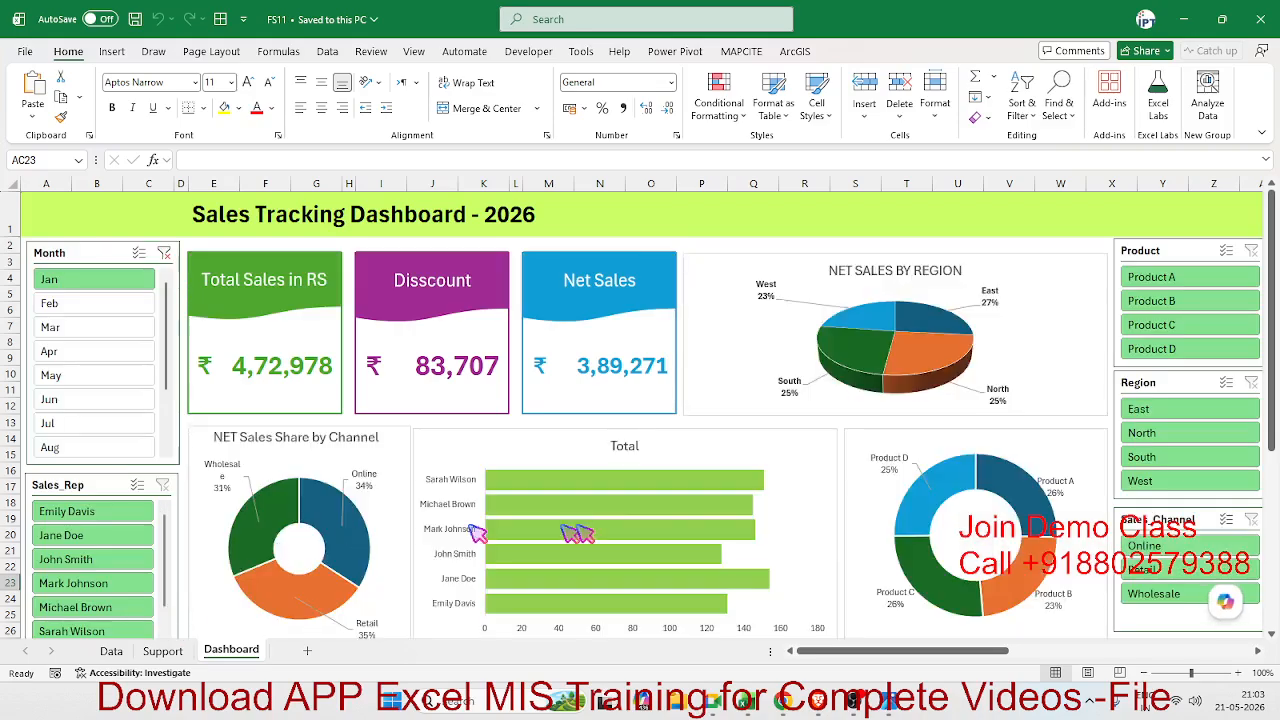
# Look over the Sales Tracking Dashboard sheet and close the FS11 workbook
pyautogui.scroll(-4, 757, 515)
pyautogui.scroll(3, 770, 522)
pyautogui.scroll(1, 775, 527)
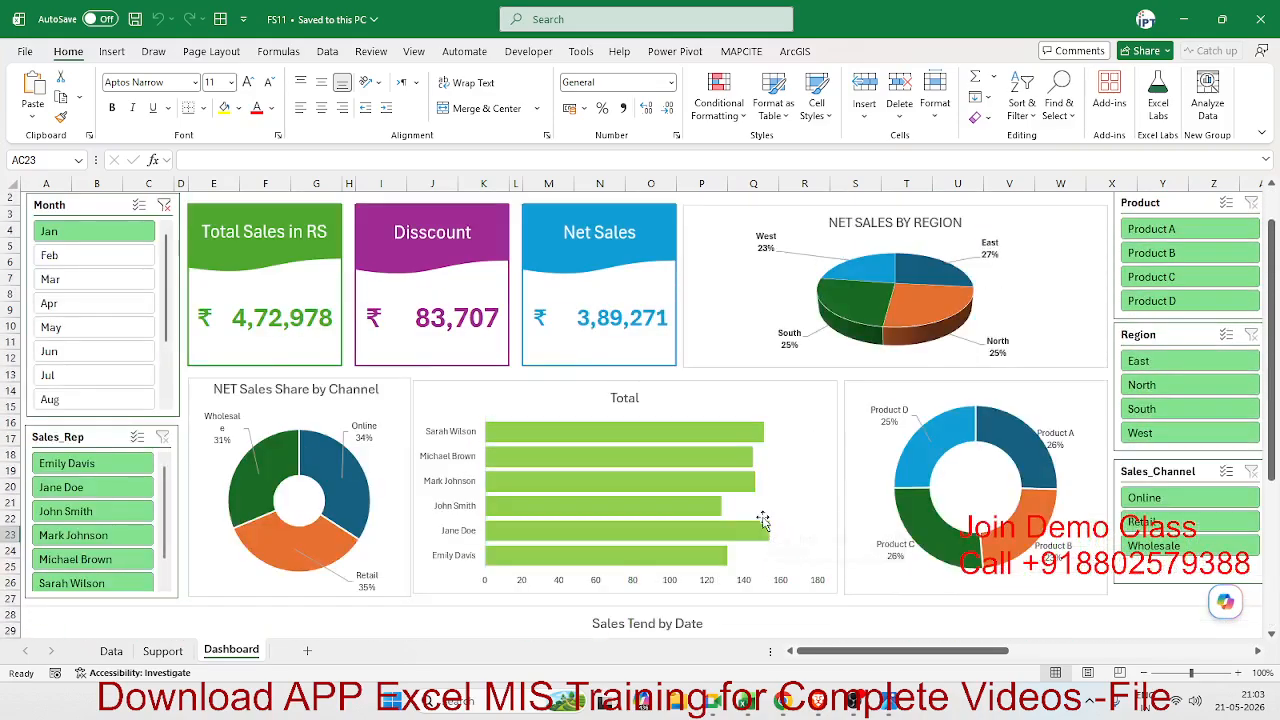
pyautogui.click(1261, 20)
# Launch SQL Server Management Studio 22 and connect to the IPT\SDATA server with Windows Authentication
pyautogui.press('super')
pyautogui.write('sql')
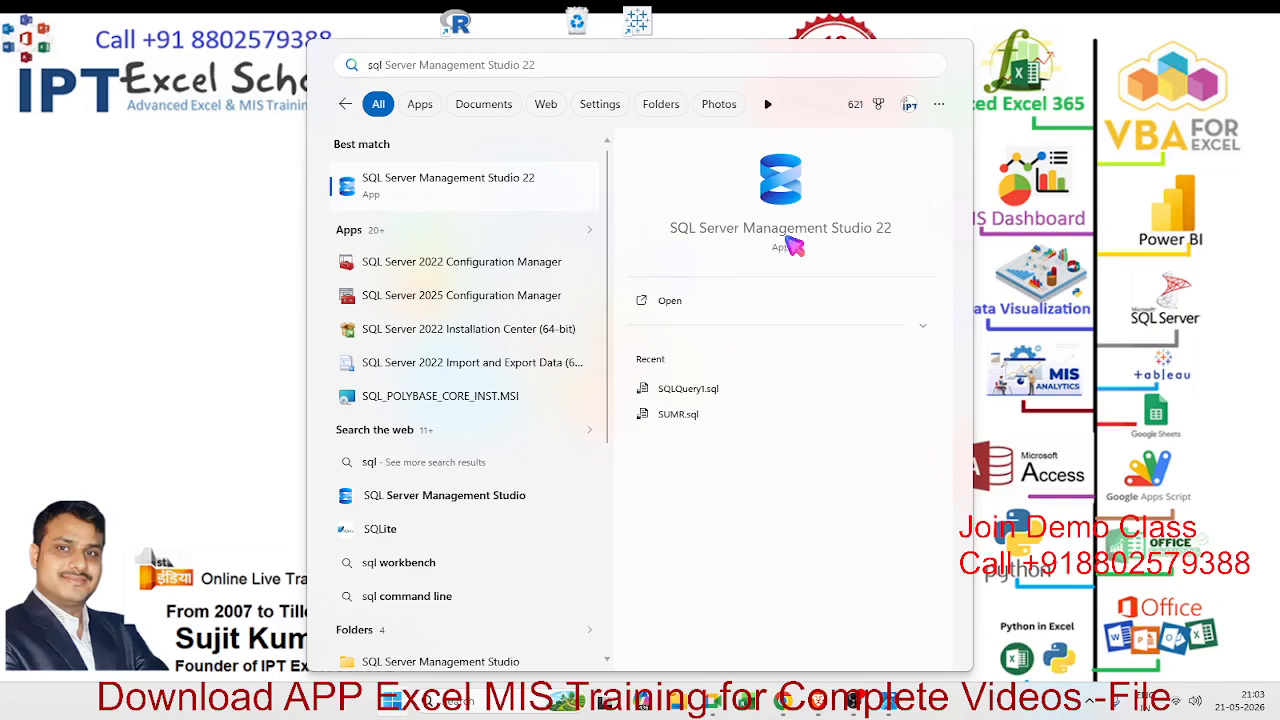
pyautogui.click(794, 246)
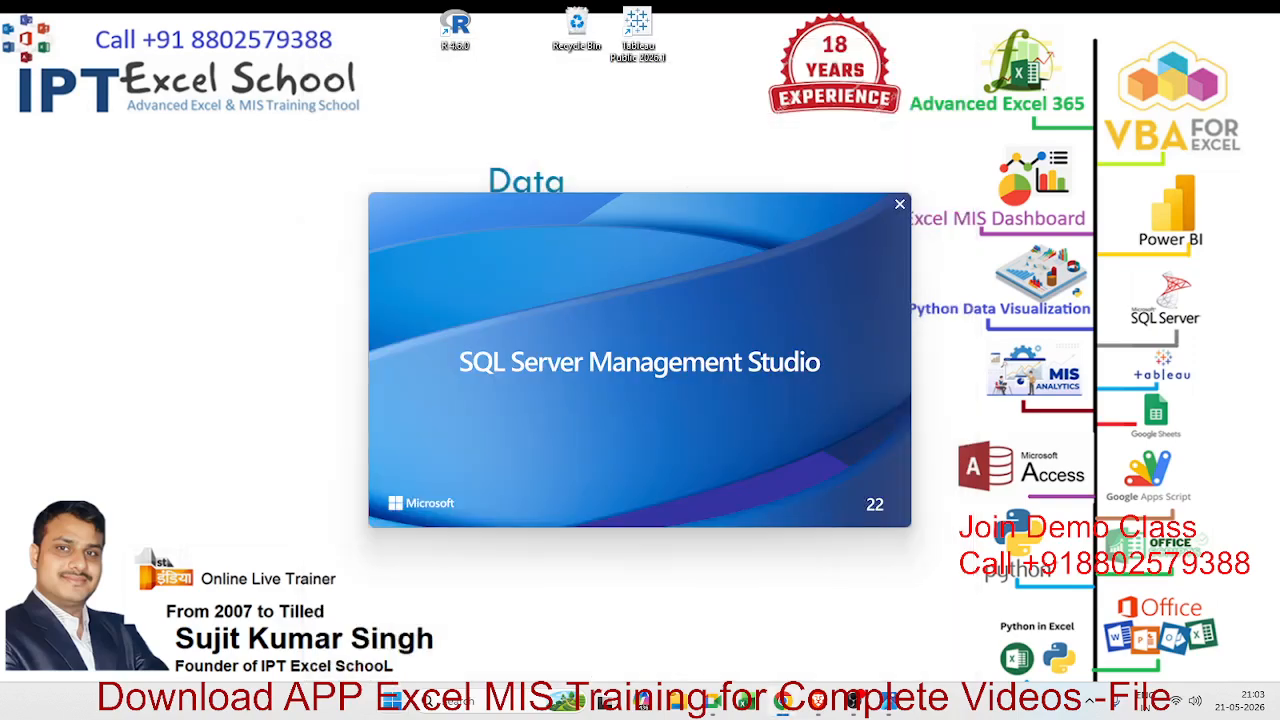
pyautogui.moveTo(0, 54)
pyautogui.mouseDown()
pyautogui.moveTo(1136, 54)
pyautogui.moveTo(2, 54)
pyautogui.mouseUp()
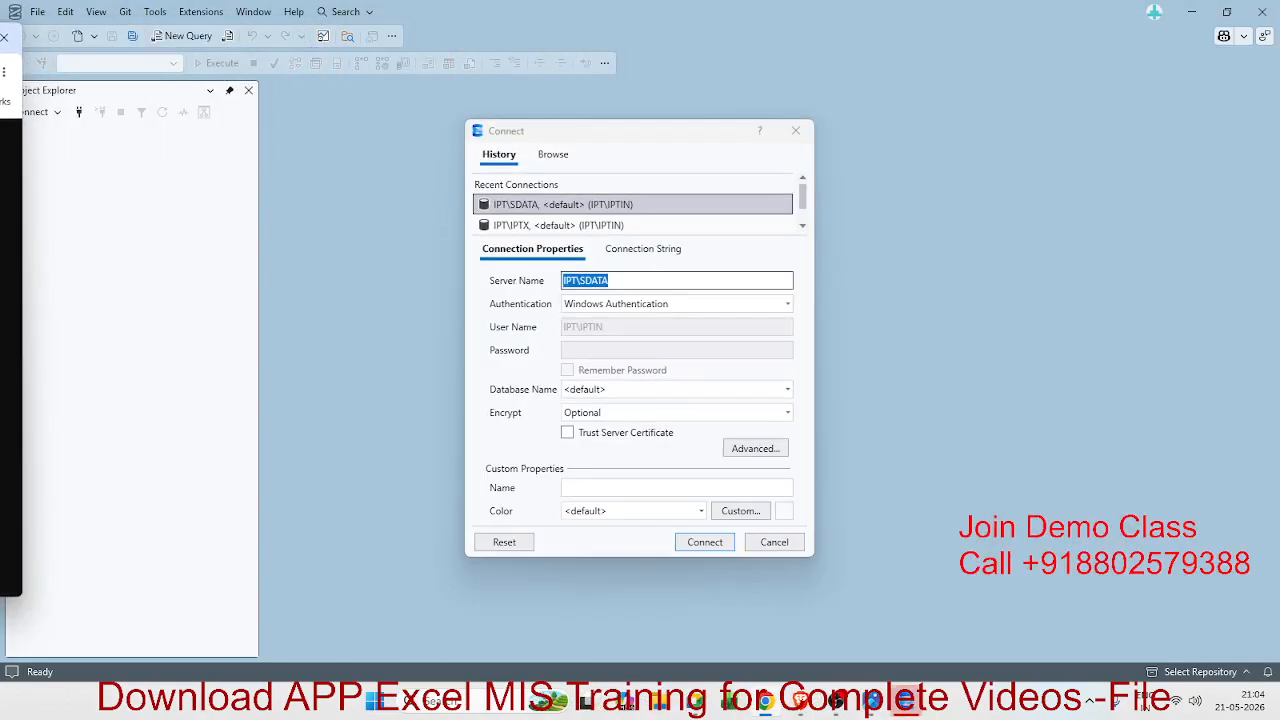
pyautogui.click(707, 542)
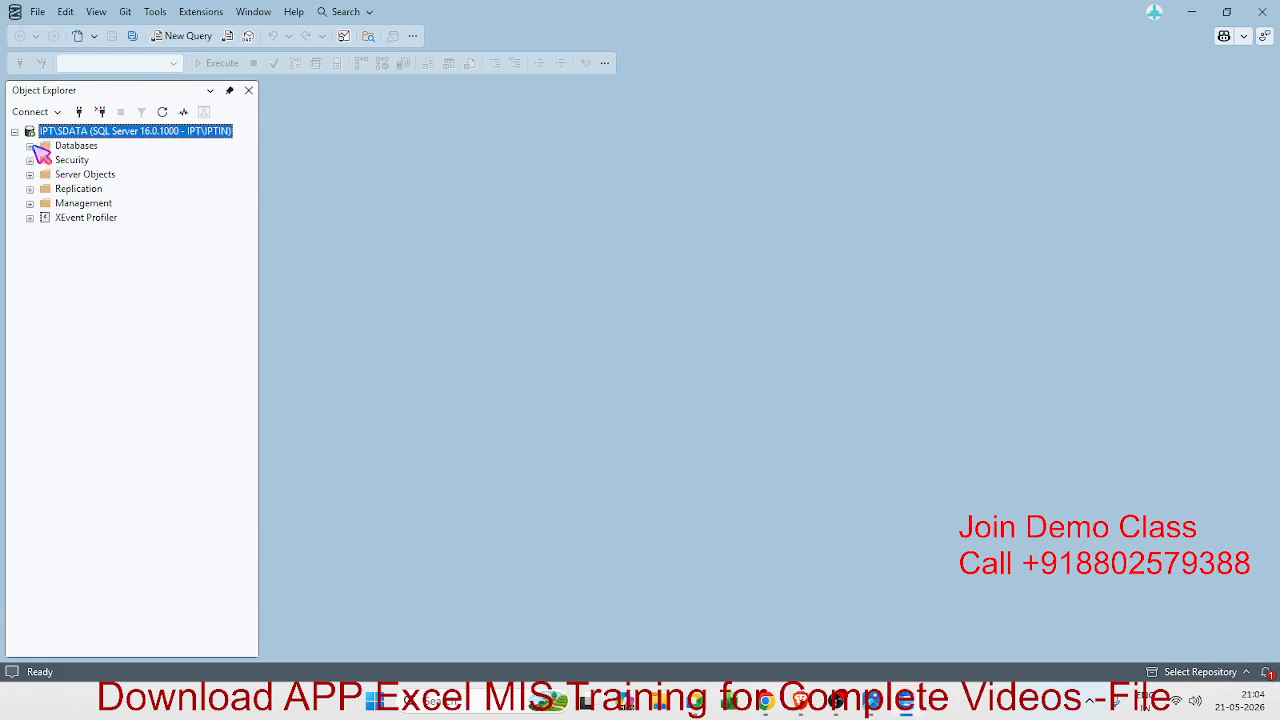
# Expand the IPT database in the server's Databases folder to list its tables
pyautogui.click(30, 146)
pyautogui.click(45, 189)
pyautogui.click(75, 190)
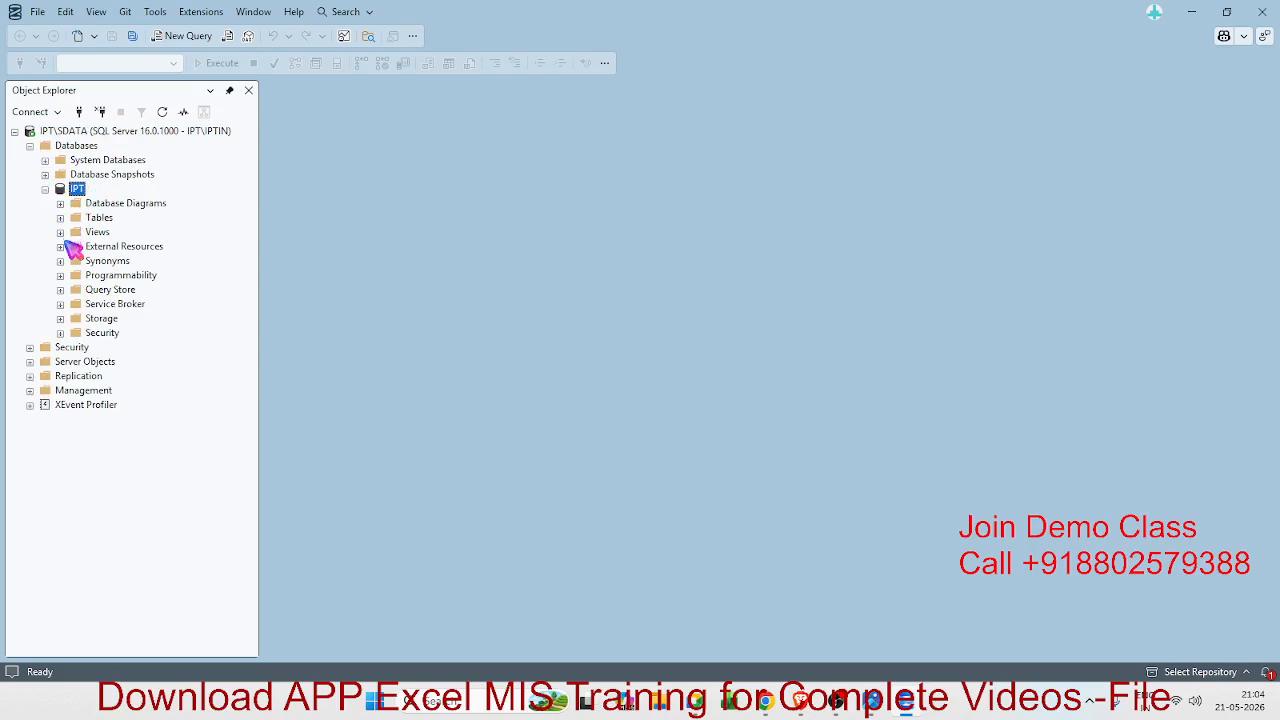
pyautogui.click(60, 218)
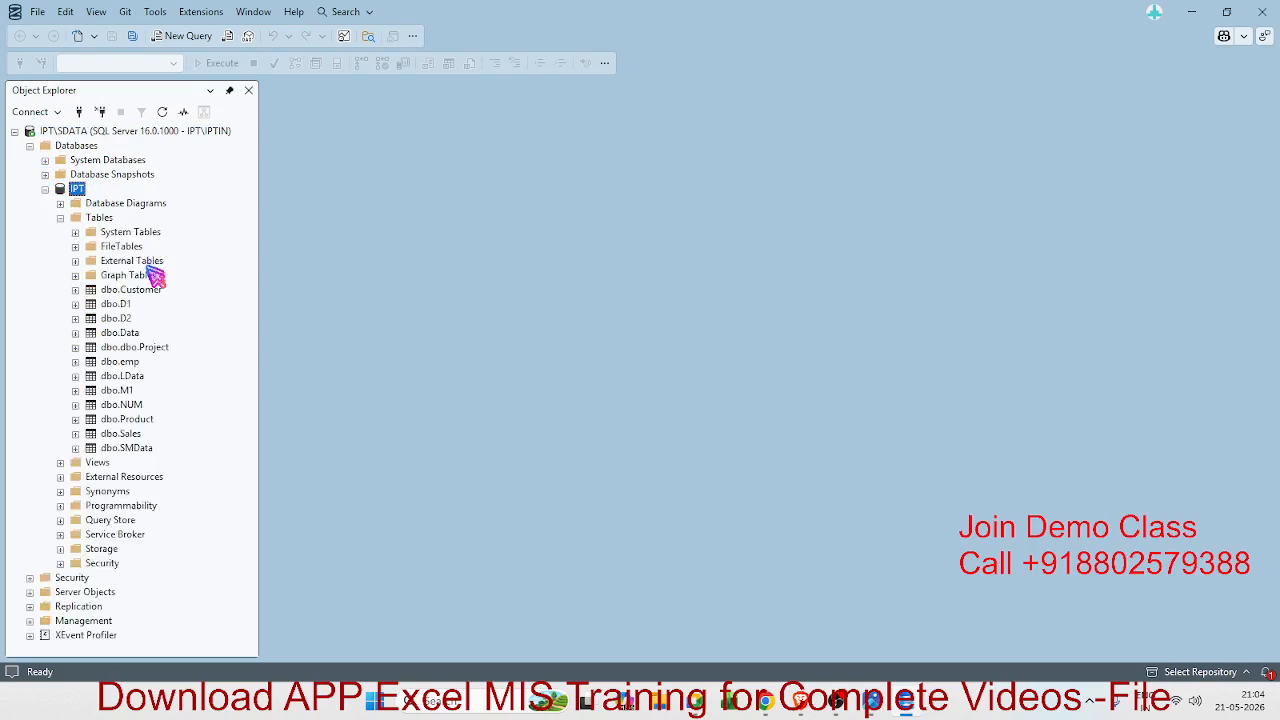
# Rename the dbo.dbo.Project table to Project so that it carries only one dbo prefix
pyautogui.click(158, 350)
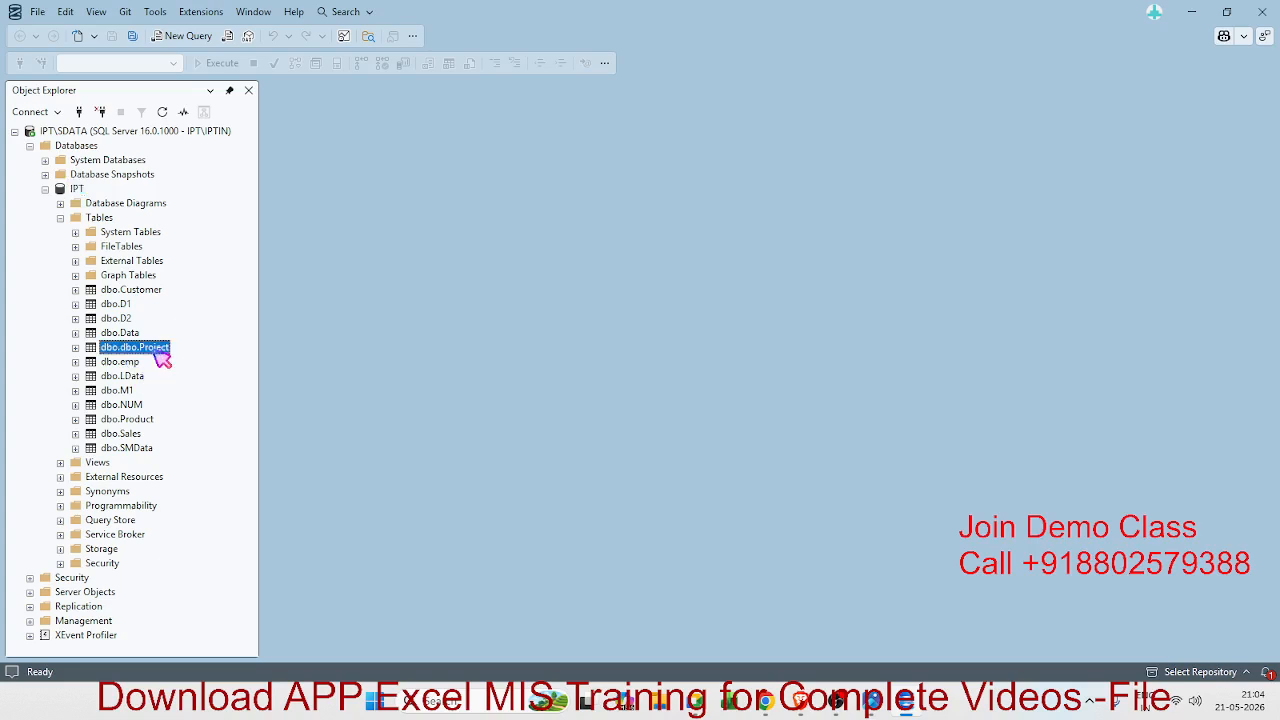
pyautogui.click(154, 350)
pyautogui.click(121, 347)
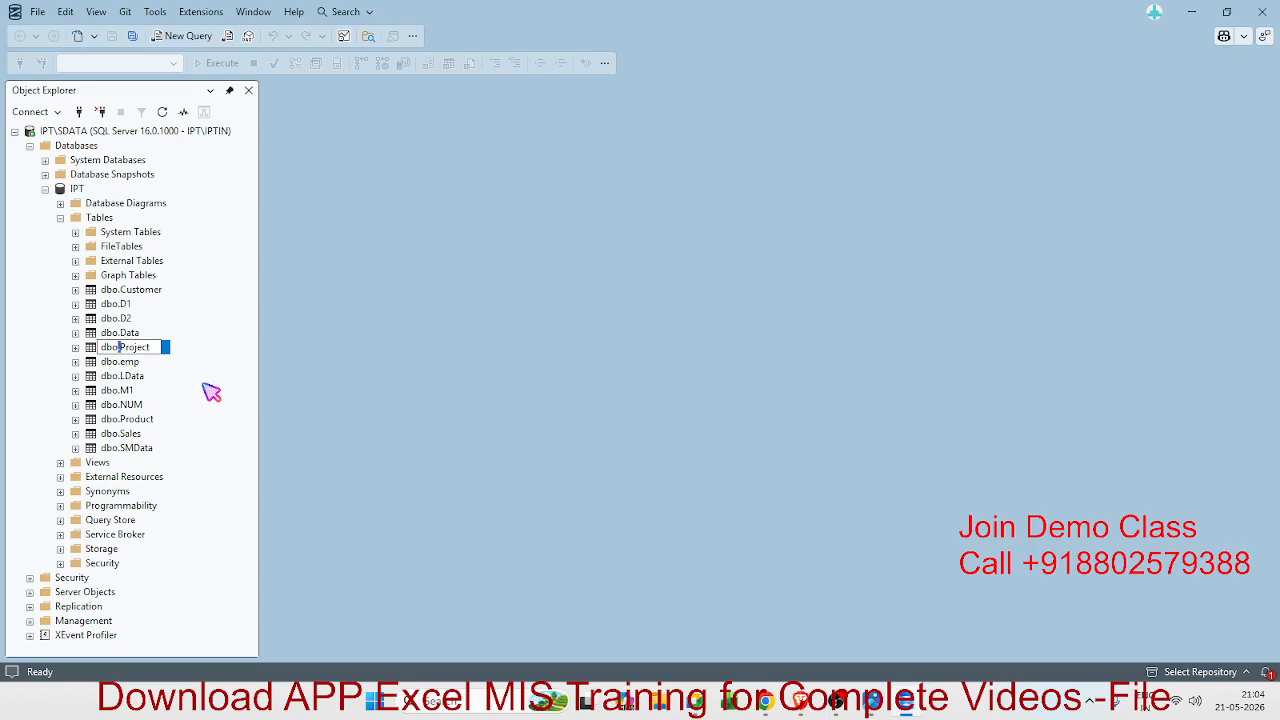
pyautogui.press('BackSpace')
pyautogui.press('BackSpace')
pyautogui.press('BackSpace')
pyautogui.press('BackSpace')
pyautogui.press('Return')
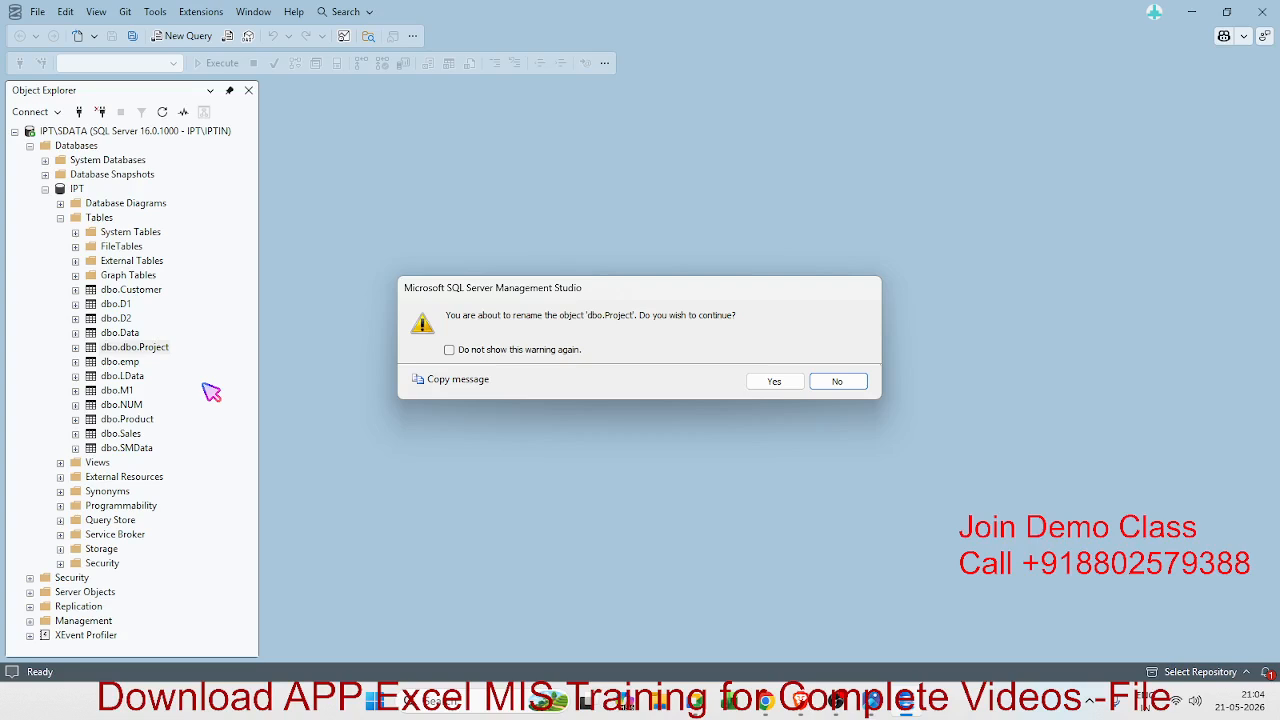
pyautogui.click(775, 382)
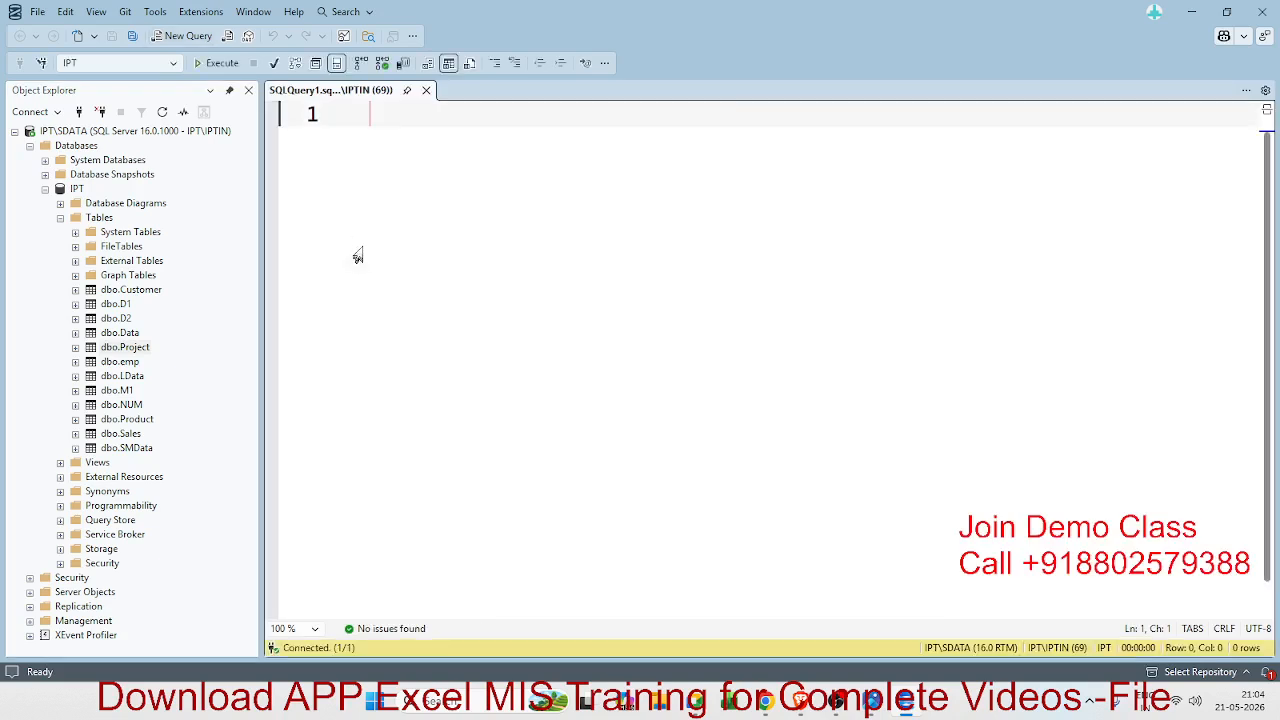
# Write and run a query in a new query window that selects all columns from dbo.Project, without a where clause
pyautogui.write('seelc')
pyautogui.press('BackSpace')
pyautogui.press('BackSpace')
pyautogui.press('BackSpace')
pyautogui.press('BackSpace')
pyautogui.write('ele')
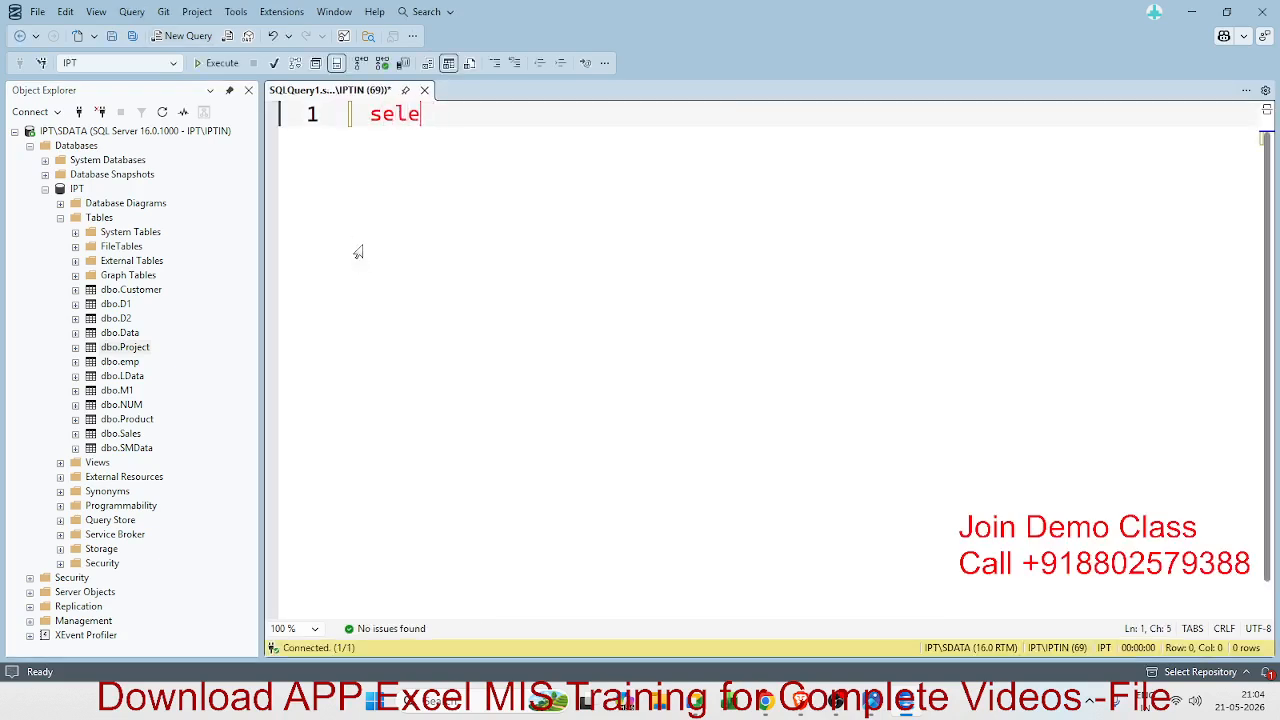
pyautogui.write('ct *')
pyautogui.press('Return')
pyautogui.write('from')
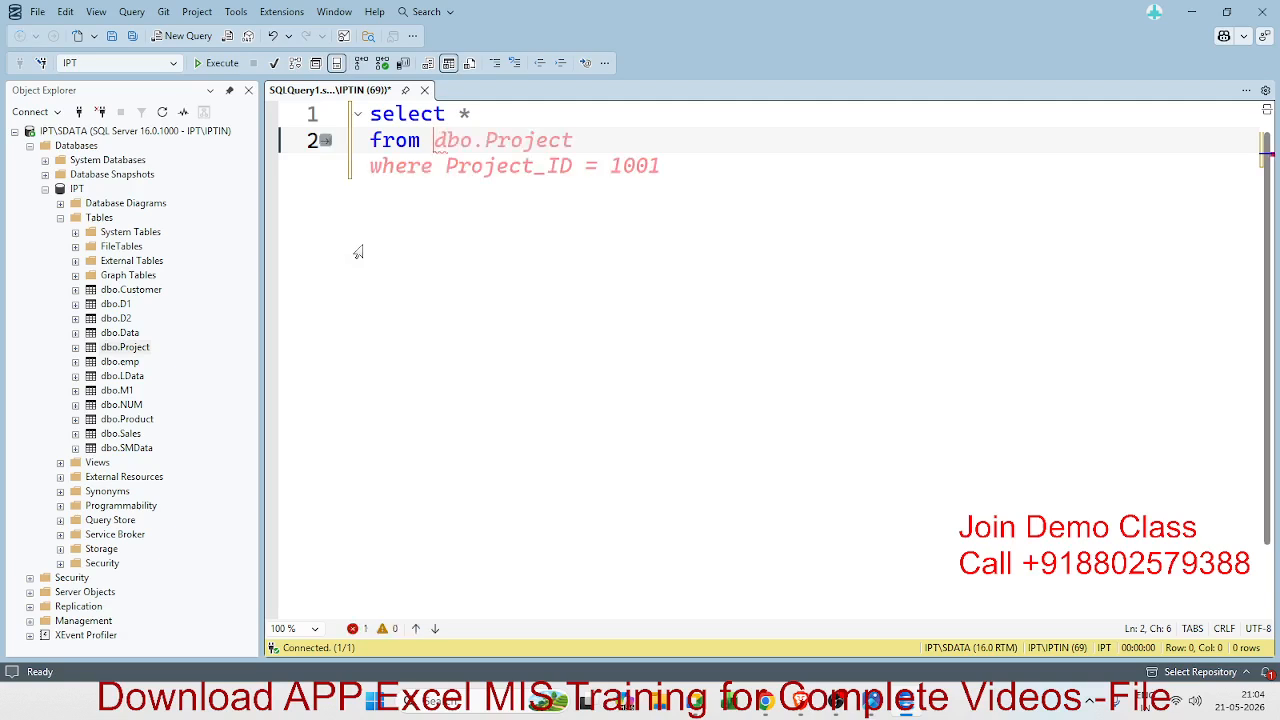
pyautogui.press('Tab')
pyautogui.moveTo(680, 172); pyautogui.dragTo(366, 183)
pyautogui.press('BackSpace')
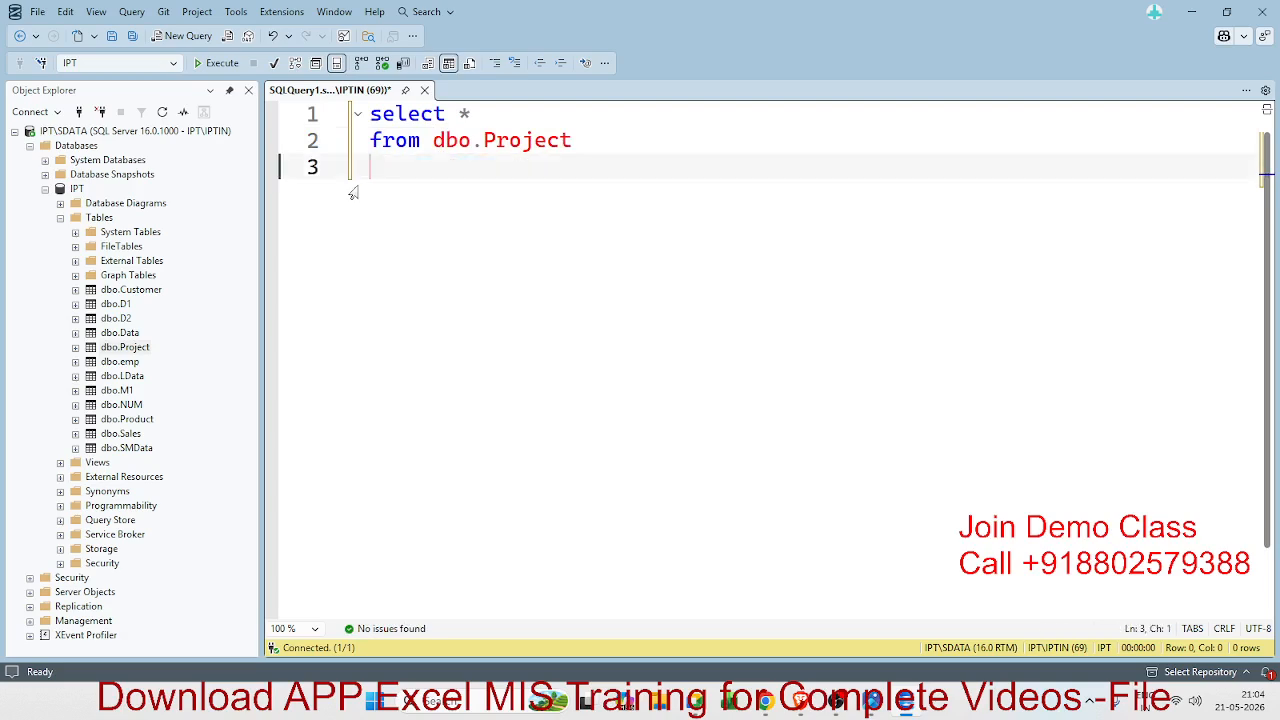
pyautogui.click(215, 63)
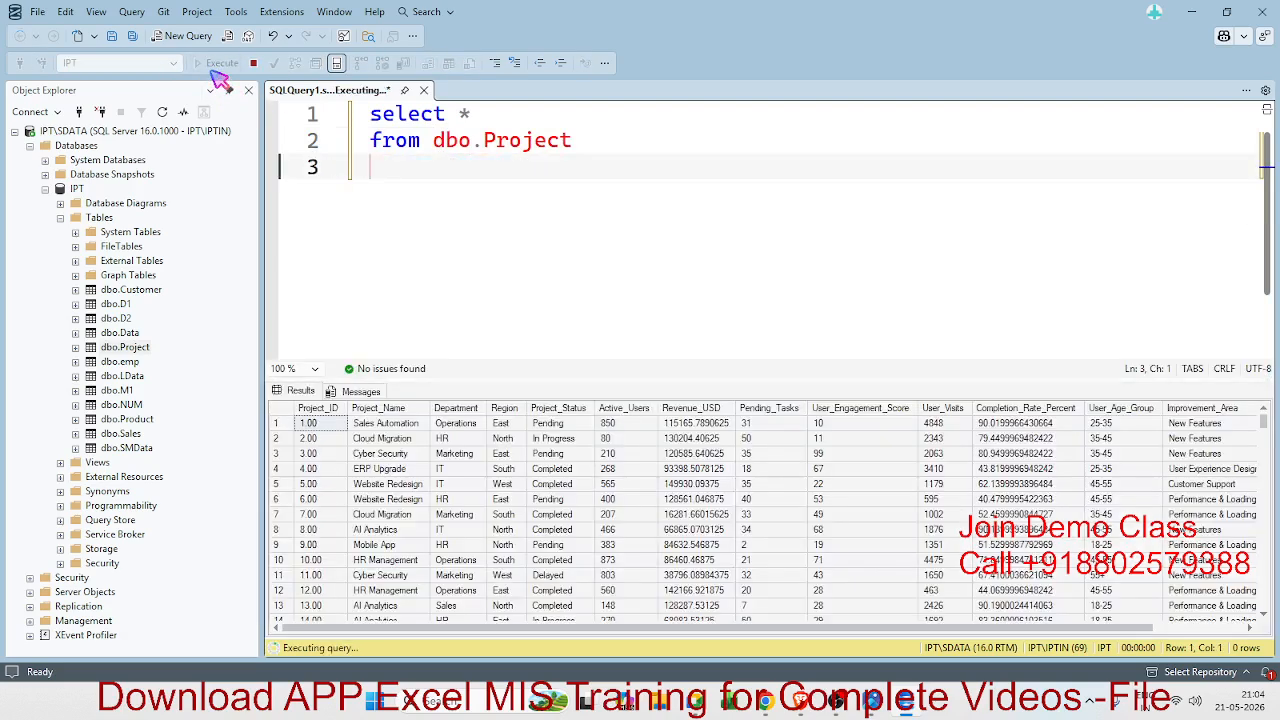
# Examine the Project query results across the columns up to Created_Date and down through the rows
pyautogui.click(543, 514)
pyautogui.moveTo(694, 630); pyautogui.dragTo(958, 627)
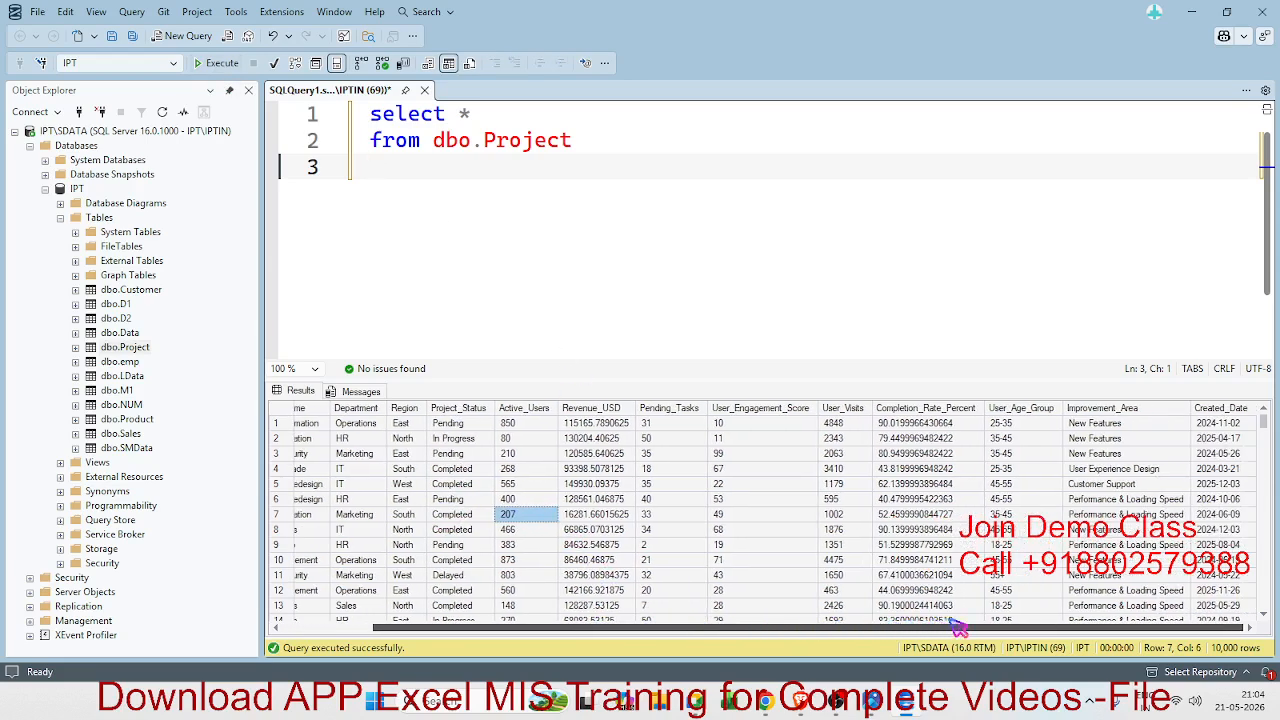
pyautogui.scroll(-17, 1197, 540)
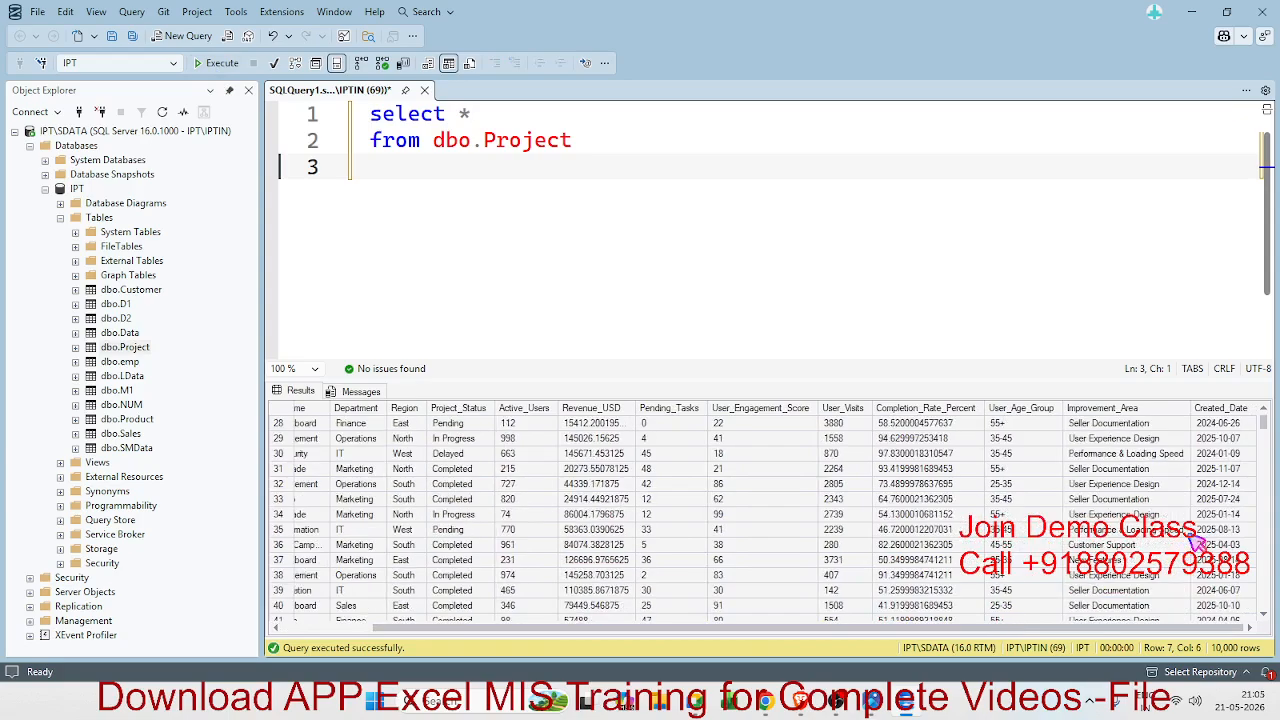
pyautogui.scroll(-20, 1197, 540)
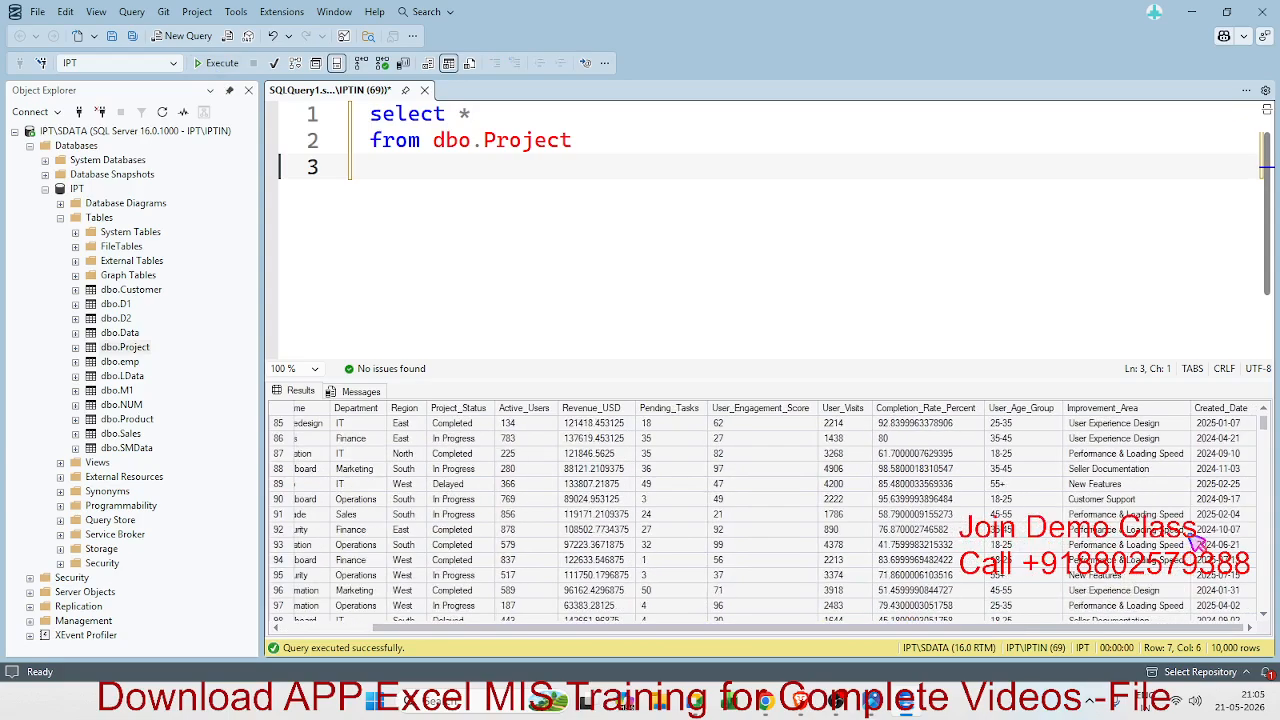
pyautogui.scroll(6, 1197, 540)
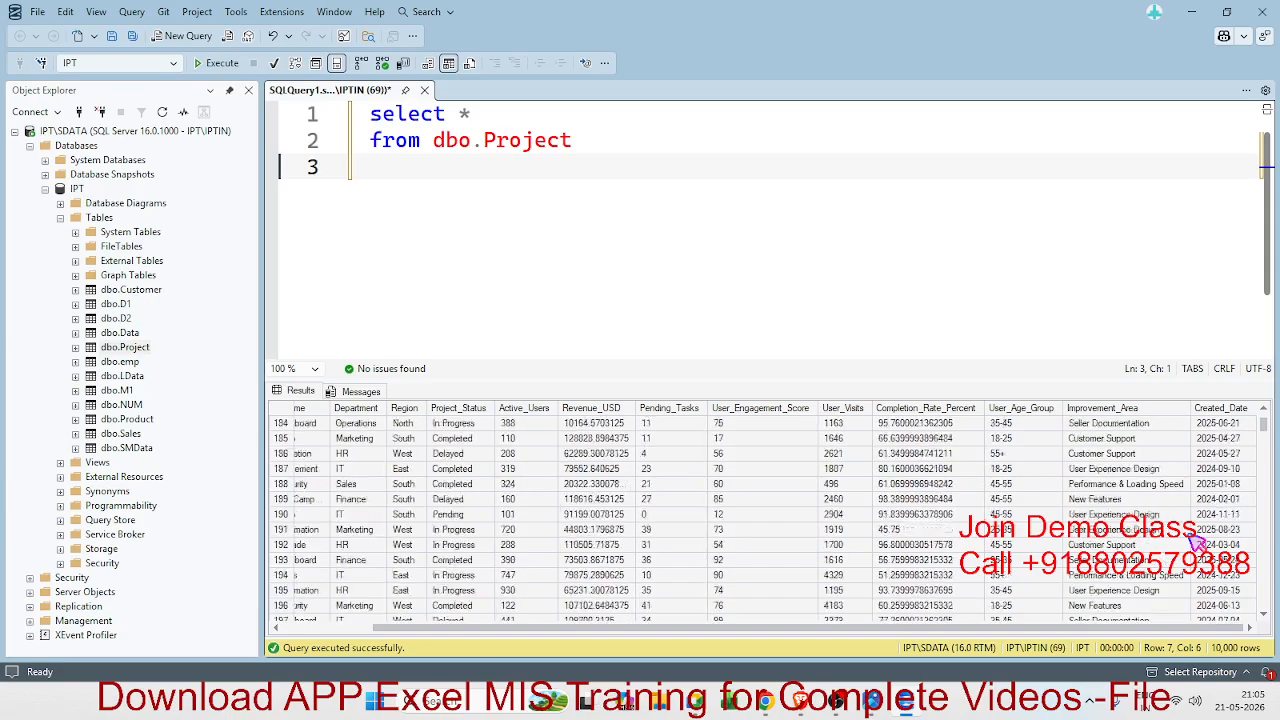
pyautogui.scroll(20, 1197, 540)
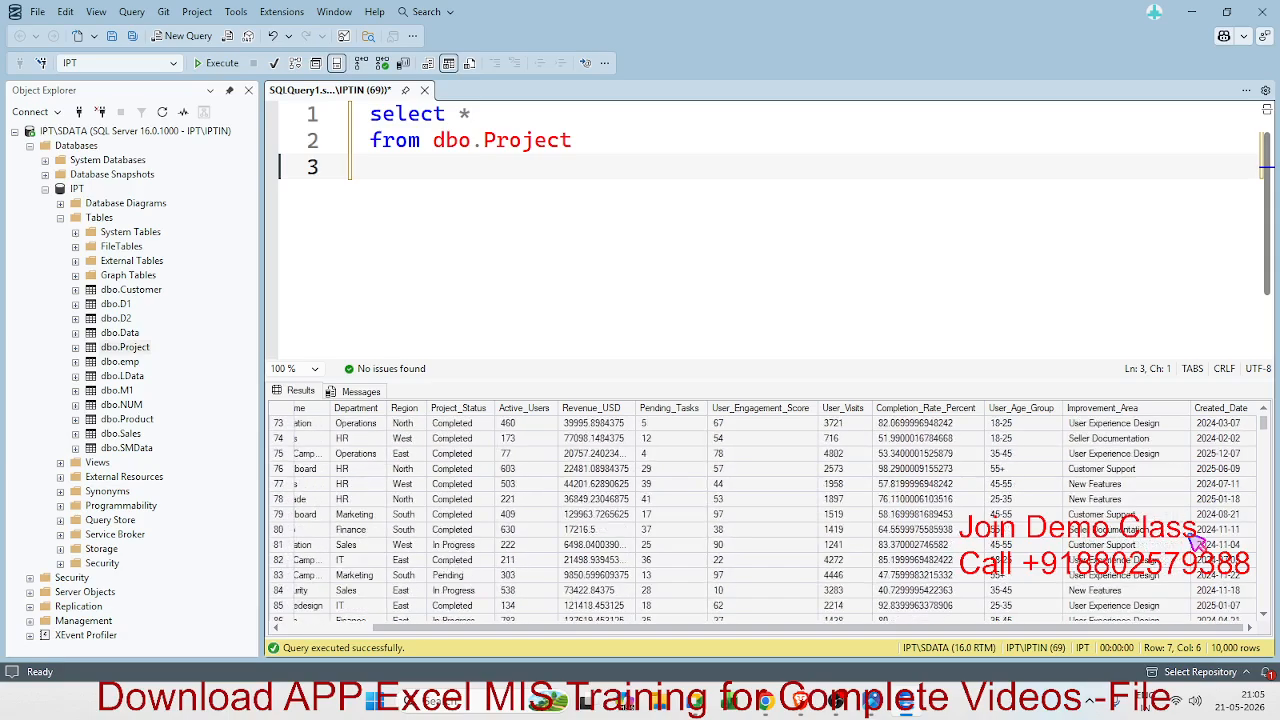
pyautogui.scroll(4, 1195, 537)
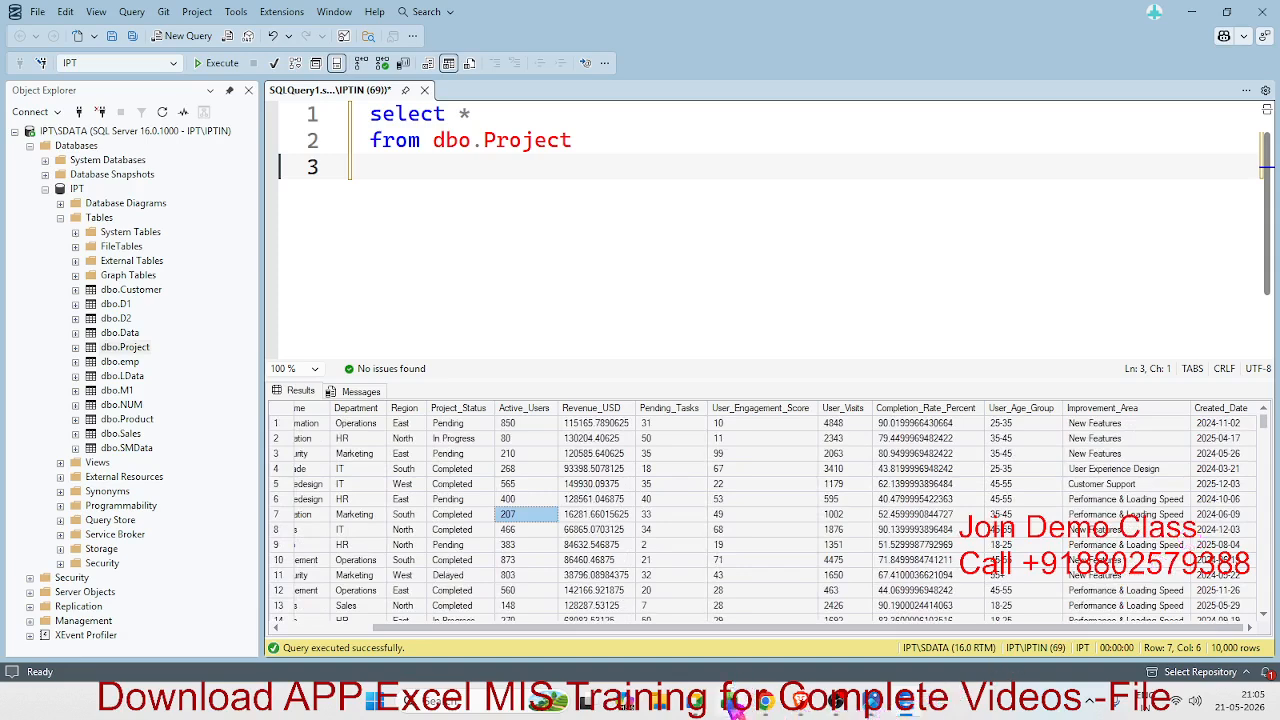
# Switch to Excel, open the recent dashboard_sample_10k_data CSV file from Downloads, and autofit the Created_Date column
pyautogui.click(730, 701)
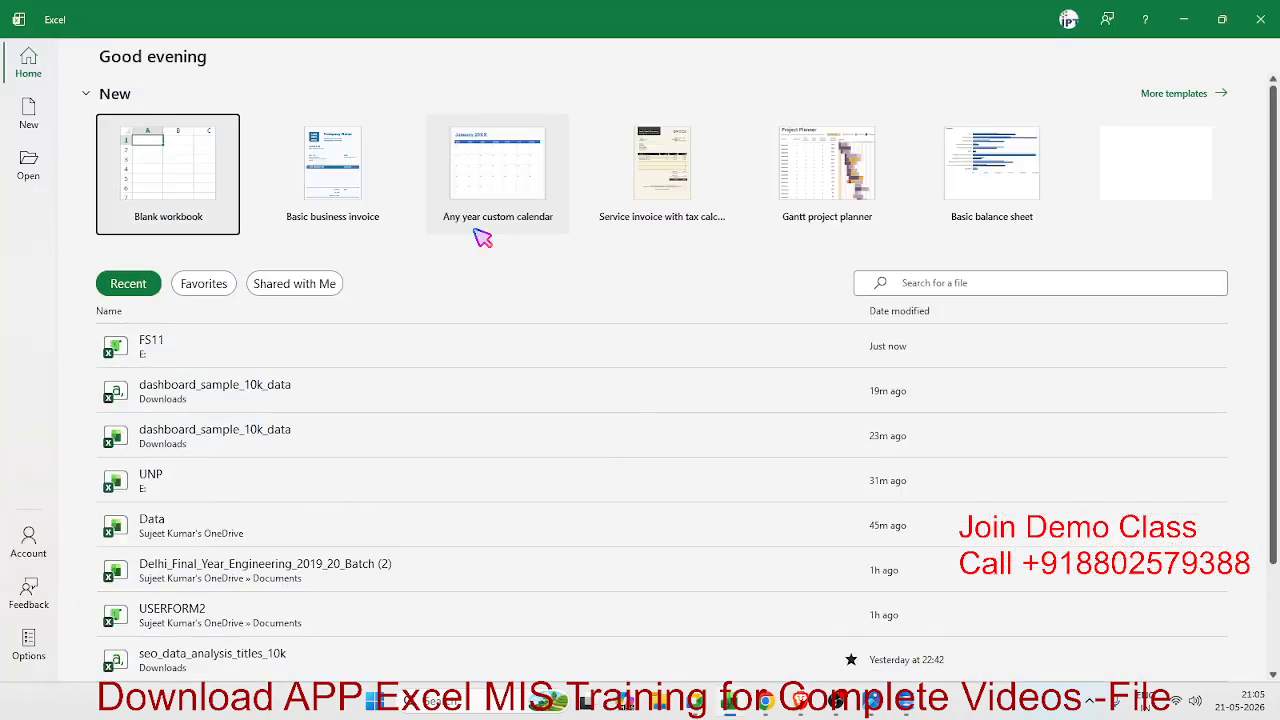
pyautogui.click(213, 400)
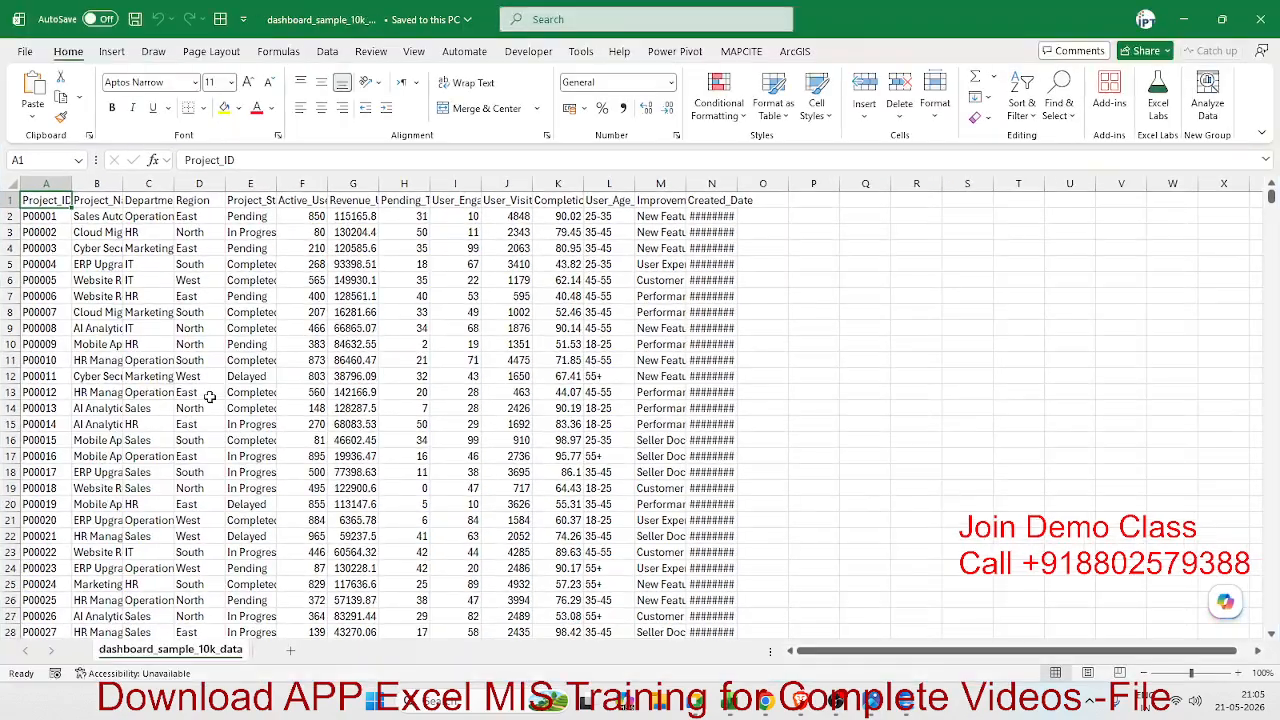
pyautogui.click(734, 185)
pyautogui.doubleClick(734, 185)
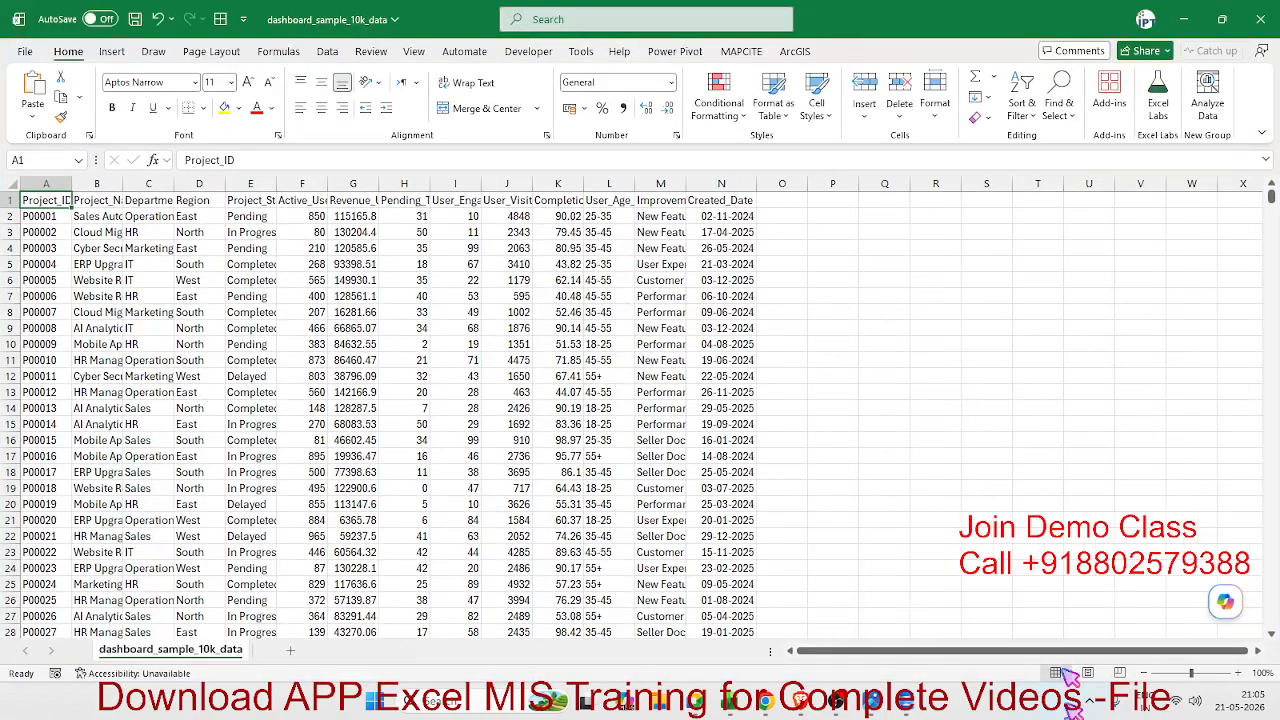
# Compare the worksheet data with the SQL query results and inspect the sheet's last data row
pyautogui.click(913, 703)
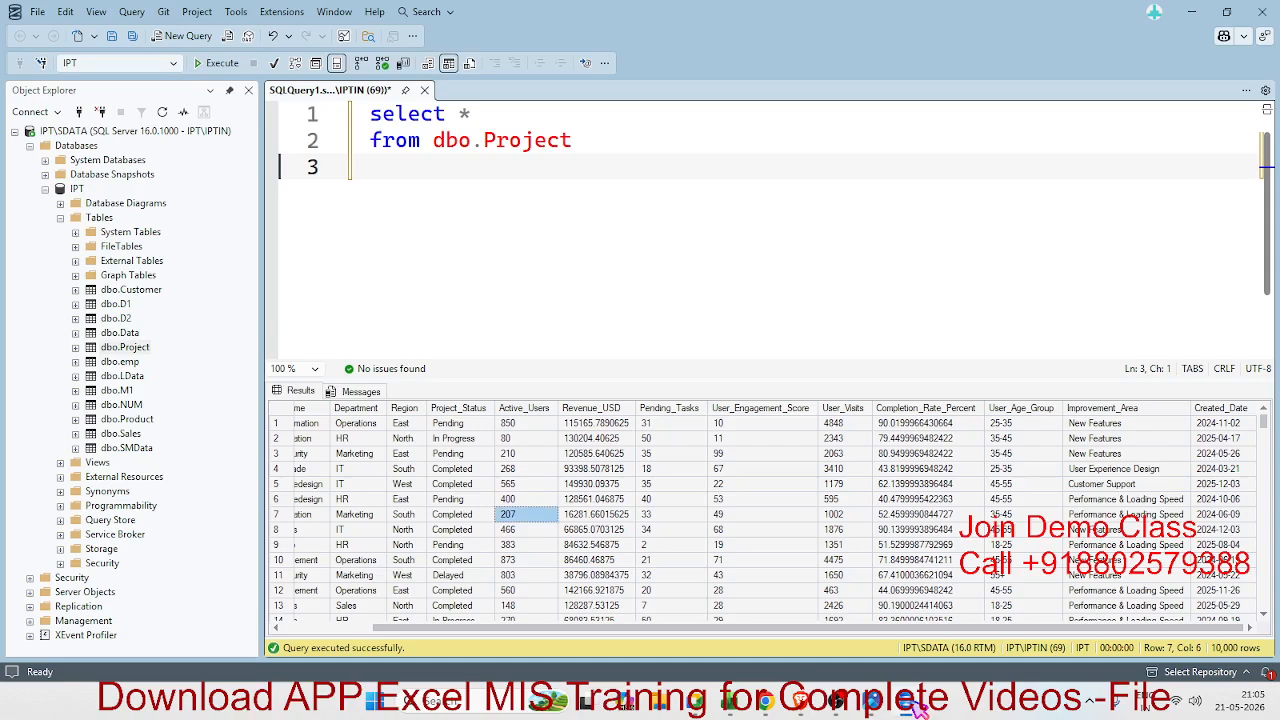
pyautogui.click(913, 703)
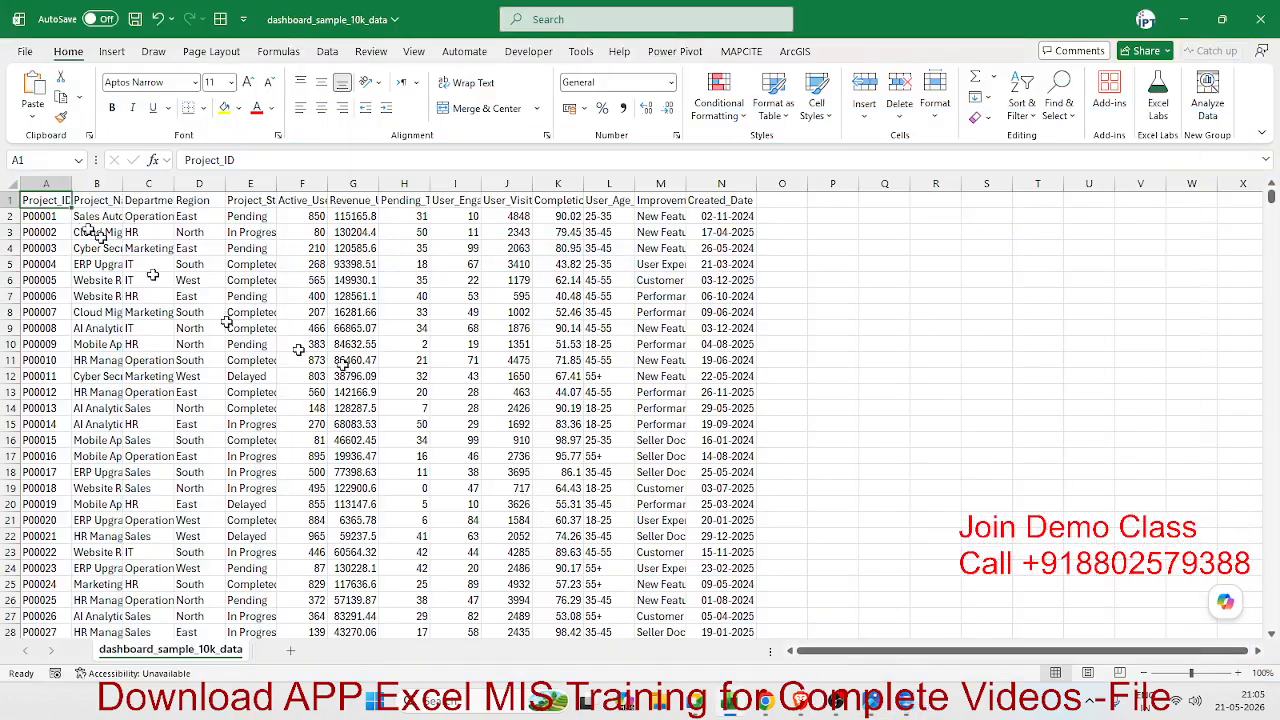
pyautogui.moveTo(96, 216); pyautogui.dragTo(442, 401)
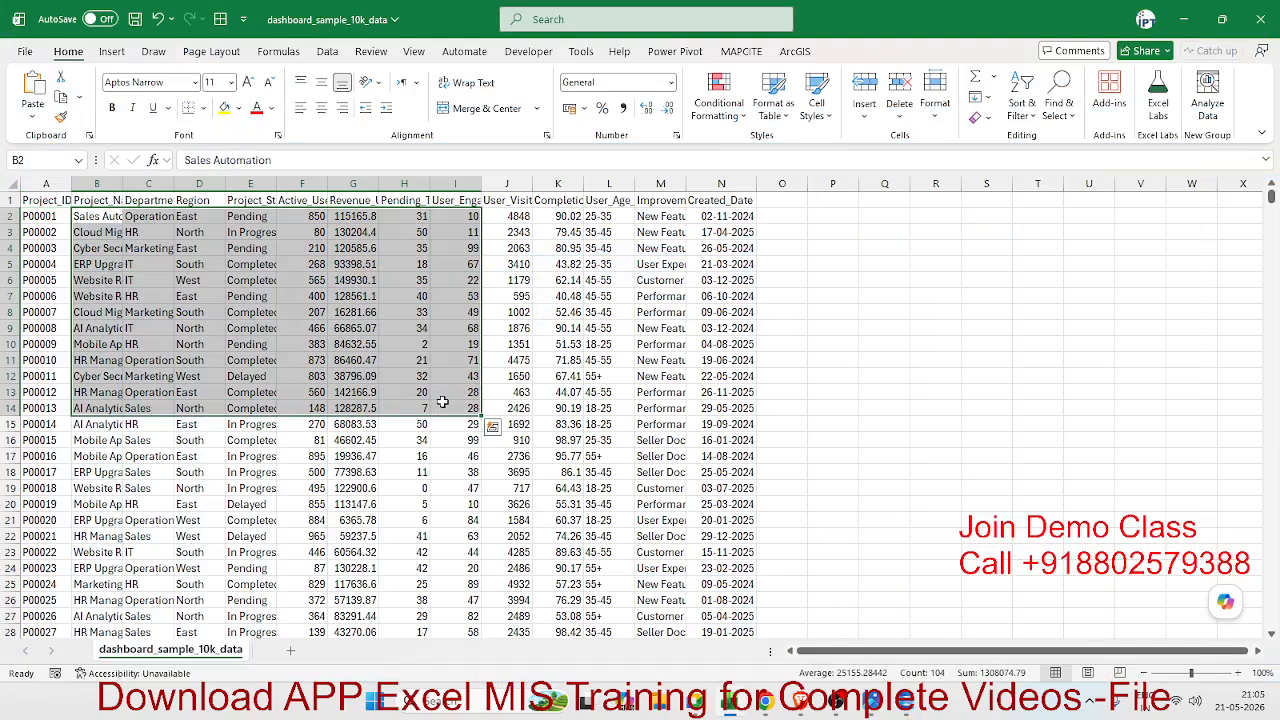
pyautogui.click(669, 409)
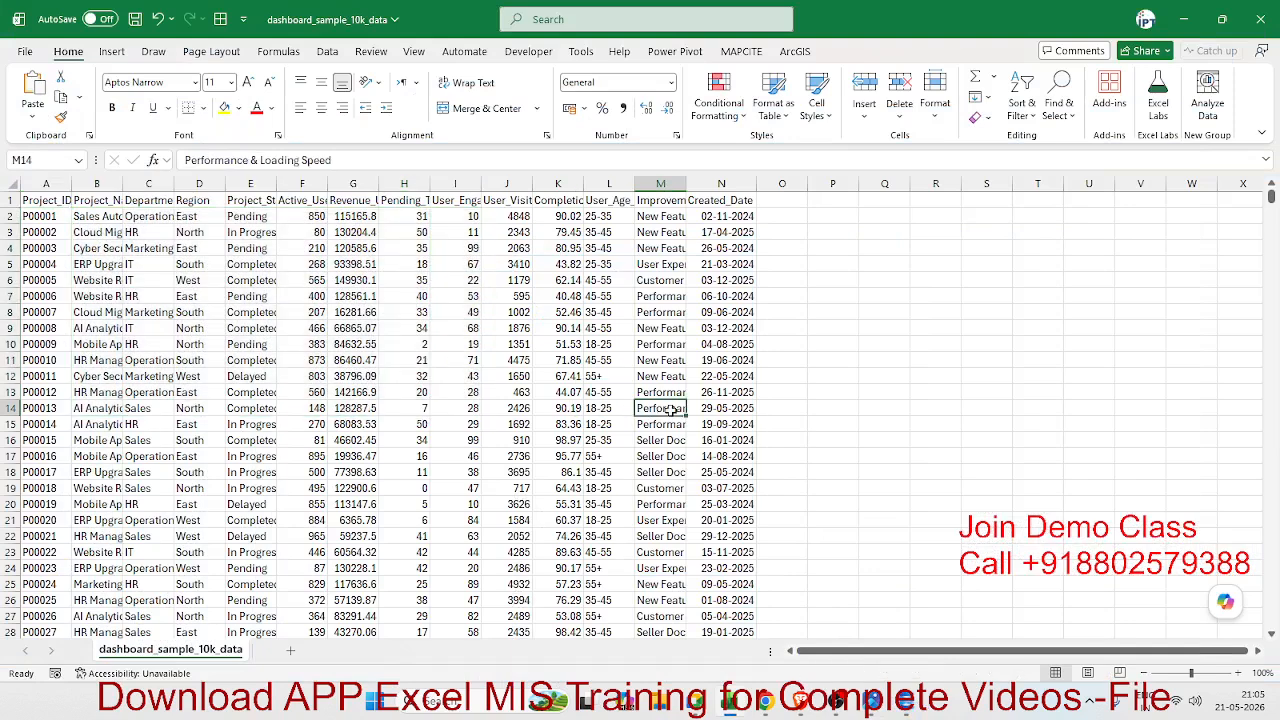
pyautogui.hotkey('ctrl', 'Down')
pyautogui.press('Left')
pyautogui.press('Left')
pyautogui.press('Left')
pyautogui.press('Left')
pyautogui.press('Left')
pyautogui.press('Left')
pyautogui.press('Left')
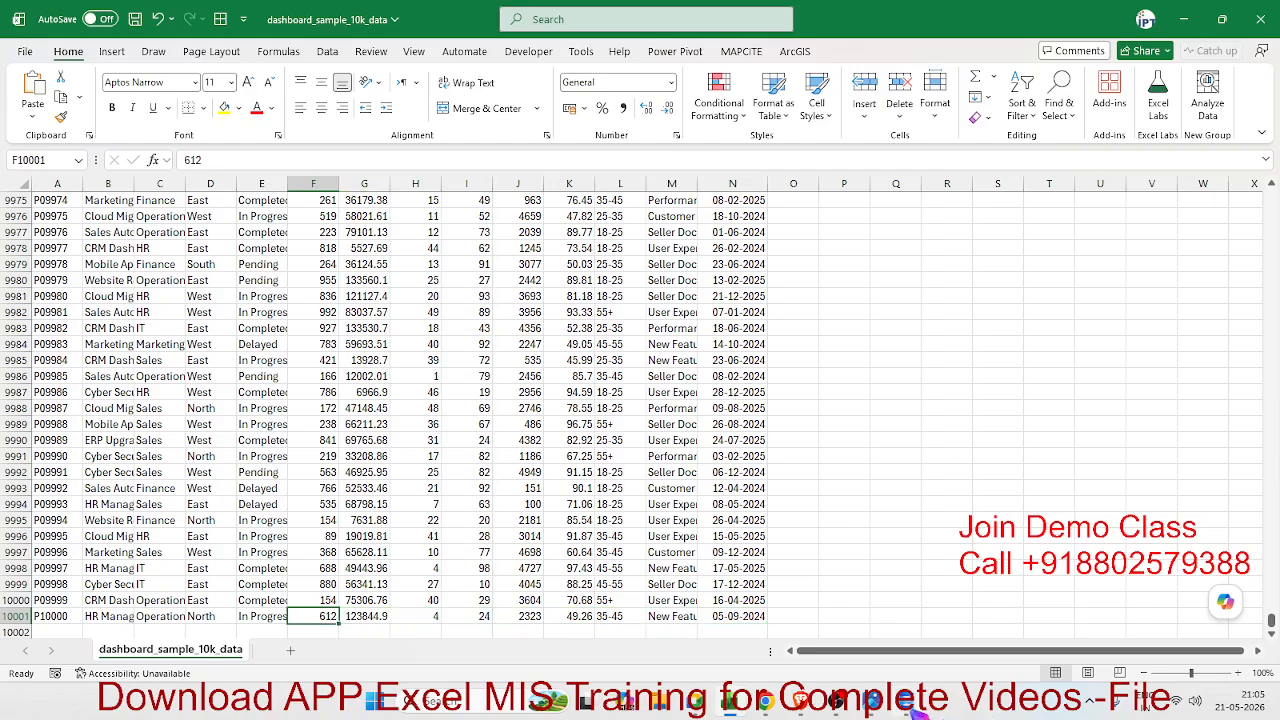
# Check the SQL result rows against the worksheet once more, and close dashboard_sample_10k_data without saving
pyautogui.click(905, 703)
pyautogui.scroll(-10, 790, 498)
pyautogui.scroll(-5, 790, 498)
pyautogui.hotkey('alt', 'Tab')
pyautogui.click(492, 364)
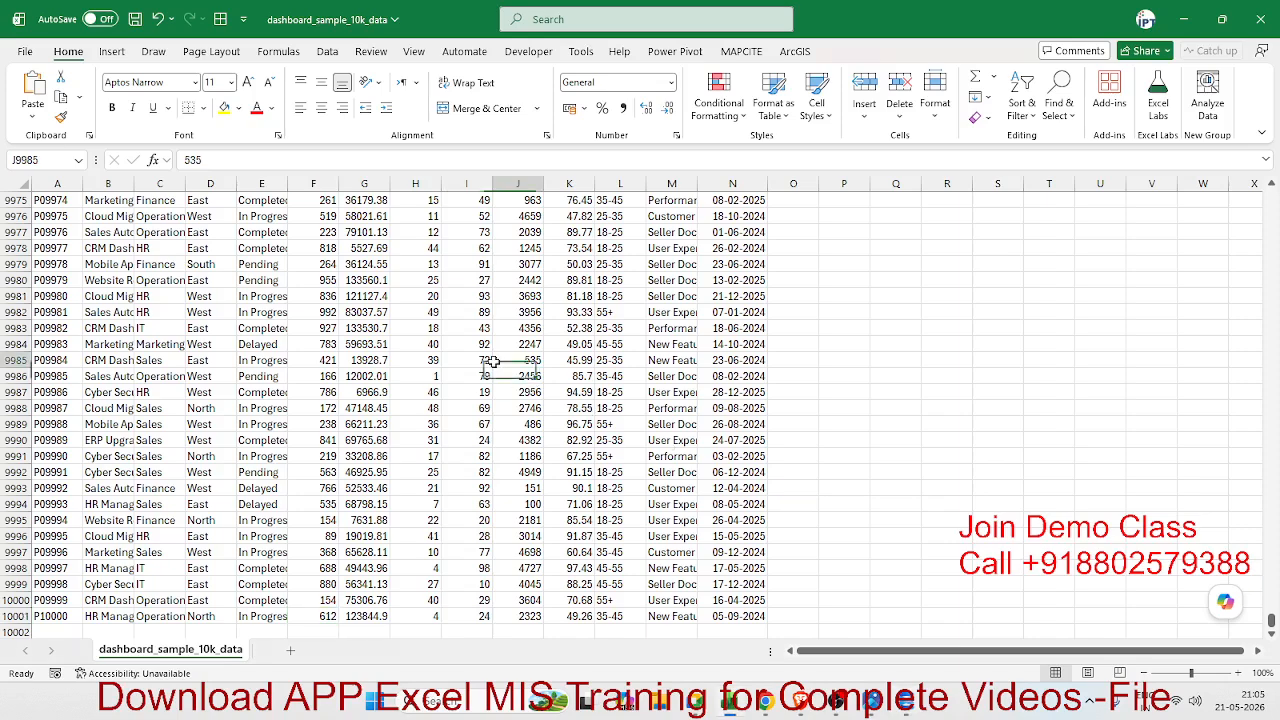
pyautogui.hotkey('alt', 'Tab')
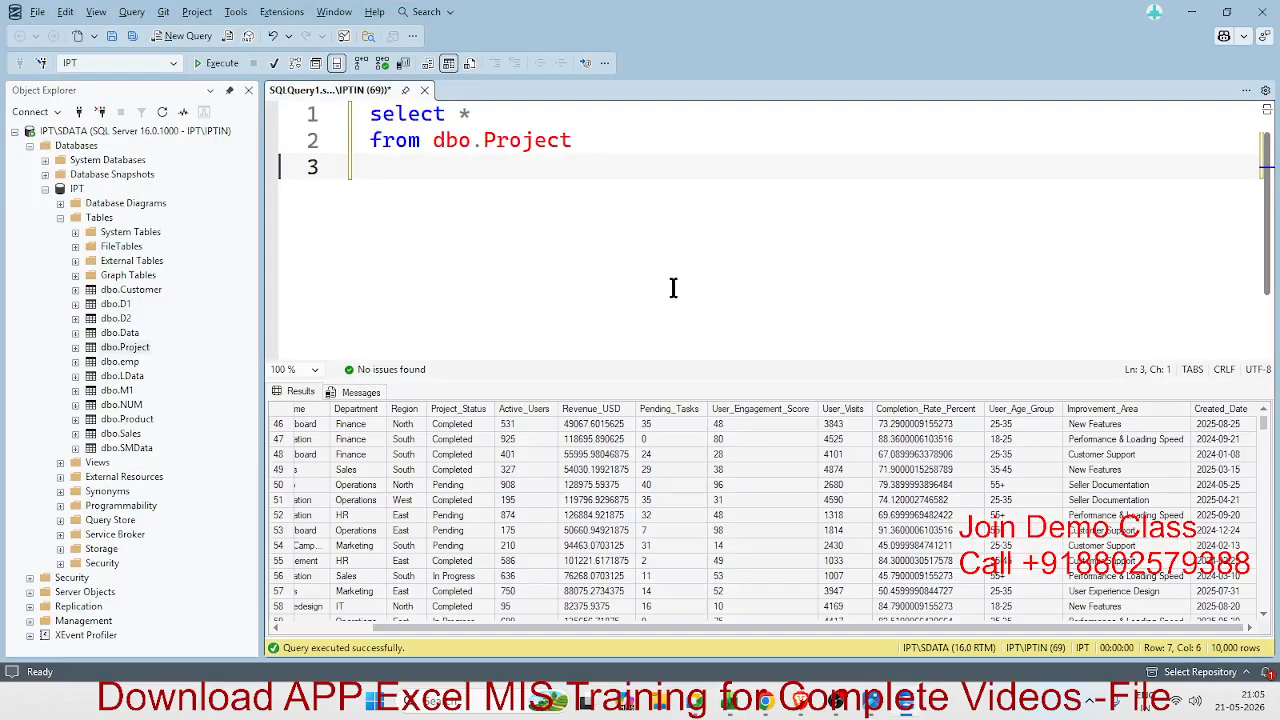
pyautogui.hotkey('alt', 'Tab')
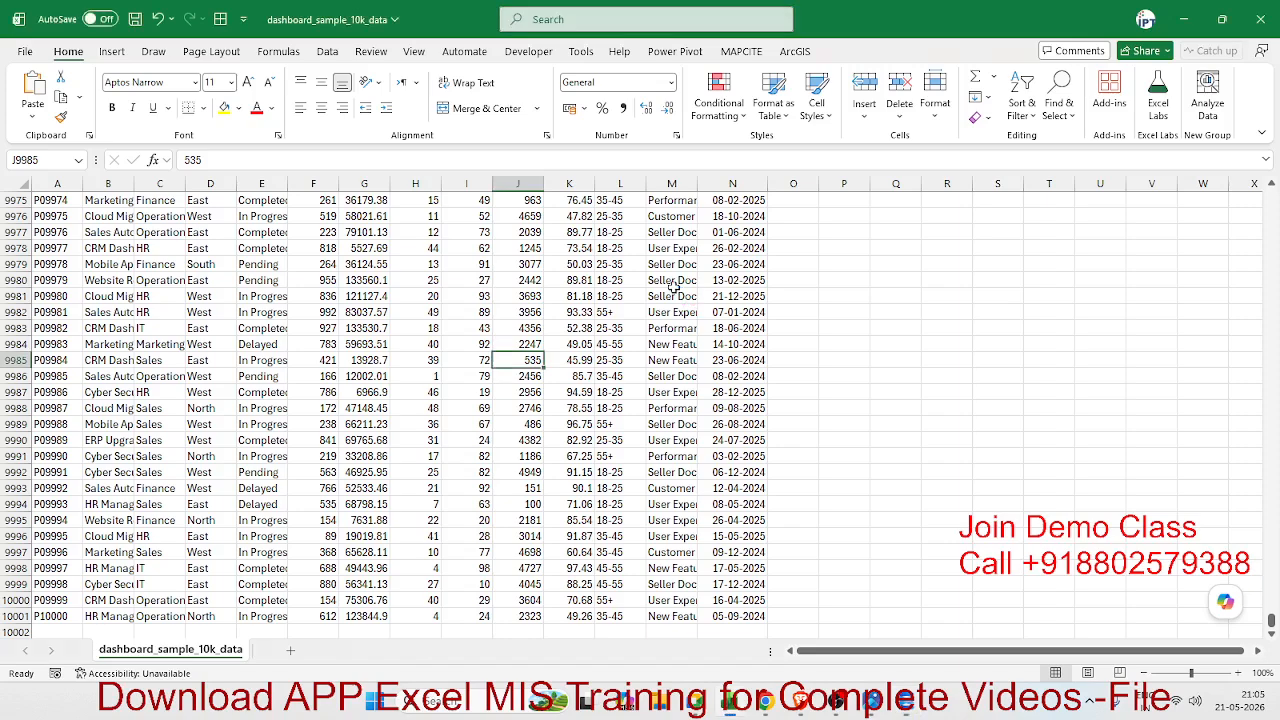
pyautogui.click(1260, 20)
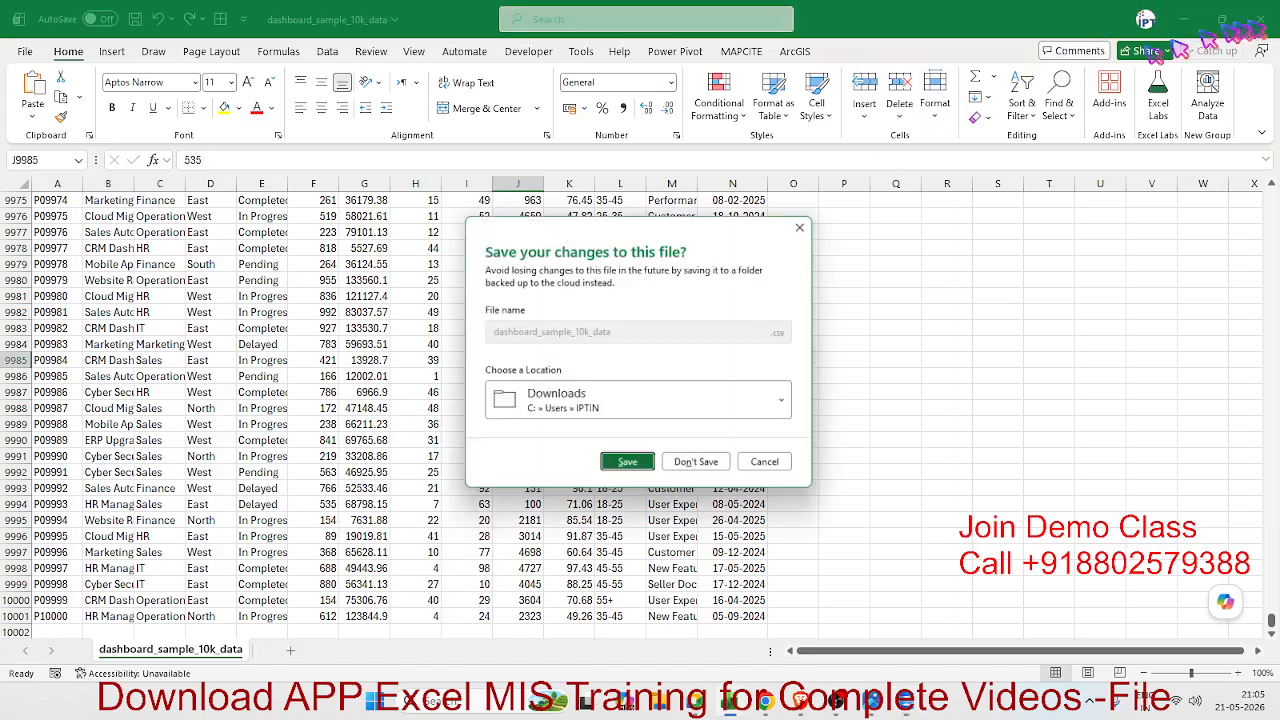
pyautogui.click(694, 462)
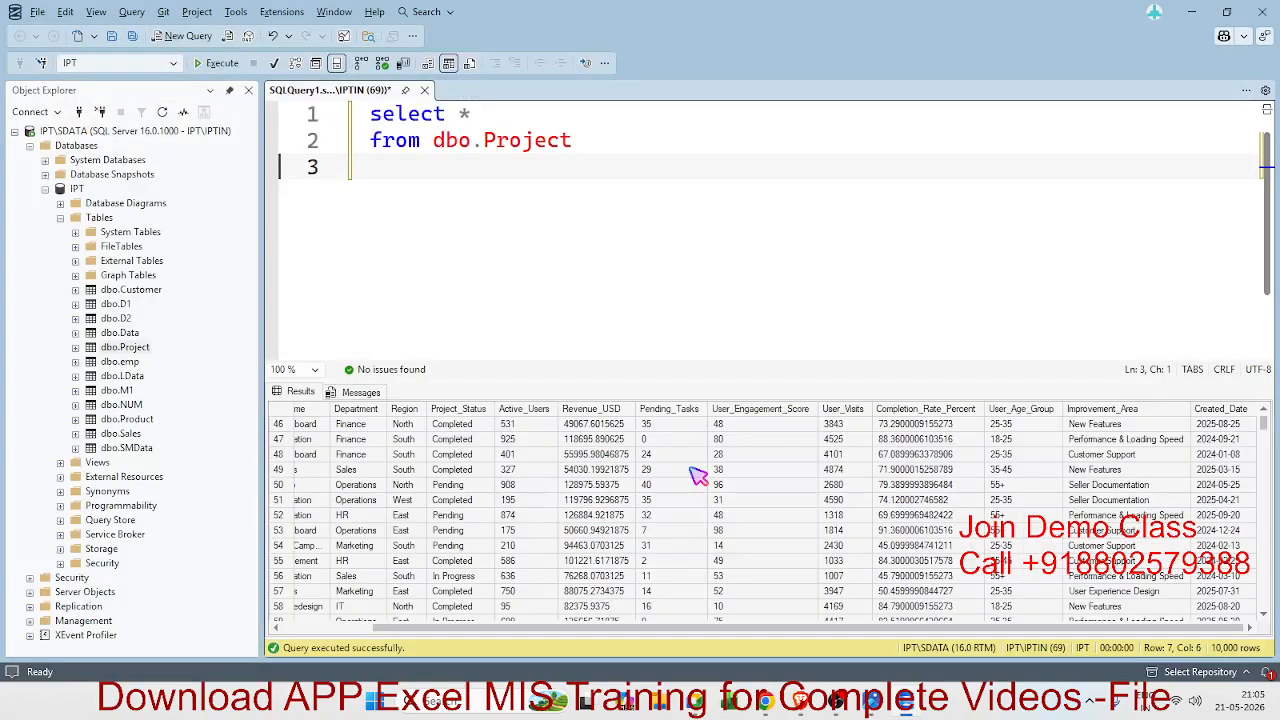
# Open Excel, create a blank workbook, and select cell A1
pyautogui.press('super')
pyautogui.write('Excel')
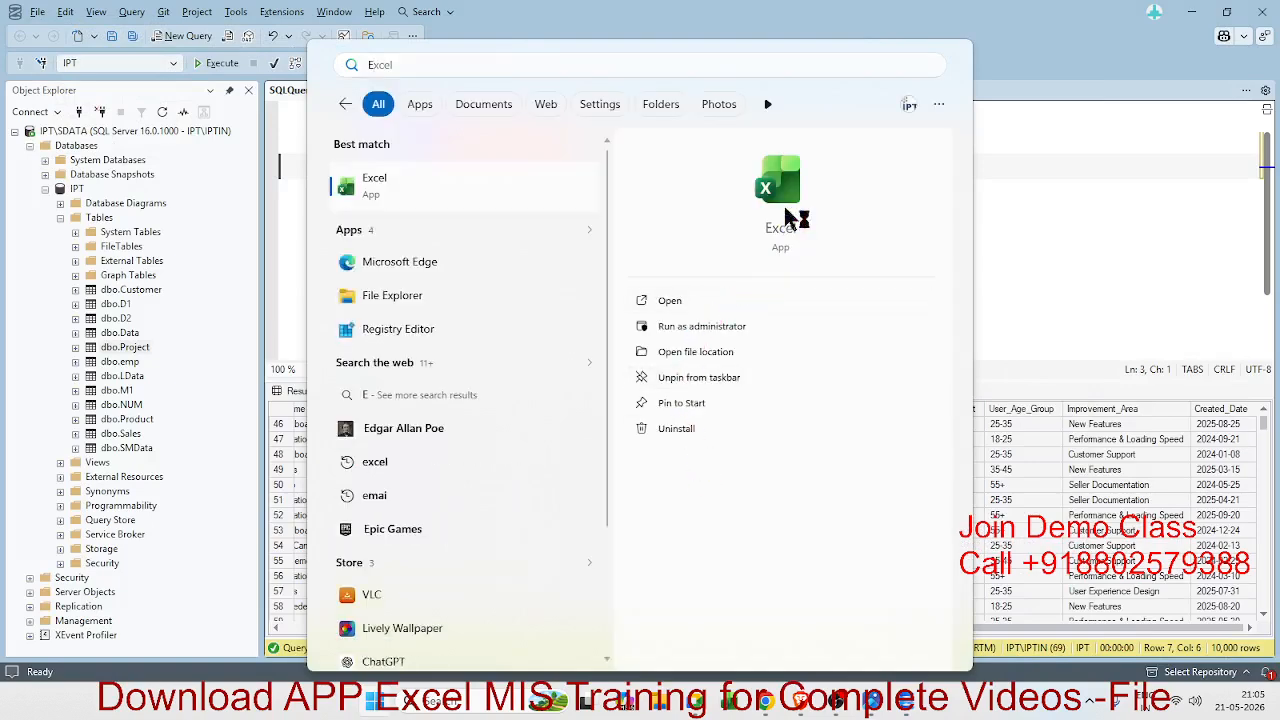
pyautogui.click(790, 212)
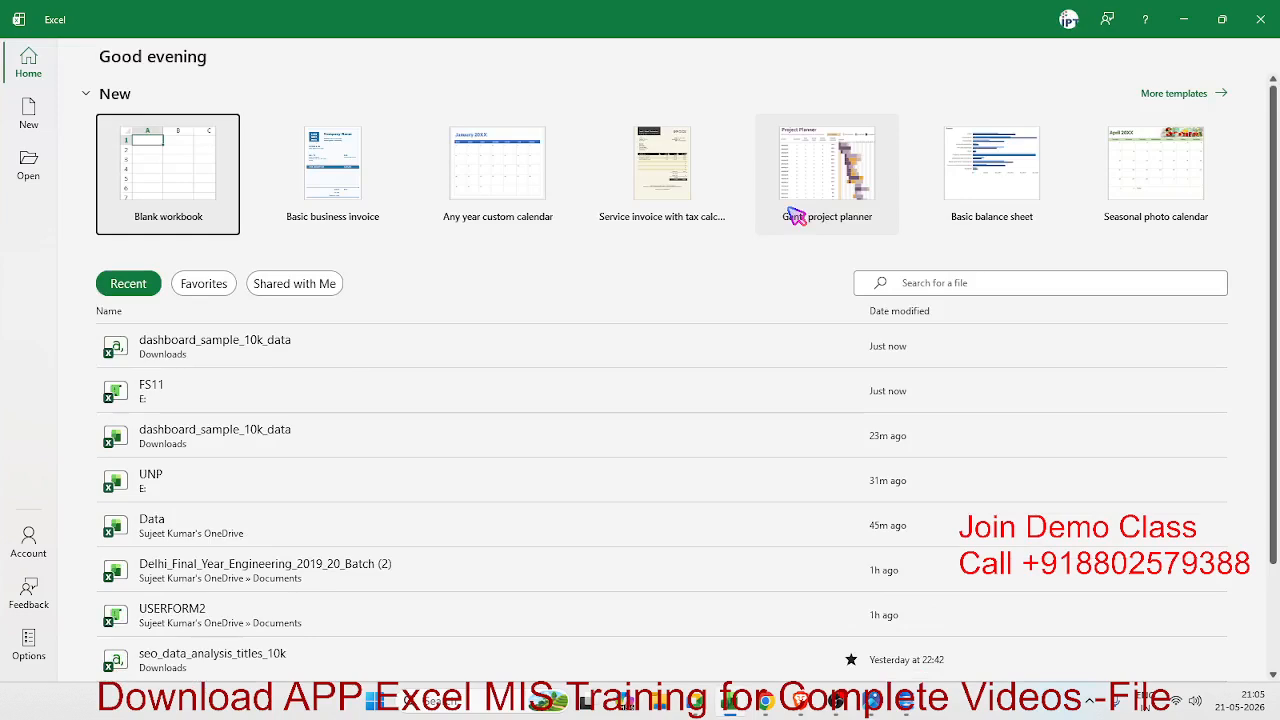
pyautogui.click(200, 162)
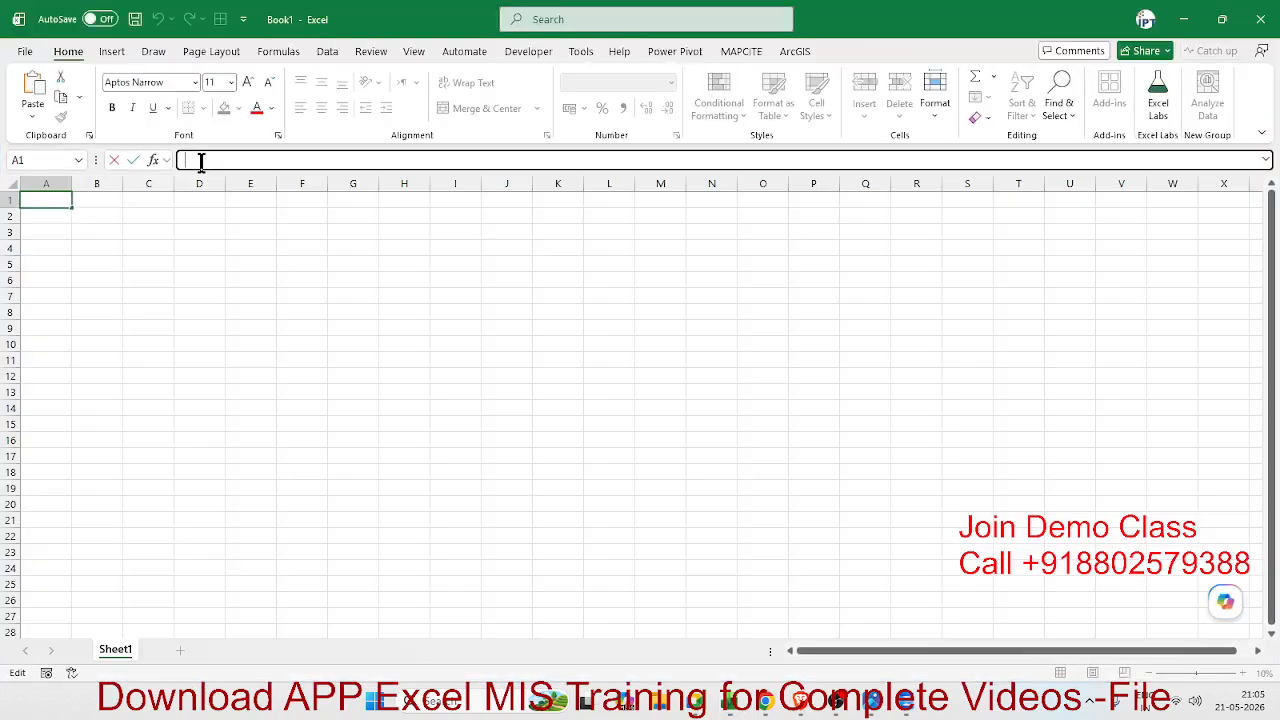
pyautogui.click(160, 217)
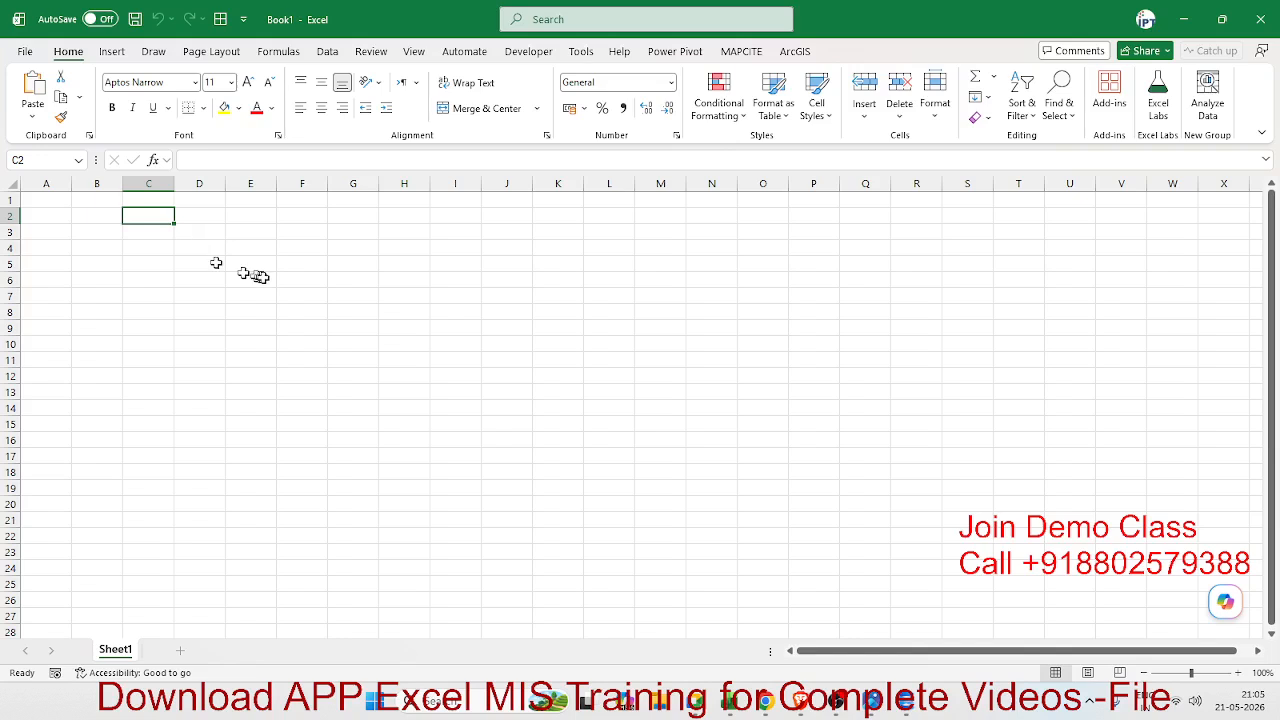
pyautogui.click(263, 278)
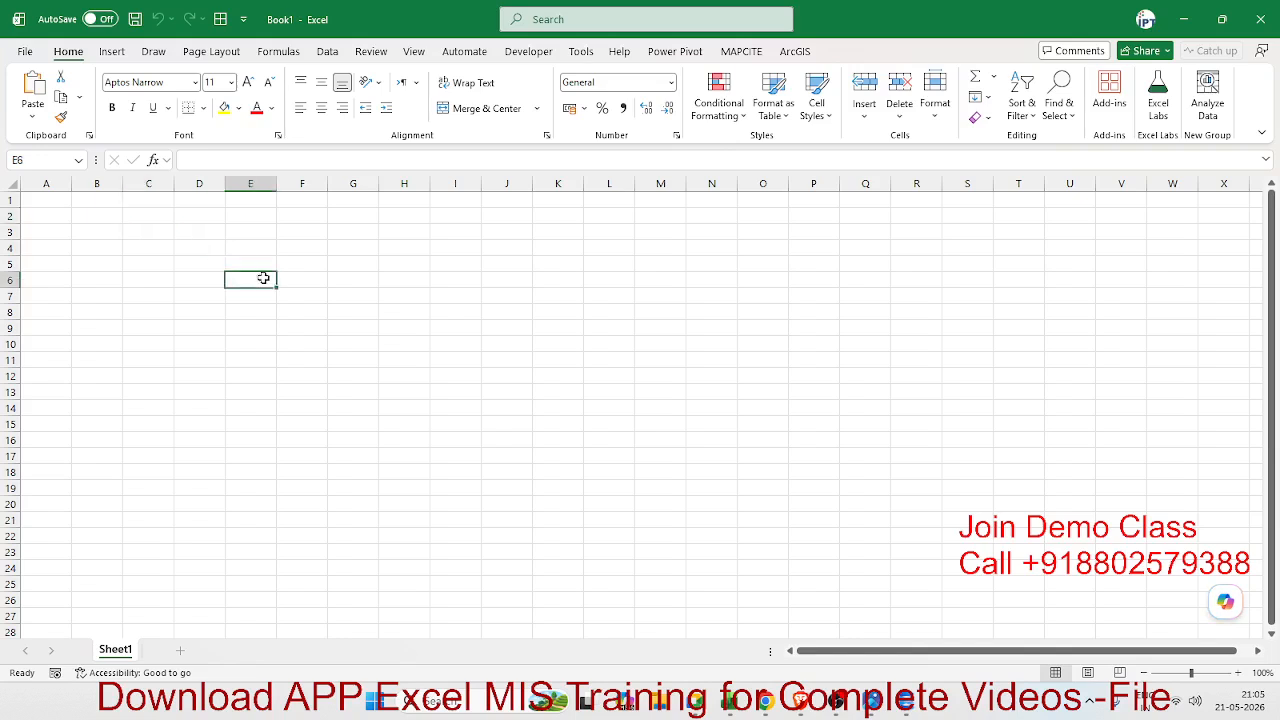
pyautogui.click(40, 198)
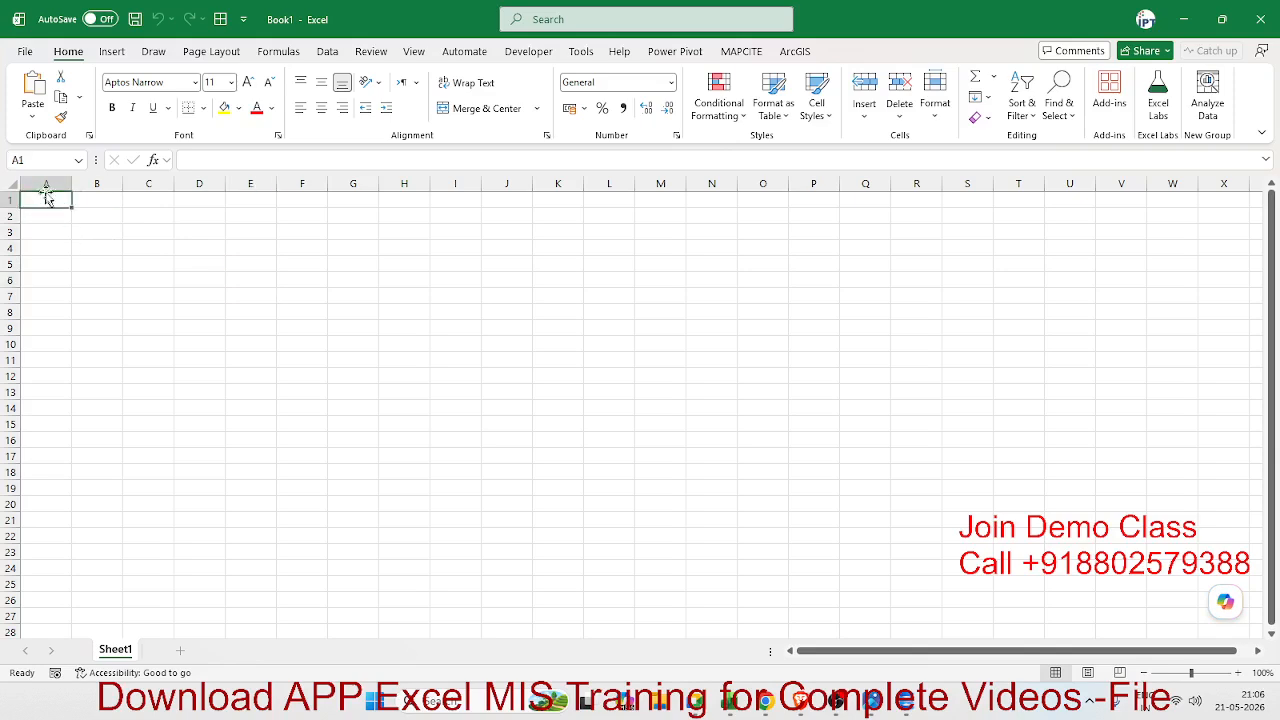
# Save the workbook as 9pmdemoDS in .xlsx format on the E: drive
pyautogui.hotkey('ctrl', 's')
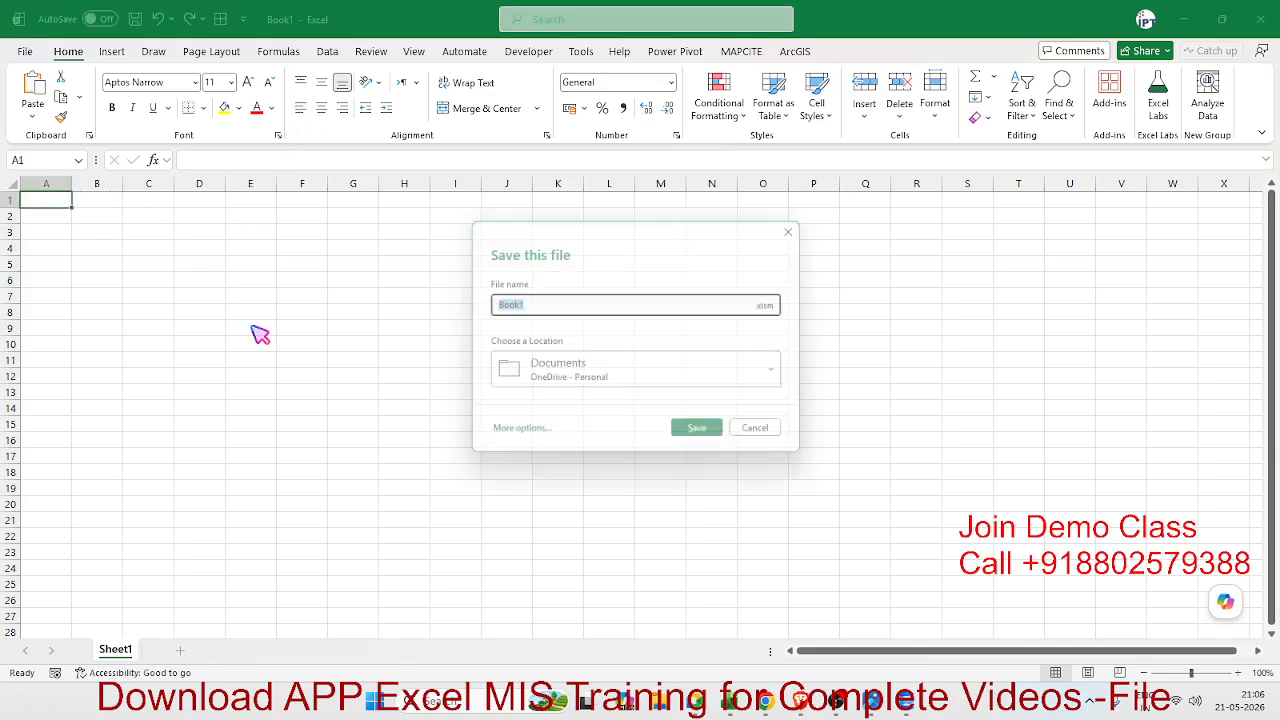
pyautogui.write('9pmdemoDS')
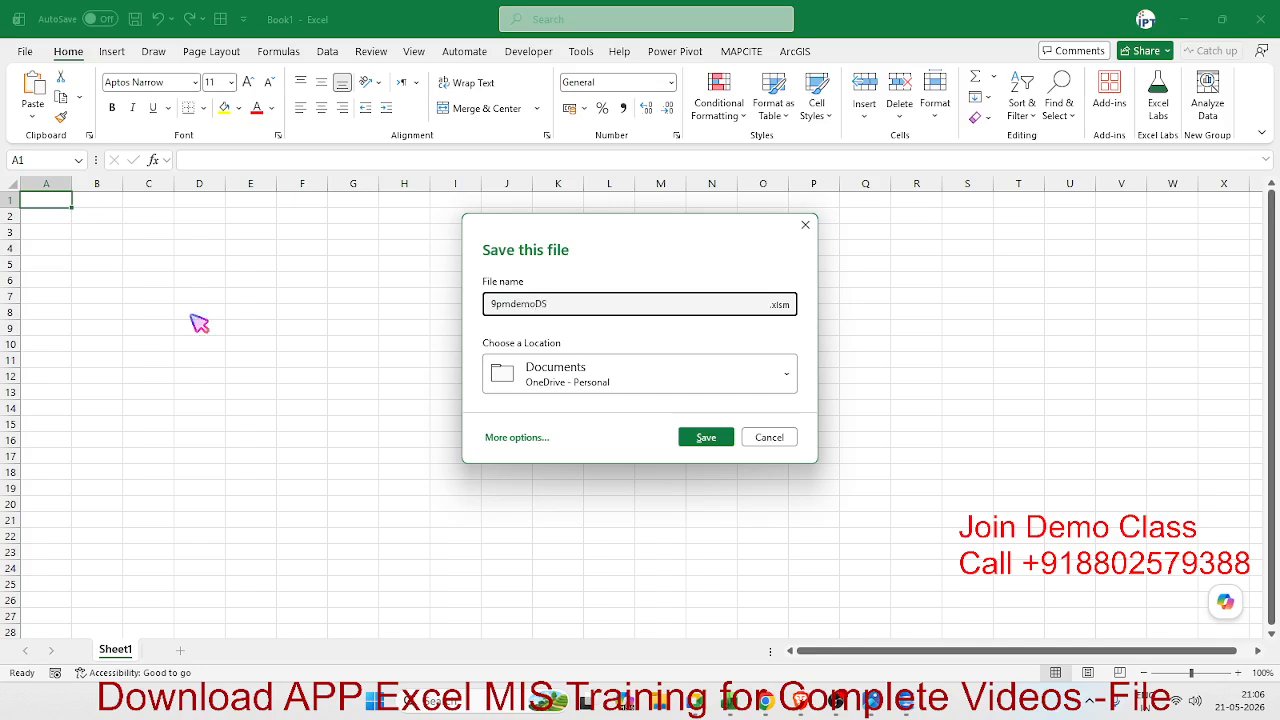
pyautogui.click(782, 306)
pyautogui.click(795, 325)
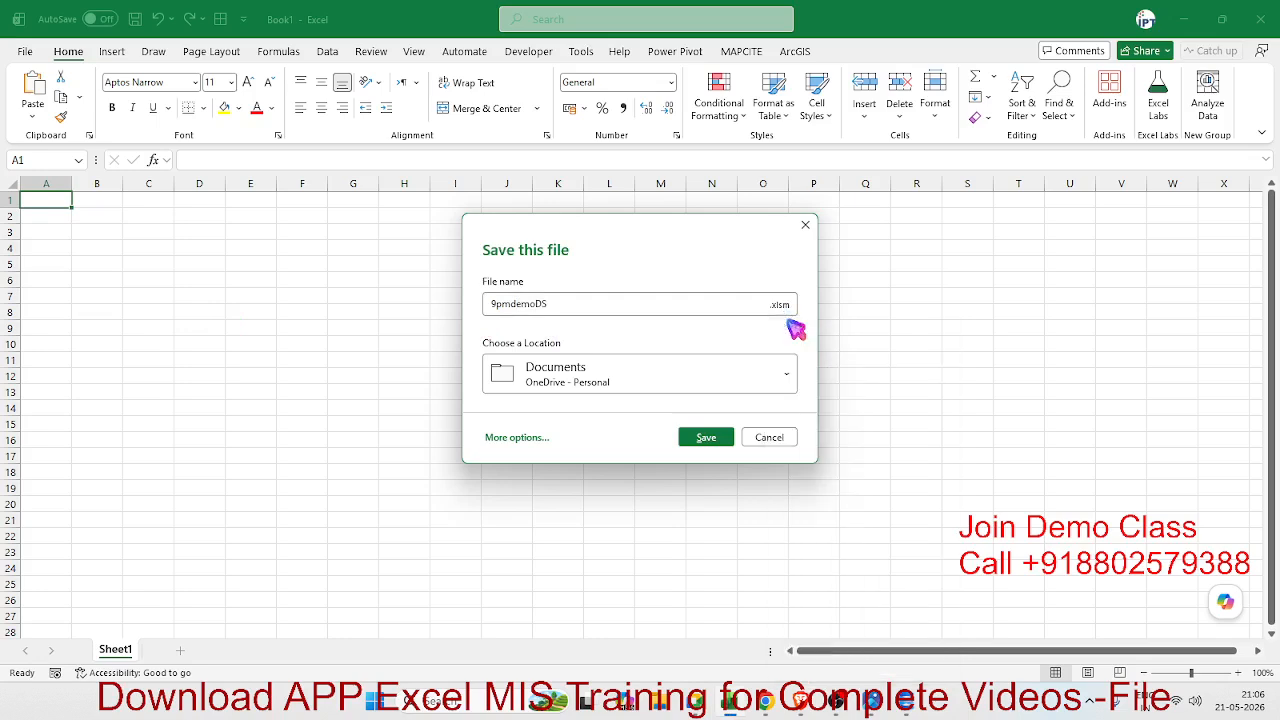
pyautogui.click(670, 367)
pyautogui.click(612, 168)
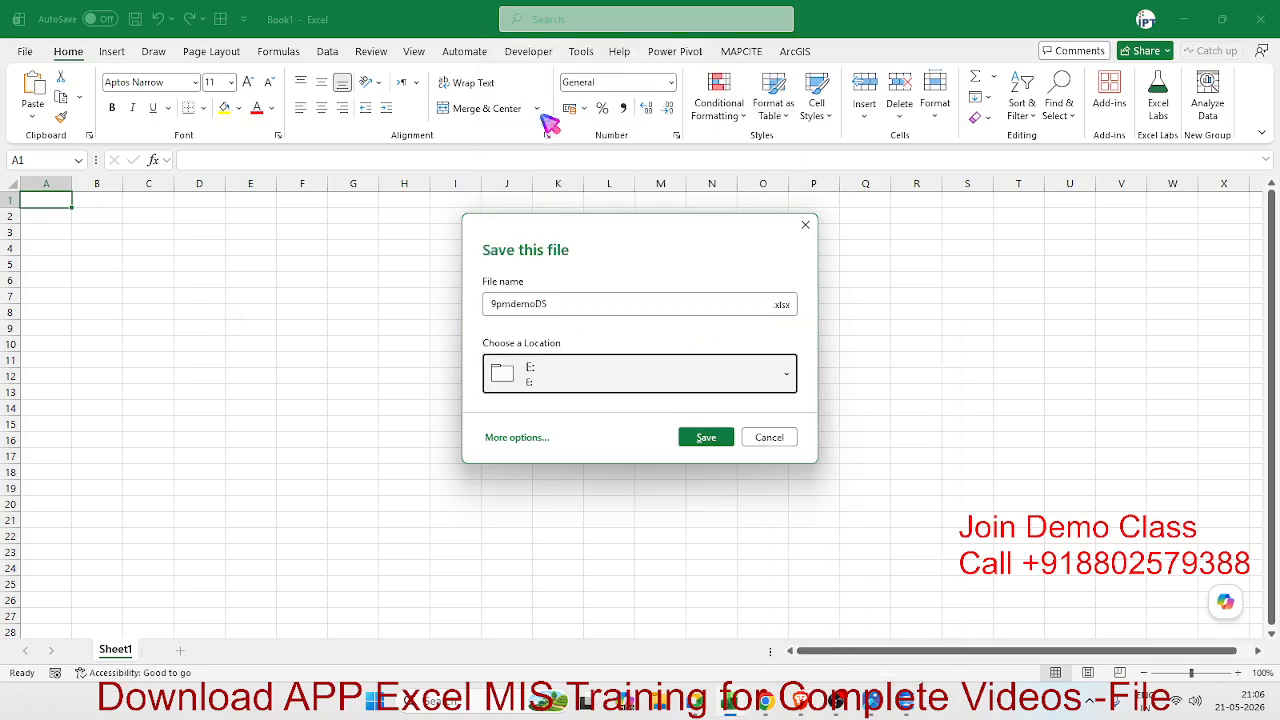
pyautogui.click(697, 441)
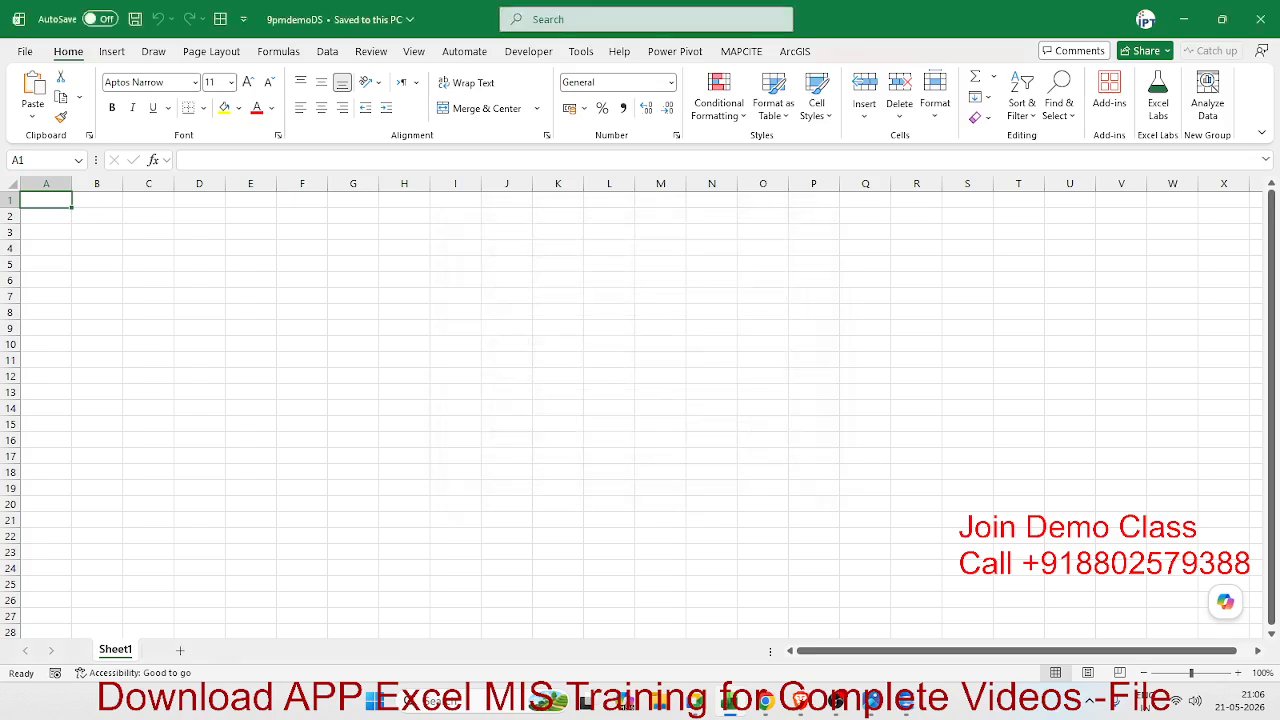
# Rename the workbook's only sheet as Data
pyautogui.hotkey('alt', 'Tab')
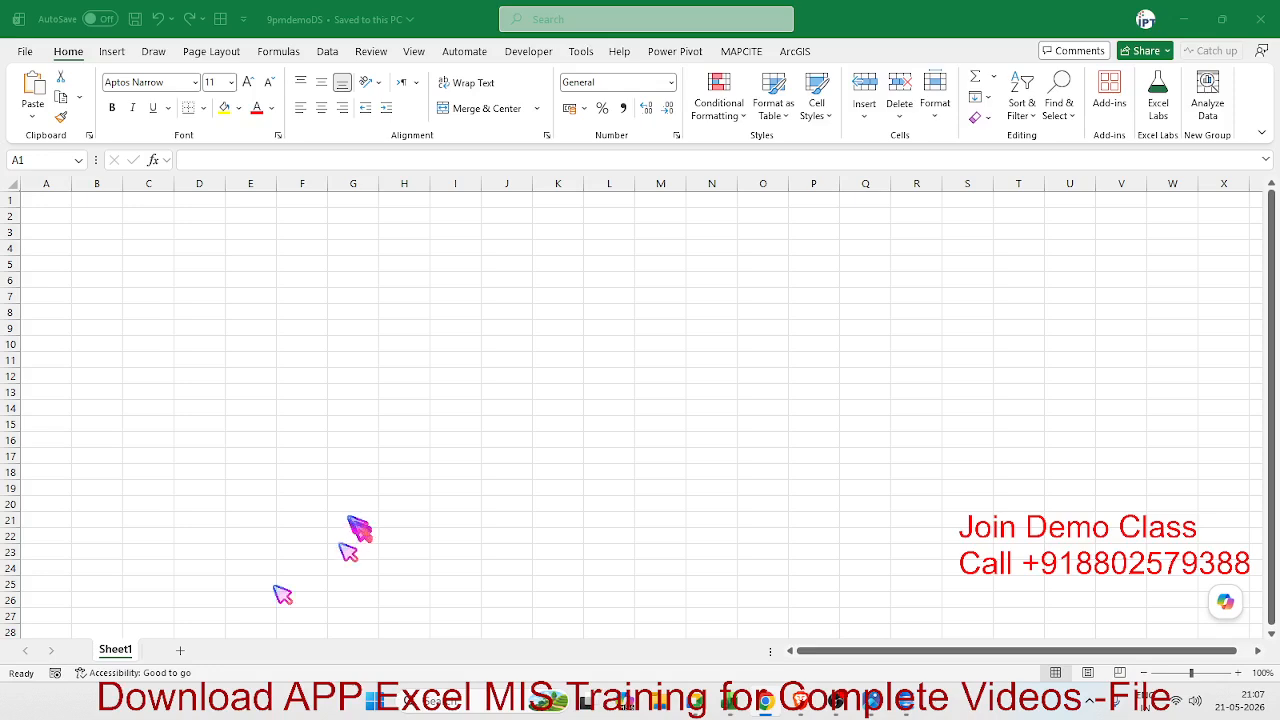
pyautogui.click(278, 496)
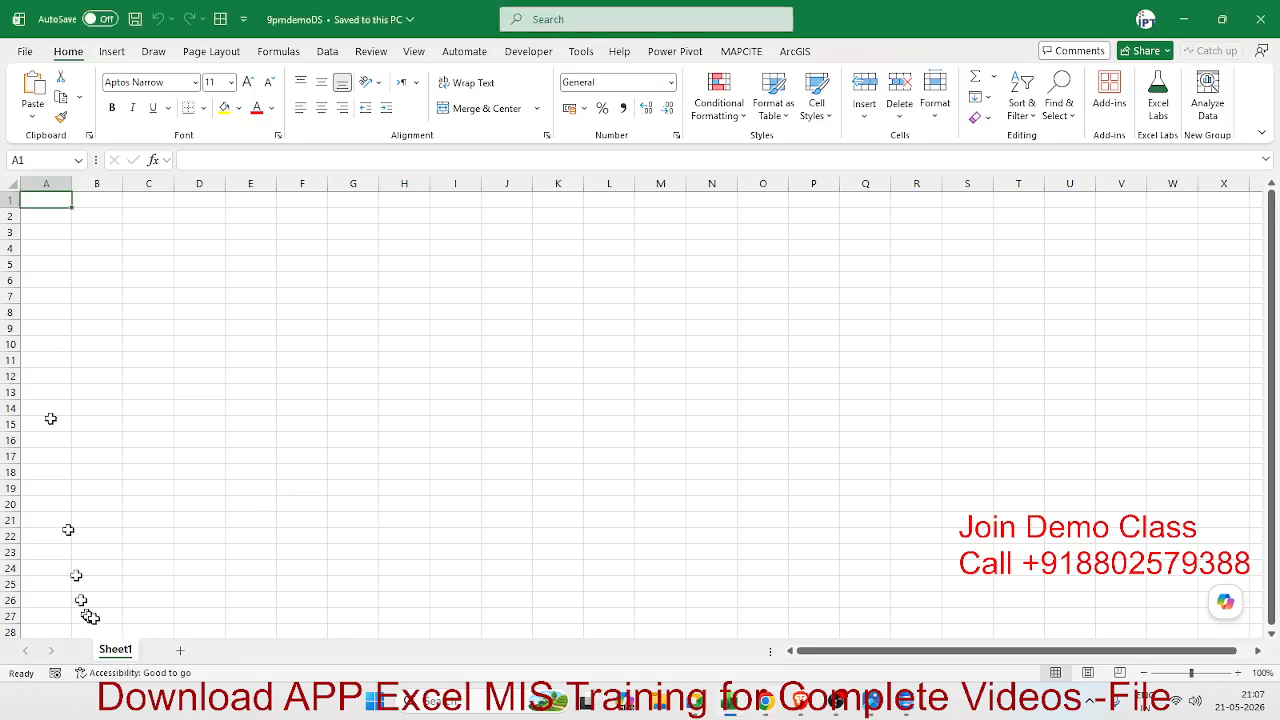
pyautogui.doubleClick(116, 648)
pyautogui.write('Data')
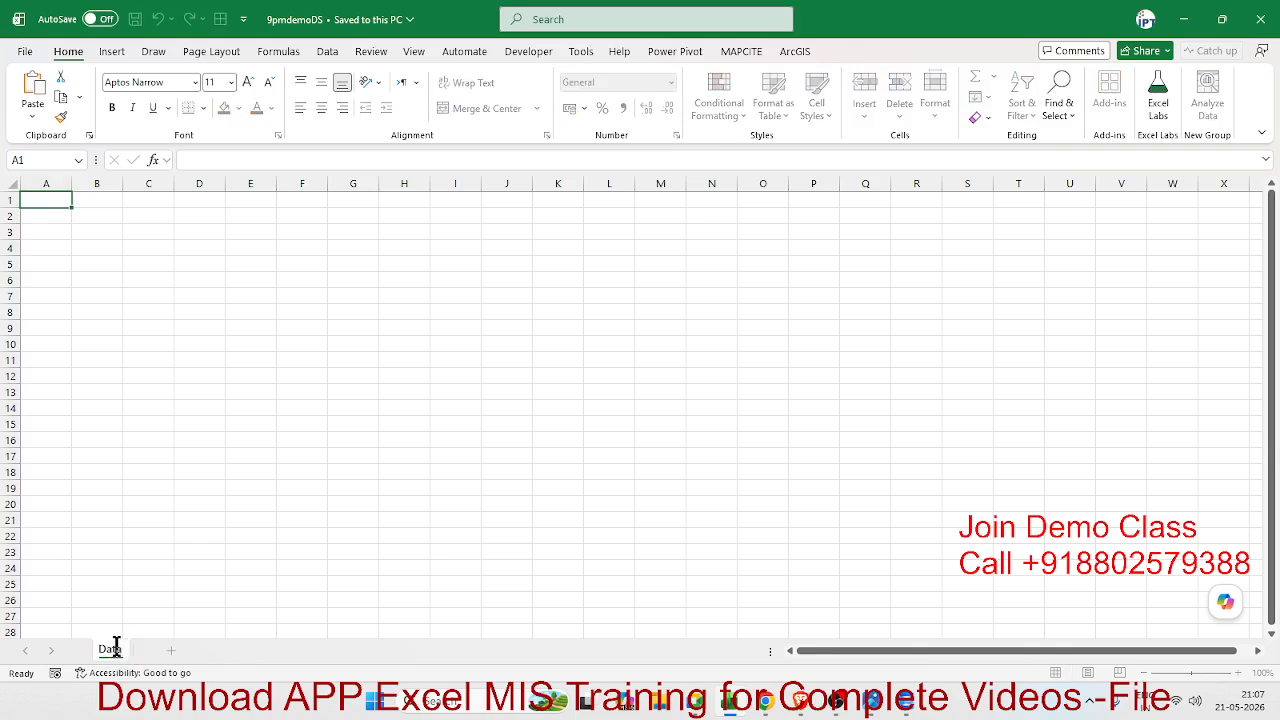
pyautogui.press('Return')
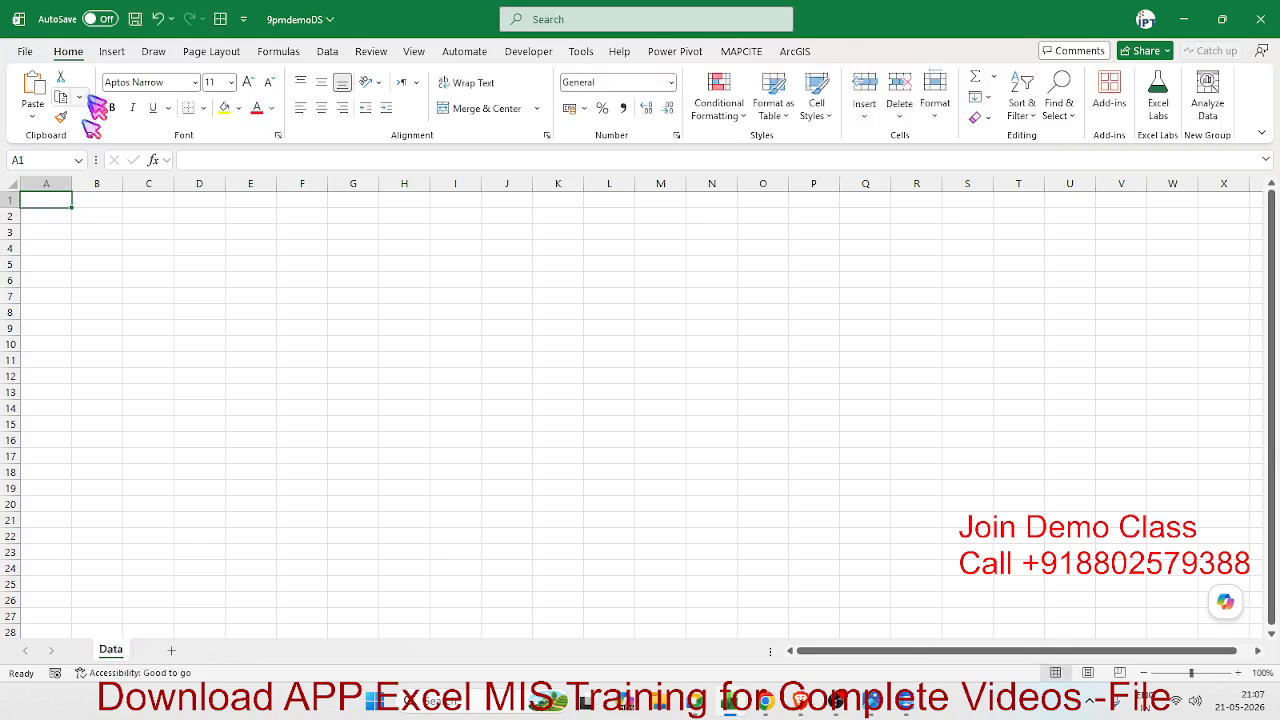
# Start importing data from a SQL Server database into the Data sheet, opening the server connection settings
pyautogui.hotkey('alt', 'Tab')
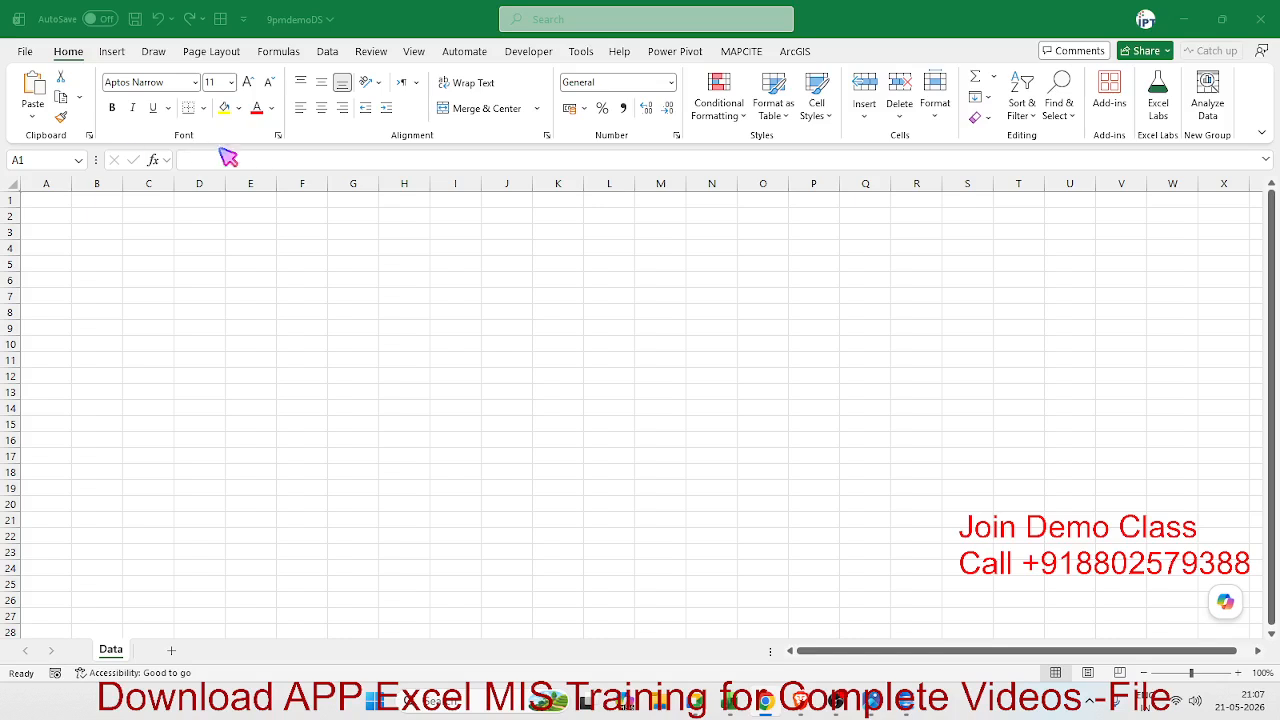
pyautogui.click(224, 195)
pyautogui.click(327, 51)
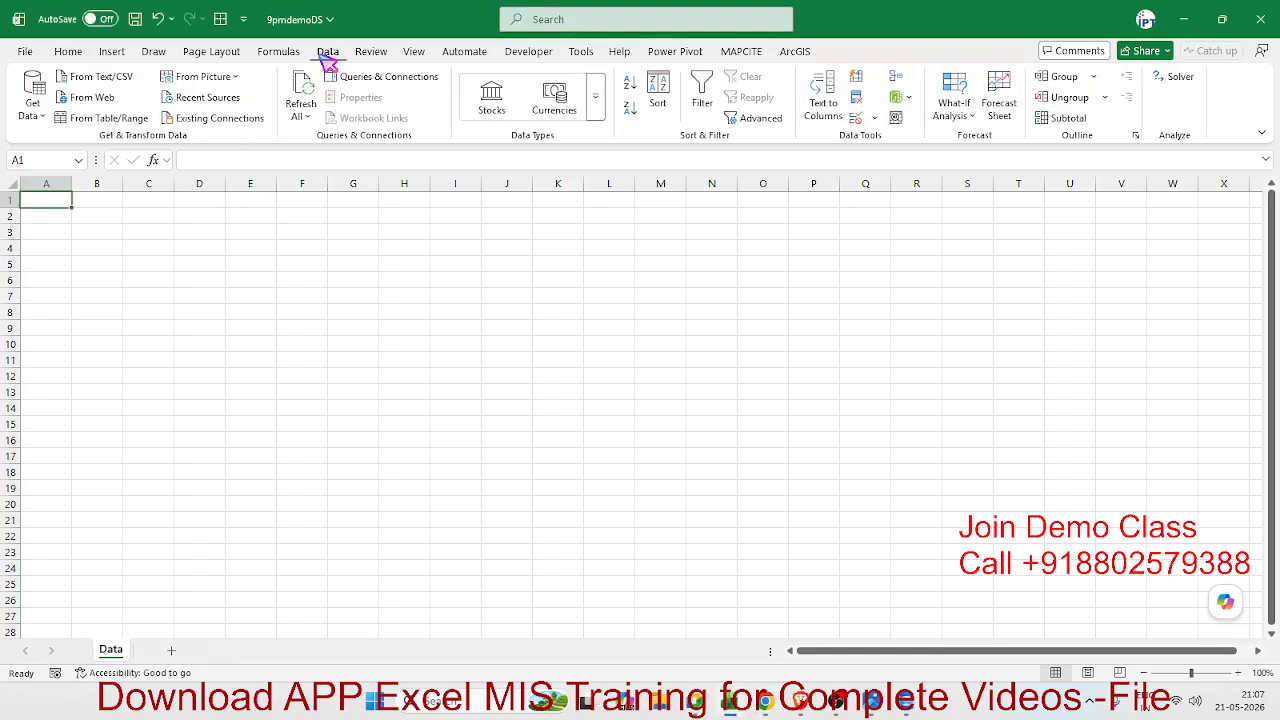
pyautogui.click(38, 108)
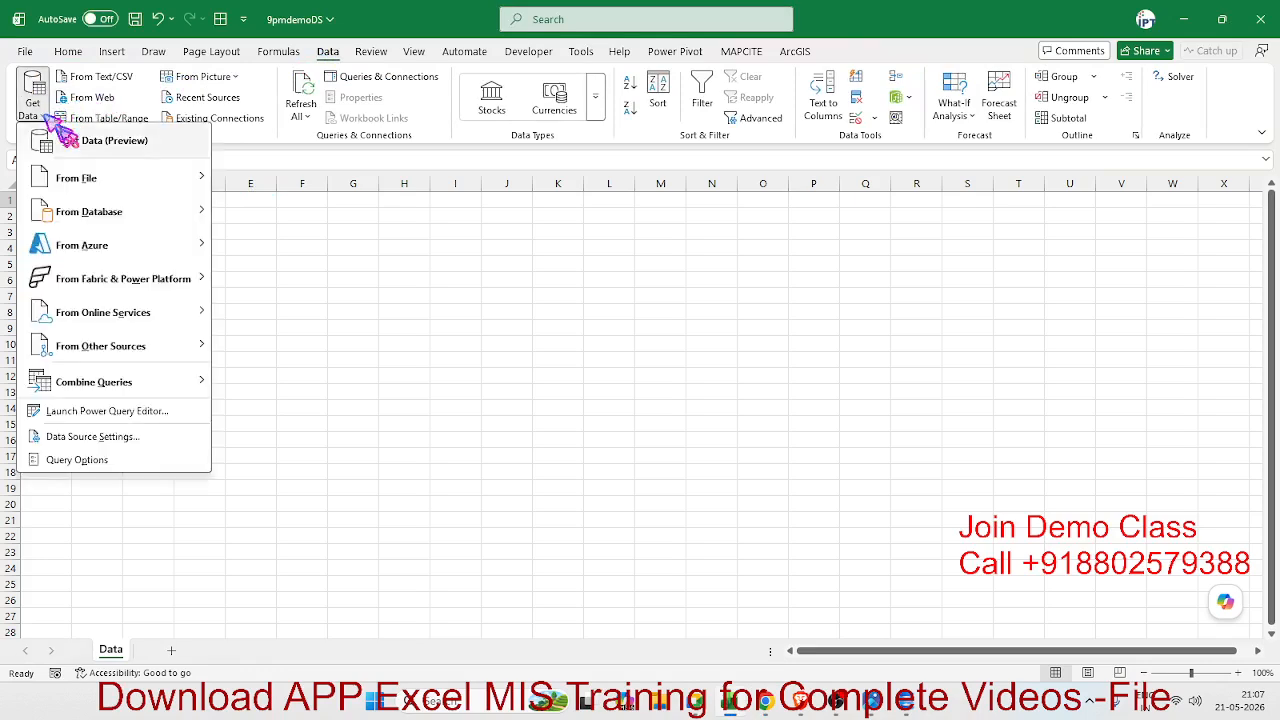
pyautogui.moveTo(112, 211)
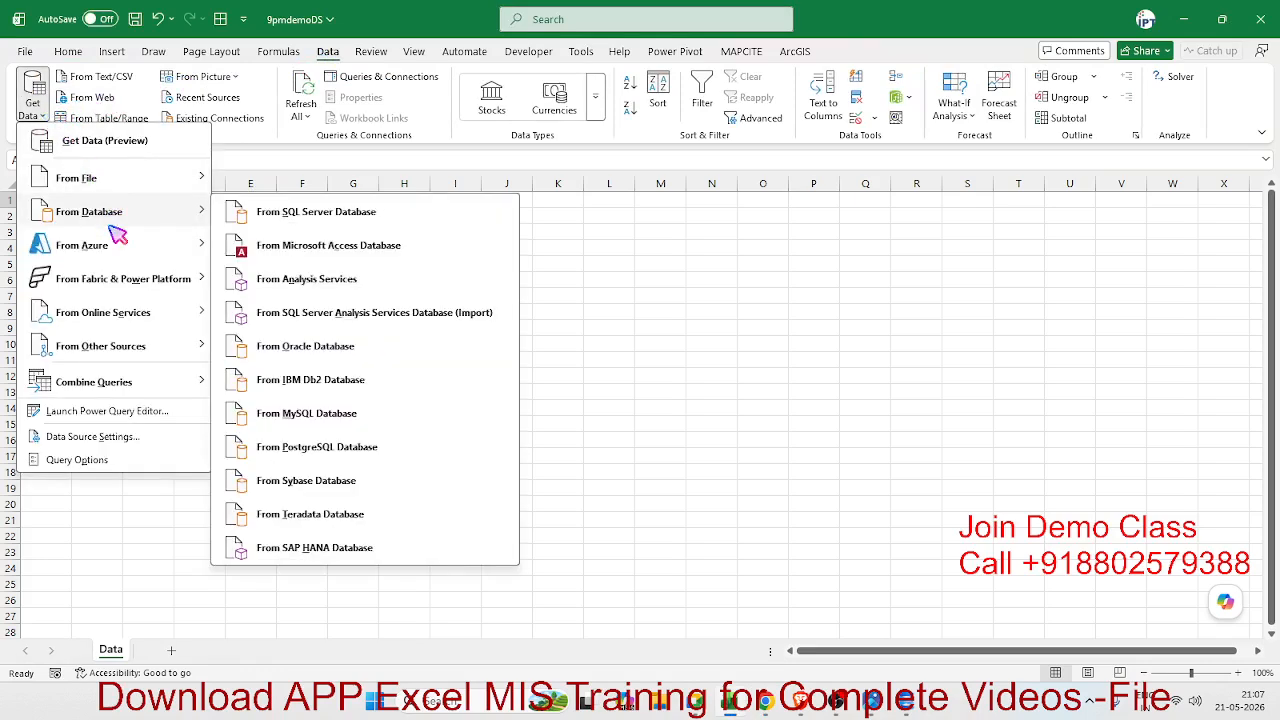
pyautogui.click(348, 213)
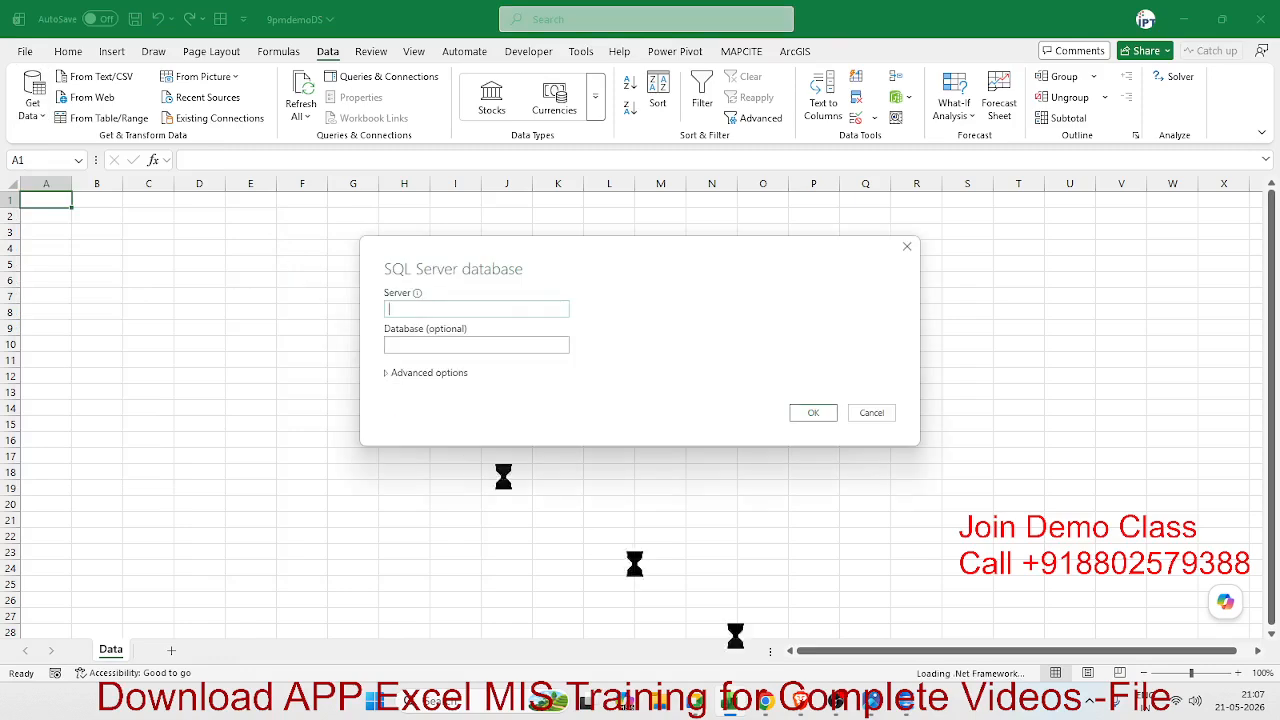
pyautogui.moveTo(912, 708)
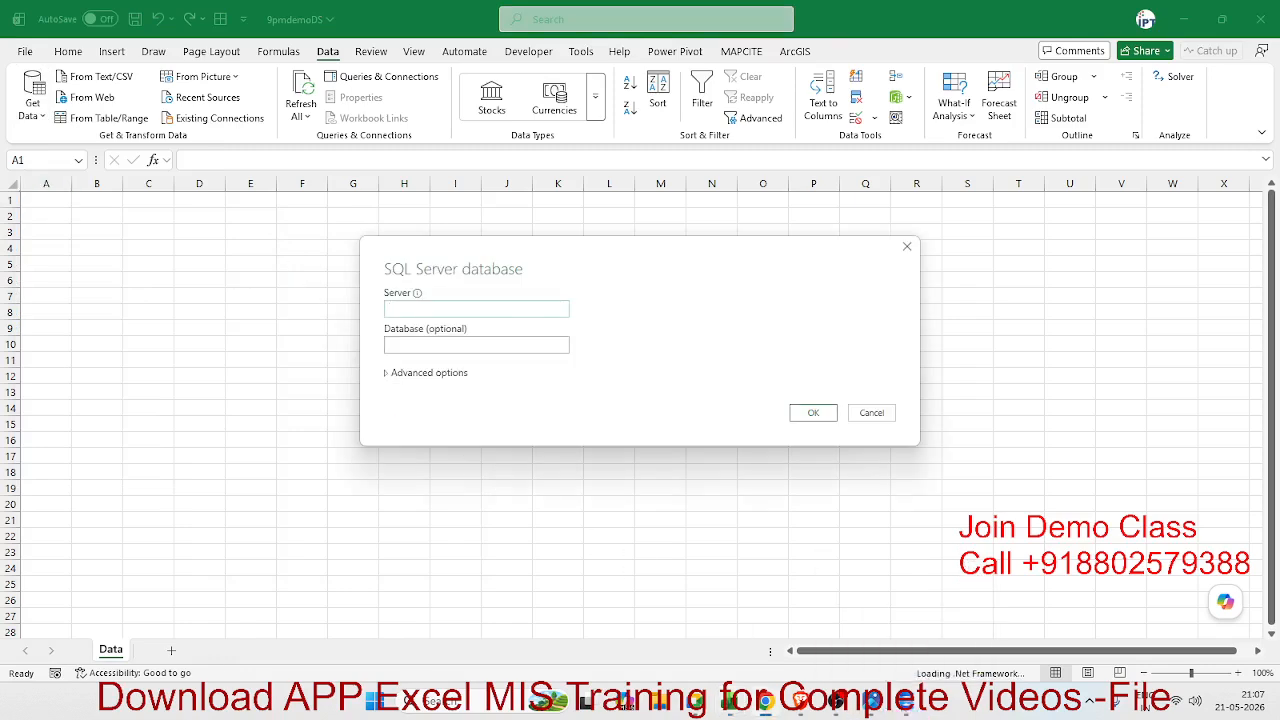
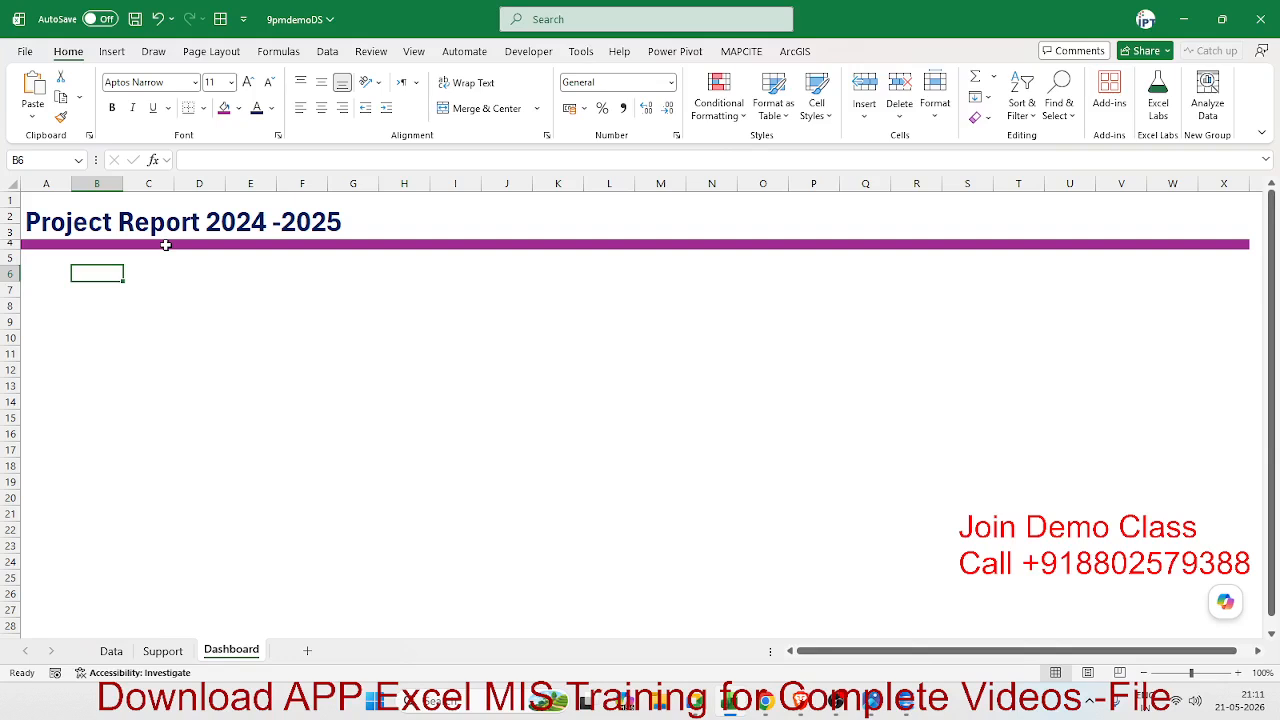
# Fill the range B6:E11 on the Dashboard sheet with light blue as a card below the title bar
pyautogui.hotkey('shift', 'Right')
pyautogui.hotkey('shift', 'Right')
pyautogui.hotkey('shift', 'Right')
pyautogui.hotkey('shift', 'Down')
pyautogui.hotkey('shift', 'Down')
pyautogui.hotkey('shift', 'Down')
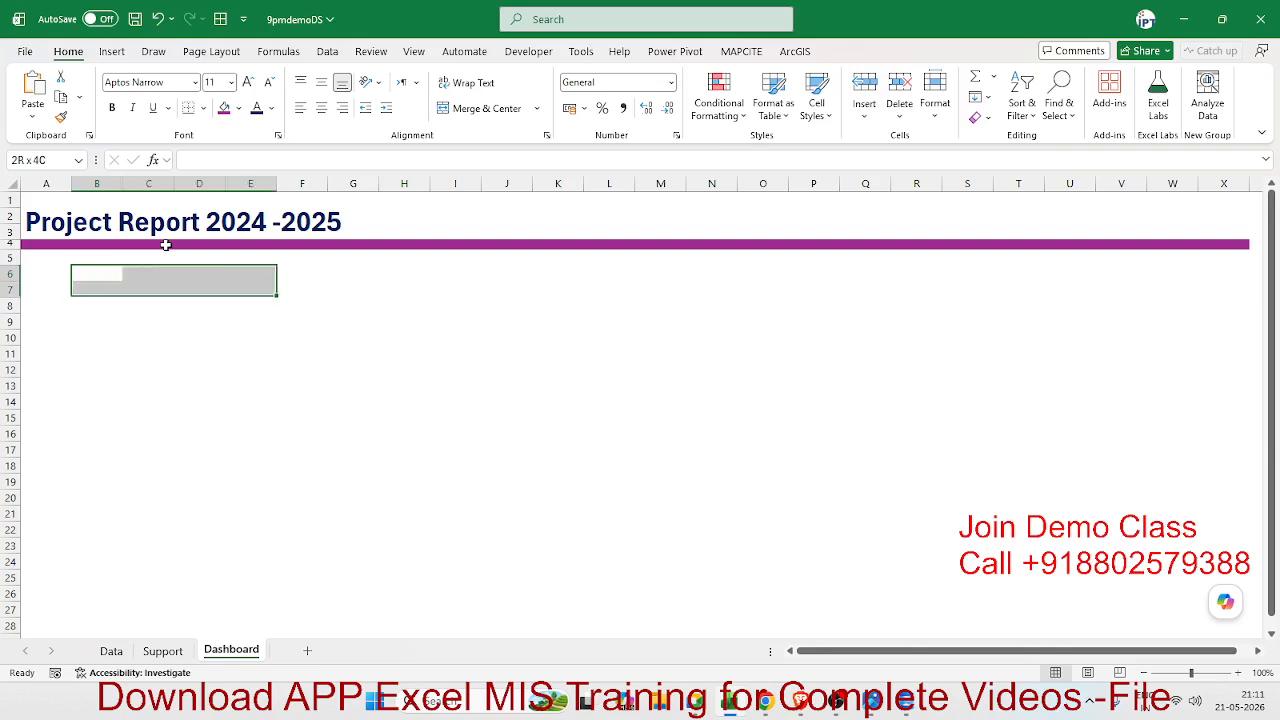
pyautogui.hotkey('shift', 'Down')
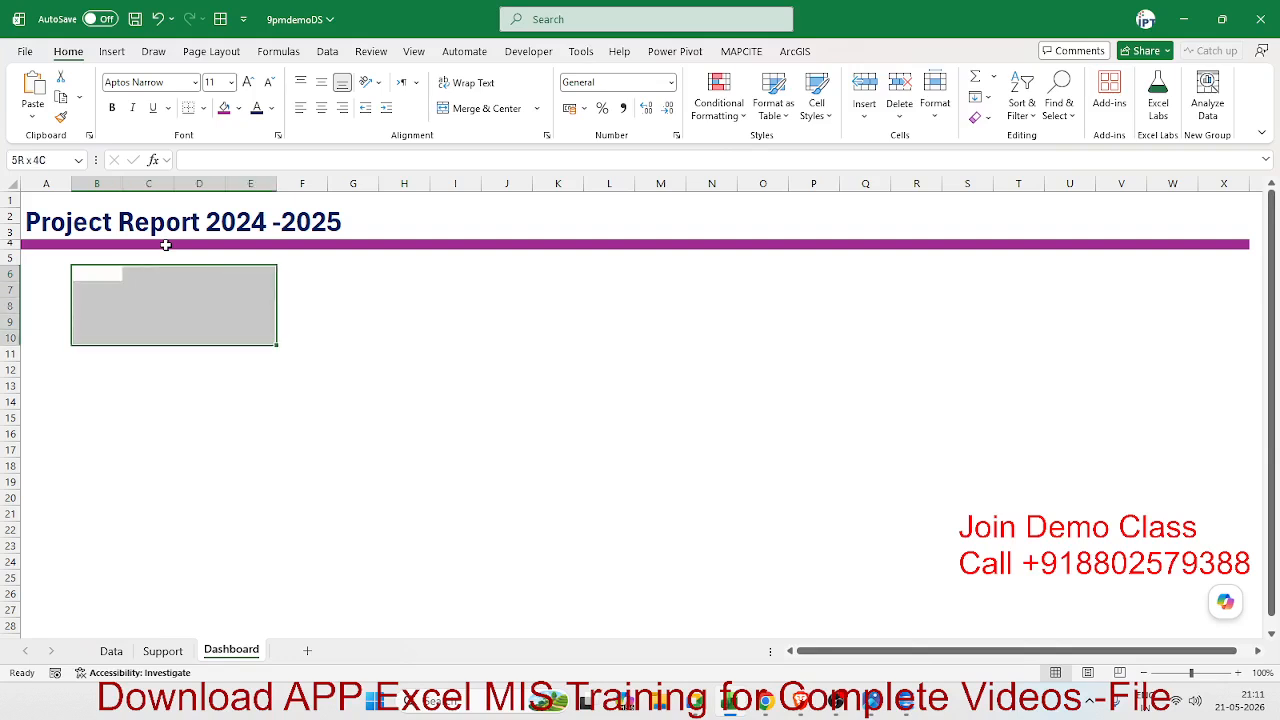
pyautogui.hotkey('shift', 'Down')
pyautogui.hotkey('shift', 'Up')
pyautogui.hotkey('shift', 'Down')
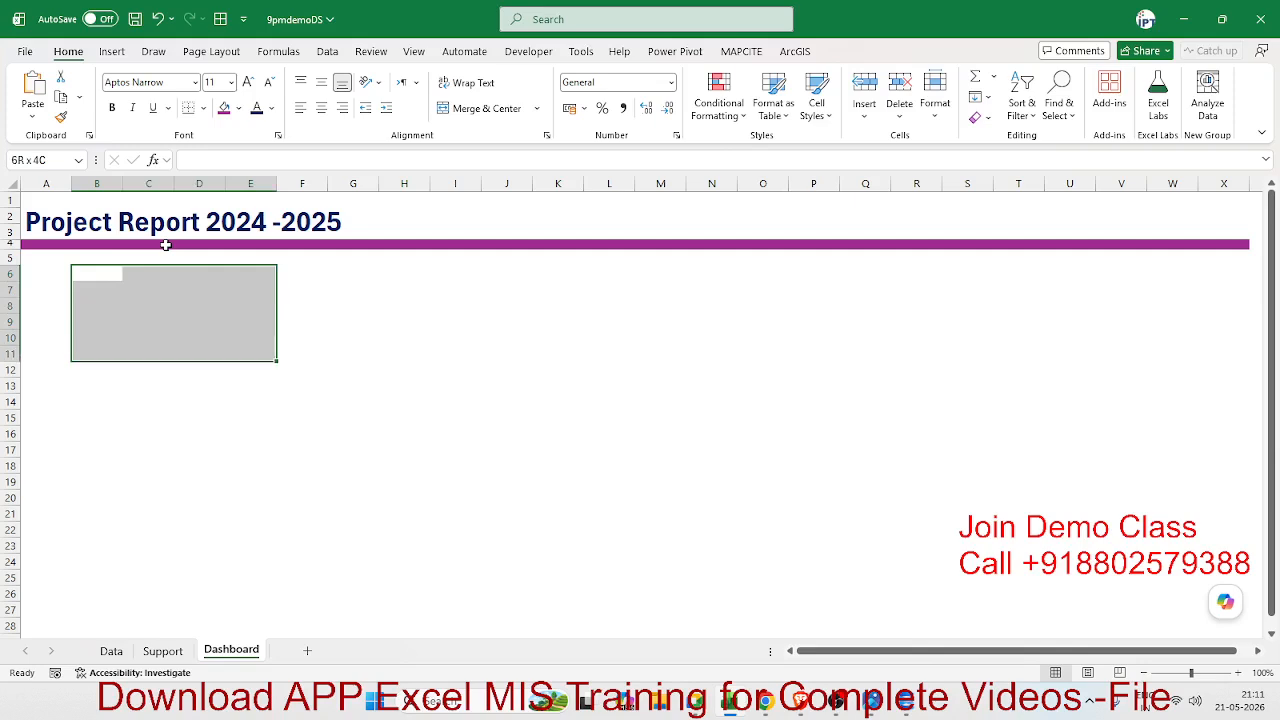
pyautogui.hotkey('shift', 'Up')
pyautogui.hotkey('shift', 'Down')
pyautogui.click(238, 108)
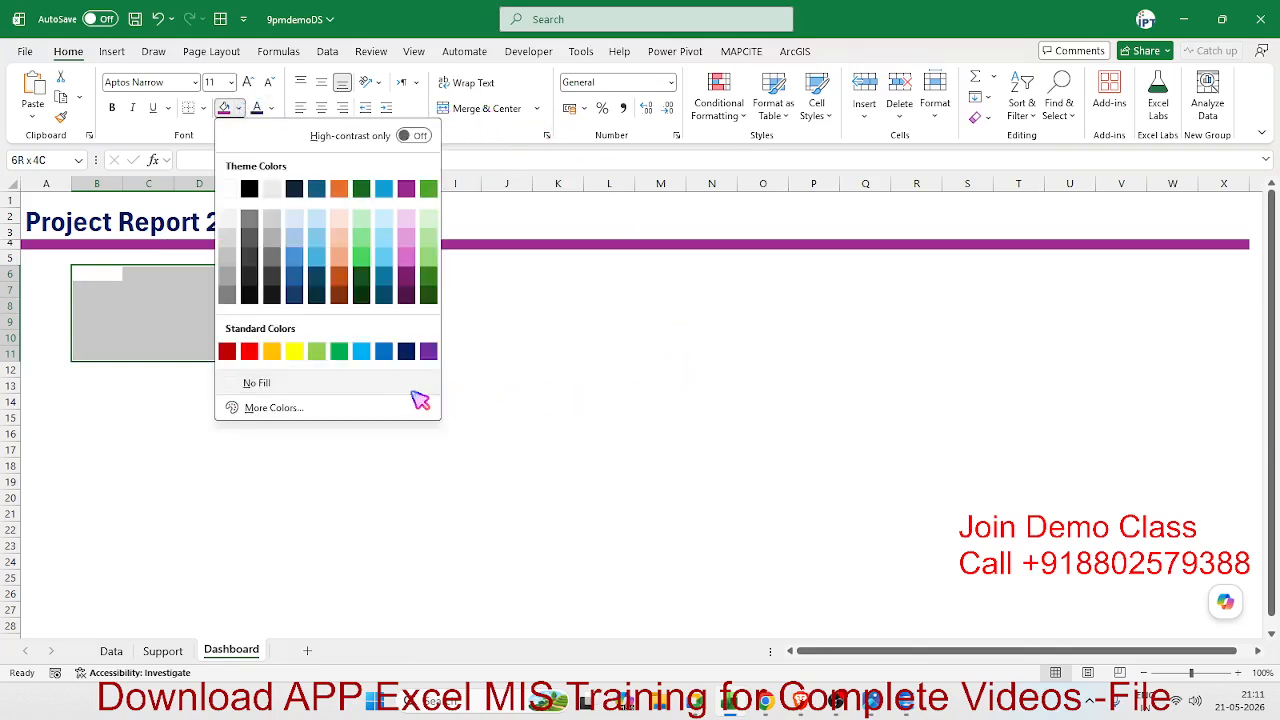
pyautogui.click(361, 352)
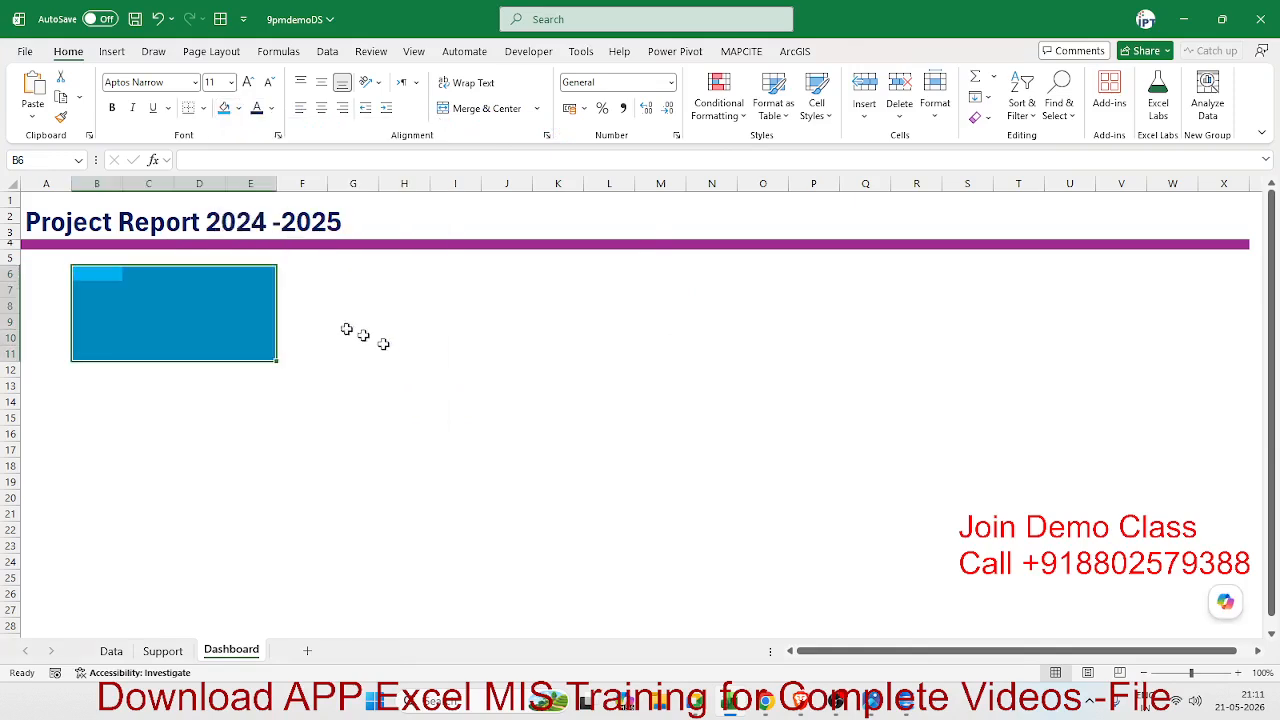
# Copy the light blue card B6:E11 to a second position starting at cell G6
pyautogui.hotkey('ctrl', 'c')
pyautogui.click(336, 274)
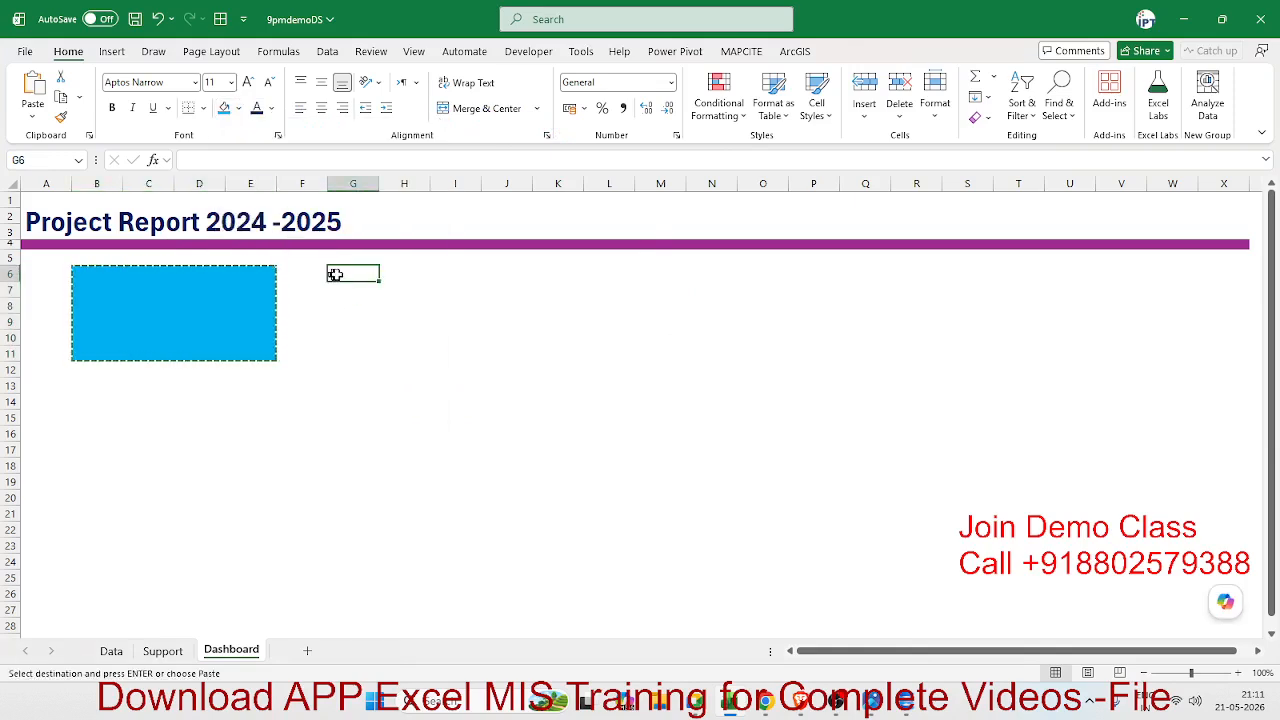
pyautogui.hotkey('ctrl', 'v')
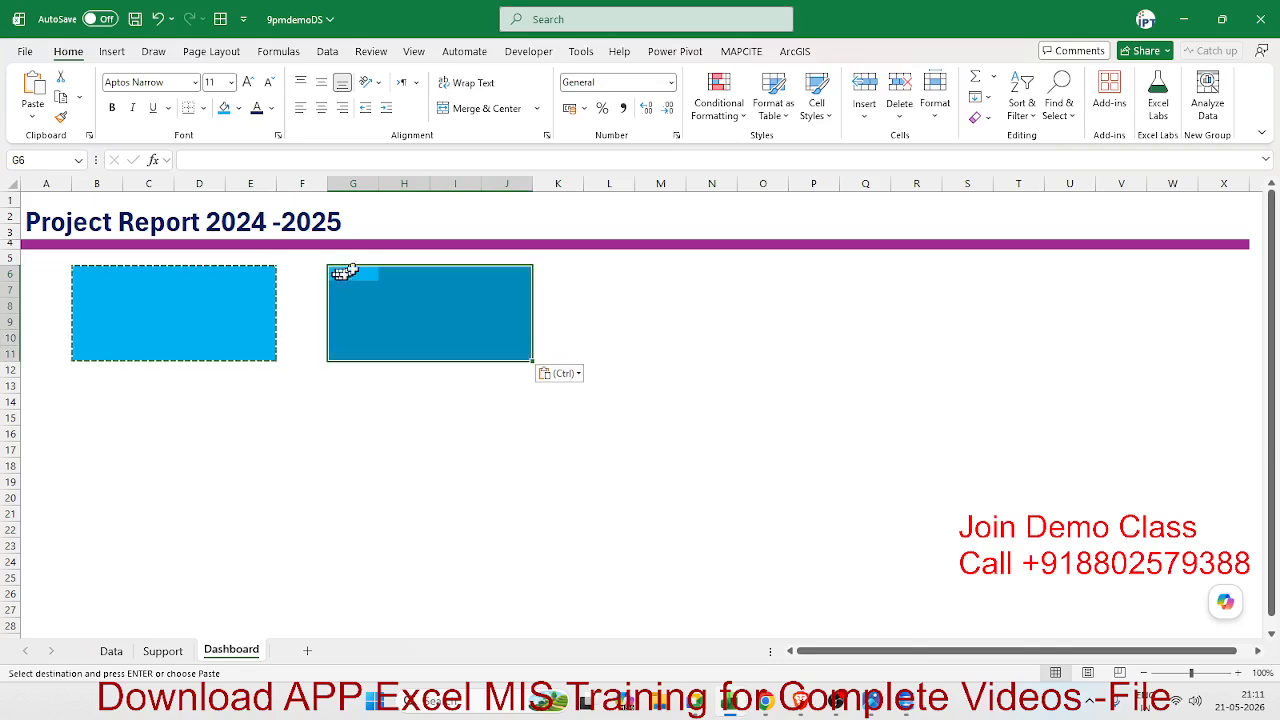
# Recolor the second card G6:J11 light green and narrow column F to reduce the gap between the cards
pyautogui.click(240, 109)
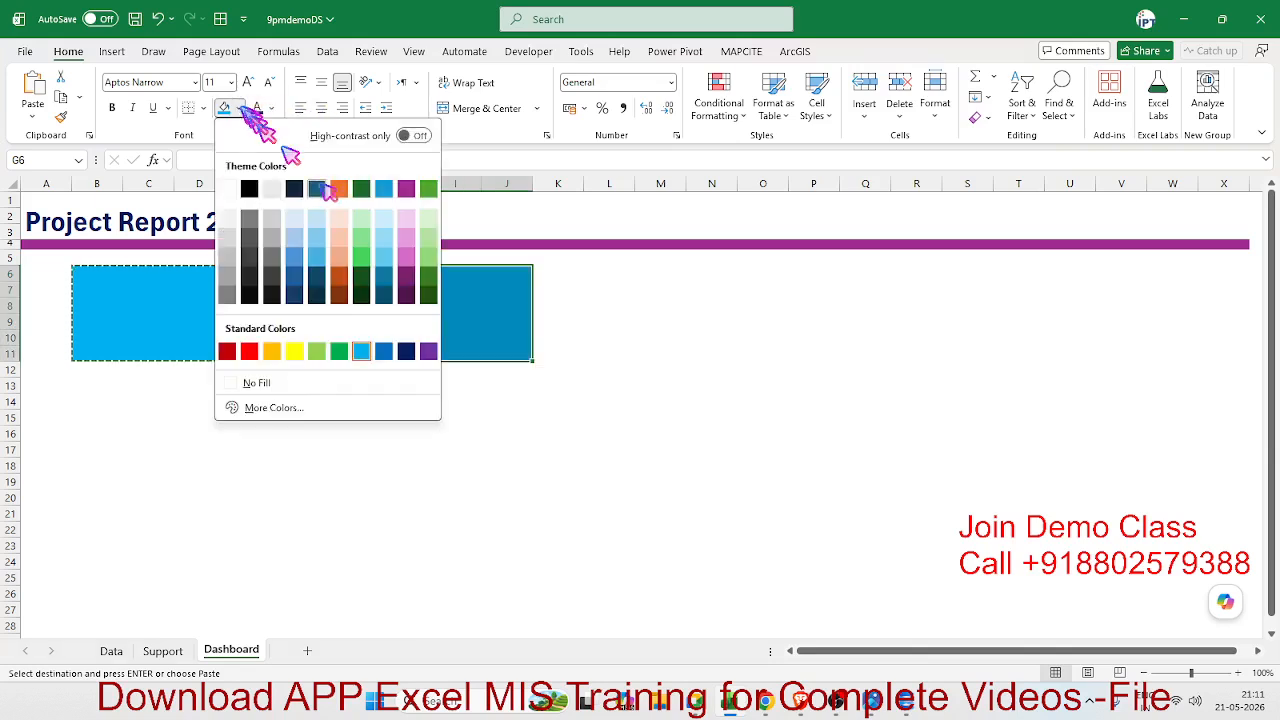
pyautogui.click(375, 240)
pyautogui.click(440, 449)
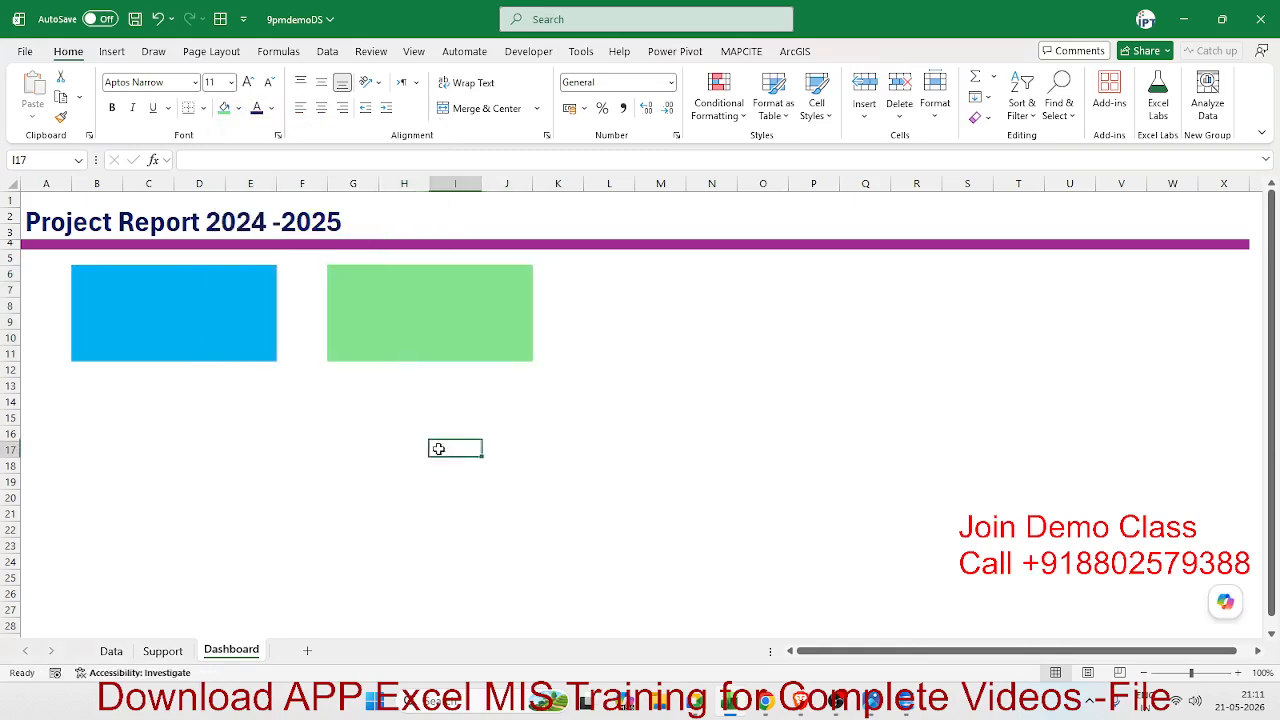
pyautogui.moveTo(327, 184); pyautogui.dragTo(288, 184)
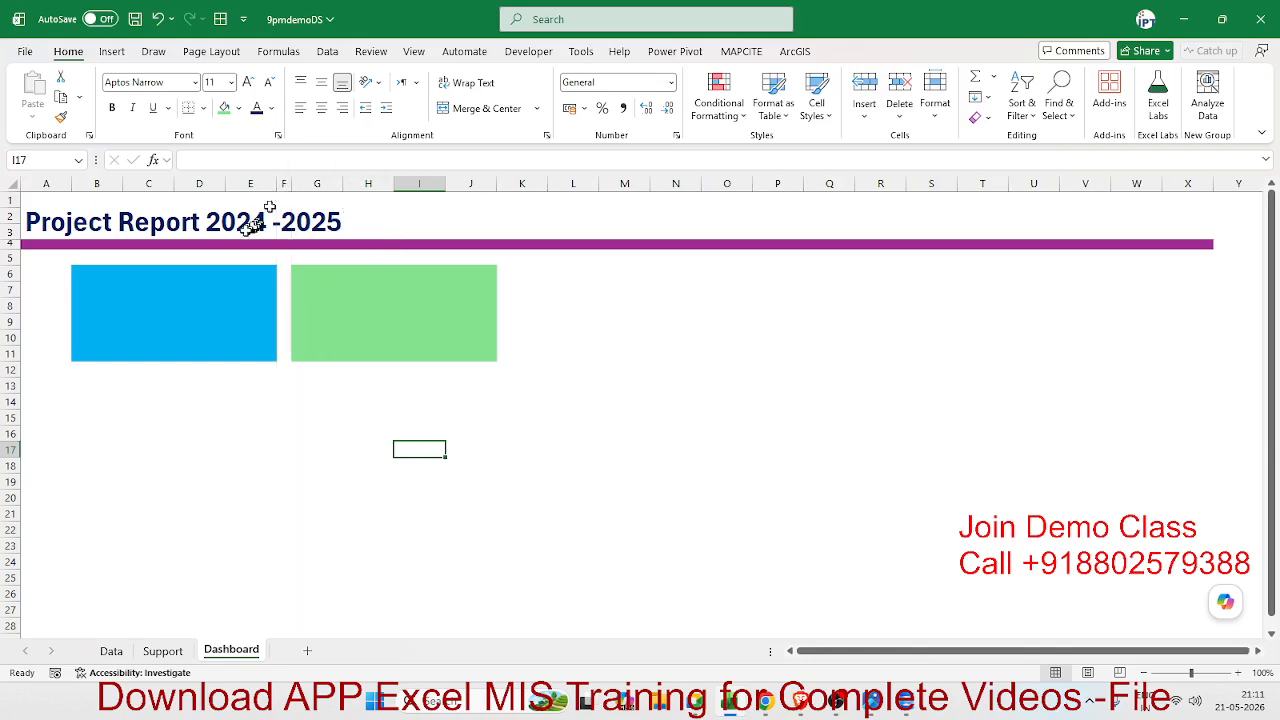
# Label the blue card "Total Project" in cell B6 using a white font
pyautogui.click(105, 275)
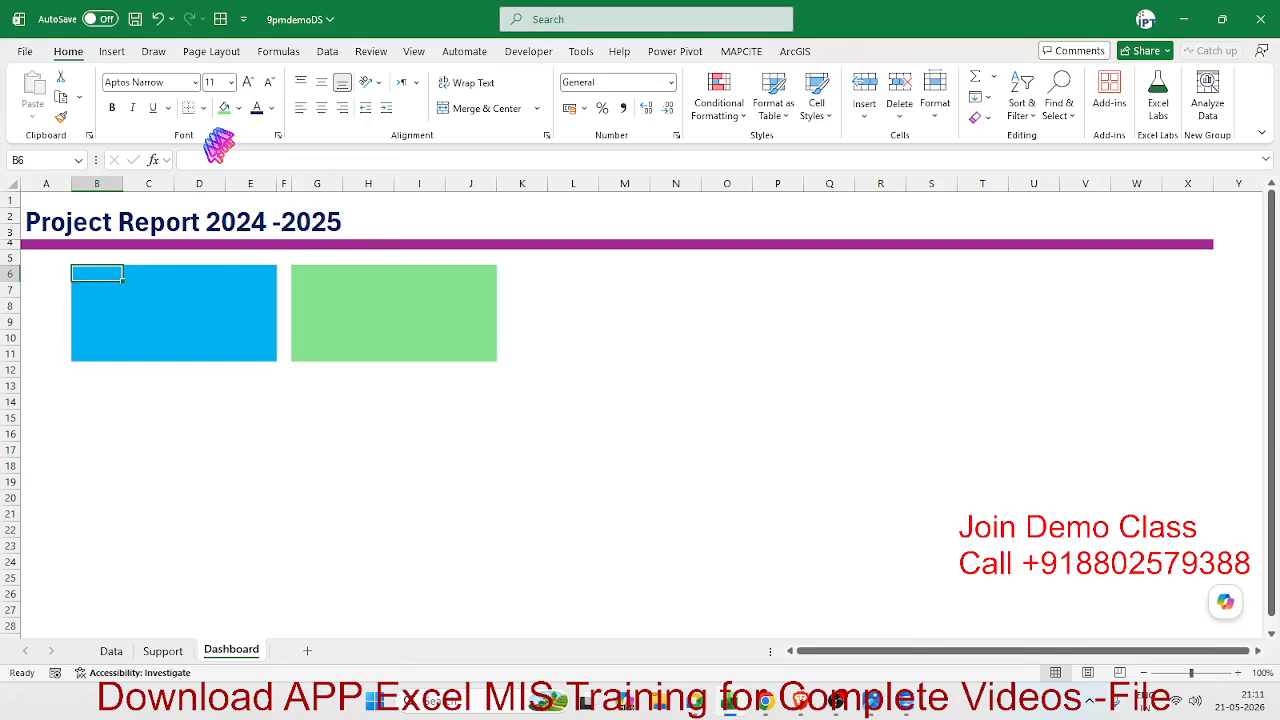
pyautogui.click(271, 108)
pyautogui.click(282, 213)
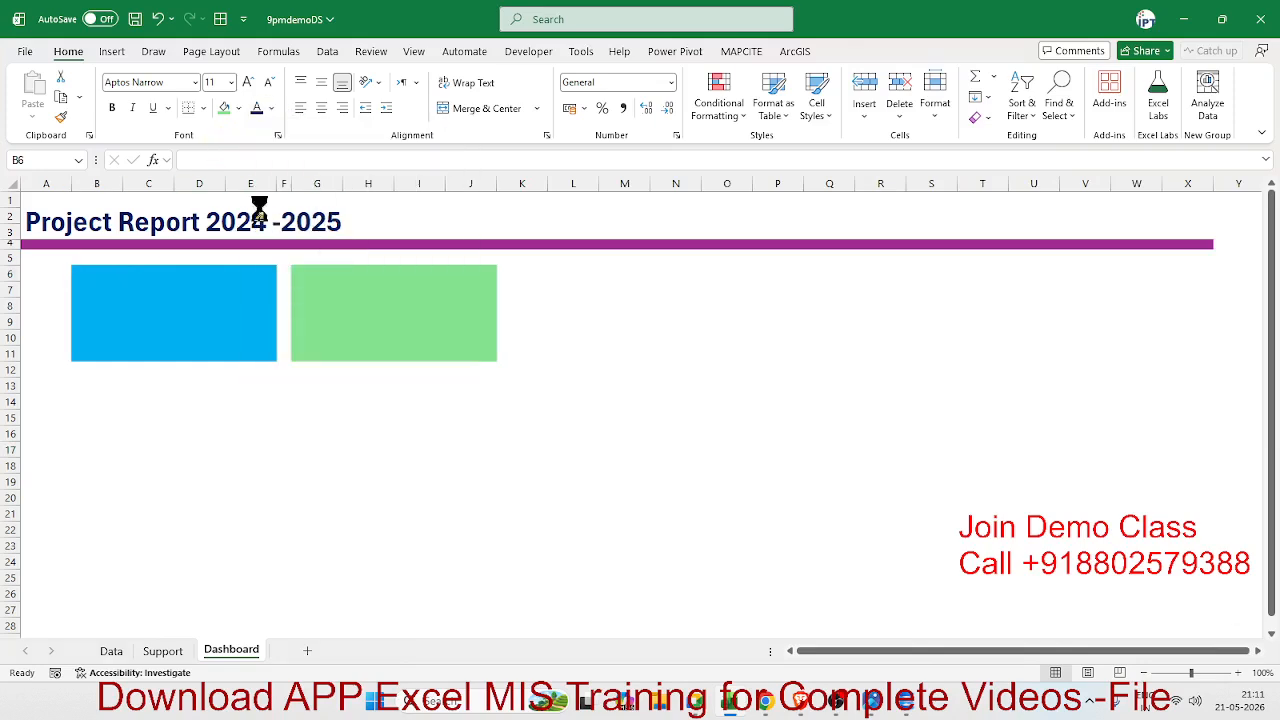
pyautogui.write('Total Project')
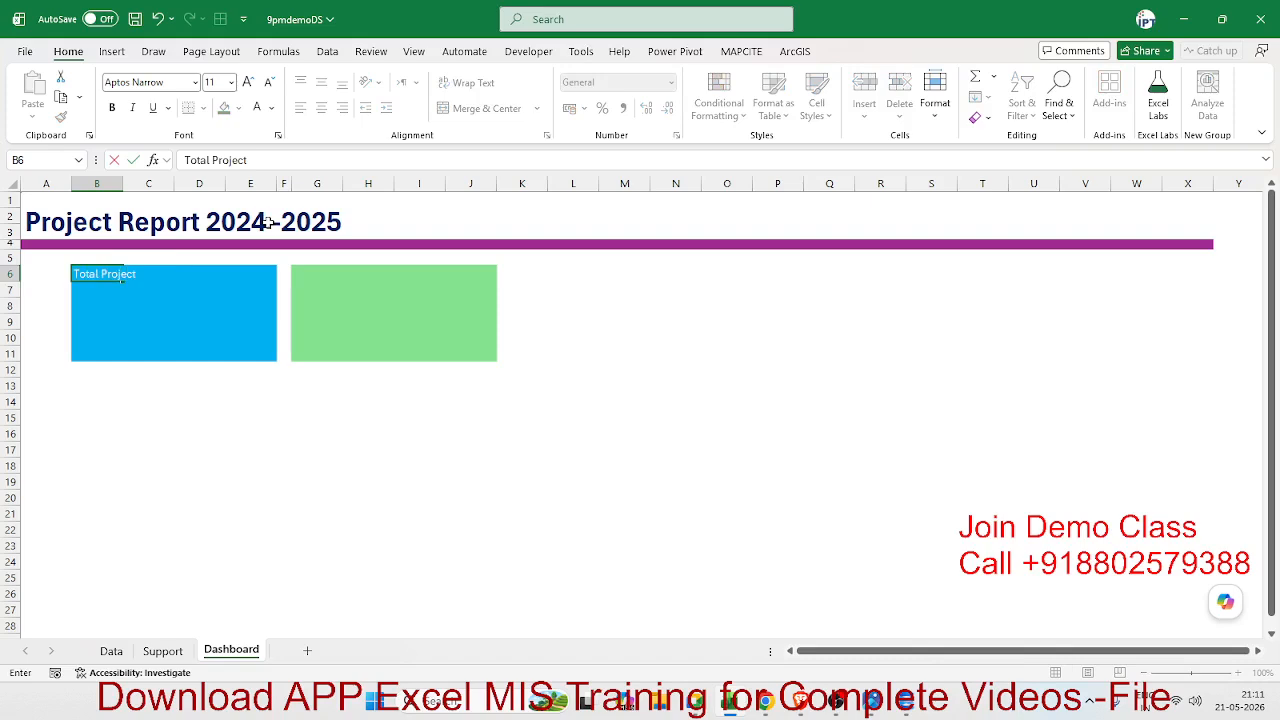
pyautogui.press('Return')
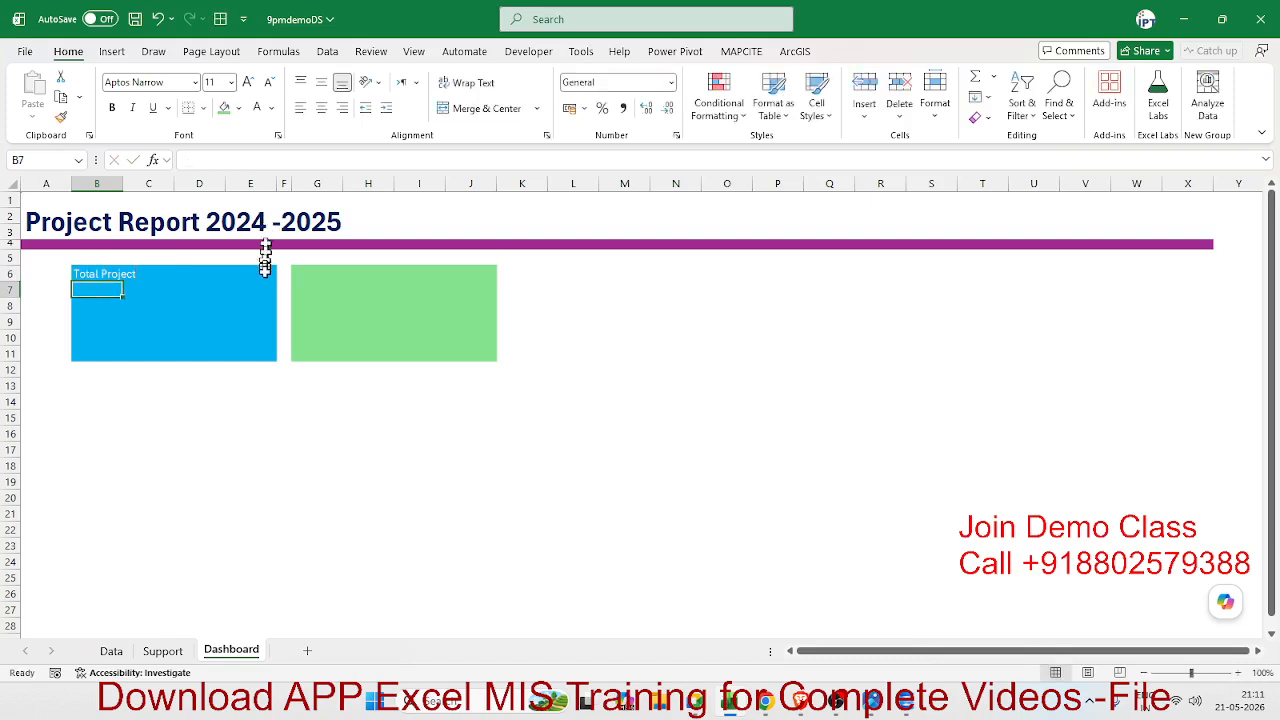
# Enter the label "Active Project" in cell G6 of the green card
pyautogui.click(309, 276)
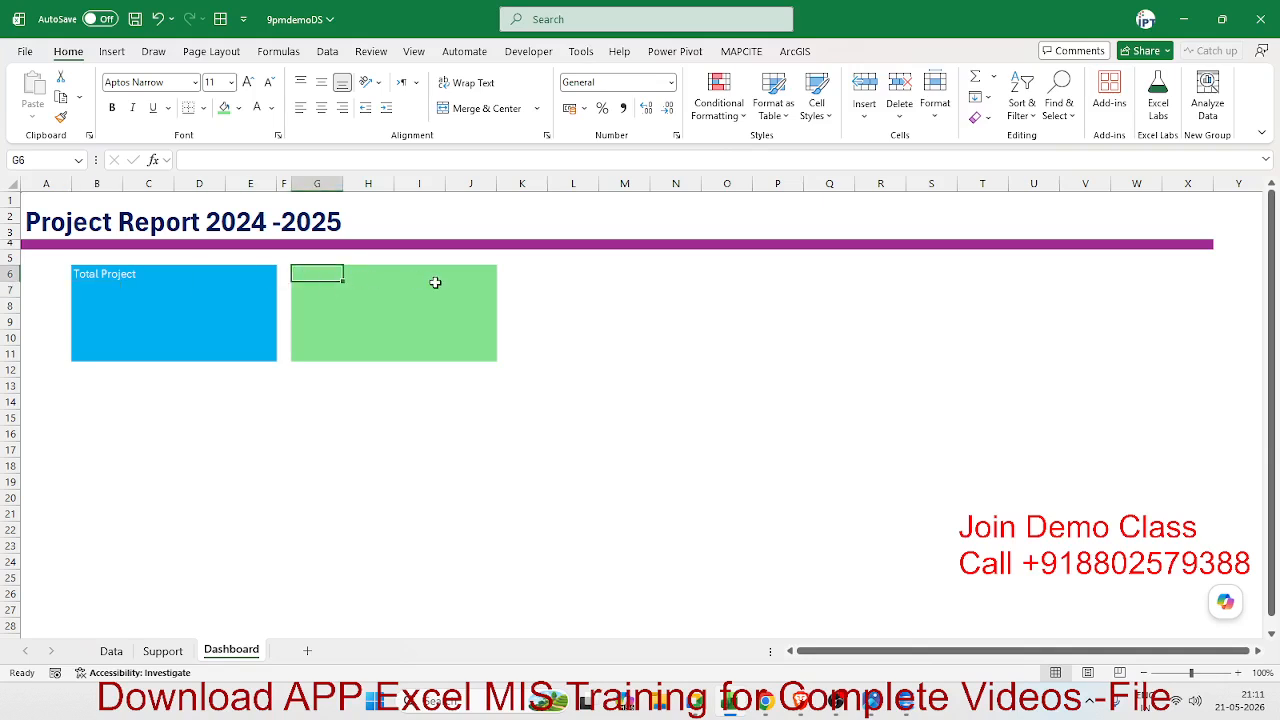
pyautogui.write('Active Project')
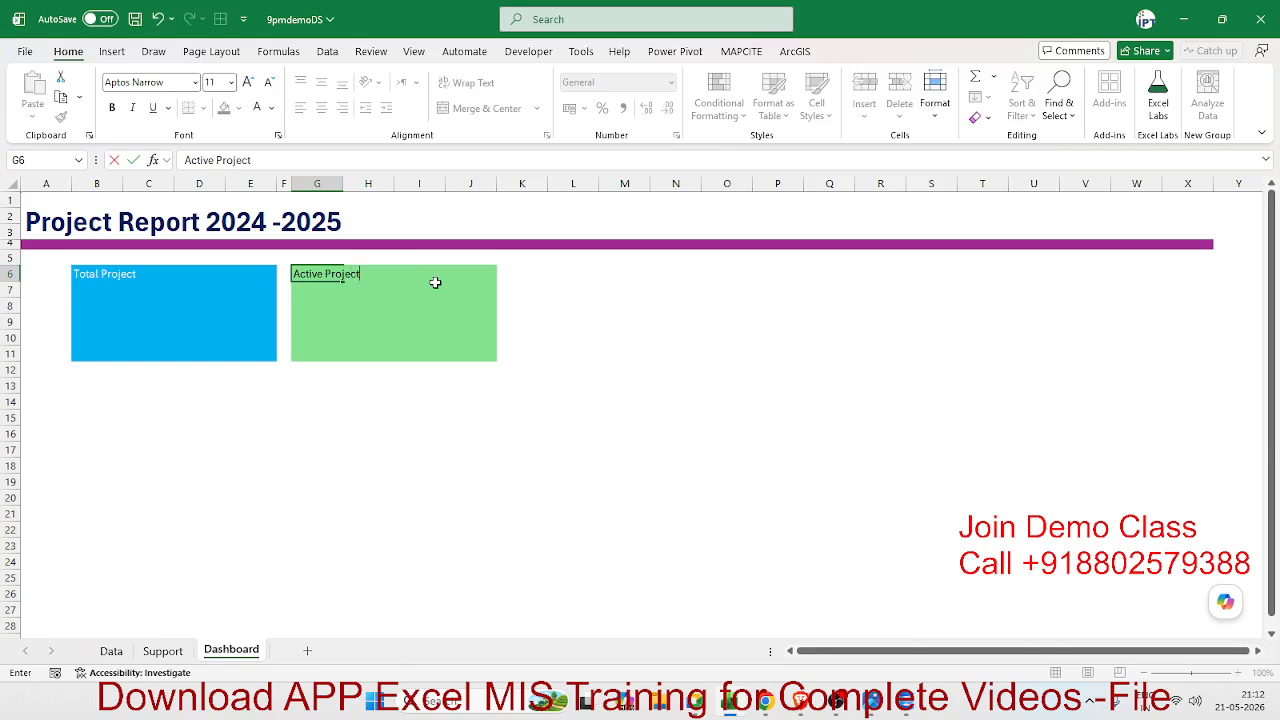
pyautogui.press('Return')
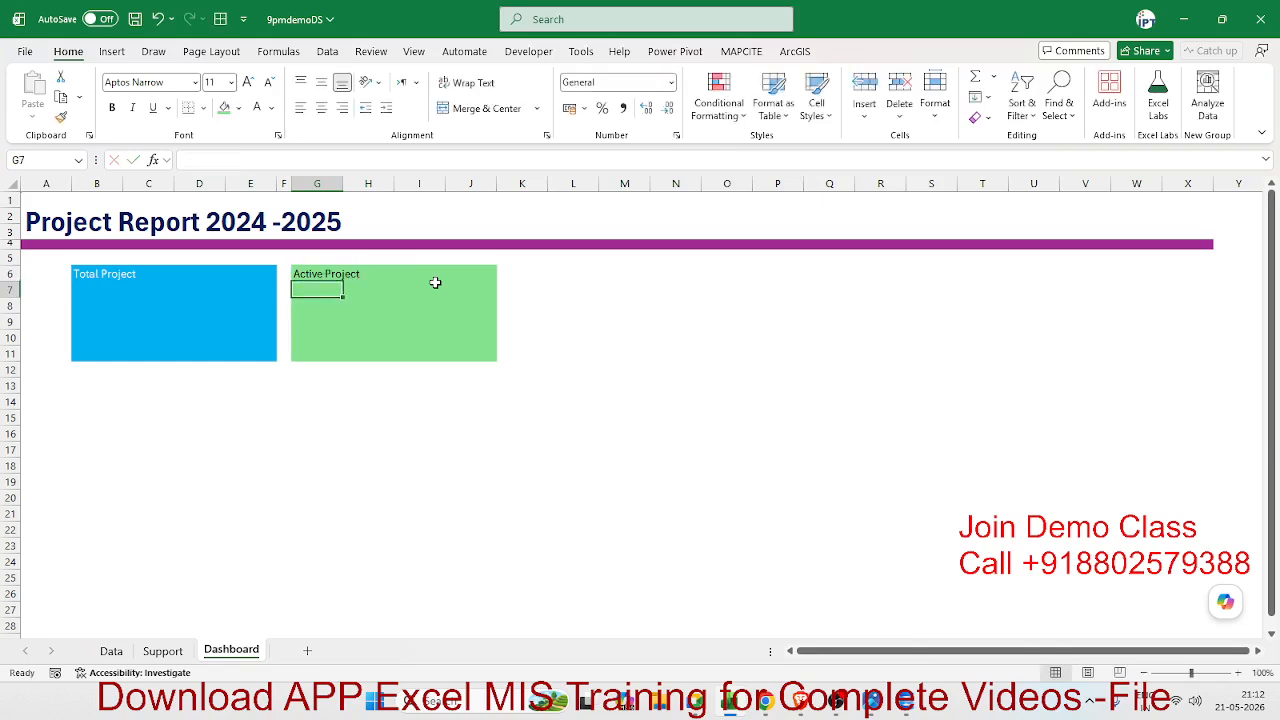
pyautogui.click(425, 292)
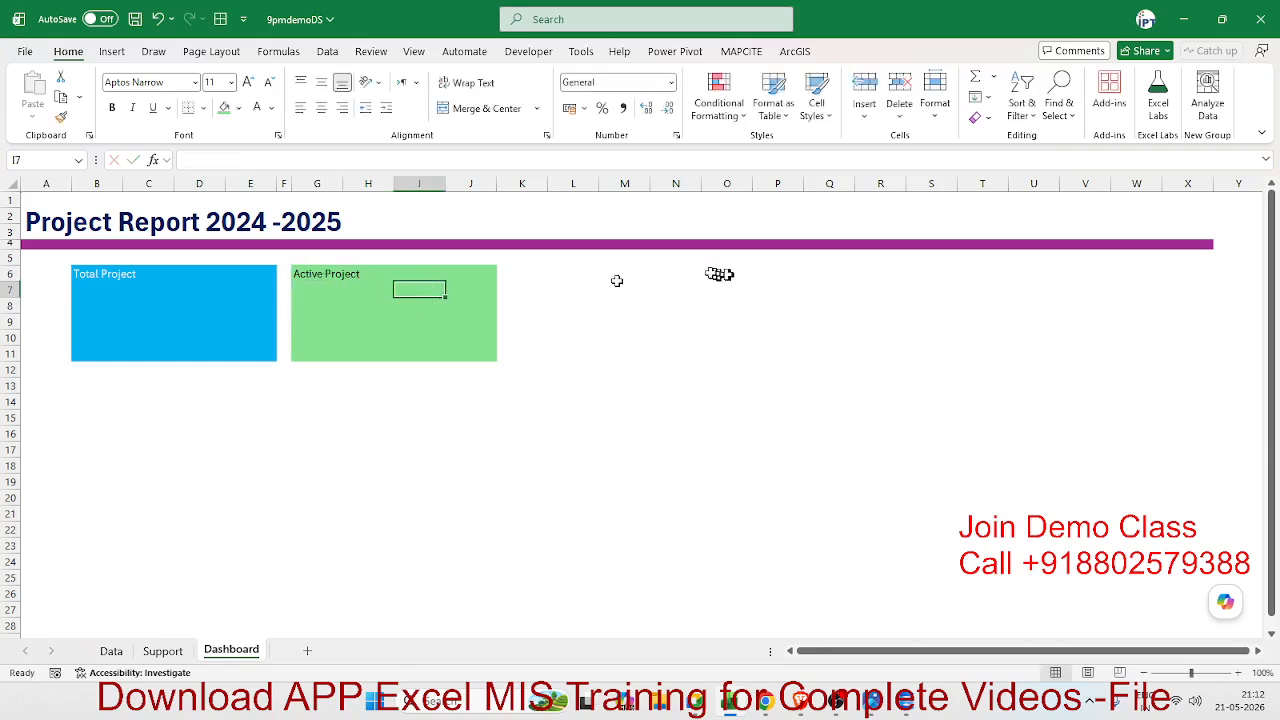
# Add a thick dark blue outline border around L6:O11 on the Dashboard sheet as the third card
pyautogui.click(545, 277)
pyautogui.click(564, 274)
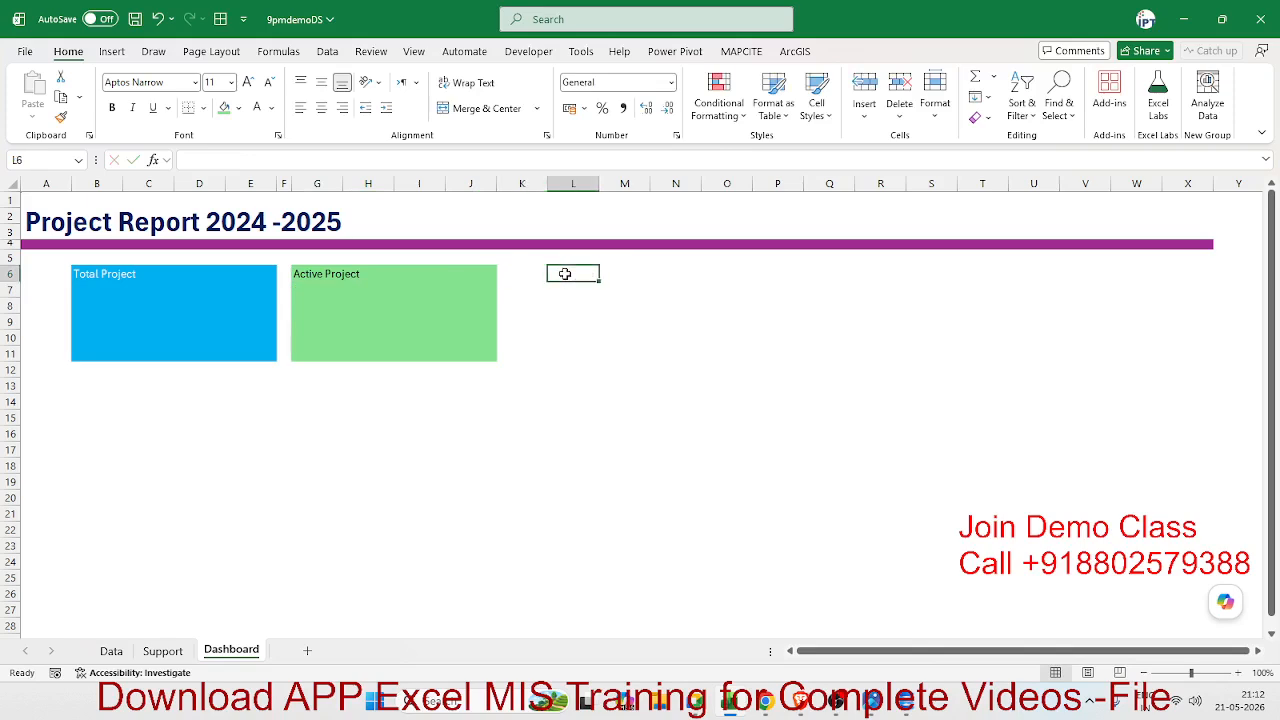
pyautogui.moveTo(569, 276); pyautogui.dragTo(743, 353)
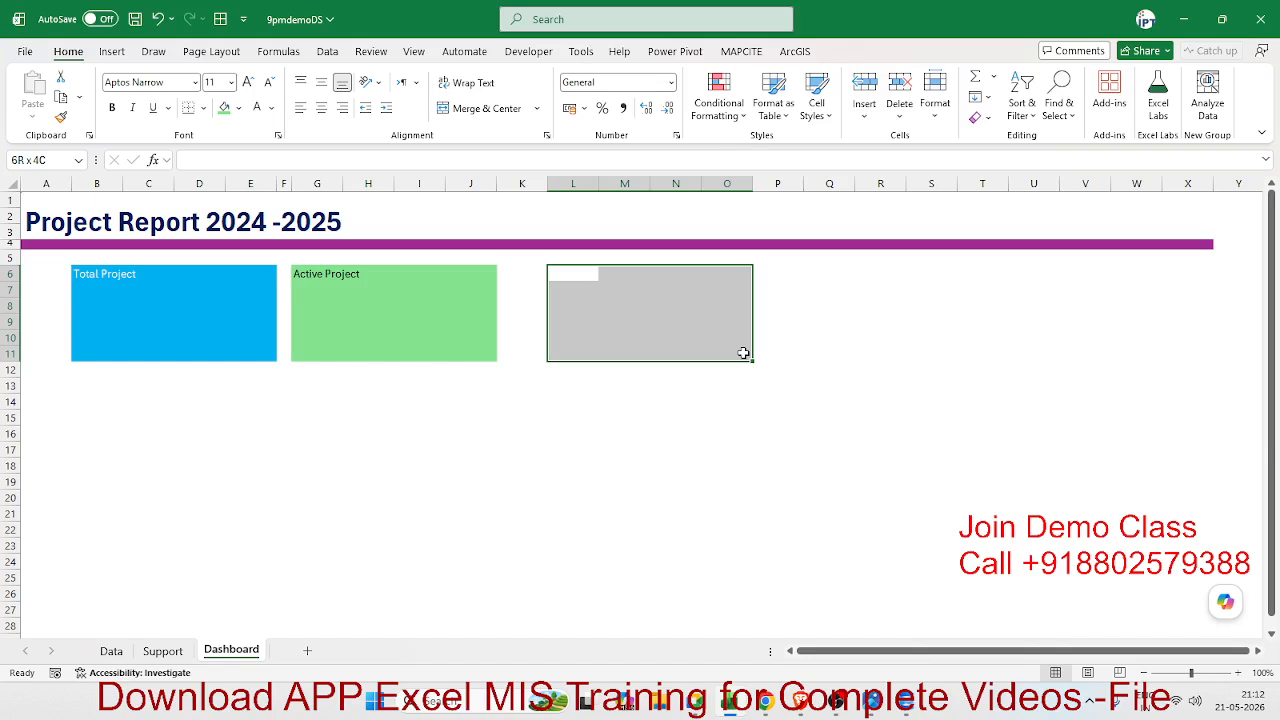
pyautogui.rightClick(743, 353)
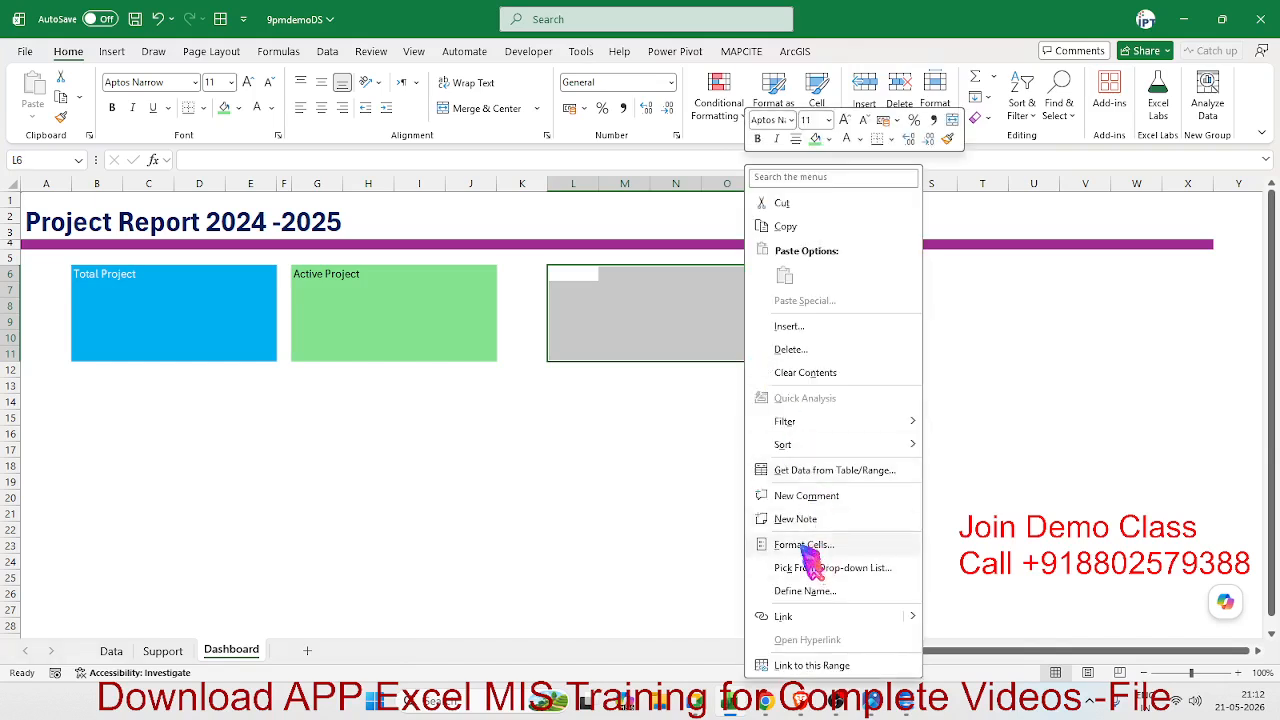
pyautogui.click(806, 541)
pyautogui.click(759, 328)
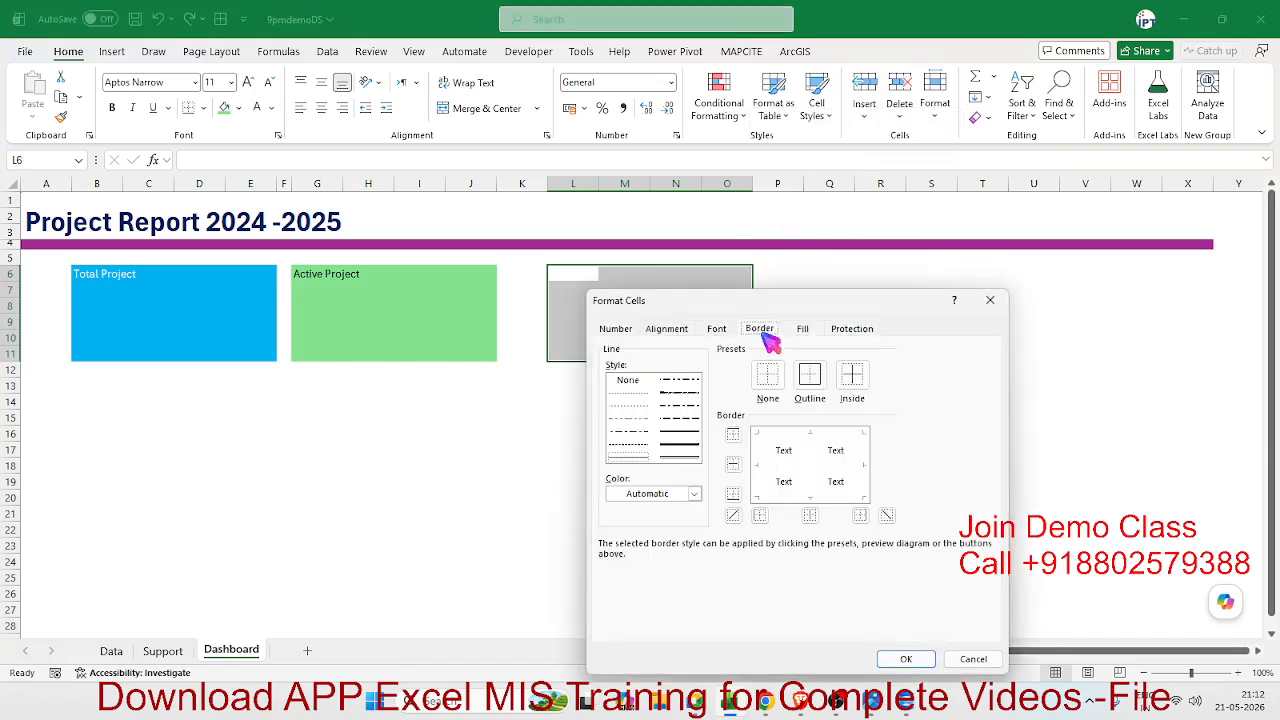
pyautogui.click(668, 493)
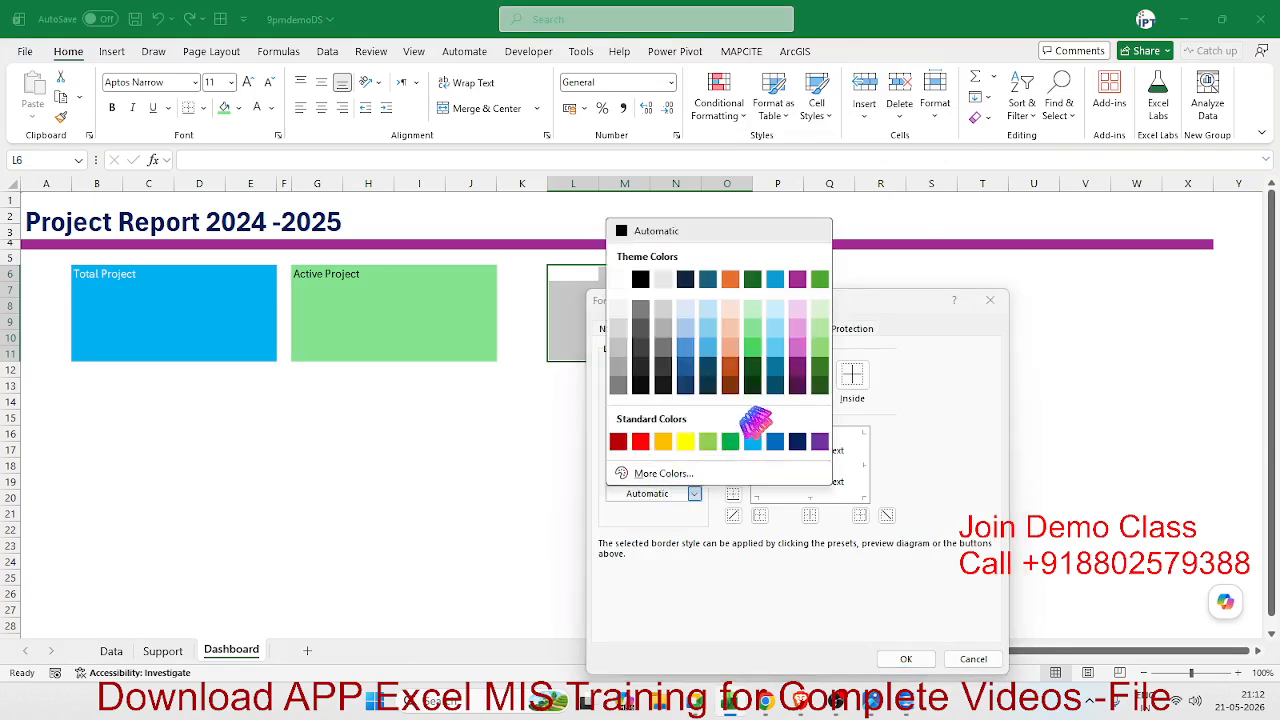
pyautogui.click(797, 443)
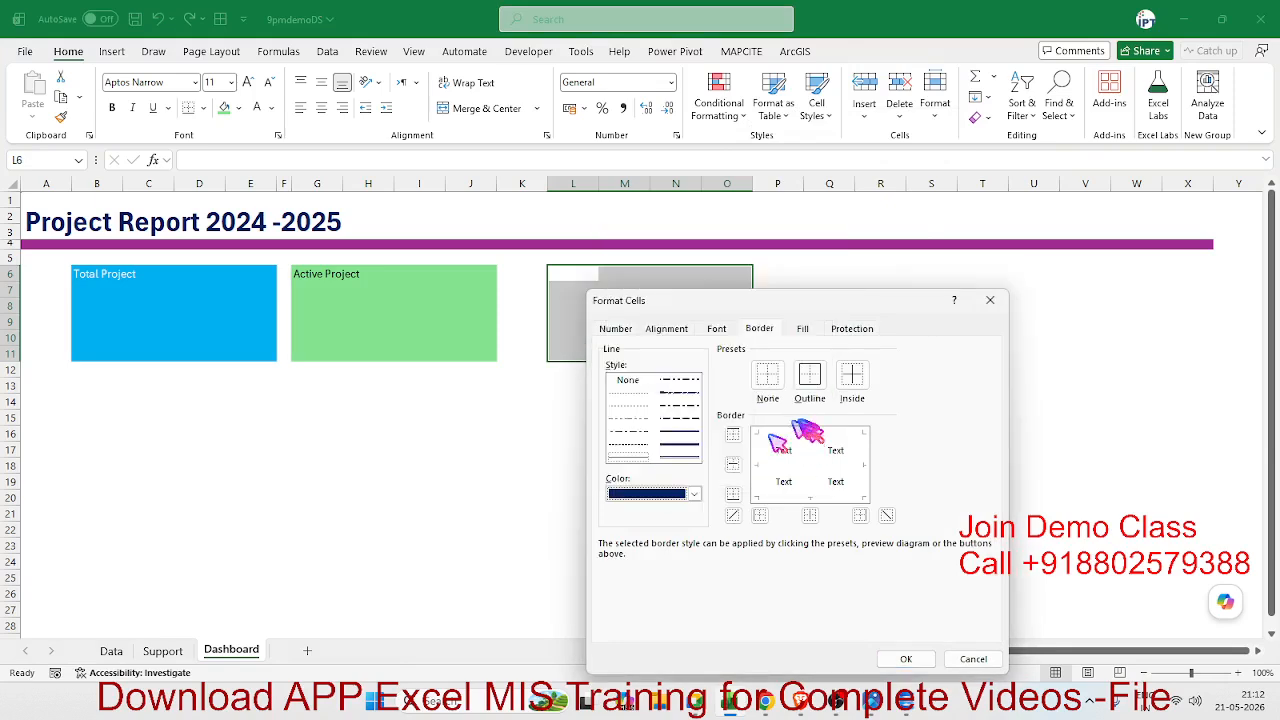
pyautogui.click(810, 375)
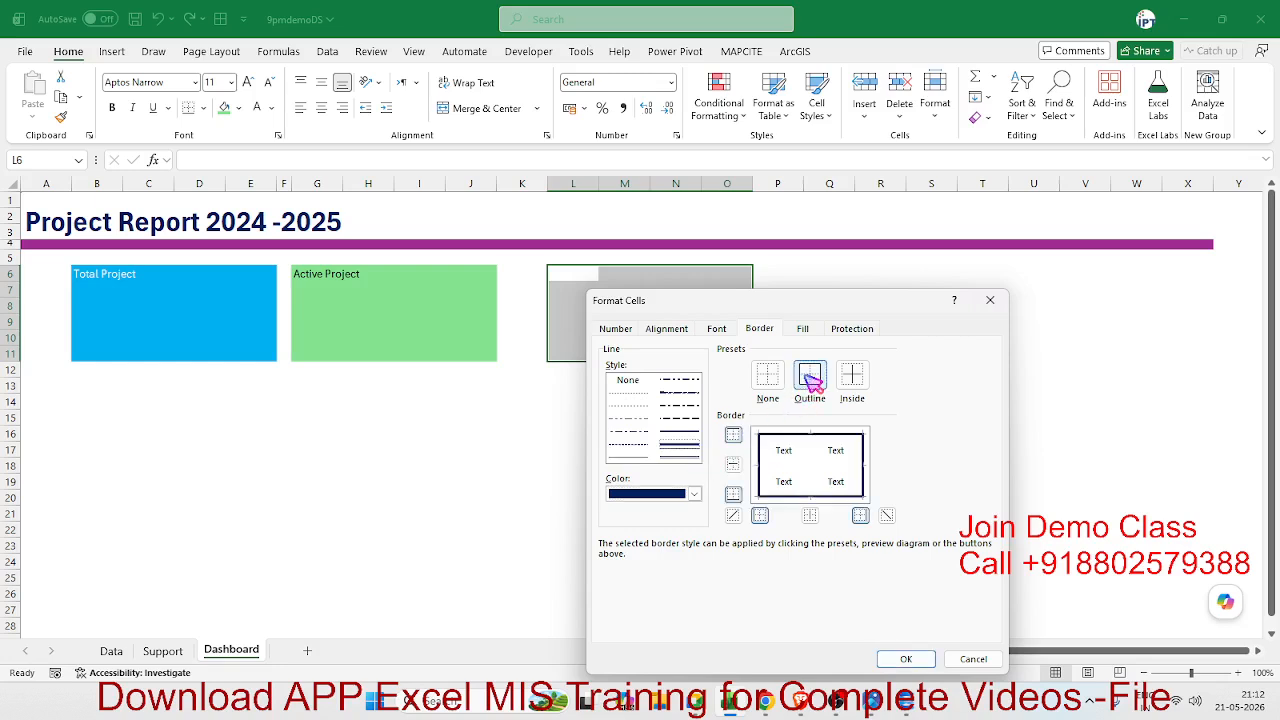
pyautogui.click(915, 655)
pyautogui.click(691, 486)
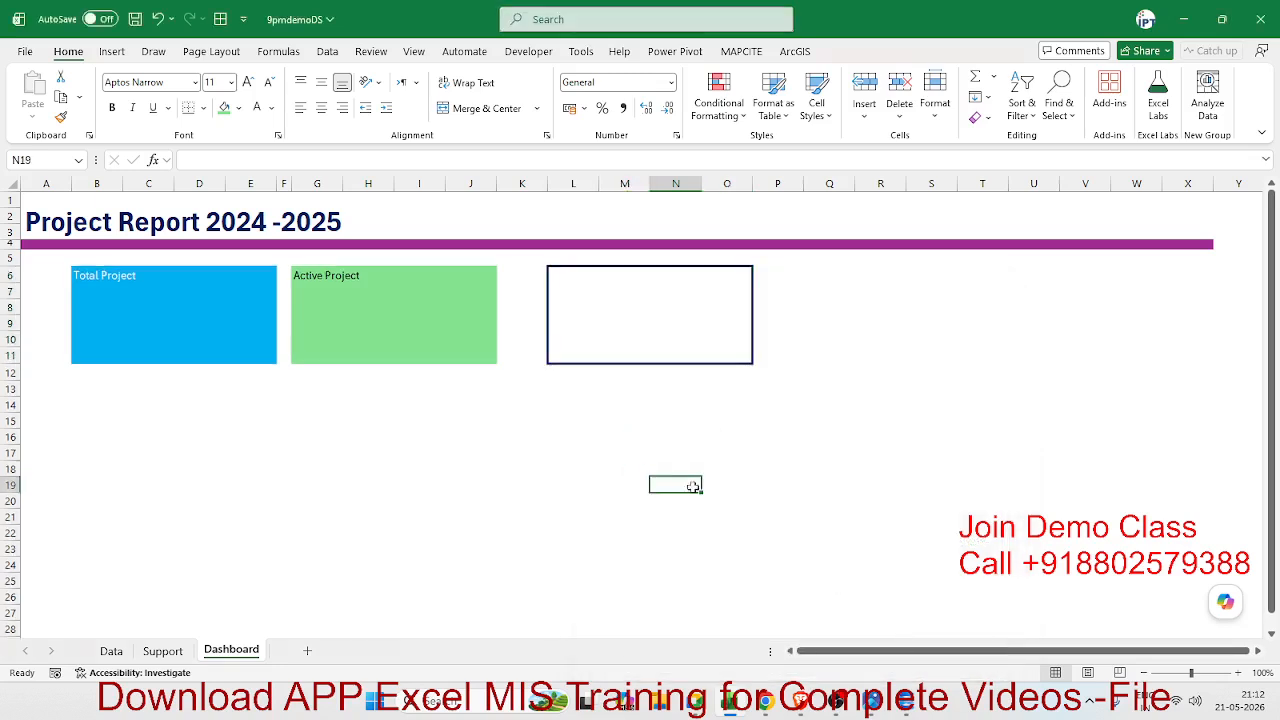
# Enter the label "Revenue" in cell L6 of the dark blue outlined card
pyautogui.click(563, 273)
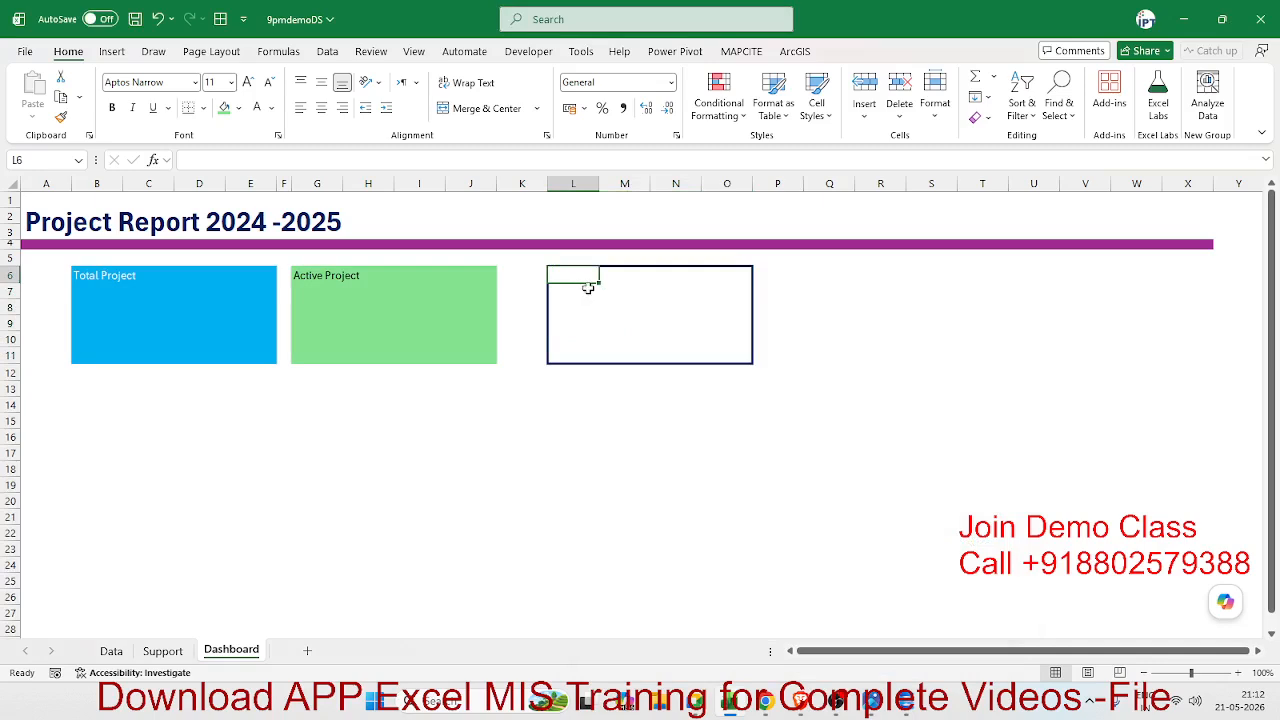
pyautogui.write('Revenue')
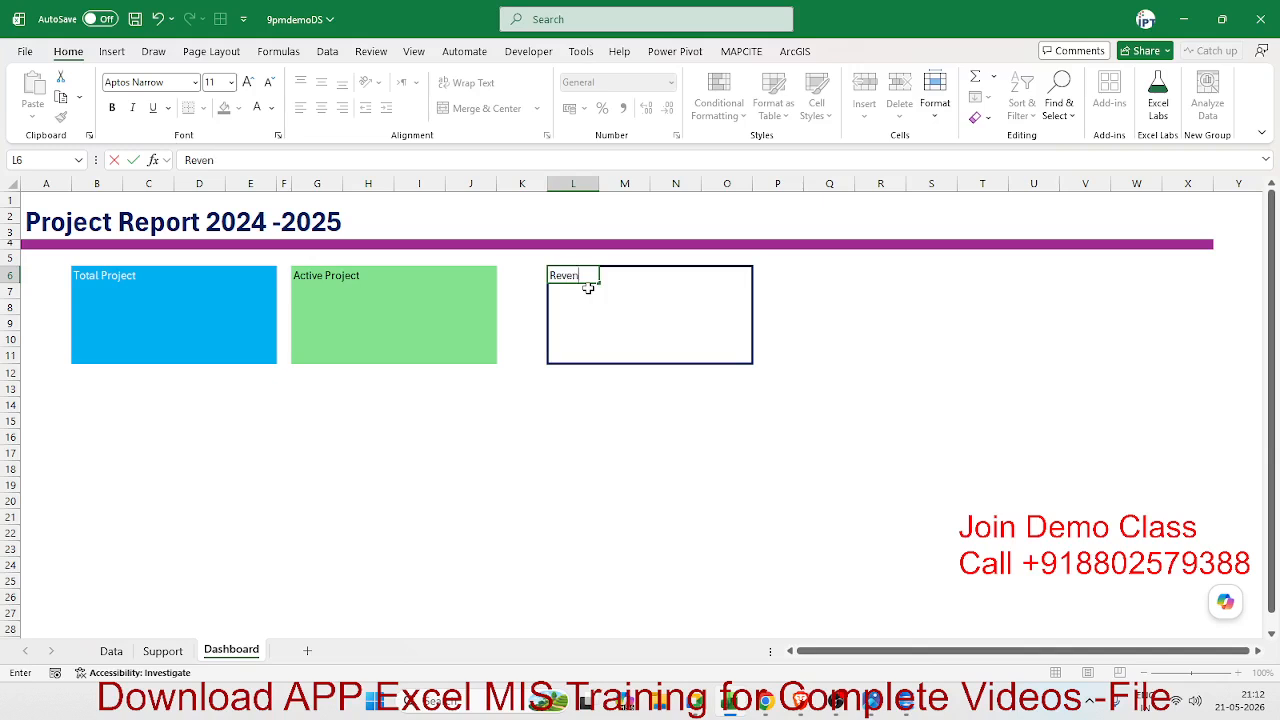
pyautogui.click(755, 281)
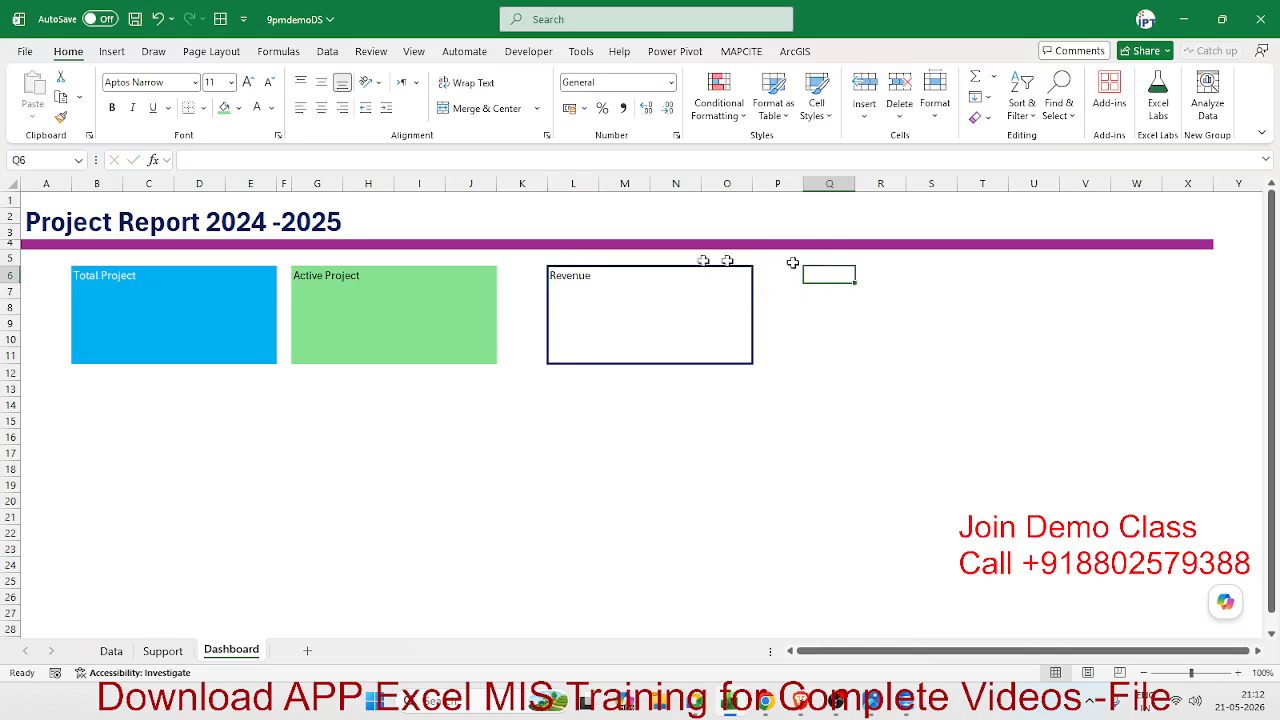
# Narrow columns K and P to form slim gaps on either side of the Revenue card
pyautogui.click(534, 183)
pyautogui.moveTo(539, 183); pyautogui.dragTo(517, 186)
pyautogui.click(900, 355)
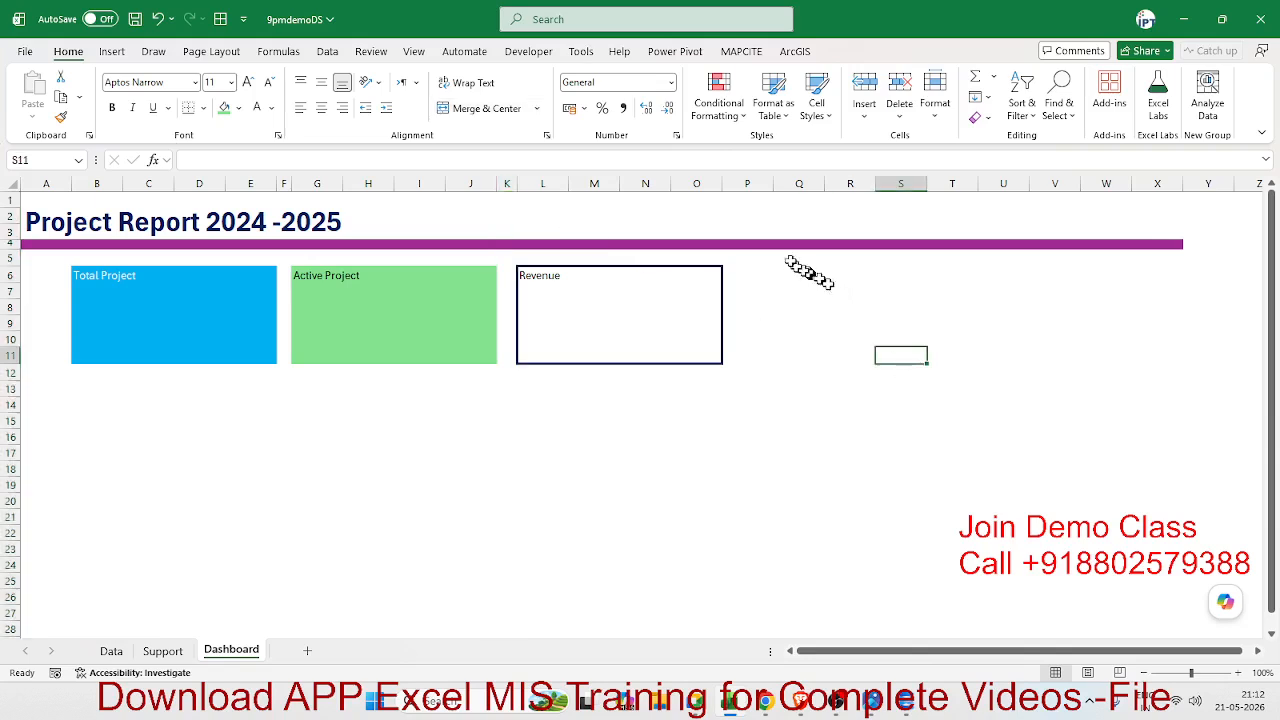
pyautogui.moveTo(773, 183); pyautogui.dragTo(740, 185)
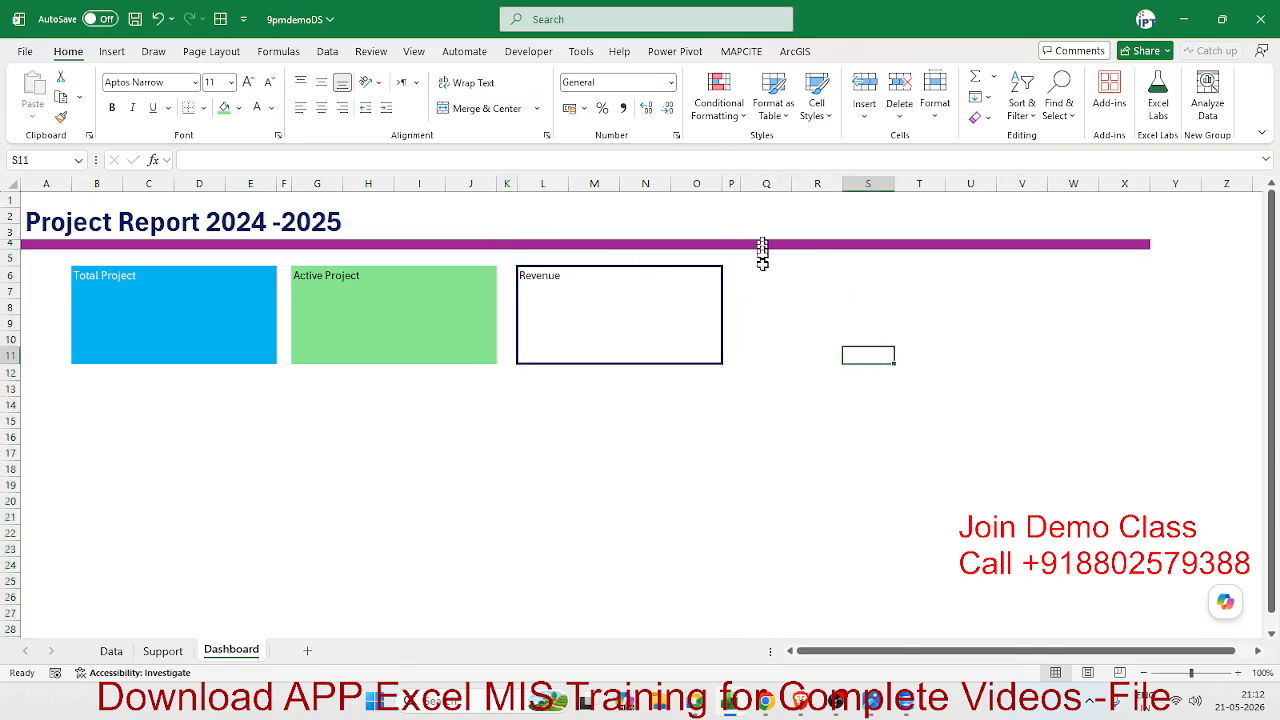
# Add a thick red outline border around Q6:T11 as the fourth card
pyautogui.moveTo(766, 274); pyautogui.dragTo(933, 360)
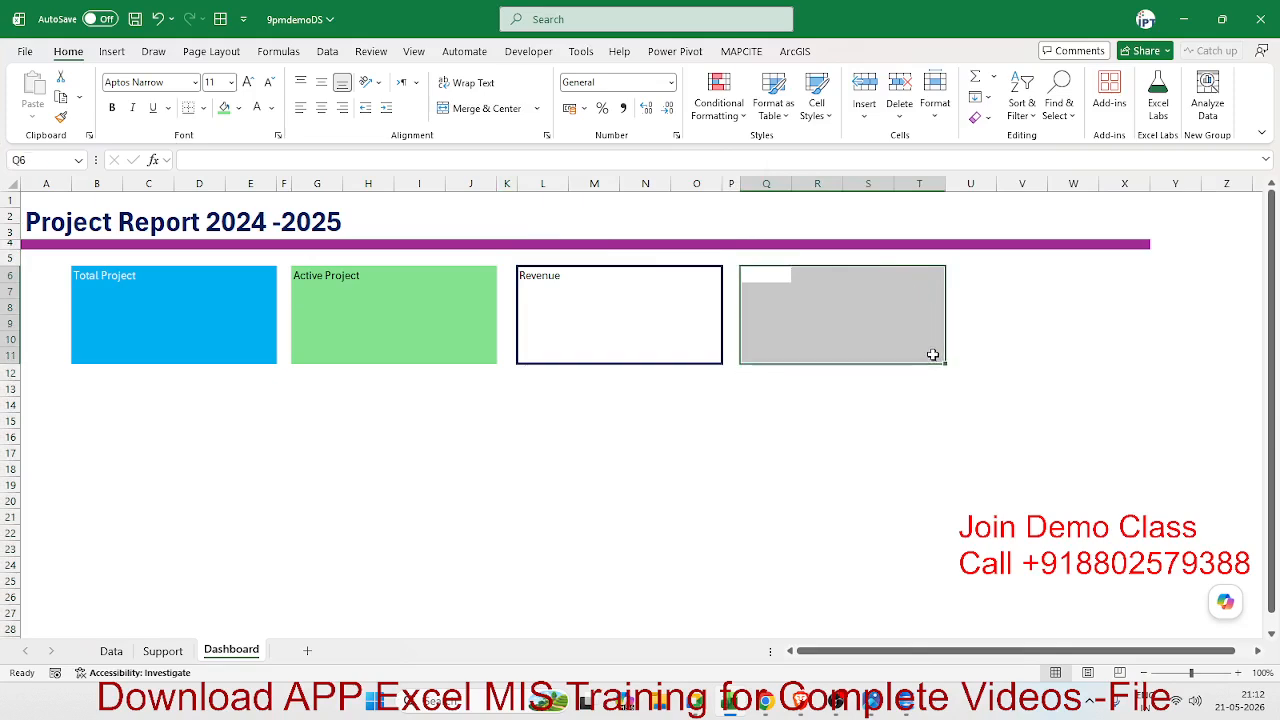
pyautogui.rightClick(932, 355)
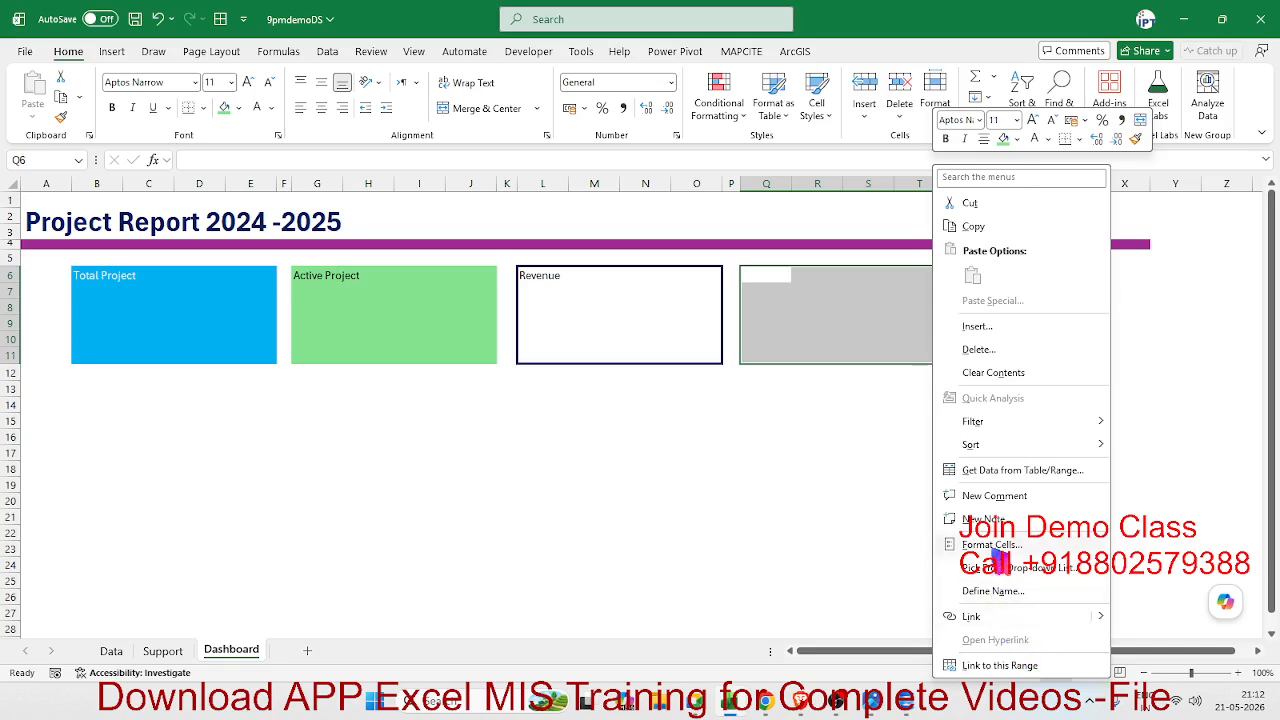
pyautogui.click(997, 550)
pyautogui.click(875, 492)
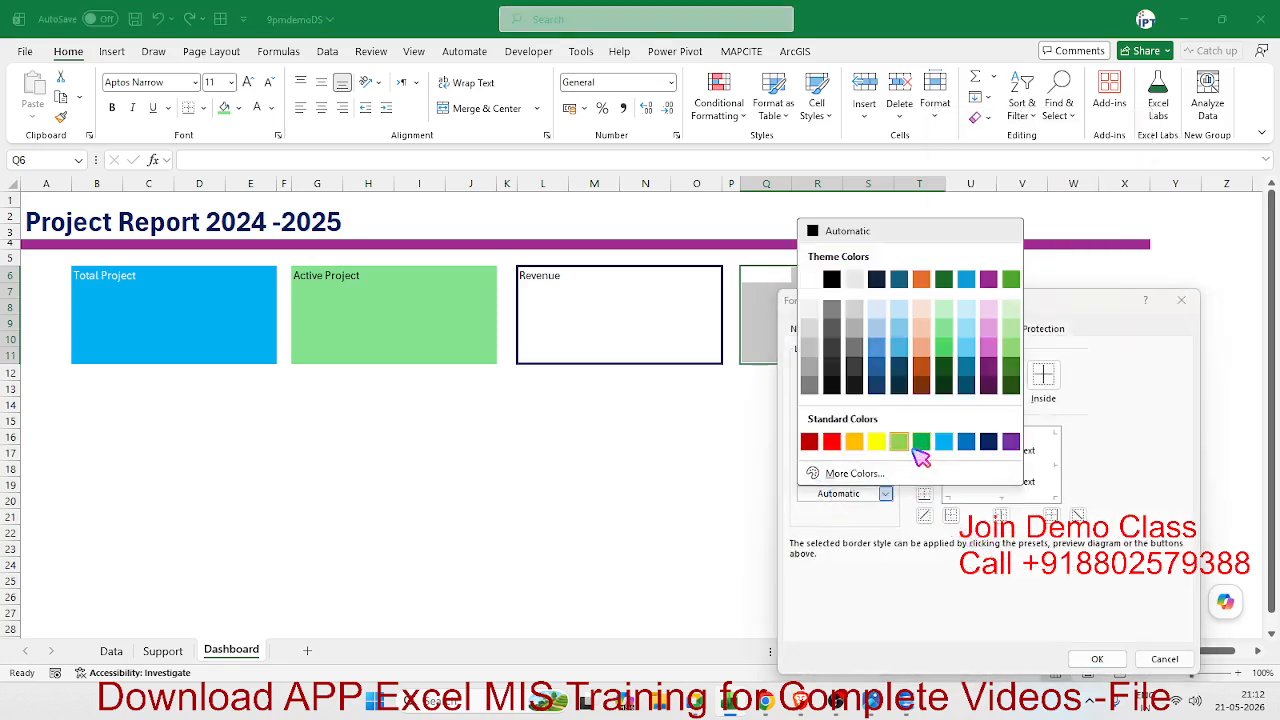
pyautogui.click(833, 443)
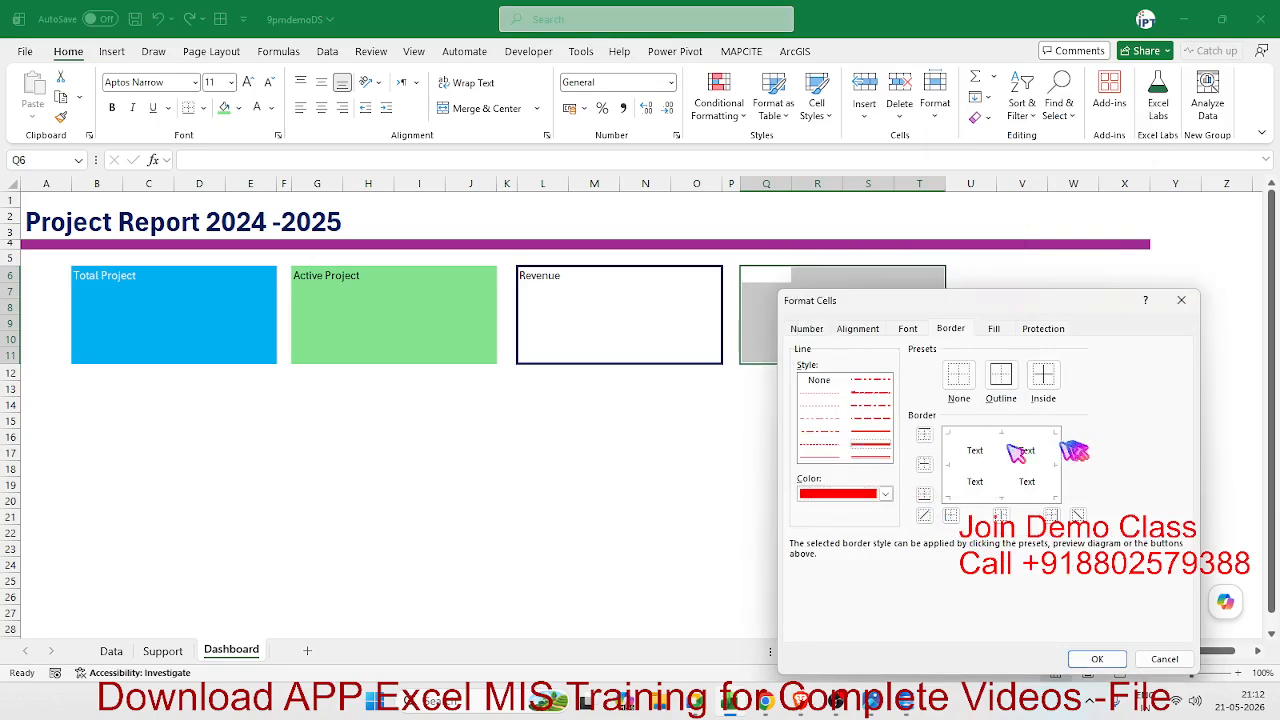
pyautogui.click(1008, 376)
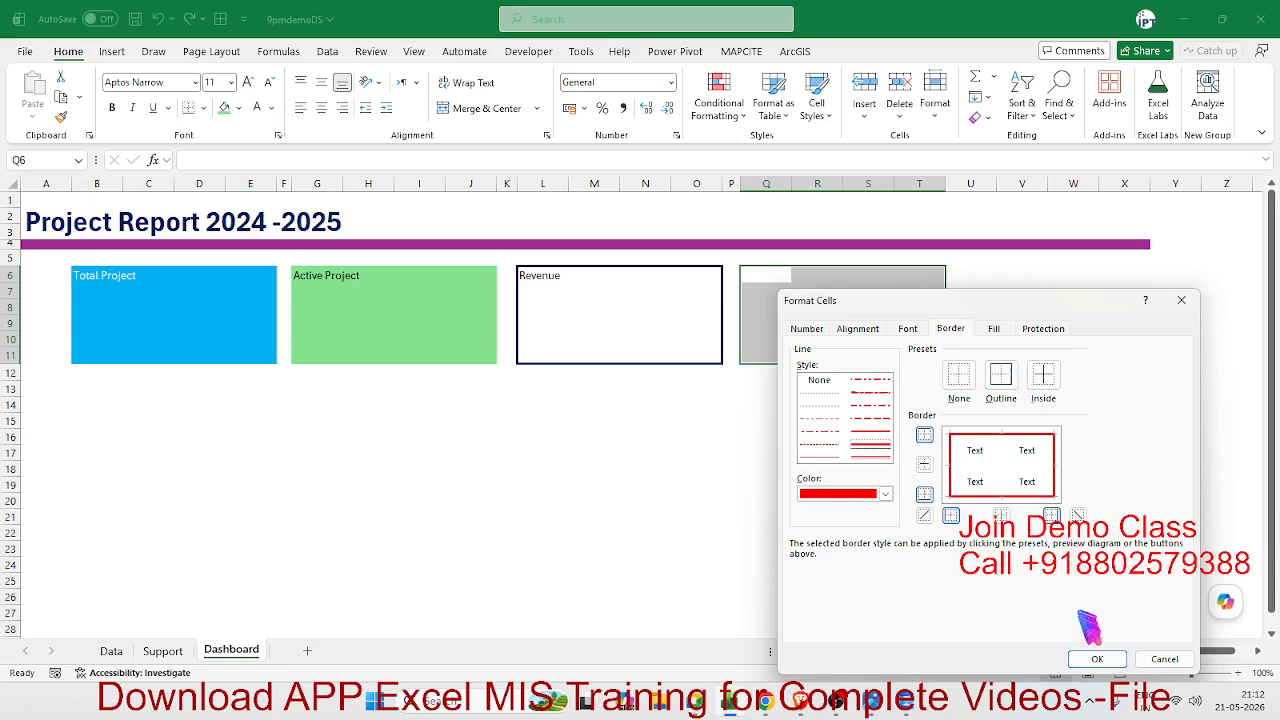
pyautogui.click(1094, 659)
# Label the red outlined card "Pending Project" in cell Q6 using a red font
pyautogui.click(770, 276)
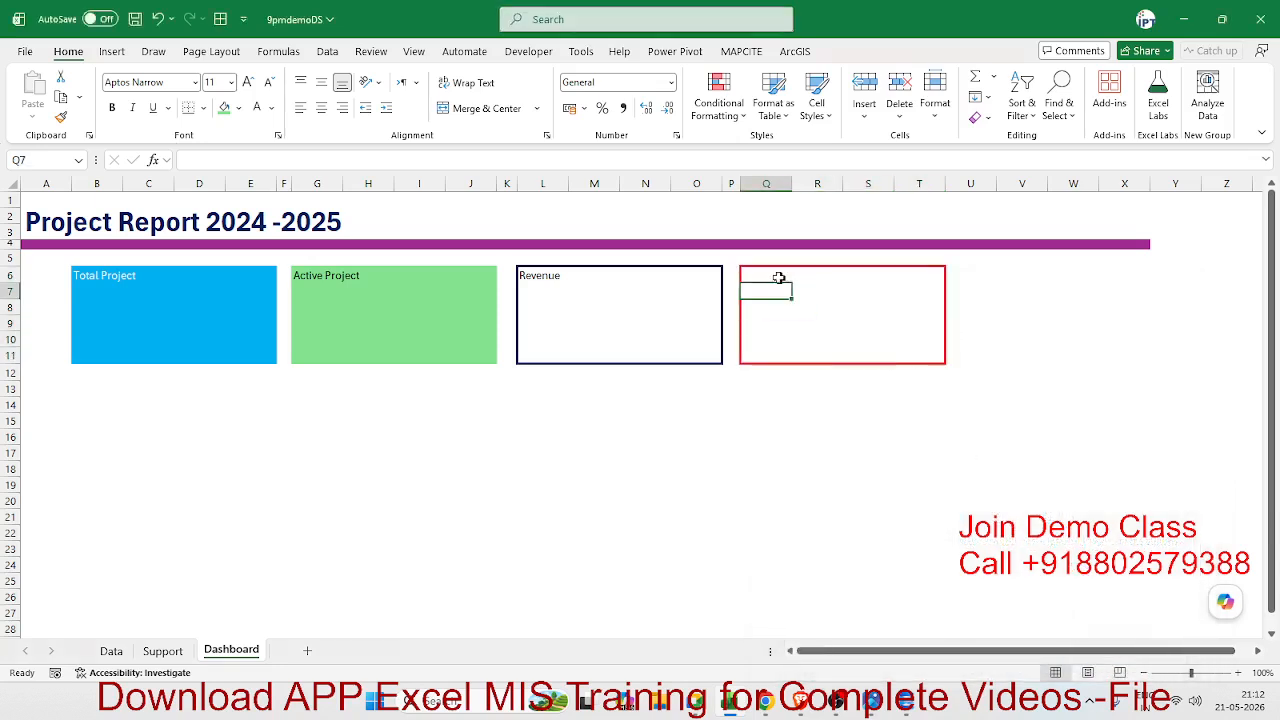
pyautogui.click(278, 106)
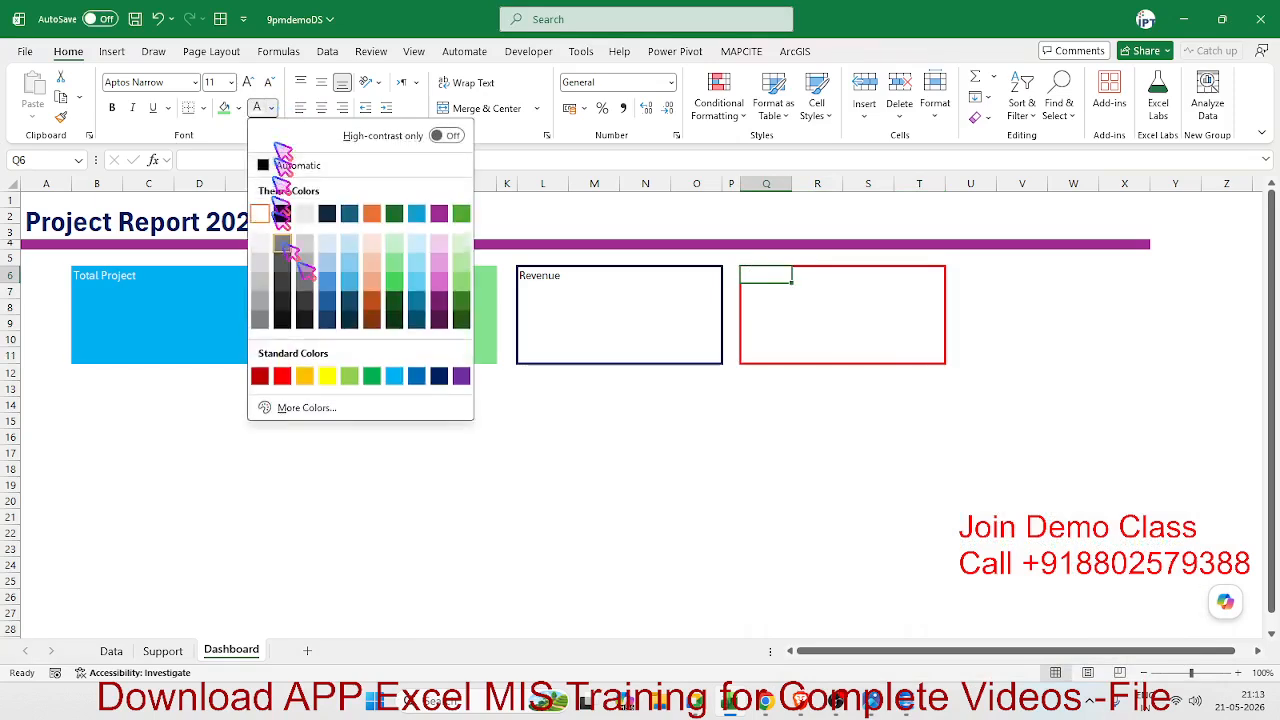
pyautogui.click(280, 374)
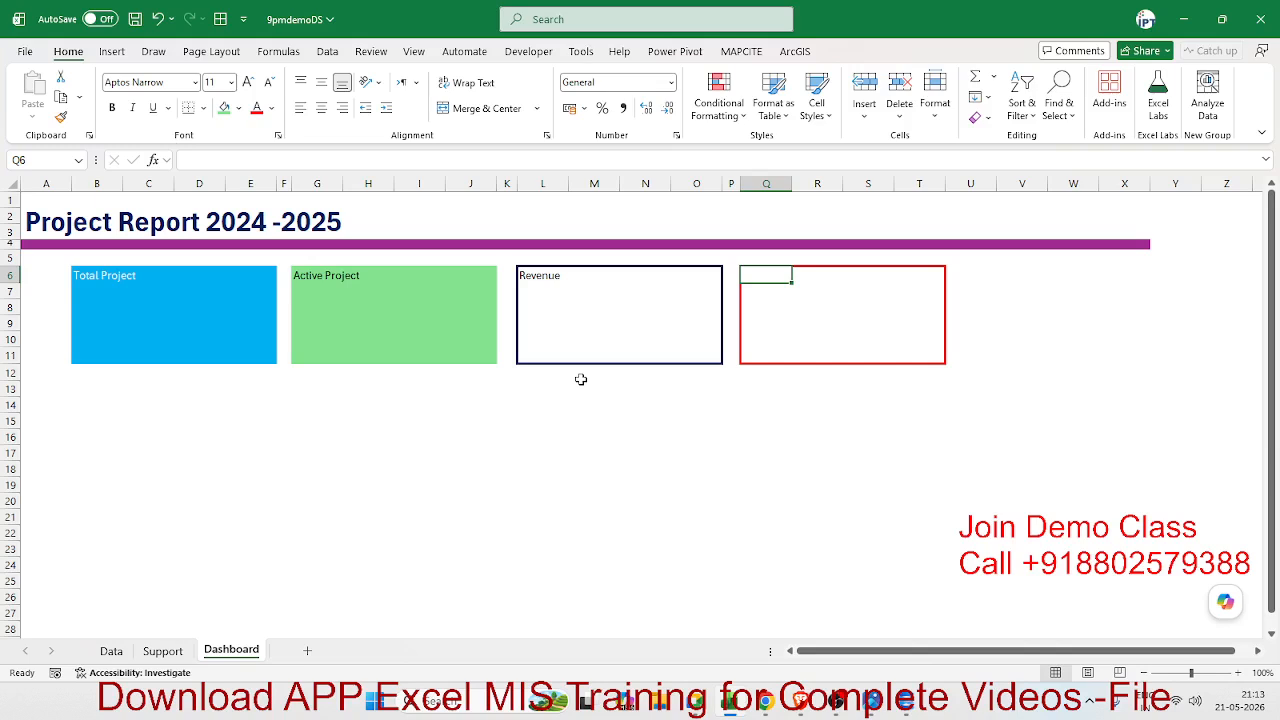
pyautogui.write('Pending Project')
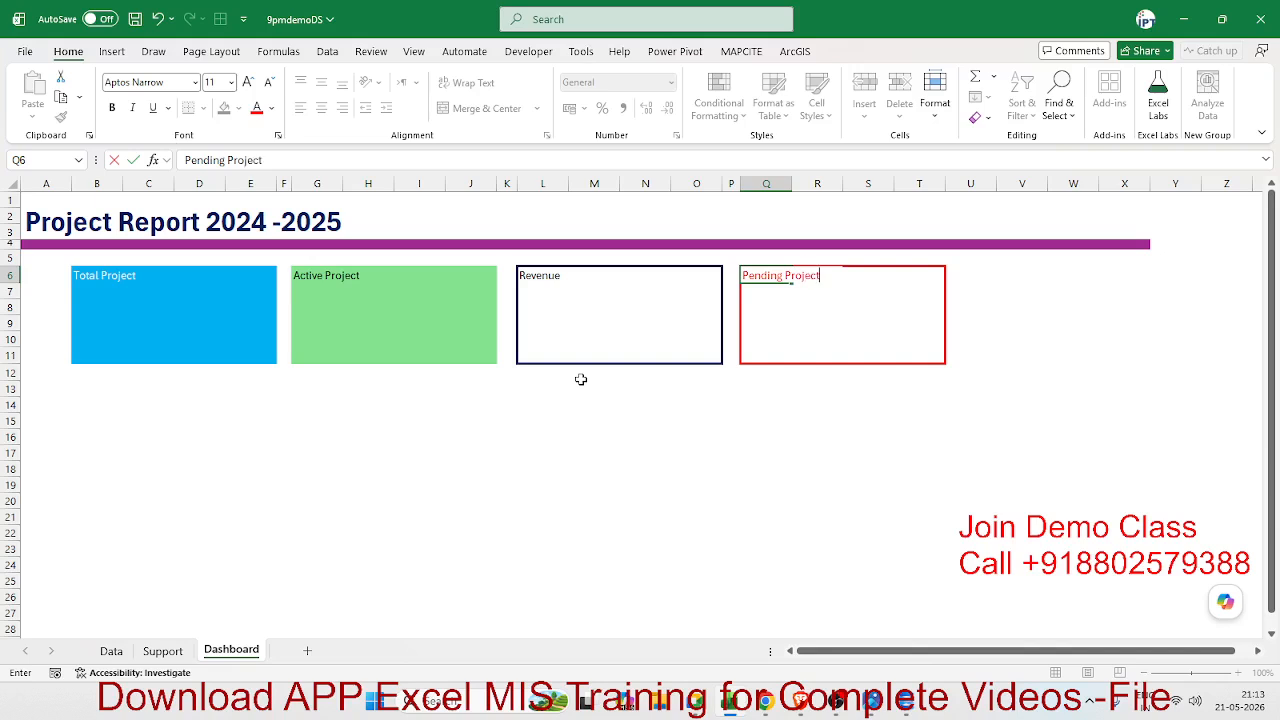
pyautogui.press('Return')
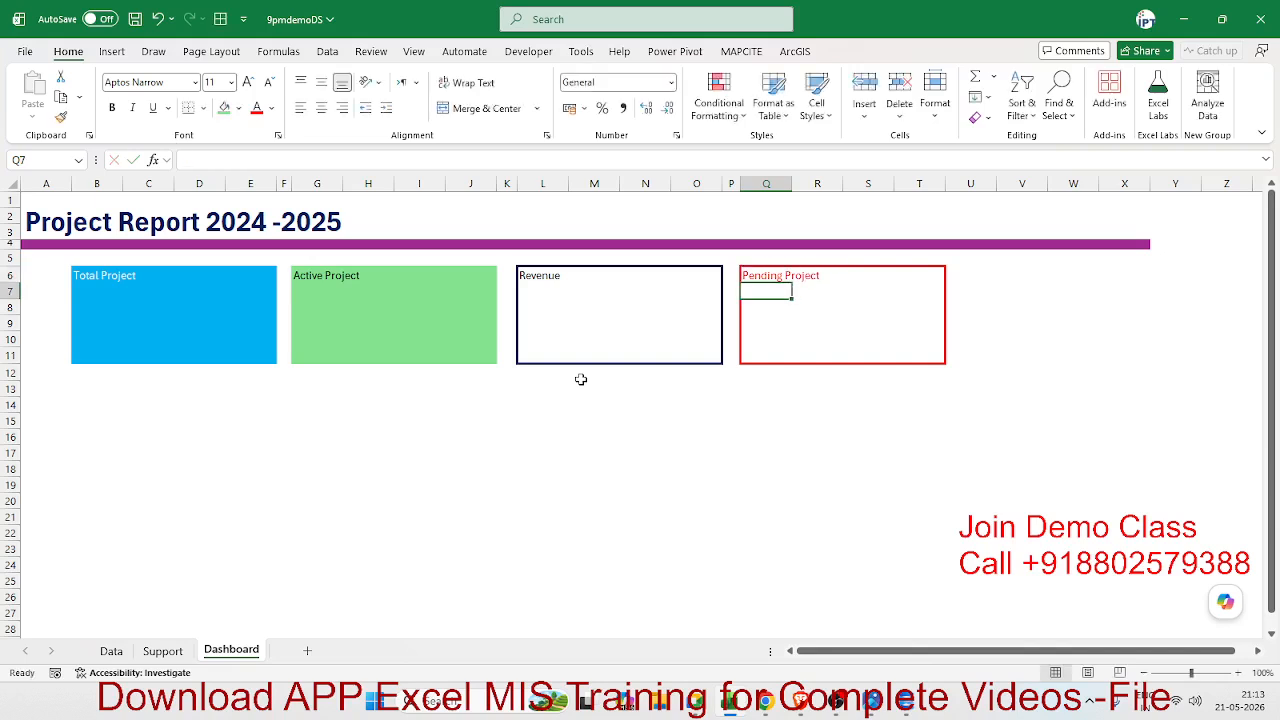
pyautogui.click(1064, 323)
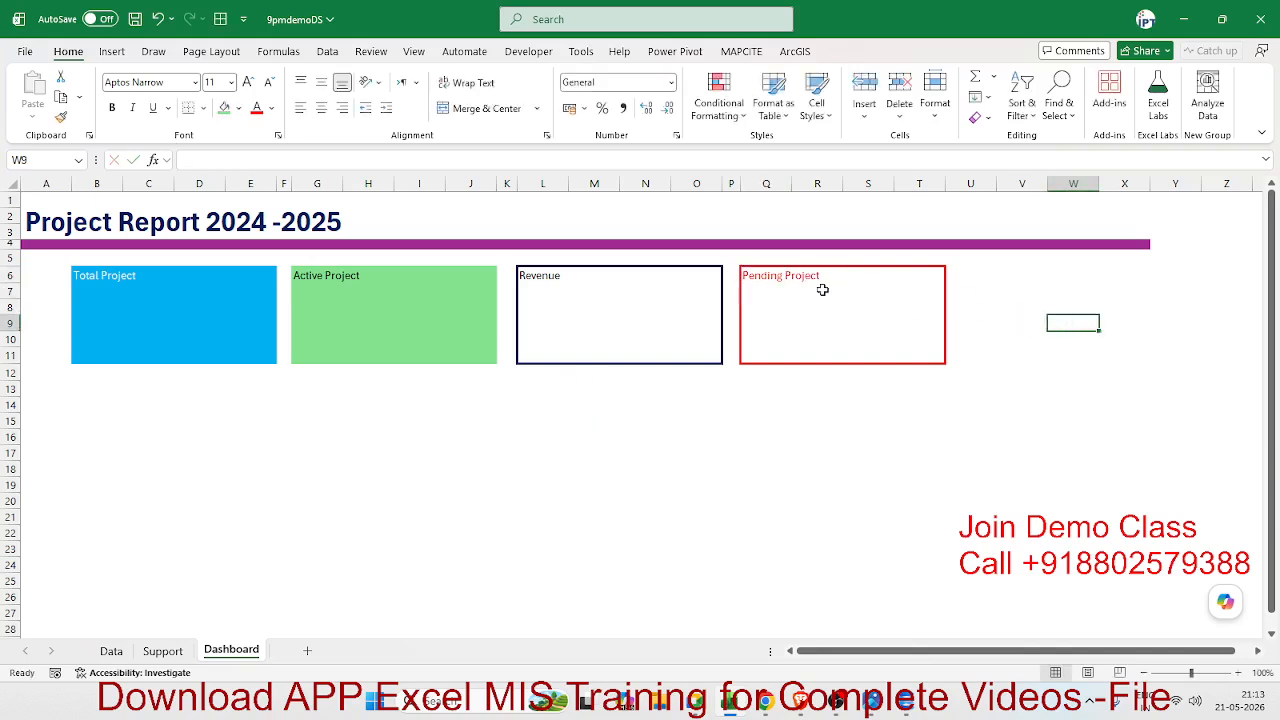
pyautogui.click(821, 303)
pyautogui.click(980, 291)
pyautogui.moveTo(1003, 279); pyautogui.dragTo(1120, 362)
pyautogui.click(1116, 370)
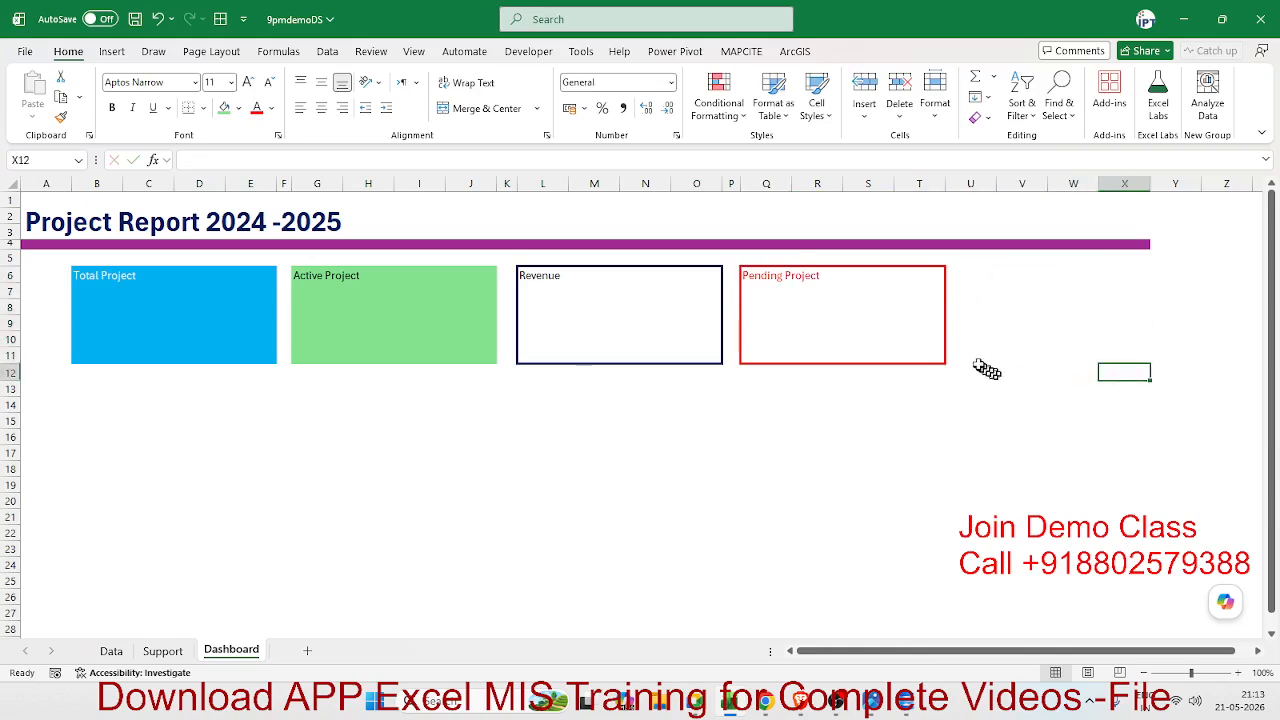
pyautogui.moveTo(978, 369); pyautogui.dragTo(1159, 277)
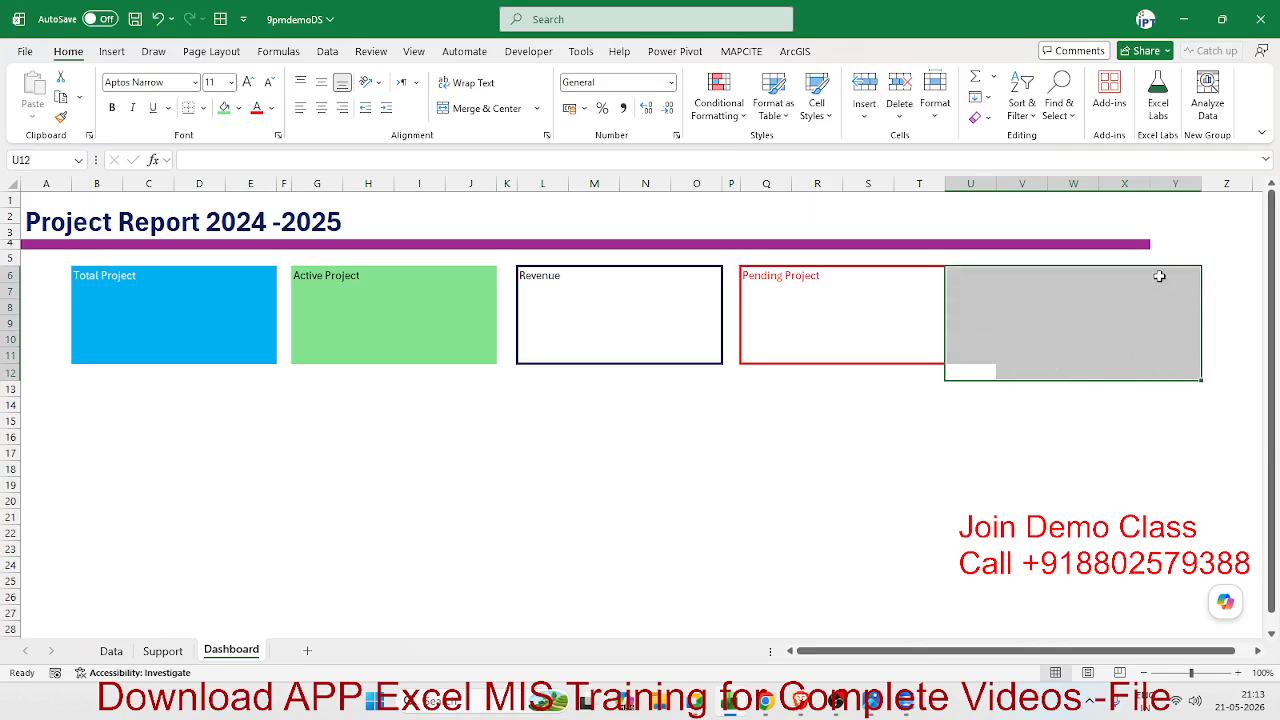
pyautogui.click(125, 420)
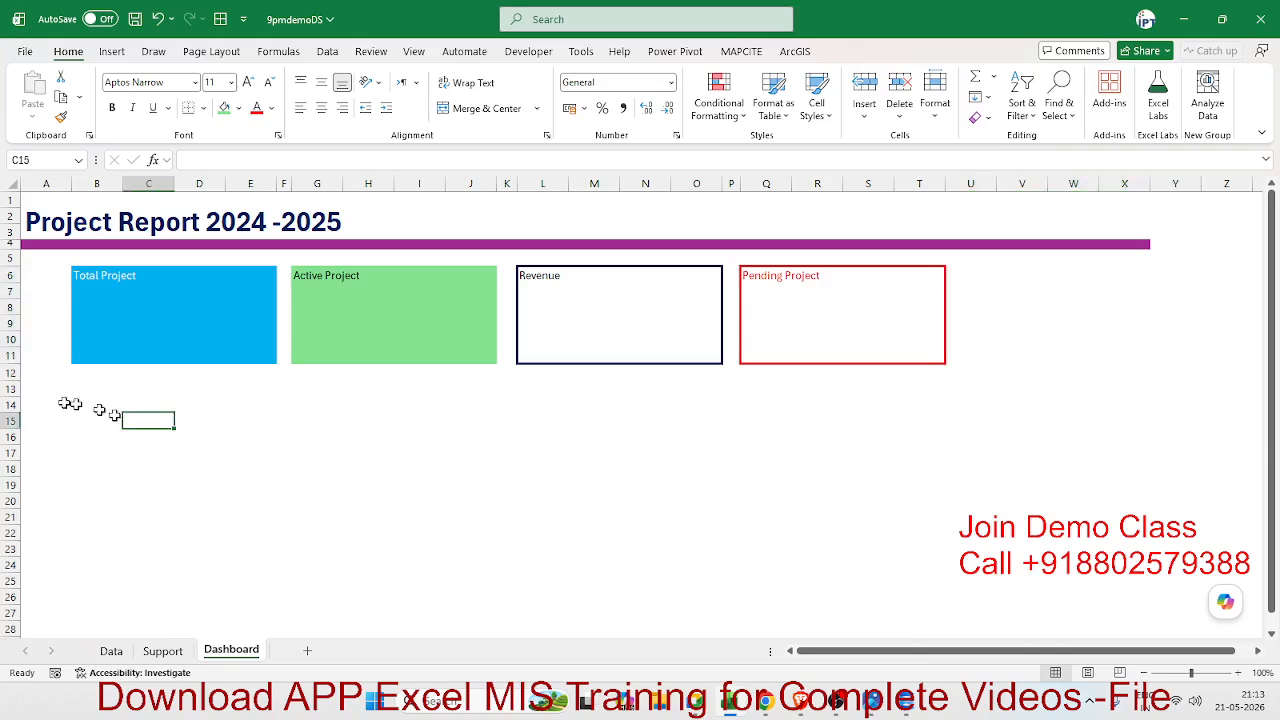
# Create a PivotTable from the Query1 table on the existing Support worksheet, starting at cell A1
pyautogui.click(98, 389)
pyautogui.click(110, 371)
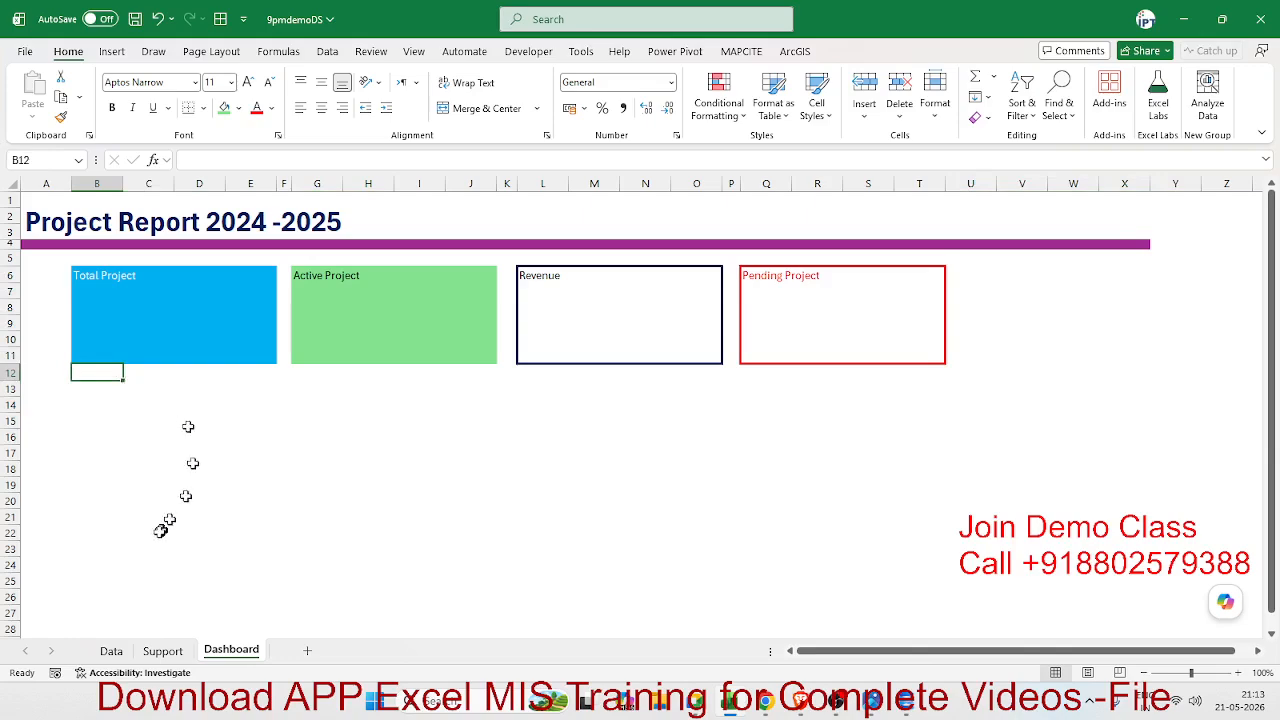
pyautogui.click(111, 651)
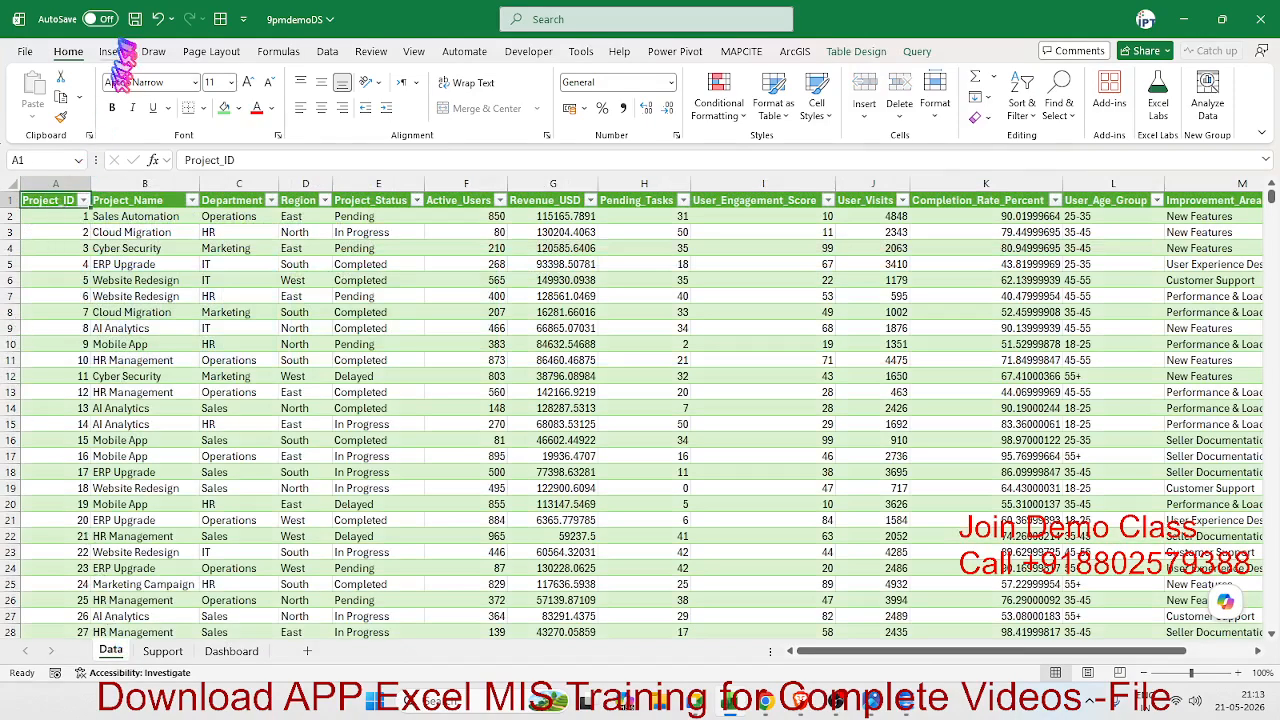
pyautogui.click(111, 51)
pyautogui.click(40, 90)
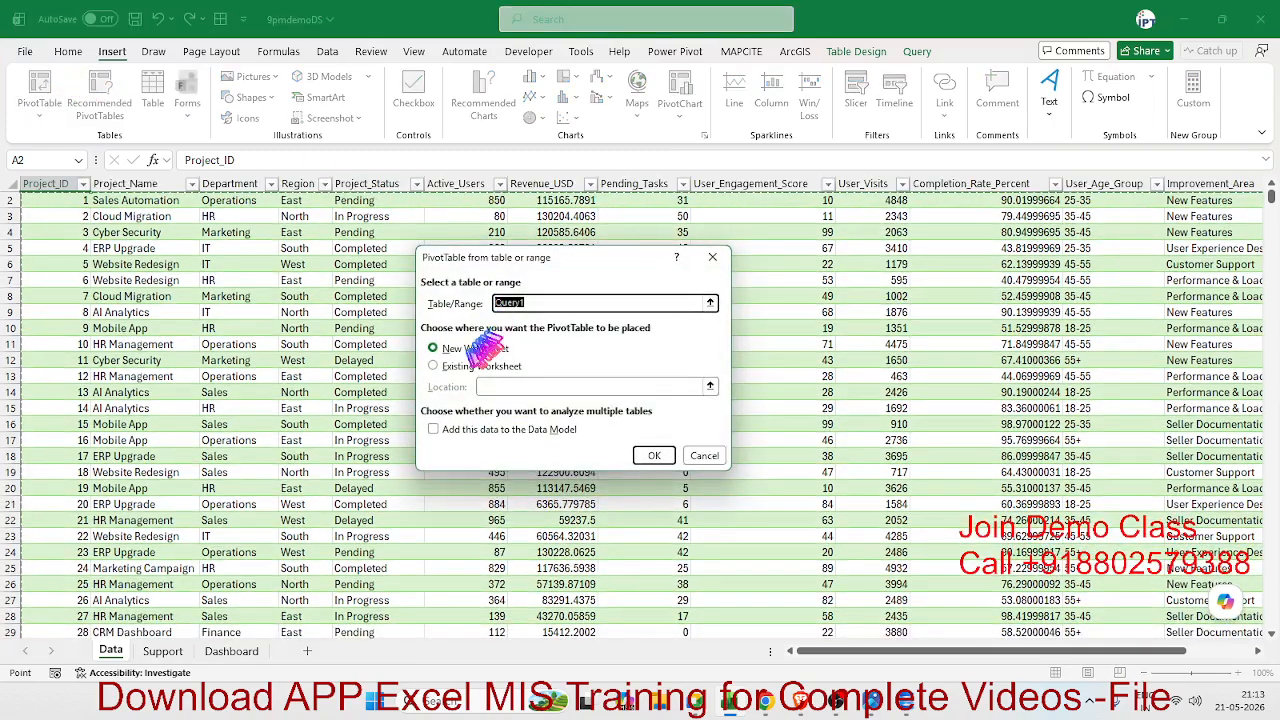
pyautogui.click(466, 367)
pyautogui.click(163, 651)
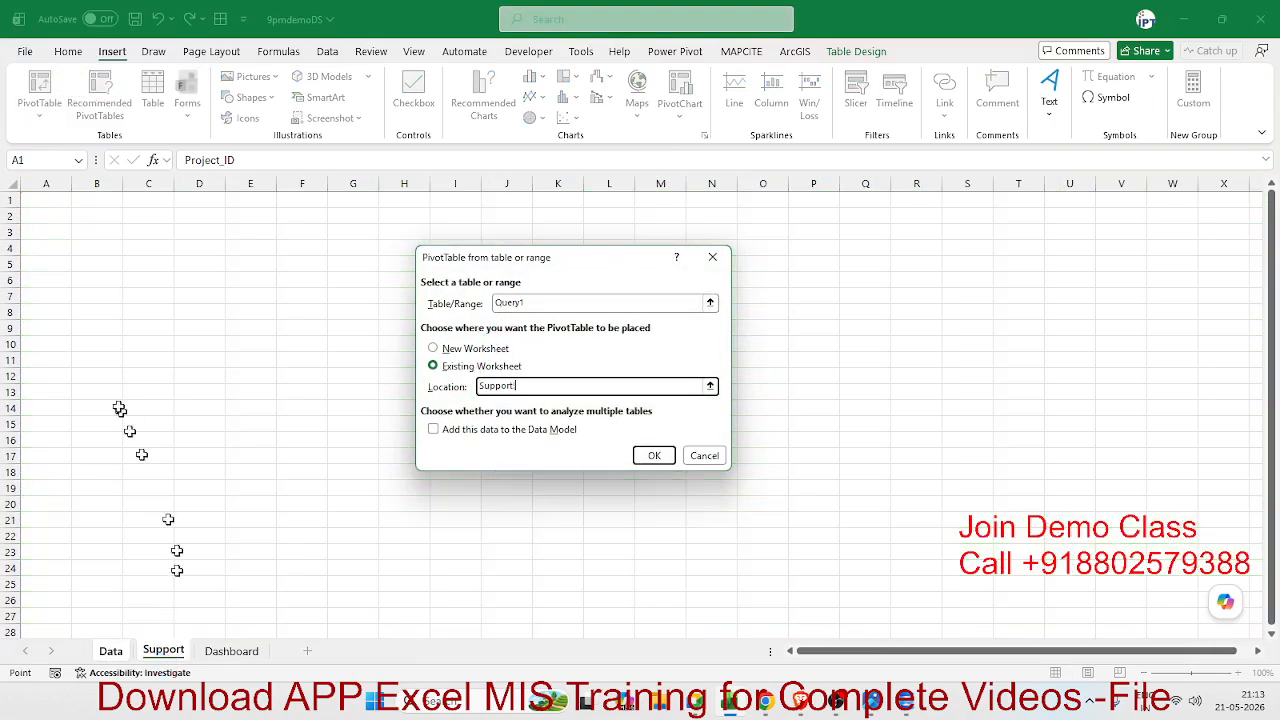
pyautogui.click(655, 456)
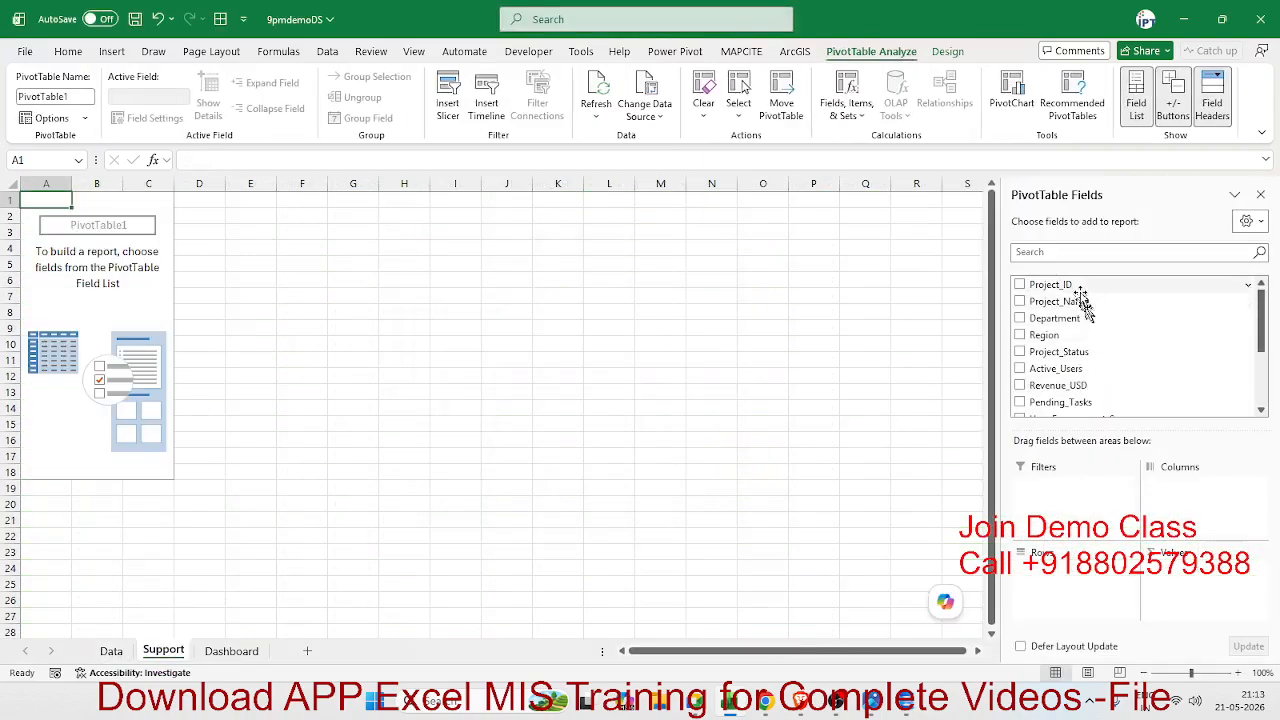
# Add Project_ID to the PivotTable's values and summarize it by Count
pyautogui.moveTo(1071, 286); pyautogui.dragTo(1220, 577)
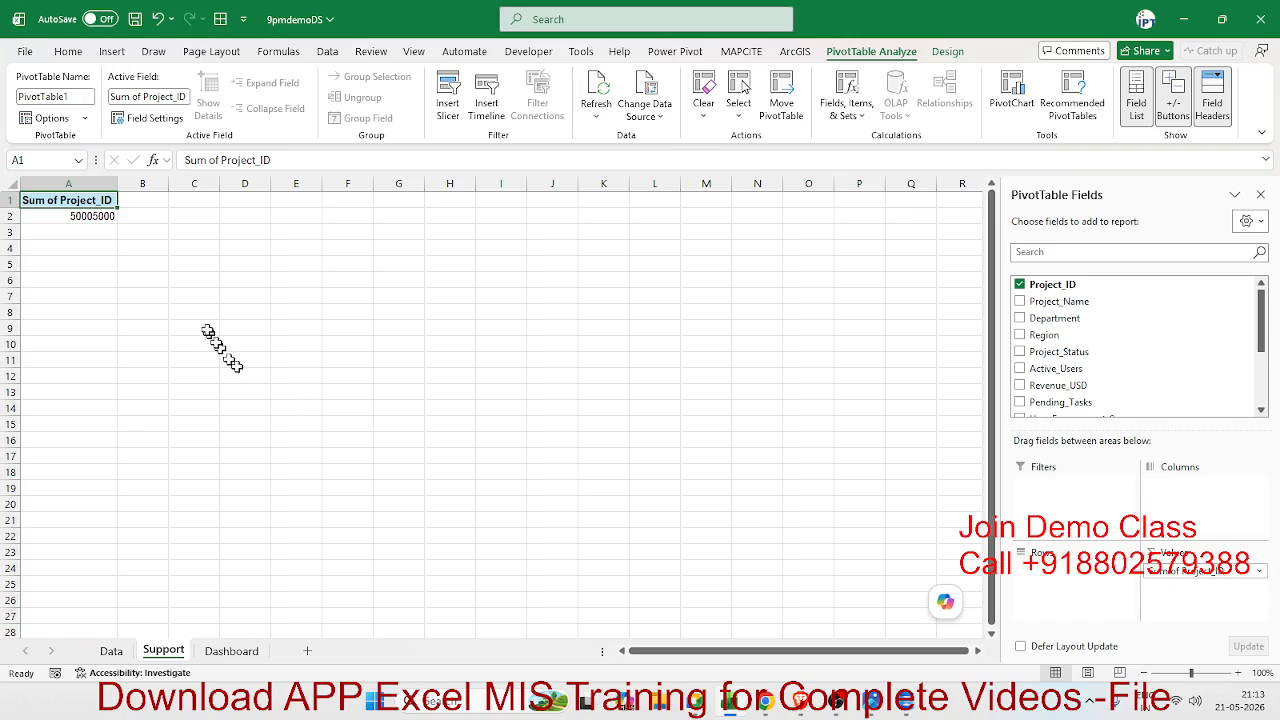
pyautogui.click(231, 651)
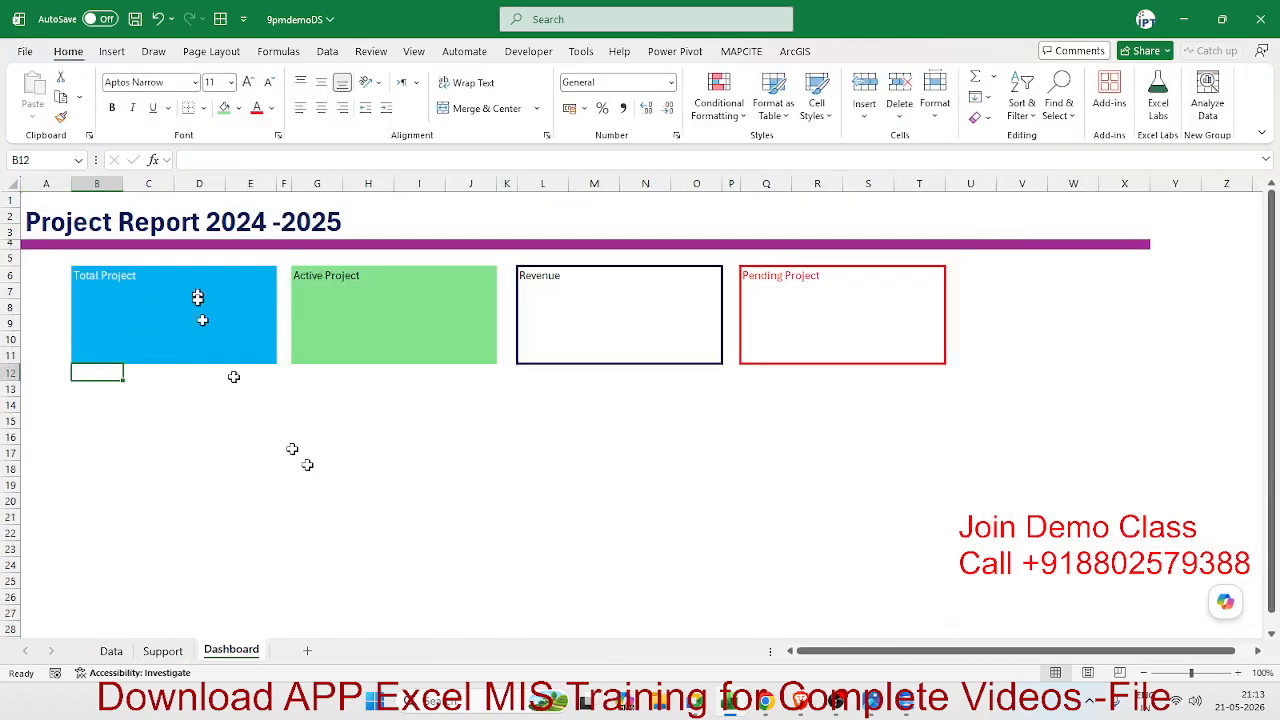
pyautogui.click(163, 651)
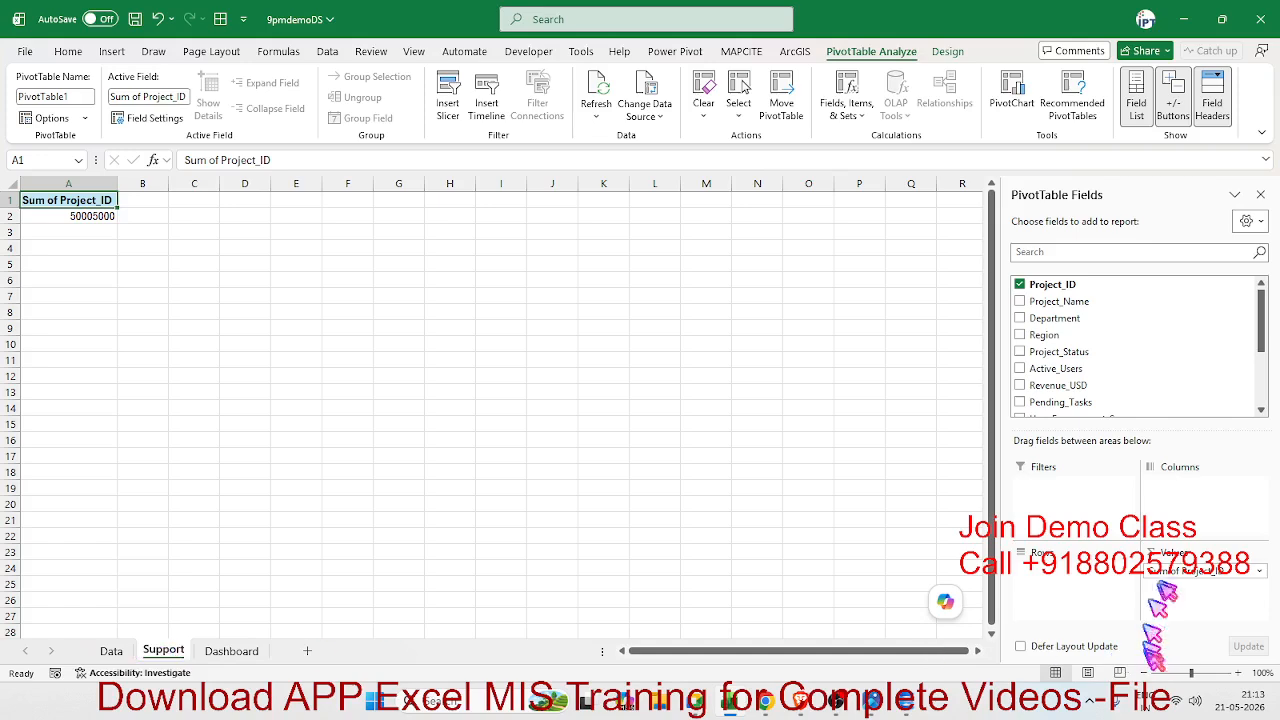
pyautogui.click(1180, 570)
pyautogui.click(1180, 512)
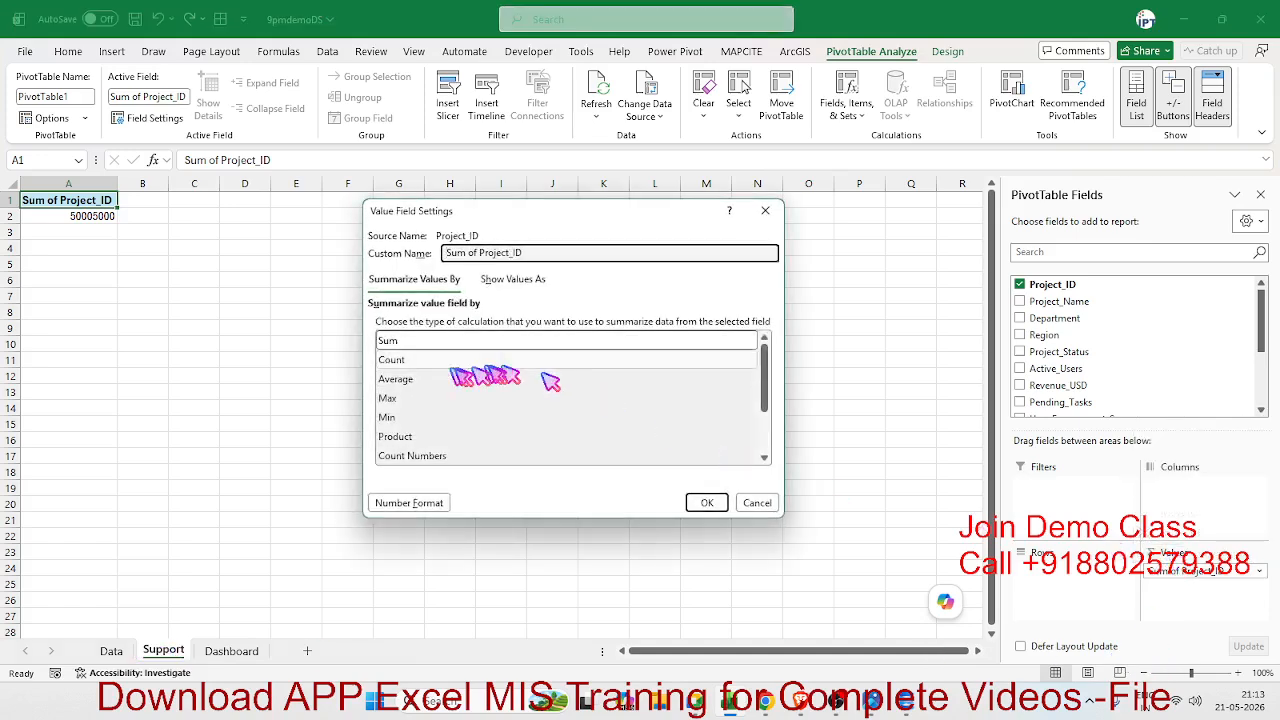
pyautogui.click(423, 361)
pyautogui.click(706, 503)
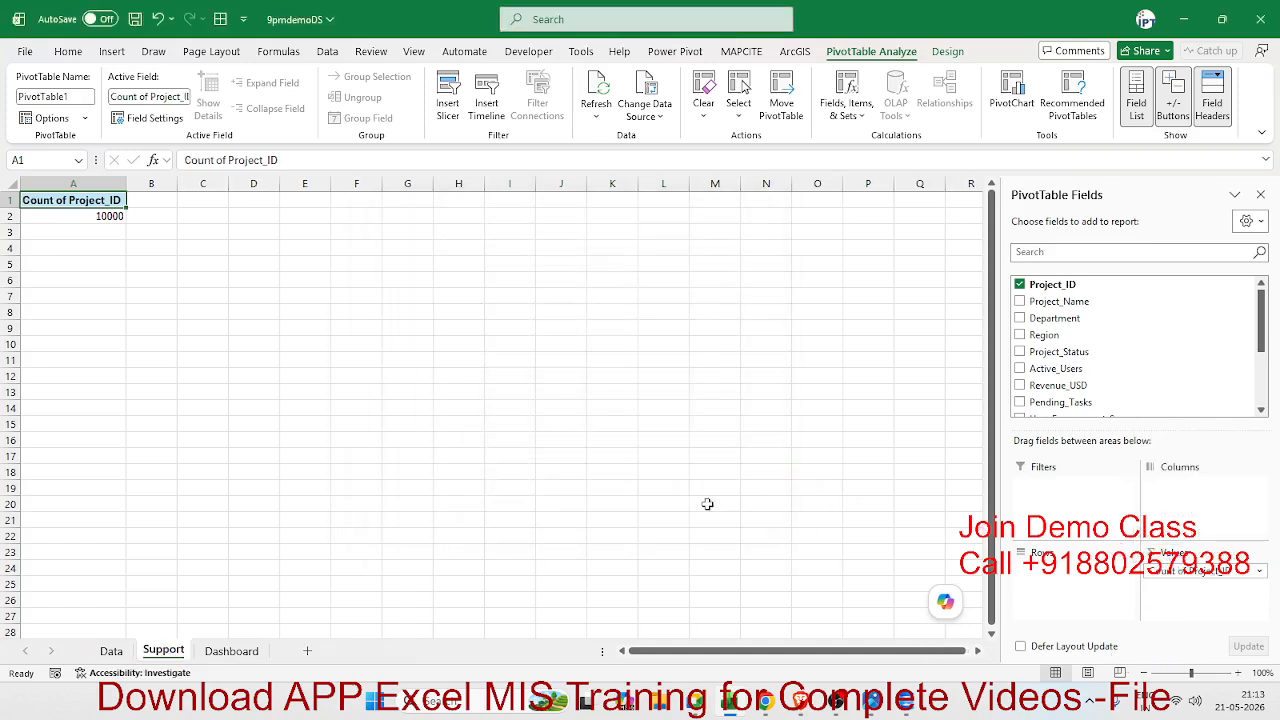
# Merge and center cells D6:E9 inside the blue Total Project card on the Dashboard sheet
pyautogui.click(115, 218)
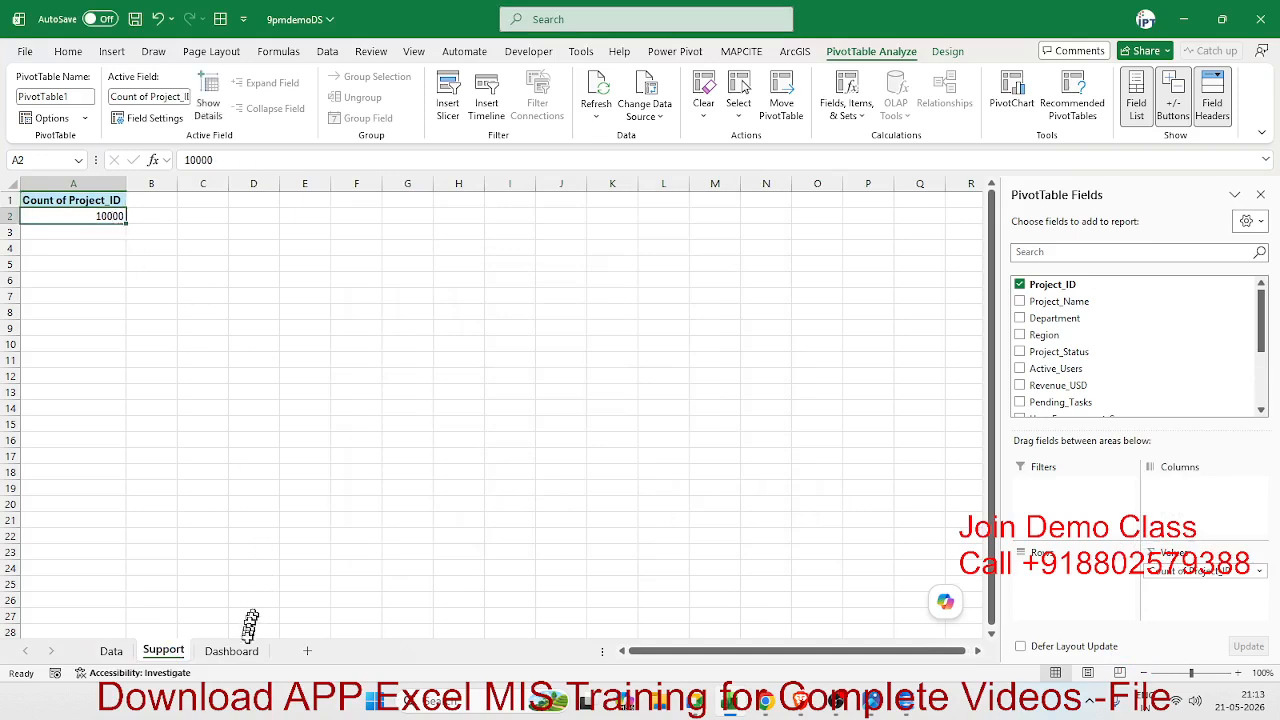
pyautogui.click(231, 651)
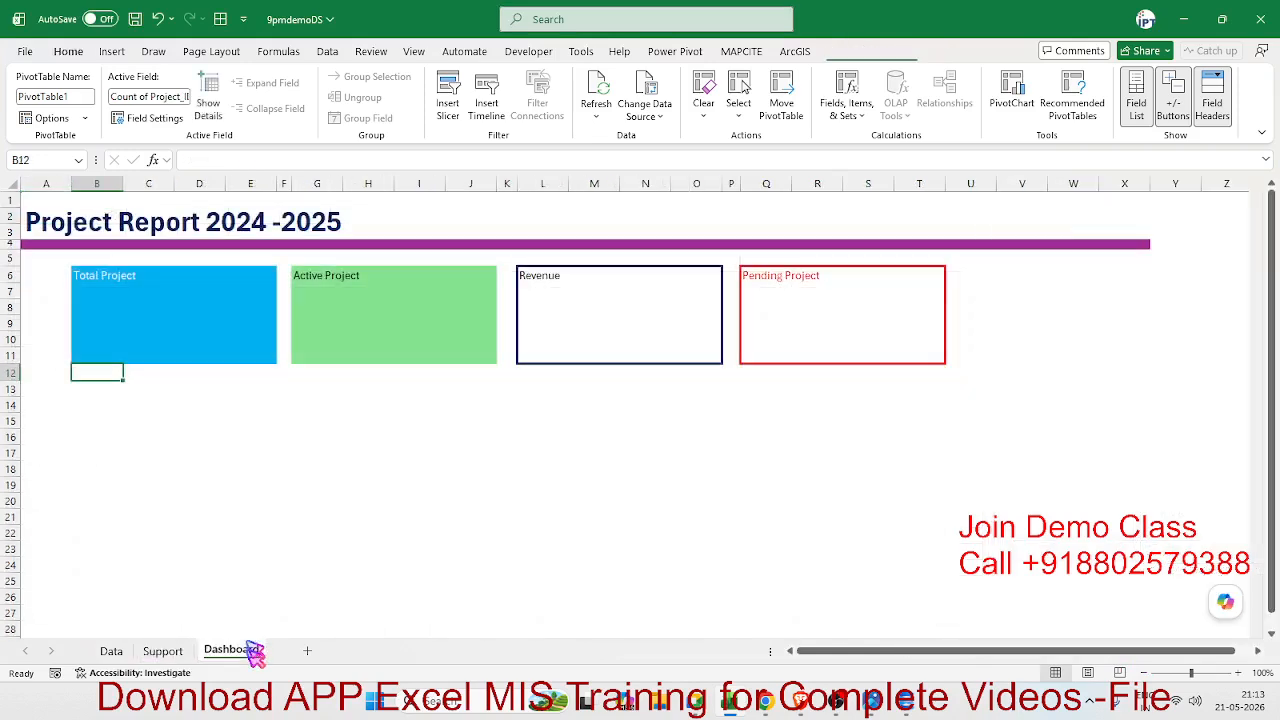
pyautogui.click(190, 275)
pyautogui.moveTo(196, 281); pyautogui.dragTo(245, 315)
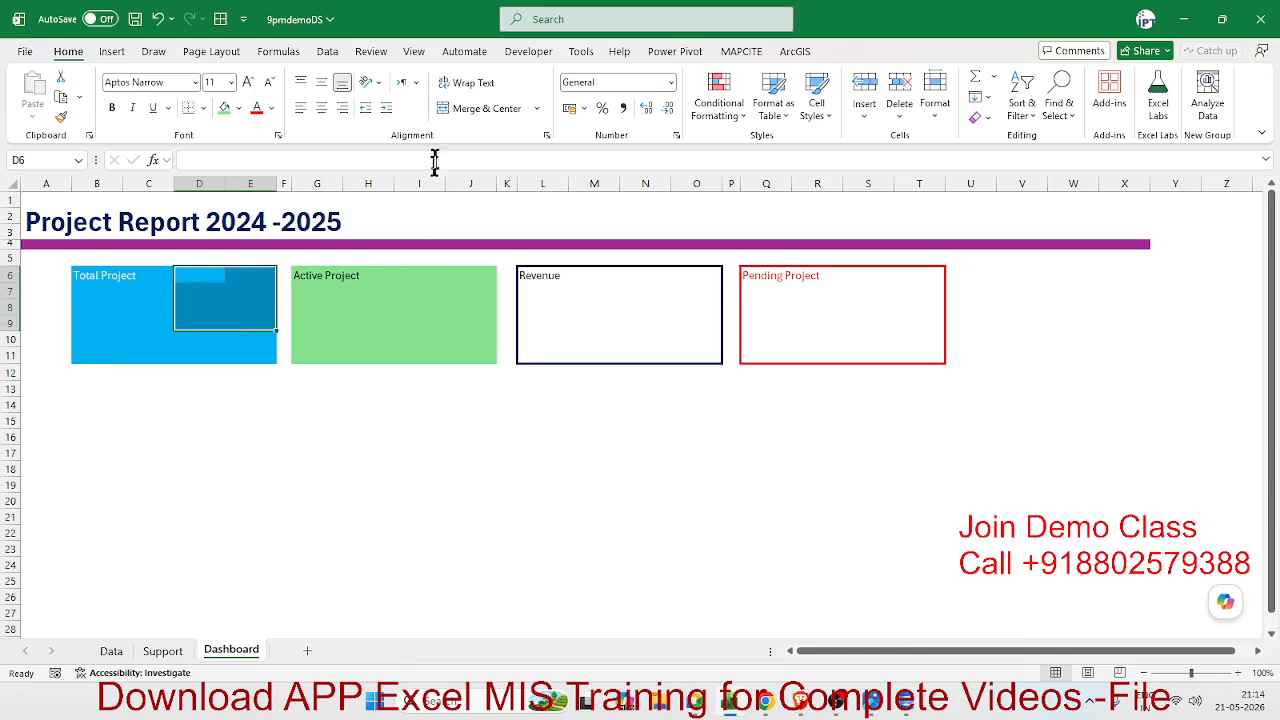
pyautogui.click(459, 113)
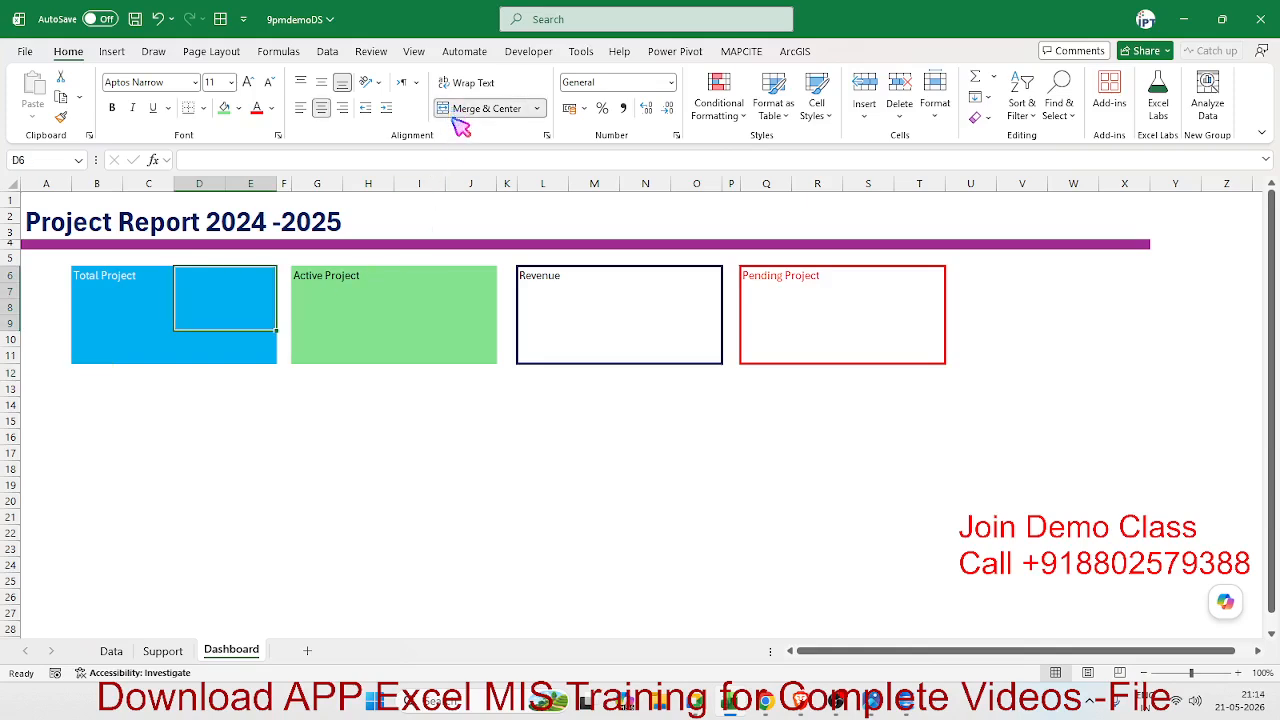
# Link the merged cell in the Total Project card to the Project_ID count in cell A2 of the Support sheet
pyautogui.write('=')
pyautogui.click(180, 651)
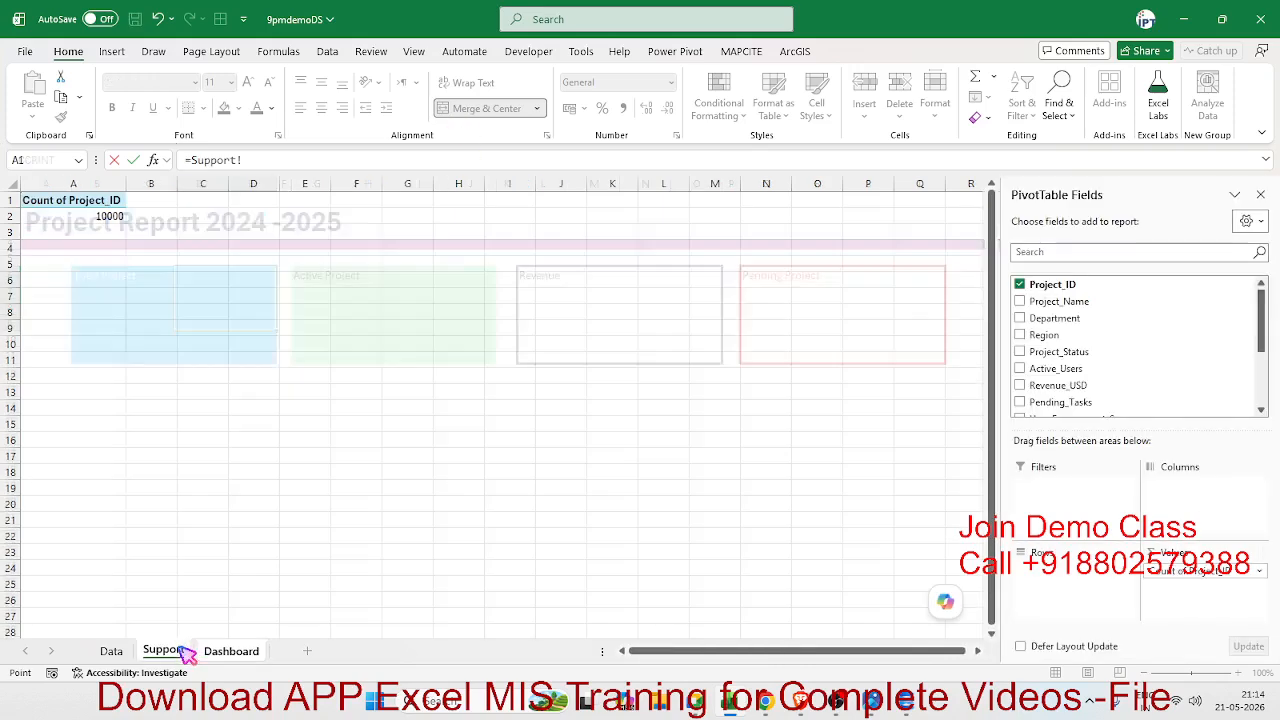
pyautogui.click(108, 216)
pyautogui.press('Return')
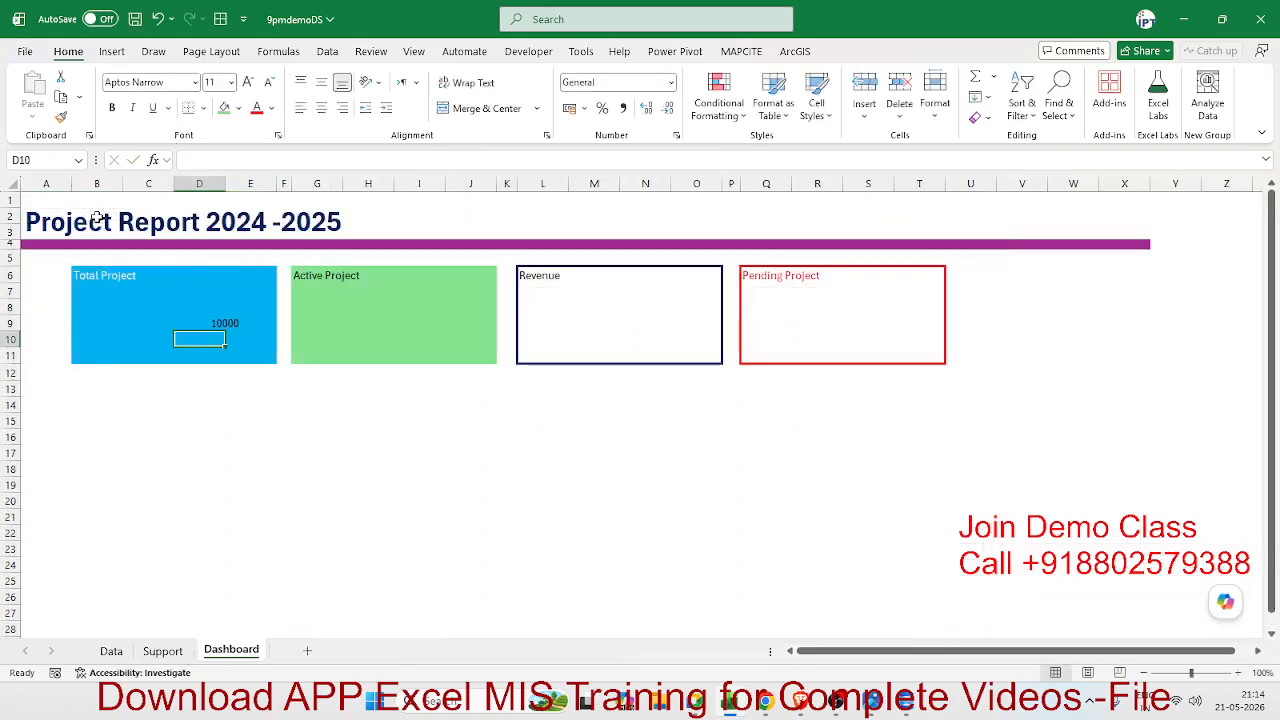
# Format the Total Project value as middle-aligned, white, bold text at font size 26
pyautogui.press('Up')
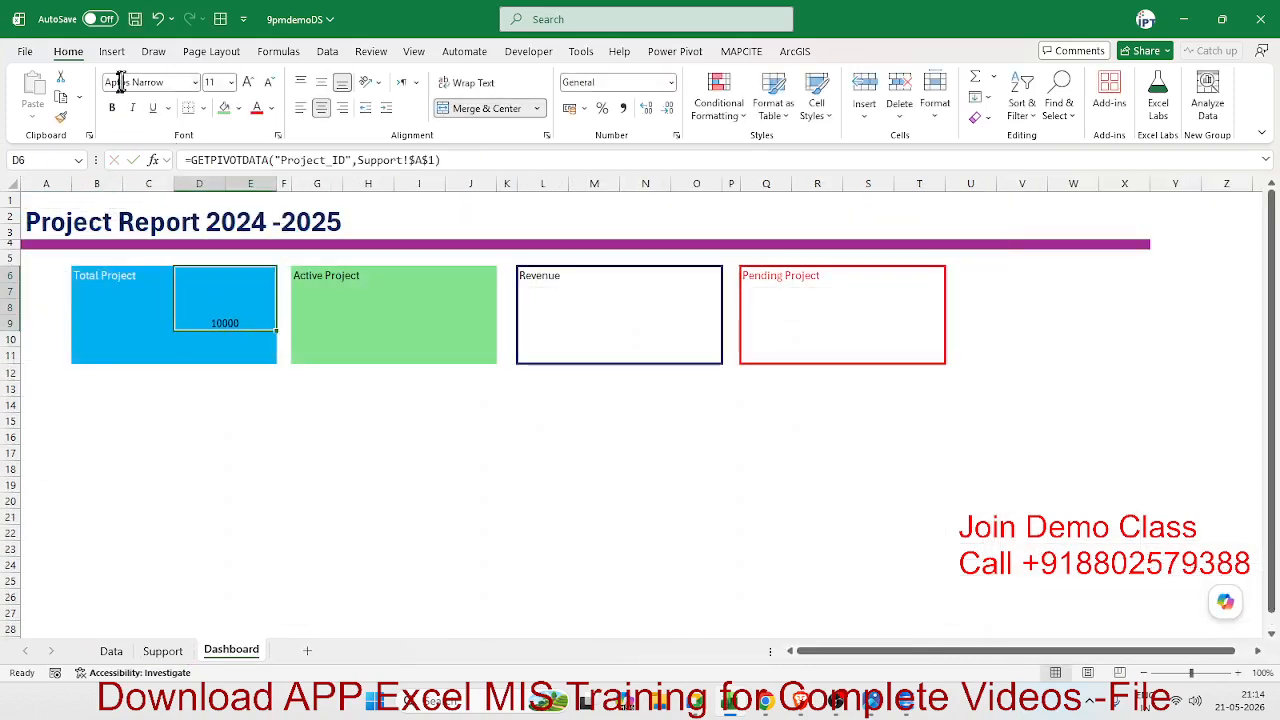
pyautogui.click(321, 82)
pyautogui.click(271, 108)
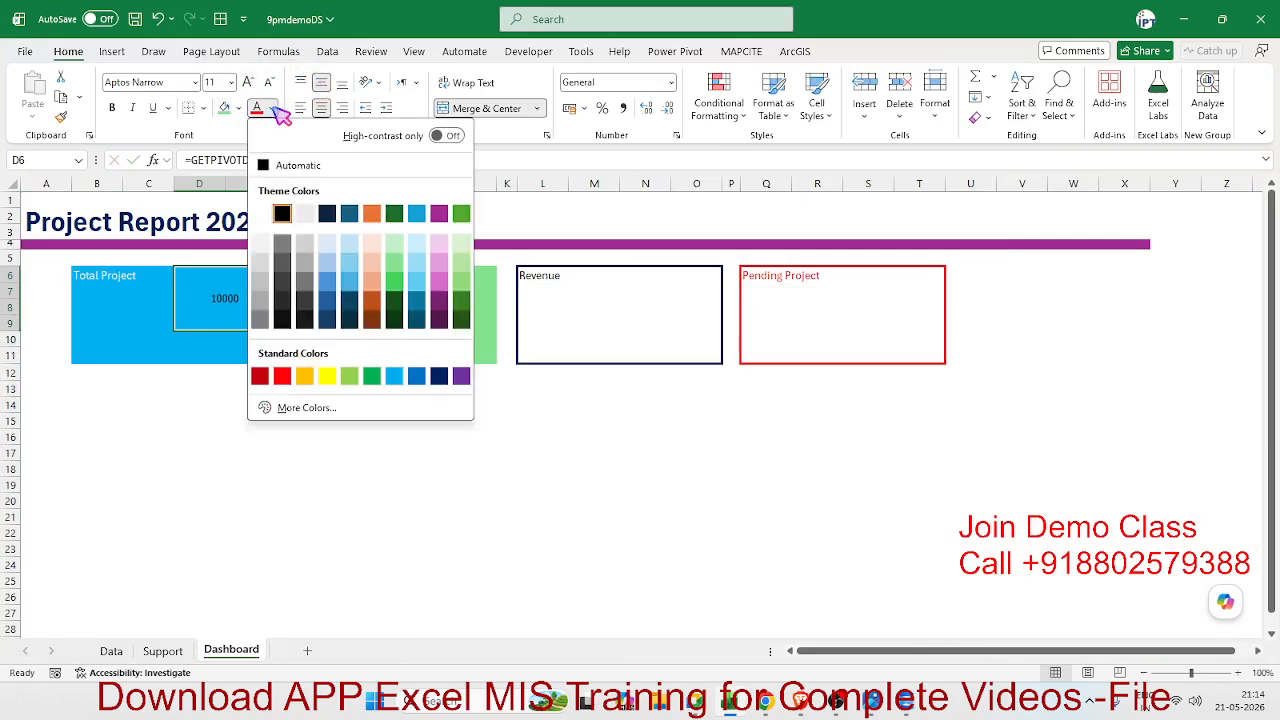
pyautogui.click(262, 215)
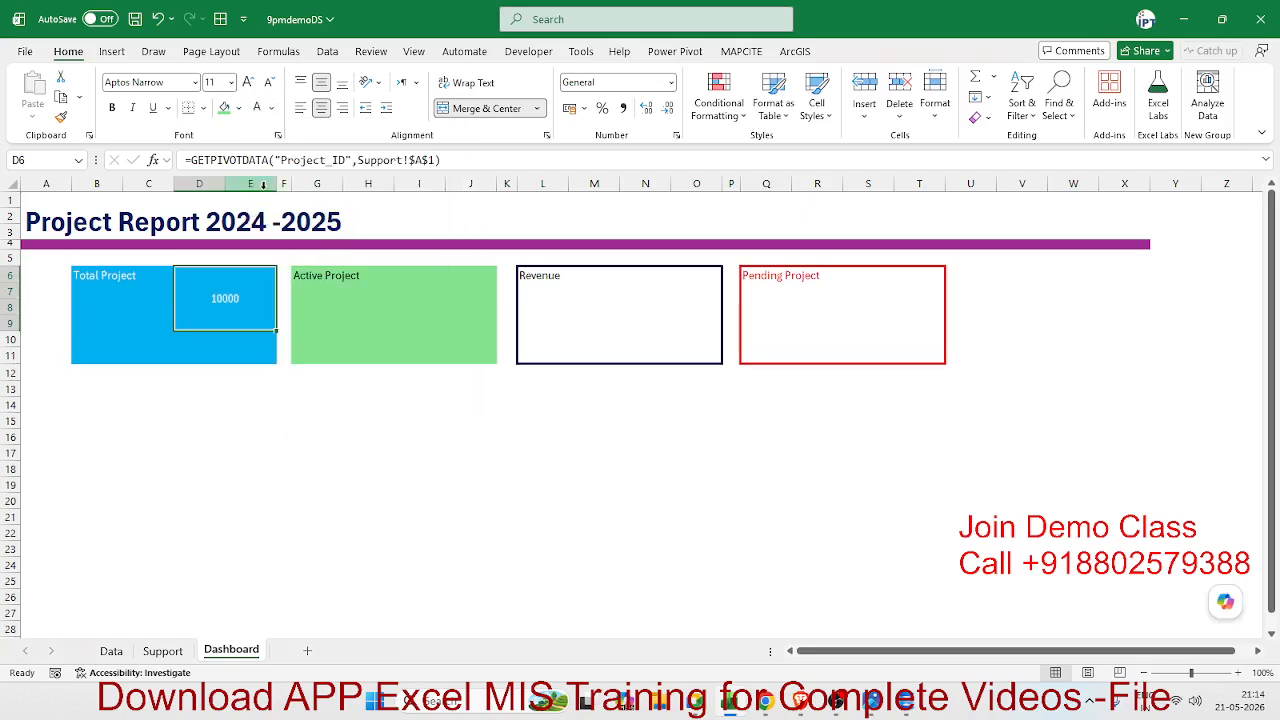
pyautogui.click(112, 107)
pyautogui.click(249, 82)
pyautogui.click(249, 82)
pyautogui.click(249, 82)
pyautogui.click(249, 82)
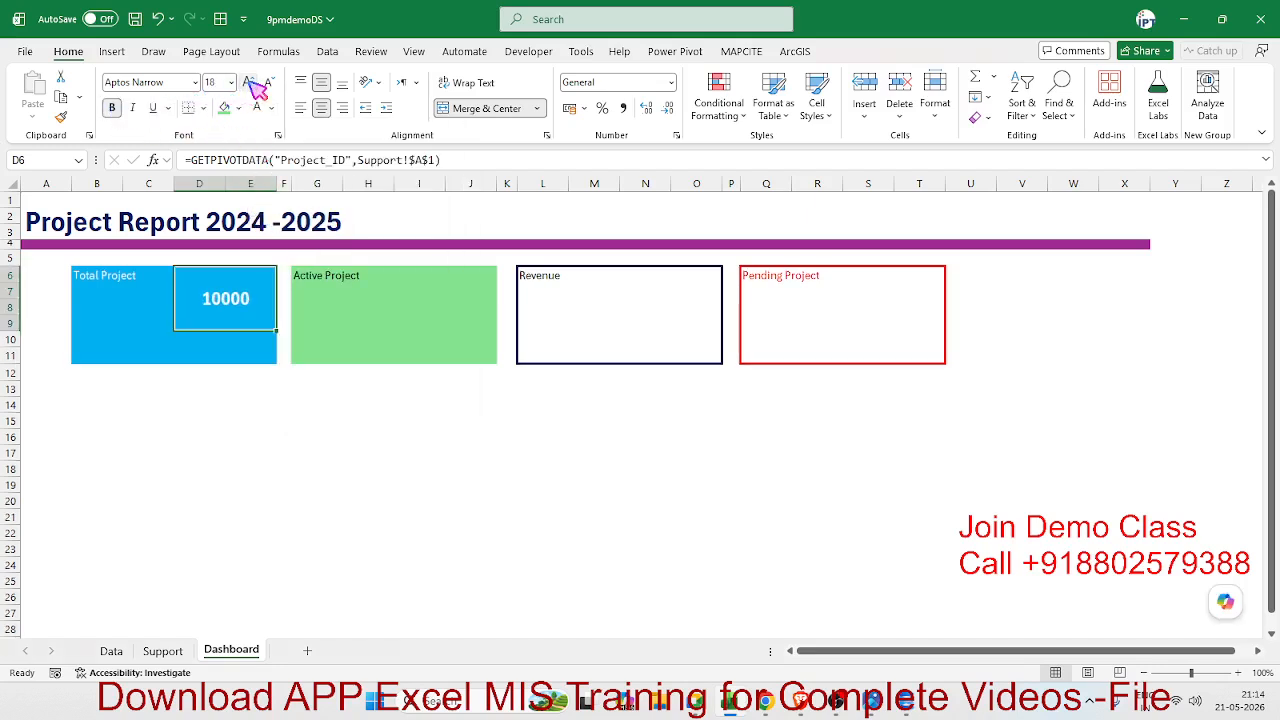
pyautogui.click(249, 82)
pyautogui.click(249, 82)
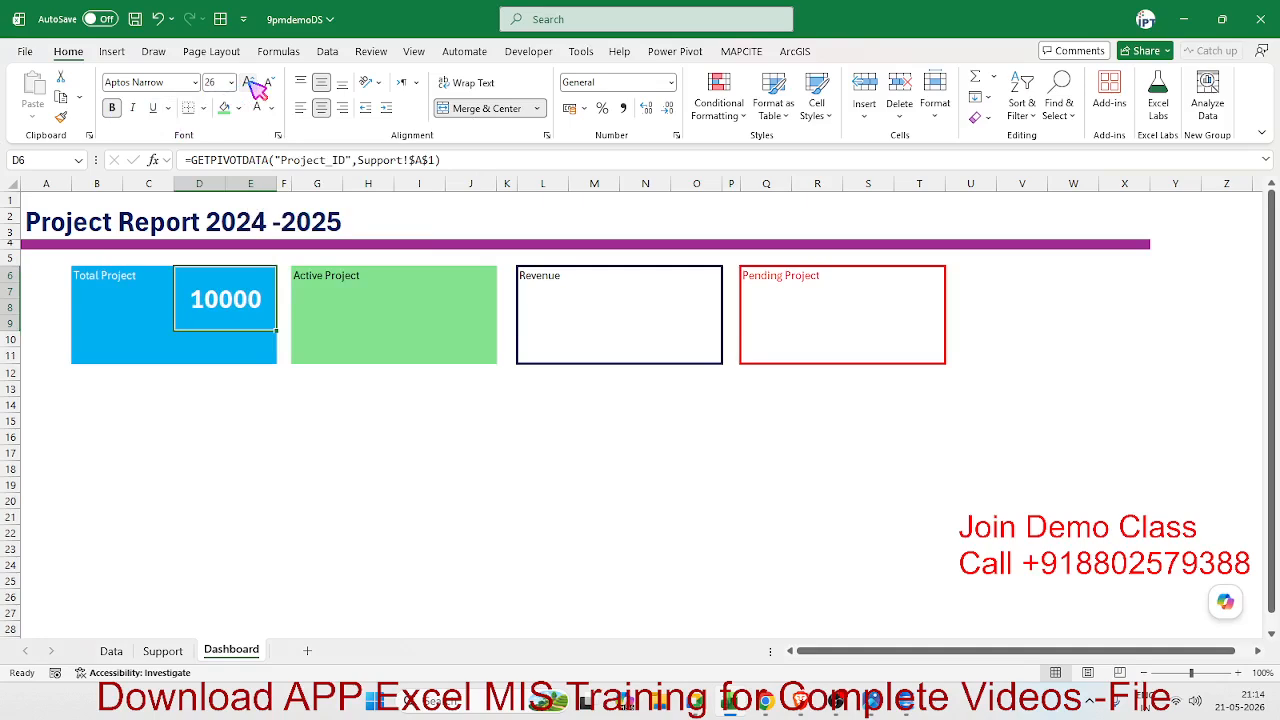
pyautogui.click(301, 490)
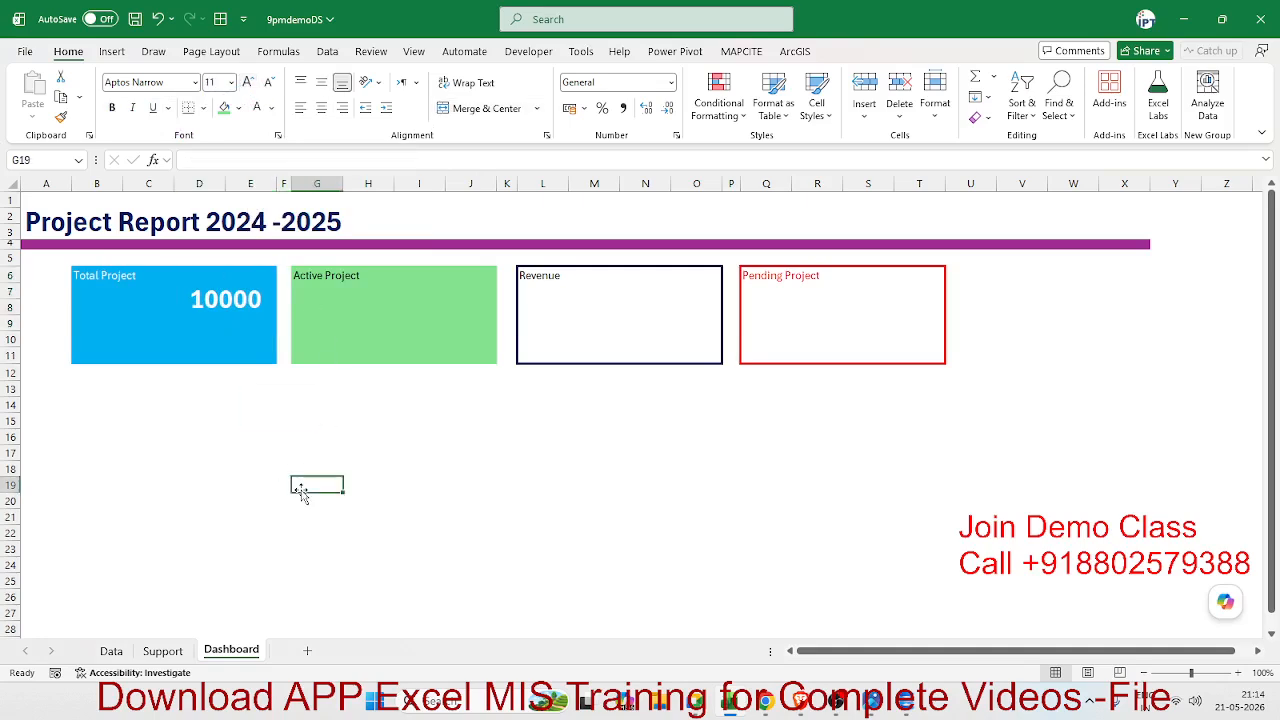
pyautogui.click(200, 306)
pyautogui.moveTo(97, 338); pyautogui.dragTo(141, 350)
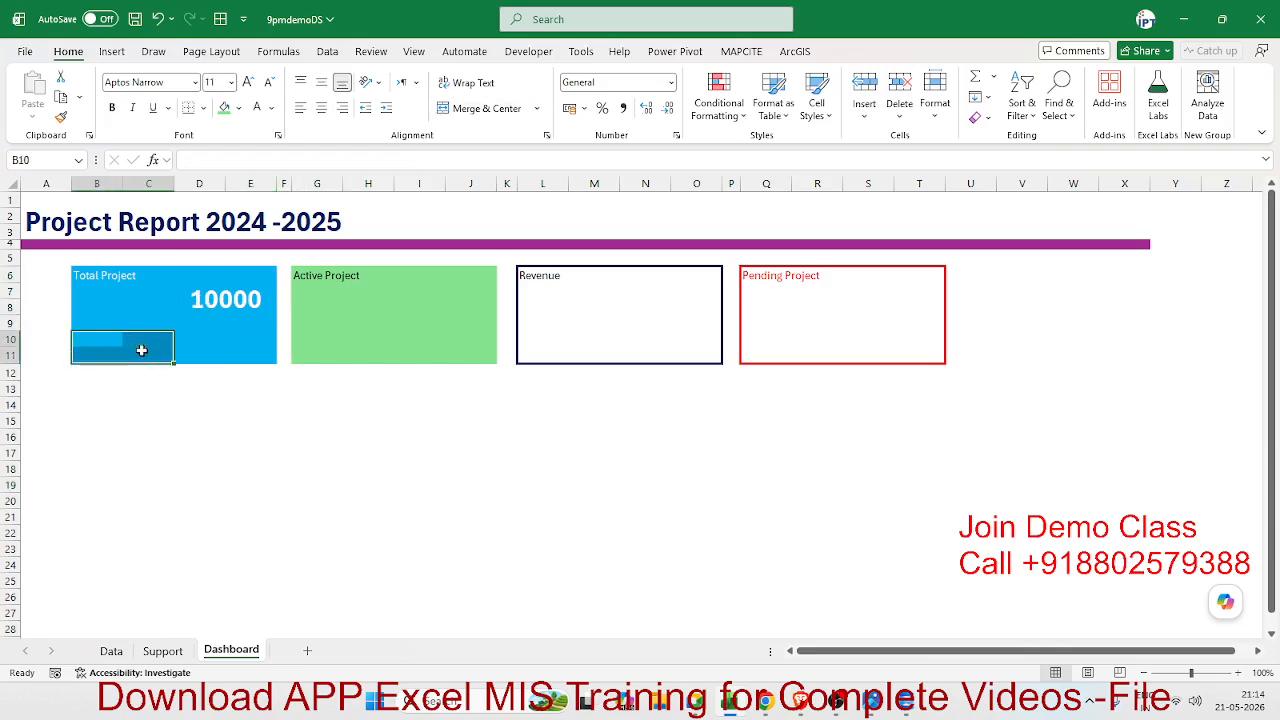
pyautogui.click(189, 298)
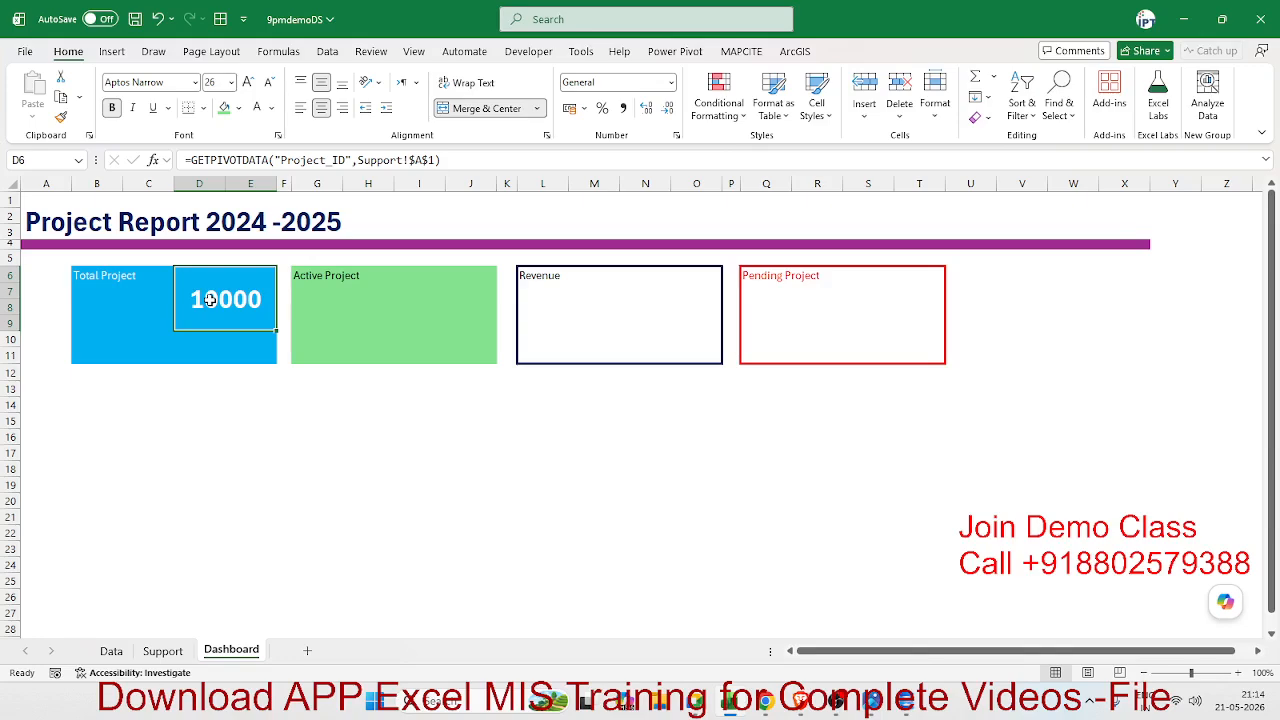
# Examine the dates in the Created_Date column of the Data sheet to see which years they cover
pyautogui.click(111, 651)
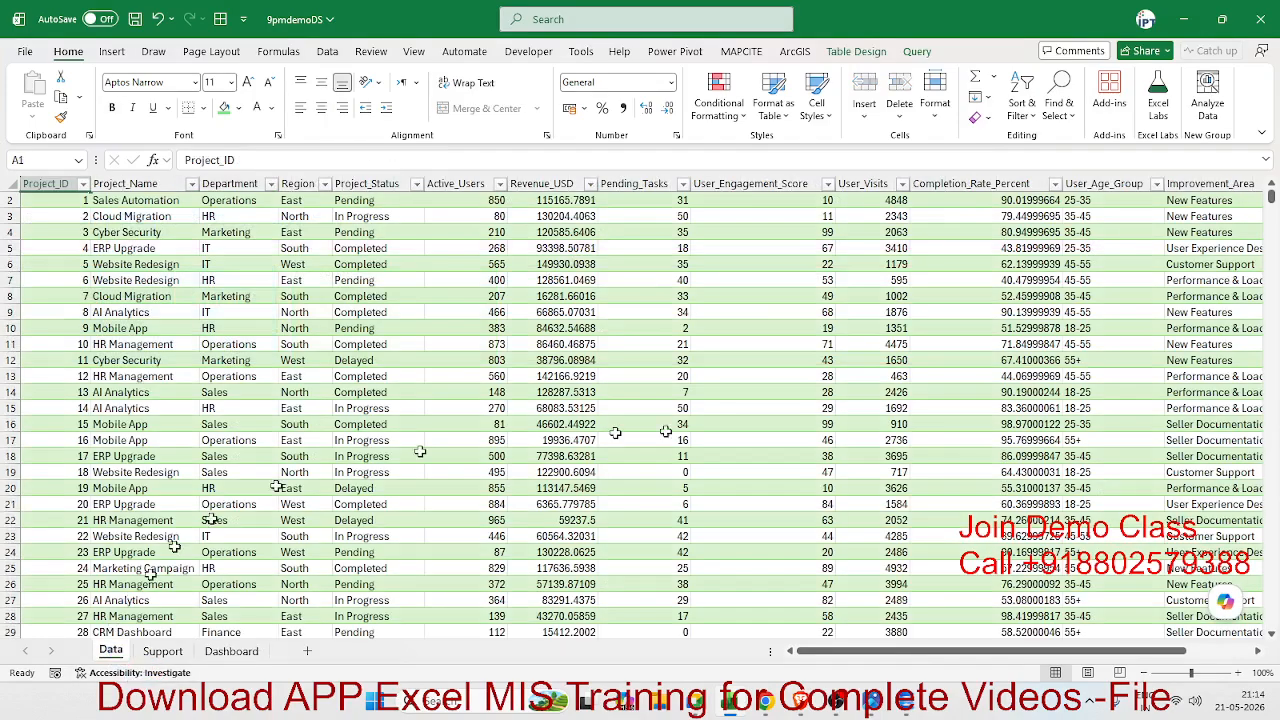
pyautogui.moveTo(1086, 652); pyautogui.dragTo(1229, 647)
pyautogui.click(1168, 215)
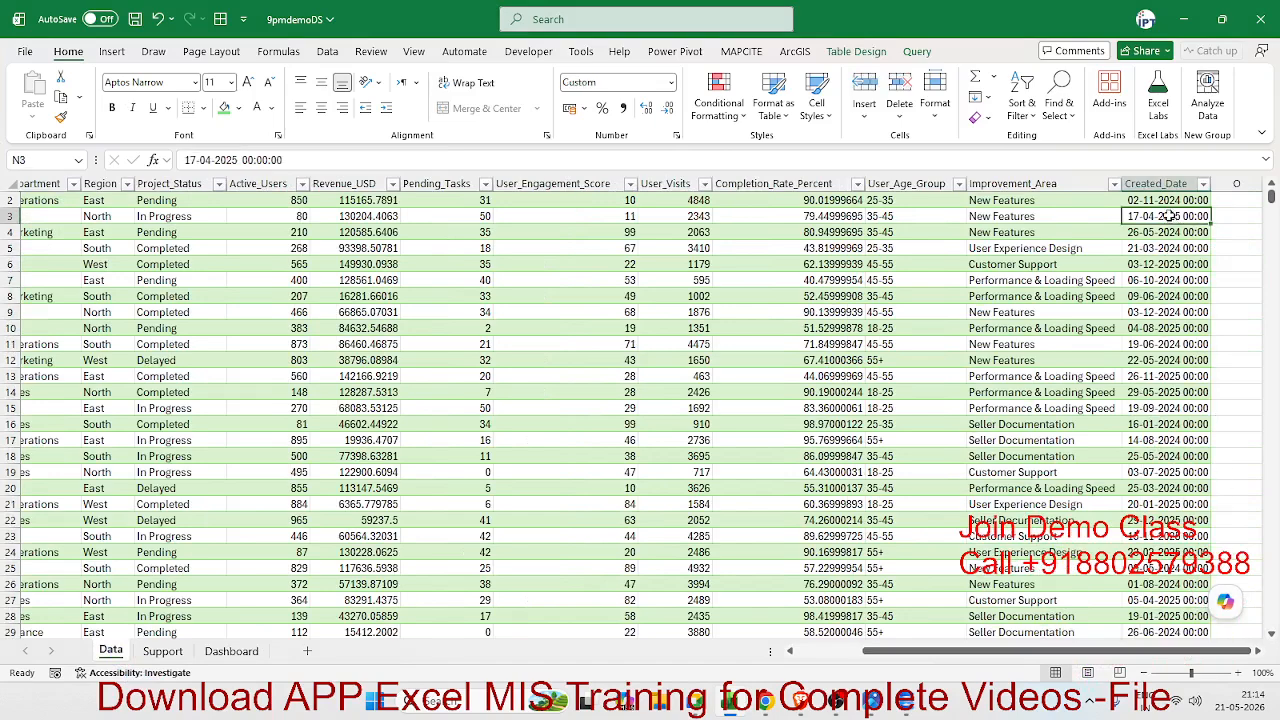
pyautogui.click(165, 652)
pyautogui.click(112, 651)
pyautogui.click(1010, 264)
pyautogui.click(1105, 205)
pyautogui.moveTo(1114, 208); pyautogui.dragTo(1152, 206)
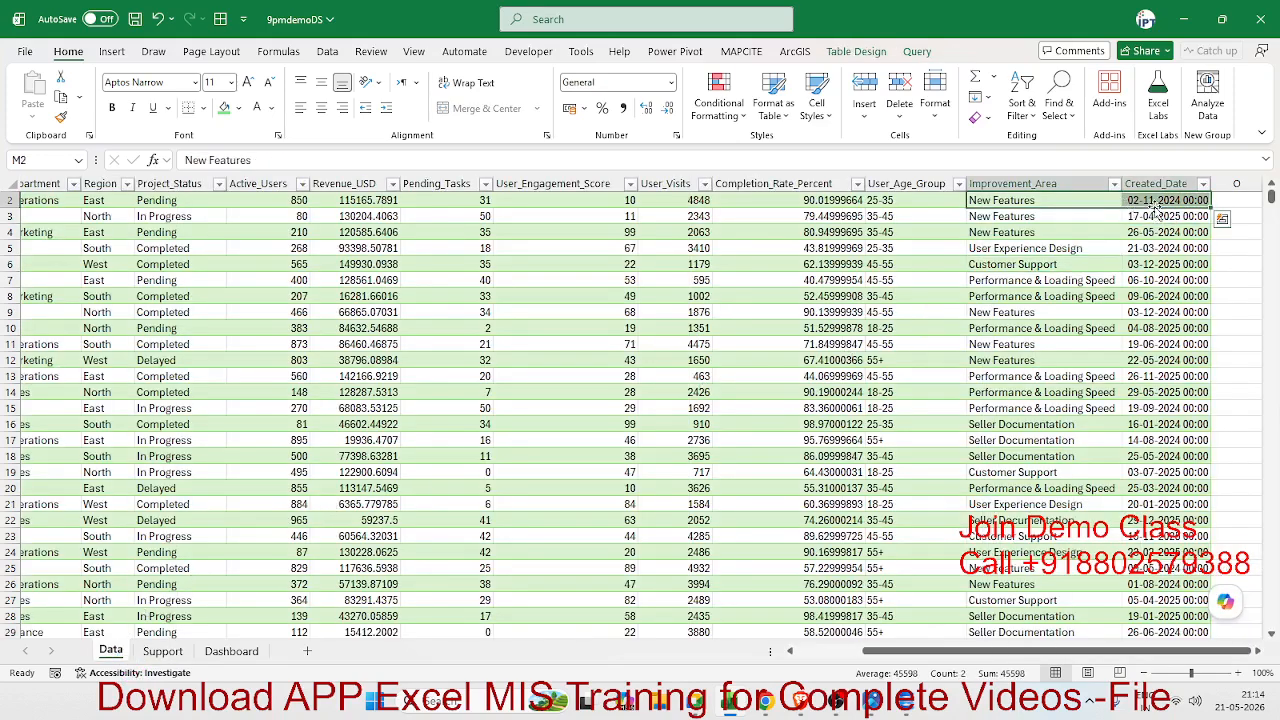
pyautogui.click(1156, 218)
pyautogui.click(1158, 234)
pyautogui.click(1171, 346)
pyautogui.click(1176, 424)
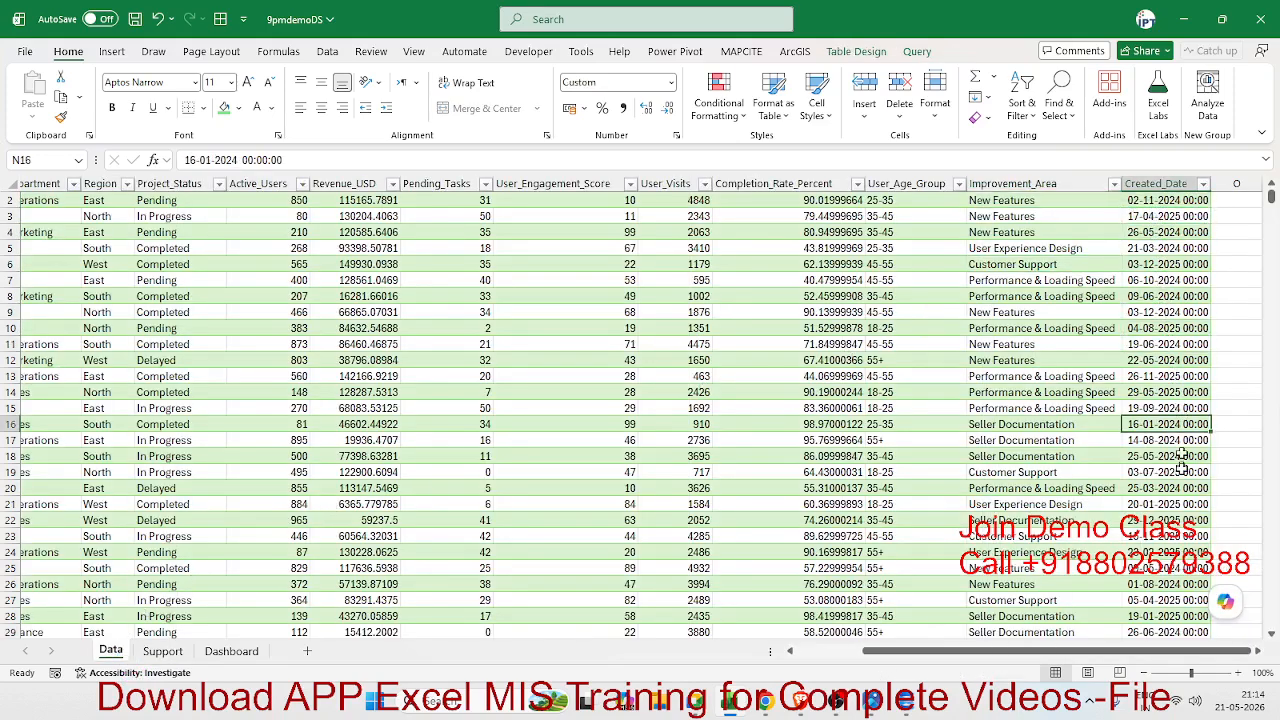
pyautogui.click(1180, 488)
pyautogui.click(1185, 520)
pyautogui.scroll(-5, 1186, 514)
pyautogui.scroll(5, 1186, 514)
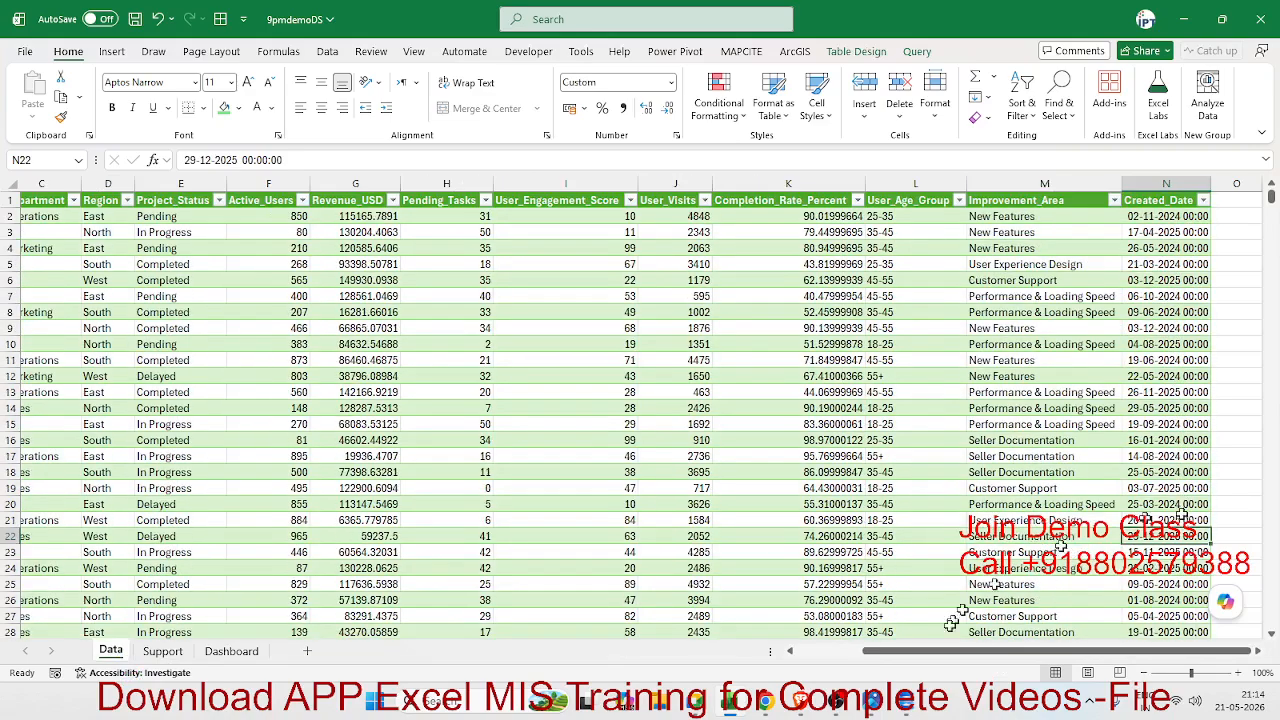
# Switch to SQL Server Management Studio and extend the Project query to select *,YEAR(Created_Date) as Year from dbo.Project
pyautogui.click(905, 706)
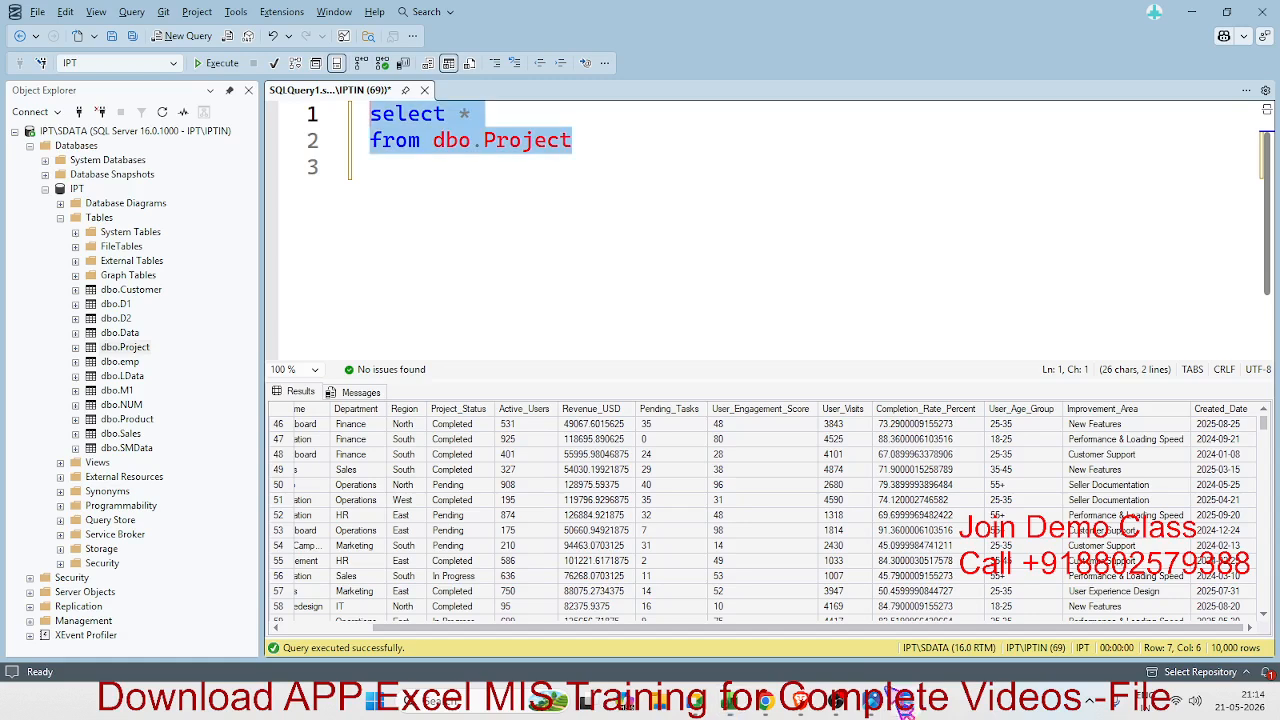
pyautogui.click(561, 272)
pyautogui.click(511, 110)
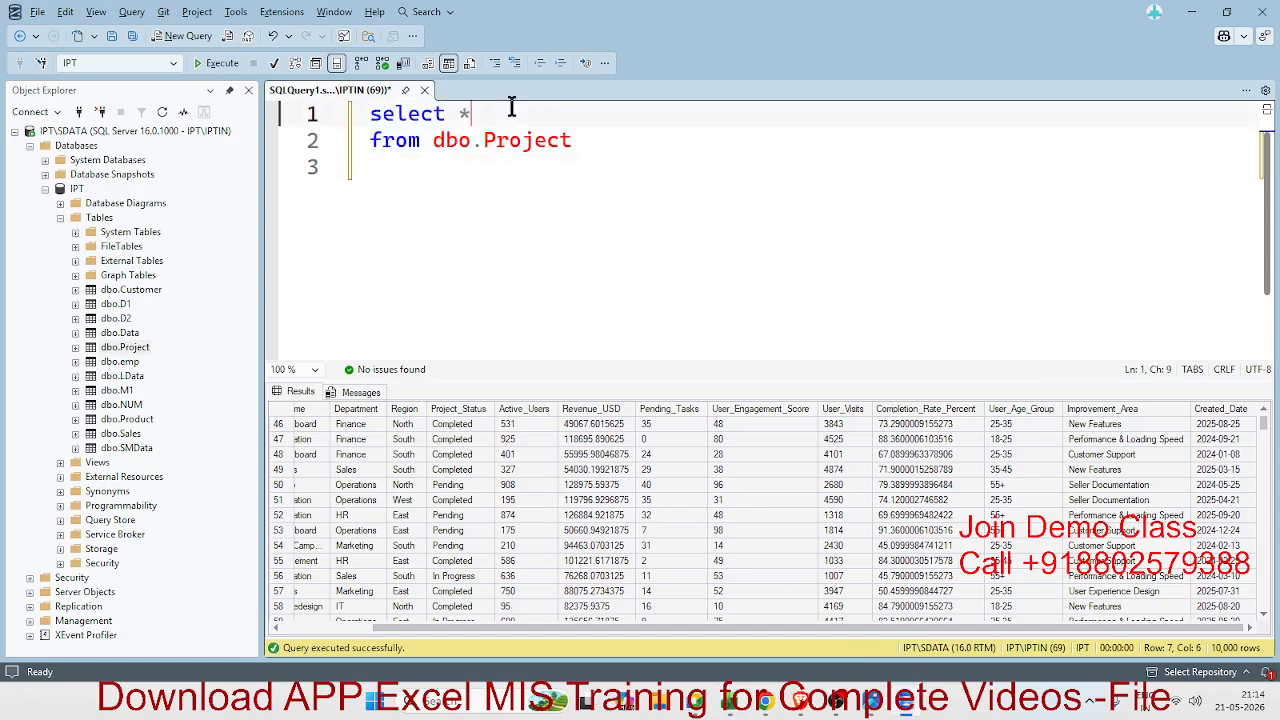
pyautogui.write(',')
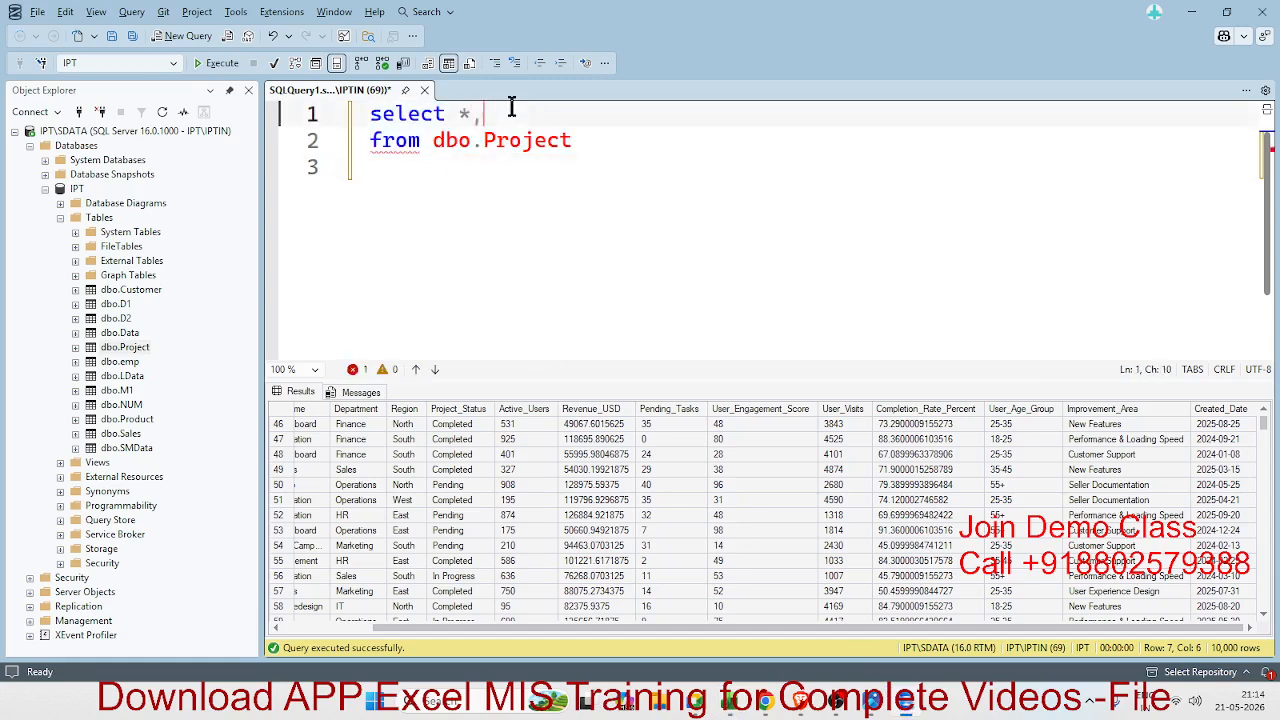
pyautogui.write('YEAR')
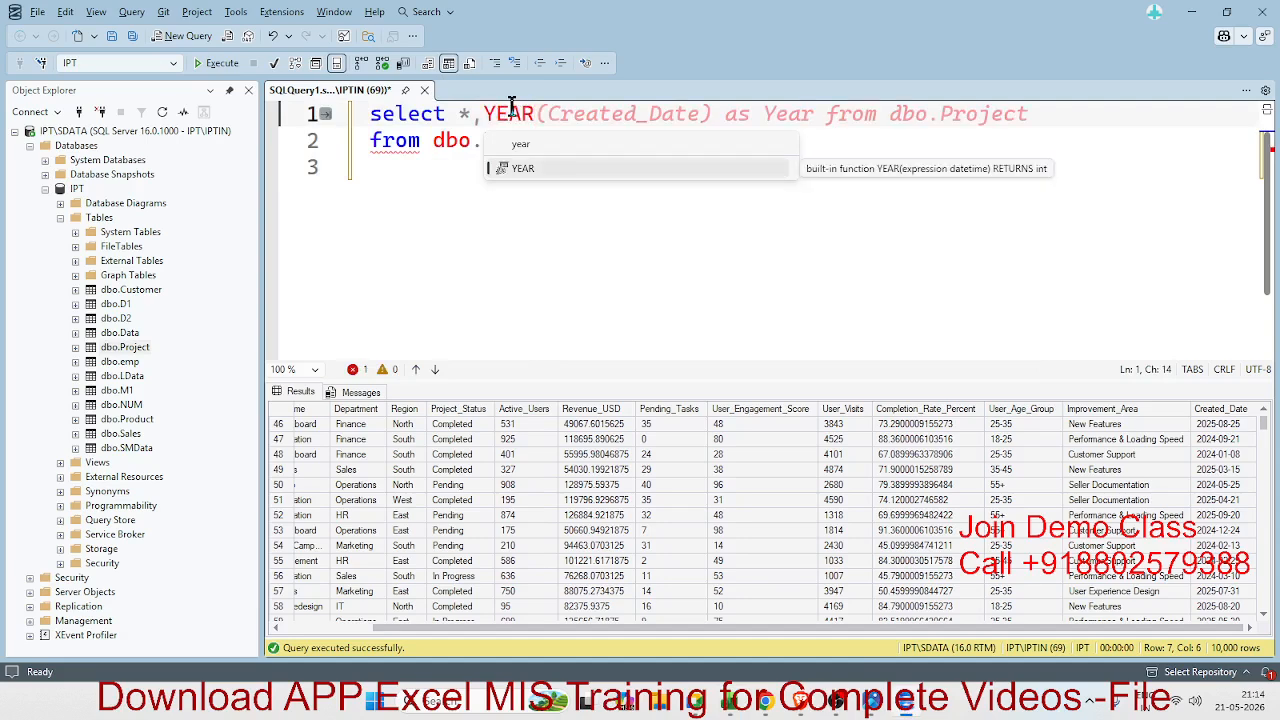
pyautogui.press('Escape')
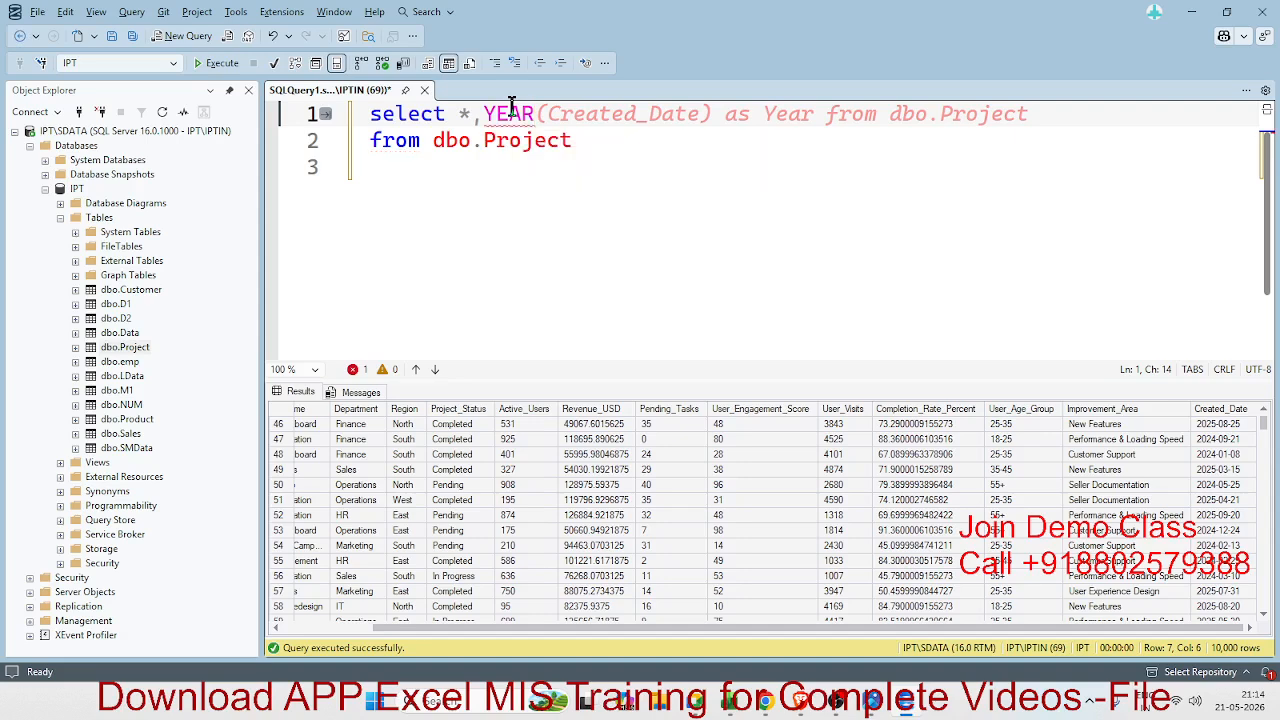
pyautogui.press('Tab')
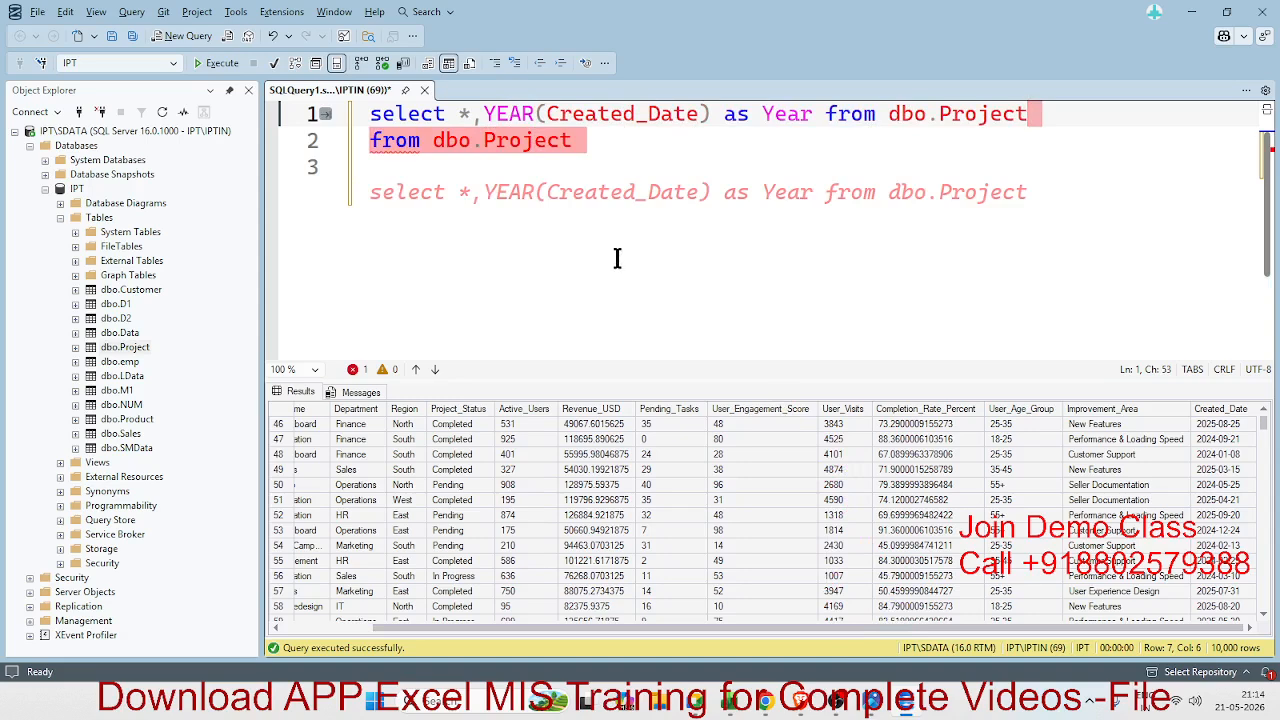
pyautogui.press('Tab')
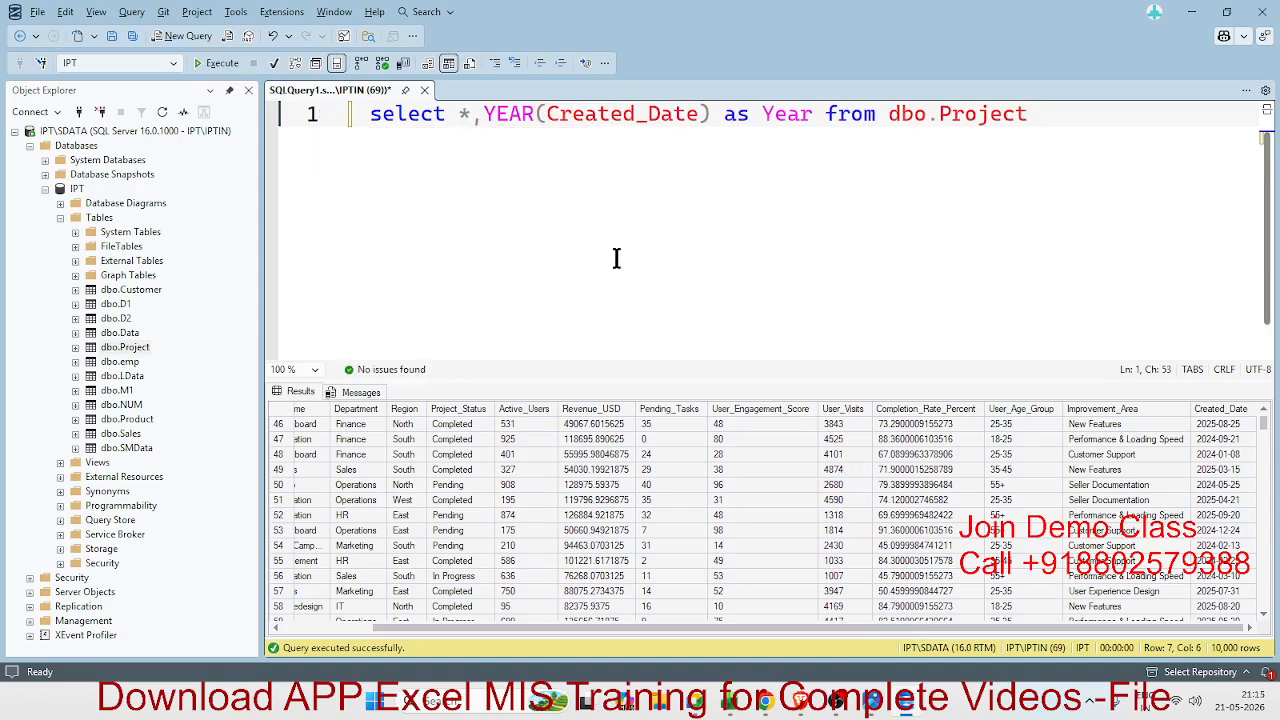
# Put the from dbo.Project clause on its own line, execute the query and view the Year column in the results
pyautogui.press('Return')
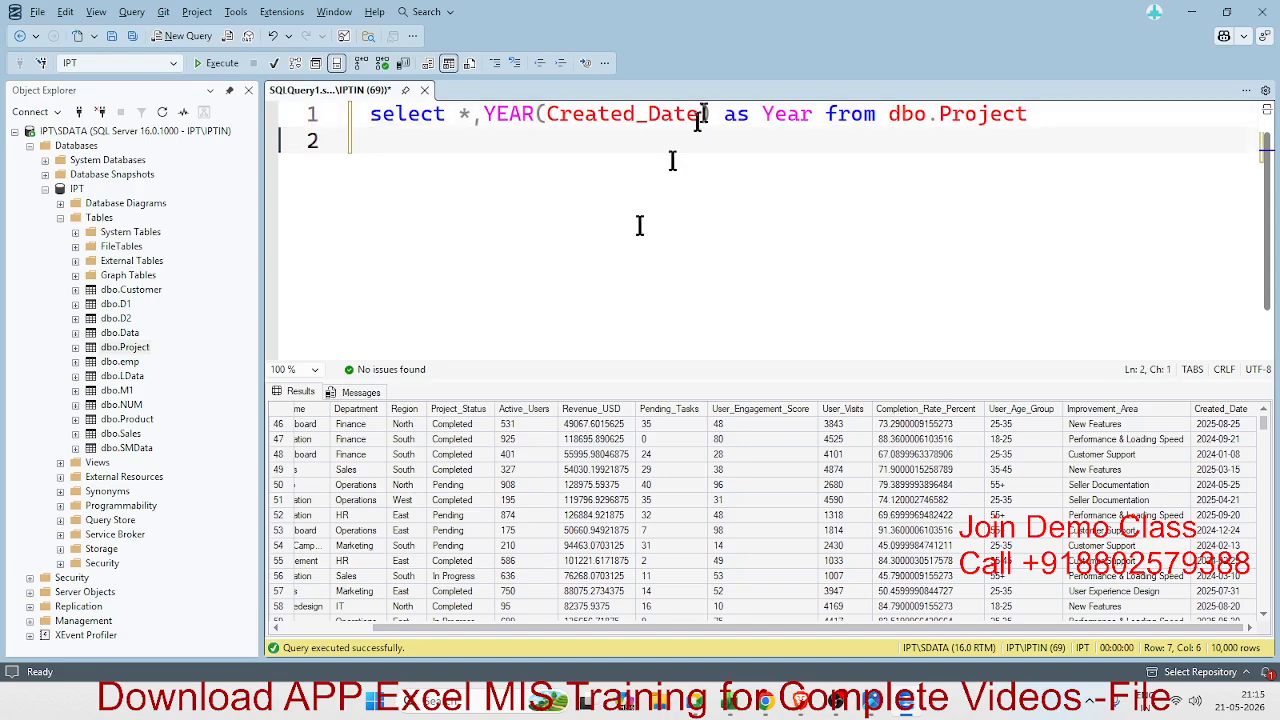
pyautogui.click(822, 118)
pyautogui.press('Return')
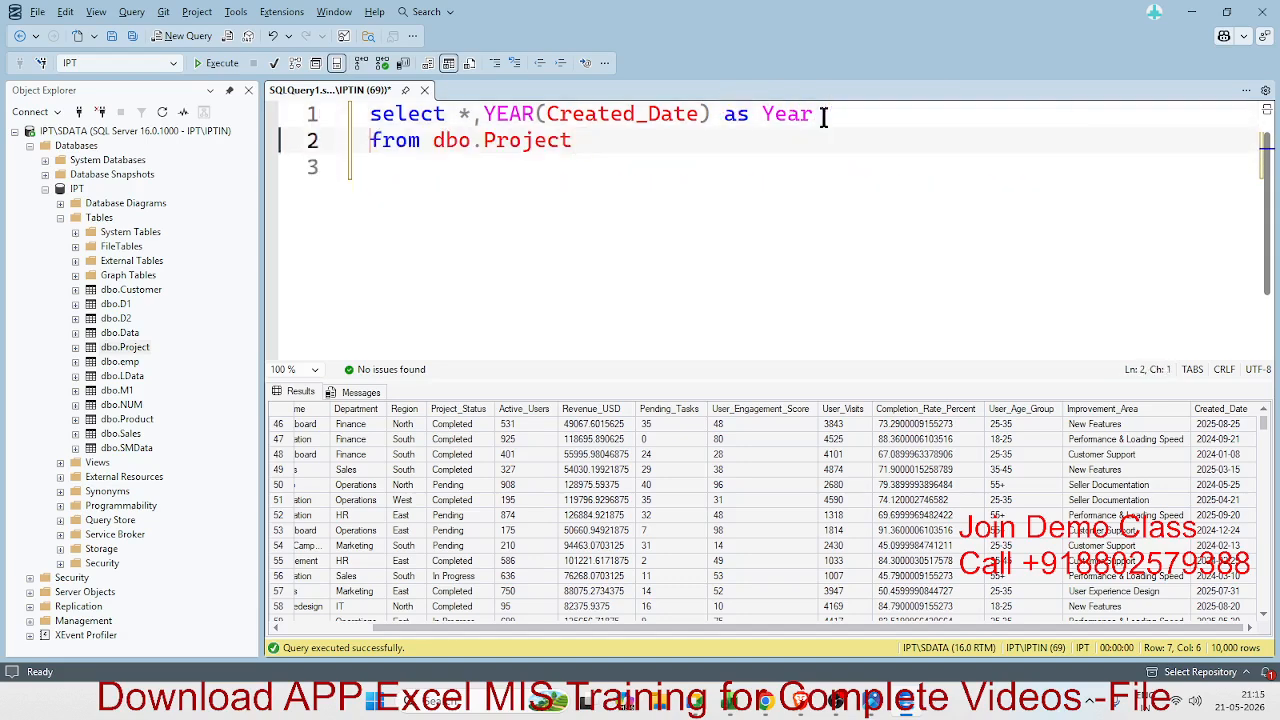
pyautogui.press('End')
pyautogui.press('Return')
pyautogui.click(214, 64)
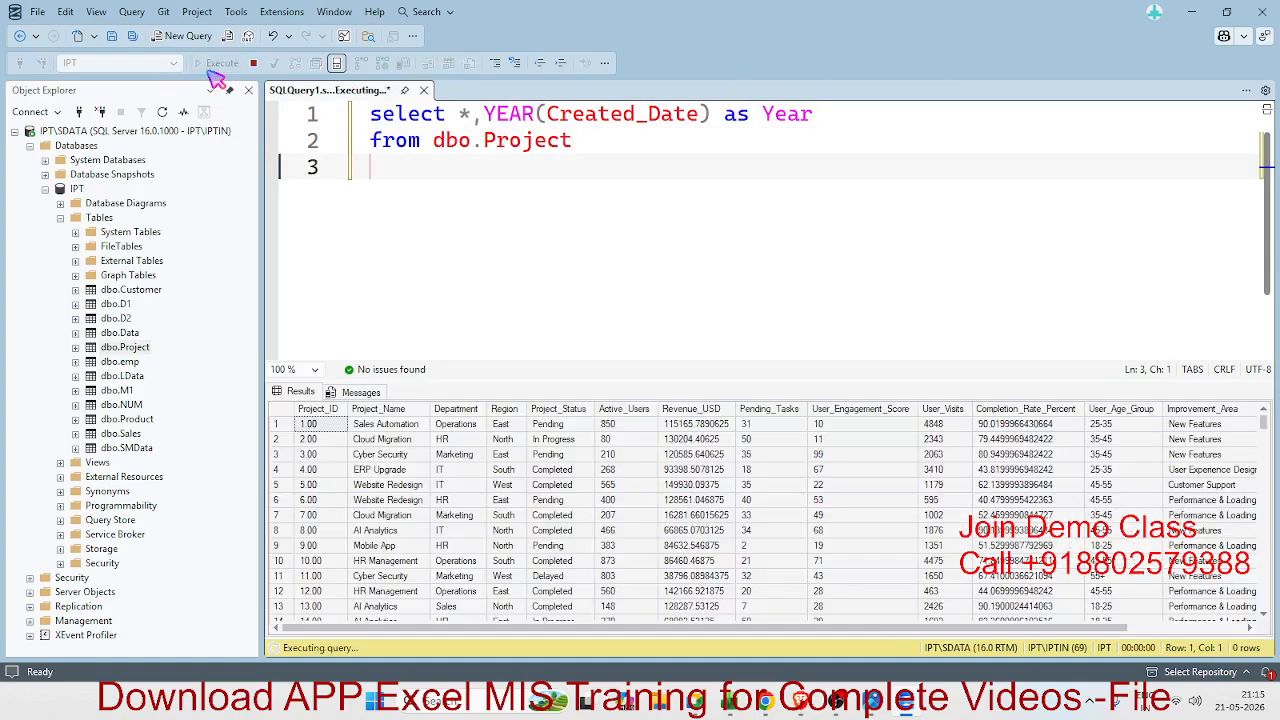
pyautogui.moveTo(642, 640); pyautogui.dragTo(758, 640)
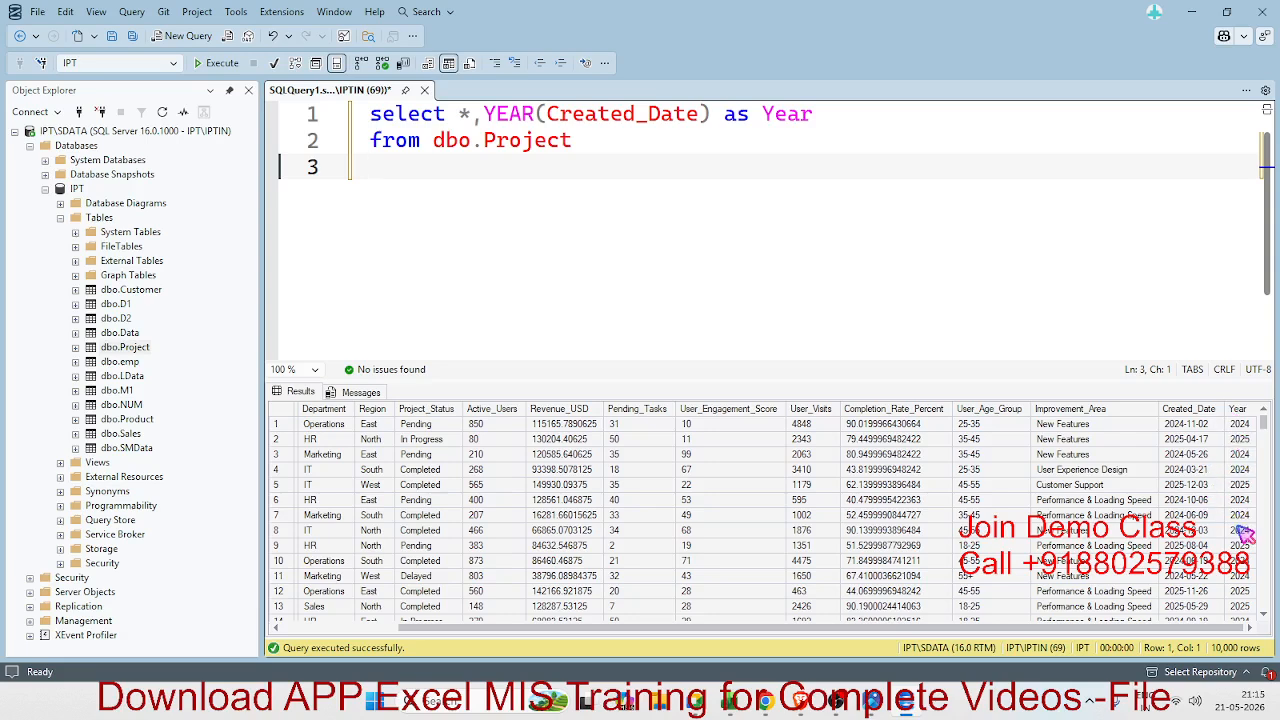
# Switch back to the Excel workbook and open Query1 from its queries and connections in the Power Query Editor
pyautogui.moveTo(593, 152); pyautogui.dragTo(352, 108)
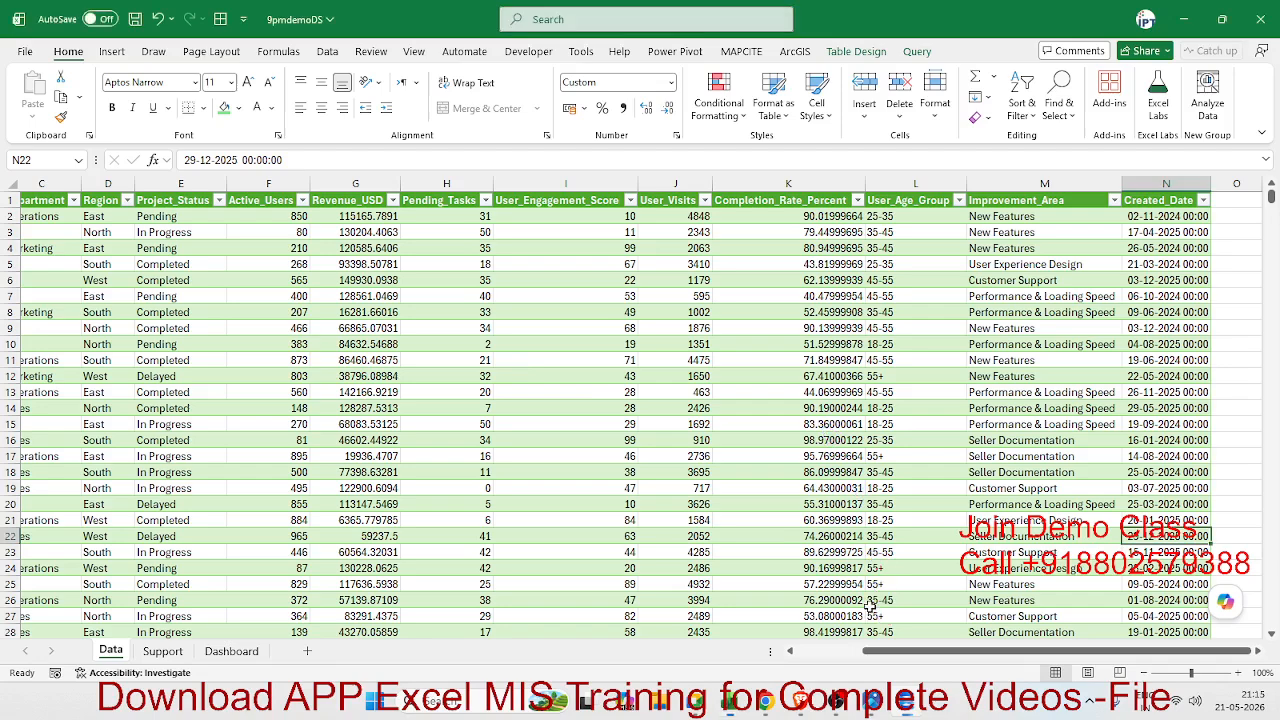
pyautogui.hotkey('alt', 'Tab')
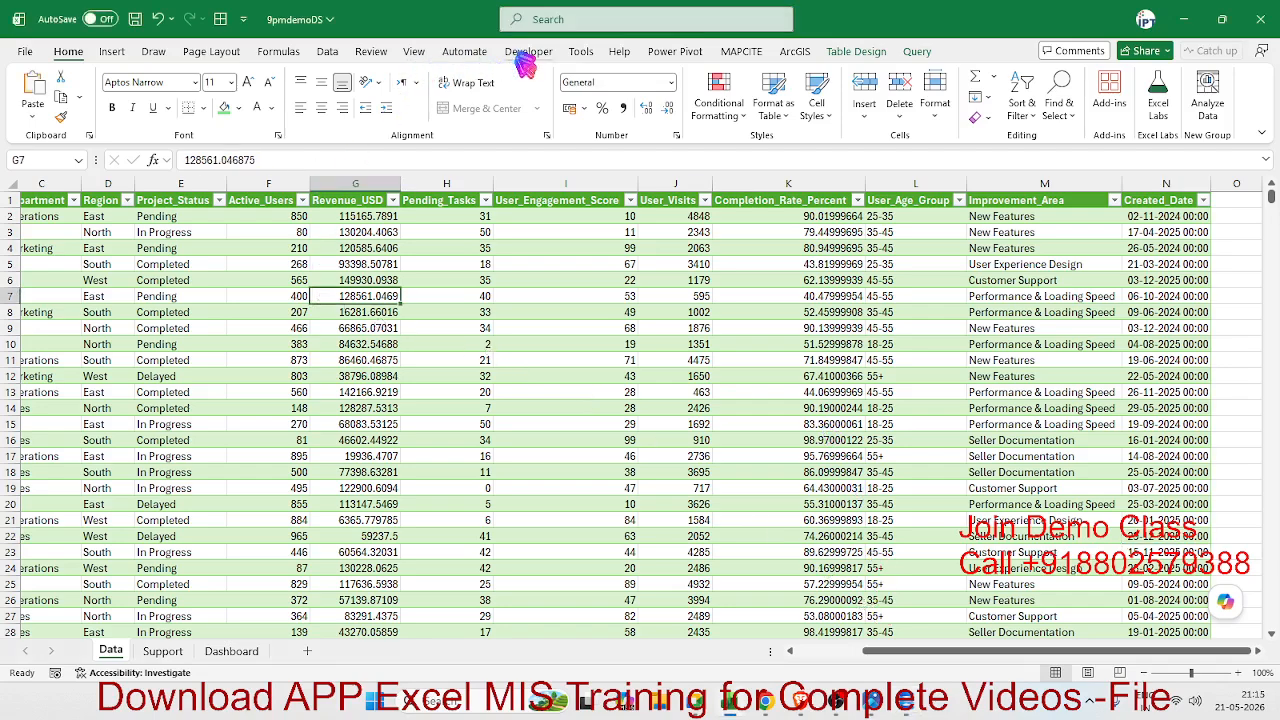
pyautogui.click(526, 52)
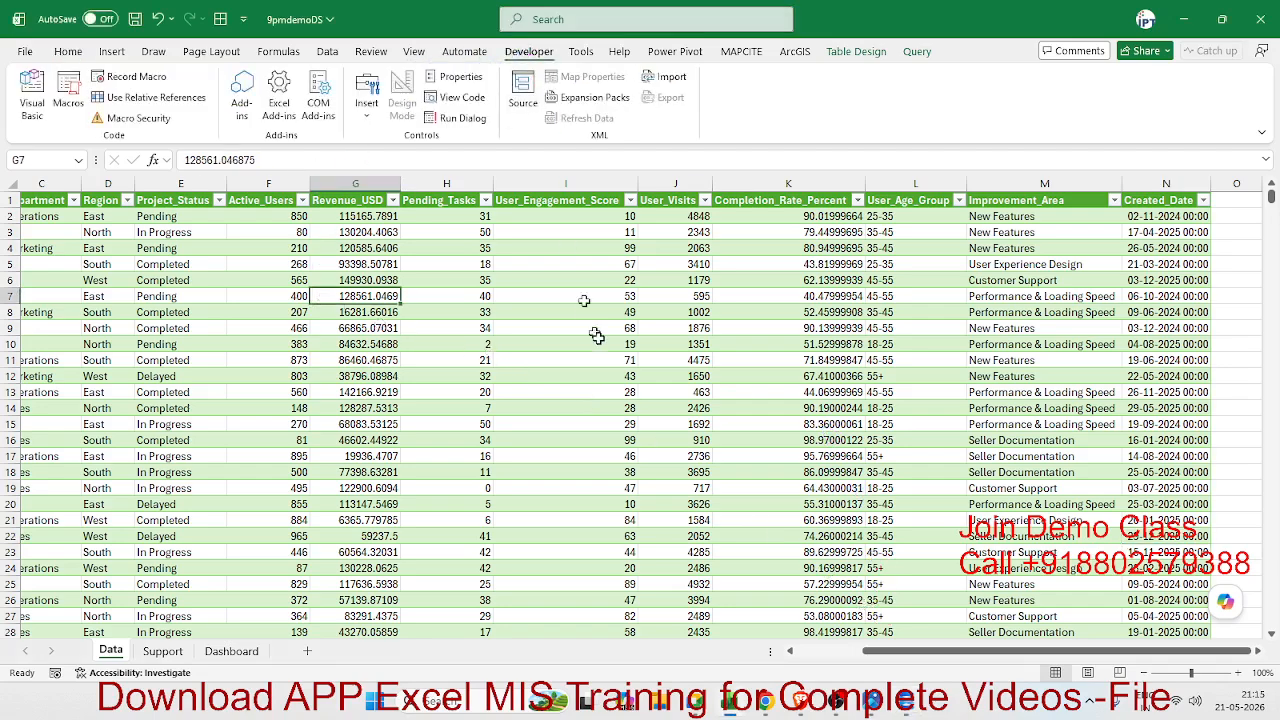
pyautogui.click(328, 52)
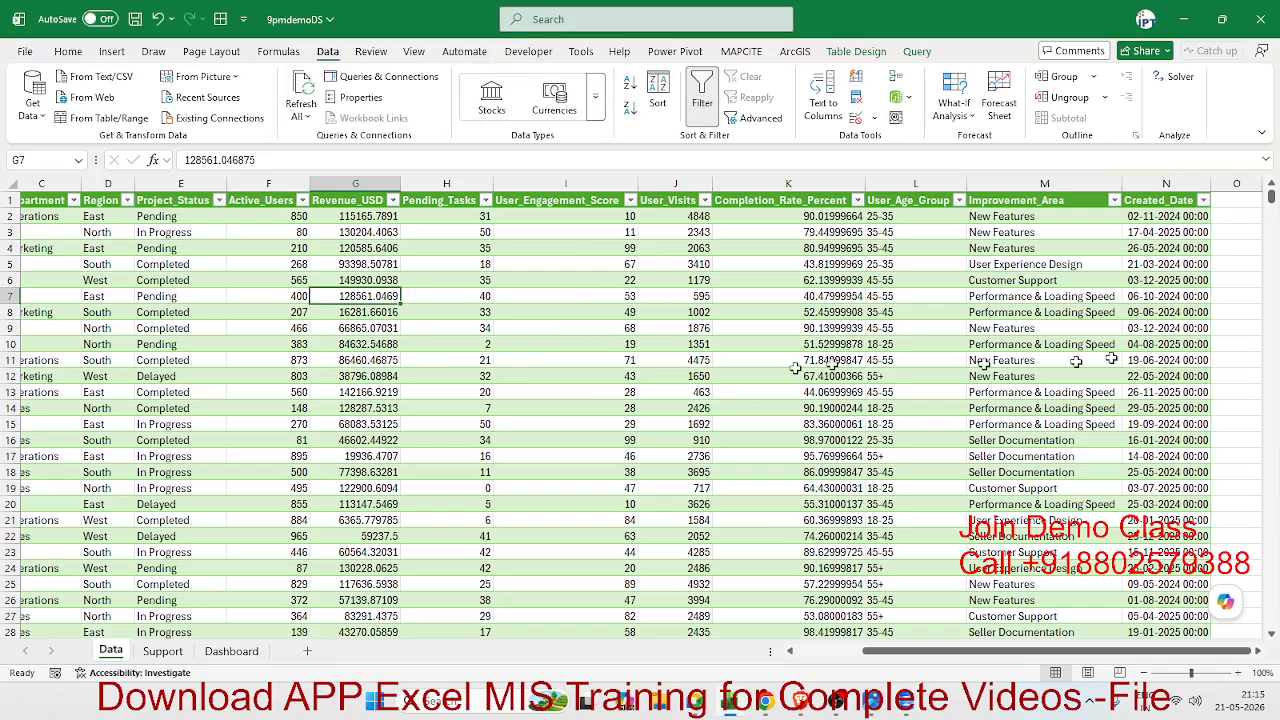
pyautogui.click(725, 296)
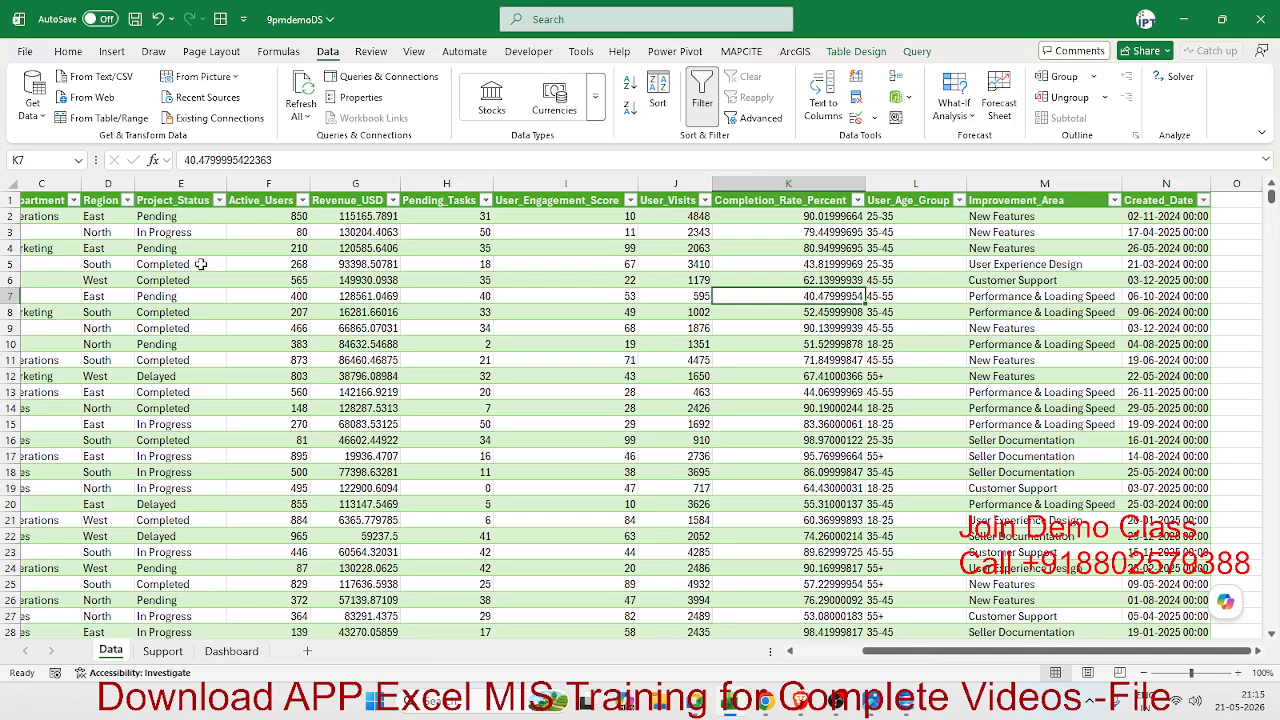
pyautogui.click(33, 116)
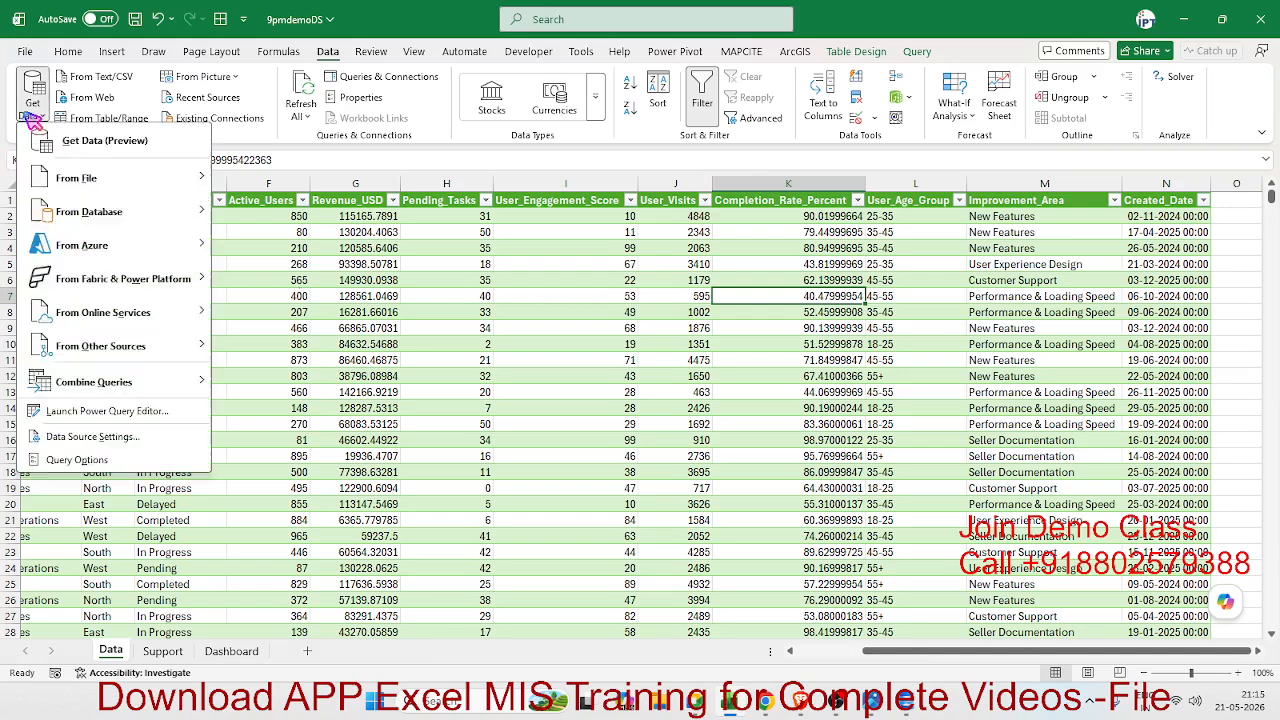
pyautogui.click(392, 248)
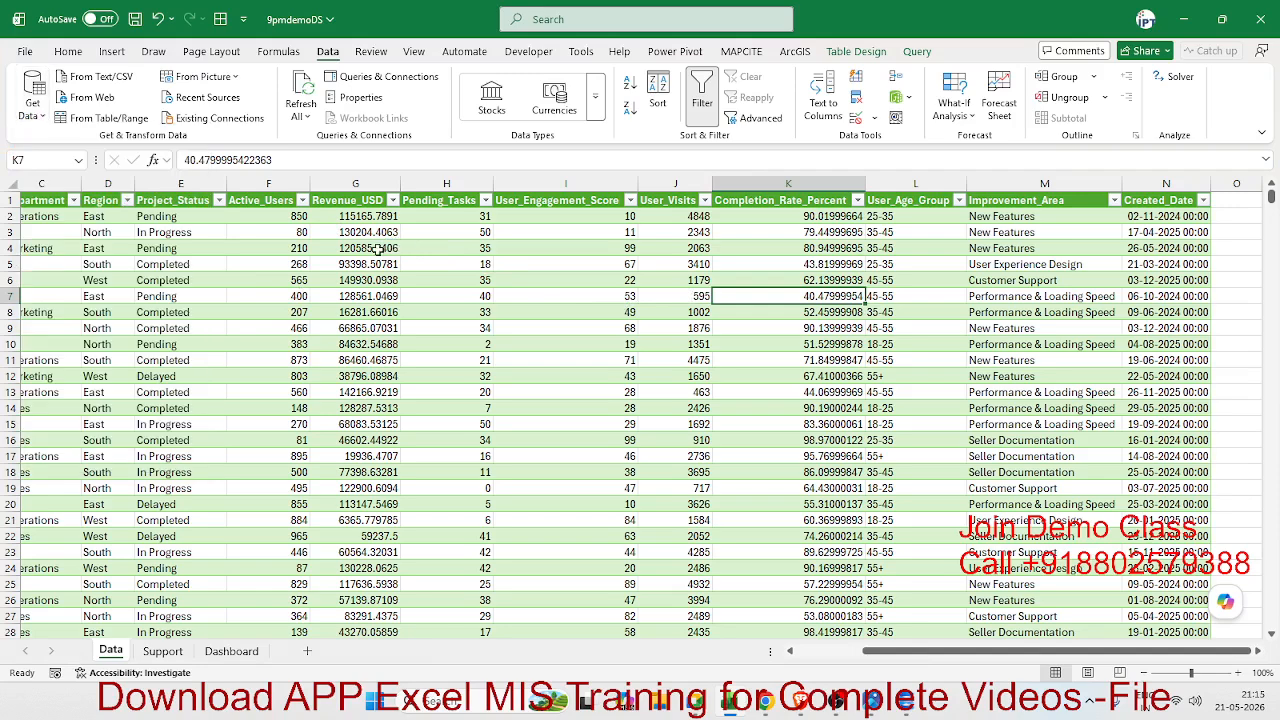
pyautogui.click(383, 88)
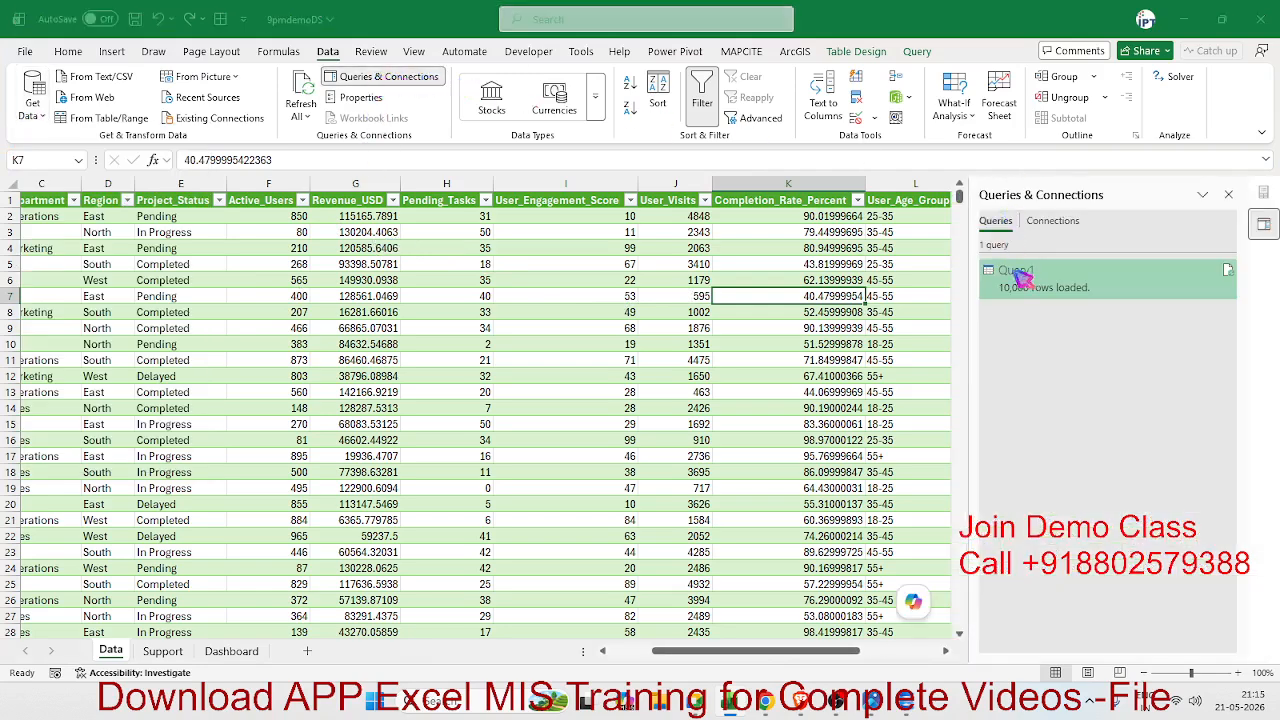
pyautogui.moveTo(1018, 280)
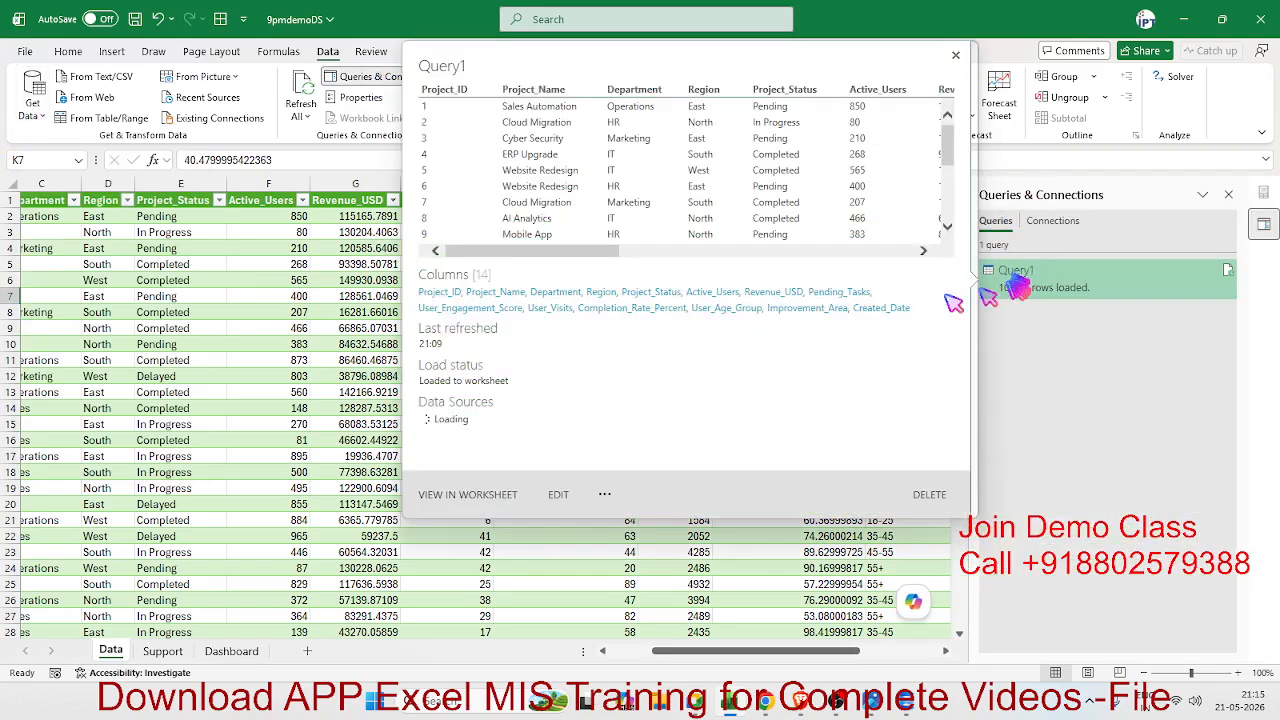
pyautogui.click(558, 495)
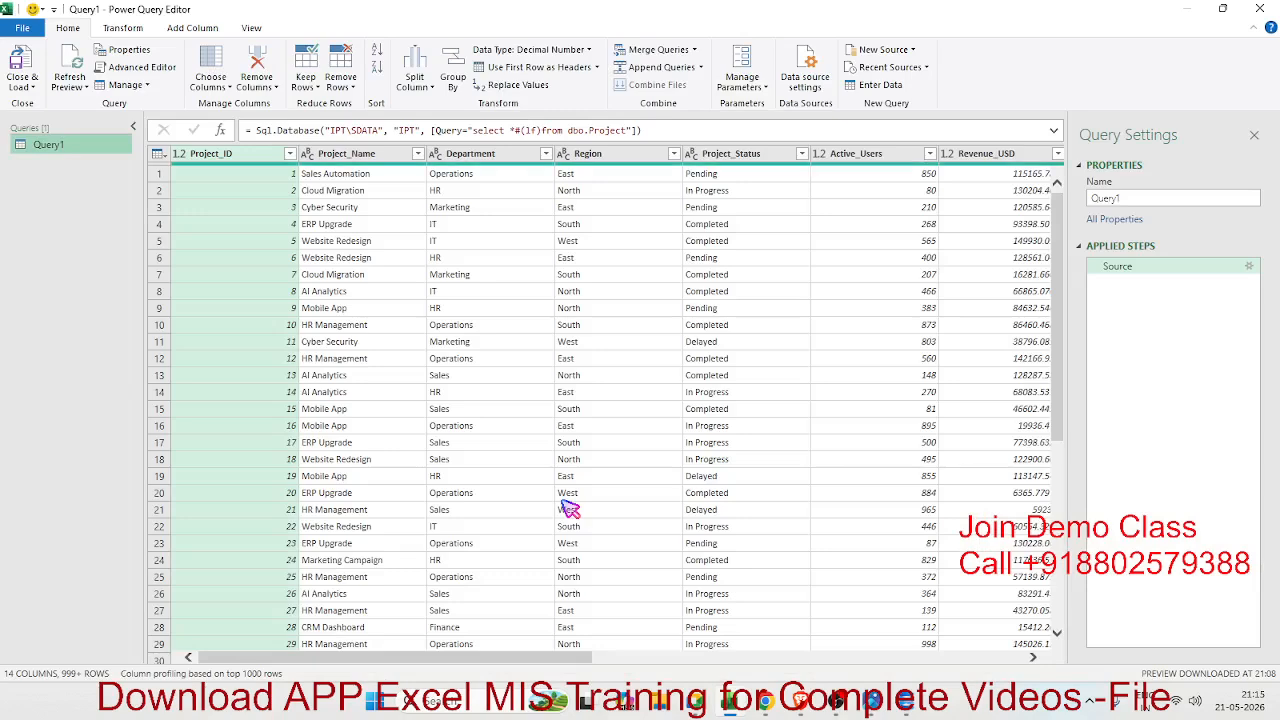
# Expand the Source step's formula and add a comma after select * in its SQL query text
pyautogui.click(1142, 268)
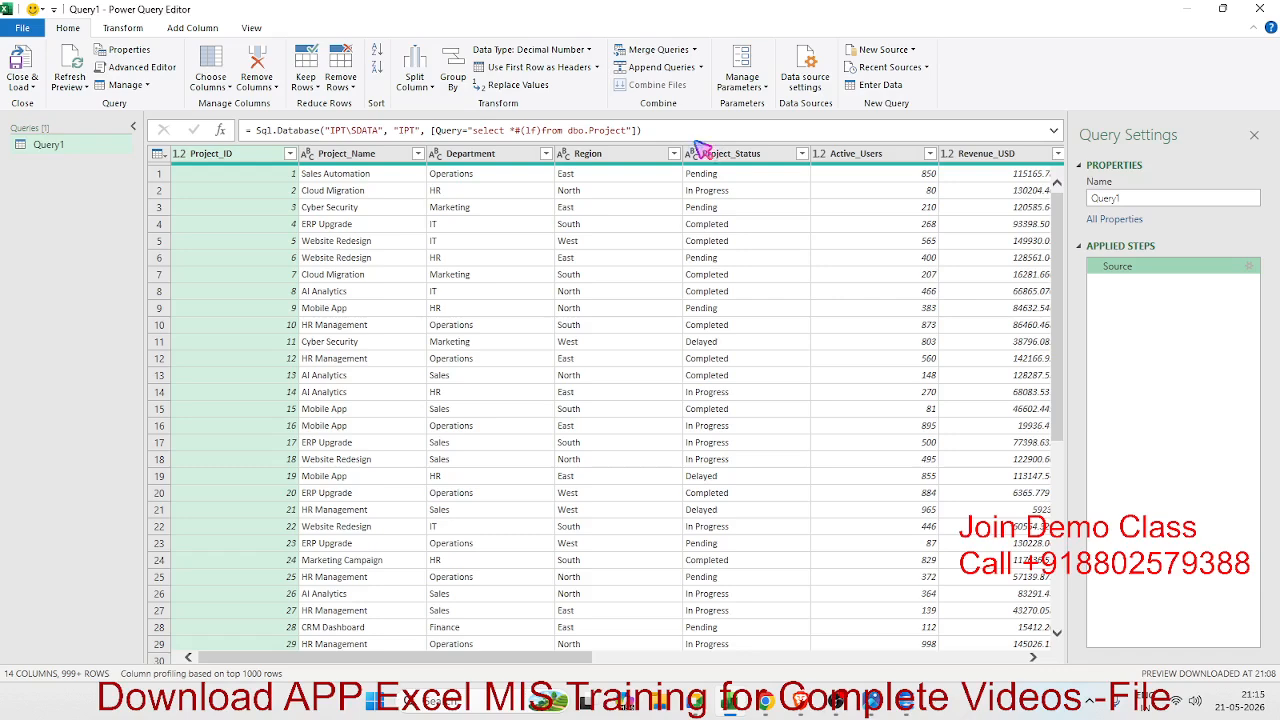
pyautogui.click(1054, 132)
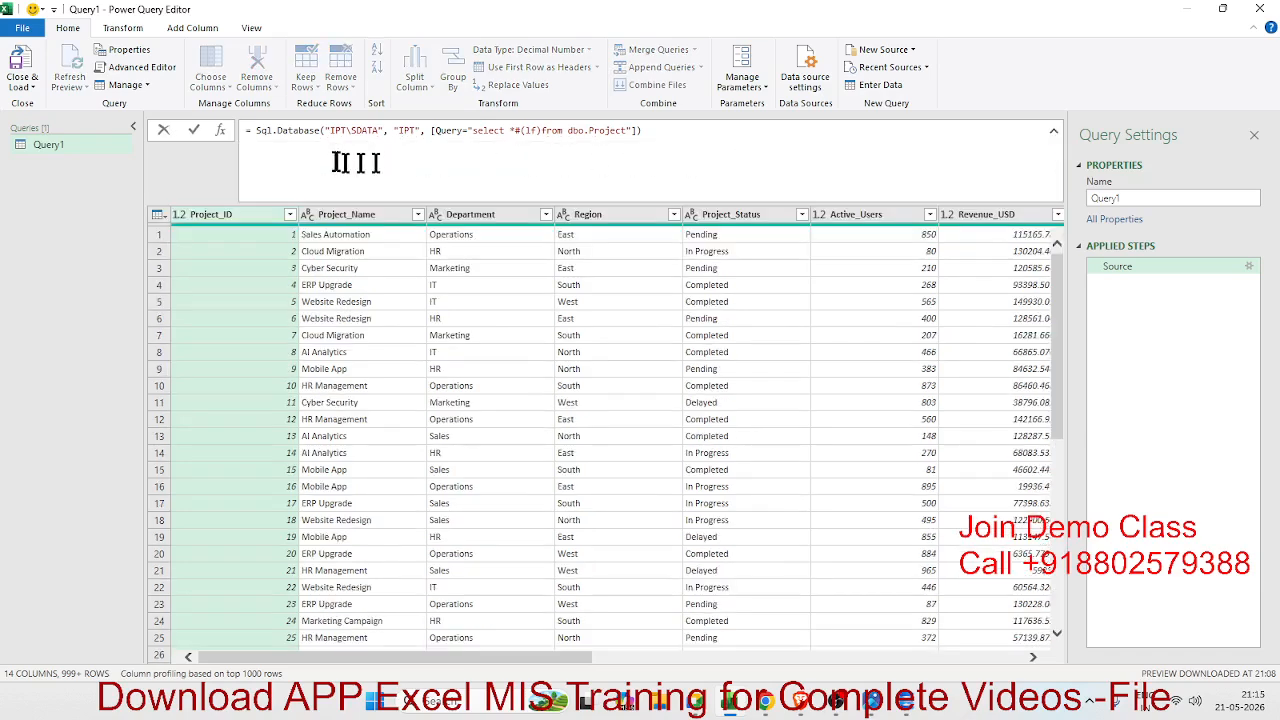
pyautogui.doubleClick(270, 133)
pyautogui.doubleClick(370, 132)
pyautogui.click(492, 131)
pyautogui.write(',')
# Copy YEAR(Created_Date) as Year from the SQL Server query and paste it after the comma in the Source formula
pyautogui.hotkey('alt', 'Tab')
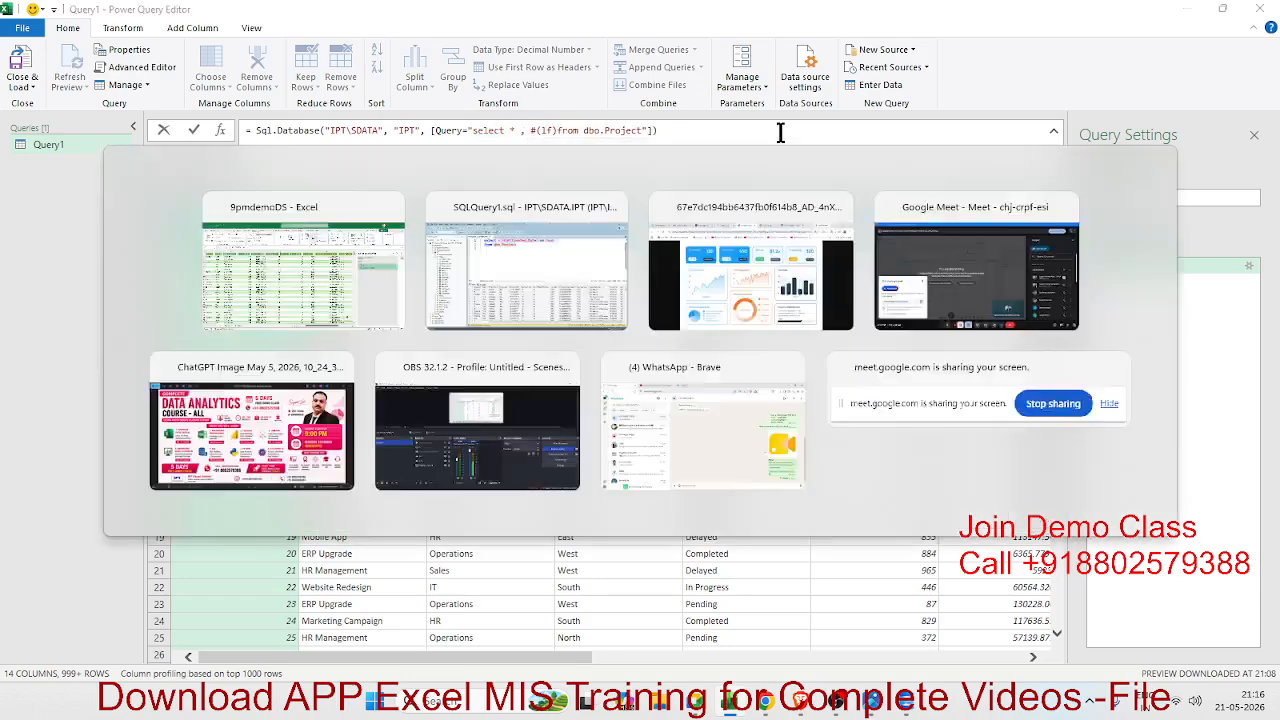
pyautogui.click(756, 135)
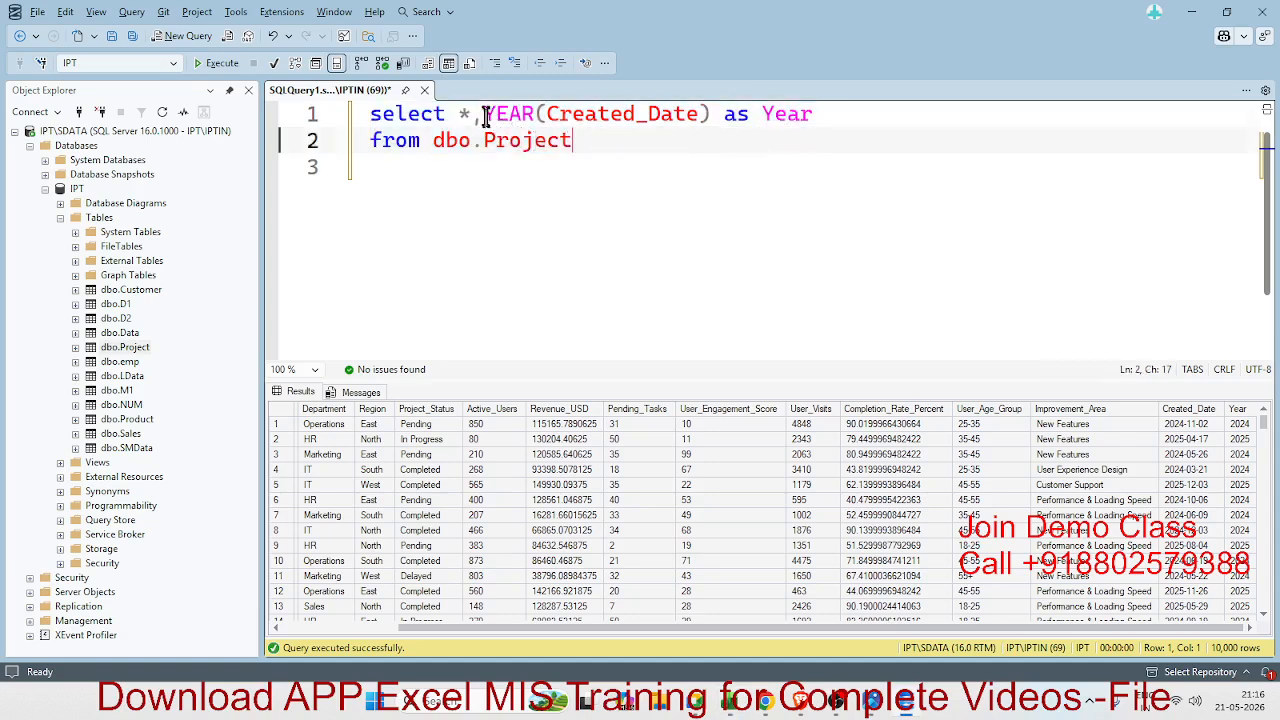
pyautogui.moveTo(484, 114); pyautogui.dragTo(843, 114)
pyautogui.hotkey('ctrl', 'c')
pyautogui.hotkey('alt', 'Tab')
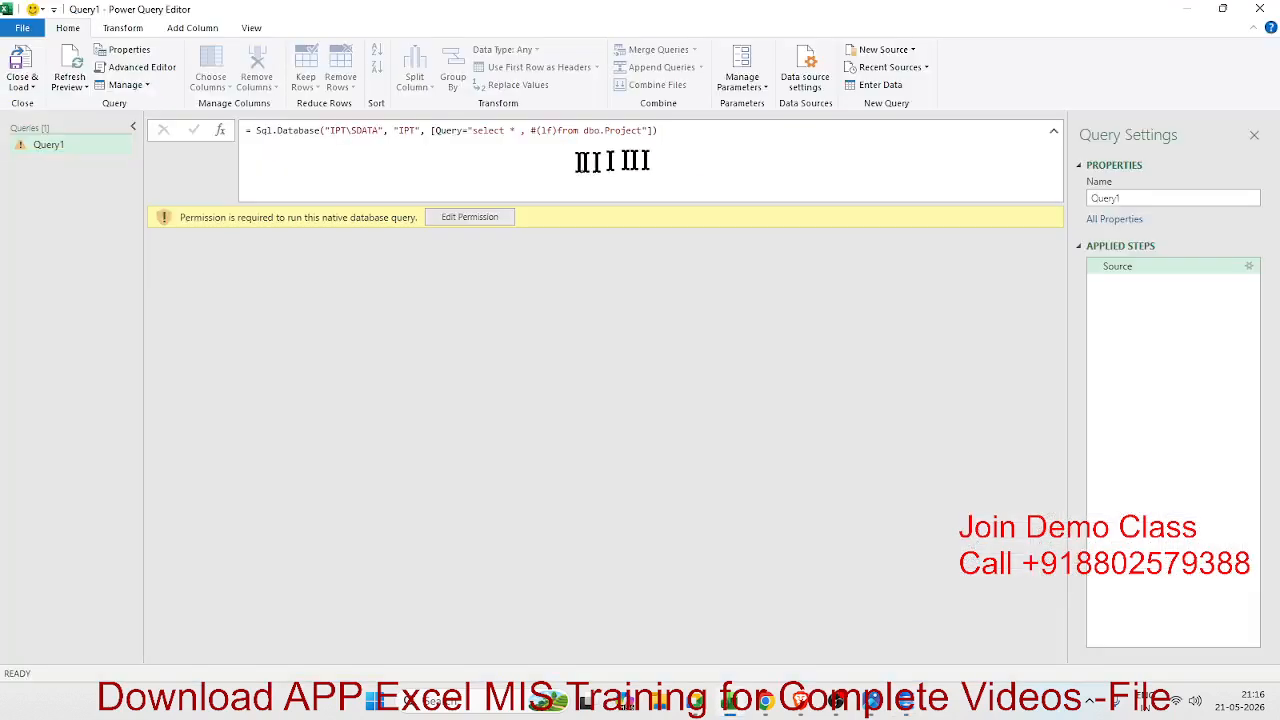
pyautogui.click(527, 131)
pyautogui.hotkey('ctrl', 'v')
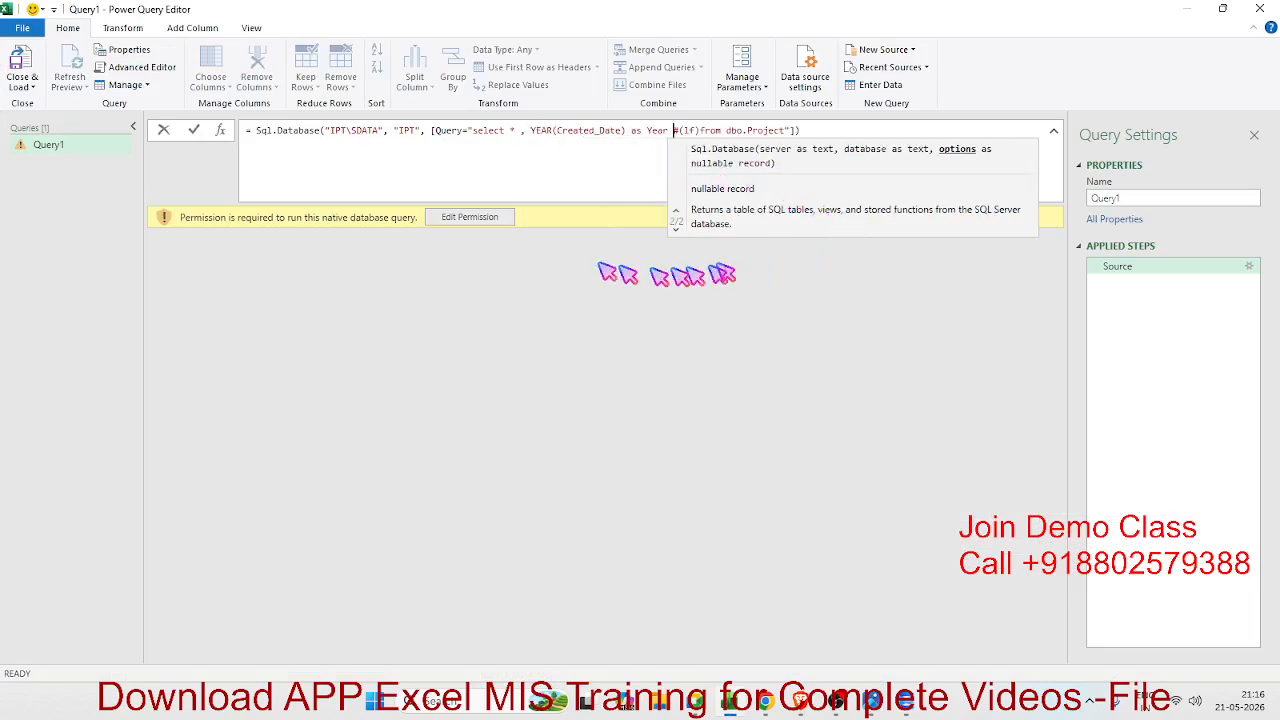
# Grant permission to run the modified native database query and check the Year column in the preview
pyautogui.click(494, 217)
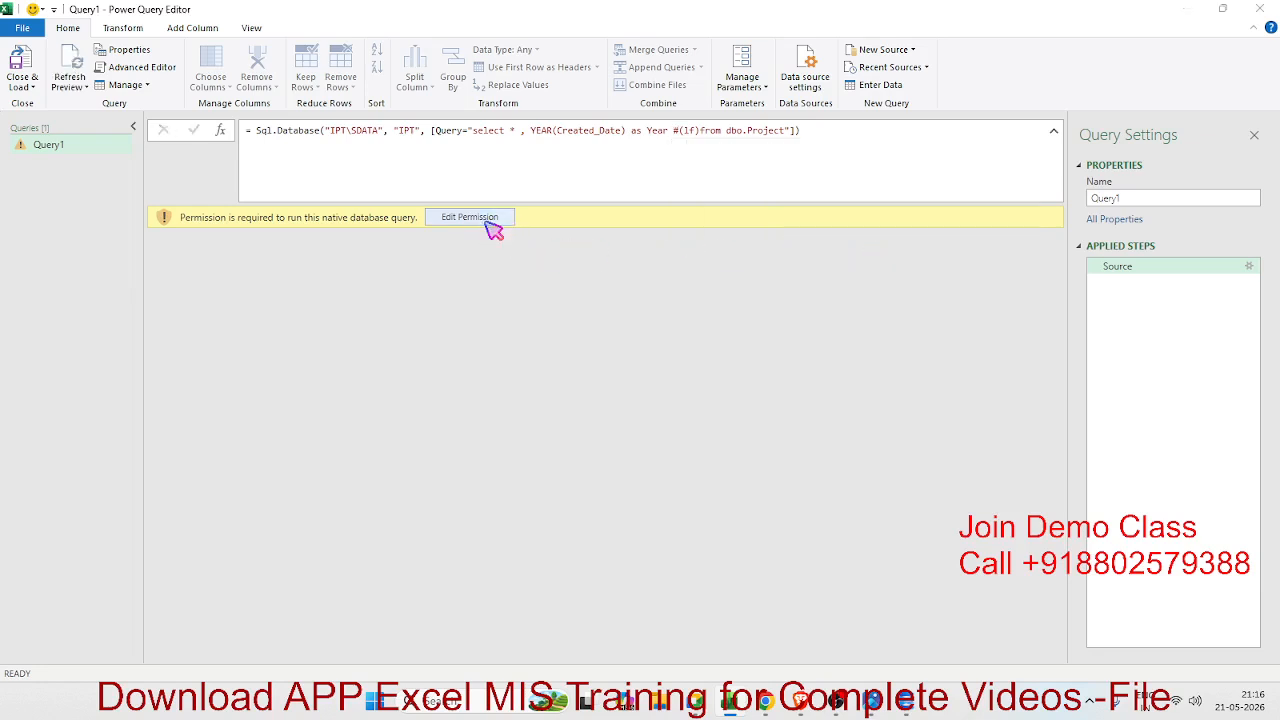
pyautogui.click(751, 511)
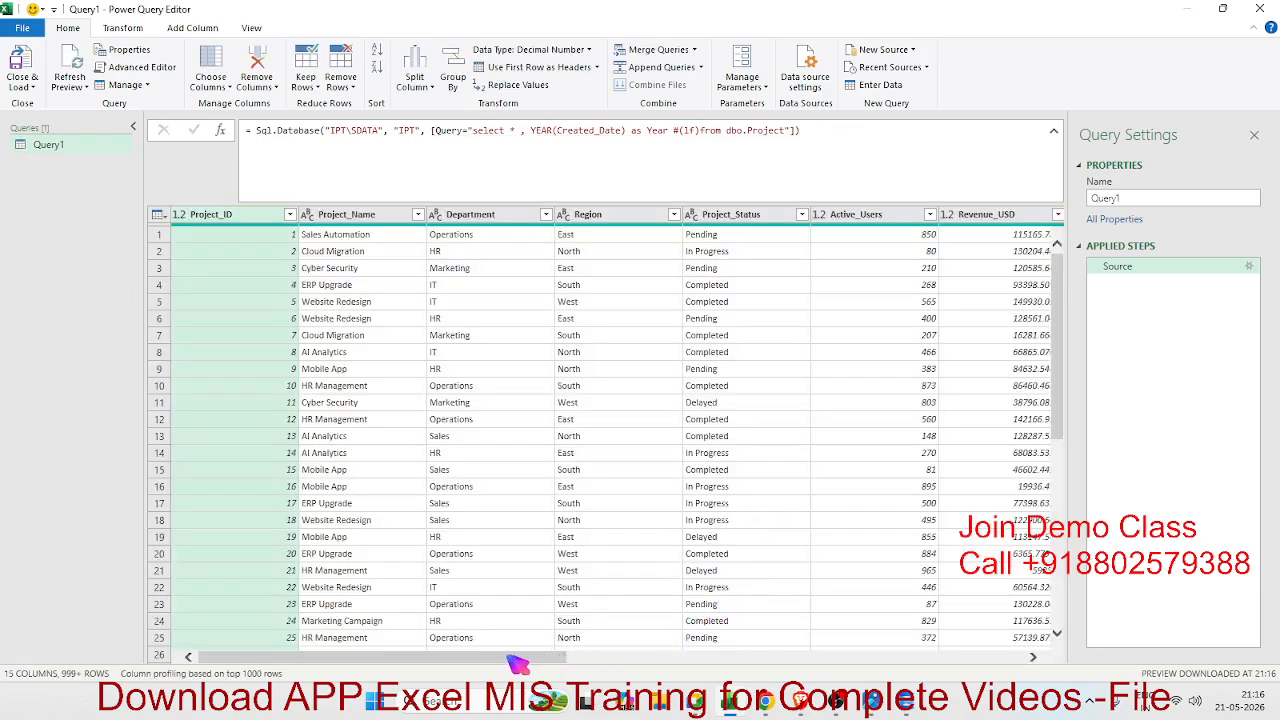
pyautogui.moveTo(520, 657); pyautogui.dragTo(962, 670)
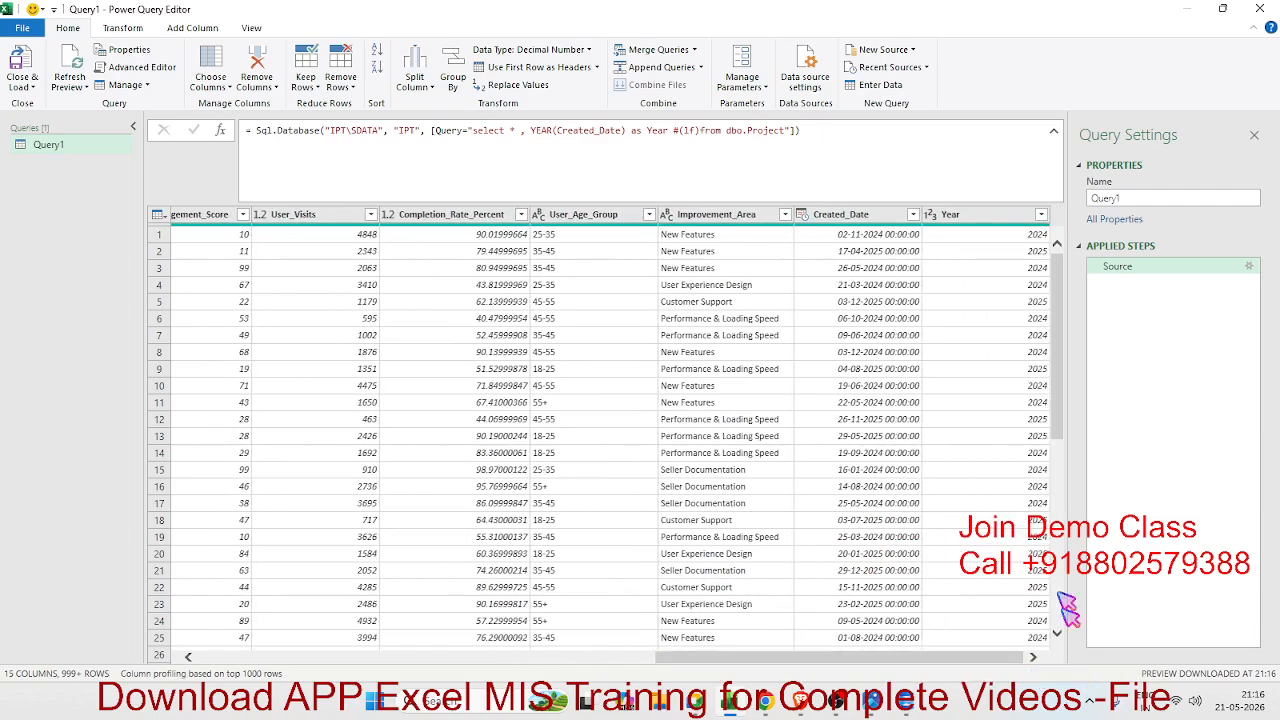
# Close the Power Query Editor, load the updated query into the Data sheet and view its Year column
pyautogui.click(22, 84)
pyautogui.click(55, 104)
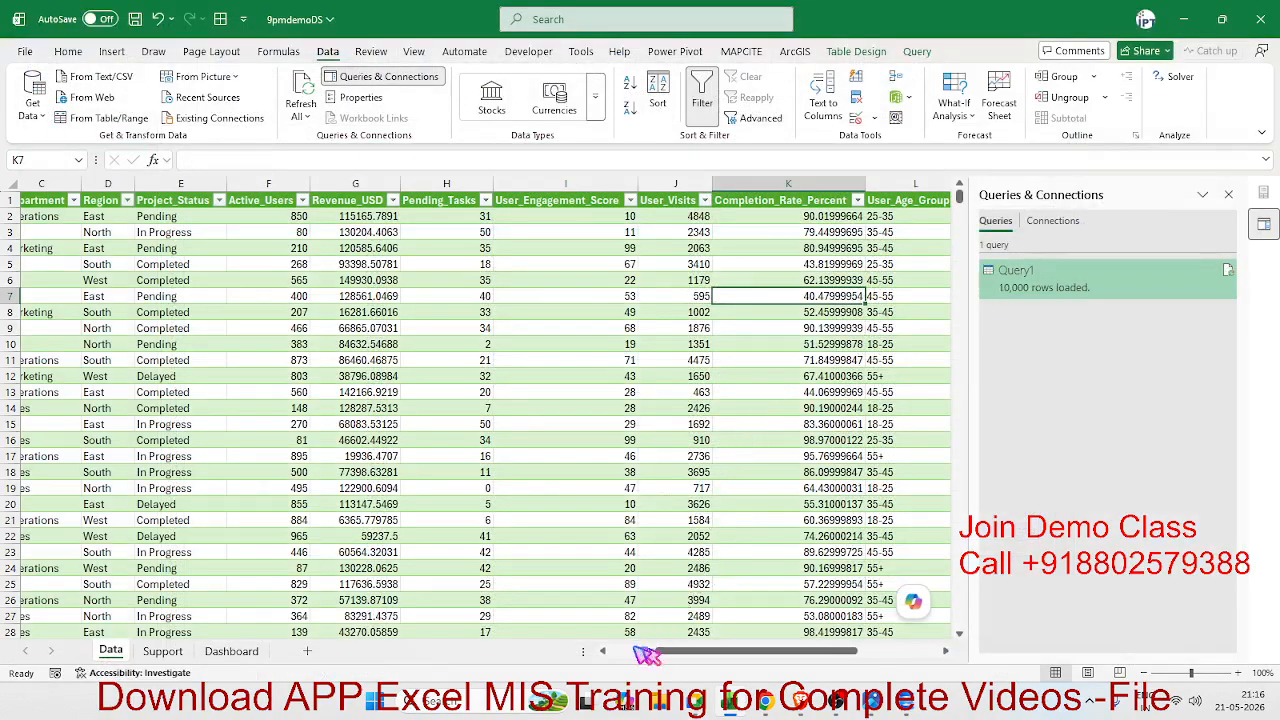
pyautogui.moveTo(728, 660); pyautogui.dragTo(810, 662)
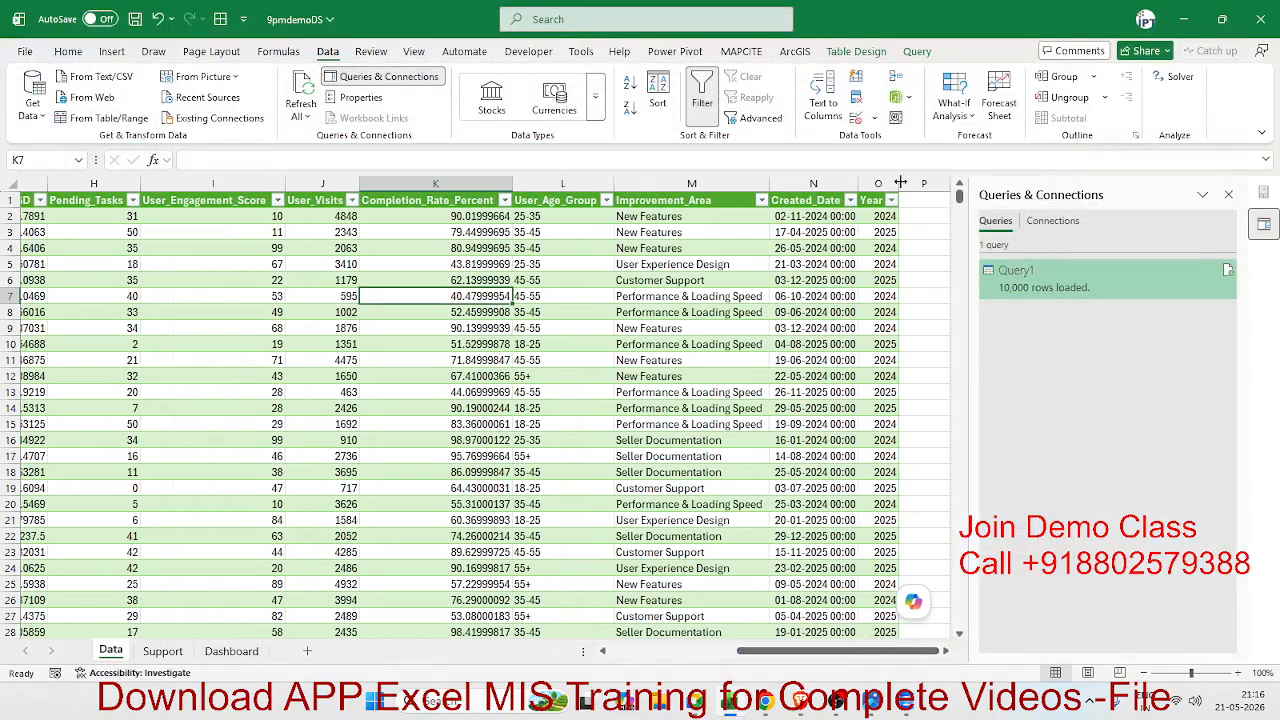
# Close the workbook queries list on the Support sheet and check the PivotTable's available fields for Year
pyautogui.click(163, 651)
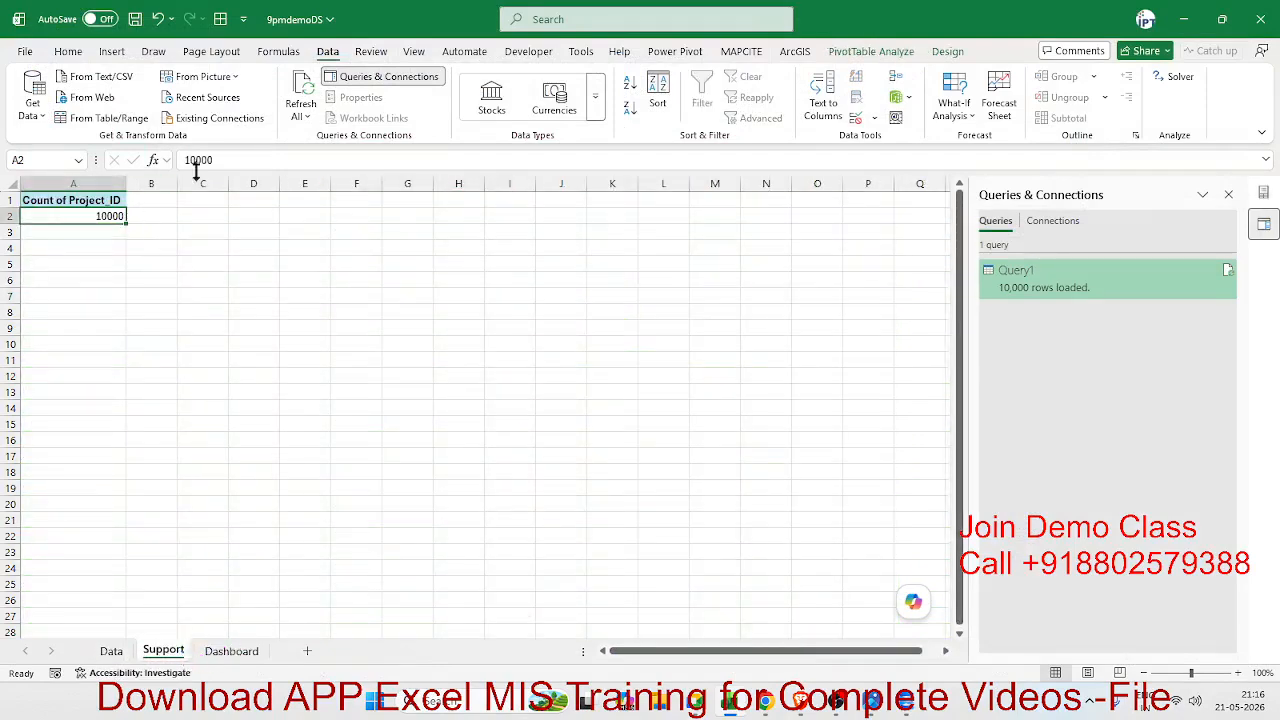
pyautogui.click(1228, 194)
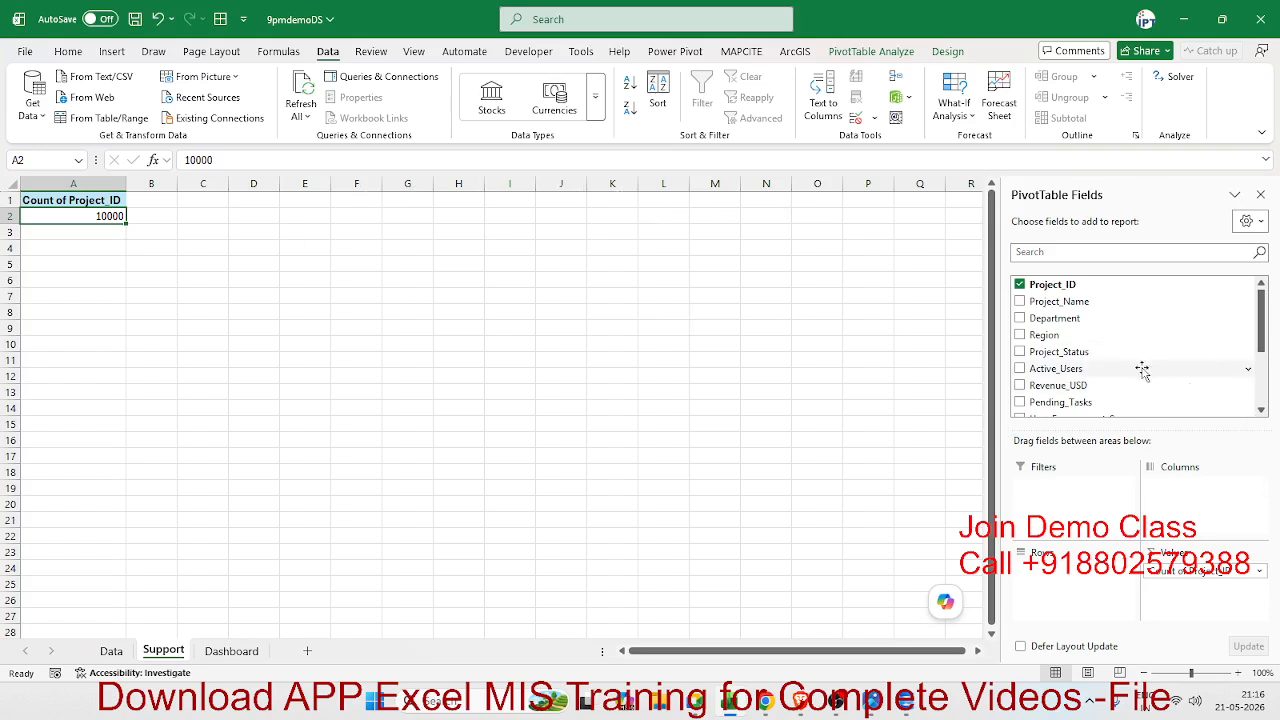
pyautogui.scroll(-3, 1150, 366)
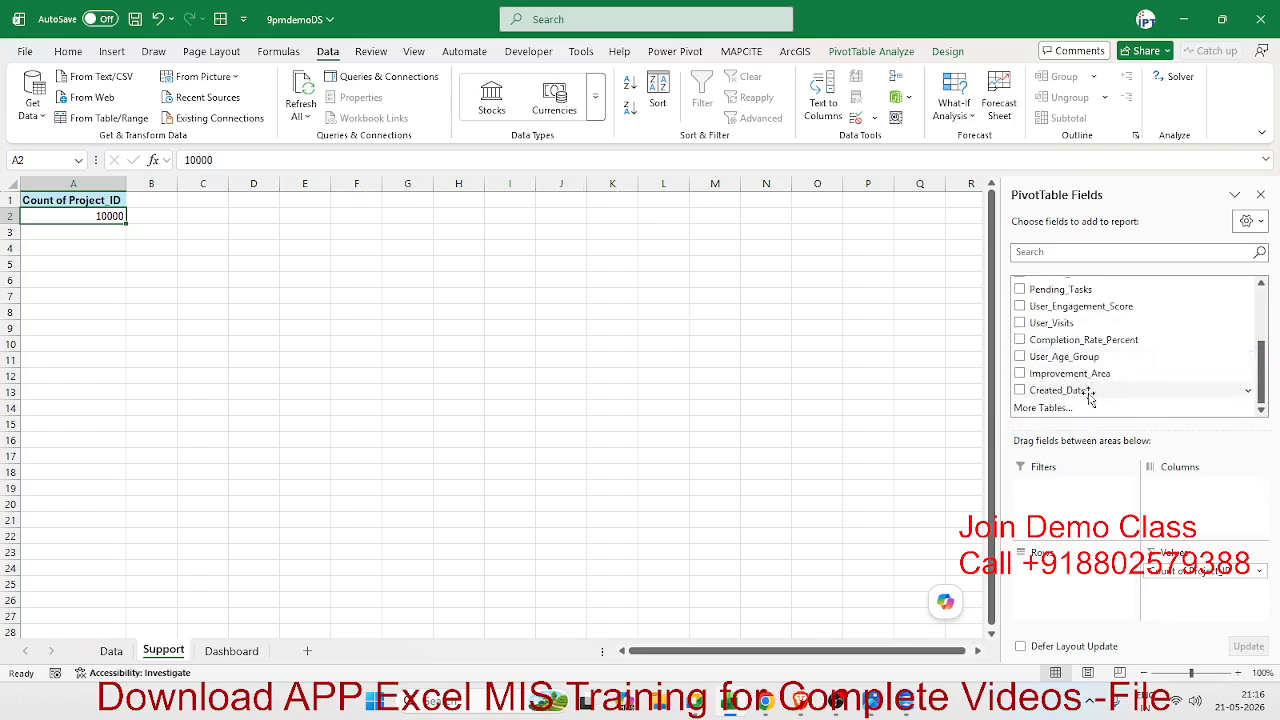
pyautogui.moveTo(1090, 397); pyautogui.dragTo(1086, 581)
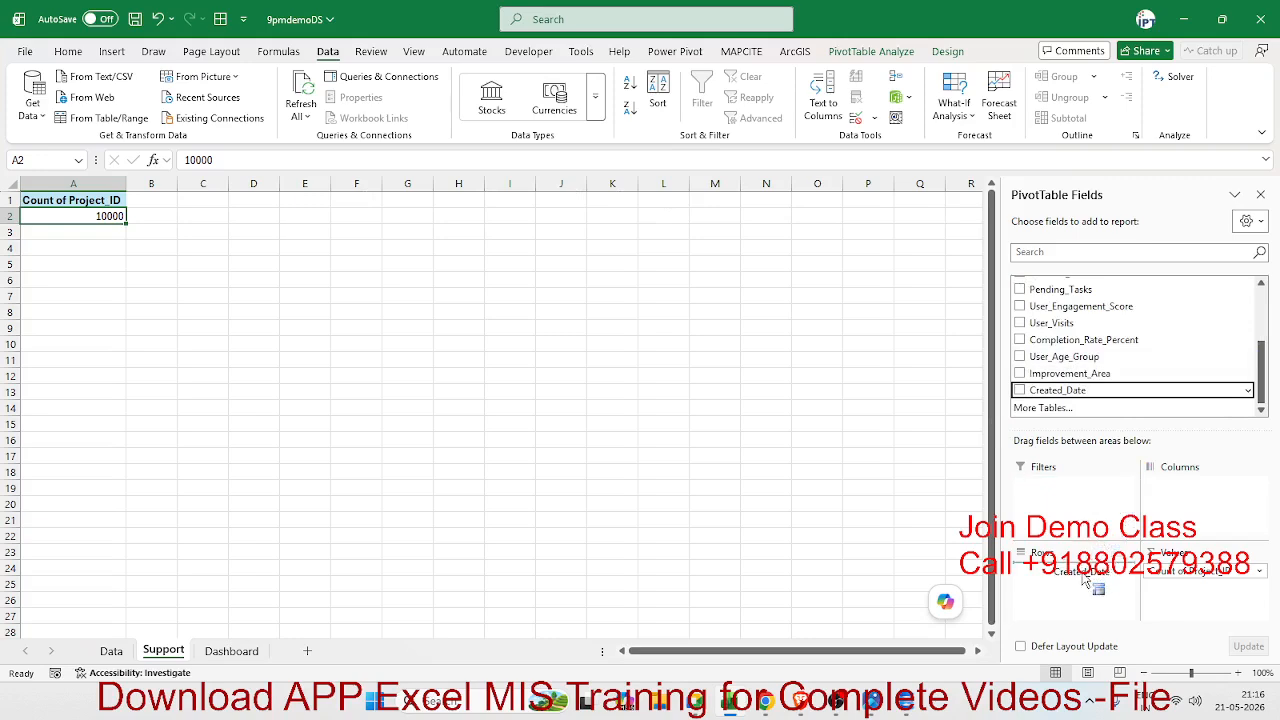
pyautogui.scroll(3, 1138, 408)
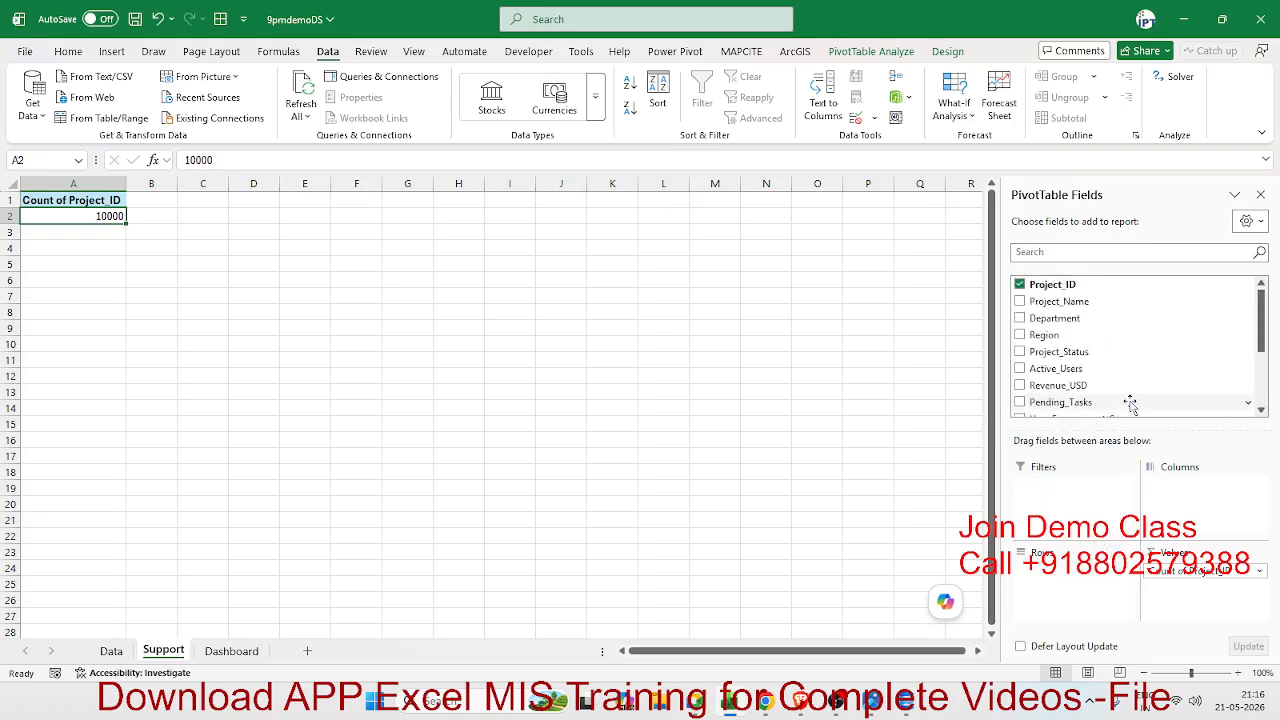
pyautogui.scroll(-3, 1126, 398)
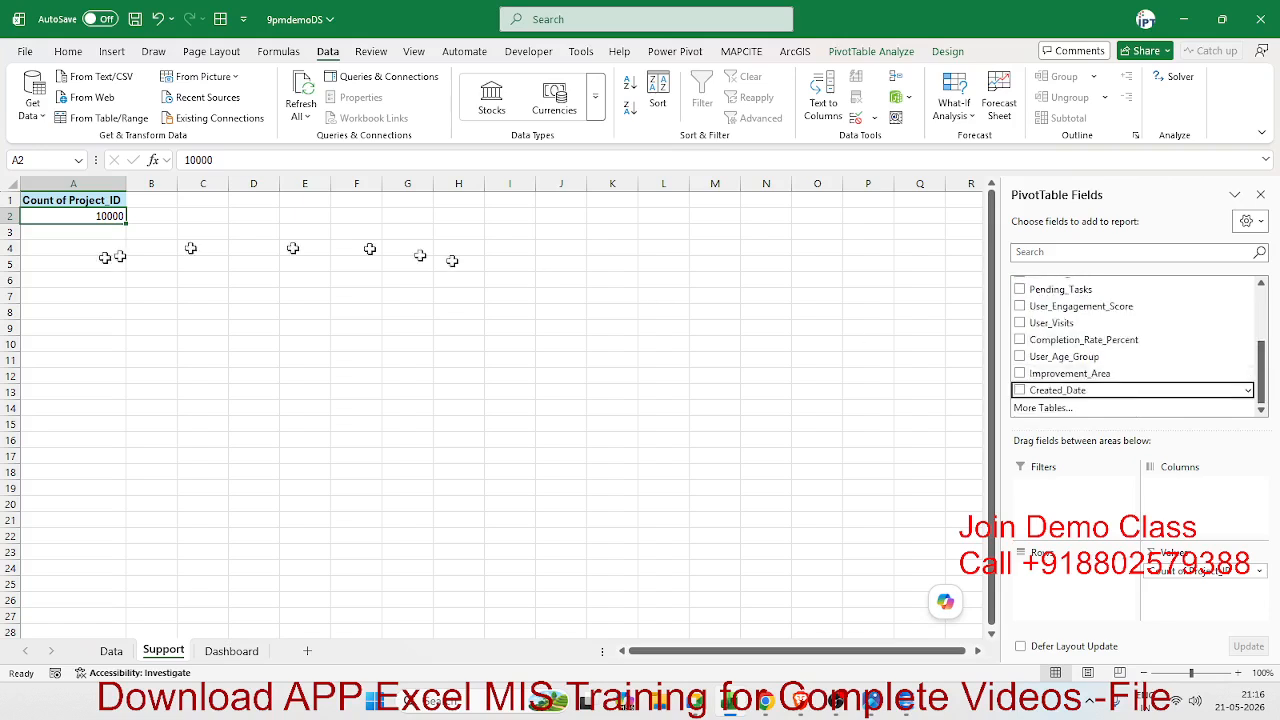
# Refresh the Support sheet's PivotTable, add Year to its rows and check the project counts for 2024 and 2025
pyautogui.rightClick(100, 215)
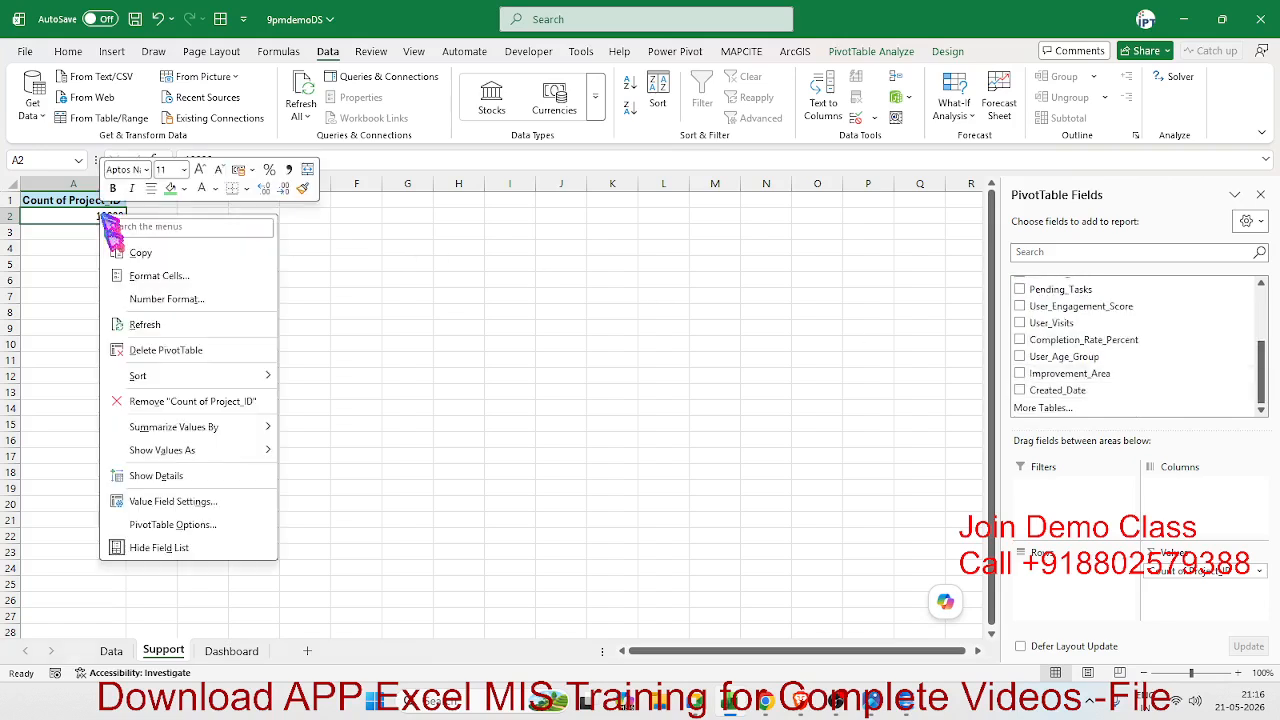
pyautogui.click(120, 322)
pyautogui.moveTo(1063, 407); pyautogui.dragTo(1080, 580)
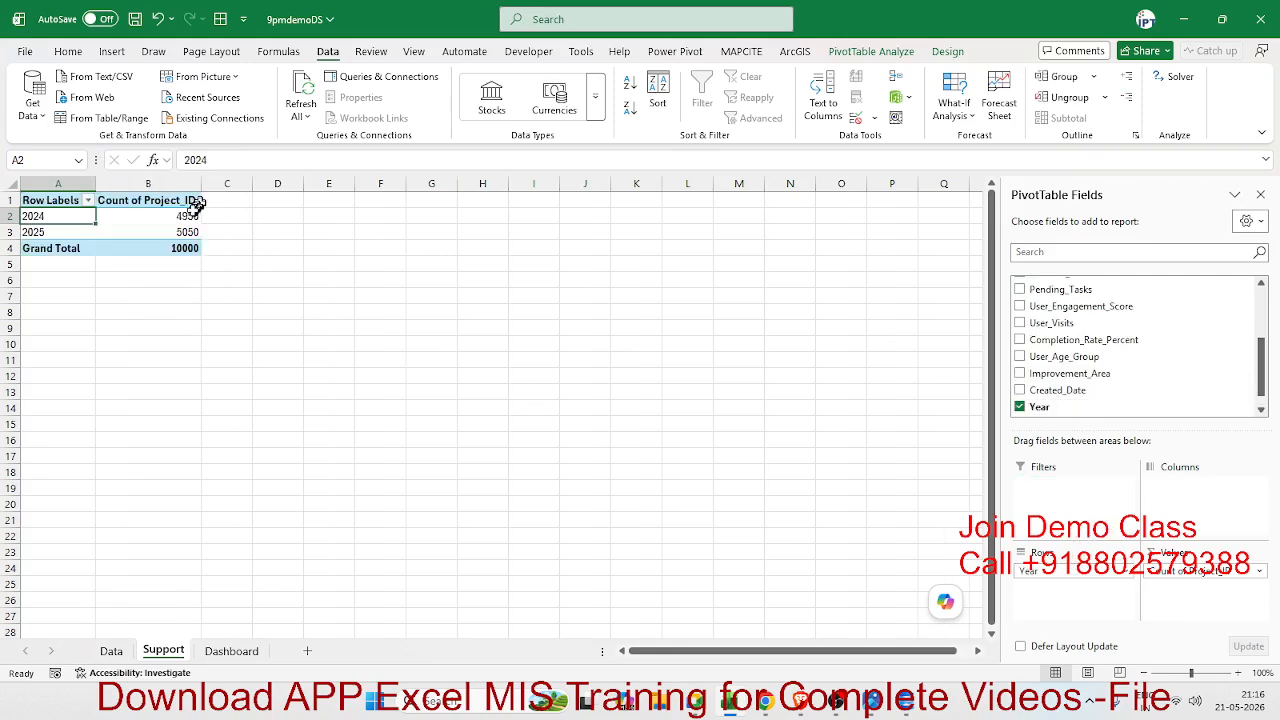
pyautogui.click(178, 222)
pyautogui.click(171, 234)
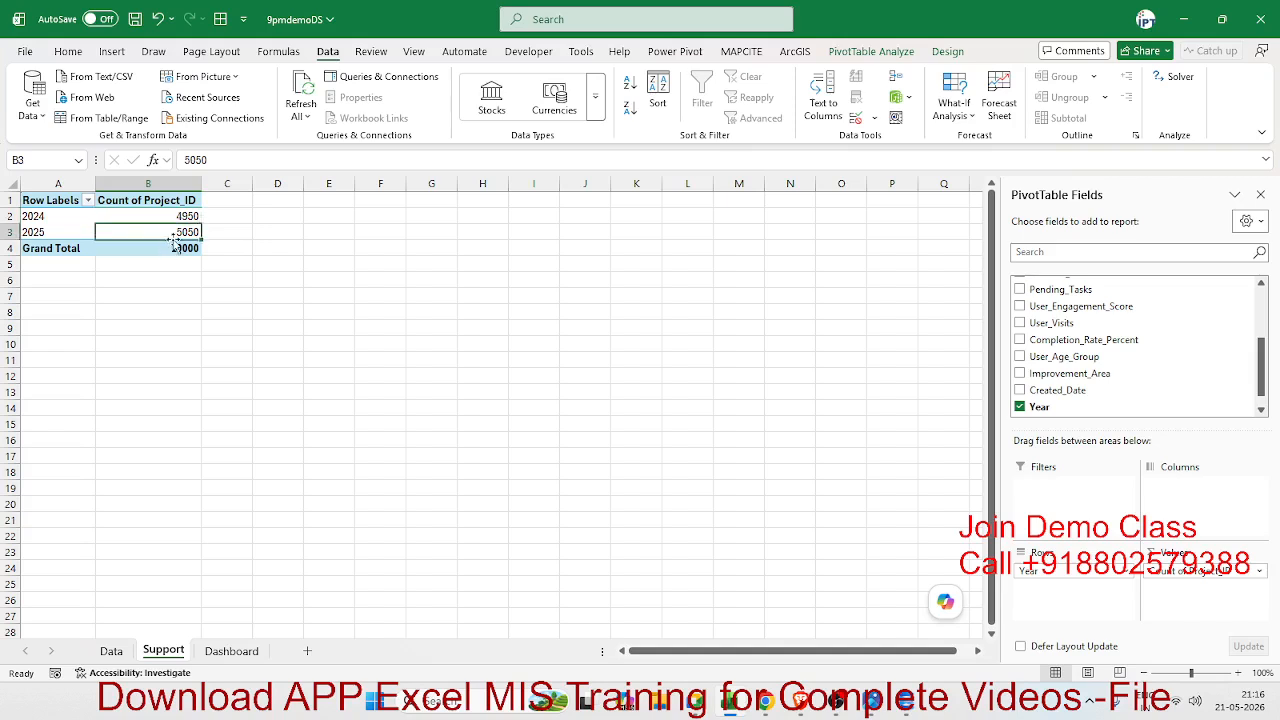
pyautogui.click(174, 219)
pyautogui.click(174, 231)
# Insert a slicer for the Year field from the Project_ID count PivotTable
pyautogui.click(947, 51)
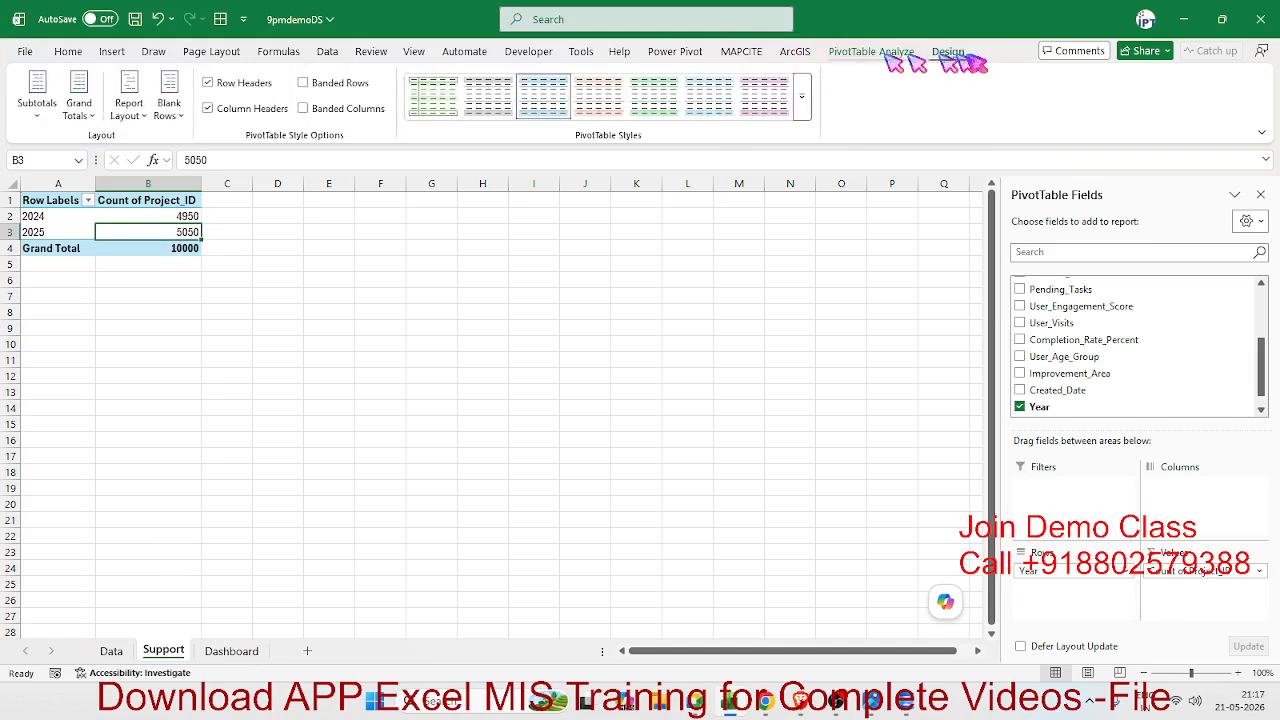
pyautogui.click(871, 51)
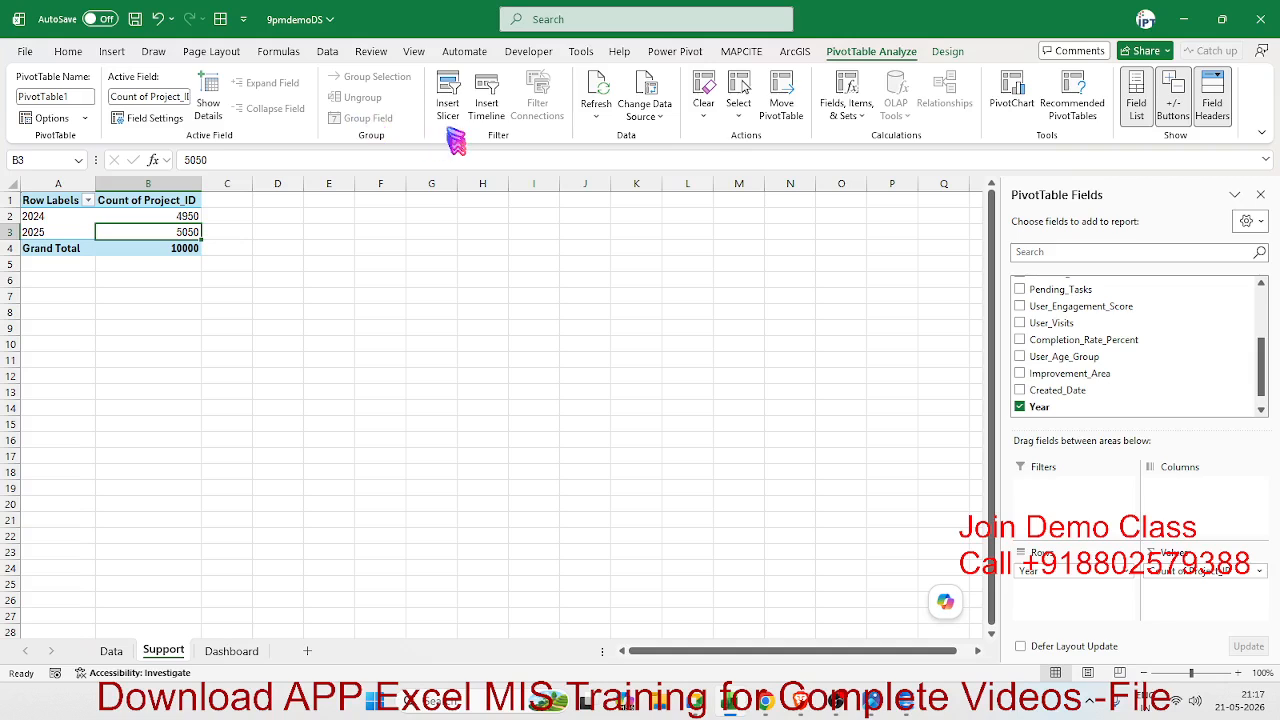
pyautogui.click(450, 124)
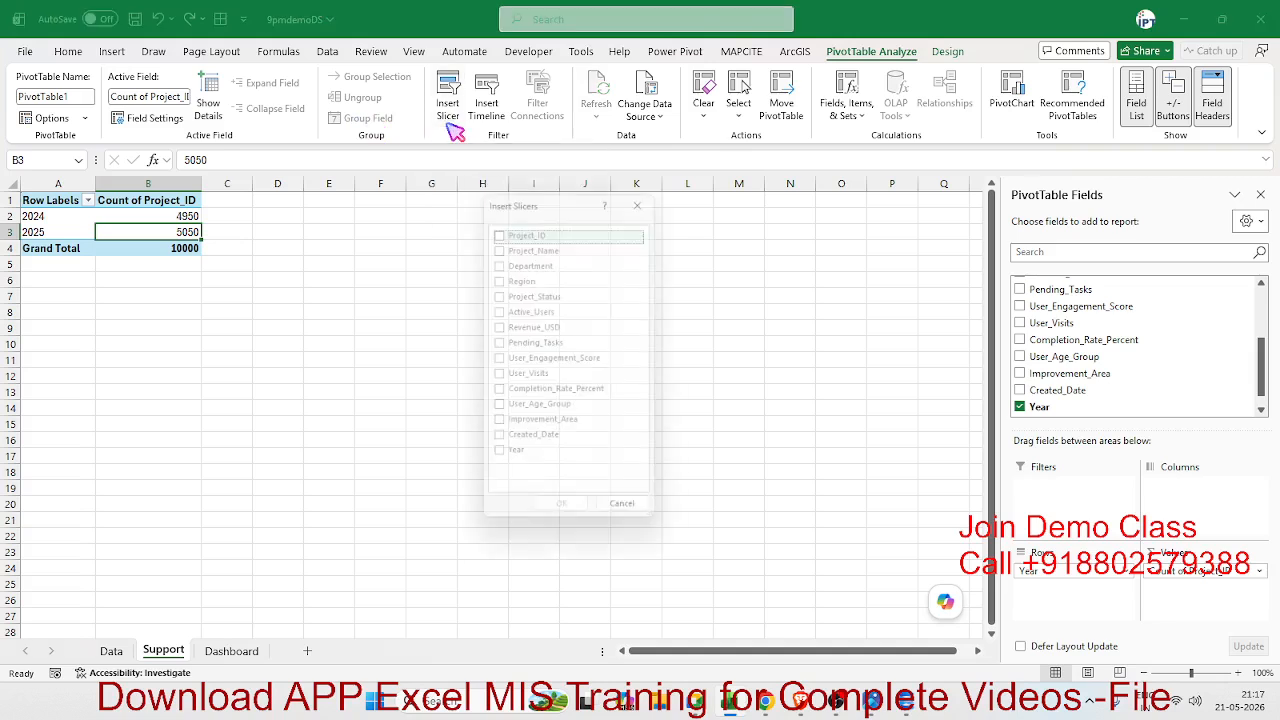
pyautogui.click(497, 461)
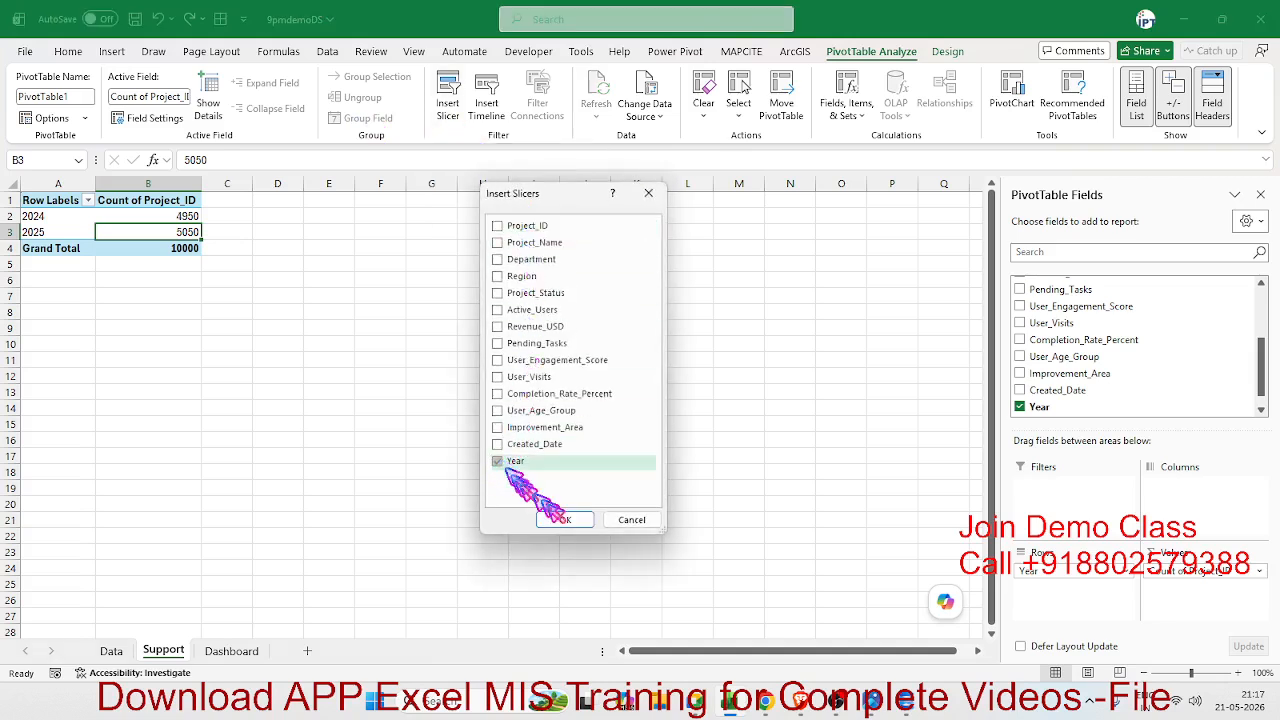
pyautogui.click(565, 519)
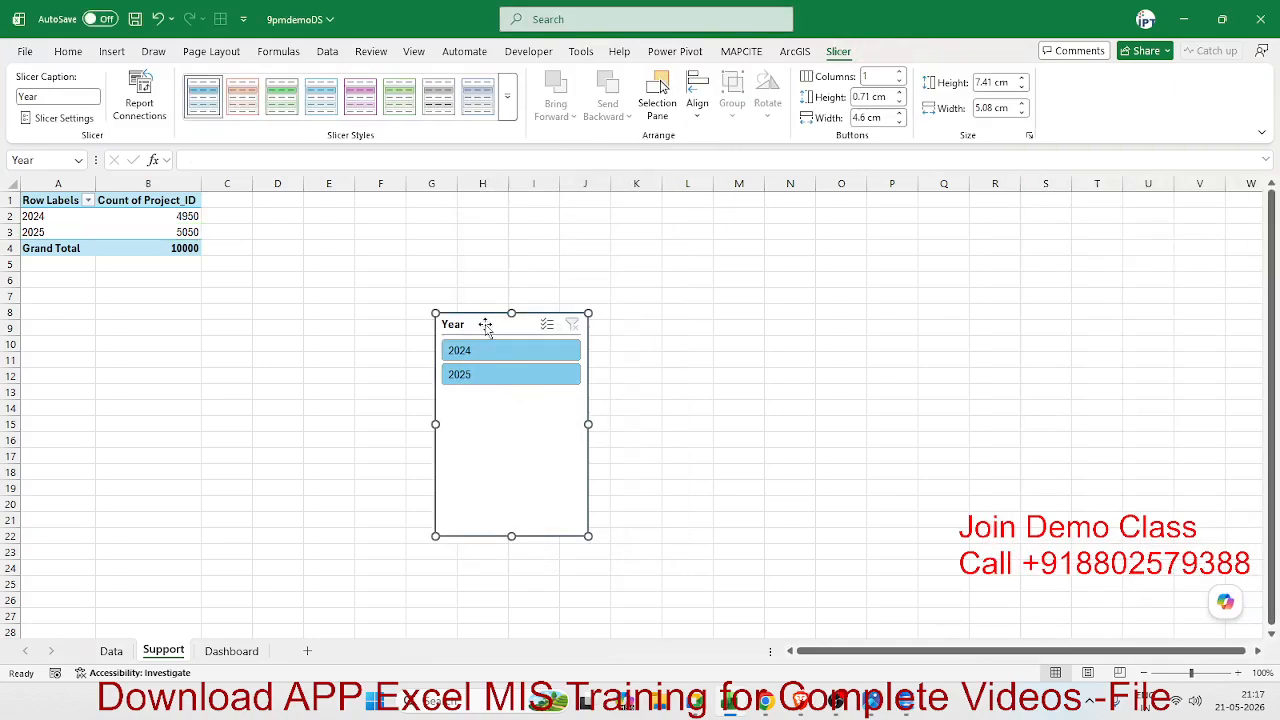
# Move the Year slicer from the Support sheet to the Dashboard sheet by cutting and pasting it
pyautogui.hotkey('ctrl', 'x')
pyautogui.click(231, 651)
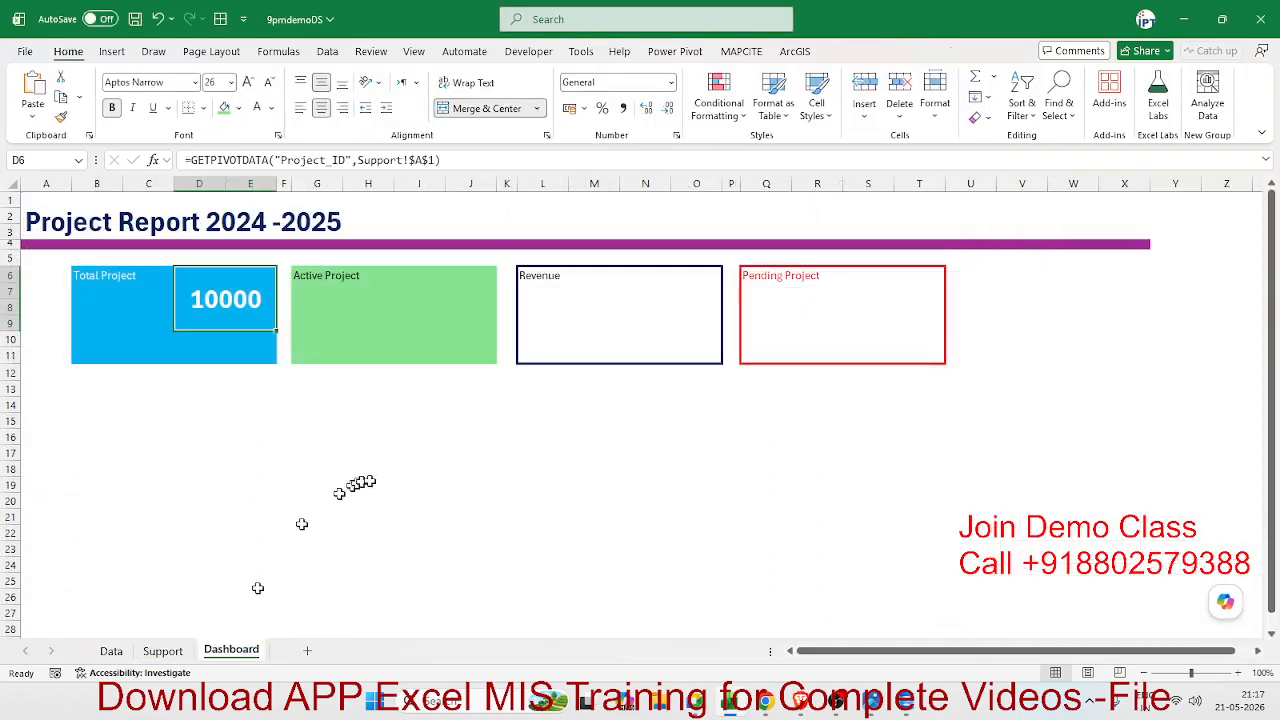
pyautogui.click(458, 458)
pyautogui.hotkey('ctrl', 'v')
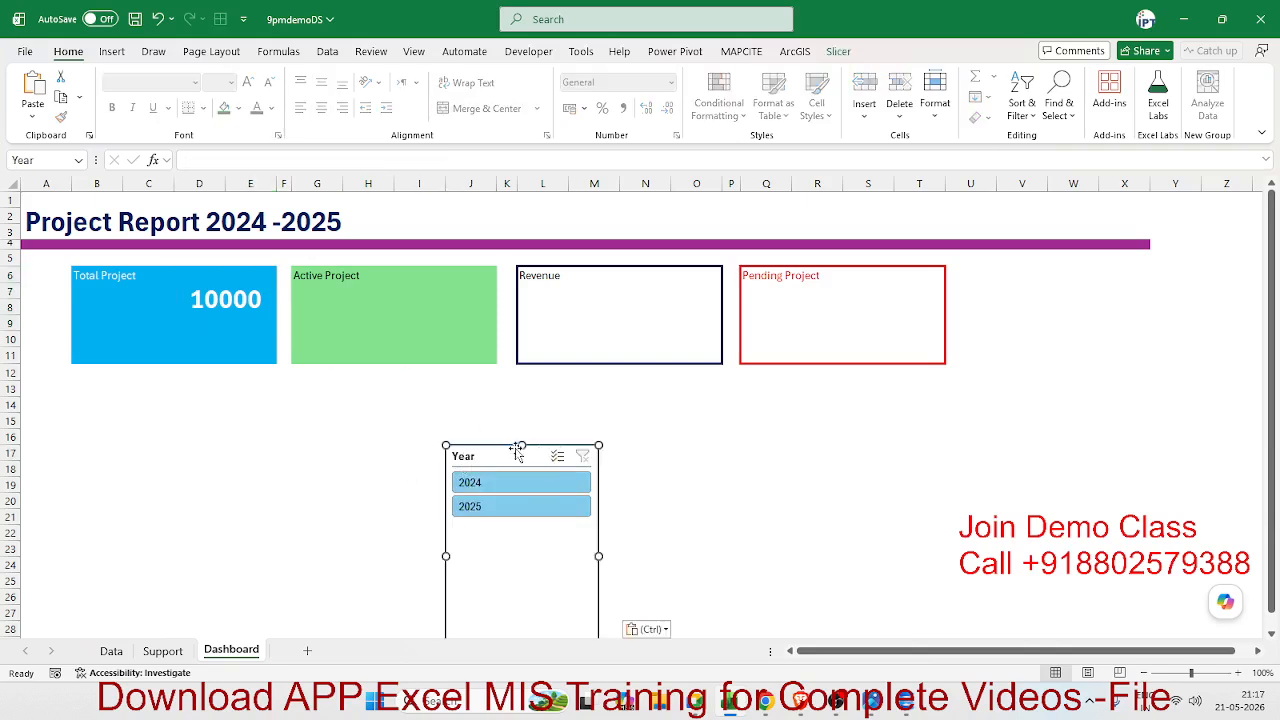
# Arrange the Year slicer's buttons in 2 columns and shrink the slicer's height to about 2.01 cm
pyautogui.moveTo(517, 453); pyautogui.dragTo(577, 307)
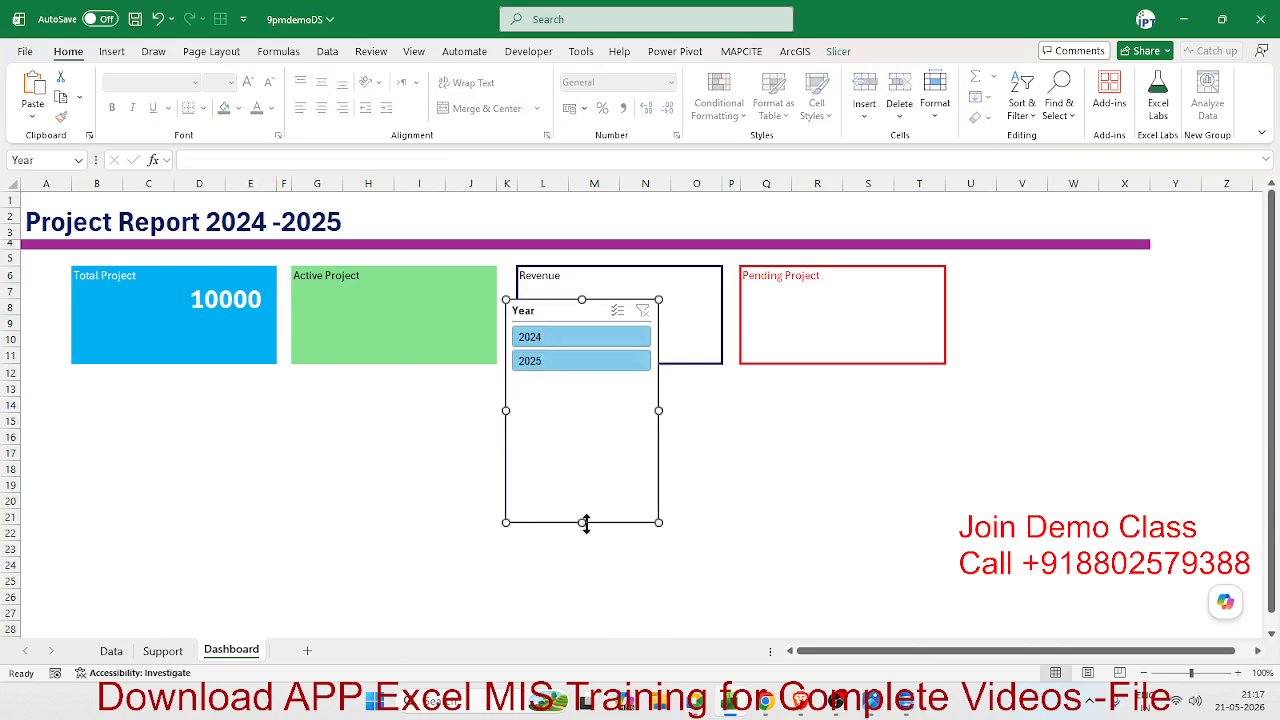
pyautogui.moveTo(585, 522); pyautogui.dragTo(582, 386)
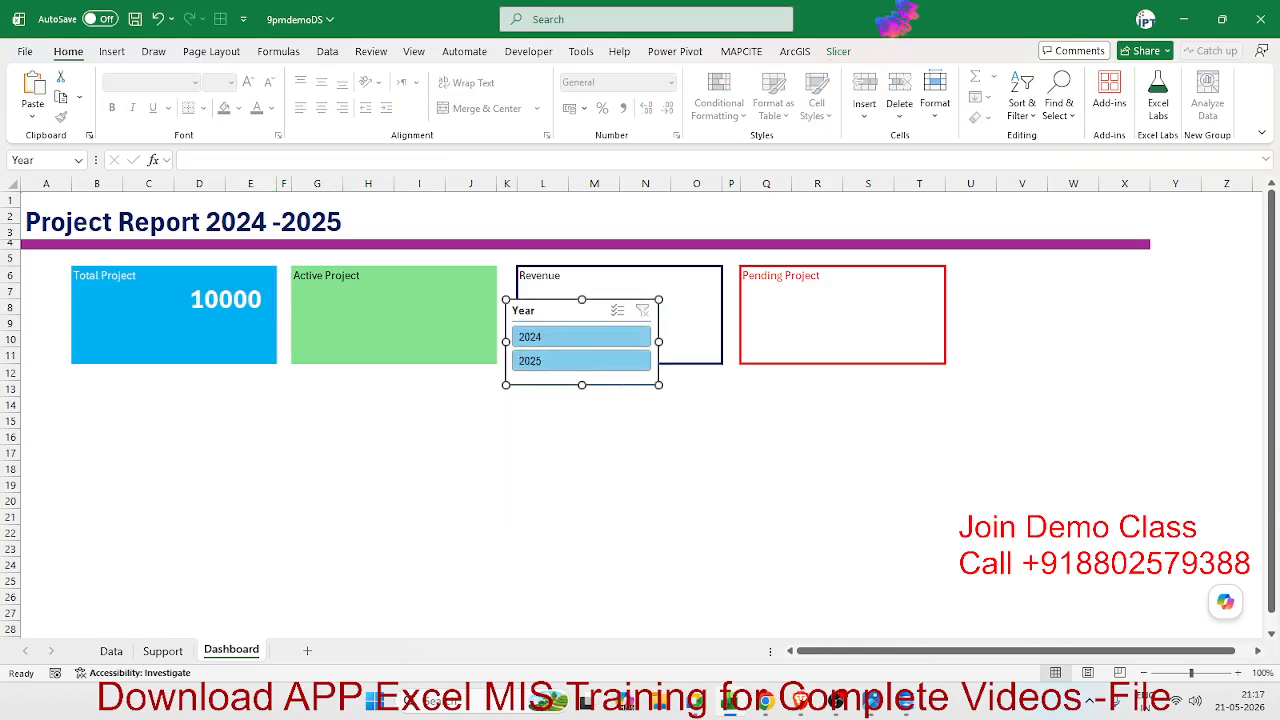
pyautogui.click(840, 51)
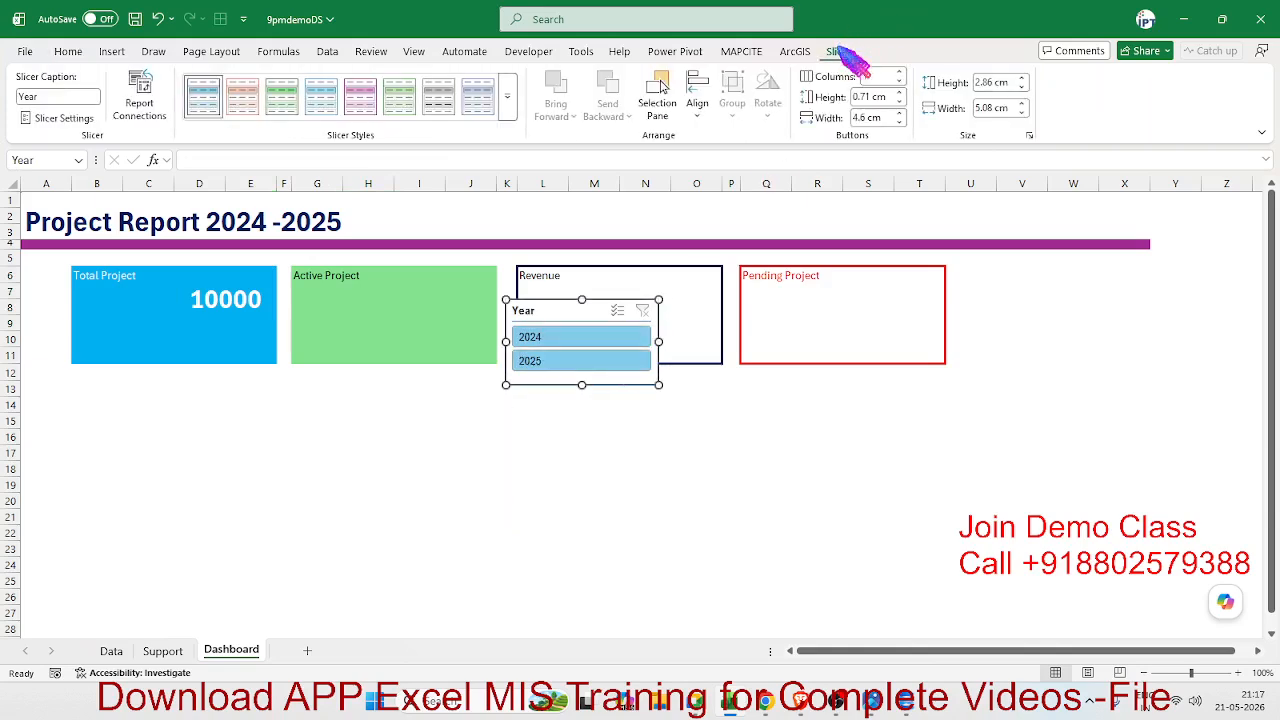
pyautogui.click(899, 73)
pyautogui.moveTo(581, 385); pyautogui.dragTo(581, 360)
# Increase the height of row 3 and place the Year slicer above the purple line, over columns V to X
pyautogui.moveTo(558, 312); pyautogui.dragTo(458, 208)
pyautogui.moveTo(20, 241); pyautogui.dragTo(20, 254)
pyautogui.moveTo(415, 213); pyautogui.dragTo(1015, 195)
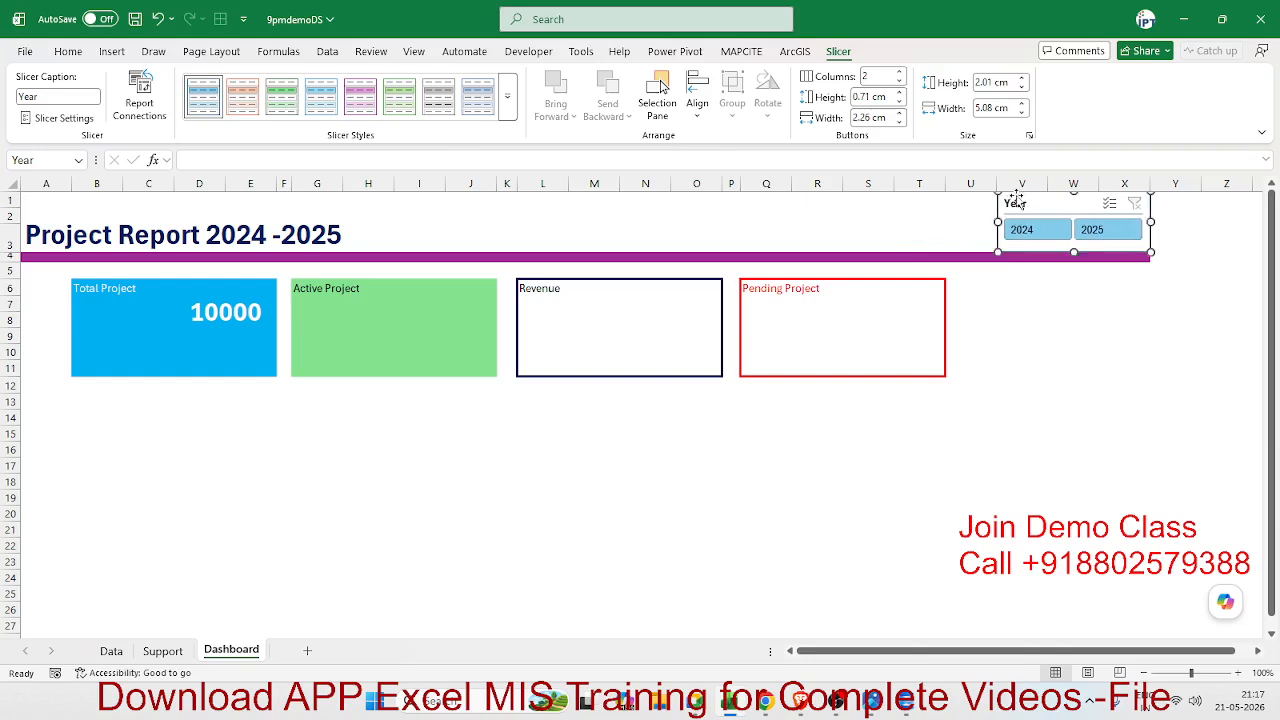
# Filter the dashboard to 2025 with the Year slicer and check the Total Project card's formula
pyautogui.click(1073, 287)
pyautogui.click(1115, 236)
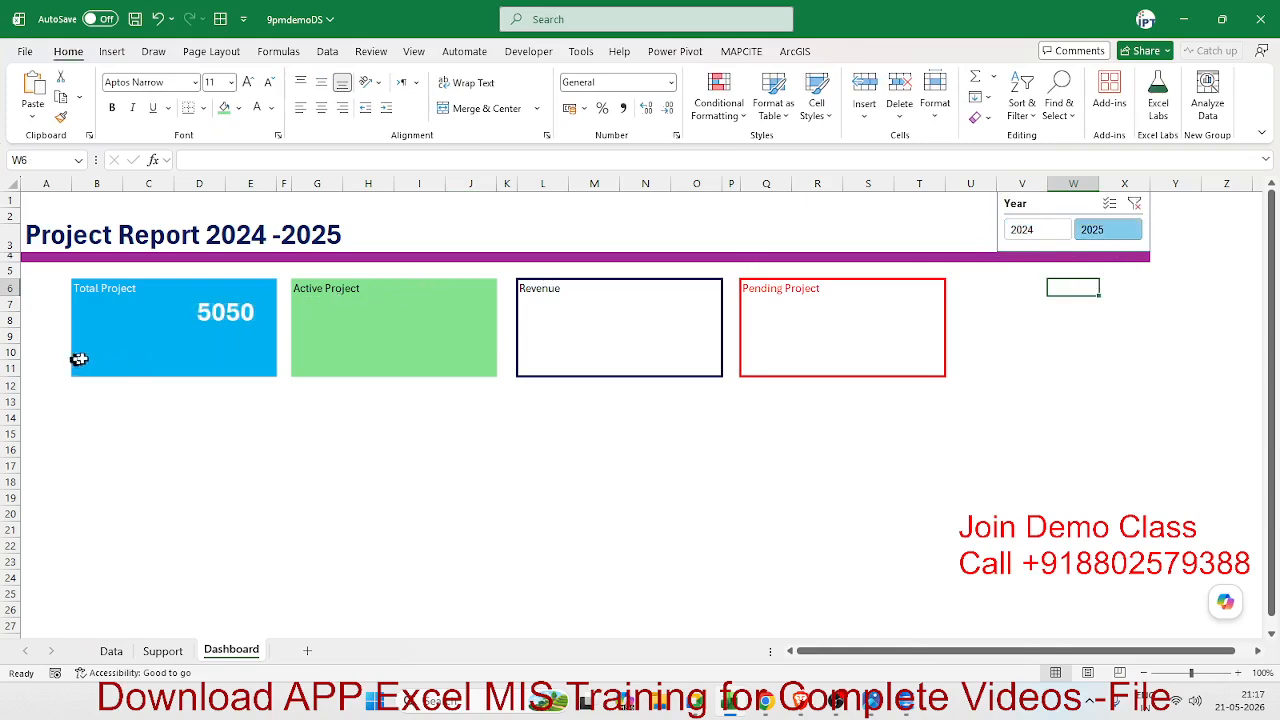
pyautogui.moveTo(79, 359); pyautogui.dragTo(131, 377)
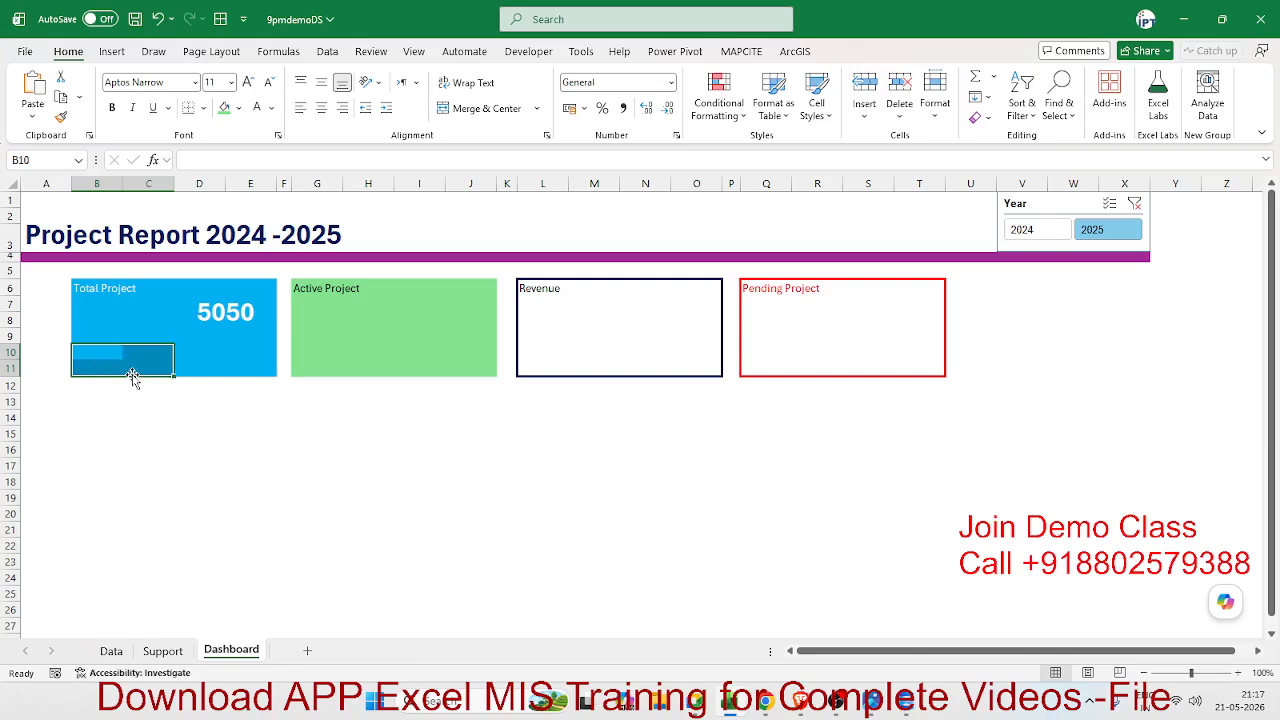
pyautogui.click(214, 317)
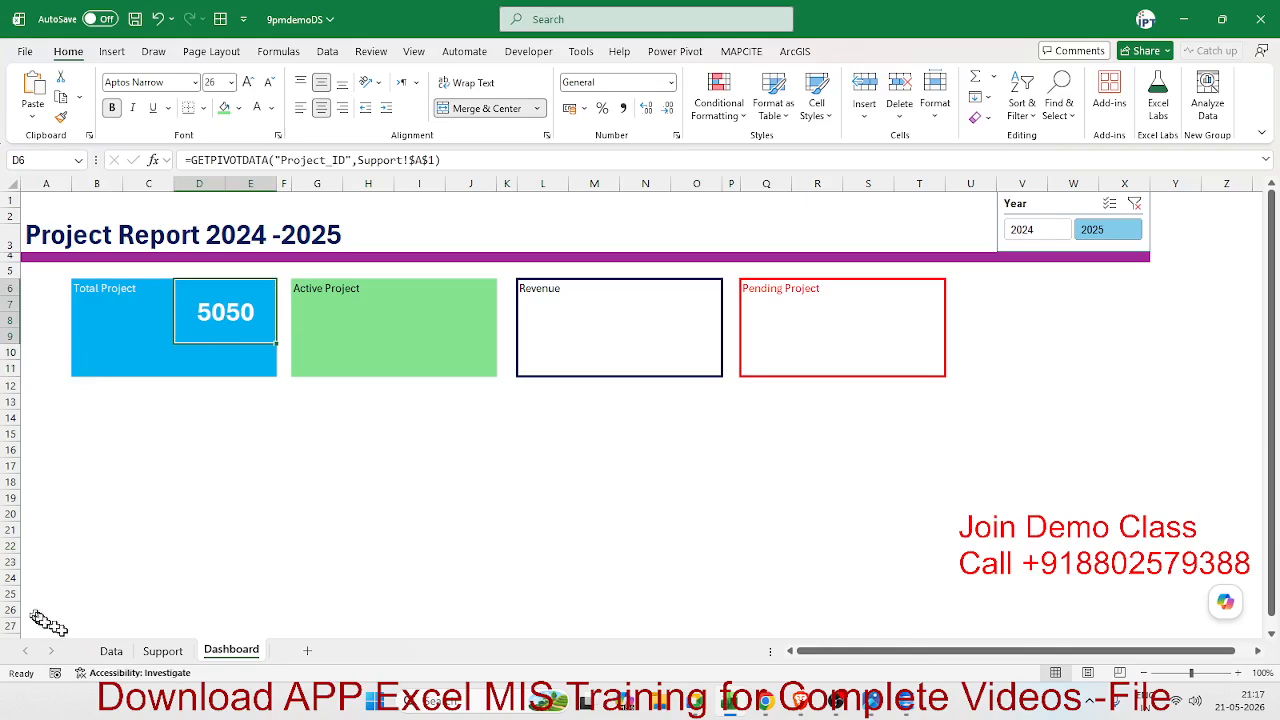
# Compare the Total Project card on the Dashboard sheet with the 2025 row of the Support sheet's PivotTable
pyautogui.click(110, 366)
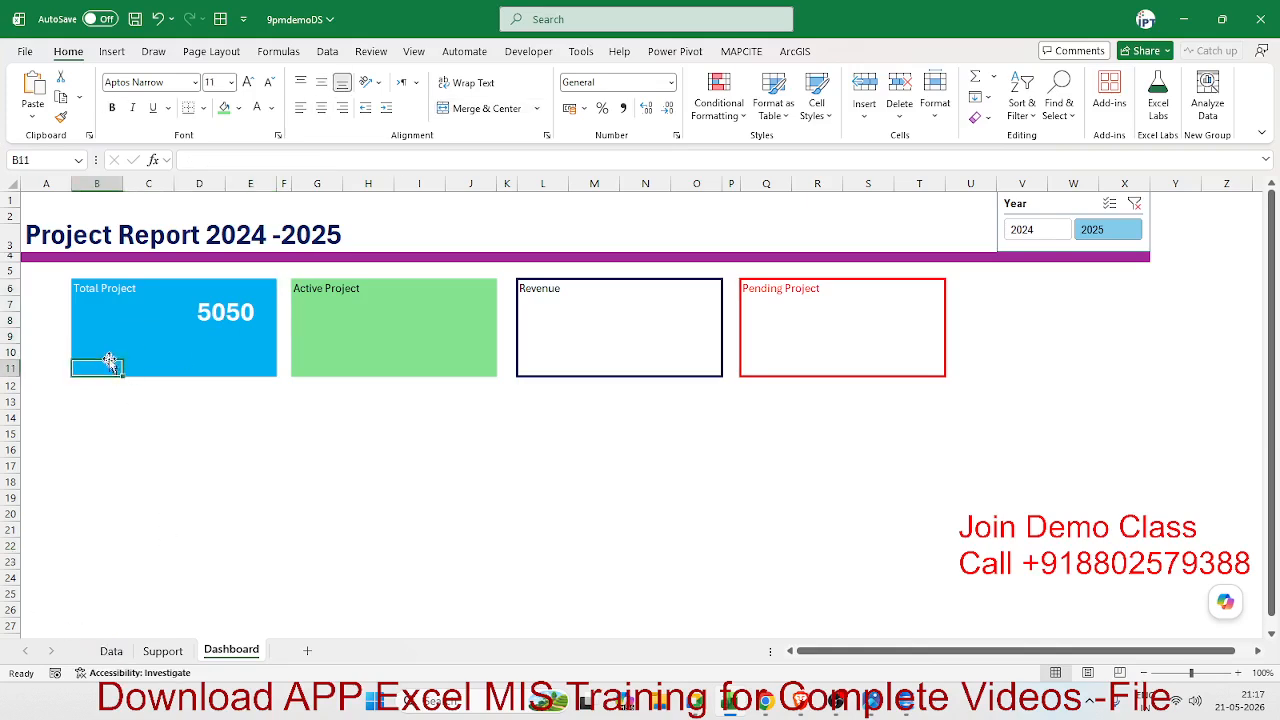
pyautogui.moveTo(110, 362)
pyautogui.mouseDown()
pyautogui.moveTo(106, 351)
pyautogui.moveTo(128, 360)
pyautogui.mouseUp()
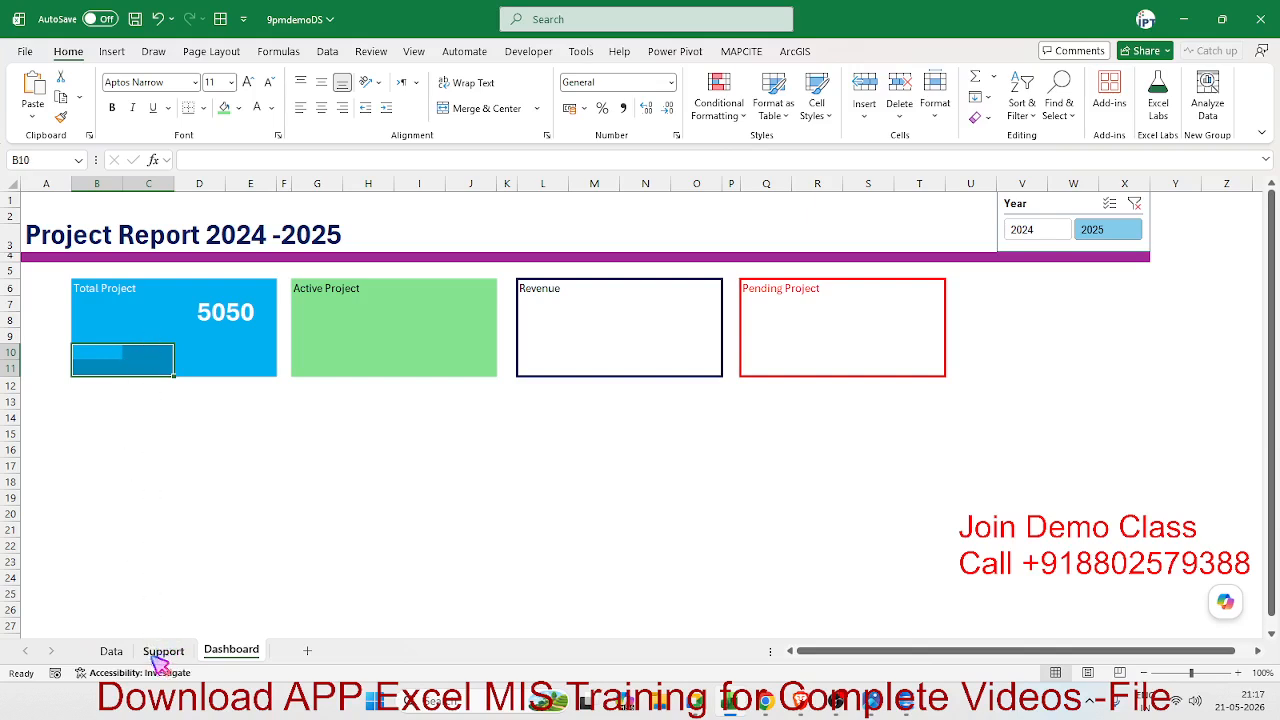
pyautogui.click(228, 310)
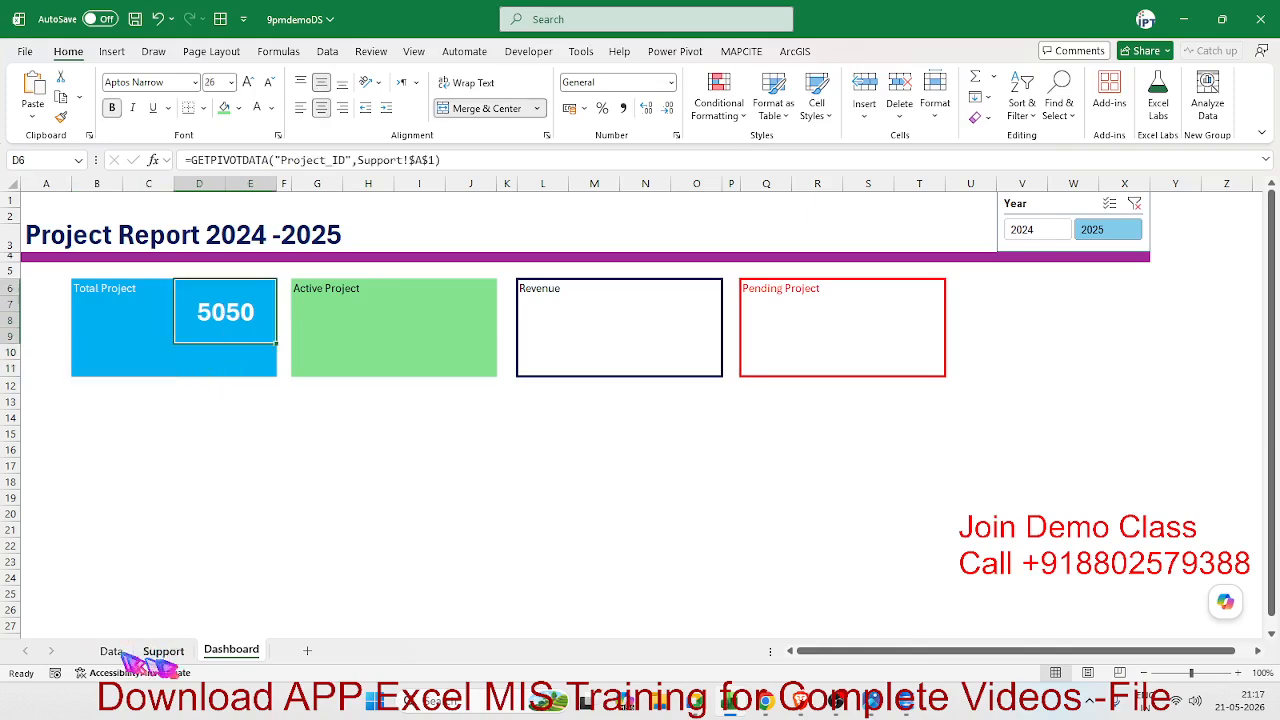
pyautogui.click(160, 651)
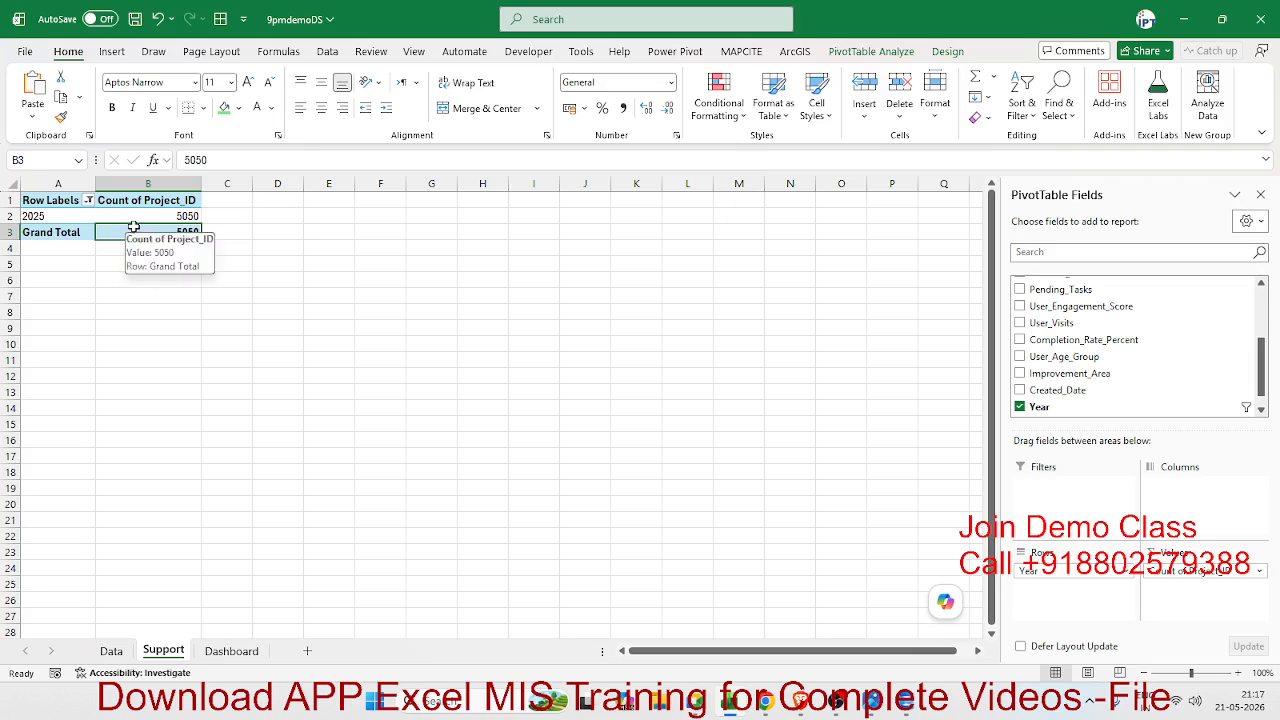
pyautogui.press('Up')
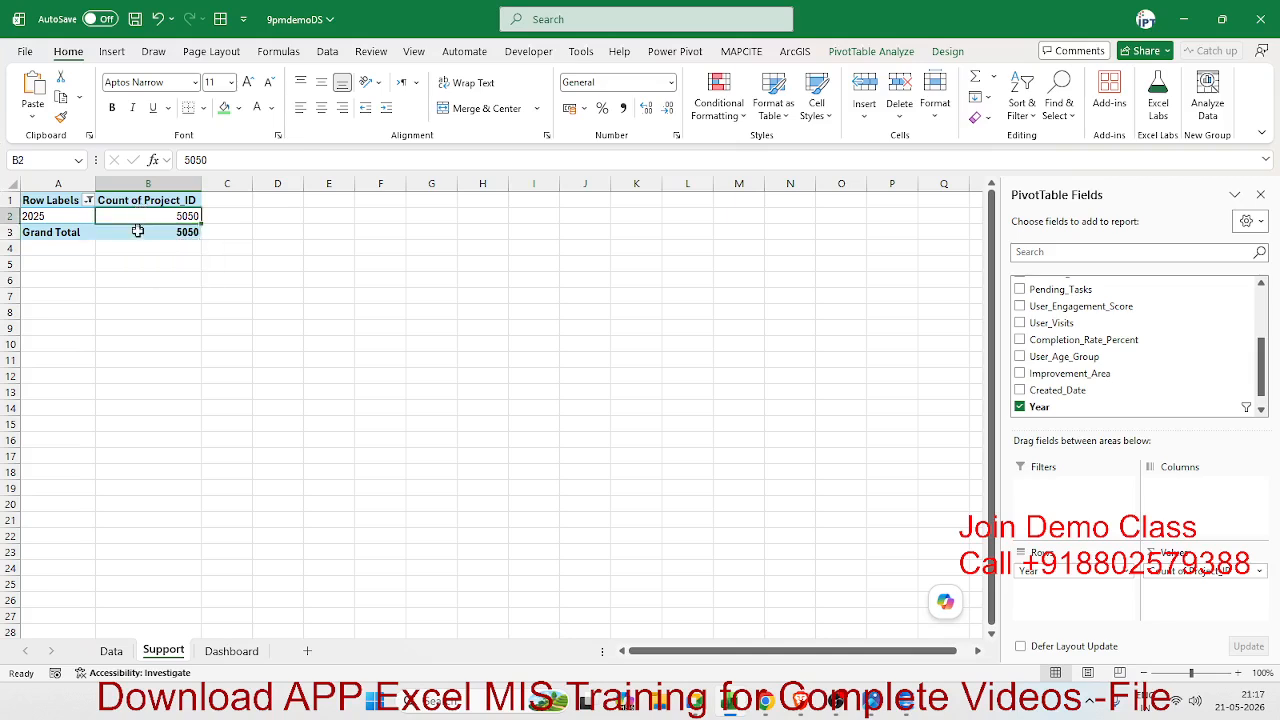
pyautogui.click(72, 216)
pyautogui.click(143, 216)
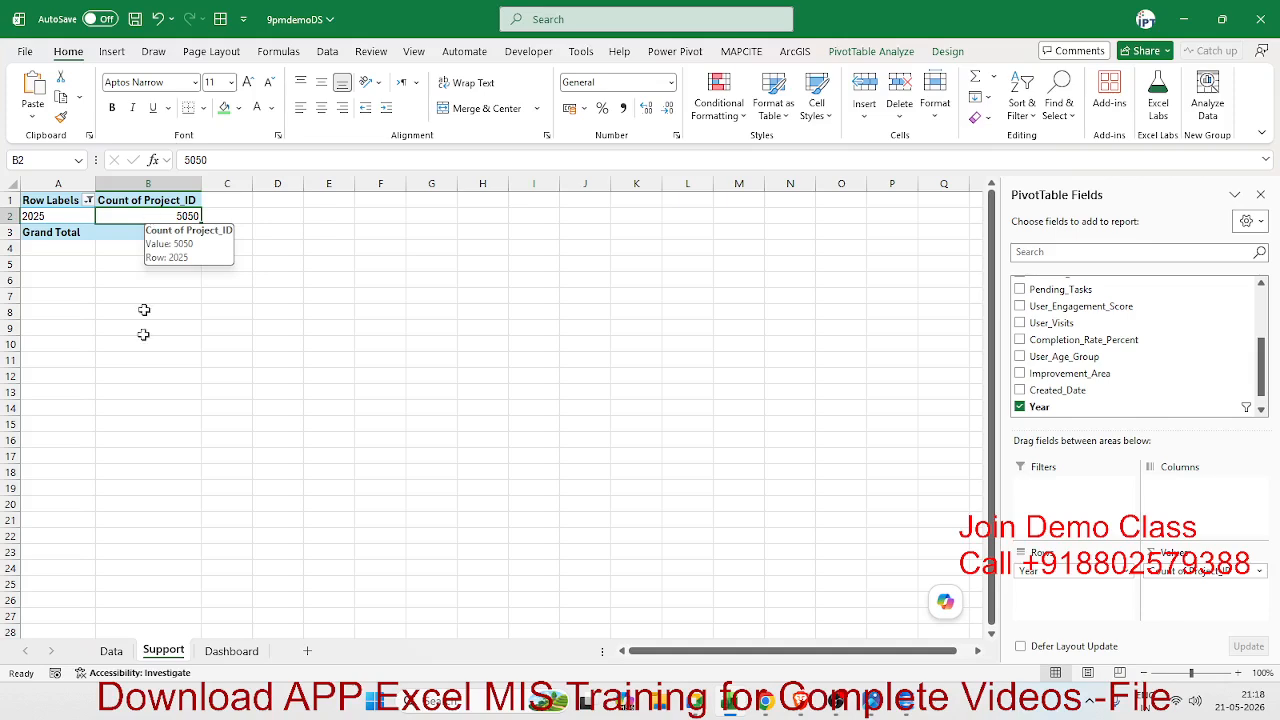
pyautogui.click(231, 651)
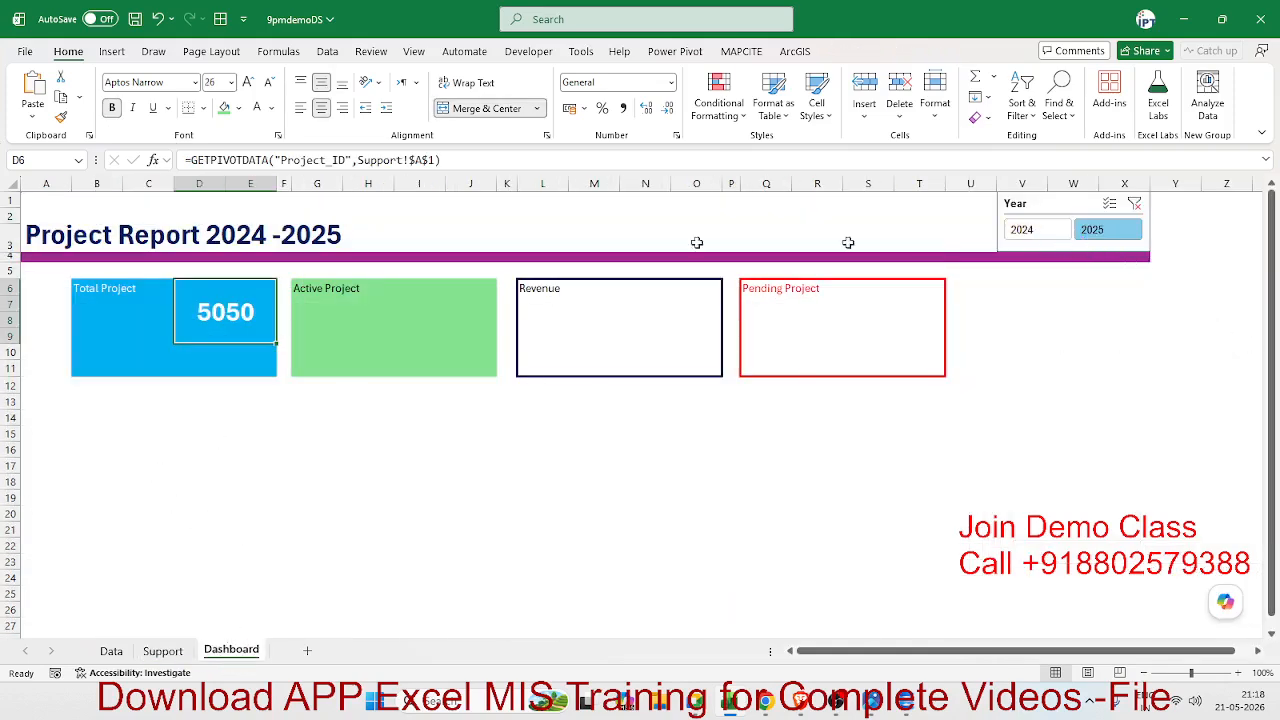
pyautogui.click(165, 651)
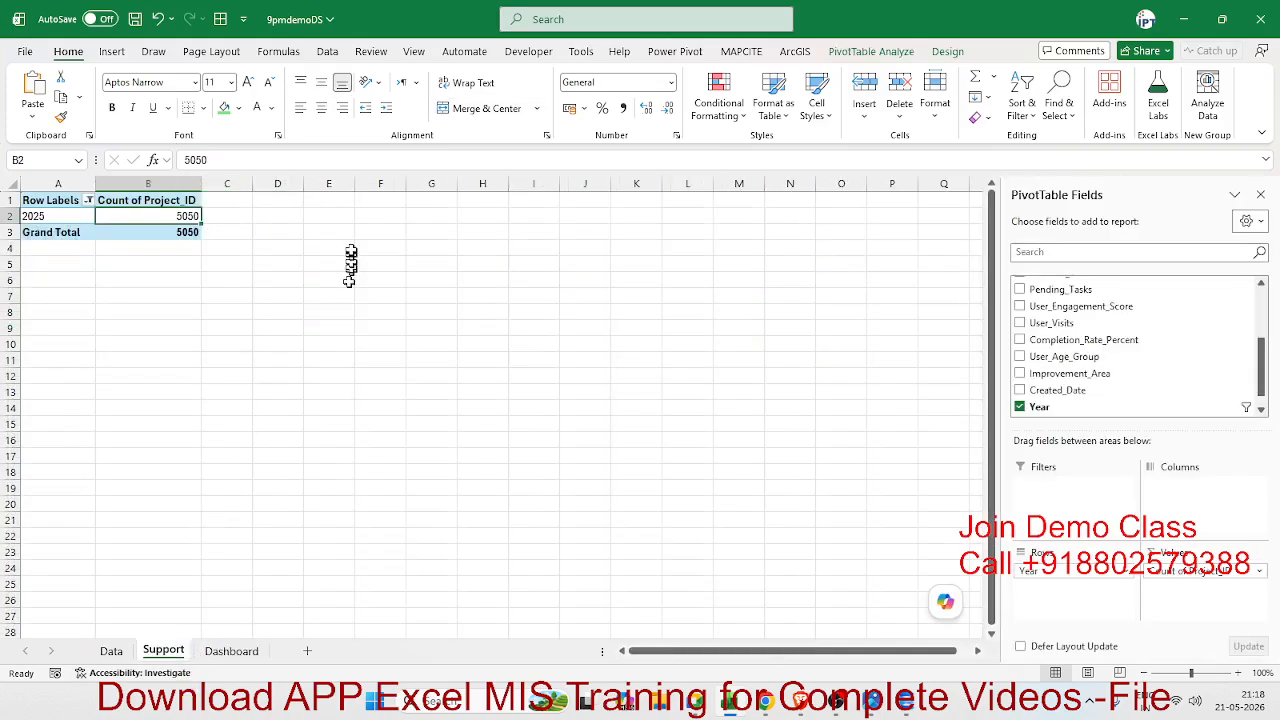
# Create a second PivotTable from the Data sheet's Query1 table on the existing Support sheet at cell E1
pyautogui.click(124, 651)
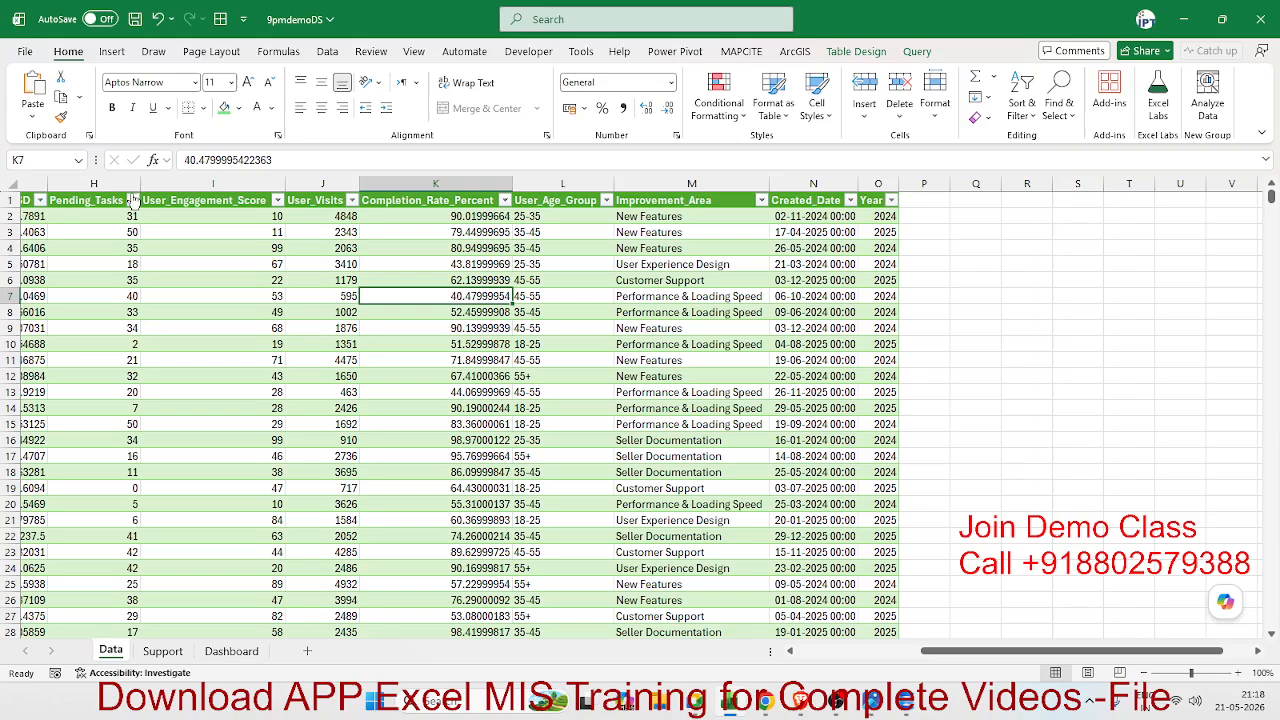
pyautogui.click(111, 51)
pyautogui.click(40, 90)
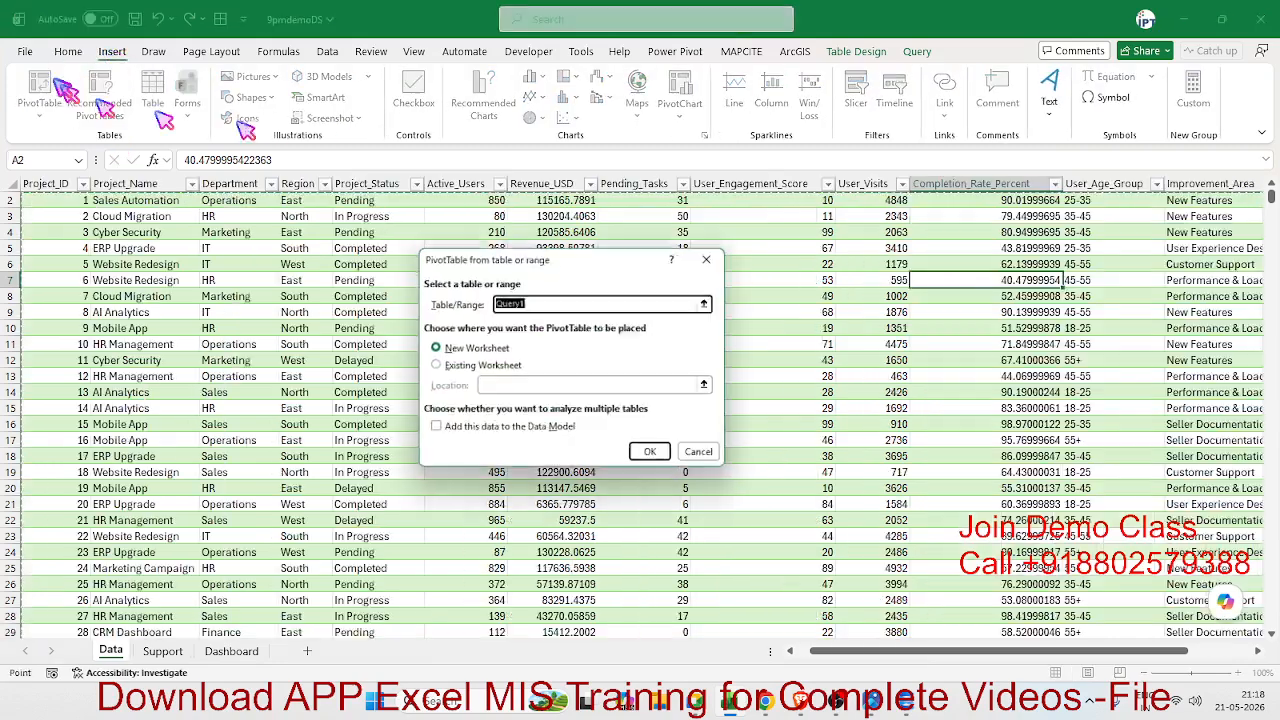
pyautogui.click(495, 386)
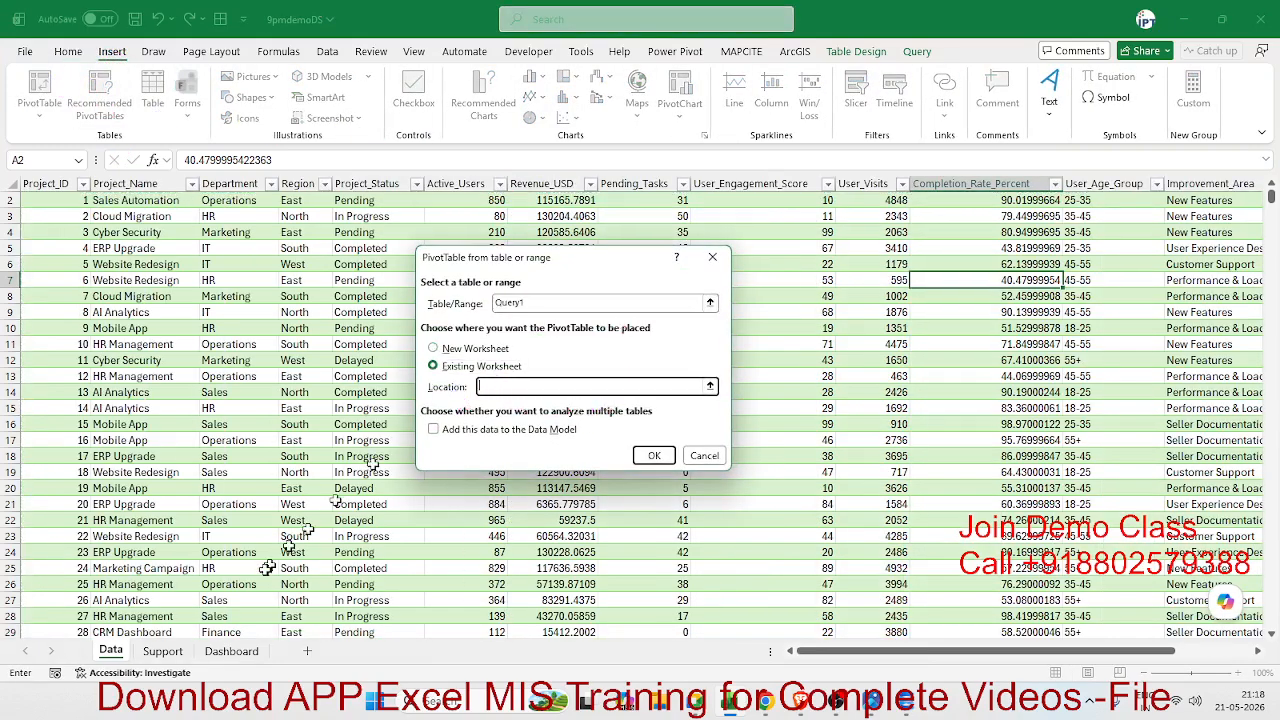
pyautogui.click(231, 651)
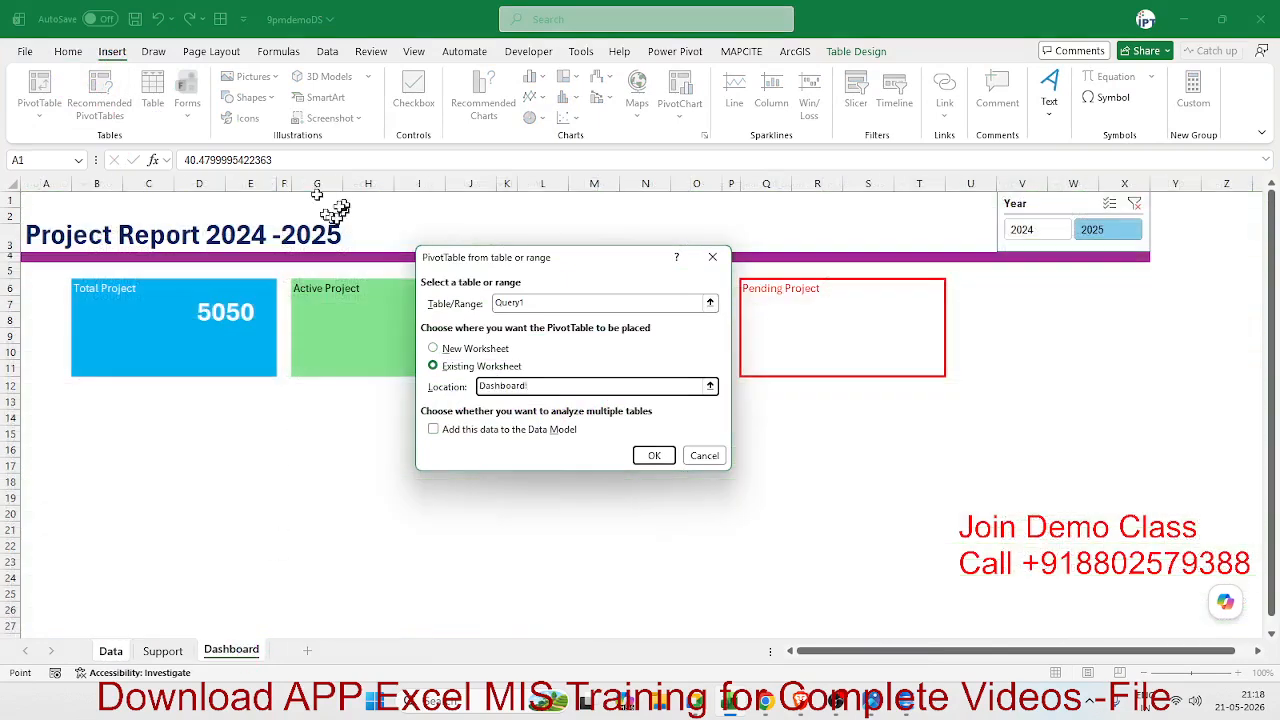
pyautogui.click(163, 651)
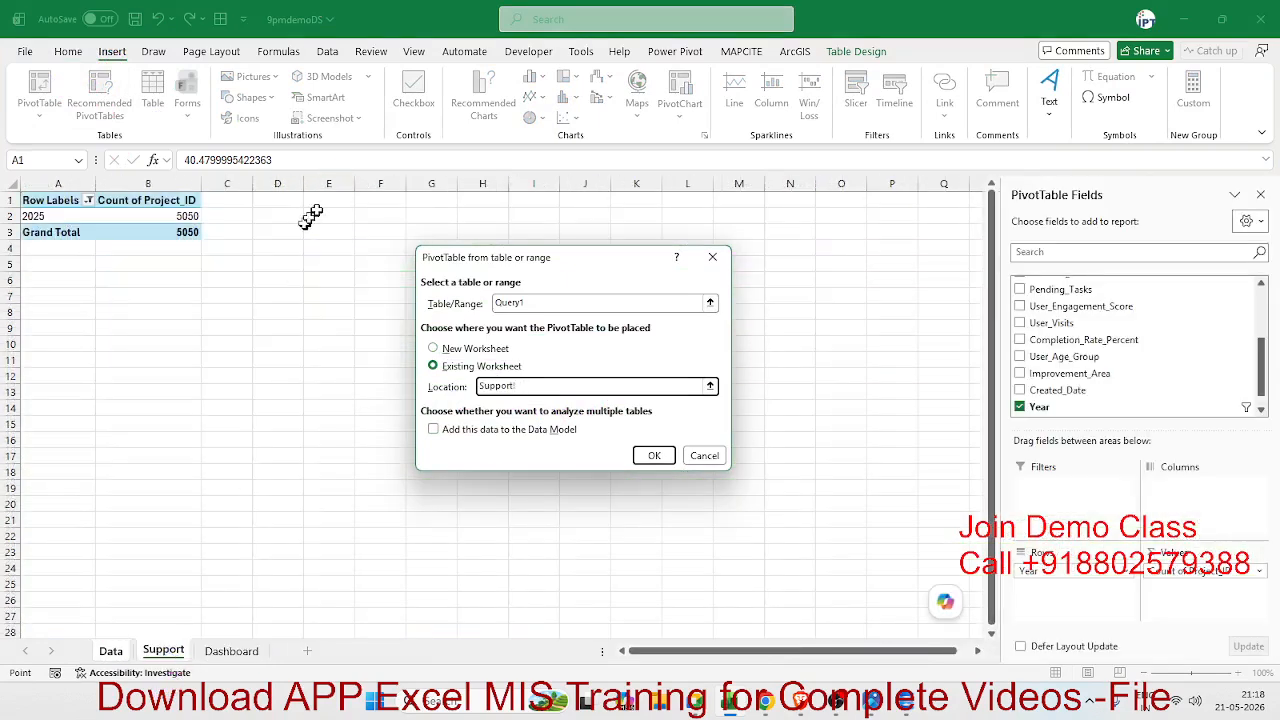
pyautogui.click(329, 199)
pyautogui.click(654, 455)
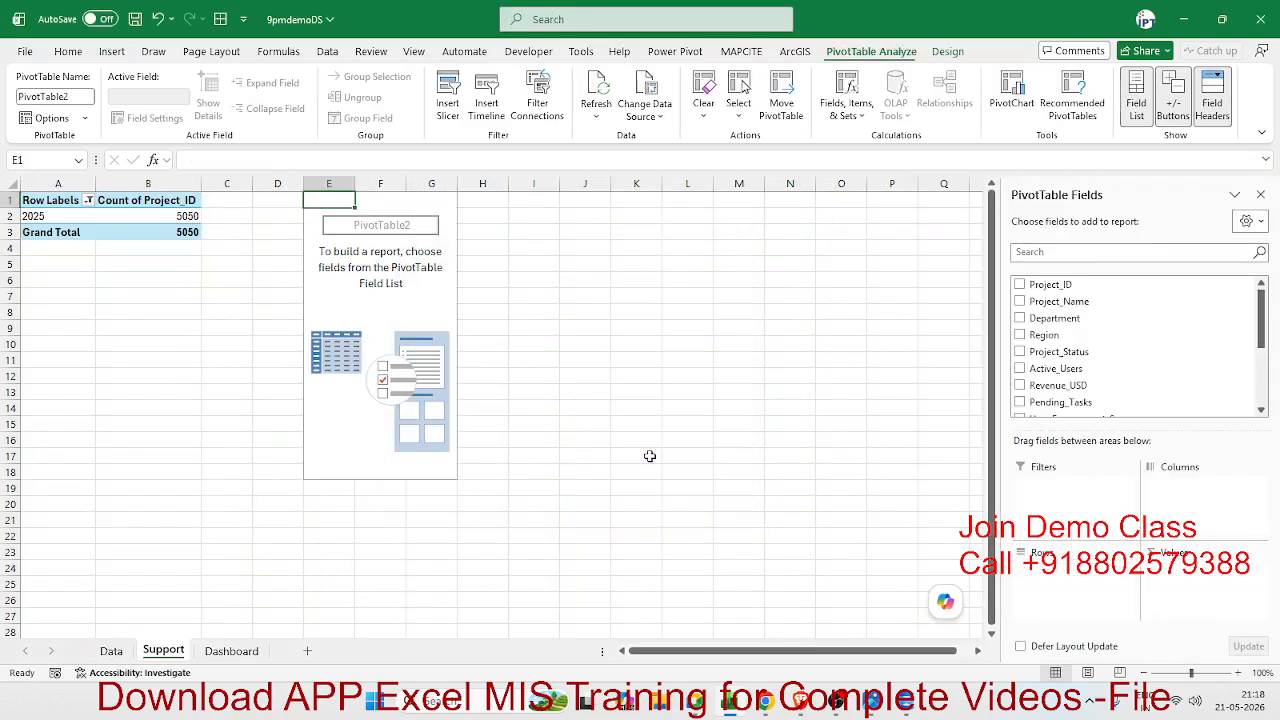
pyautogui.scroll(-3, 1083, 360)
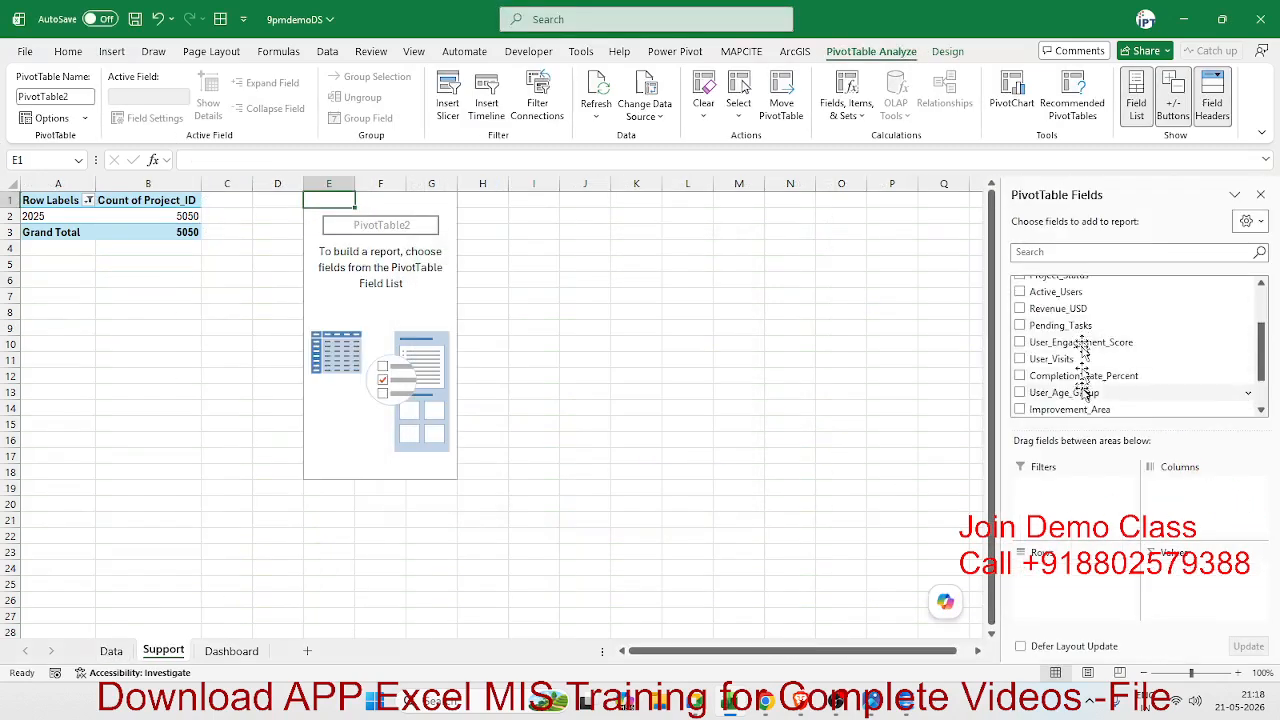
# Set up the PivotTable at E1 with Year in rows and Project_ID as the value, summarized by Count
pyautogui.scroll(-2, 1084, 380)
pyautogui.moveTo(1060, 390); pyautogui.dragTo(1070, 568)
pyautogui.scroll(5, 1085, 400)
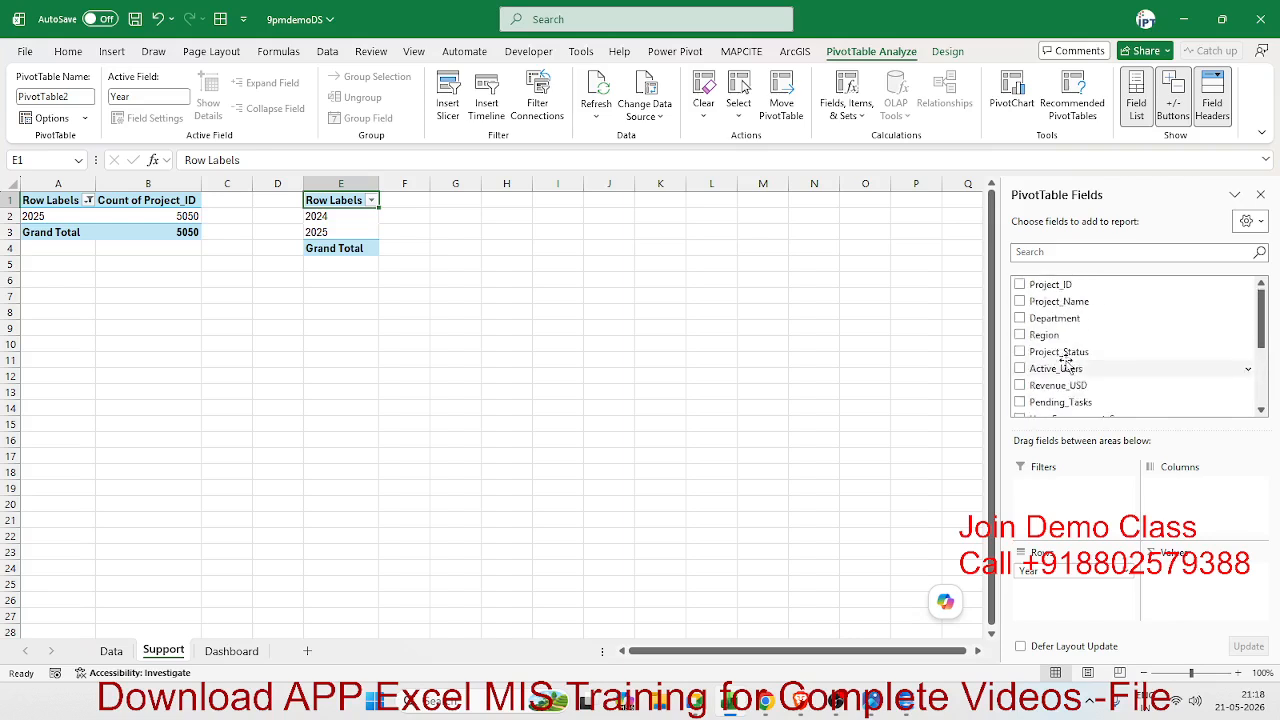
pyautogui.moveTo(1058, 285); pyautogui.dragTo(1178, 580)
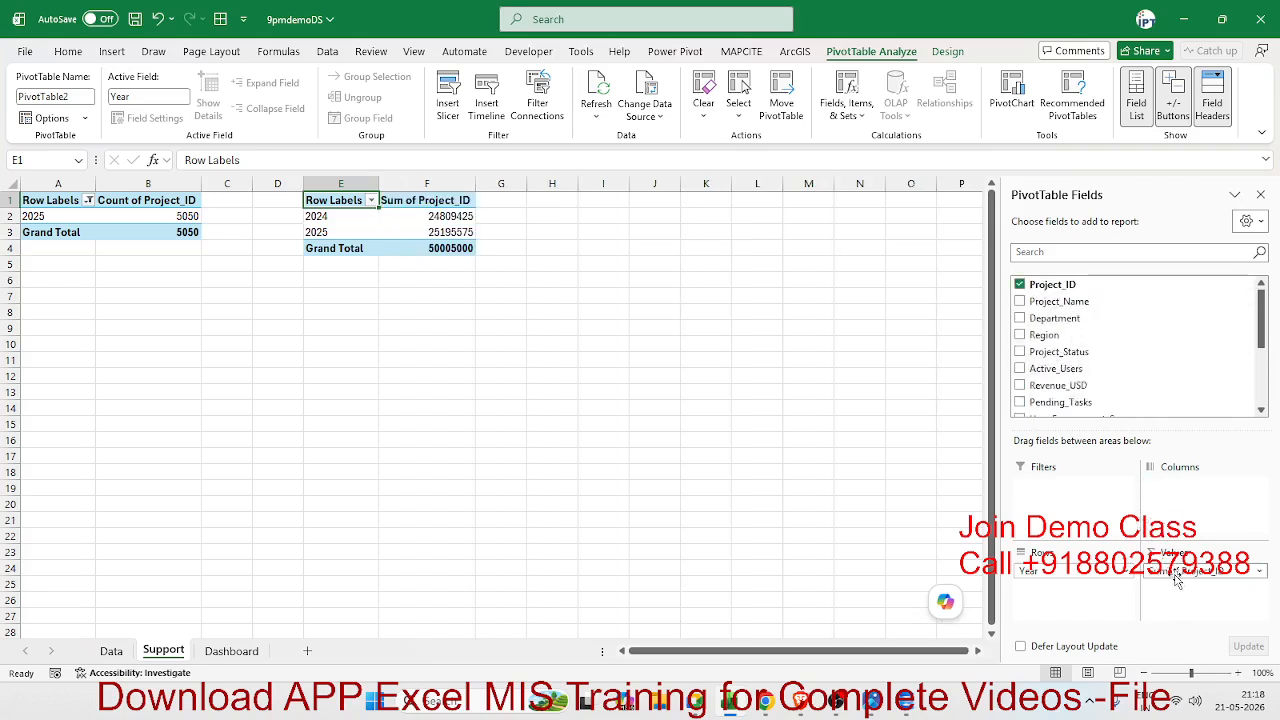
pyautogui.click(1178, 572)
pyautogui.click(1190, 555)
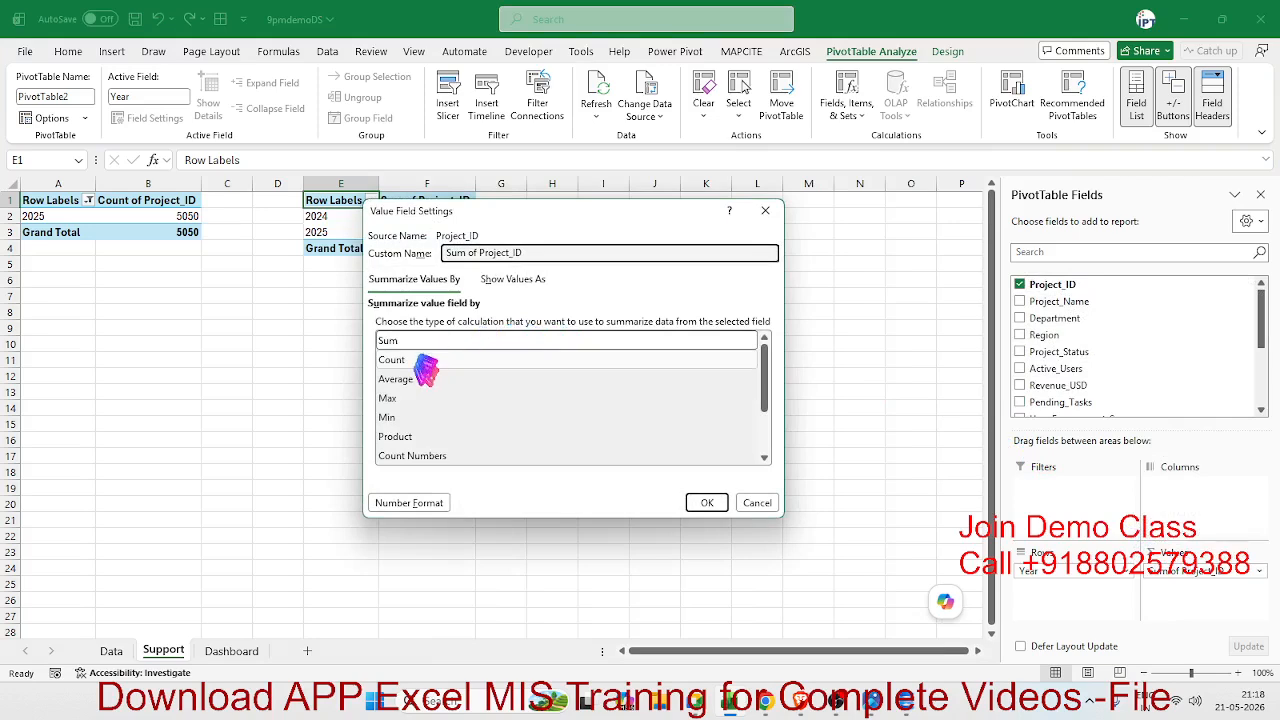
pyautogui.click(410, 362)
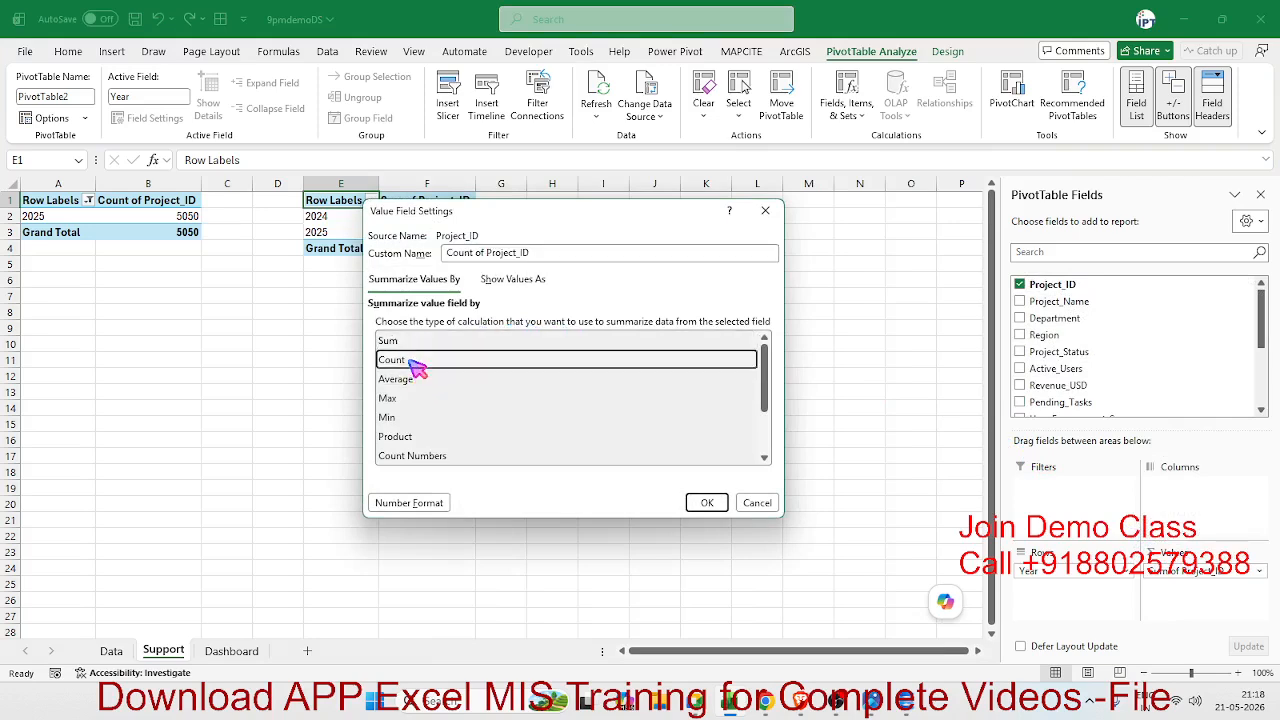
pyautogui.click(706, 502)
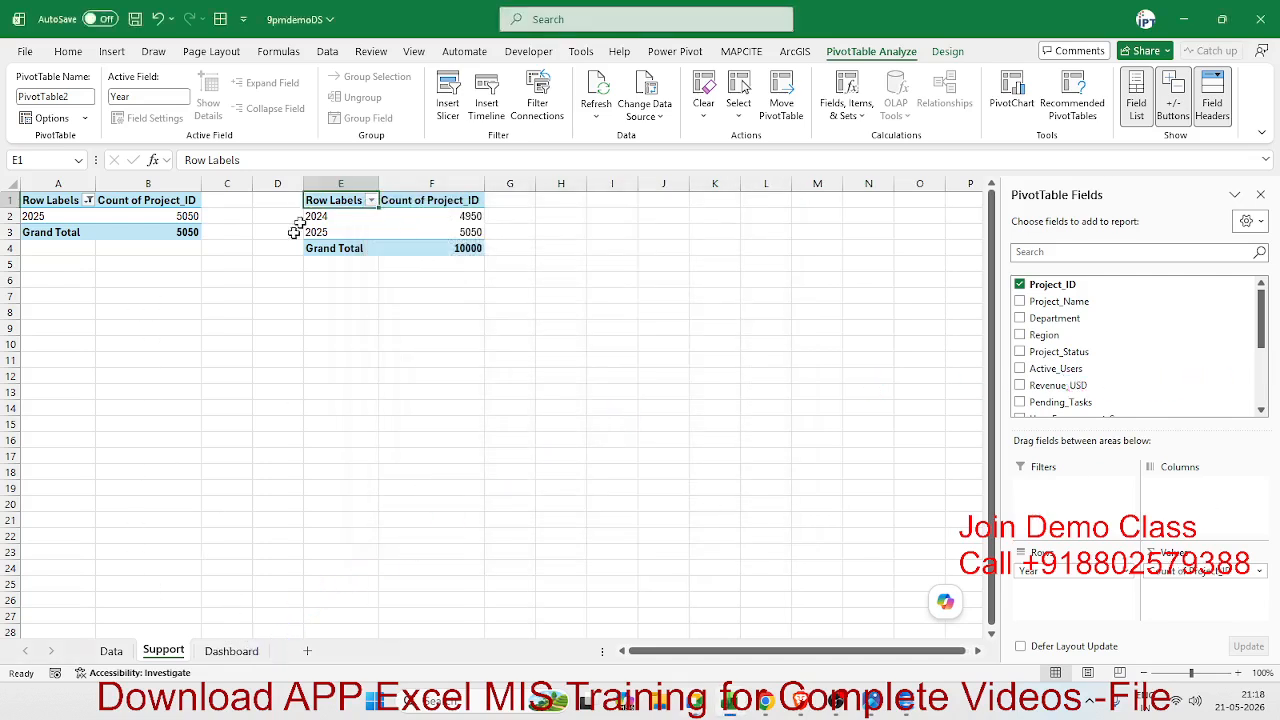
# Compare the 2025 row of the first PivotTable with the 2024 and 2025 counts in the second PivotTable
pyautogui.click(37, 217)
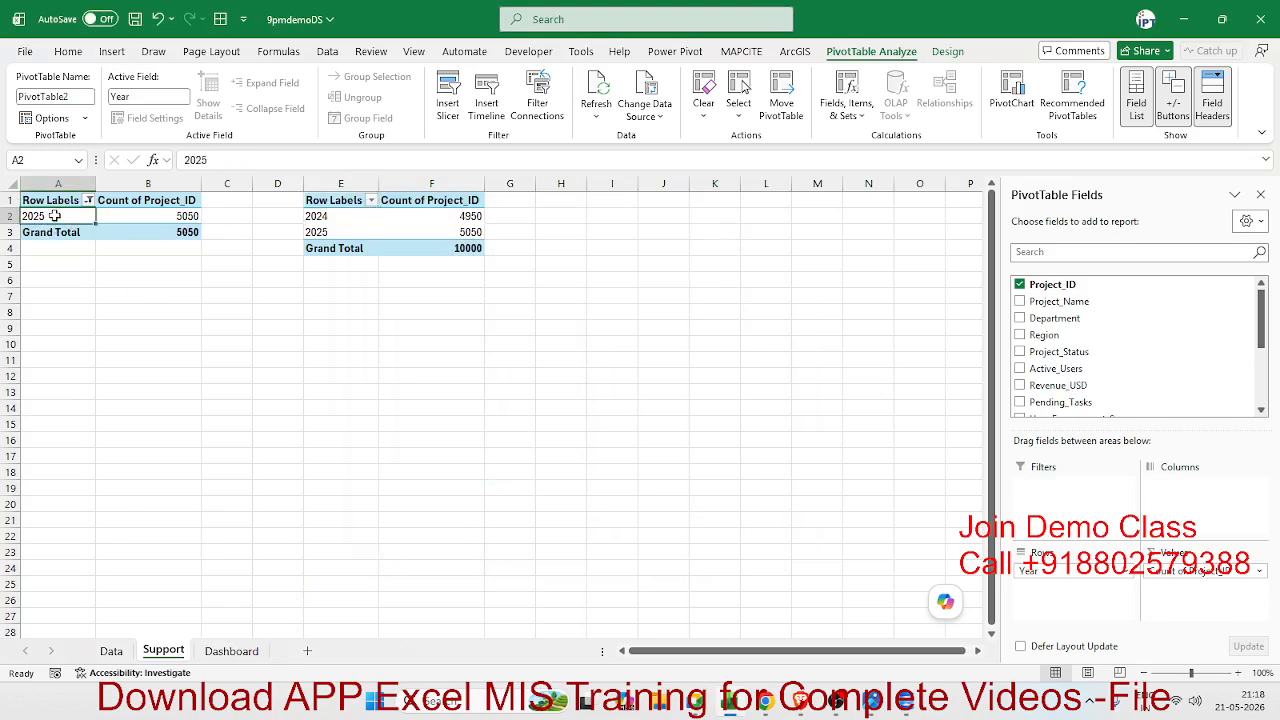
pyautogui.click(462, 221)
pyautogui.click(460, 231)
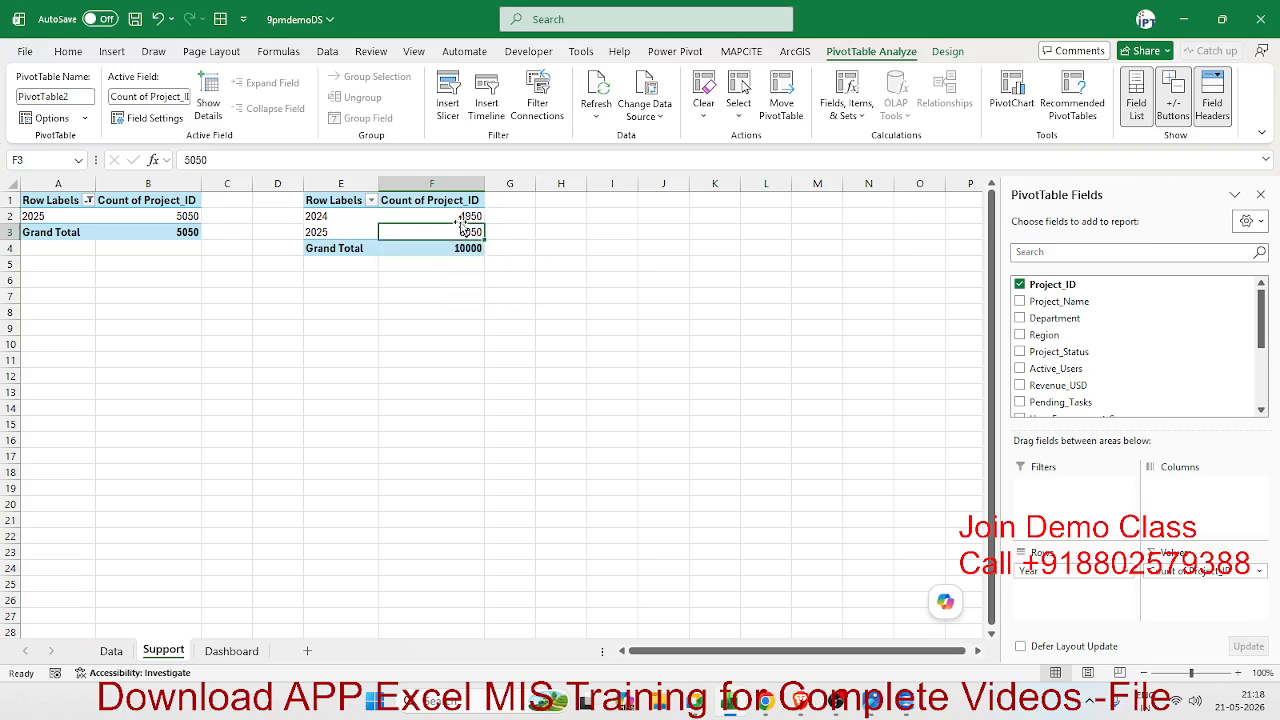
pyautogui.click(458, 216)
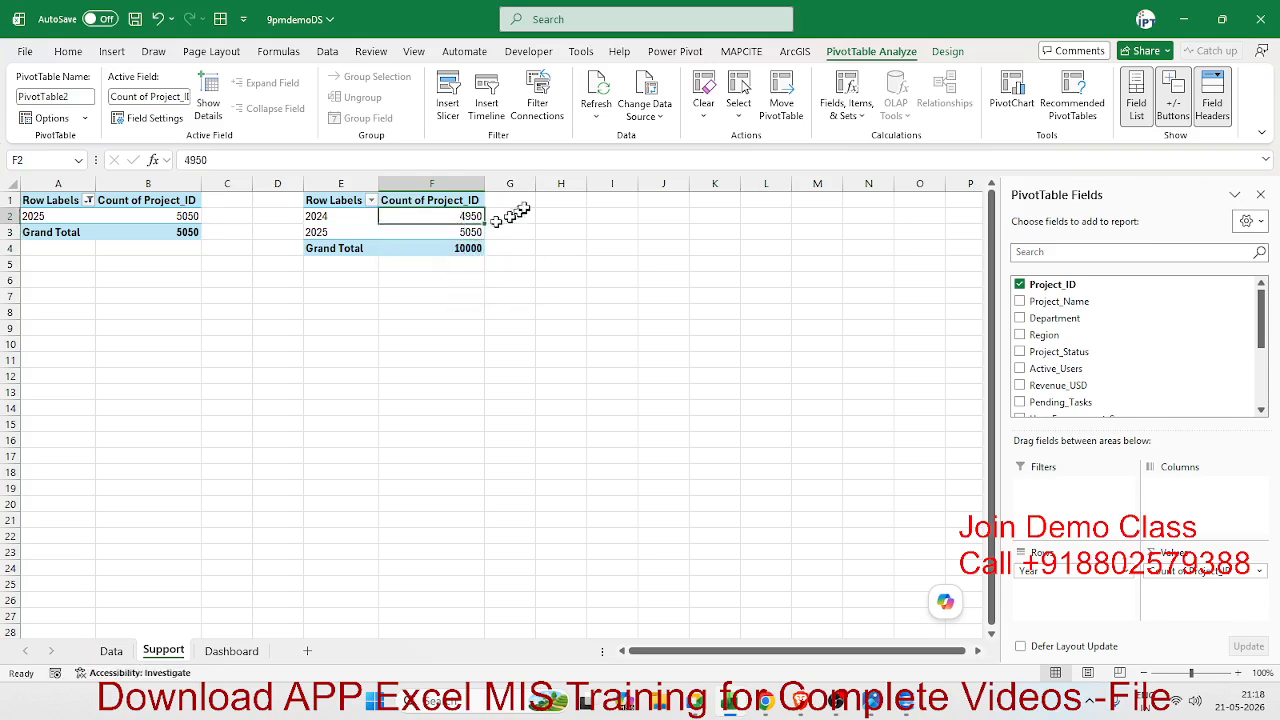
pyautogui.moveTo(522, 217); pyautogui.dragTo(454, 232)
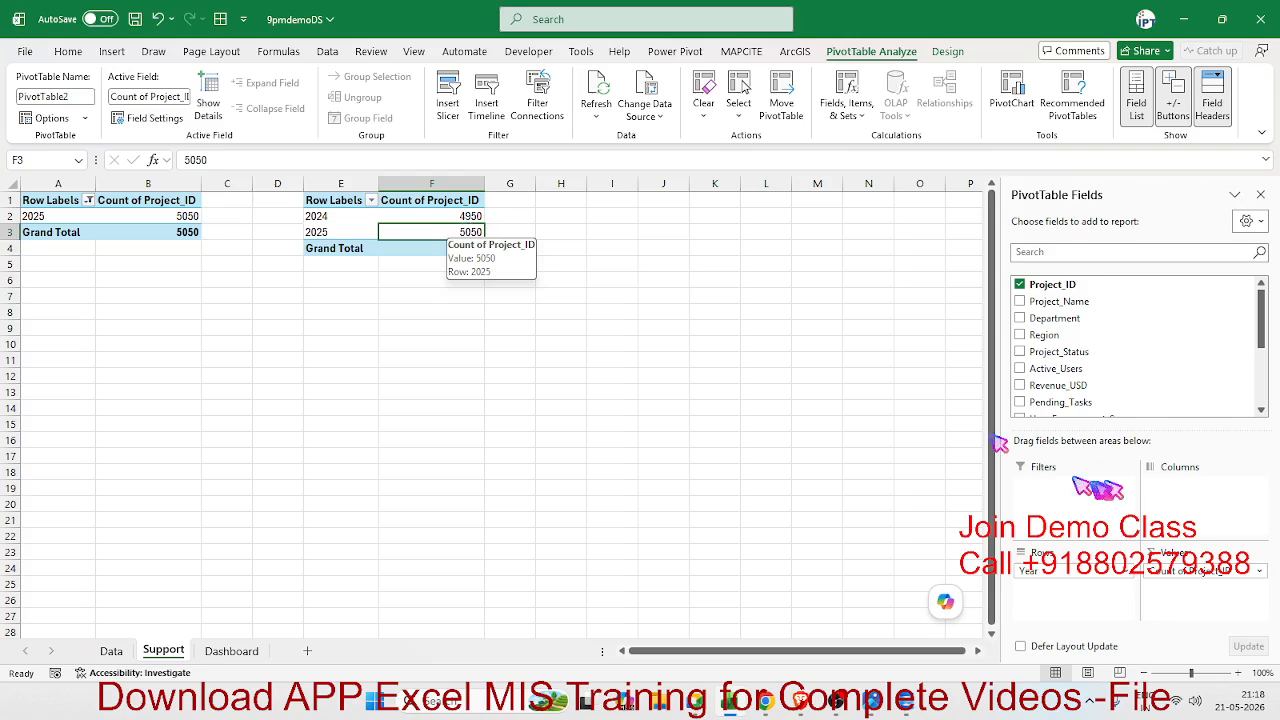
# Show the second PivotTable's Count of Project_ID values as % of Column Total and check the two yearly rows
pyautogui.moveTo(1042, 283); pyautogui.dragTo(1245, 572)
pyautogui.click(1257, 570)
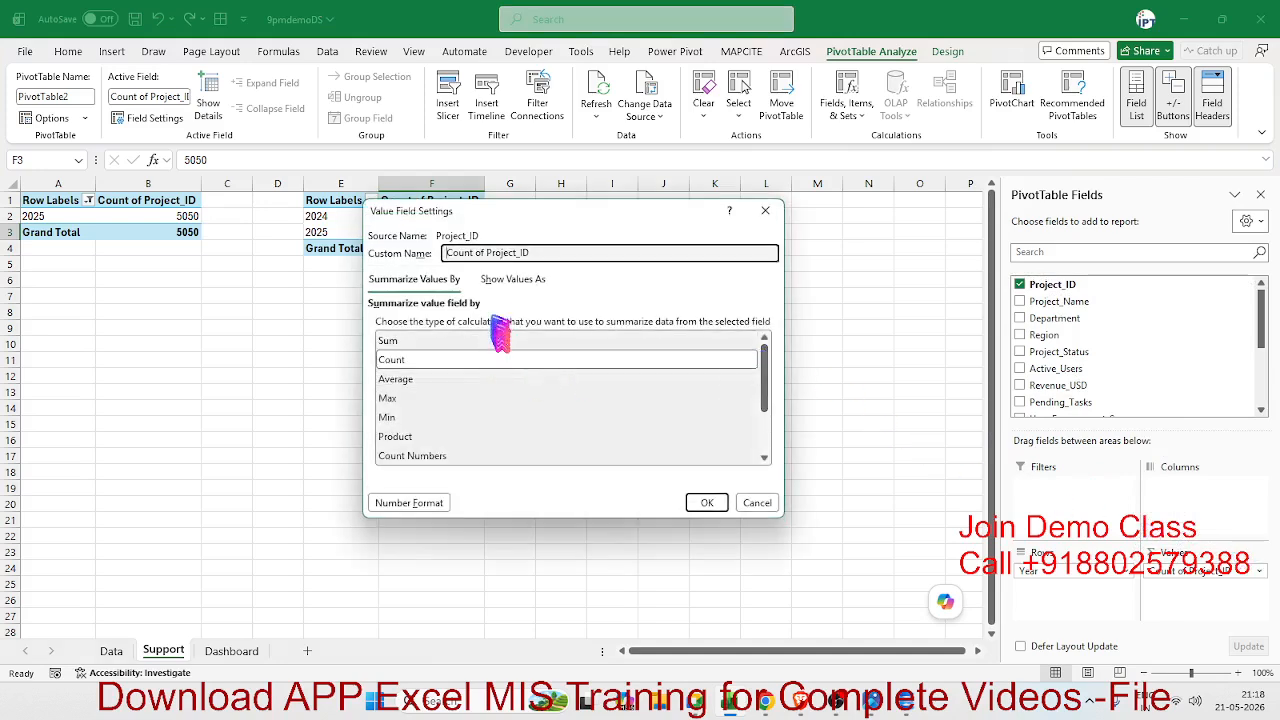
pyautogui.click(510, 281)
pyautogui.click(460, 323)
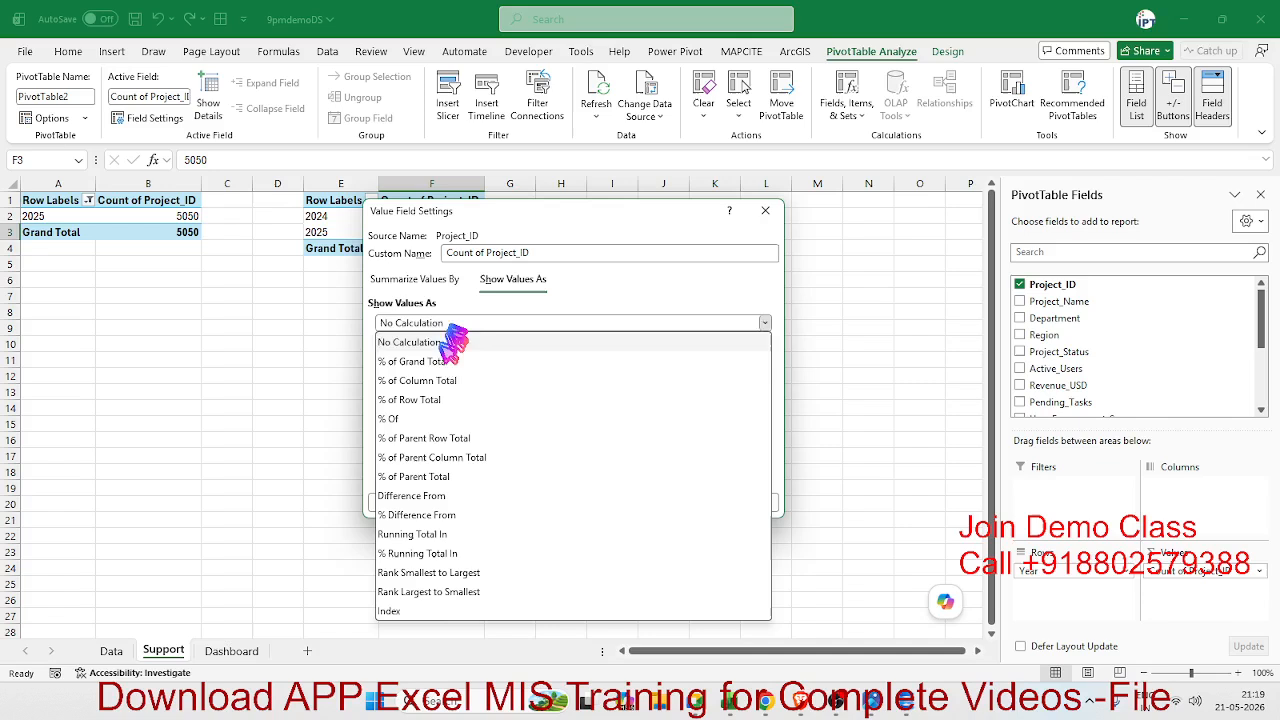
pyautogui.click(448, 388)
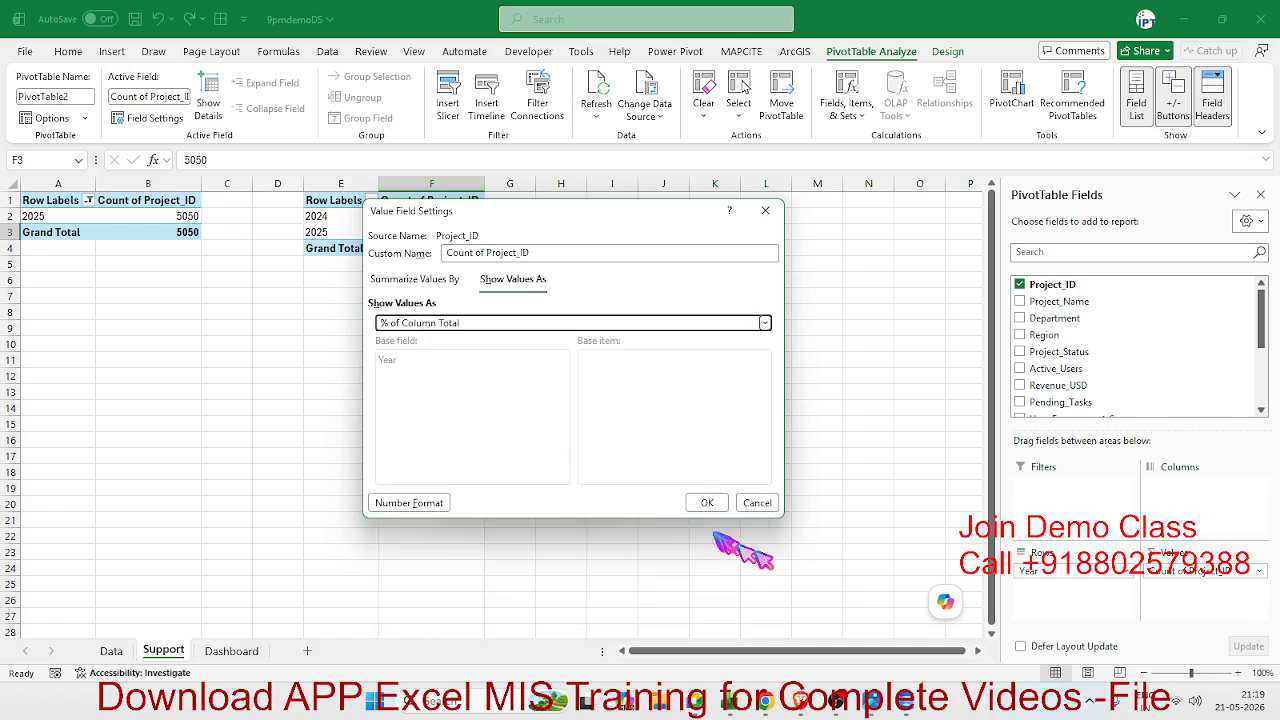
pyautogui.click(709, 504)
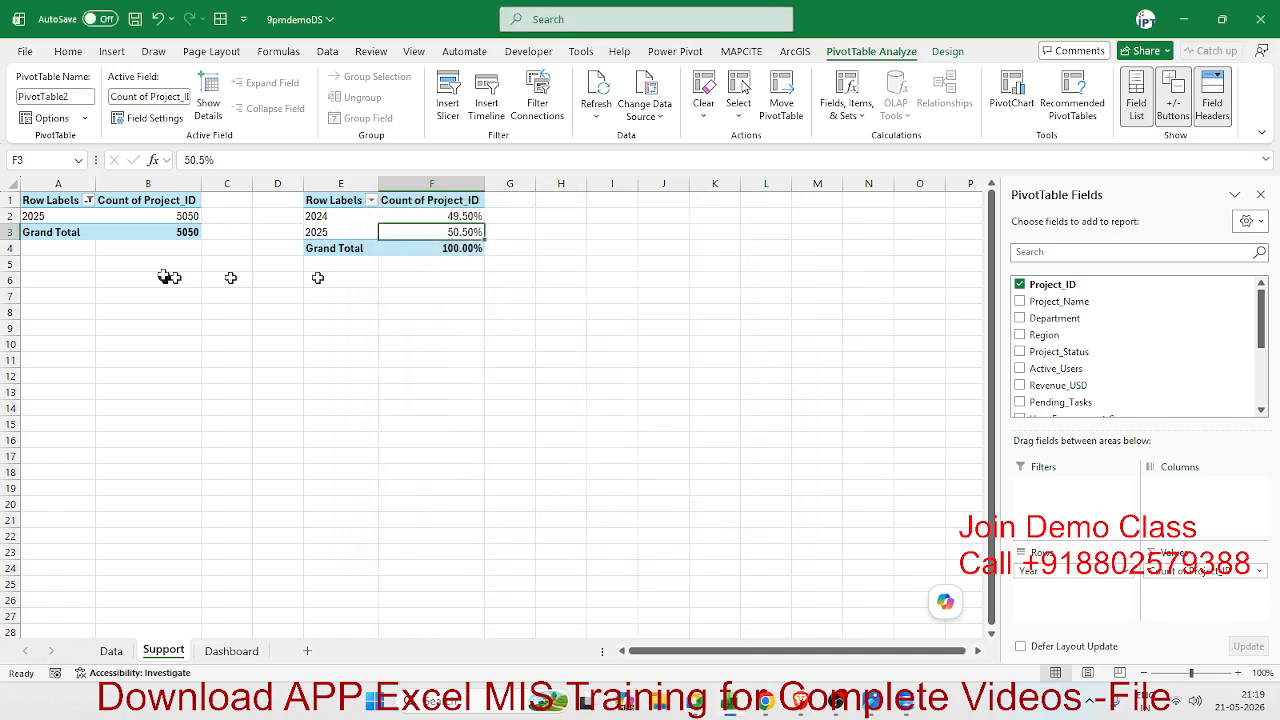
pyautogui.click(335, 226)
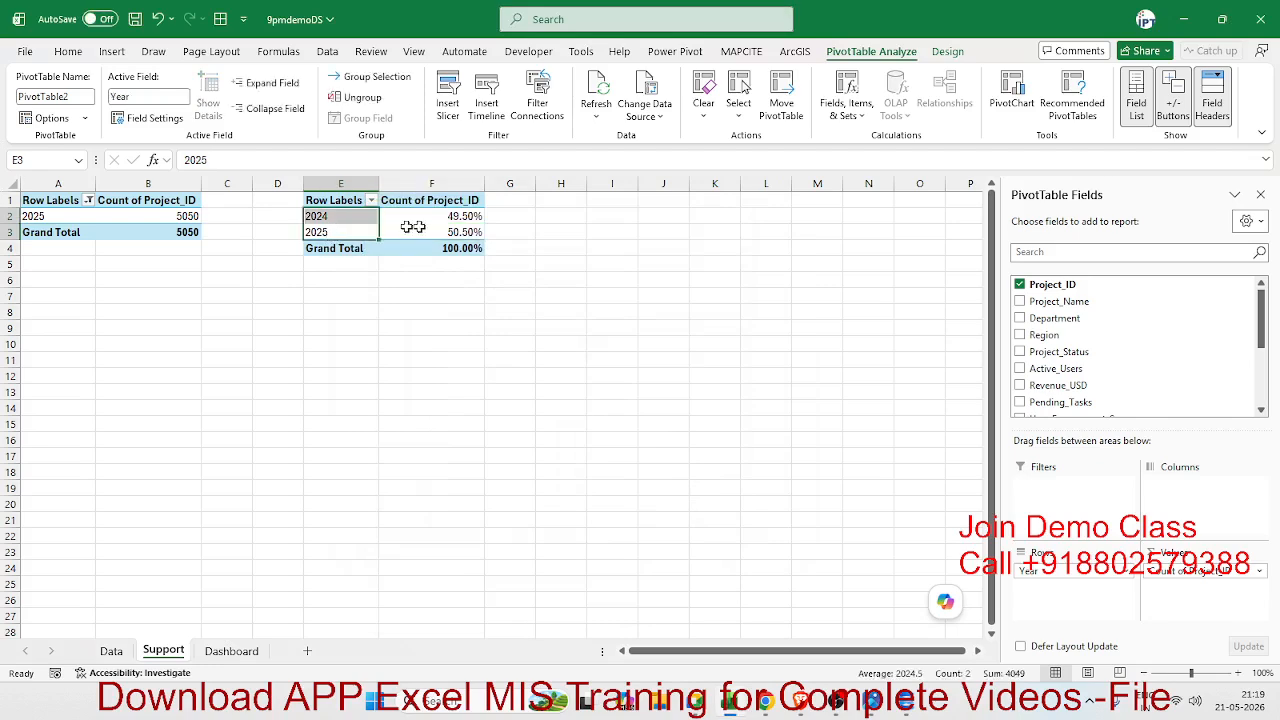
pyautogui.click(432, 228)
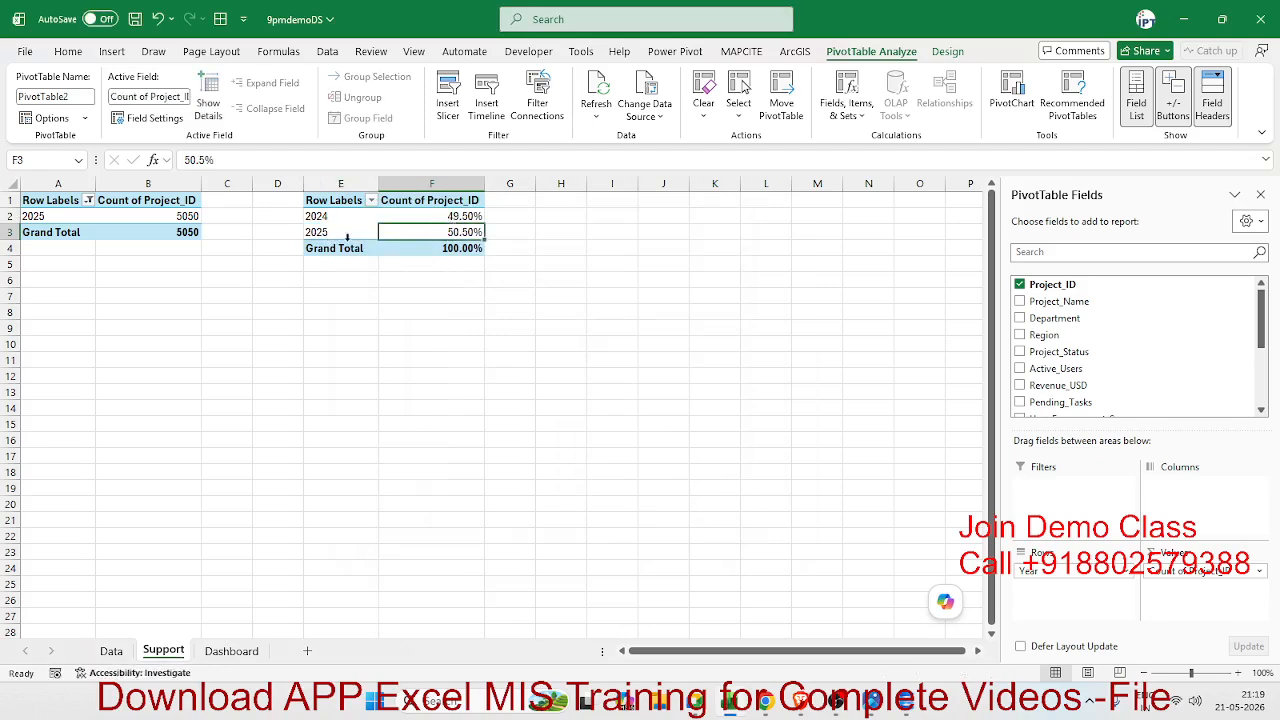
# Enter a formula in cell F6 that pulls the 2025 value from the second PivotTable in F3
pyautogui.click(439, 280)
pyautogui.write('=')
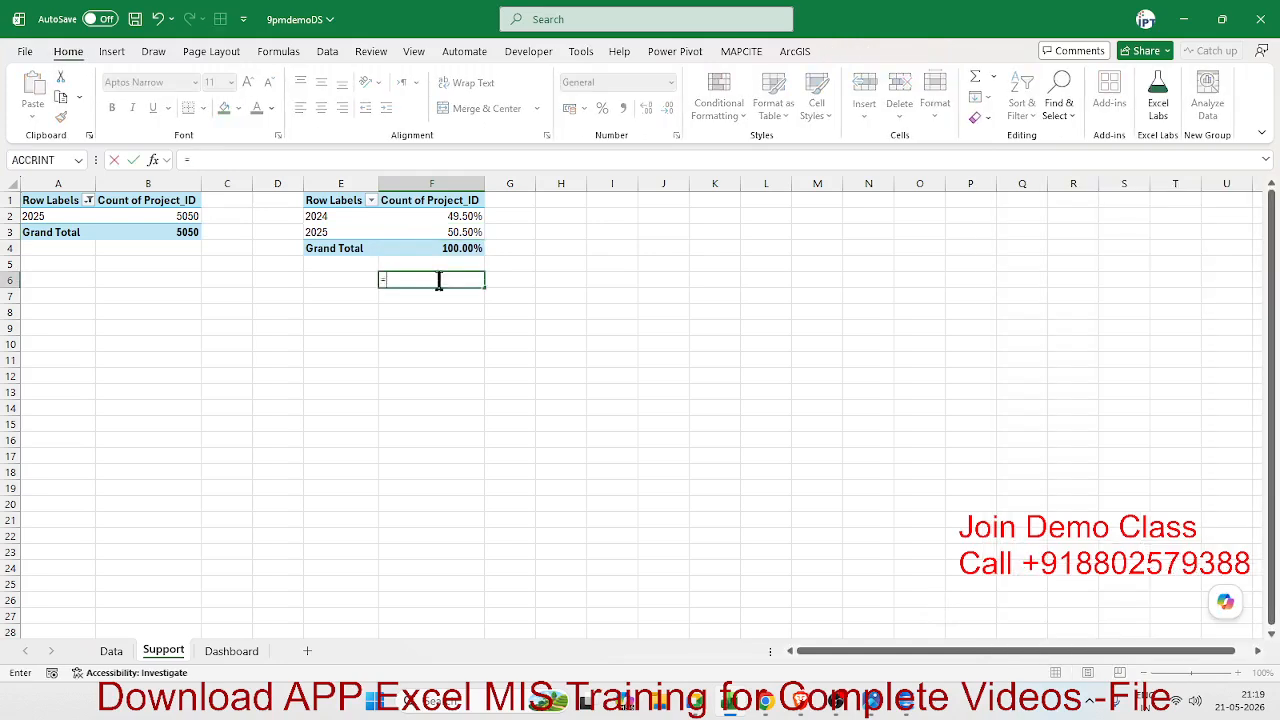
pyautogui.press('Up')
pyautogui.press('Up')
pyautogui.press('Up')
pyautogui.hotkey('ctrl', 'Return')
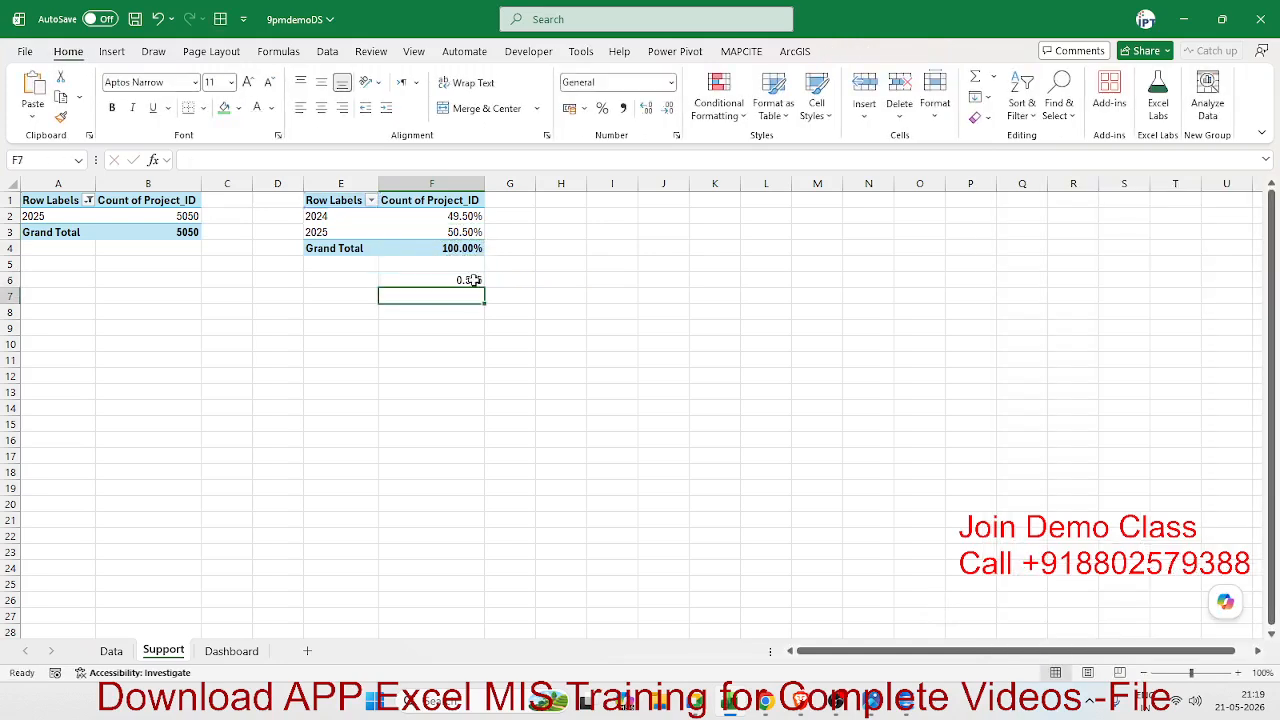
# Make the year in F6's formula refer to cell A2, giving =GETPIVOTDATA("Project_ID",$E$1,"Year",A2)
pyautogui.doubleClick(472, 280)
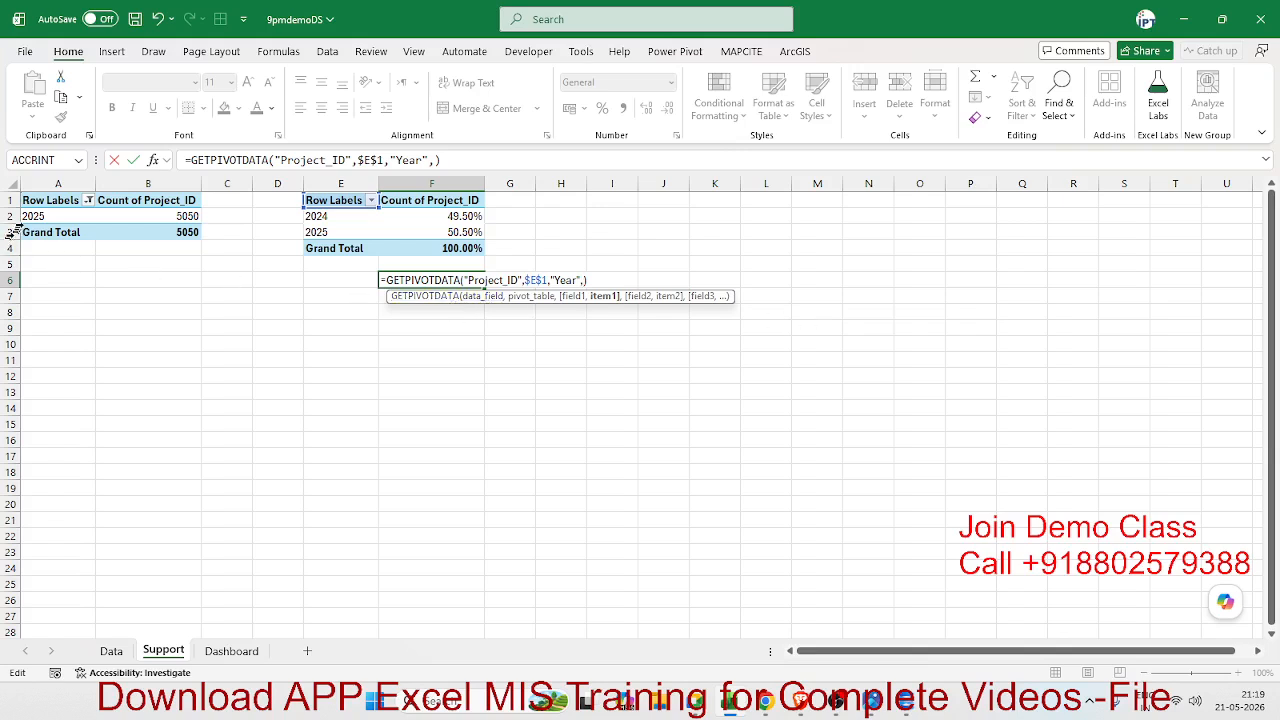
pyautogui.click(48, 219)
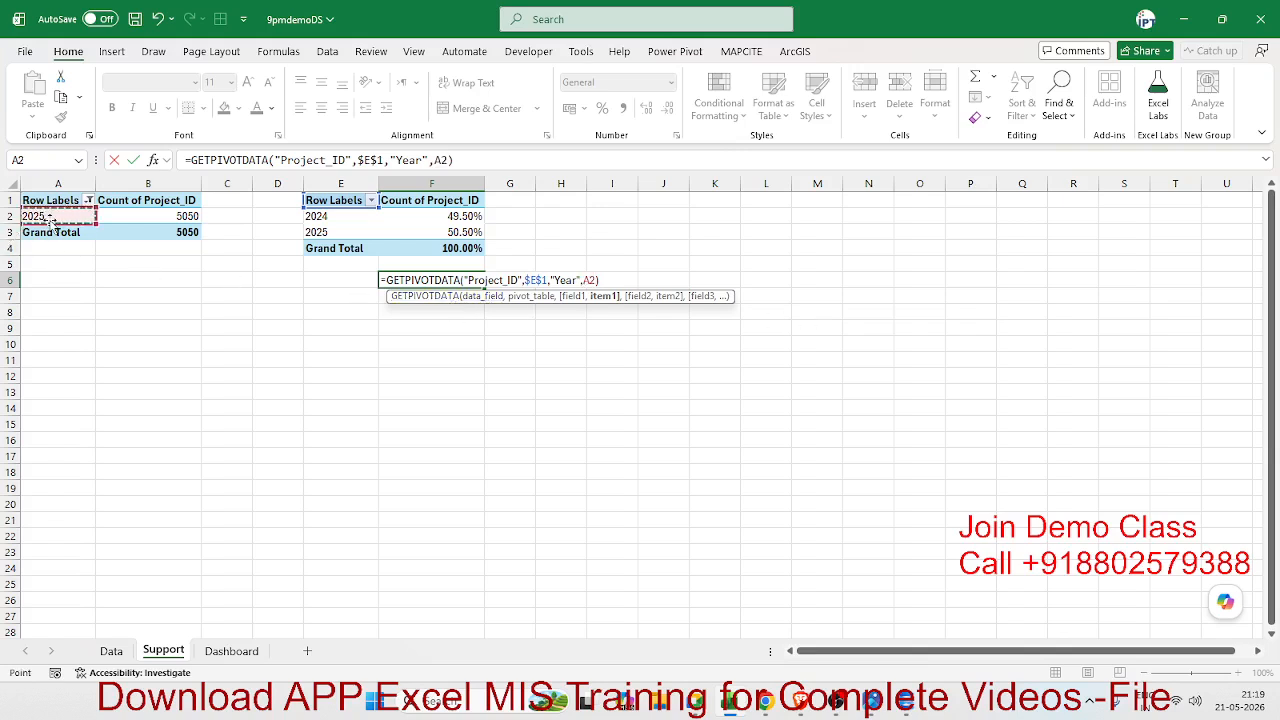
pyautogui.hotkey('ctrl', 'Return')
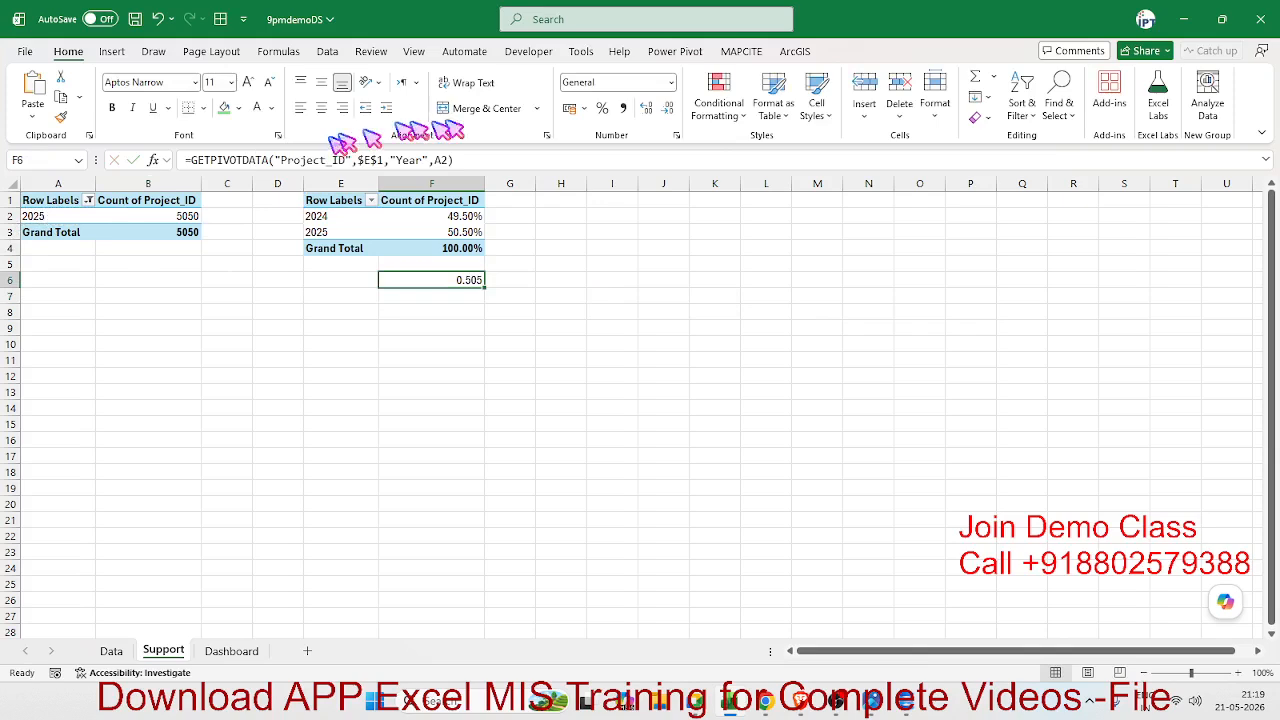
# Format cell F6 on the Support sheet as a percentage and check the Total Project card on the Dashboard sheet
pyautogui.click(602, 108)
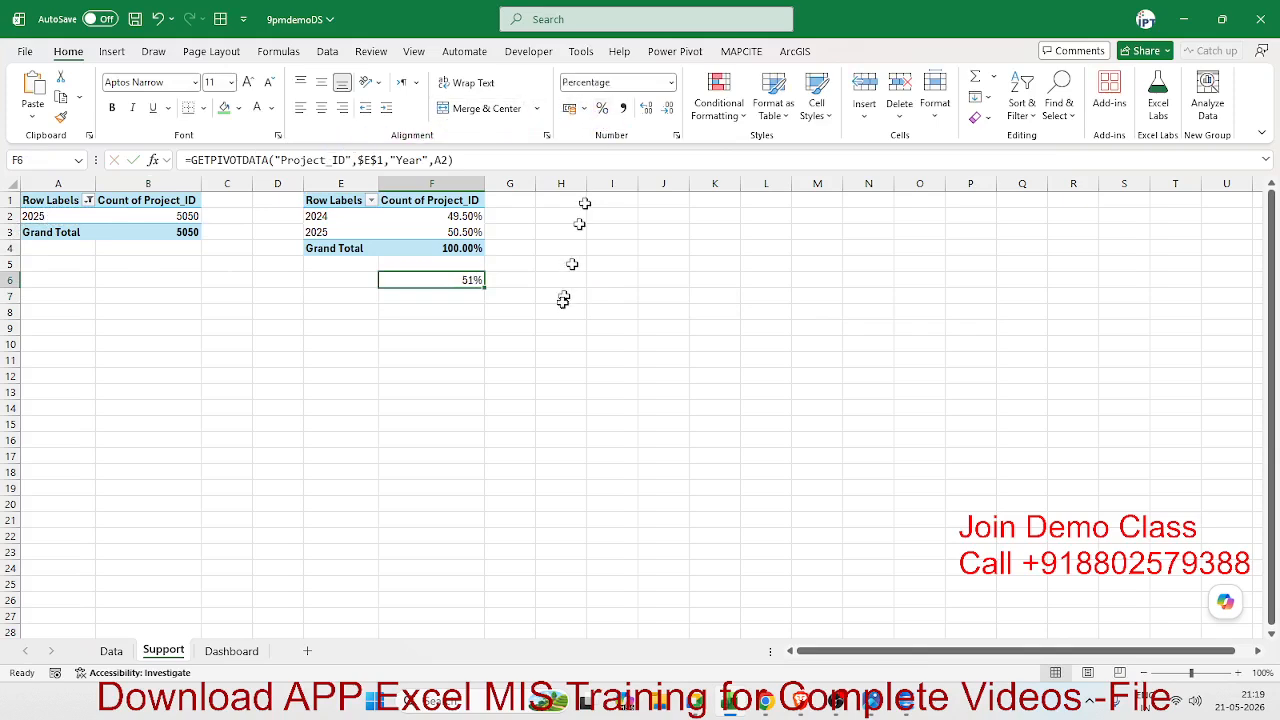
pyautogui.click(478, 300)
pyautogui.click(472, 284)
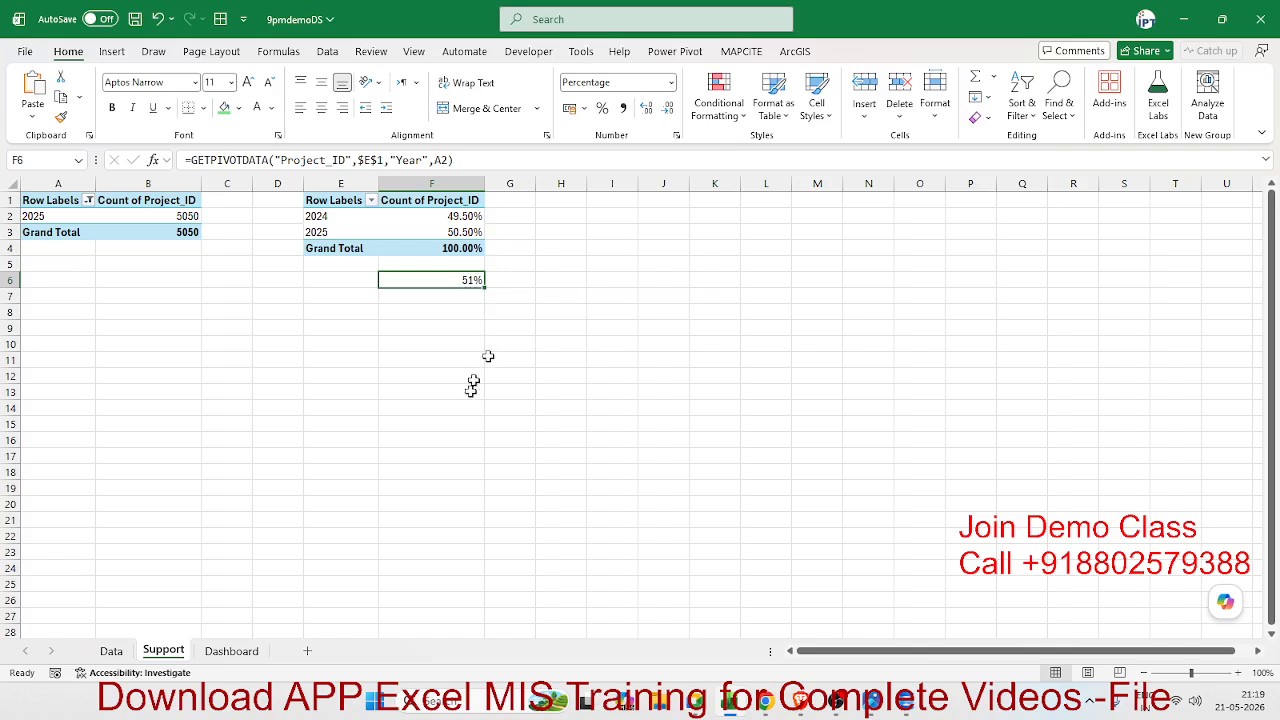
pyautogui.click(231, 651)
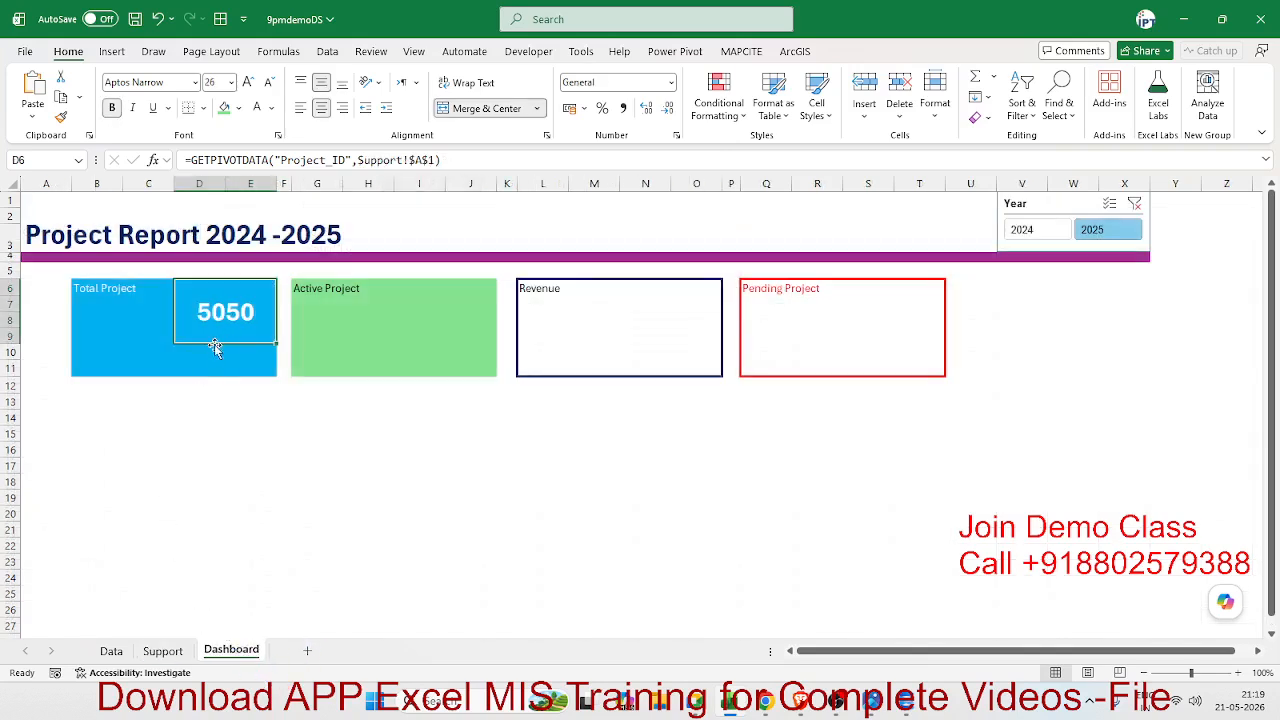
pyautogui.click(165, 651)
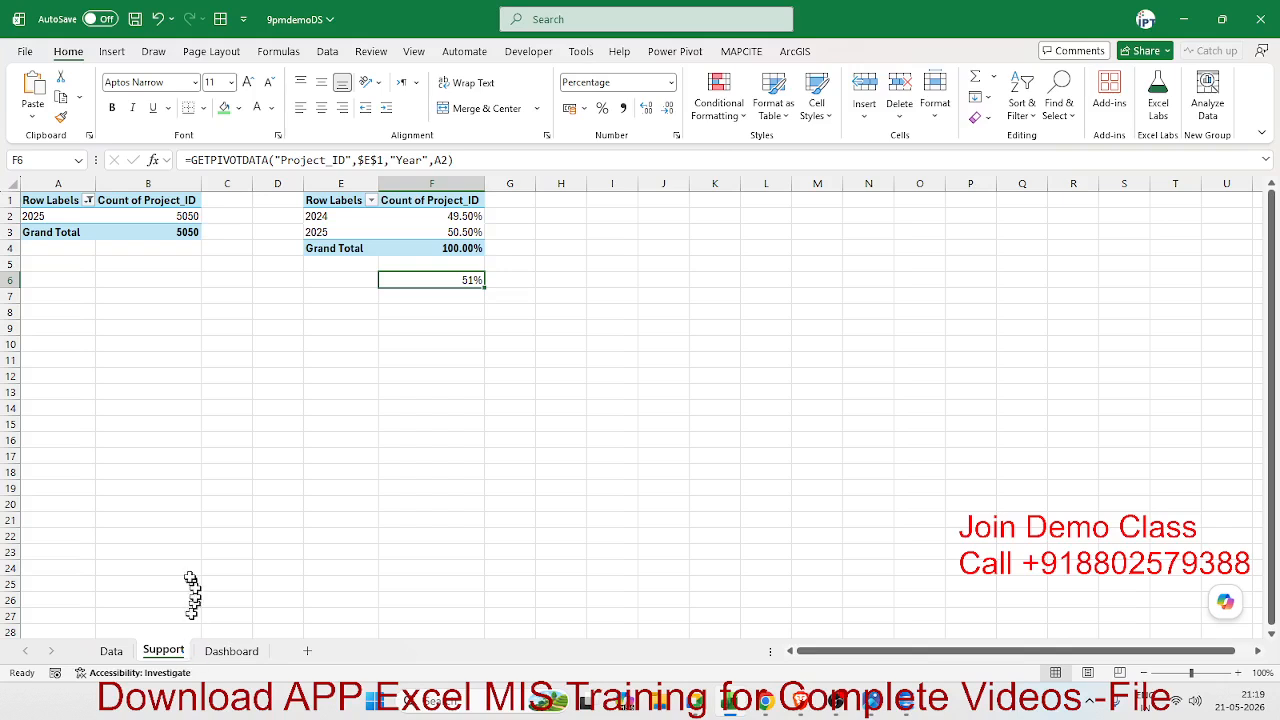
# Remove the Count of Project_ID value field from the second PivotTable
pyautogui.click(445, 236)
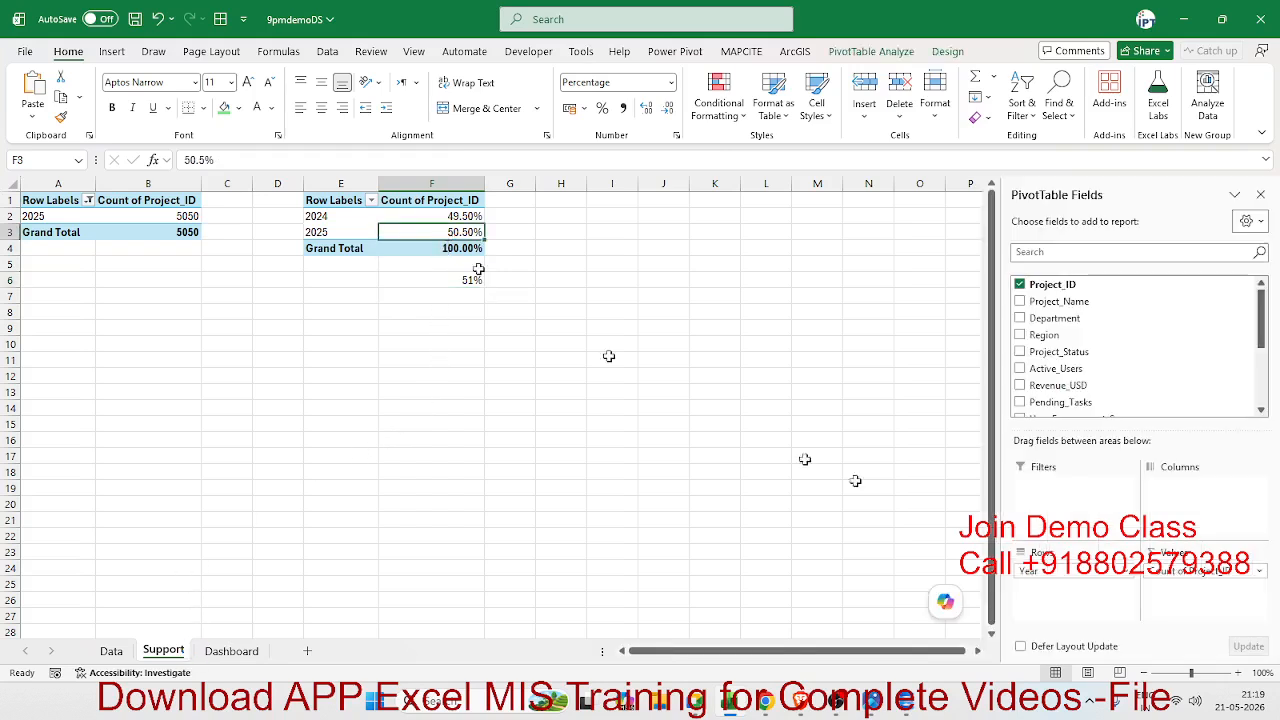
pyautogui.click(1220, 569)
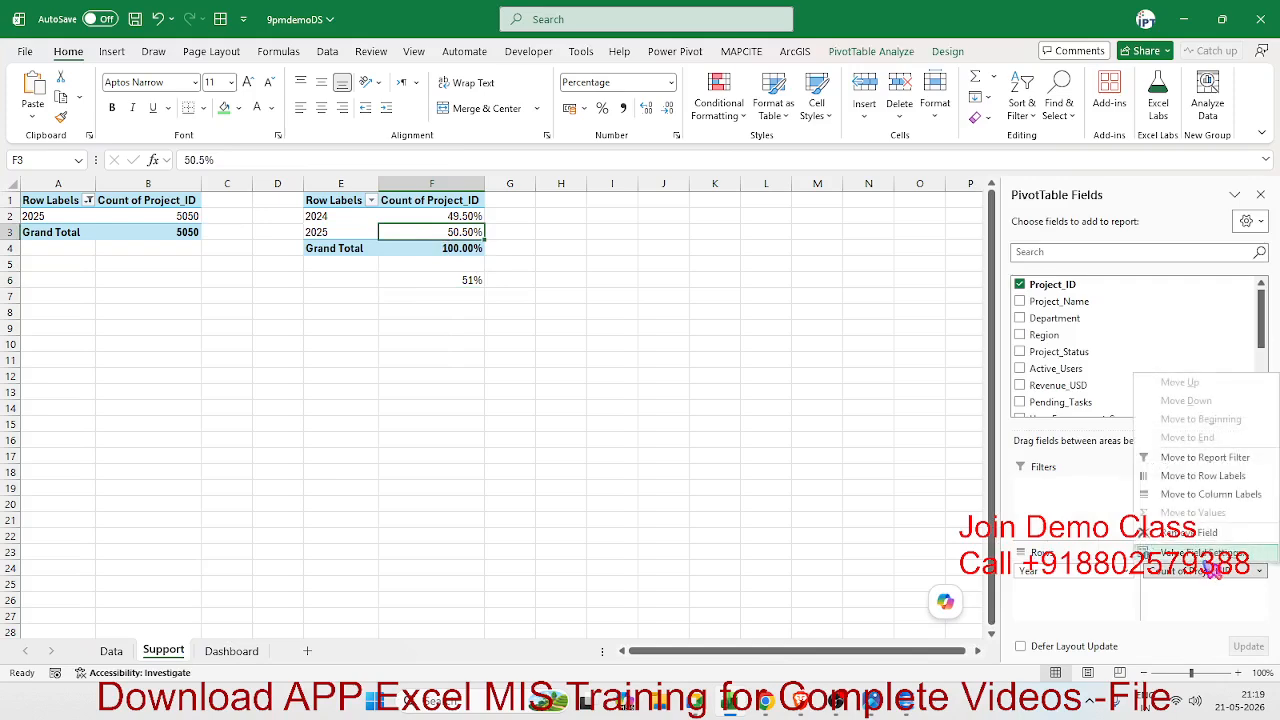
pyautogui.click(1208, 553)
pyautogui.press('Escape')
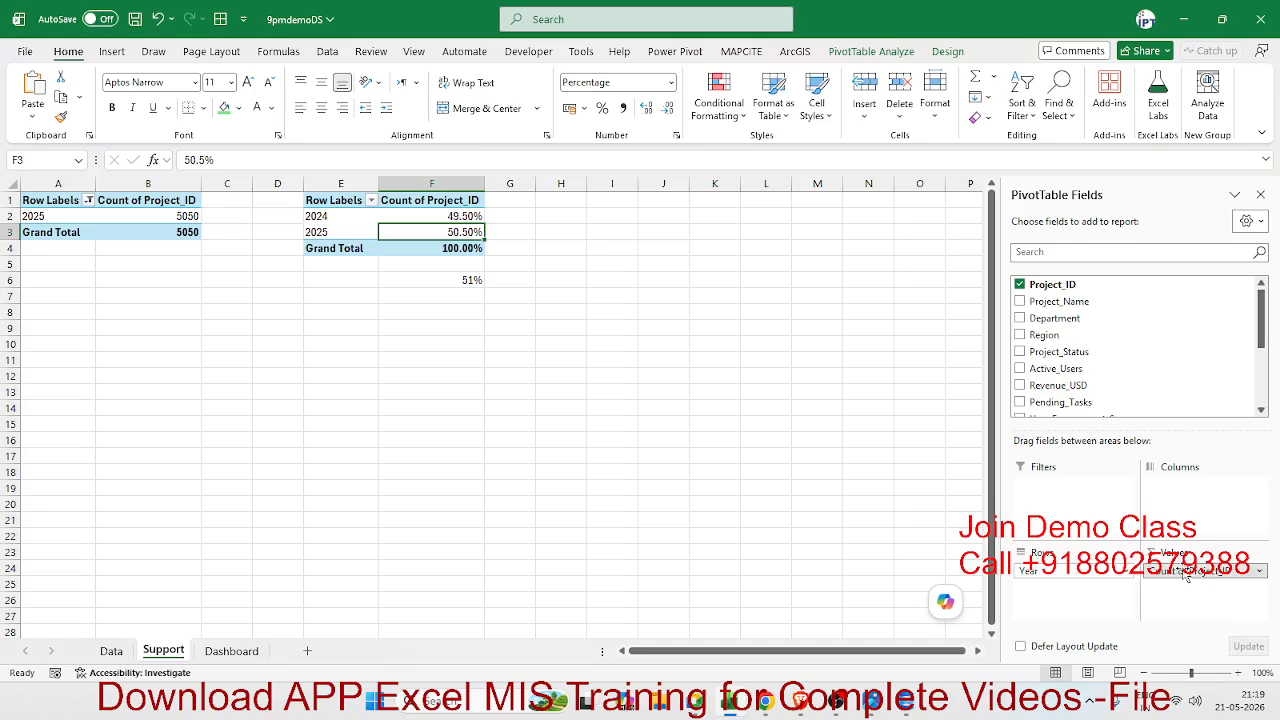
pyautogui.moveTo(1185, 573); pyautogui.dragTo(1100, 405)
pyautogui.scroll(2, 1040, 330)
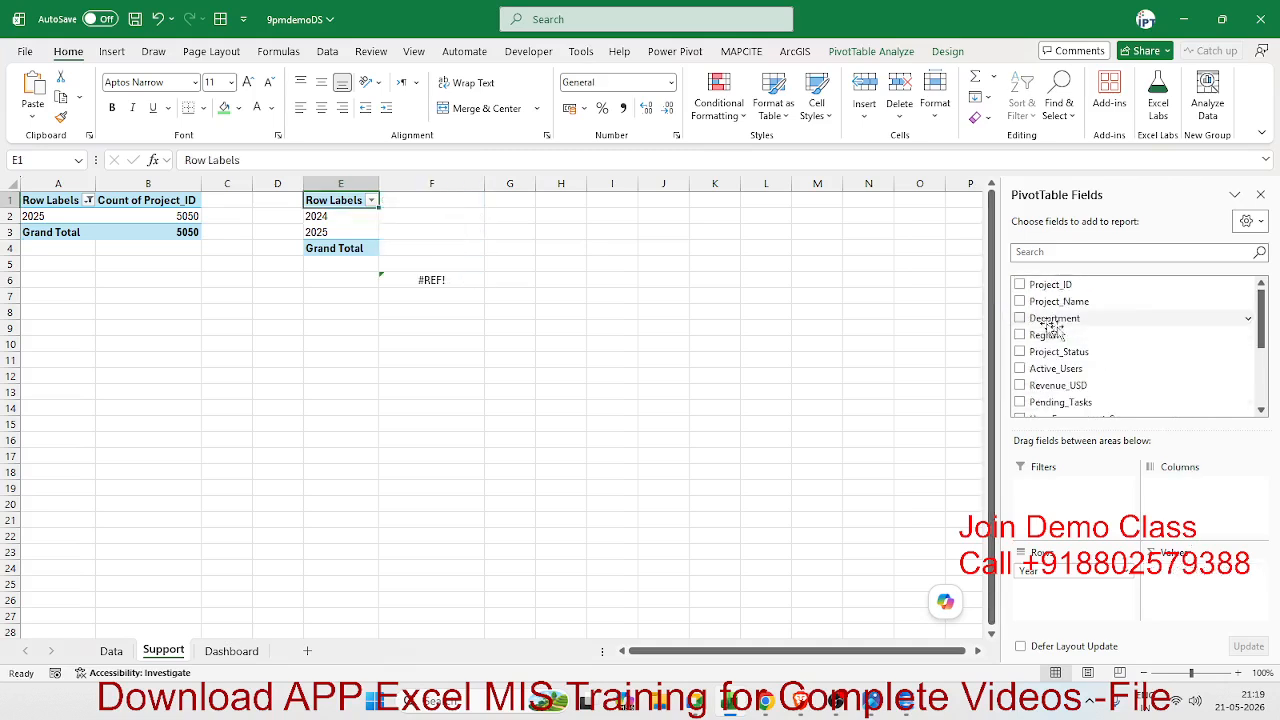
# Add Project_ID back to the second PivotTable's values and summarize it by Count
pyautogui.moveTo(1060, 286); pyautogui.dragTo(1192, 595)
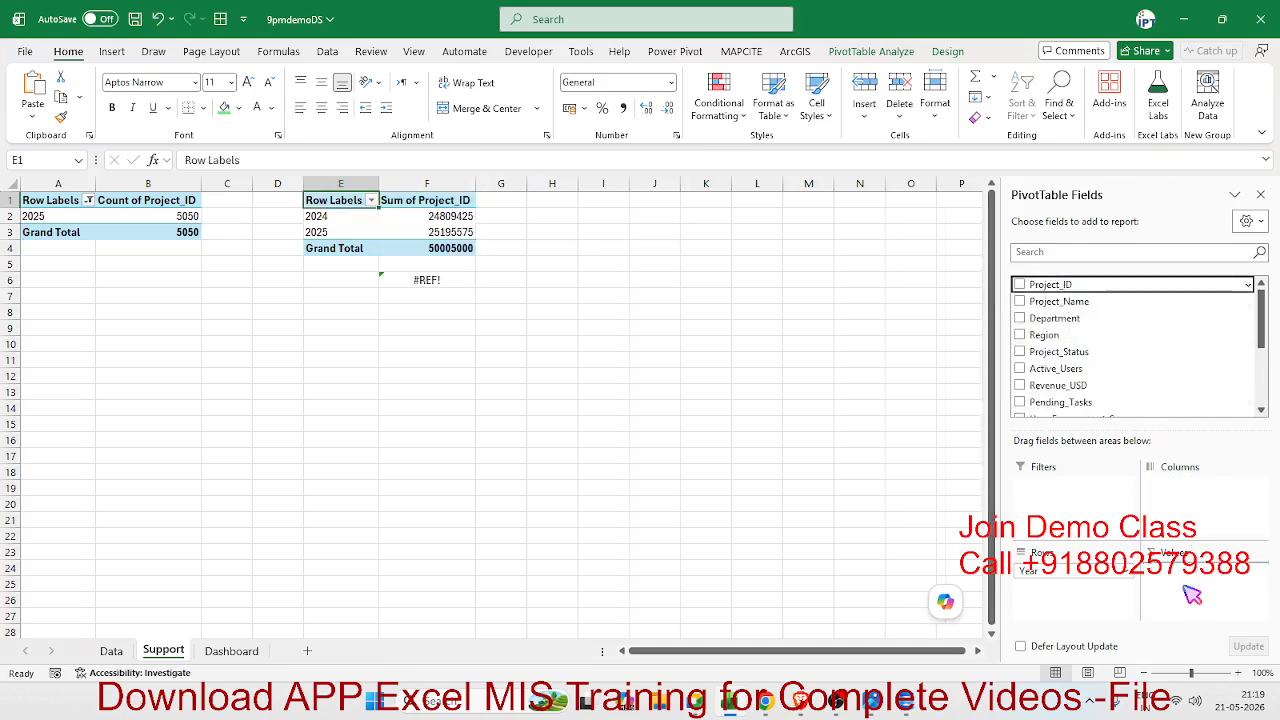
pyautogui.click(1195, 570)
pyautogui.click(1190, 553)
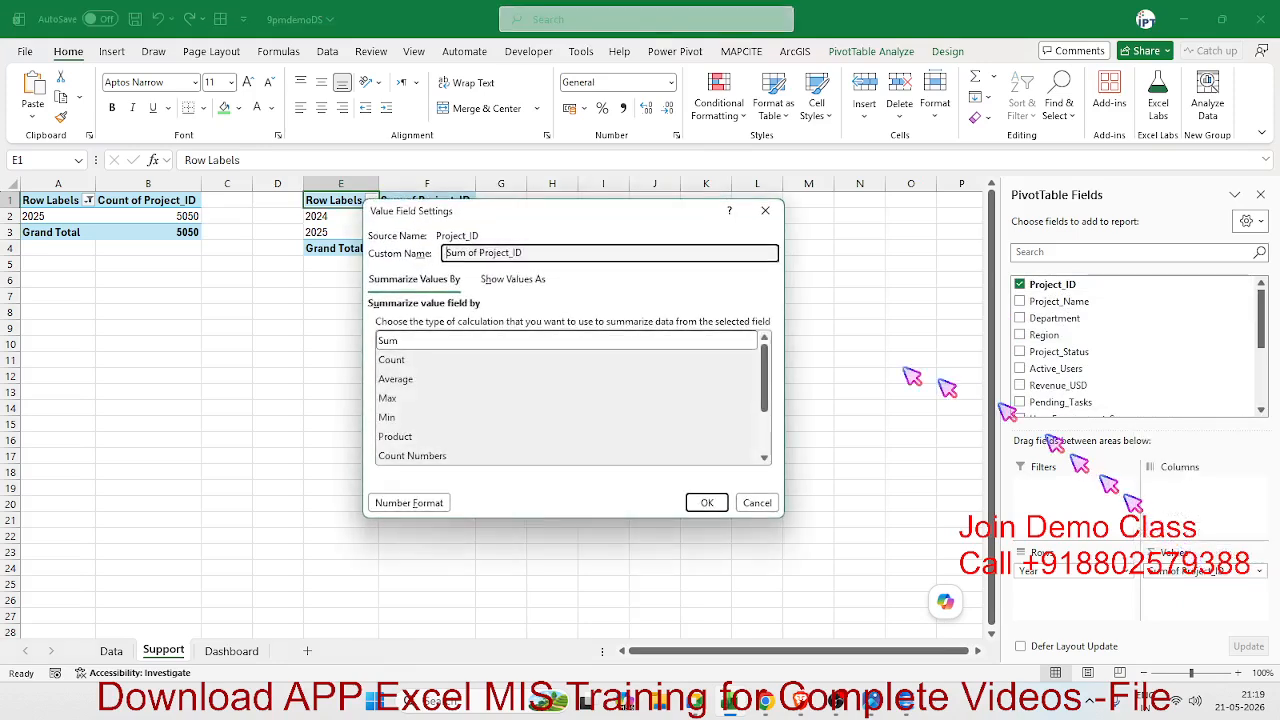
pyautogui.click(460, 359)
pyautogui.click(706, 502)
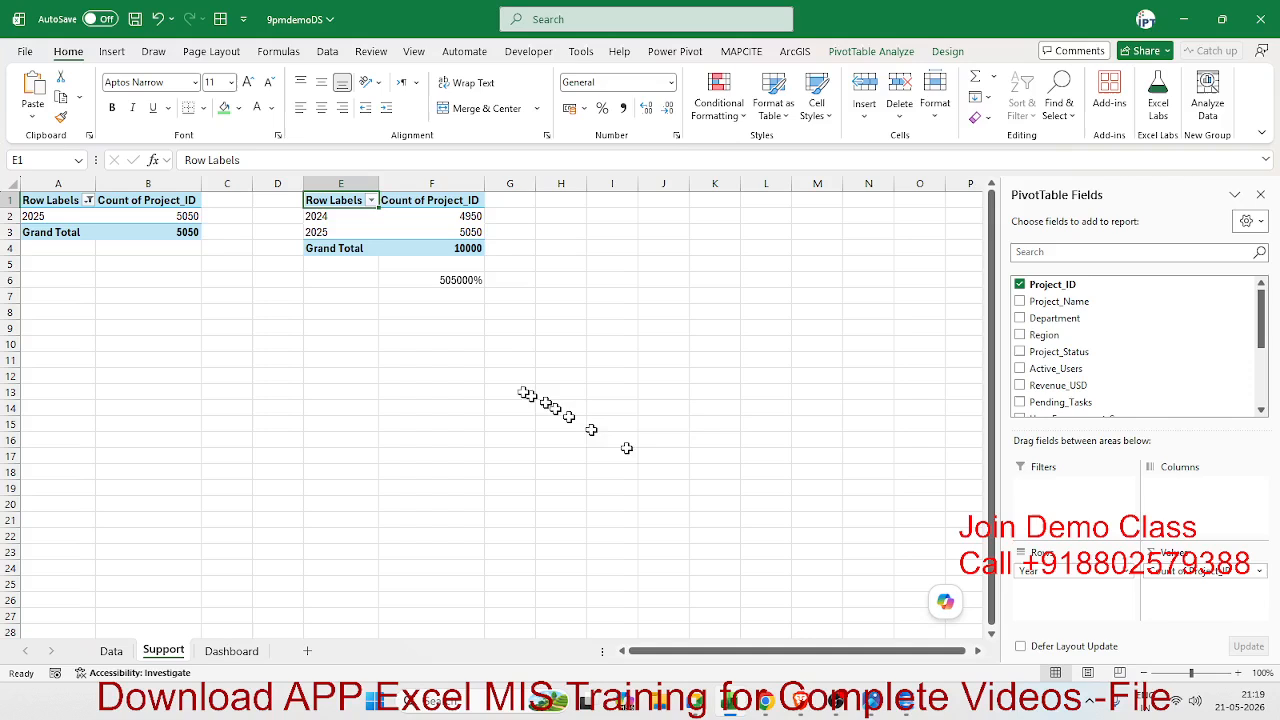
# Try an F6 formula on the Support sheet dividing the first PivotTable's 2025 count in B2 by the second PivotTable's 2025 count in F3
pyautogui.click(457, 281)
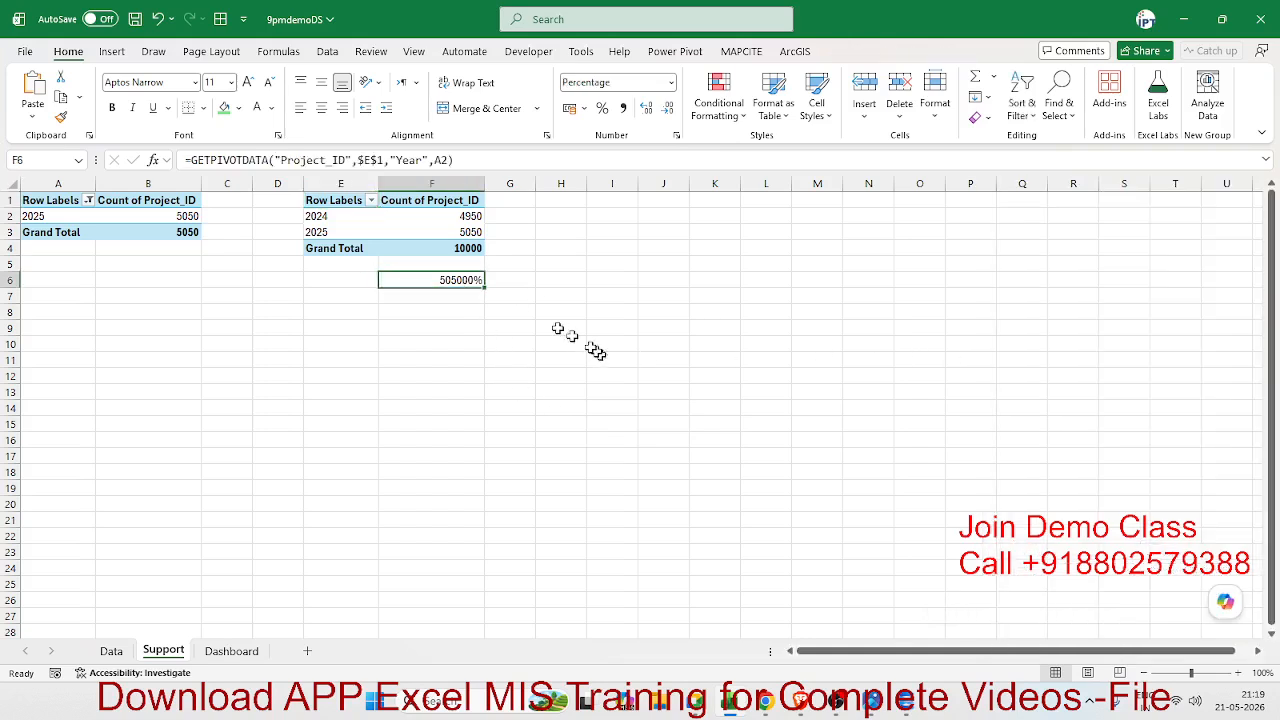
pyautogui.write('=')
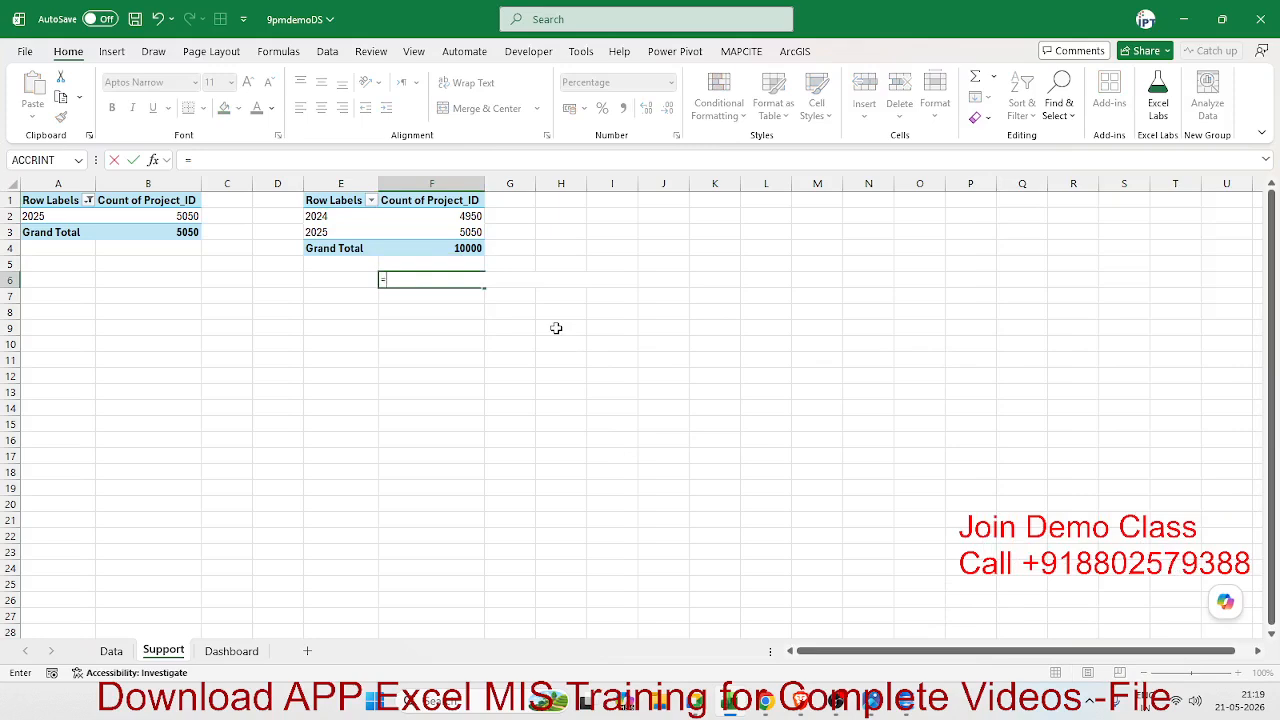
pyautogui.press('Left')
pyautogui.press('Left')
pyautogui.press('Left')
pyautogui.press('Up')
pyautogui.press('Up')
pyautogui.press('Up')
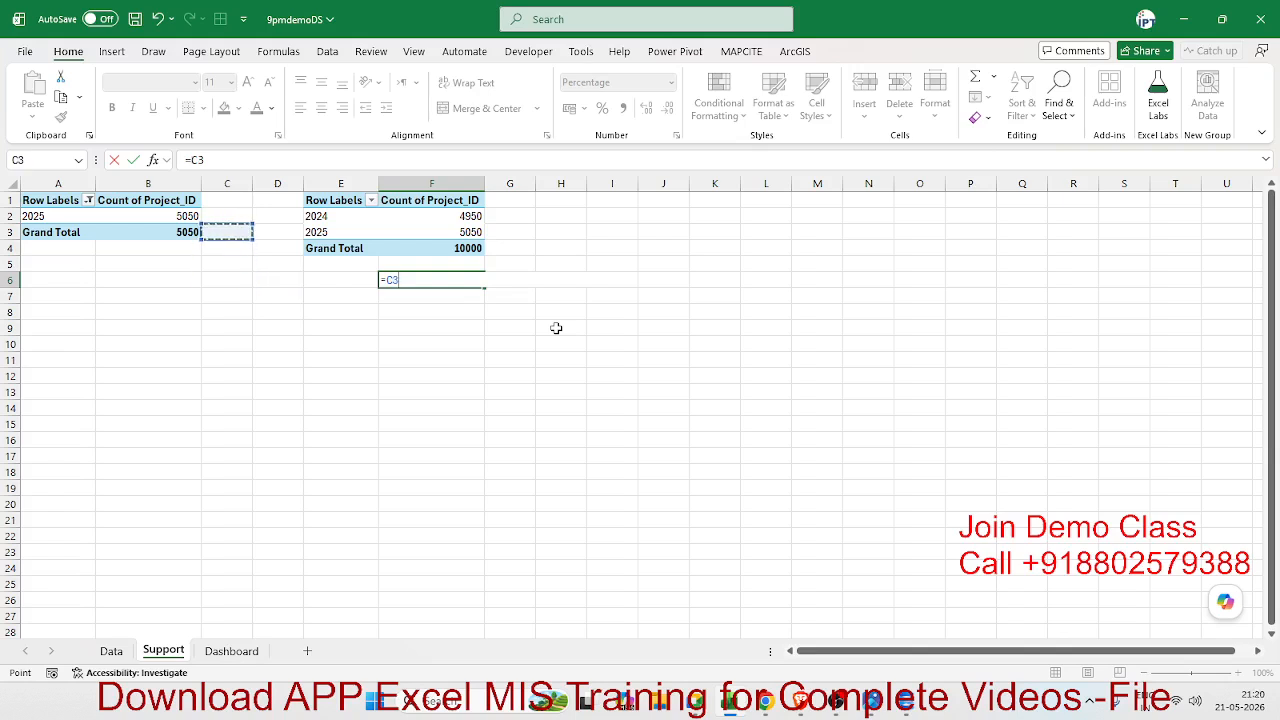
pyautogui.press('Up')
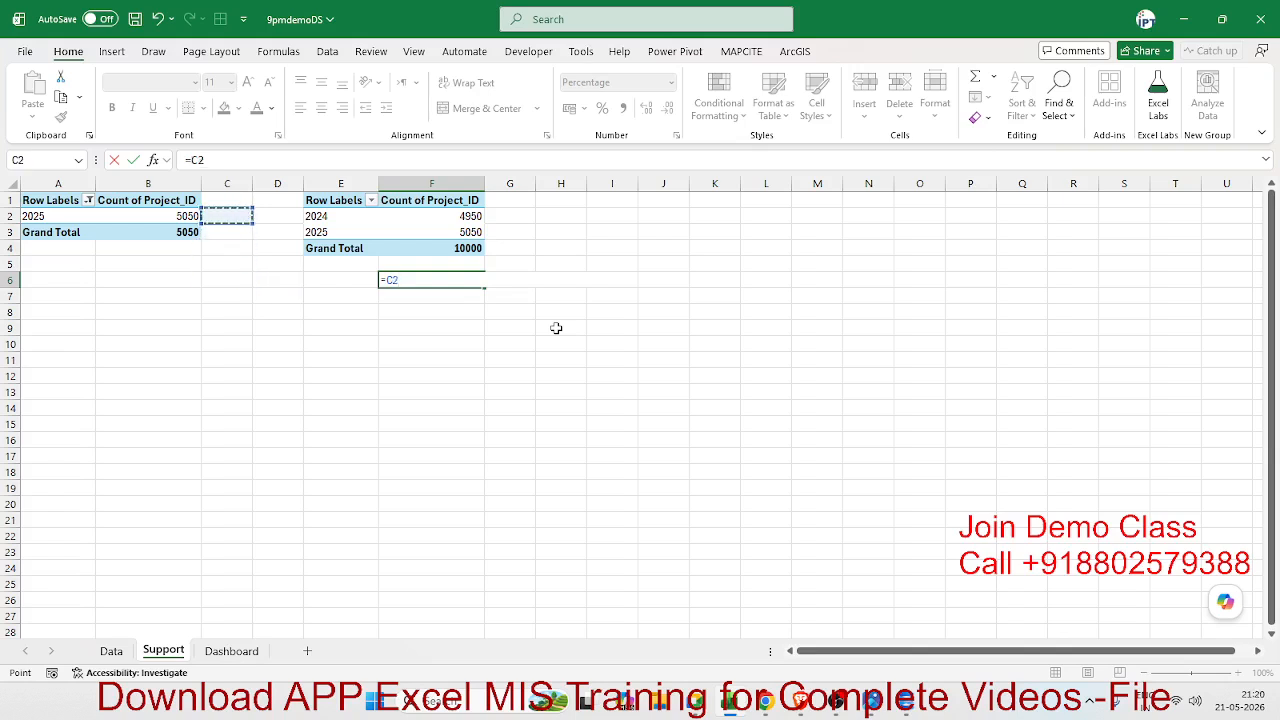
pyautogui.press('Left')
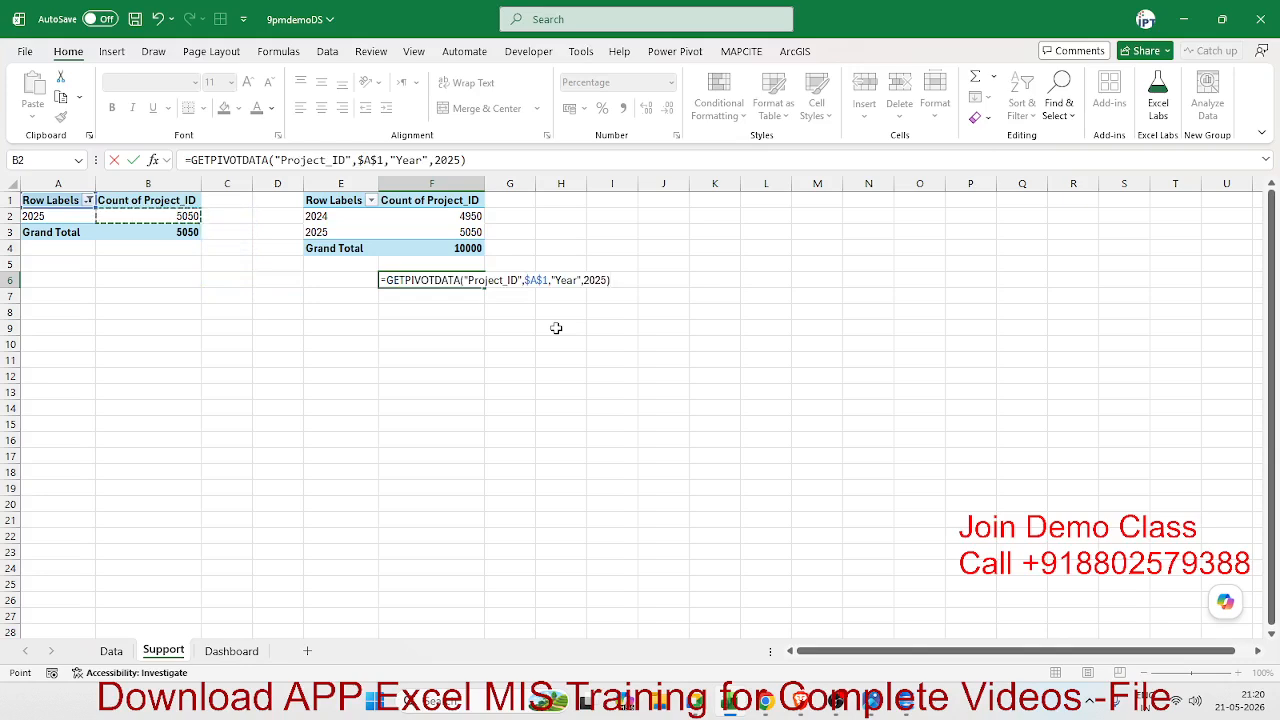
pyautogui.write('/')
pyautogui.press('Up')
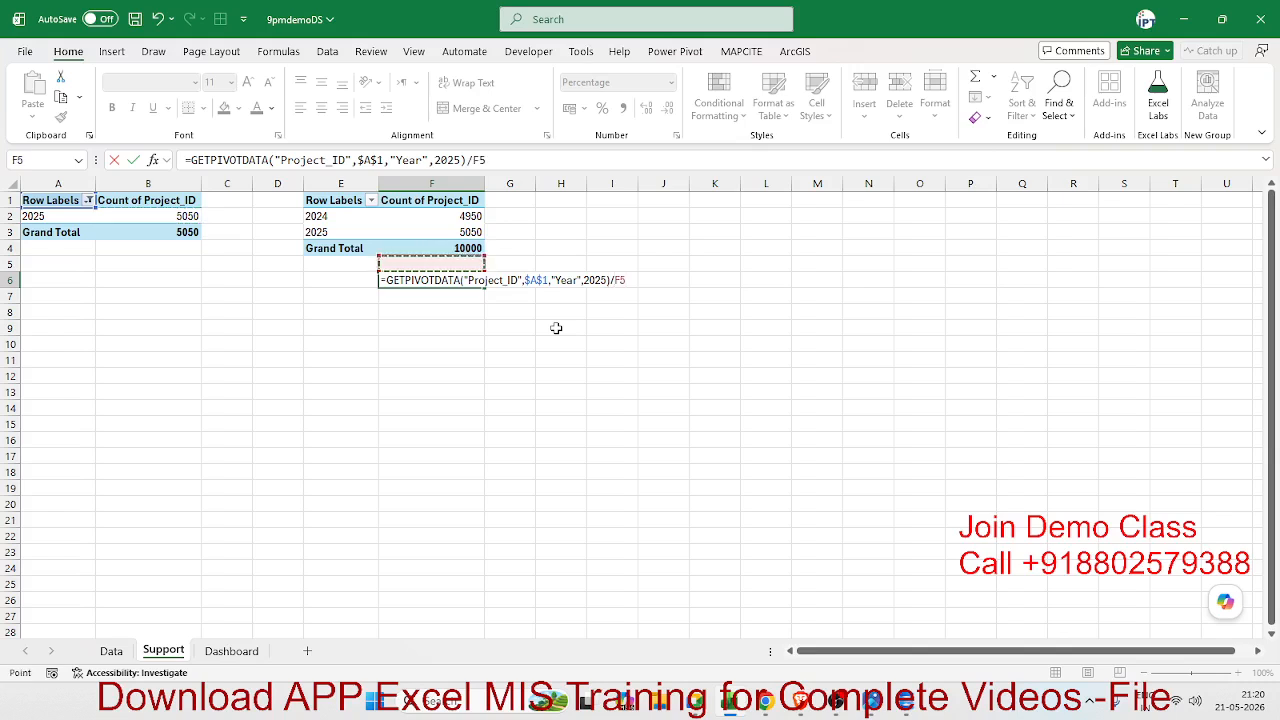
pyautogui.press('Up')
pyautogui.press('Up')
pyautogui.hotkey('ctrl', 'Return')
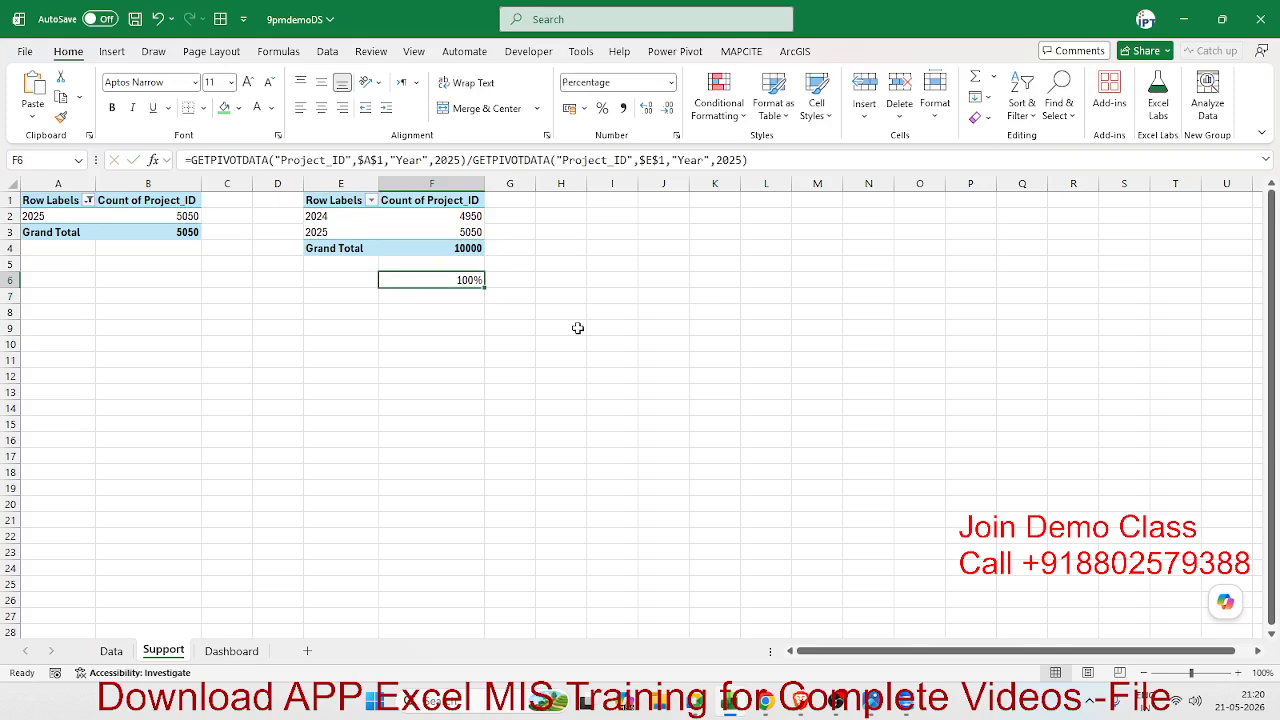
pyautogui.doubleClick(729, 160)
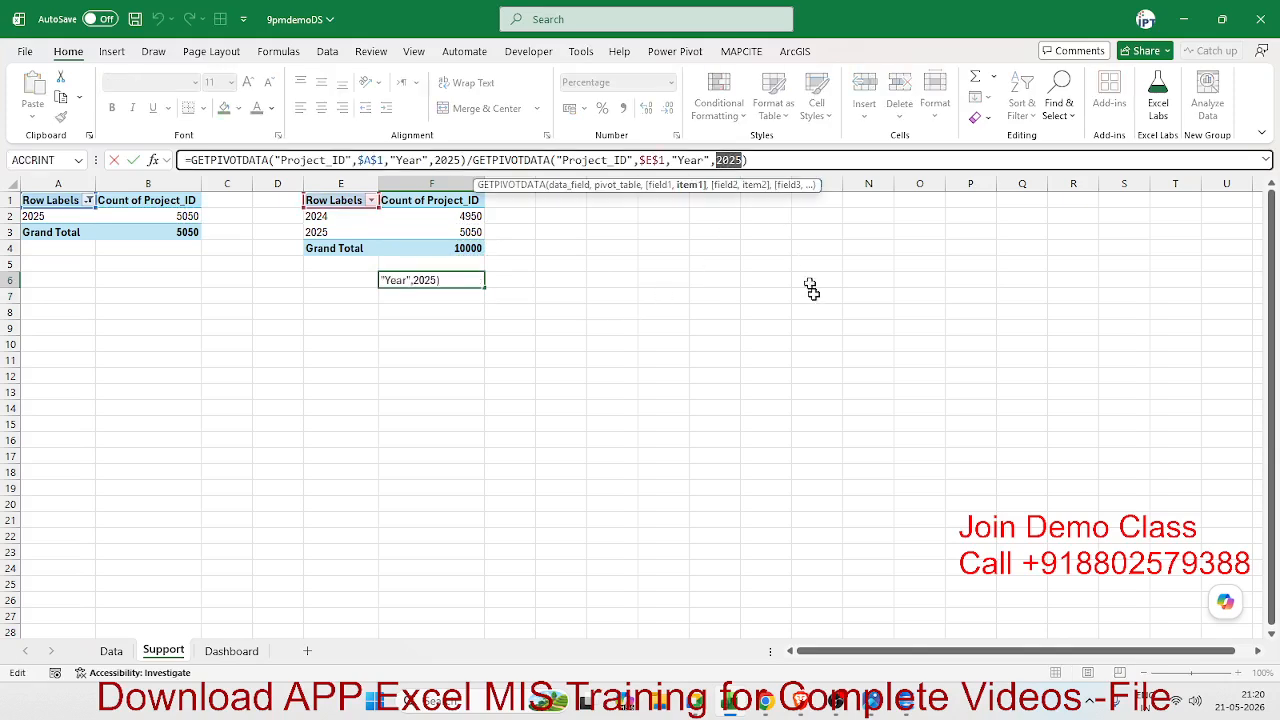
pyautogui.press('BackSpace')
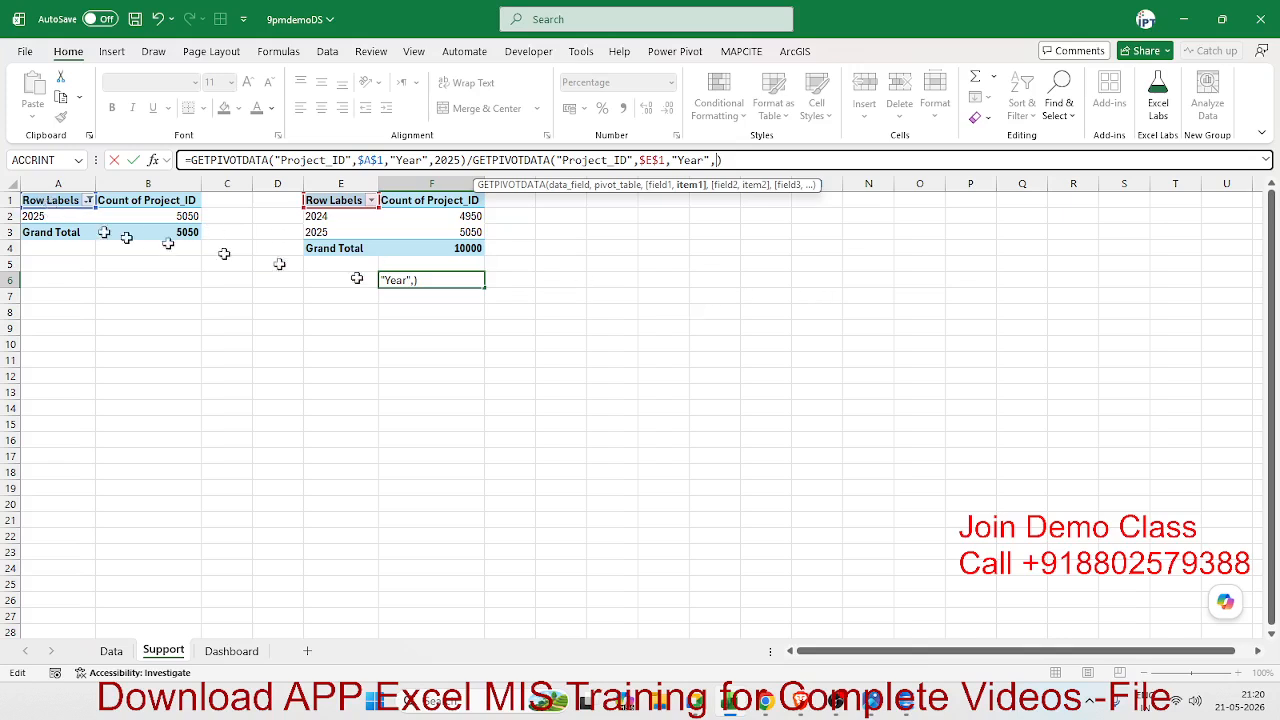
pyautogui.press('Escape')
pyautogui.write('=')
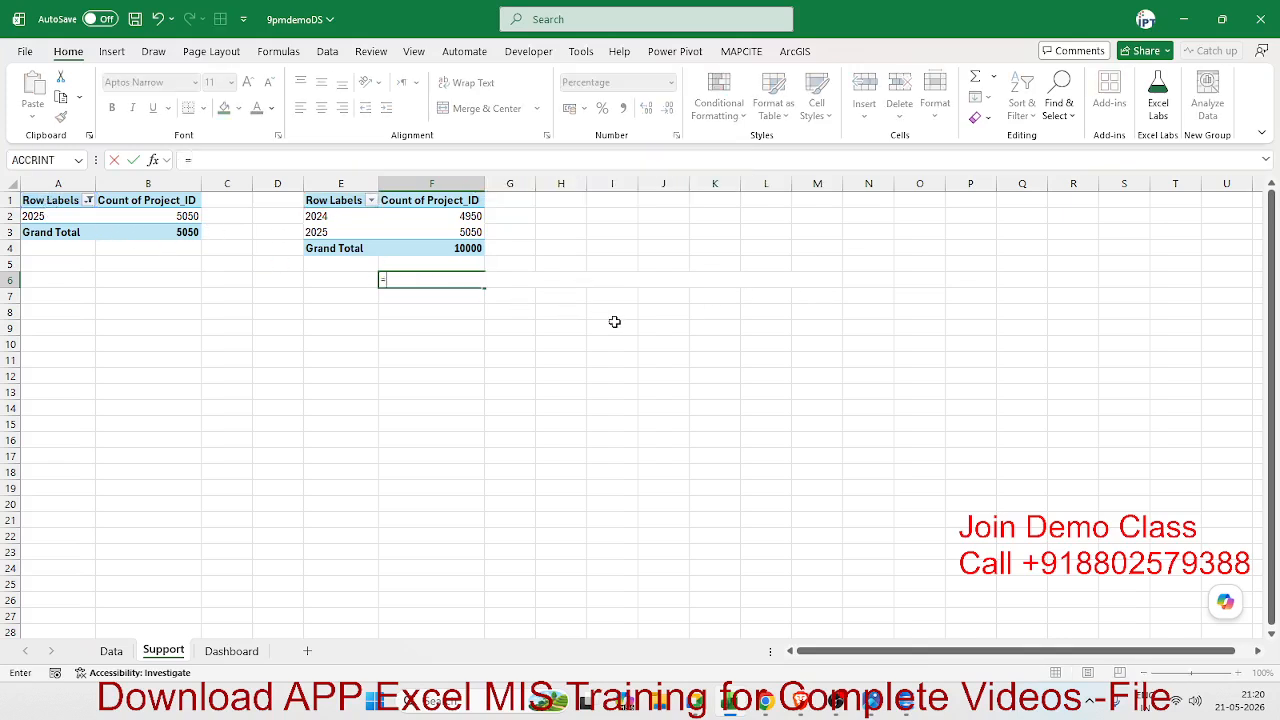
pyautogui.press('Escape')
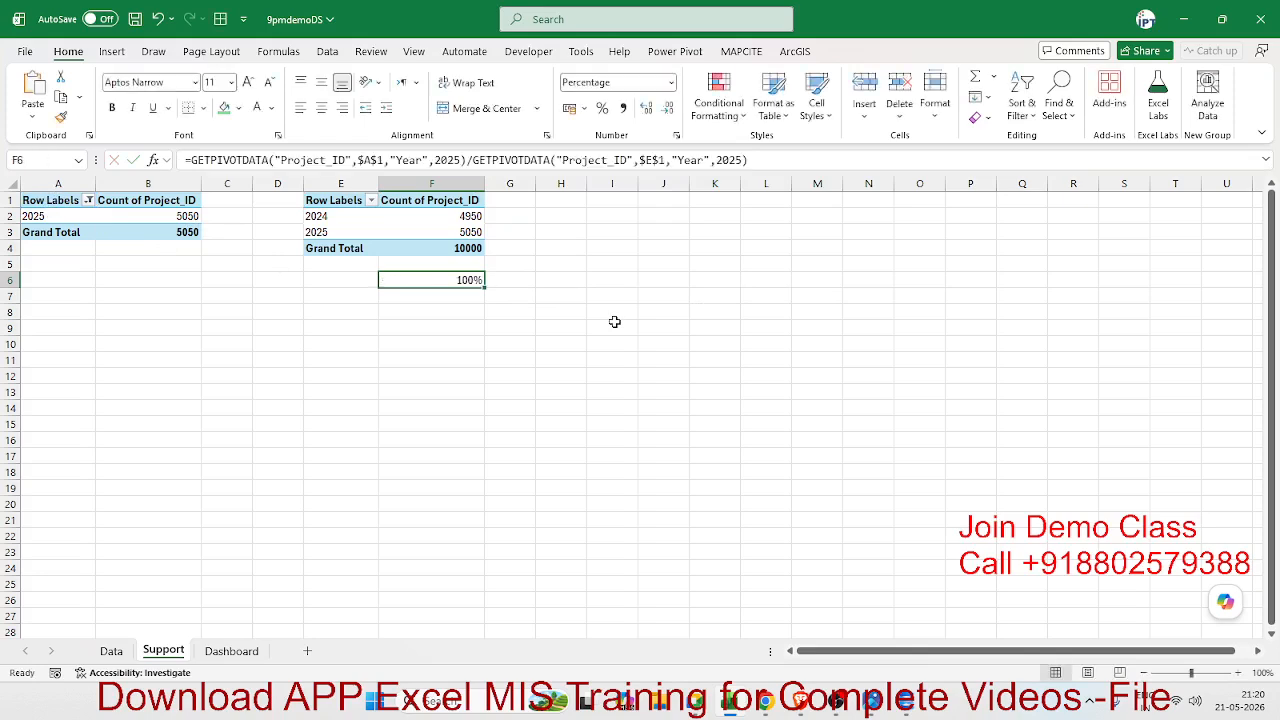
# Clear F6 and enter a formula adding the 2025 Project_ID counts of both PivotTables, from B2 and F3
pyautogui.press('Delete')
pyautogui.write('=')
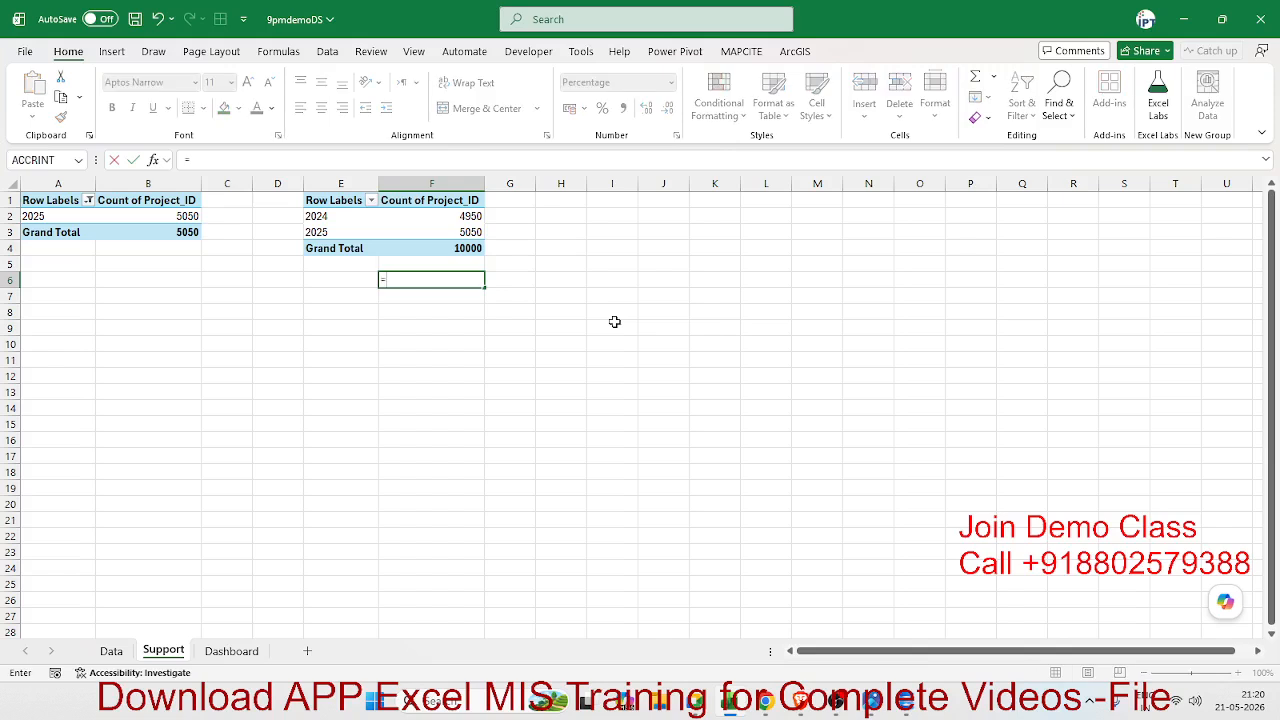
pyautogui.press('Left')
pyautogui.press('Left')
pyautogui.press('Left')
pyautogui.press('Left')
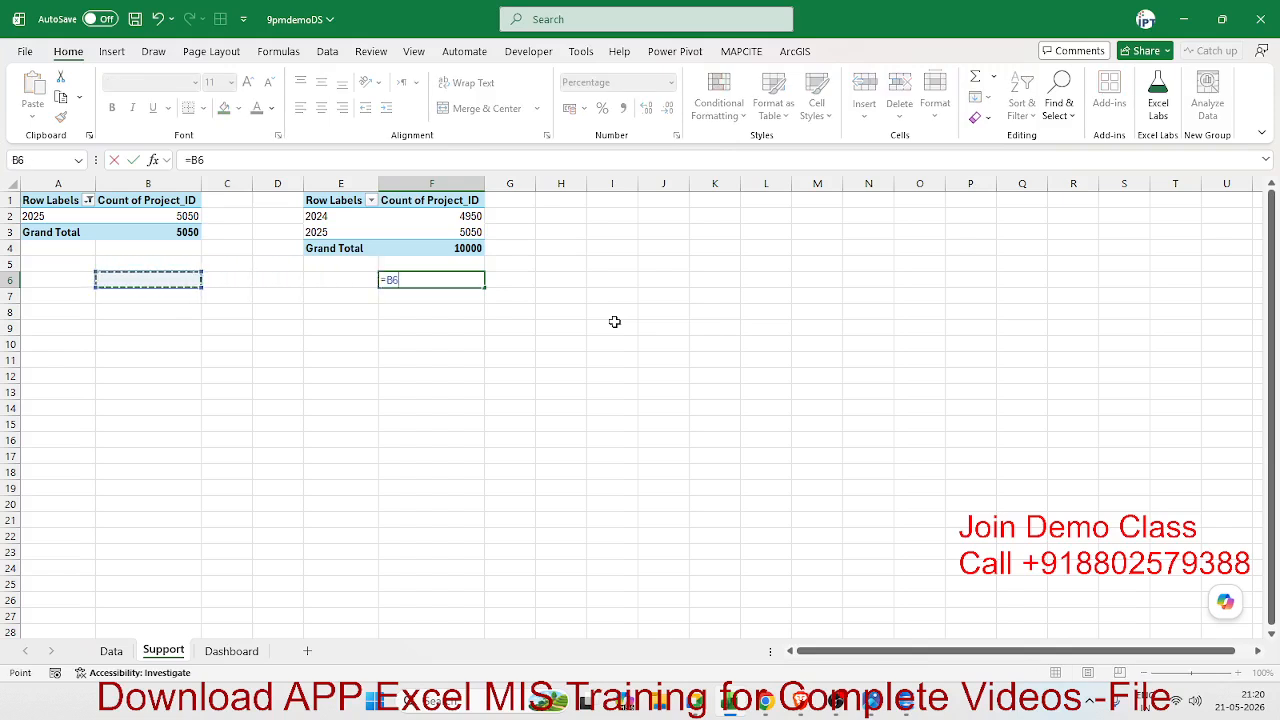
pyautogui.press('Up')
pyautogui.press('Up')
pyautogui.press('Up')
pyautogui.press('Up')
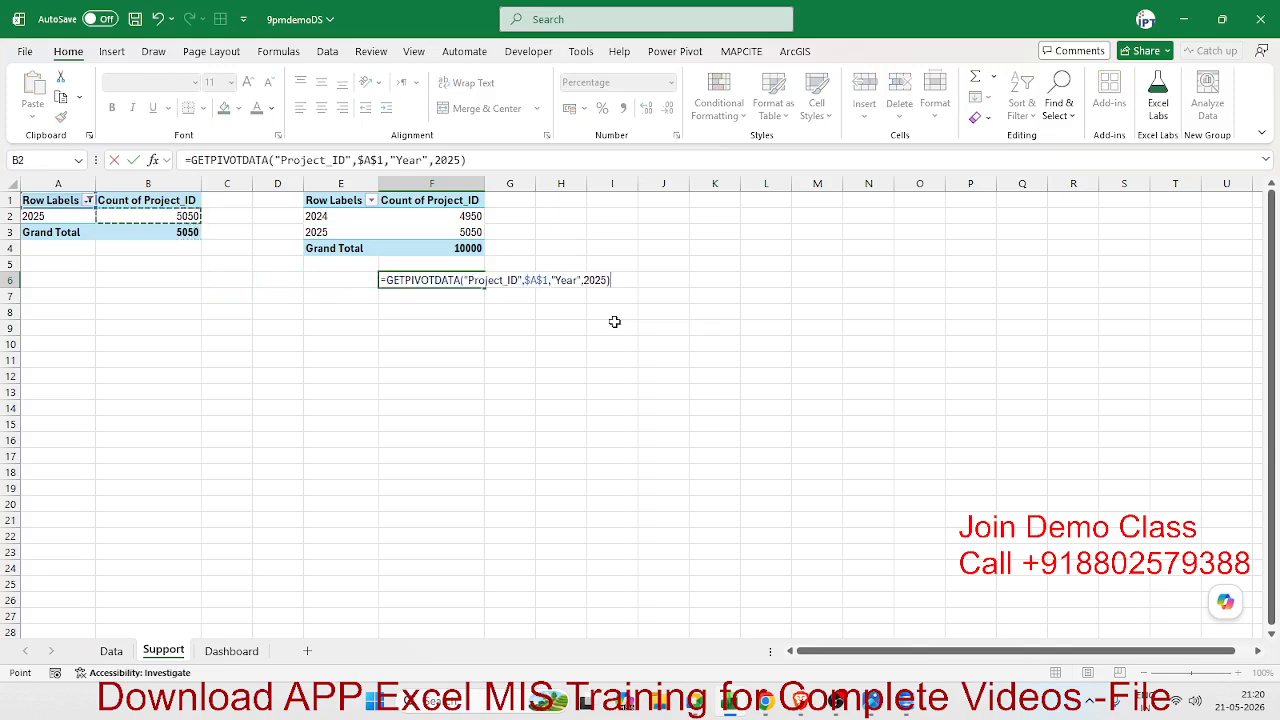
pyautogui.write('+')
pyautogui.press('Up')
pyautogui.press('Up')
pyautogui.press('Up')
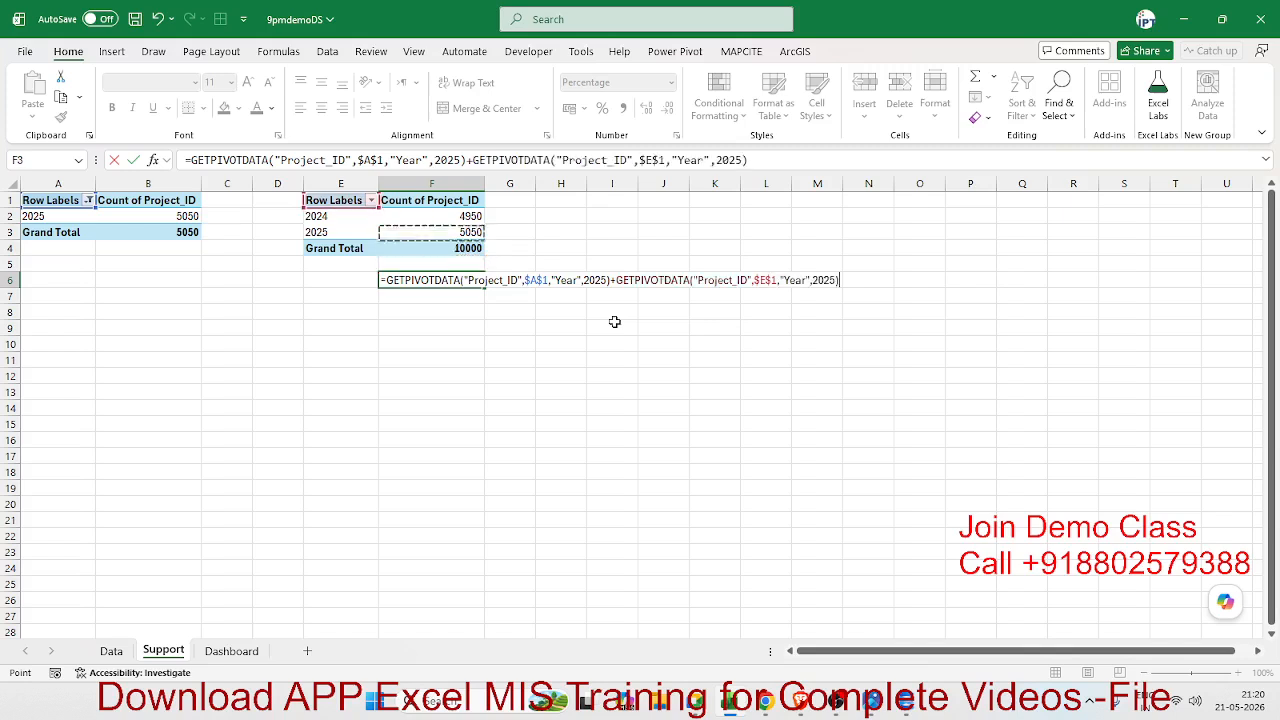
pyautogui.hotkey('ctrl', 'Return')
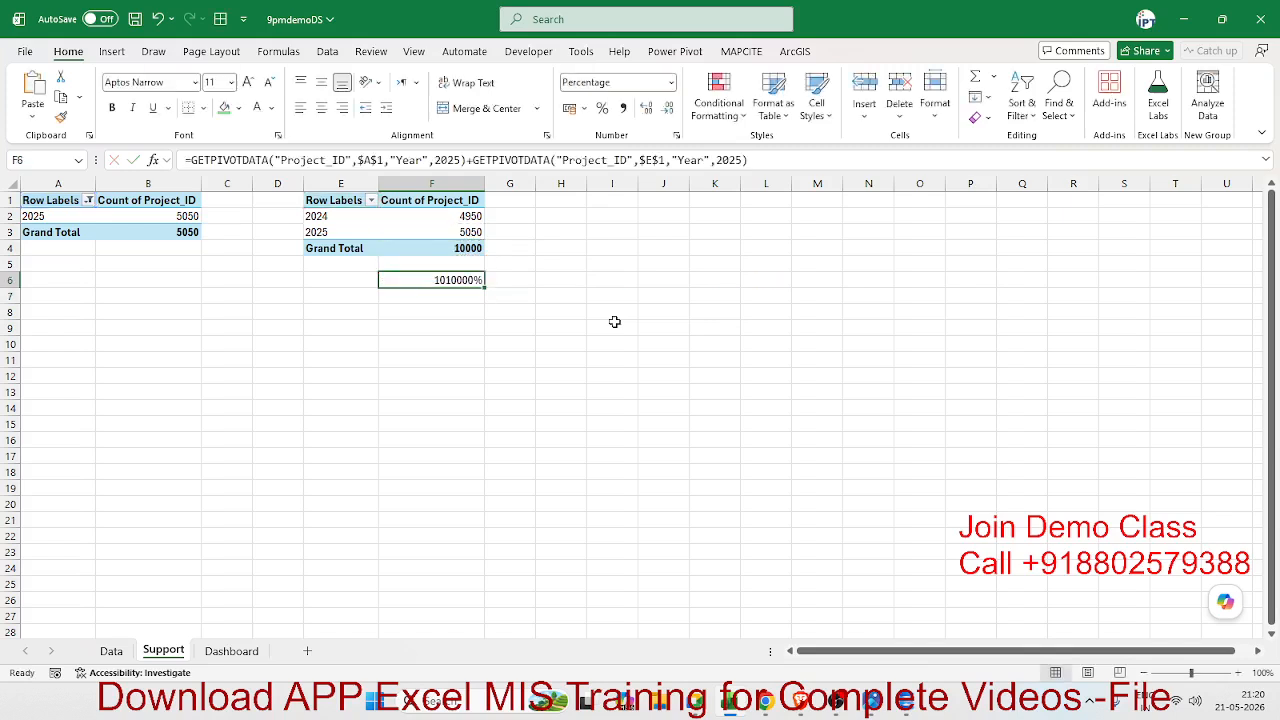
# Format F6 as General and replace the fixed year in its second GETPIVOTDATA with A2-1
pyautogui.hotkey('ctrl', 'shift', '~')
pyautogui.click(731, 160)
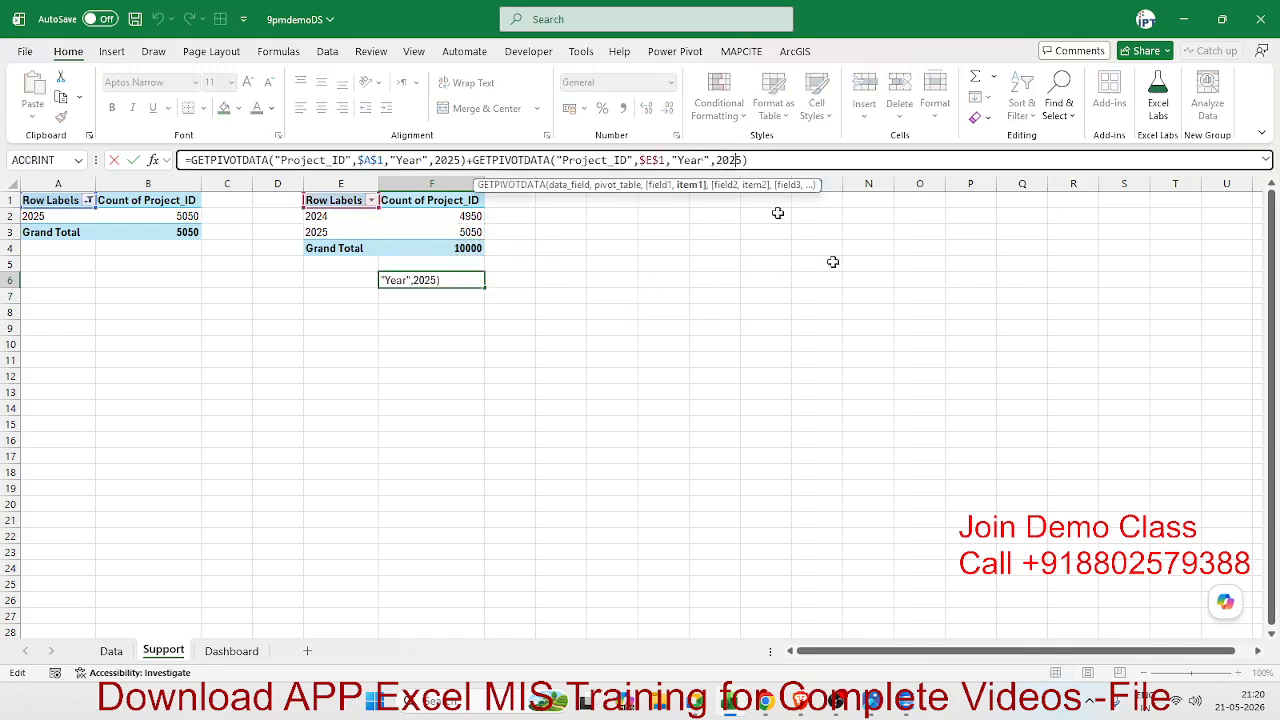
pyautogui.press('BackSpace')
pyautogui.press('BackSpace')
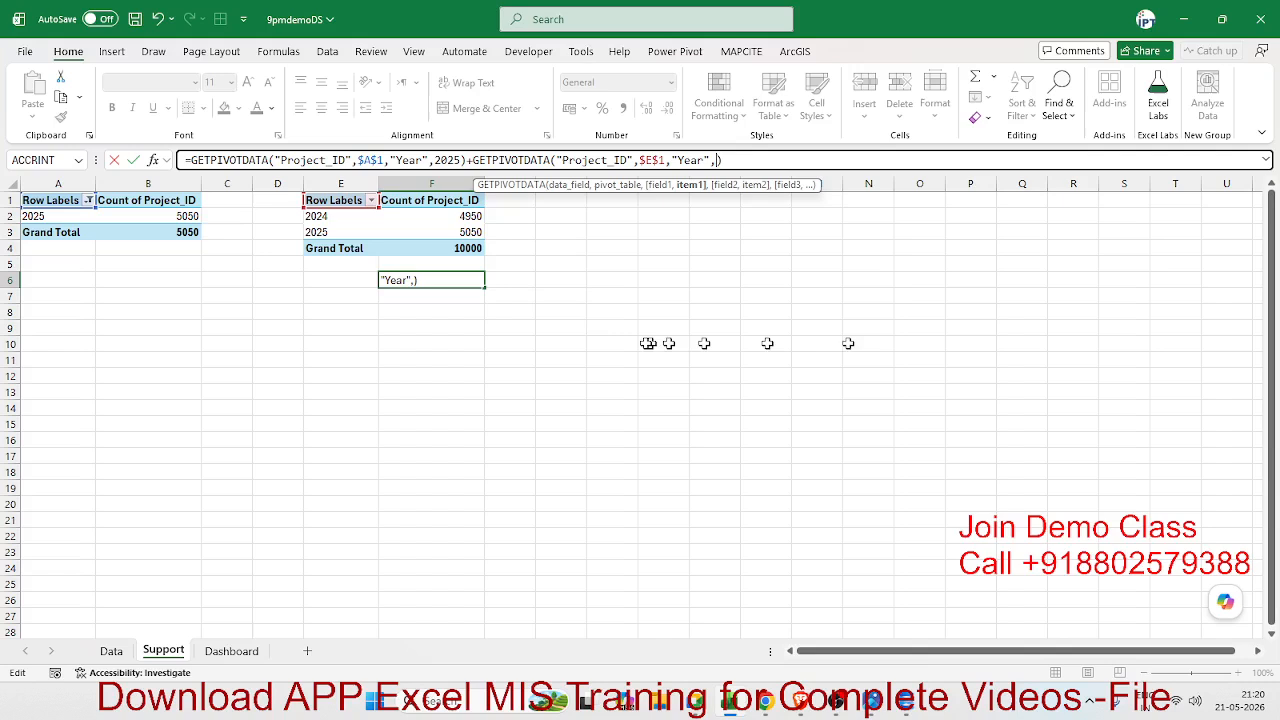
pyautogui.click(66, 218)
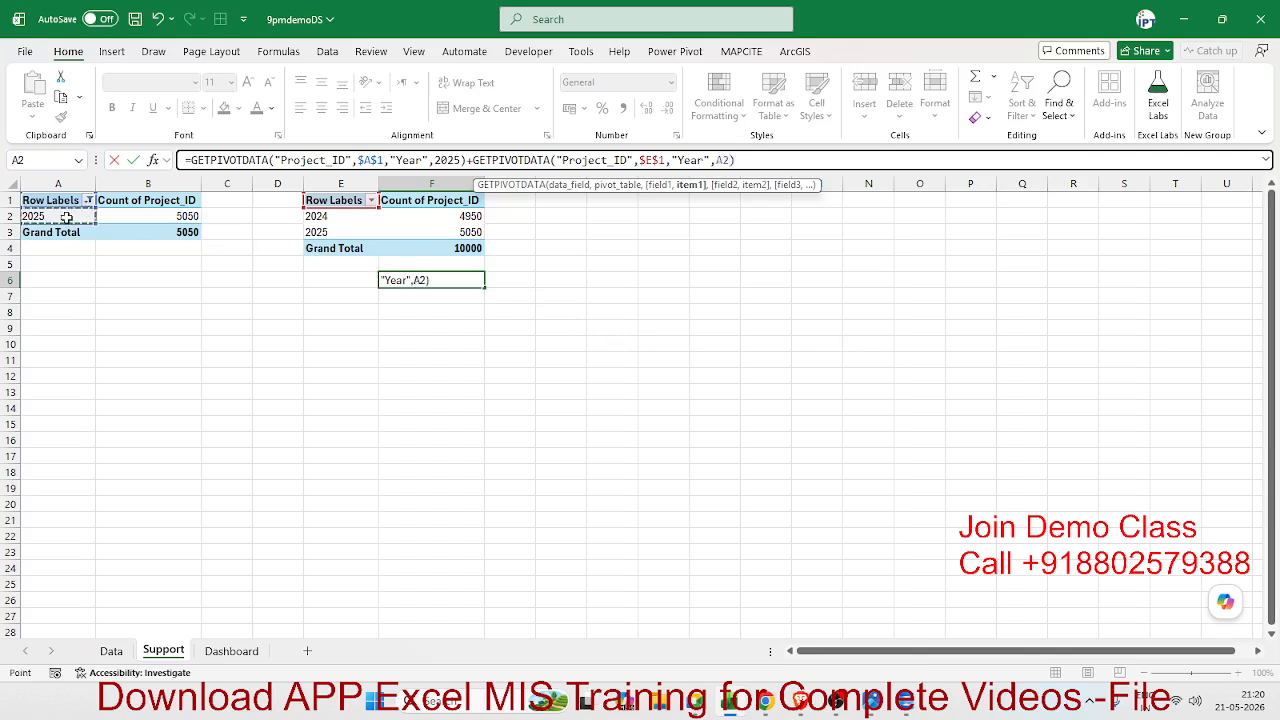
pyautogui.write('-1')
pyautogui.hotkey('ctrl', 'Return')
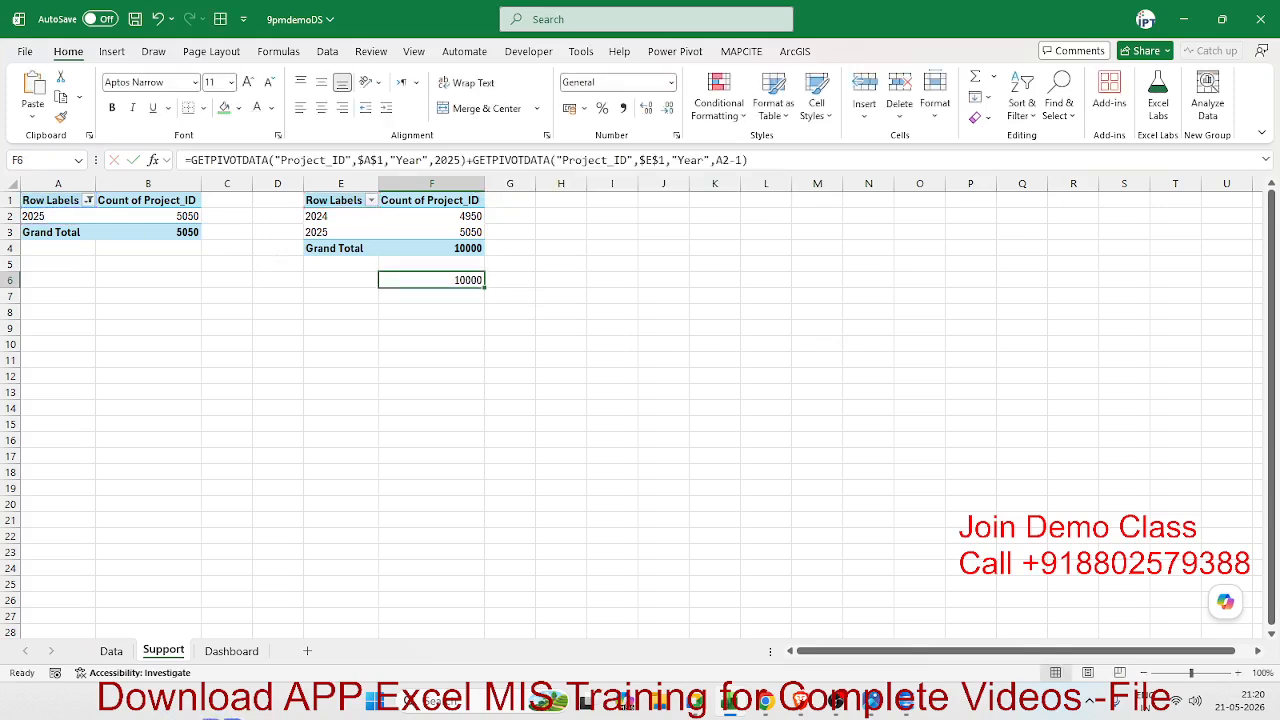
# Change the addition between the two GETPIVOTDATA terms in F6 to a subtraction
pyautogui.click(467, 160)
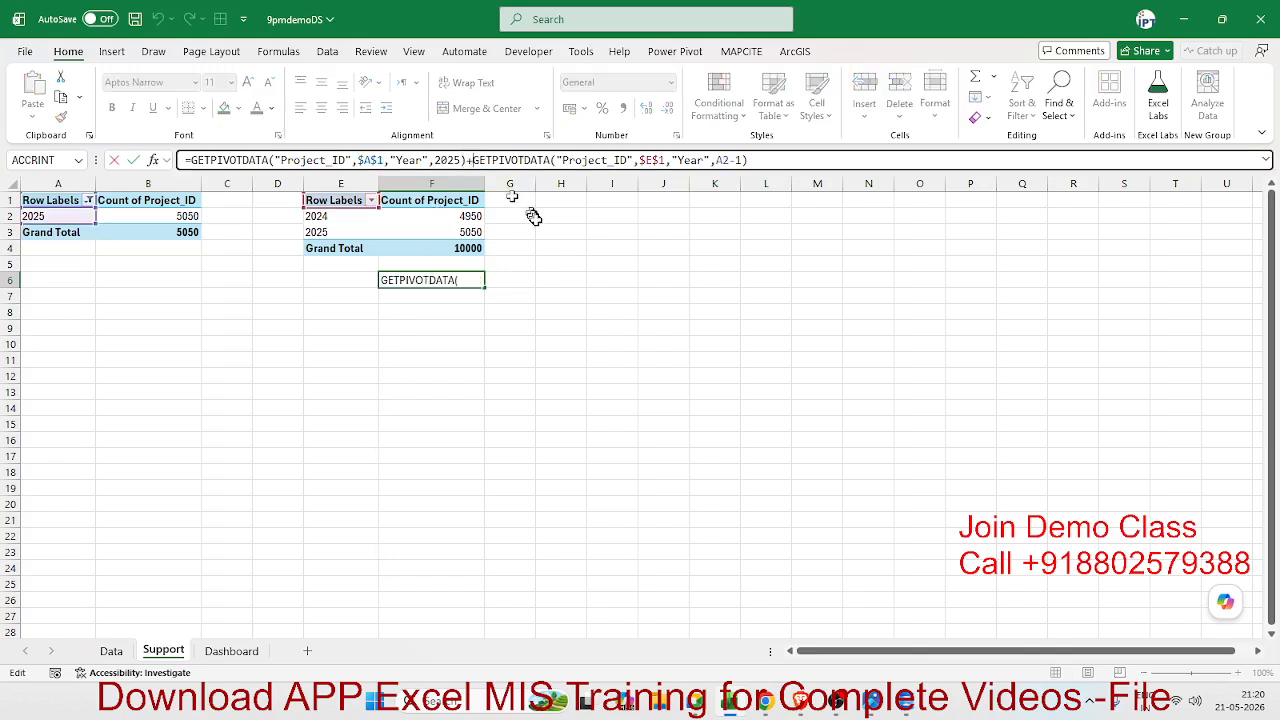
pyautogui.press('BackSpace')
pyautogui.write('-')
pyautogui.hotkey('ctrl', 'Return')
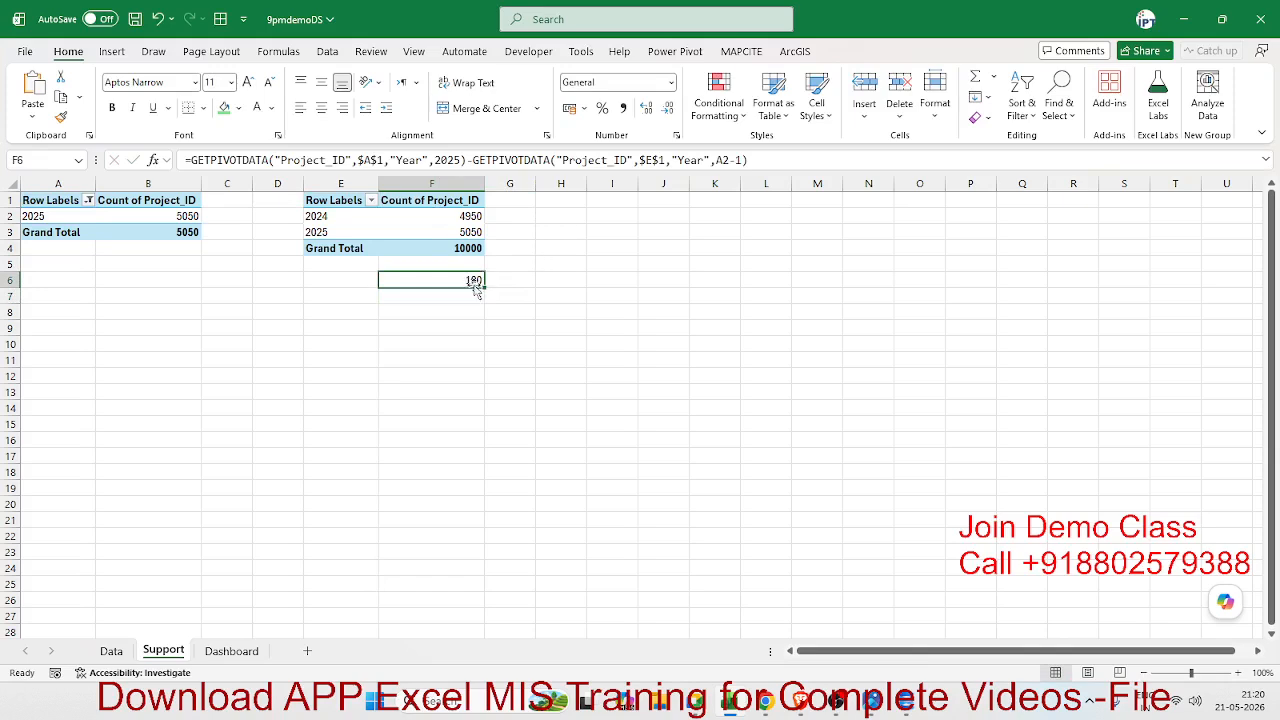
# In F7, enter a formula dividing F6 by the second PivotTable's 2024 project count in F2
pyautogui.press('Return')
pyautogui.write('=')
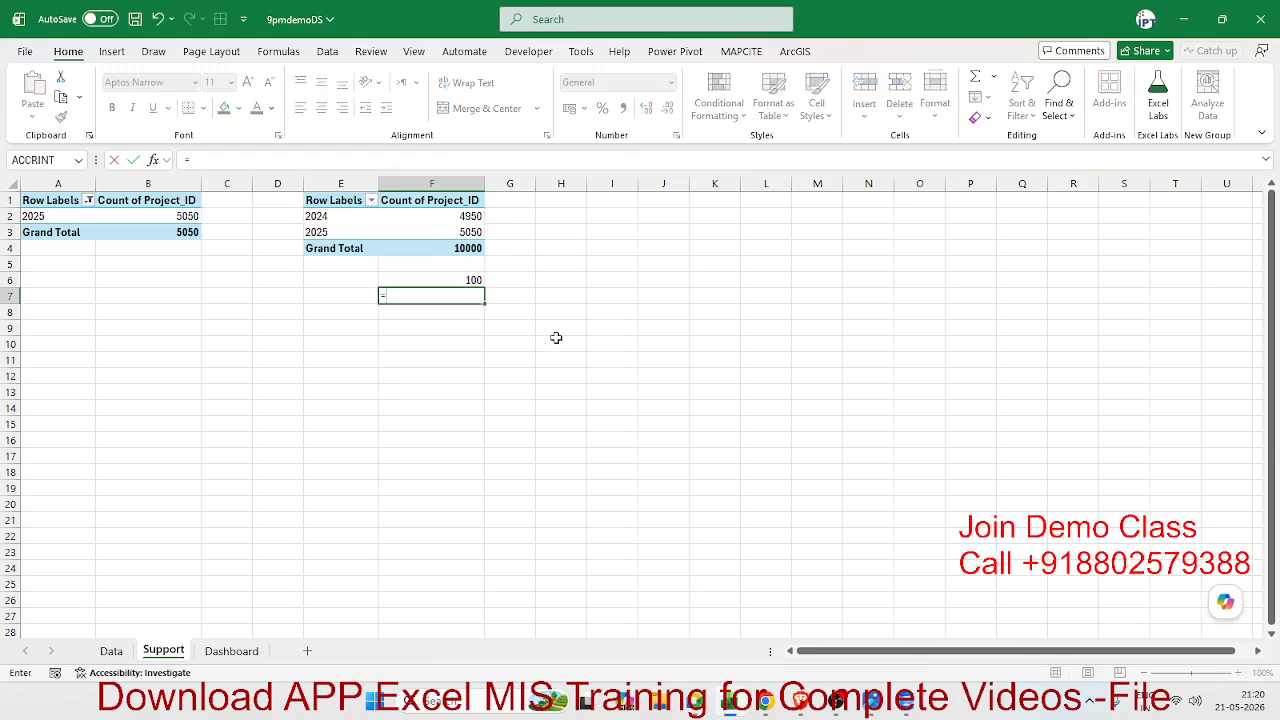
pyautogui.press('Up')
pyautogui.write('/')
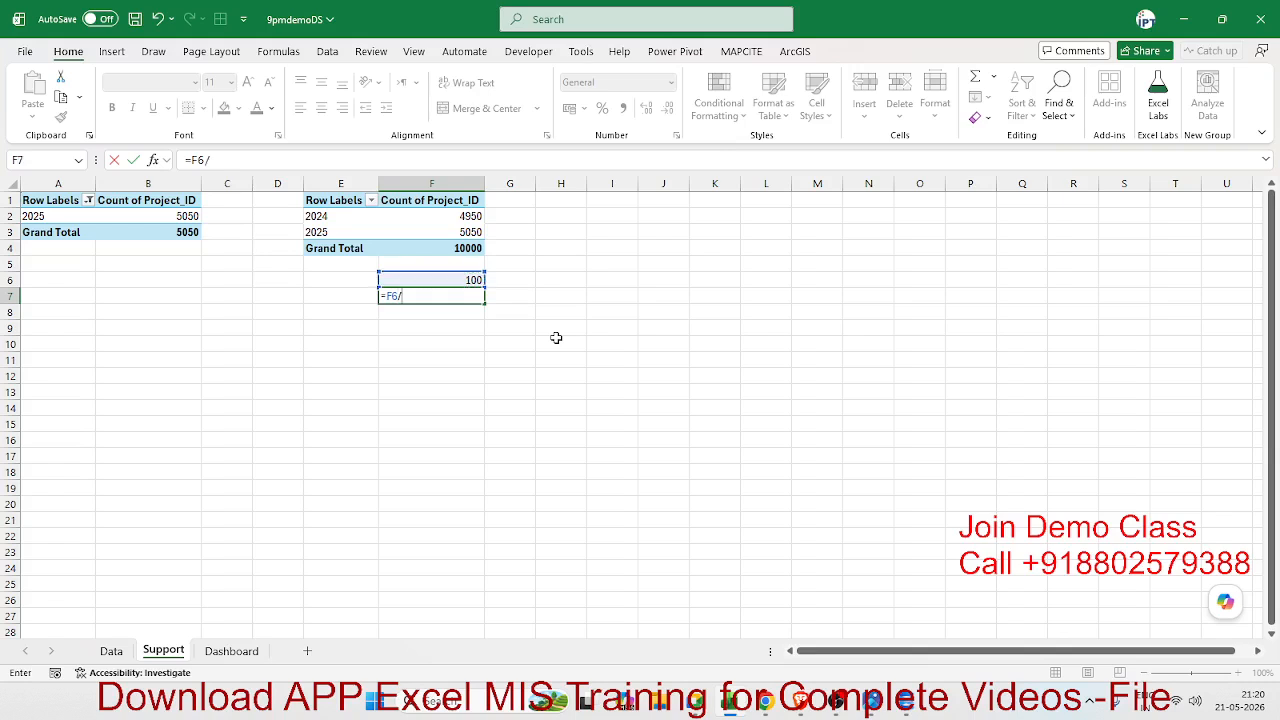
pyautogui.press('Up')
pyautogui.press('Up')
pyautogui.press('Up')
pyautogui.press('Up')
pyautogui.press('Up')
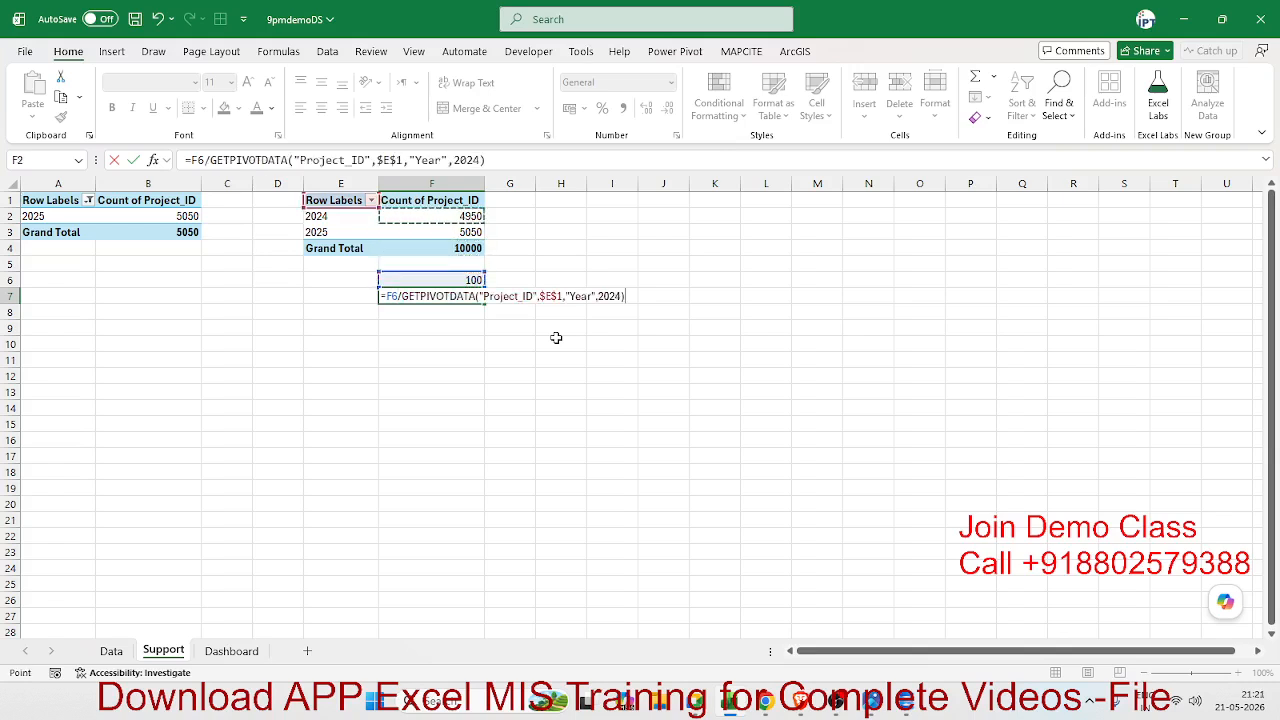
pyautogui.press('Return')
pyautogui.press('Up')
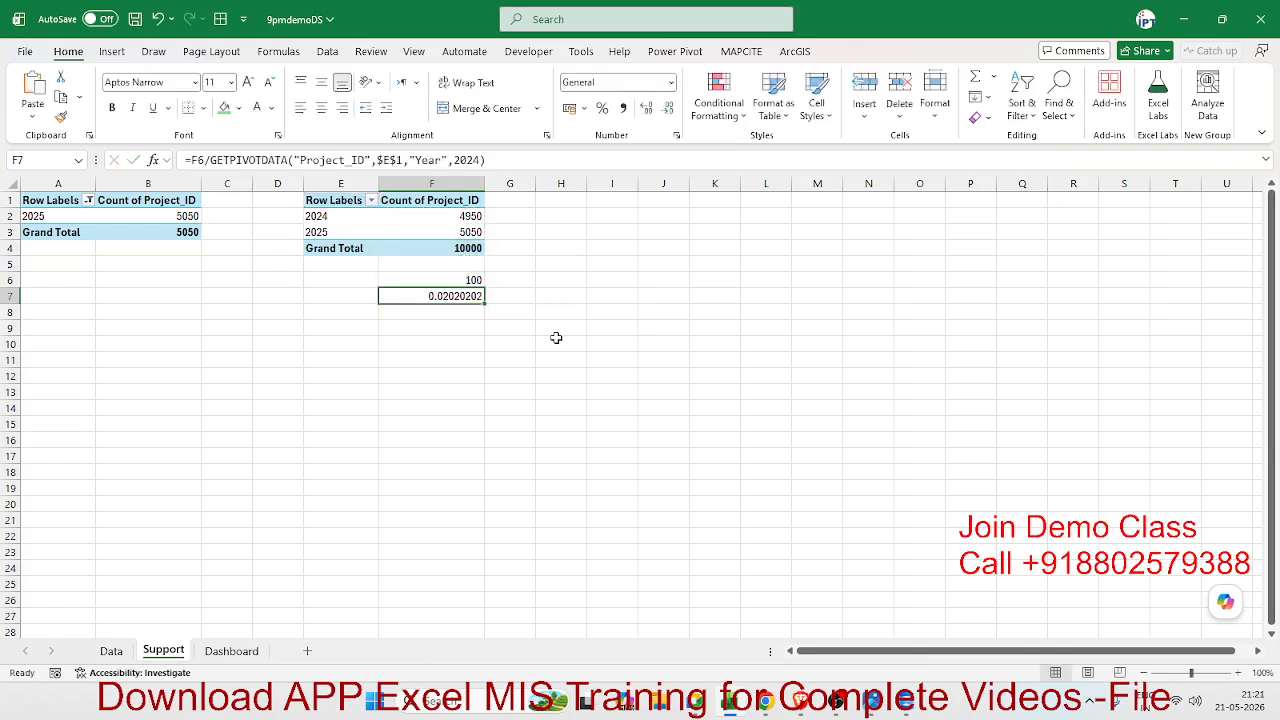
# Replace the fixed year in F7's formula with A2-1 and format F7 as a percentage
pyautogui.click(482, 160)
pyautogui.press('BackSpace')
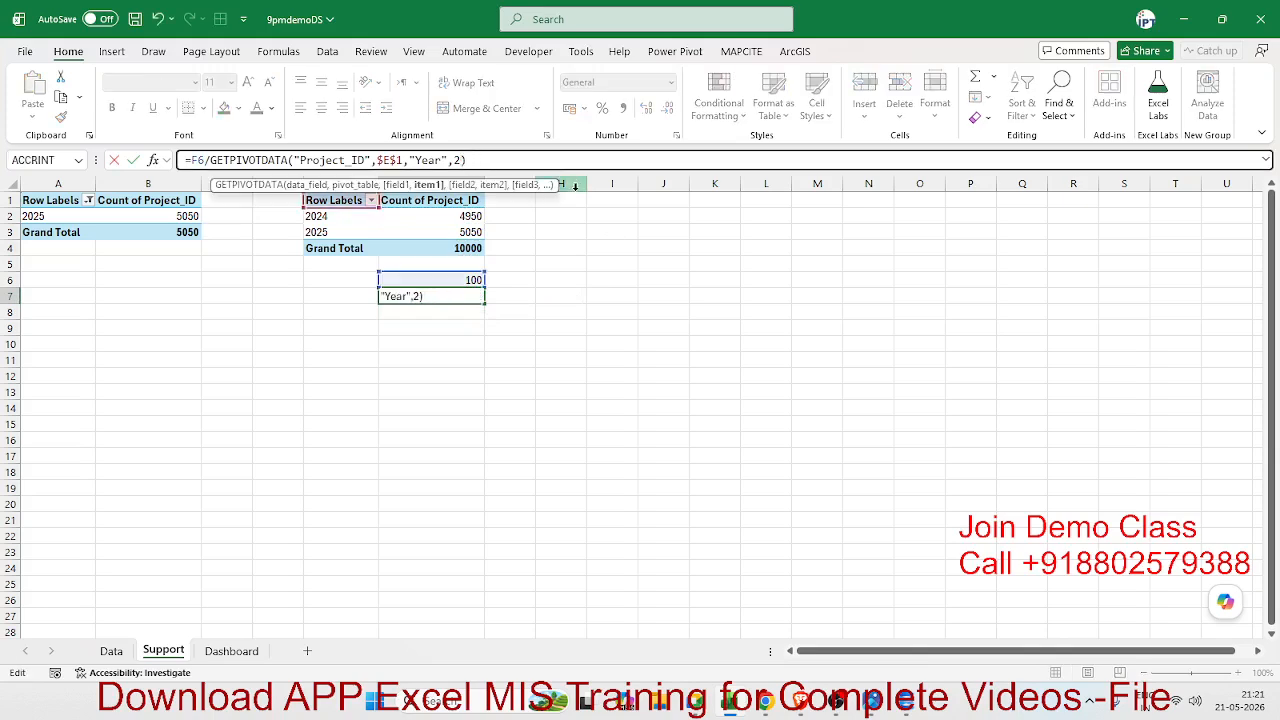
pyautogui.click(32, 216)
pyautogui.write('-1')
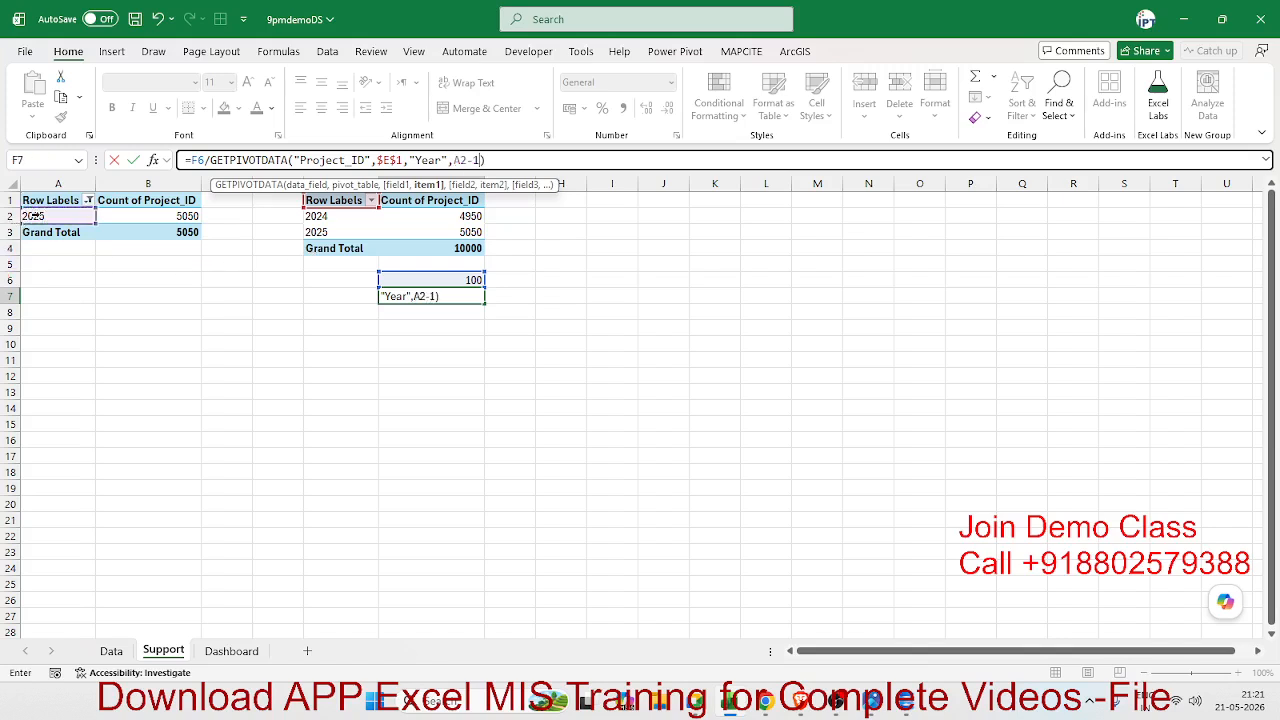
pyautogui.press('Return')
pyautogui.press('Up')
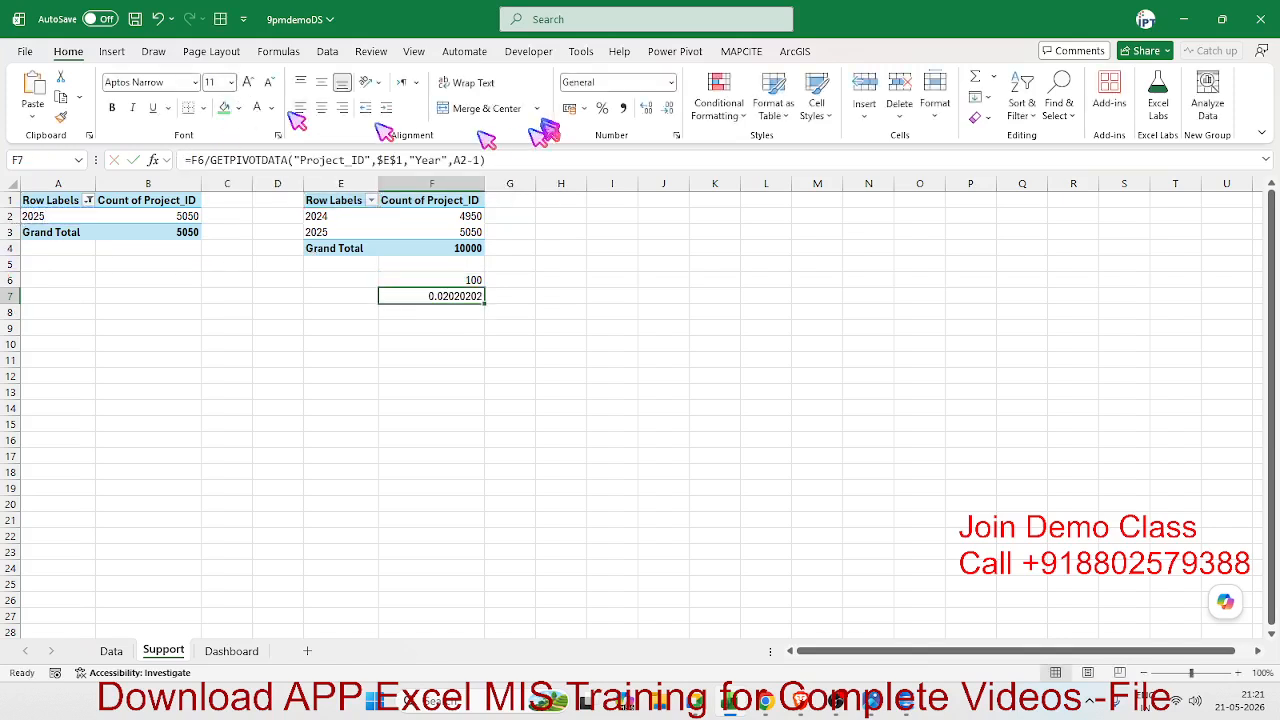
pyautogui.click(602, 108)
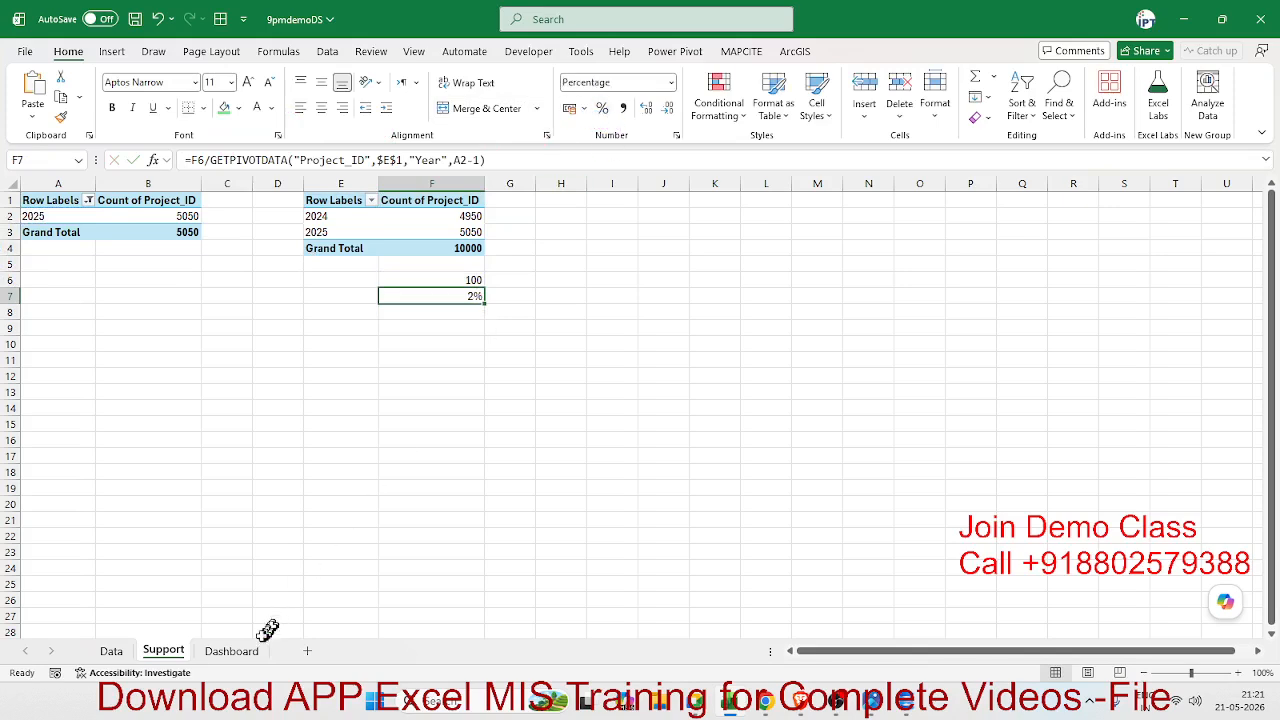
# Merge and center cells B9:C11 of the Total Project card on the Dashboard sheet
pyautogui.click(231, 651)
pyautogui.click(99, 340)
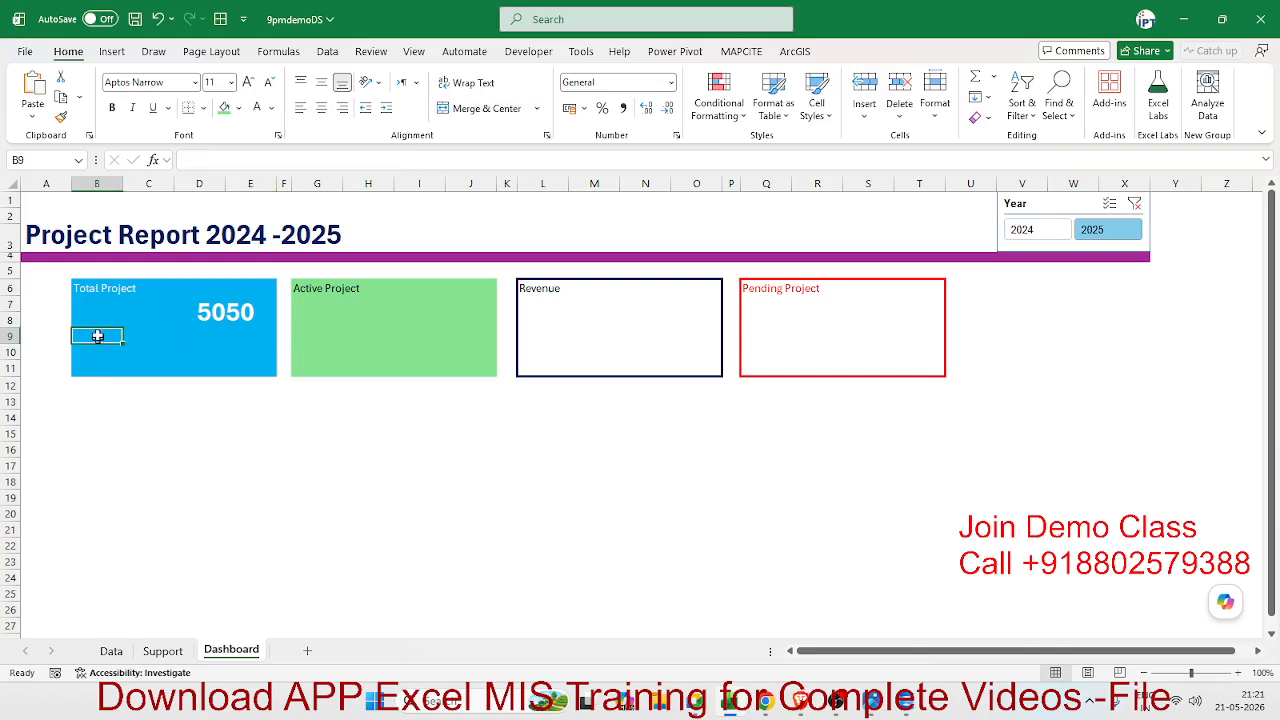
pyautogui.moveTo(106, 334); pyautogui.dragTo(144, 351)
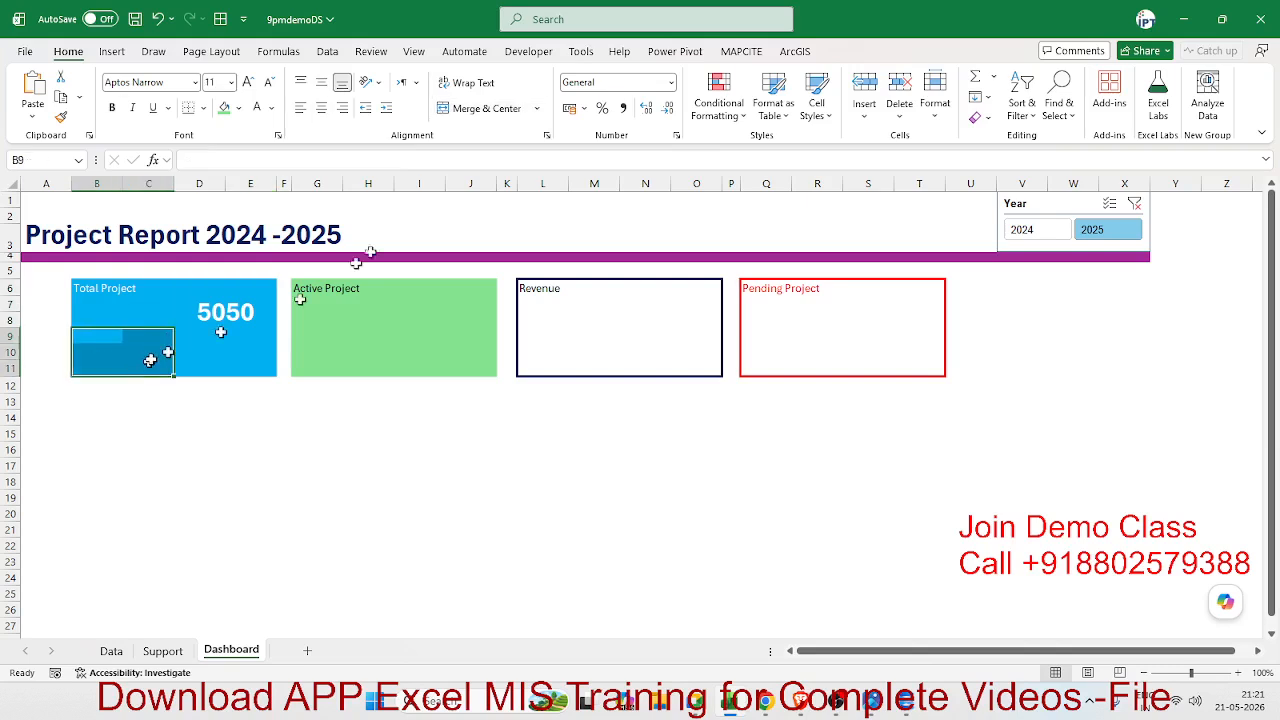
pyautogui.click(470, 110)
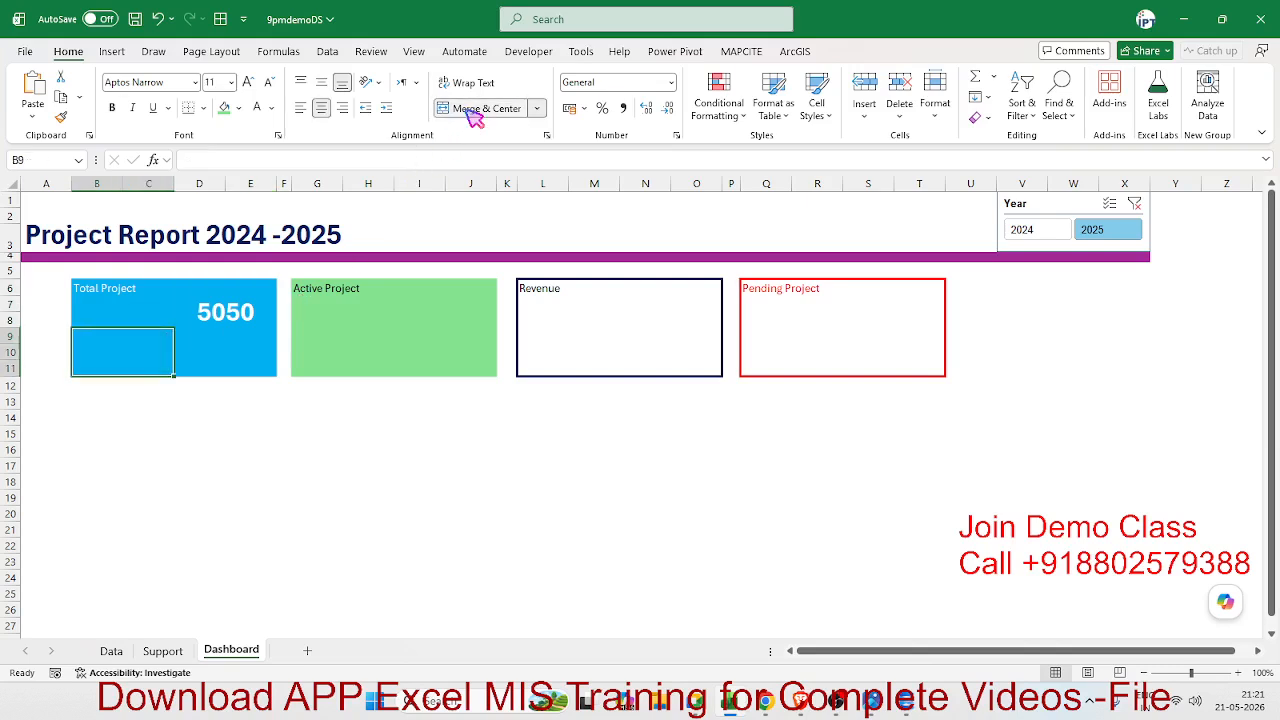
# Link the merged cell B9 in the Total Project card to the percentage in Support!F7
pyautogui.write('=')
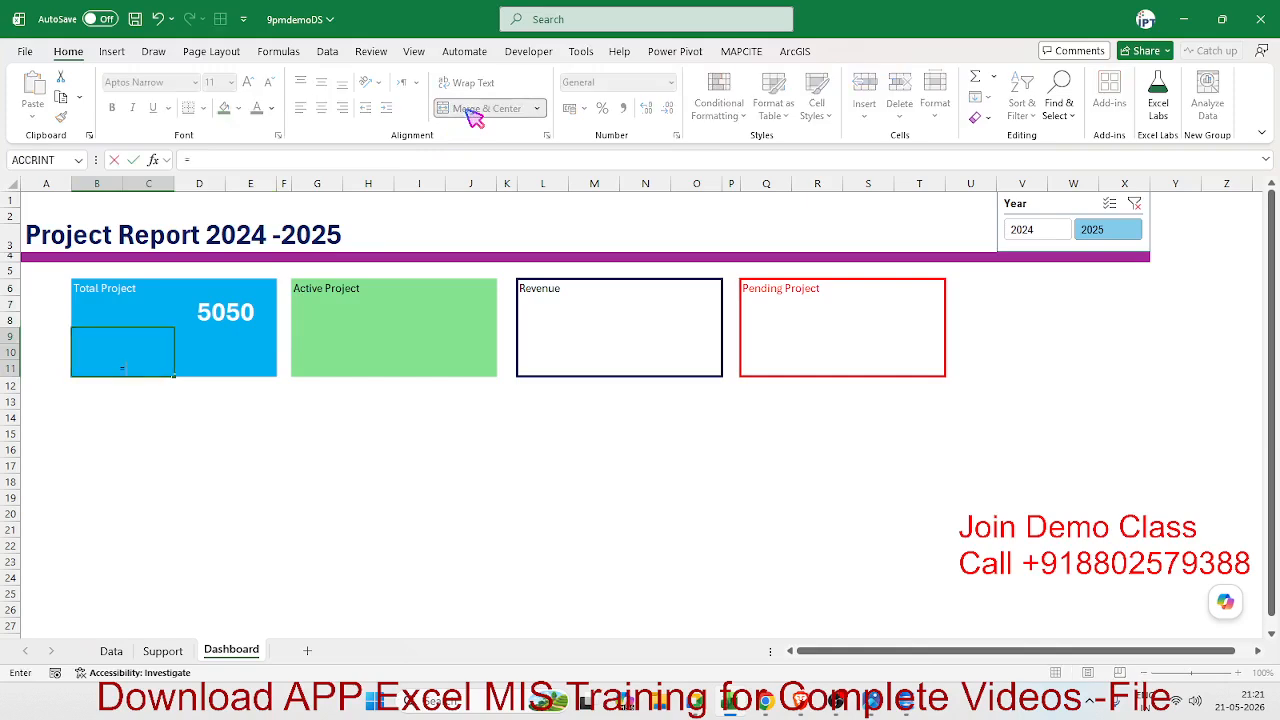
pyautogui.click(163, 651)
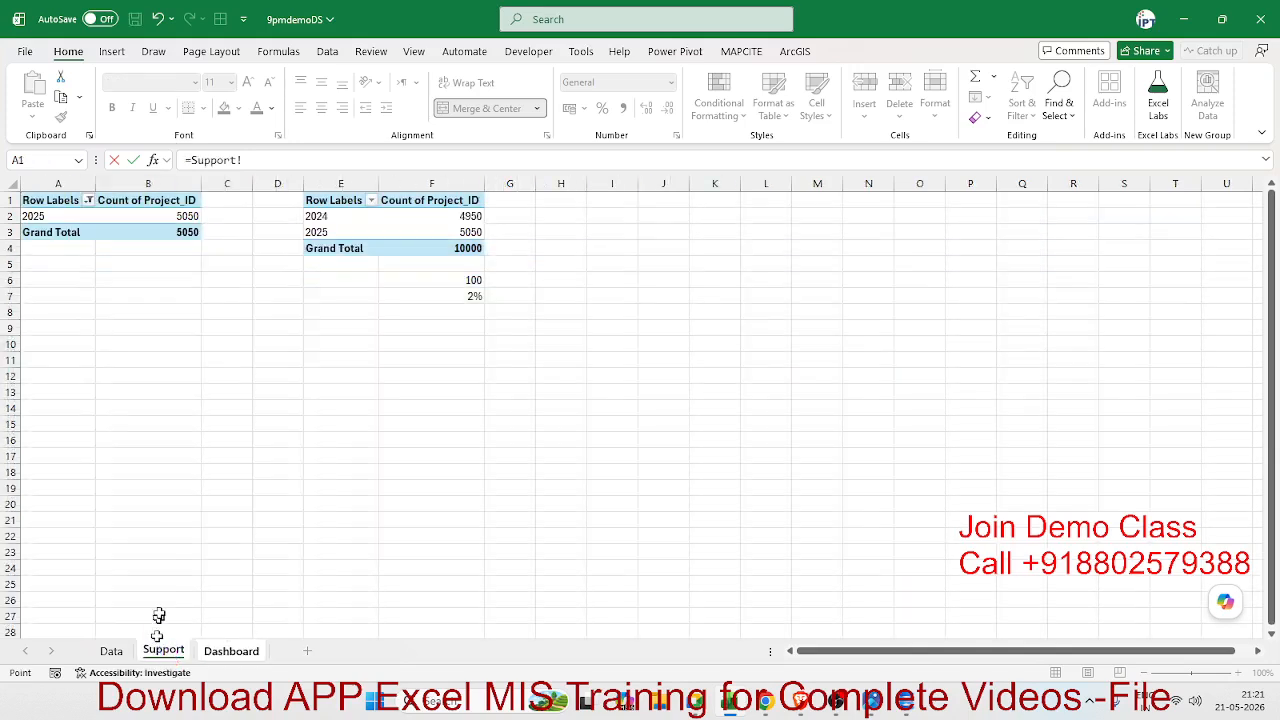
pyautogui.click(455, 295)
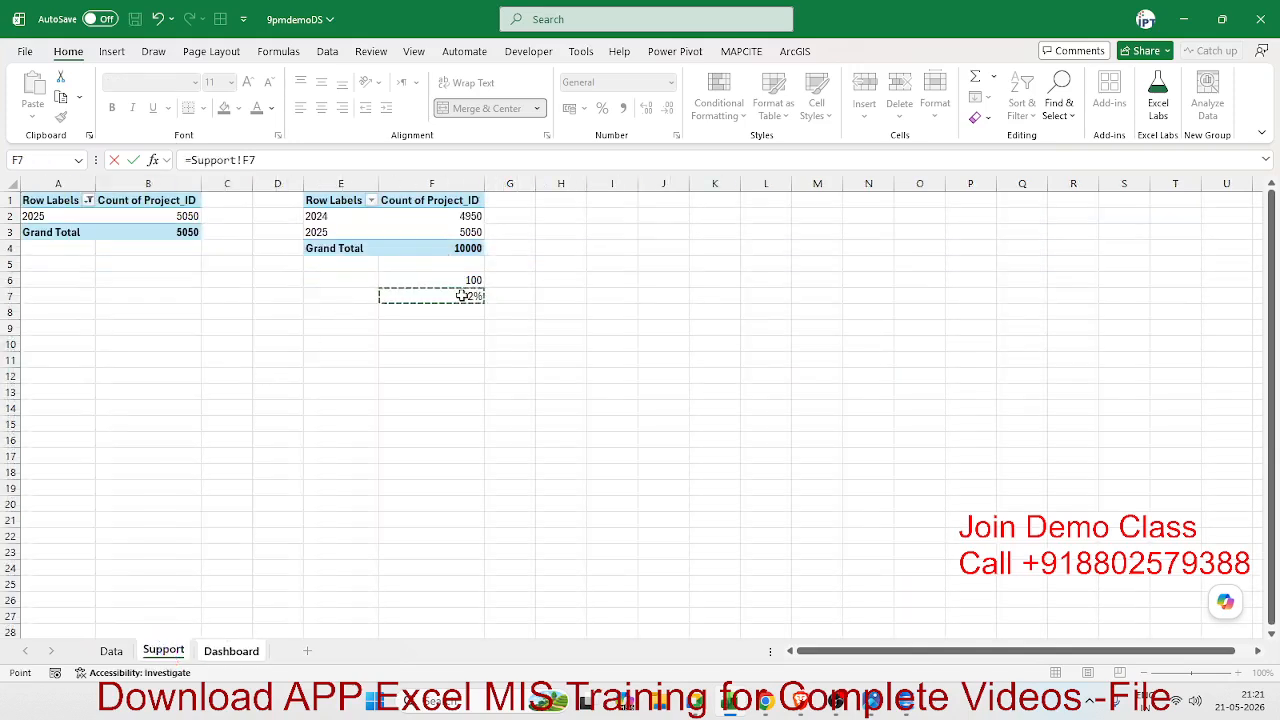
pyautogui.press('Return')
pyautogui.press('Up')
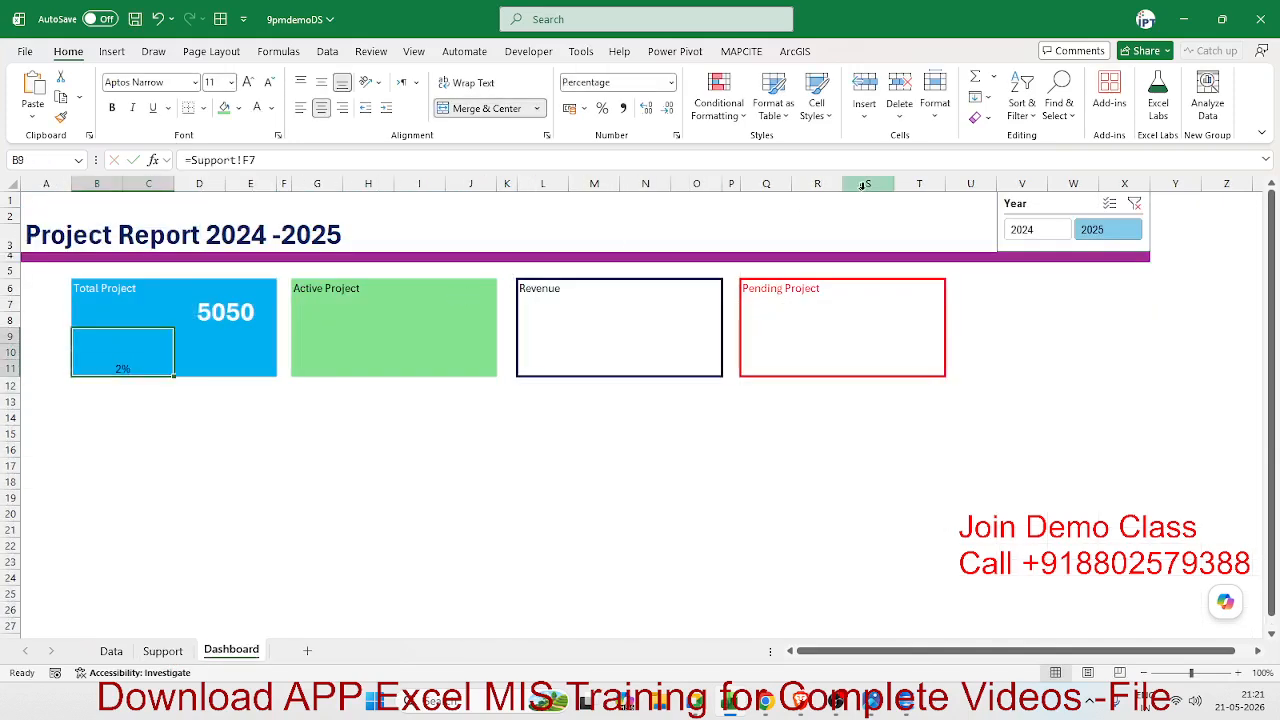
# Apply the colored three-arrow icon set as conditional formatting to the percentage in B9
pyautogui.click(718, 100)
pyautogui.moveTo(761, 293)
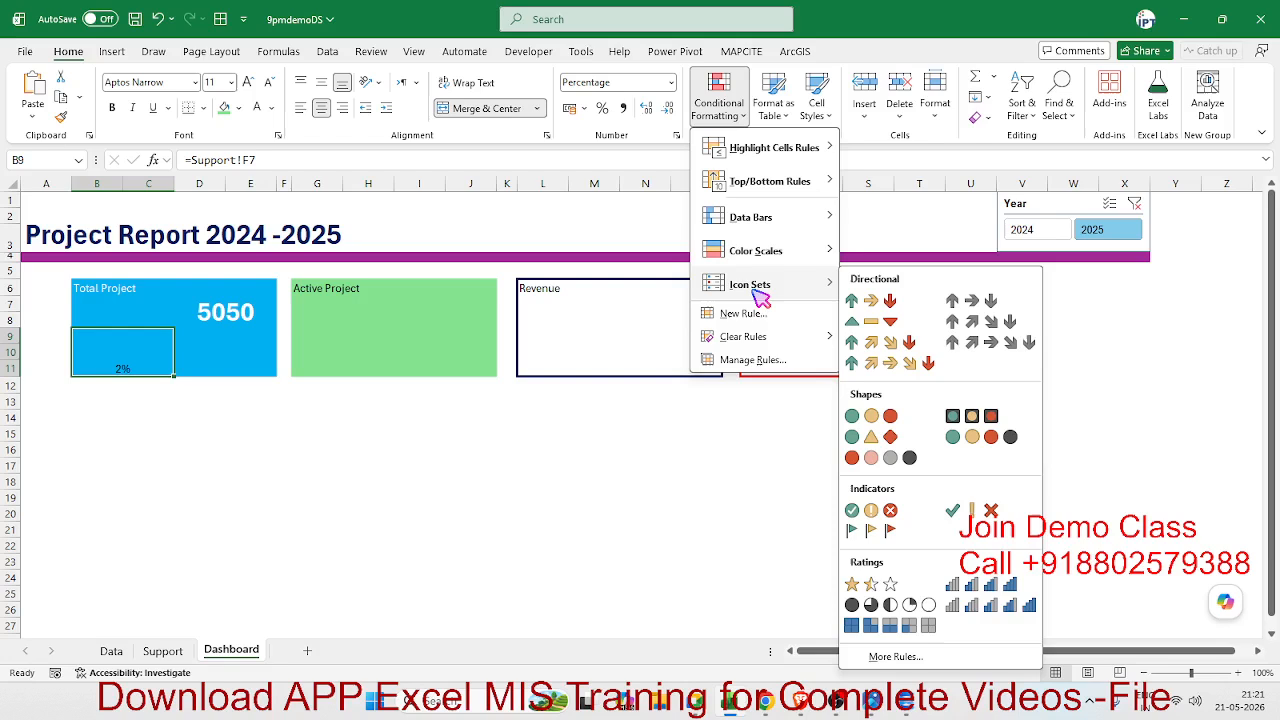
pyautogui.click(880, 302)
pyautogui.click(676, 135)
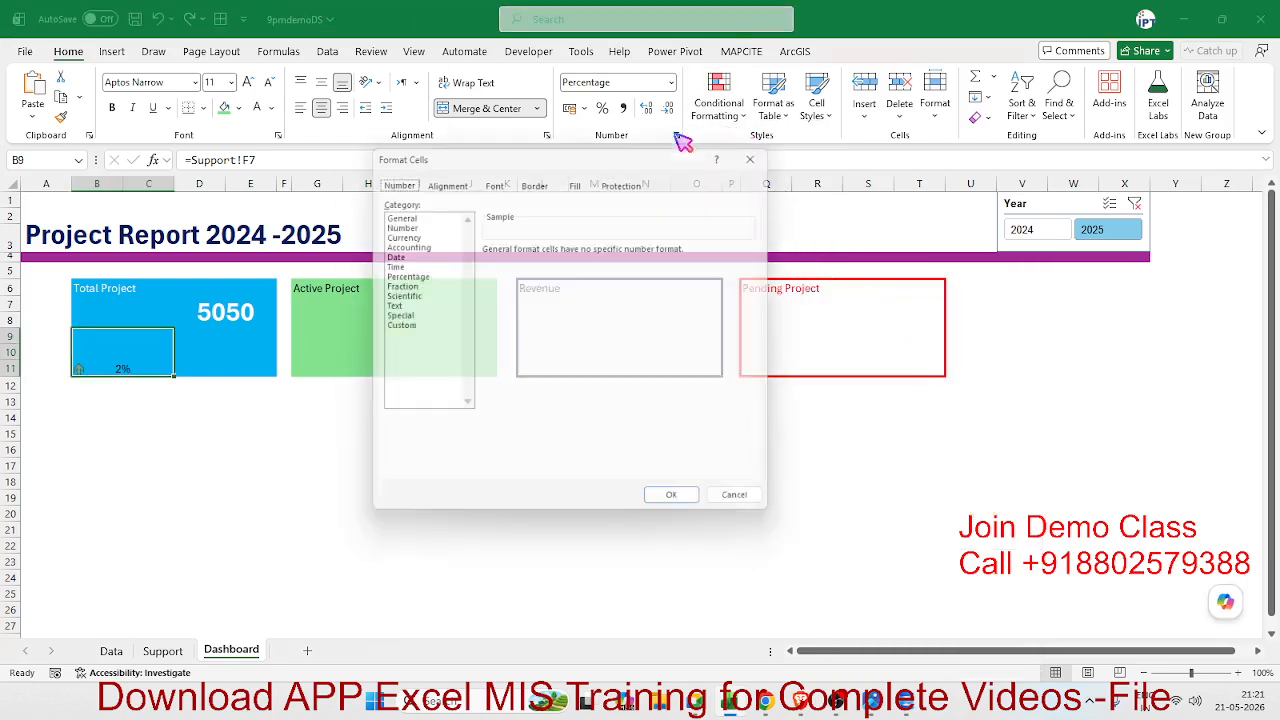
pyautogui.press('Escape')
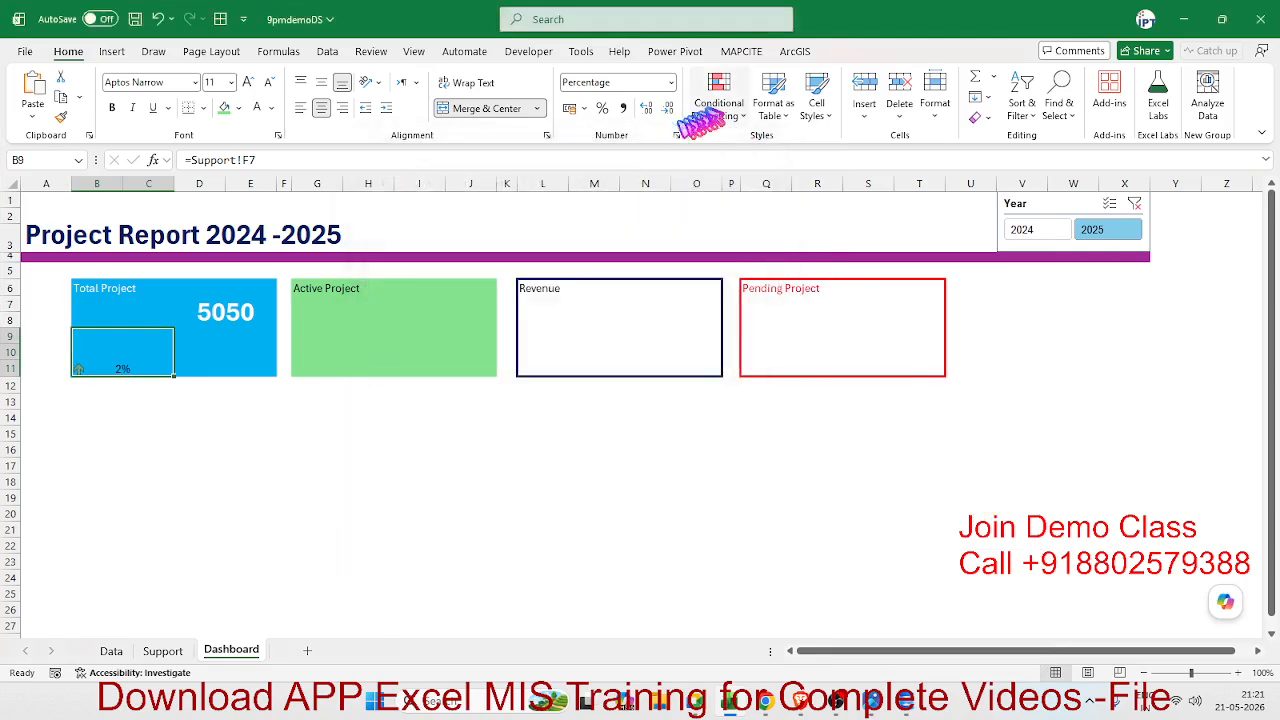
# Edit B9's icon set rule so both arrow thresholds use the Number type with value 0, and apply it
pyautogui.click(718, 112)
pyautogui.click(750, 360)
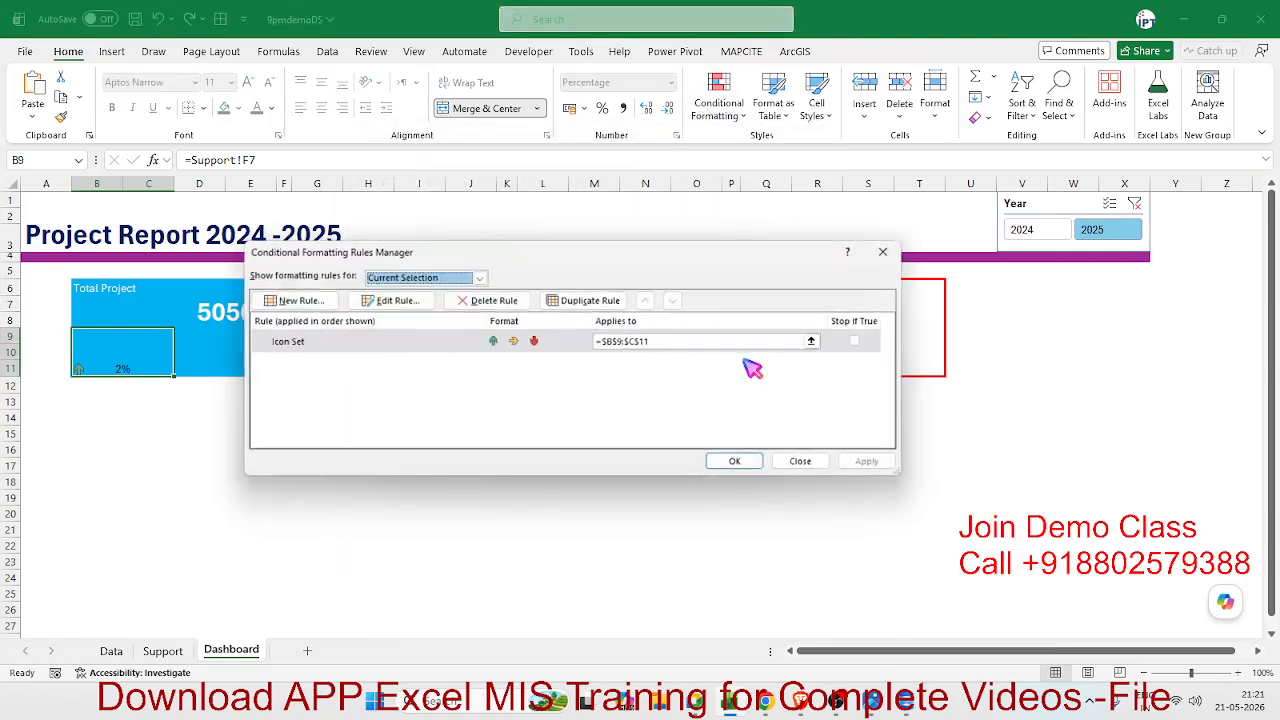
pyautogui.click(541, 342)
pyautogui.doubleClick(541, 342)
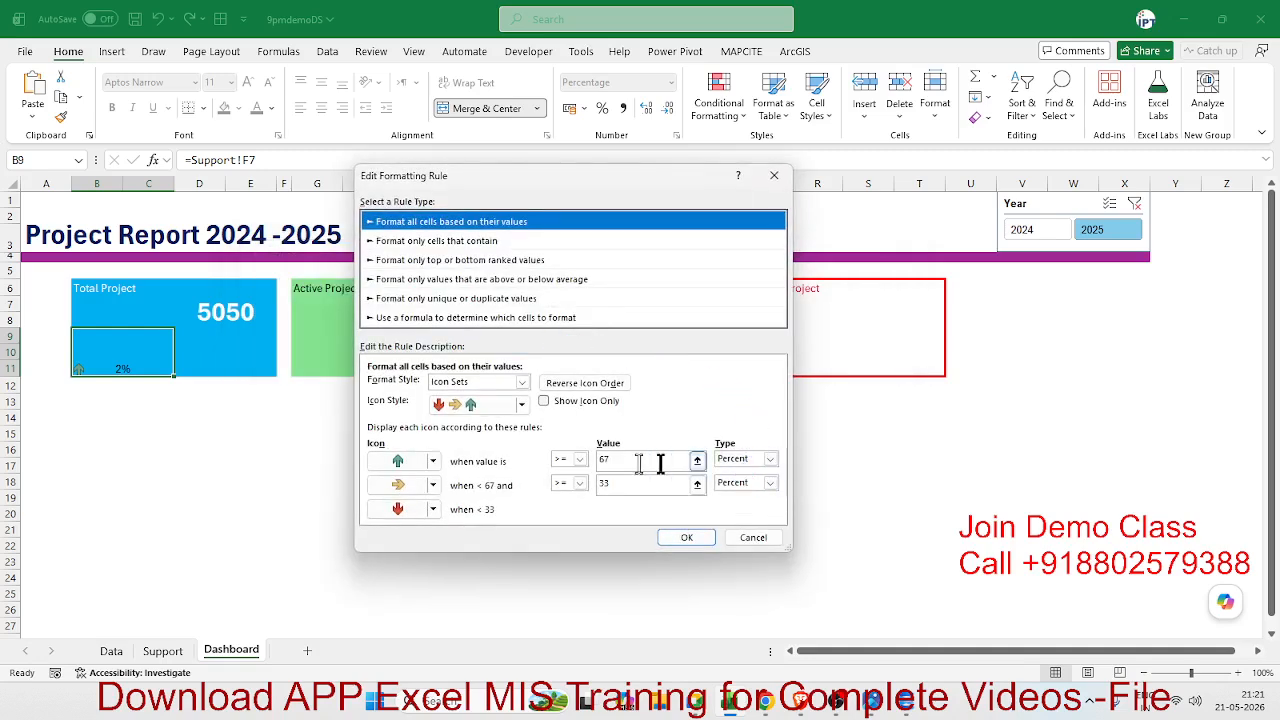
pyautogui.click(735, 459)
pyautogui.click(735, 474)
pyautogui.click(745, 483)
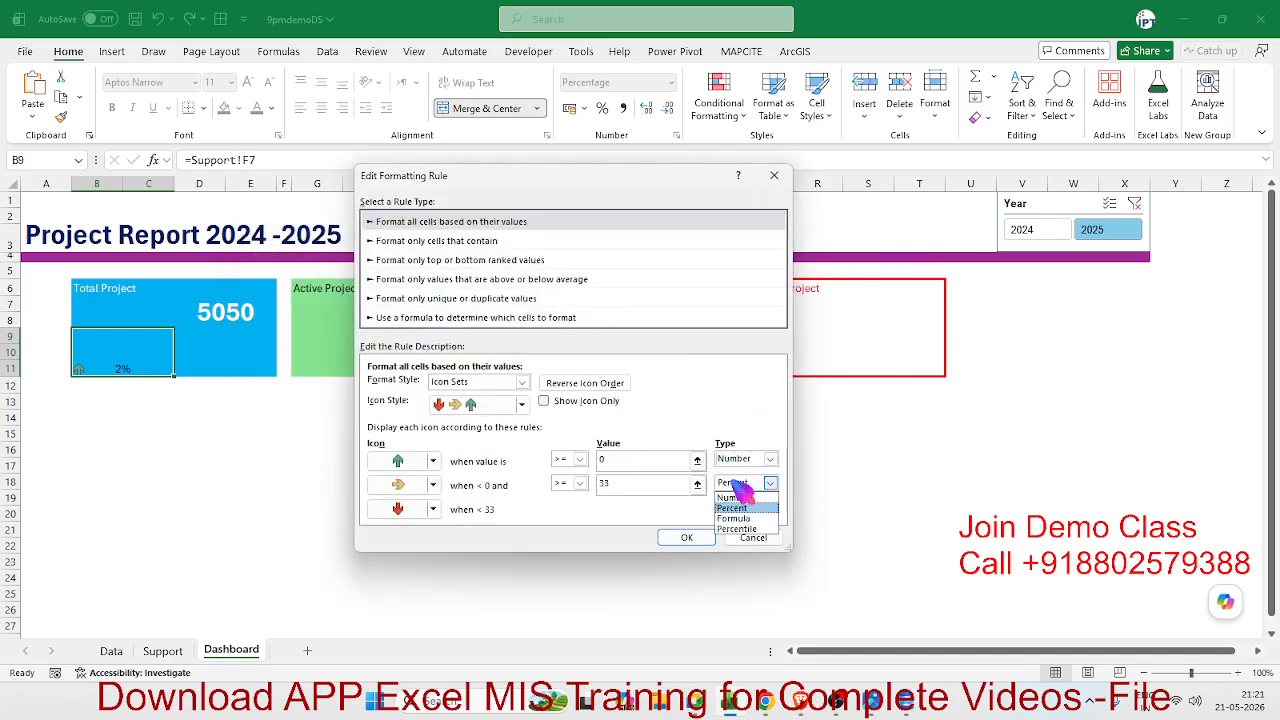
pyautogui.click(733, 497)
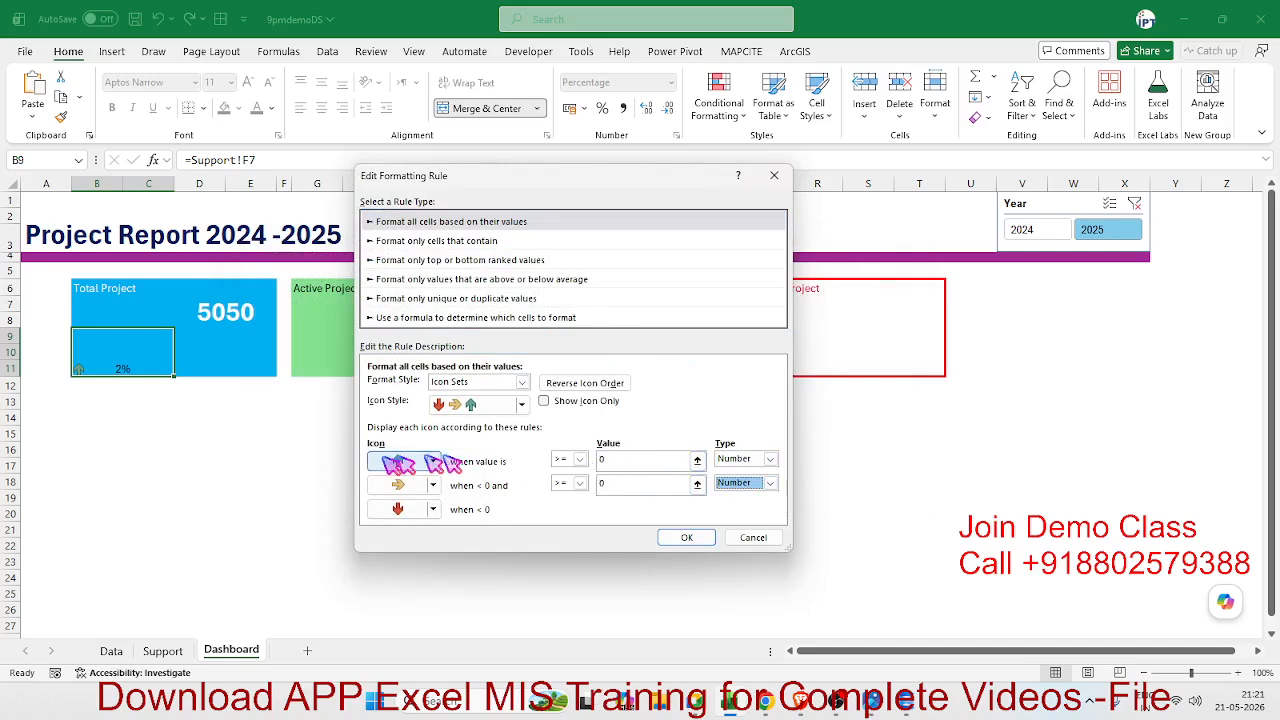
pyautogui.click(687, 538)
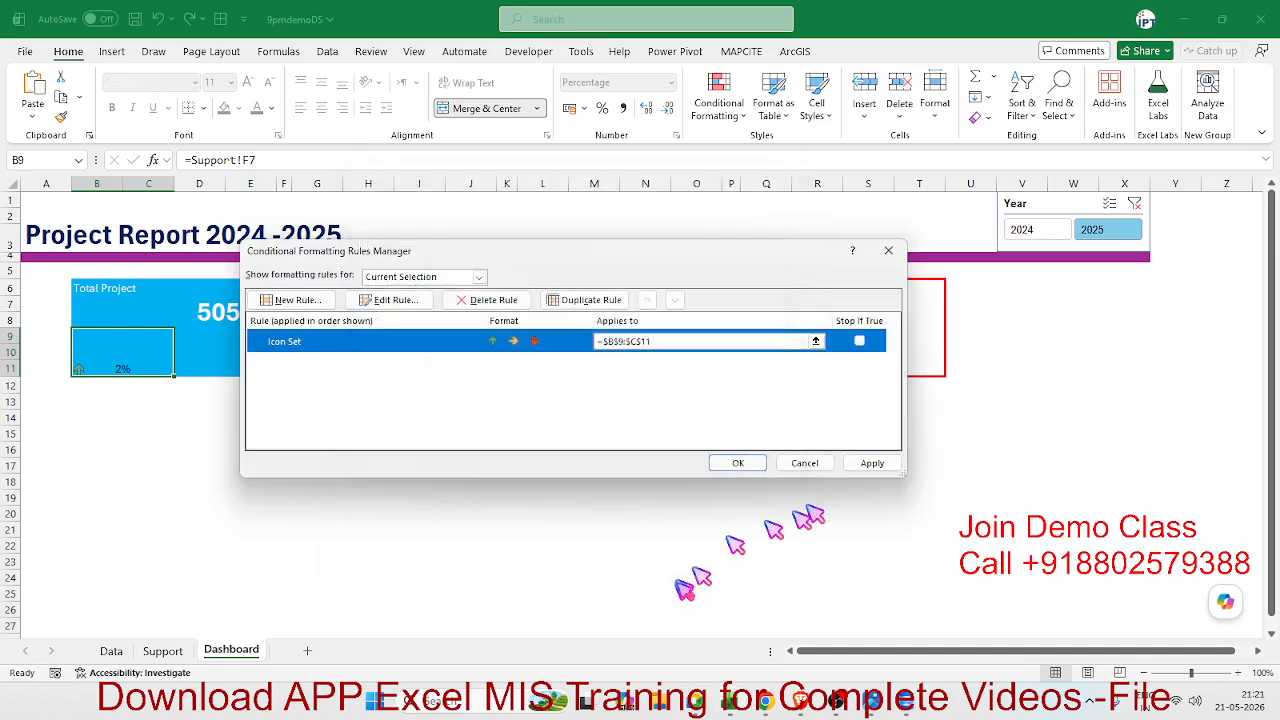
pyautogui.click(872, 464)
pyautogui.click(752, 464)
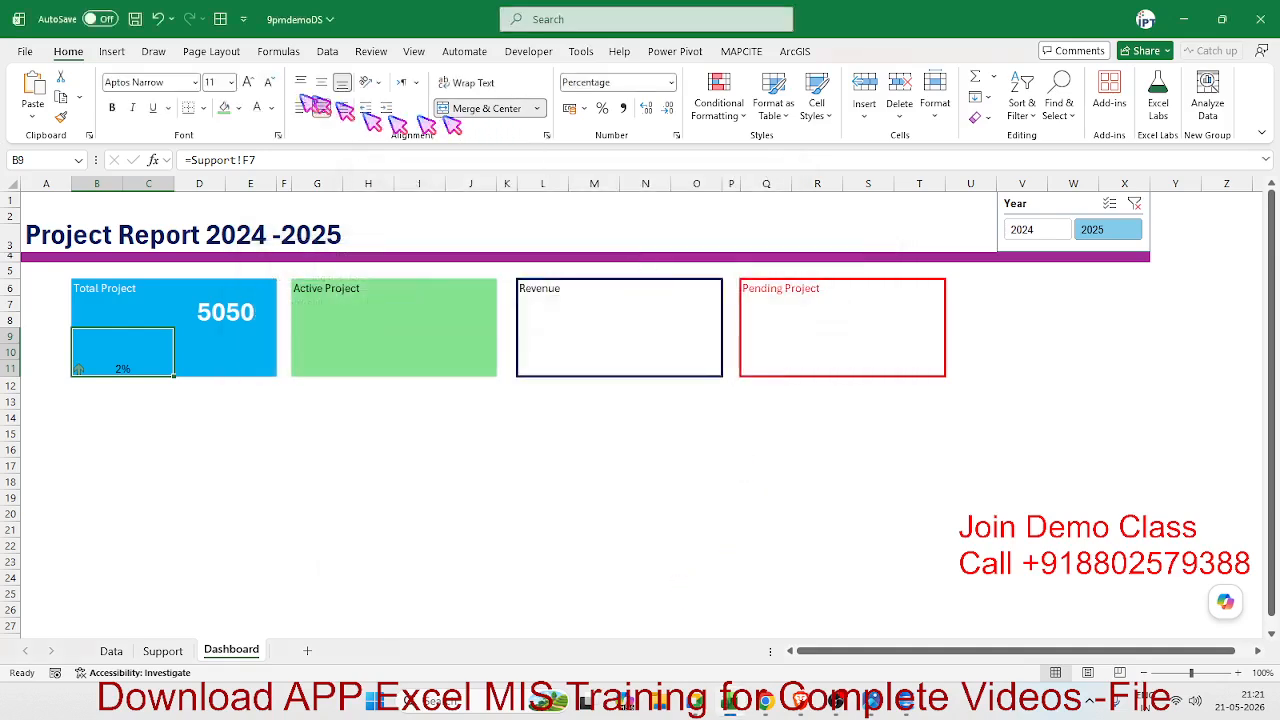
# Enlarge the percentage in B9 to font size 24 and color its text white
pyautogui.click(250, 84)
pyautogui.click(250, 84)
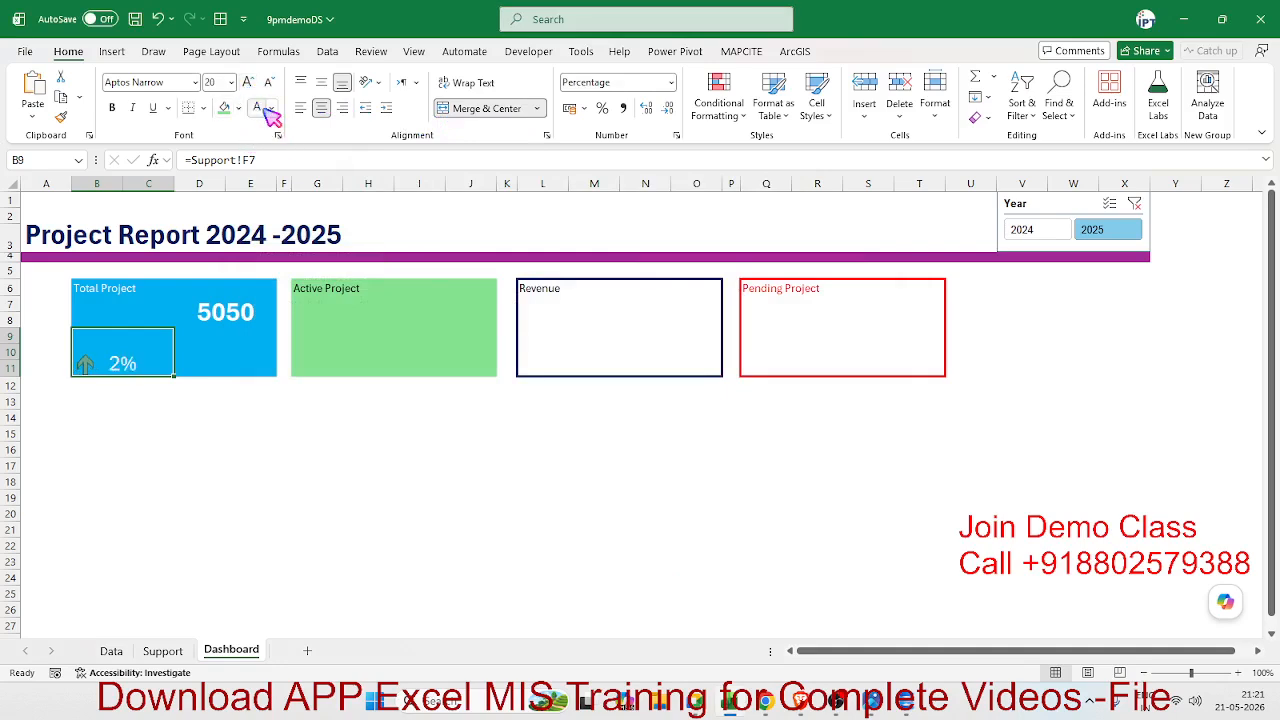
pyautogui.click(250, 84)
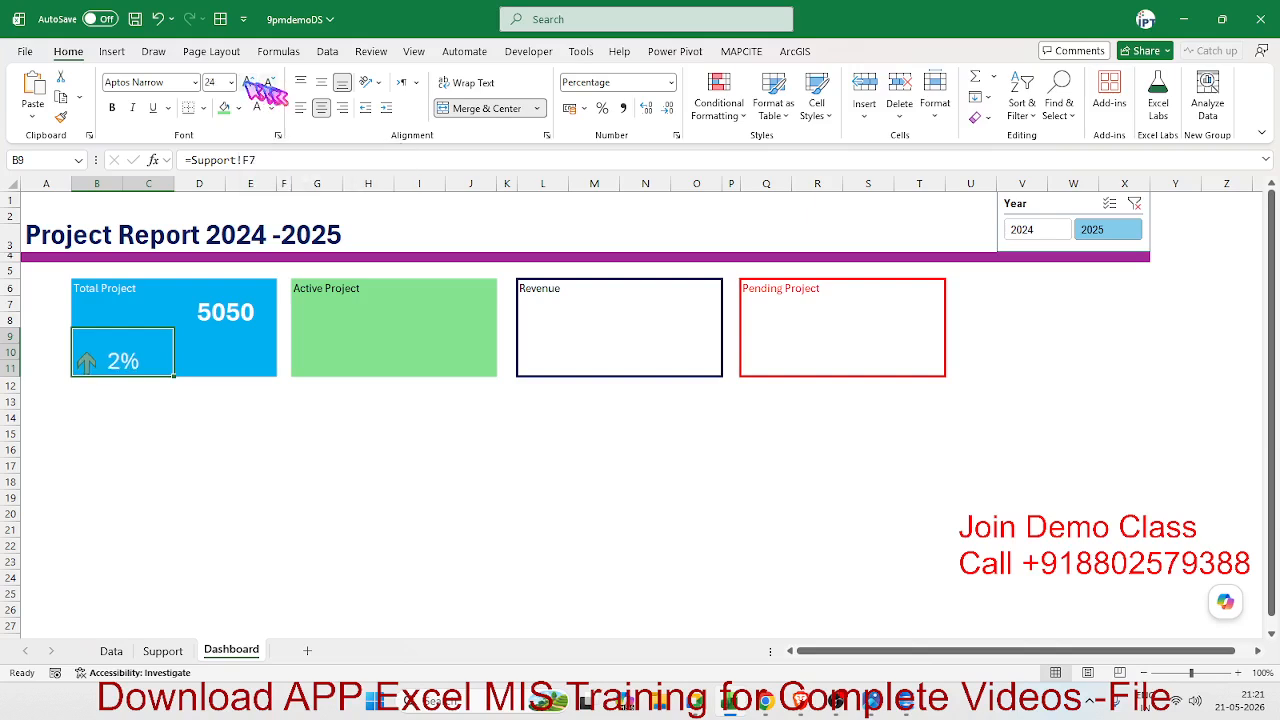
pyautogui.click(198, 418)
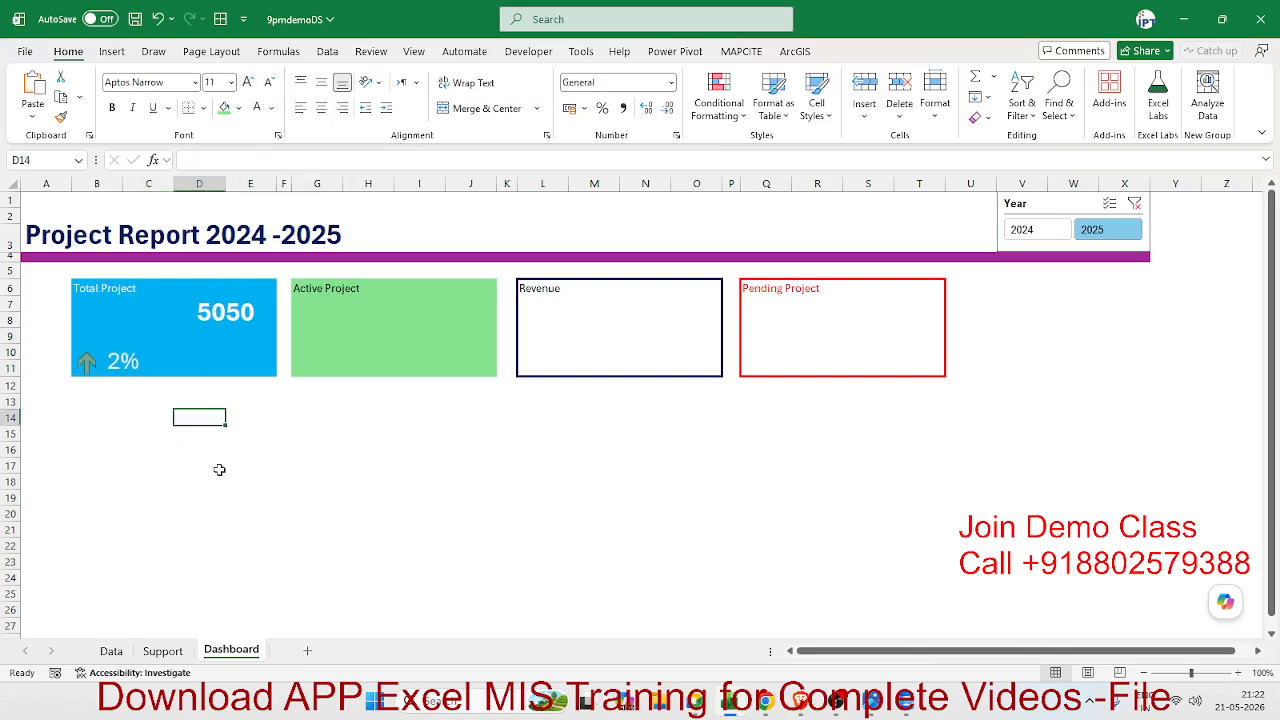
pyautogui.click(200, 367)
pyautogui.click(137, 359)
pyautogui.click(231, 349)
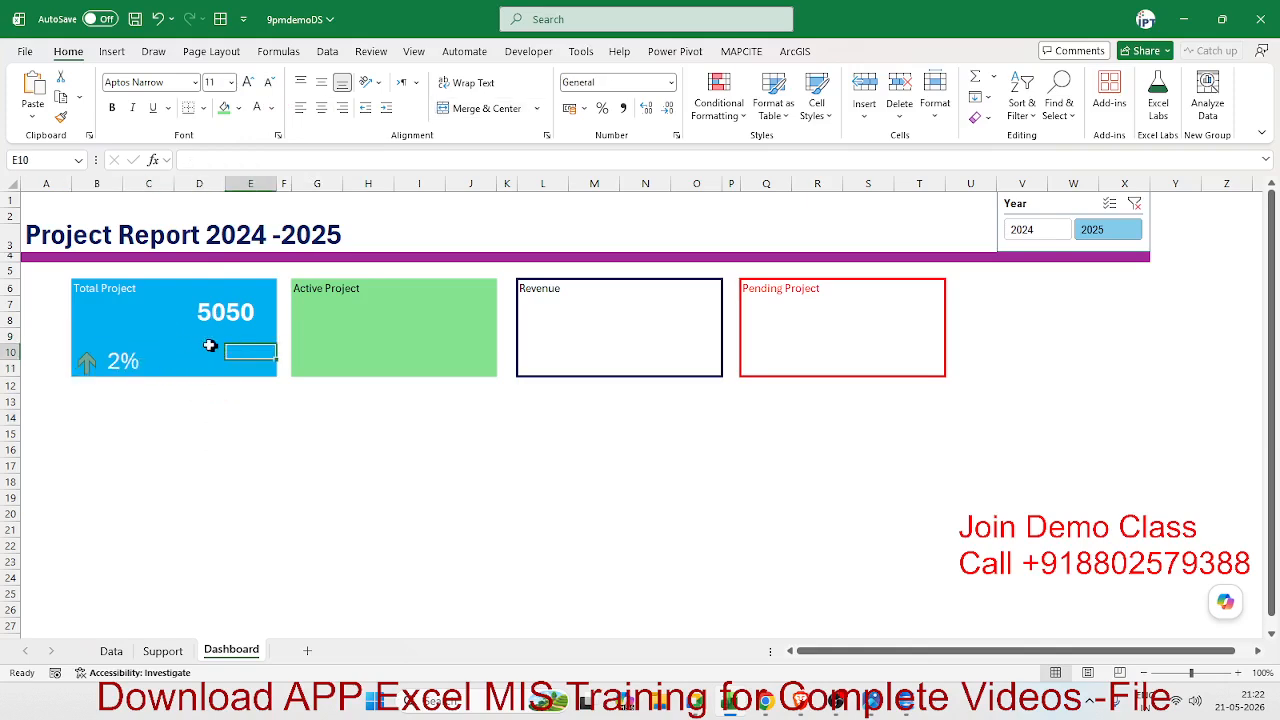
pyautogui.click(209, 337)
pyautogui.click(193, 367)
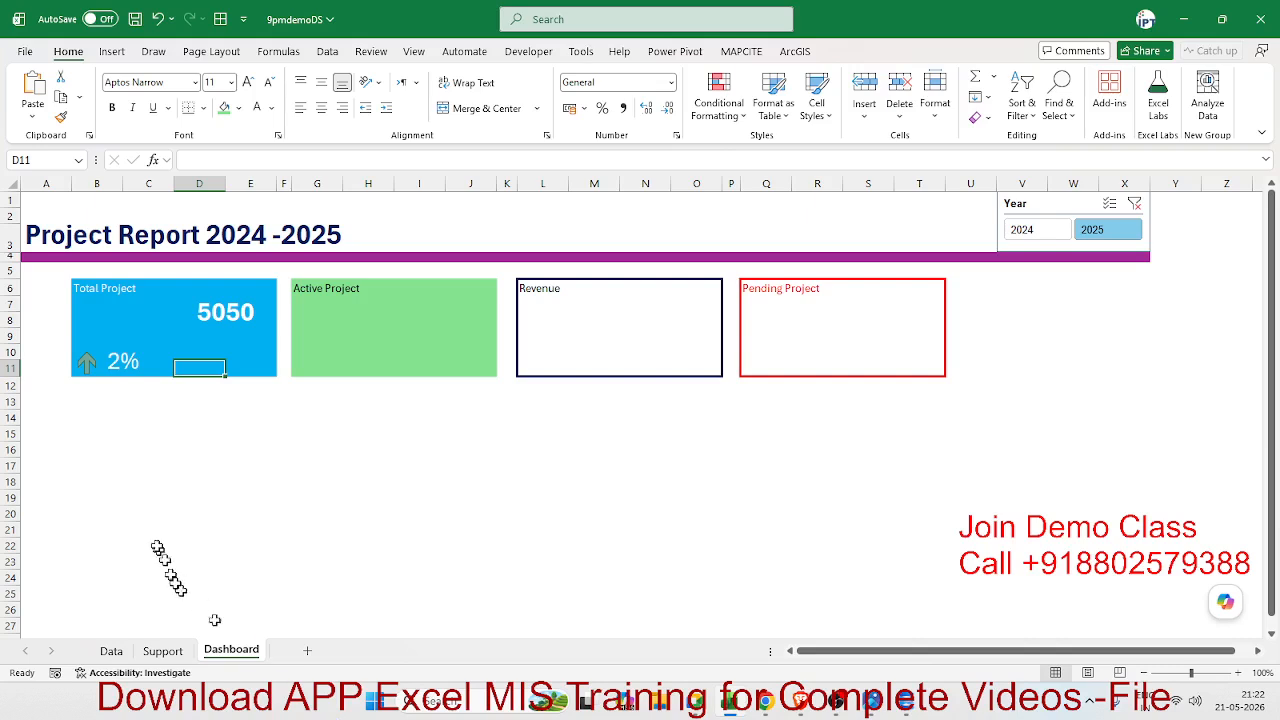
pyautogui.click(157, 288)
pyautogui.click(211, 318)
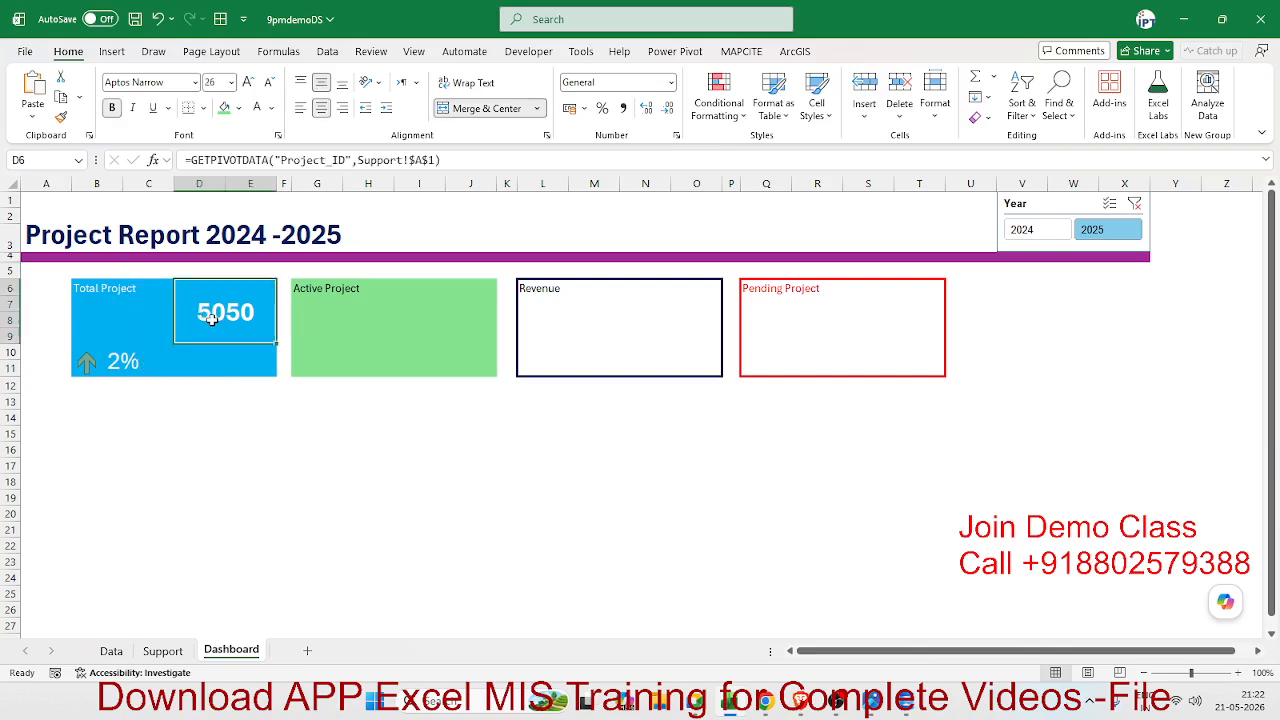
pyautogui.click(116, 362)
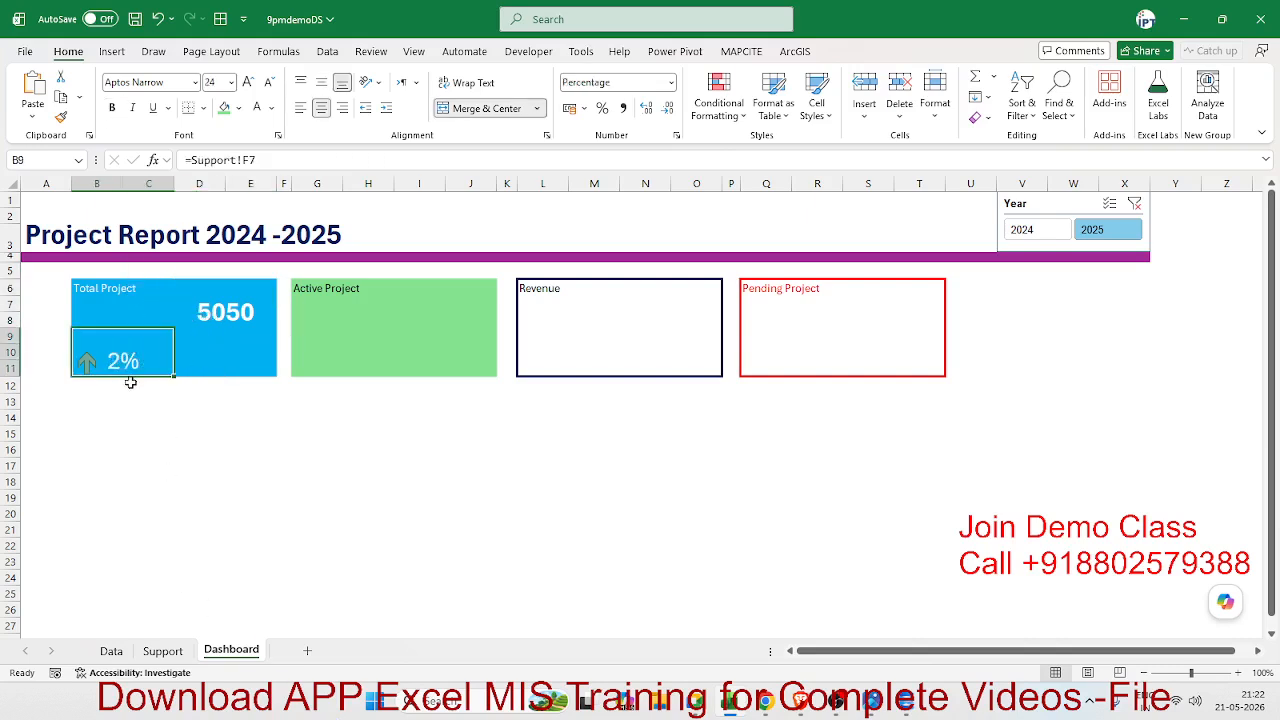
pyautogui.press('ctrl')
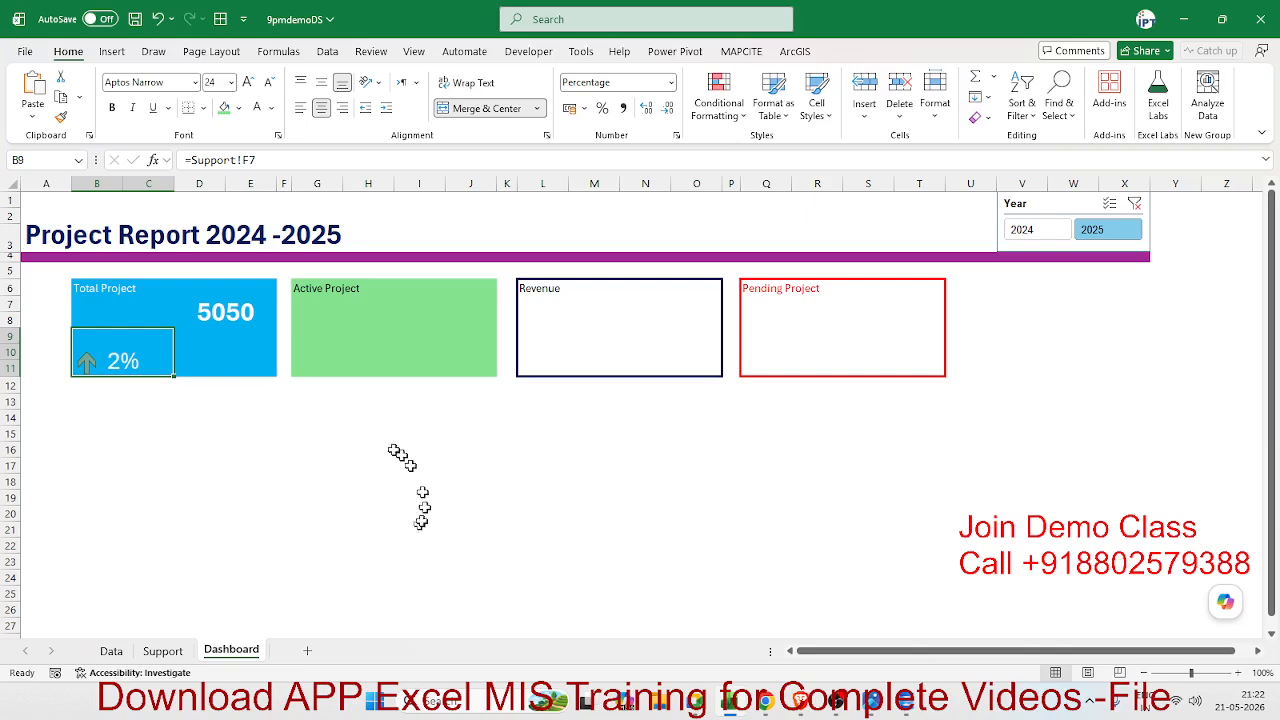
pyautogui.click(347, 287)
pyautogui.click(330, 327)
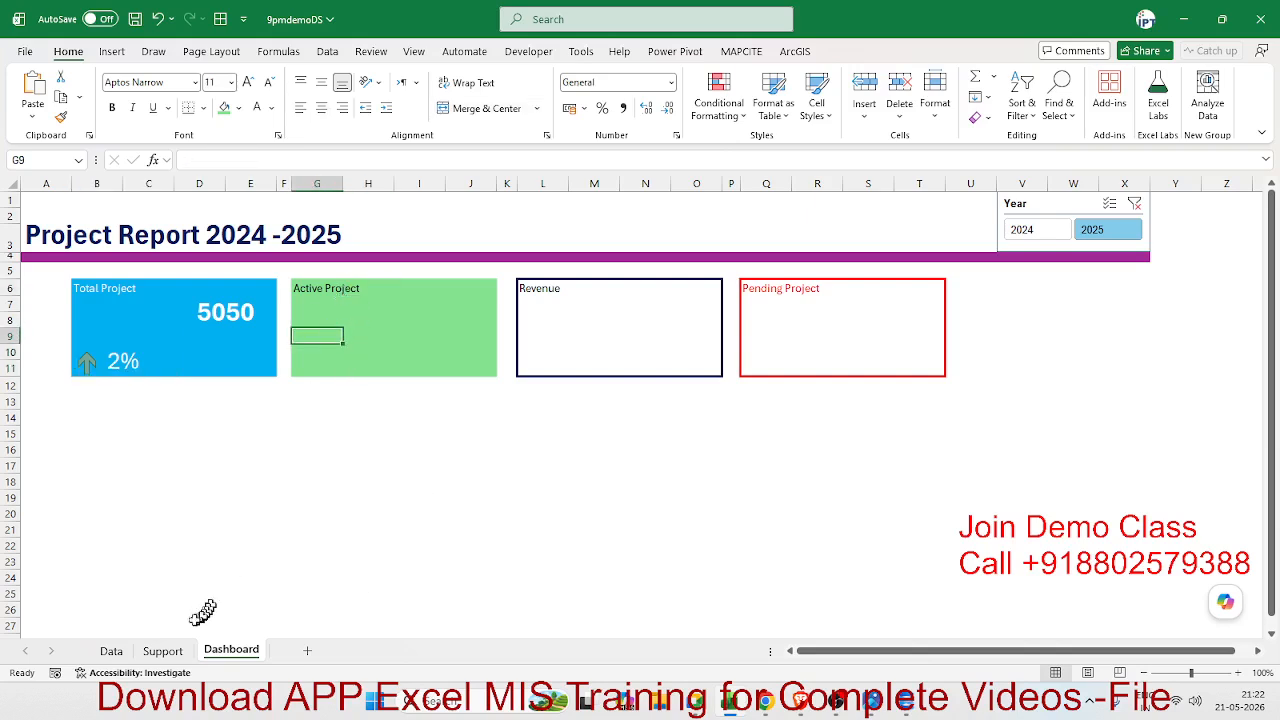
# Insert a PivotTable from the Data sheet's Query1 table, placed in cell I1 of the existing Support sheet
pyautogui.click(112, 651)
pyautogui.click(68, 203)
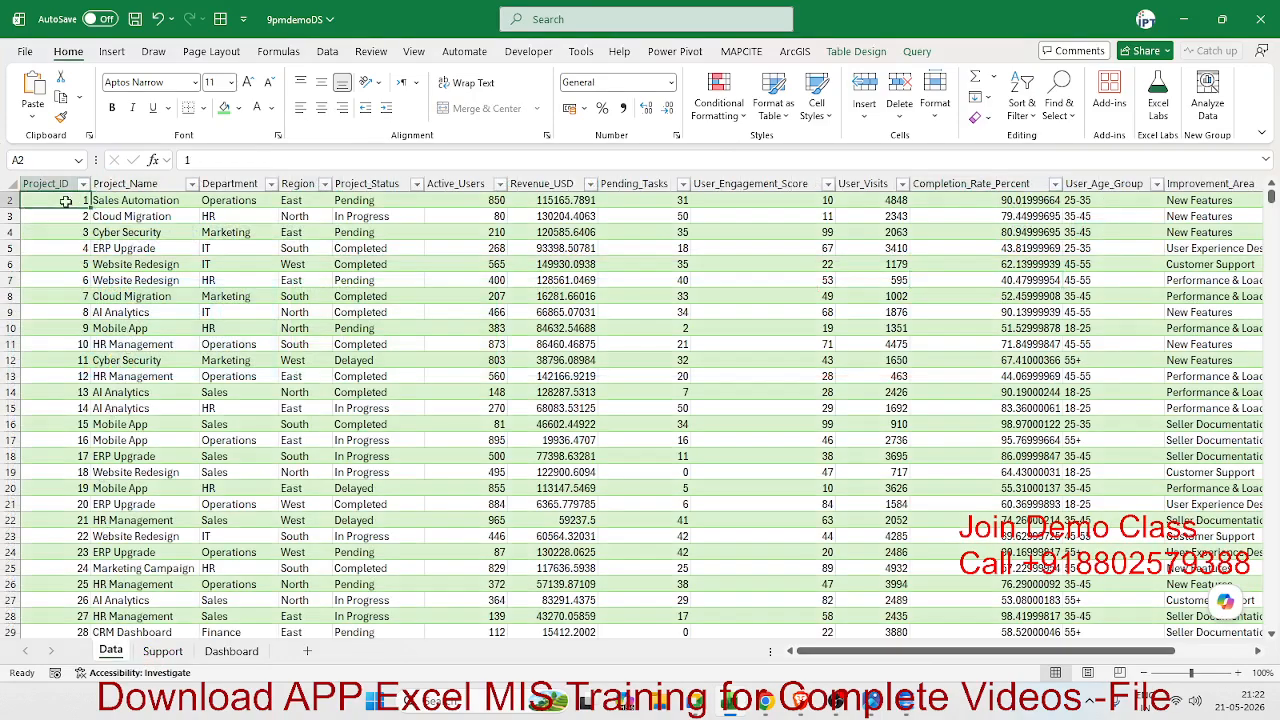
pyautogui.click(111, 51)
pyautogui.click(45, 90)
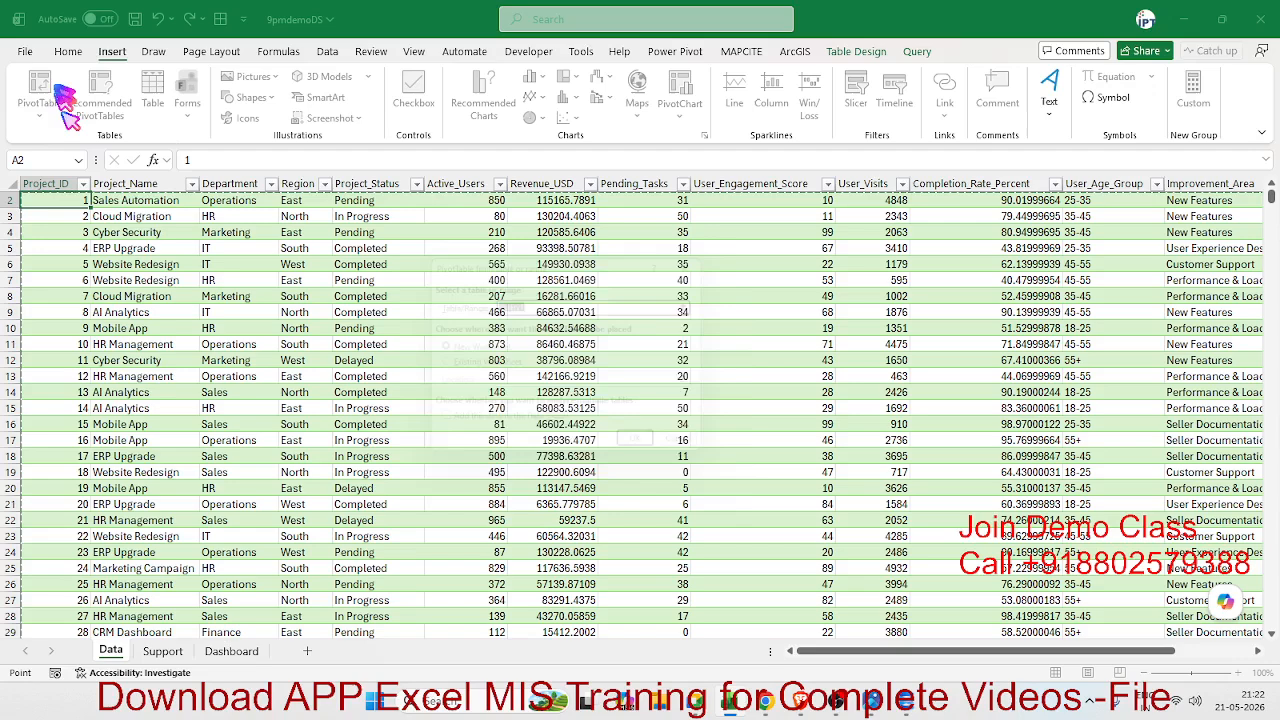
pyautogui.click(485, 366)
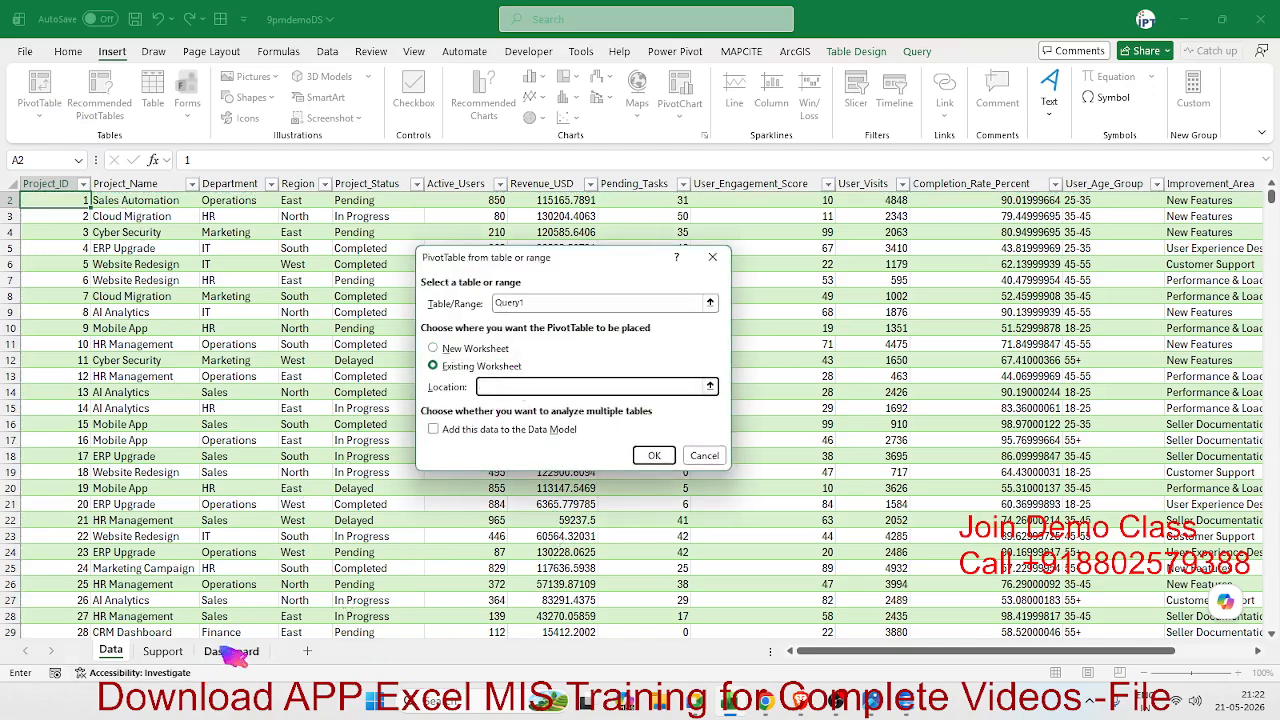
pyautogui.click(162, 651)
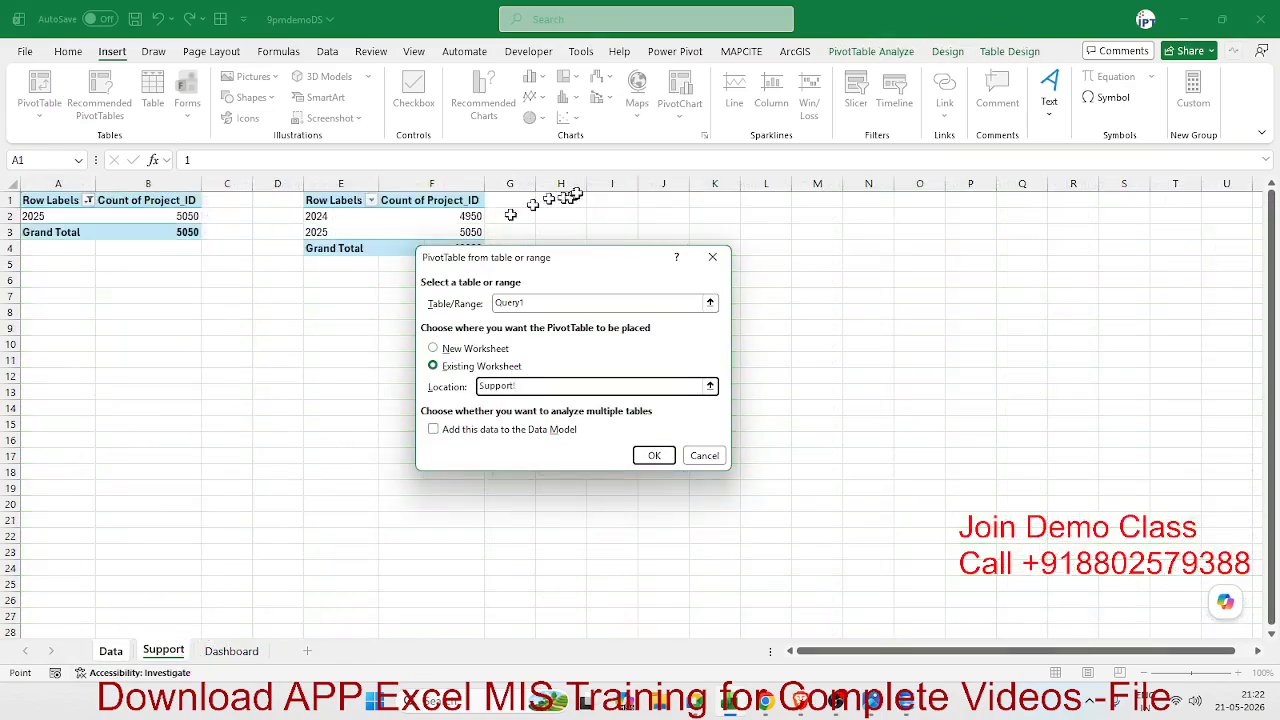
pyautogui.click(655, 456)
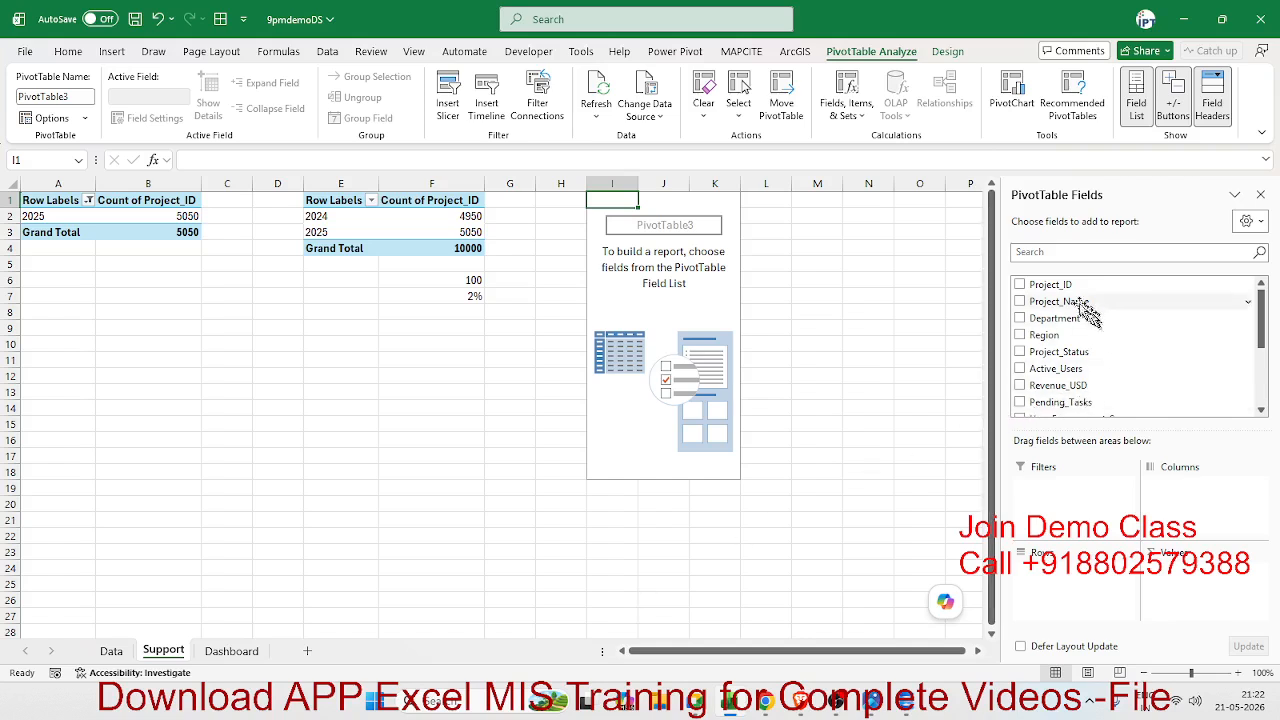
# Add Project_ID as a value field in the new PivotTable and summarize it by Count
pyautogui.moveTo(1073, 290); pyautogui.dragTo(1210, 590)
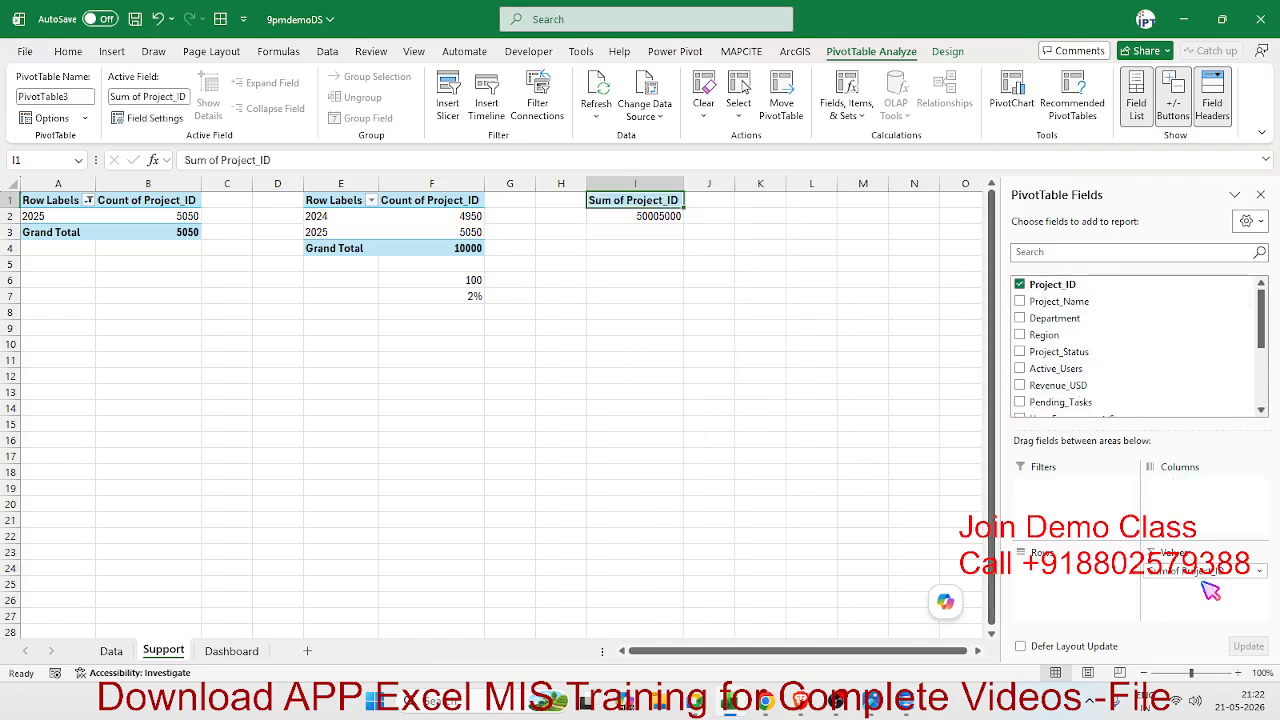
pyautogui.click(1205, 572)
pyautogui.click(1180, 556)
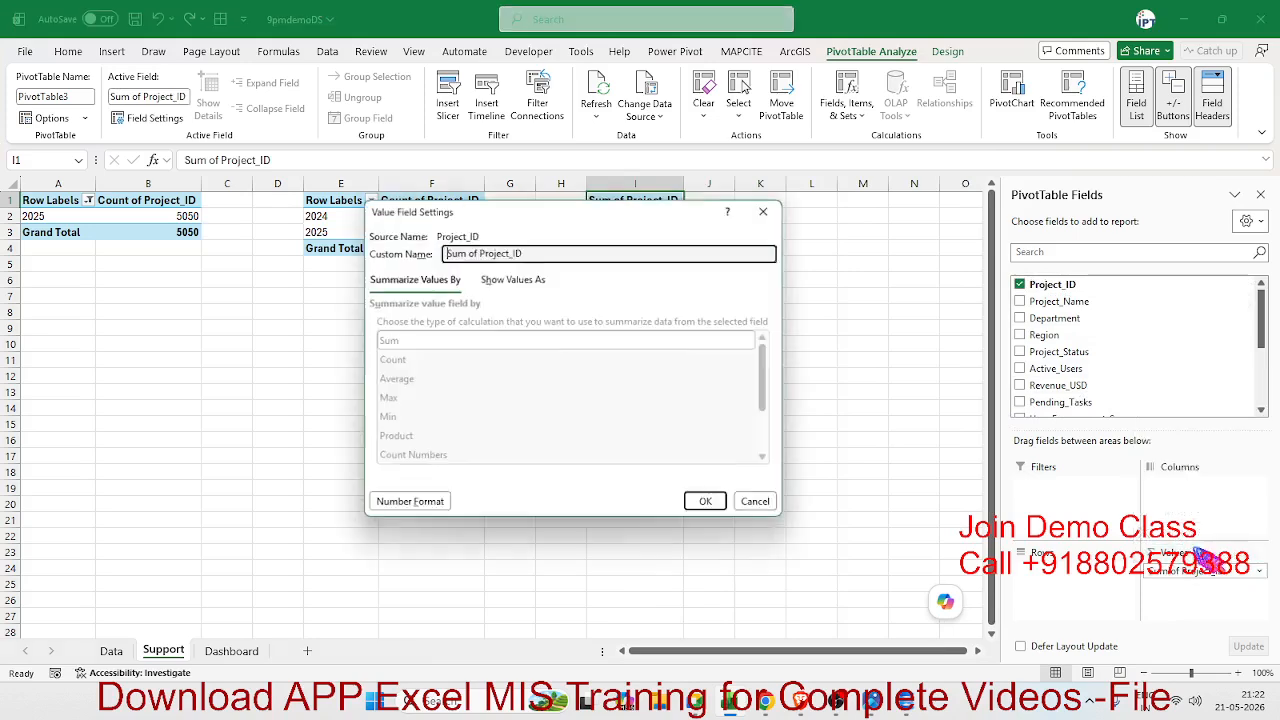
pyautogui.click(402, 361)
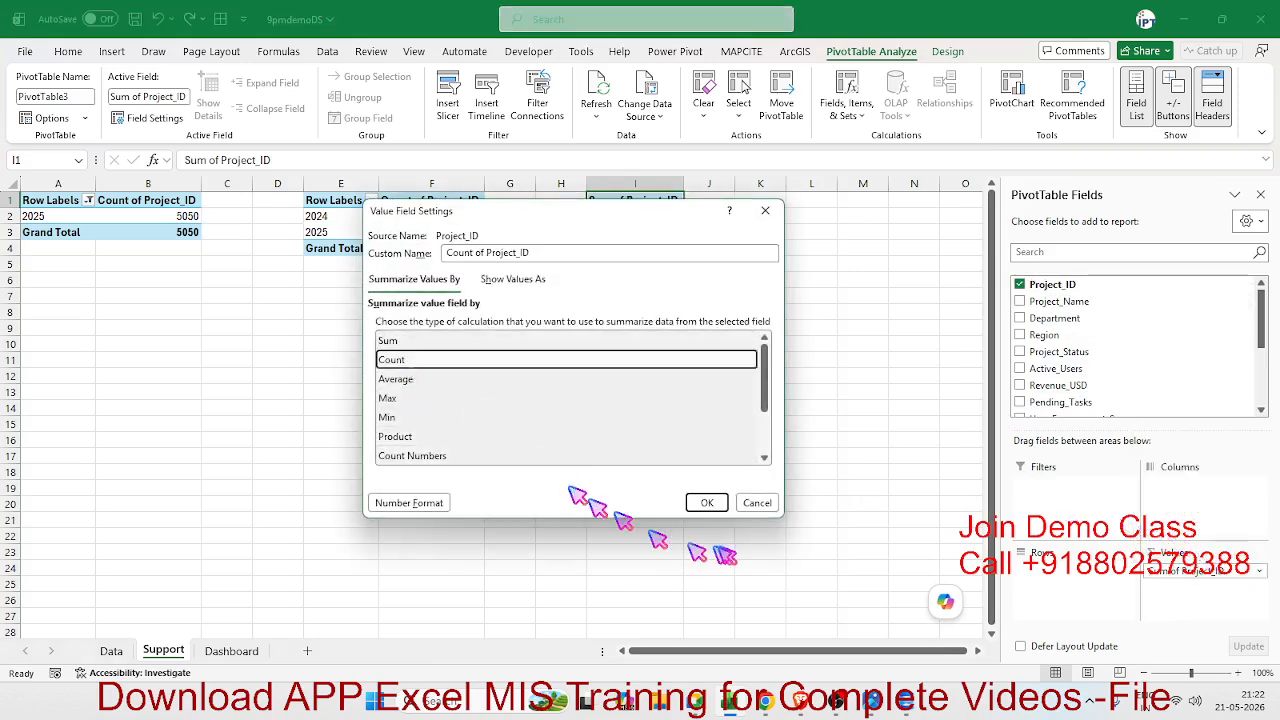
pyautogui.click(708, 503)
# Add the Year field to the new PivotTable's rows
pyautogui.scroll(-5, 1266, 349)
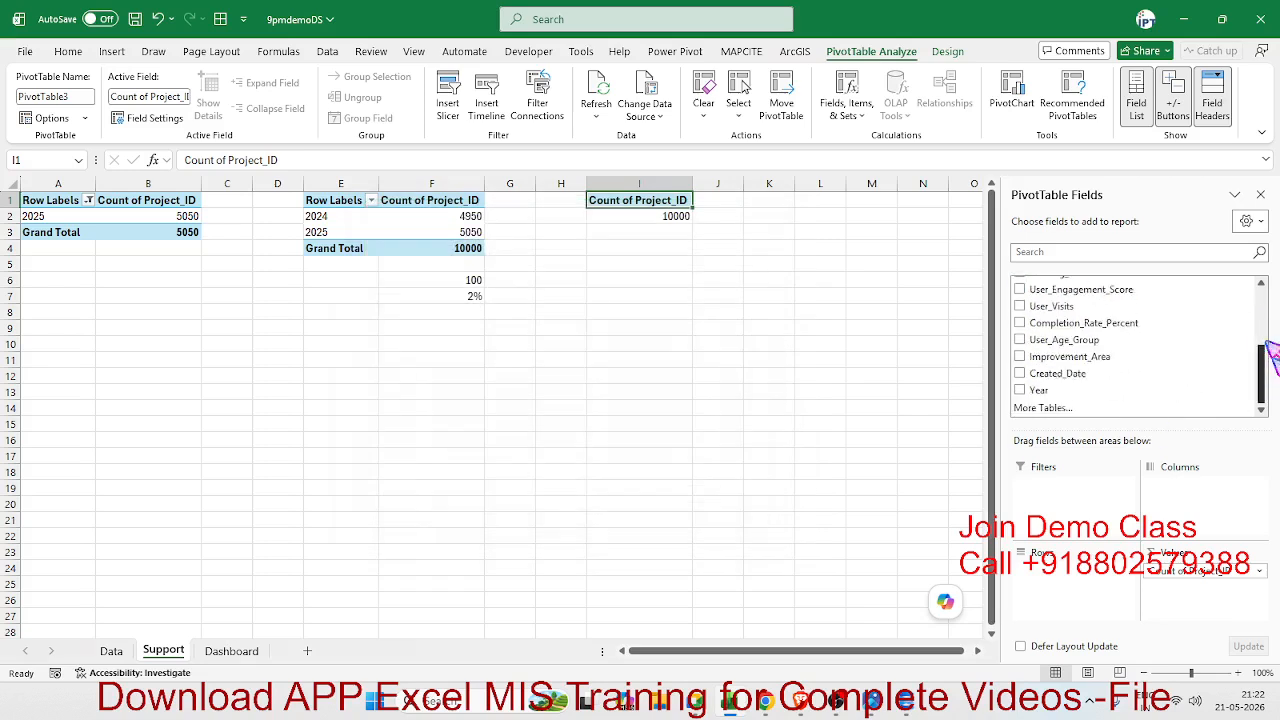
pyautogui.moveTo(1130, 390); pyautogui.dragTo(1103, 594)
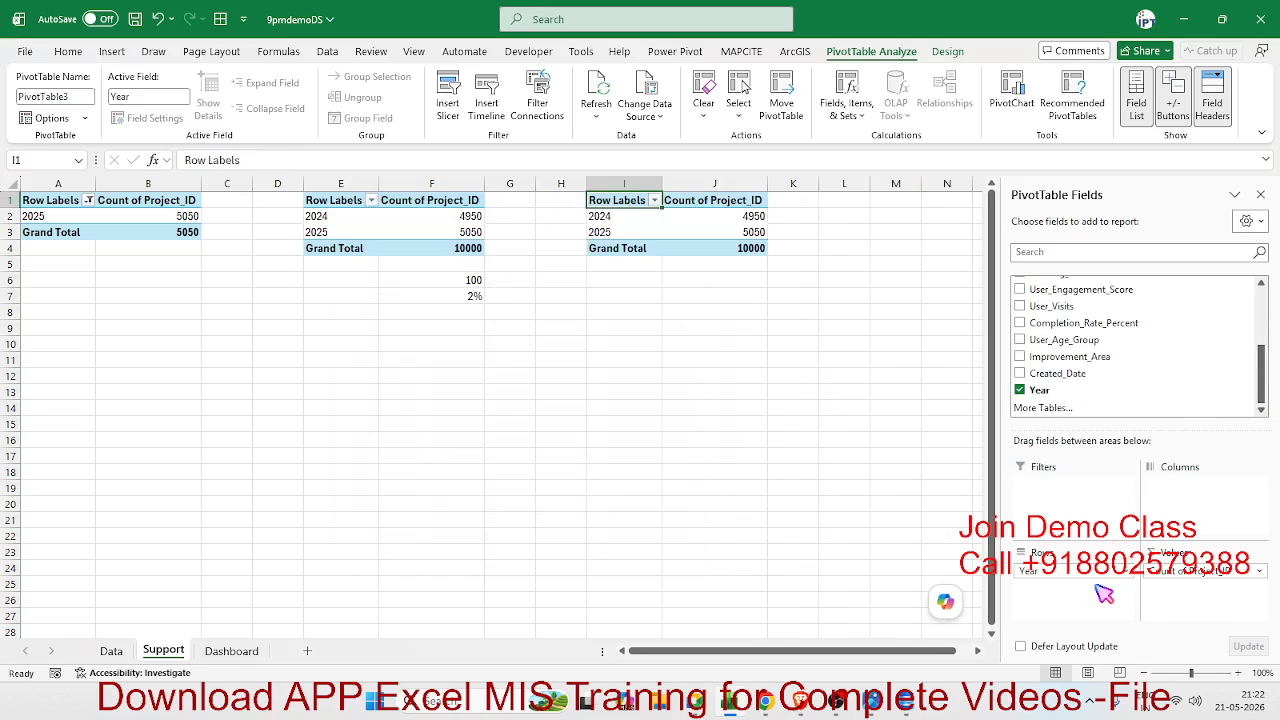
pyautogui.click(654, 201)
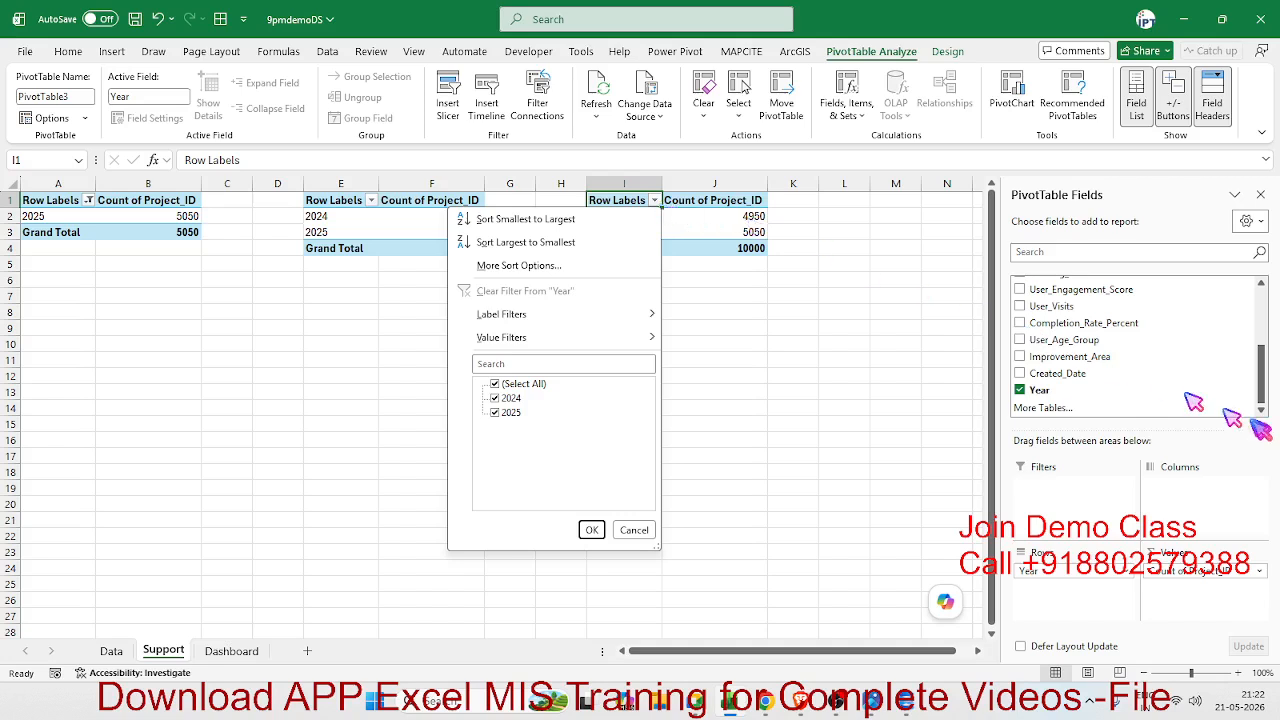
pyautogui.press('Escape')
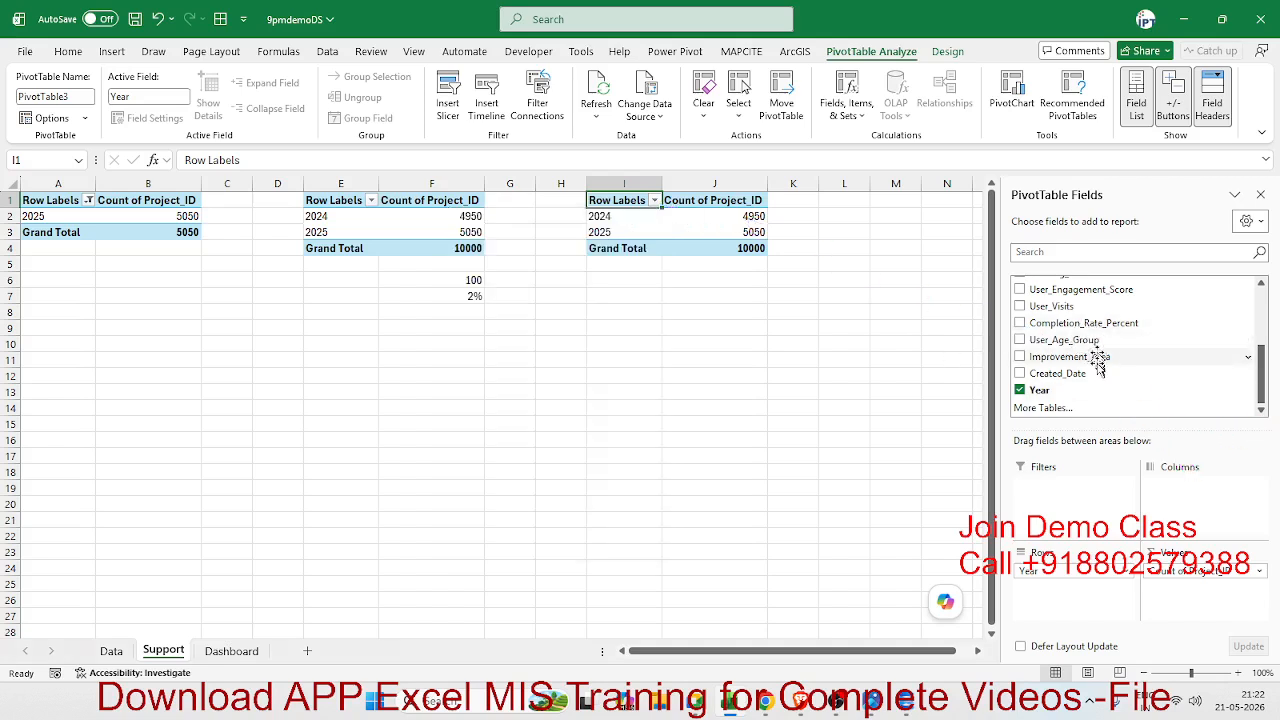
# Add Project_Status as a report filter in the new PivotTable and view its filter options
pyautogui.scroll(3, 1095, 360)
pyautogui.moveTo(1097, 337); pyautogui.dragTo(1045, 475)
pyautogui.click(761, 200)
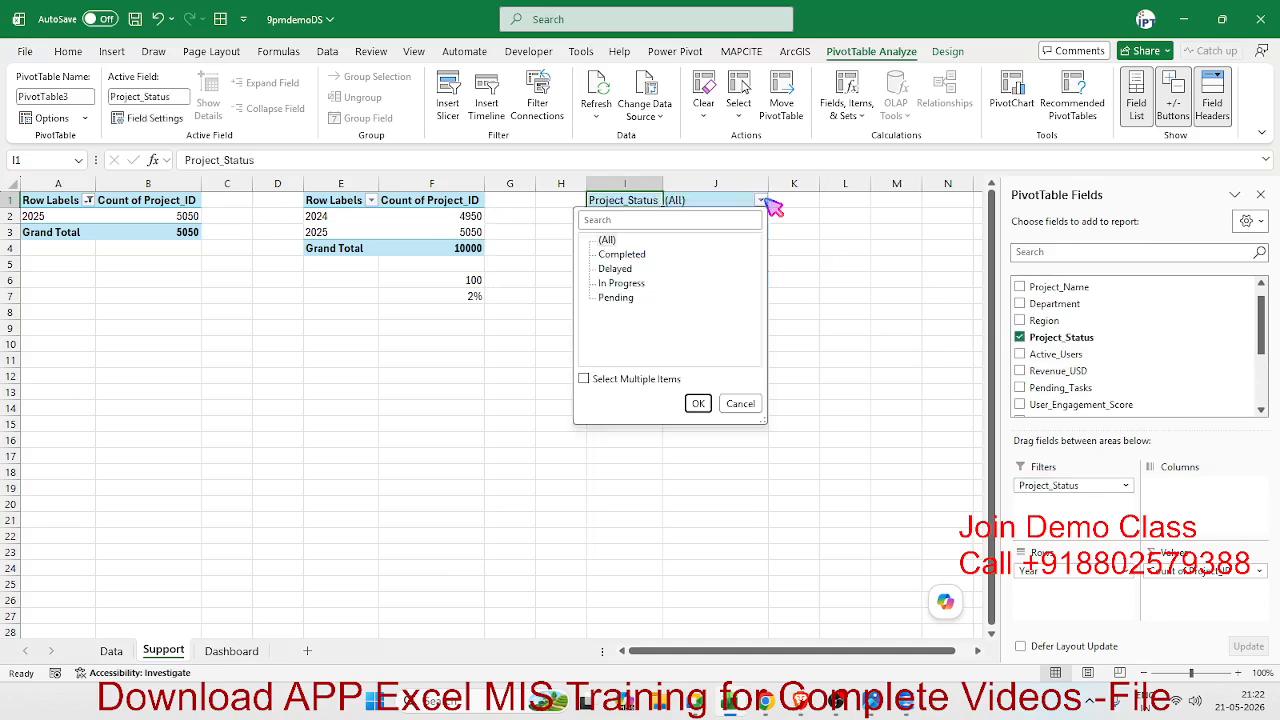
pyautogui.click(760, 203)
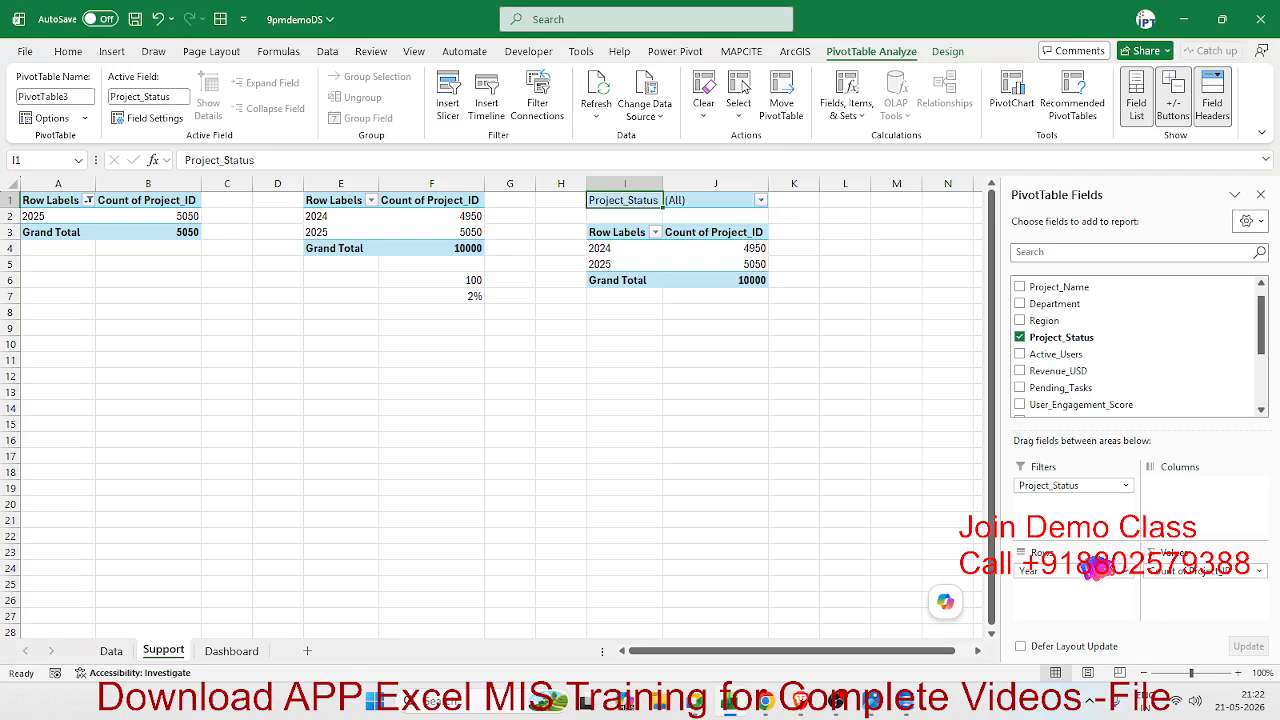
# Rearrange the new PivotTable with Year in the columns and Project_Status in the rows
pyautogui.moveTo(1075, 570); pyautogui.dragTo(1180, 510)
pyautogui.moveTo(1050, 485); pyautogui.dragTo(1097, 583)
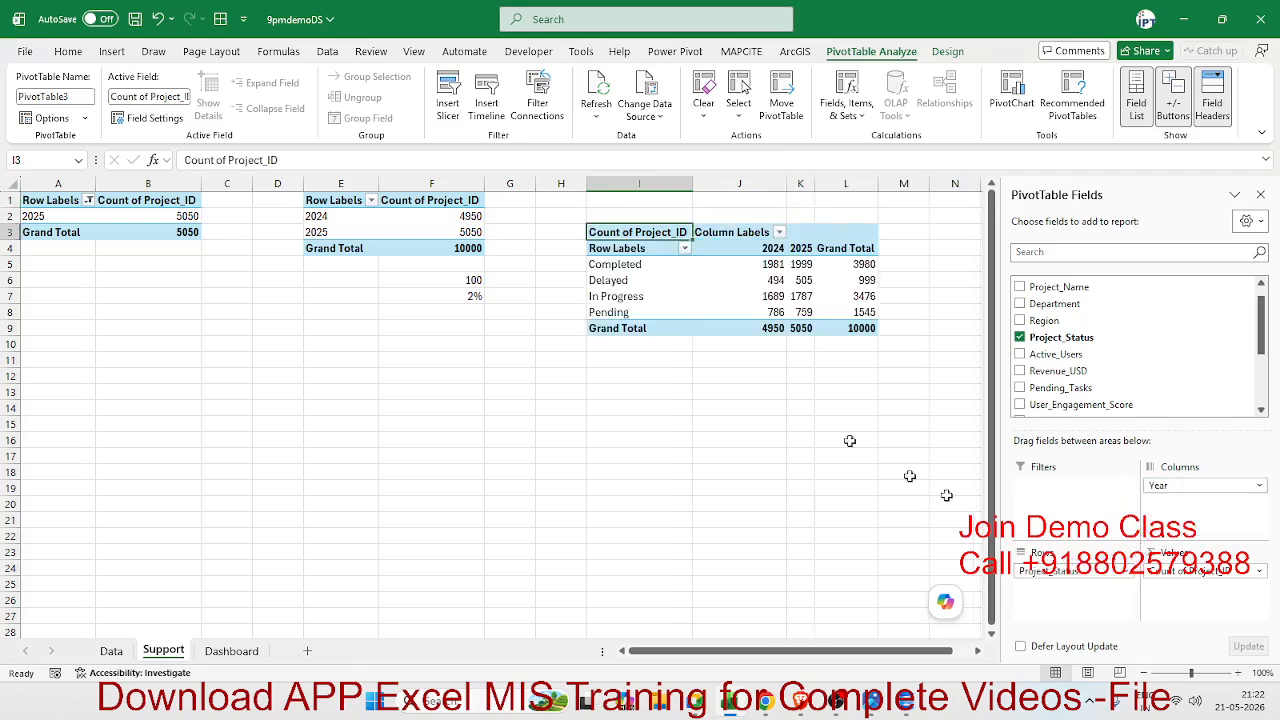
# Review the project statuses in the new PivotTable and in the Data sheet's Project_Status column
pyautogui.click(632, 264)
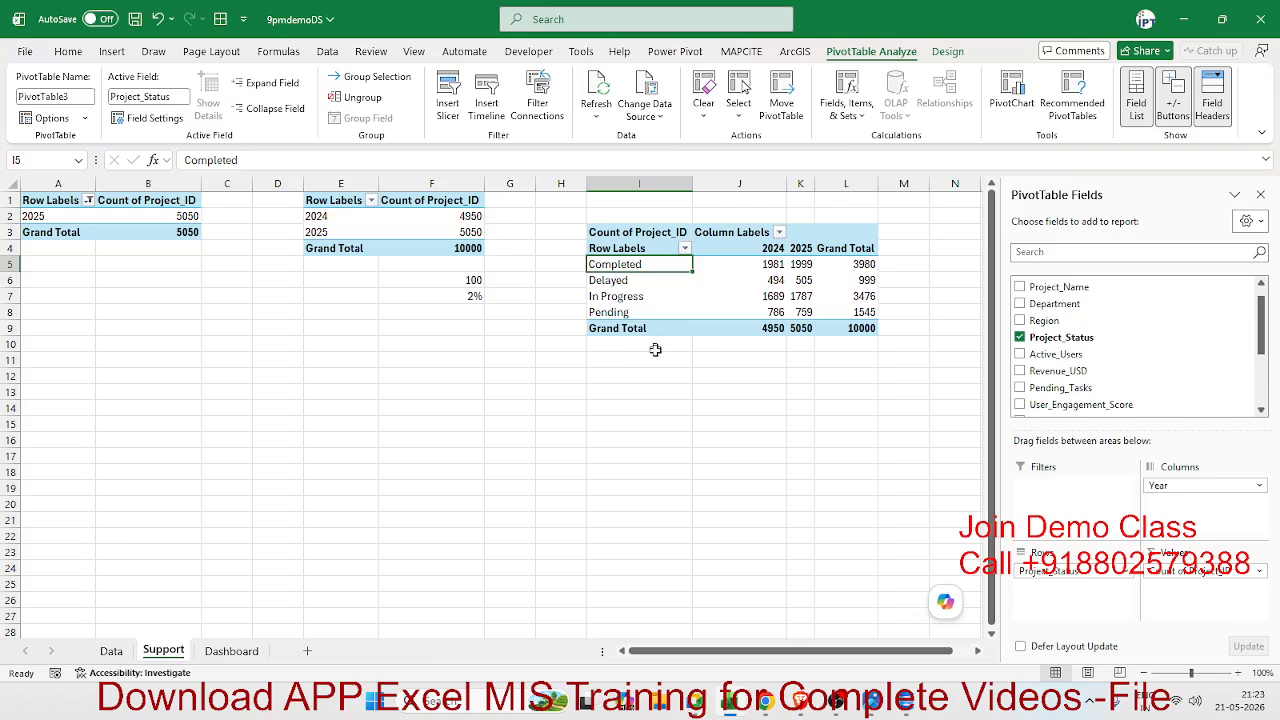
pyautogui.click(111, 651)
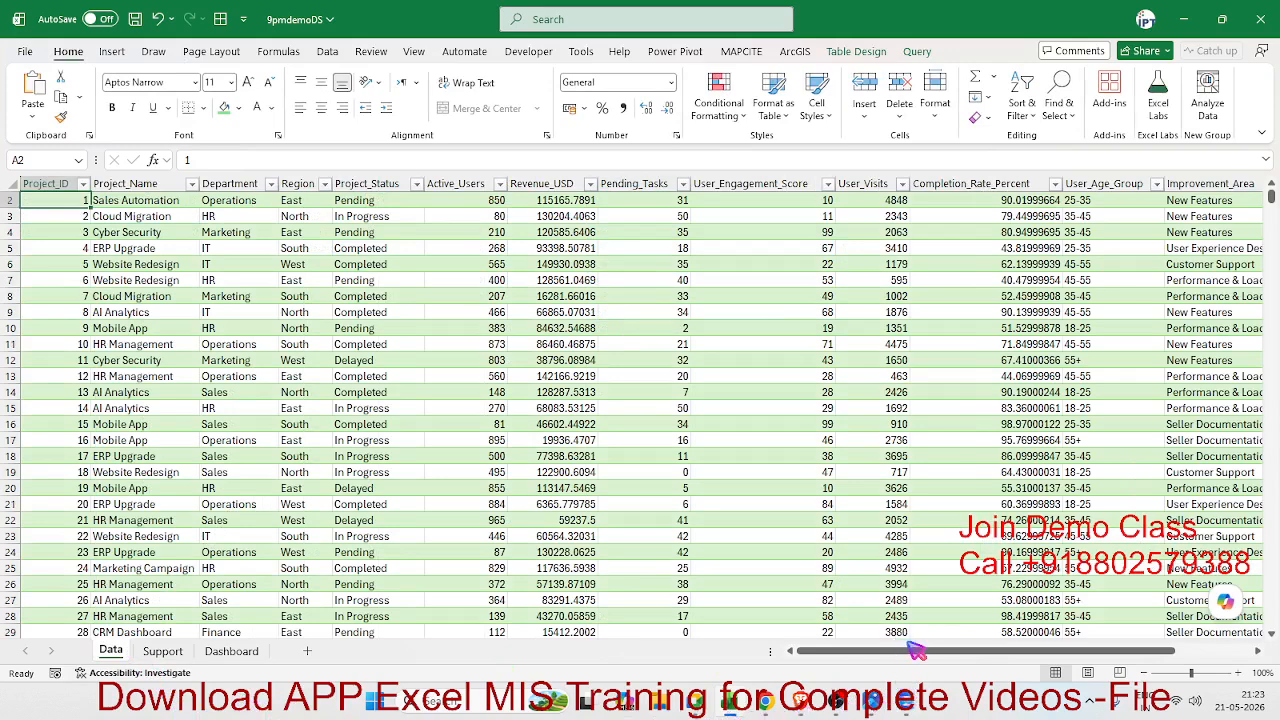
pyautogui.moveTo(1000, 651); pyautogui.dragTo(872, 652)
pyautogui.moveTo(366, 231); pyautogui.dragTo(356, 410)
pyautogui.click(366, 503)
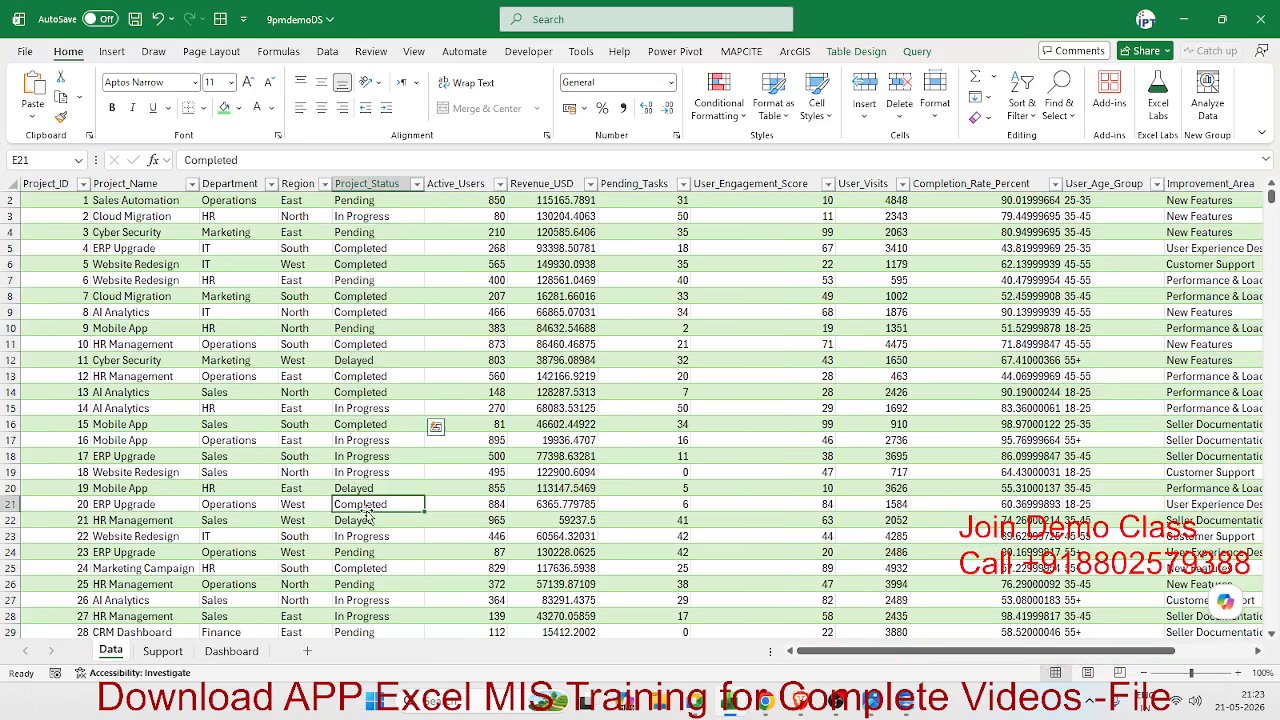
pyautogui.click(366, 410)
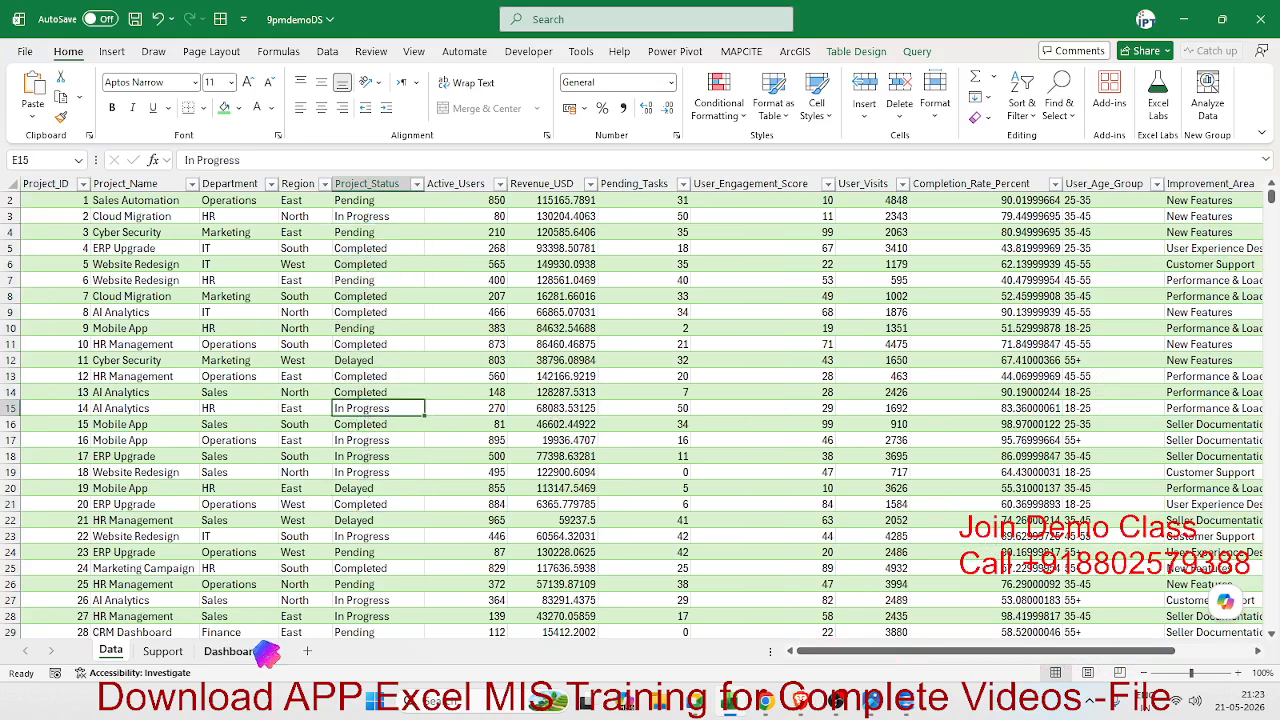
# Merge and center cells I6:J8 in the Active Project card on the Dashboard sheet
pyautogui.click(245, 652)
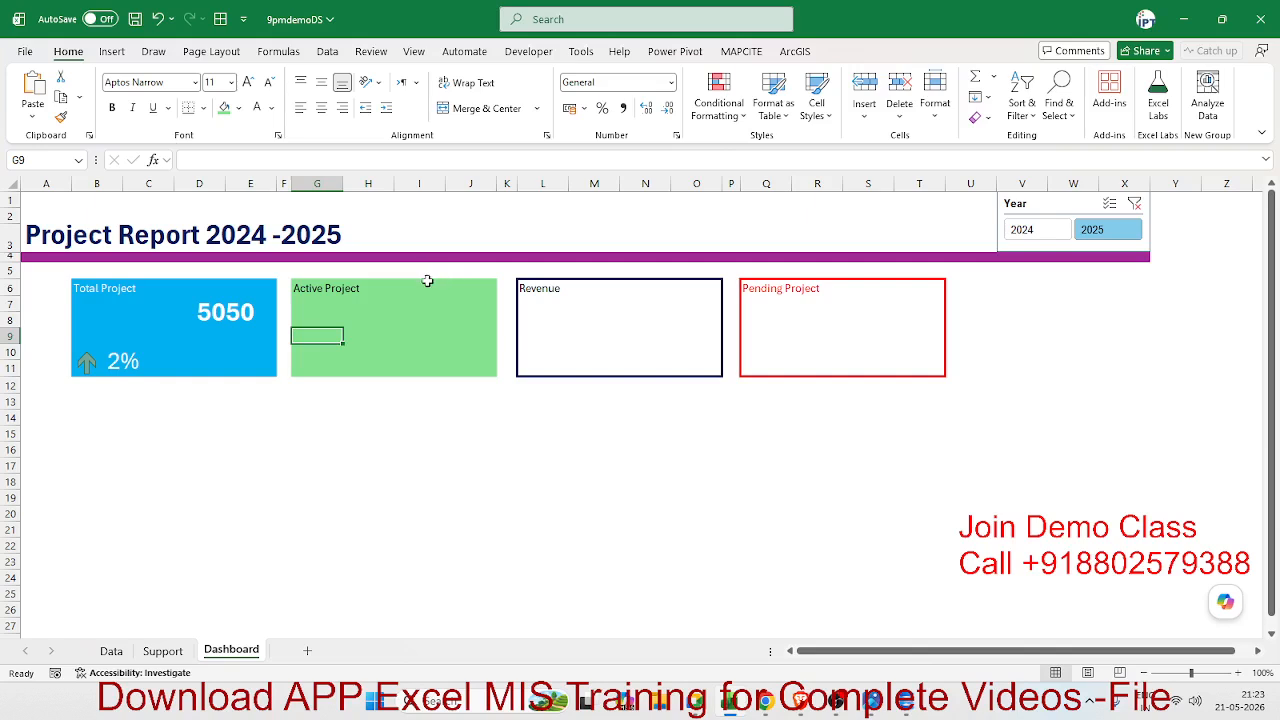
pyautogui.moveTo(427, 281); pyautogui.dragTo(452, 316)
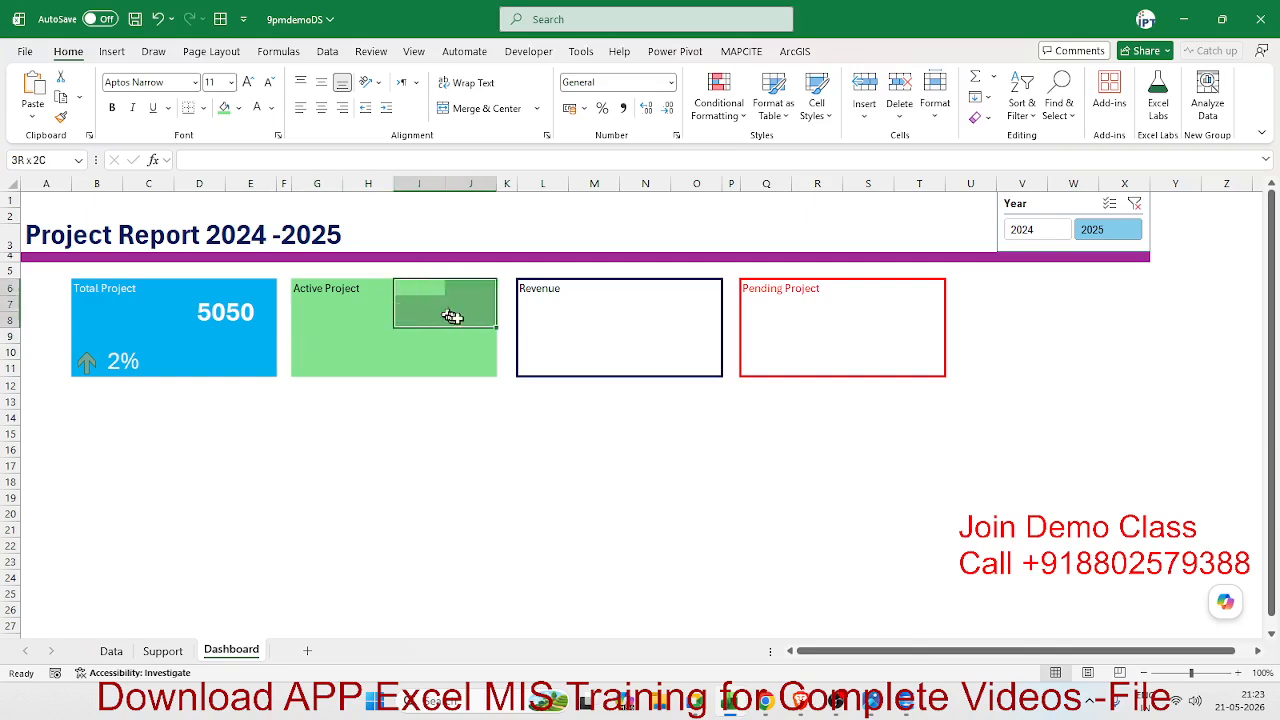
pyautogui.click(470, 108)
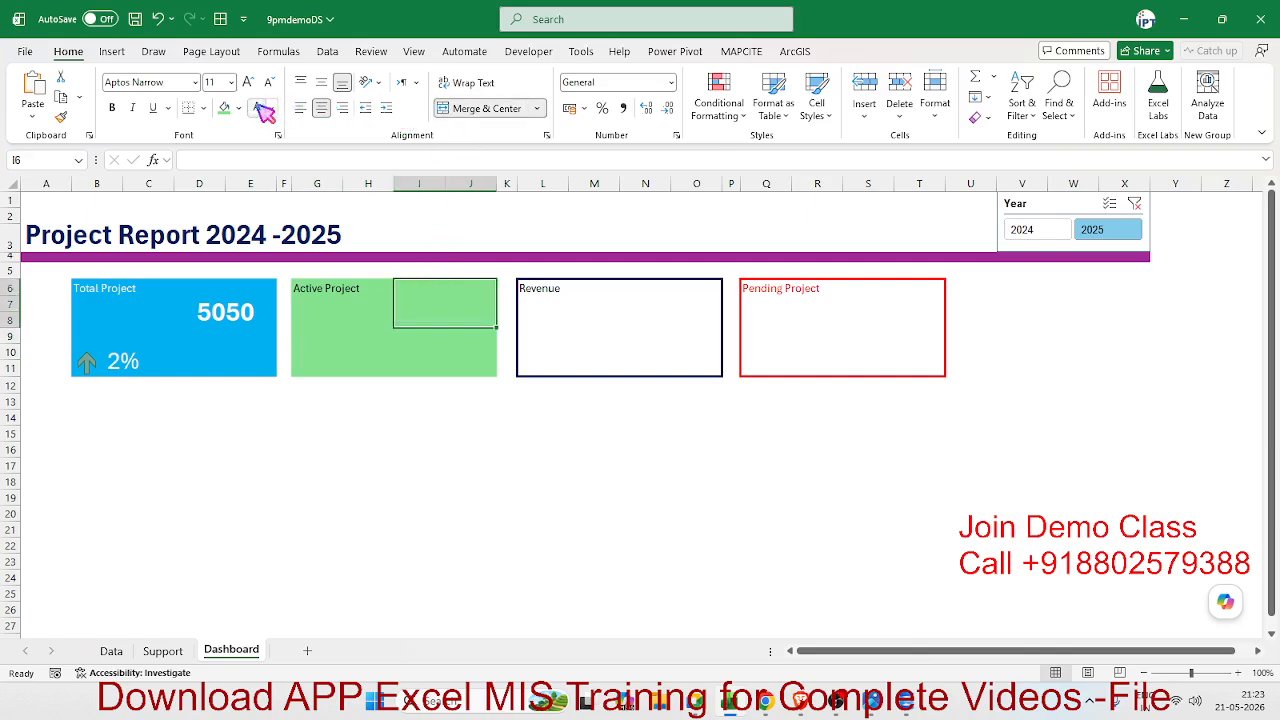
# Link the merged Active Project cell to the Support PivotTable's In Progress count for 2025 with a GETPIVOTDATA formula
pyautogui.write('=')
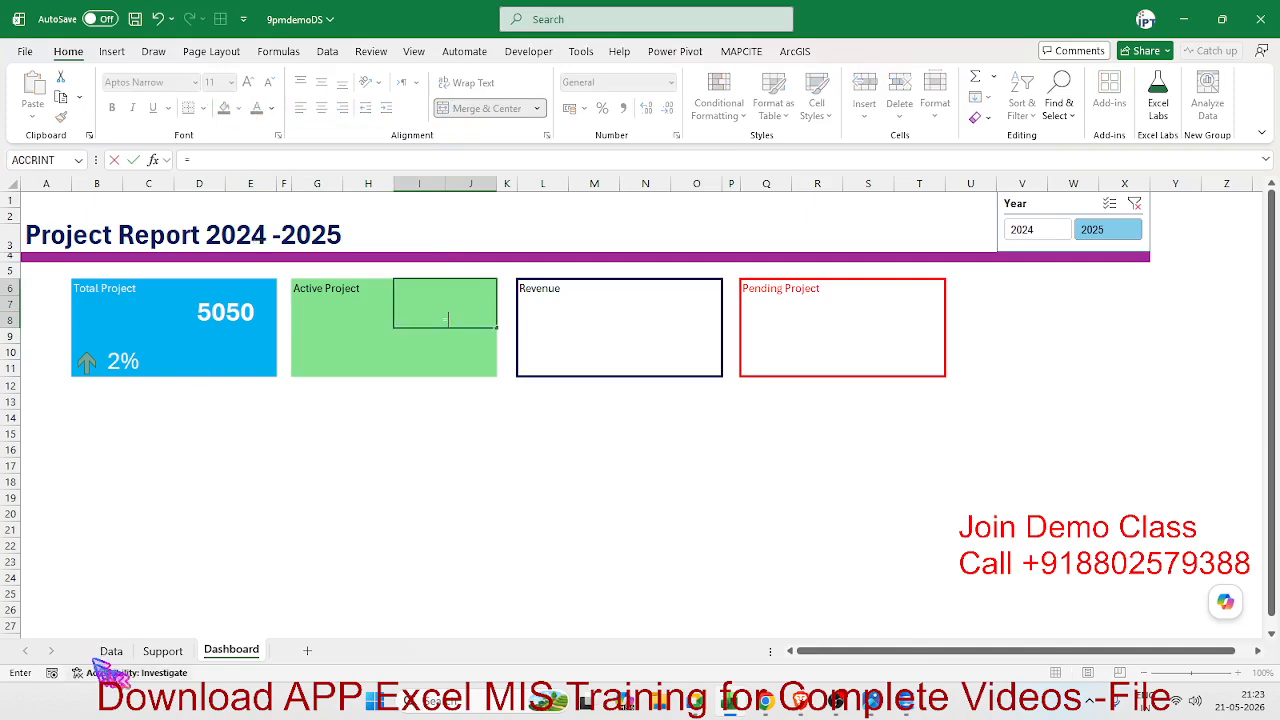
pyautogui.click(163, 651)
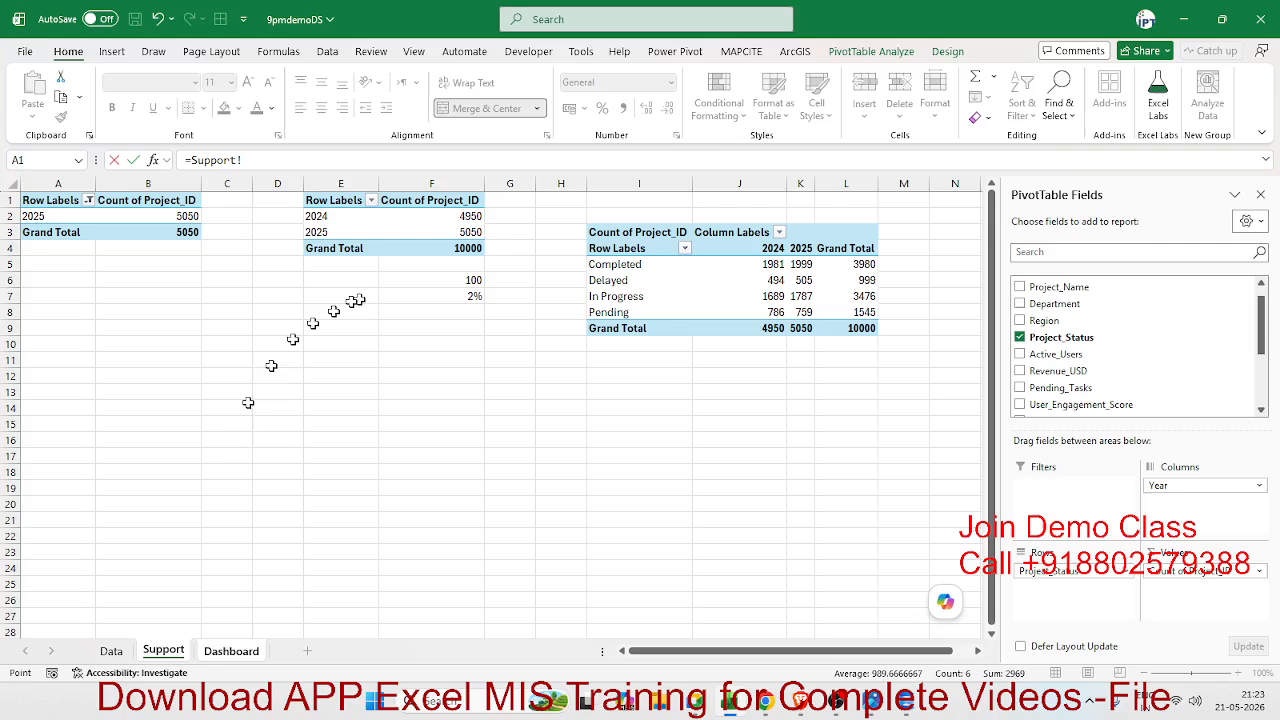
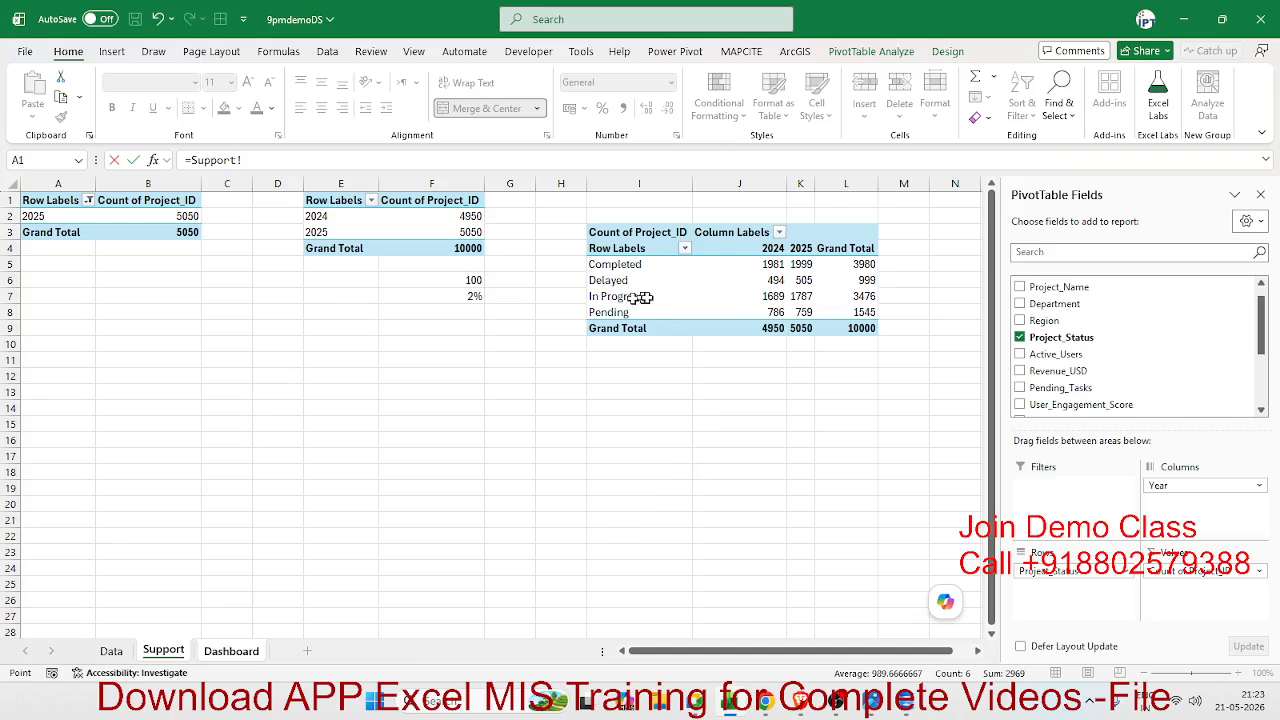
pyautogui.click(799, 297)
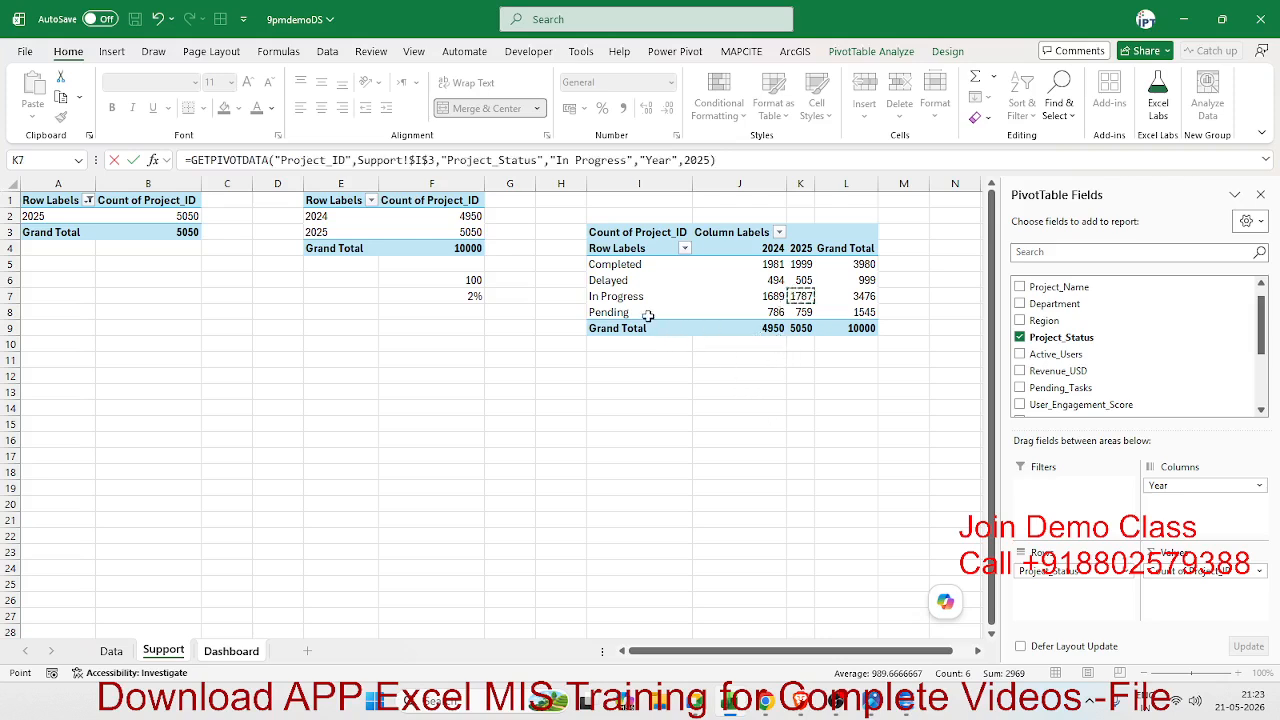
pyautogui.press('Return')
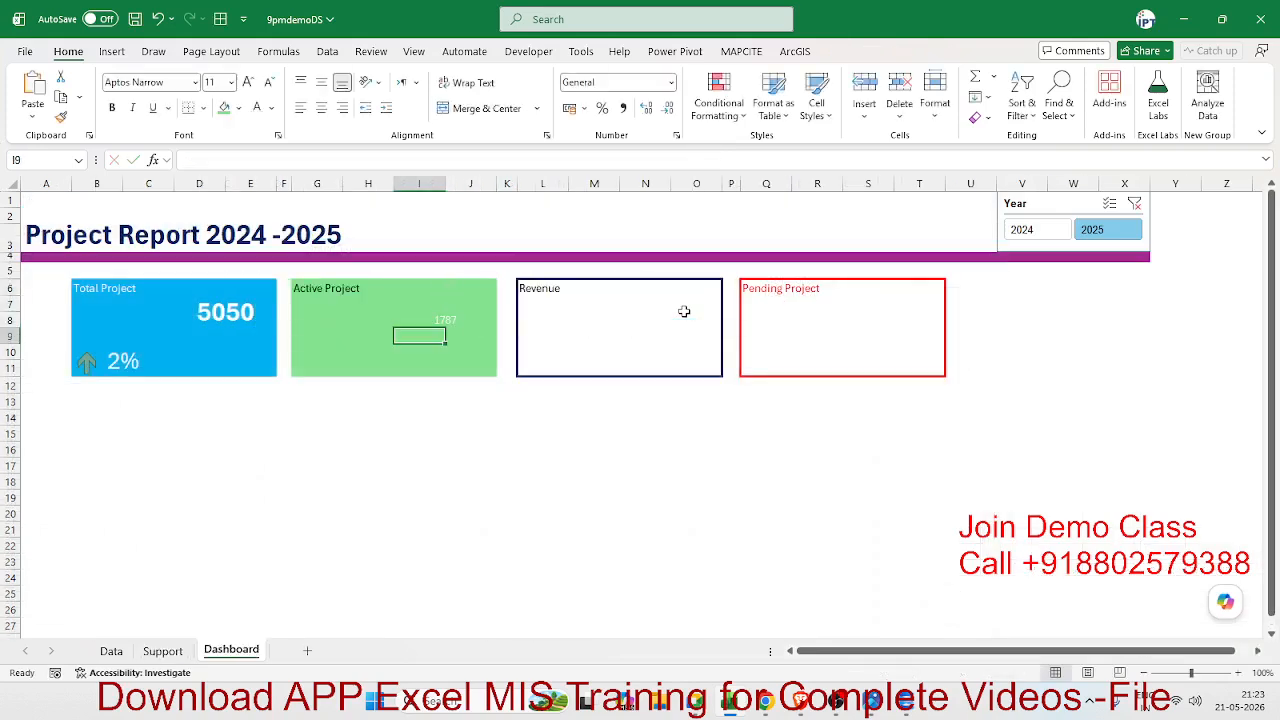
# Replace the fixed year in the Active Project formula with a reference to Support!A2
pyautogui.click(706, 158)
pyautogui.doubleClick(698, 160)
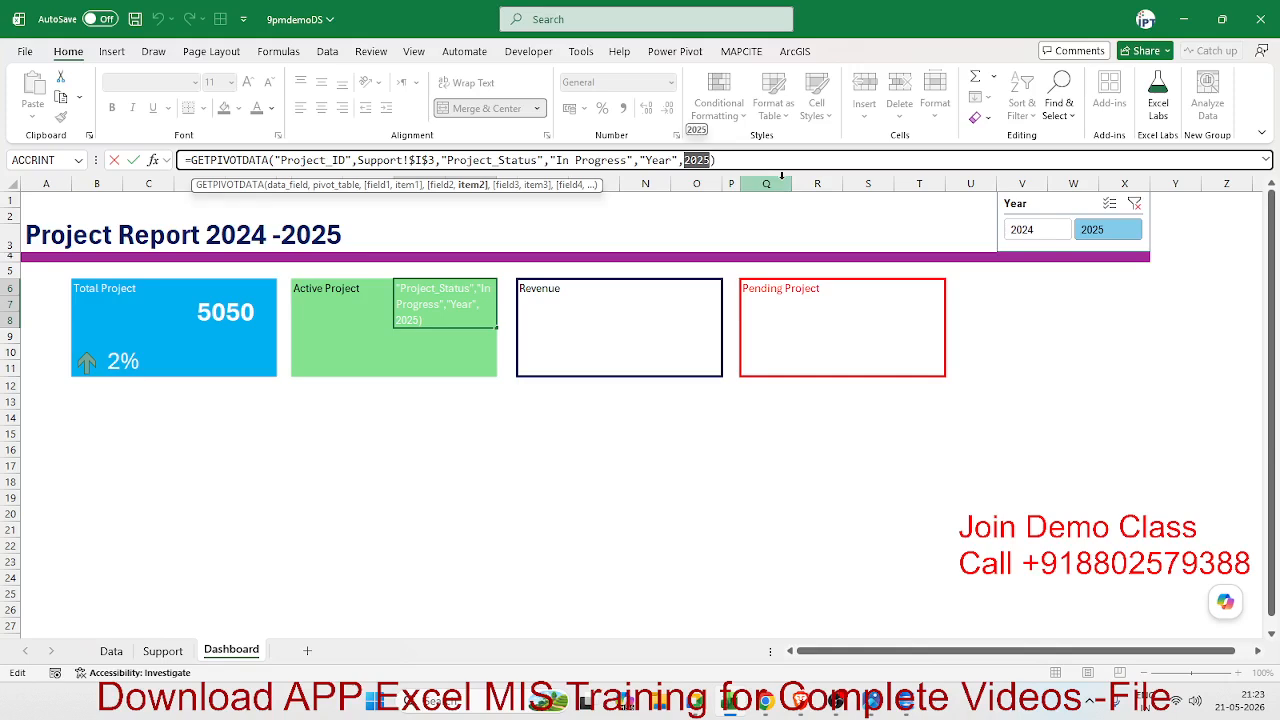
pyautogui.press('BackSpace')
pyautogui.click(163, 651)
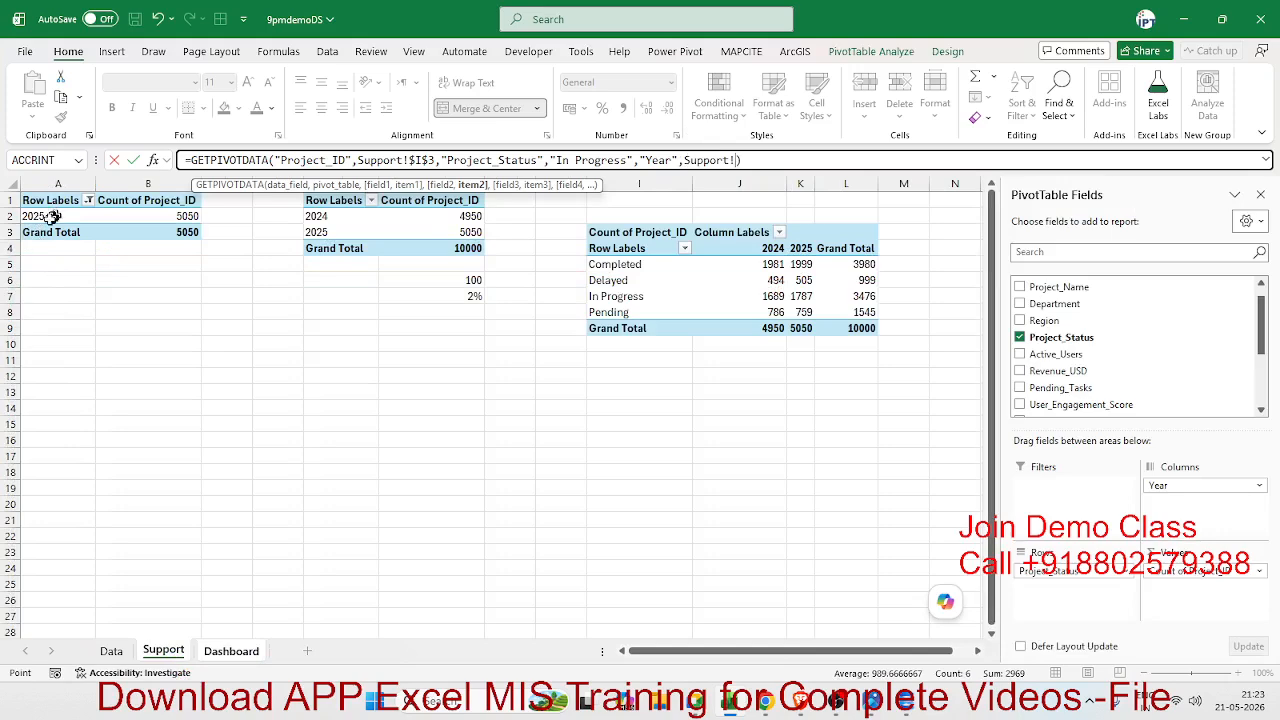
pyautogui.click(50, 217)
pyautogui.press('Return')
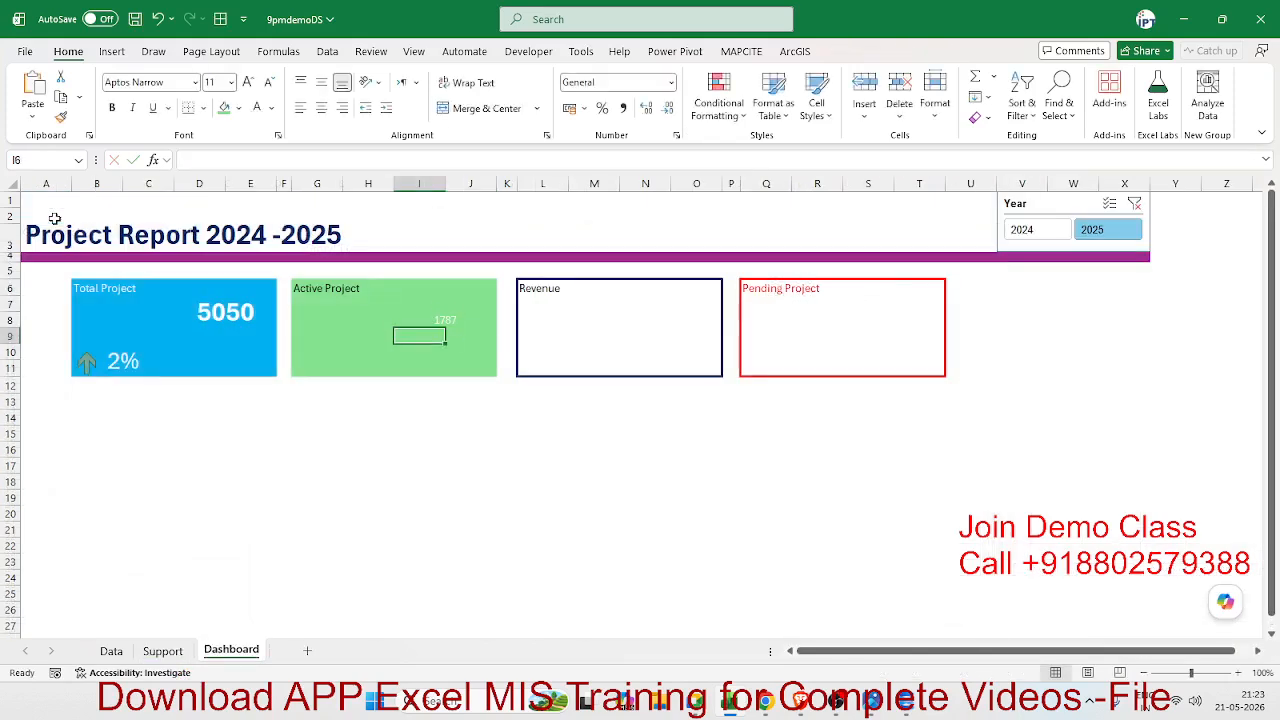
# Format the Active Project number in I6 as bold with font size 26
pyautogui.click(255, 85)
pyautogui.click(255, 85)
pyautogui.click(255, 85)
pyautogui.click(255, 85)
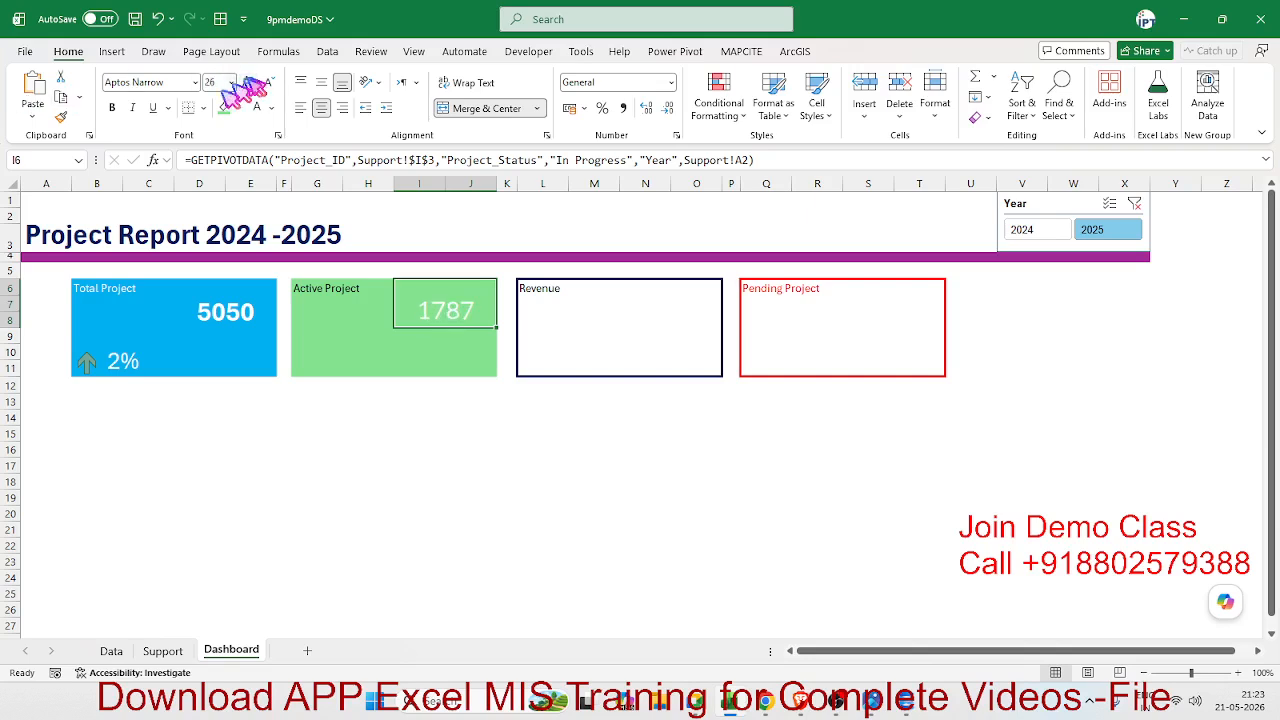
pyautogui.click(117, 108)
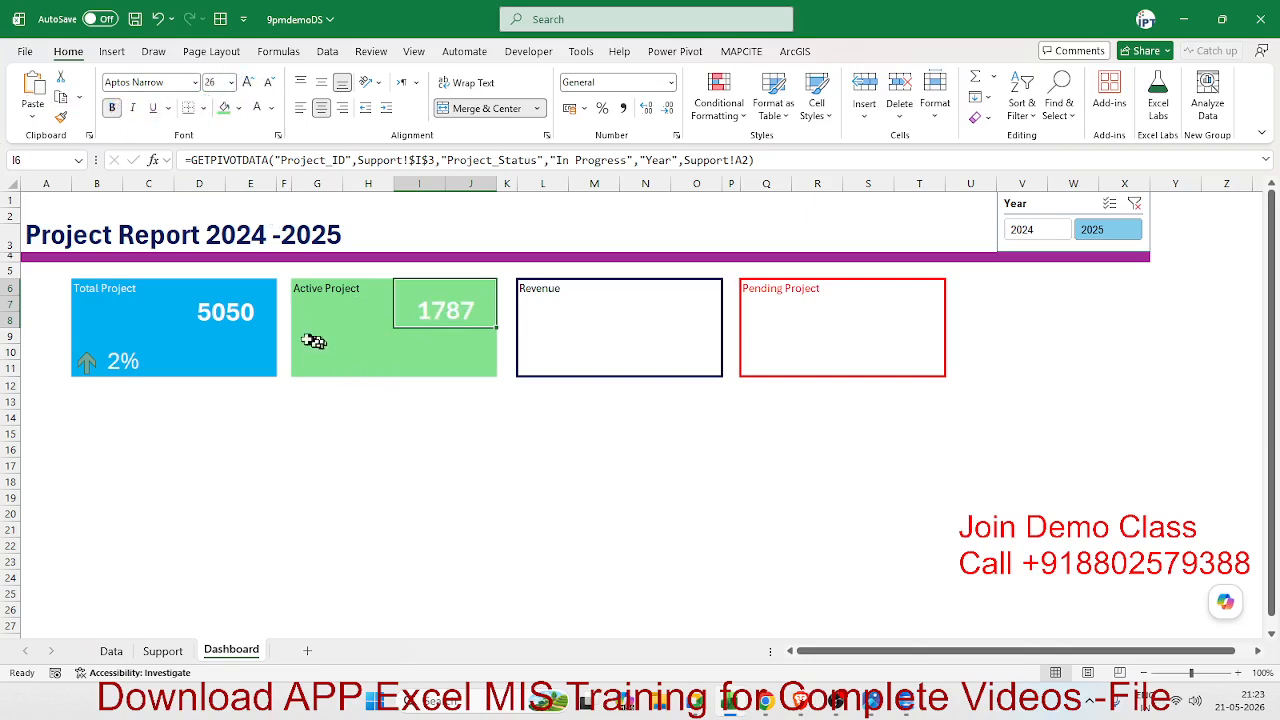
# Merge and center cells G9:H11 in the Active Project card on the Dashboard sheet
pyautogui.moveTo(305, 347); pyautogui.dragTo(357, 360)
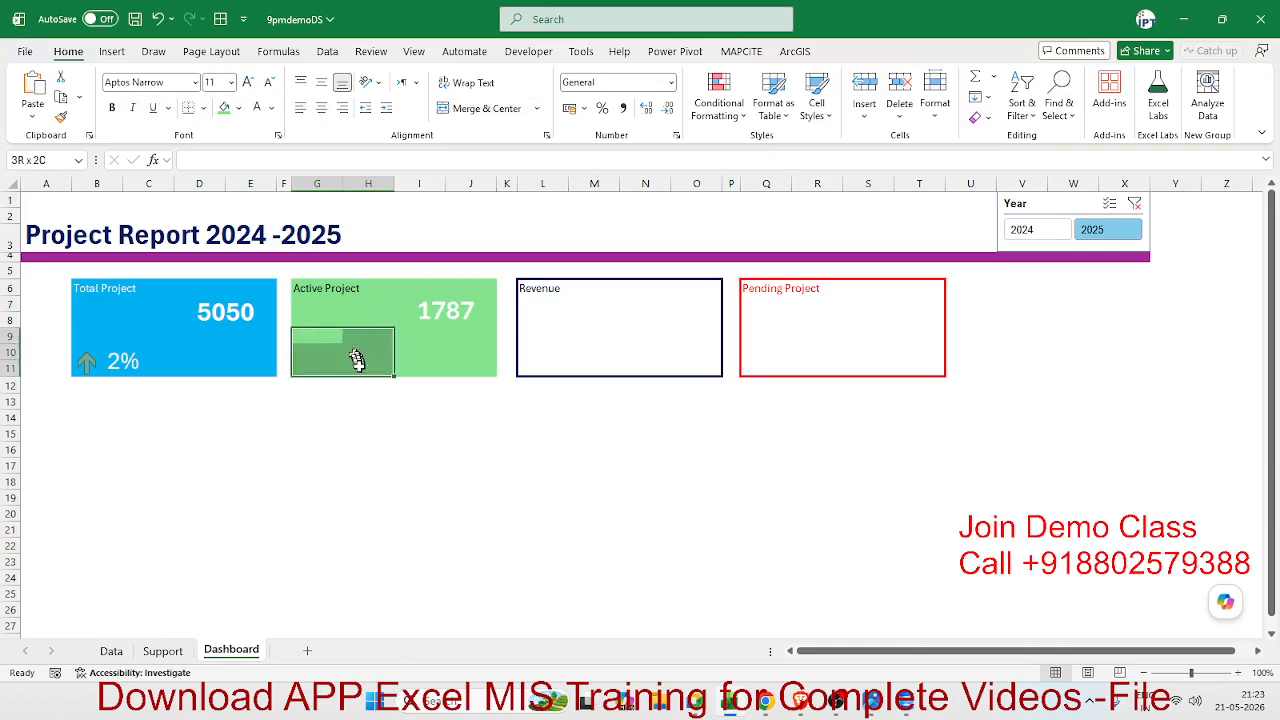
pyautogui.click(455, 108)
# In Support!J13, subtract the PivotTable's 2024 In Progress count from its 2025 In Progress count using GETPIVOTDATA references
pyautogui.click(163, 651)
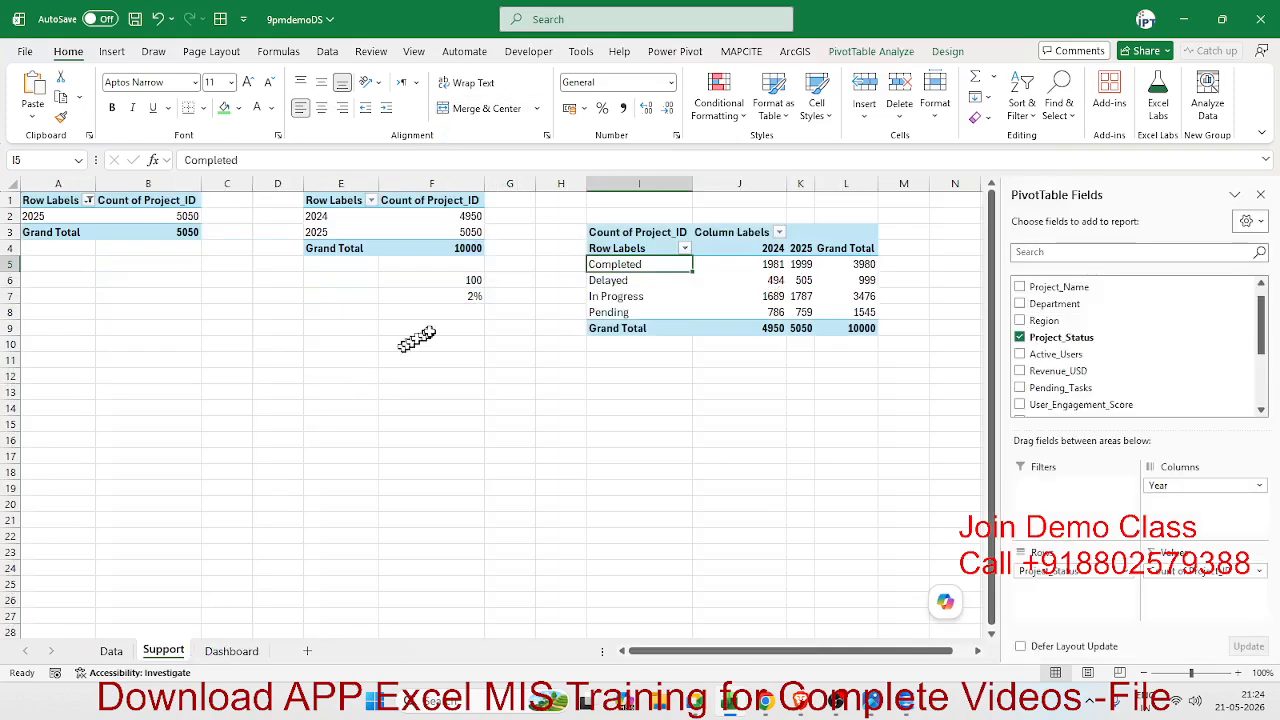
pyautogui.click(440, 310)
pyautogui.click(708, 398)
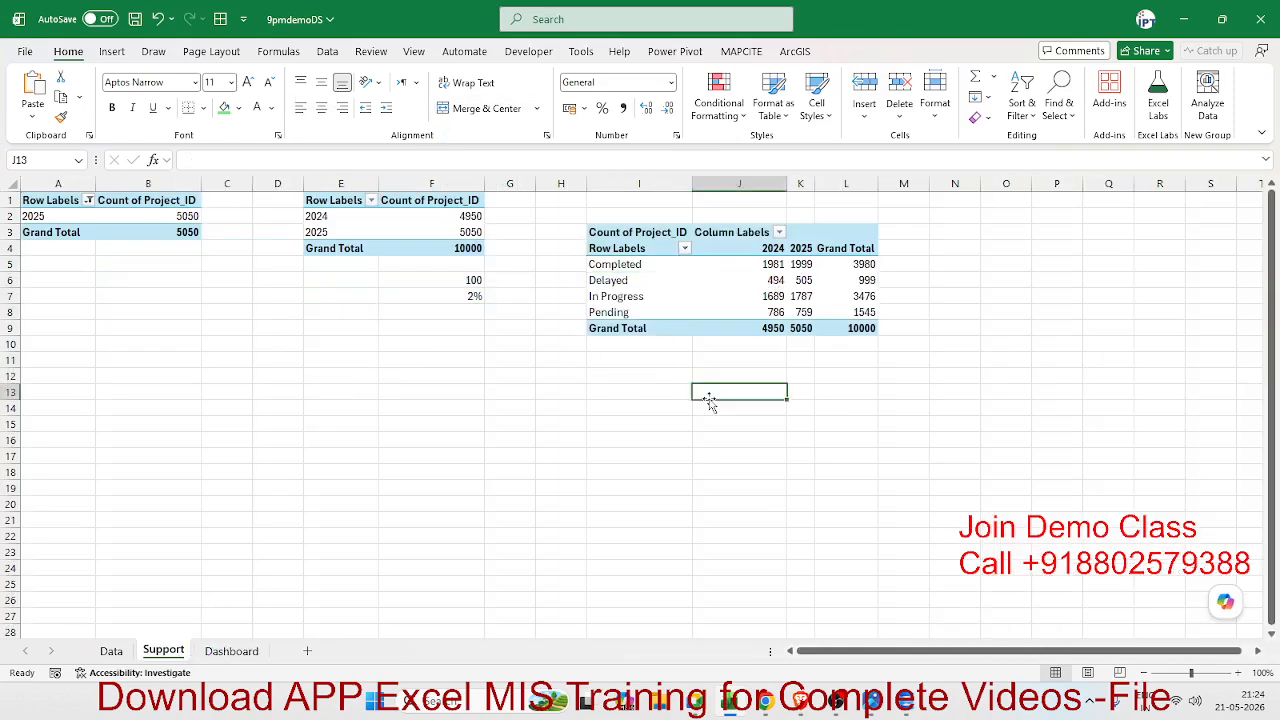
pyautogui.write('=')
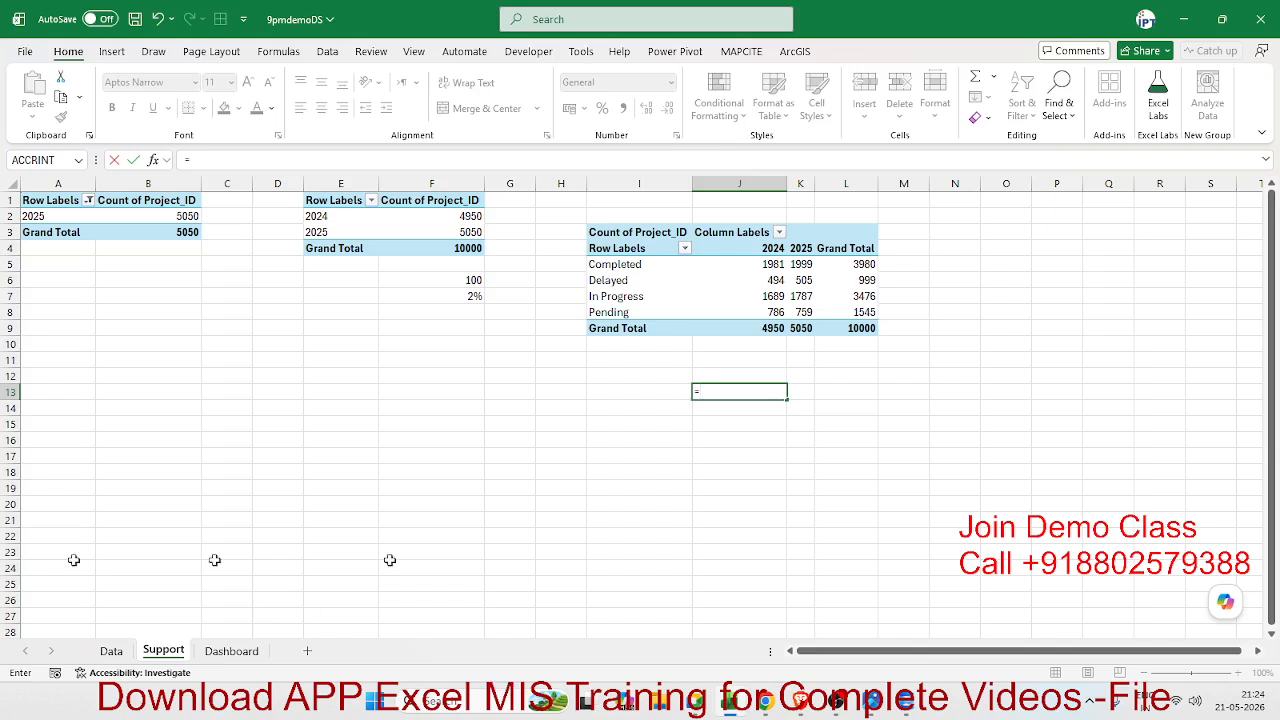
pyautogui.click(805, 296)
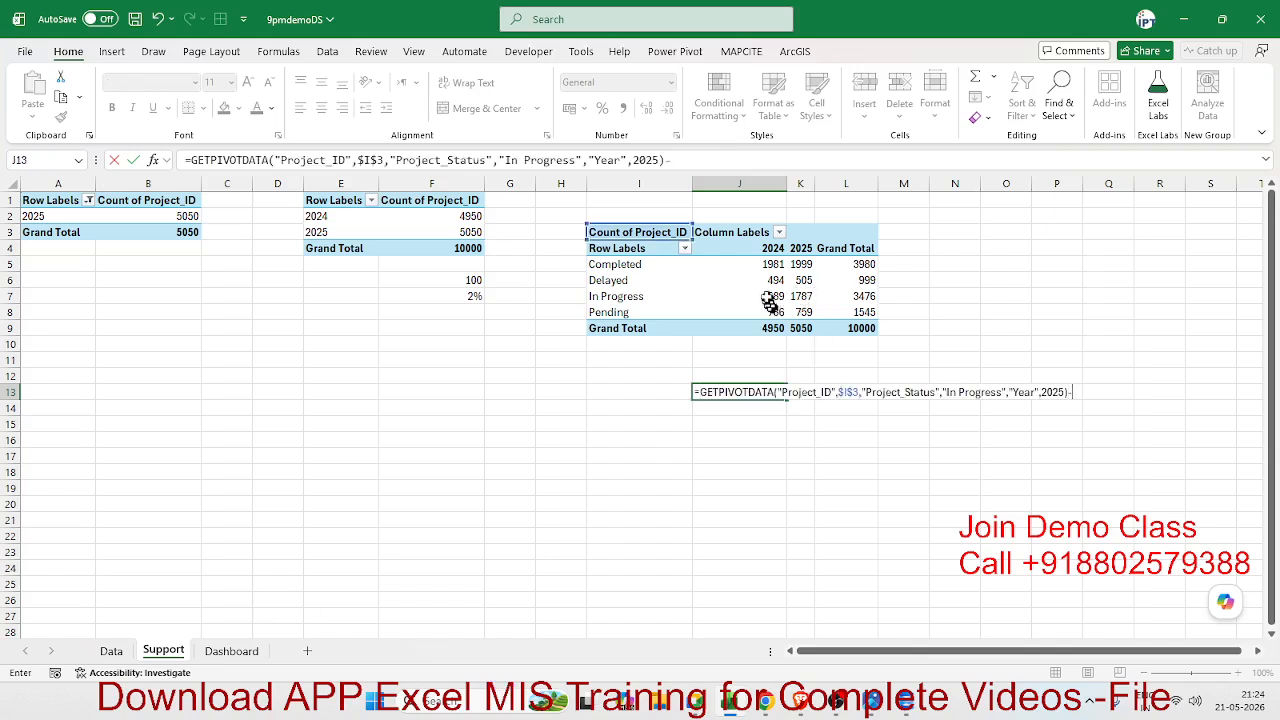
pyautogui.write('-')
pyautogui.click(768, 300)
pyautogui.hotkey('ctrl', 'Return')
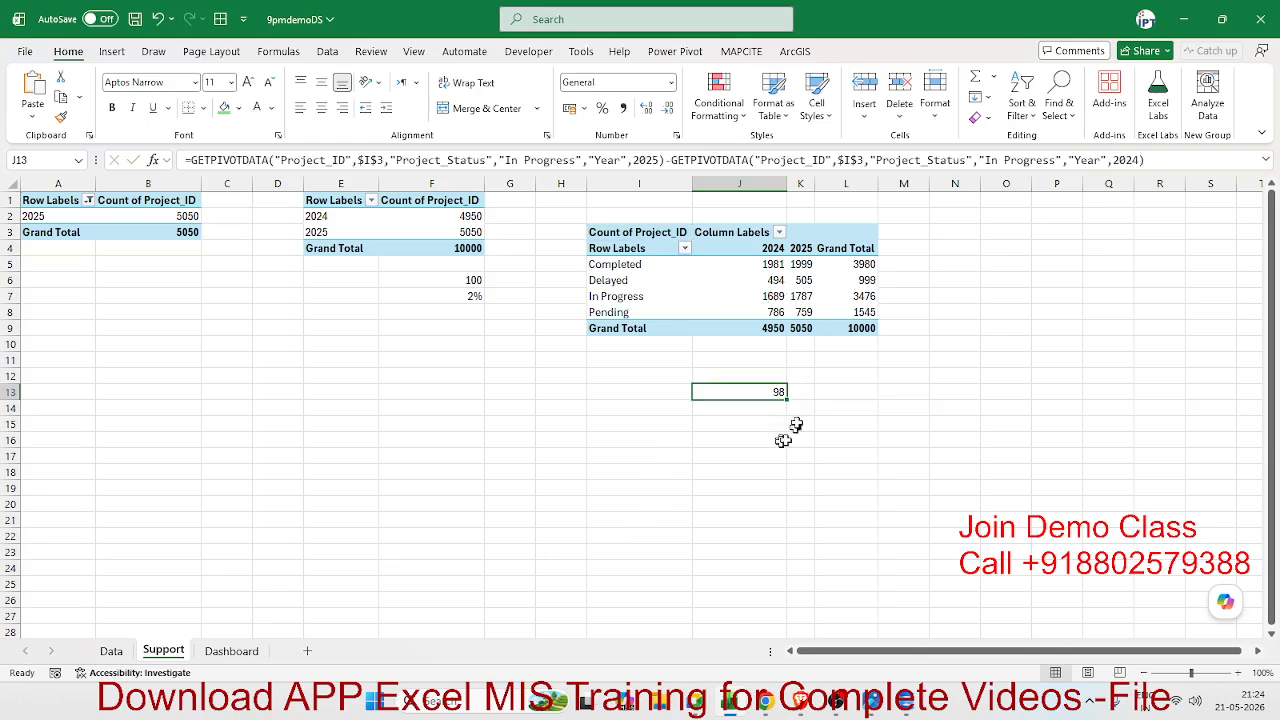
# Replace the fixed years in the J13 formula with A2 for the selected year and A2-1 for the previous year
pyautogui.doubleClick(770, 390)
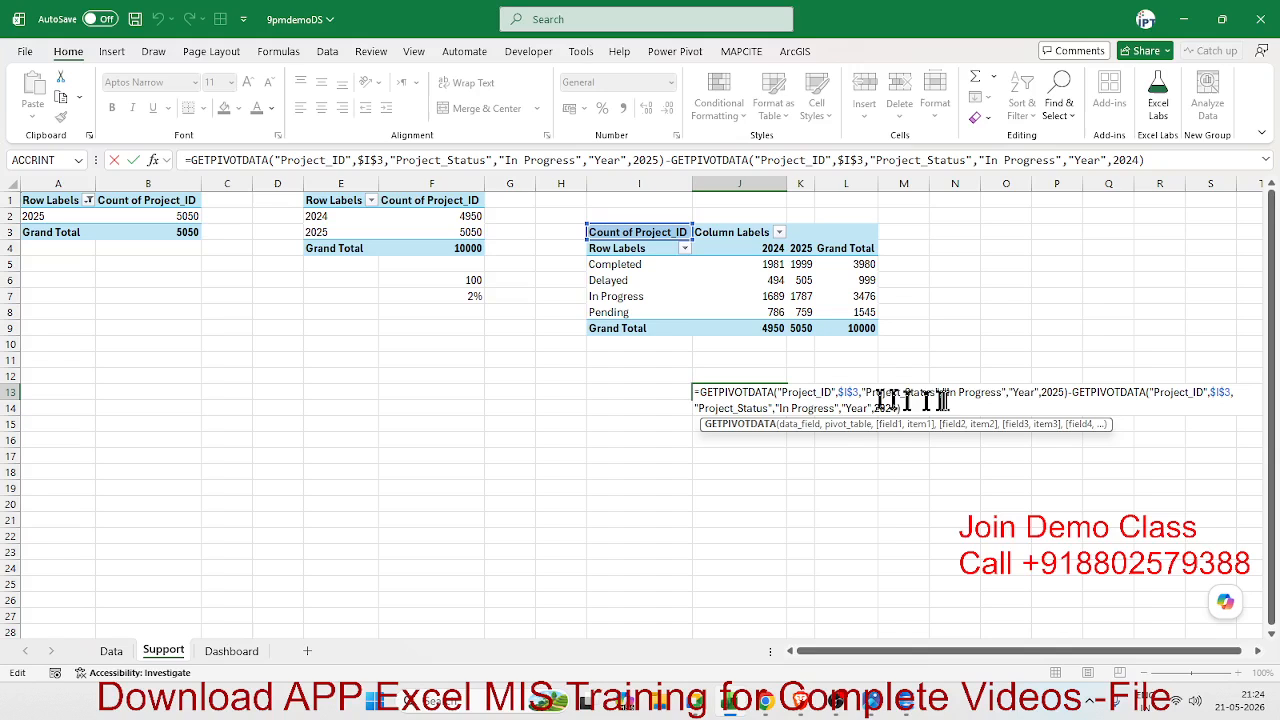
pyautogui.doubleClick(1050, 392)
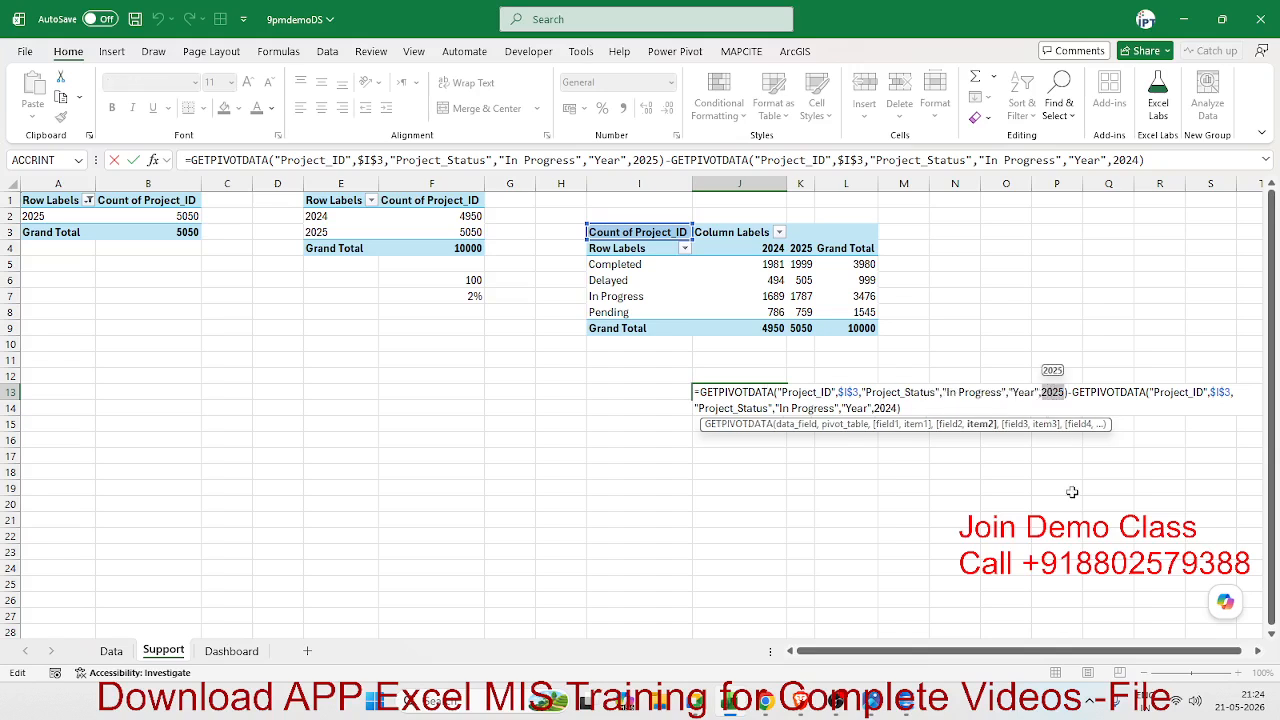
pyautogui.press('Delete')
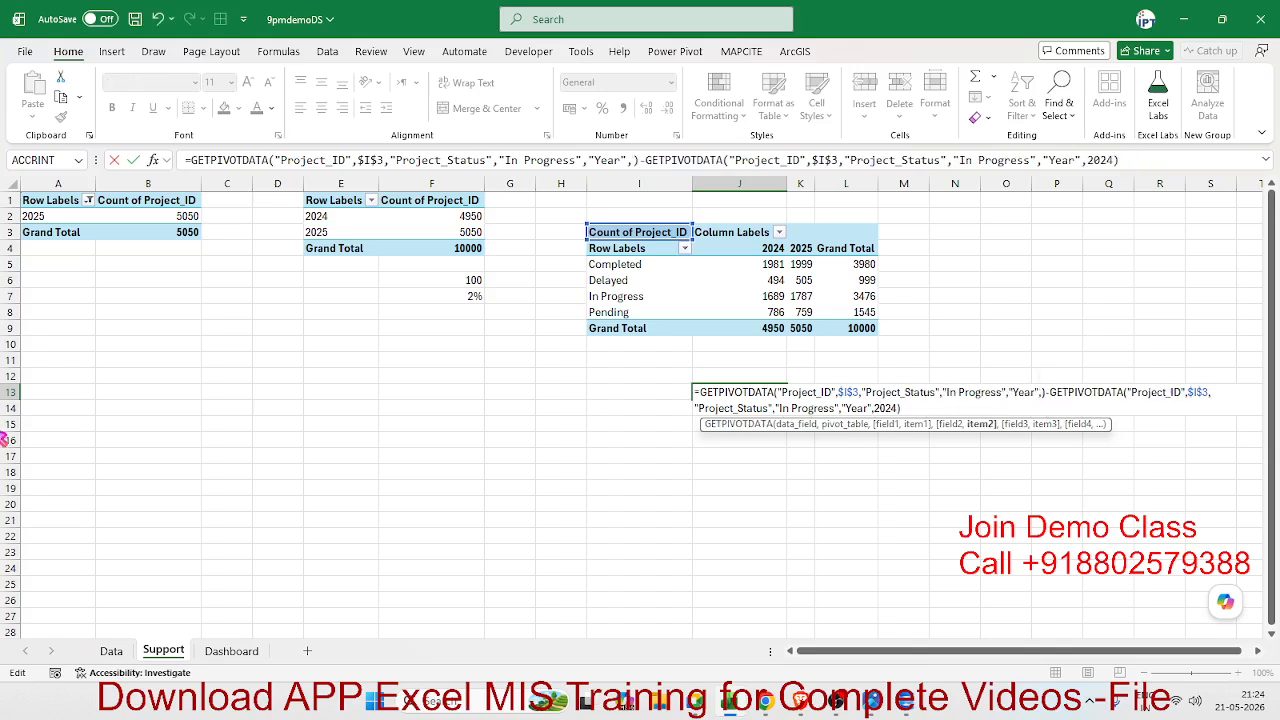
pyautogui.click(48, 218)
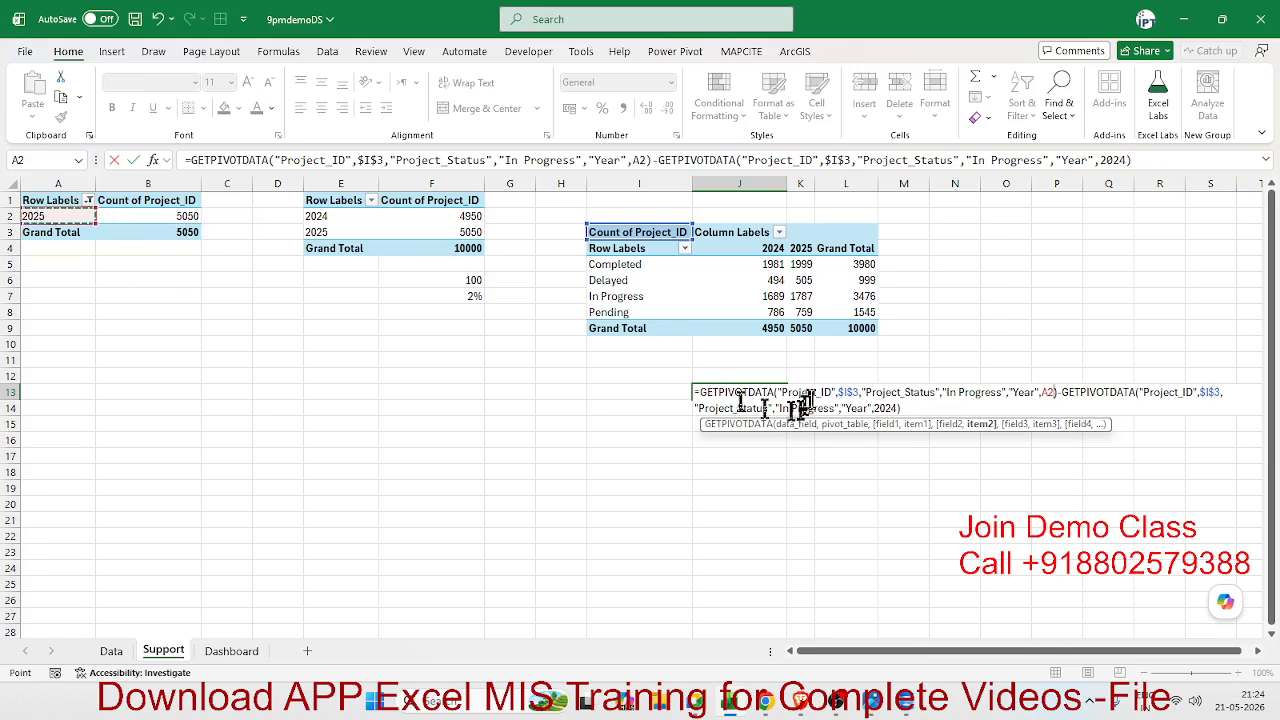
pyautogui.doubleClick(891, 407)
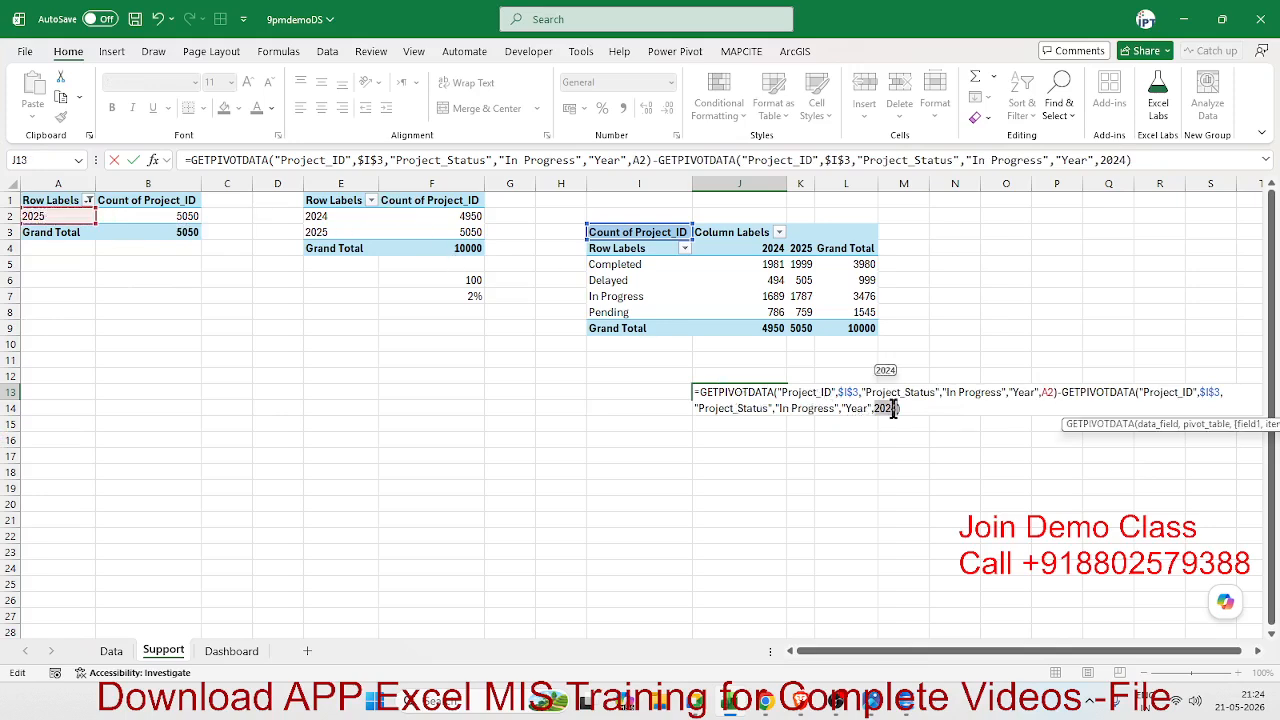
pyautogui.press('BackSpace')
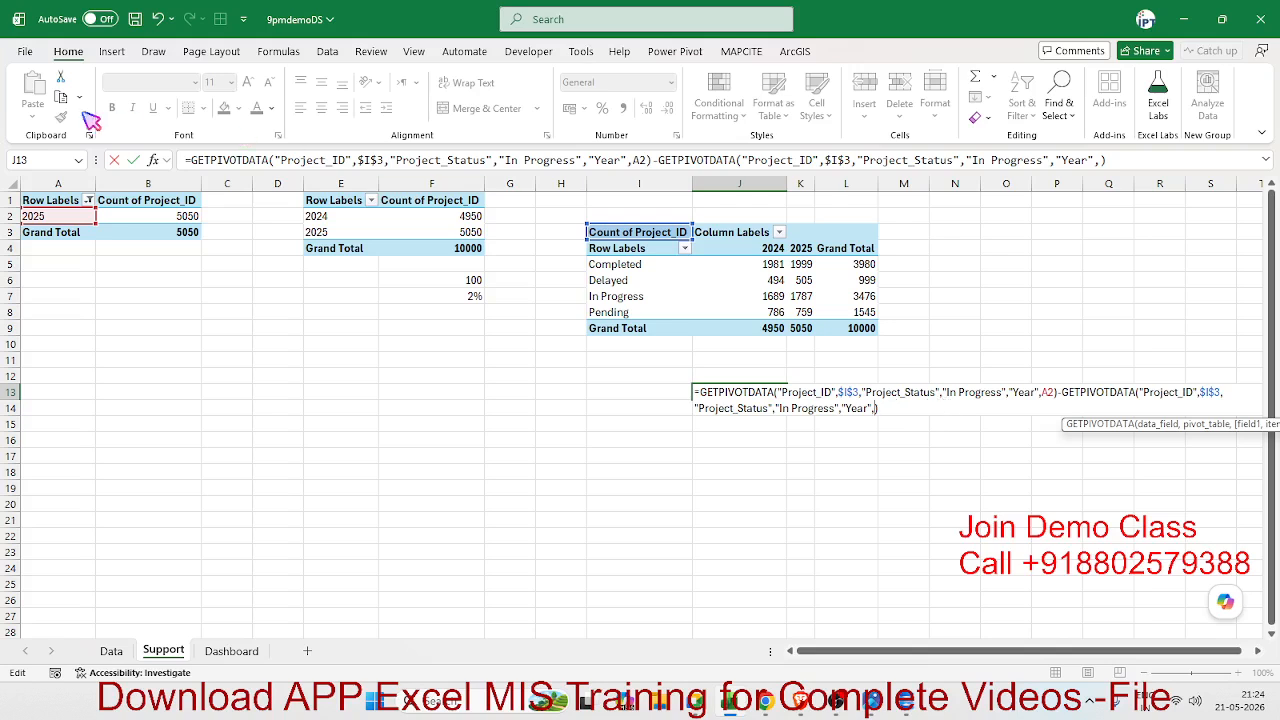
pyautogui.click(66, 215)
pyautogui.write('-1')
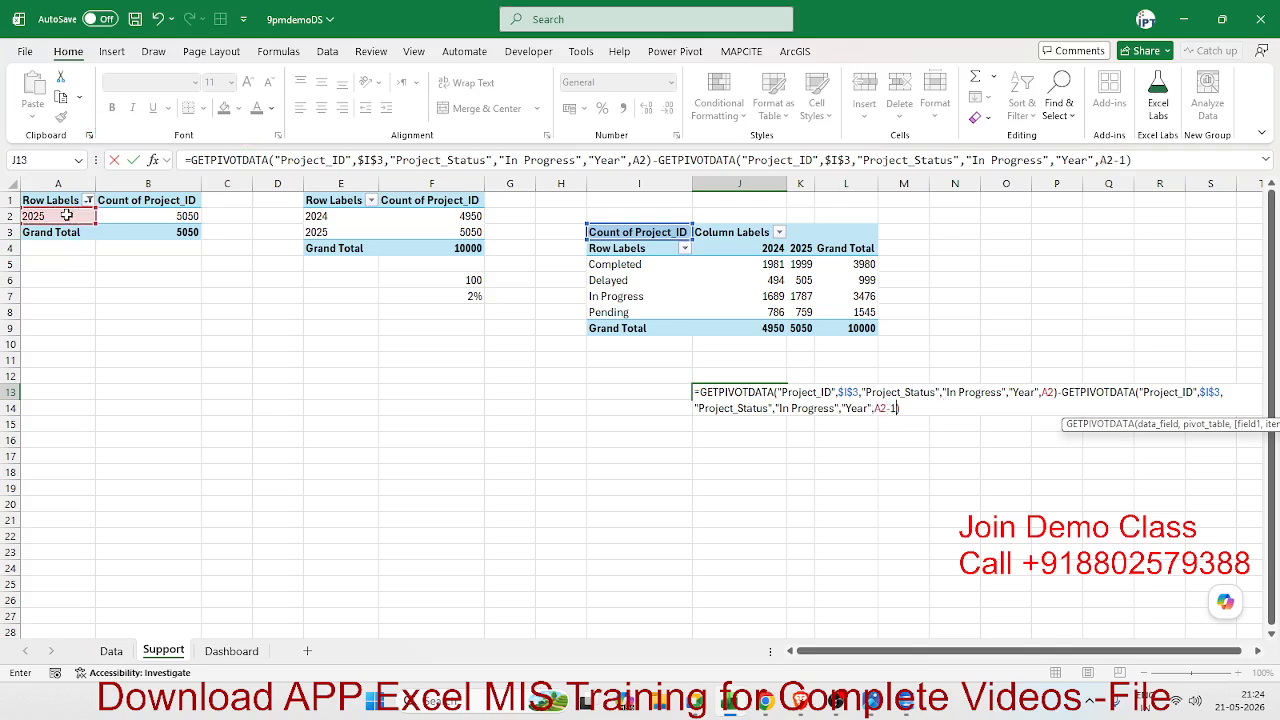
pyautogui.press('Return')
pyautogui.press('Up')
pyautogui.press('Down')
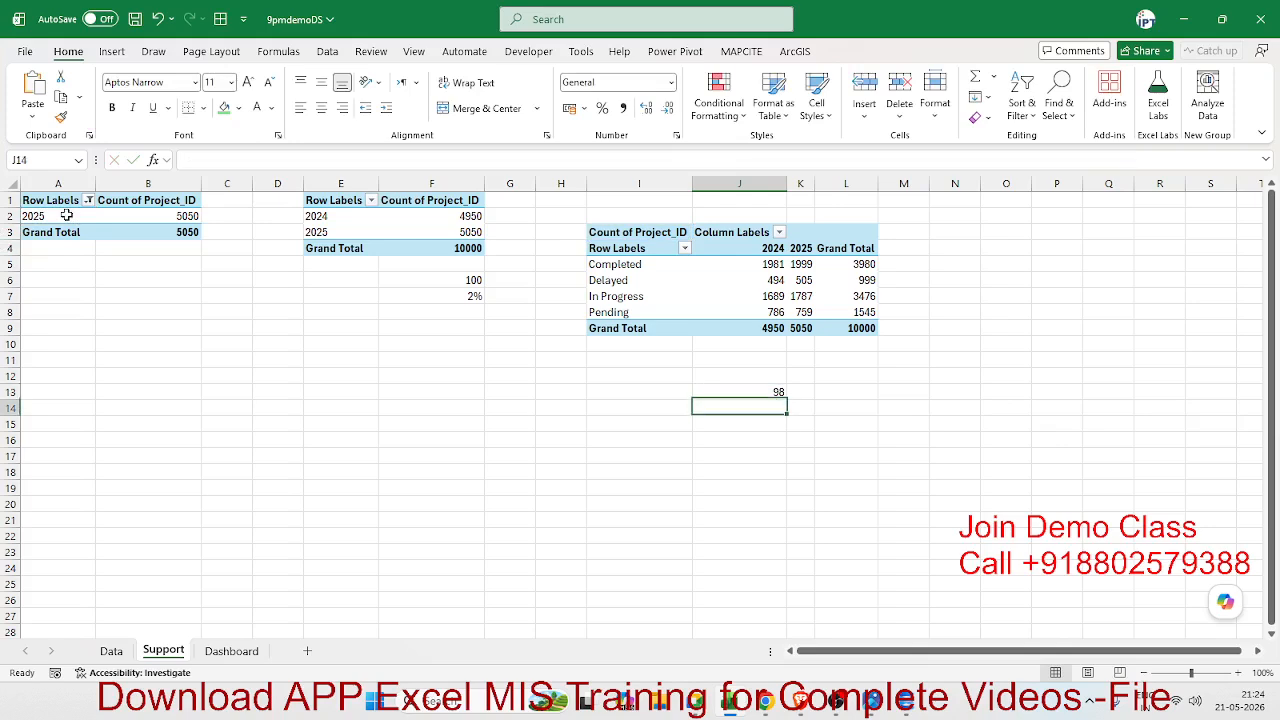
# In Support!J14, divide the difference in J13 by the PivotTable's In Progress count for 2024
pyautogui.write('=')
pyautogui.press('Up')
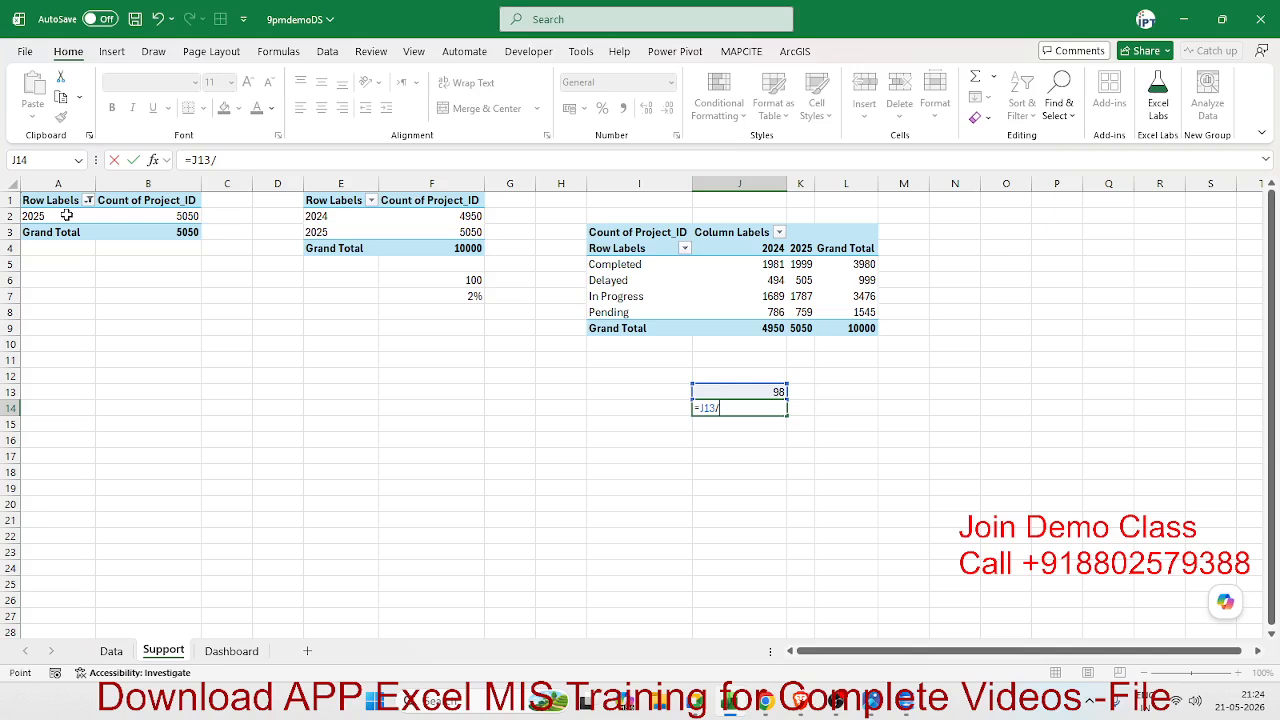
pyautogui.write('/')
pyautogui.press('Up')
pyautogui.press('Up')
pyautogui.press('Up')
pyautogui.press('Up')
pyautogui.press('Up')
pyautogui.press('Up')
pyautogui.press('Return')
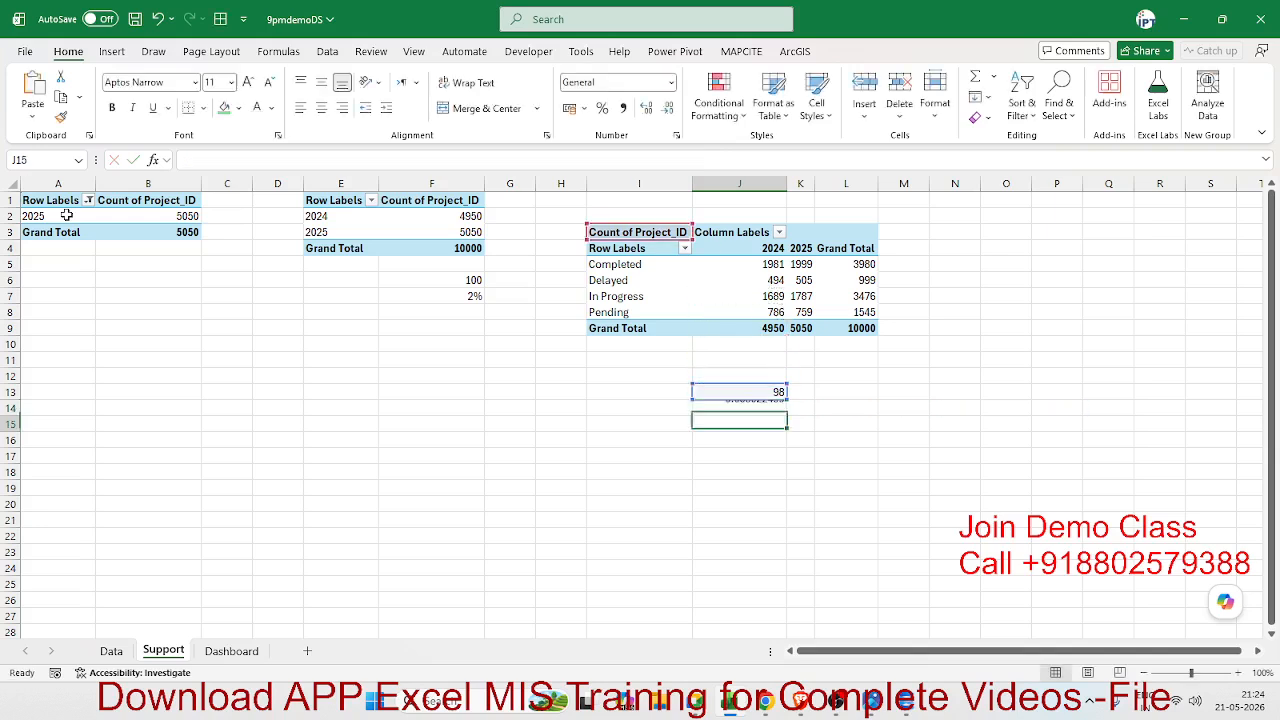
pyautogui.press('Up')
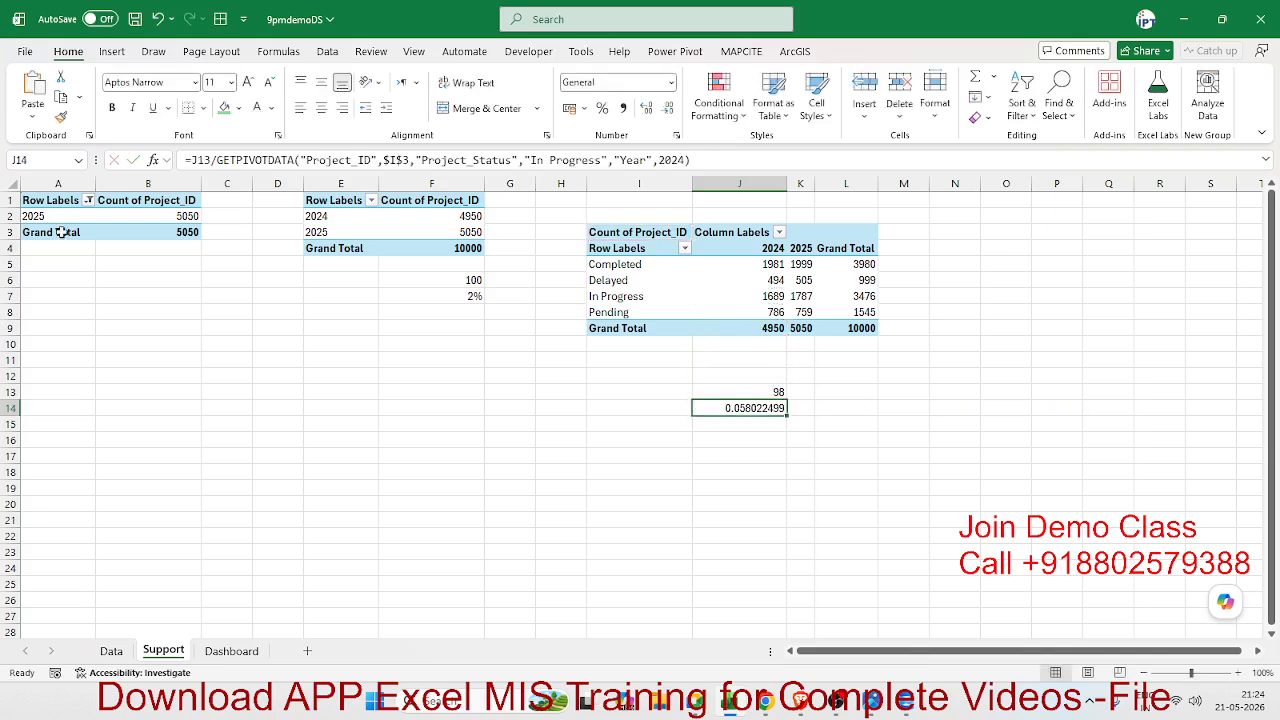
# Replace the fixed year in the J14 formula with A2-1 and format the cell as a percentage
pyautogui.doubleClick(677, 160)
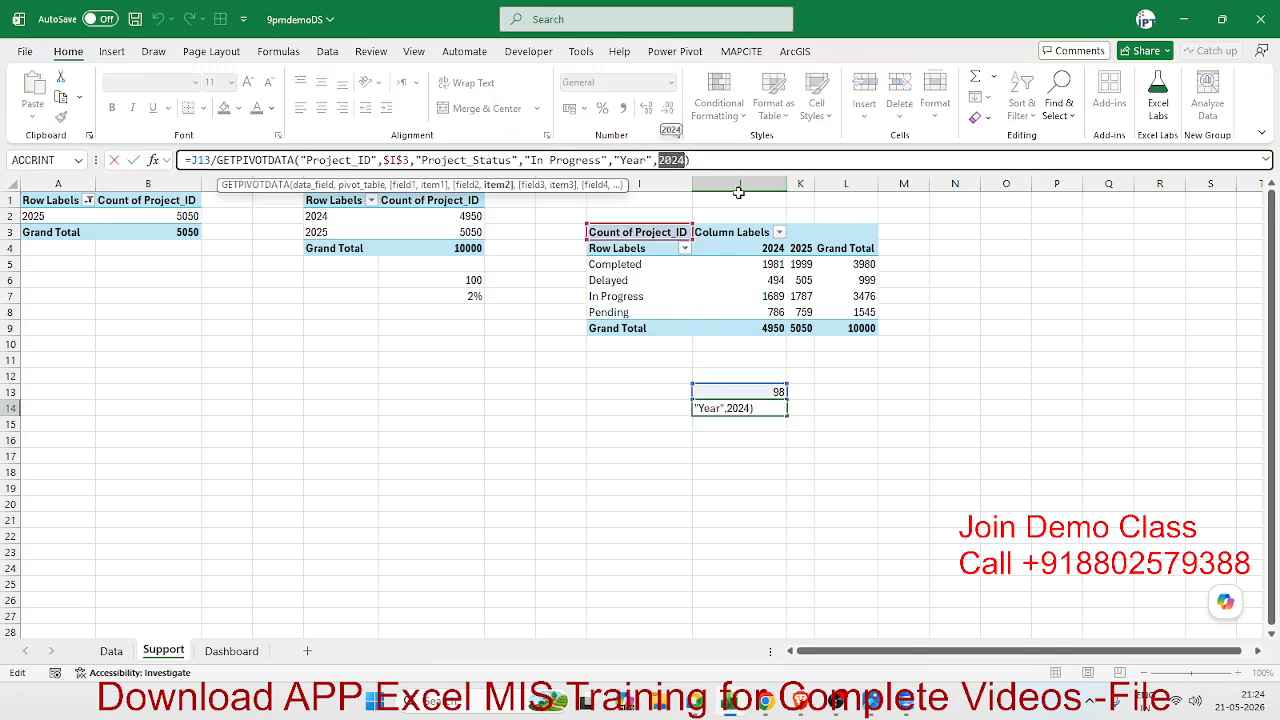
pyautogui.press('BackSpace')
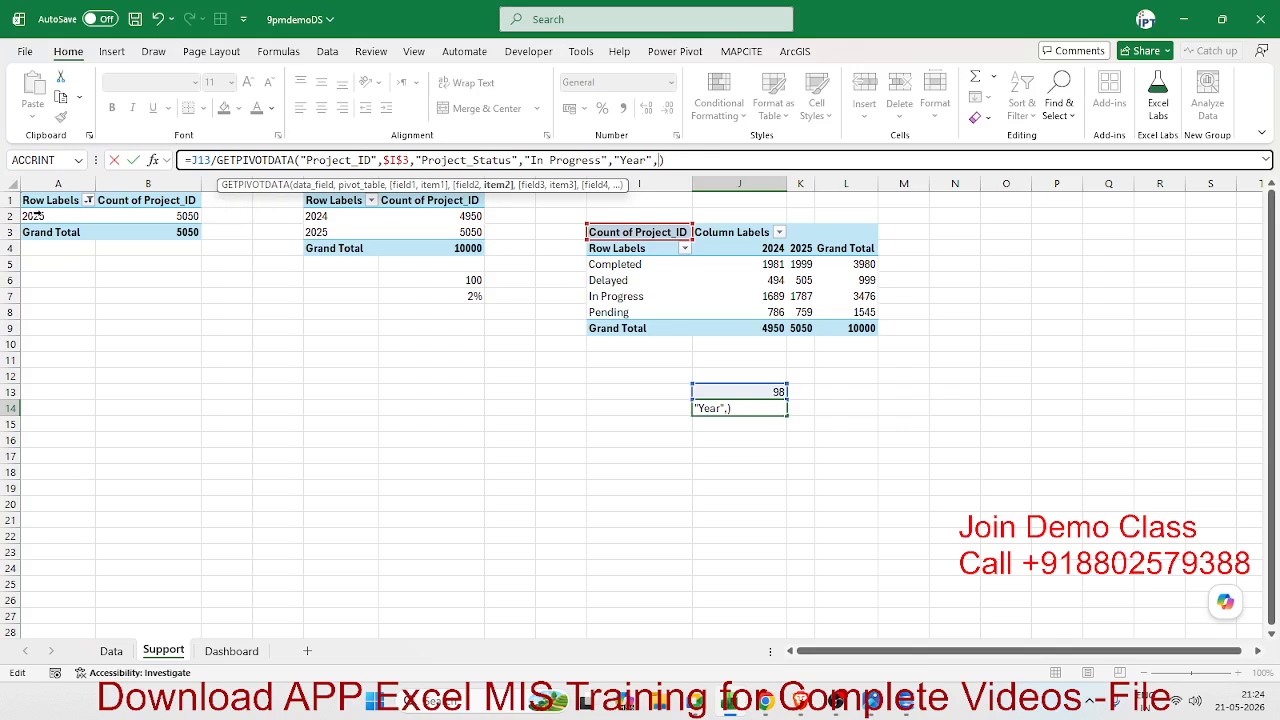
pyautogui.click(49, 212)
pyautogui.write('-1')
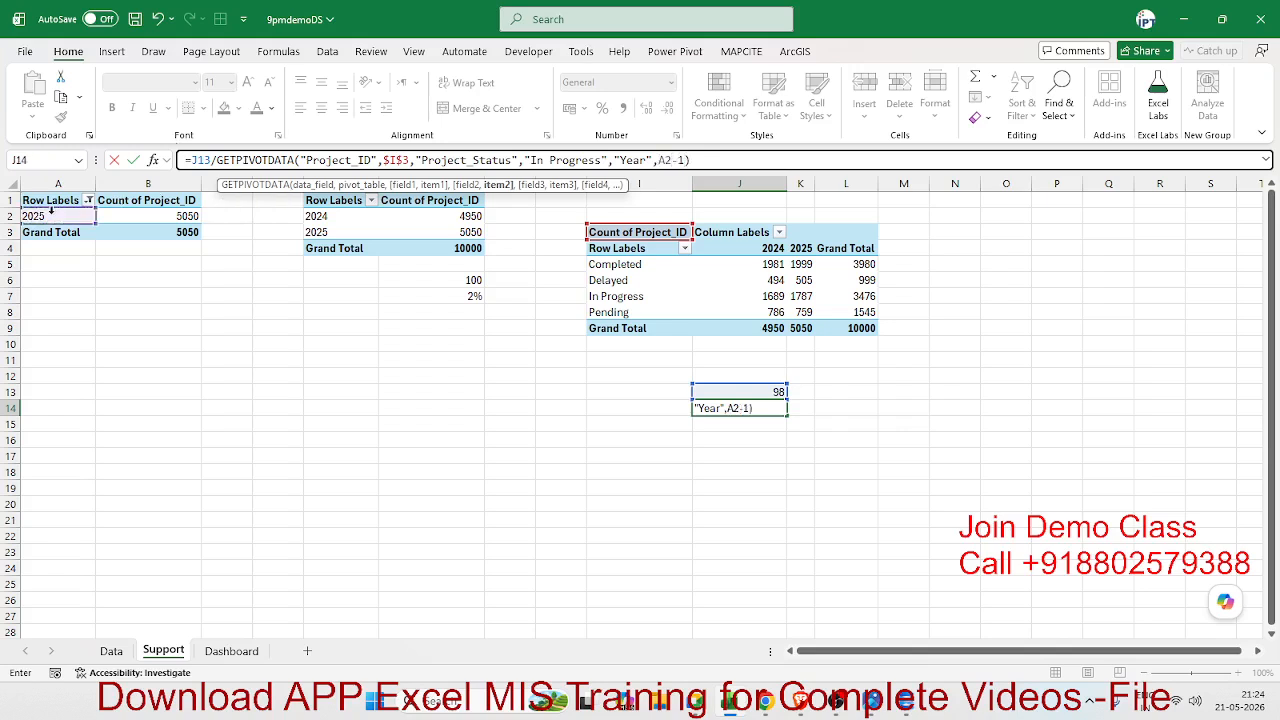
pyautogui.hotkey('ctrl', 'Return')
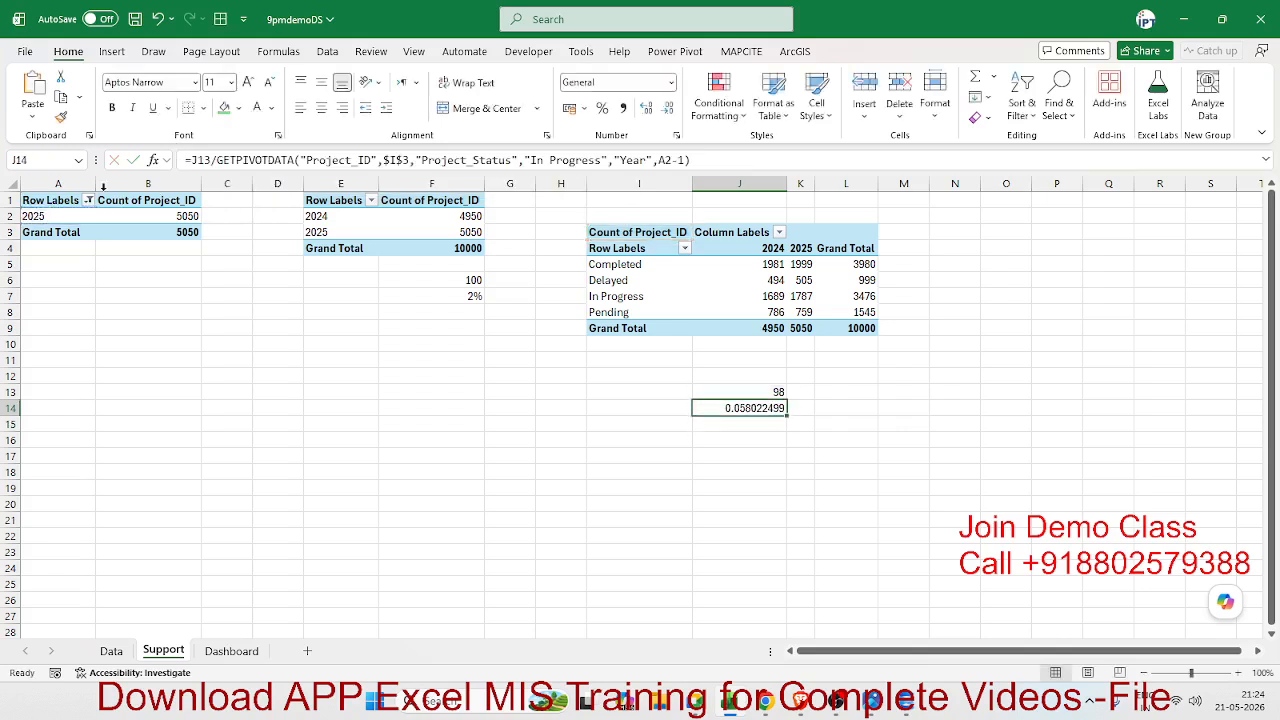
pyautogui.click(602, 108)
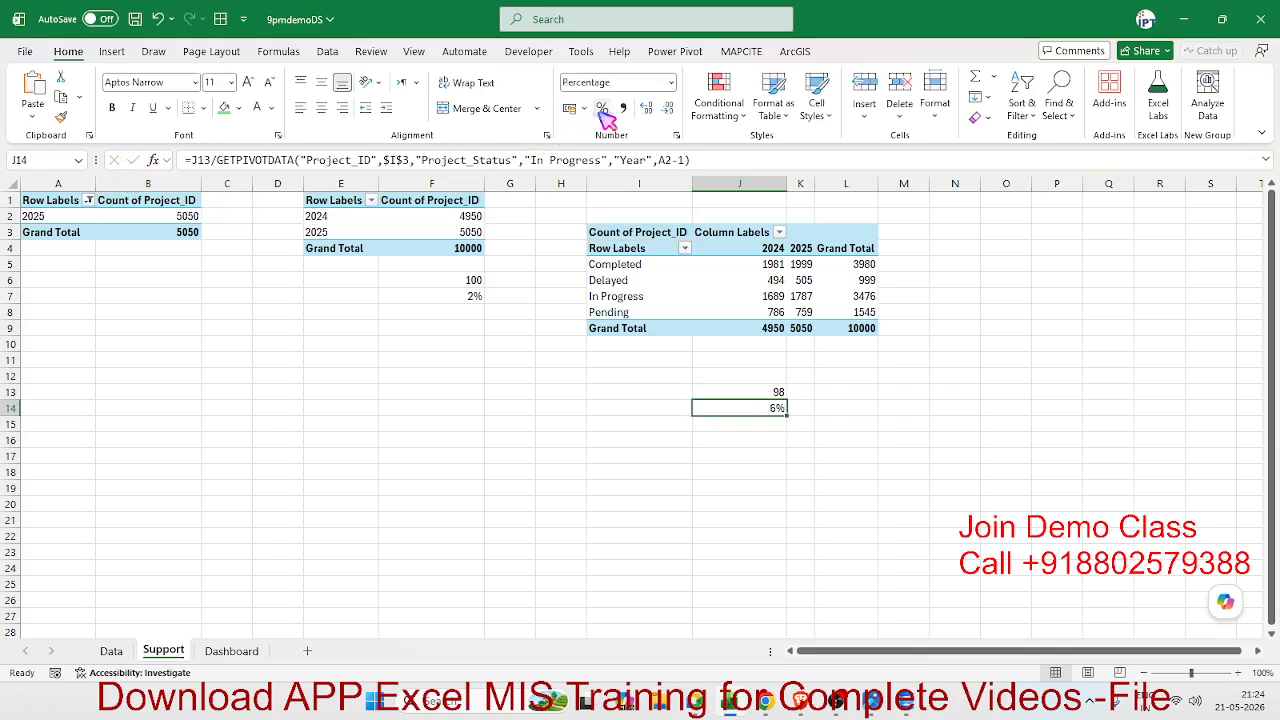
# Link the merged Dashboard cell G9 in the Active Project card to Support!J14
pyautogui.click(231, 651)
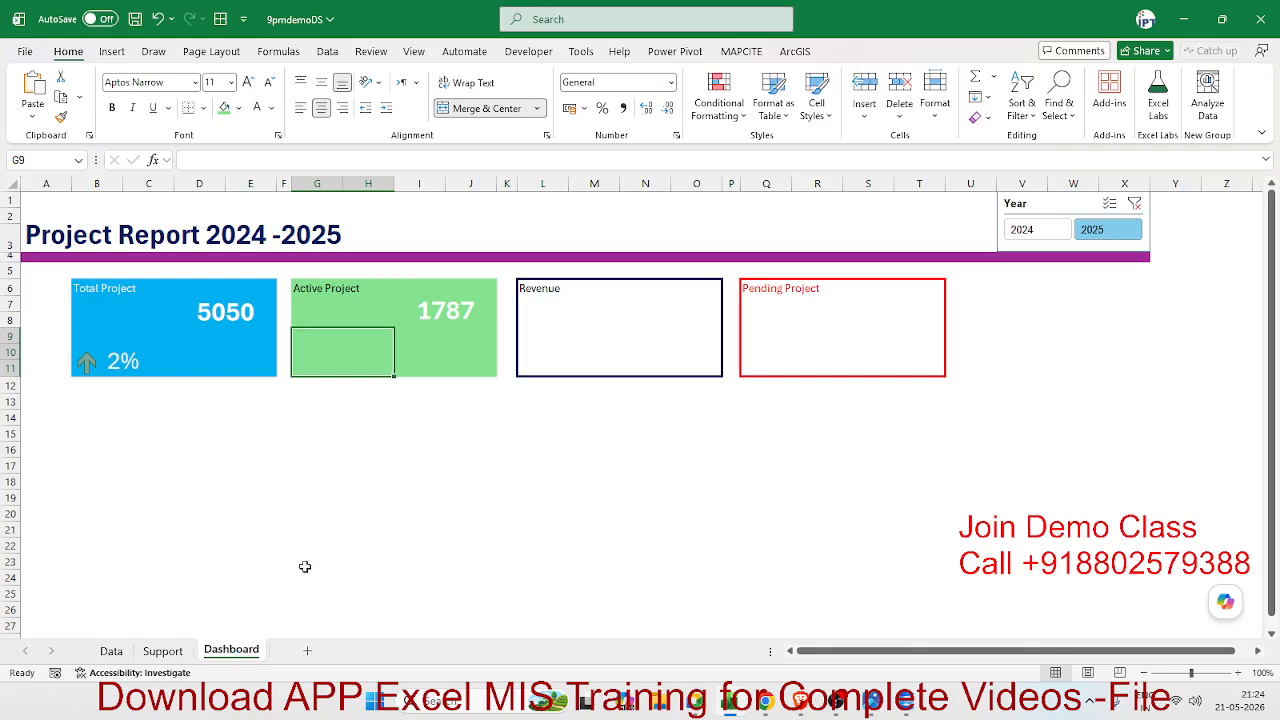
pyautogui.write('=')
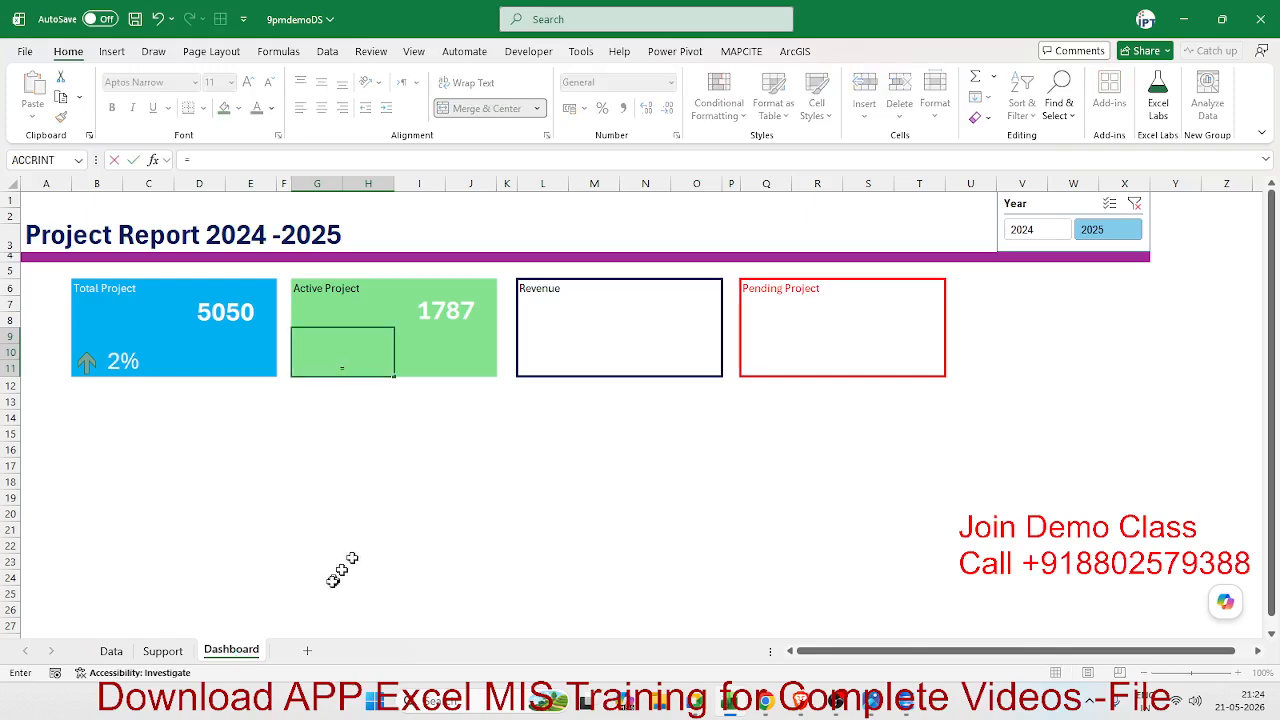
pyautogui.click(172, 651)
pyautogui.click(785, 405)
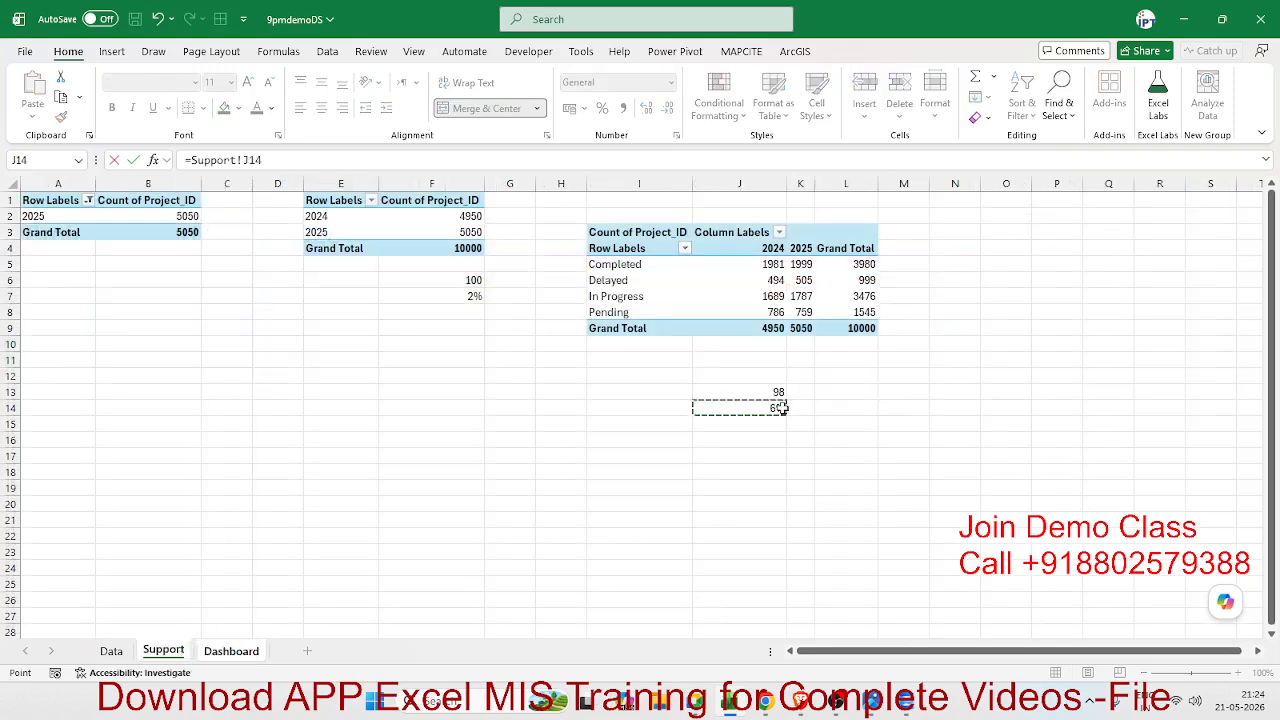
pyautogui.press('Return')
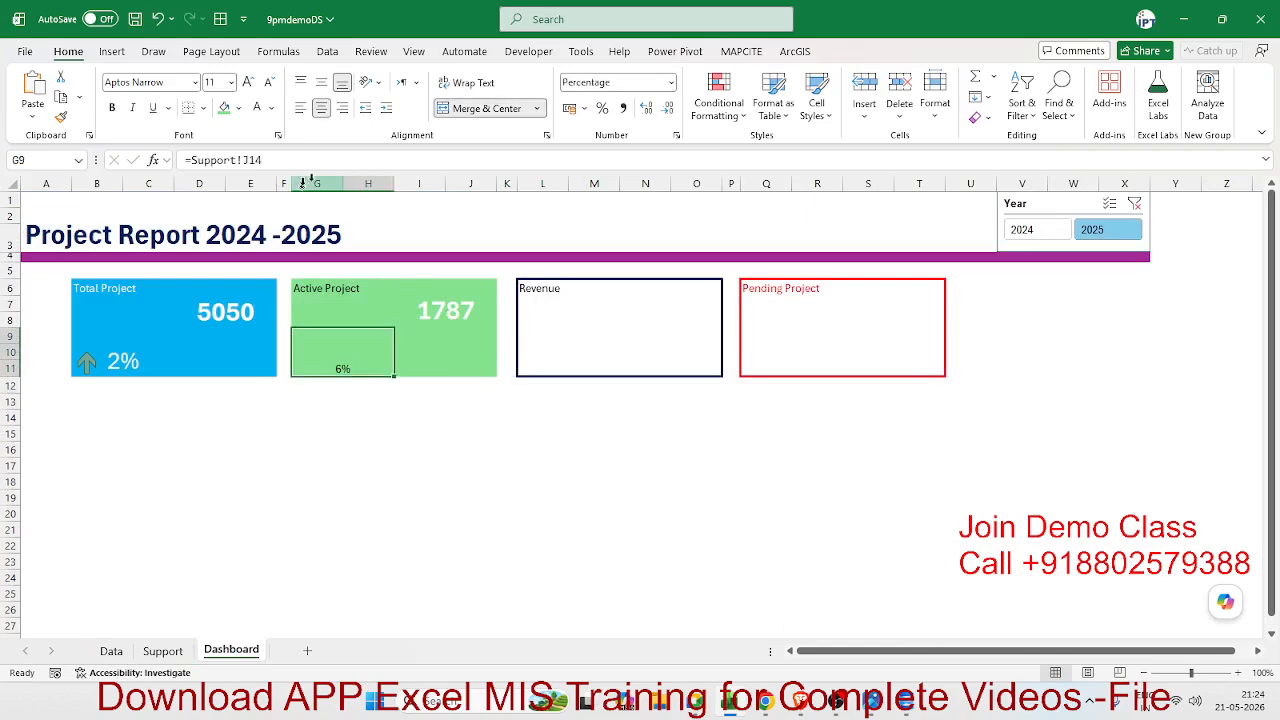
# Copy the Total Project percentage cell B9 onto G9 with Paste Special, using the All merging conditional formats option
pyautogui.click(88, 350)
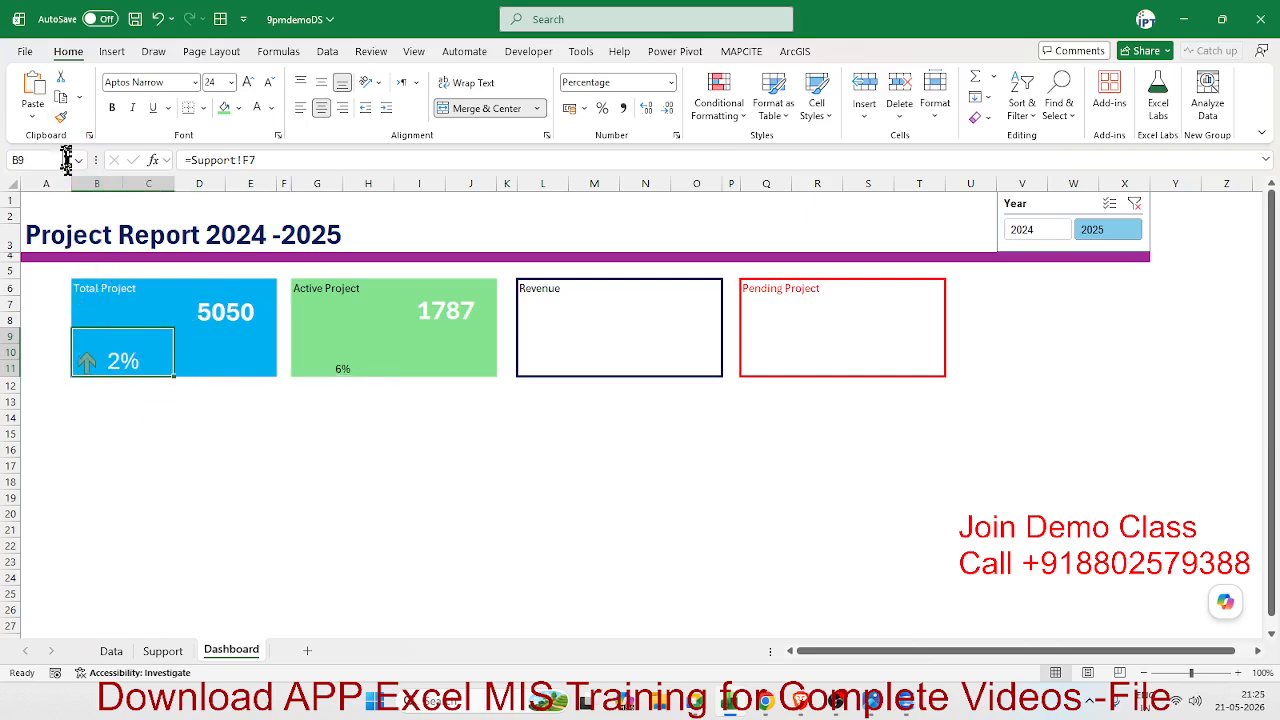
pyautogui.hotkey('ctrl', 'c')
pyautogui.click(317, 366)
pyautogui.rightClick(318, 366)
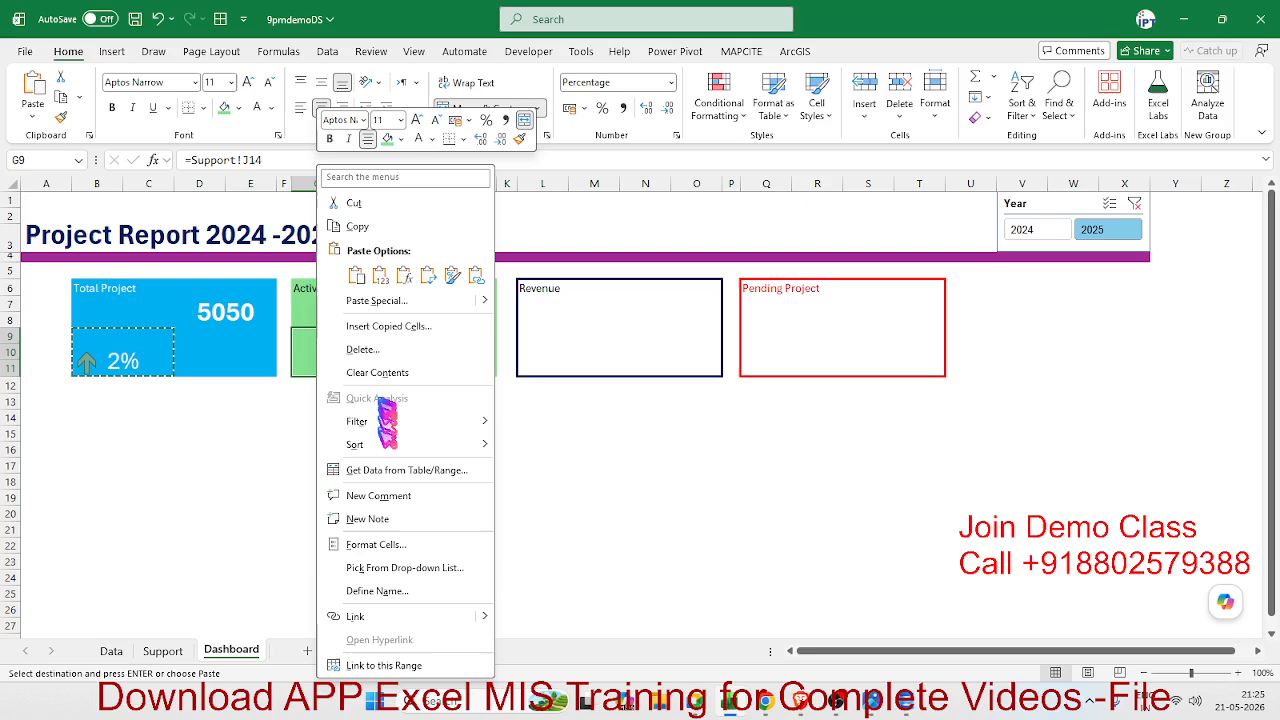
pyautogui.click(375, 300)
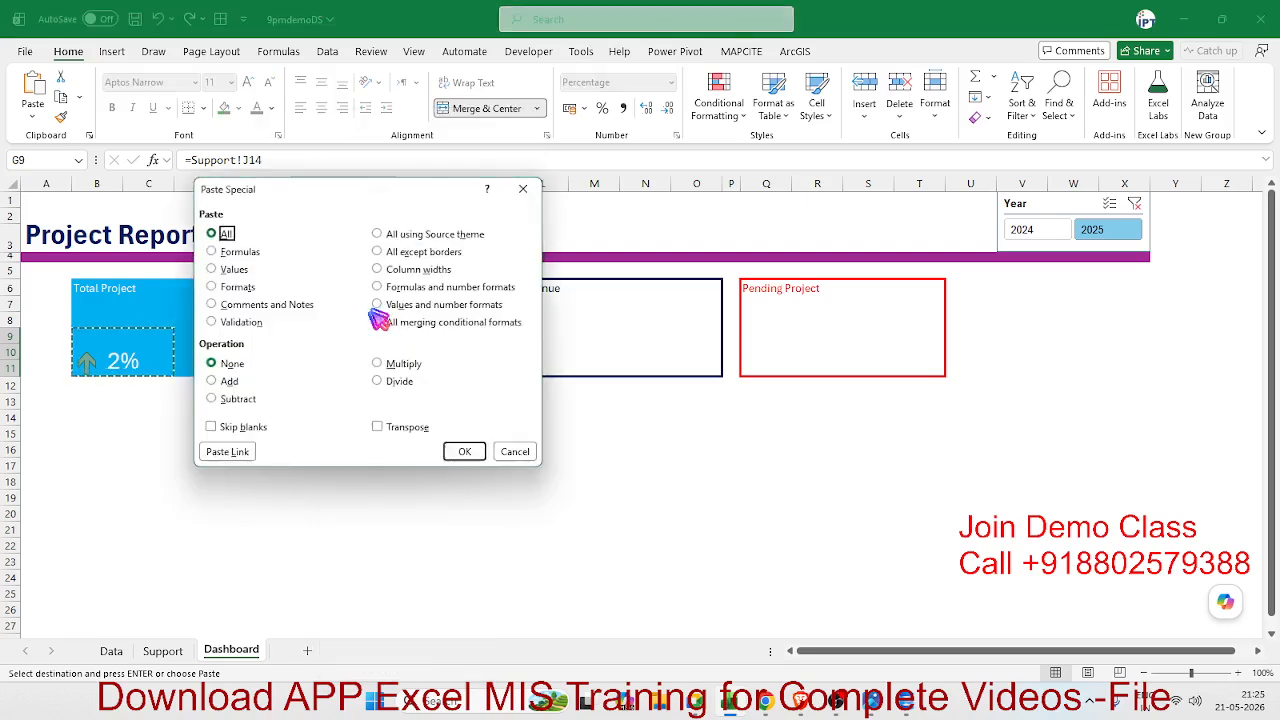
pyautogui.click(268, 305)
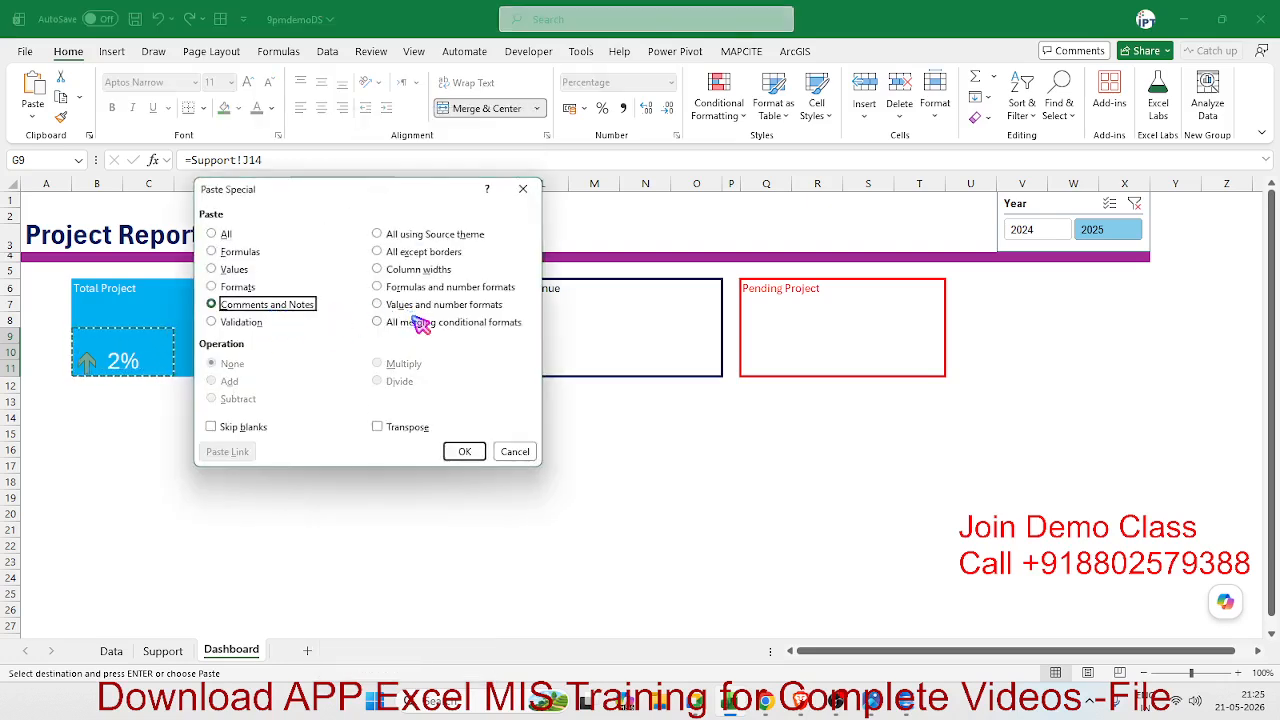
pyautogui.click(488, 325)
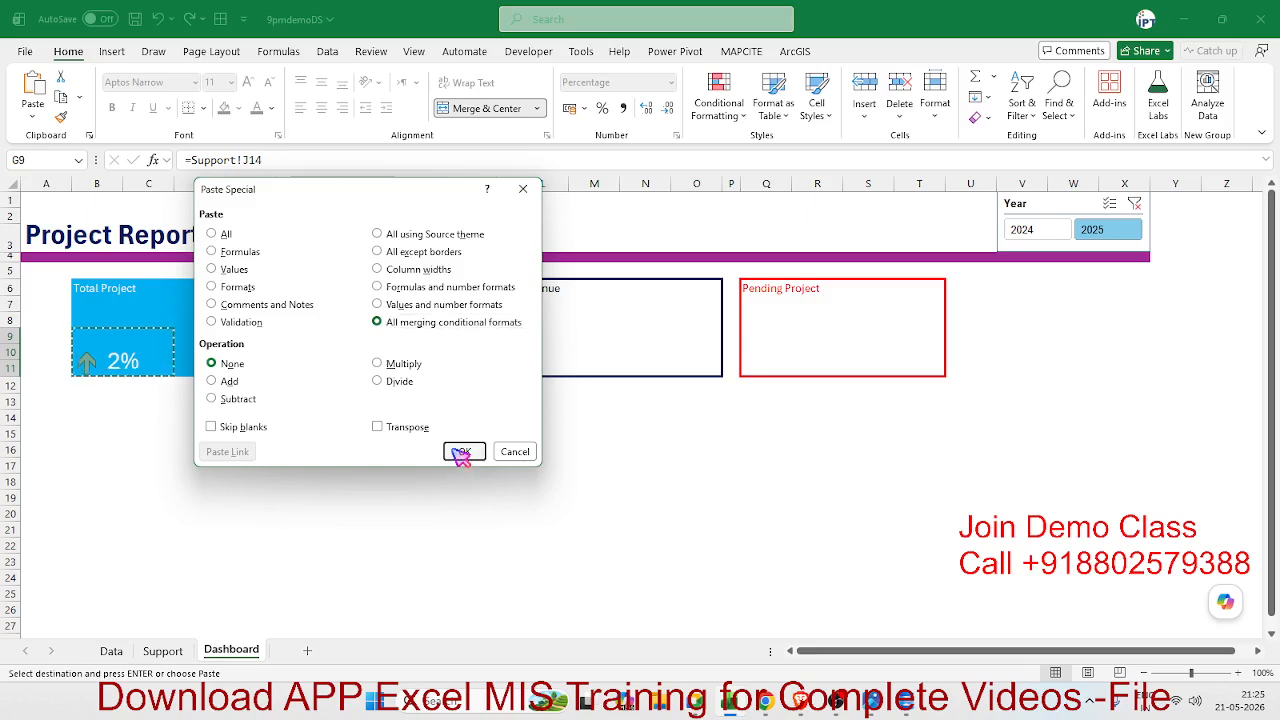
pyautogui.click(462, 452)
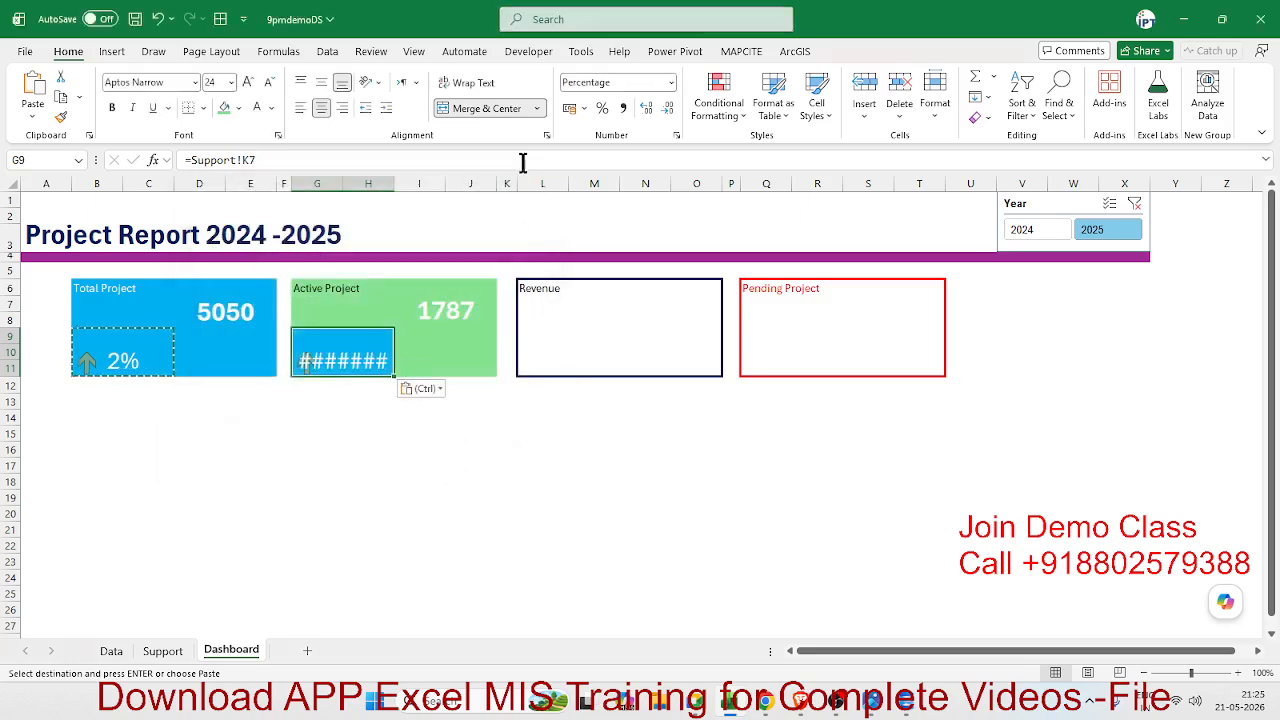
# Try to fit the Active Project percentage in G9 by decreasing its decimals and reducing the font size to 20
pyautogui.click(667, 109)
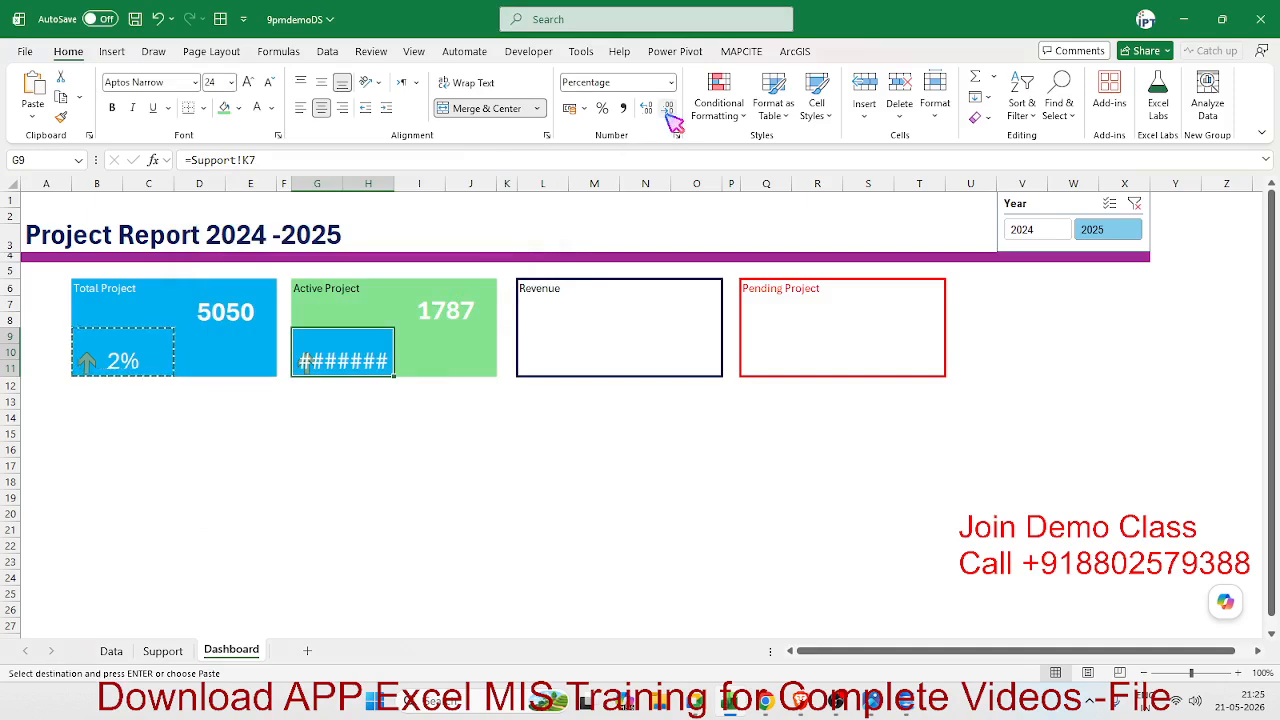
pyautogui.press('Escape')
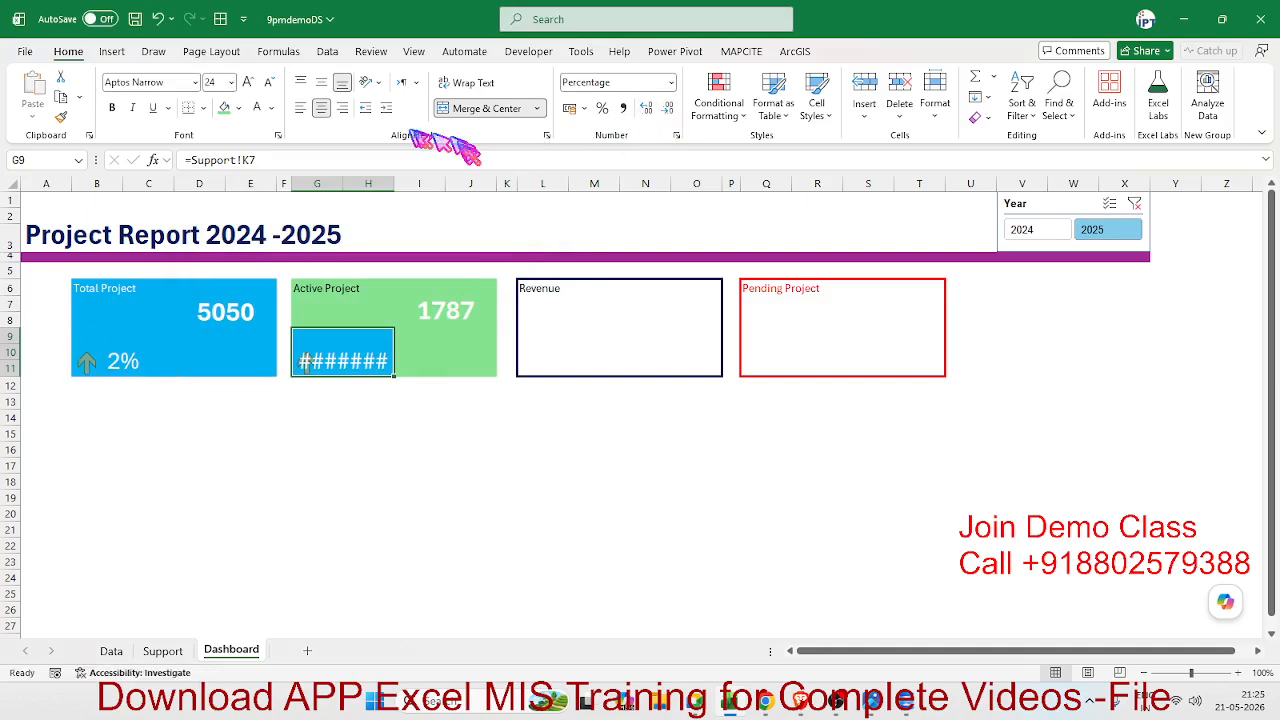
pyautogui.click(268, 82)
pyautogui.click(268, 82)
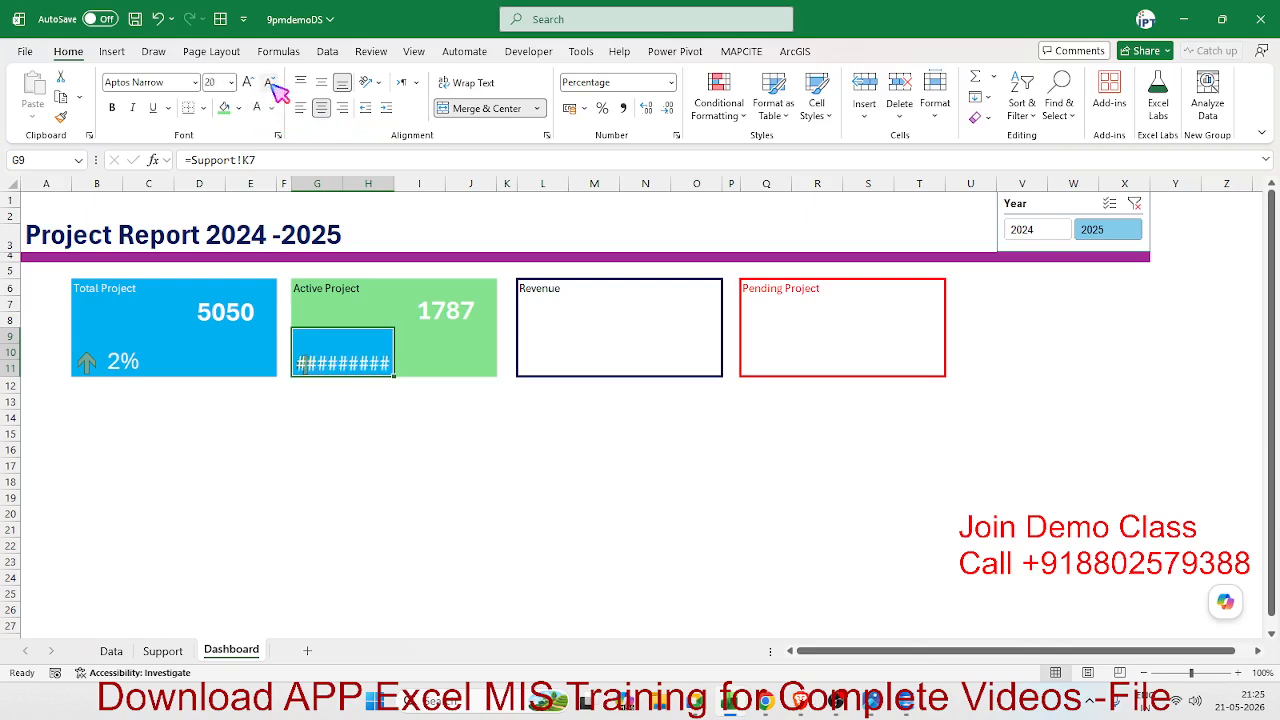
# Reduce the Active Project percentage font in G9 to 14 and relink the cell to Support!J14
pyautogui.click(270, 84)
pyautogui.click(270, 84)
pyautogui.click(270, 84)
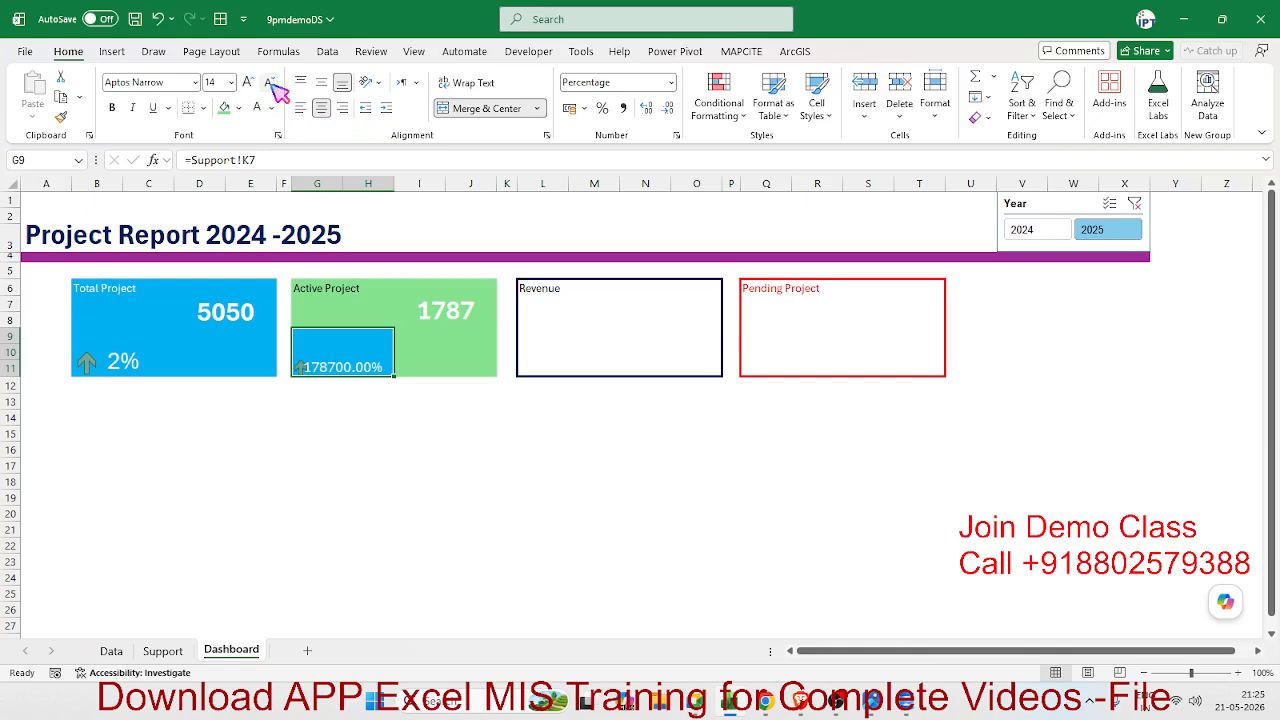
pyautogui.write('=')
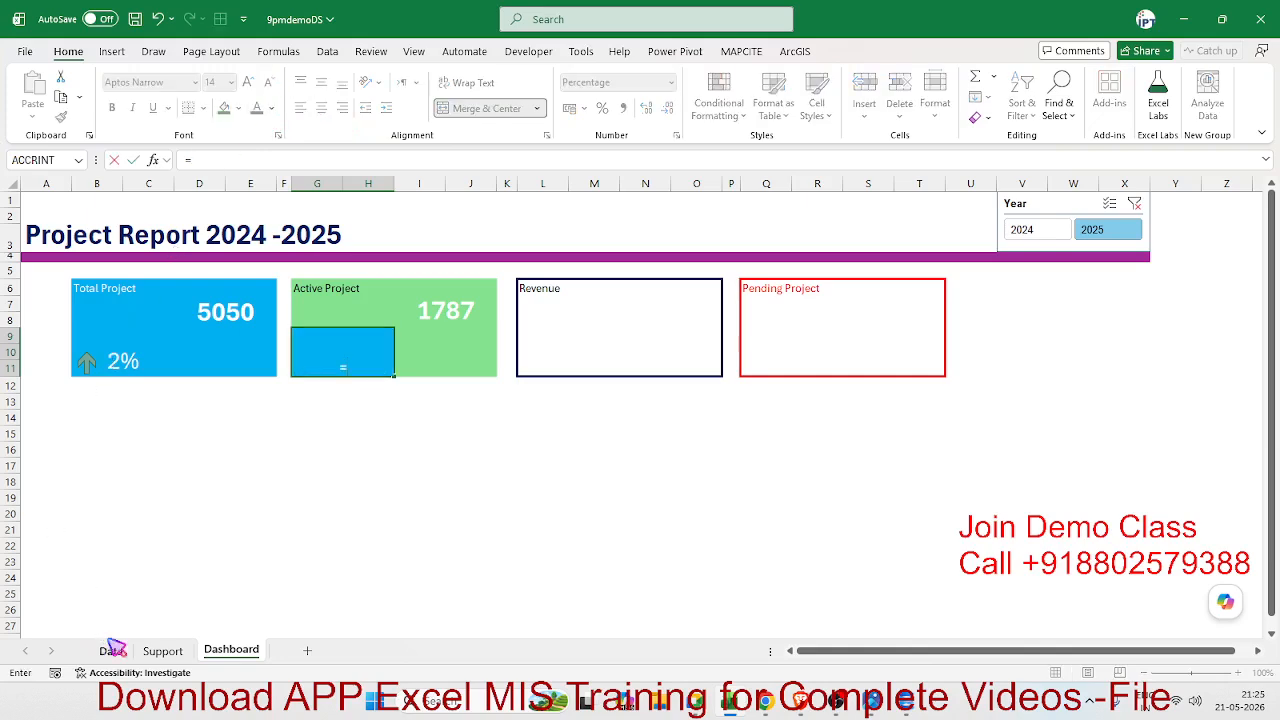
pyautogui.click(161, 651)
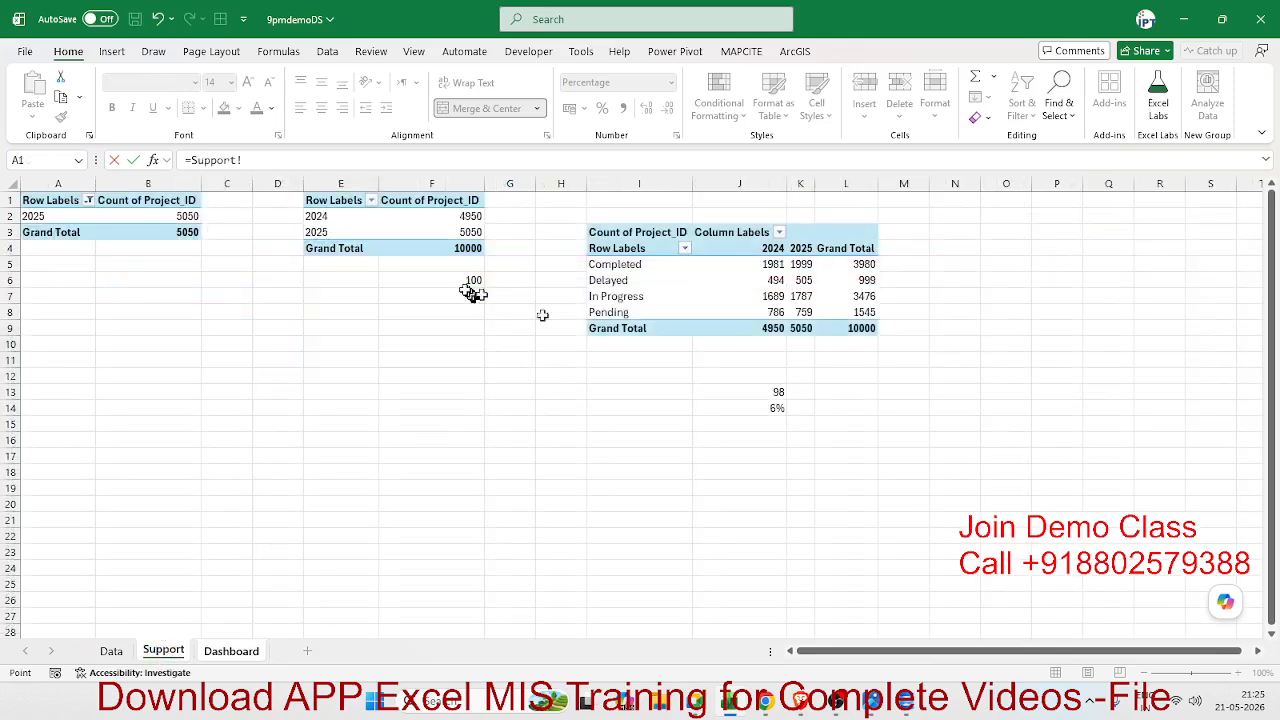
pyautogui.click(770, 410)
pyautogui.press('Return')
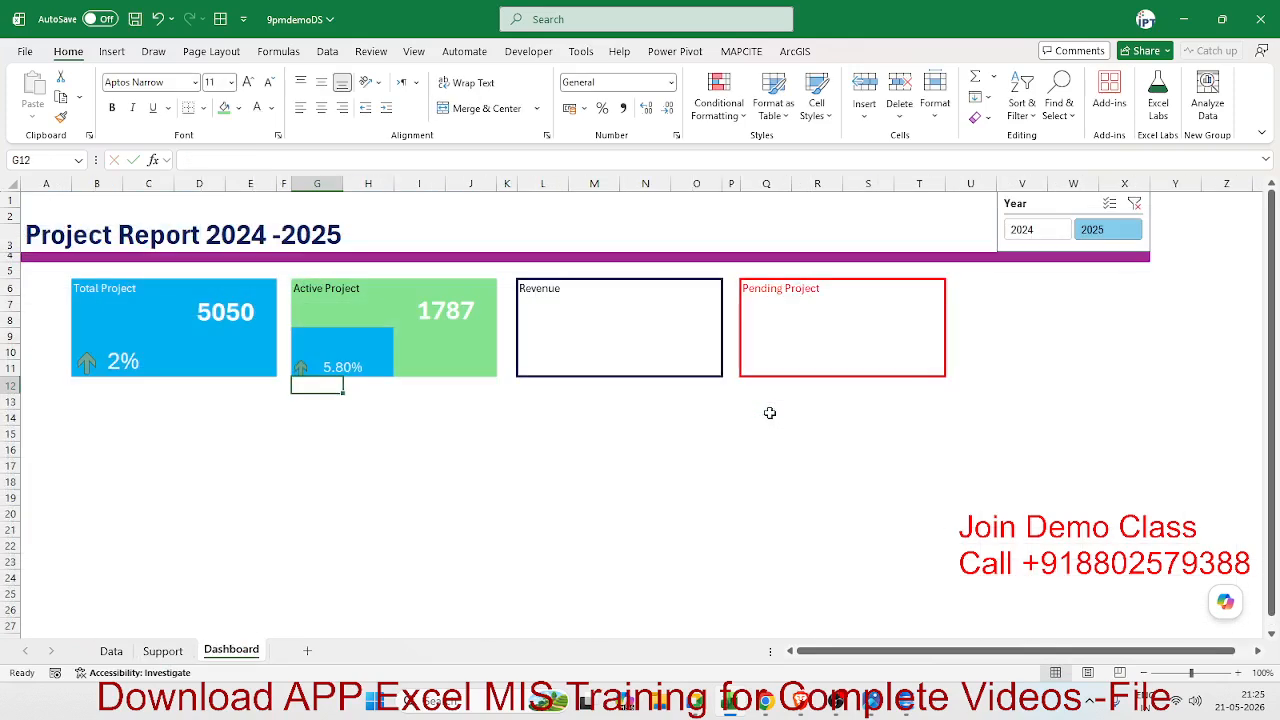
# Fill G9 with the Active Project card's light green and enlarge its percentage font to 18
pyautogui.press('Up')
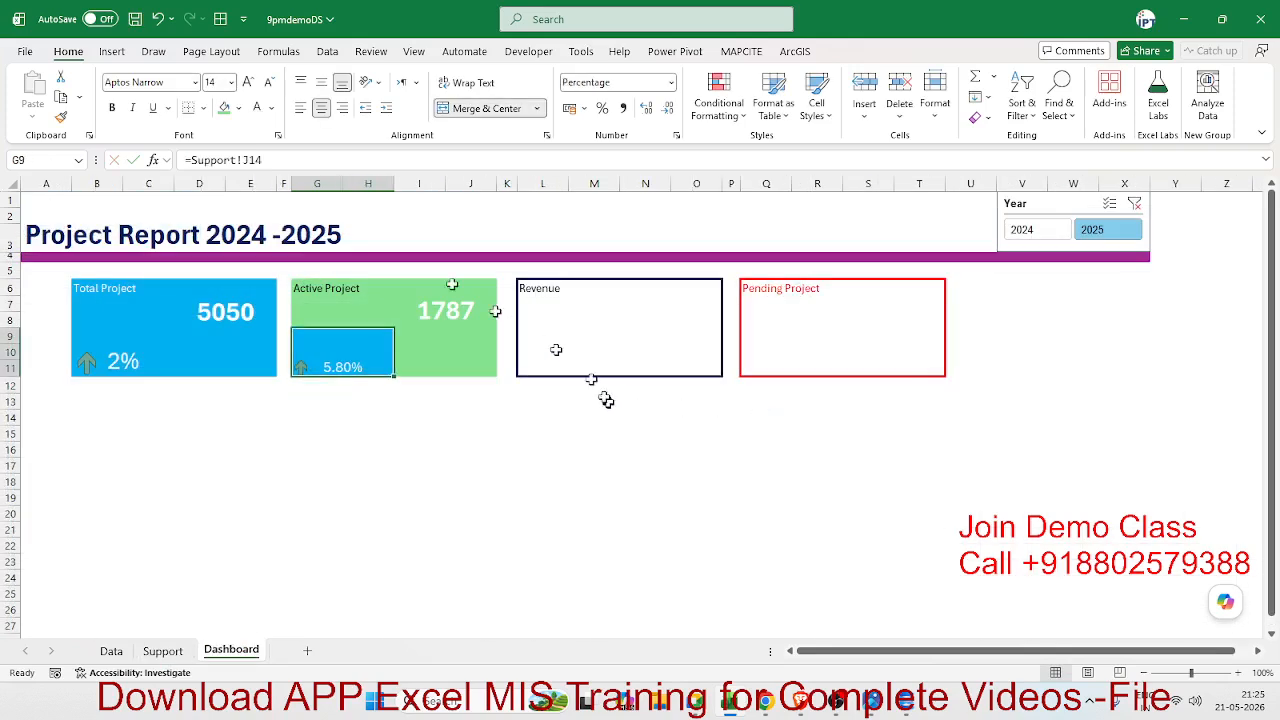
pyautogui.click(224, 108)
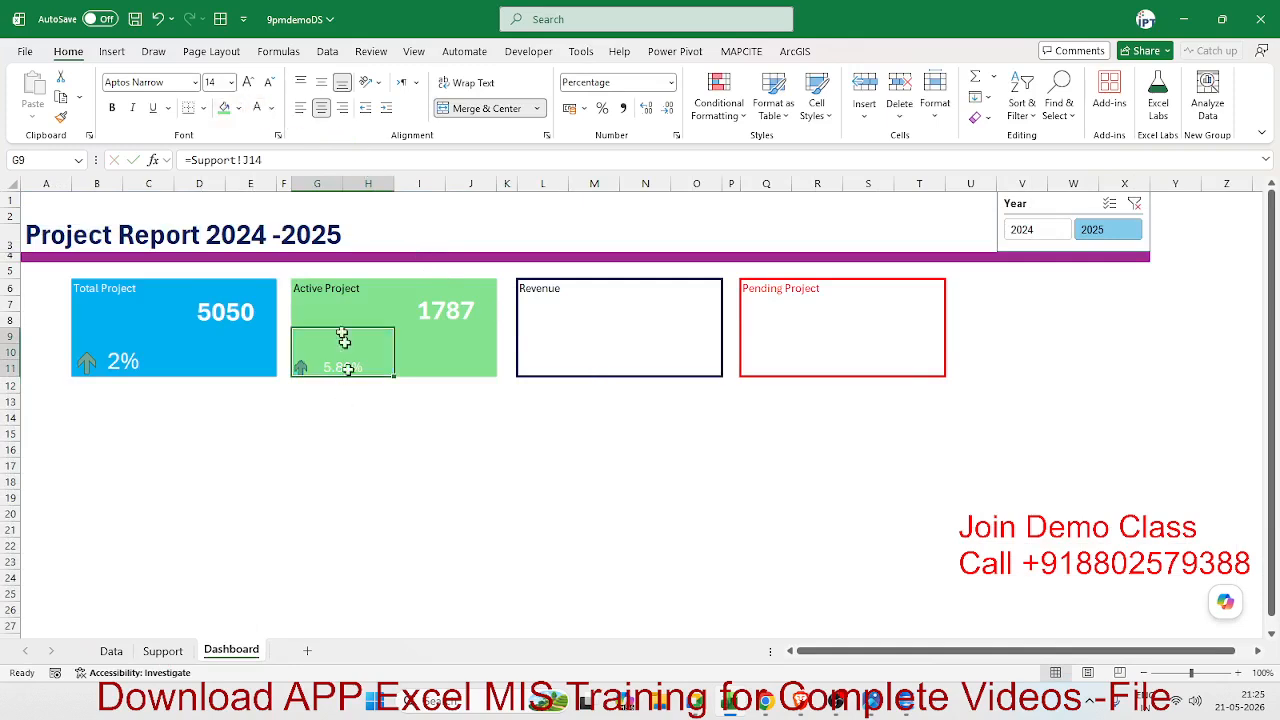
pyautogui.click(252, 82)
pyautogui.click(252, 82)
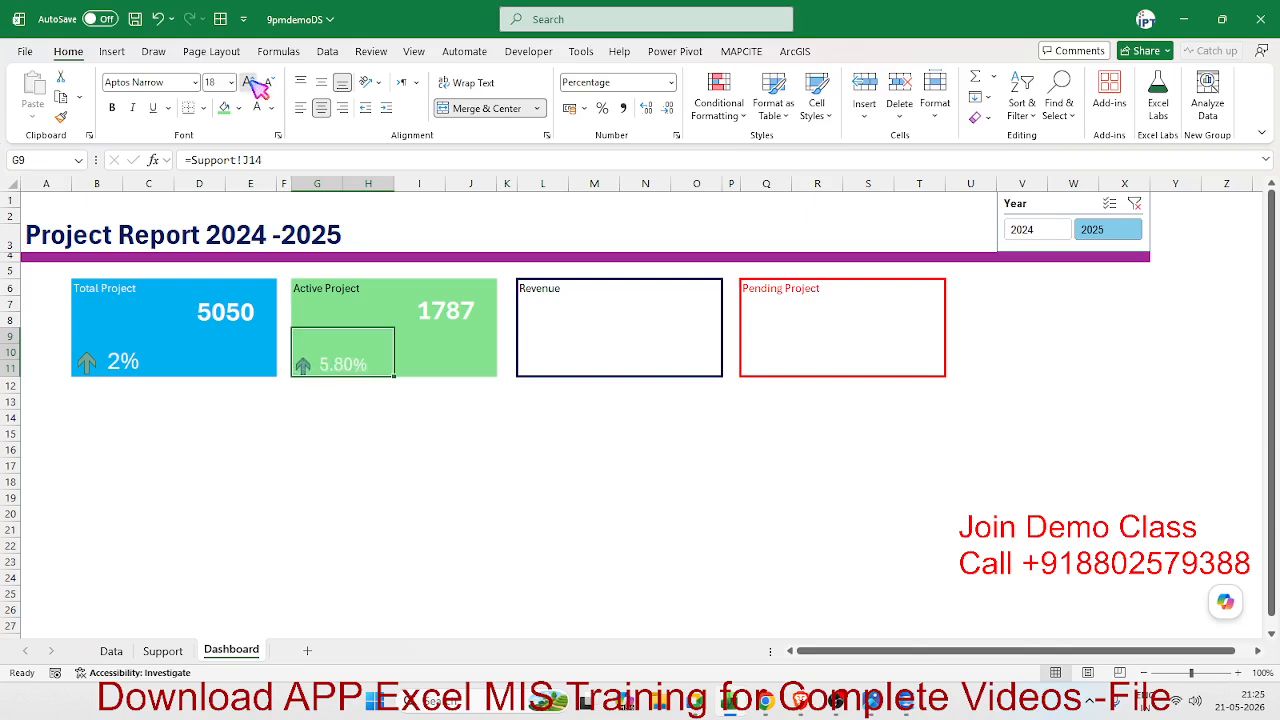
pyautogui.click(252, 82)
pyautogui.click(268, 82)
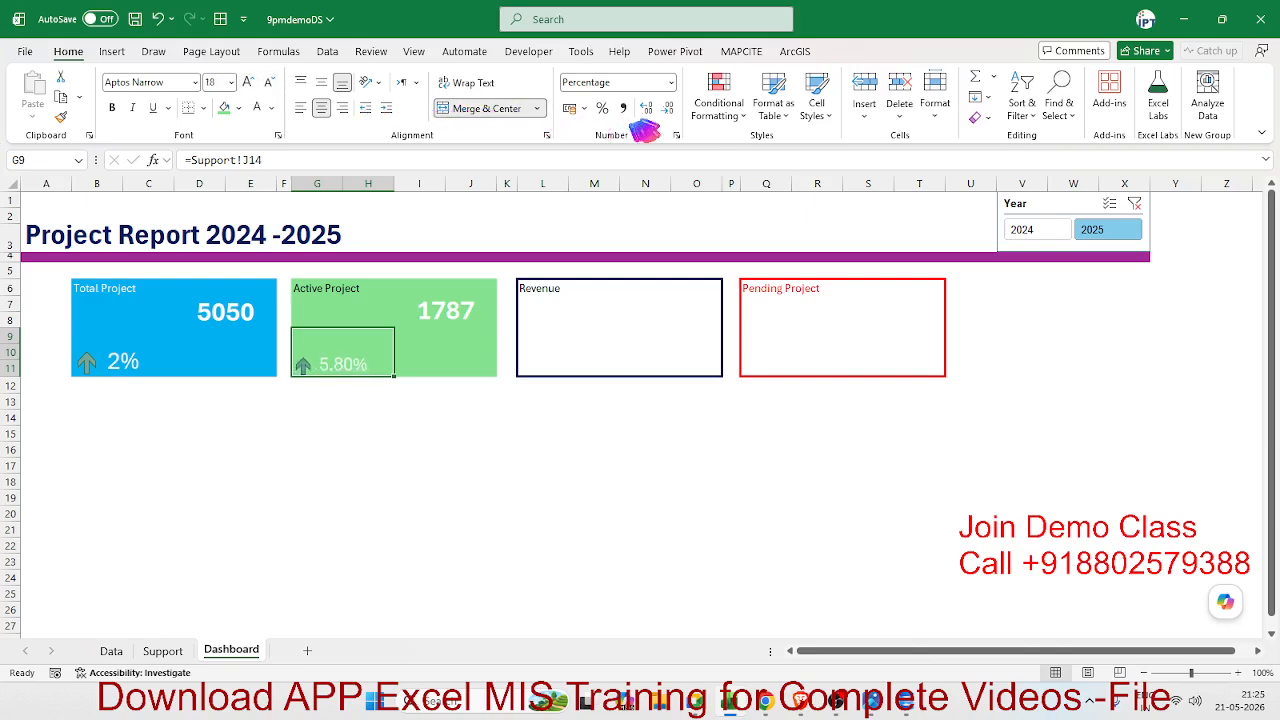
# Middle-align the G9 percentage vertically, show it without decimals, and set its font size to 26
pyautogui.click(321, 84)
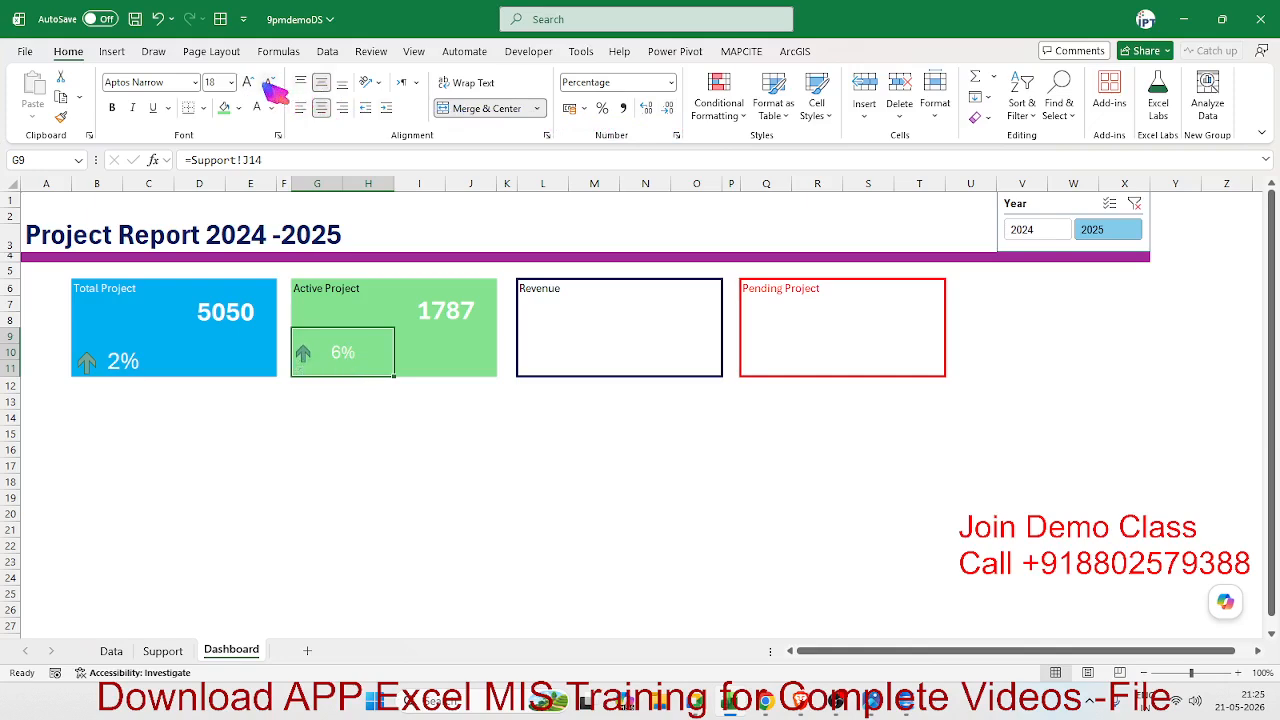
pyautogui.click(255, 81)
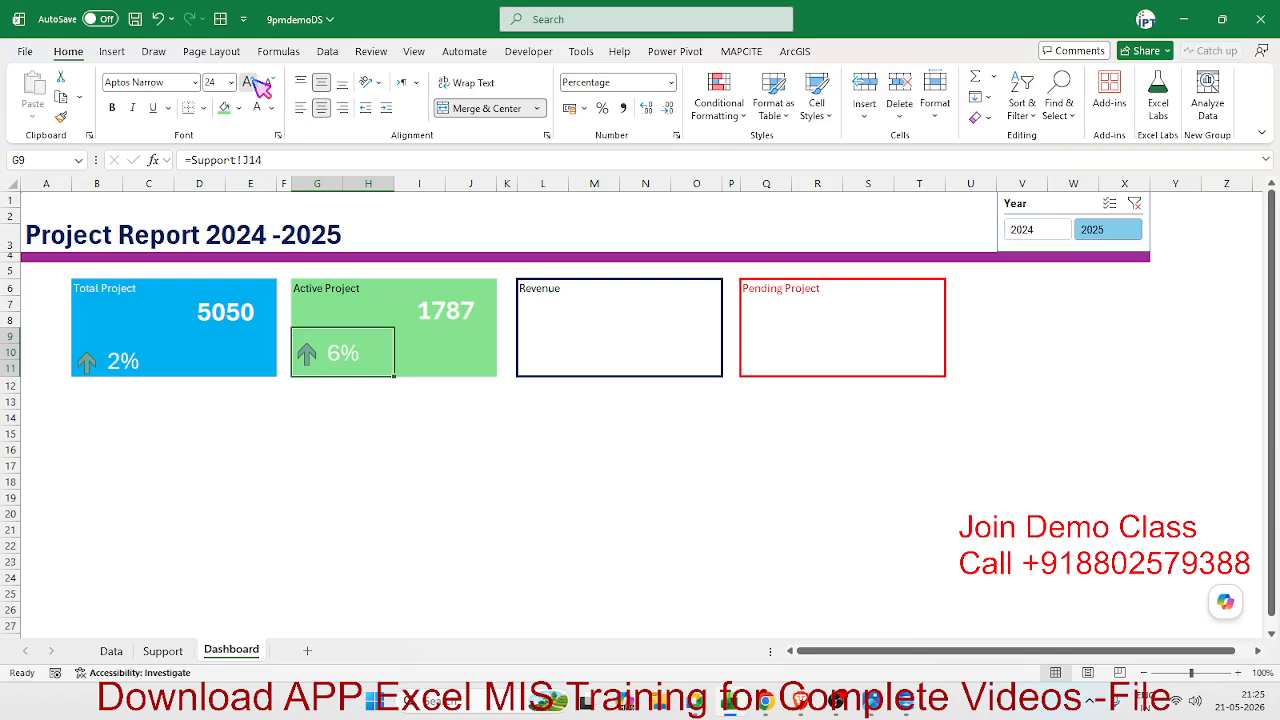
pyautogui.click(252, 81)
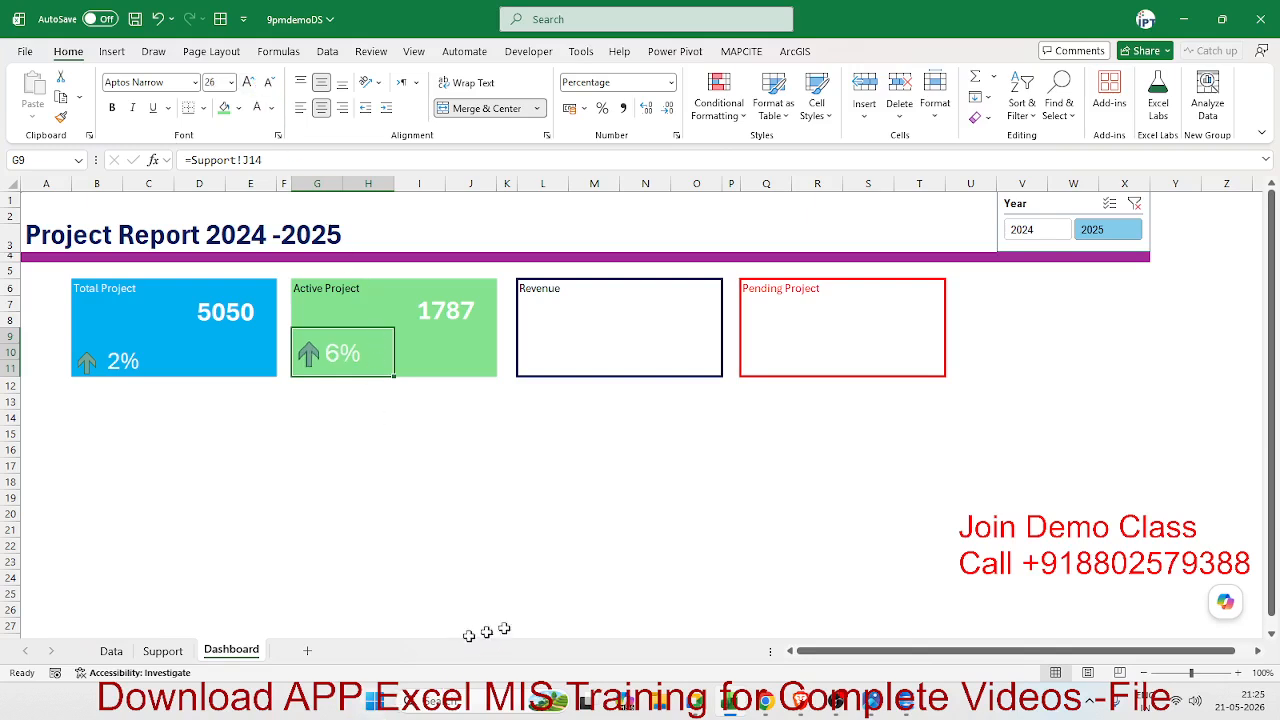
pyautogui.click(590, 594)
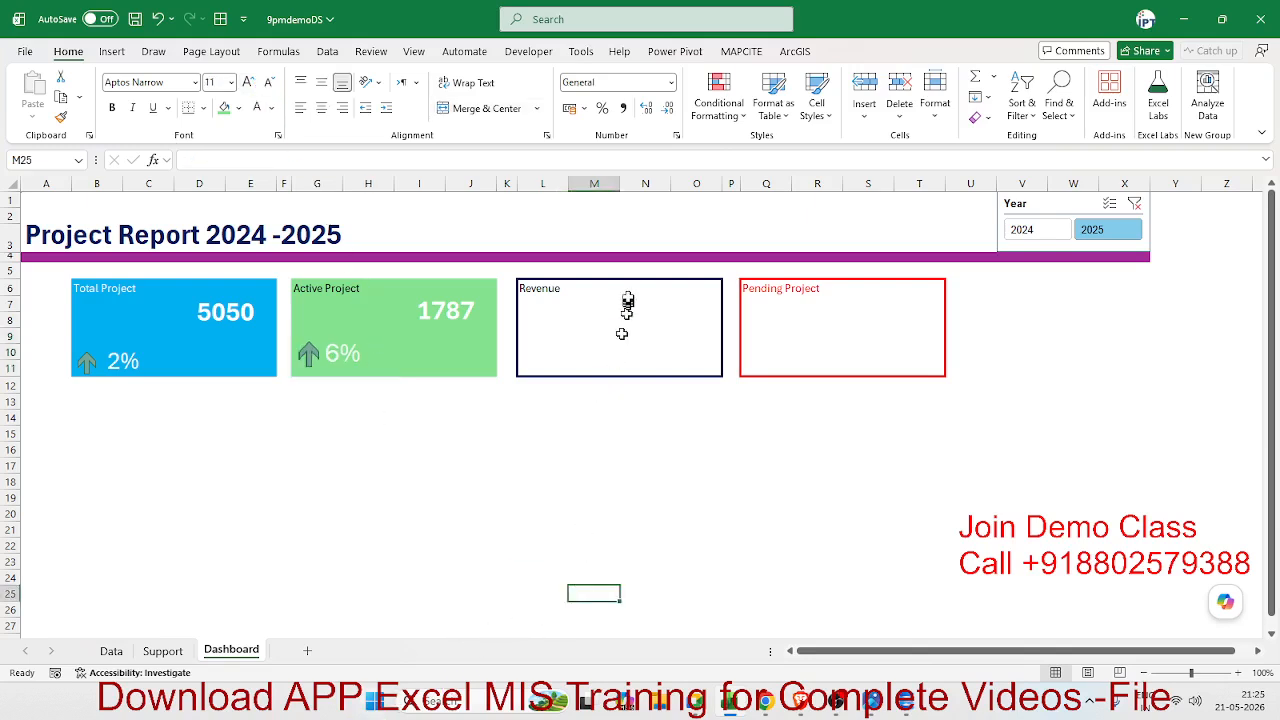
# Rename the source table on the Data sheet as DT
pyautogui.moveTo(625, 290); pyautogui.dragTo(675, 326)
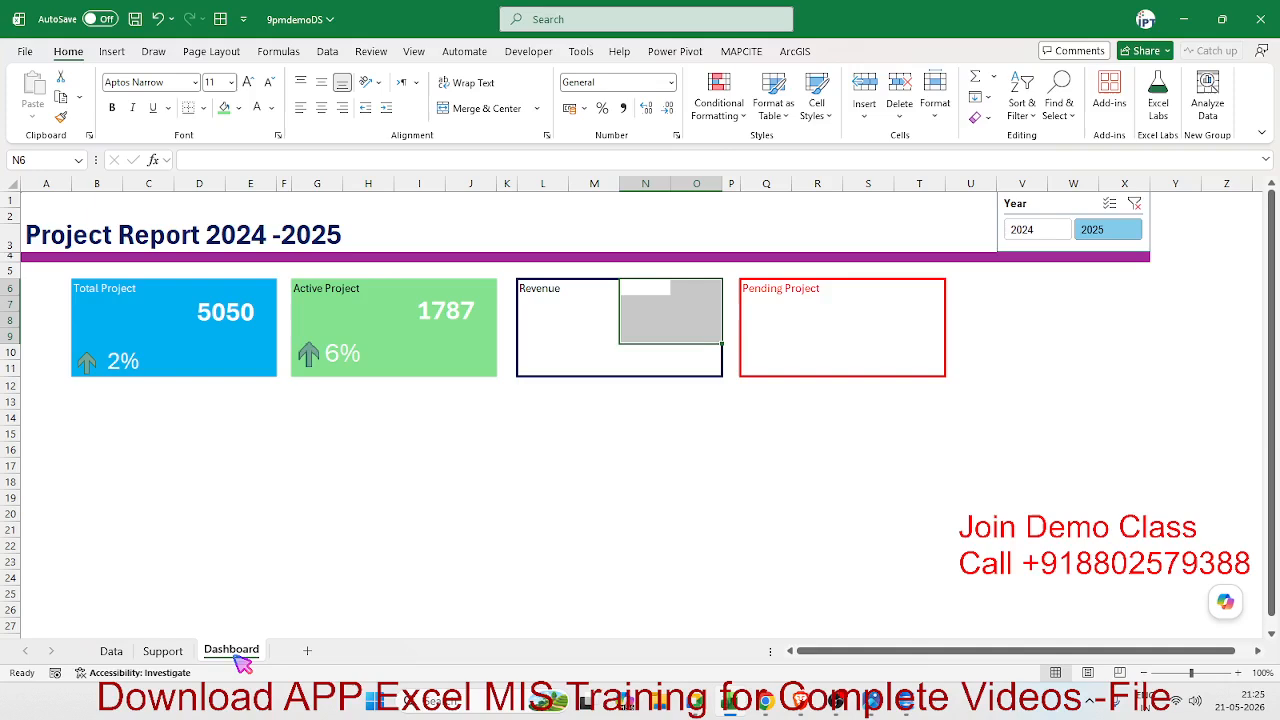
pyautogui.click(163, 651)
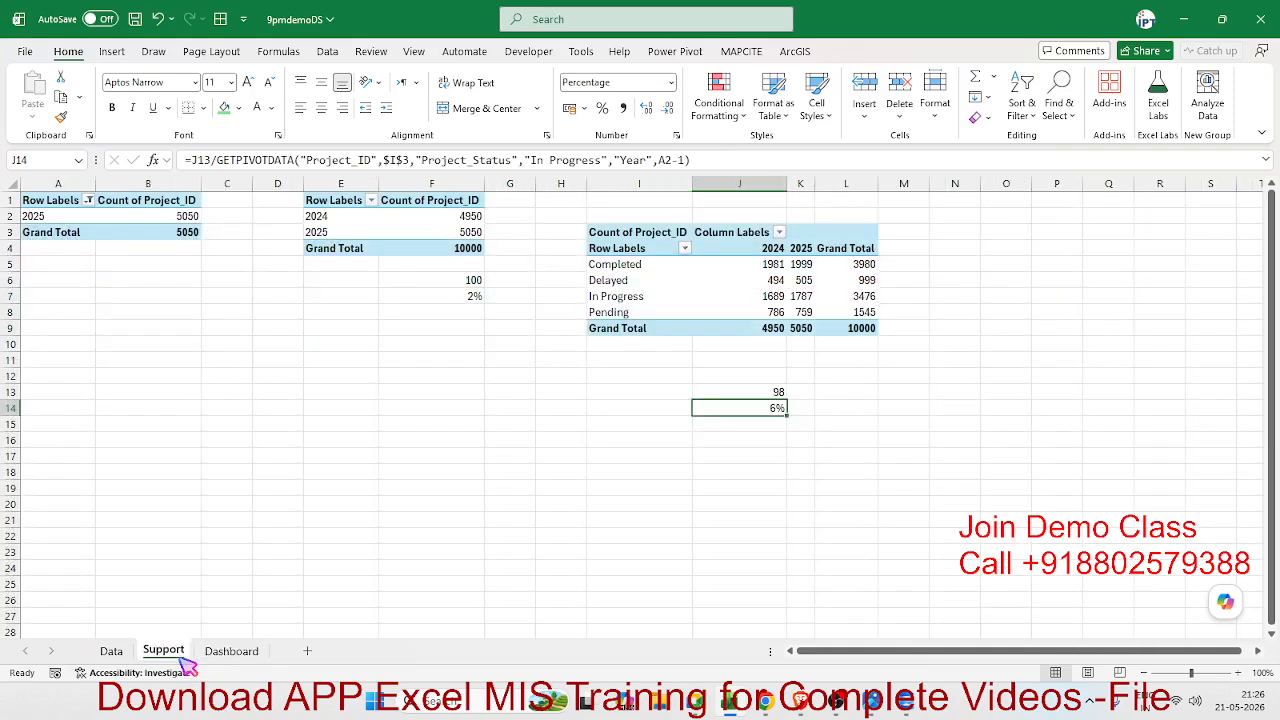
pyautogui.click(35, 412)
pyautogui.click(111, 651)
pyautogui.click(126, 360)
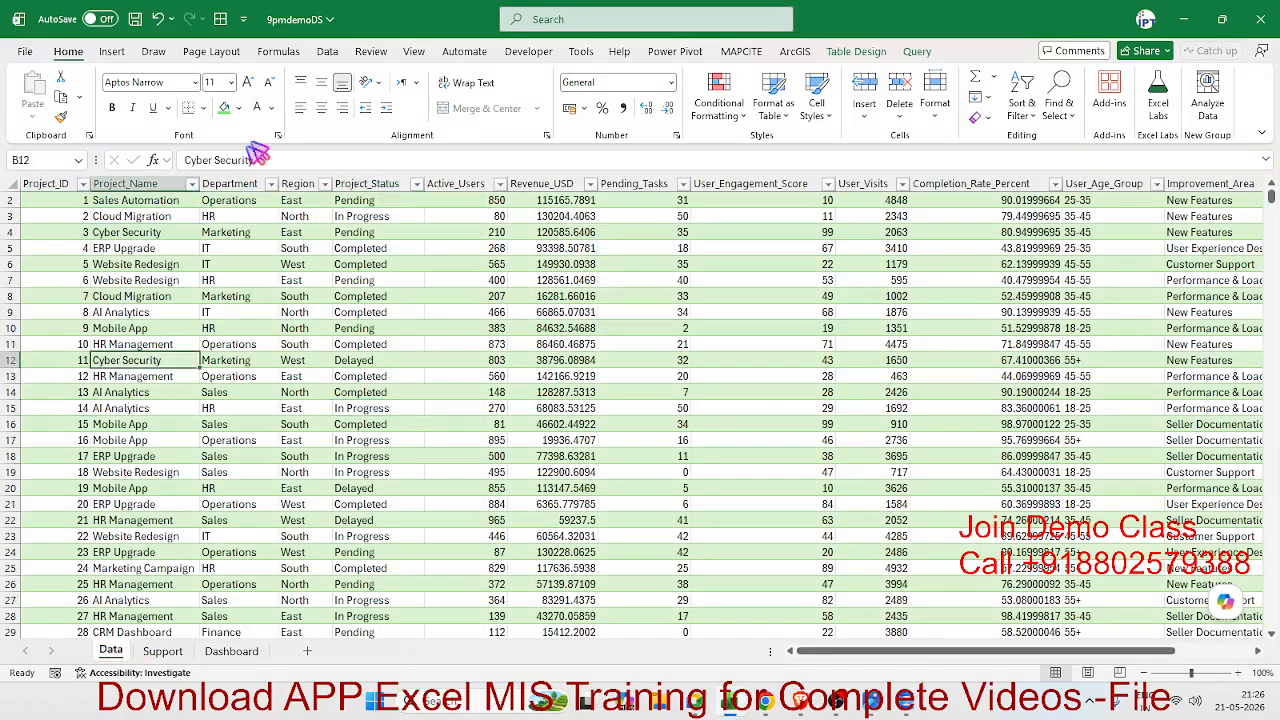
pyautogui.click(868, 51)
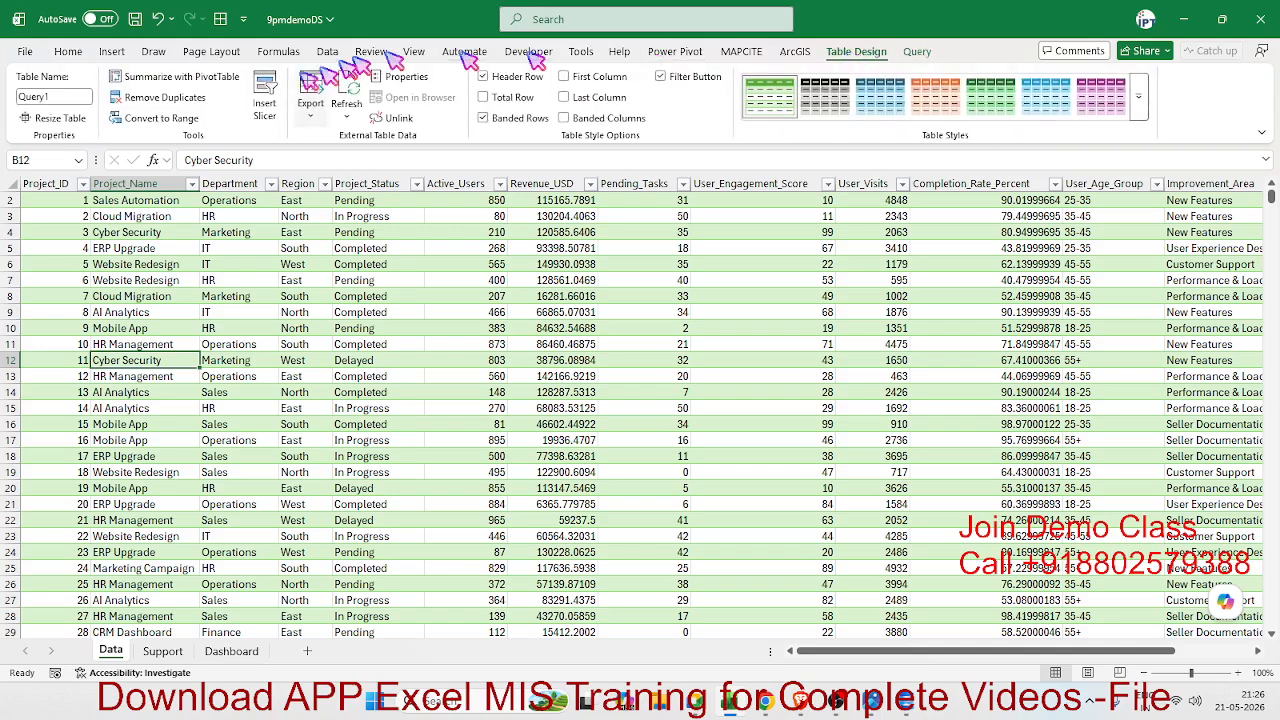
pyautogui.click(62, 95)
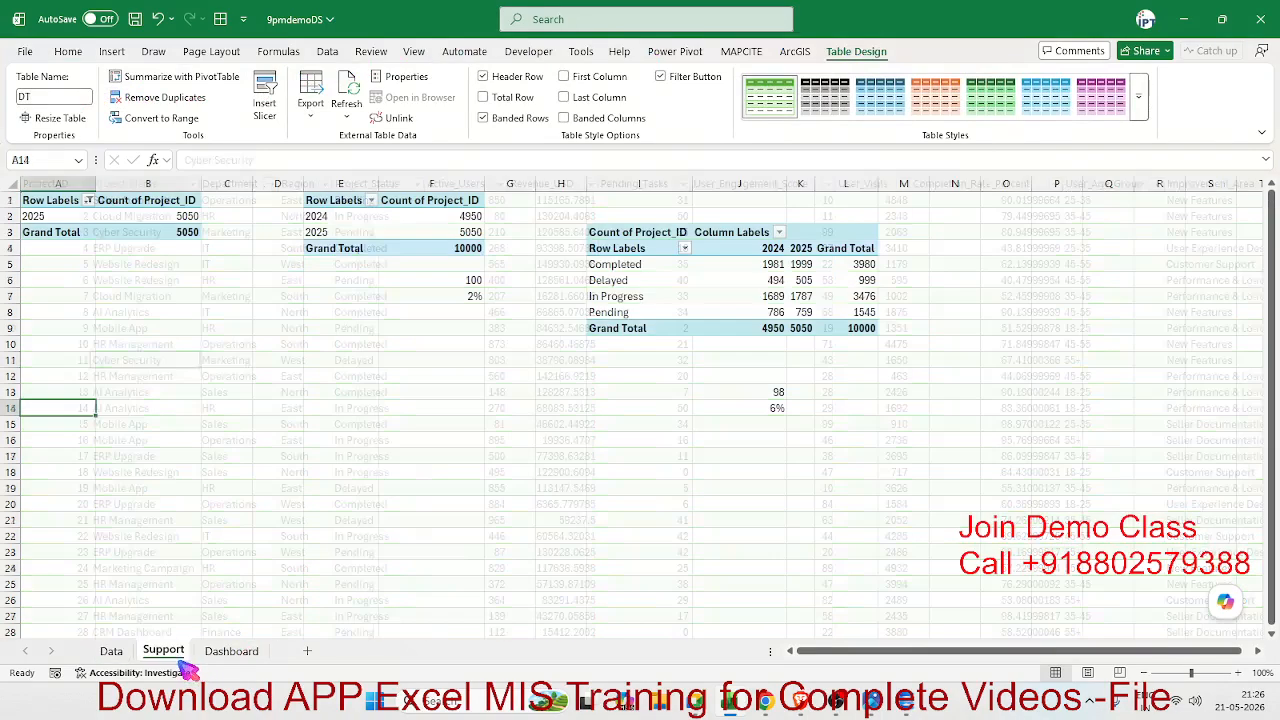
# Insert a PivotTable from table DT at cell A14 of the existing Support worksheet
pyautogui.click(163, 651)
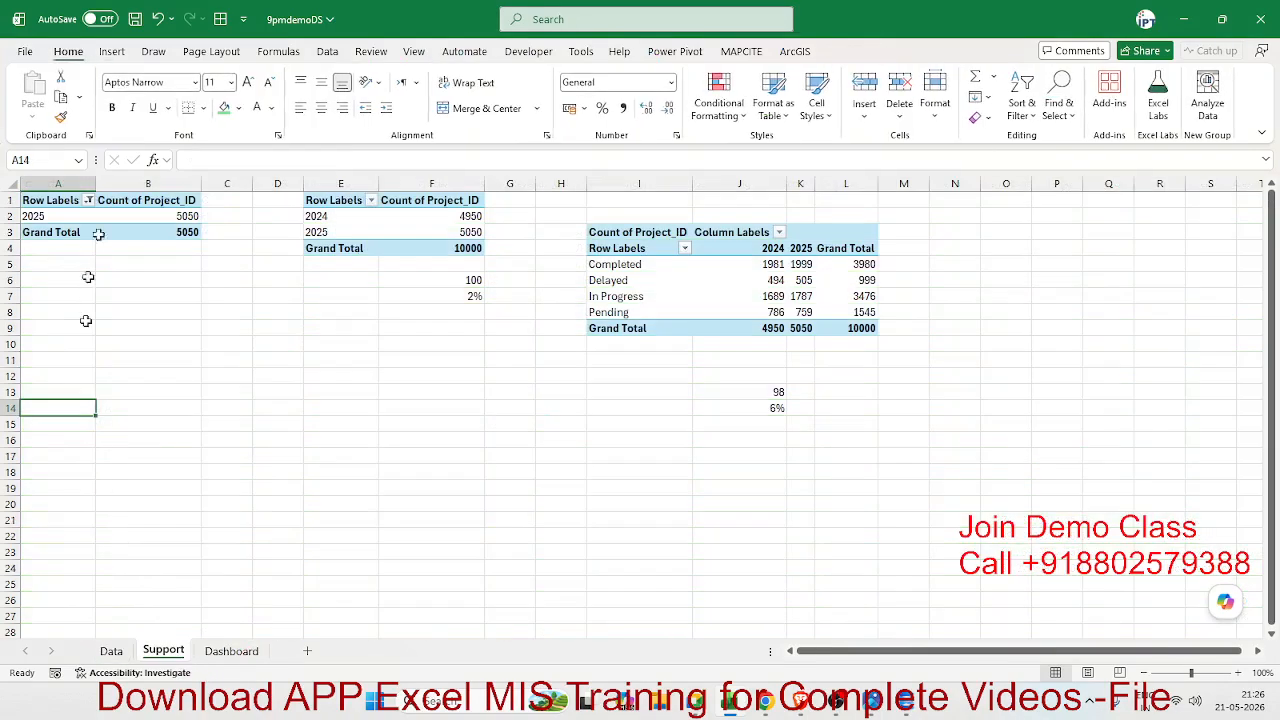
pyautogui.click(111, 51)
pyautogui.click(48, 87)
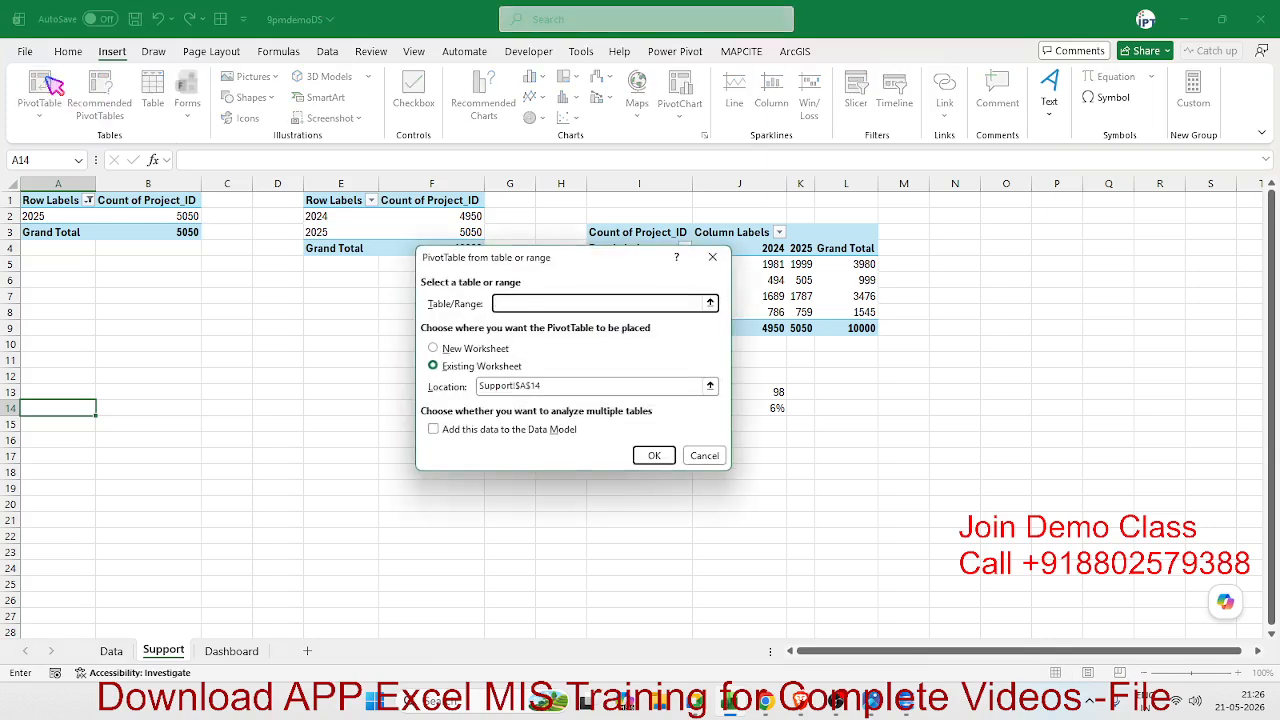
pyautogui.write('DT')
pyautogui.click(654, 455)
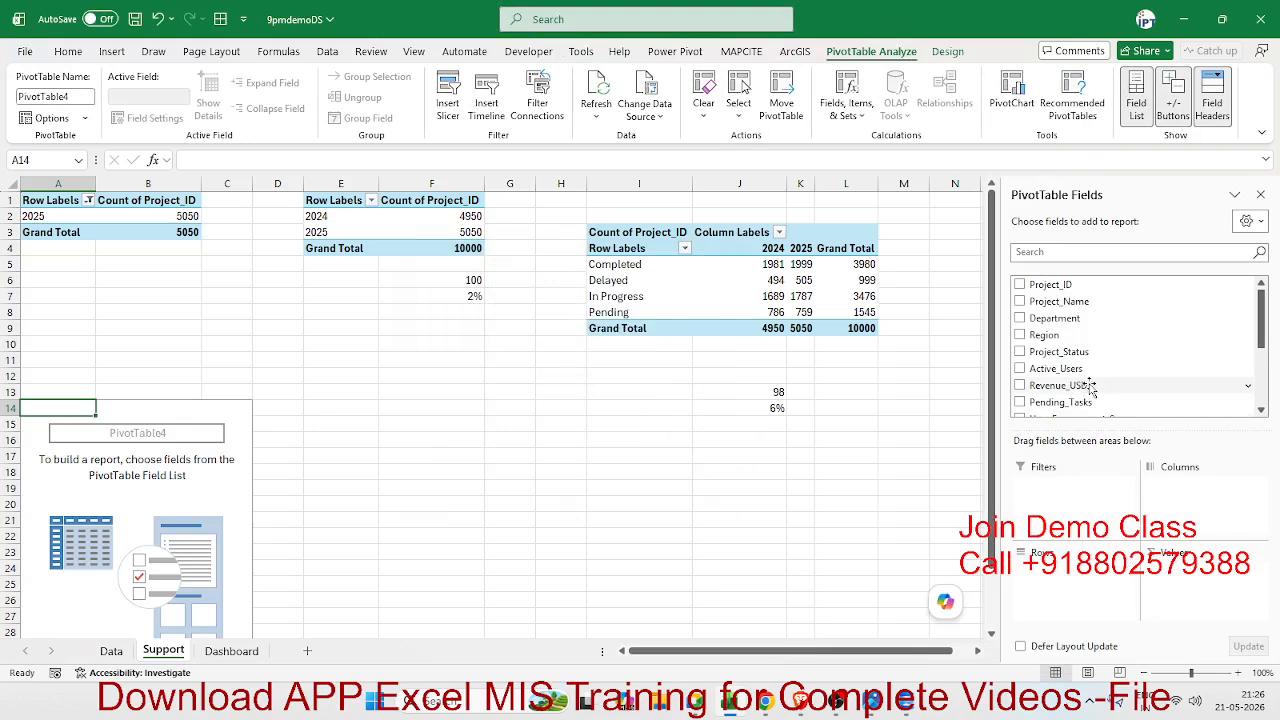
# Set up the new PivotTable to sum Revenue_USD by Year, with the years as rows
pyautogui.scroll(-1, 1081, 392)
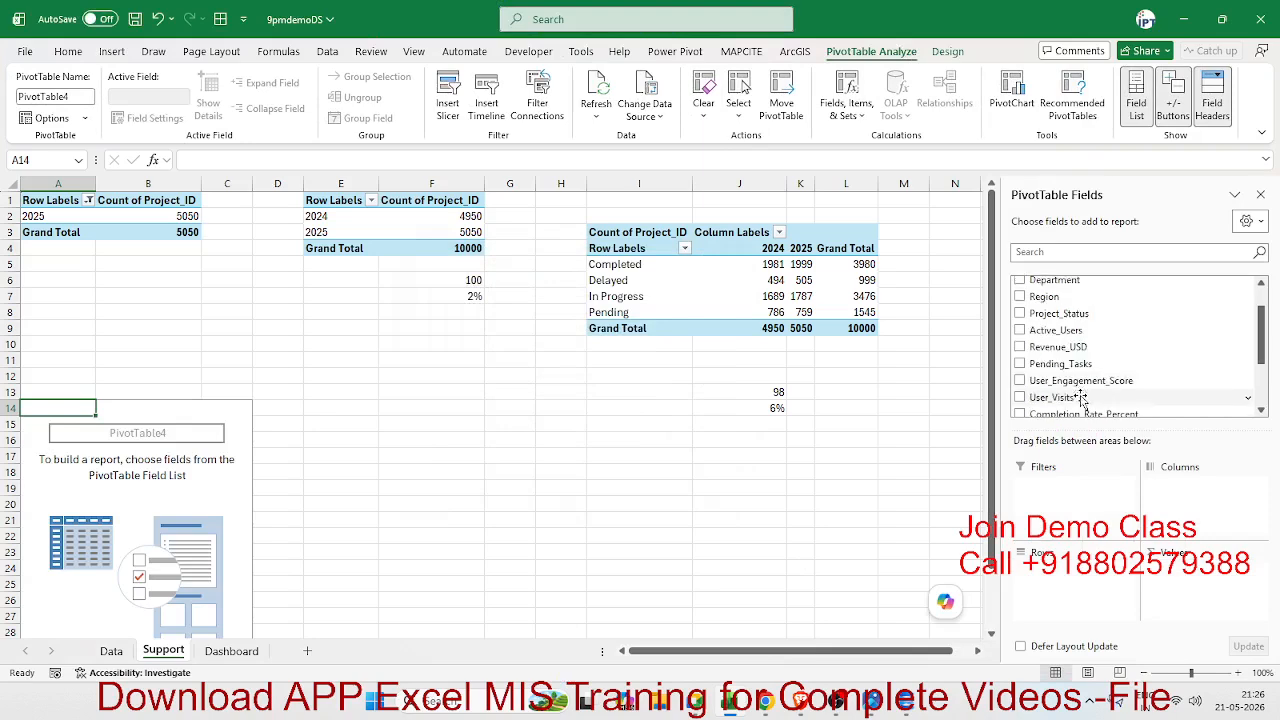
pyautogui.moveTo(1060, 347); pyautogui.dragTo(1196, 594)
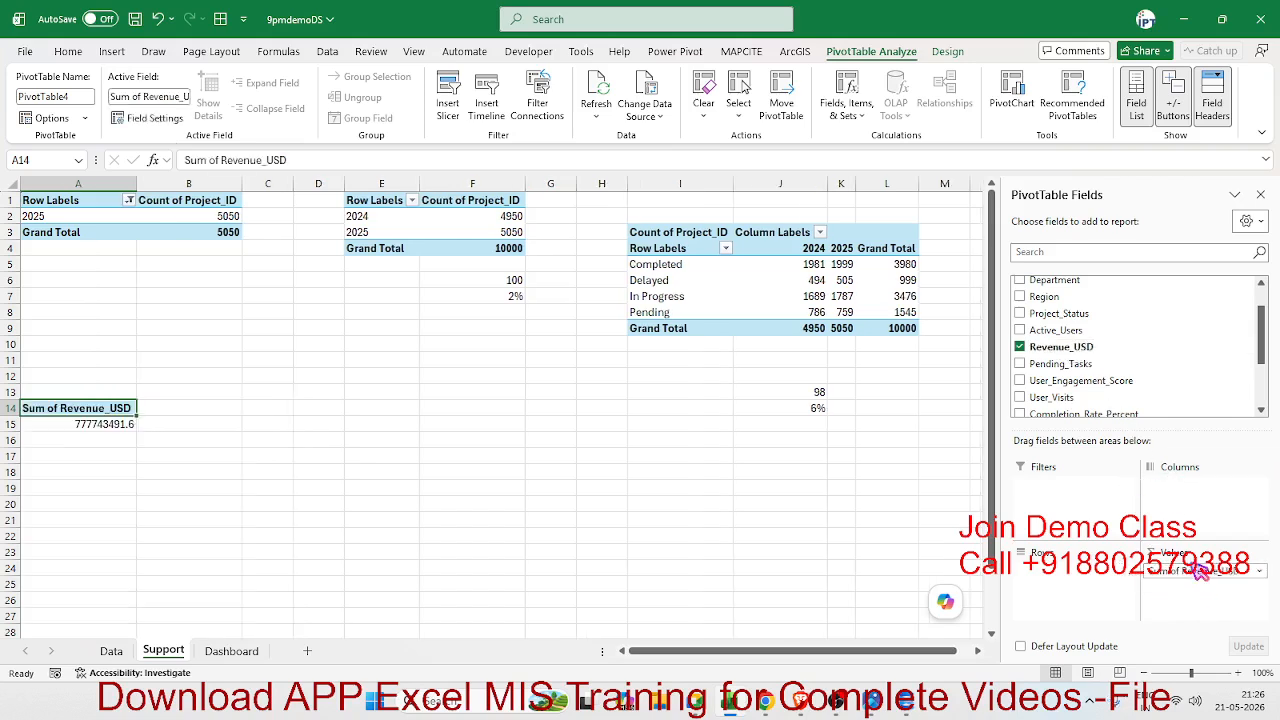
pyautogui.scroll(-3, 1106, 395)
pyautogui.moveTo(1106, 395); pyautogui.dragTo(1072, 570)
# Merge Dashboard cells N6:O9 in the Revenue card and retrieve the PivotTable's Revenue_USD with GETPIVOTDATA, using Support!A2 as the year
pyautogui.click(231, 650)
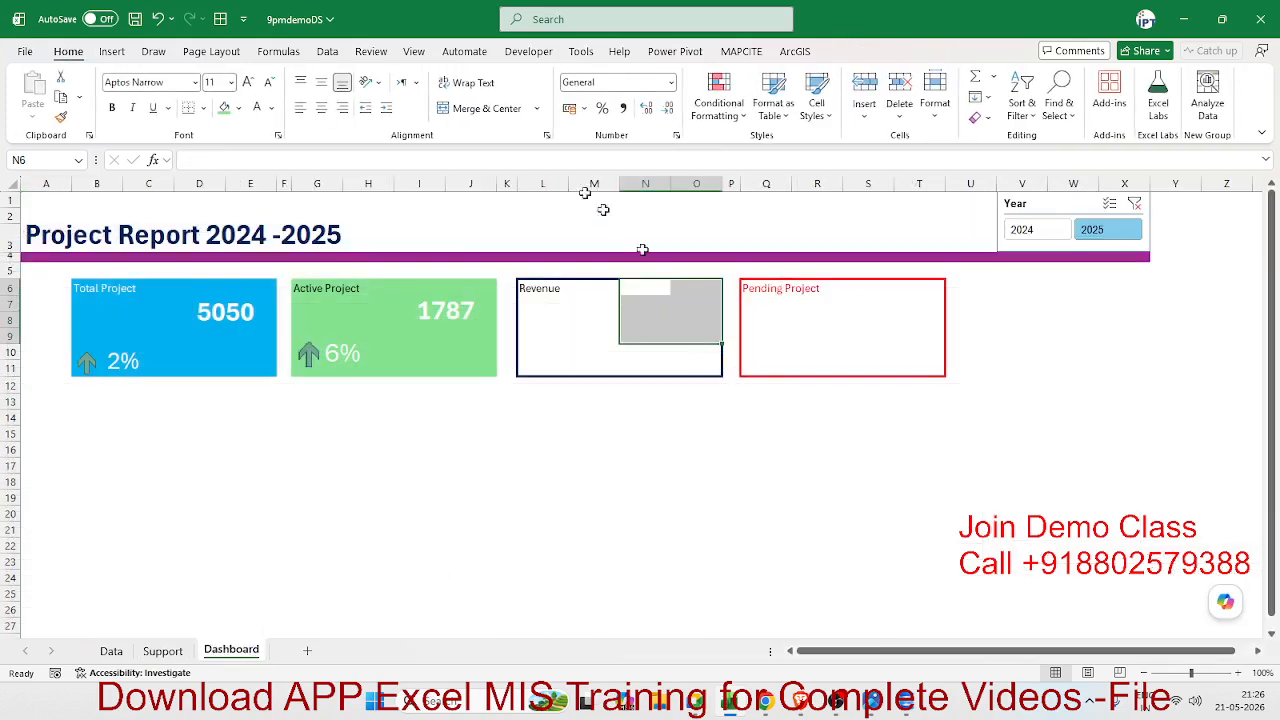
pyautogui.click(503, 109)
pyautogui.write('=')
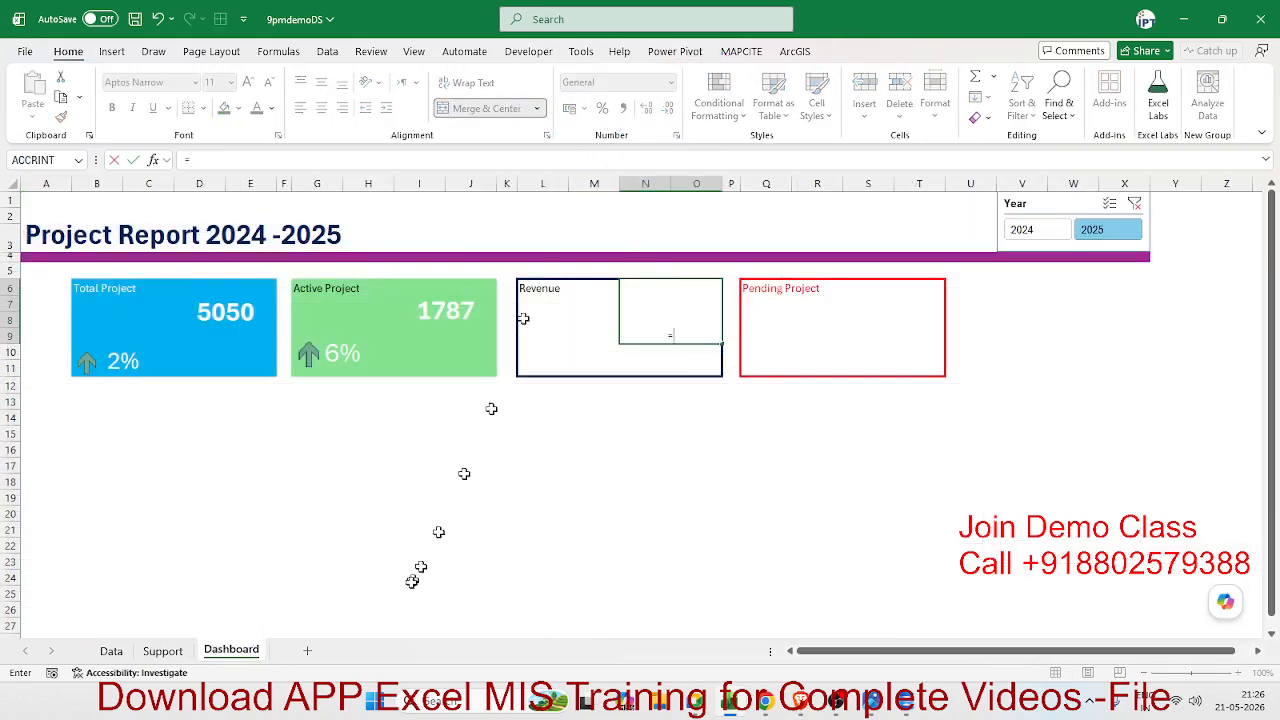
pyautogui.click(164, 652)
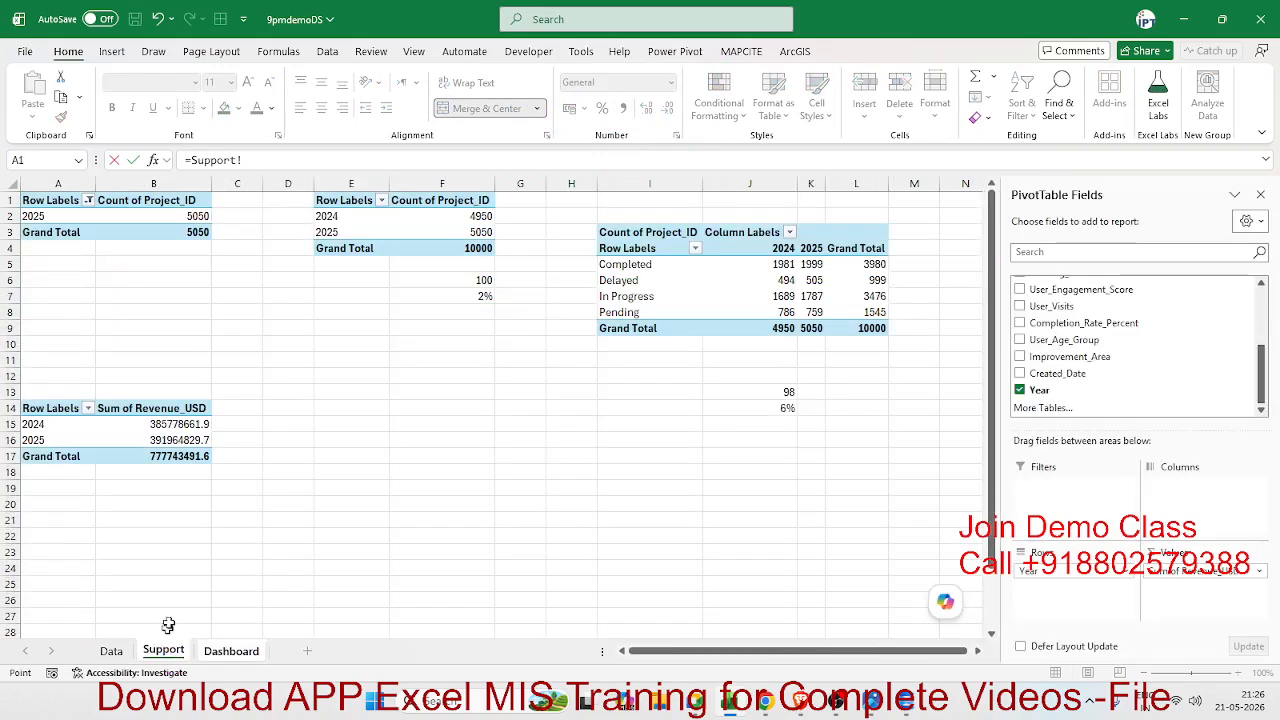
pyautogui.click(170, 443)
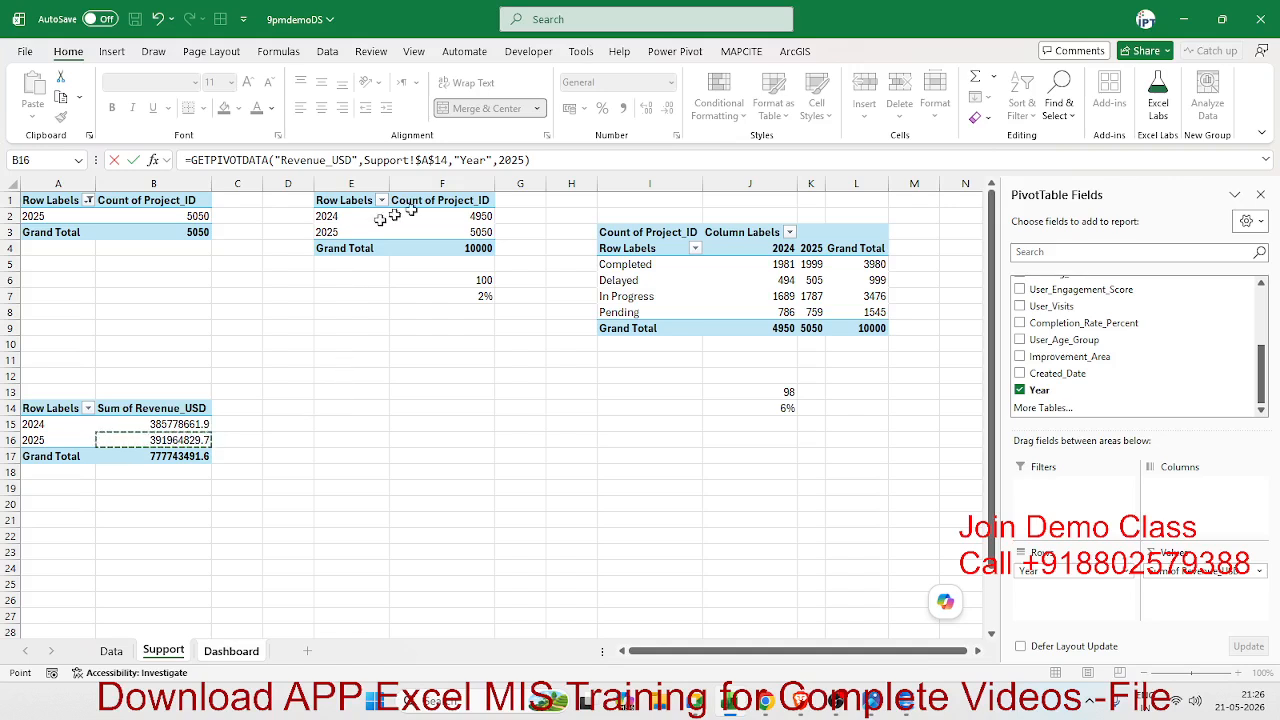
pyautogui.click(507, 160)
pyautogui.doubleClick(507, 160)
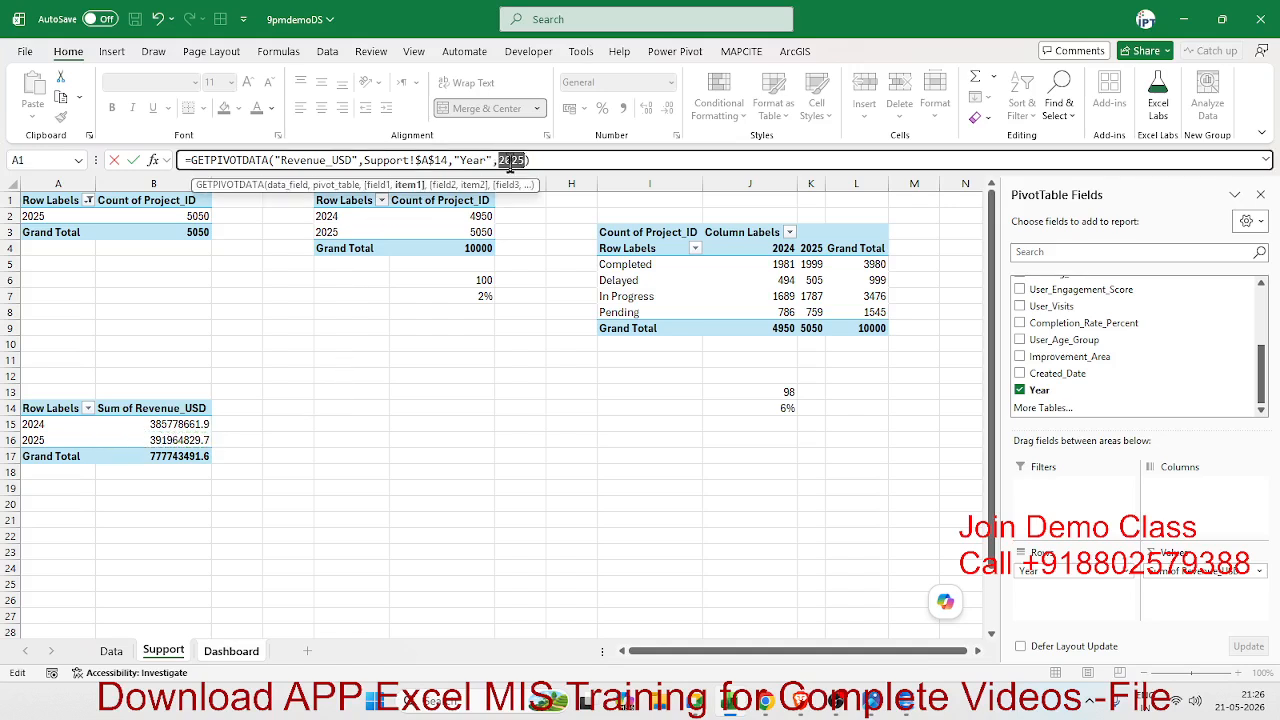
pyautogui.click(50, 216)
pyautogui.press('Return')
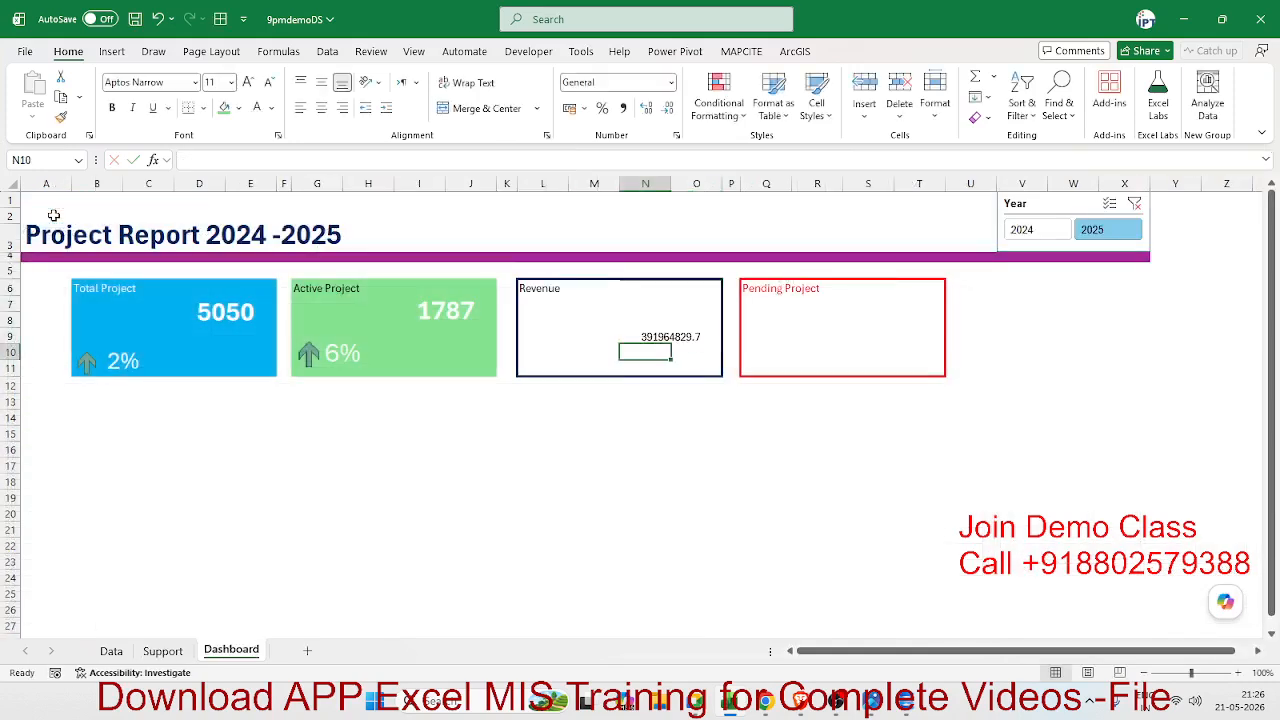
# Apply the custom number format 0.00,, "M" to the Revenue value in N6
pyautogui.click(676, 135)
pyautogui.click(400, 326)
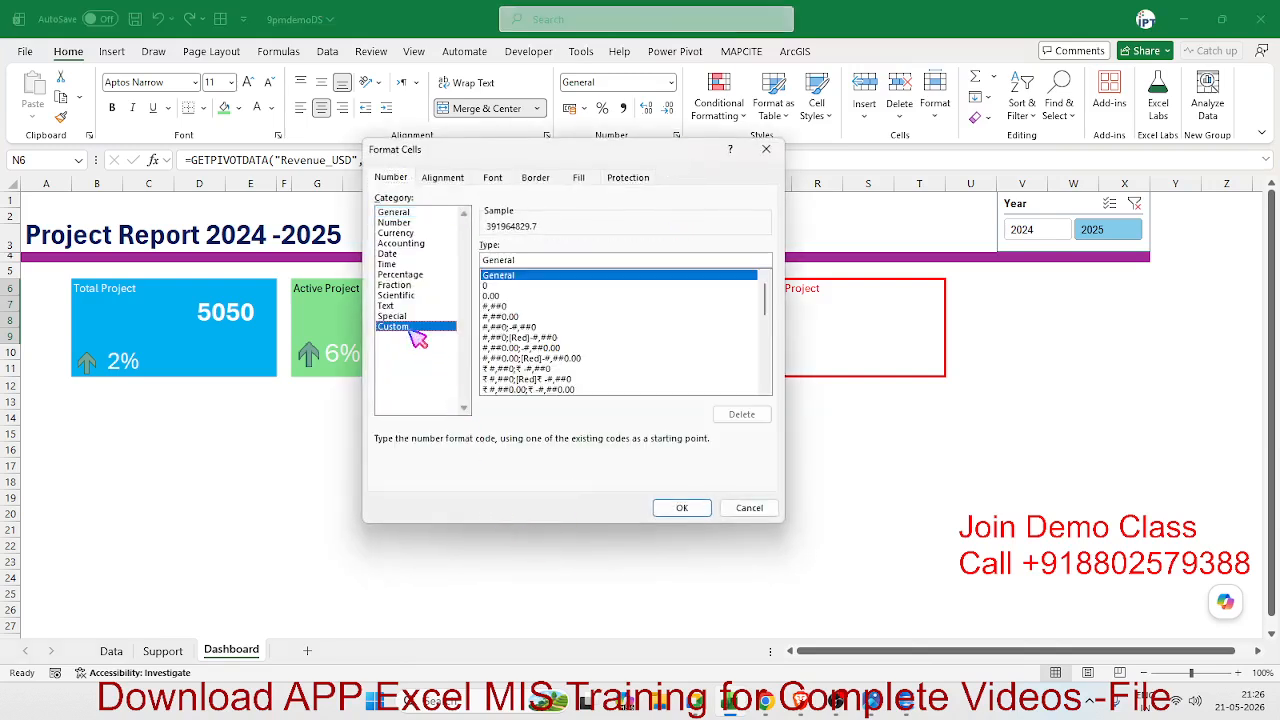
pyautogui.write('0.00,, "M')
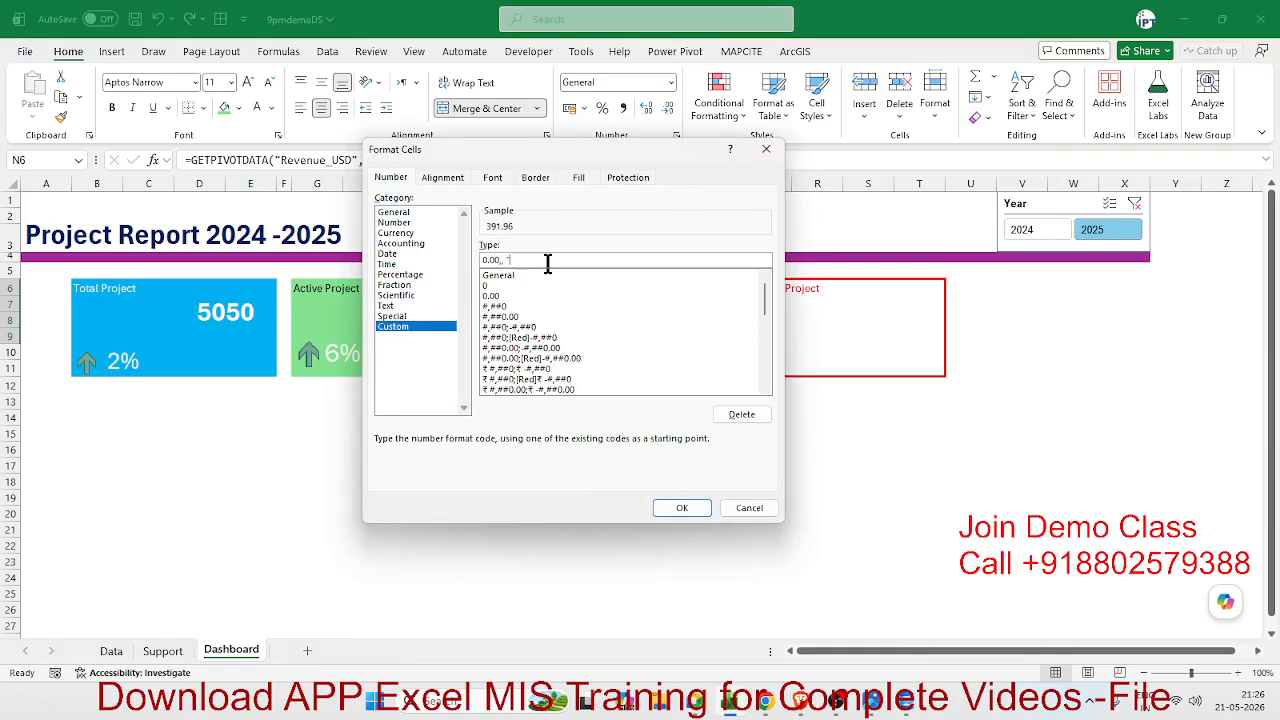
pyautogui.click(682, 509)
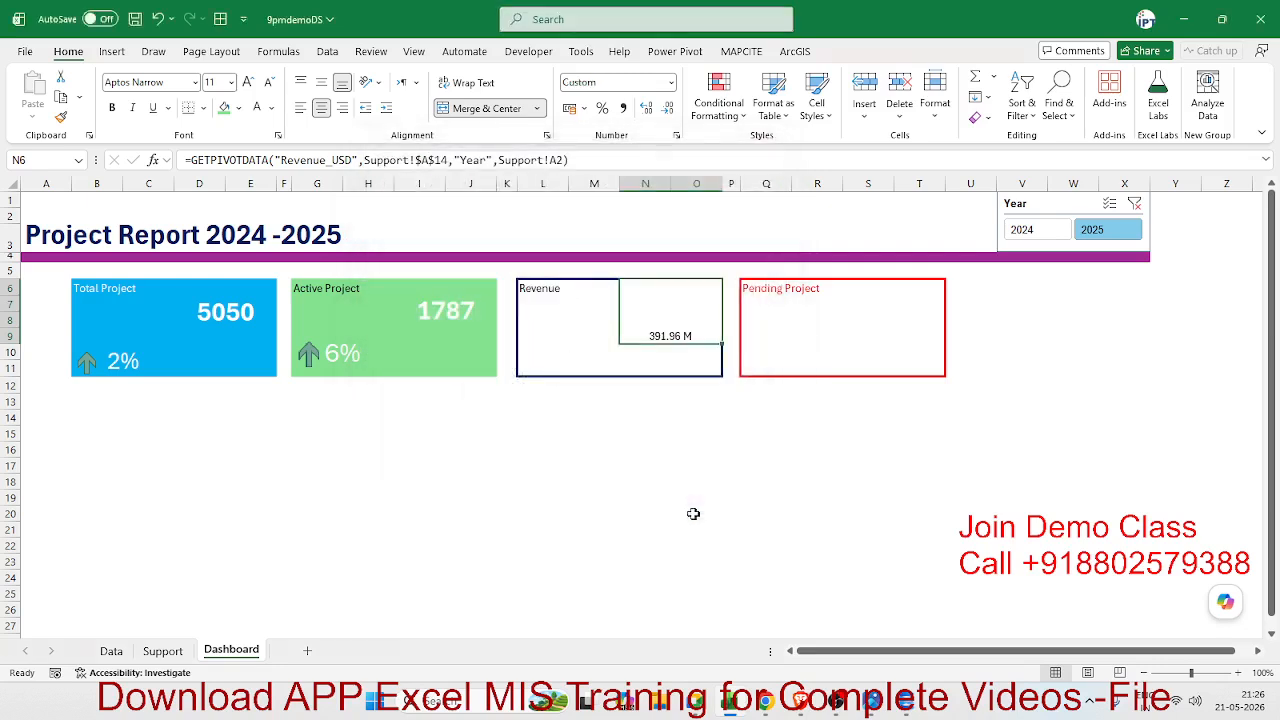
# Change the Revenue value's custom number format in N6 to ₹ 0.00,, "M"
pyautogui.rightClick(674, 325)
pyautogui.click(745, 541)
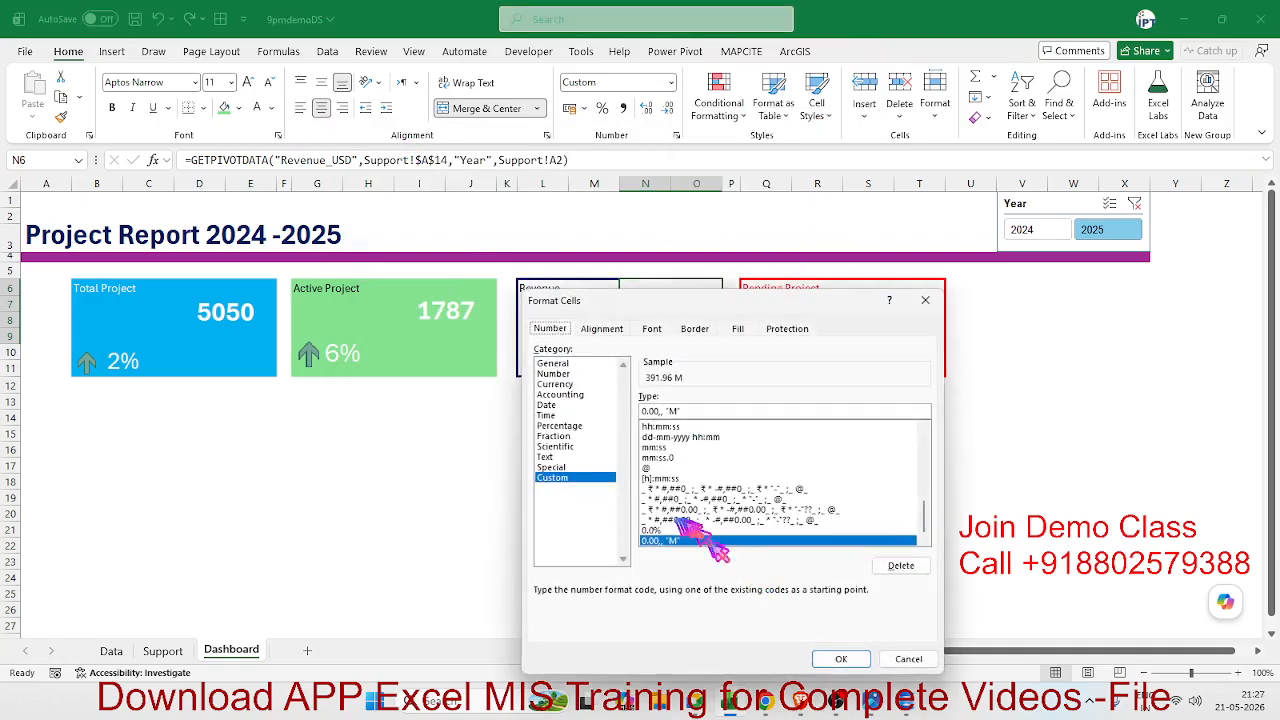
pyautogui.click(667, 512)
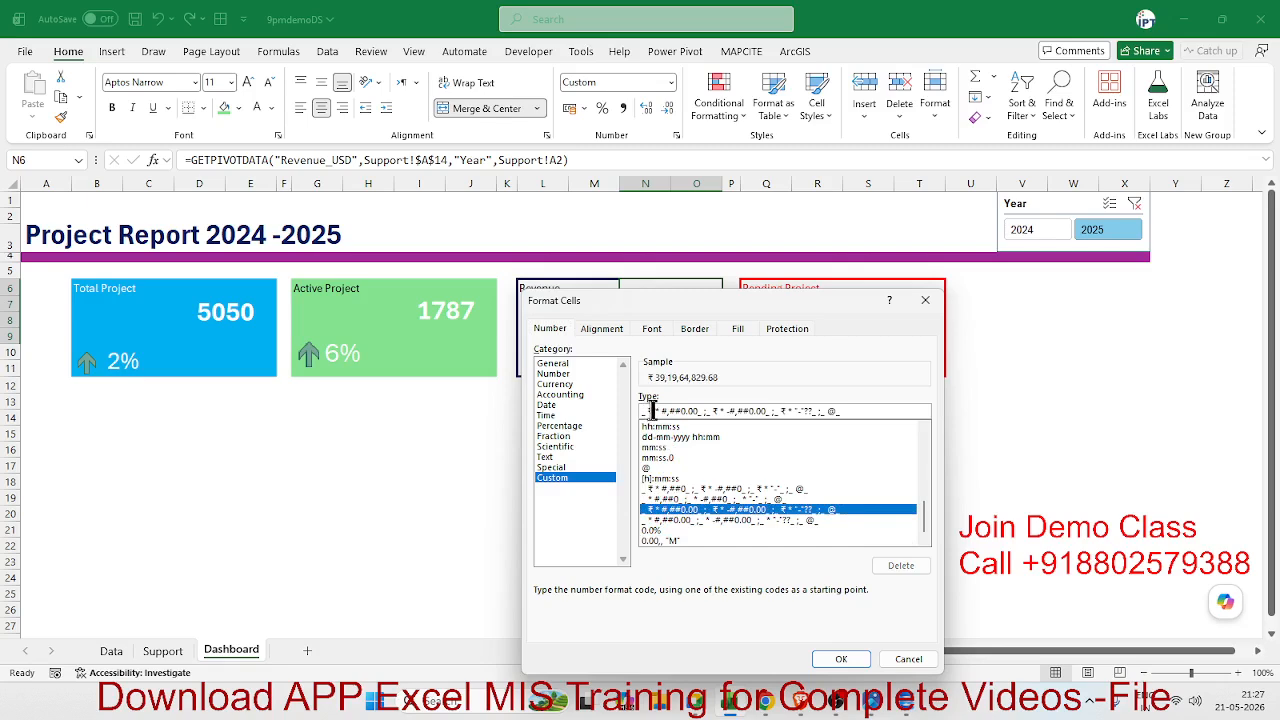
pyautogui.moveTo(880, 409); pyautogui.dragTo(440, 385)
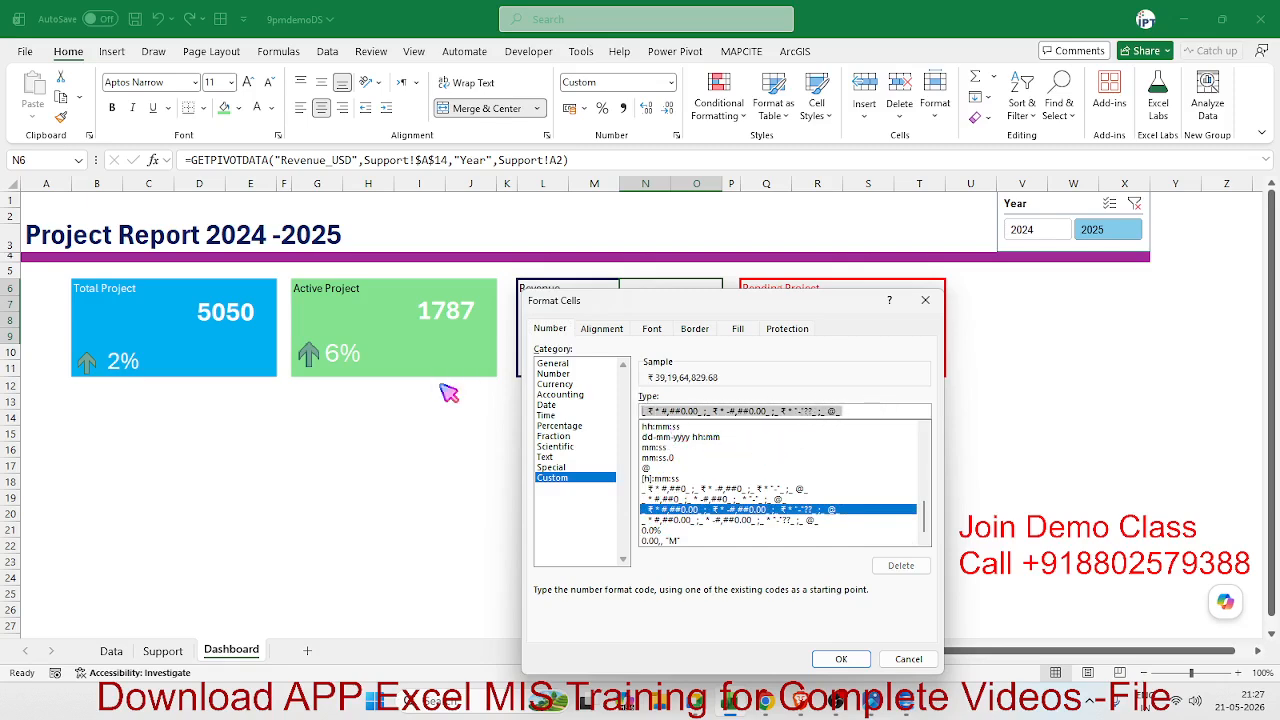
pyautogui.press('BackSpace')
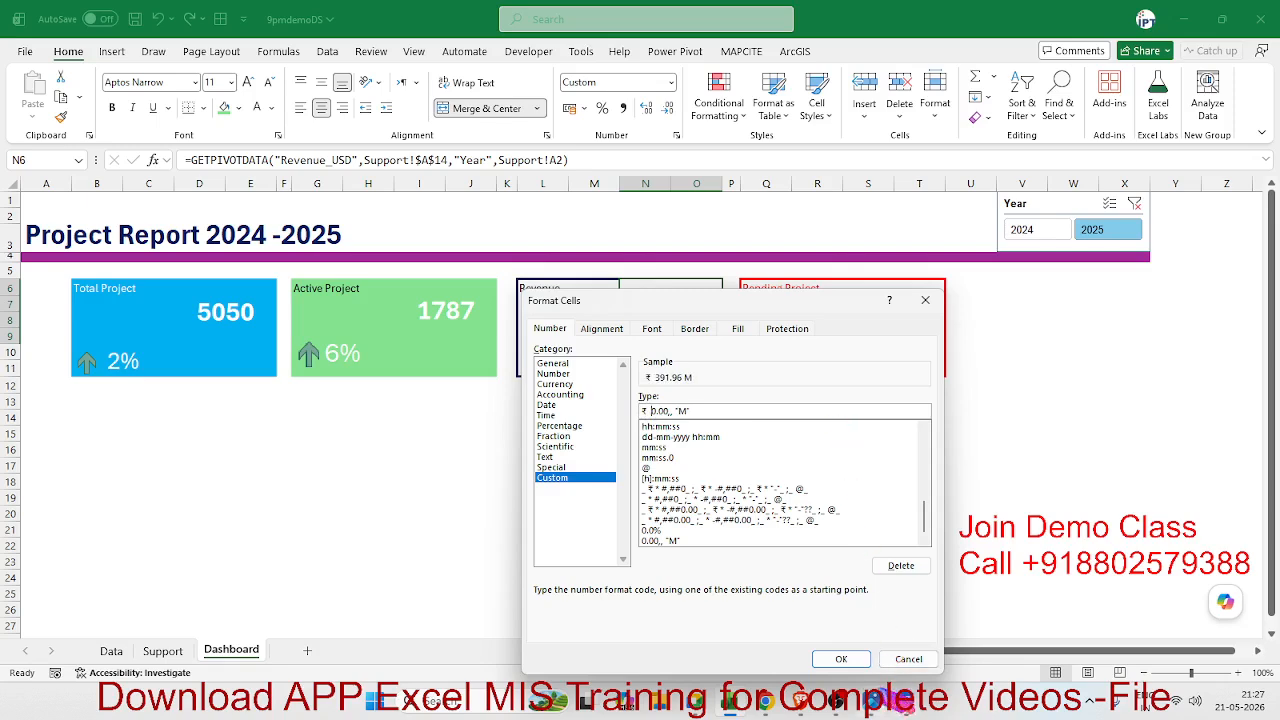
pyautogui.click(838, 659)
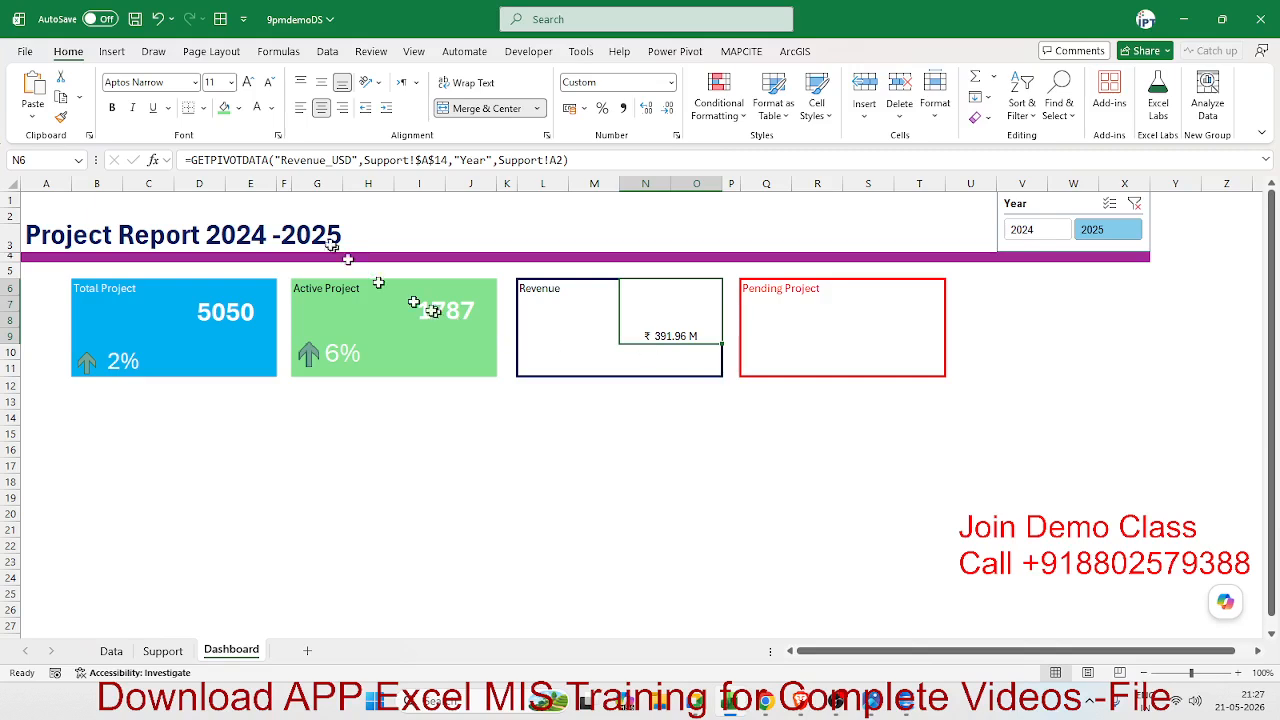
# Format the Revenue value in N6 as dark blue, vertically centred, 18 pt bold text
pyautogui.click(270, 108)
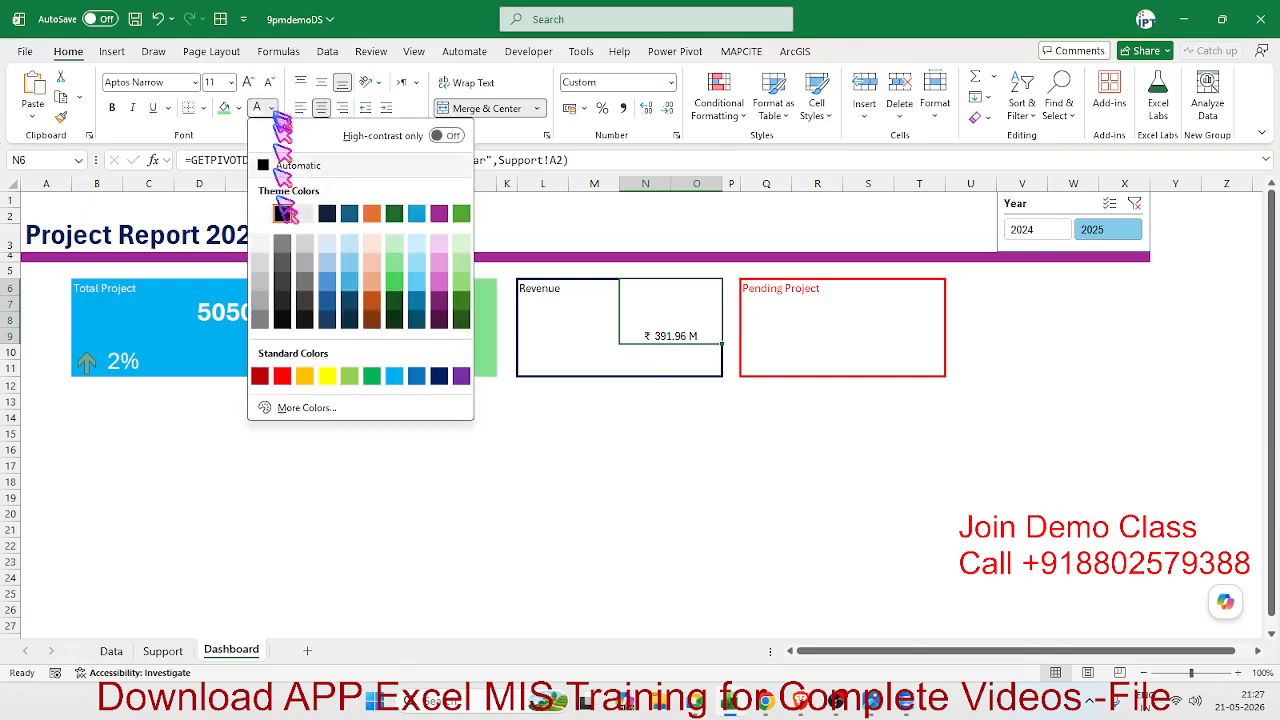
pyautogui.click(439, 375)
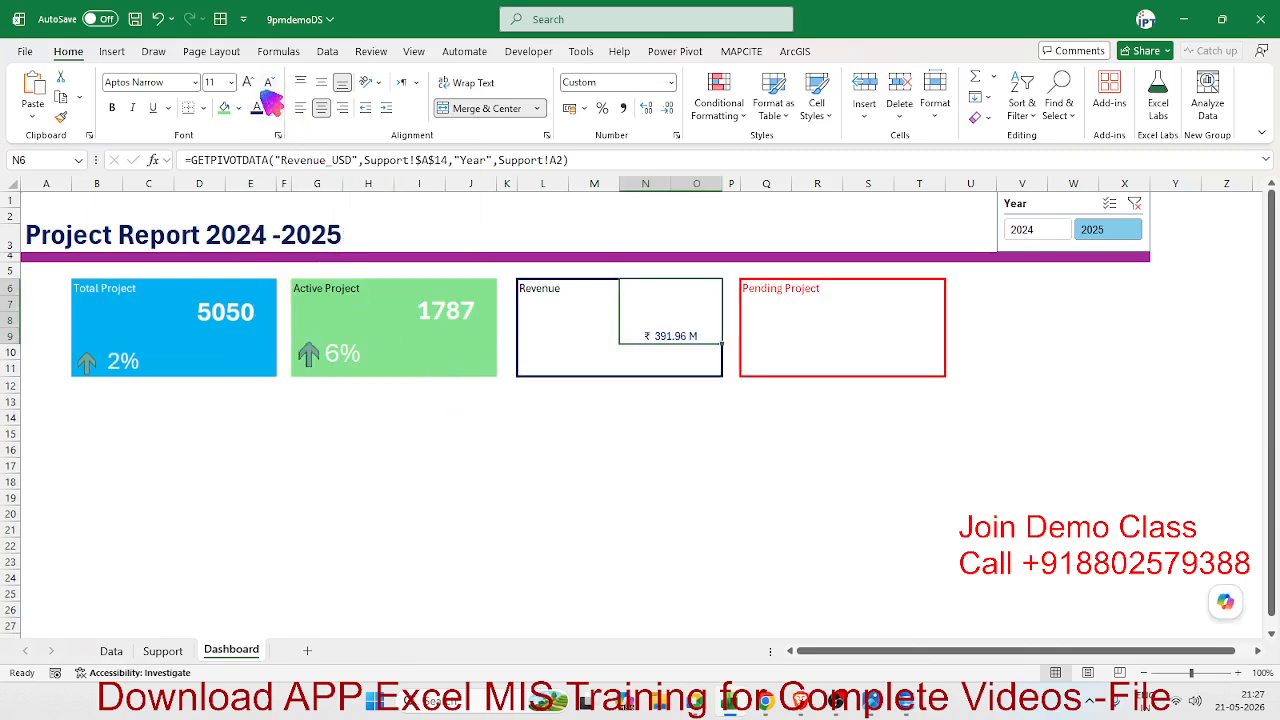
pyautogui.click(321, 82)
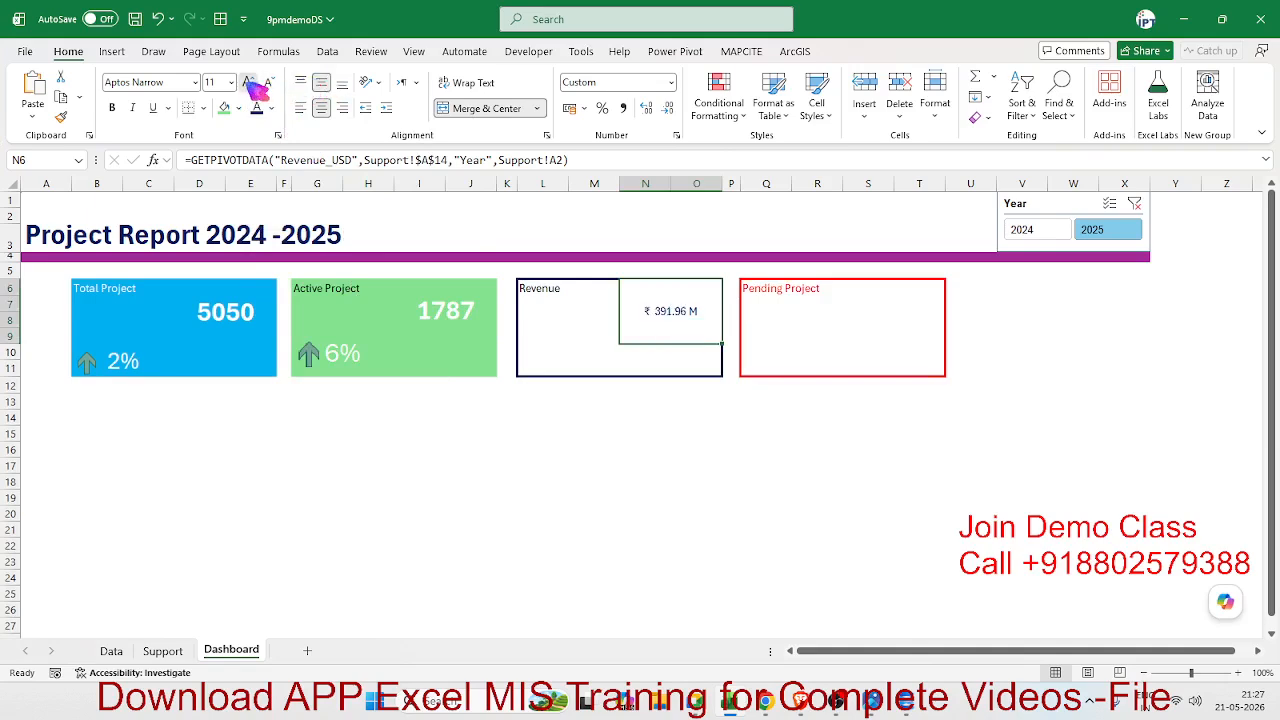
pyautogui.click(247, 82)
pyautogui.click(247, 82)
pyautogui.click(247, 82)
pyautogui.click(247, 82)
pyautogui.click(112, 108)
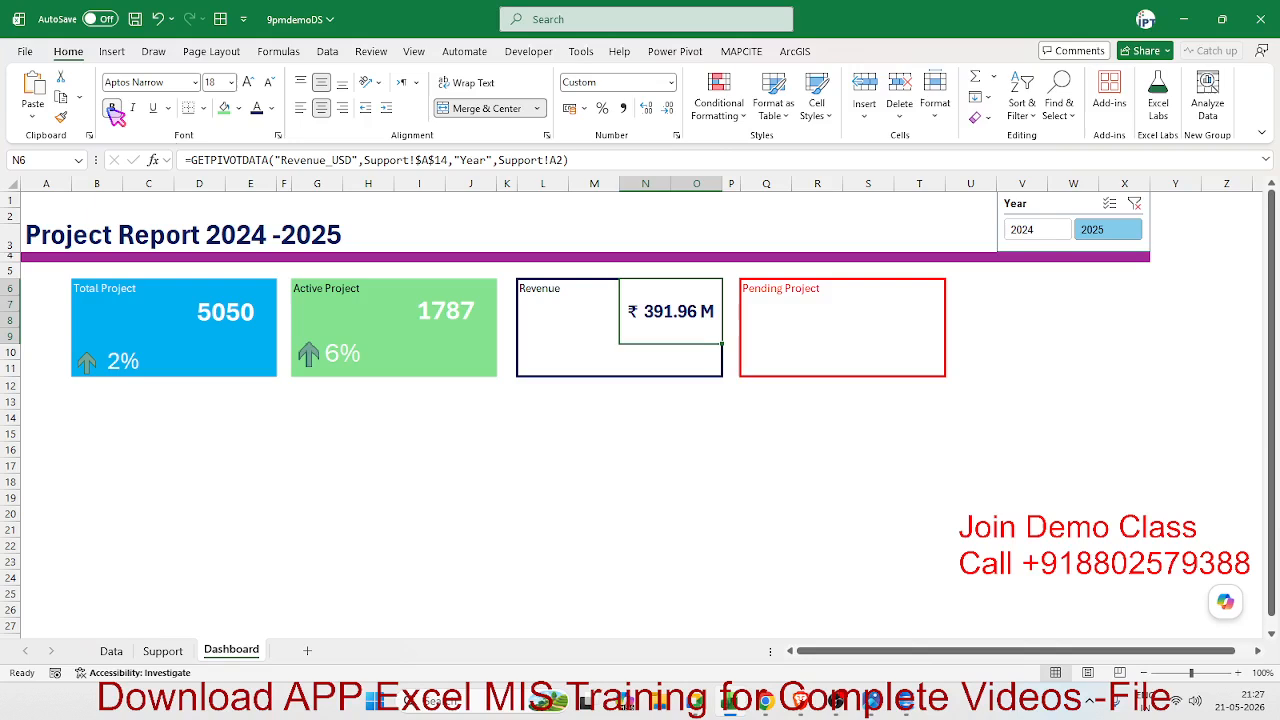
pyautogui.click(590, 385)
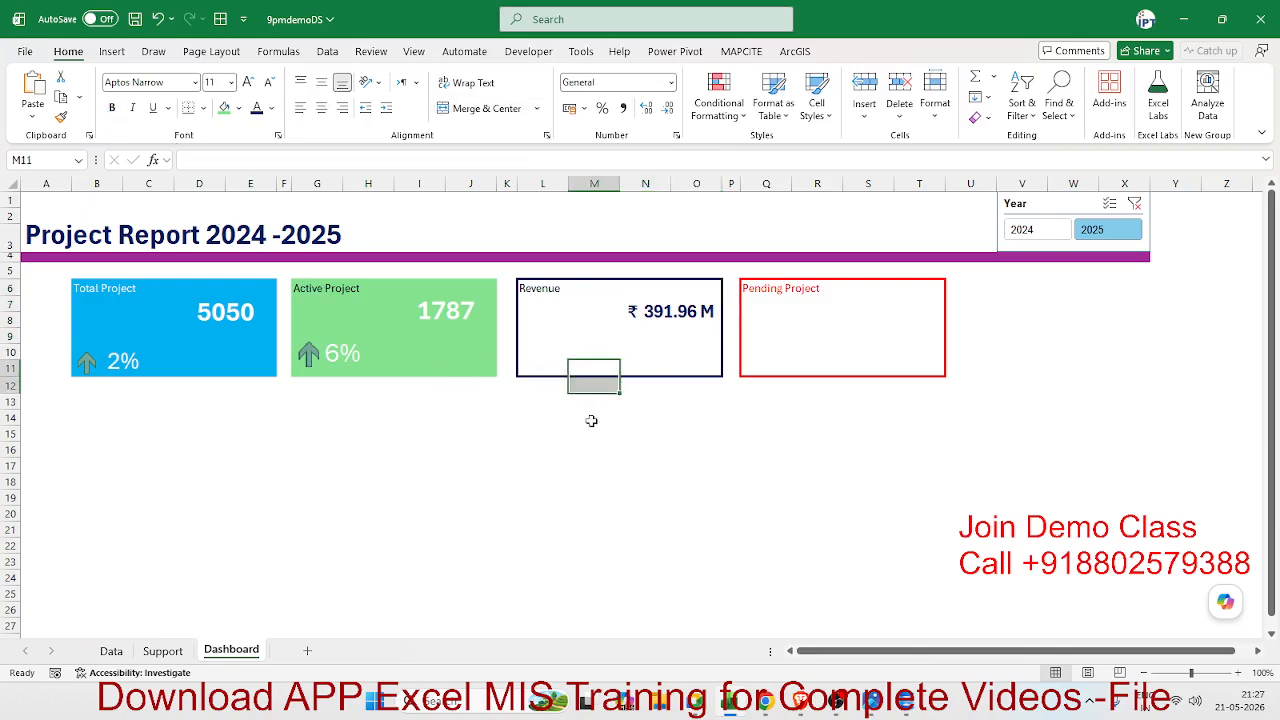
# Merge and center cells S6:T8 in the Pending Project card
pyautogui.click(335, 352)
pyautogui.click(510, 340)
pyautogui.click(547, 348)
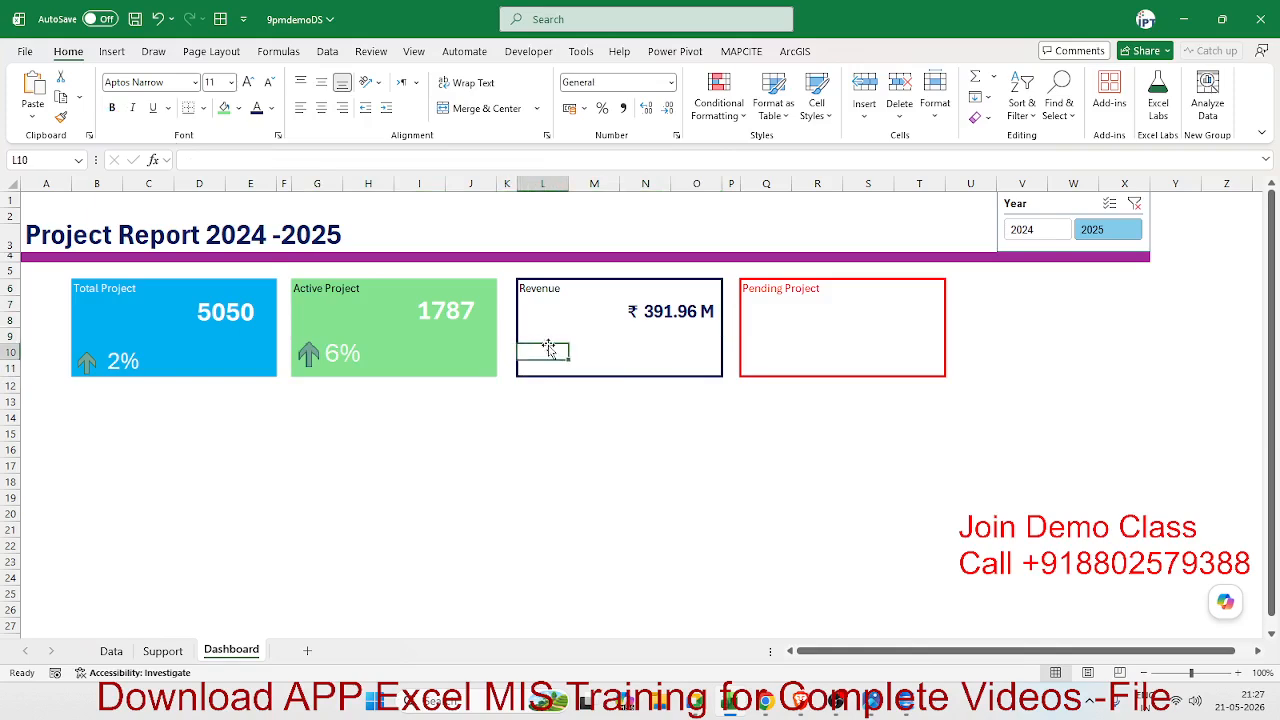
pyautogui.click(804, 300)
pyautogui.click(796, 317)
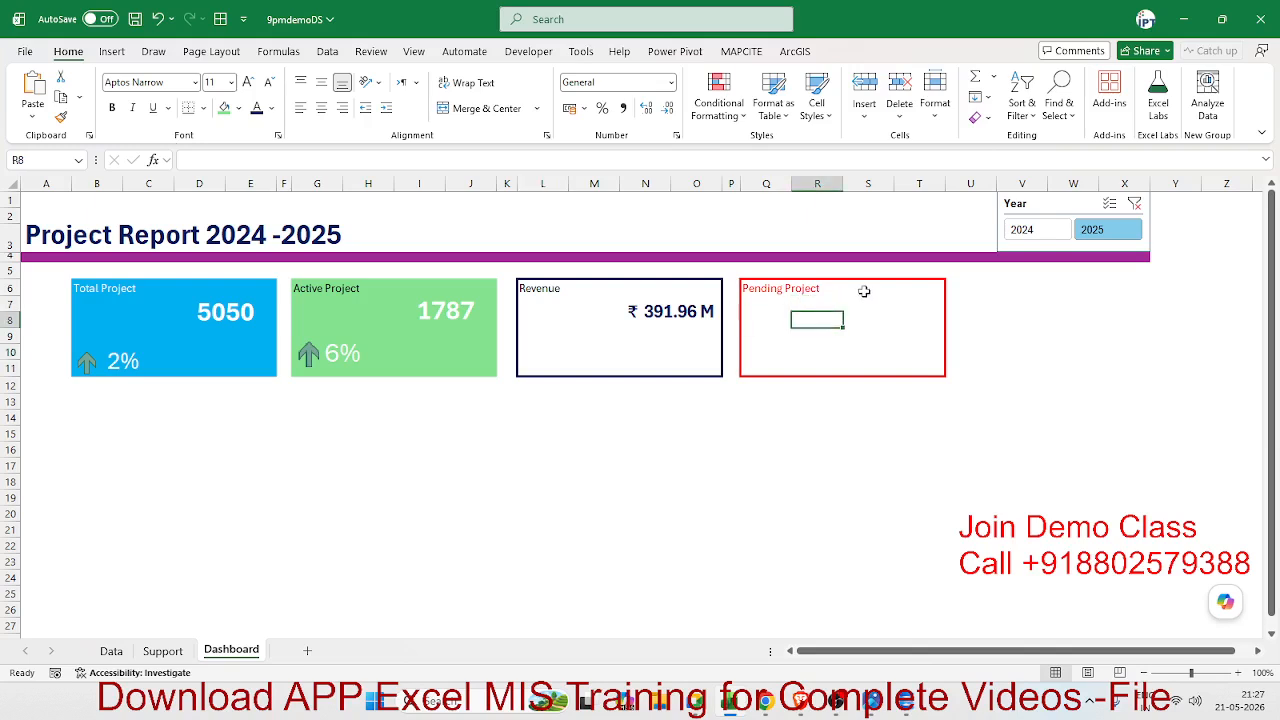
pyautogui.moveTo(864, 291); pyautogui.dragTo(901, 315)
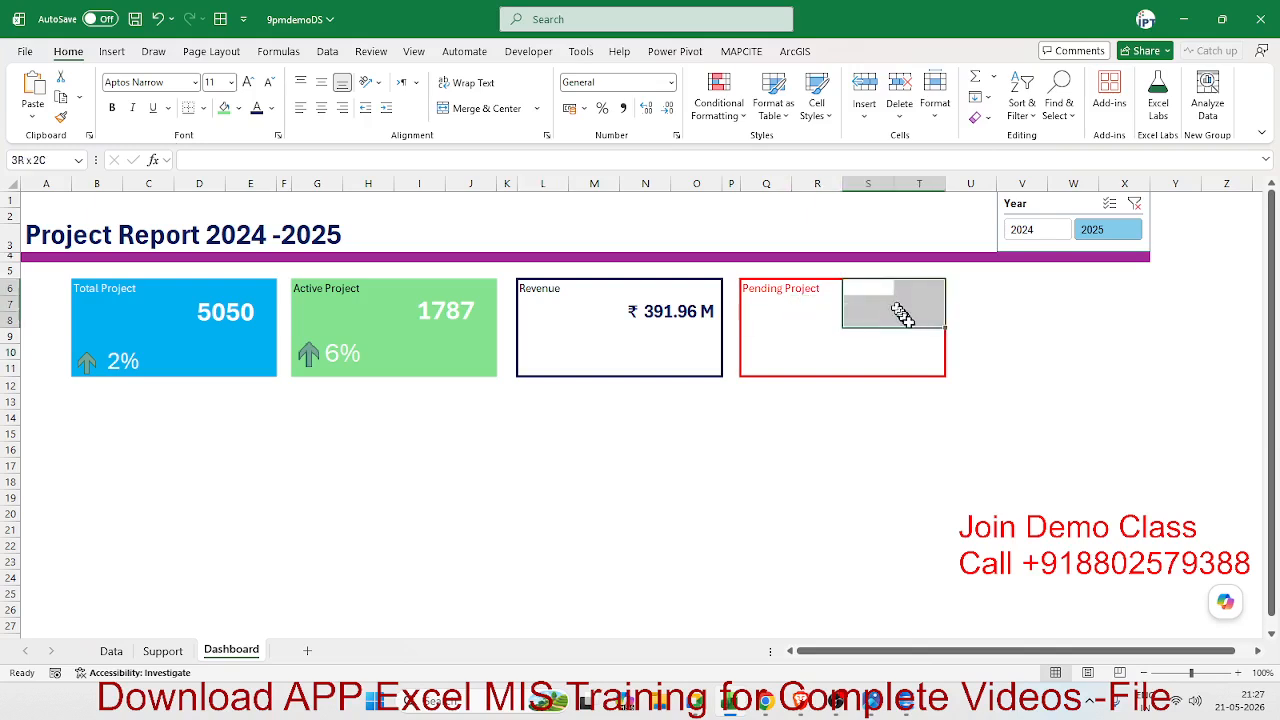
pyautogui.click(460, 108)
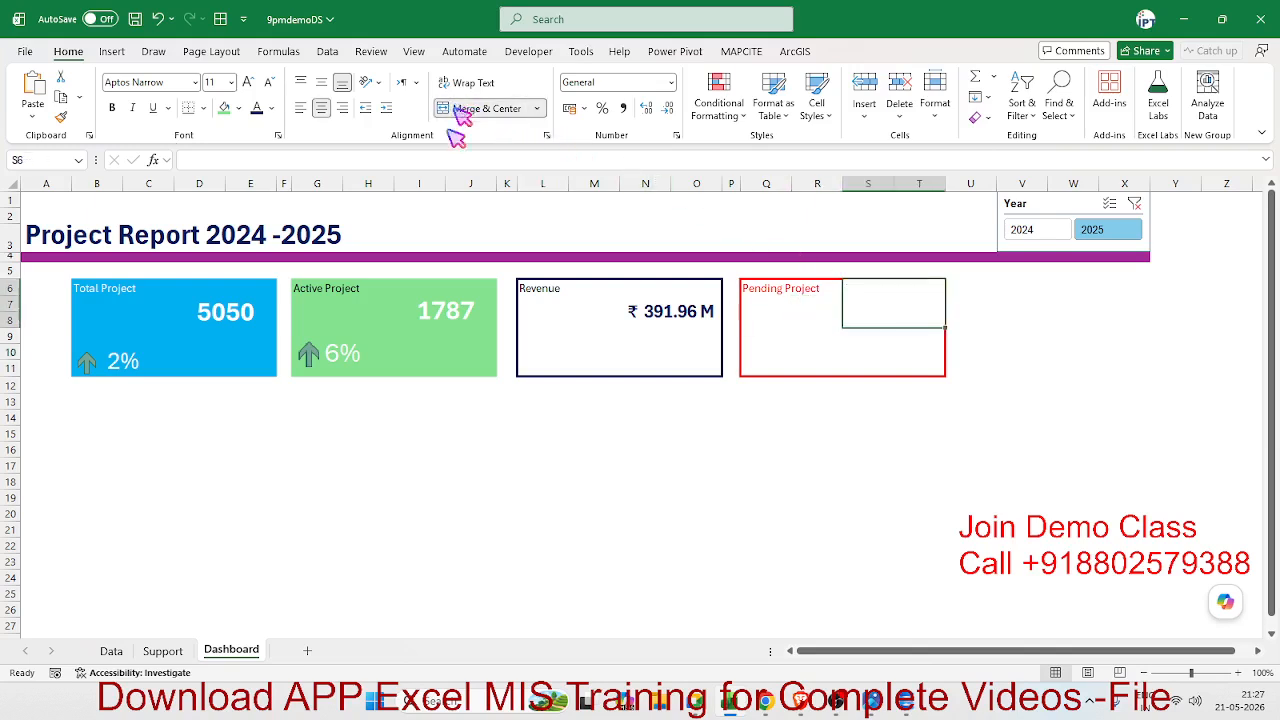
# Review the Data and Support sheets against the Dashboard to find the source for the Pending Project card
pyautogui.click(166, 651)
pyautogui.click(408, 408)
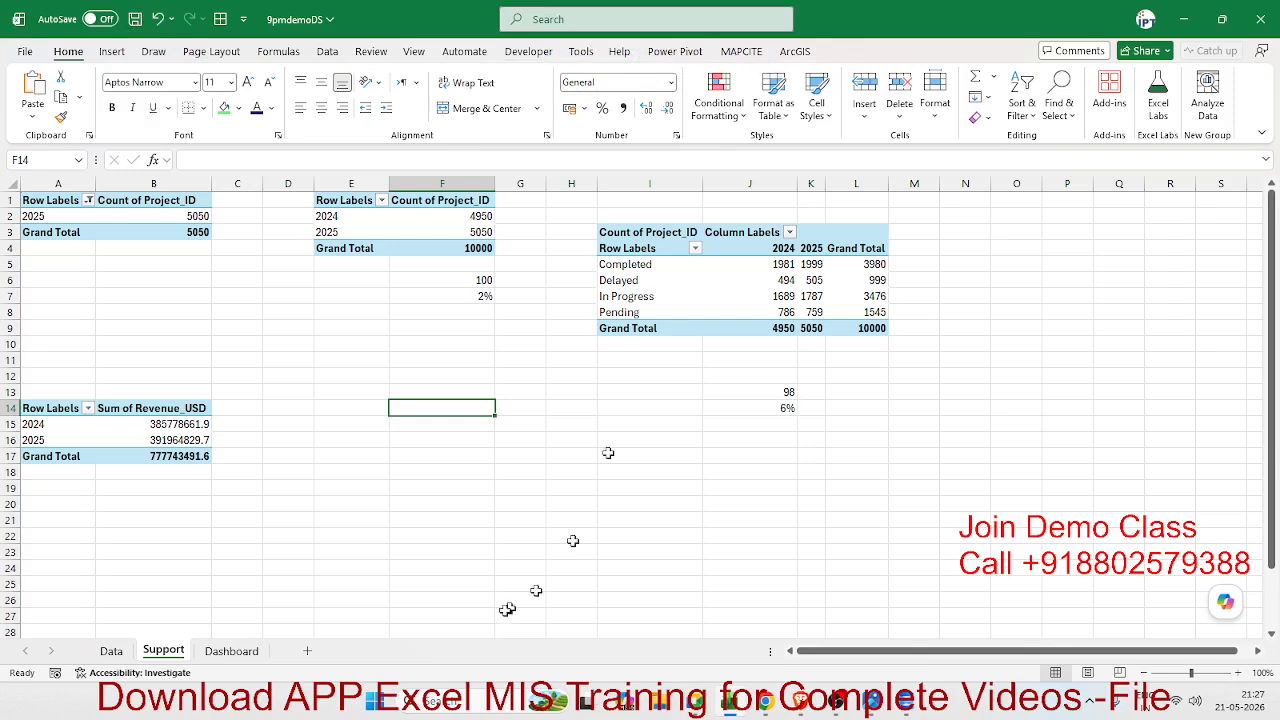
pyautogui.click(214, 653)
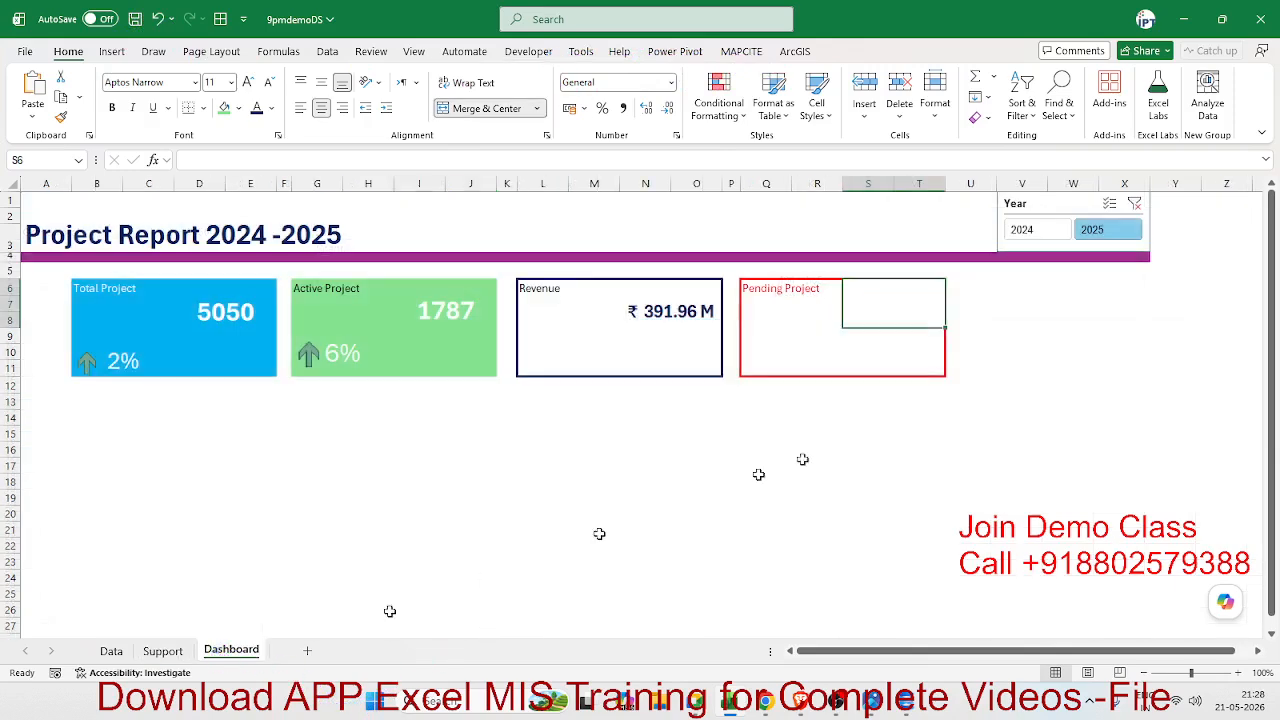
pyautogui.click(1108, 238)
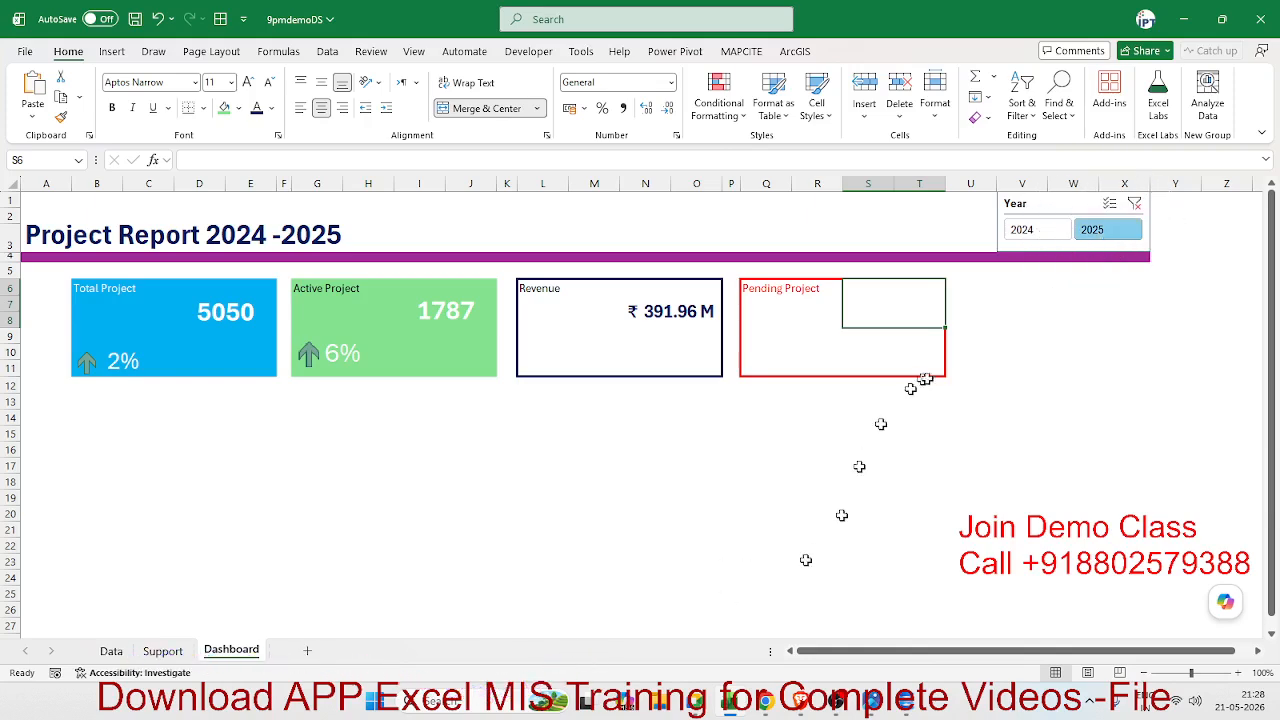
pyautogui.click(112, 651)
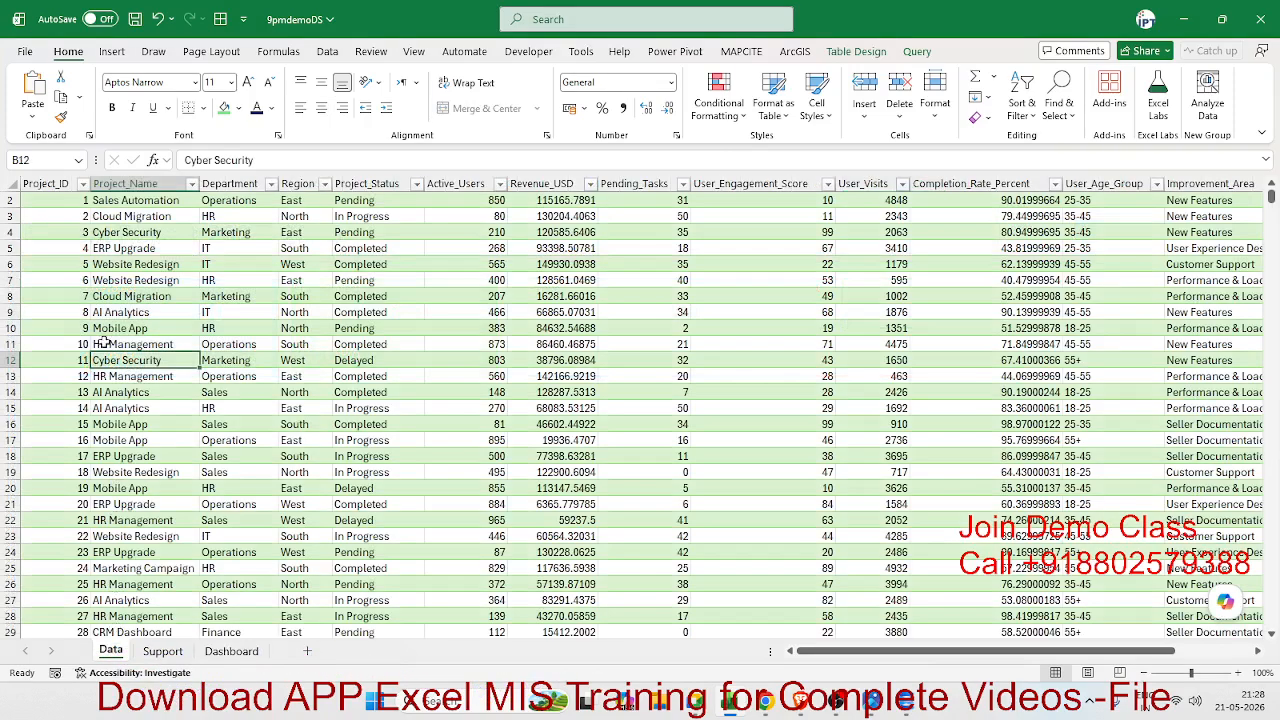
pyautogui.click(163, 651)
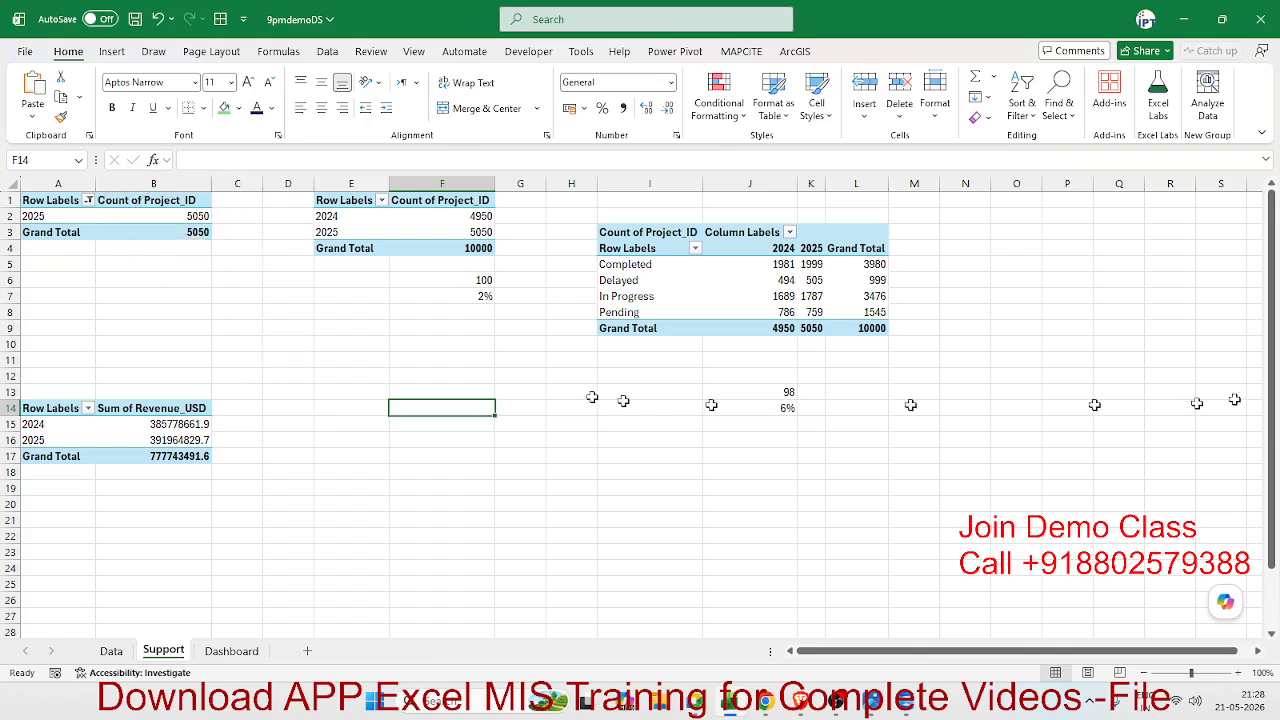
pyautogui.click(252, 651)
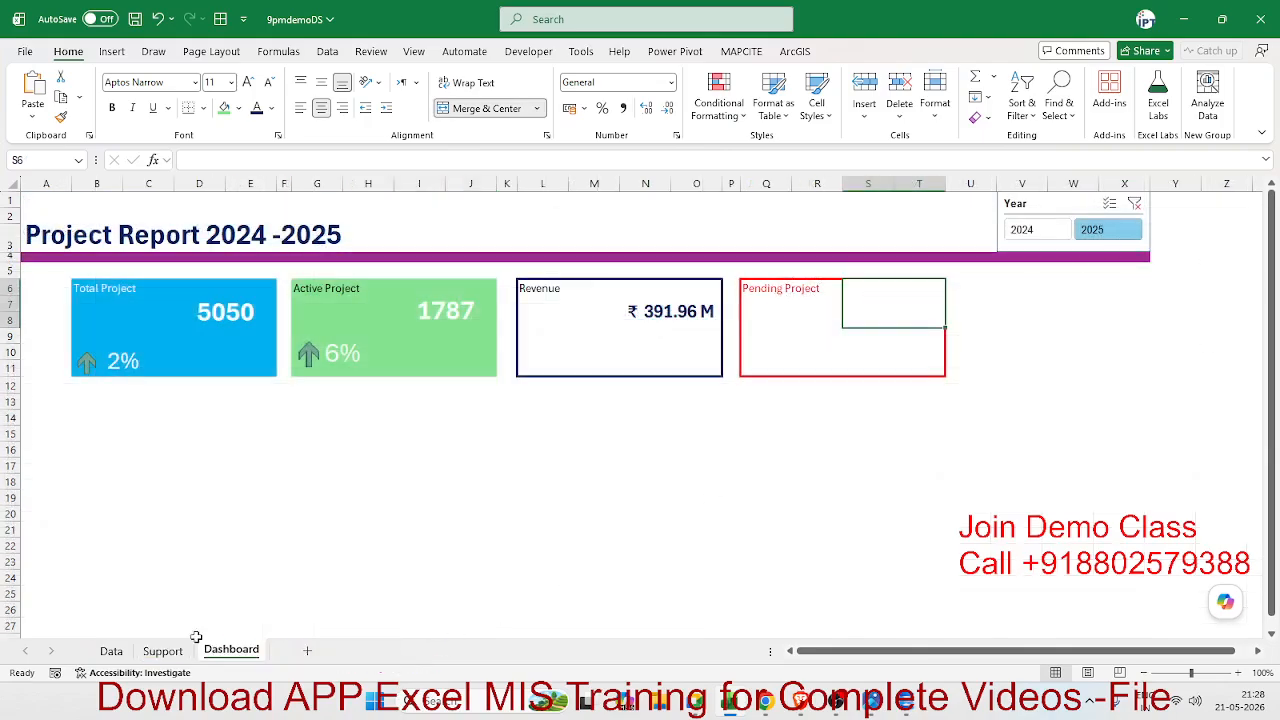
pyautogui.click(112, 651)
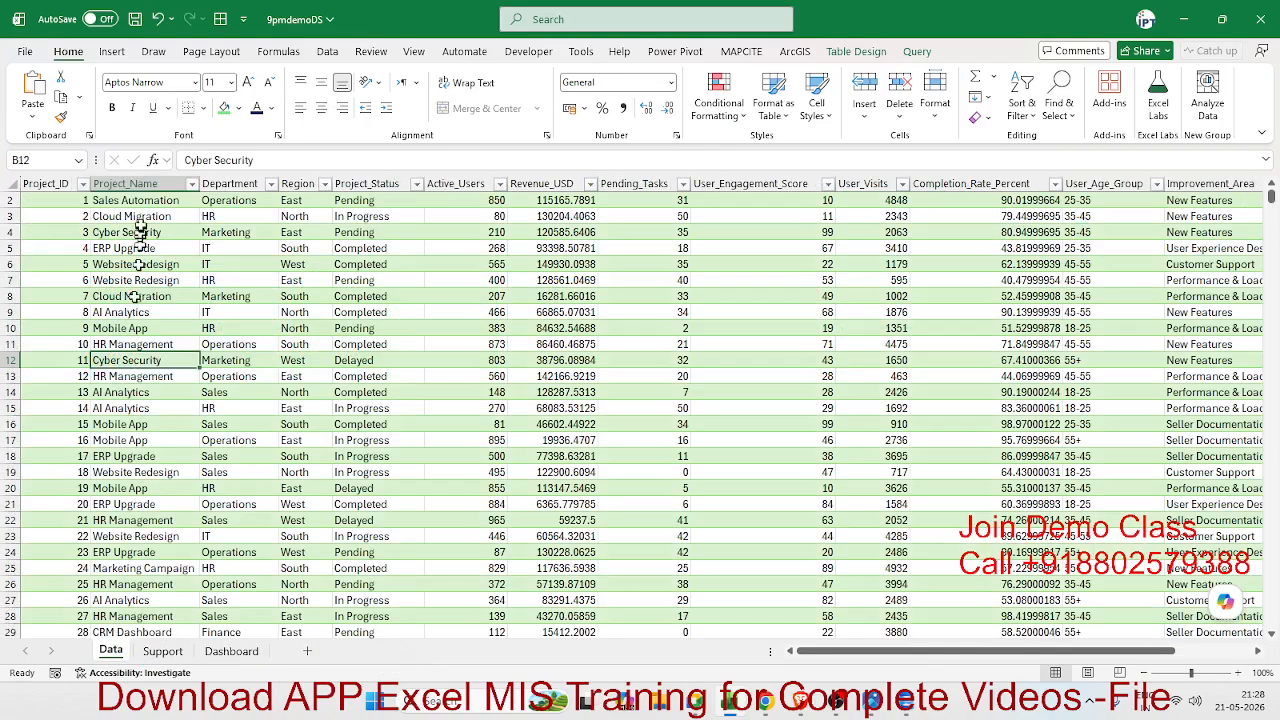
pyautogui.click(162, 651)
# Examine the Support sheet's year, project count and project status PivotTables and the year-over-year percentage formulas in F7 and J14
pyautogui.click(54, 216)
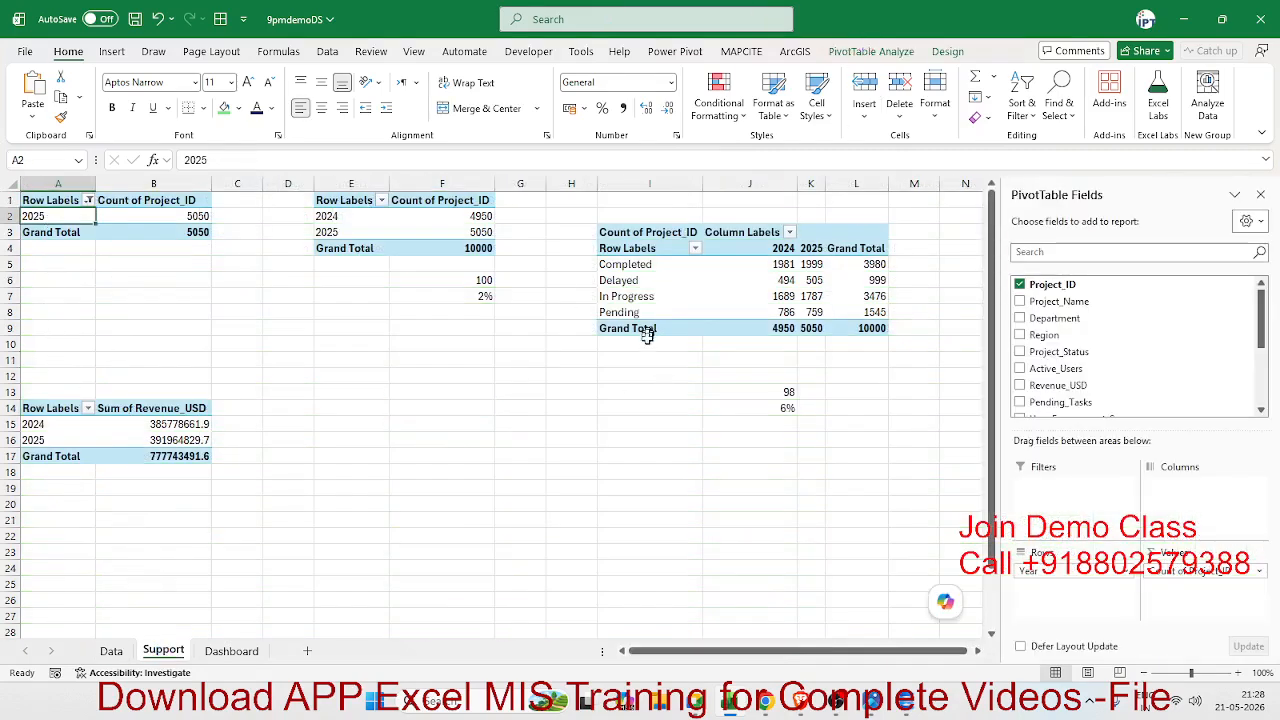
pyautogui.click(300, 456)
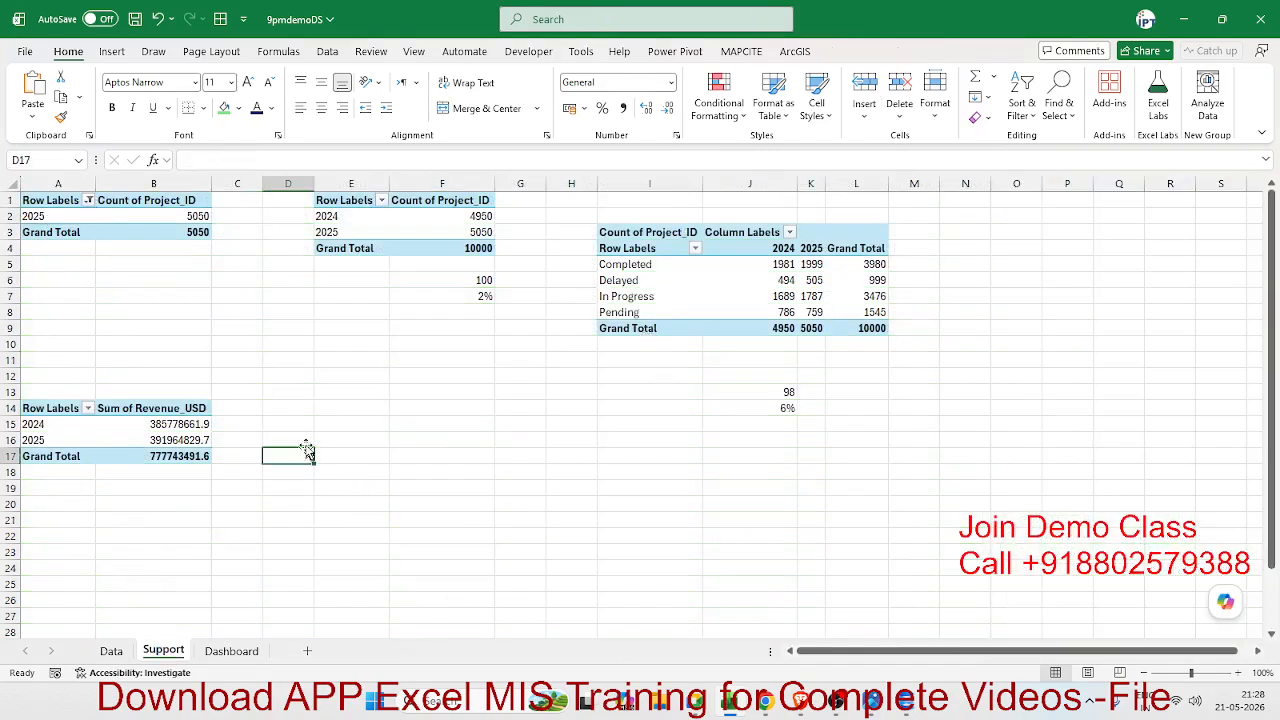
pyautogui.click(326, 216)
pyautogui.click(660, 282)
pyautogui.moveTo(370, 424); pyautogui.dragTo(450, 424)
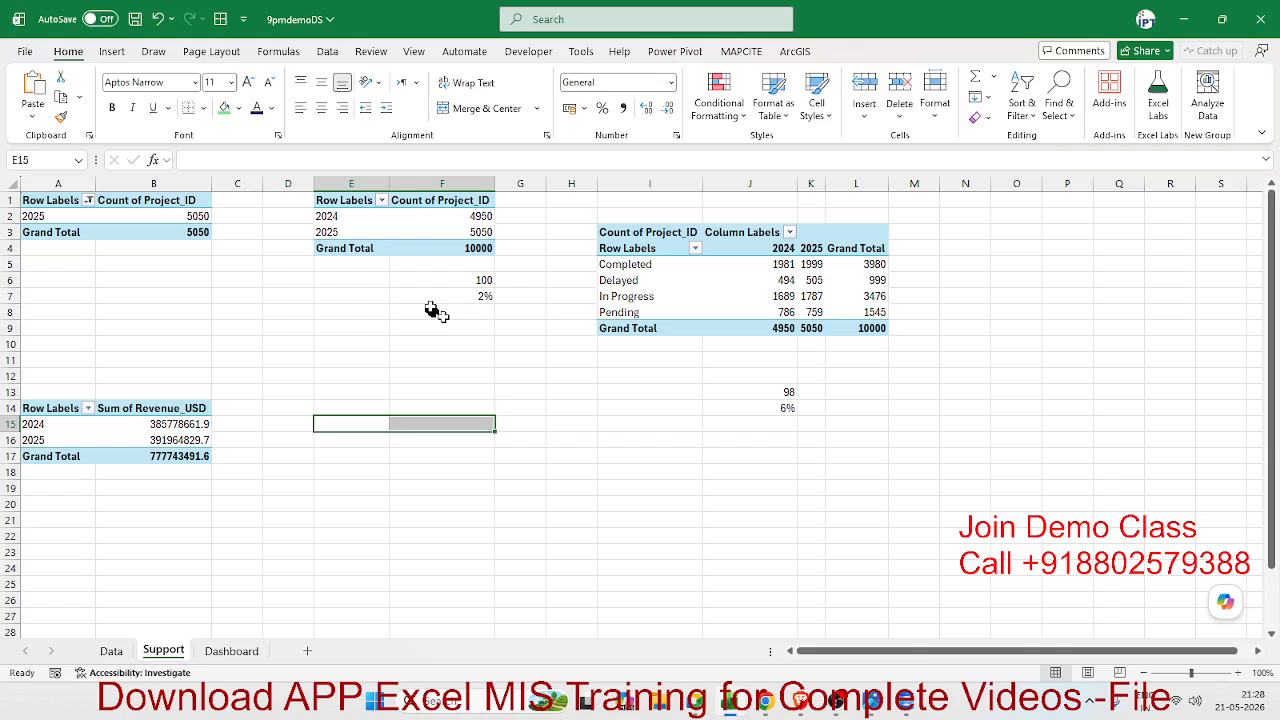
pyautogui.moveTo(432, 310); pyautogui.dragTo(432, 287)
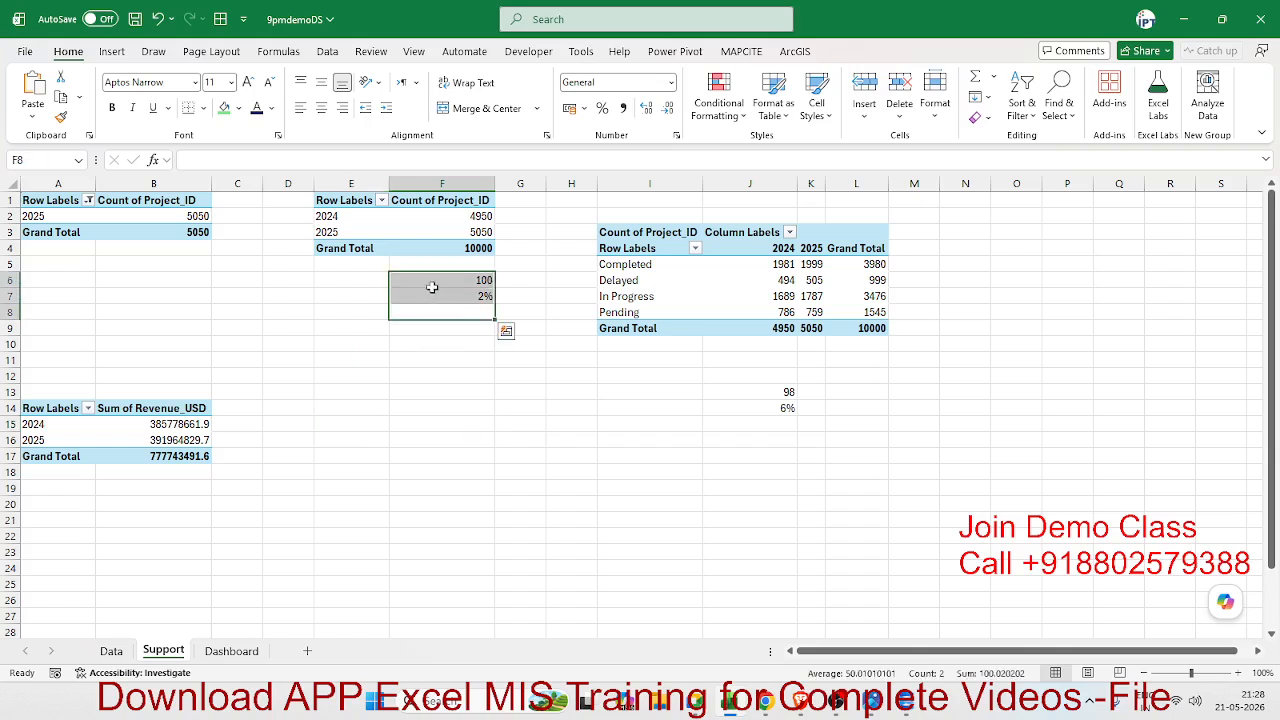
pyautogui.click(474, 232)
pyautogui.click(651, 270)
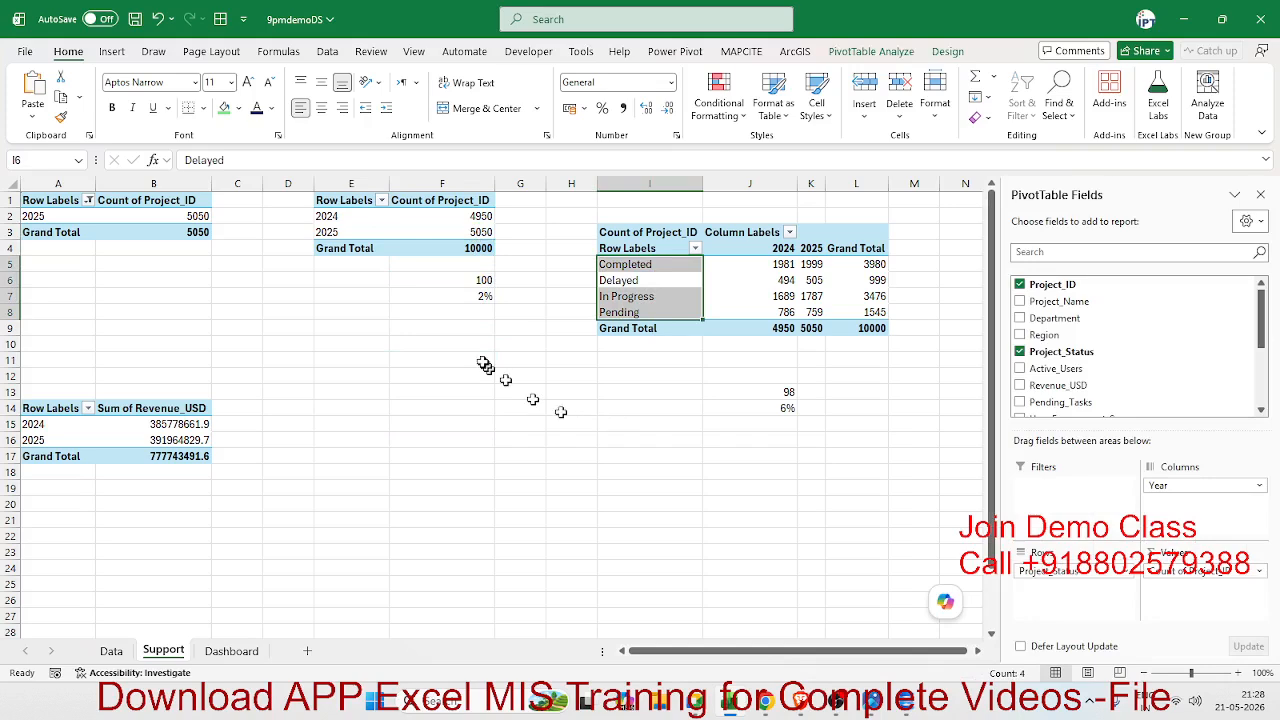
pyautogui.click(468, 298)
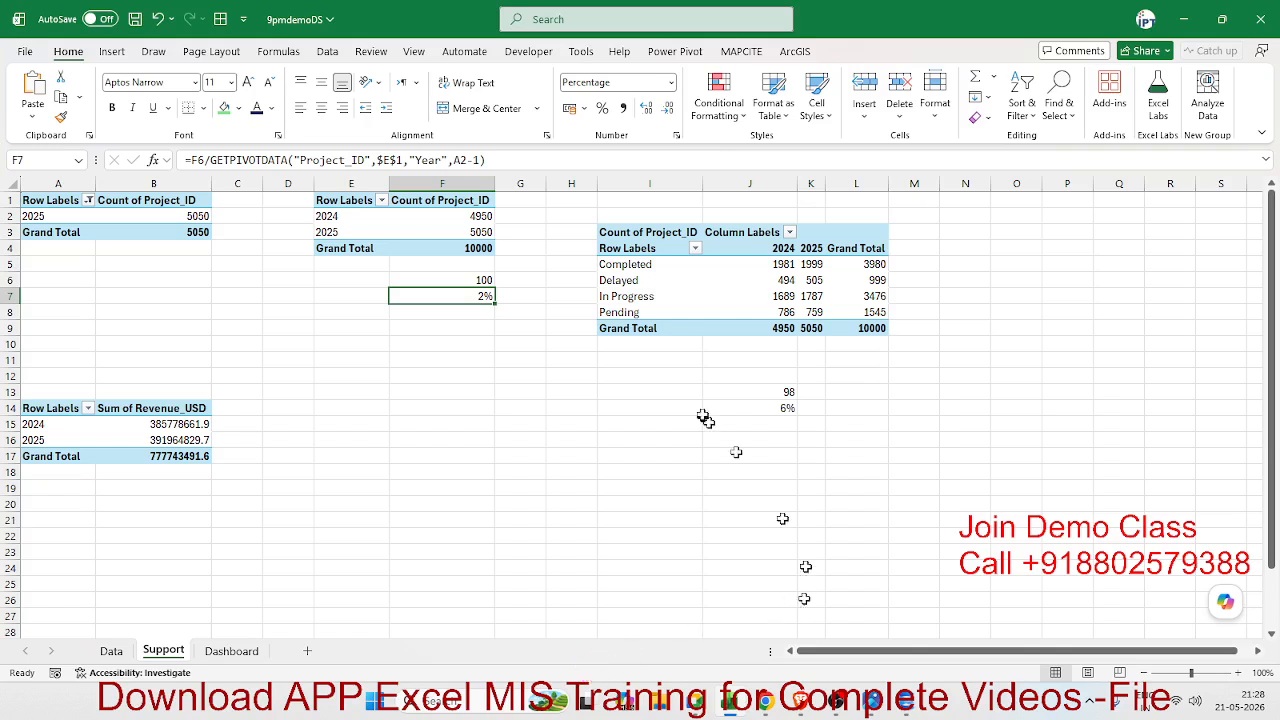
pyautogui.click(737, 408)
pyautogui.click(300, 445)
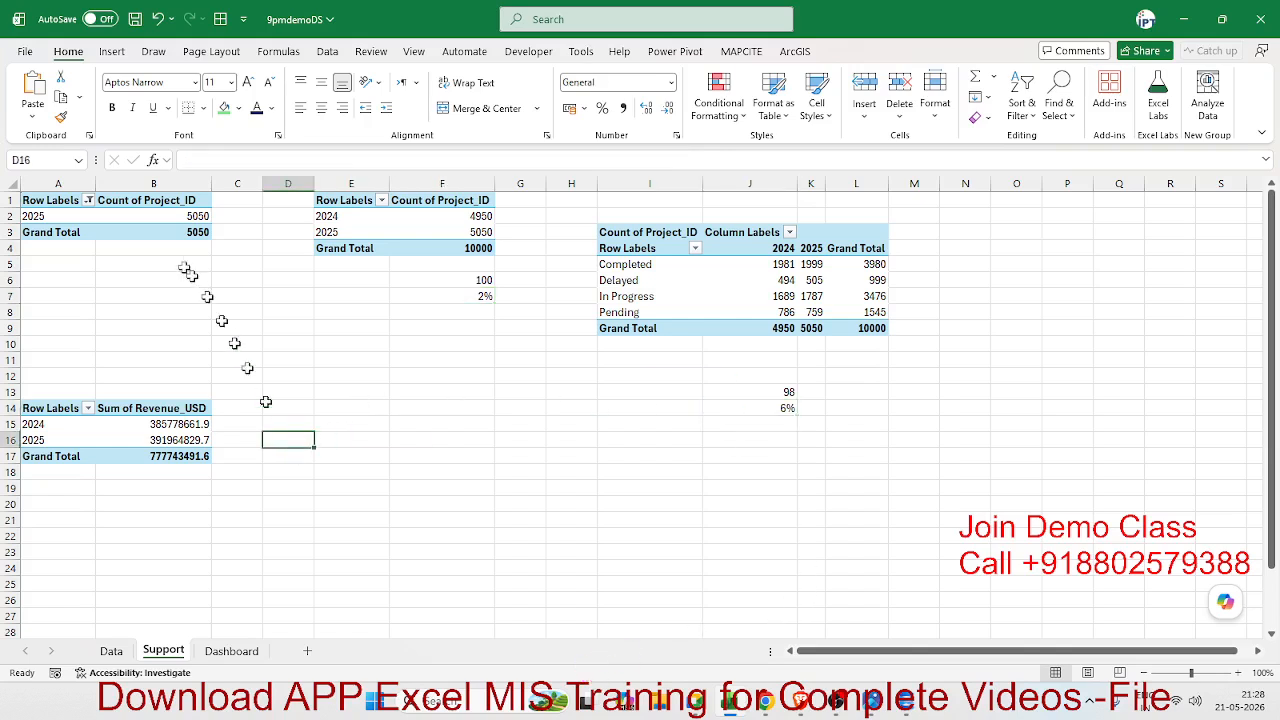
# Insert a PivotTable from the project data table at cell E14 of the existing Support worksheet
pyautogui.click(308, 412)
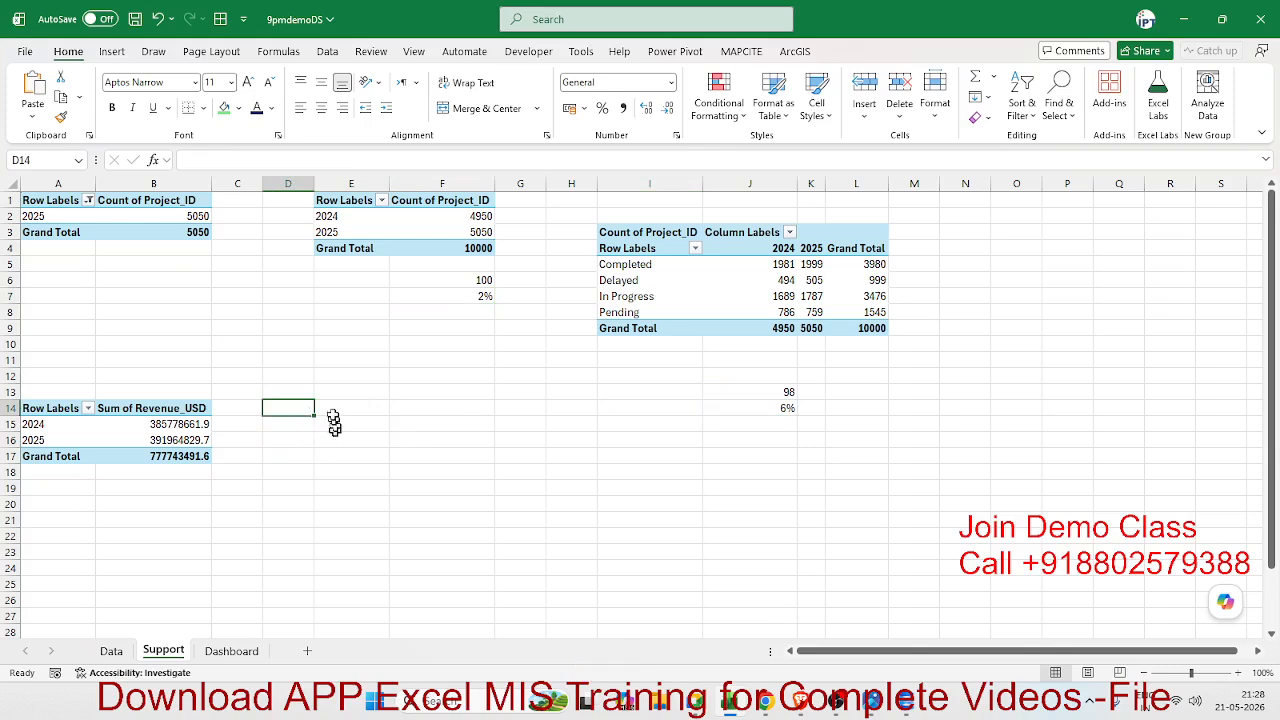
pyautogui.click(334, 412)
pyautogui.click(111, 51)
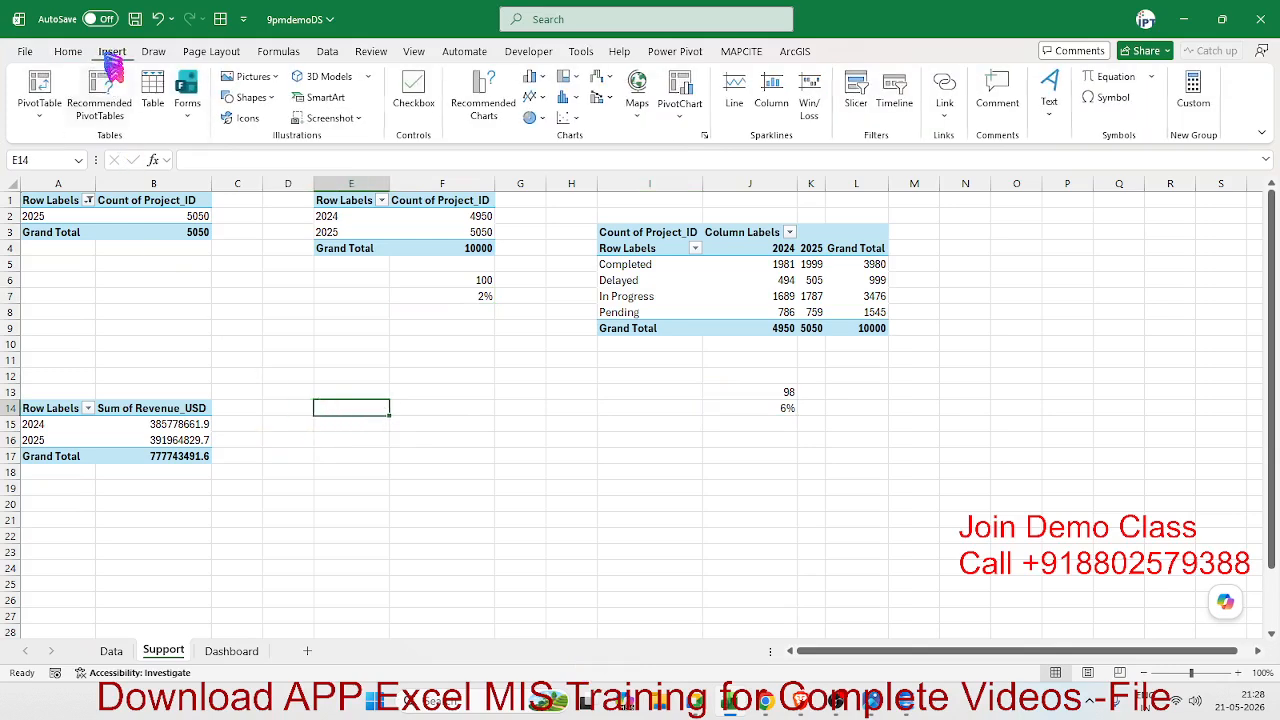
pyautogui.click(42, 90)
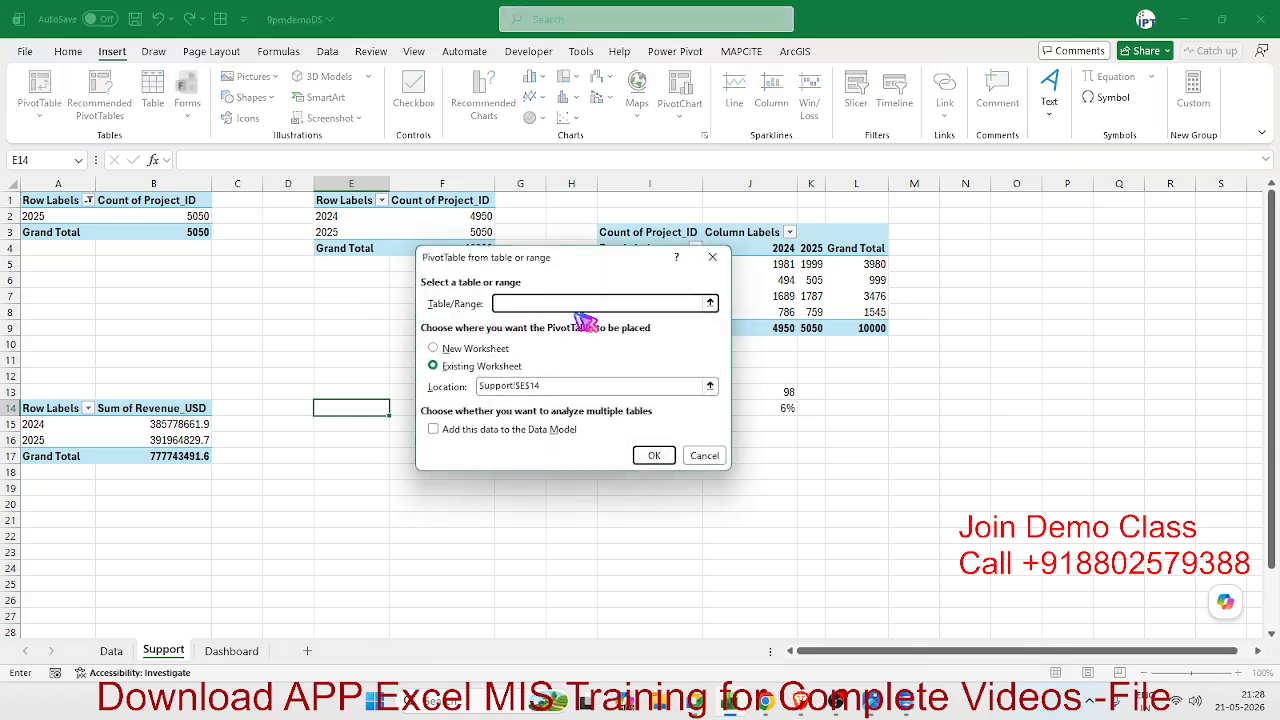
pyautogui.click(652, 455)
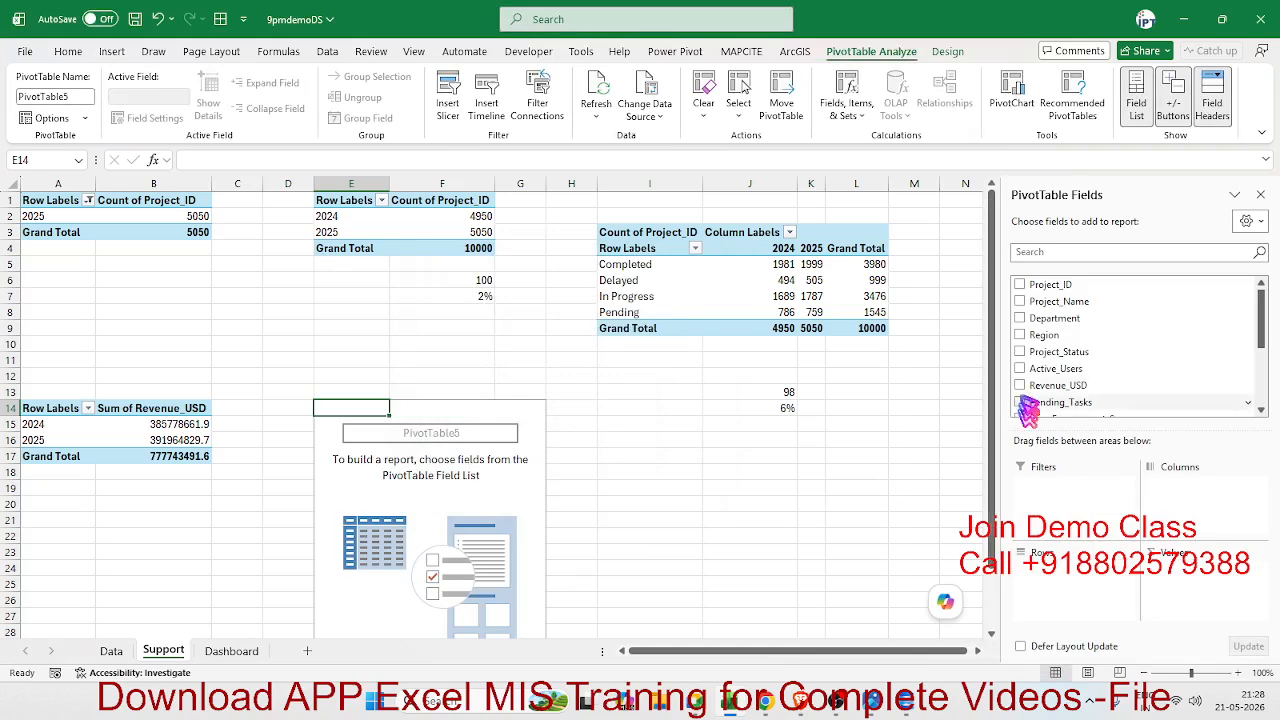
pyautogui.scroll(-2, 1075, 380)
pyautogui.scroll(2, 1085, 375)
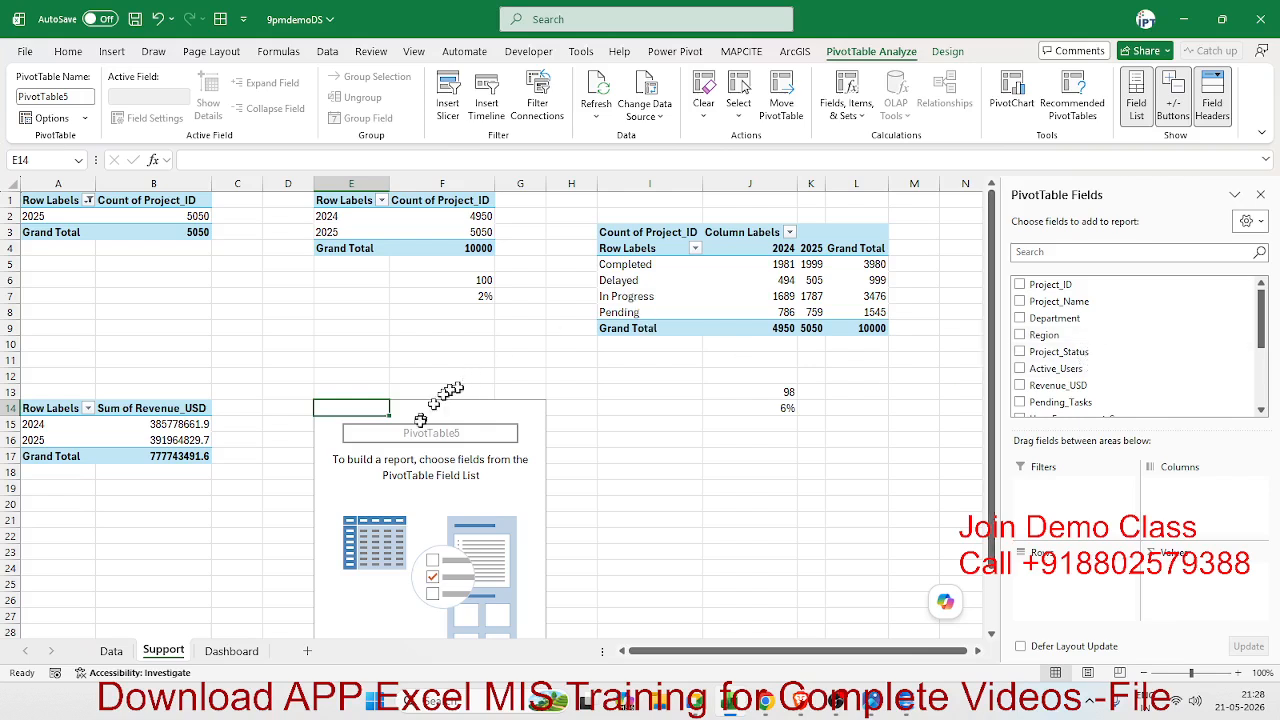
pyautogui.moveTo(408, 329); pyautogui.dragTo(392, 490)
pyautogui.click(364, 375)
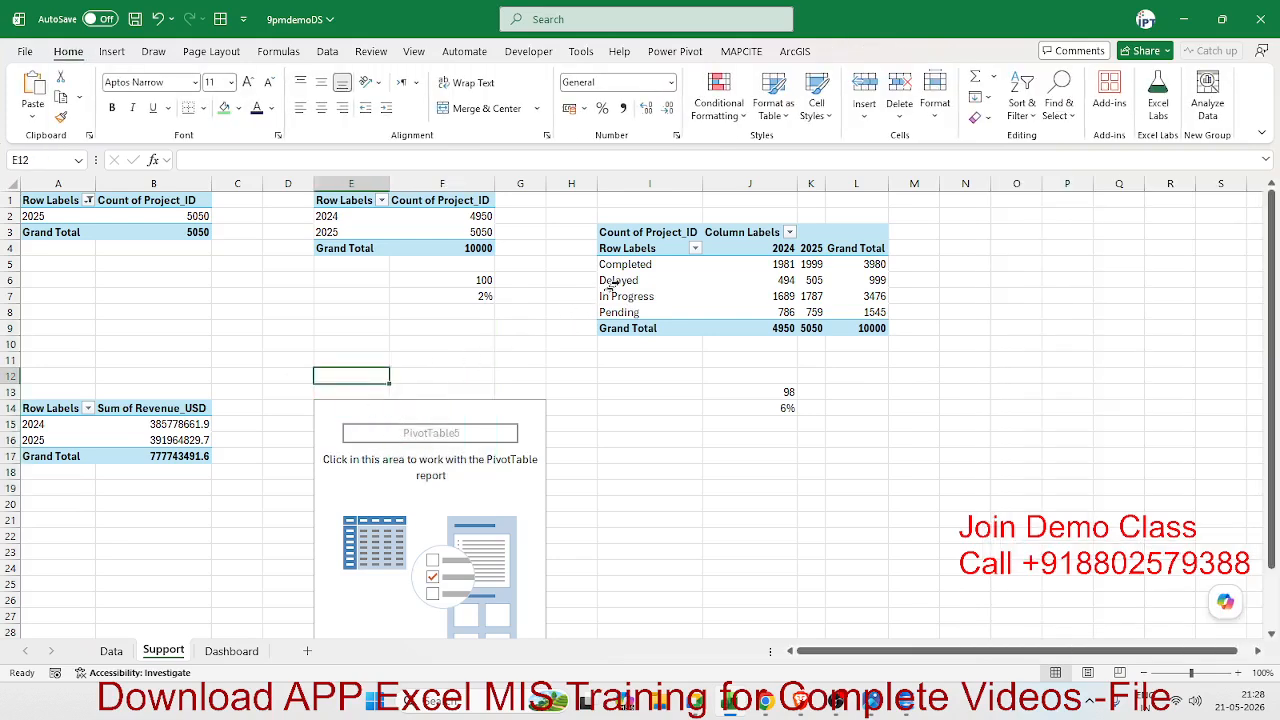
pyautogui.click(636, 265)
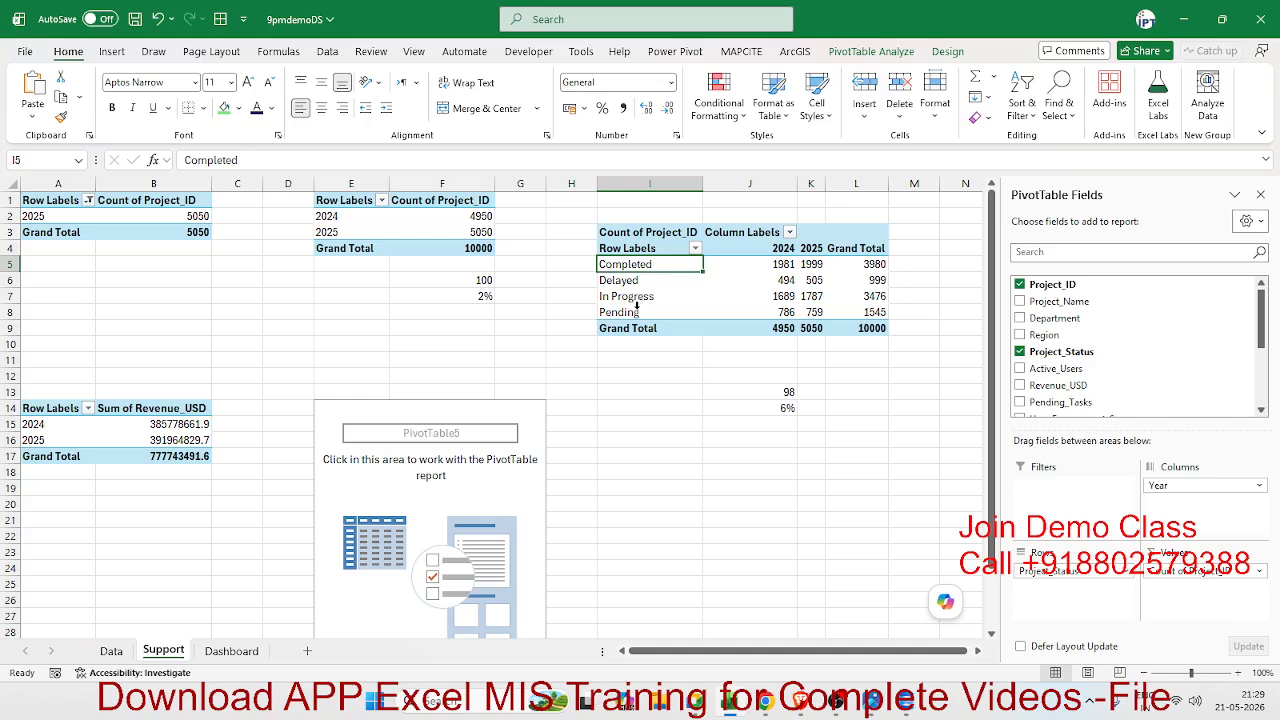
# Link the Pending Project value in S6 to the status PivotTable's In Progress count, with the year from Support!A2, and test both slicer years
pyautogui.keyDown('shift'); pyautogui.click(635, 310); pyautogui.keyUp('shift')
pyautogui.click(636, 313)
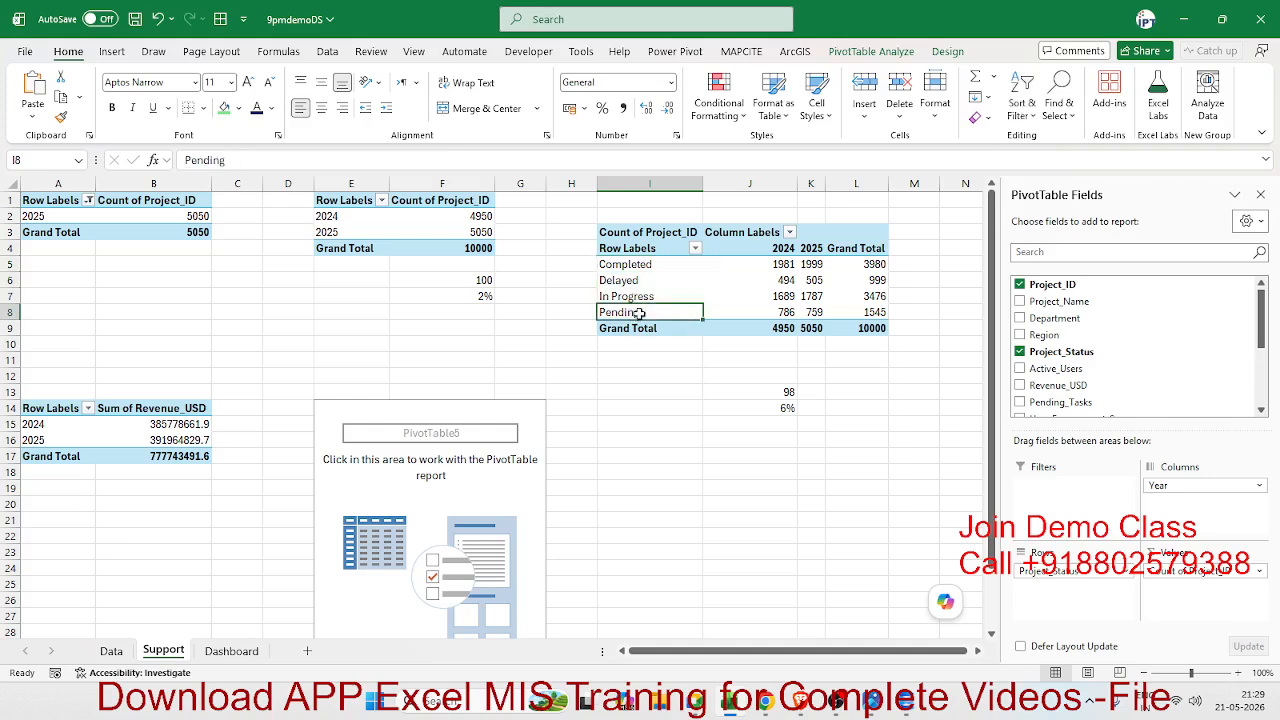
pyautogui.click(231, 651)
pyautogui.write('=')
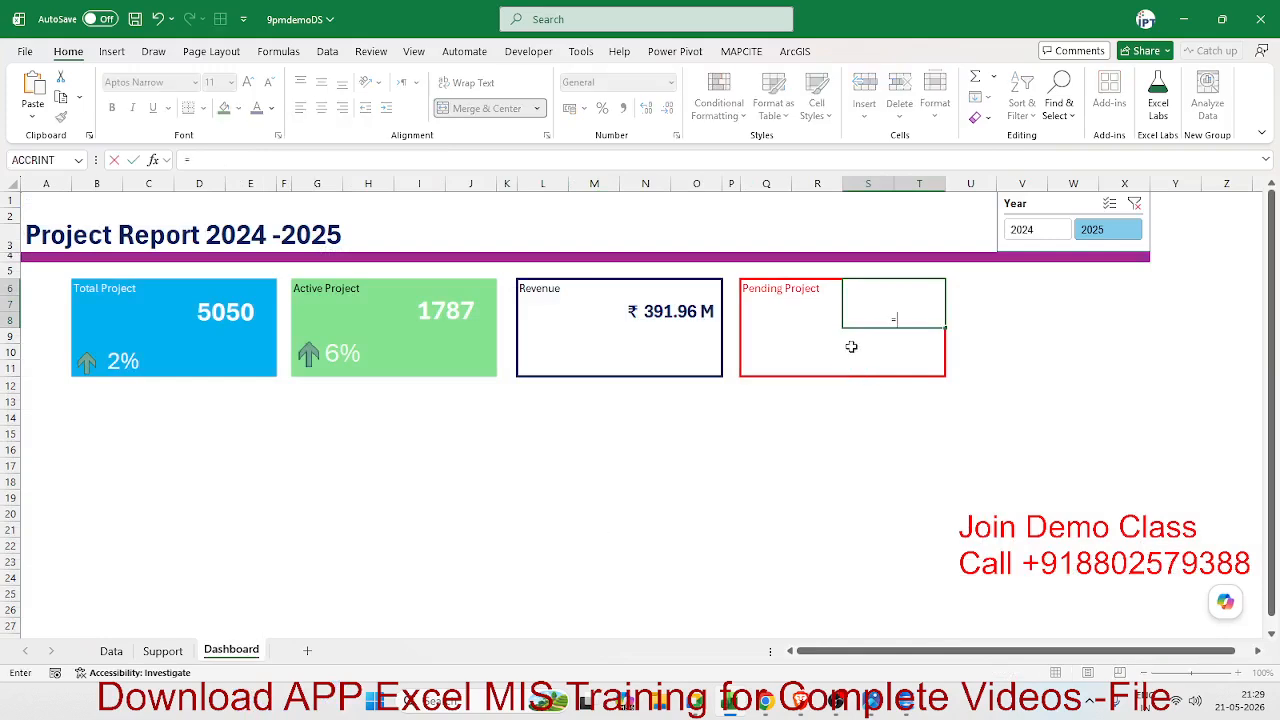
pyautogui.click(162, 651)
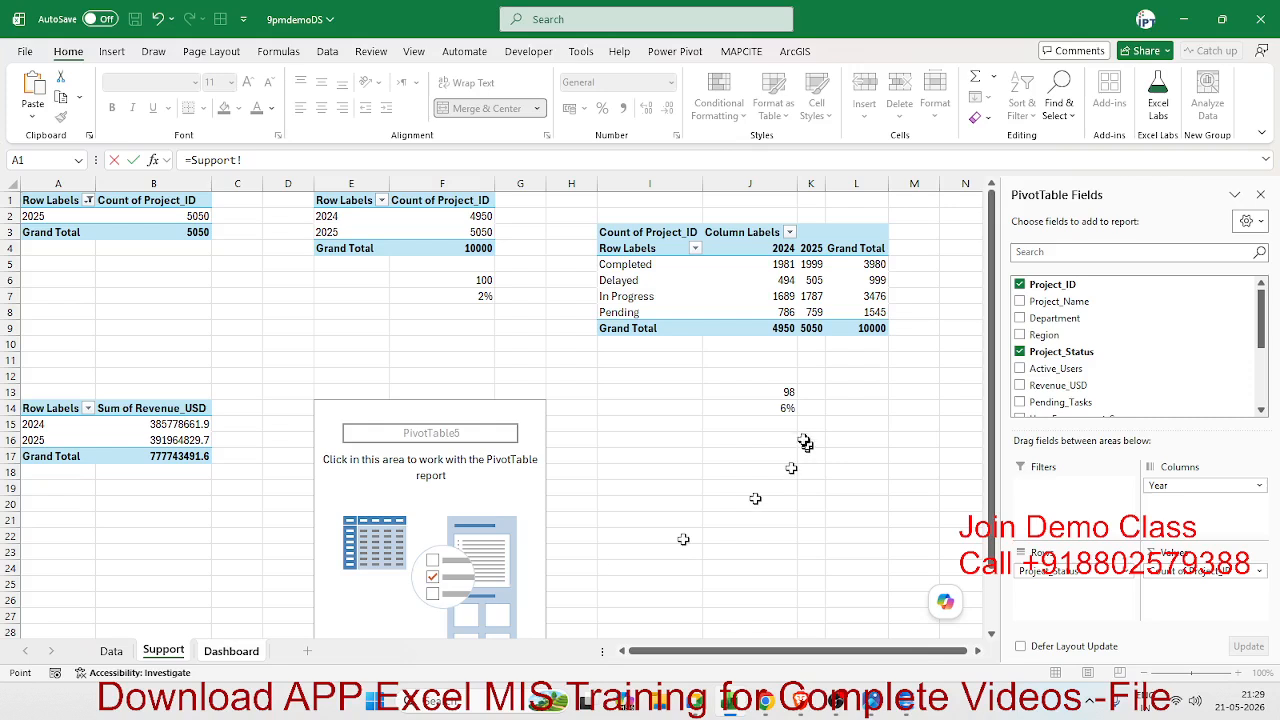
pyautogui.click(810, 297)
pyautogui.doubleClick(698, 160)
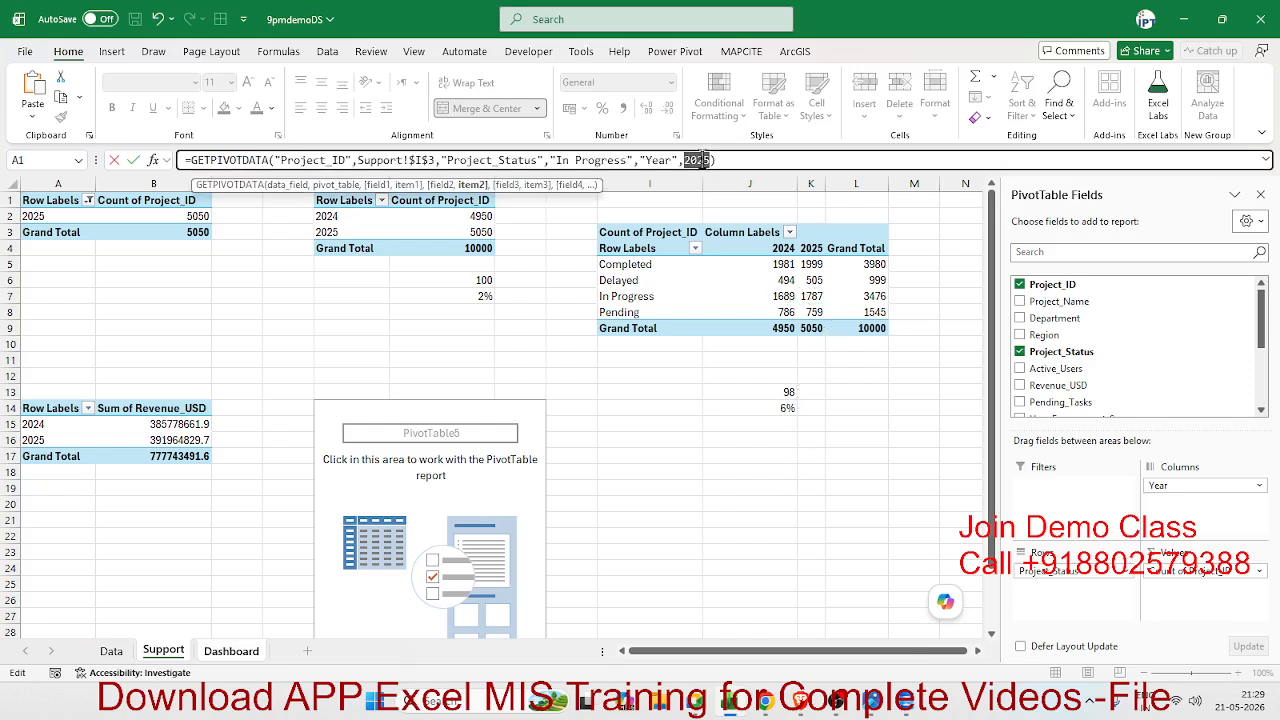
pyautogui.click(67, 217)
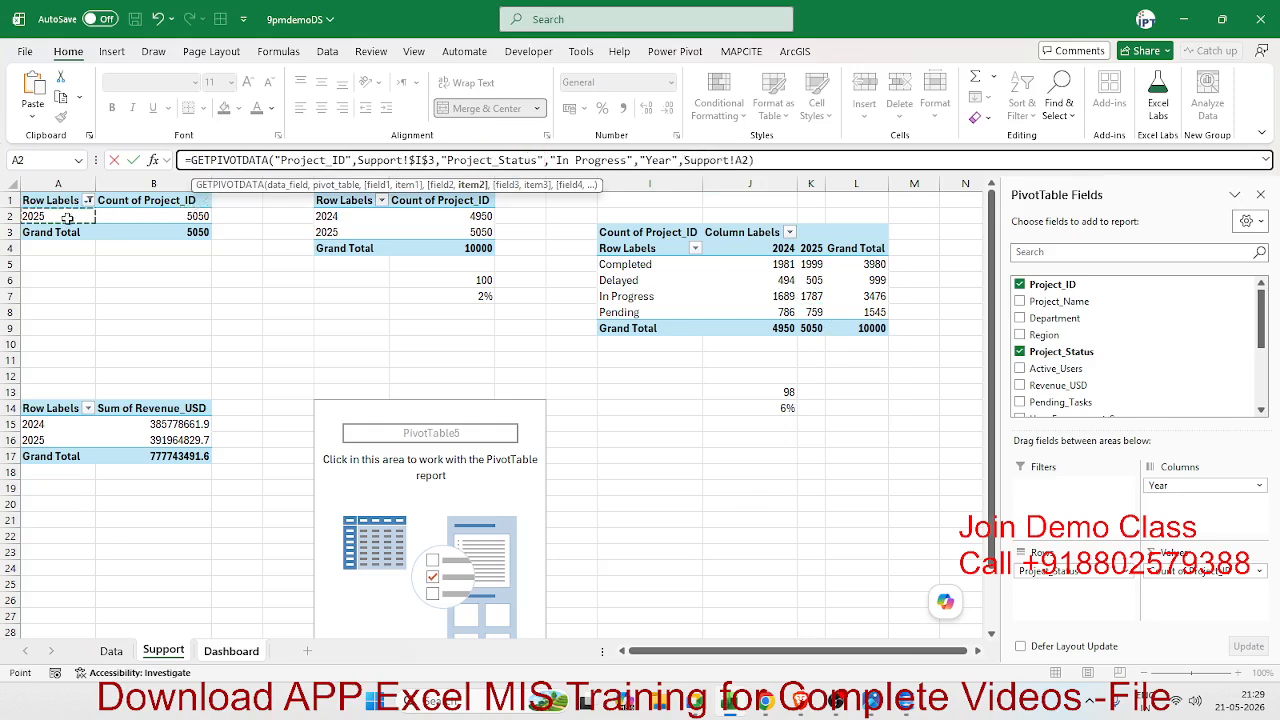
pyautogui.press('Return')
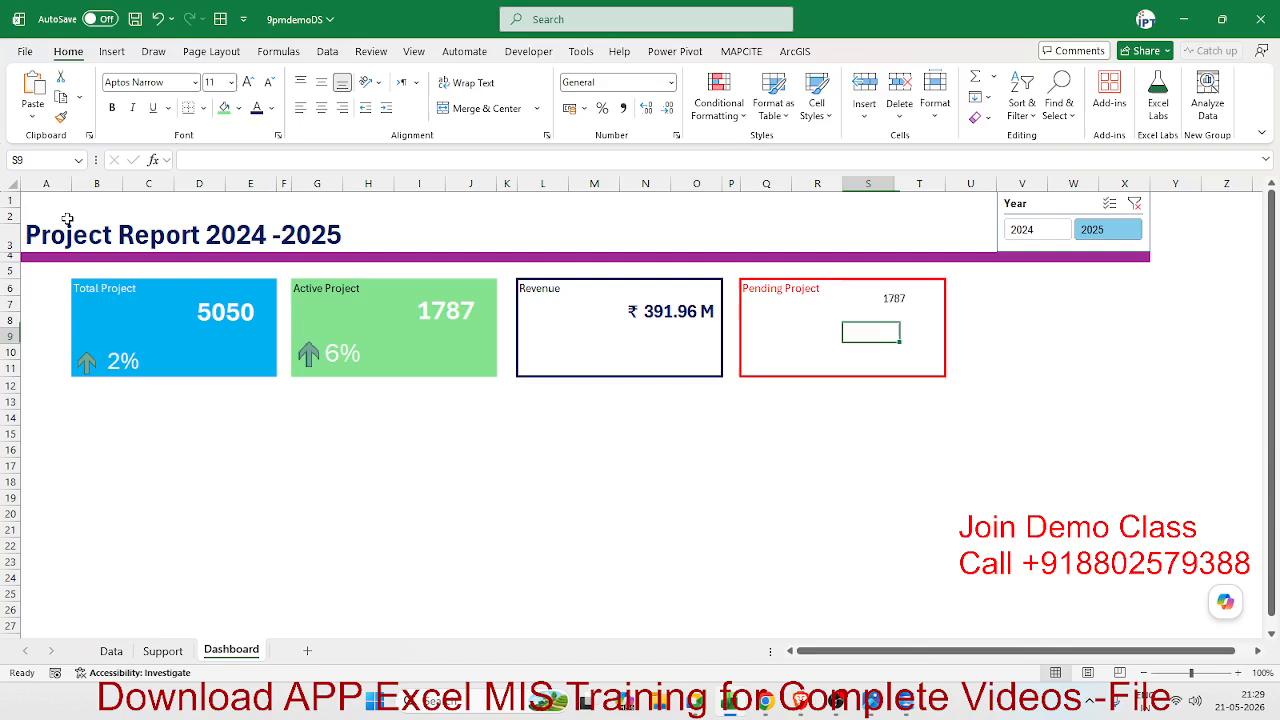
pyautogui.click(1035, 231)
pyautogui.click(1092, 237)
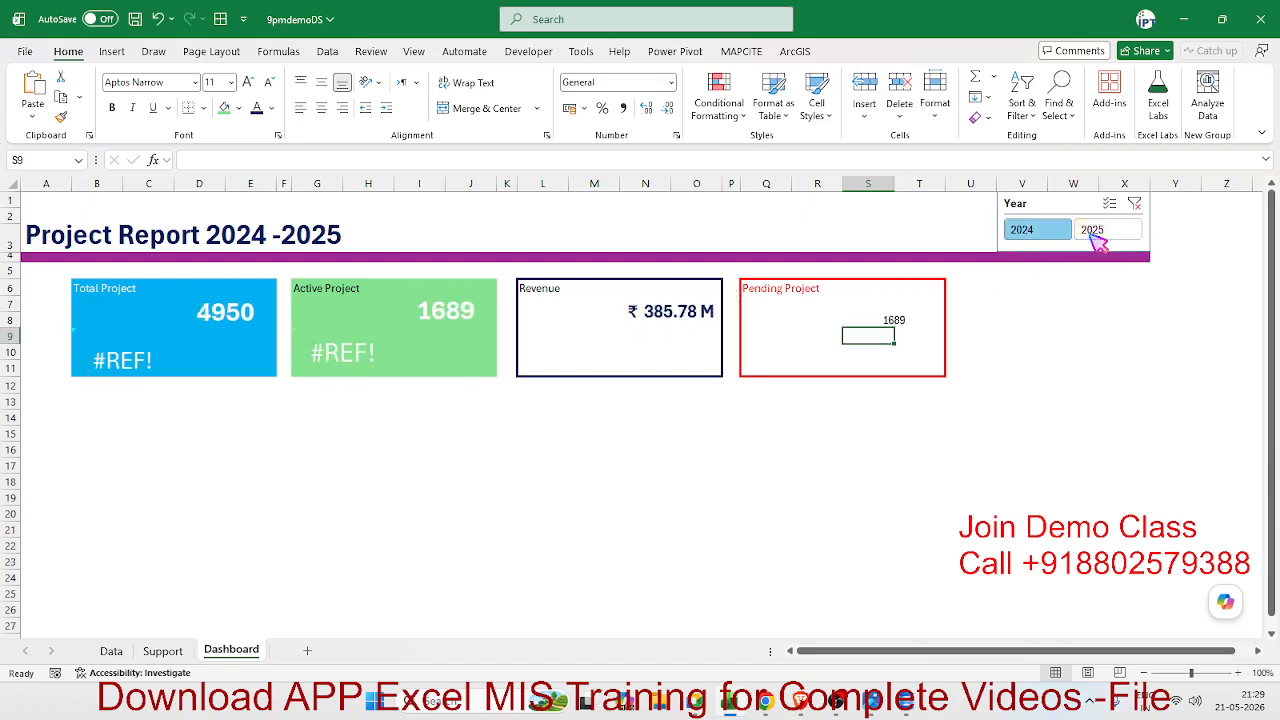
# Increase the font size of the Pending Project value in S6 to 24
pyautogui.click(903, 320)
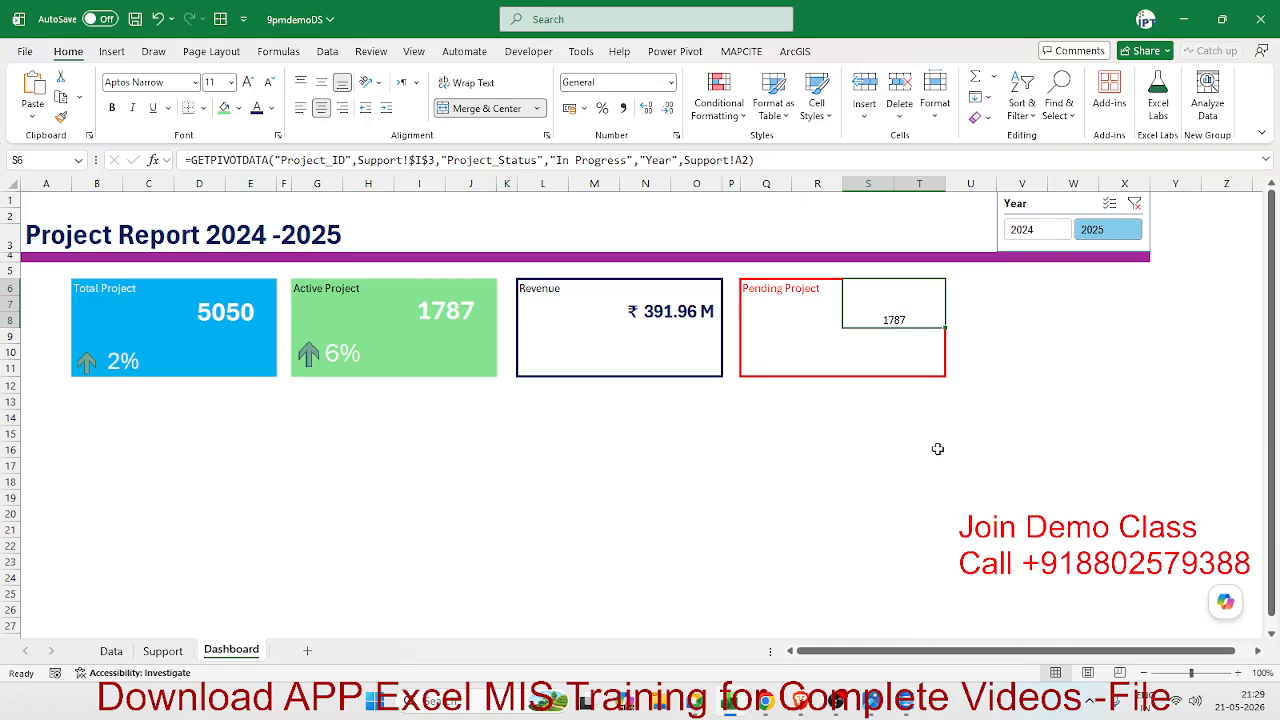
pyautogui.click(250, 84)
pyautogui.click(250, 84)
pyautogui.click(250, 84)
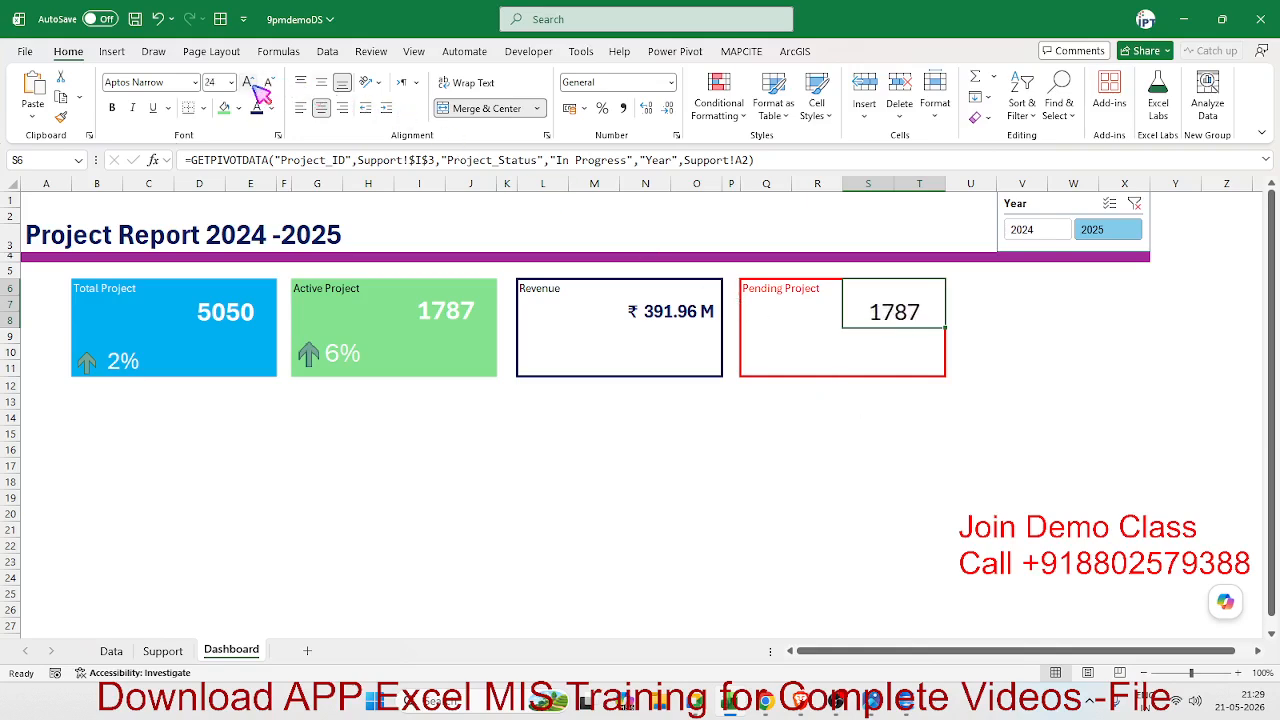
# Replace the formula in S6 with a GETPIVOTDATA lookup of the Pending count from Support!$I$3, using Support!A2 as the year
pyautogui.click(162, 651)
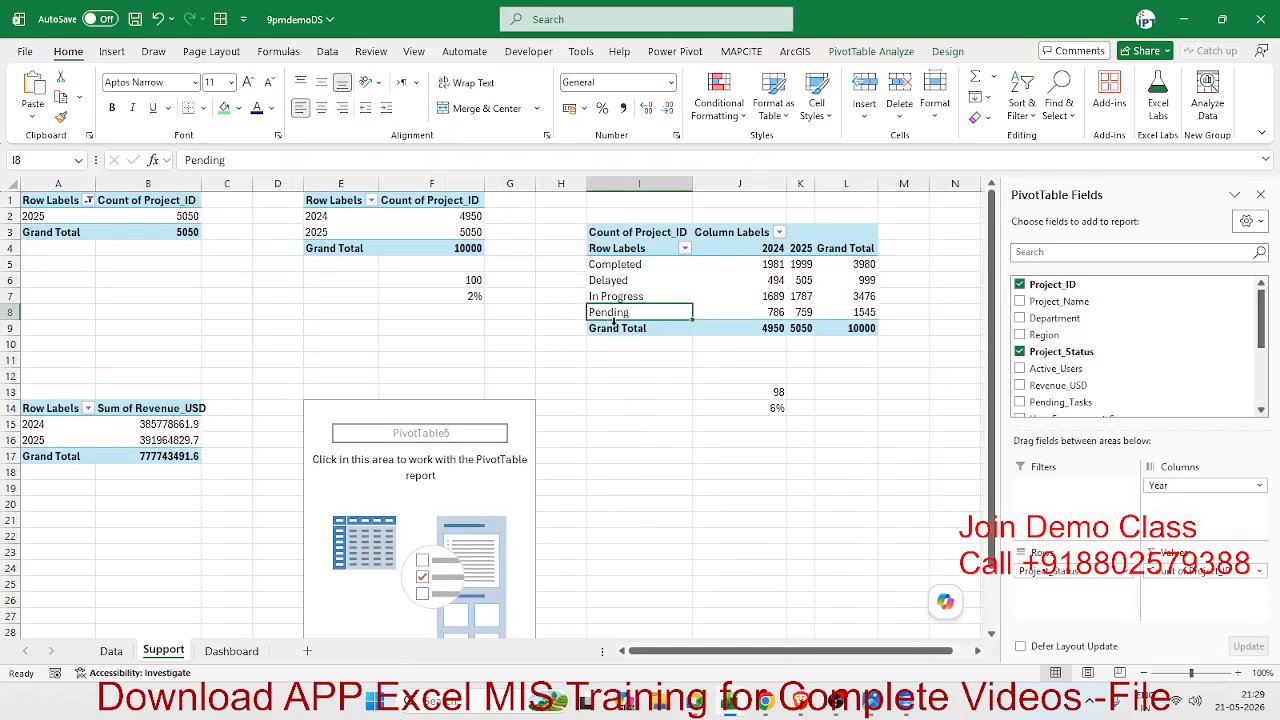
pyautogui.moveTo(613, 313); pyautogui.dragTo(788, 312)
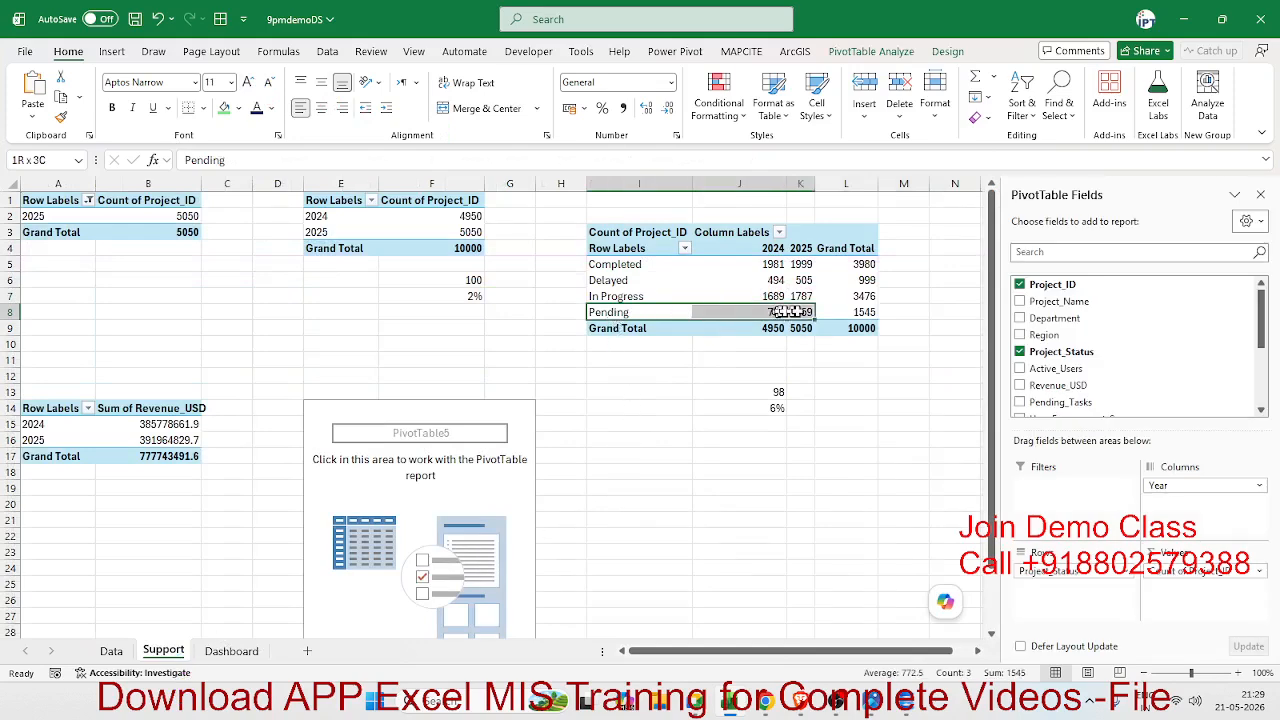
pyautogui.click(231, 651)
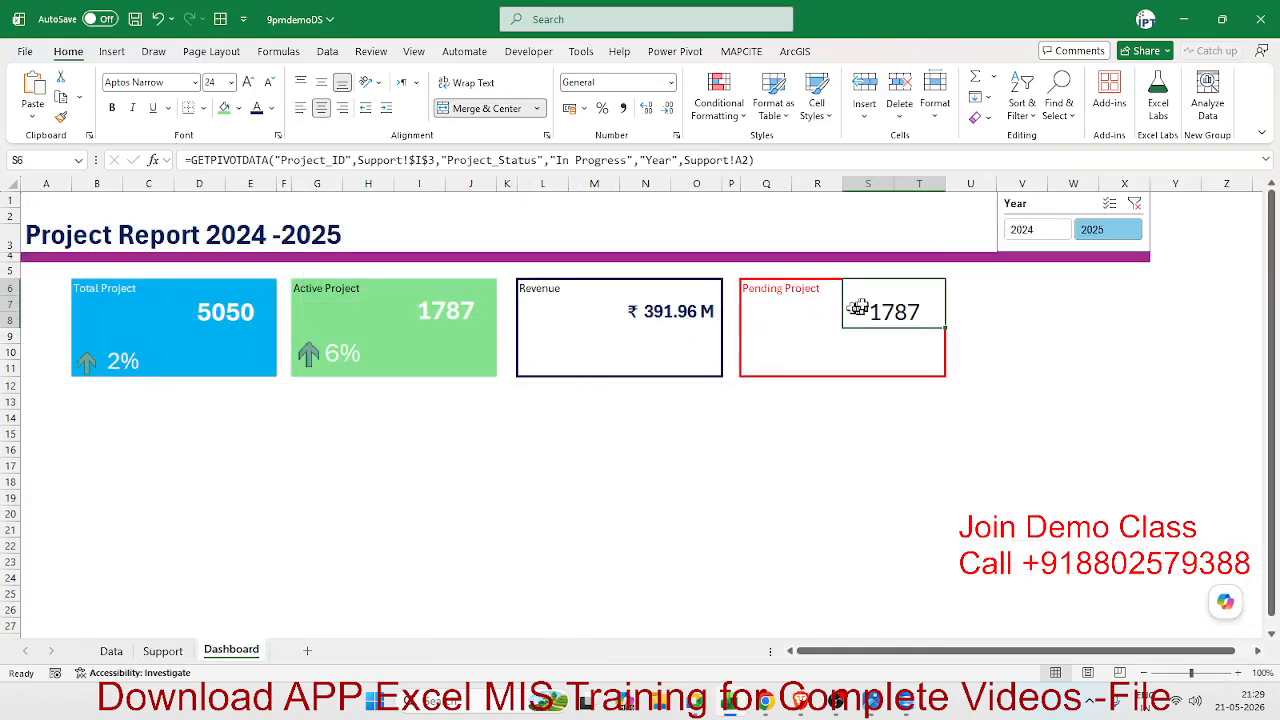
pyautogui.write('=')
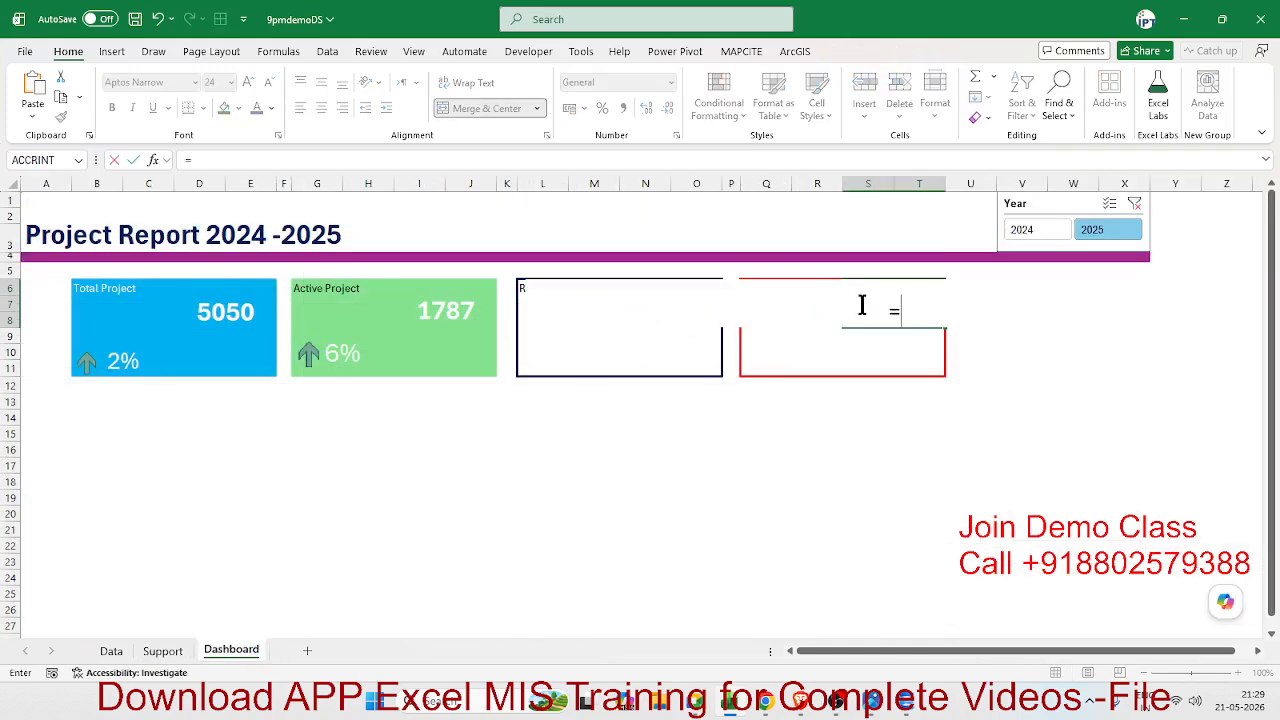
pyautogui.click(163, 651)
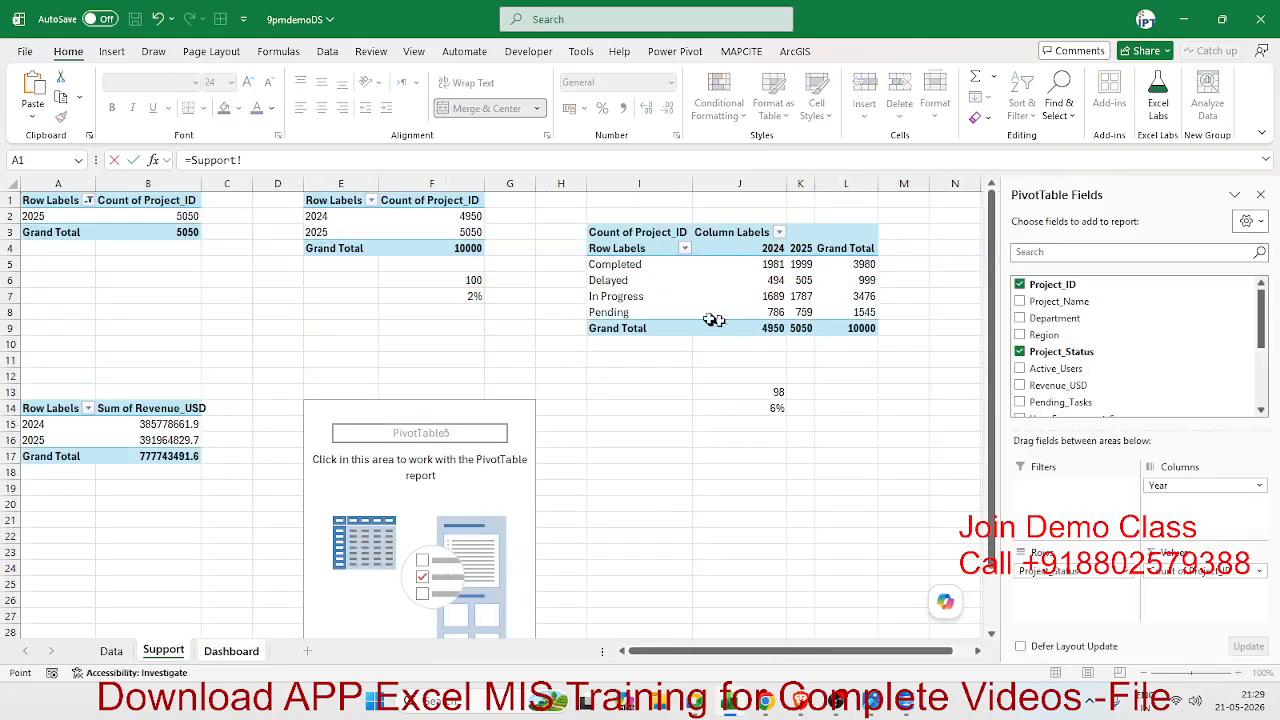
pyautogui.click(810, 312)
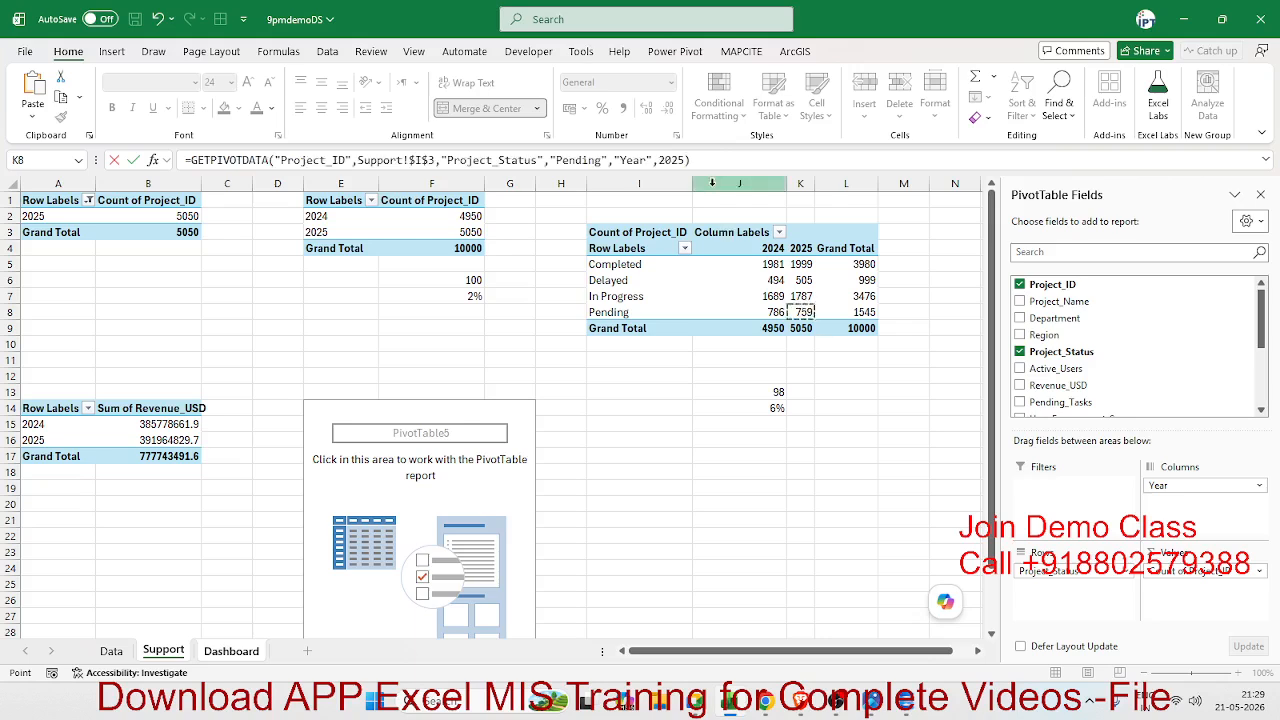
pyautogui.click(676, 160)
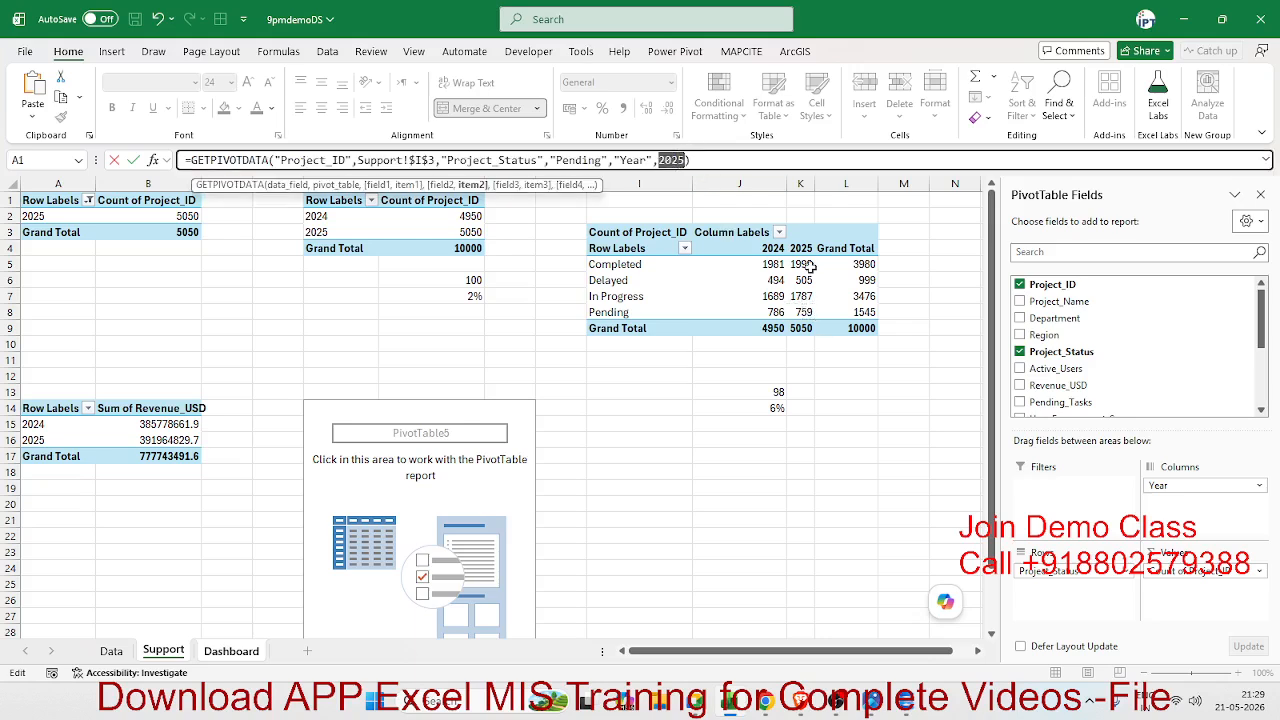
pyautogui.click(50, 217)
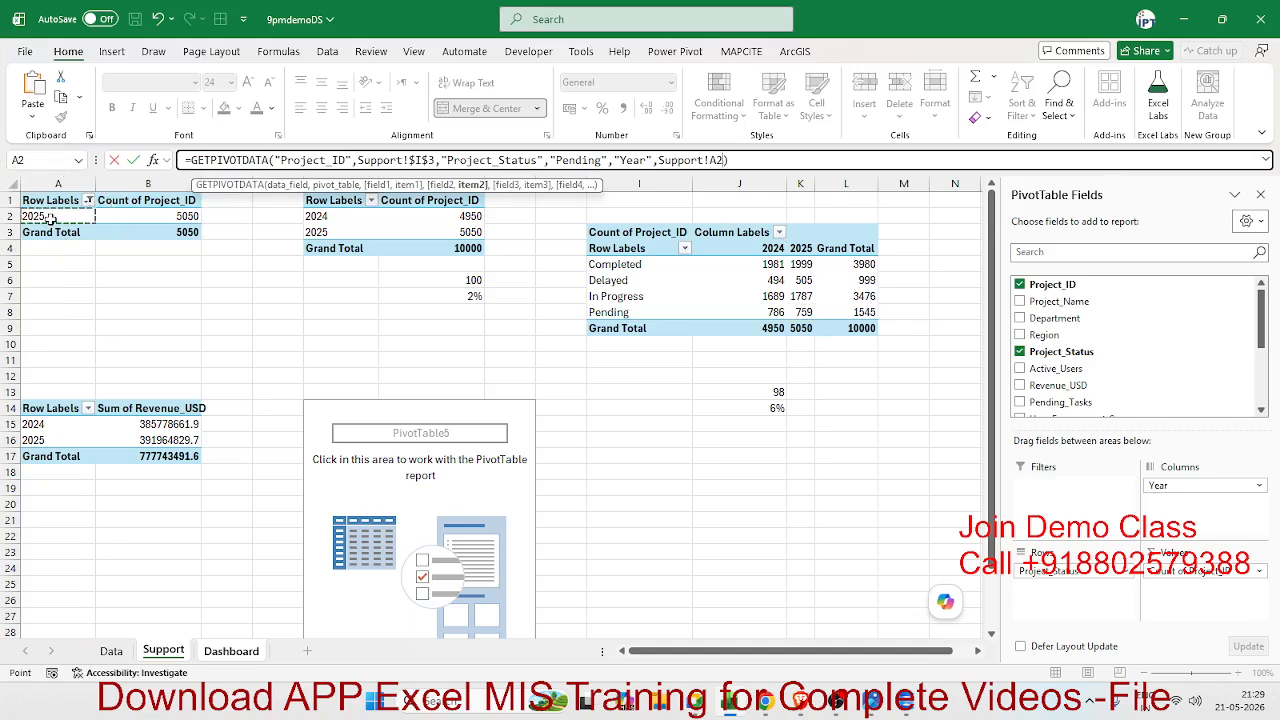
pyautogui.press('Return')
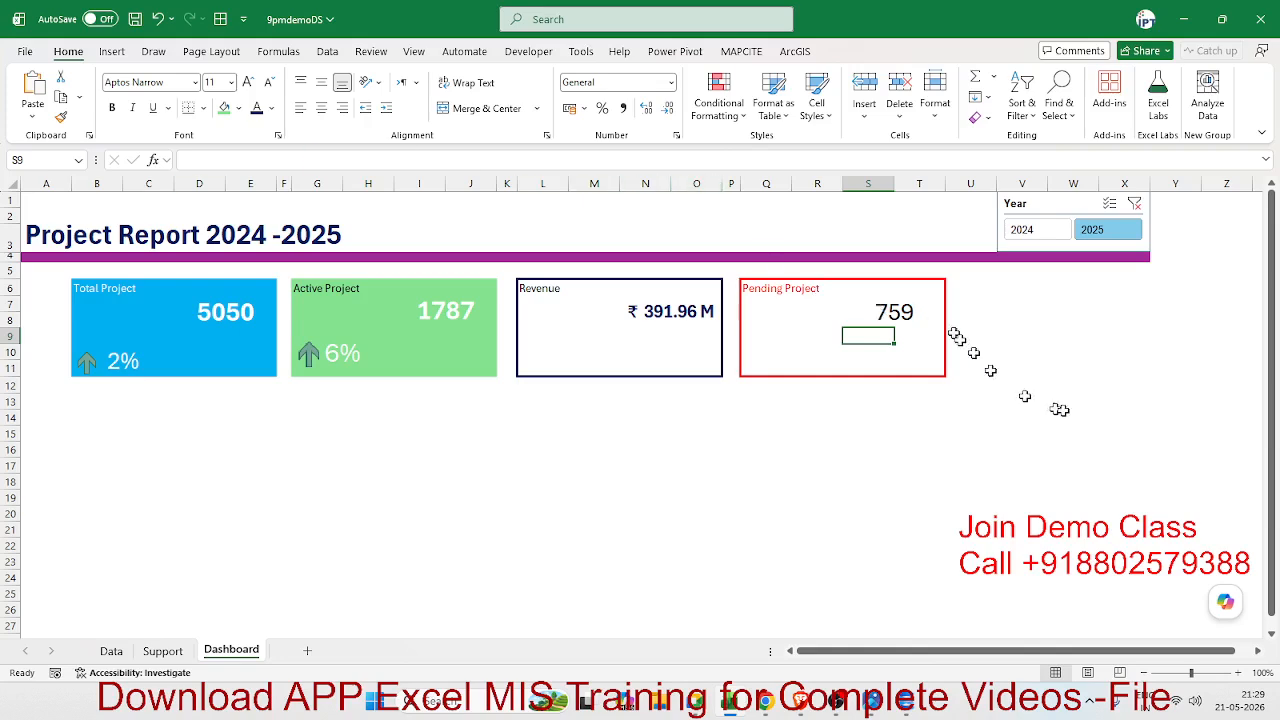
# Test the year slicer with 2024, compare the cards with the Support sheet's PivotTables, and return the slicer to 2025
pyautogui.click(1040, 232)
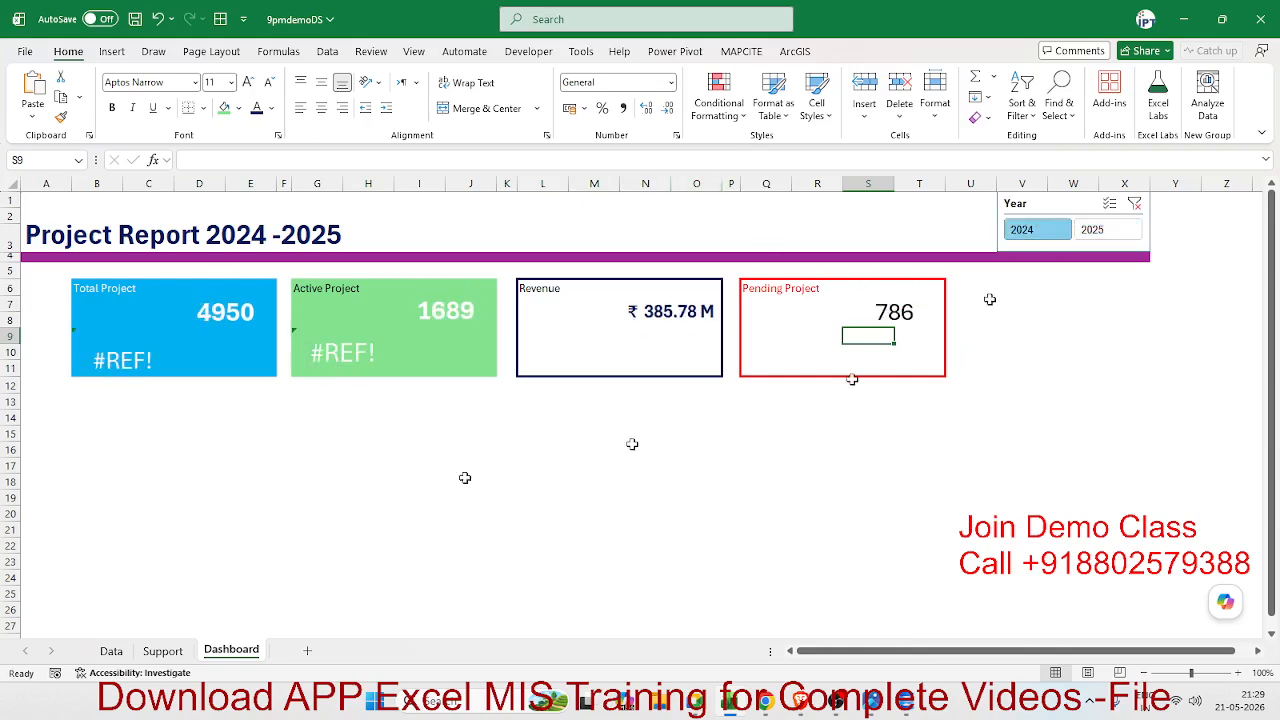
pyautogui.click(162, 650)
pyautogui.click(62, 216)
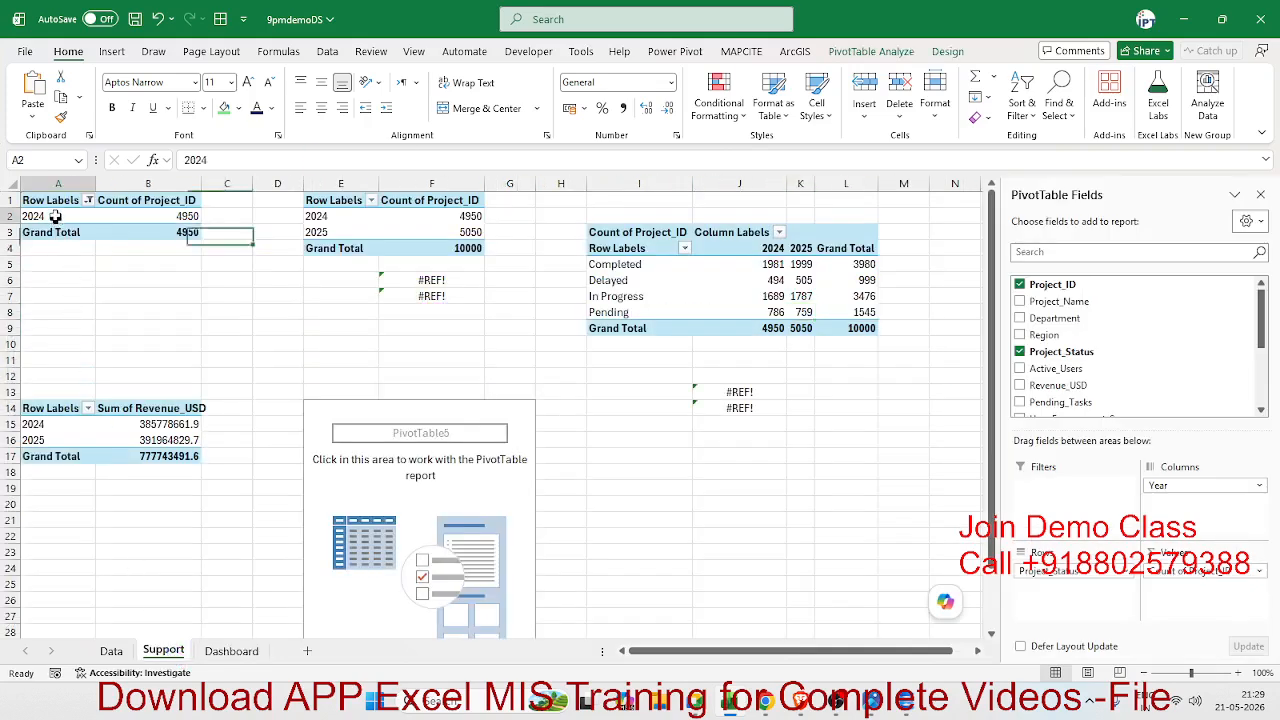
pyautogui.click(376, 215)
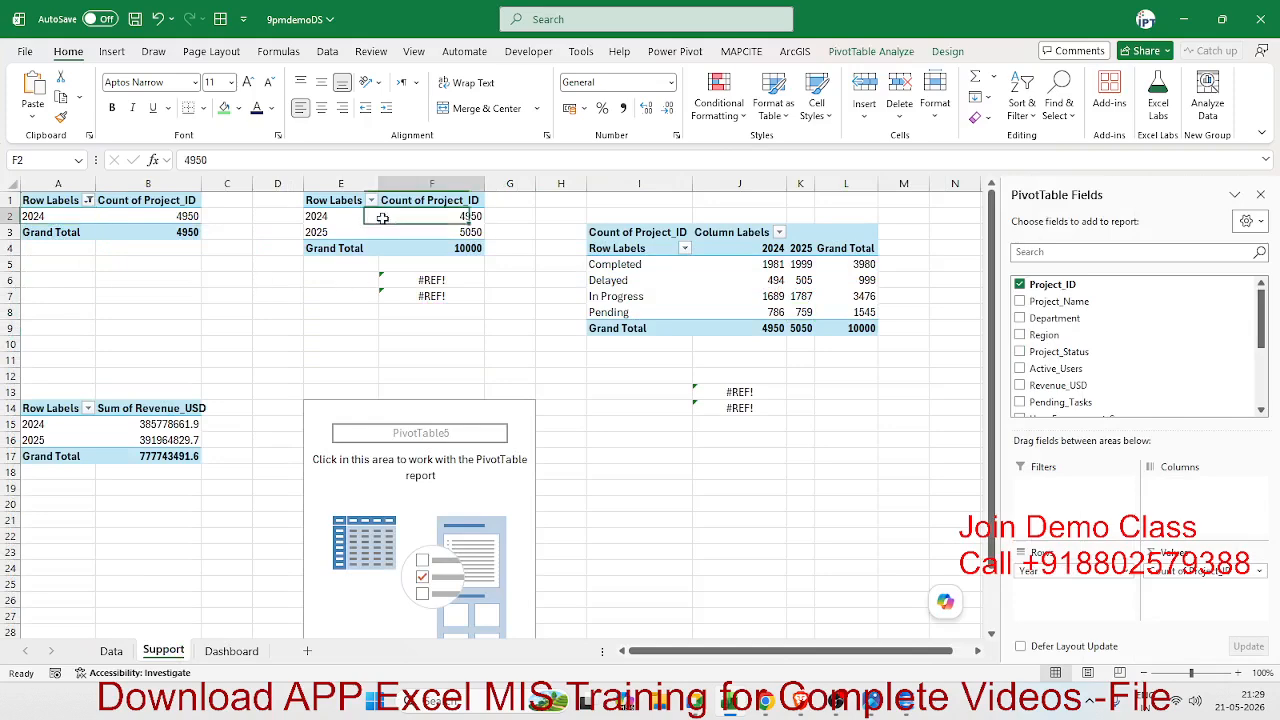
pyautogui.click(730, 283)
pyautogui.click(161, 438)
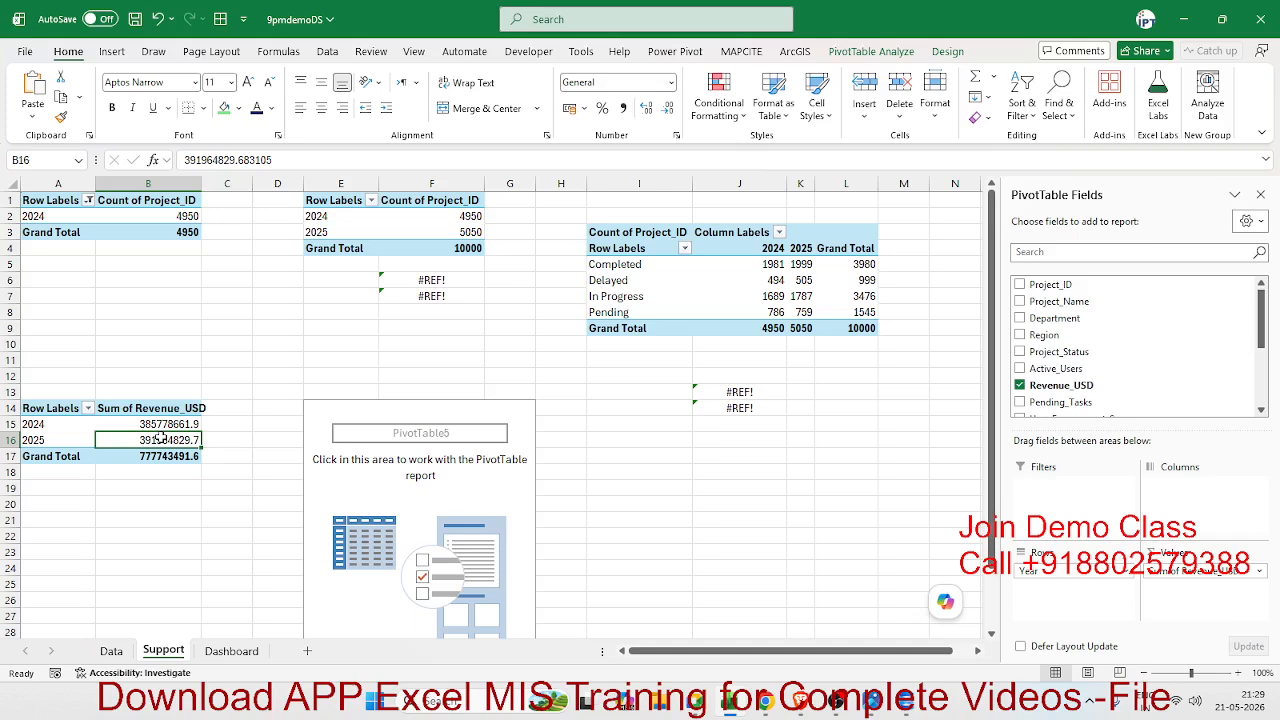
pyautogui.click(231, 650)
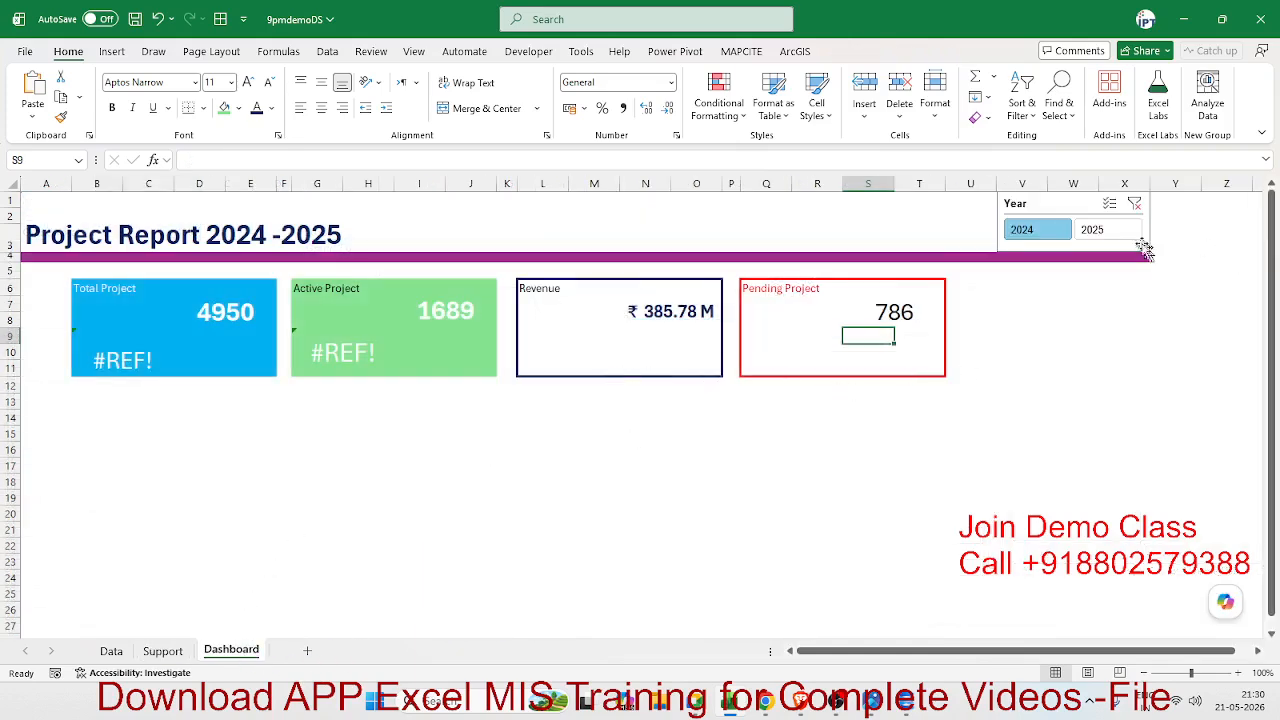
pyautogui.click(1105, 231)
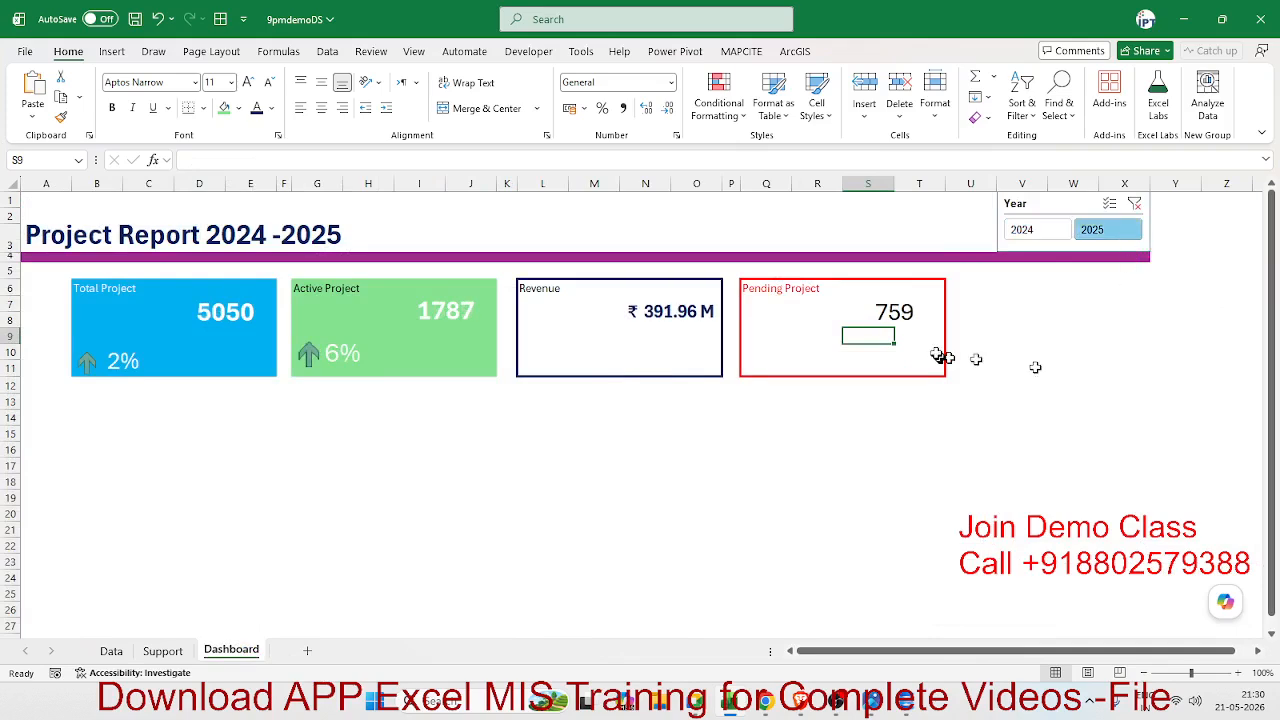
# Enlarge the font of the Pending Project value in S6 by two more size steps
pyautogui.click(899, 318)
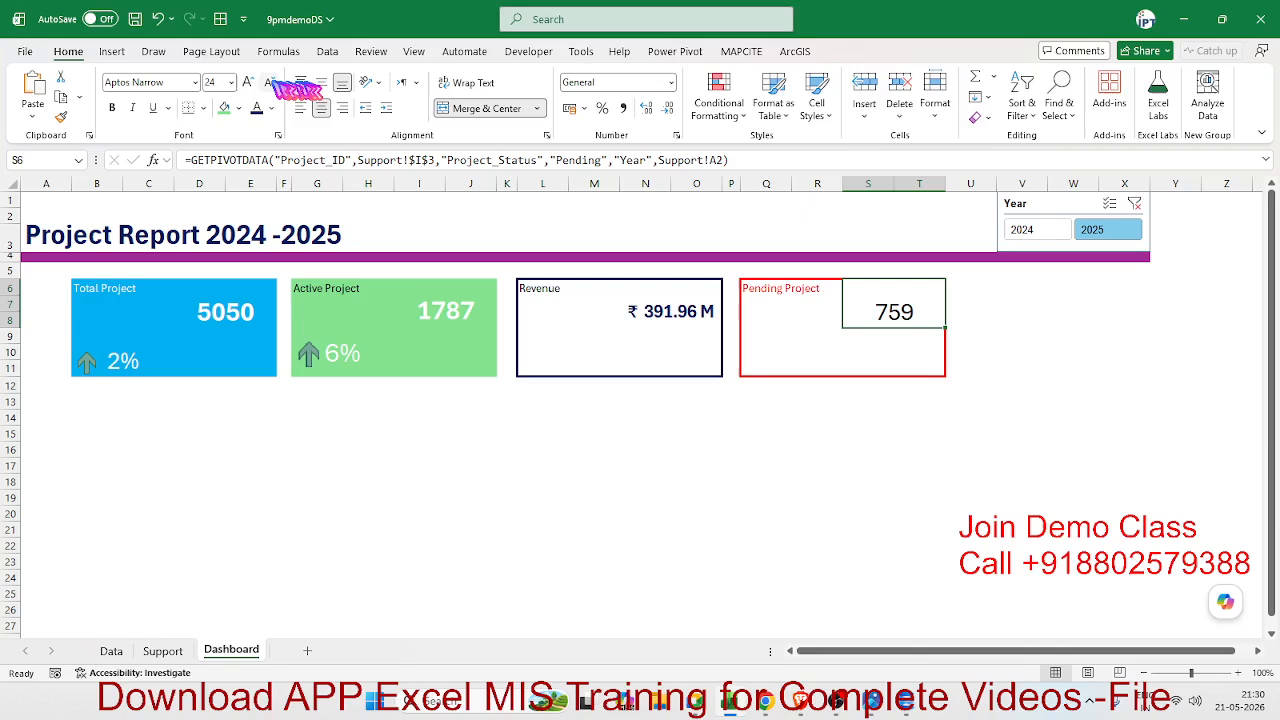
pyautogui.click(247, 82)
pyautogui.click(247, 82)
pyautogui.click(731, 513)
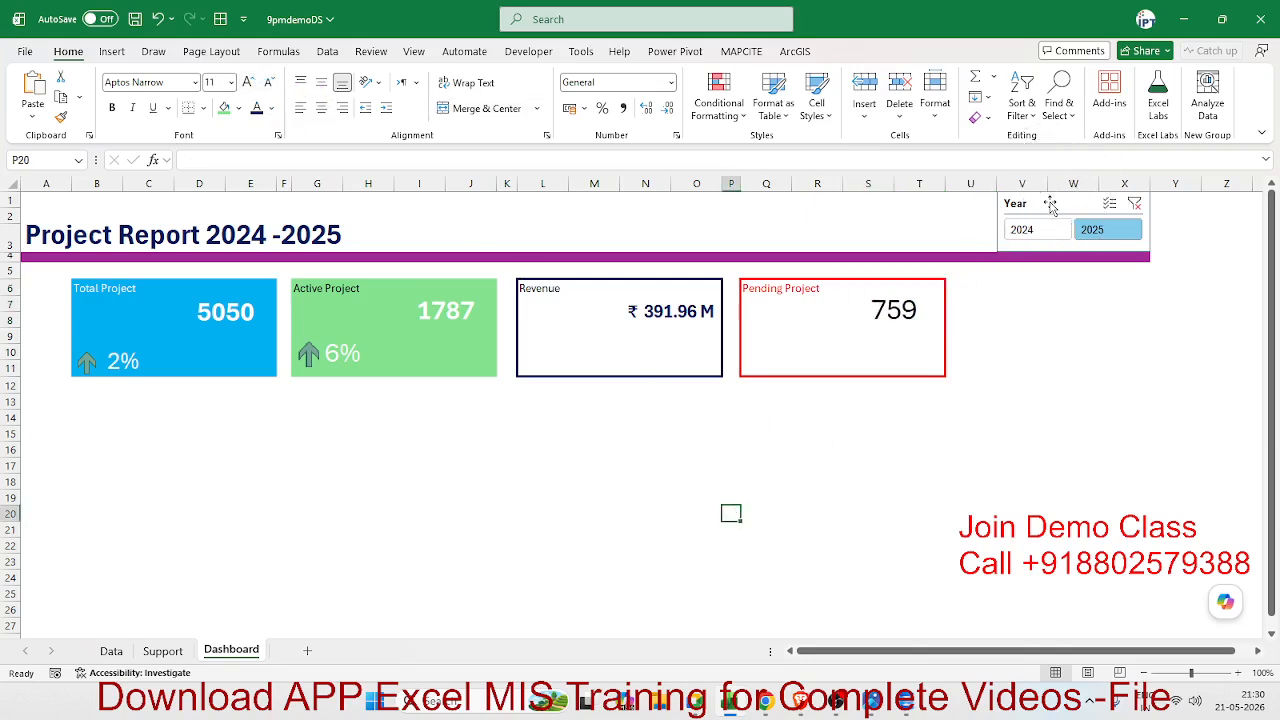
# Examine the Support sheet's percentage formulas in F7 and J14 and the dashboard percentages linked to them for 2024 and 2025
pyautogui.click(165, 651)
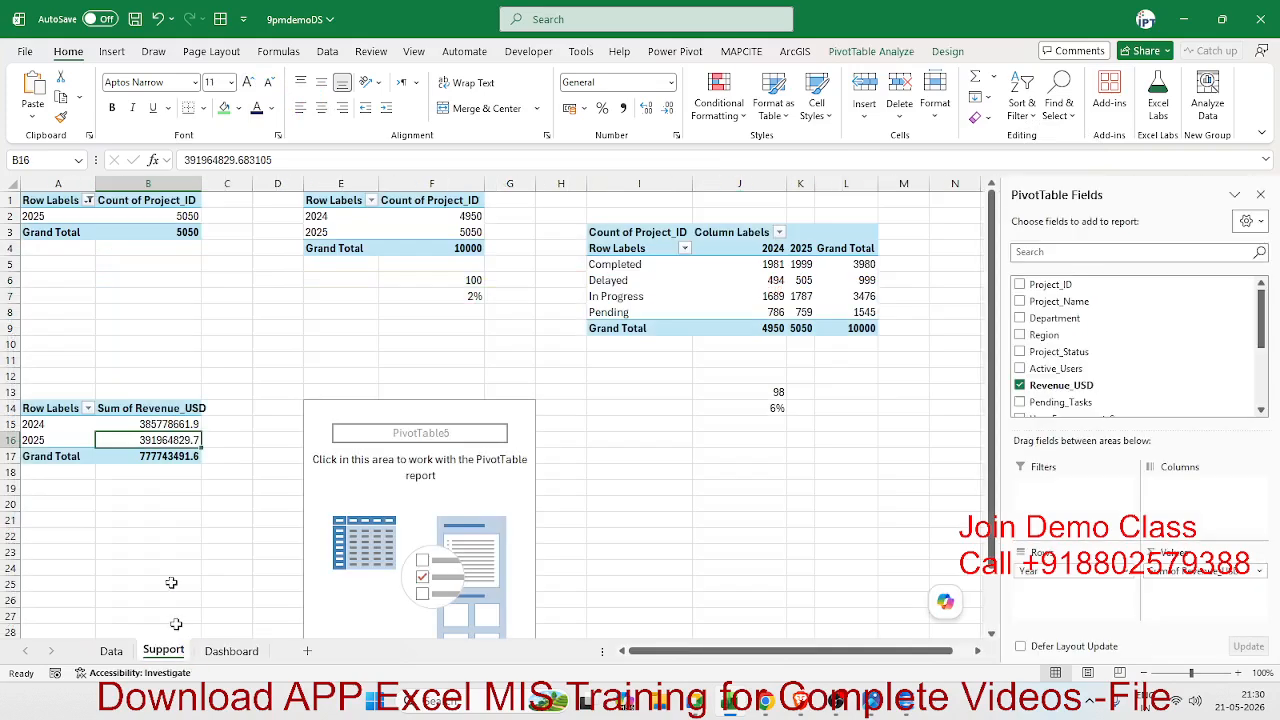
pyautogui.click(62, 216)
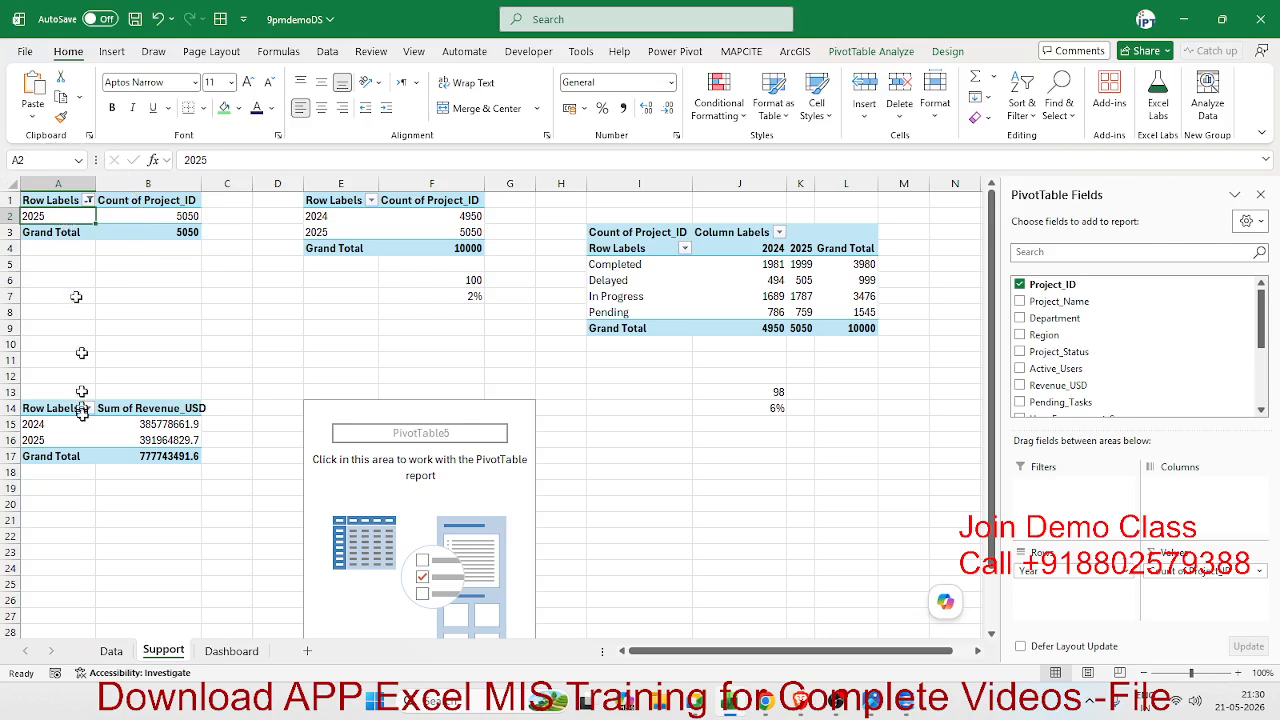
pyautogui.click(476, 298)
pyautogui.click(755, 406)
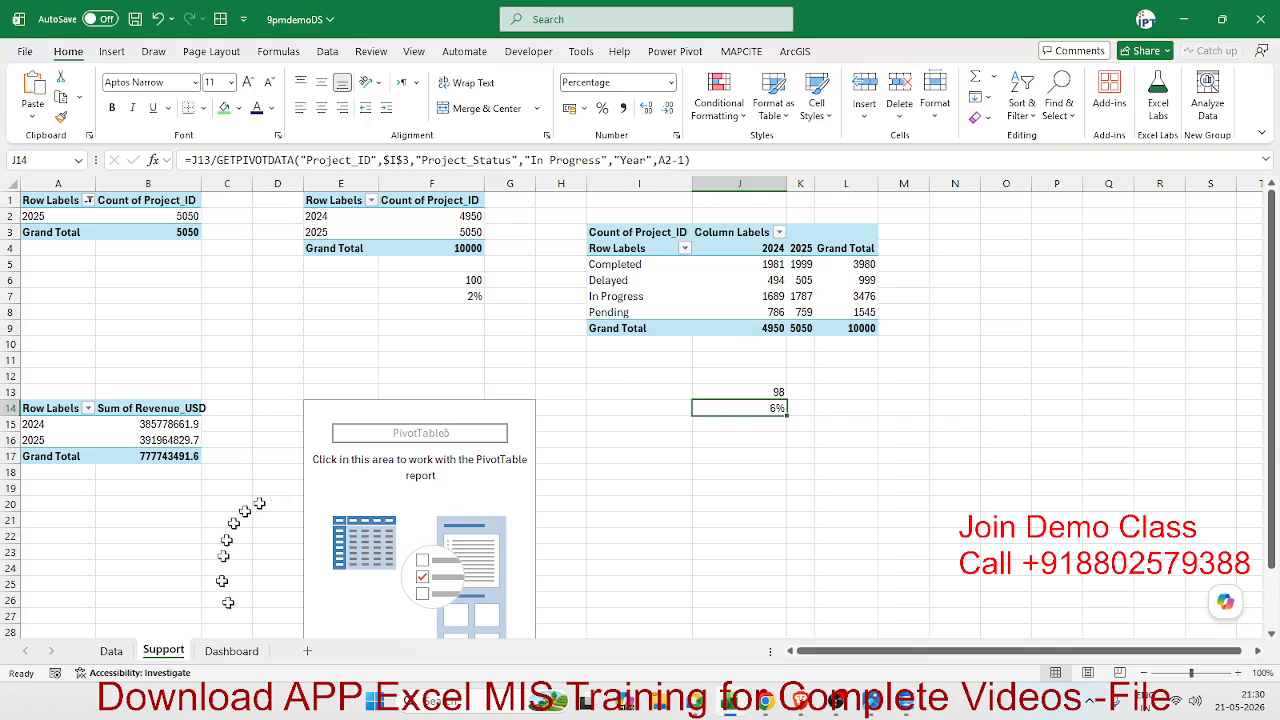
pyautogui.click(231, 651)
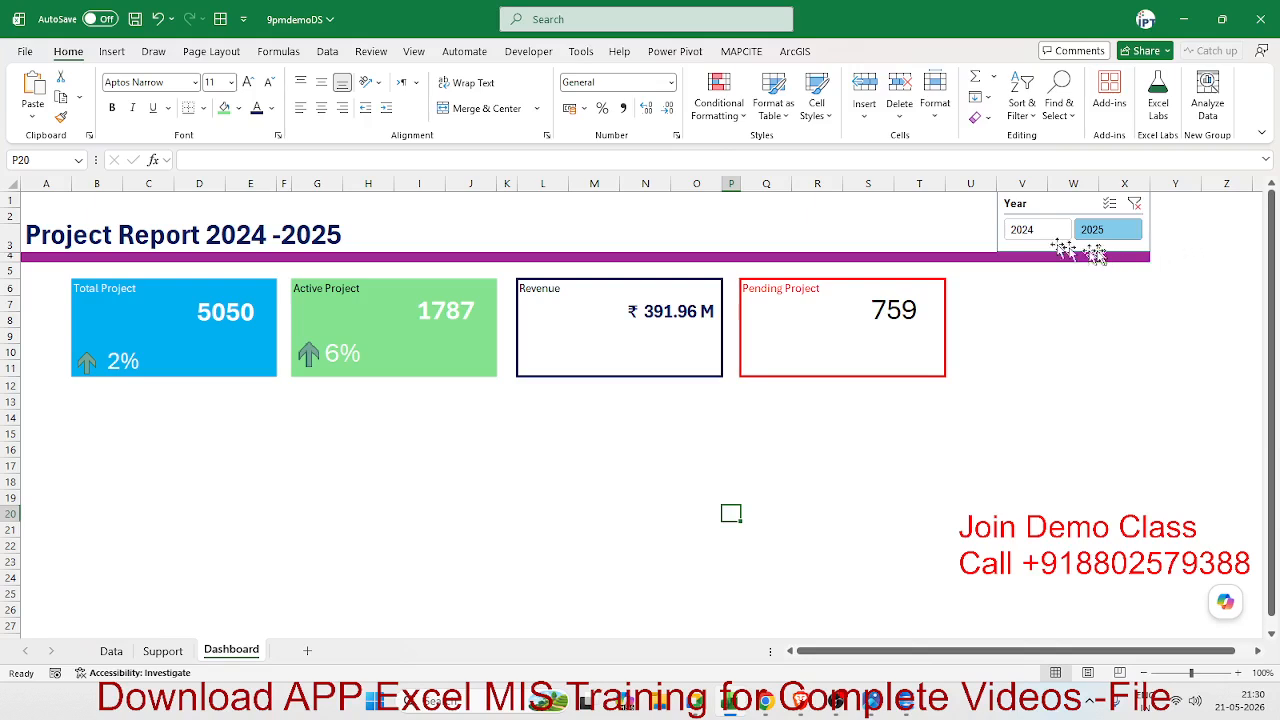
pyautogui.click(1024, 233)
pyautogui.click(166, 357)
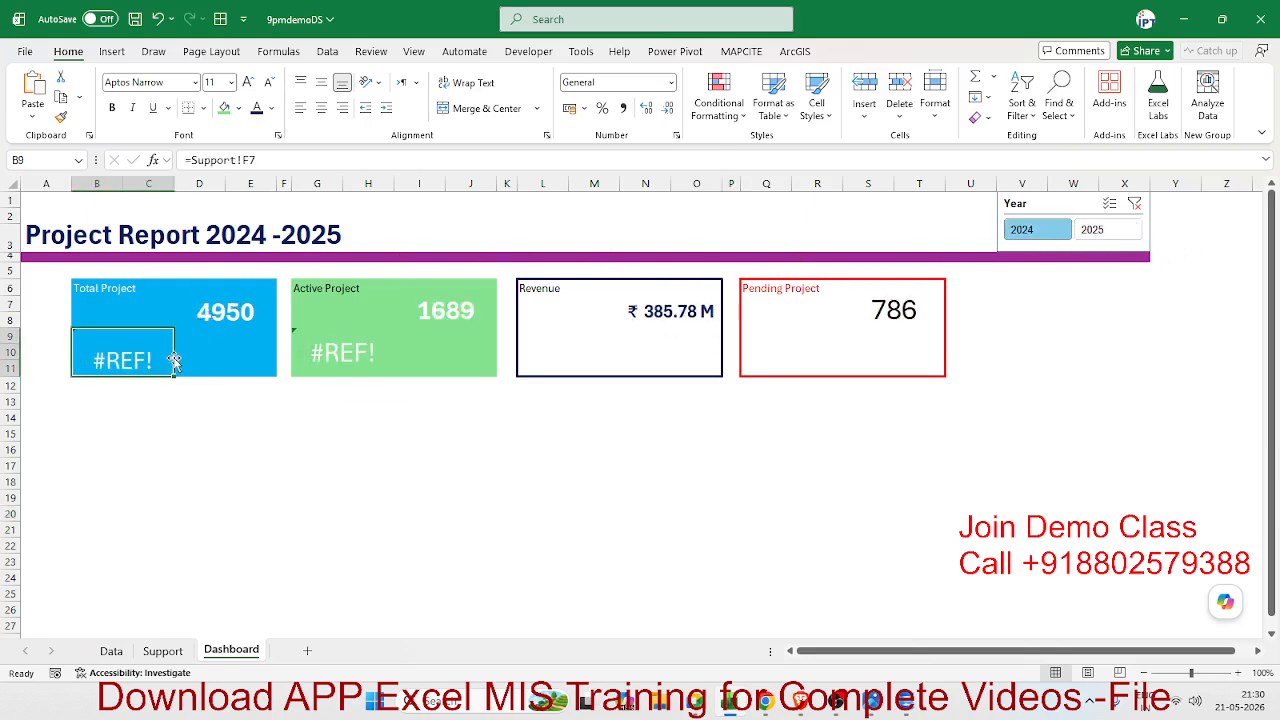
pyautogui.click(339, 360)
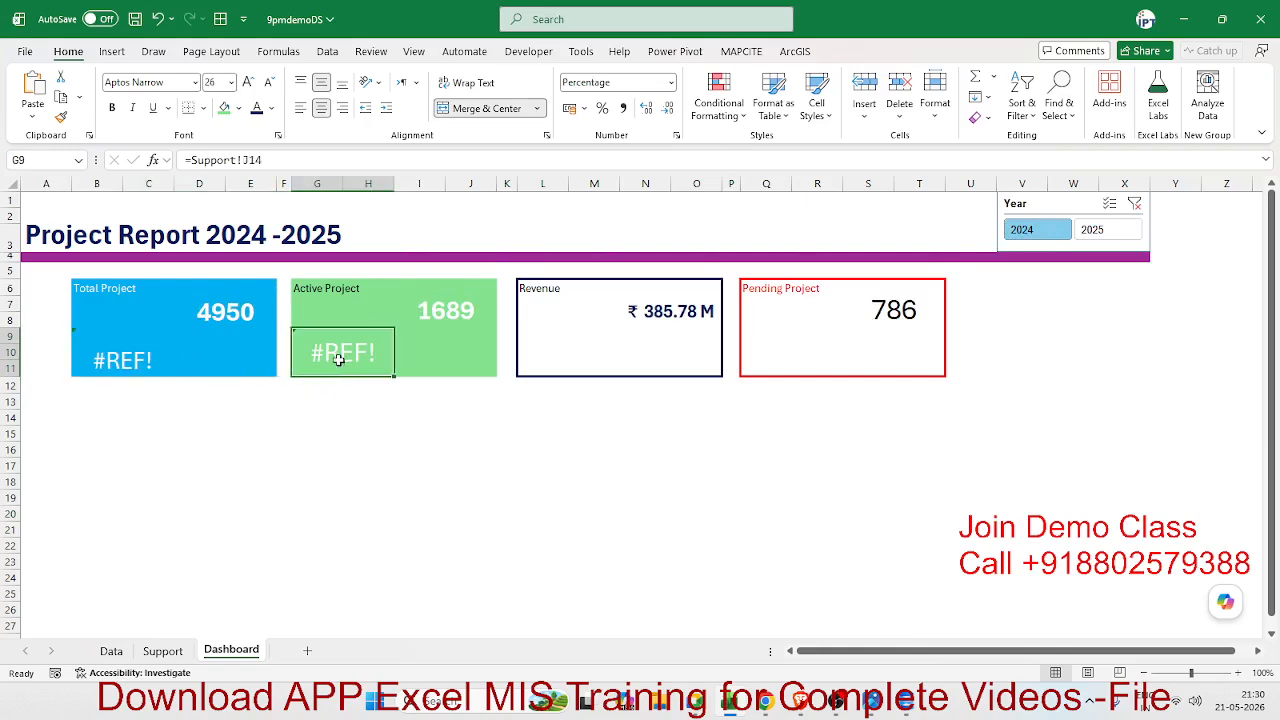
pyautogui.click(1122, 236)
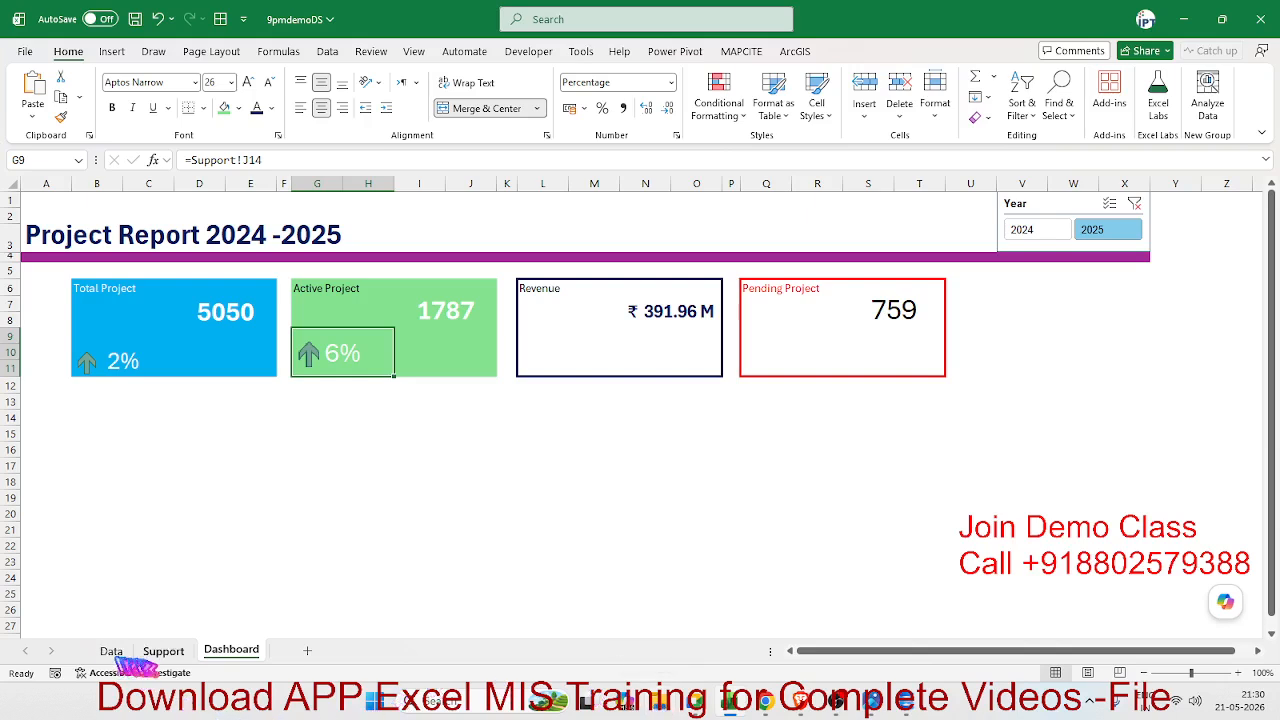
# Check the 2025 Pending count in the Support sheet's project status PivotTable
pyautogui.click(168, 655)
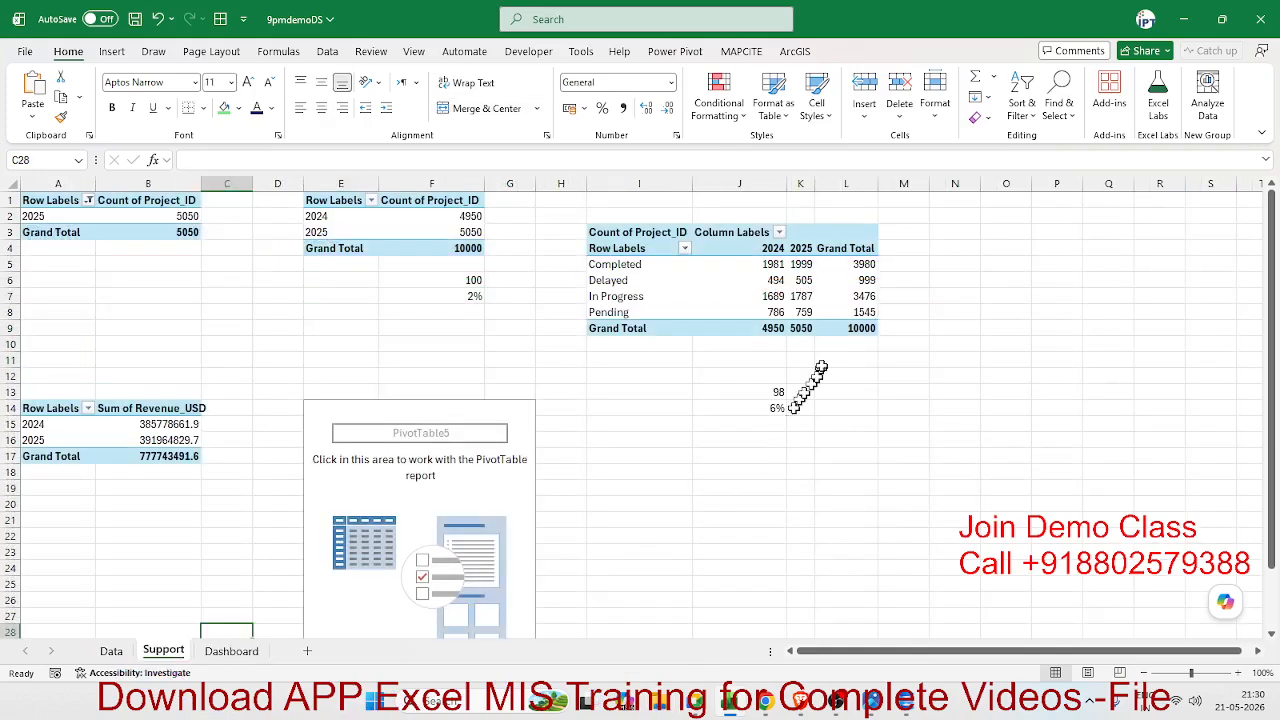
pyautogui.click(795, 312)
pyautogui.moveTo(795, 312)
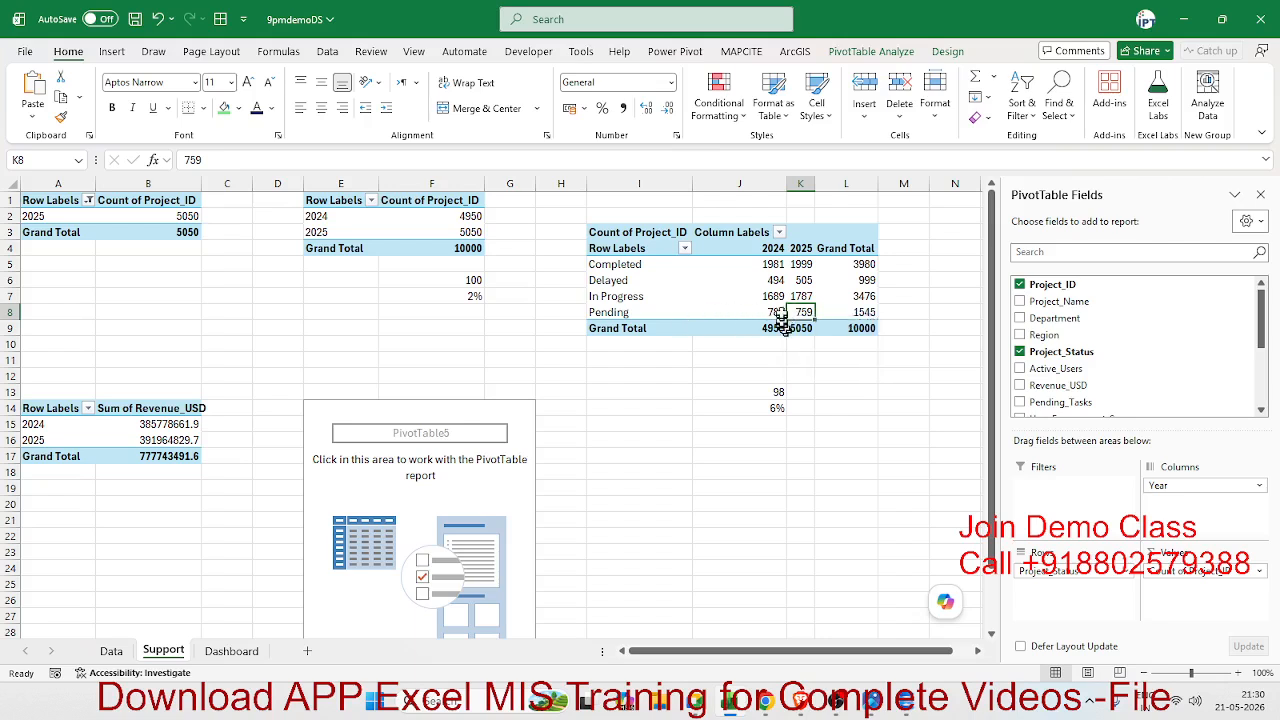
# Compare the 2024 and 2025 project status counts on the Support sheet and examine the dashboard's Pending Project formula in S6
pyautogui.moveTo(773, 249); pyautogui.dragTo(771, 300)
pyautogui.moveTo(801, 250); pyautogui.dragTo(805, 287)
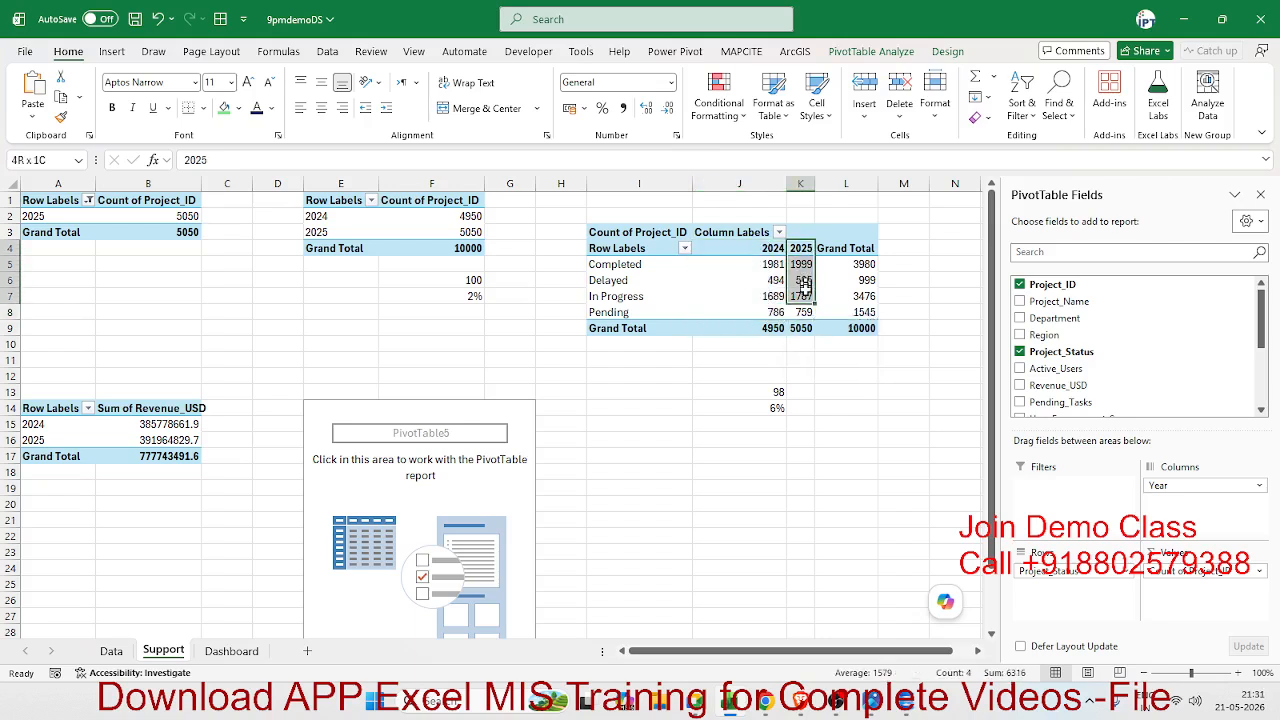
pyautogui.click(248, 653)
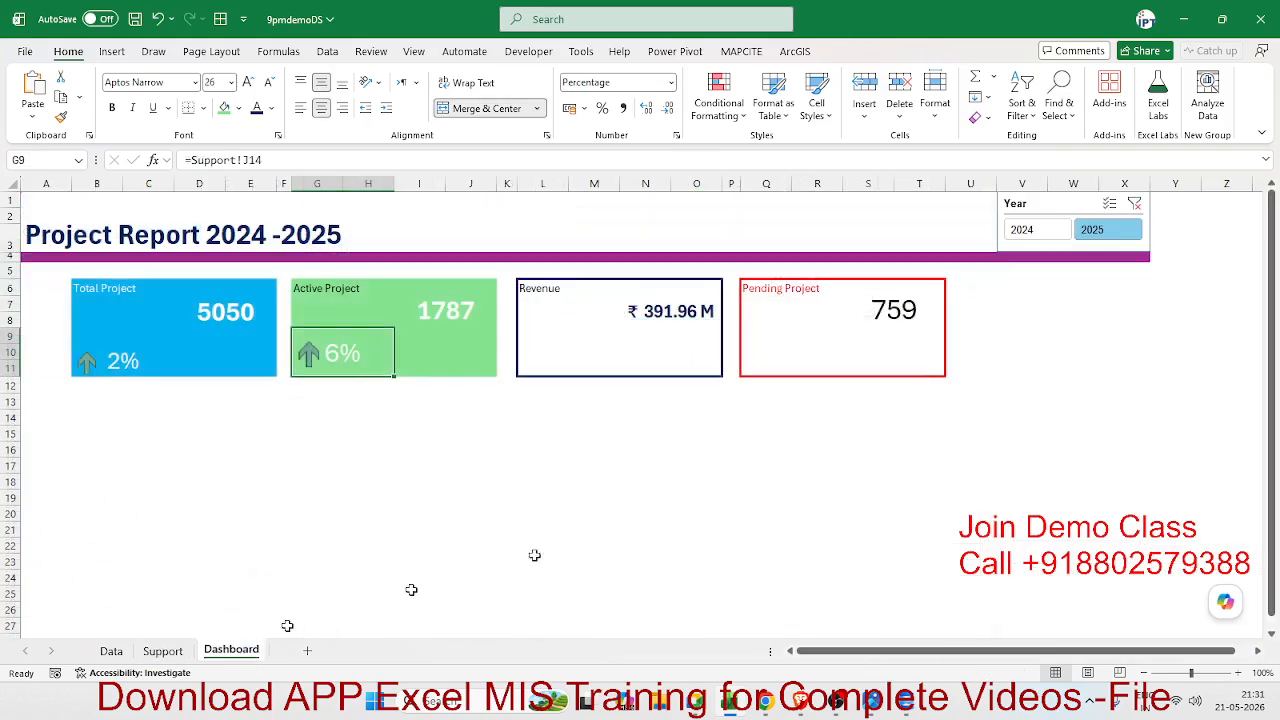
pyautogui.click(905, 288)
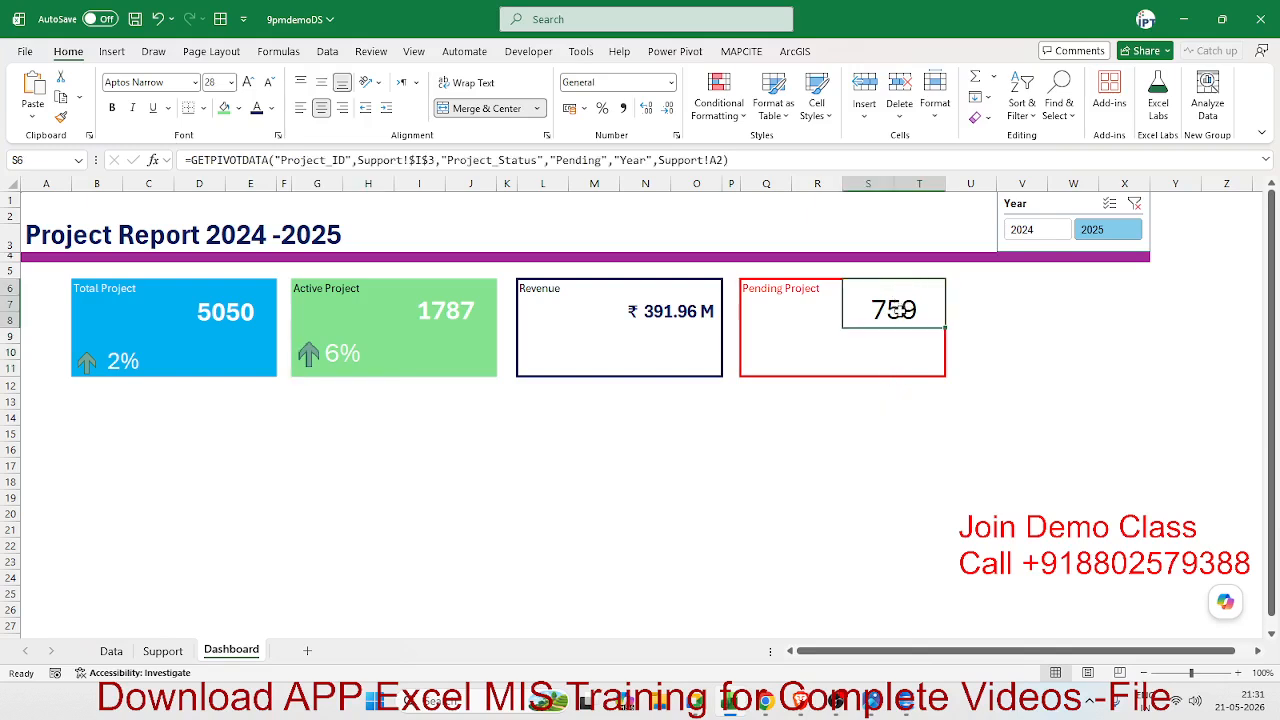
pyautogui.doubleClick(577, 160)
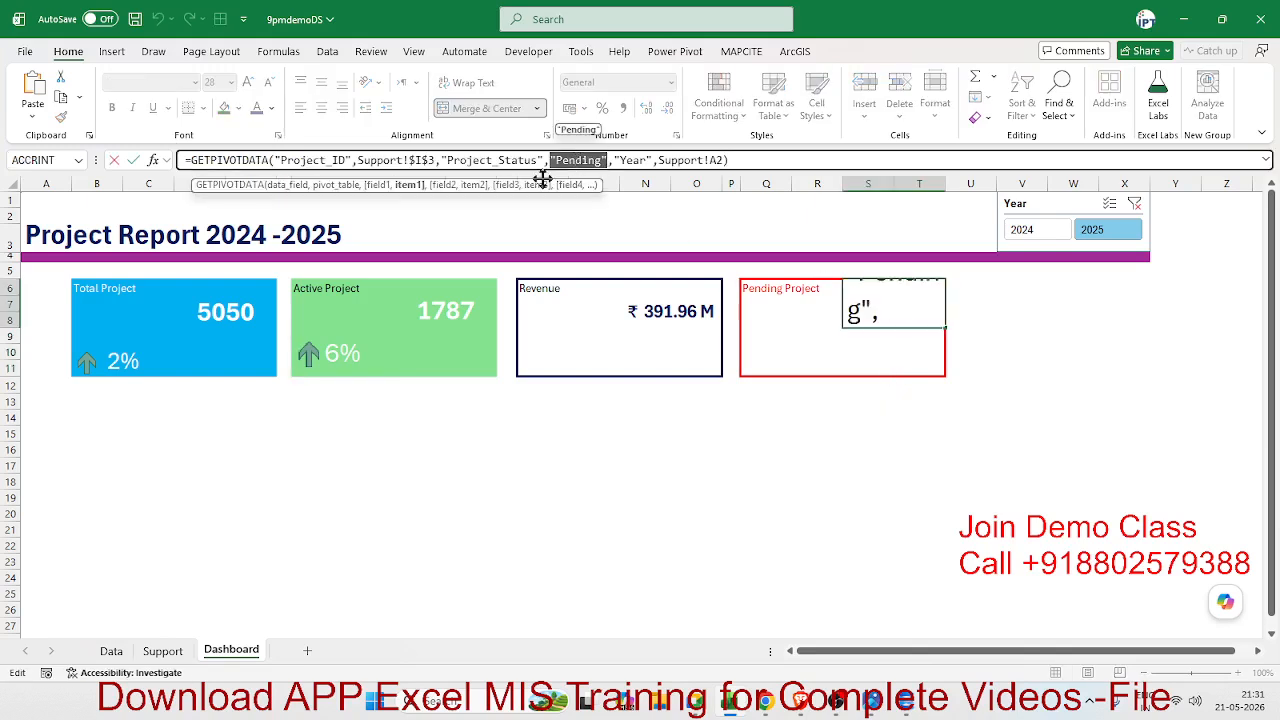
pyautogui.doubleClick(688, 160)
pyautogui.doubleClick(716, 160)
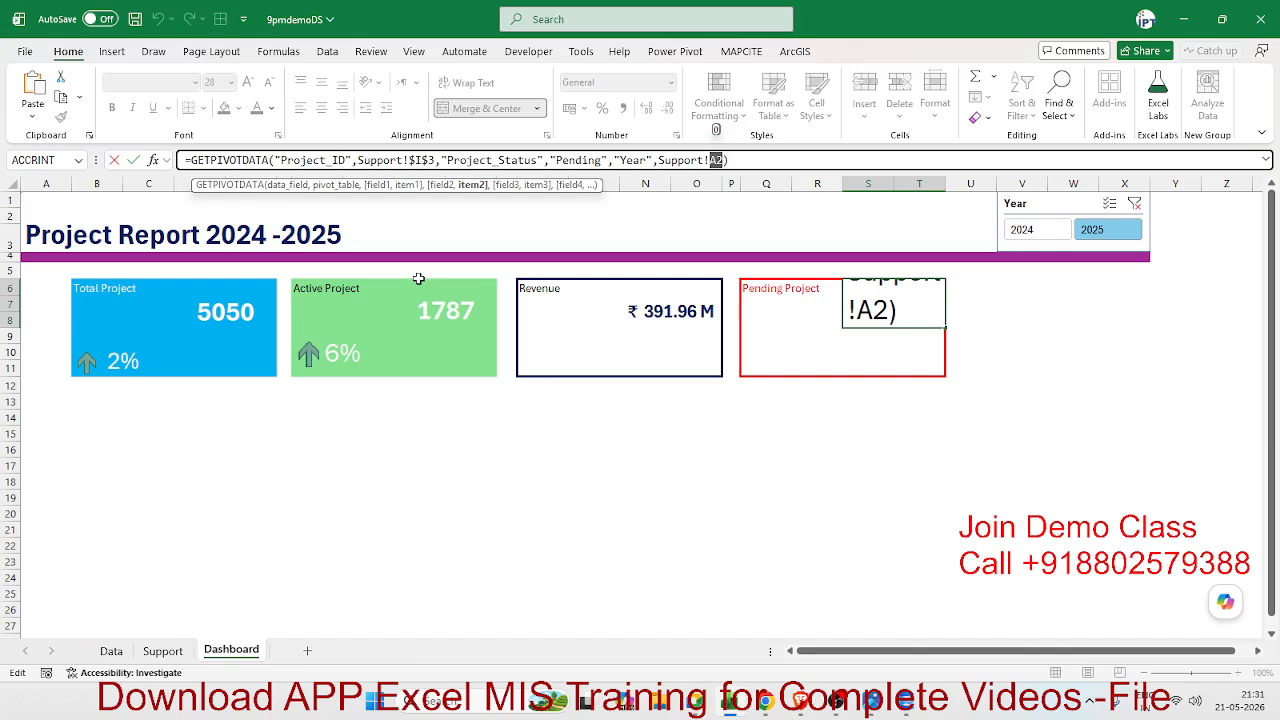
pyautogui.press('Return')
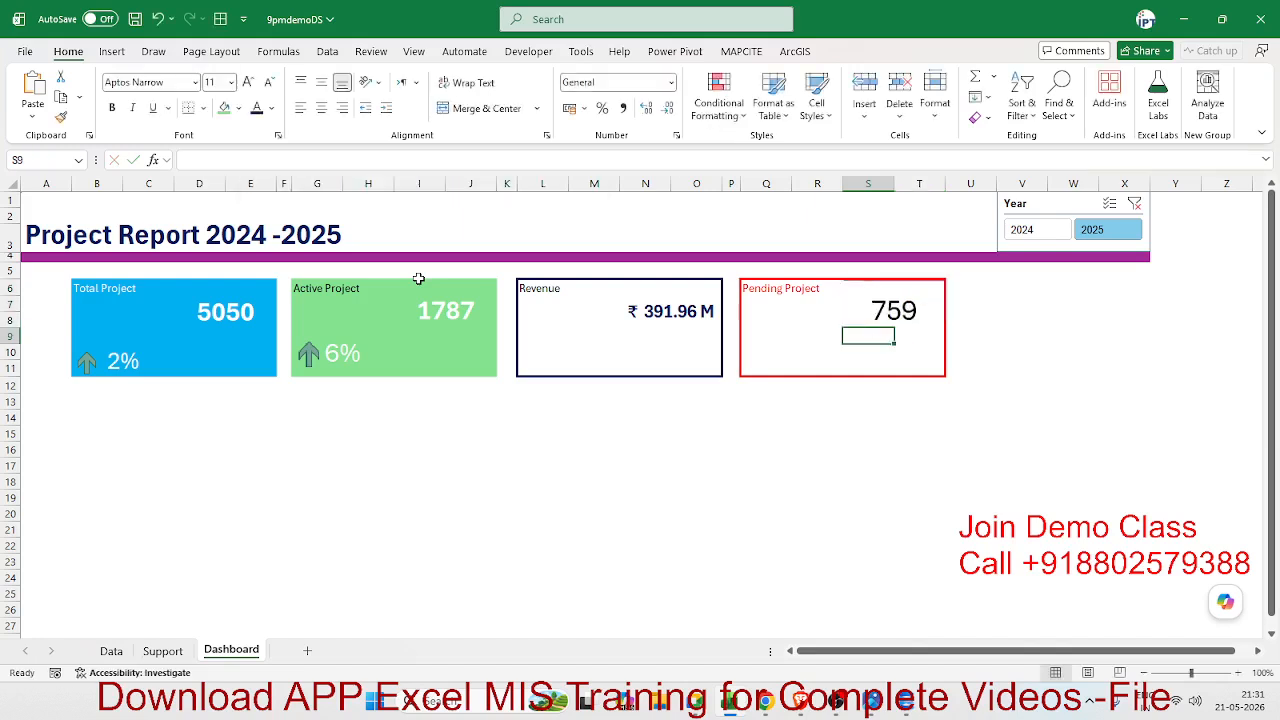
# Review the Data sheet's Department column and the department names available in its filter
pyautogui.click(291, 456)
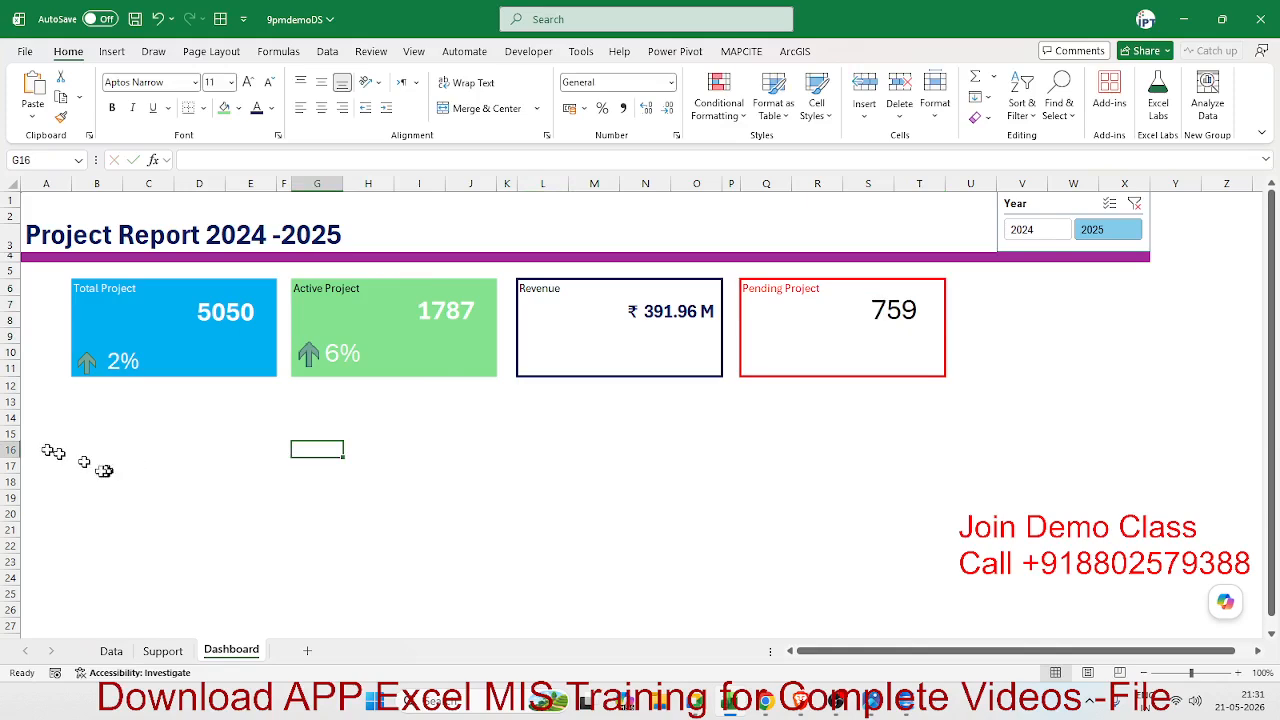
pyautogui.click(91, 413)
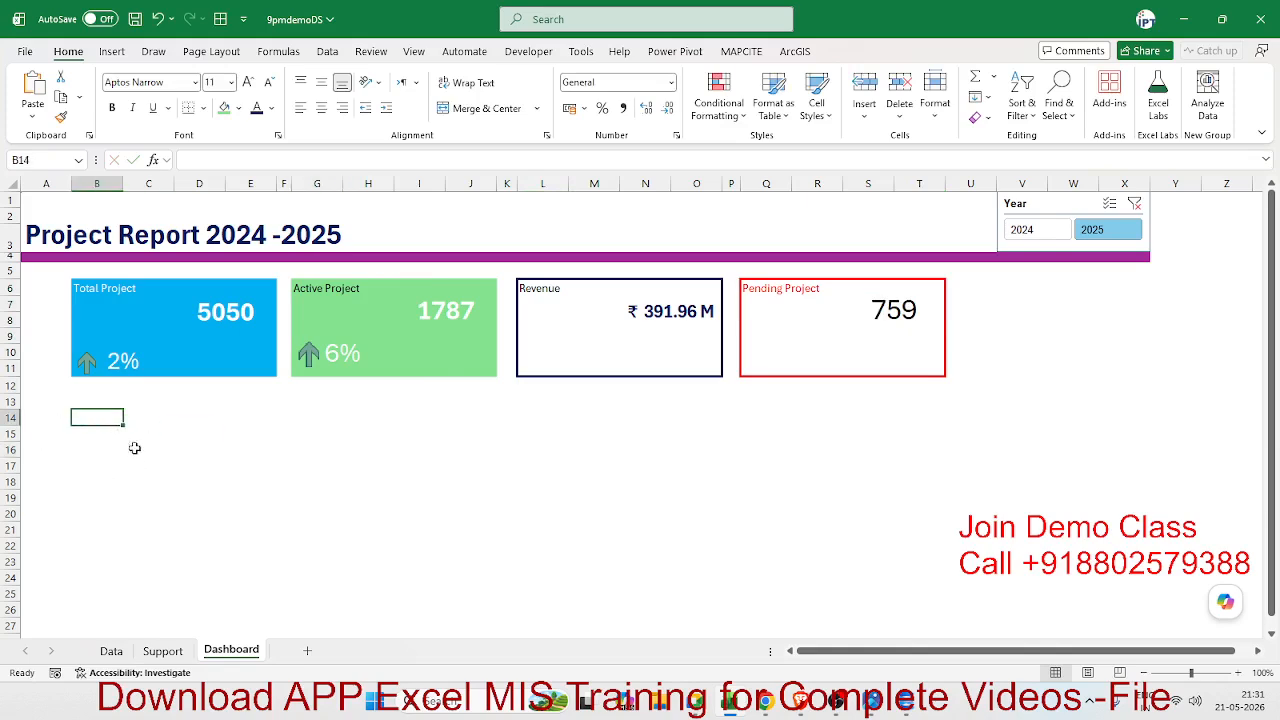
pyautogui.click(163, 651)
pyautogui.click(118, 653)
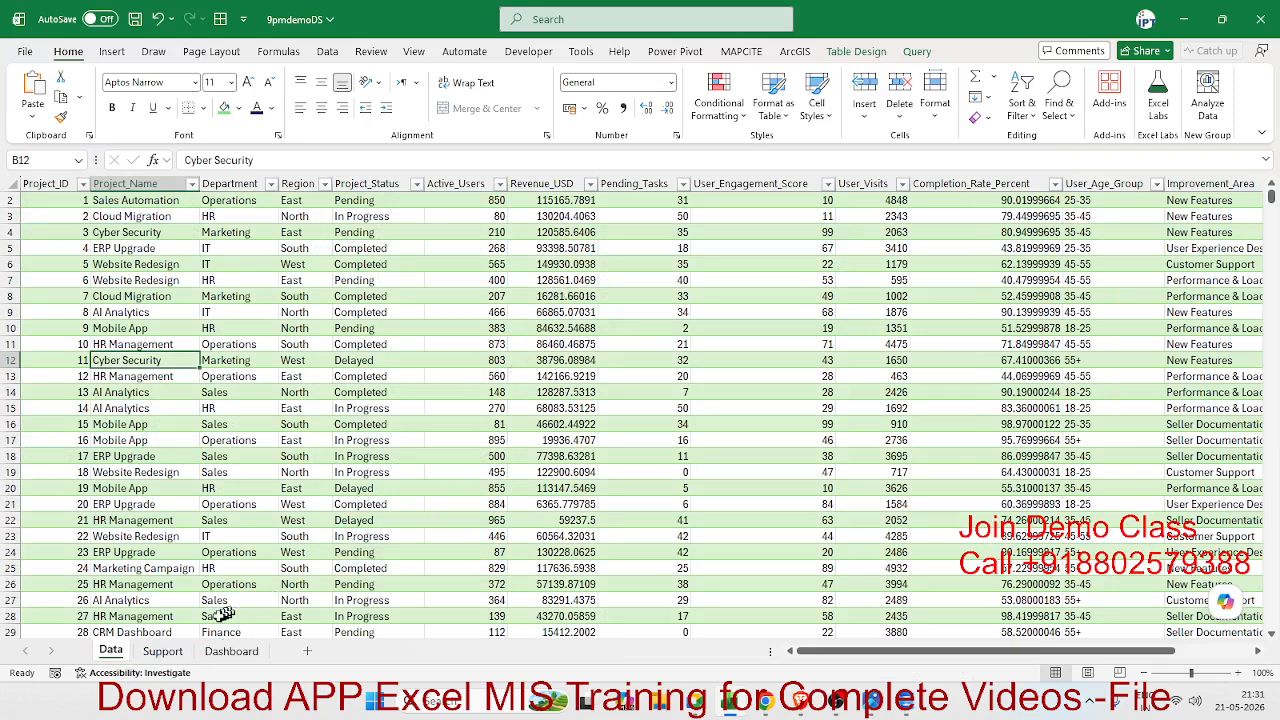
pyautogui.click(168, 216)
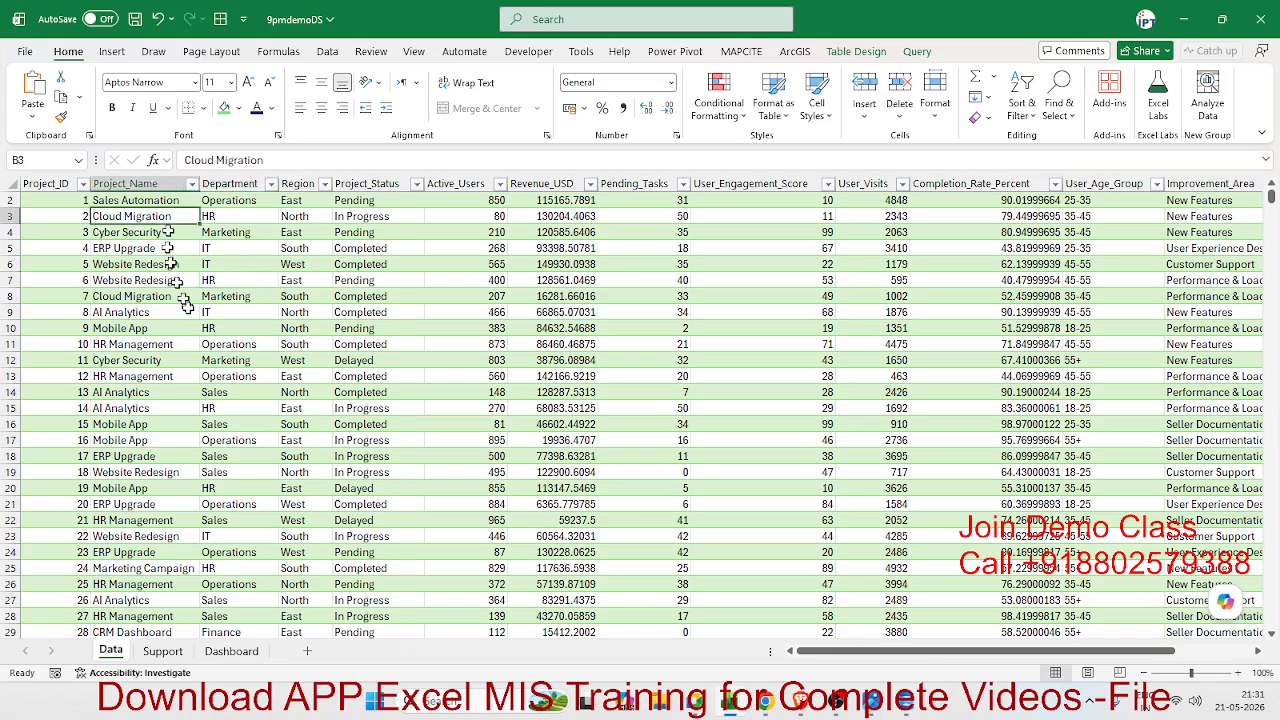
pyautogui.scroll(1, 232, 258)
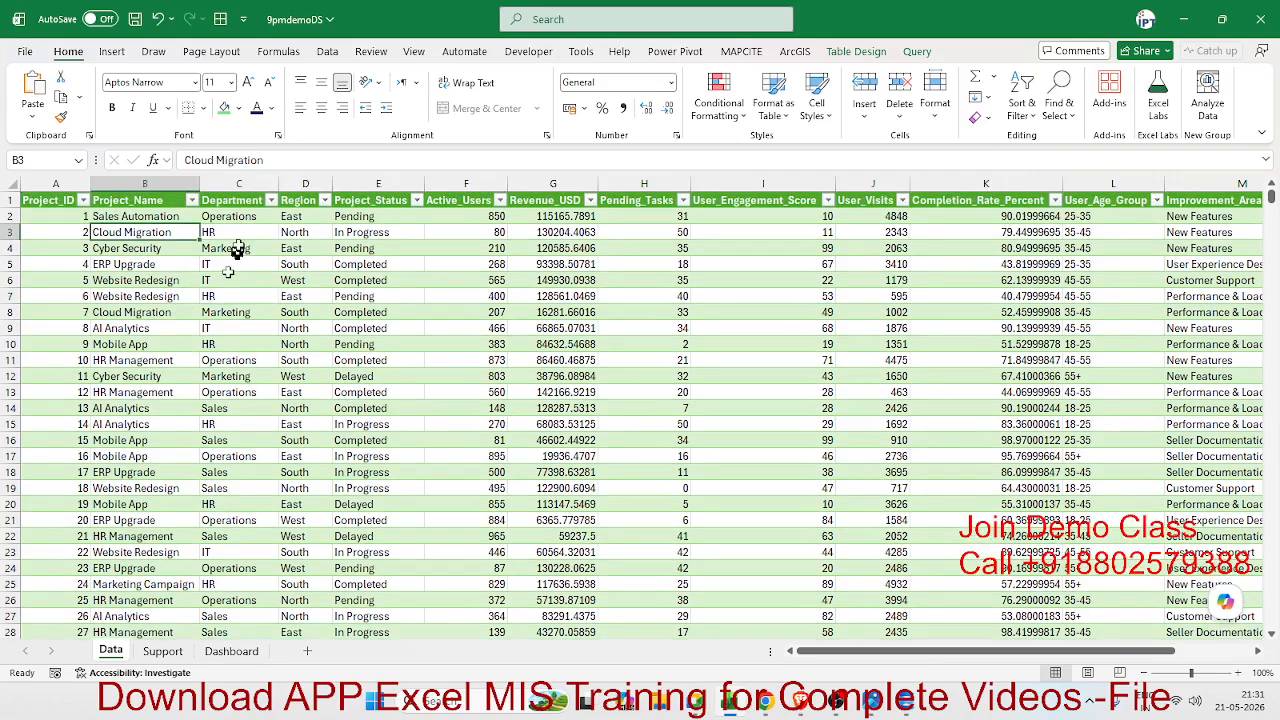
pyautogui.click(239, 185)
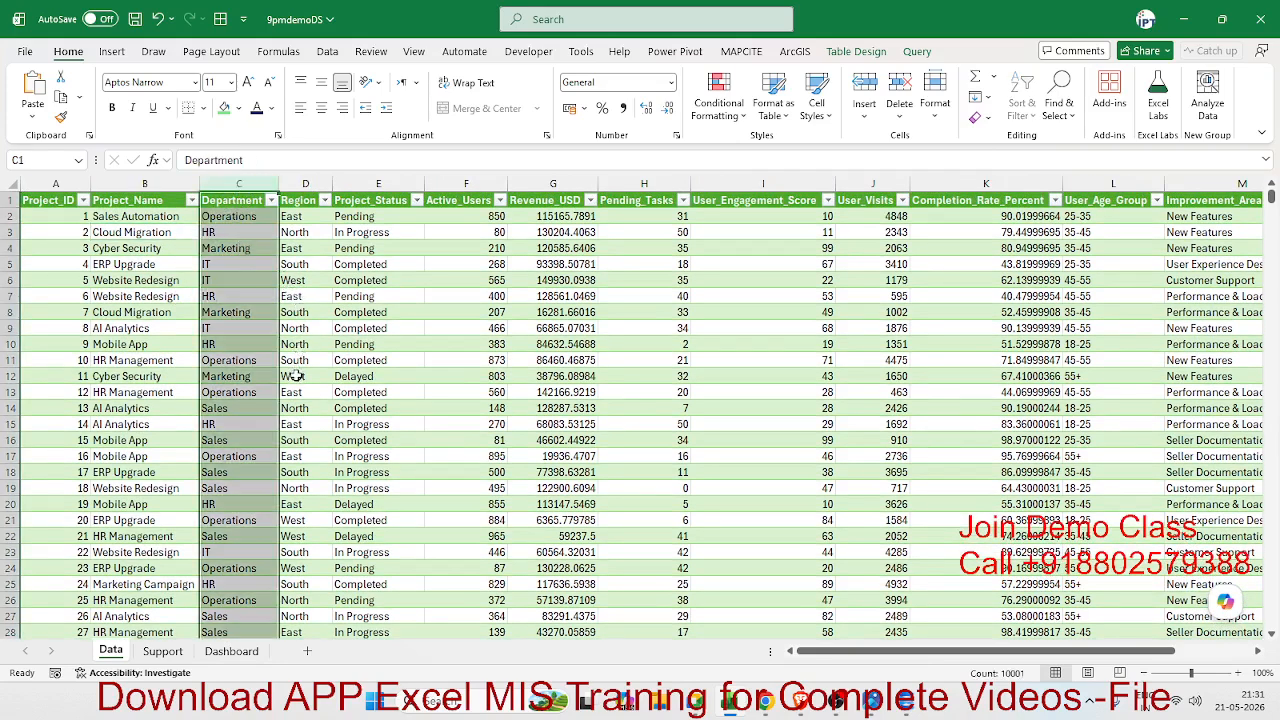
pyautogui.click(270, 201)
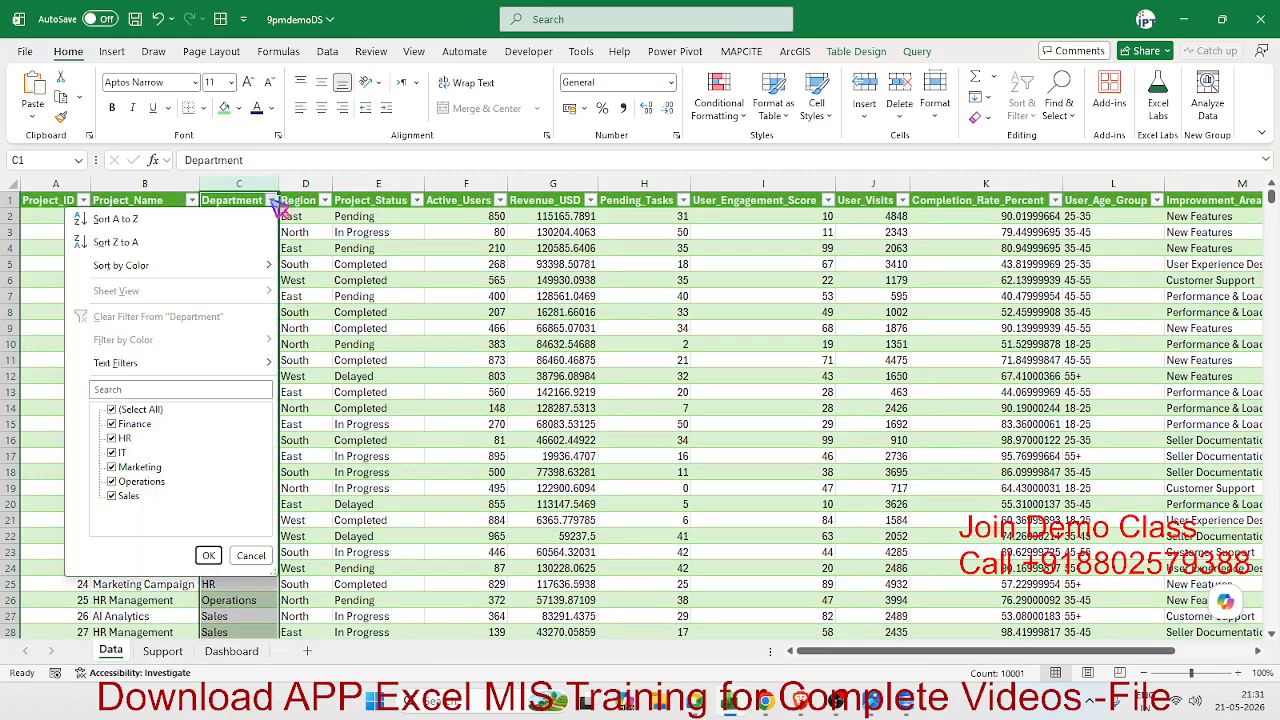
pyautogui.press('Escape')
# Build the Support sheet's empty PivotTable with Department as rows and the sum of Revenue_USD as values
pyautogui.click(165, 650)
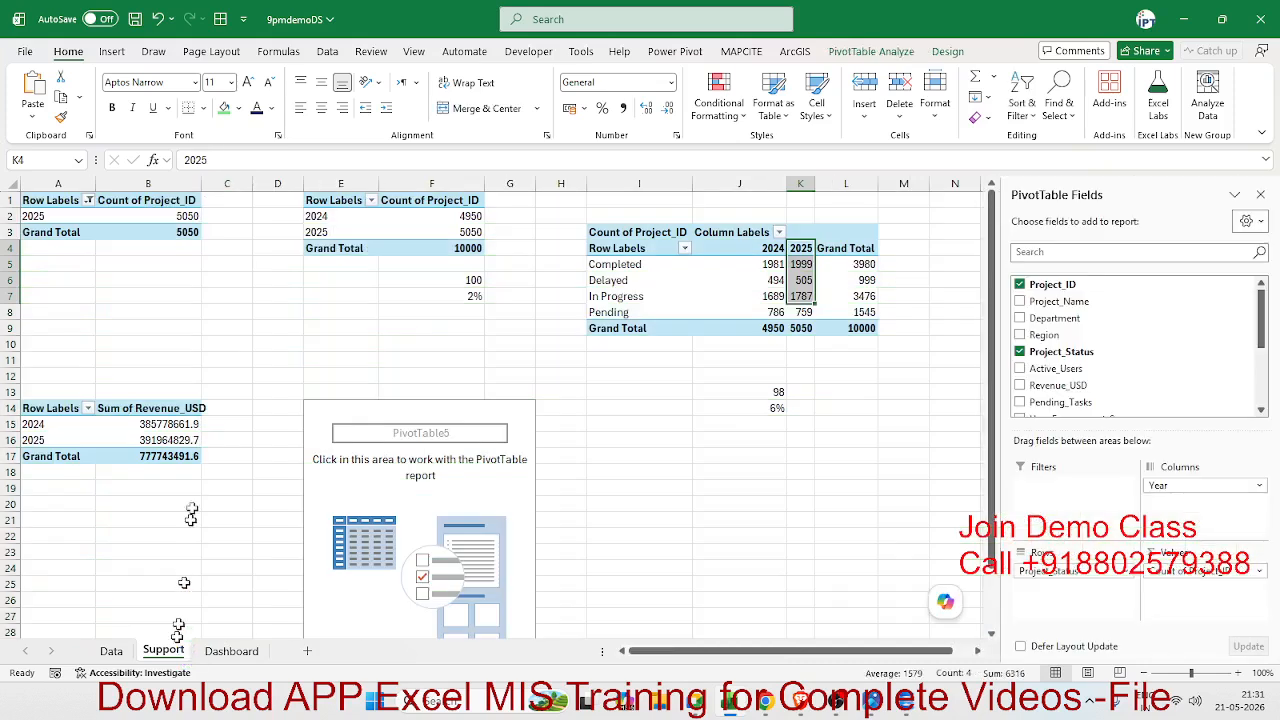
pyautogui.scroll(-2, 340, 500)
pyautogui.click(340, 407)
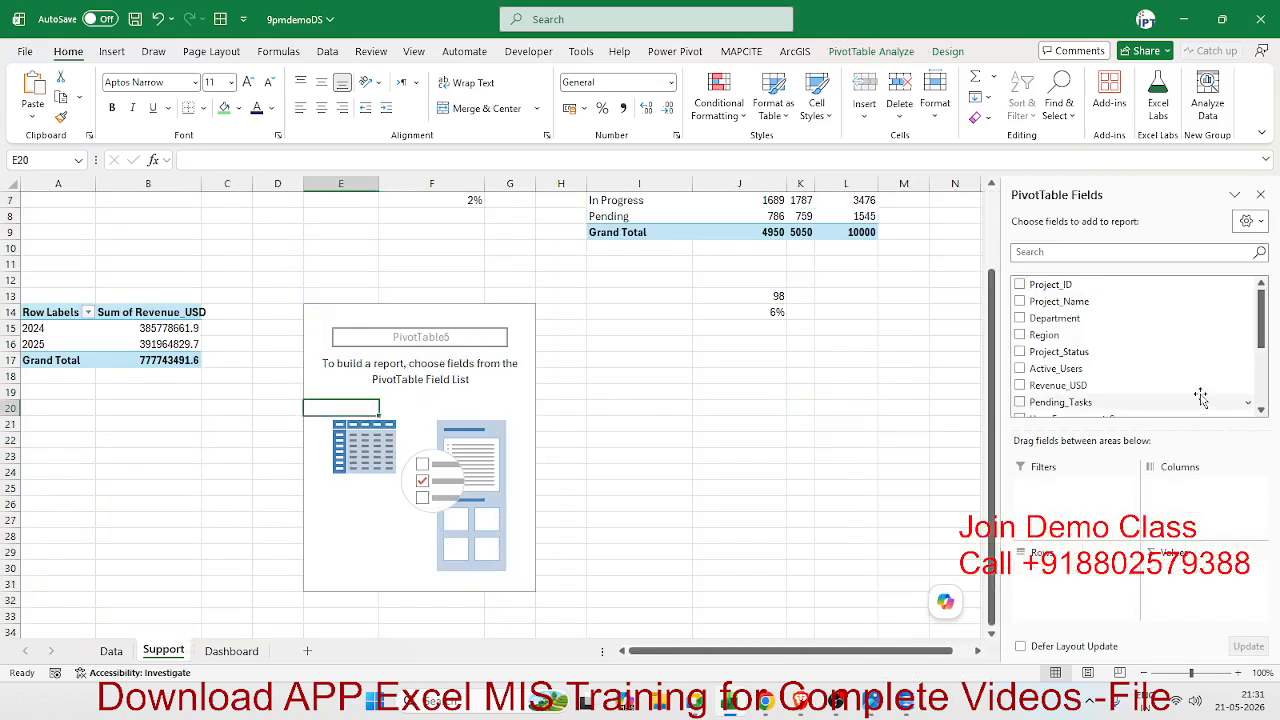
pyautogui.moveTo(1097, 318); pyautogui.dragTo(1080, 582)
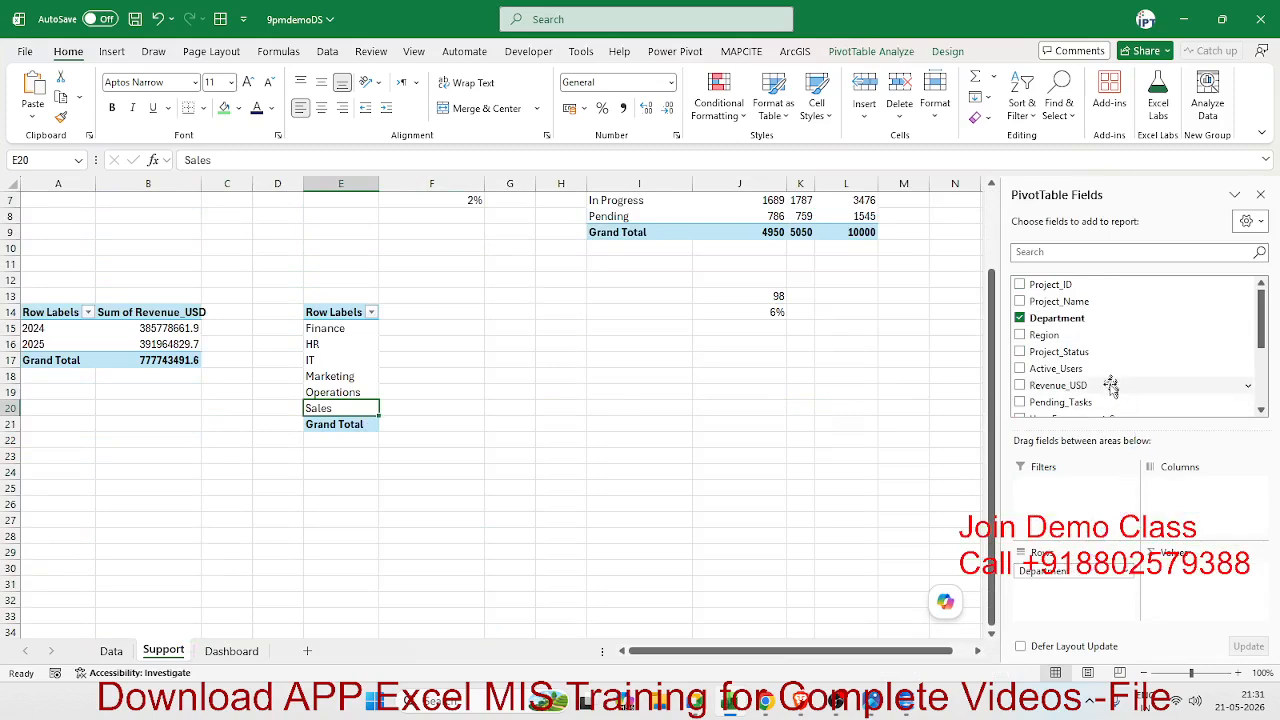
pyautogui.scroll(-1, 1098, 402)
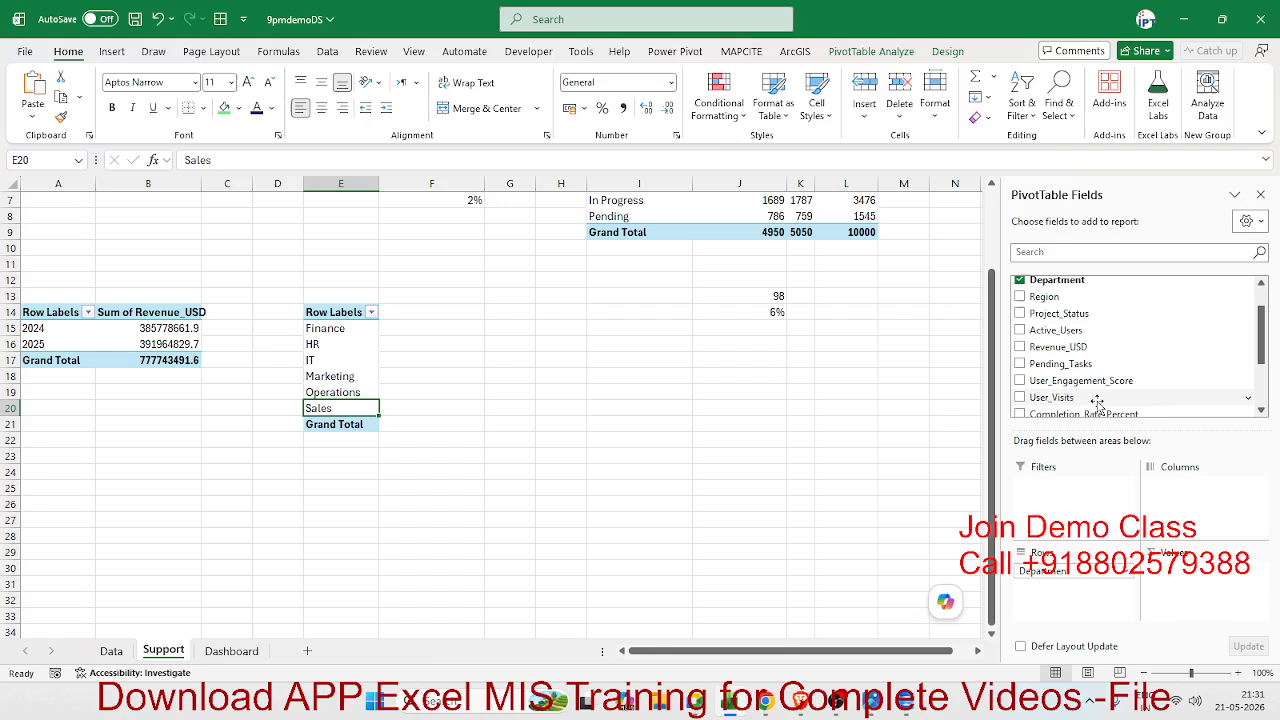
pyautogui.moveTo(1086, 348); pyautogui.dragTo(1183, 598)
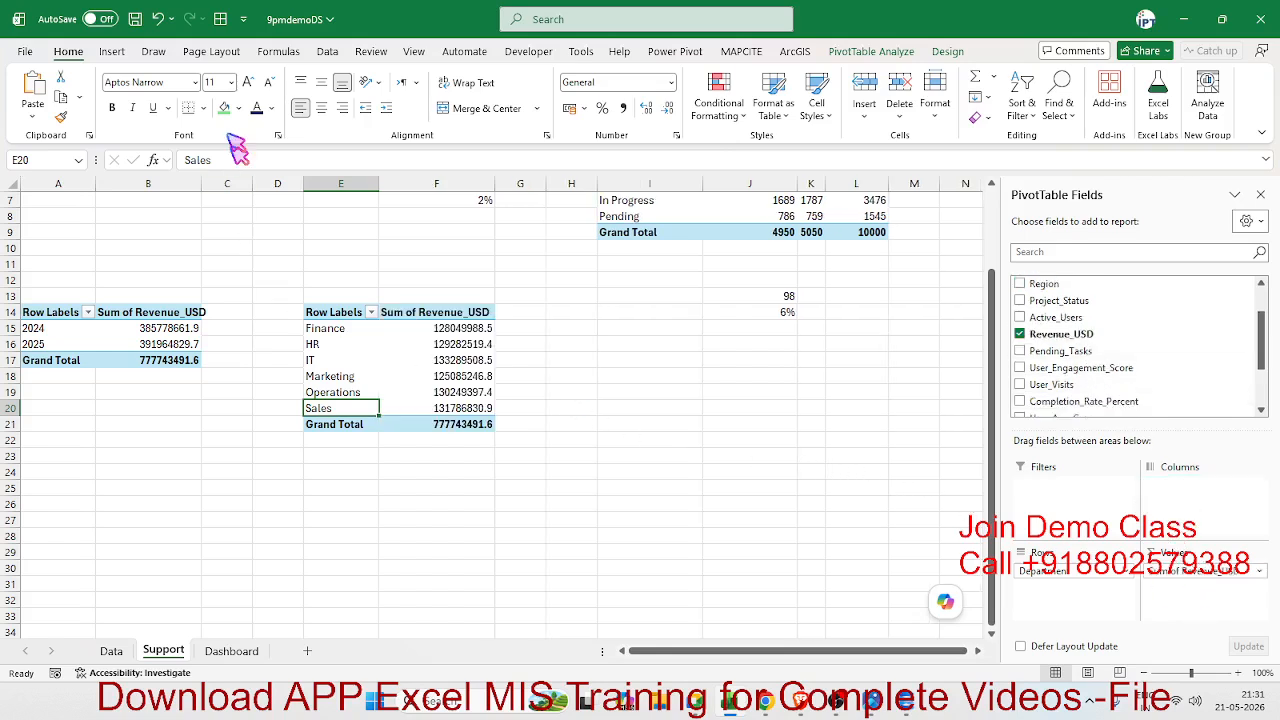
# Try a 2-D area PivotChart of the department revenue beside its PivotTable and remove it
pyautogui.click(112, 51)
pyautogui.click(535, 99)
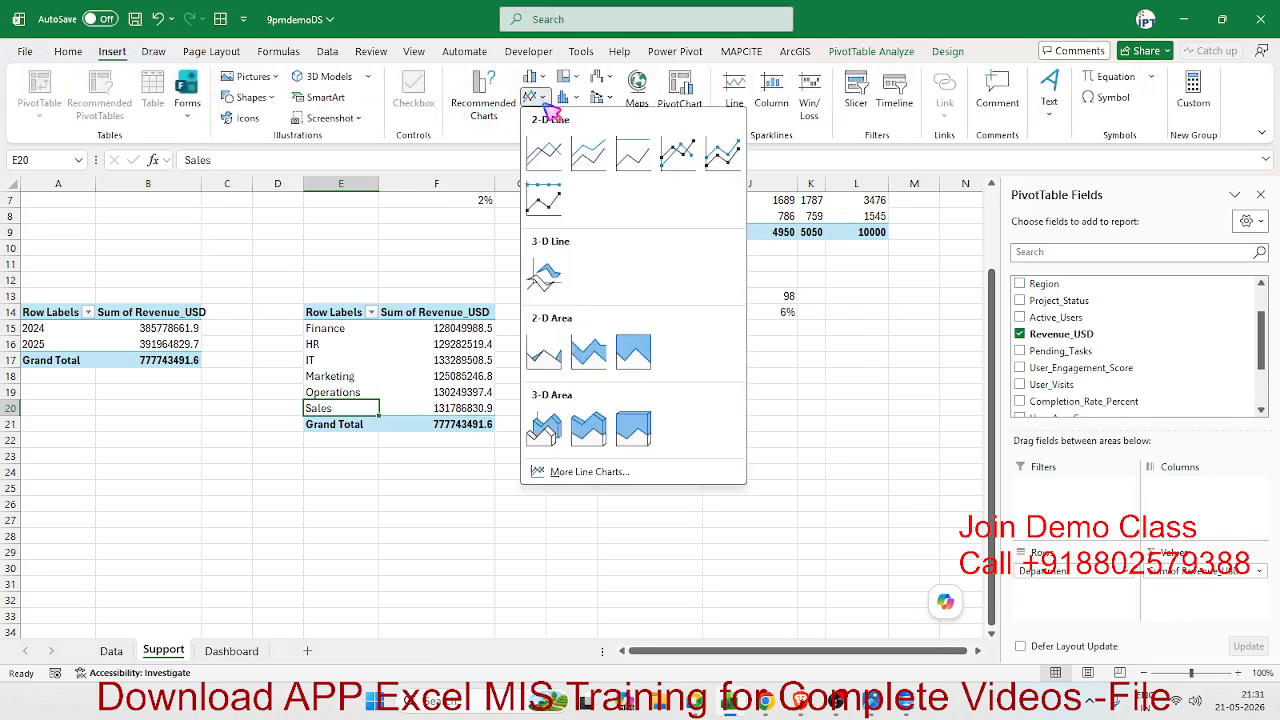
pyautogui.click(545, 350)
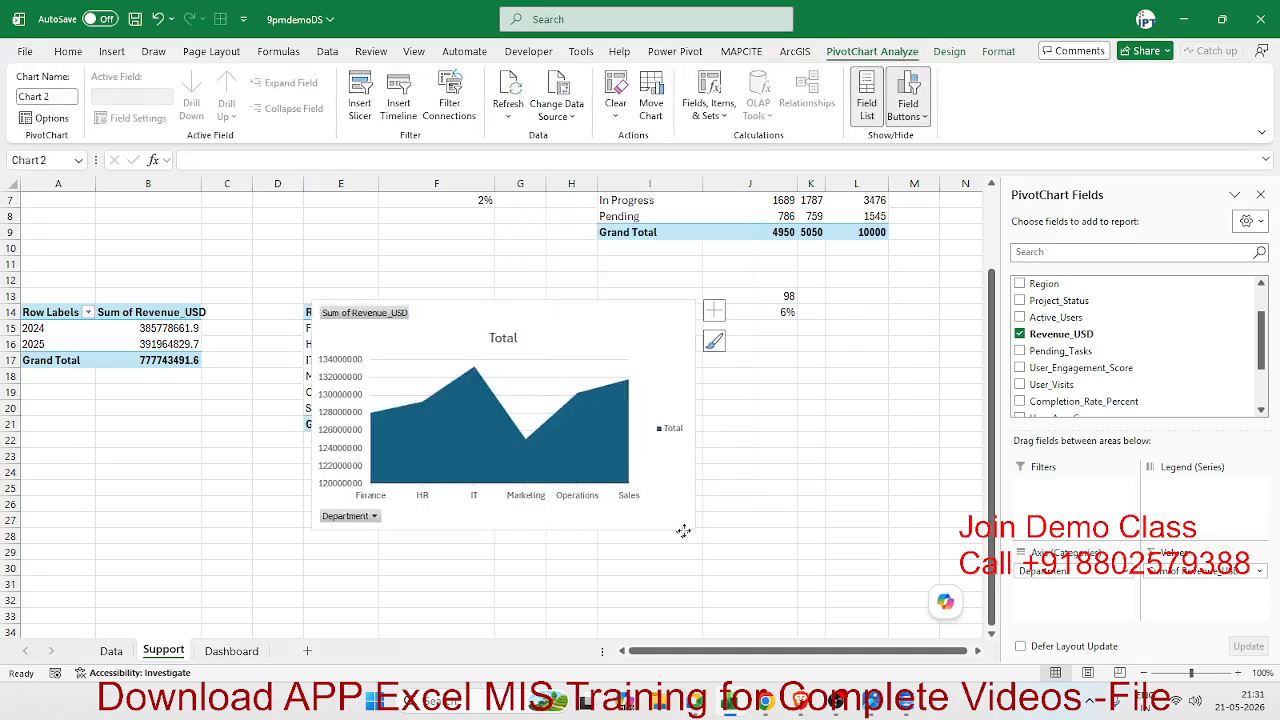
pyautogui.moveTo(677, 540); pyautogui.dragTo(786, 529)
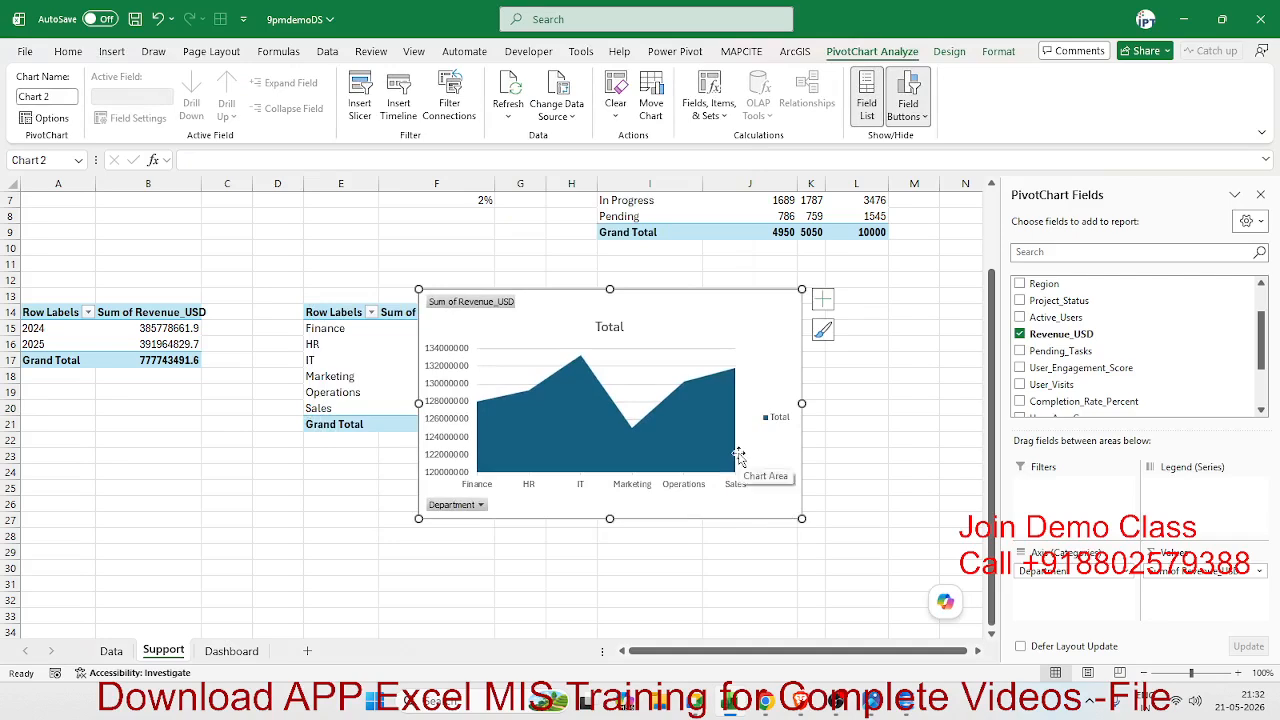
pyautogui.press('Delete')
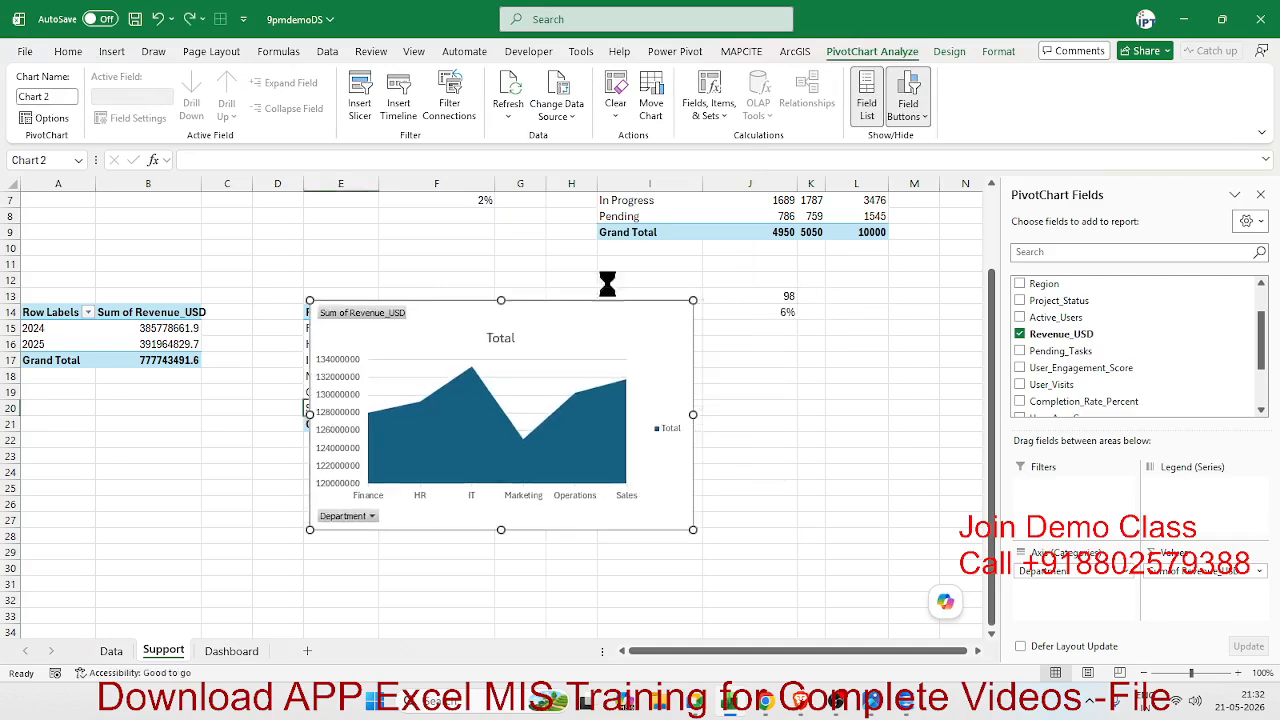
# Insert a 2-D line PivotChart of revenue by department and apply the light chart style with markers and drop lines
pyautogui.click(111, 51)
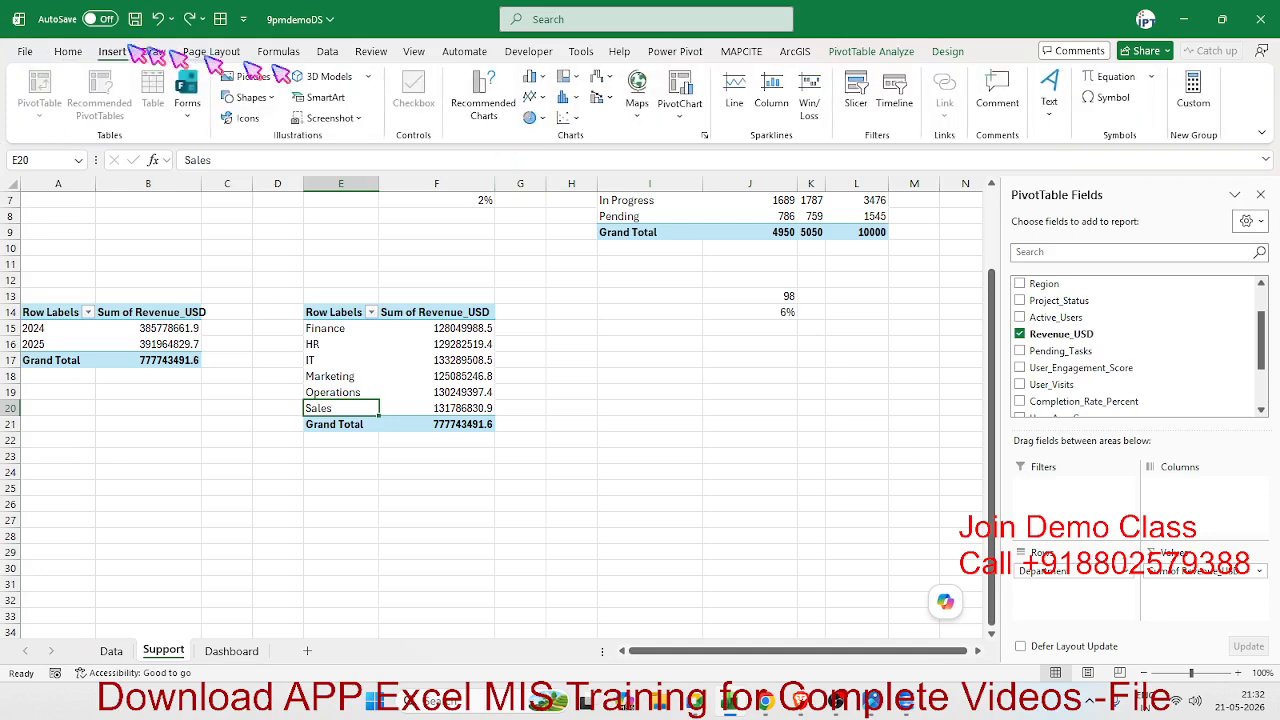
pyautogui.click(530, 97)
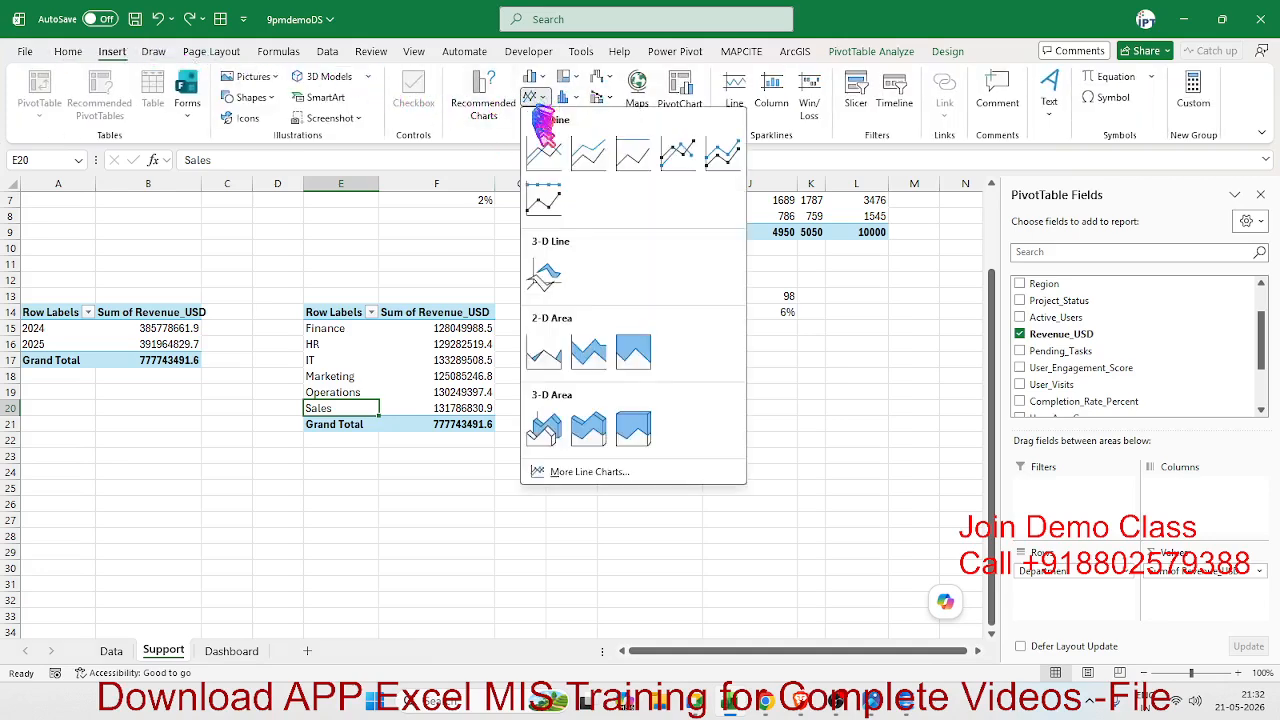
pyautogui.click(556, 140)
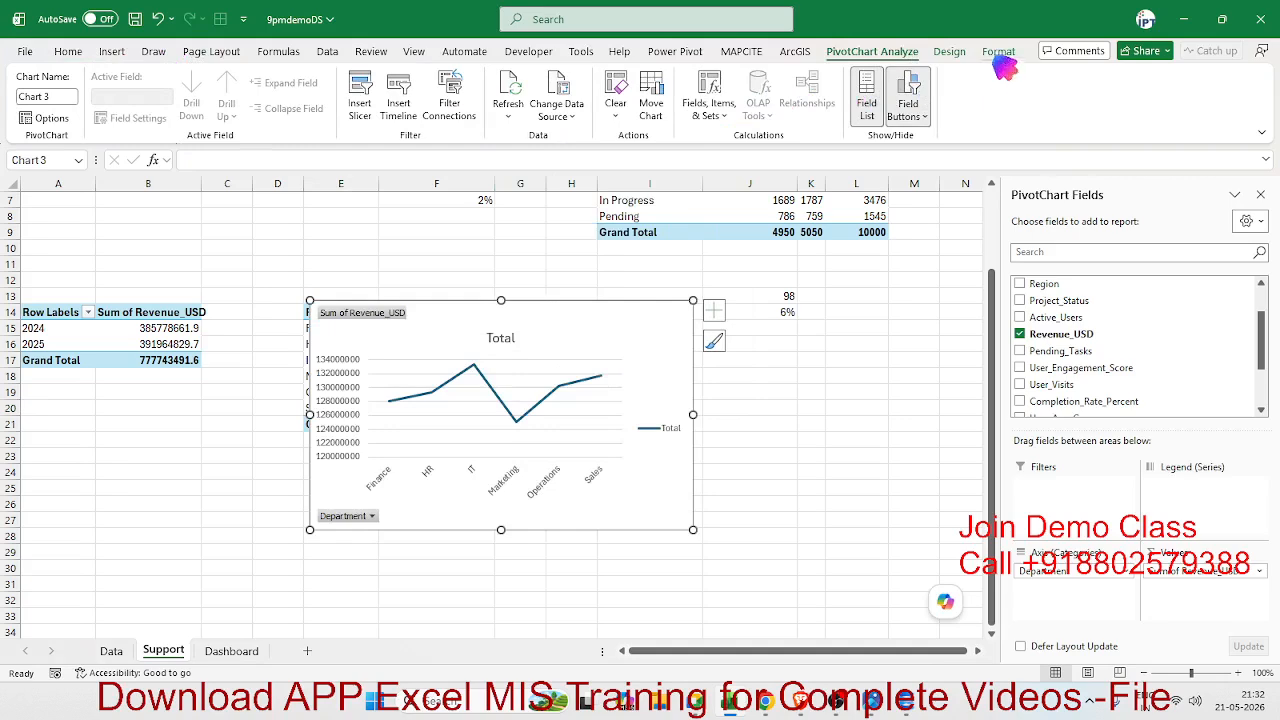
pyautogui.click(950, 52)
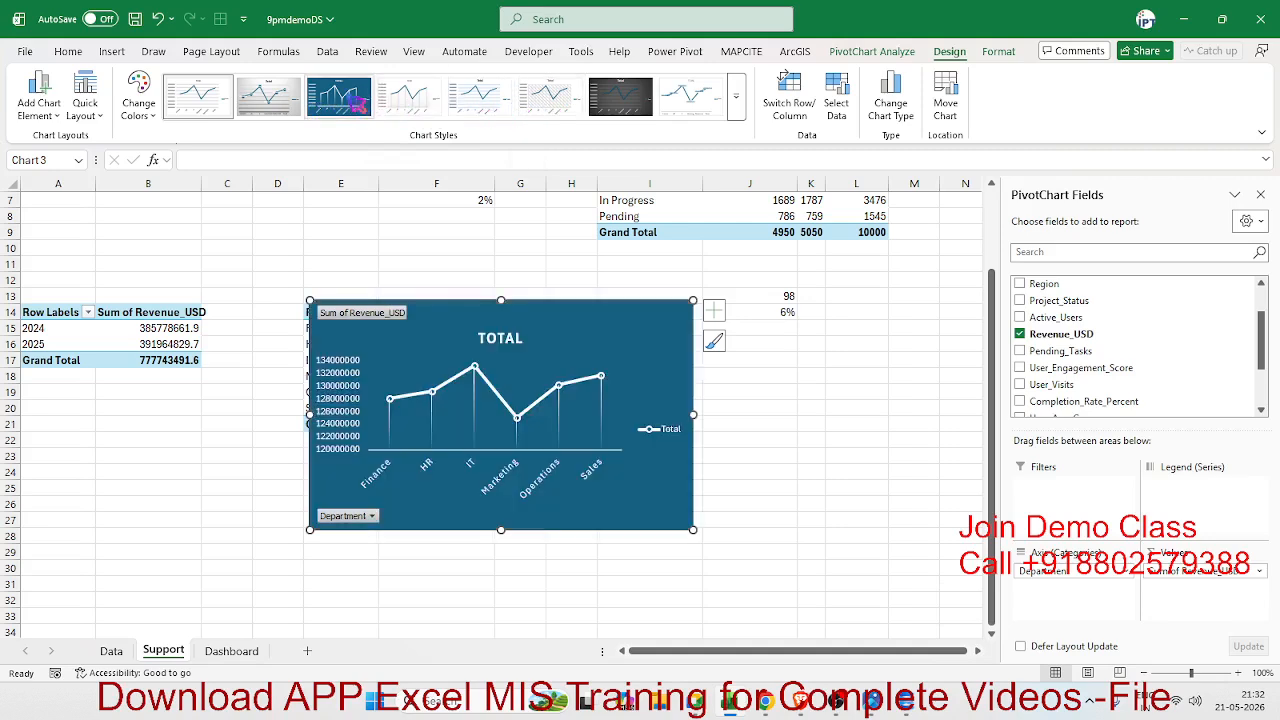
pyautogui.click(432, 108)
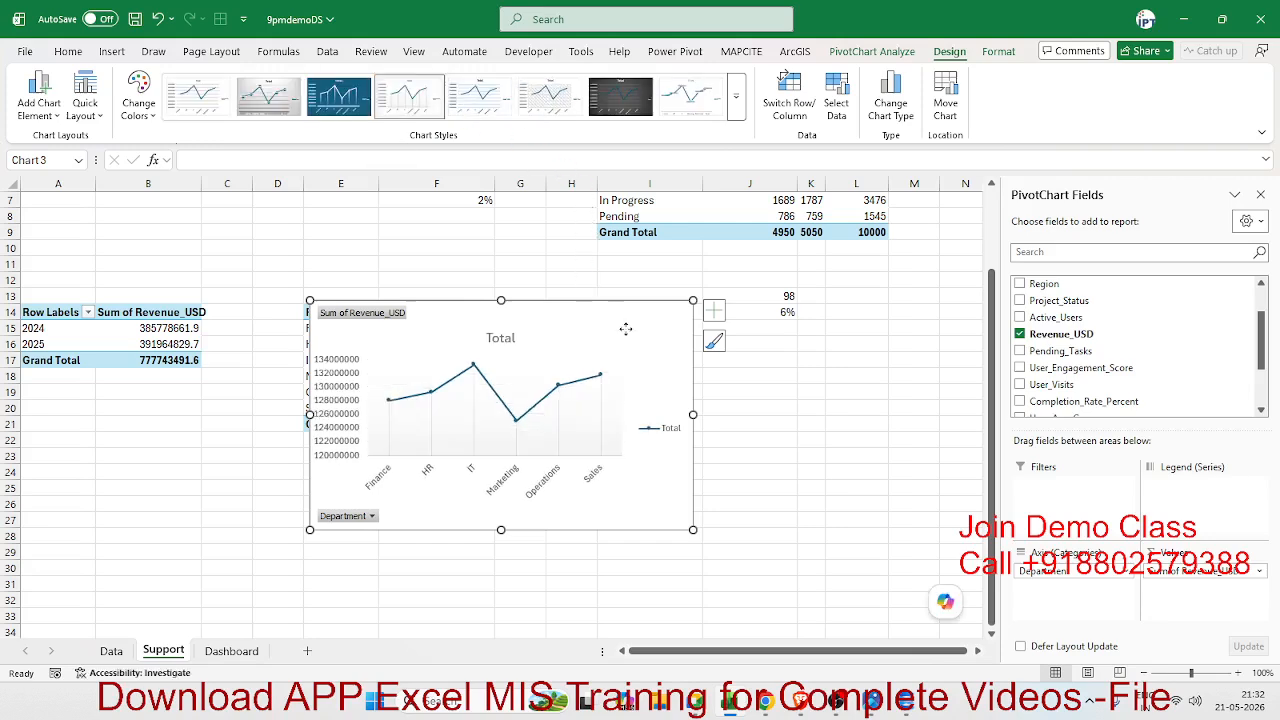
# Move the department revenue line chart to the Dashboard sheet, place it below the Total Project card, and make it narrower and slightly taller
pyautogui.press('Delete')
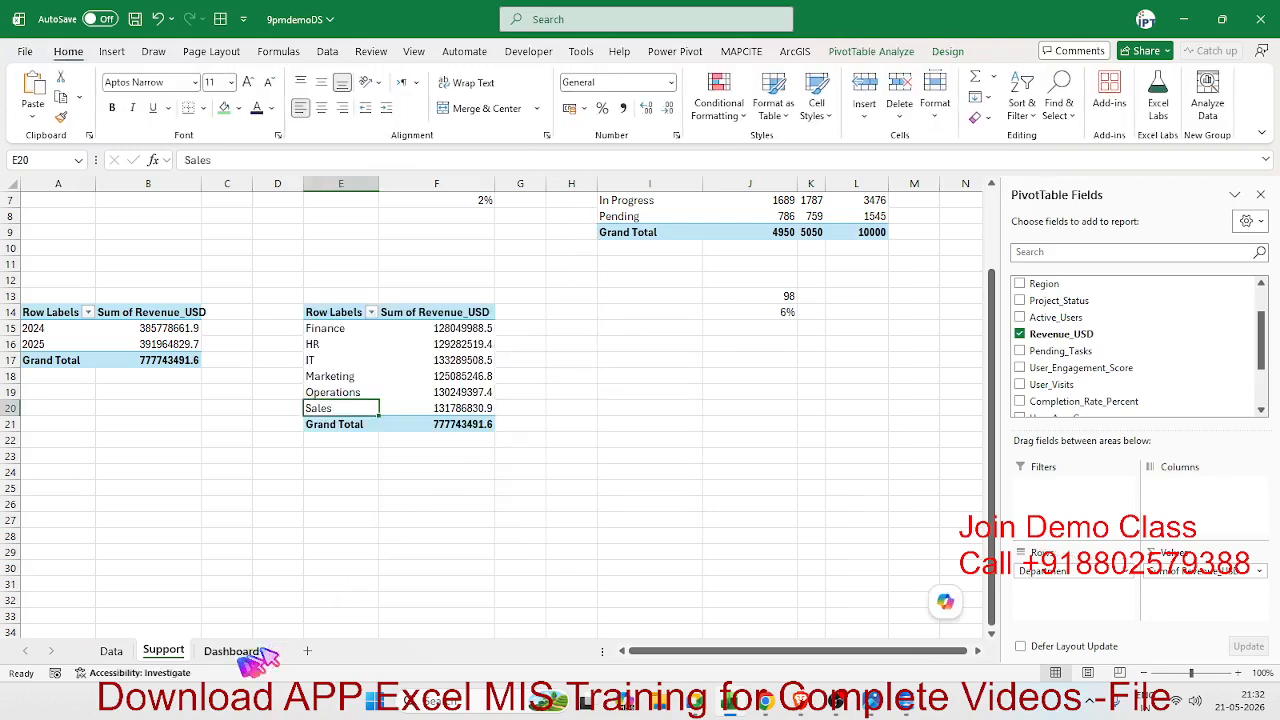
pyautogui.click(231, 651)
pyautogui.hotkey('ctrl', 'v')
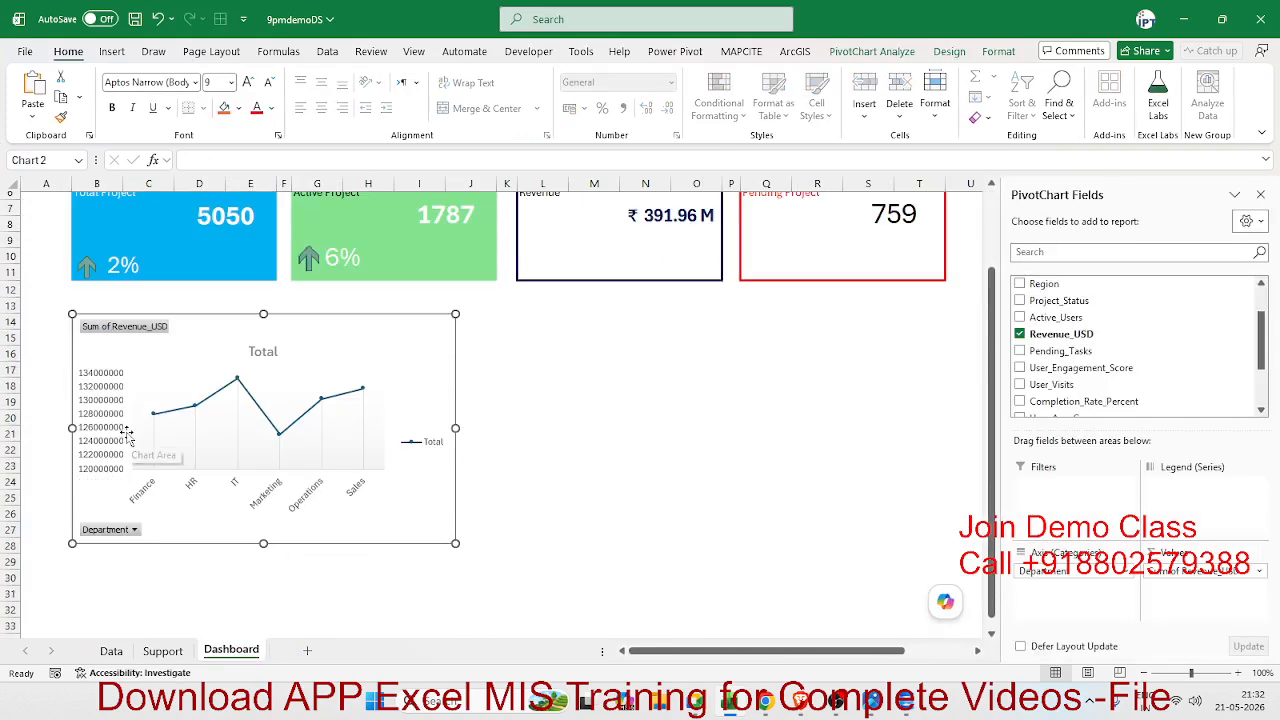
pyautogui.scroll(-2, 124, 430)
pyautogui.moveTo(190, 326); pyautogui.dragTo(182, 309)
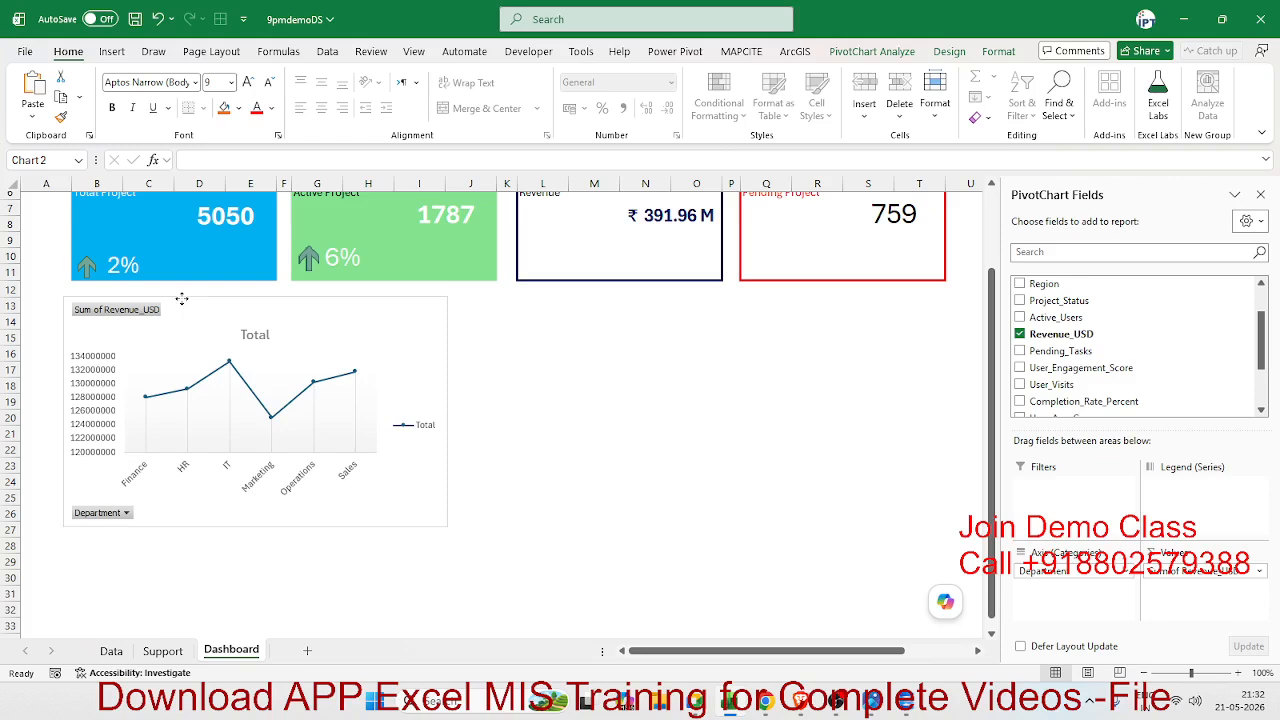
pyautogui.moveTo(447, 526); pyautogui.dragTo(377, 550)
# Remove the legend from the dashboard's department revenue chart and hide all of its field buttons
pyautogui.click(398, 337)
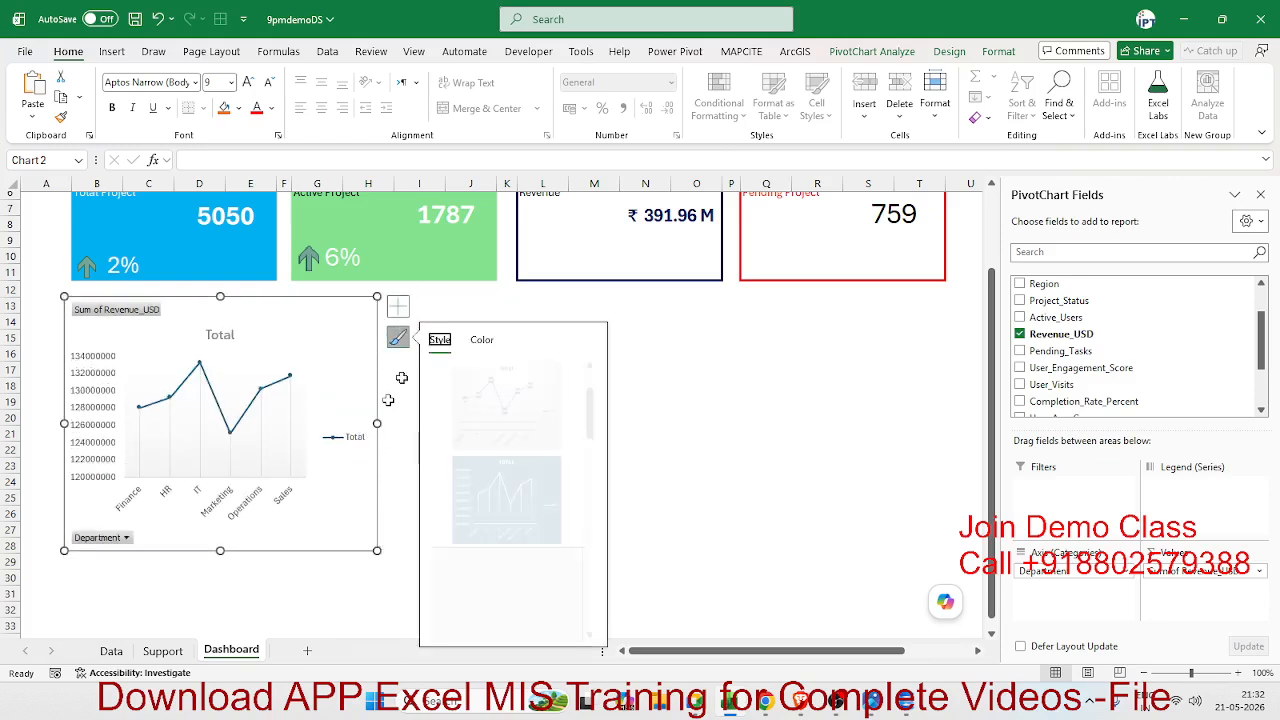
pyautogui.click(399, 307)
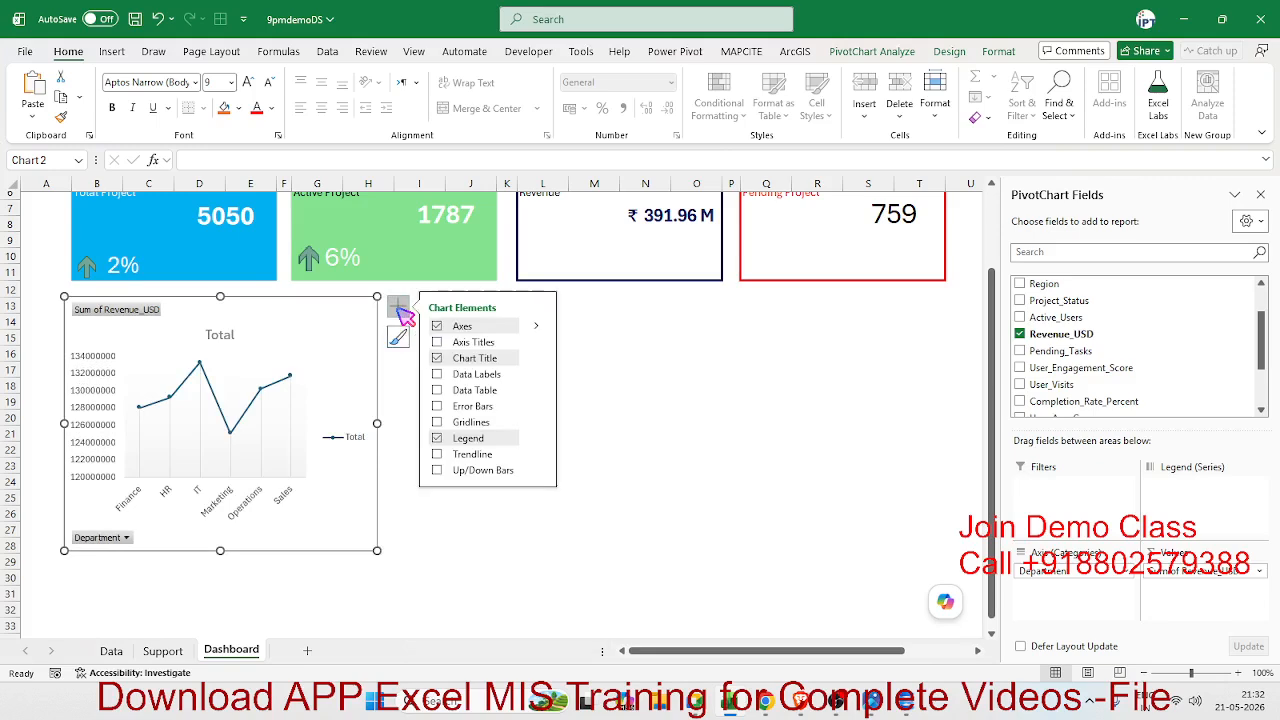
pyautogui.click(436, 358)
pyautogui.click(437, 438)
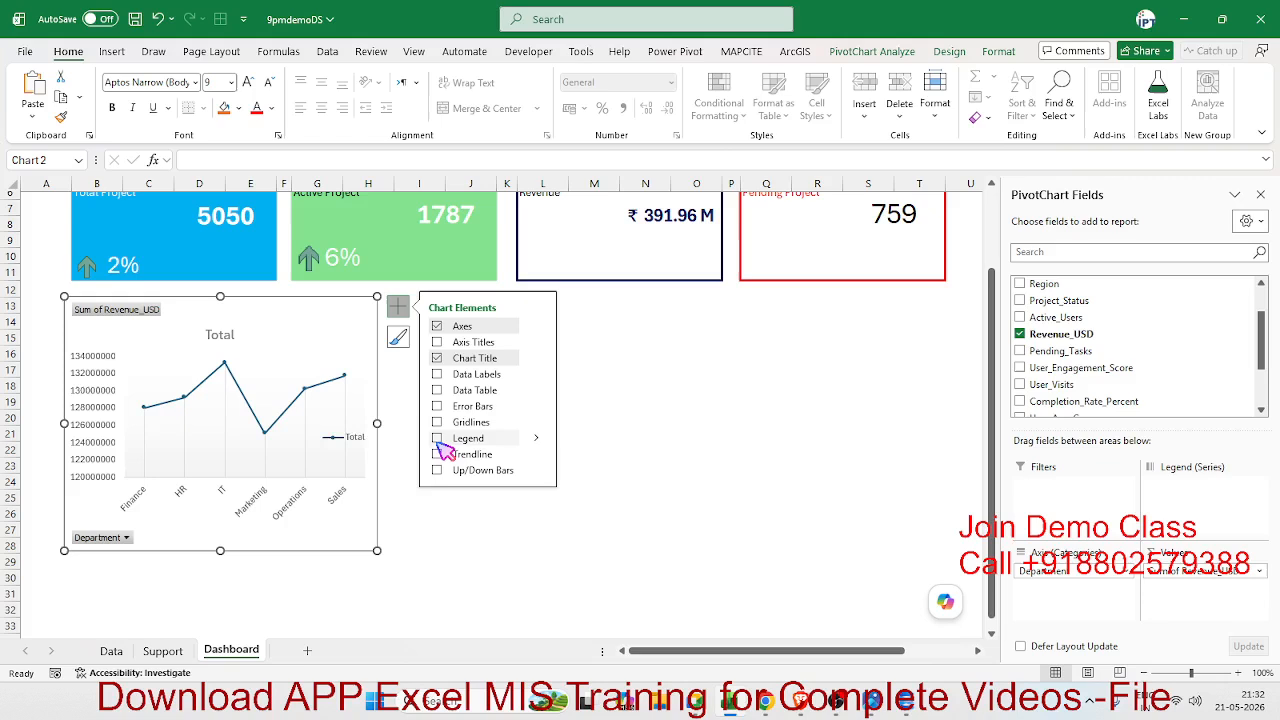
pyautogui.rightClick(133, 318)
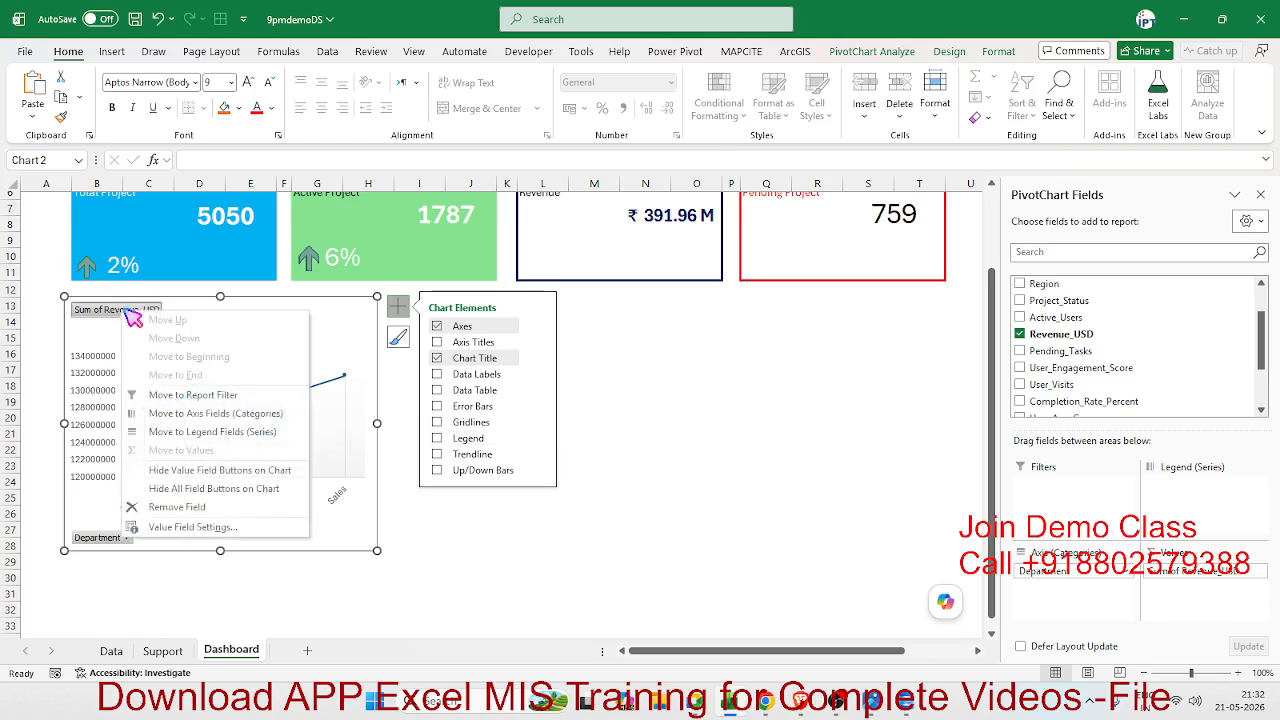
pyautogui.click(178, 486)
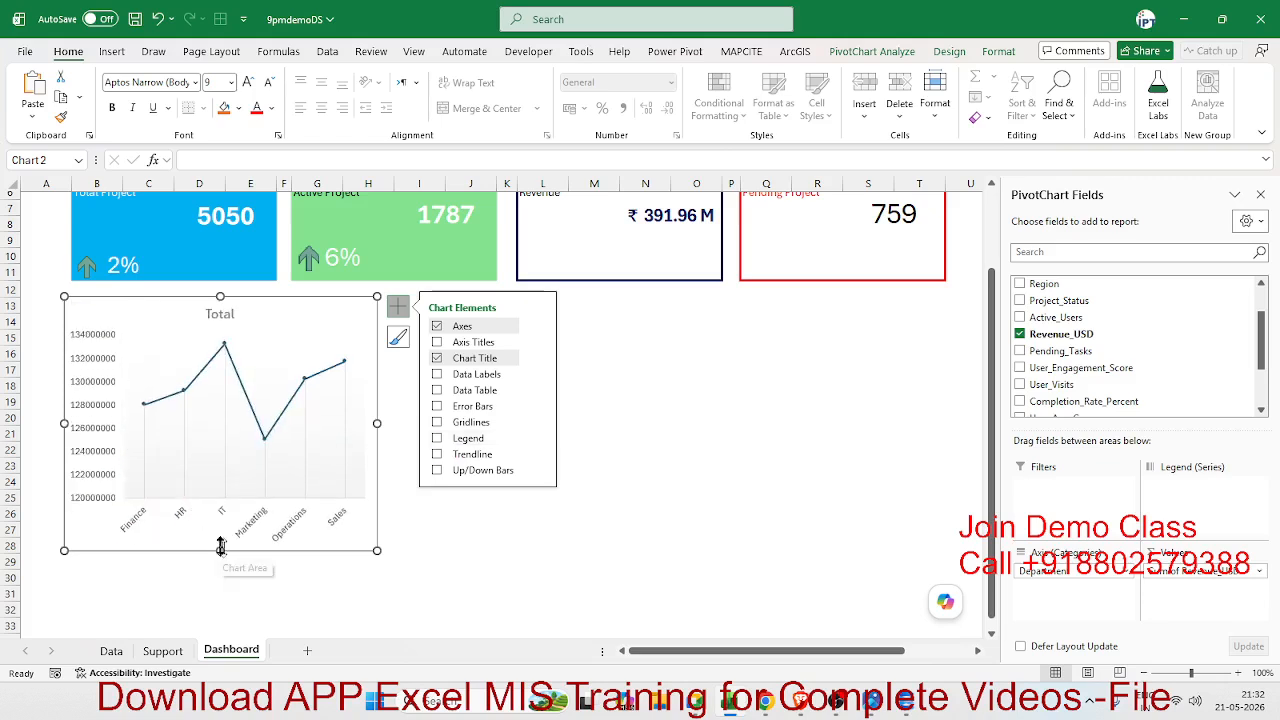
# Reduce the height of the dashboard's department revenue chart and change its title to Revenue Growth
pyautogui.moveTo(220, 550); pyautogui.dragTo(221, 518)
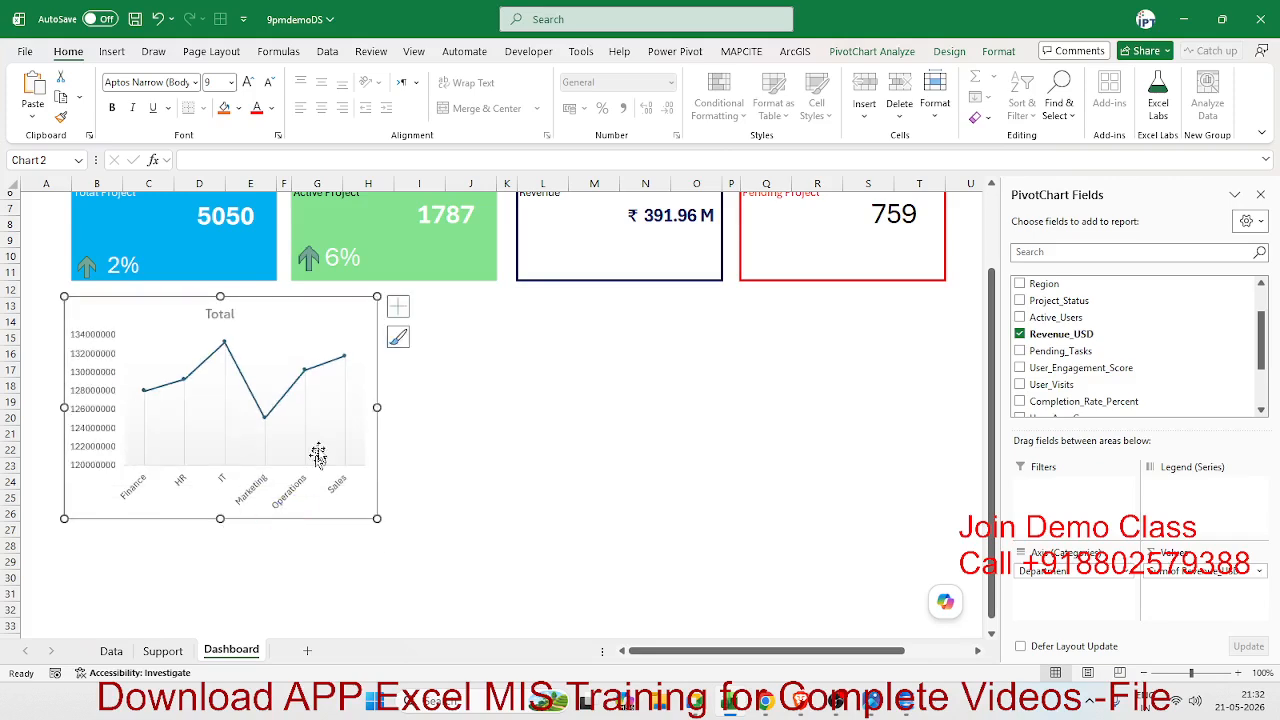
pyautogui.doubleClick(224, 316)
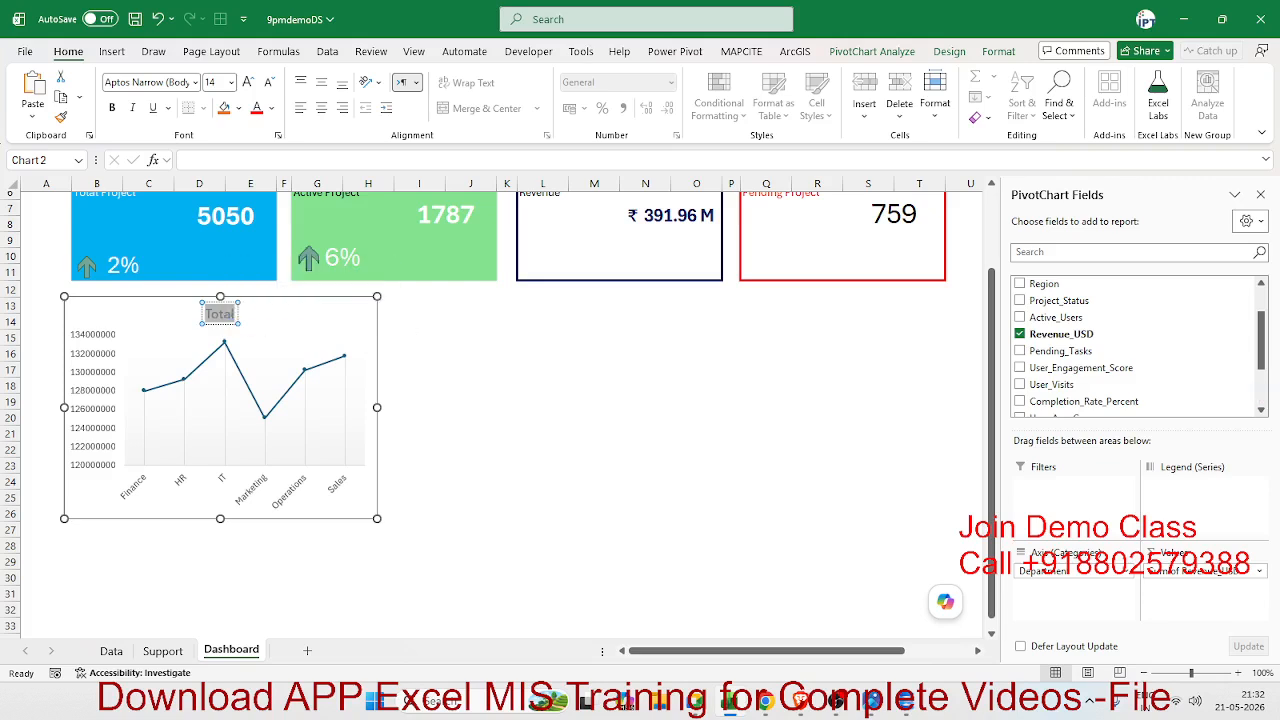
pyautogui.press('BackSpace')
pyautogui.write('Revenue')
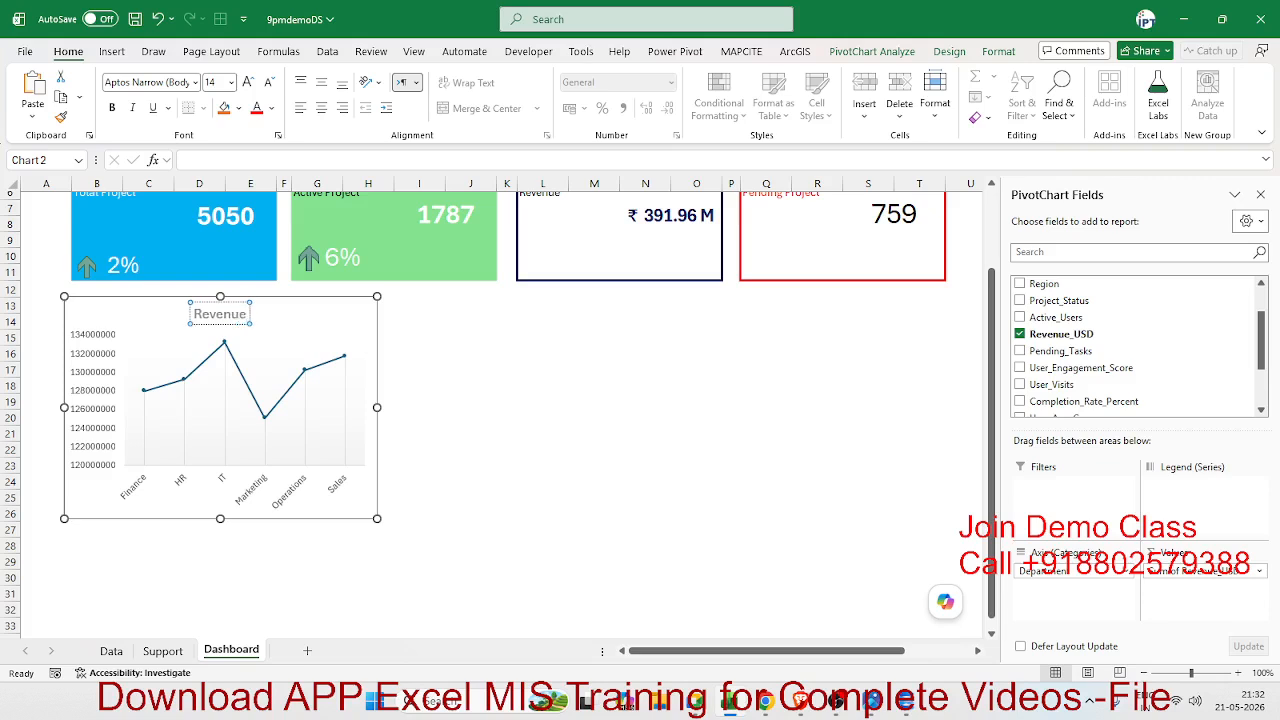
pyautogui.write(' Gro')
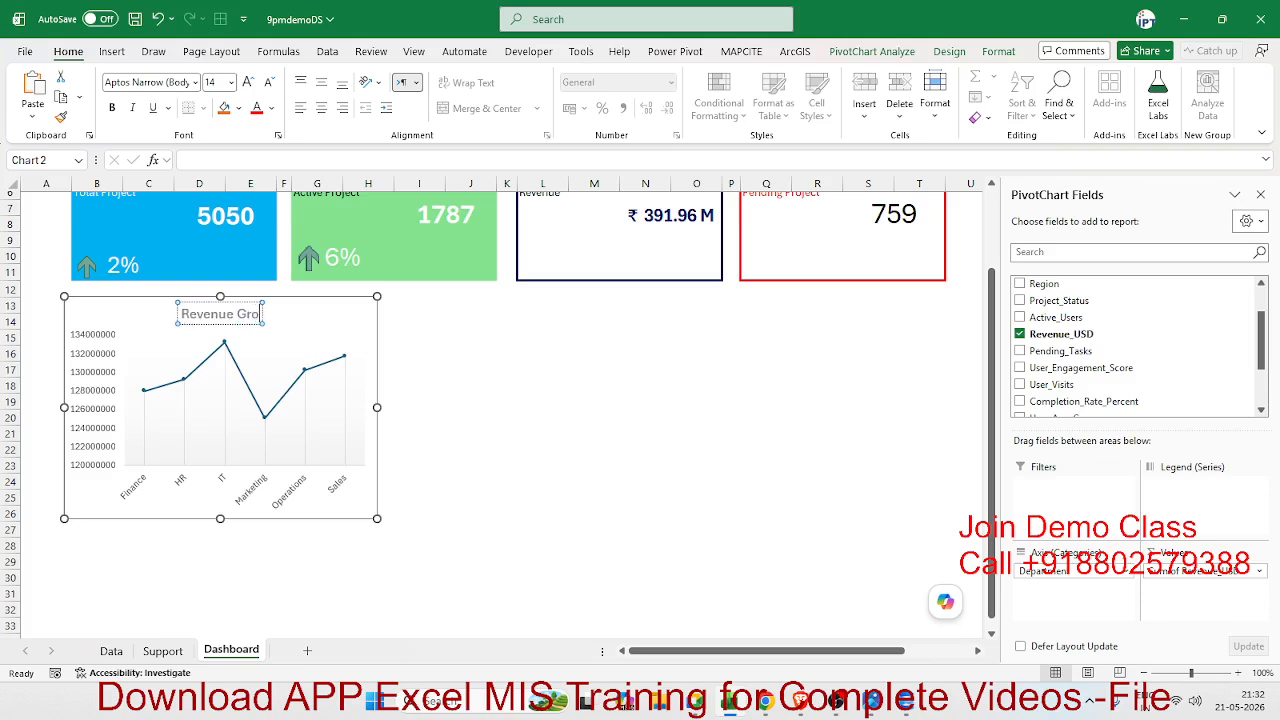
pyautogui.write('wth')
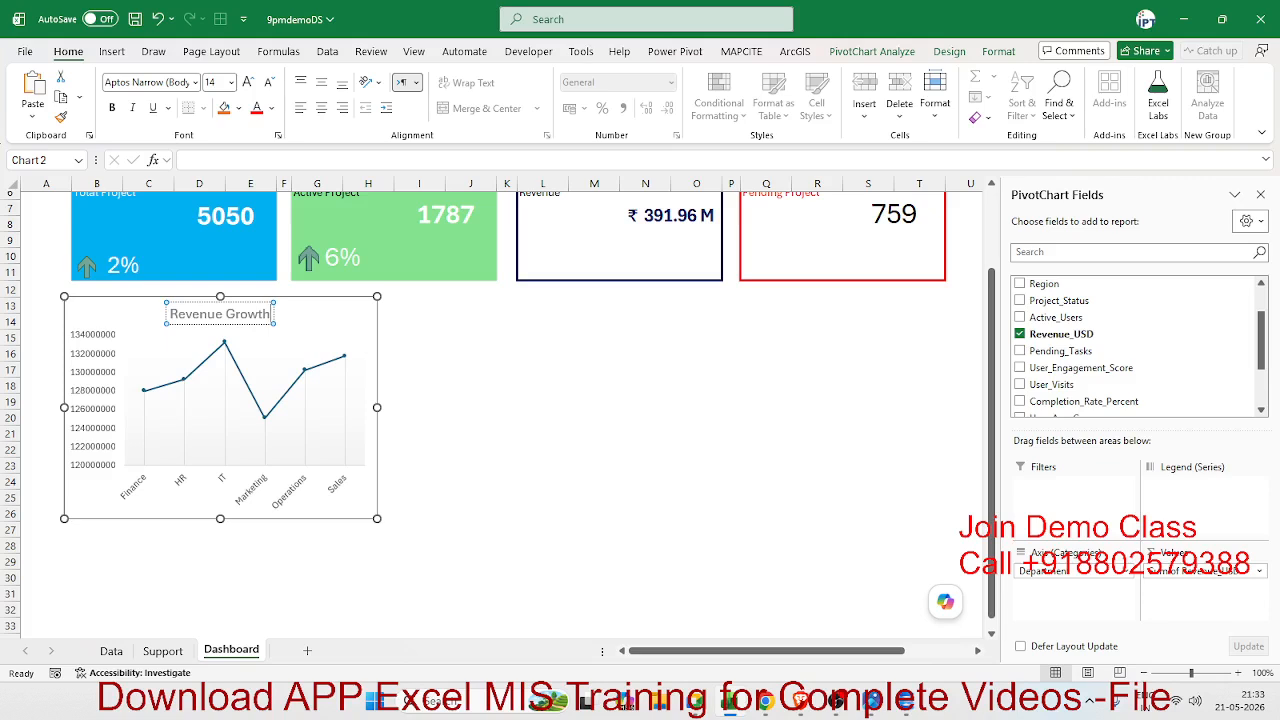
pyautogui.hotkey('alt', 'Tab')
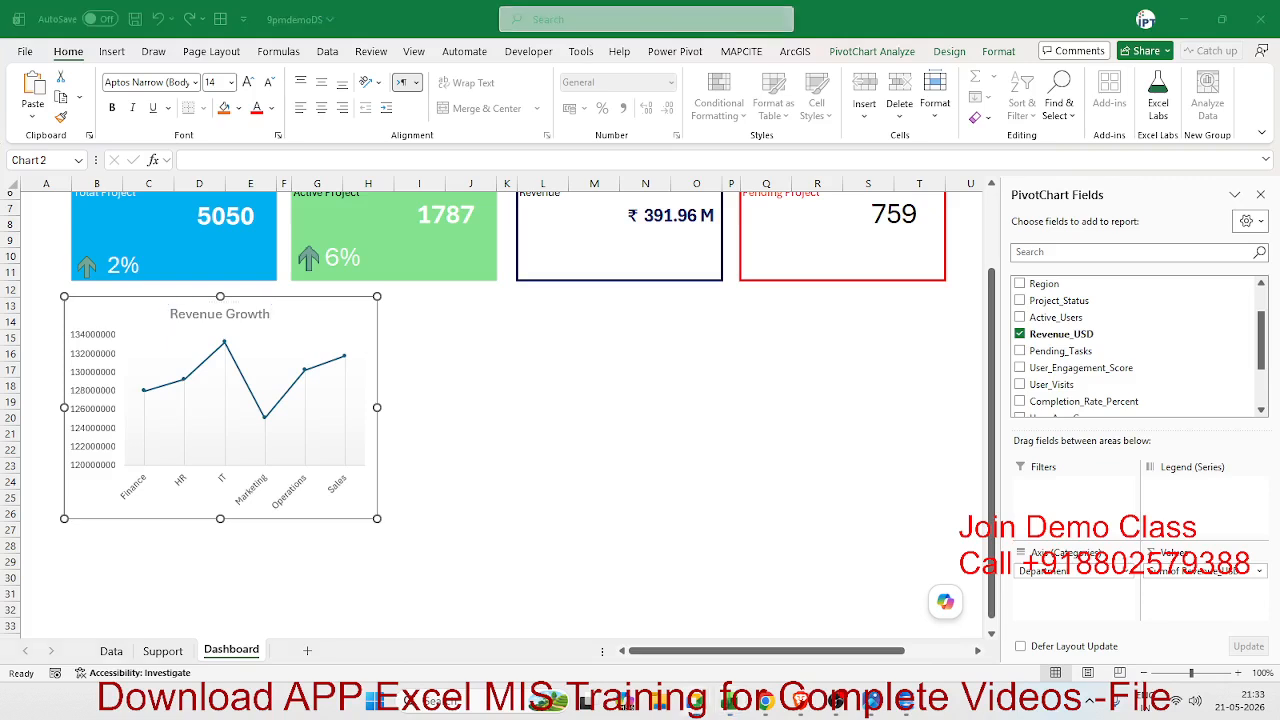
# Move the Revenue Growth title to the upper-left corner of its chart
pyautogui.click(249, 318)
pyautogui.moveTo(249, 318); pyautogui.dragTo(148, 321)
pyautogui.click(451, 403)
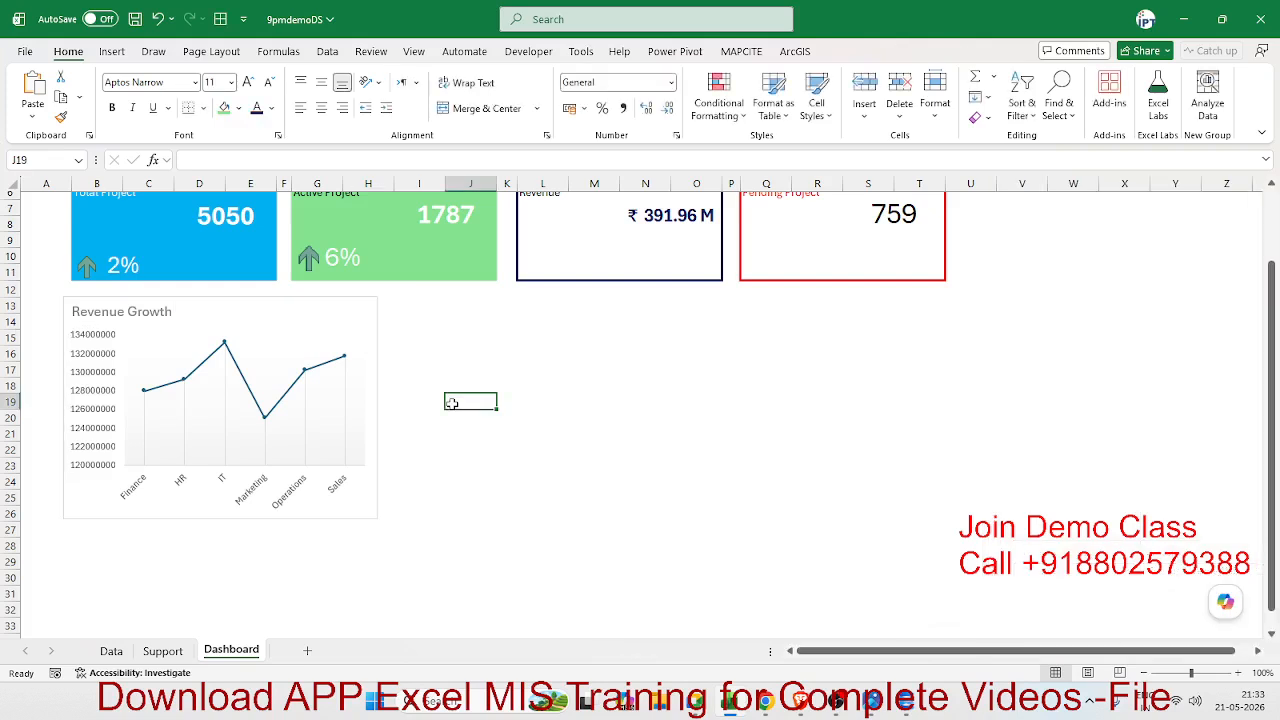
# Try a solid green fill on the Revenue Growth chart's plot area and undo it
pyautogui.click(342, 425)
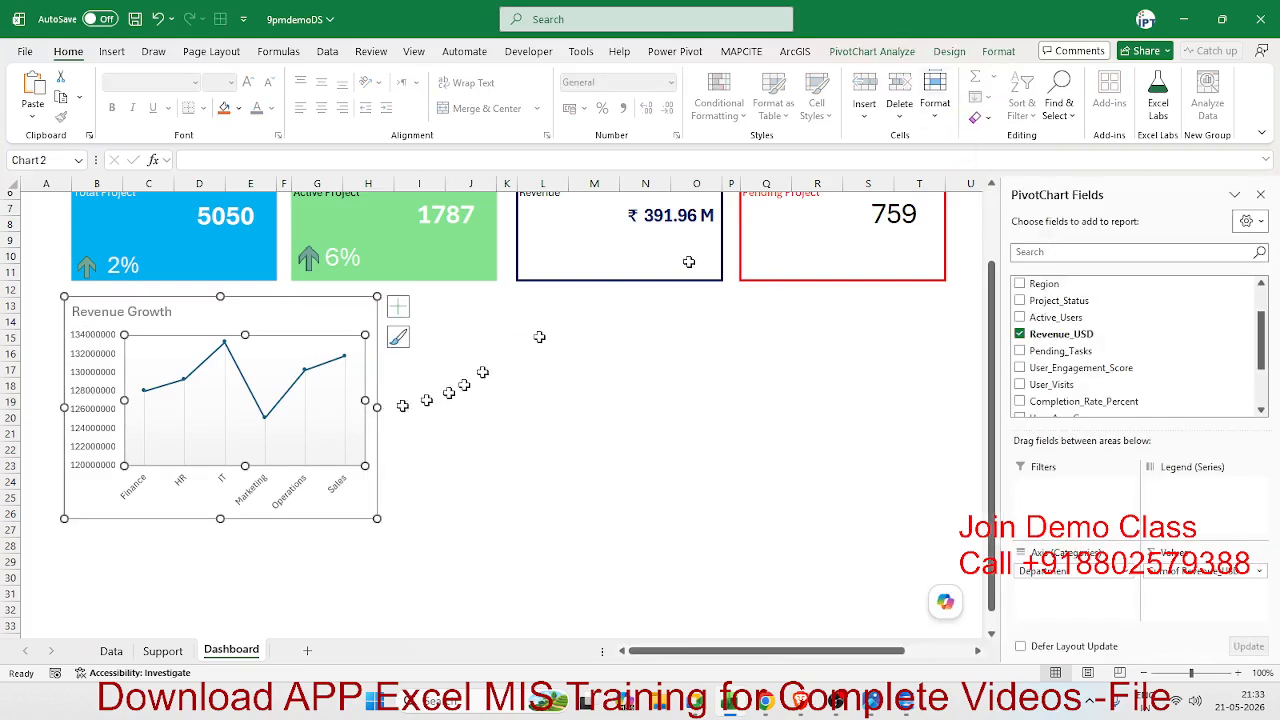
pyautogui.rightClick(318, 428)
pyautogui.click(384, 582)
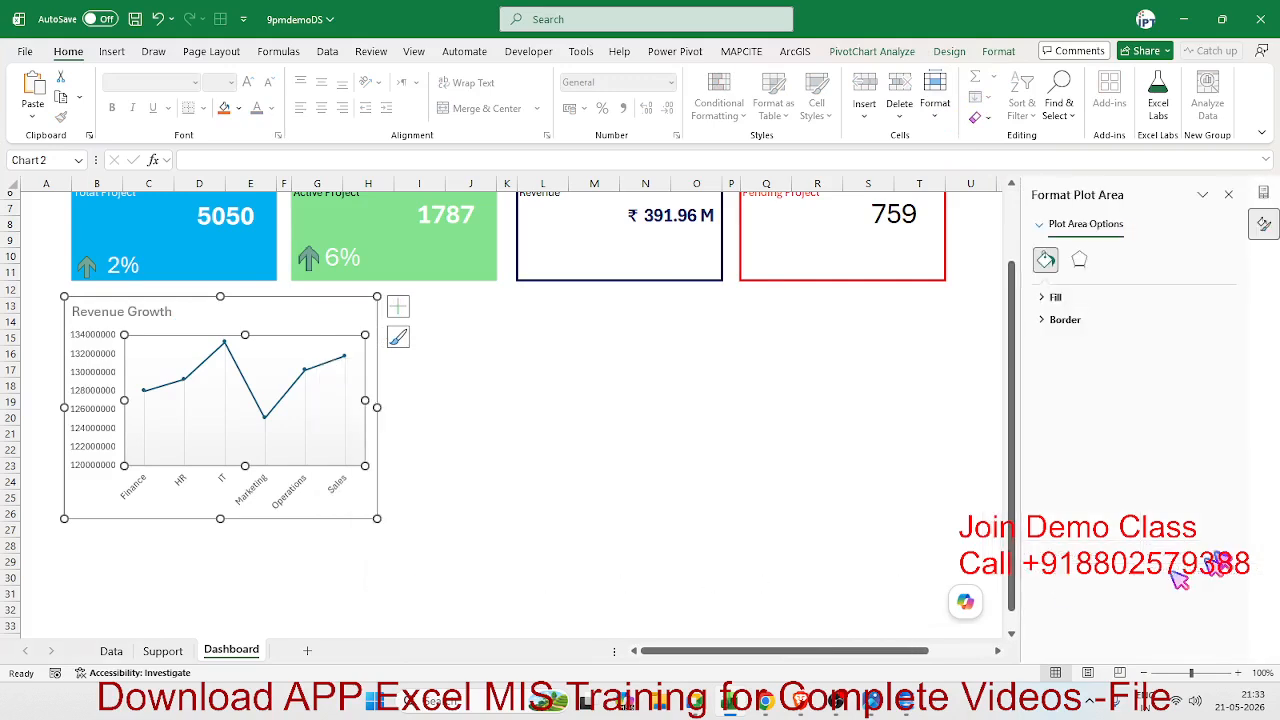
pyautogui.click(1062, 299)
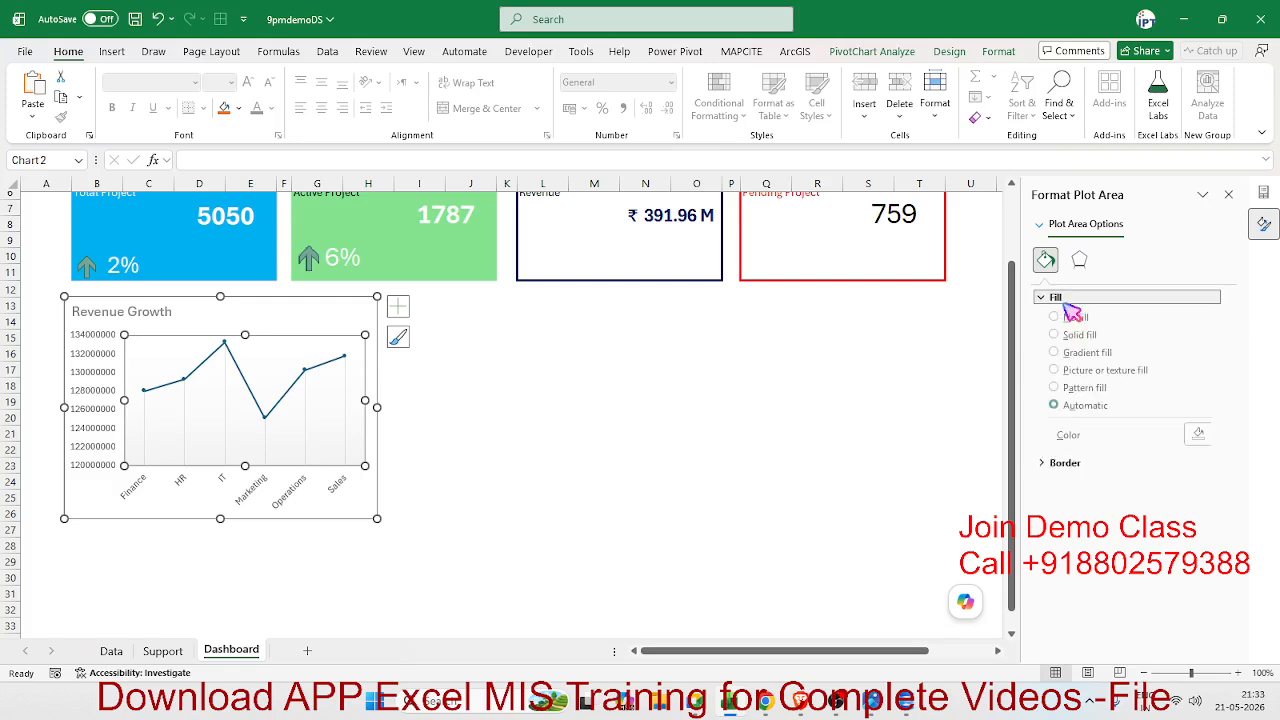
pyautogui.click(1214, 438)
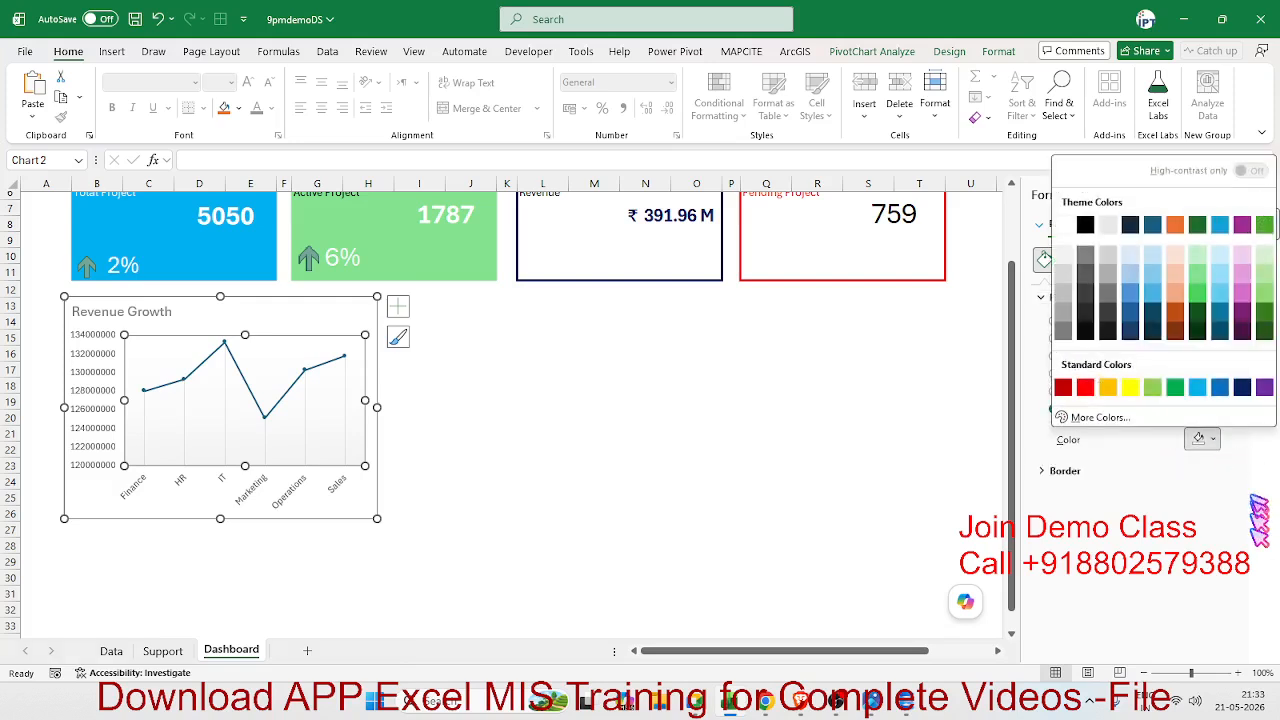
pyautogui.click(1176, 388)
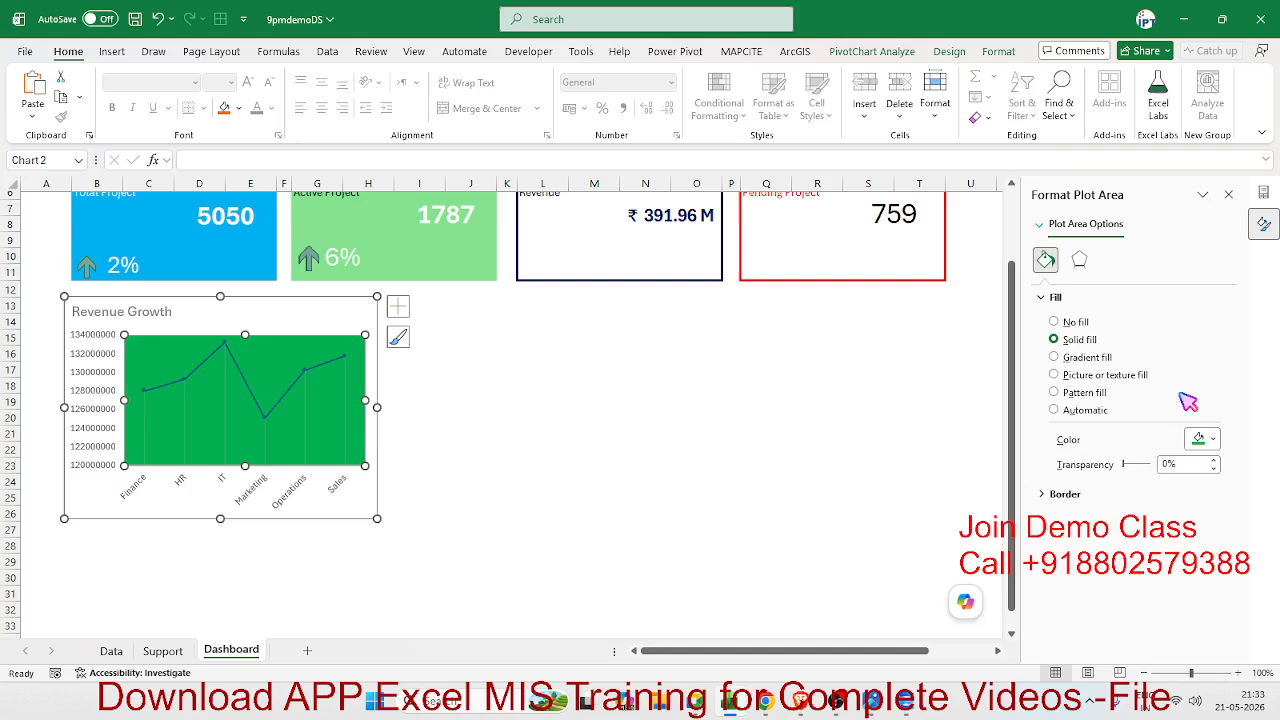
pyautogui.hotkey('ctrl', 'z')
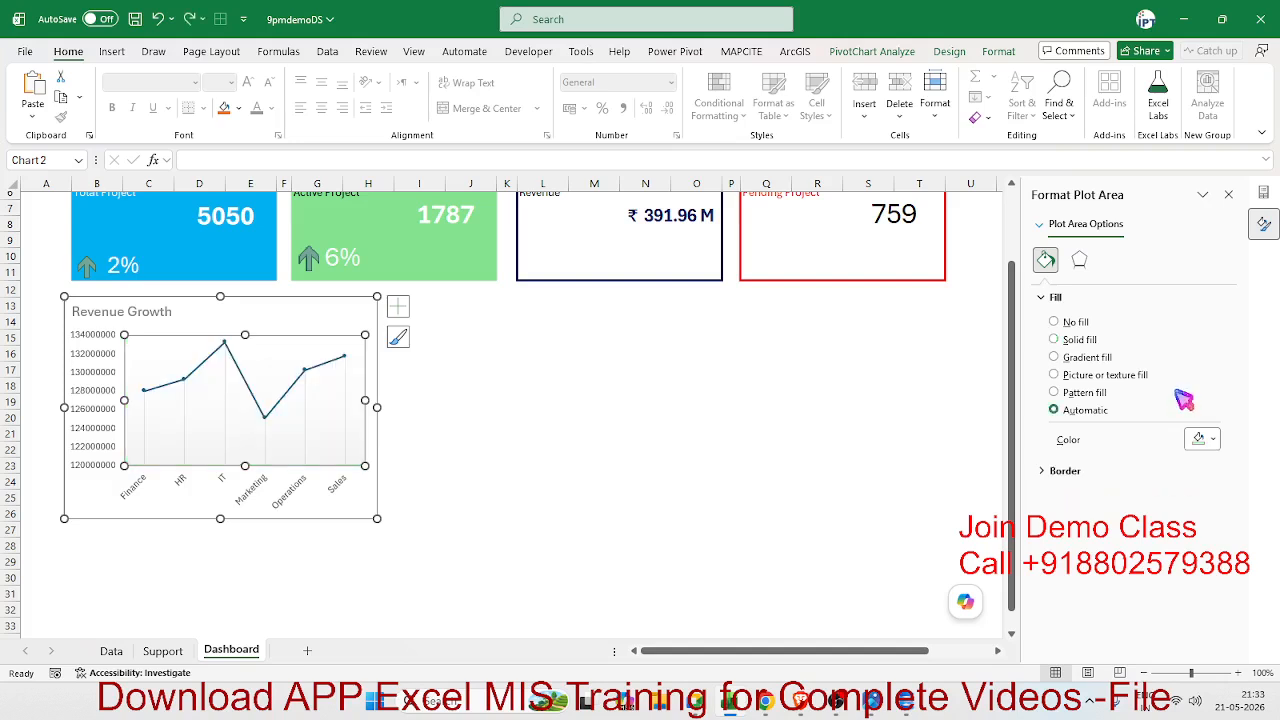
# Format the Revenue Growth chart's data series as a solid, smoothed line
pyautogui.click(323, 363)
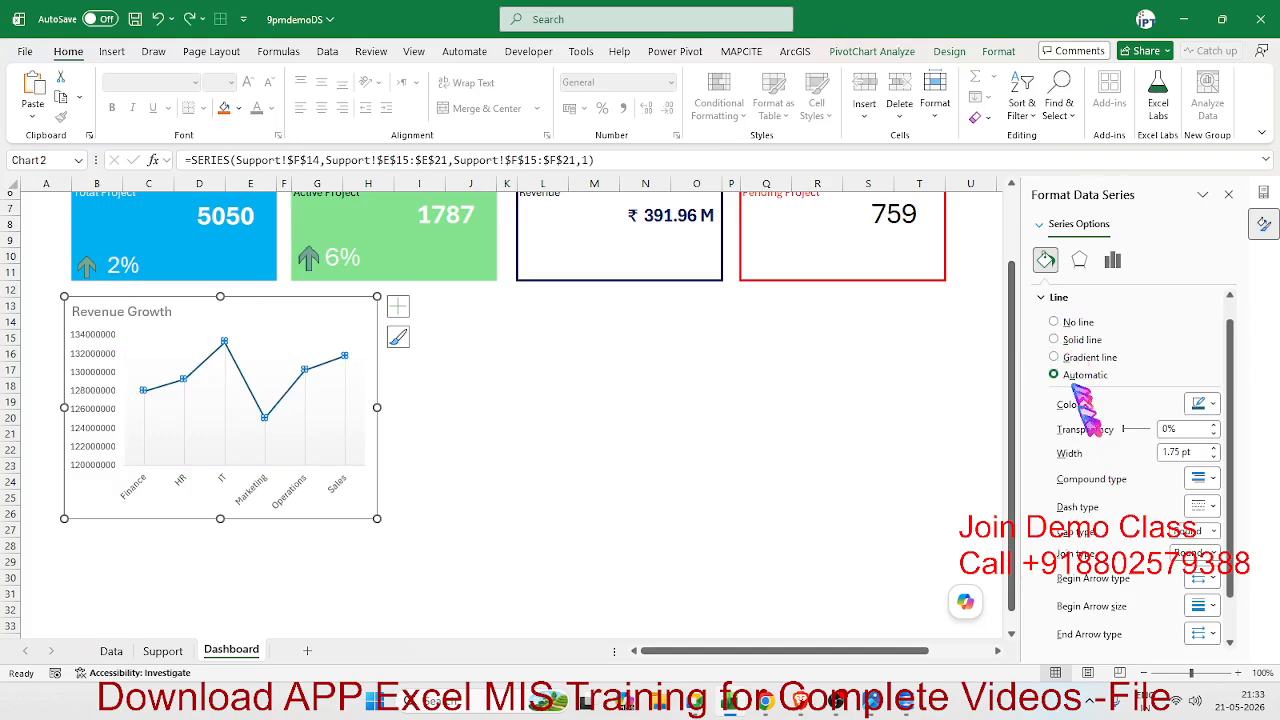
pyautogui.scroll(-1, 1135, 500)
pyautogui.scroll(1, 1135, 505)
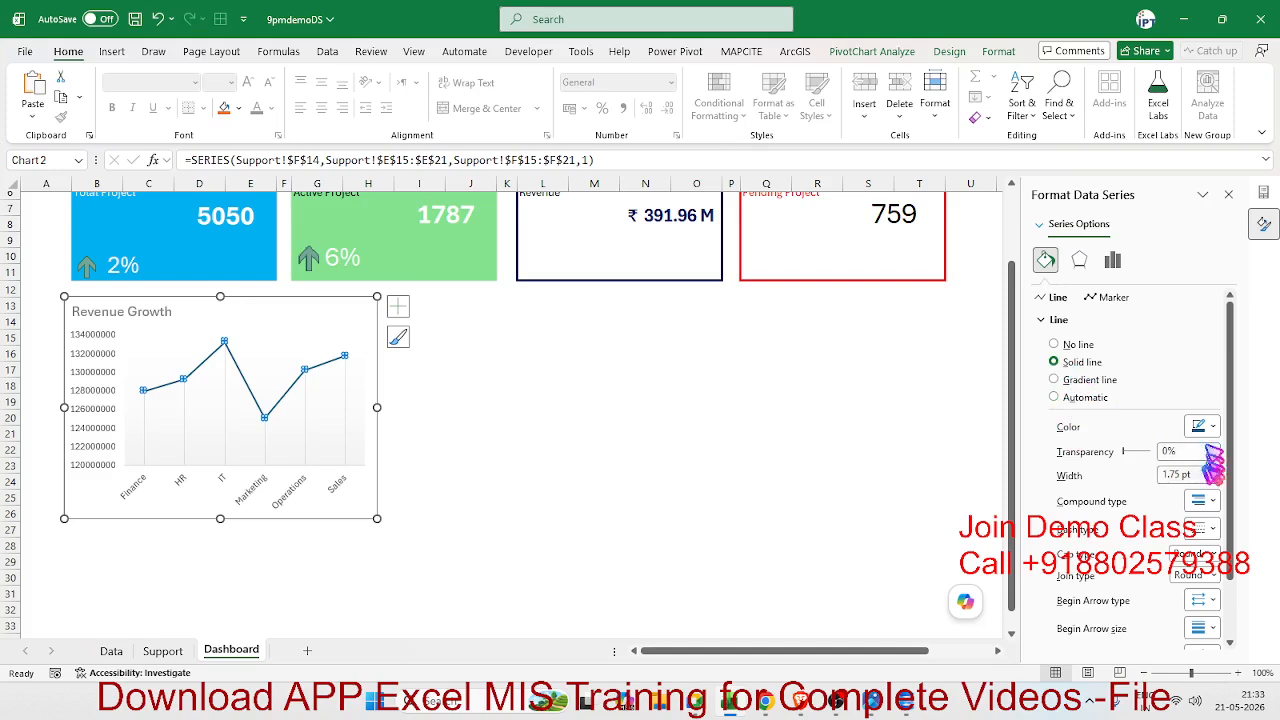
pyautogui.scroll(-1, 1210, 625)
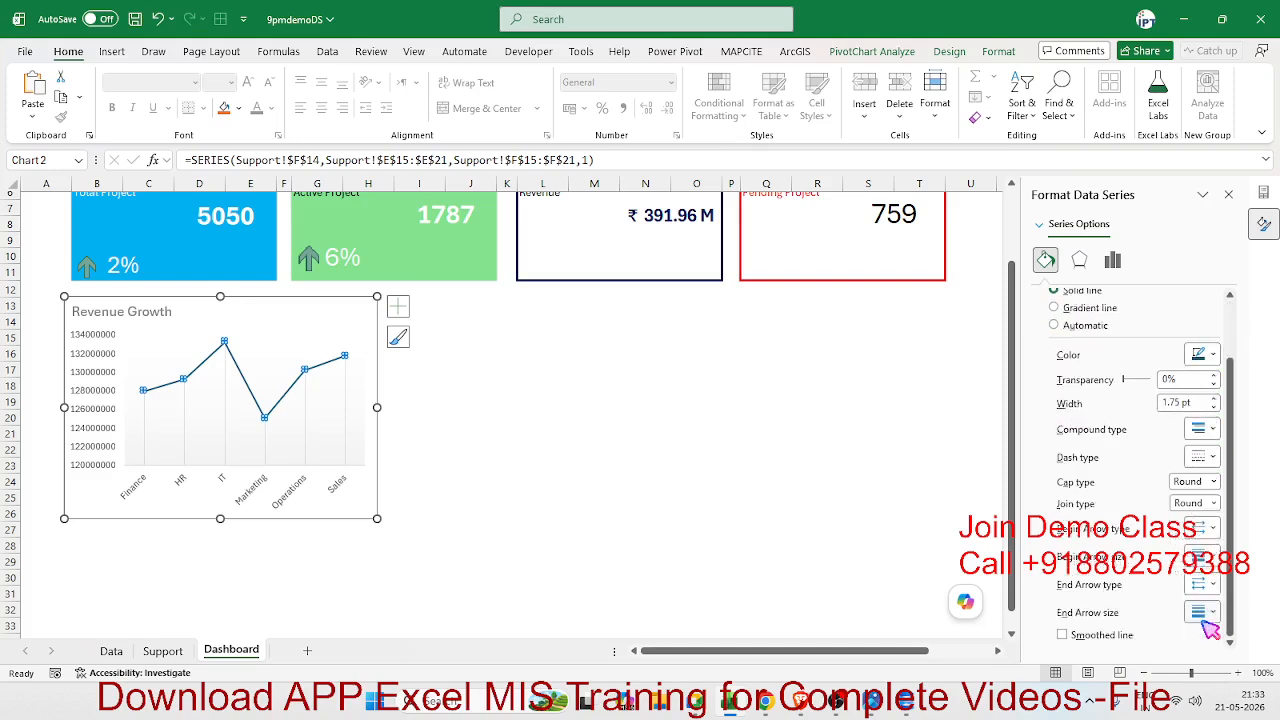
pyautogui.click(1122, 639)
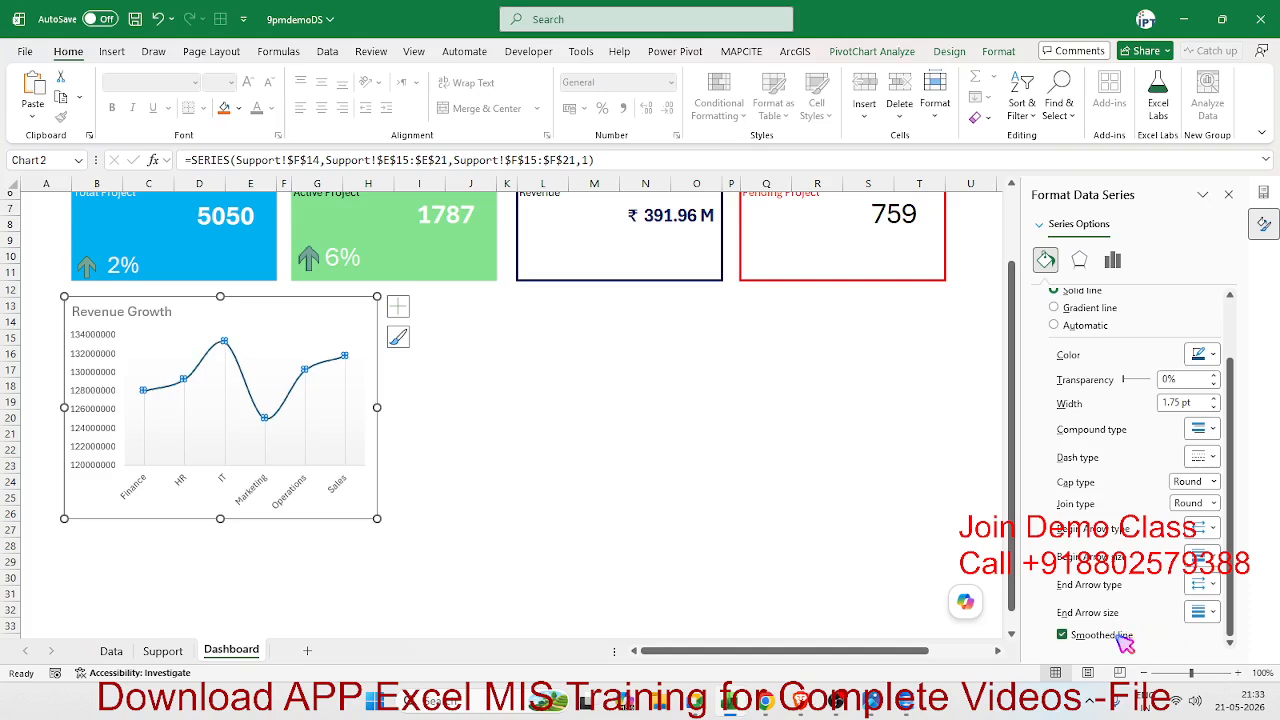
pyautogui.click(696, 512)
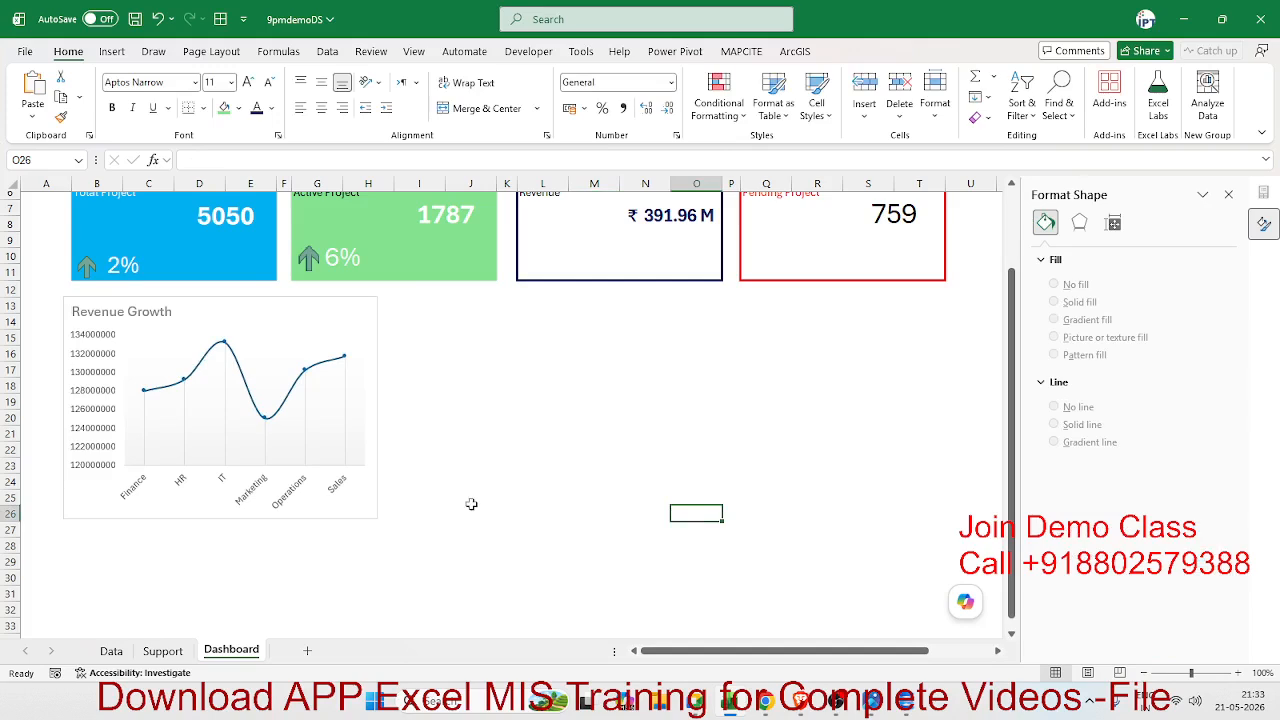
pyautogui.click(519, 467)
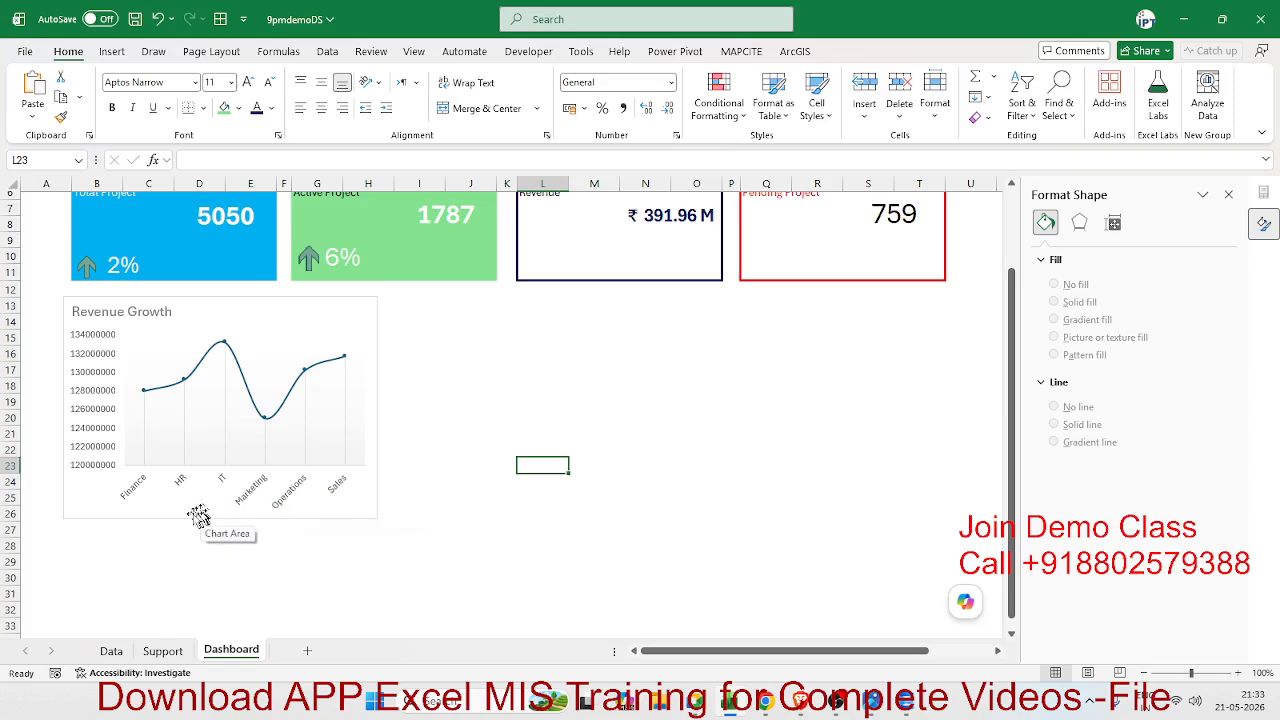
# Review the Data sheet's columns from Department across to Improvement_Area to find fields for another chart
pyautogui.click(160, 654)
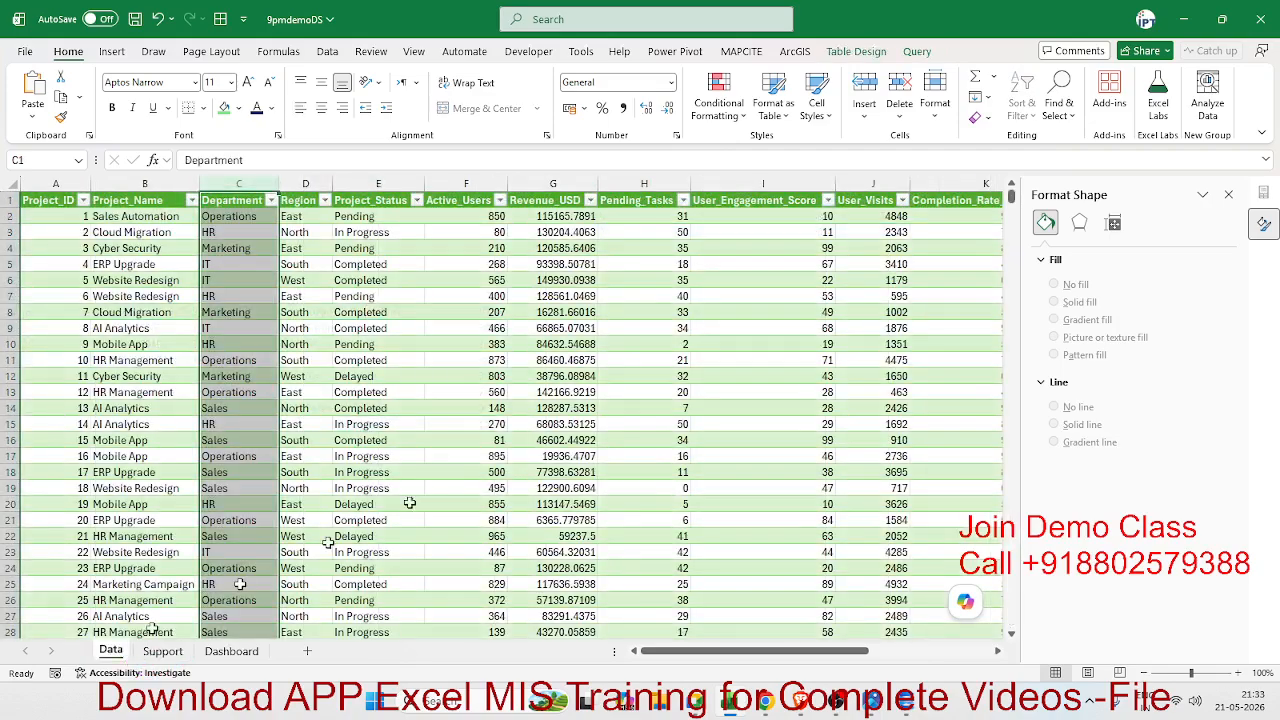
pyautogui.click(111, 651)
pyautogui.click(205, 216)
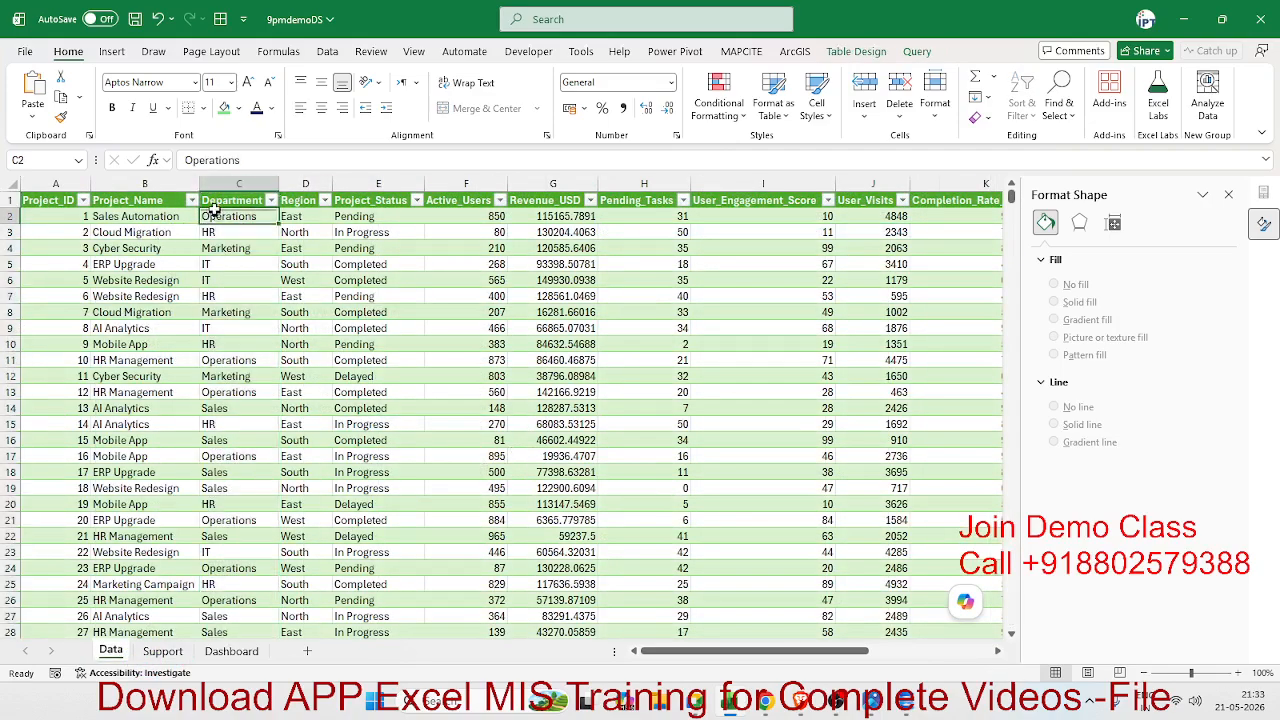
pyautogui.click(305, 201)
pyautogui.click(362, 202)
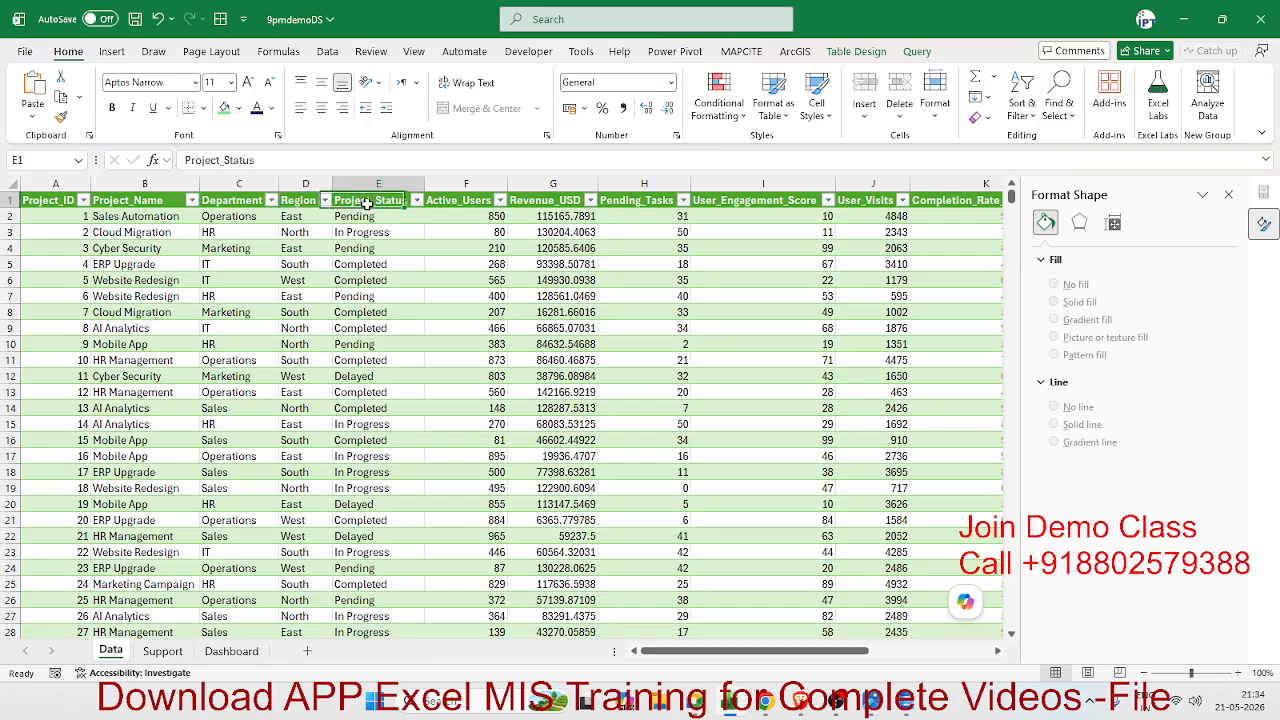
pyautogui.click(463, 212)
pyautogui.press('Right')
pyautogui.press('Right')
pyautogui.press('Right')
pyautogui.press('Right')
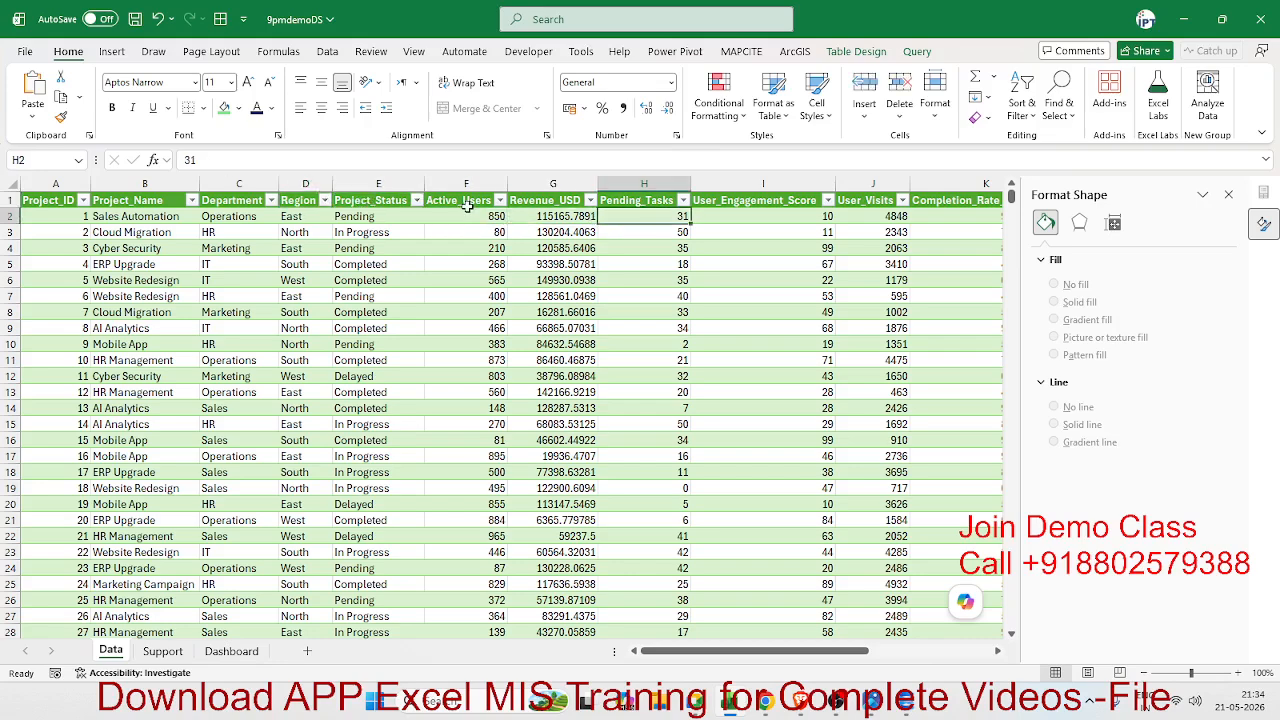
pyautogui.press('Right')
pyautogui.press('Right')
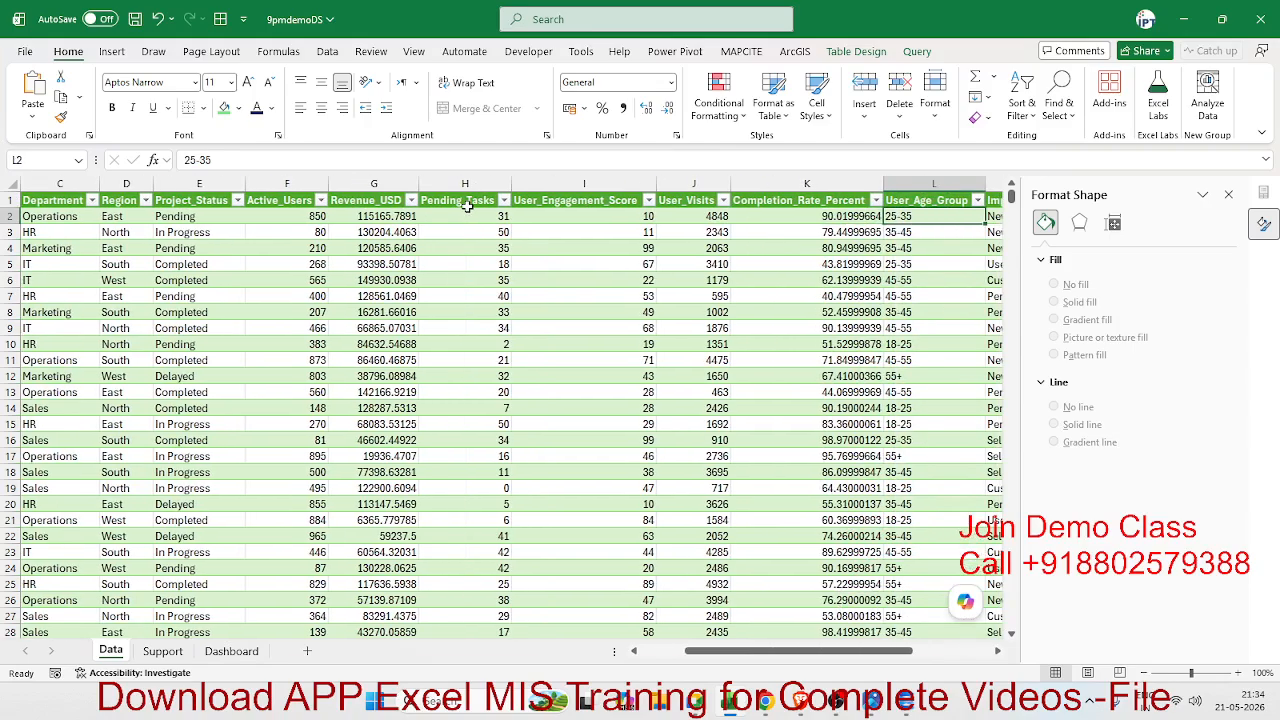
pyautogui.press('Right')
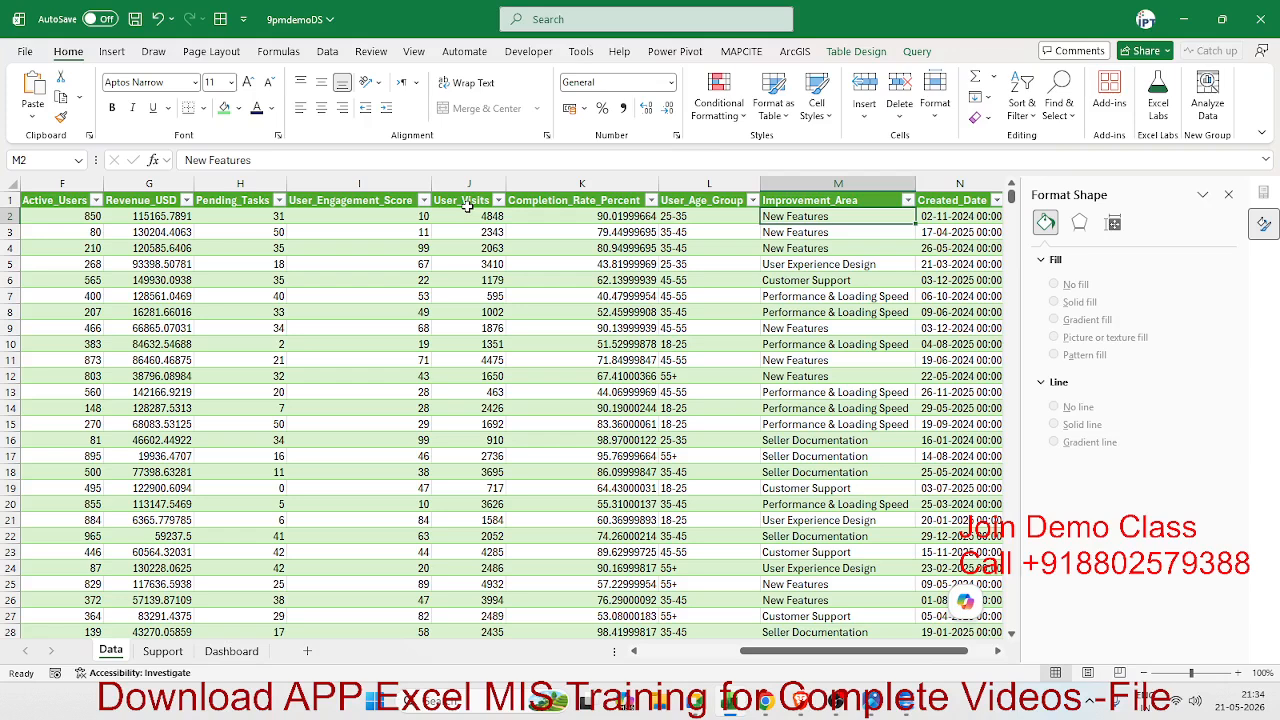
# Examine the first eight category entries in the Improvement_Area column of the Data sheet
pyautogui.press('Up')
pyautogui.press('Down')
pyautogui.hotkey('shift', 'Down')
pyautogui.hotkey('shift', 'Down')
pyautogui.hotkey('shift', 'Down')
pyautogui.hotkey('shift', 'Down')
pyautogui.hotkey('shift', 'Down')
pyautogui.hotkey('shift', 'Down')
pyautogui.hotkey('shift', 'Down')
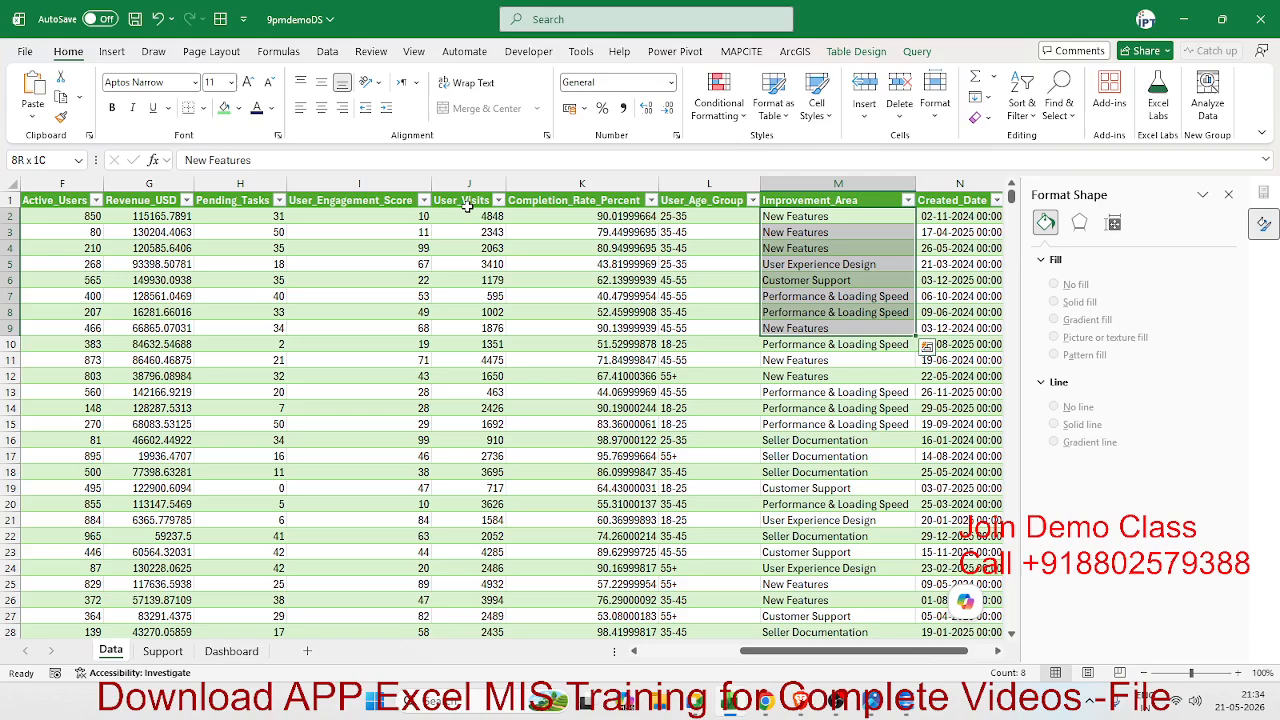
# Insert a PivotTable based on the project data table on a new worksheet
pyautogui.click(163, 651)
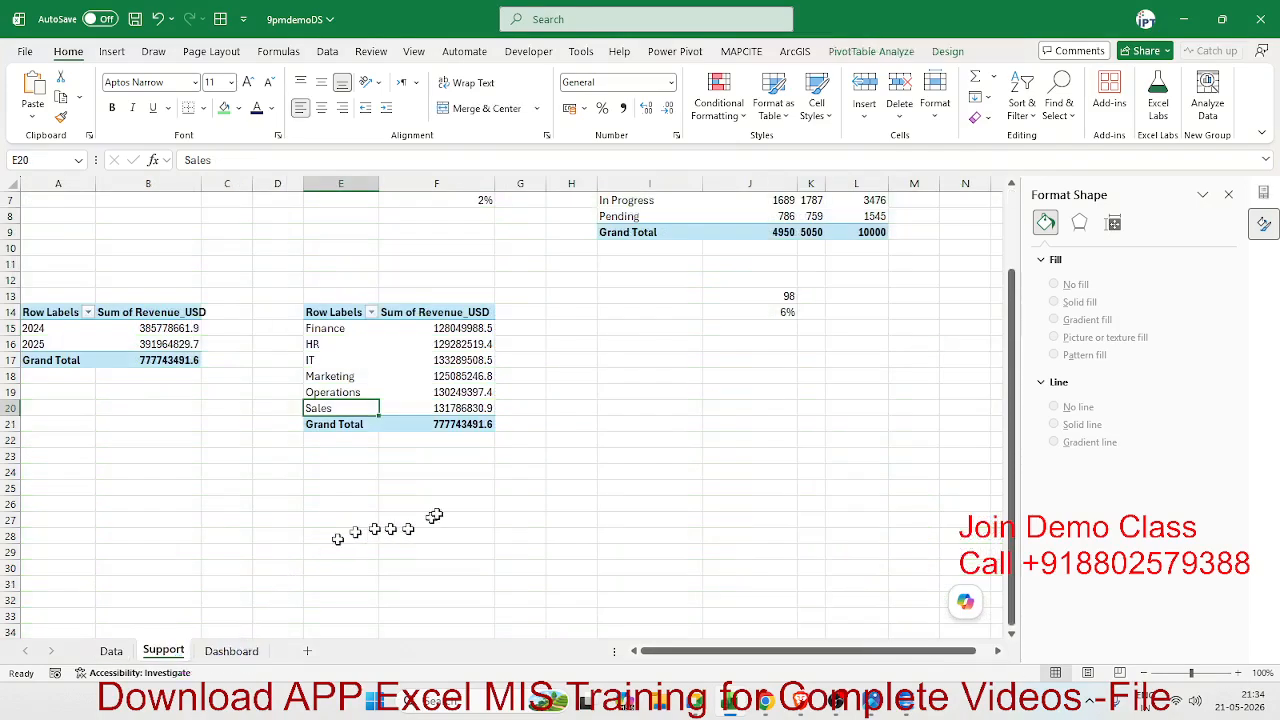
pyautogui.click(663, 314)
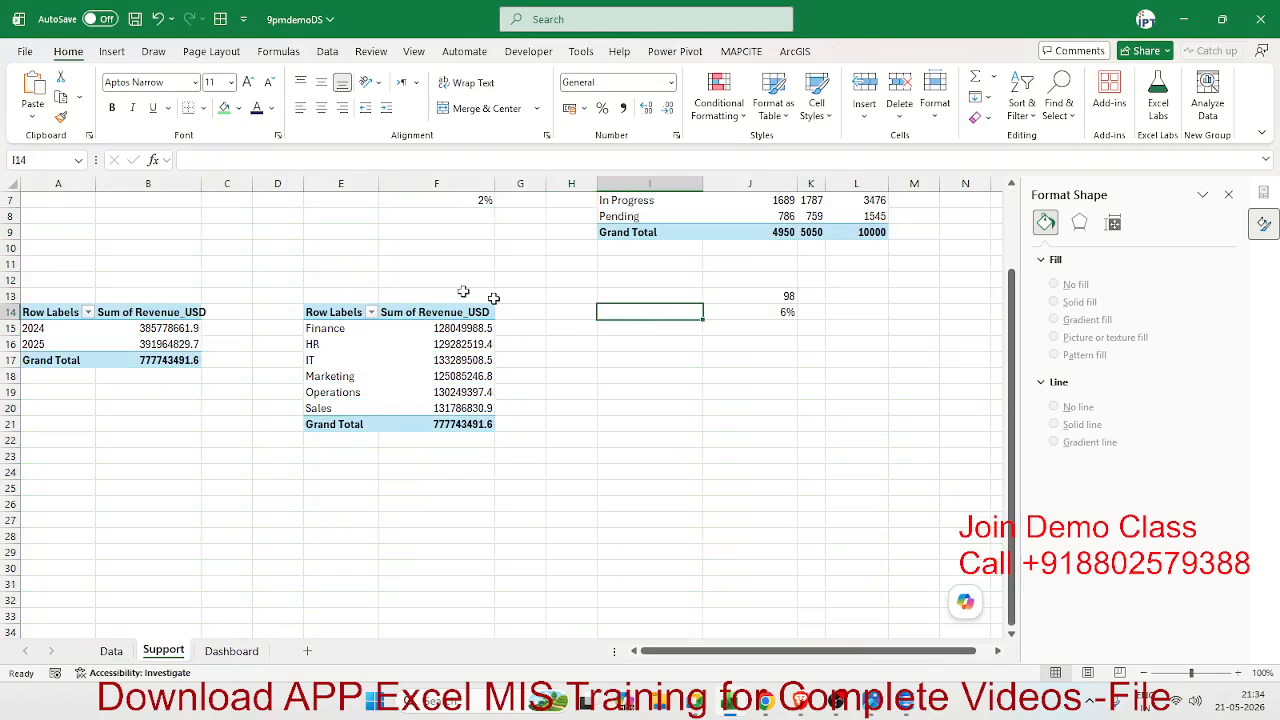
pyautogui.click(111, 51)
pyautogui.click(50, 80)
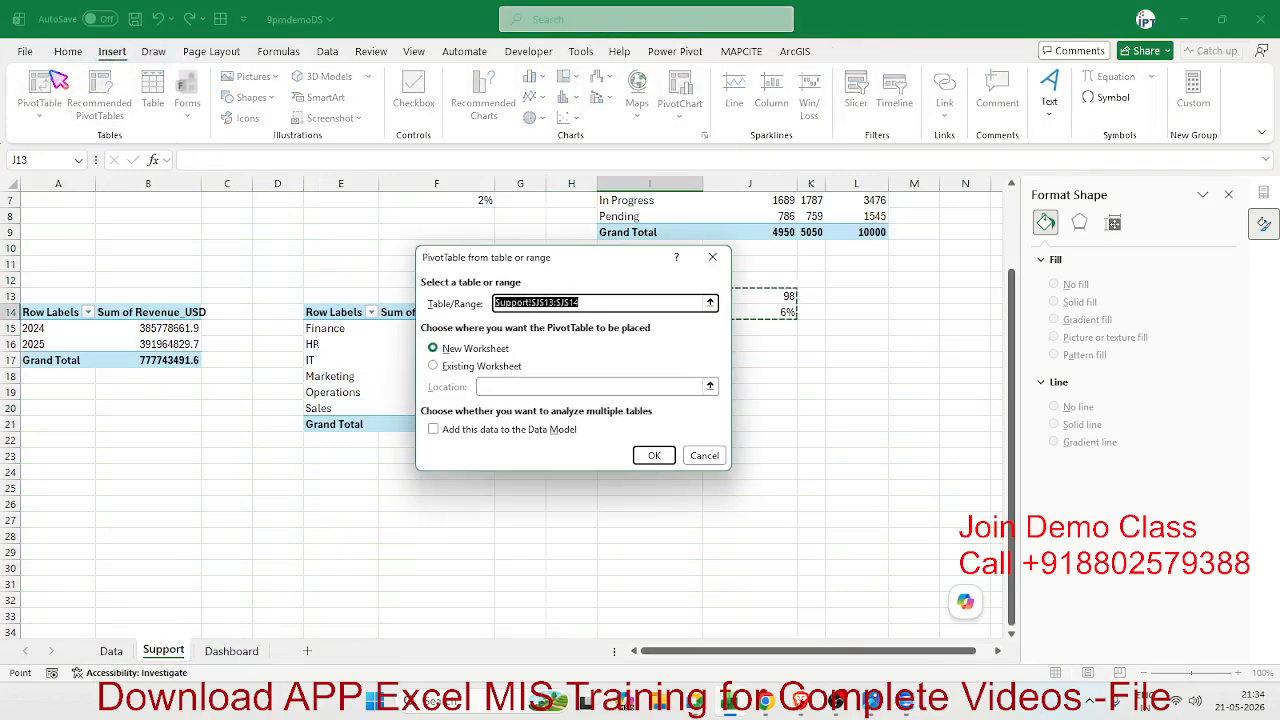
pyautogui.write('Da')
pyautogui.write('t')
pyautogui.press('Return')
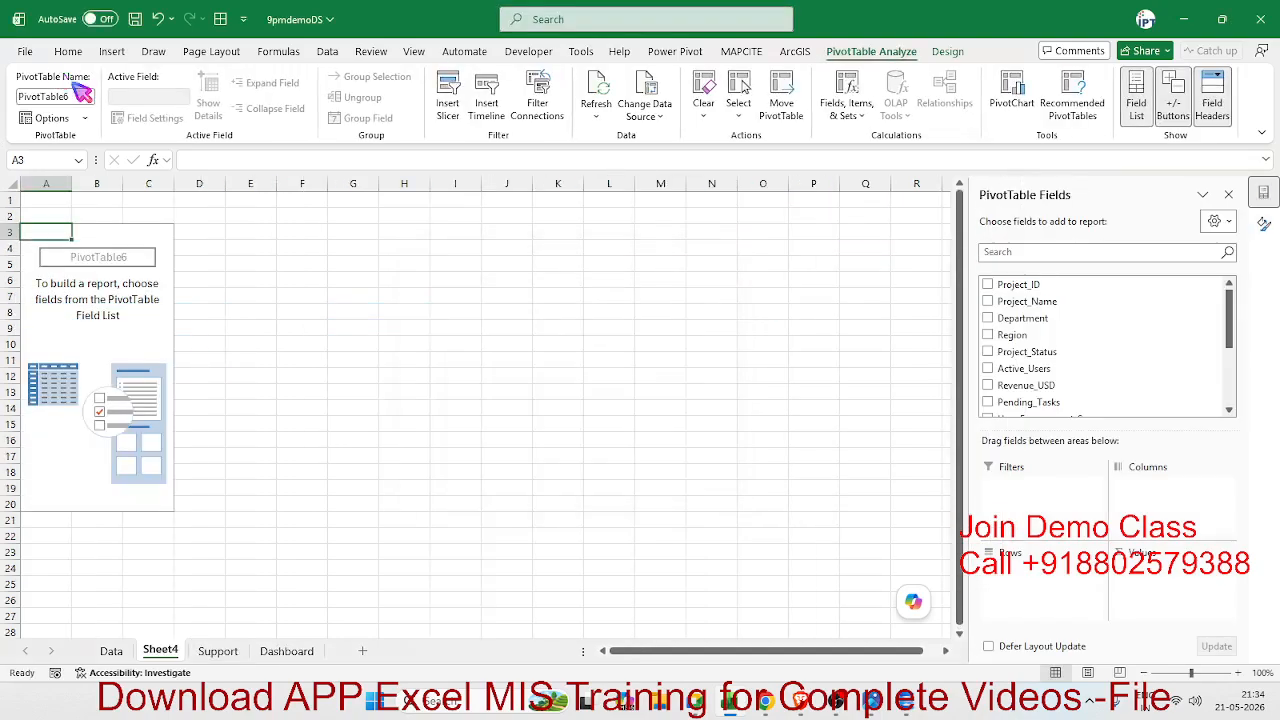
# Insert a PivotTable from the table dt at cell J17 of the existing Support worksheet
pyautogui.click(111, 651)
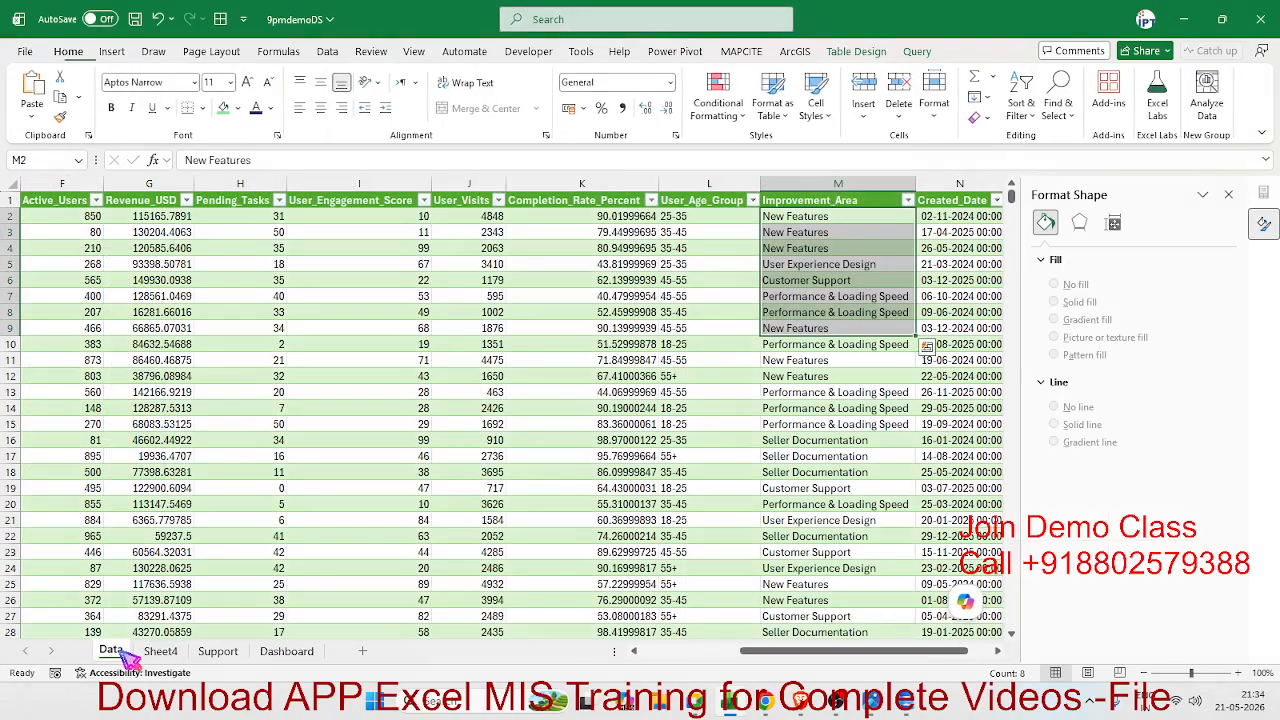
pyautogui.click(160, 651)
pyautogui.click(218, 651)
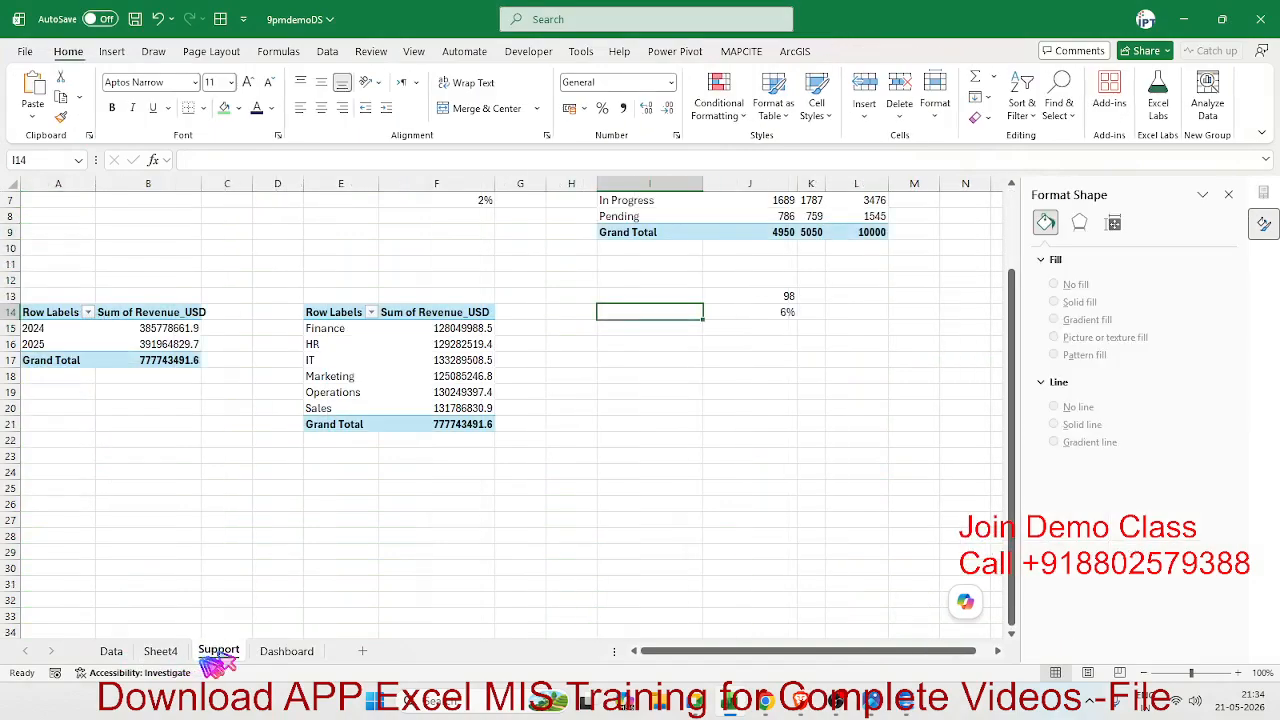
pyautogui.click(111, 51)
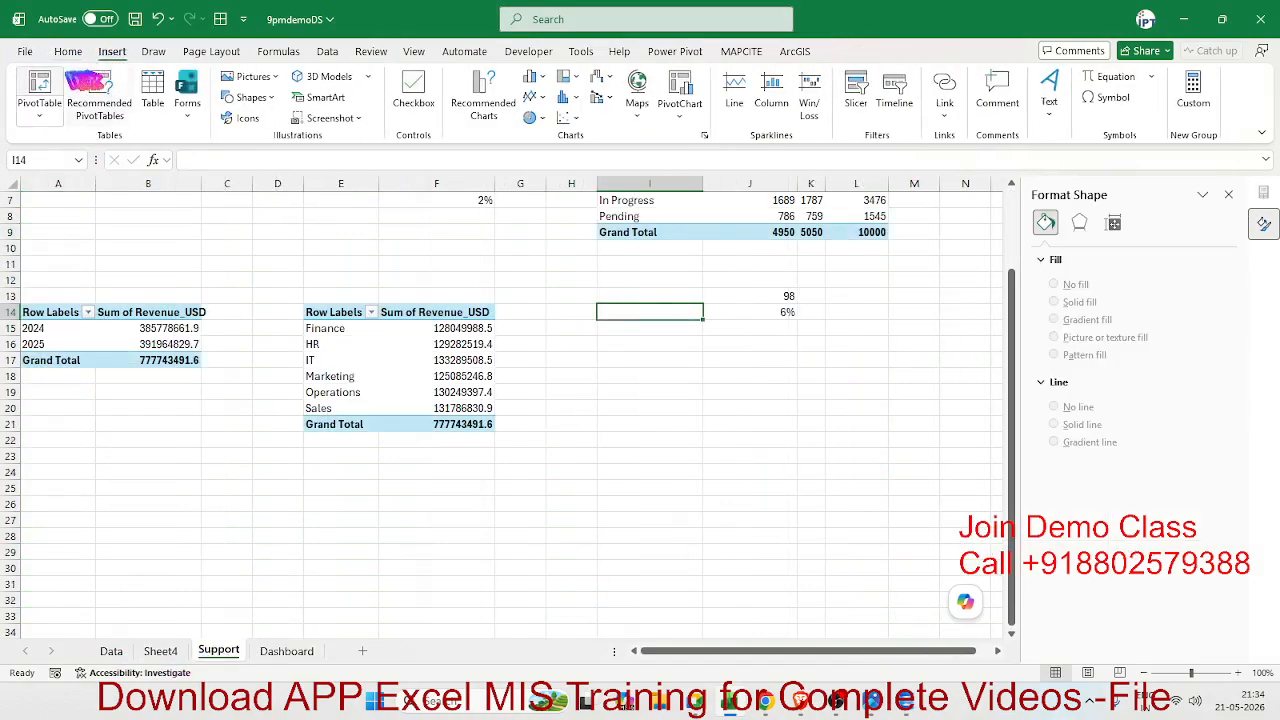
pyautogui.click(38, 92)
pyautogui.click(433, 366)
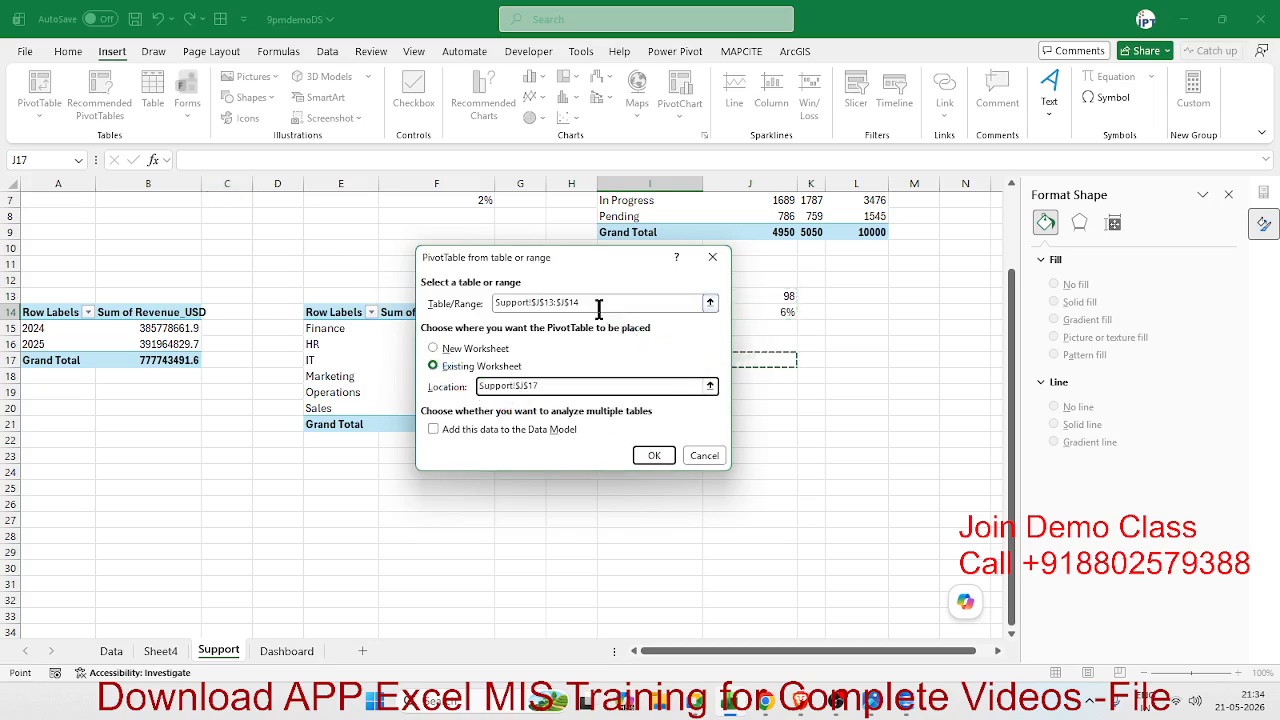
pyautogui.moveTo(606, 305); pyautogui.dragTo(457, 308)
pyautogui.write('d')
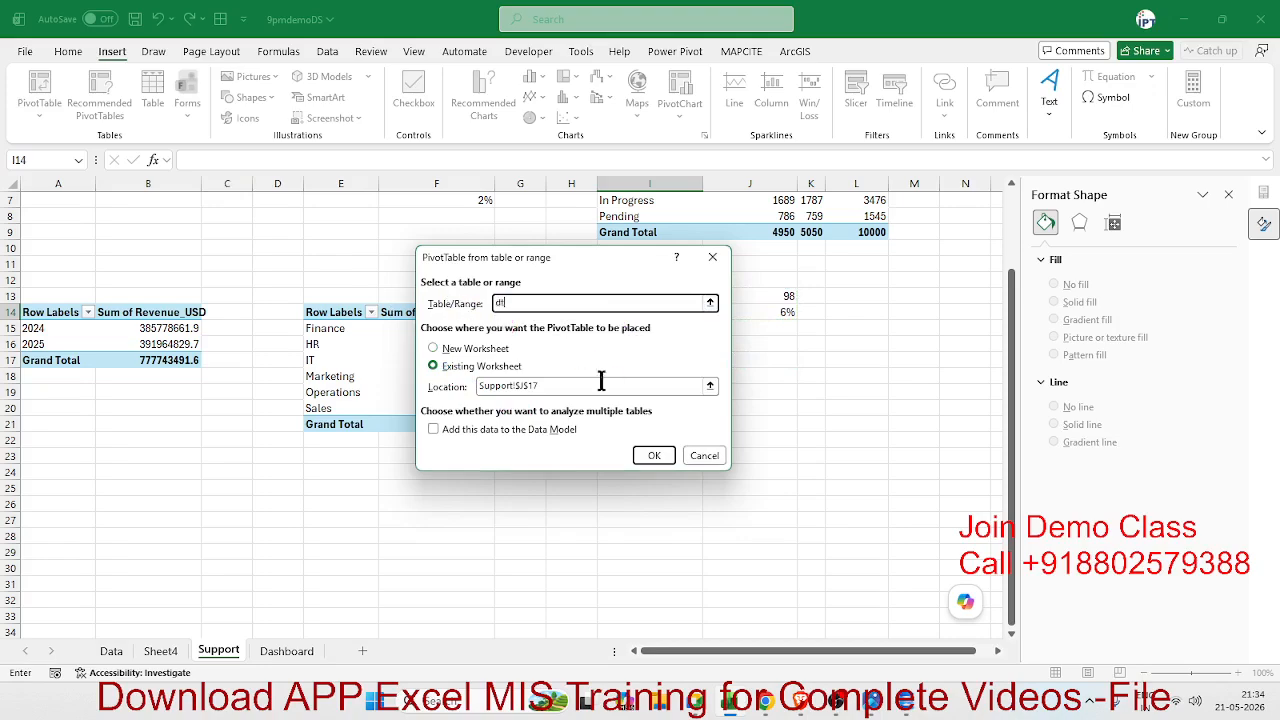
pyautogui.write('t')
pyautogui.click(674, 454)
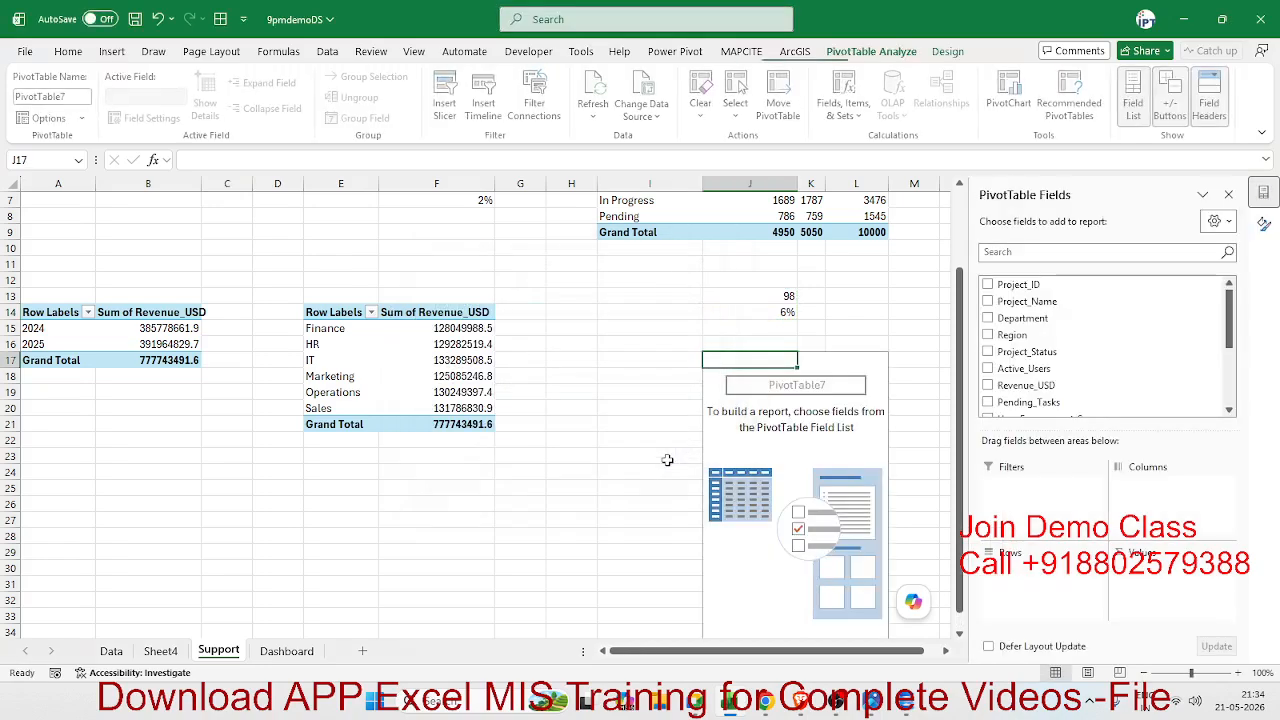
# Delete the unneeded Sheet4 worksheet containing the empty PivotTable
pyautogui.click(160, 651)
pyautogui.rightClick(160, 651)
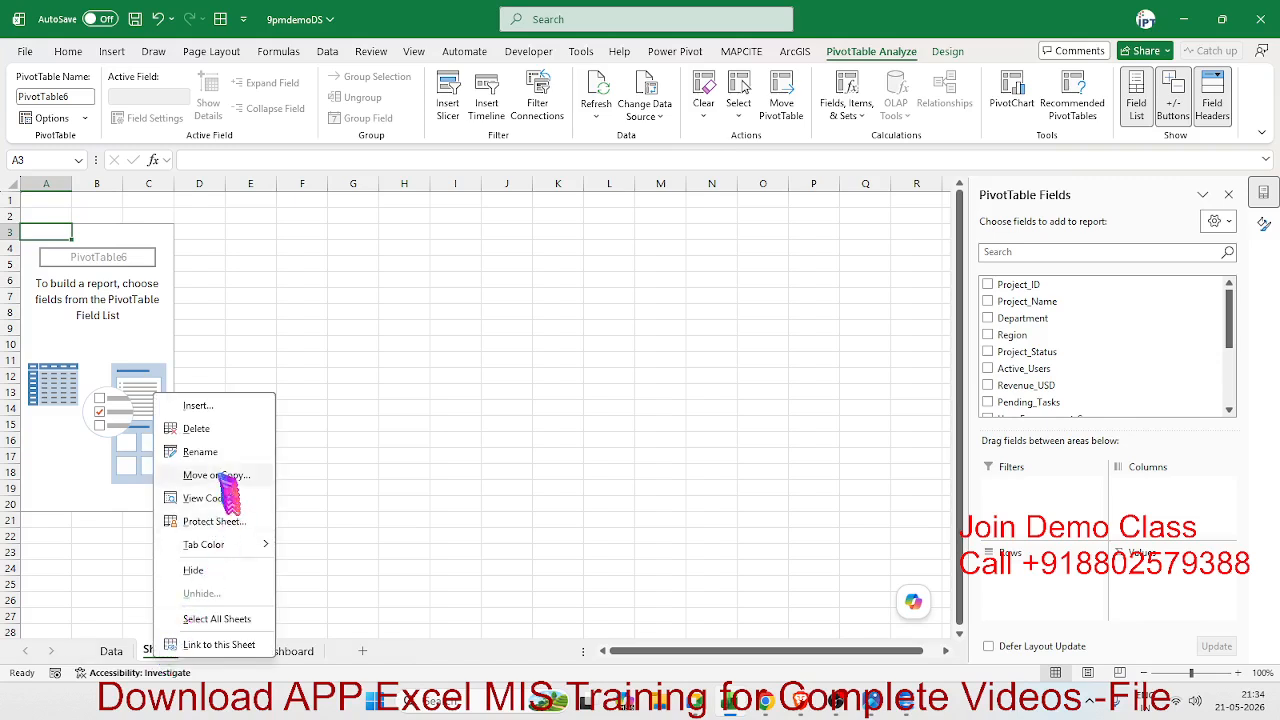
pyautogui.click(198, 428)
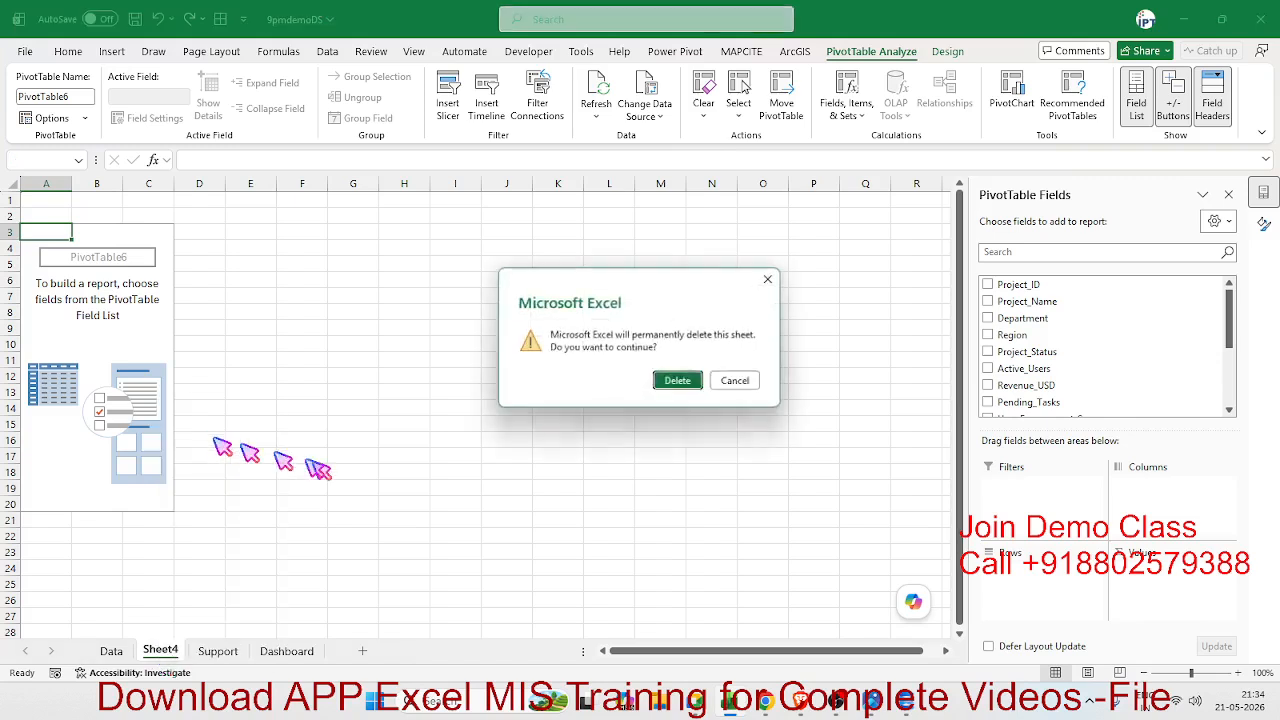
pyautogui.click(677, 378)
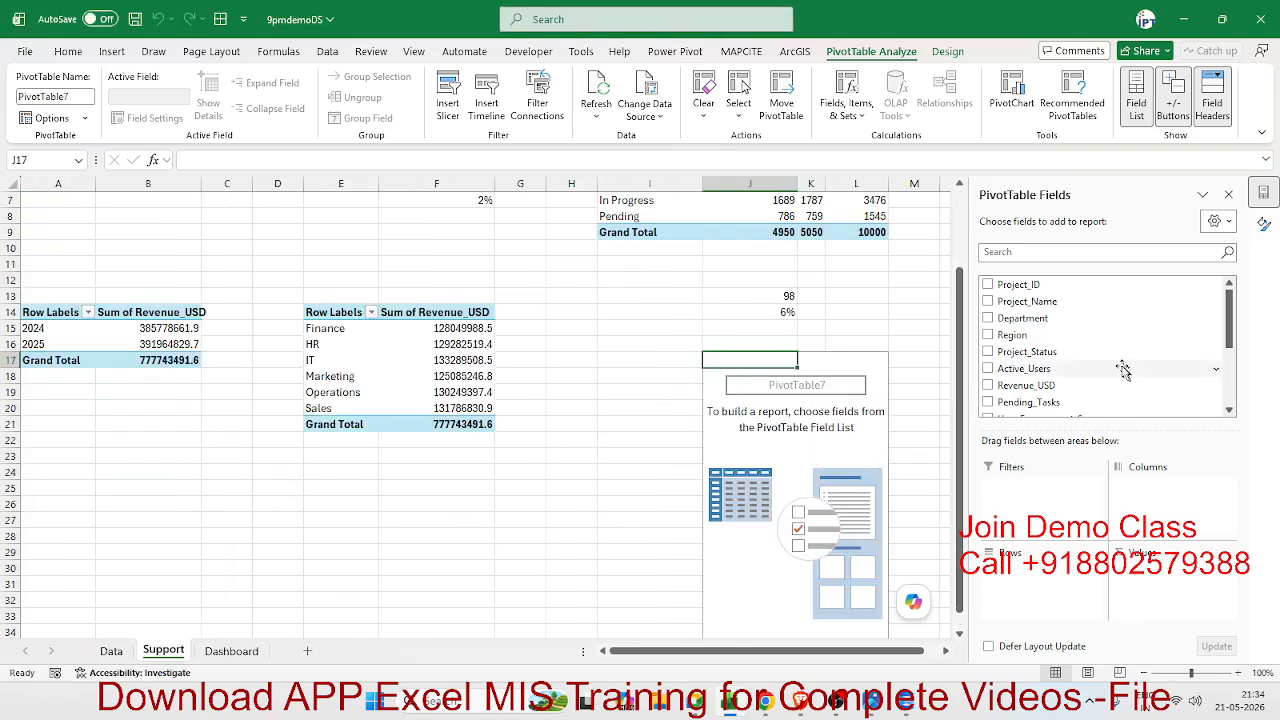
# Build the new PivotTable with Improvement_Area as rows and Project_ID as values summarized by Count
pyautogui.scroll(-2, 1065, 340)
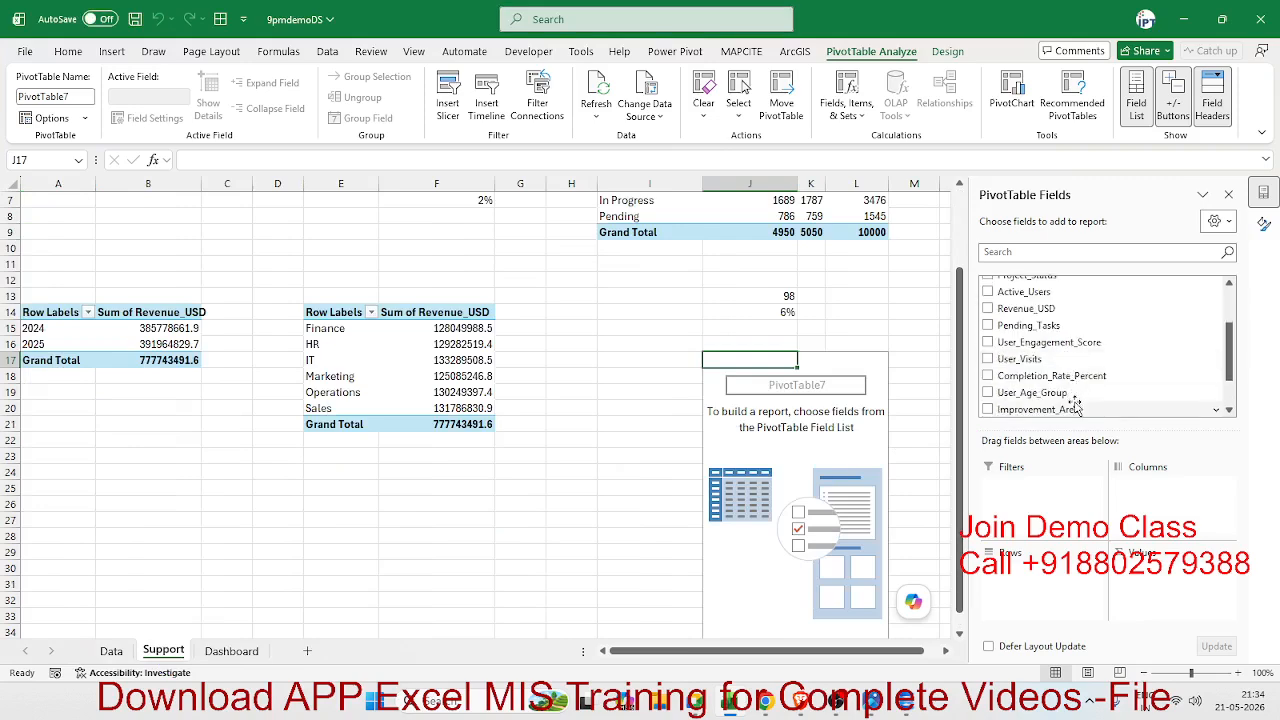
pyautogui.moveTo(1063, 409); pyautogui.dragTo(1070, 415)
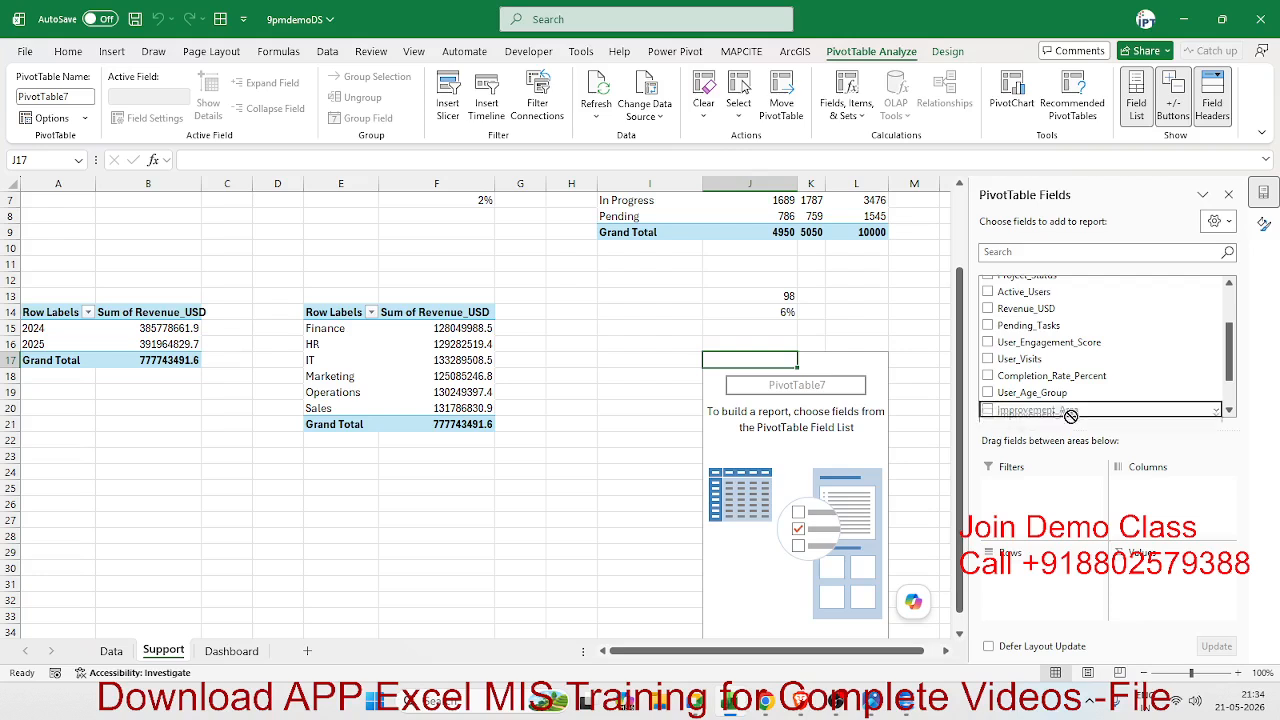
pyautogui.moveTo(1063, 580); pyautogui.dragTo(1063, 580)
pyautogui.scroll(3, 1100, 343)
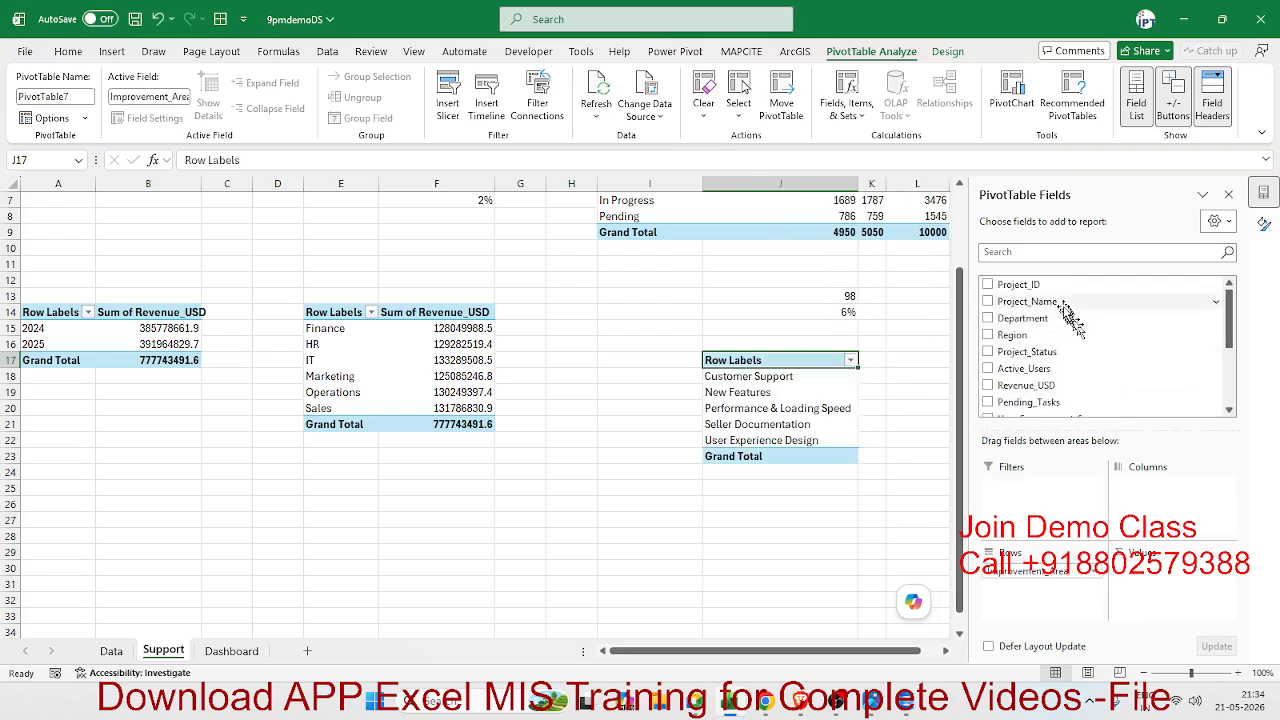
pyautogui.moveTo(1051, 290); pyautogui.dragTo(1180, 572)
pyautogui.click(1170, 570)
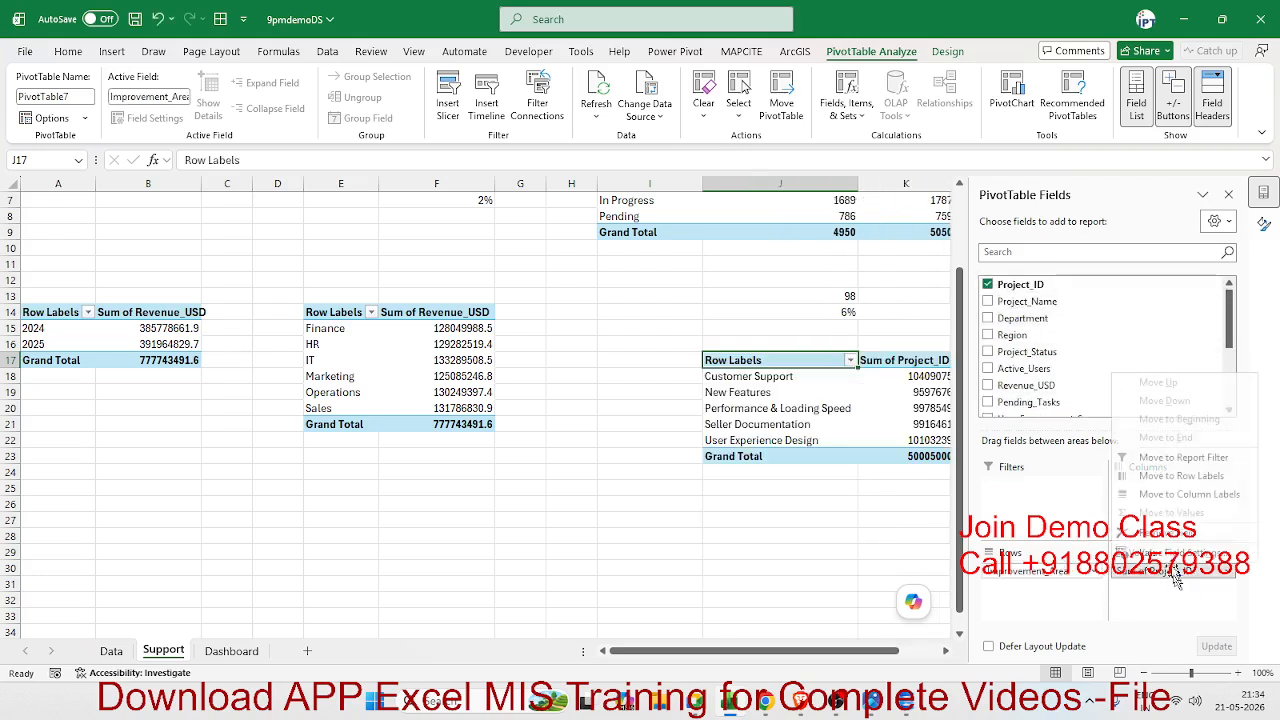
pyautogui.click(1165, 495)
pyautogui.click(440, 362)
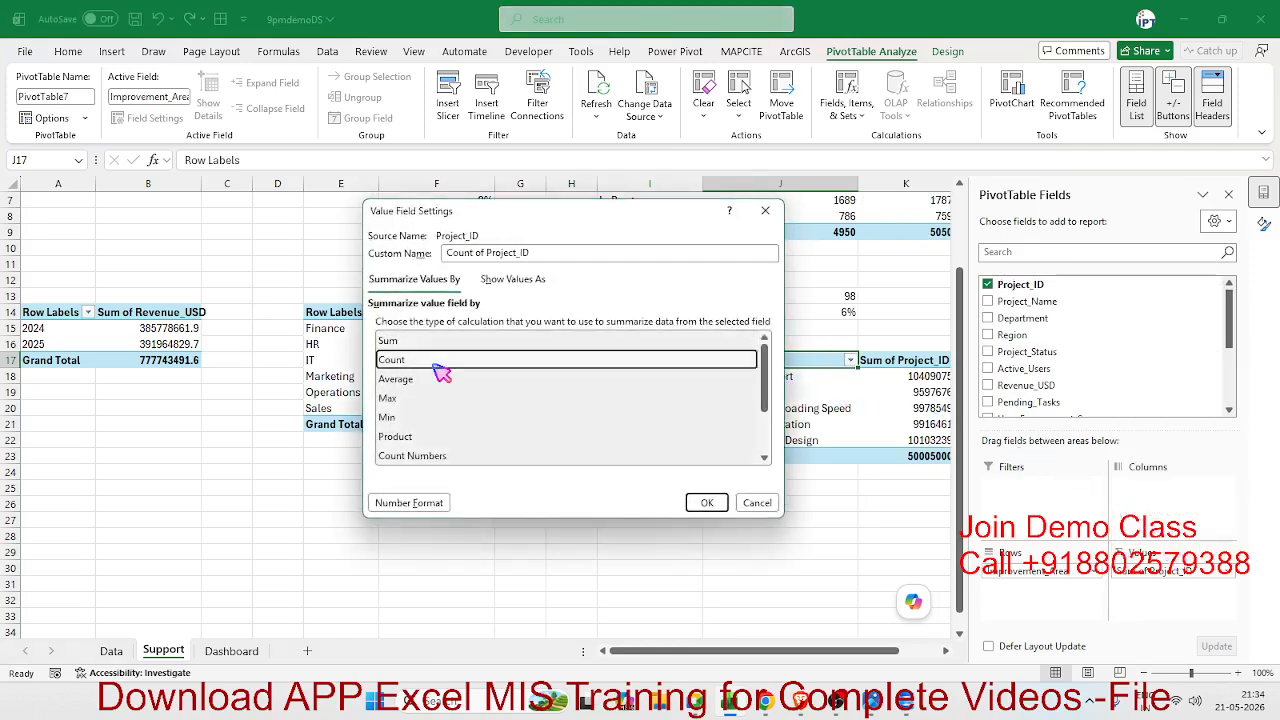
pyautogui.click(706, 503)
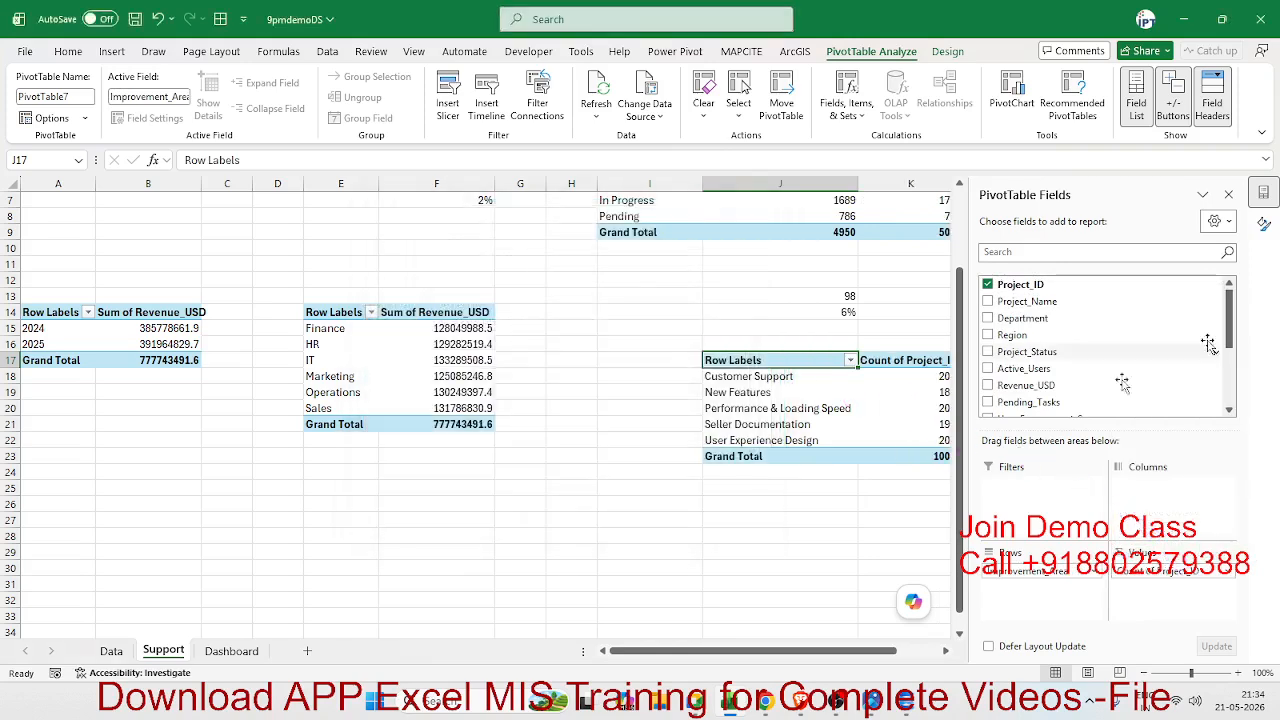
pyautogui.click(1228, 194)
# Insert a 2-D pie PivotChart from the Improvement_Area PivotTable and hide all its field buttons
pyautogui.click(111, 51)
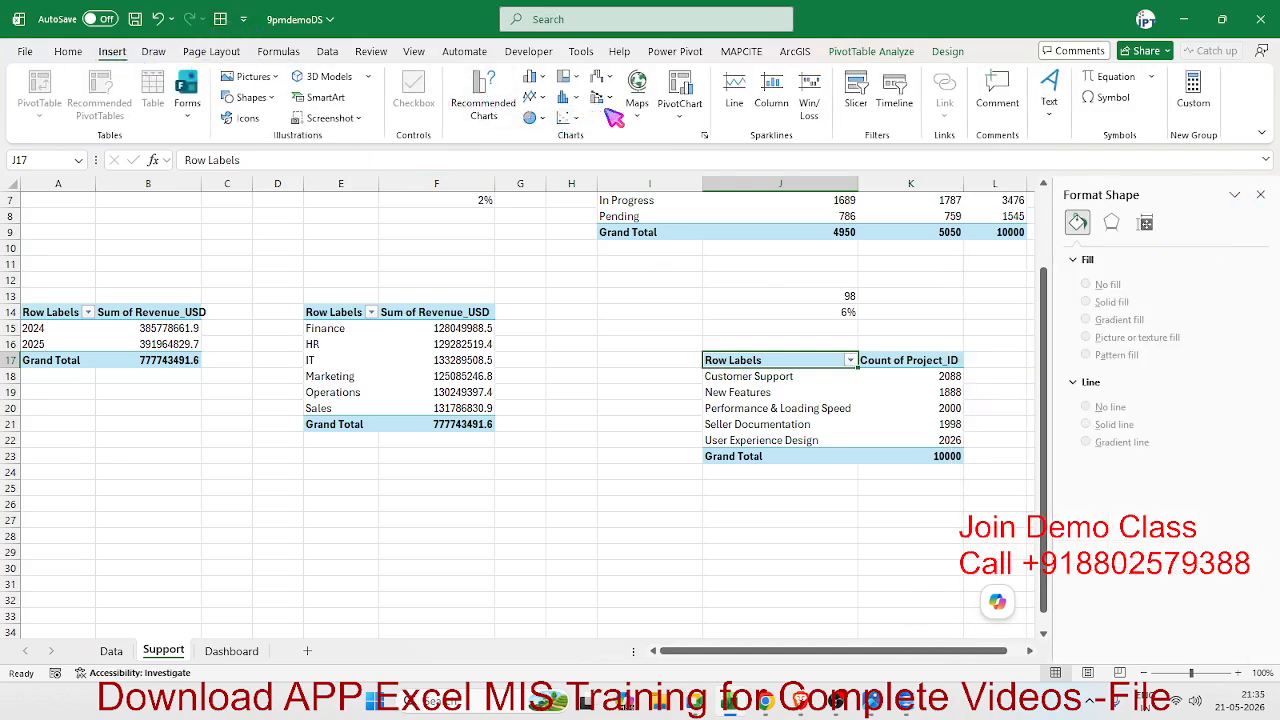
pyautogui.click(535, 118)
pyautogui.click(546, 173)
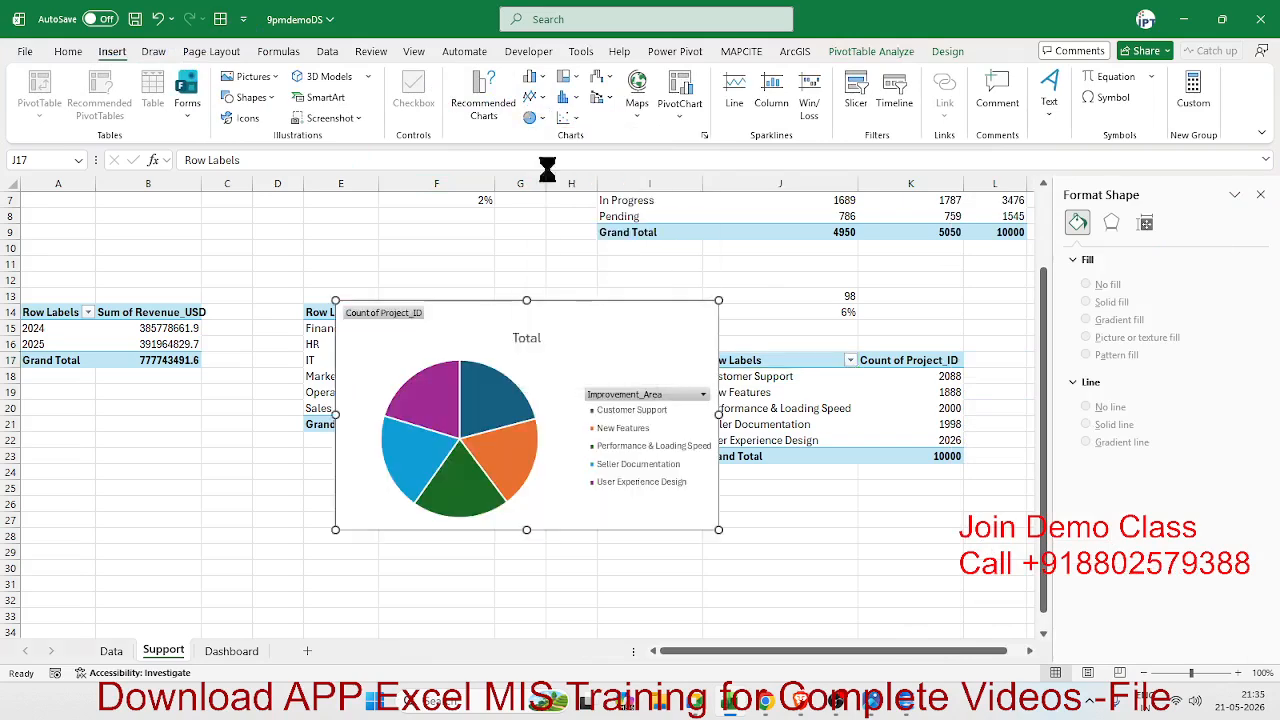
pyautogui.rightClick(412, 318)
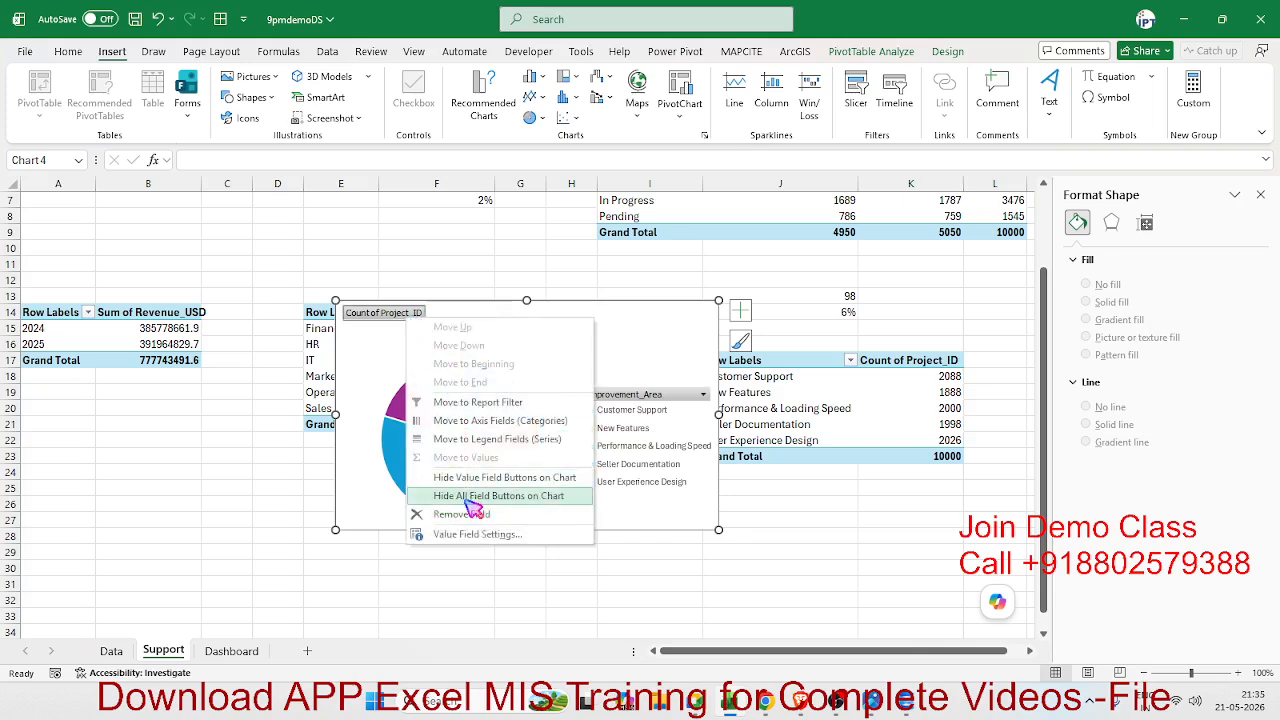
pyautogui.click(467, 497)
# Browse the full gallery of chart styles for the Improvement_Area pie chart
pyautogui.click(885, 52)
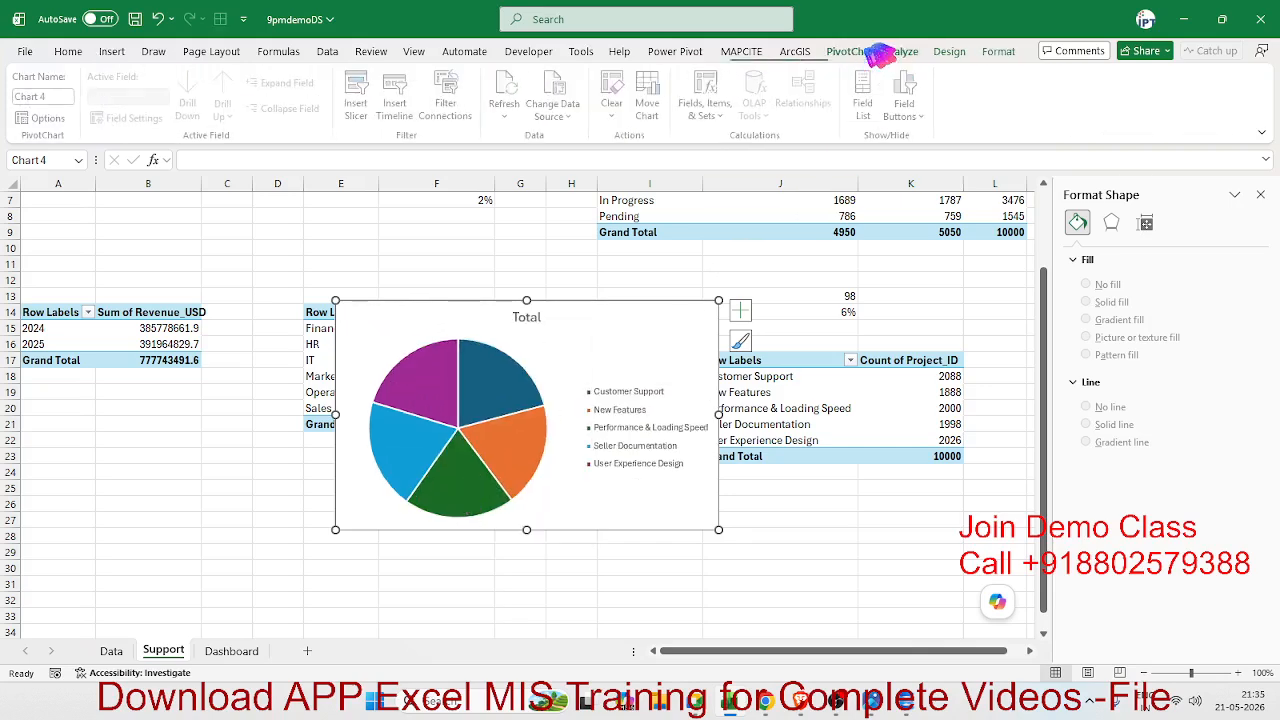
pyautogui.click(950, 52)
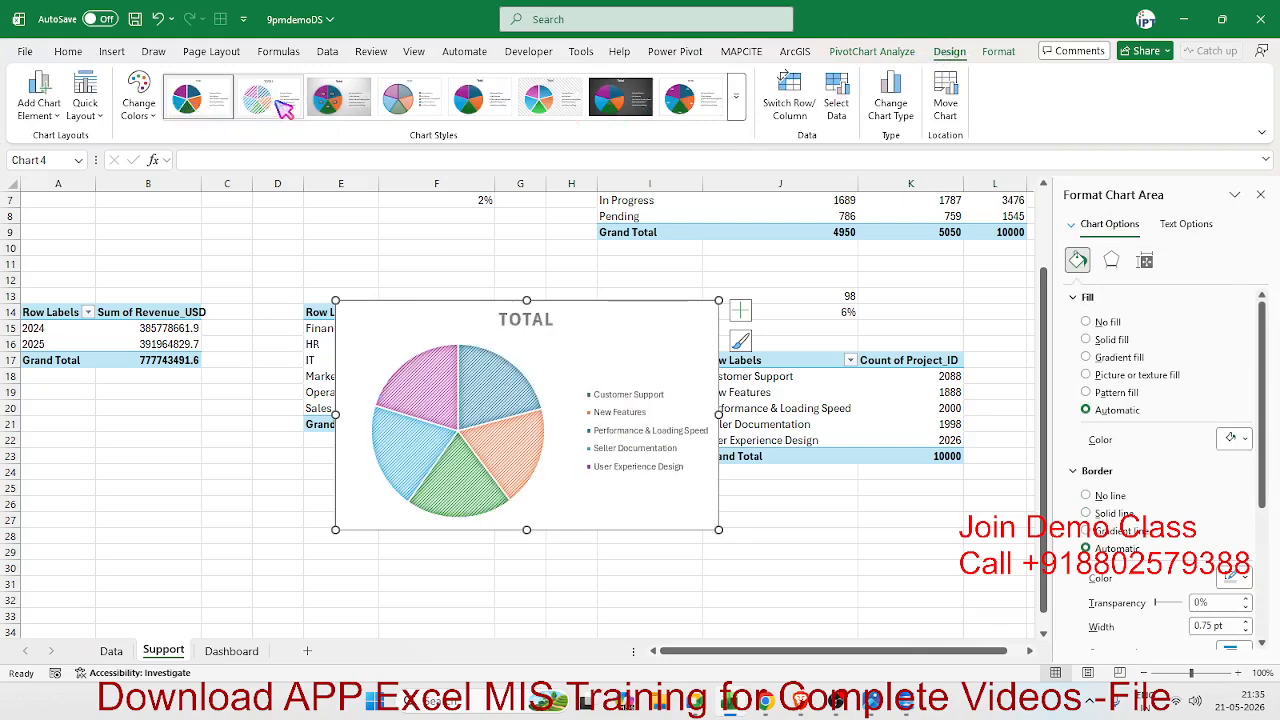
pyautogui.click(736, 97)
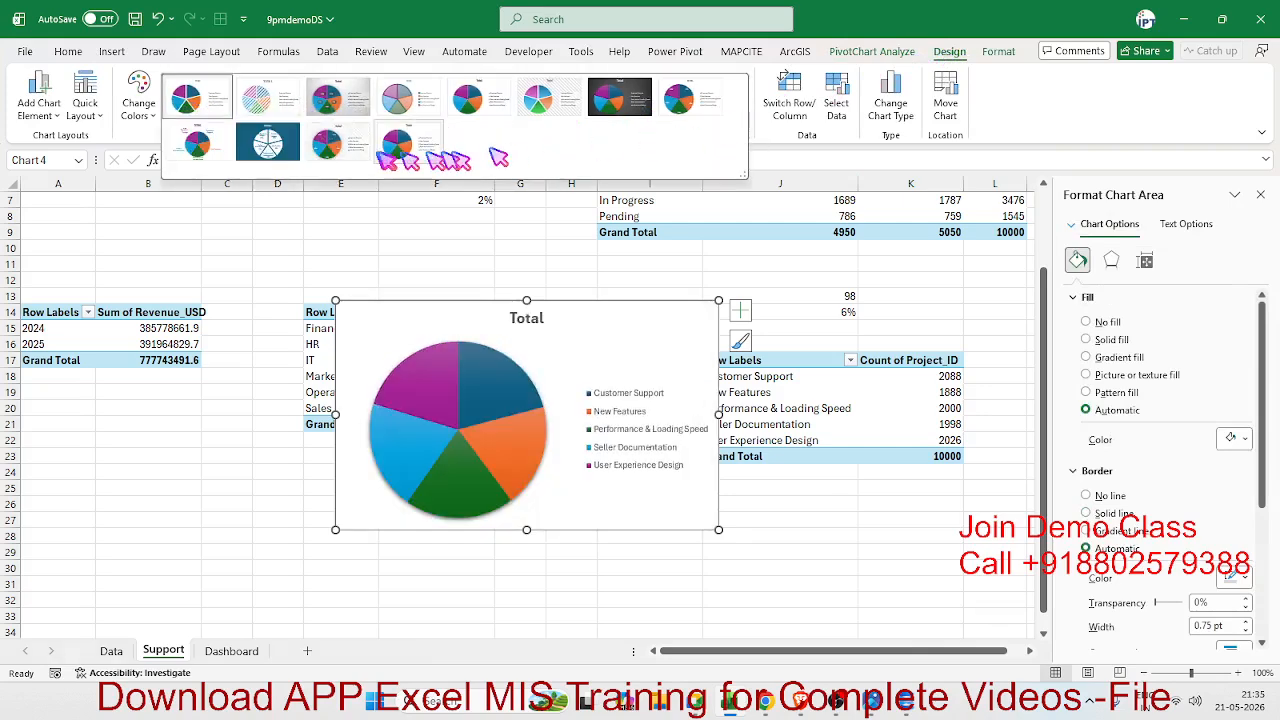
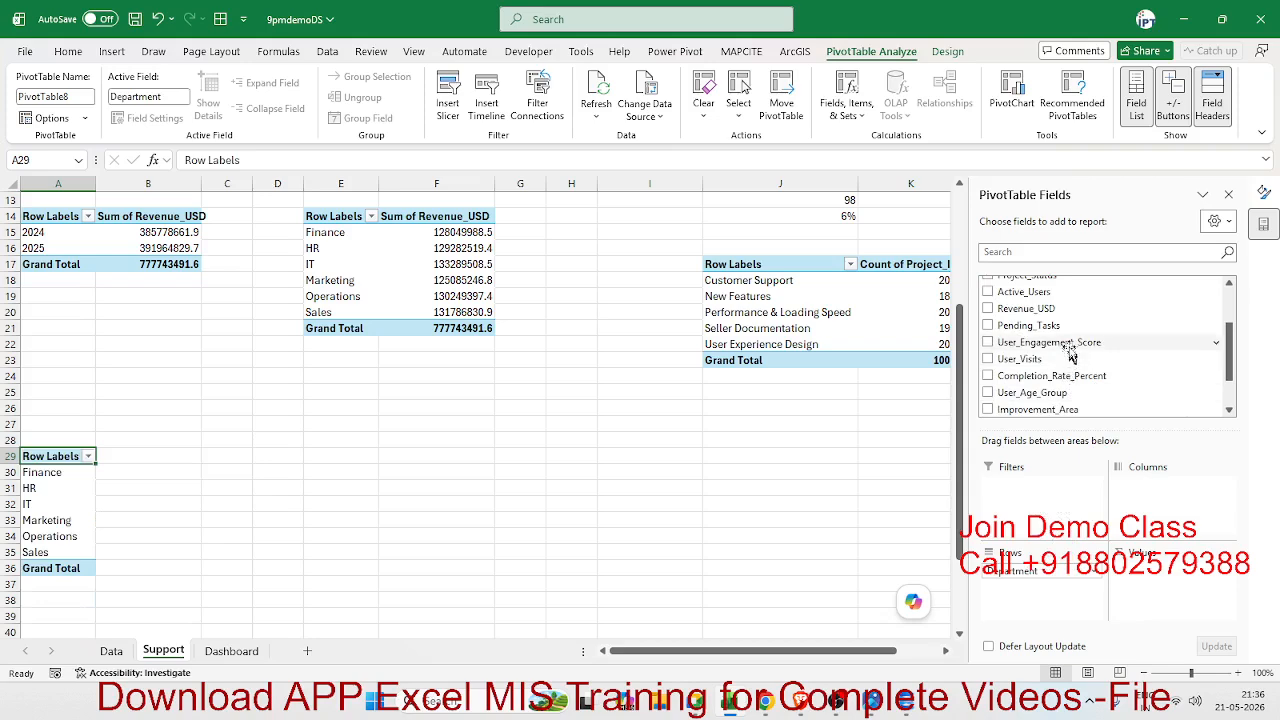
# Add User_Engagement_Score as values to the Department PivotTable at A29 and insert a 2-D line PivotChart from it
pyautogui.moveTo(1060, 342); pyautogui.dragTo(1168, 595)
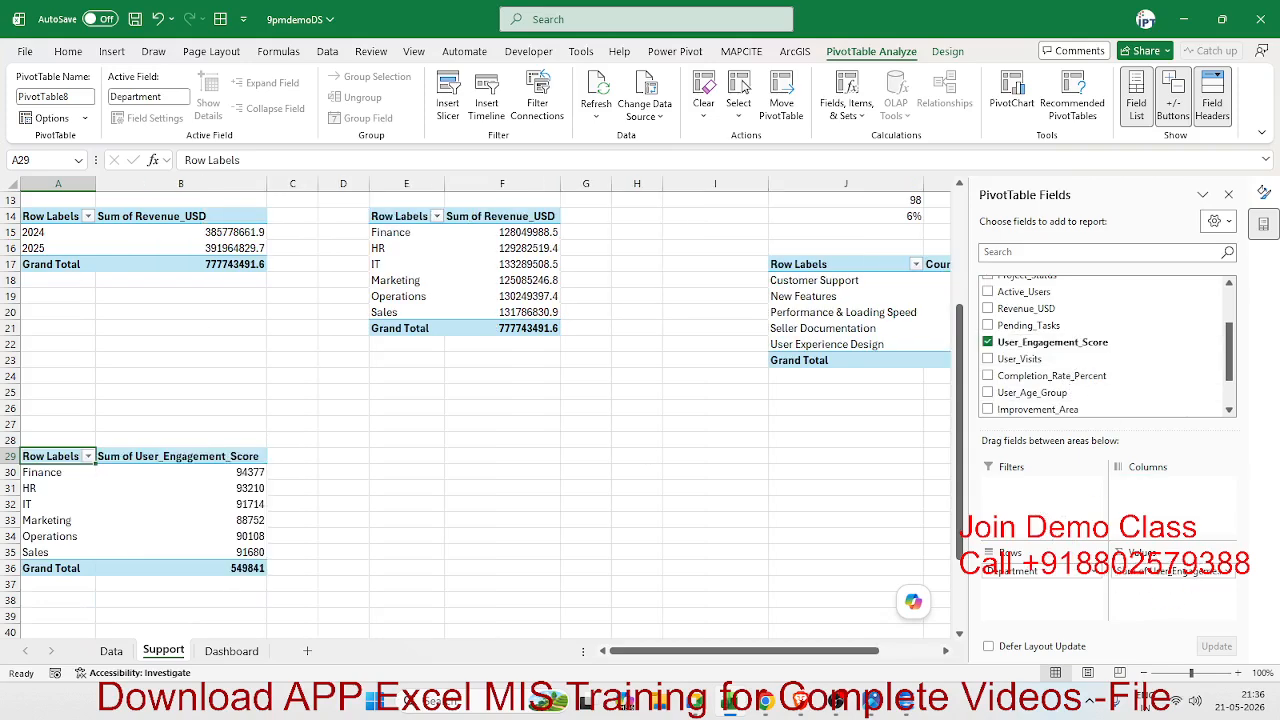
pyautogui.click(108, 51)
pyautogui.click(537, 107)
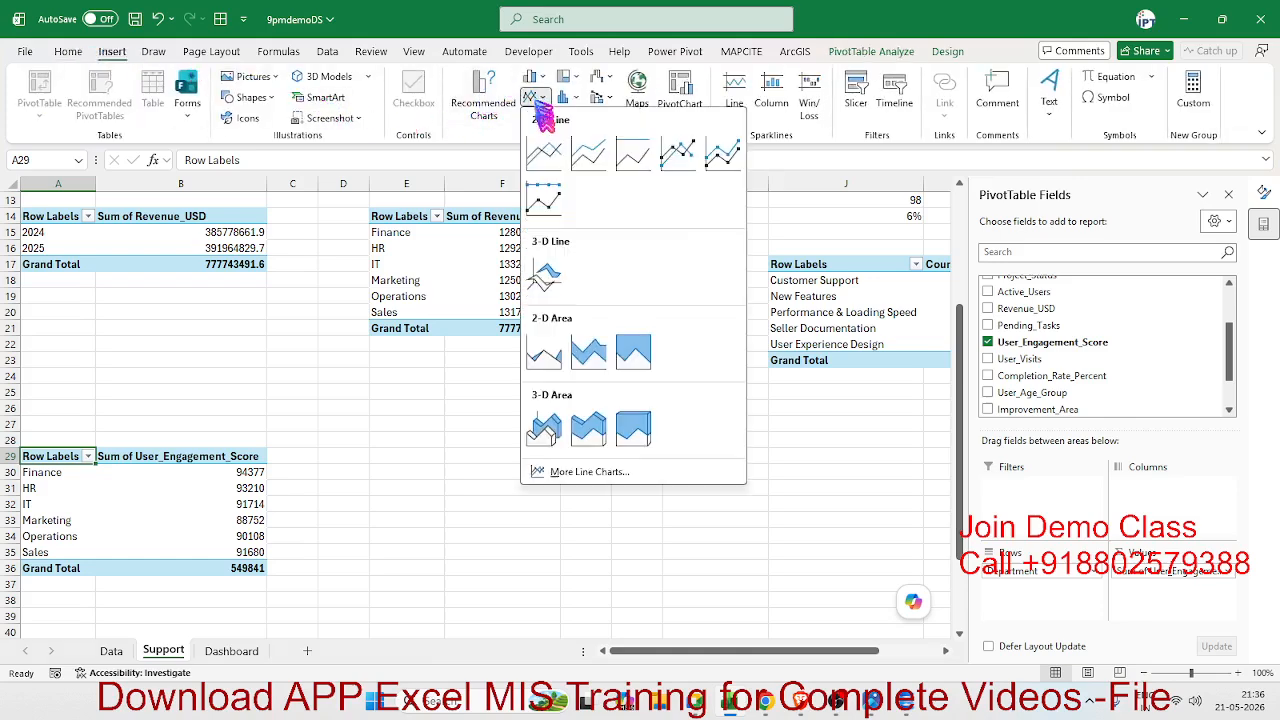
pyautogui.click(543, 160)
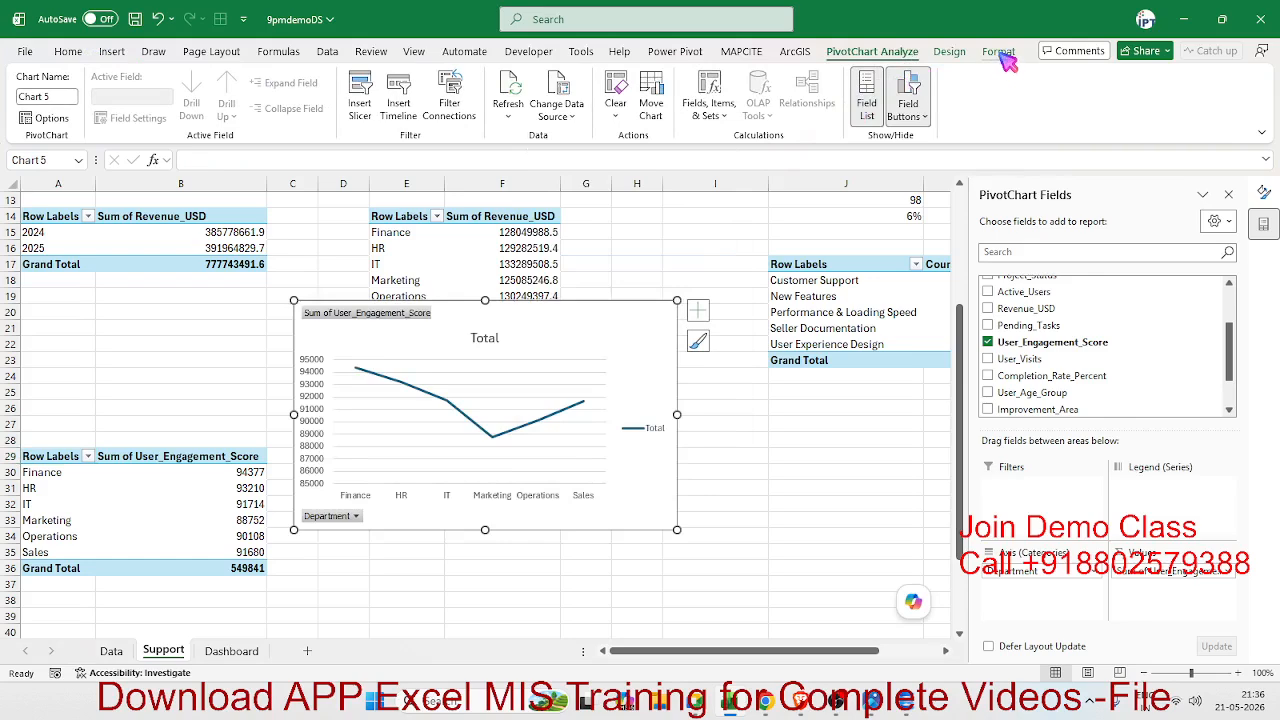
# Apply the light chart style with markers and vertical drop lines to the engagement score line chart
pyautogui.click(949, 51)
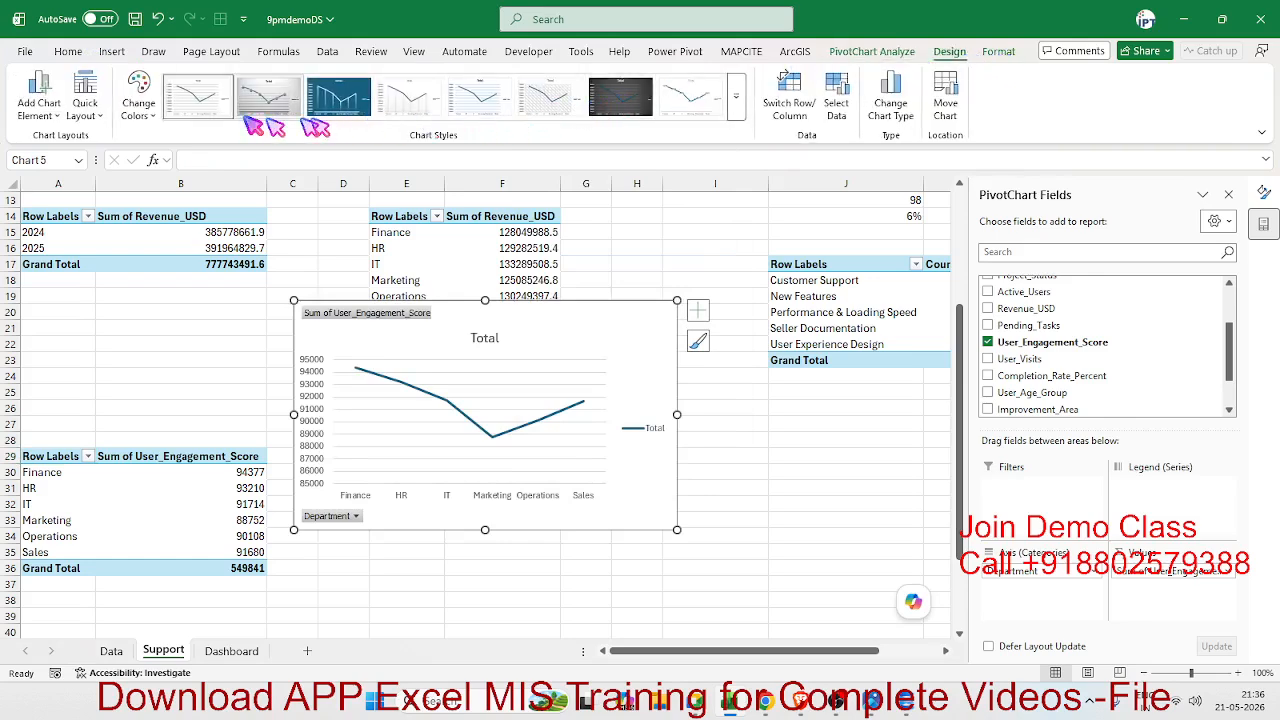
pyautogui.click(409, 97)
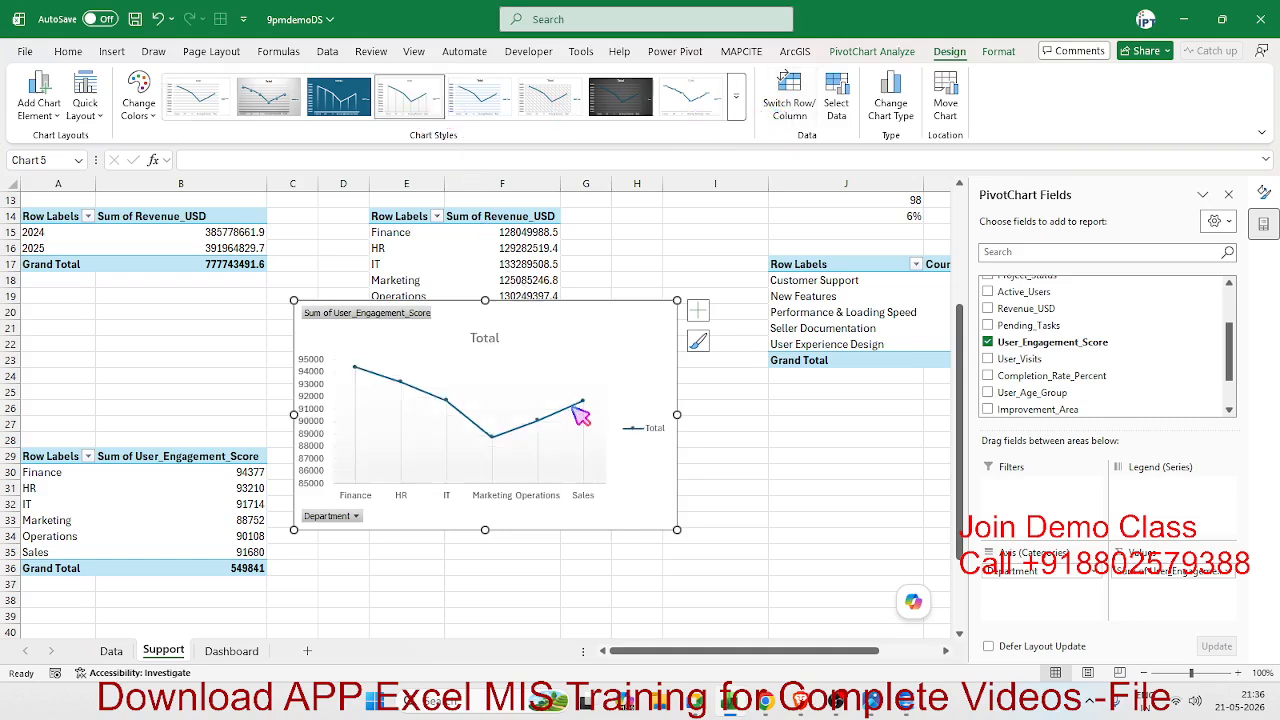
# Format the engagement score data series as a red, smoothed line with a width of 2.75 pt
pyautogui.click(408, 378)
pyautogui.rightClick(416, 388)
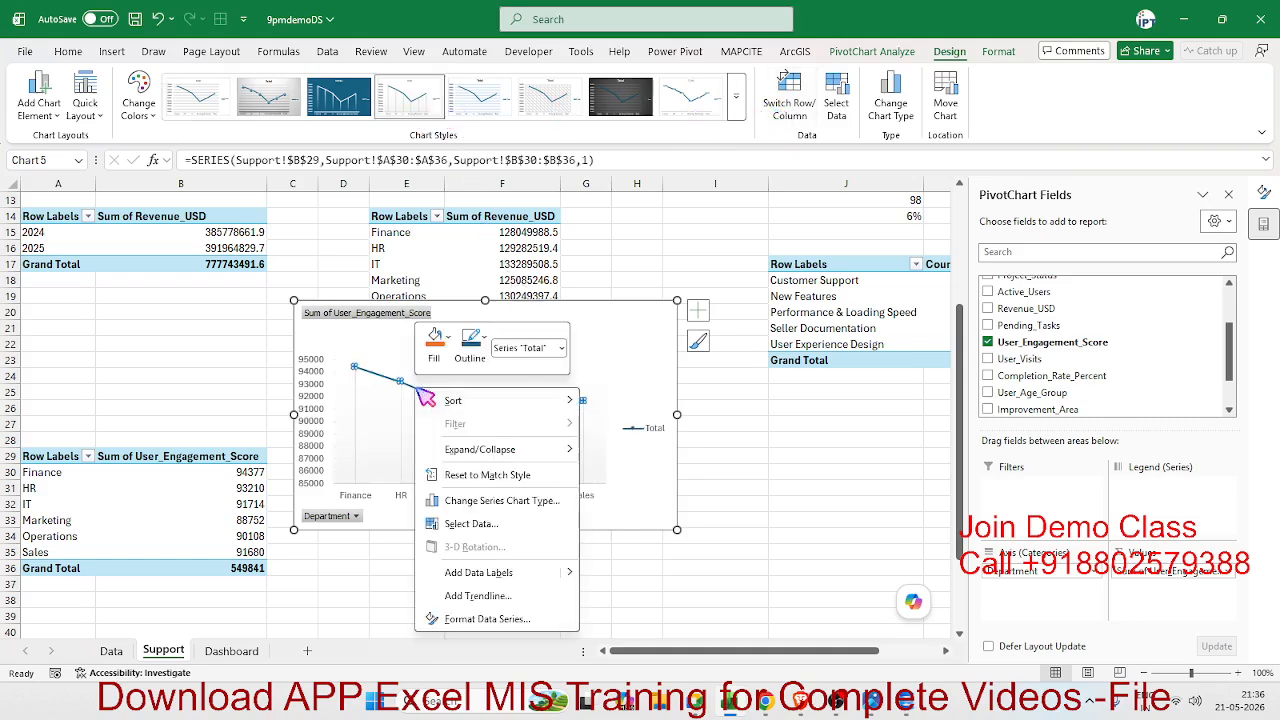
pyautogui.click(484, 619)
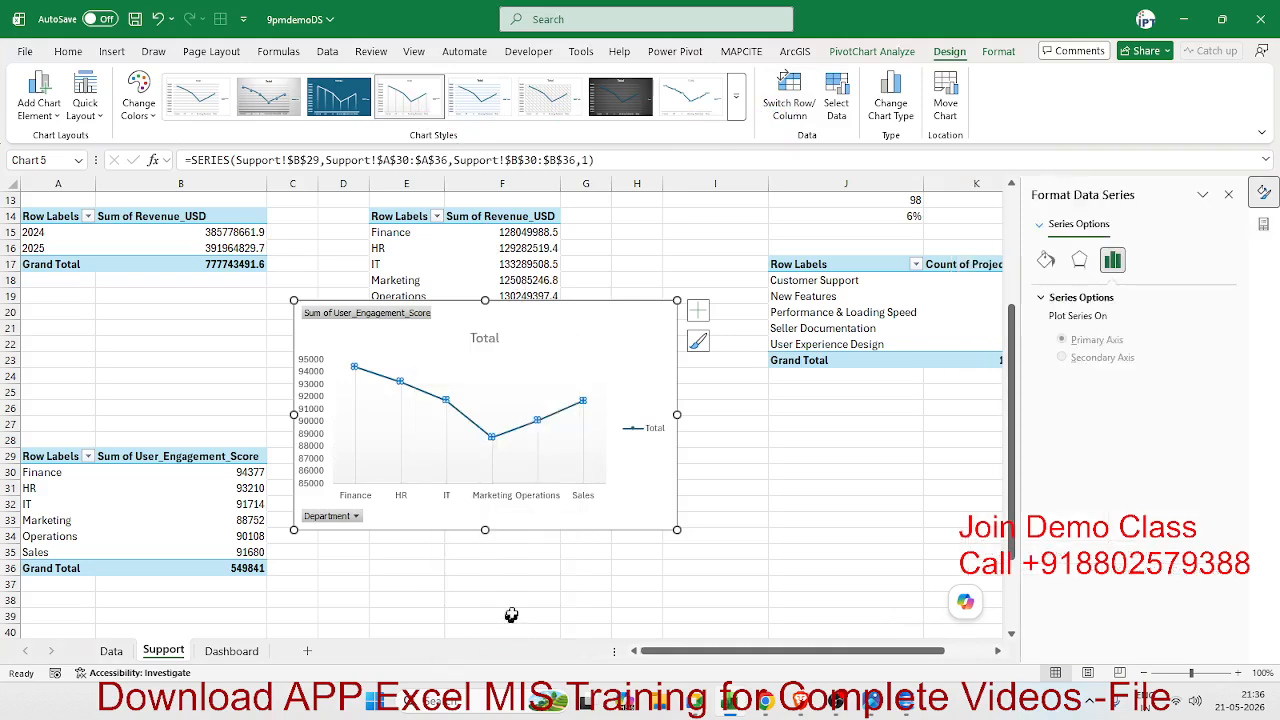
pyautogui.click(1046, 260)
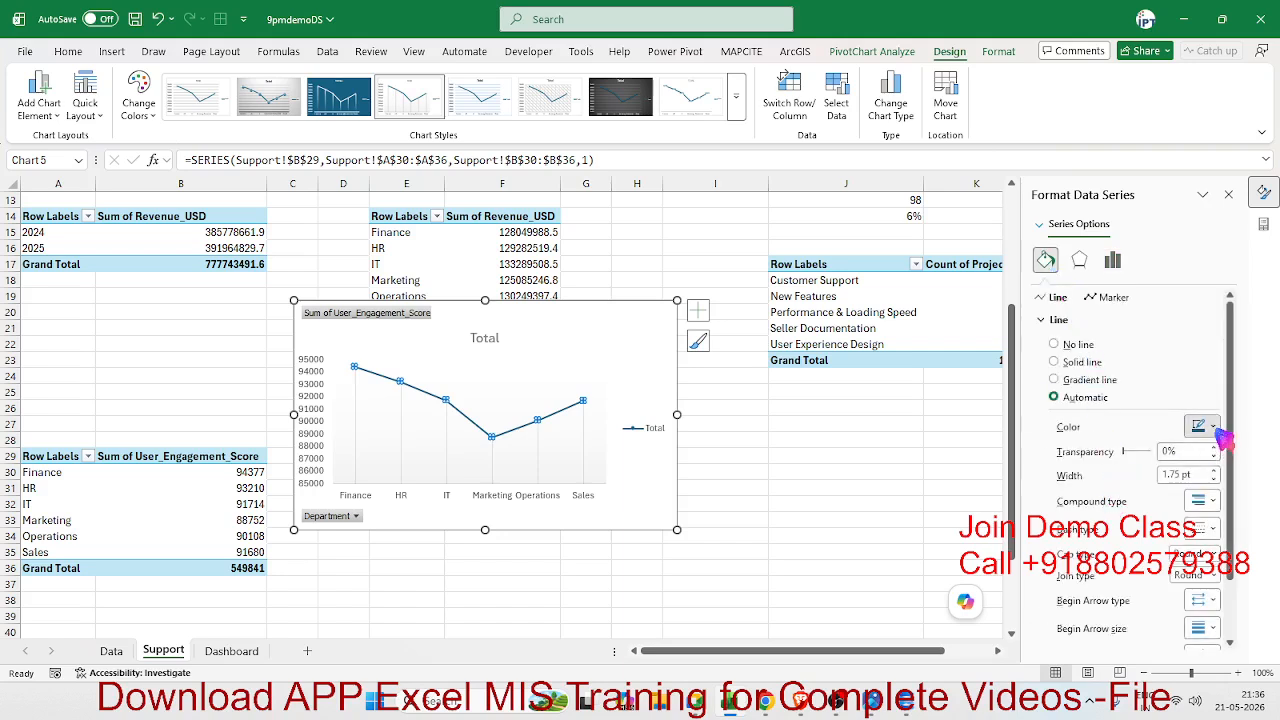
pyautogui.click(1207, 426)
pyautogui.click(1089, 372)
pyautogui.scroll(-2, 1095, 390)
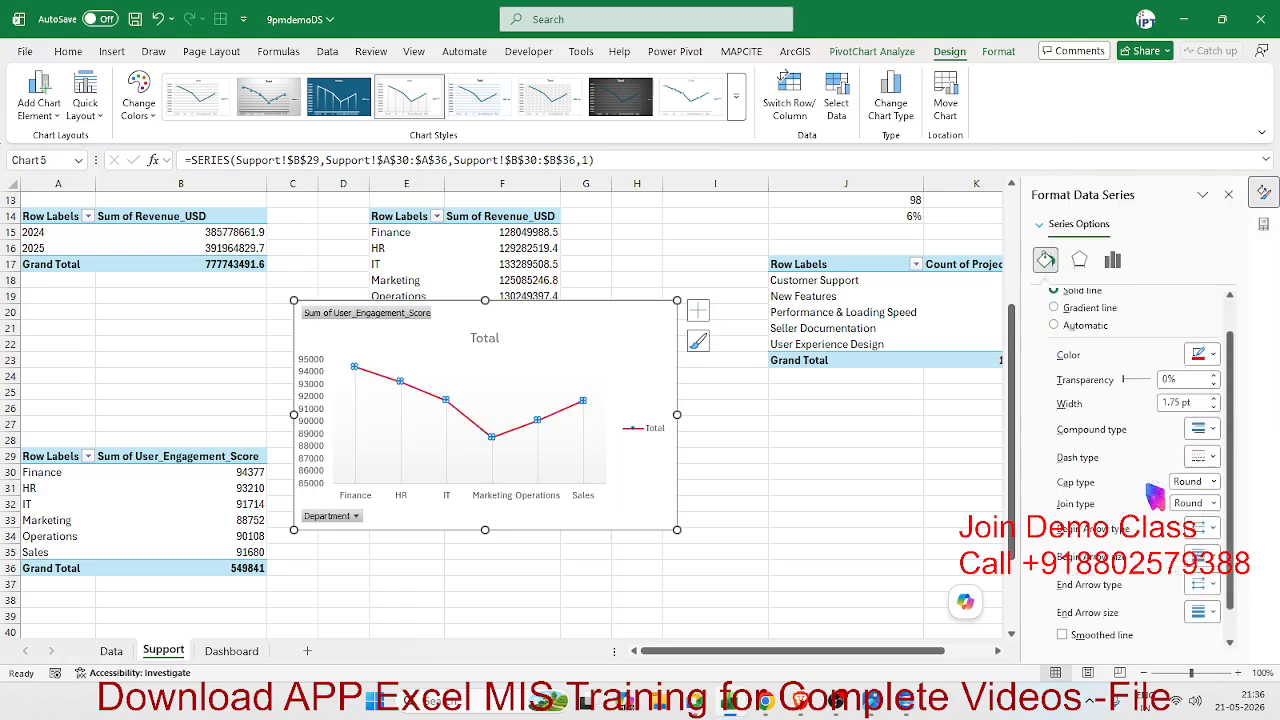
pyautogui.click(1122, 637)
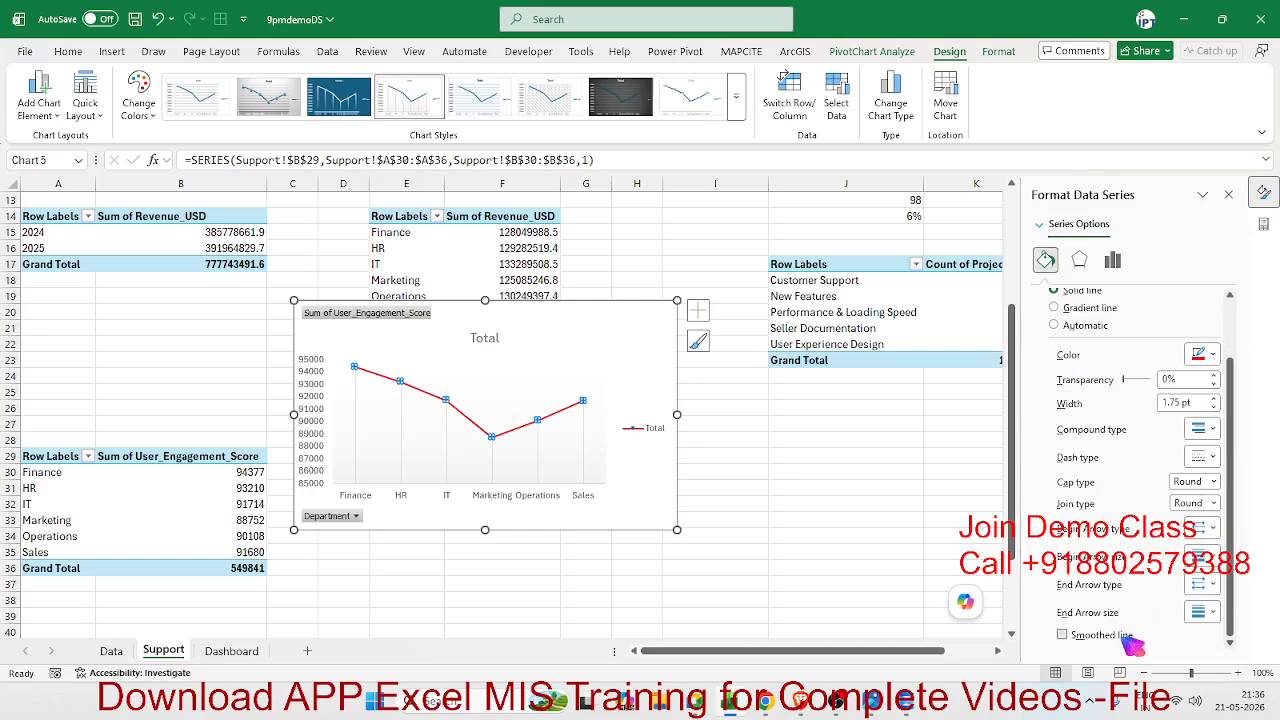
pyautogui.click(1214, 399)
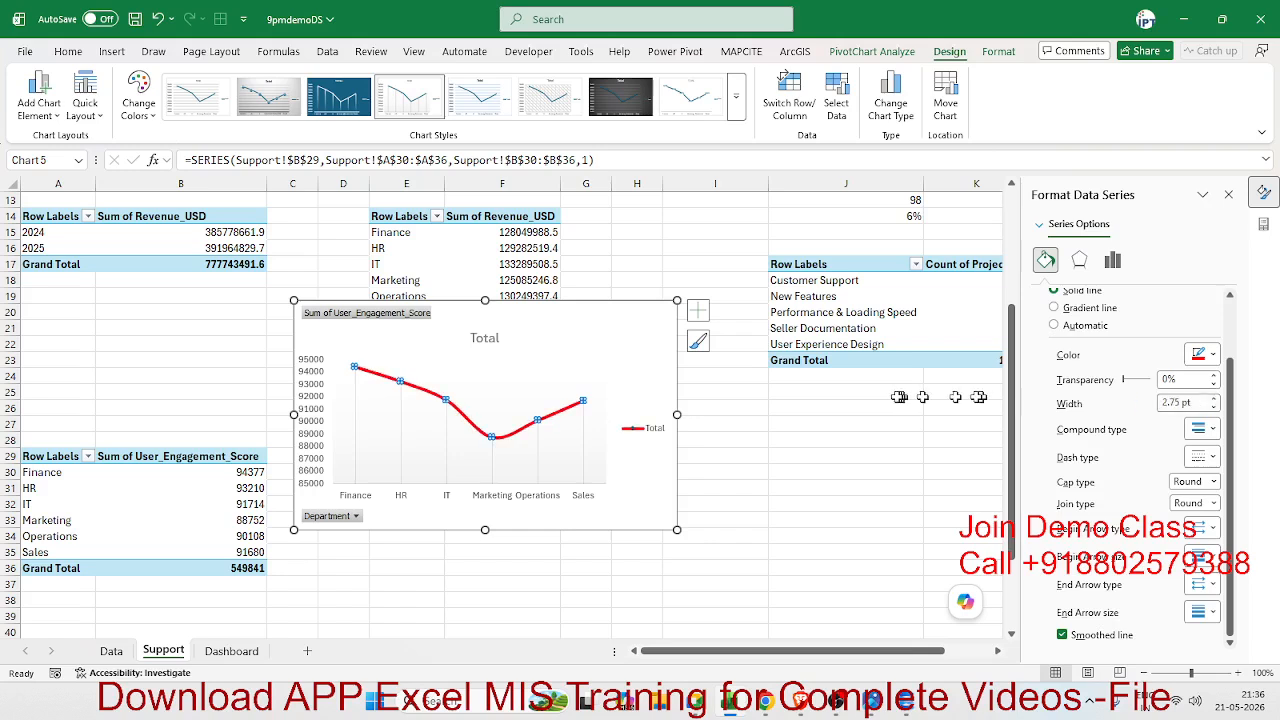
# Try a solid red border line around the plot area of the engagement score line chart
pyautogui.click(604, 470)
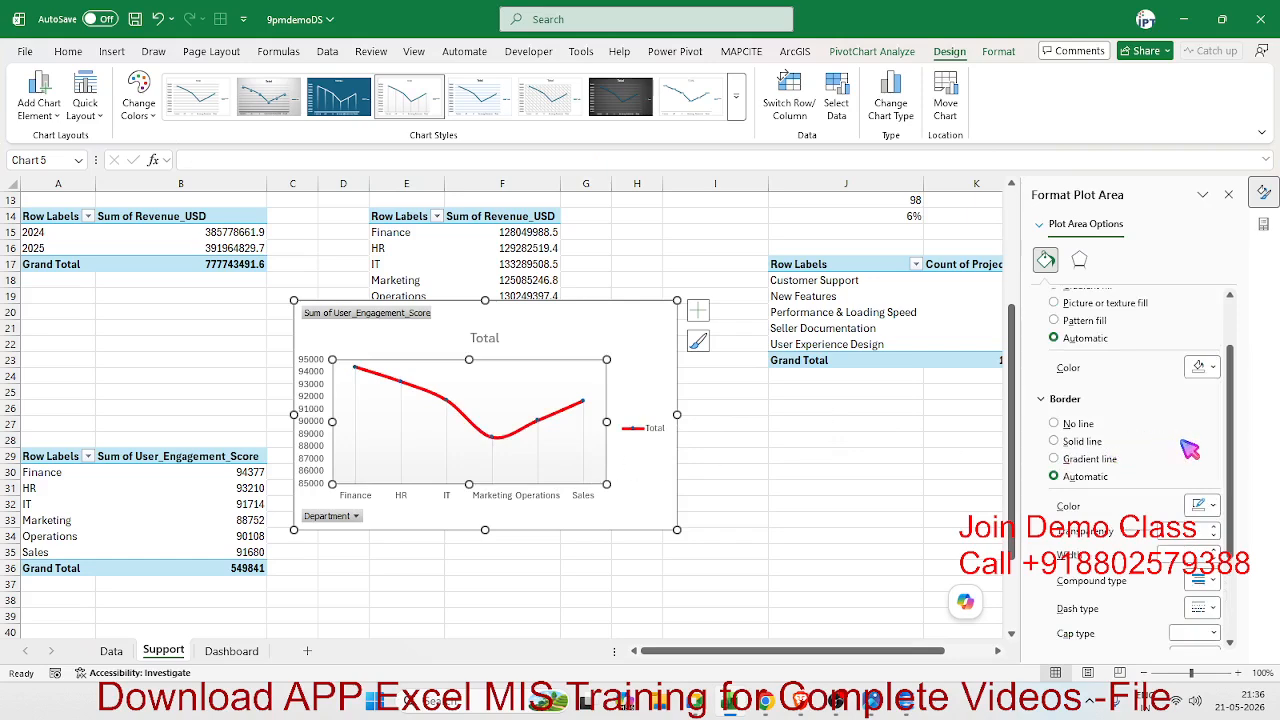
pyautogui.scroll(-3, 1177, 452)
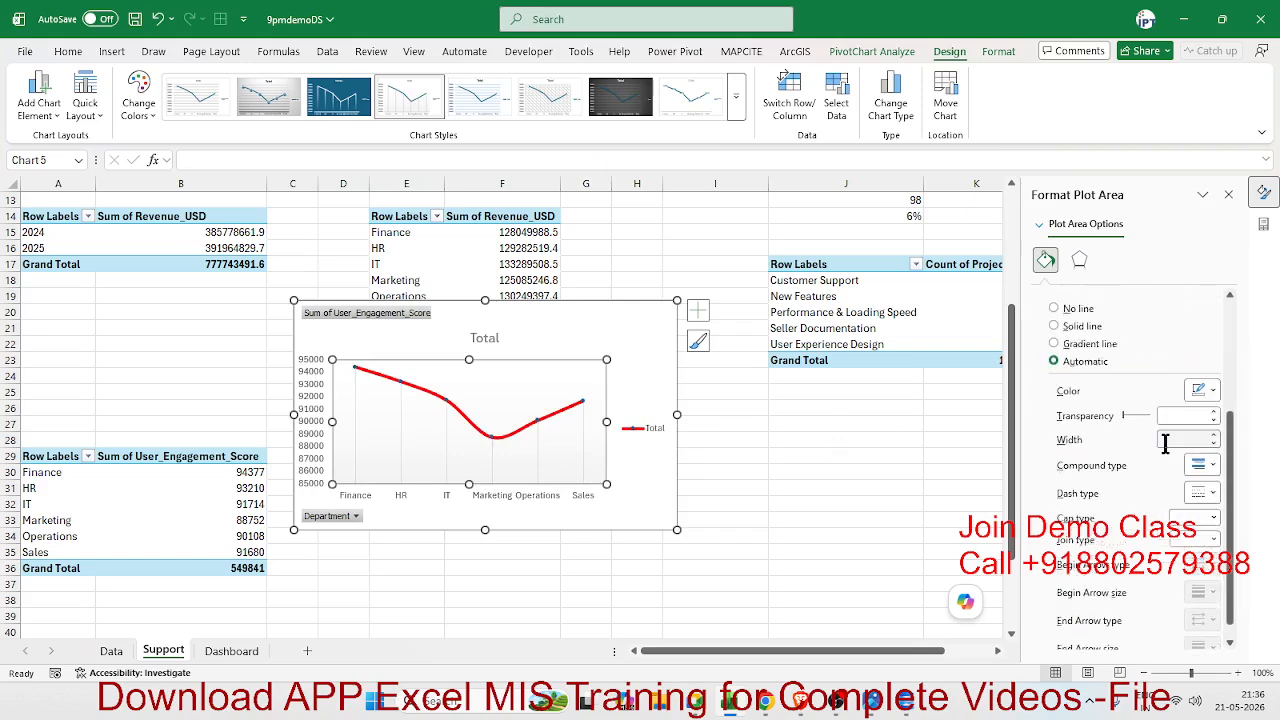
pyautogui.click(1214, 392)
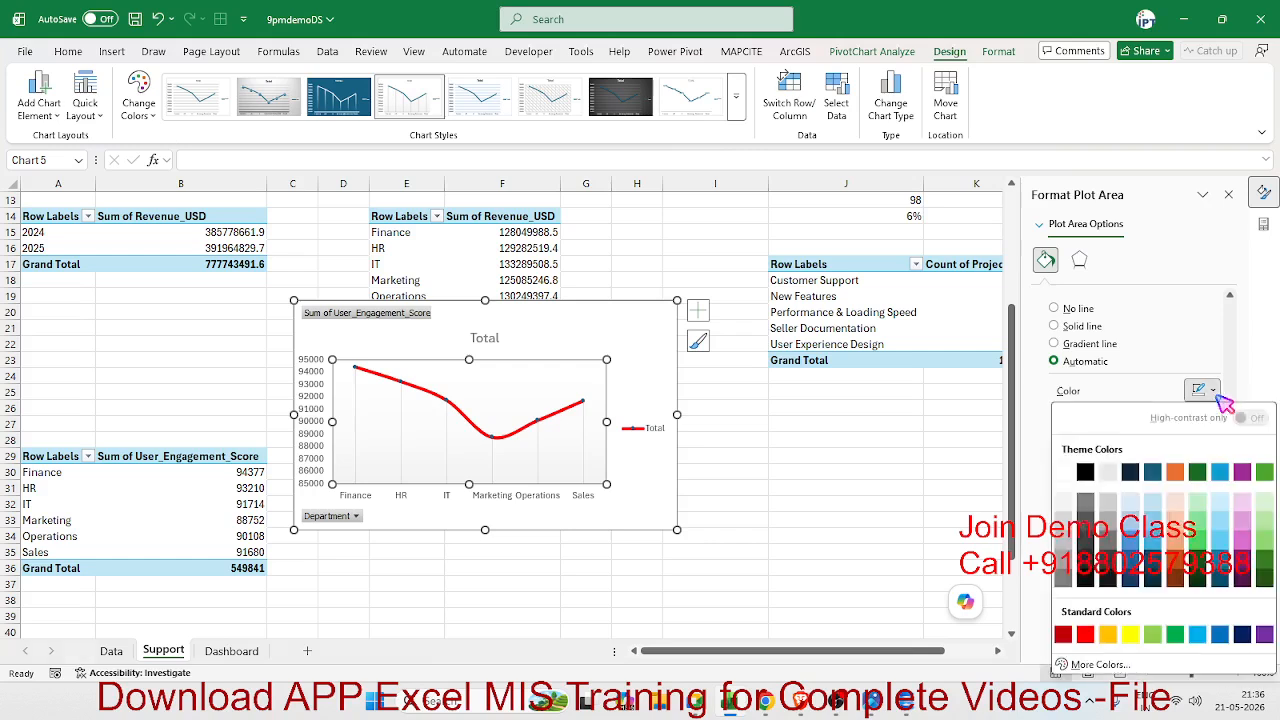
pyautogui.click(1215, 393)
pyautogui.scroll(-1, 1225, 403)
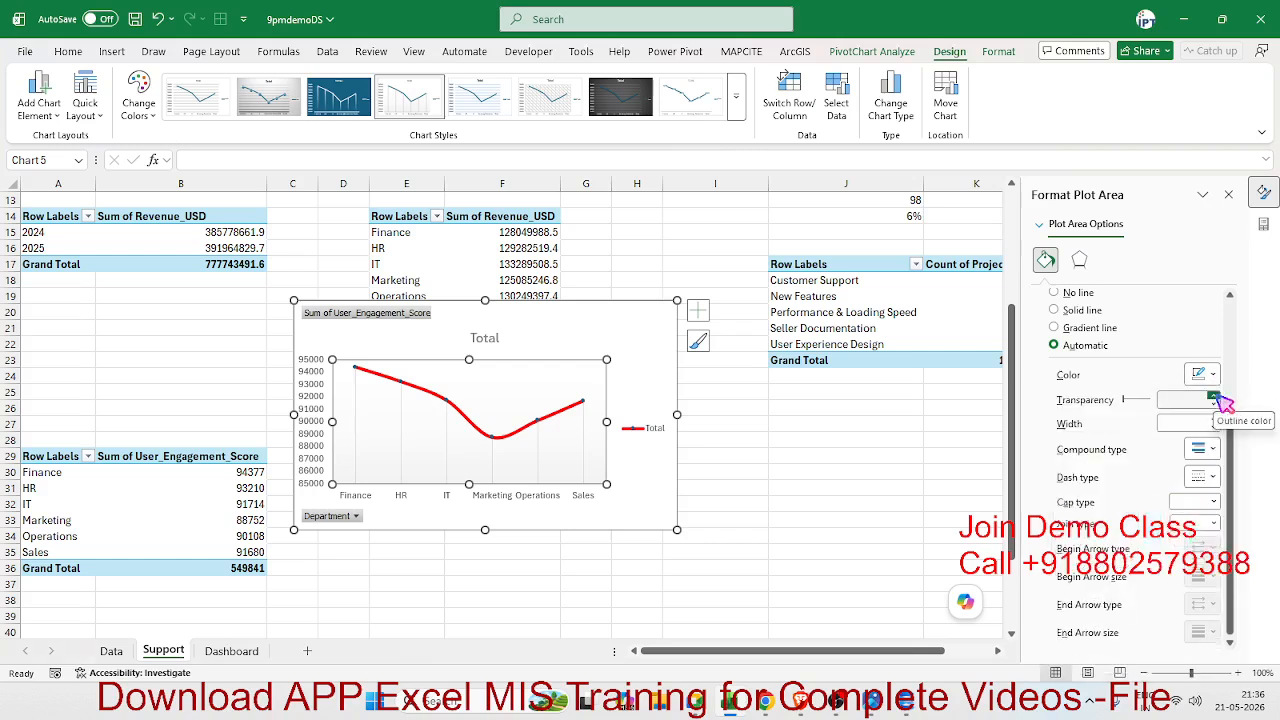
pyautogui.click(1225, 395)
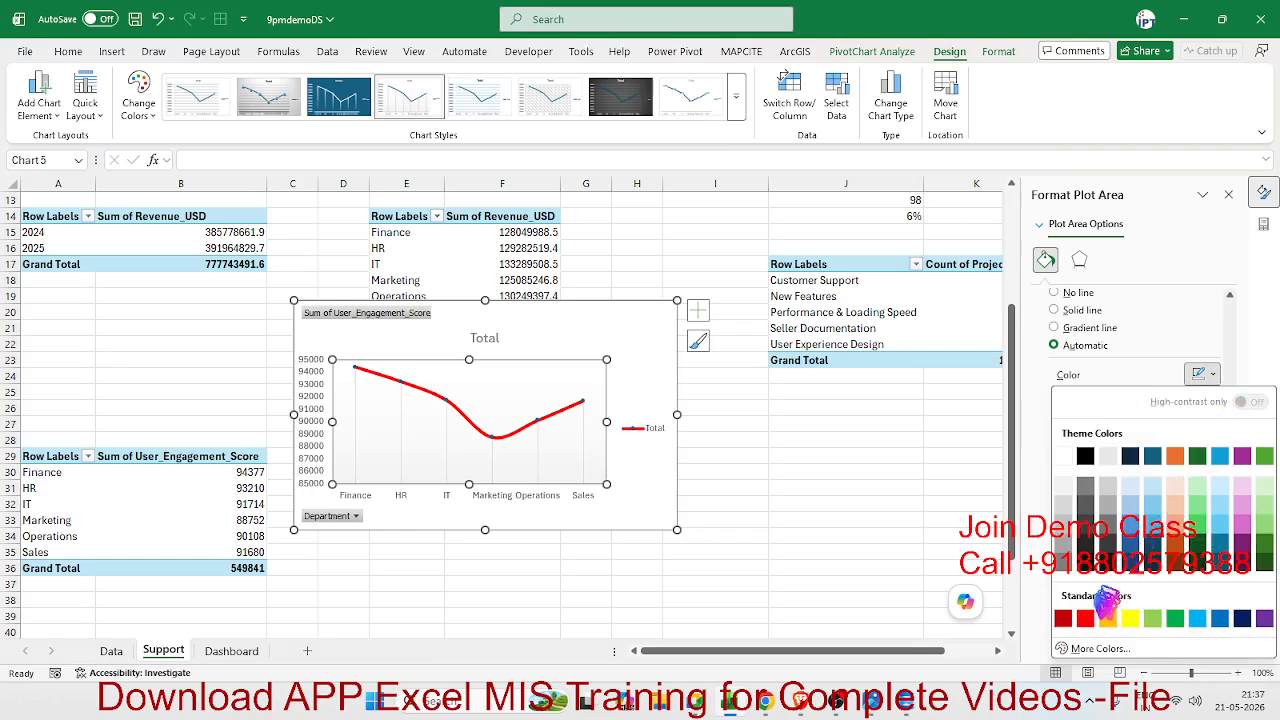
pyautogui.click(1133, 633)
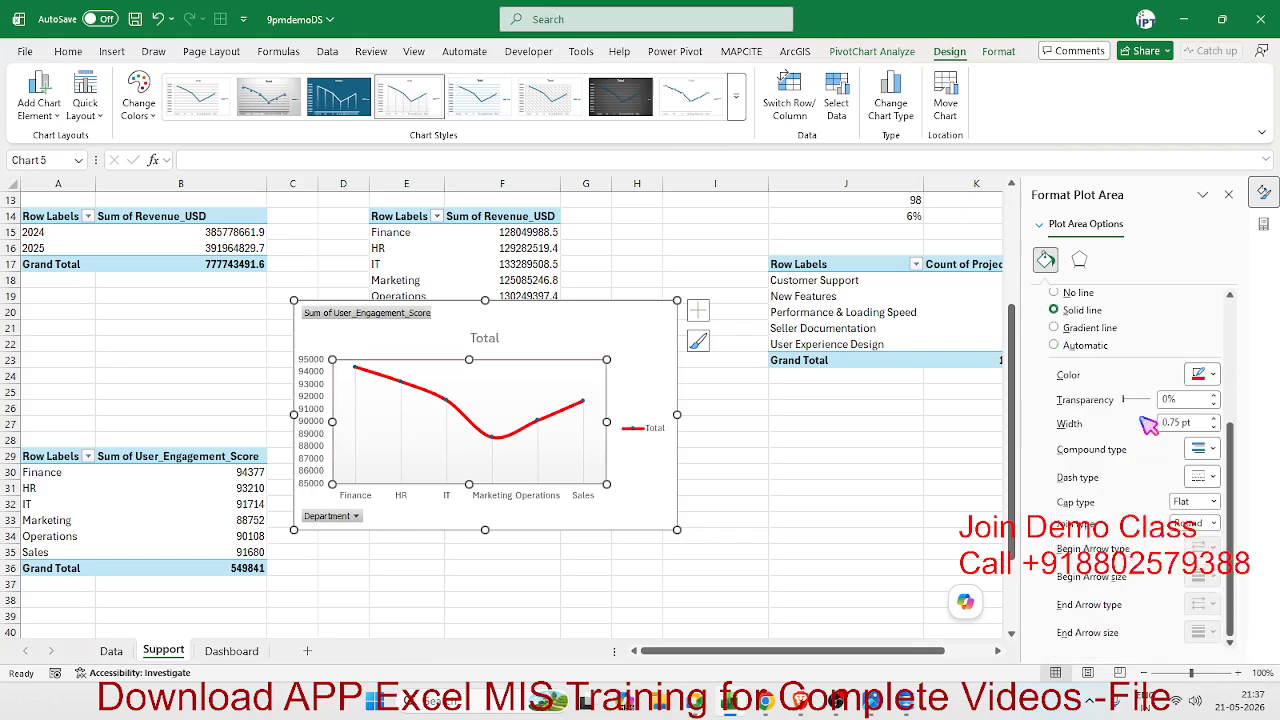
pyautogui.scroll(4, 1070, 388)
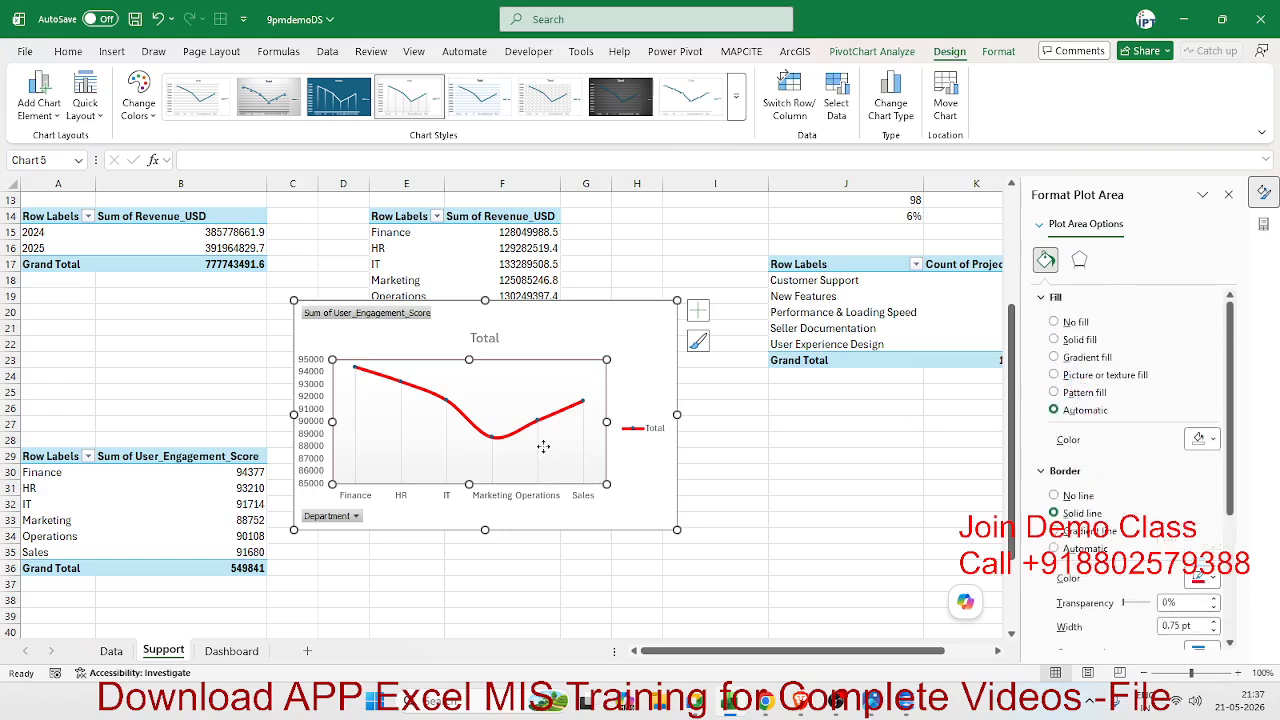
# Set the plot area's border to No line in the engagement score chart
pyautogui.rightClick(540, 393)
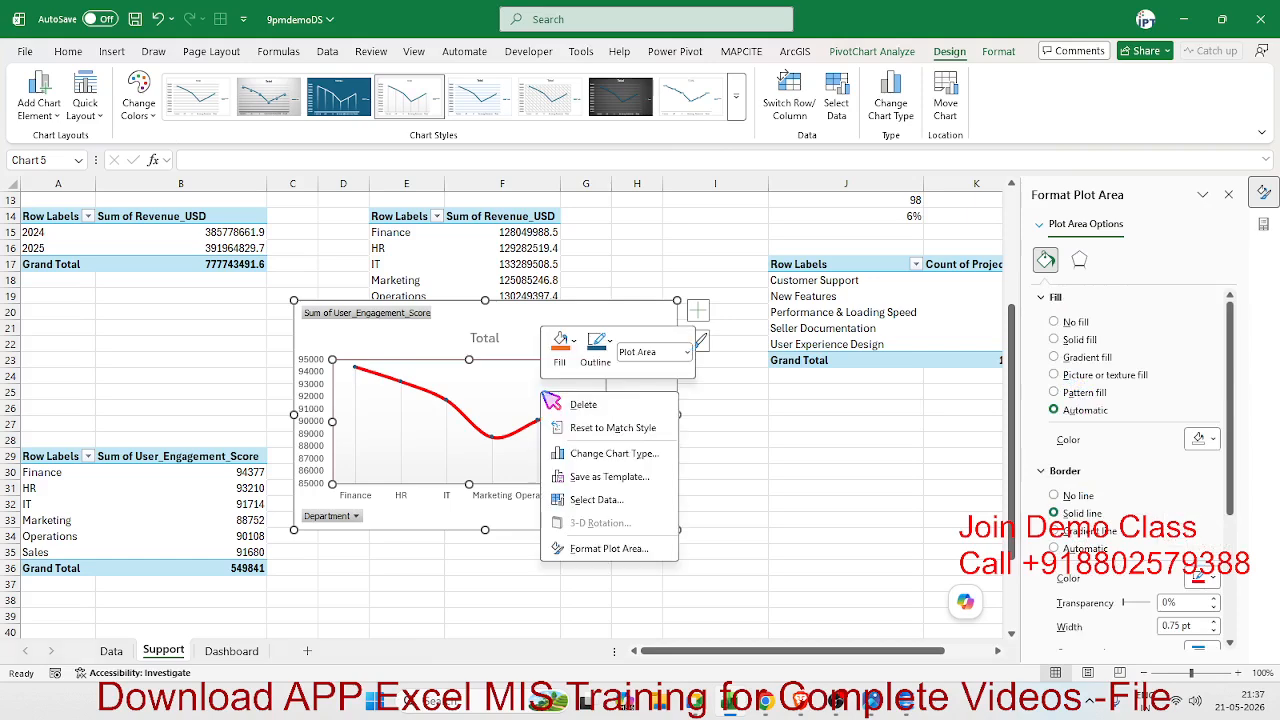
pyautogui.click(600, 556)
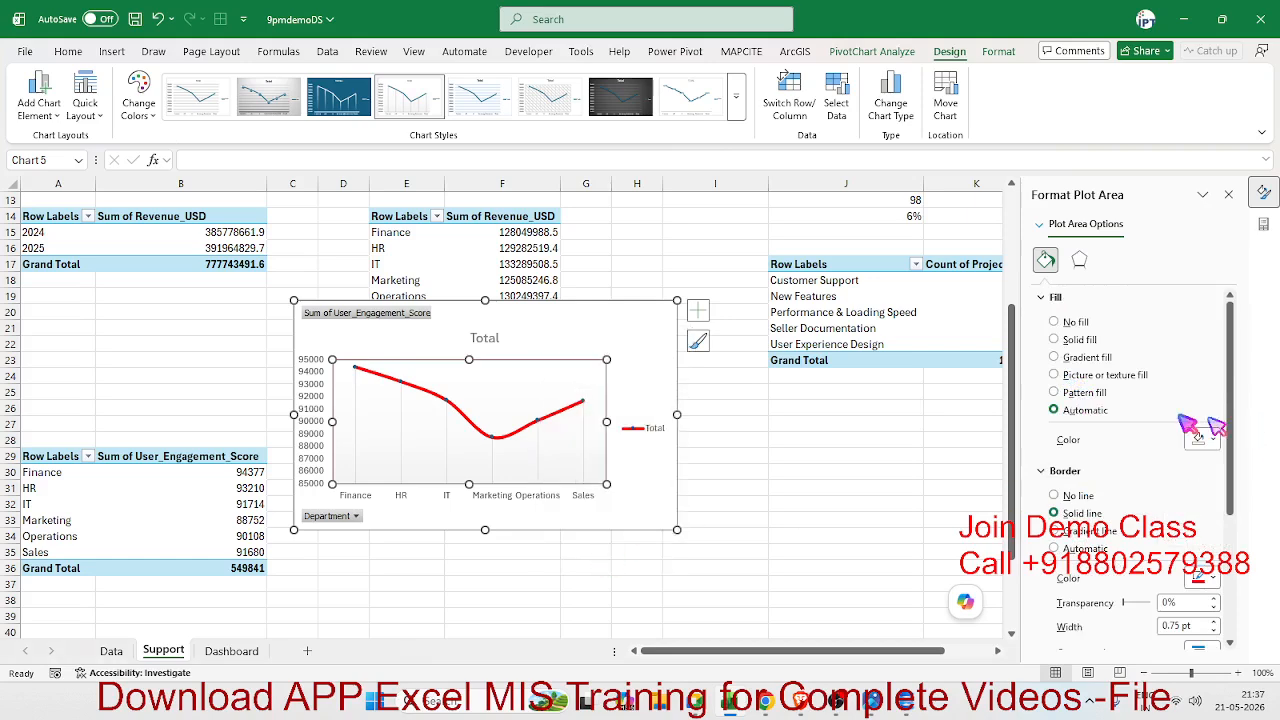
pyautogui.scroll(-2, 1175, 440)
pyautogui.scroll(-1, 1145, 480)
pyautogui.scroll(1, 1138, 490)
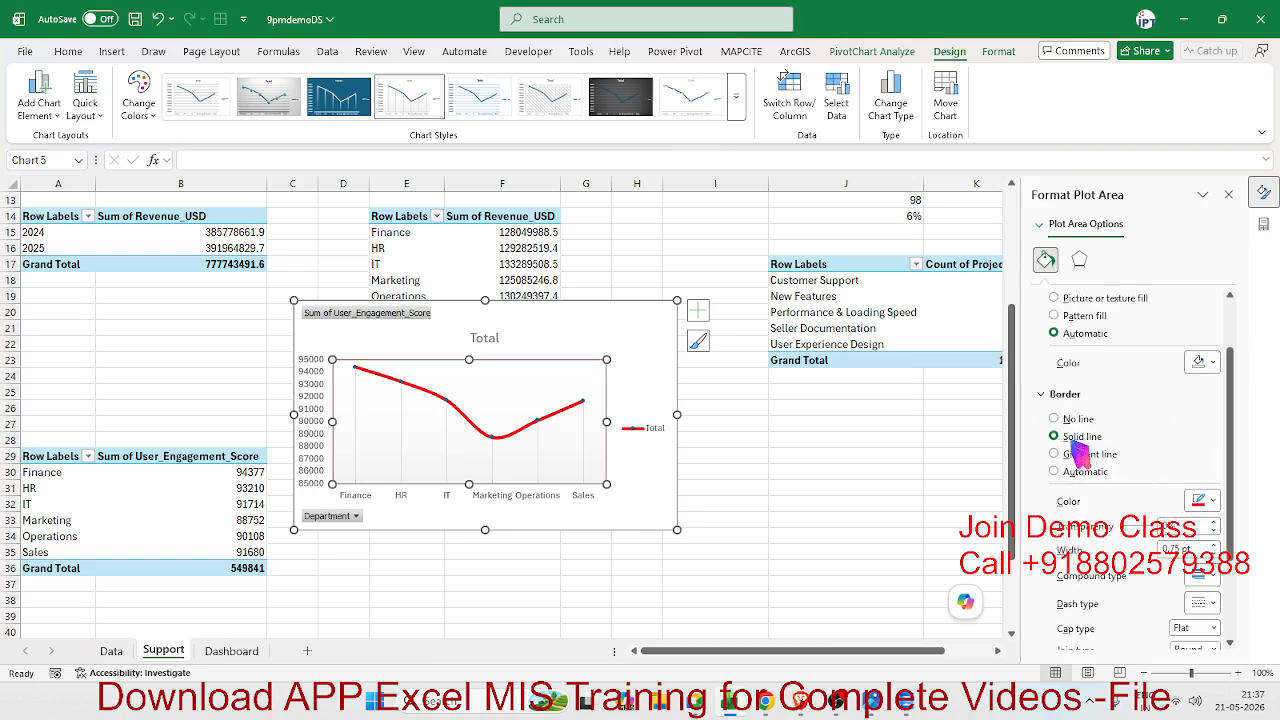
pyautogui.click(1076, 419)
pyautogui.scroll(1, 1083, 432)
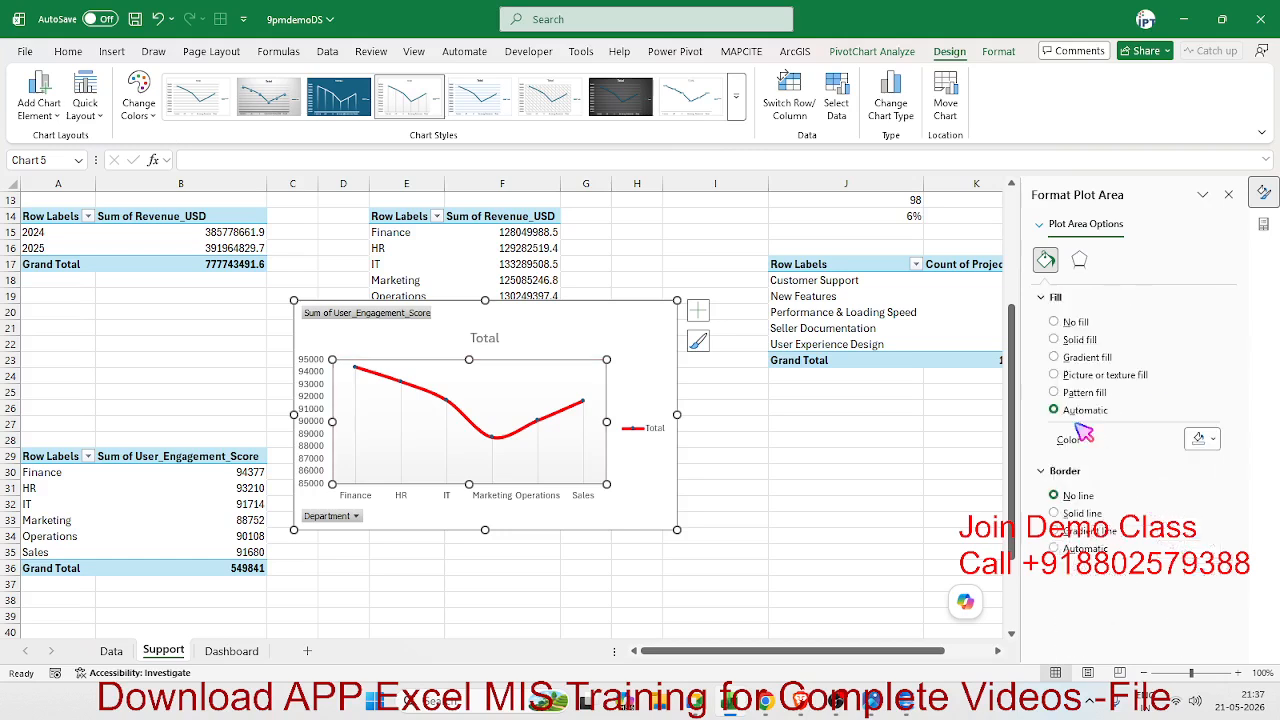
# Give the engagement score chart's plot area a solid red fill with high transparency for a pale pink background
pyautogui.click(1087, 358)
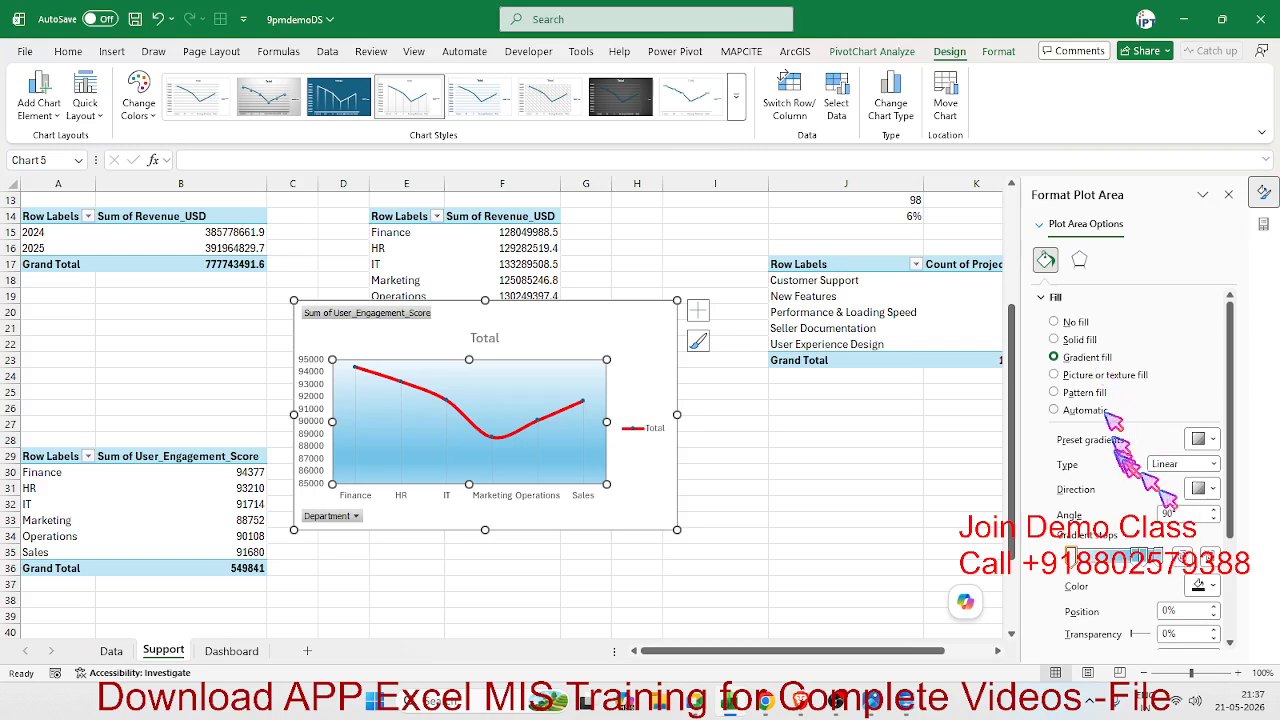
pyautogui.click(1079, 340)
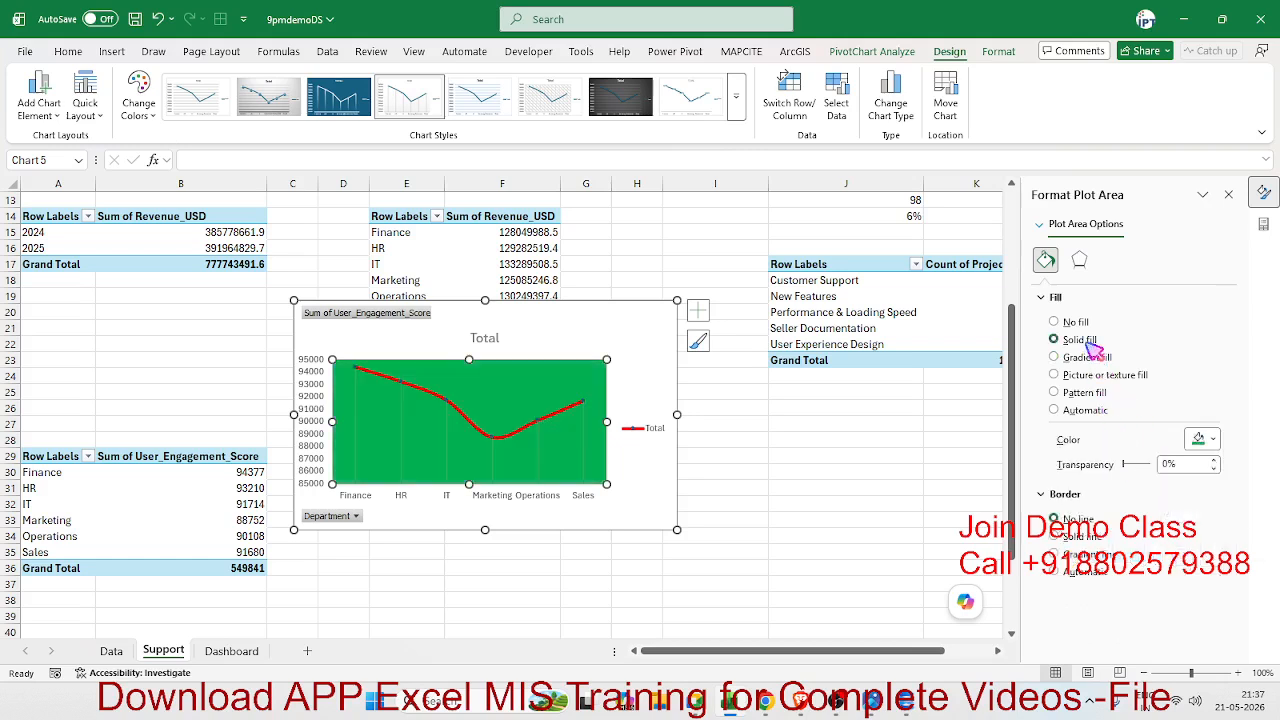
pyautogui.click(1208, 440)
pyautogui.click(1090, 389)
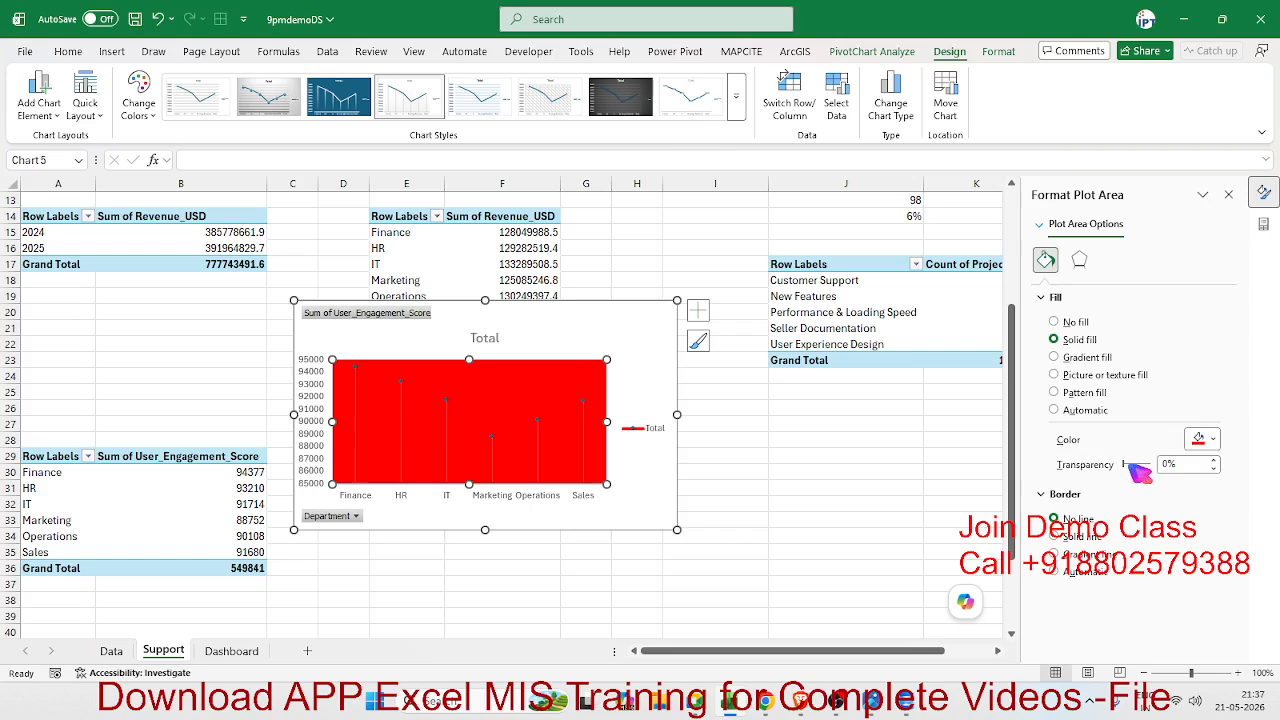
pyautogui.moveTo(1126, 464); pyautogui.dragTo(1149, 464)
pyautogui.click(628, 493)
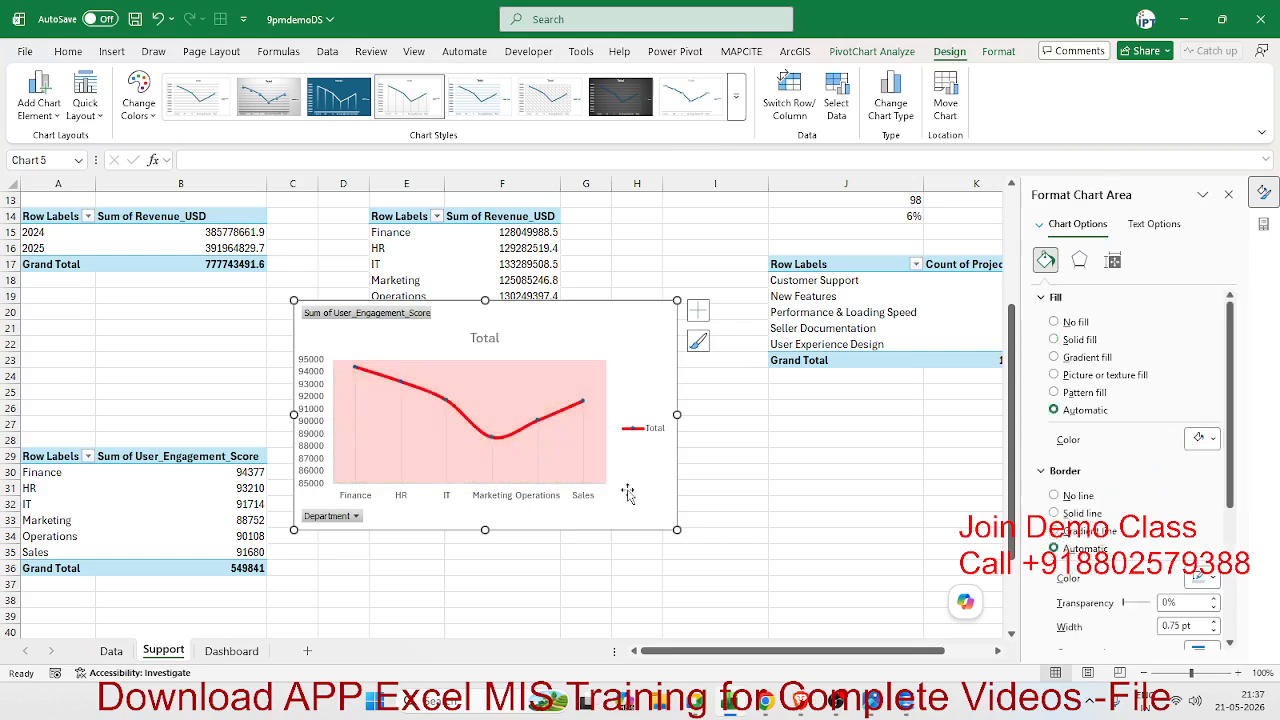
# Undo the pink fill of the plot area and hide all field buttons on the user engagement line chart
pyautogui.hotkey('ctrl', 'z')
pyautogui.hotkey('ctrl', 'z')
pyautogui.hotkey('ctrl', 'z')
pyautogui.hotkey('ctrl', 'z')
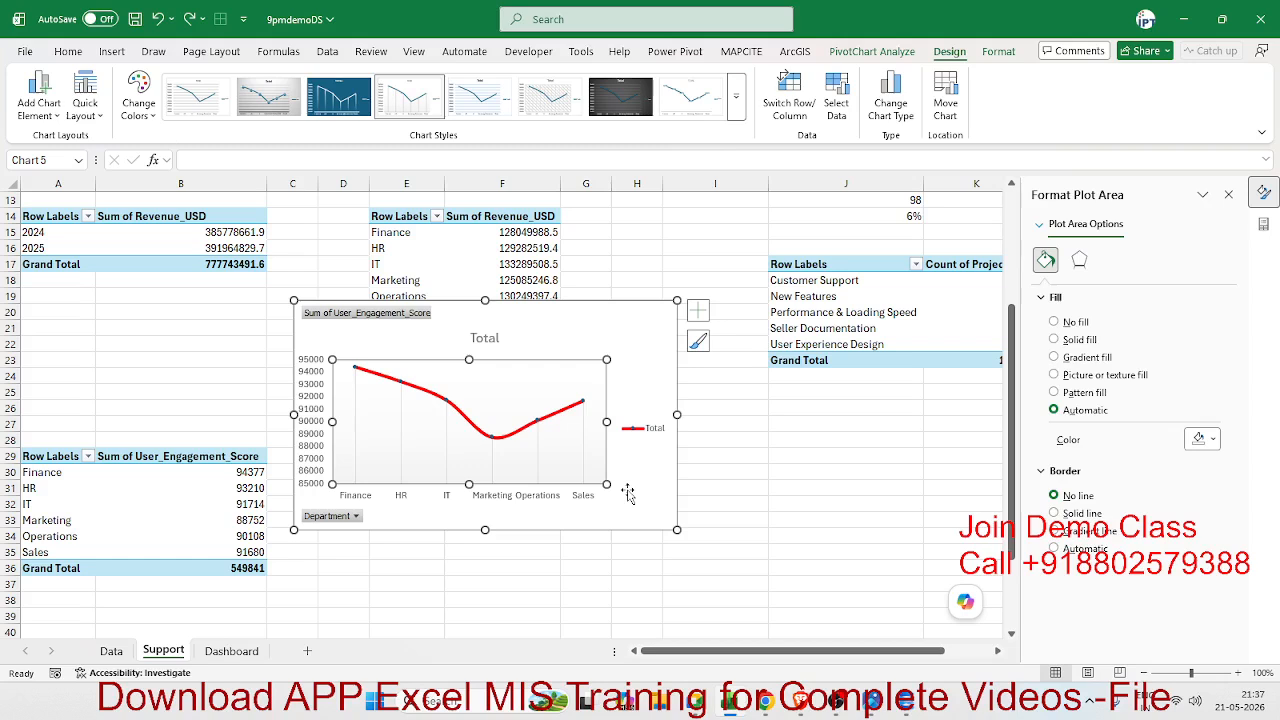
pyautogui.click(652, 503)
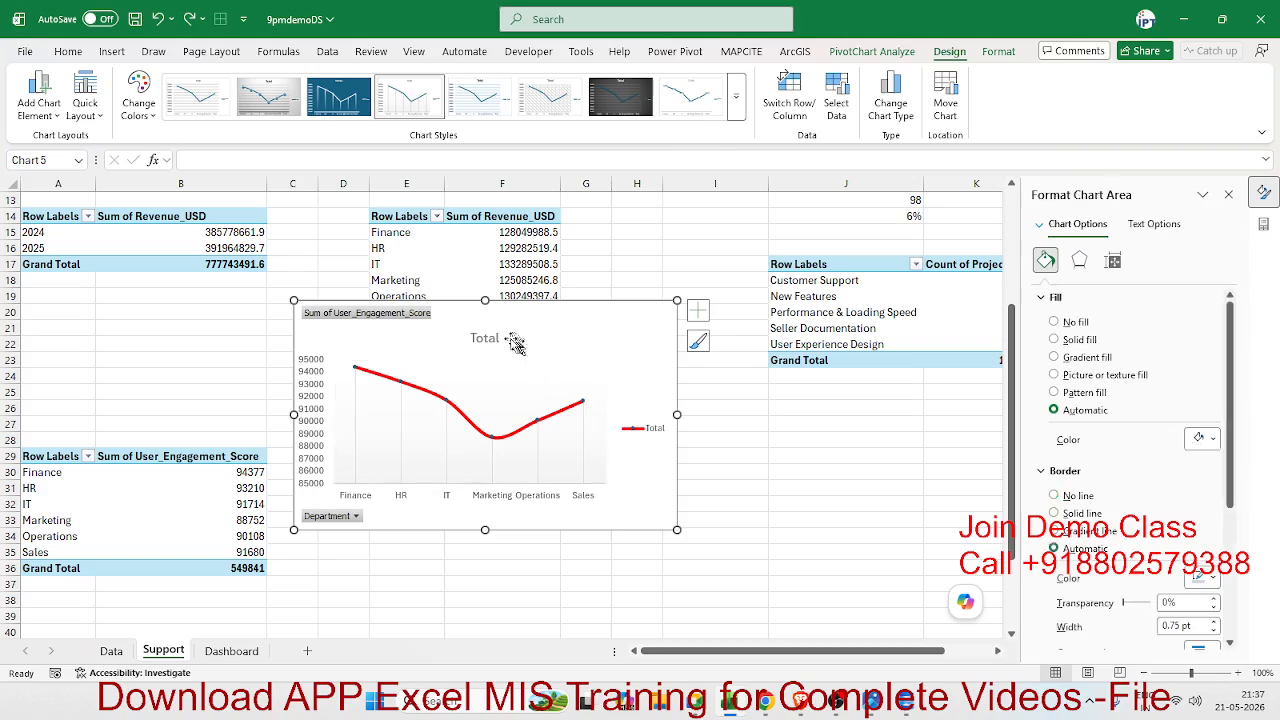
pyautogui.rightClick(395, 316)
pyautogui.click(440, 492)
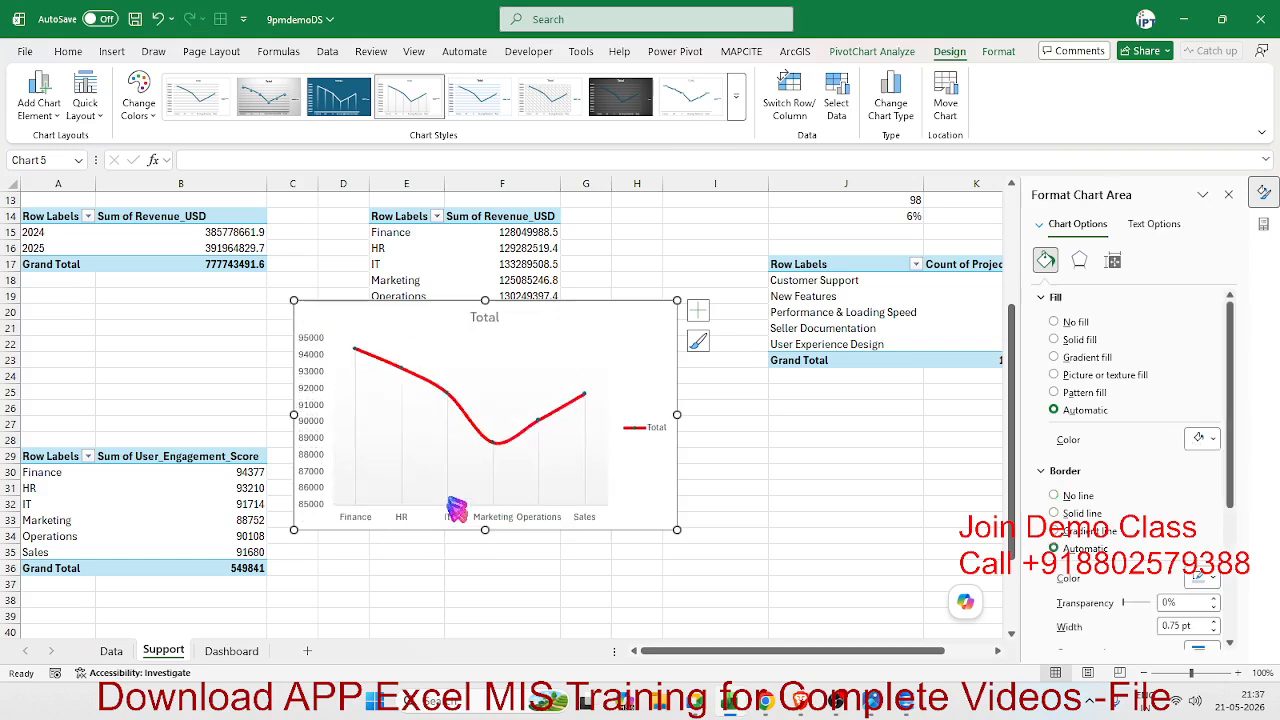
# Change the line chart's title to "User Engagement"
pyautogui.click(487, 318)
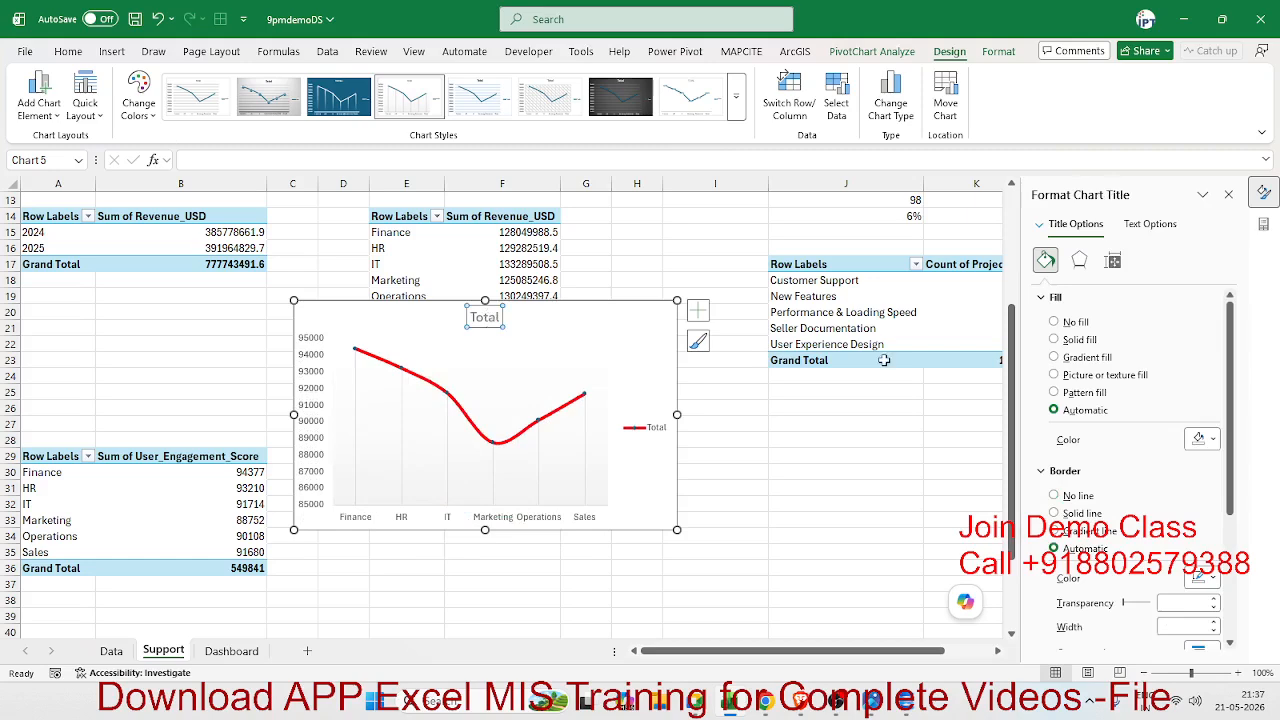
pyautogui.doubleClick(486, 317)
pyautogui.press('Delete')
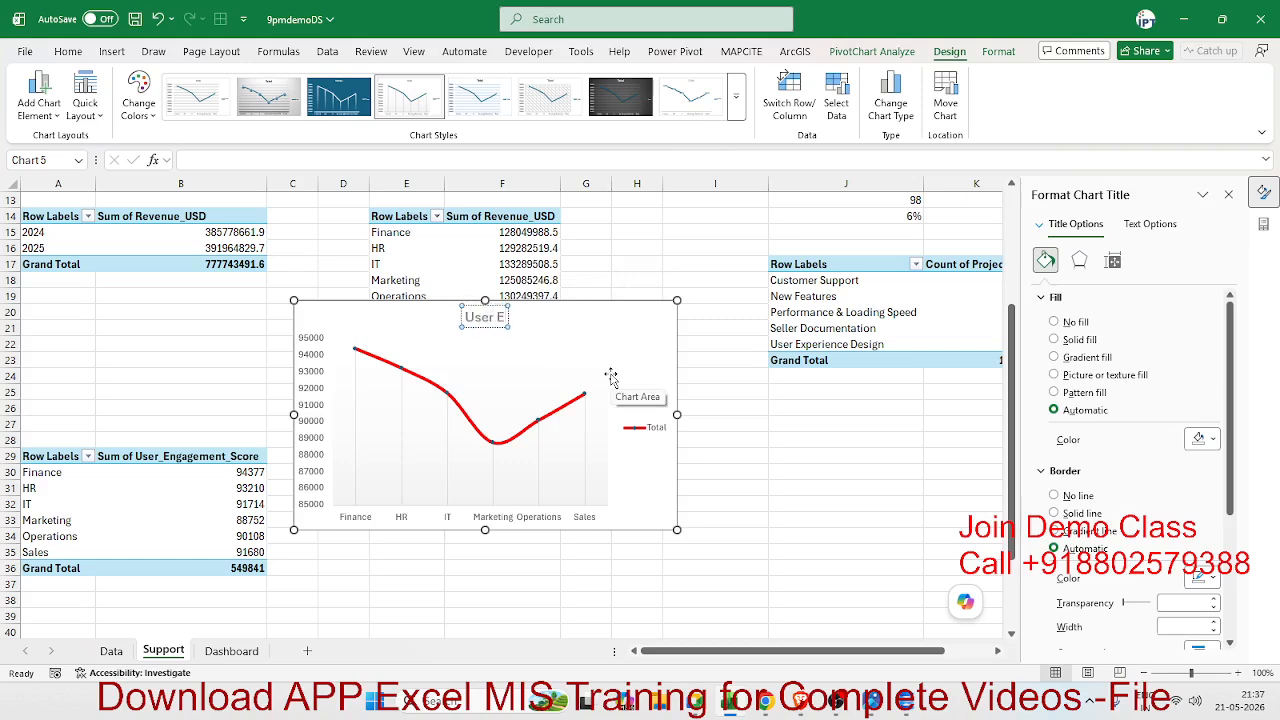
pyautogui.write('User Enga')
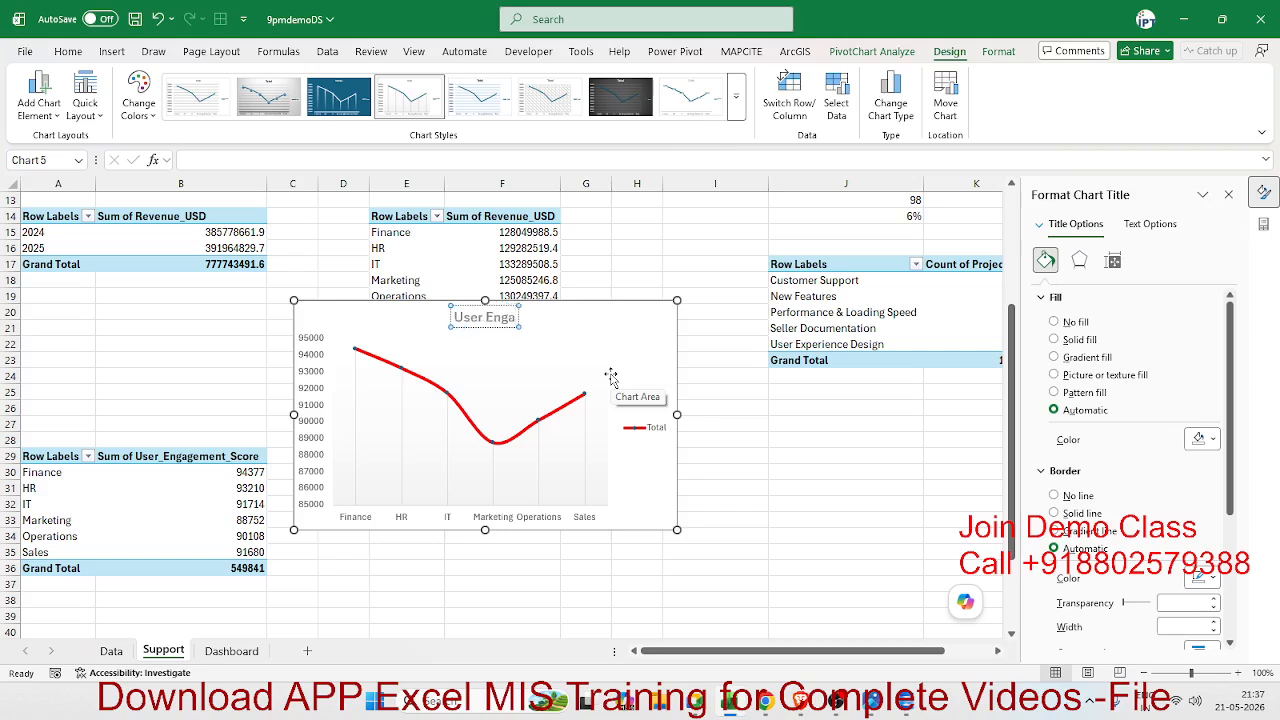
pyautogui.write('g')
pyautogui.press('BackSpace')
pyautogui.press('BackSpace')
pyautogui.write('agement')
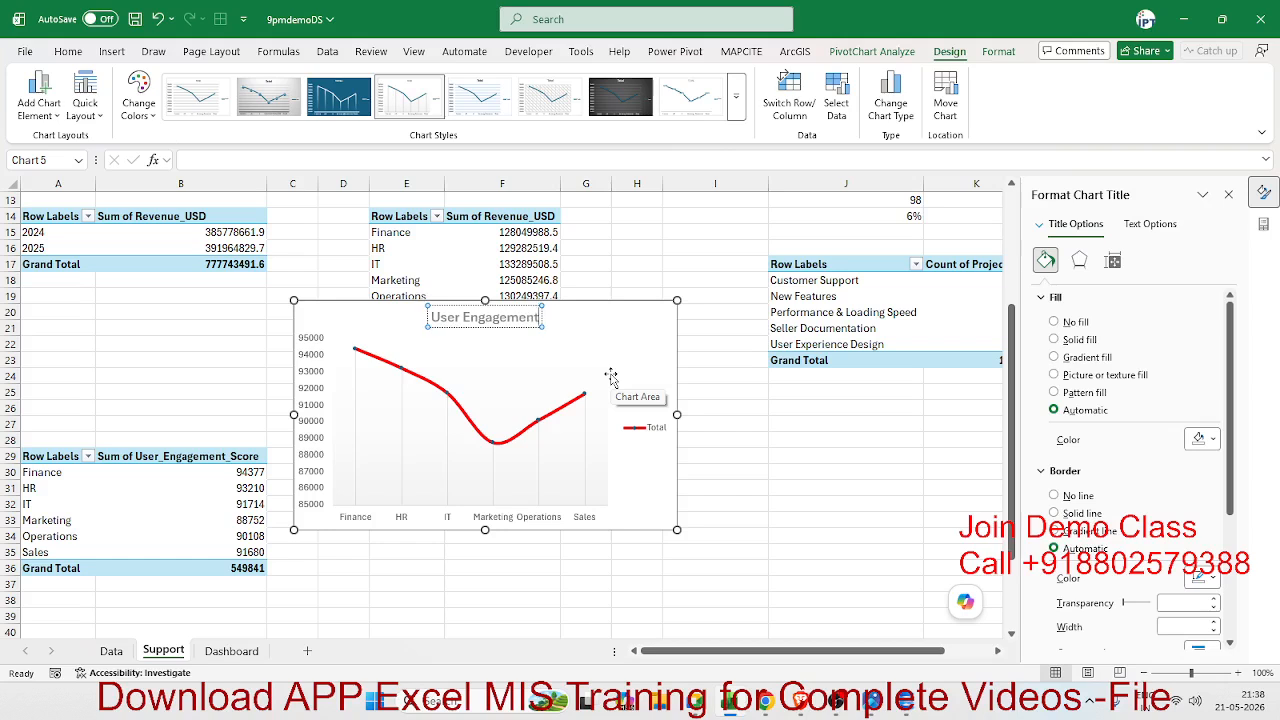
# Remove the legend from the User Engagement chart
pyautogui.click(625, 374)
pyautogui.click(698, 311)
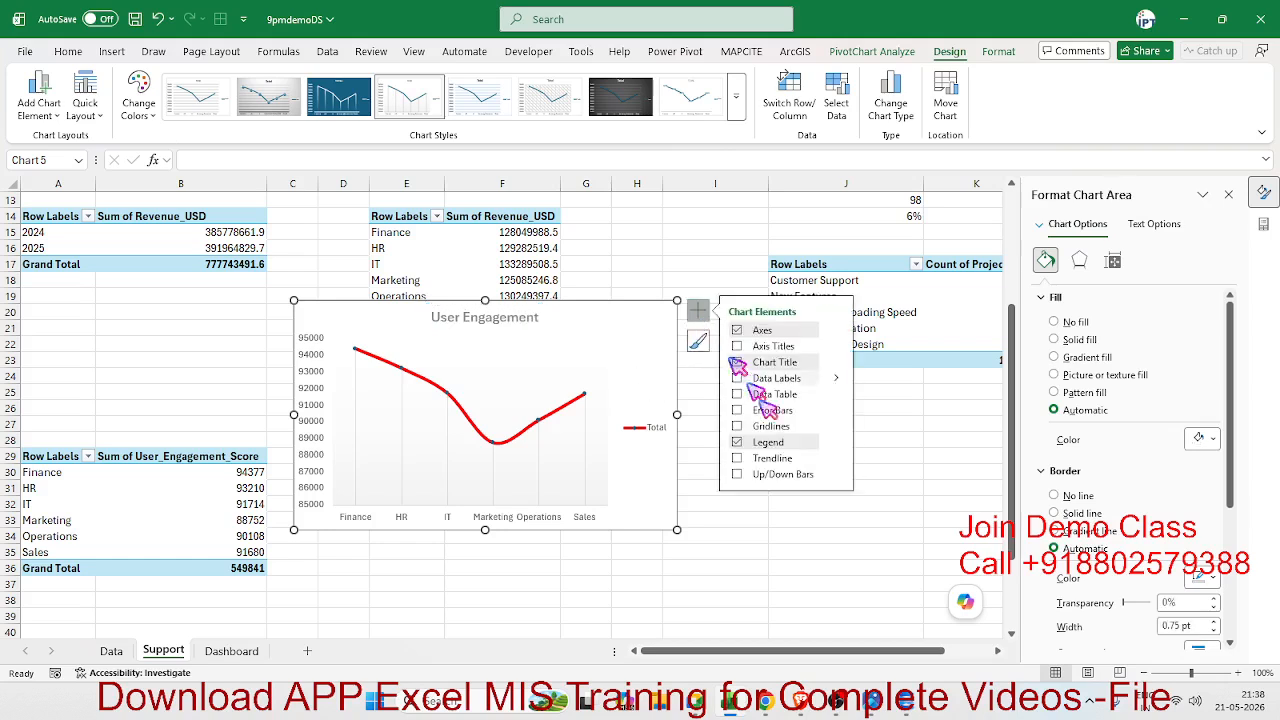
pyautogui.click(766, 444)
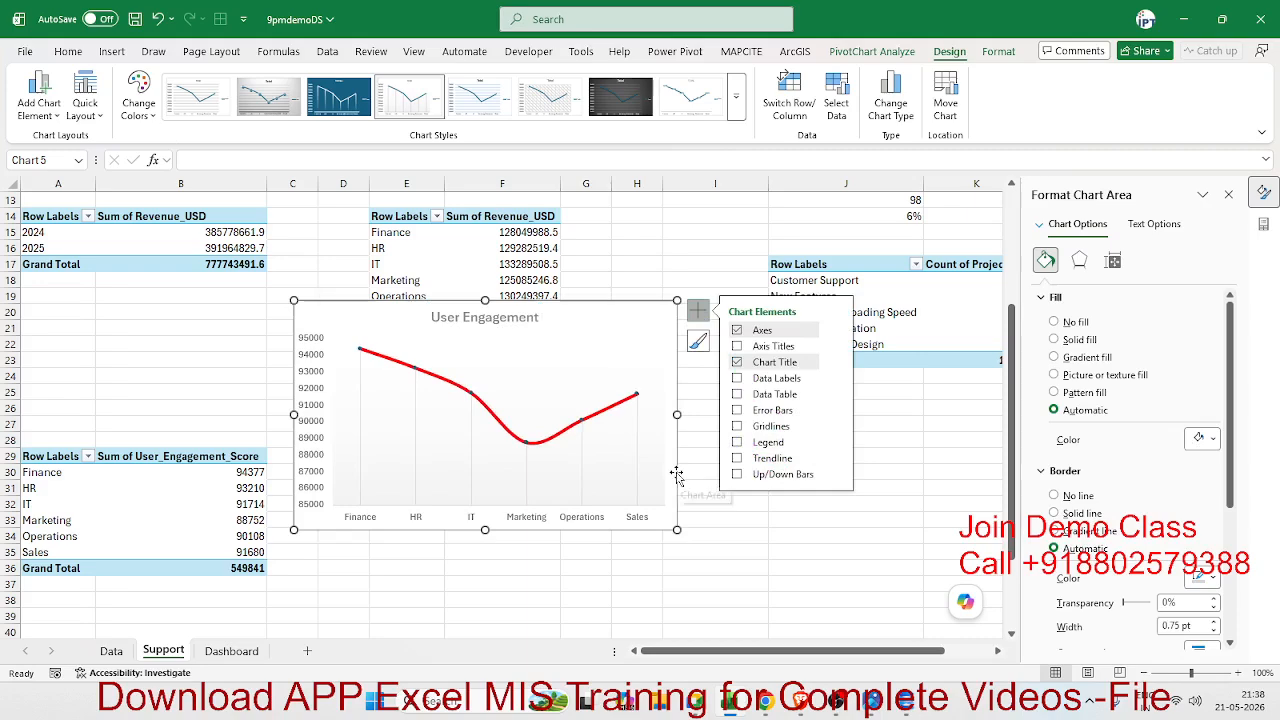
# Move the User Engagement chart from the Support sheet to the Dashboard sheet
pyautogui.hotkey('ctrl', 'x')
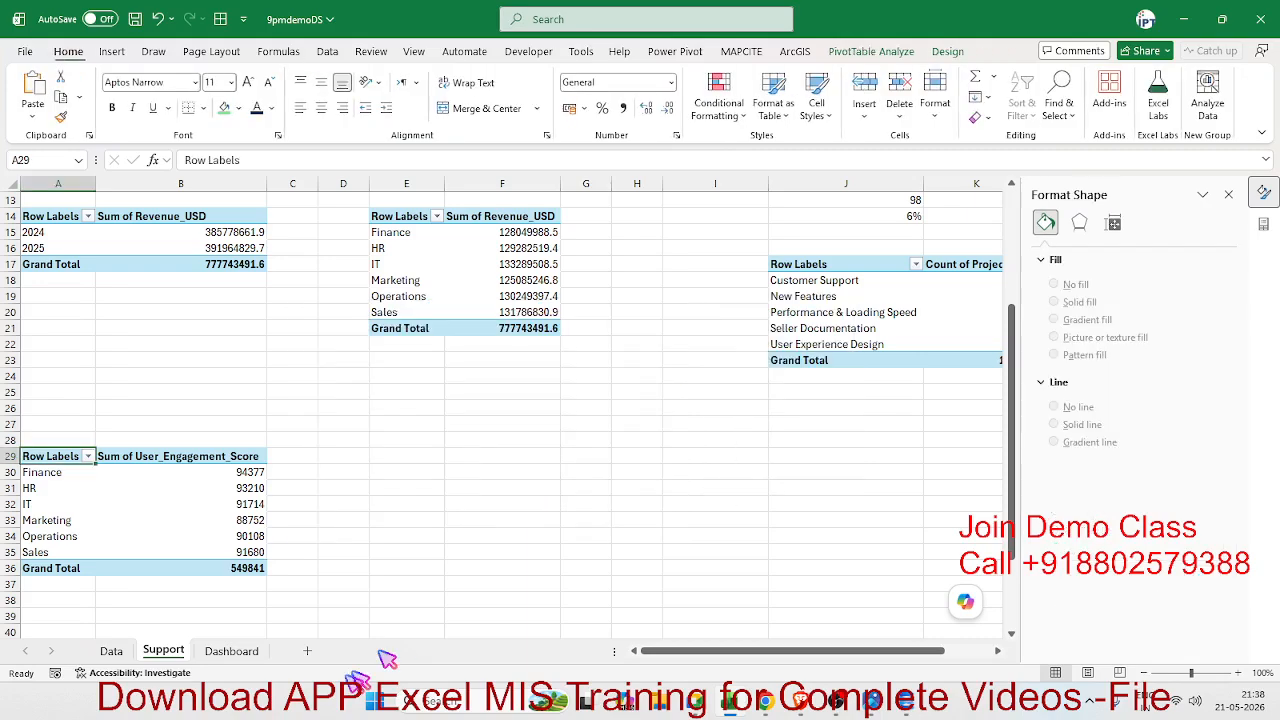
pyautogui.click(231, 651)
pyautogui.click(459, 357)
pyautogui.hotkey('ctrl', 'v')
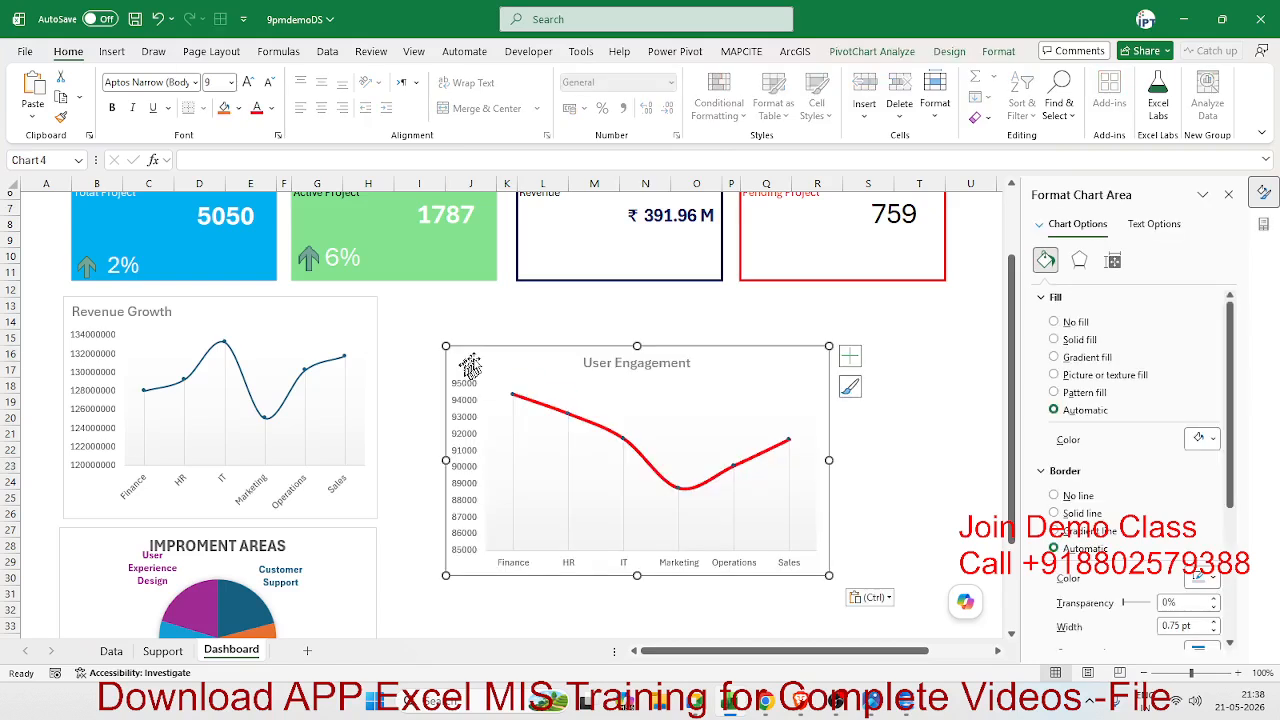
# Place the User Engagement chart beside the Revenue Growth chart, below the KPI cards, and make it wider and much shorter
pyautogui.moveTo(459, 357); pyautogui.dragTo(415, 316)
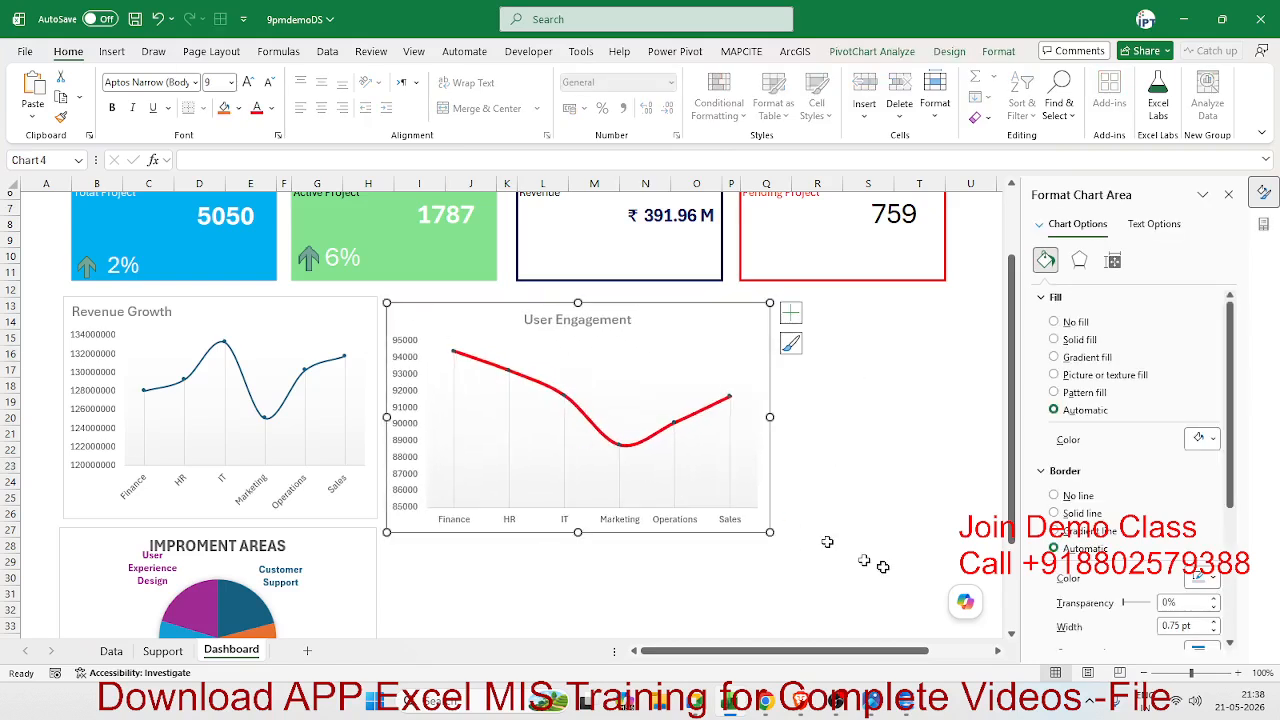
pyautogui.moveTo(771, 533); pyautogui.dragTo(820, 426)
pyautogui.click(714, 467)
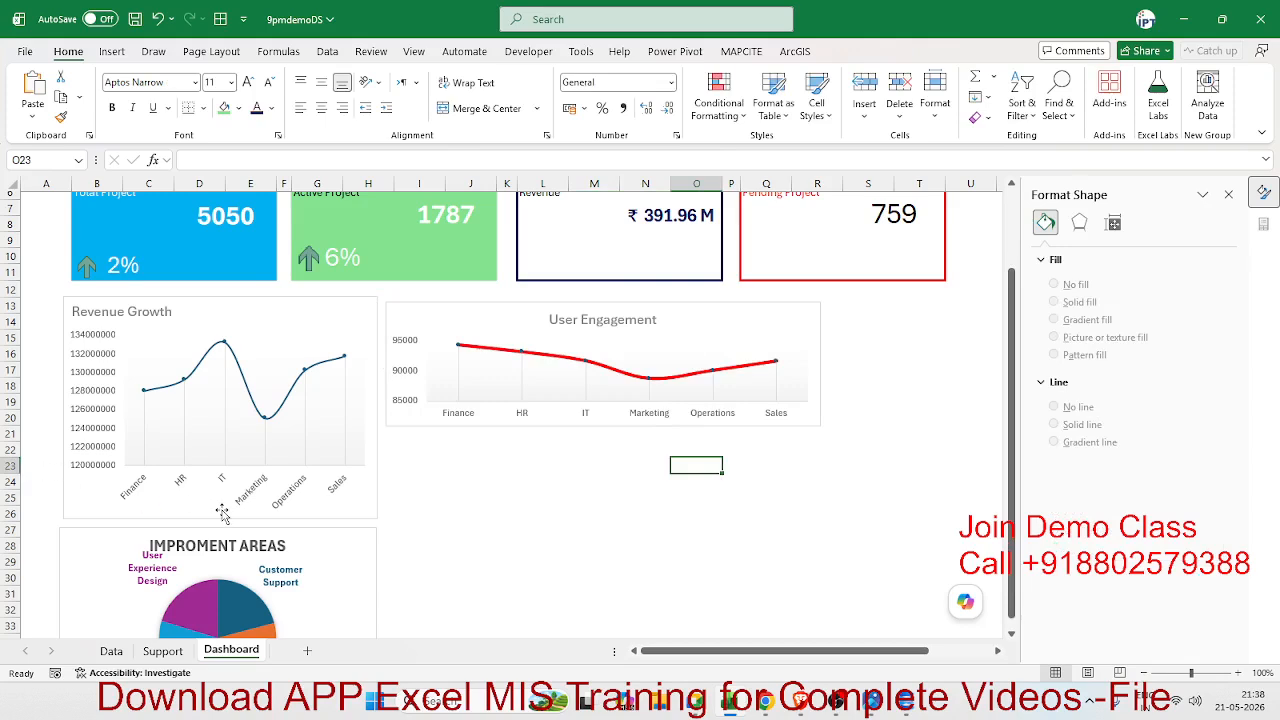
# Look through the User_Age_Group column in the Data sheet's table
pyautogui.click(163, 651)
pyautogui.click(111, 651)
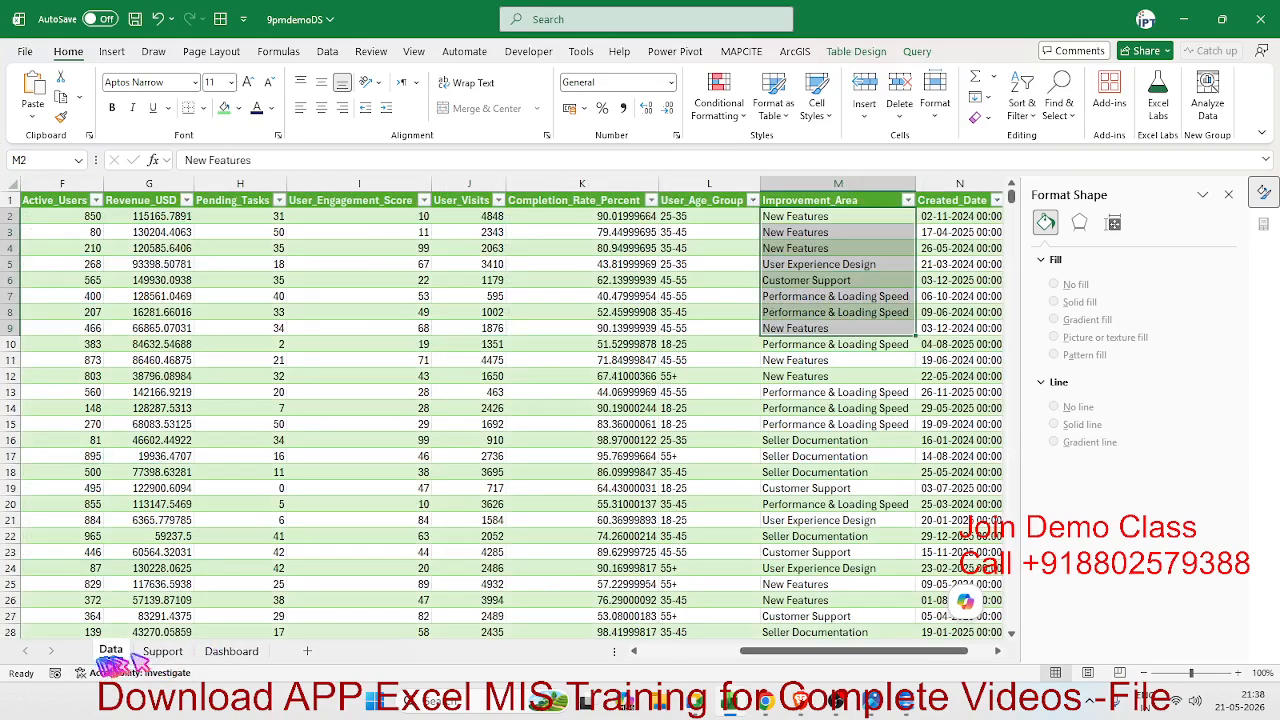
pyautogui.moveTo(695, 216); pyautogui.dragTo(693, 410)
# Insert a pivot table from the dt table at cell F29 of the Support sheet
pyautogui.click(178, 651)
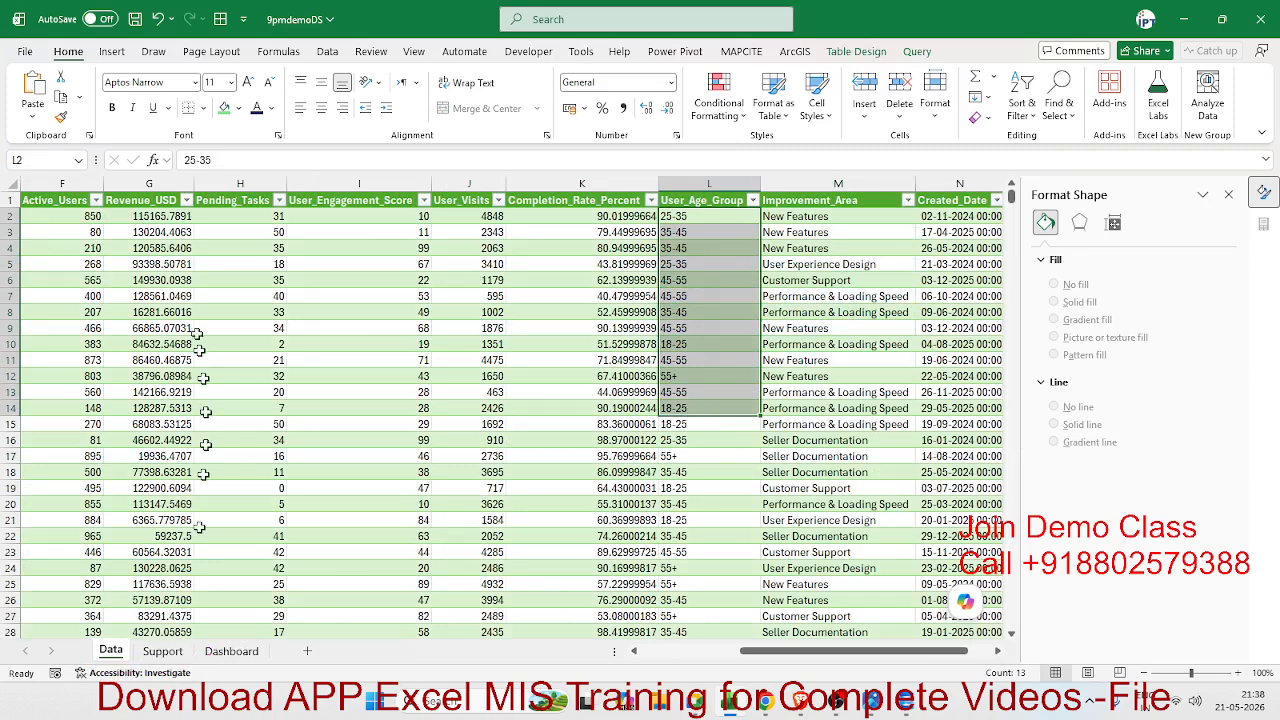
pyautogui.click(178, 651)
pyautogui.click(461, 457)
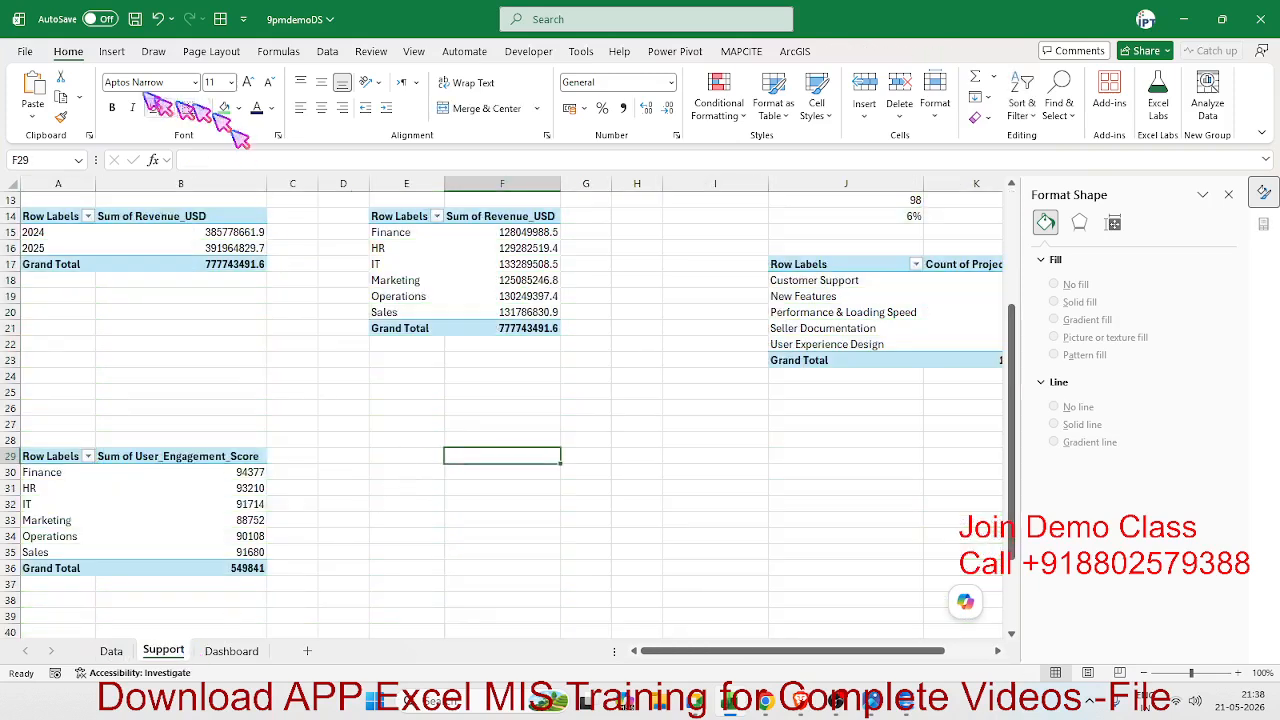
pyautogui.click(111, 51)
pyautogui.click(45, 88)
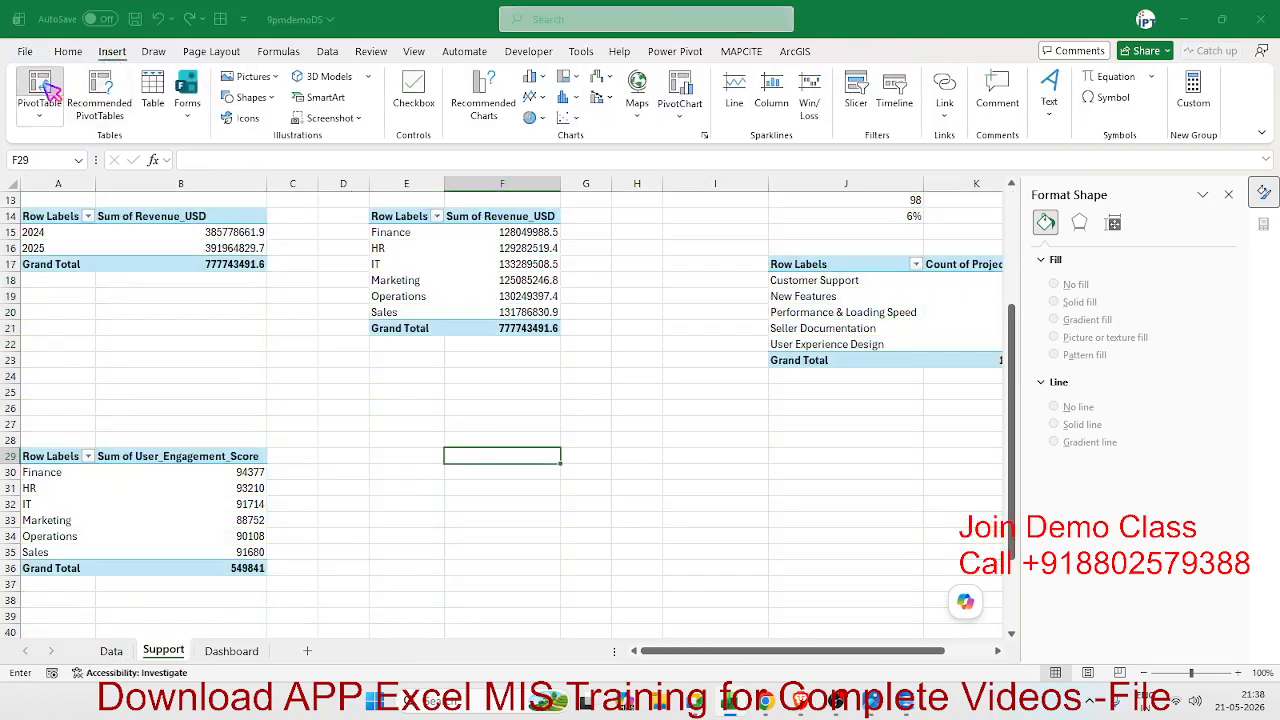
pyautogui.write('d')
pyautogui.press('Return')
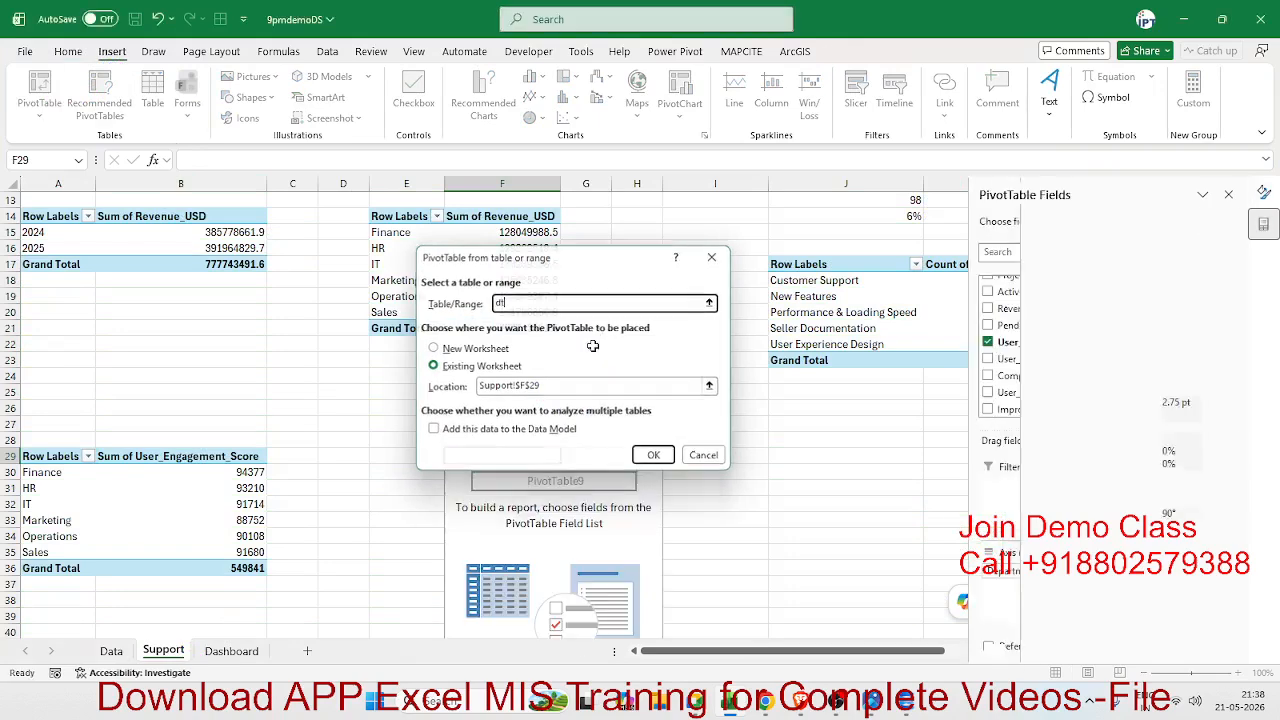
# Use User_Age_Group as the rows and Project_ID as the values of the new pivot table
pyautogui.scroll(-3, 1048, 398)
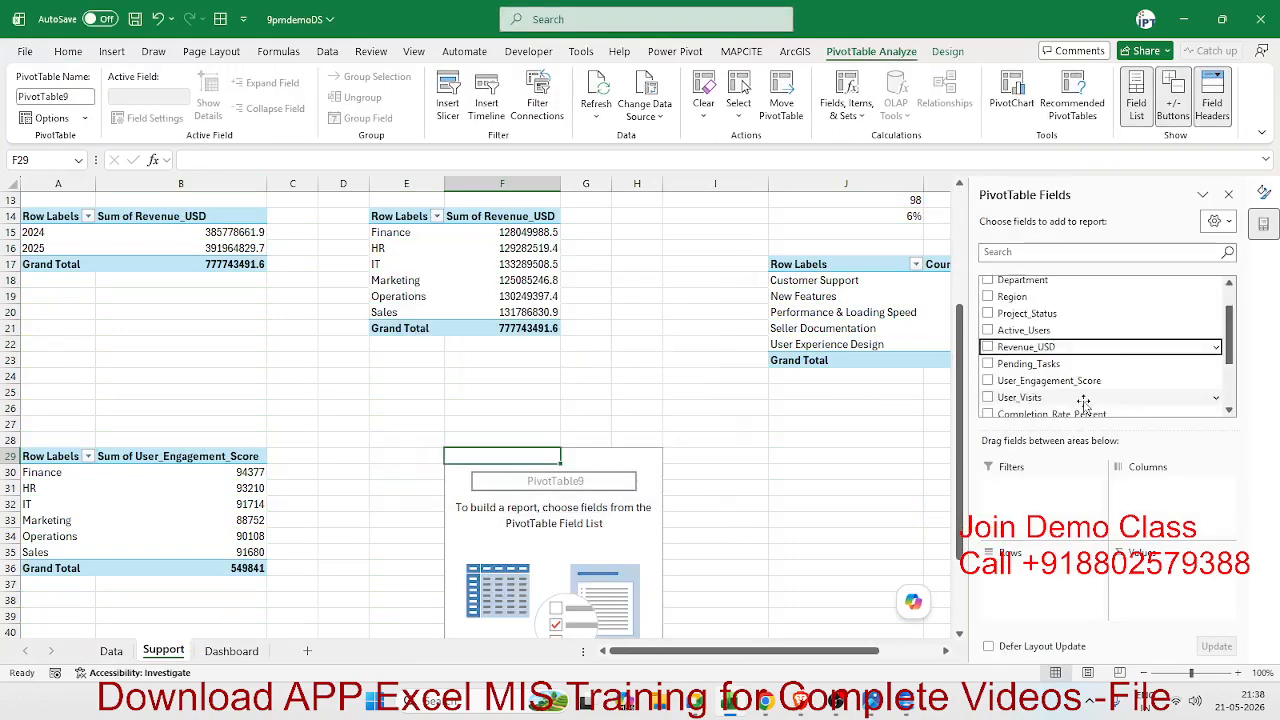
pyautogui.click(1050, 355)
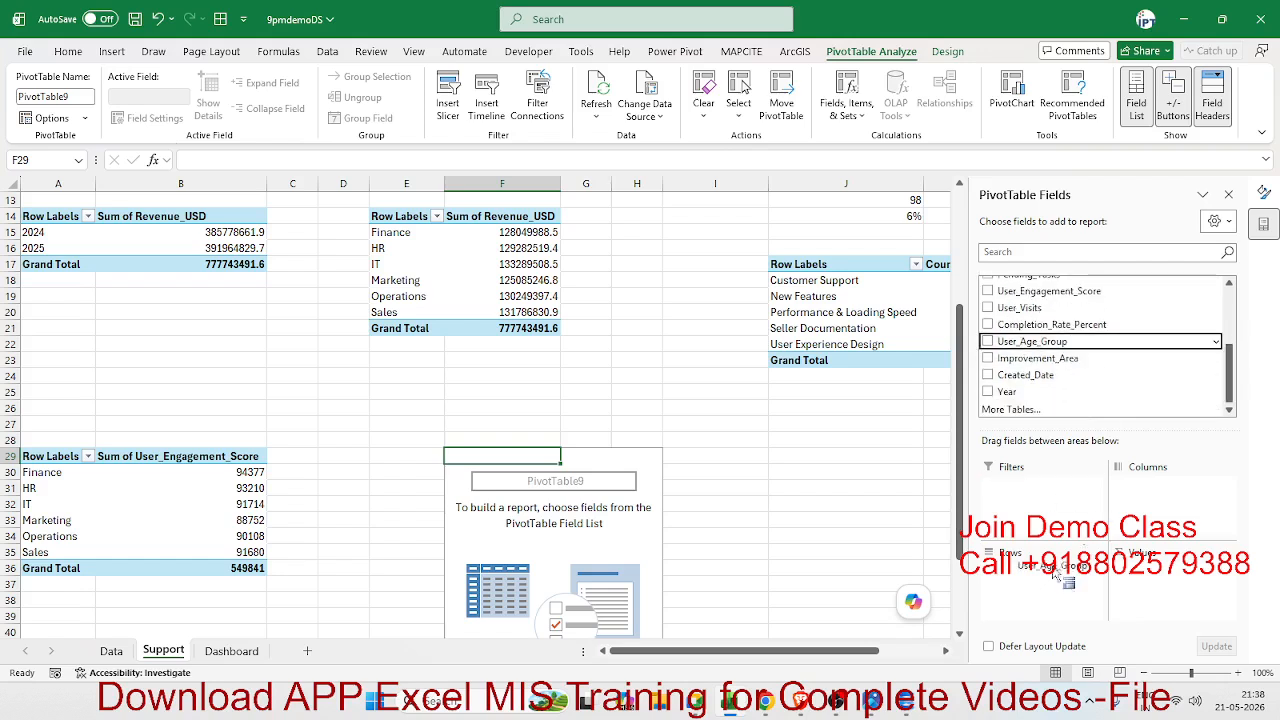
pyautogui.scroll(3, 1073, 408)
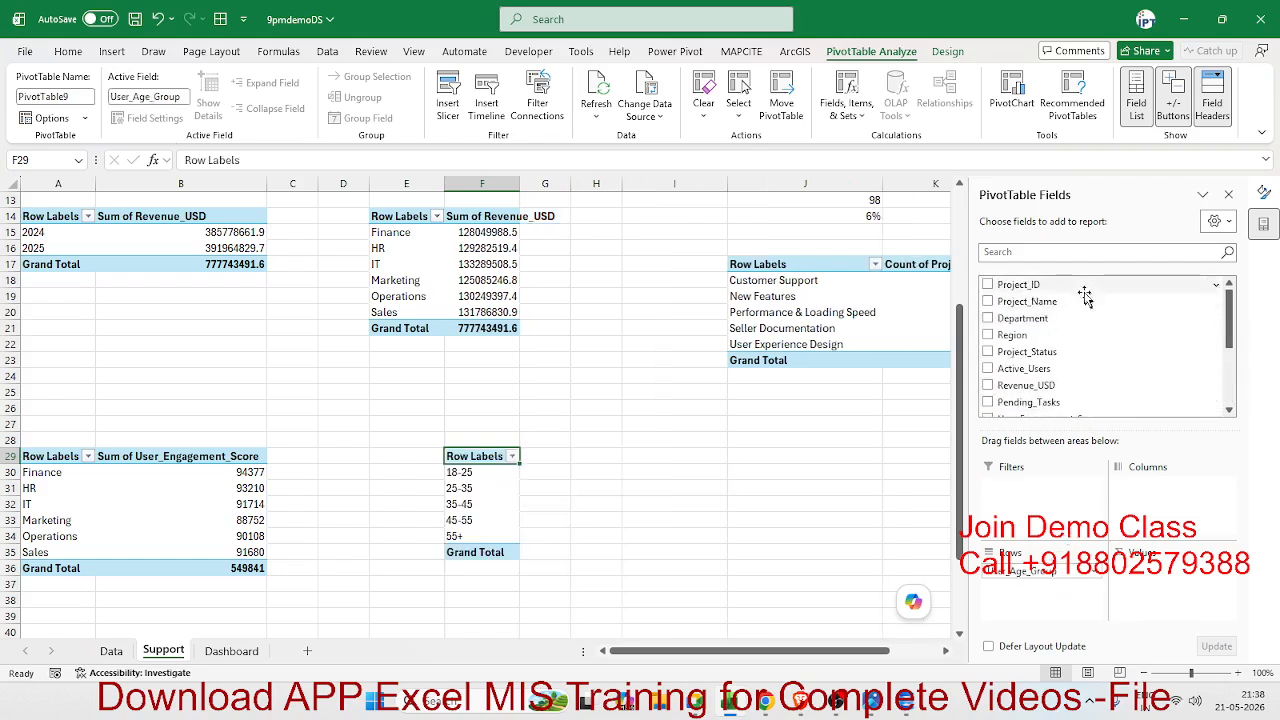
pyautogui.moveTo(1020, 284); pyautogui.dragTo(1180, 575)
# Summarize the age group pivot table's Project_ID values by Count
pyautogui.click(1183, 570)
pyautogui.click(1165, 571)
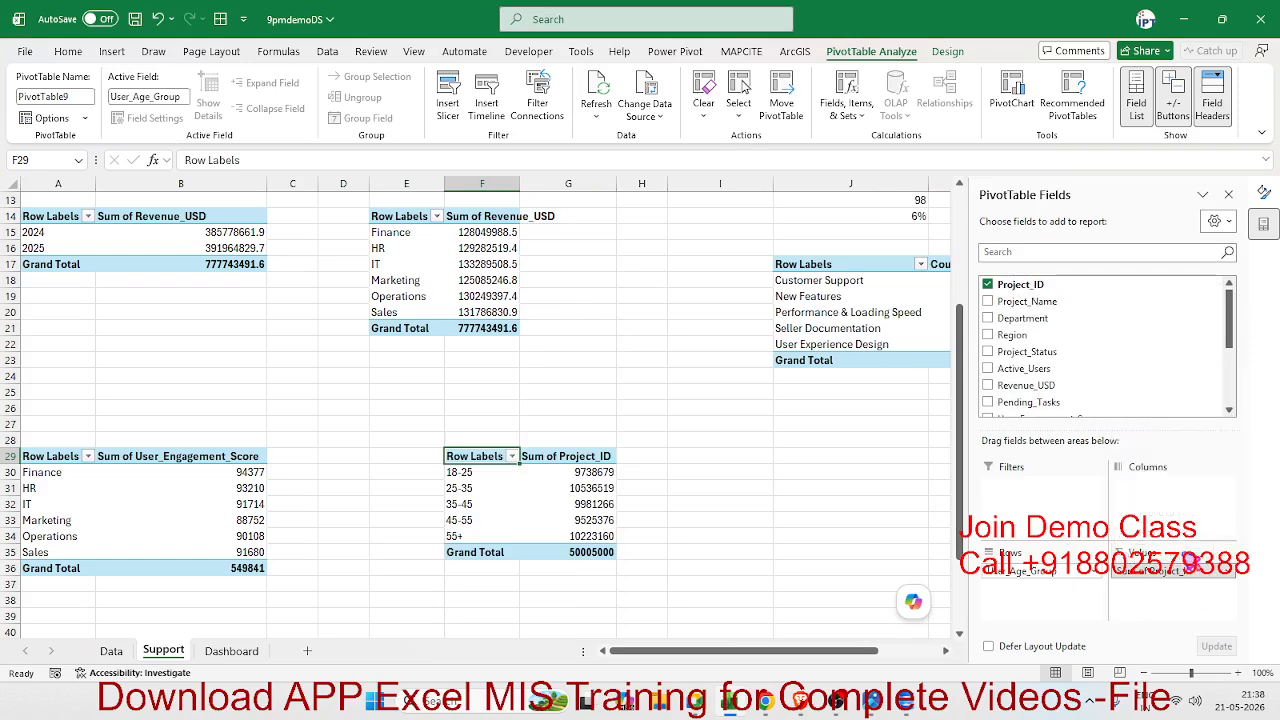
pyautogui.click(395, 360)
pyautogui.click(706, 502)
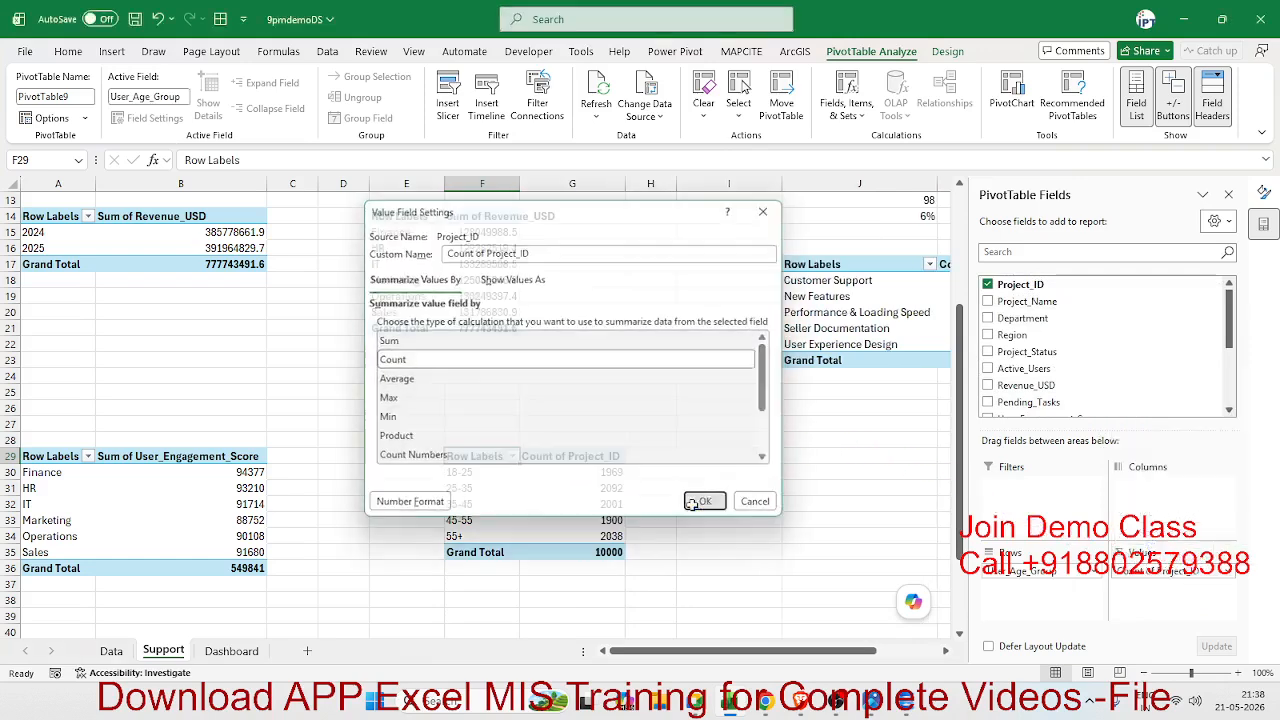
# Insert a doughnut chart based on the age group pivot table
pyautogui.click(112, 51)
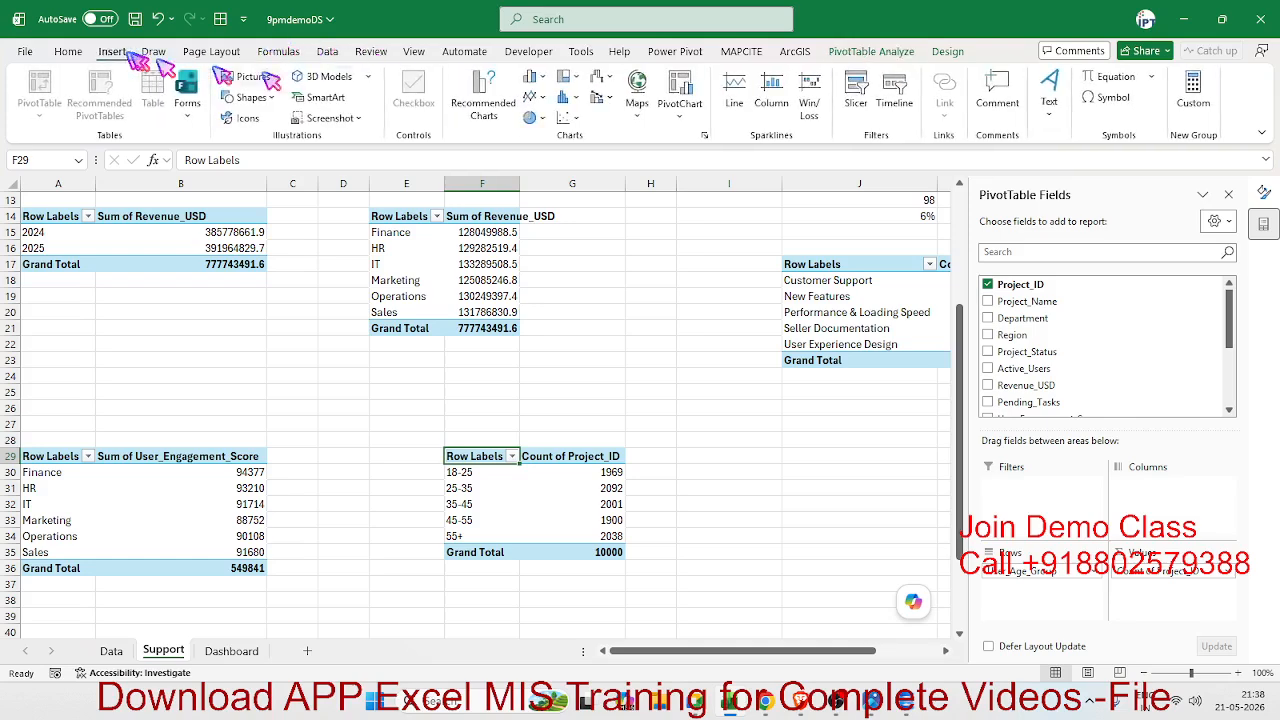
pyautogui.click(535, 117)
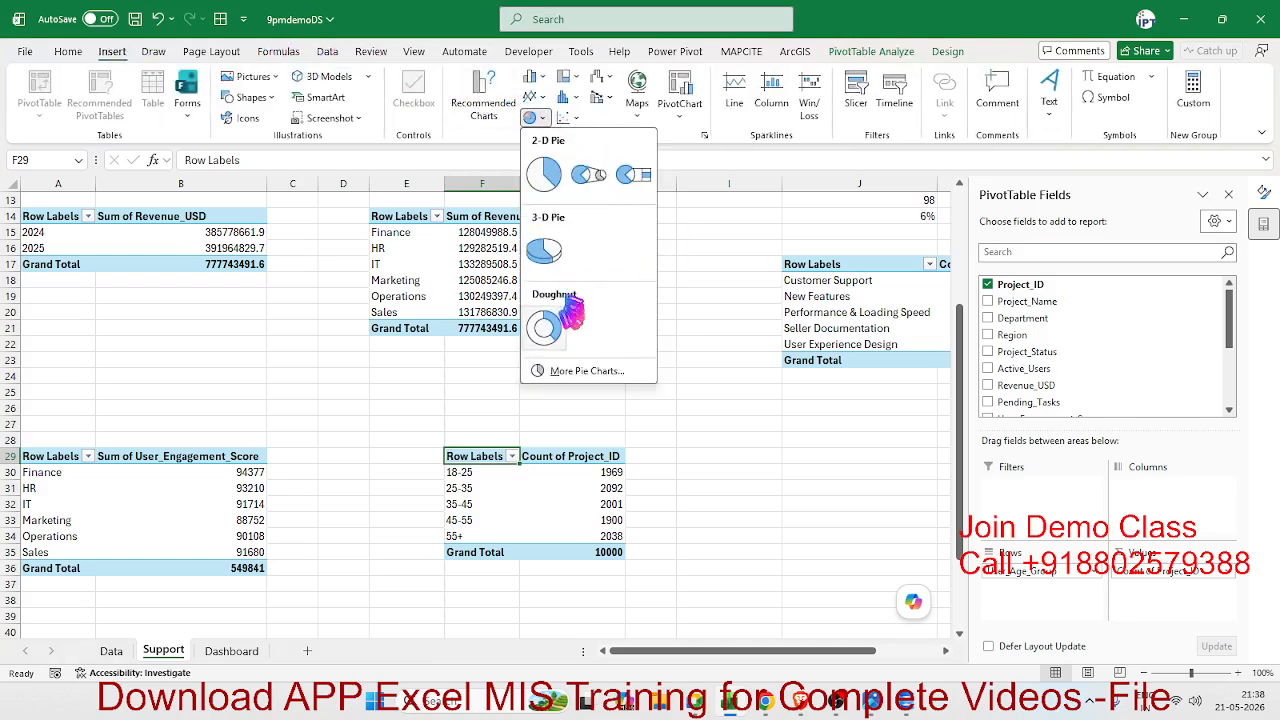
pyautogui.click(545, 328)
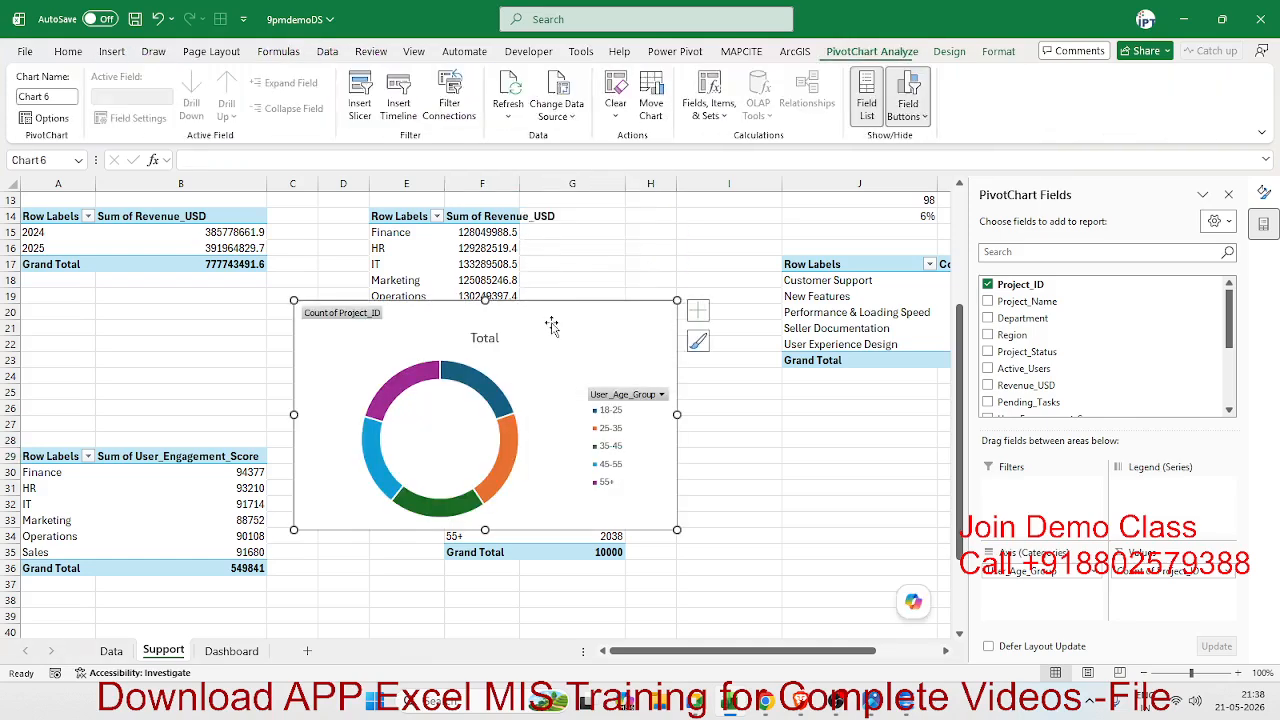
# Set the doughnut chart's hole size to 55%
pyautogui.click(476, 401)
pyautogui.rightClick(478, 400)
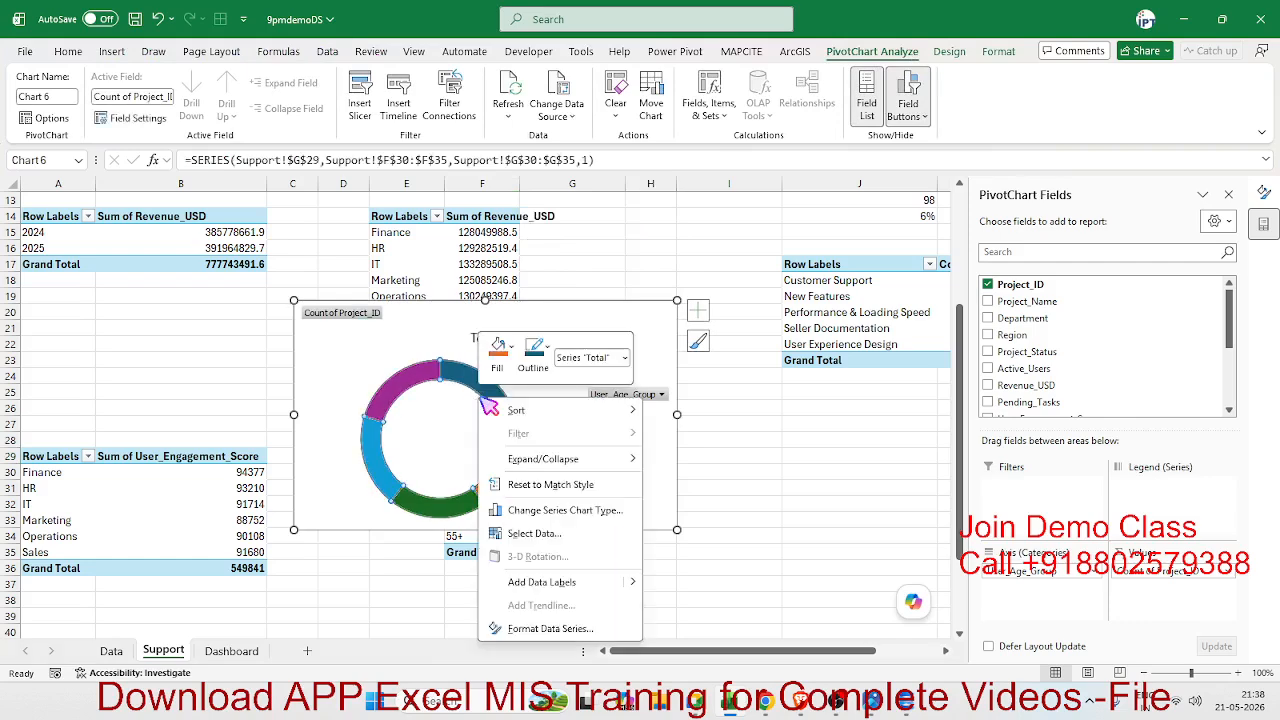
pyautogui.click(550, 628)
pyautogui.moveTo(1135, 405); pyautogui.dragTo(1105, 405)
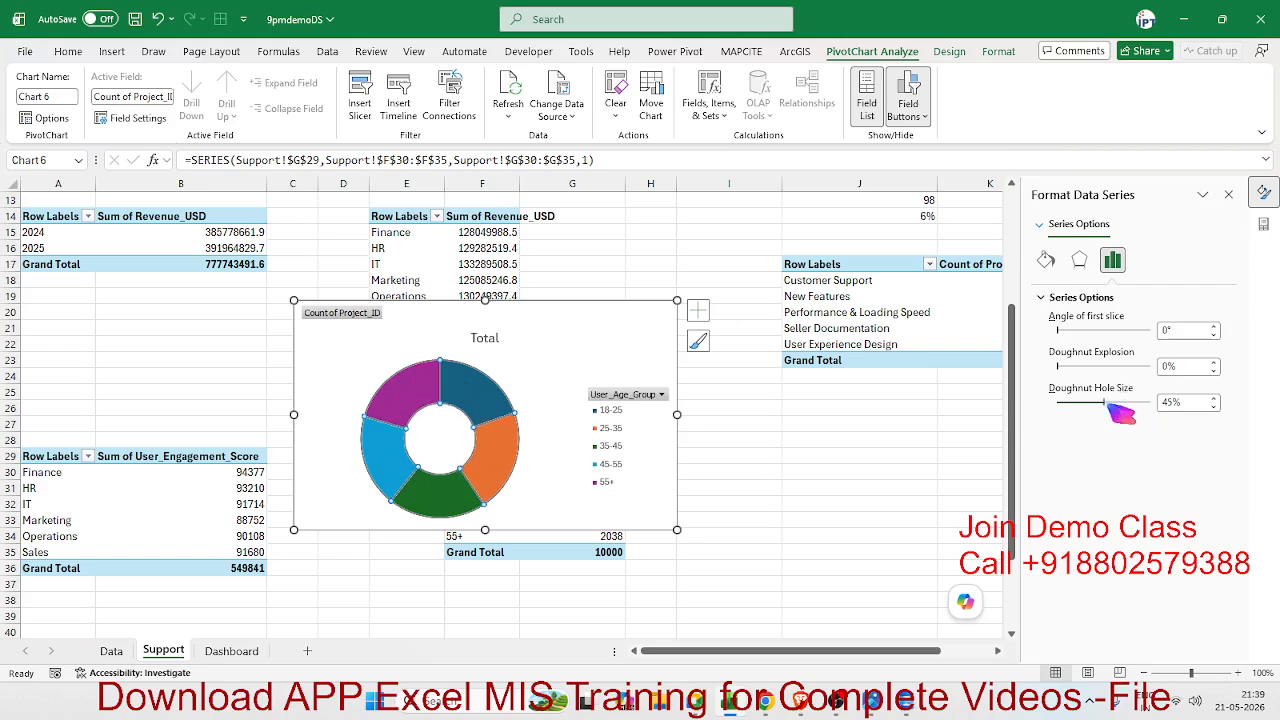
pyautogui.moveTo(1110, 410); pyautogui.dragTo(1125, 410)
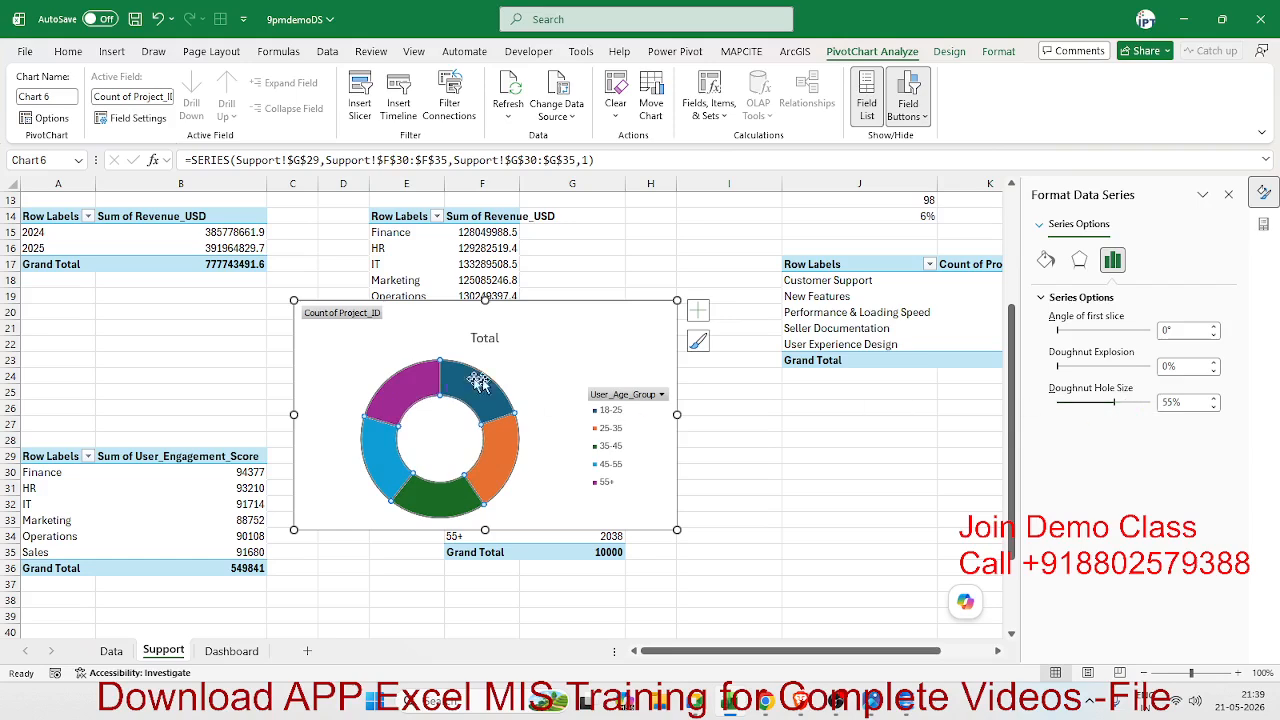
# Apply the chart style with percentage labels on a white background to the doughnut chart and hide all its field buttons
pyautogui.click(952, 51)
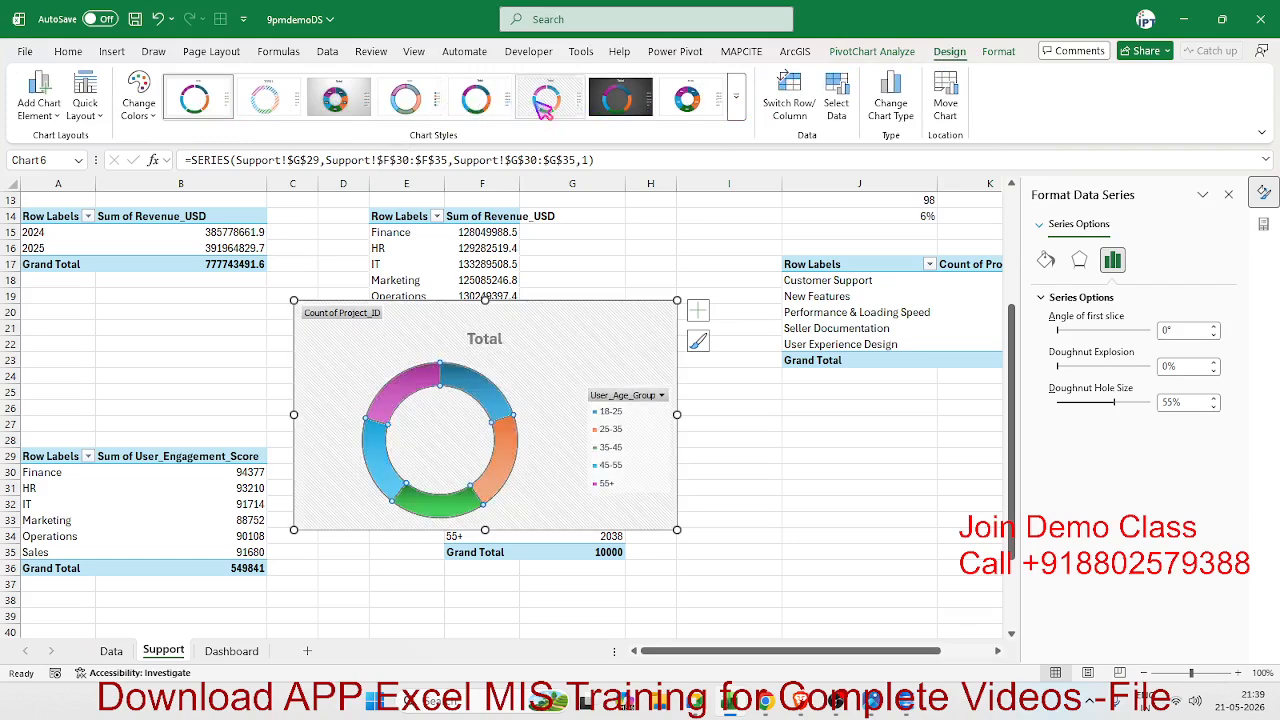
pyautogui.click(690, 104)
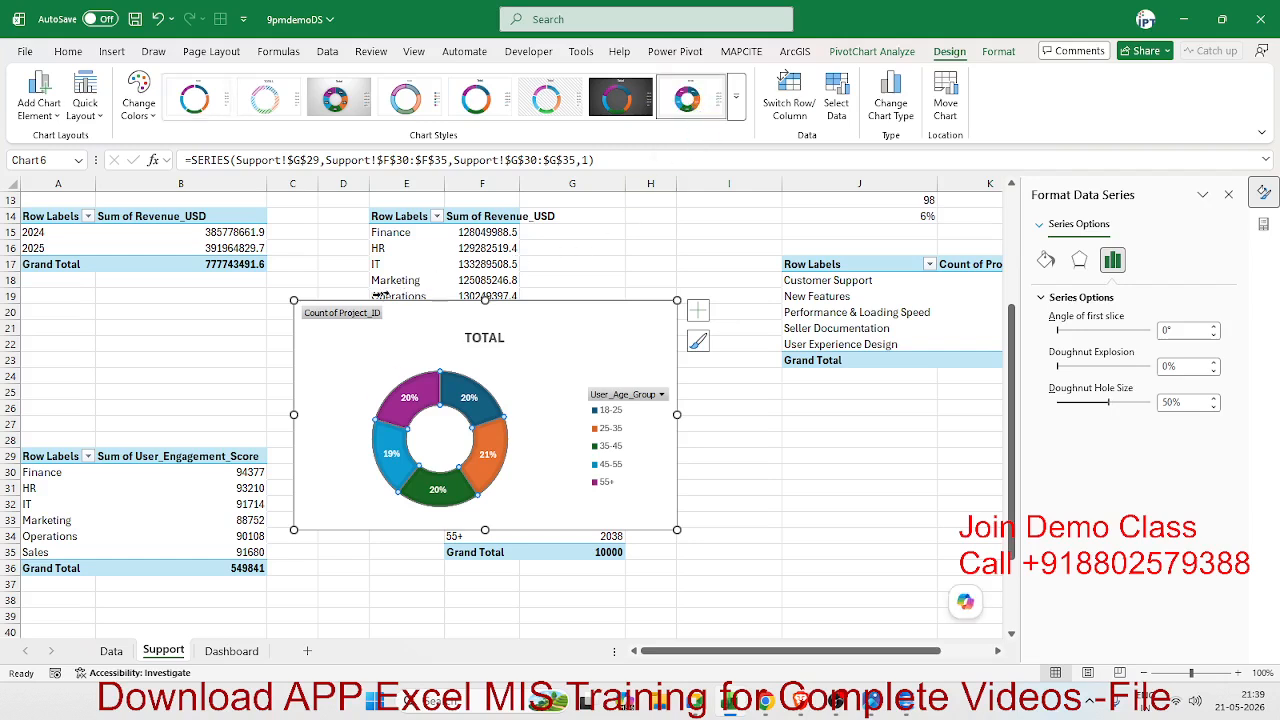
pyautogui.rightClick(377, 316)
pyautogui.click(488, 486)
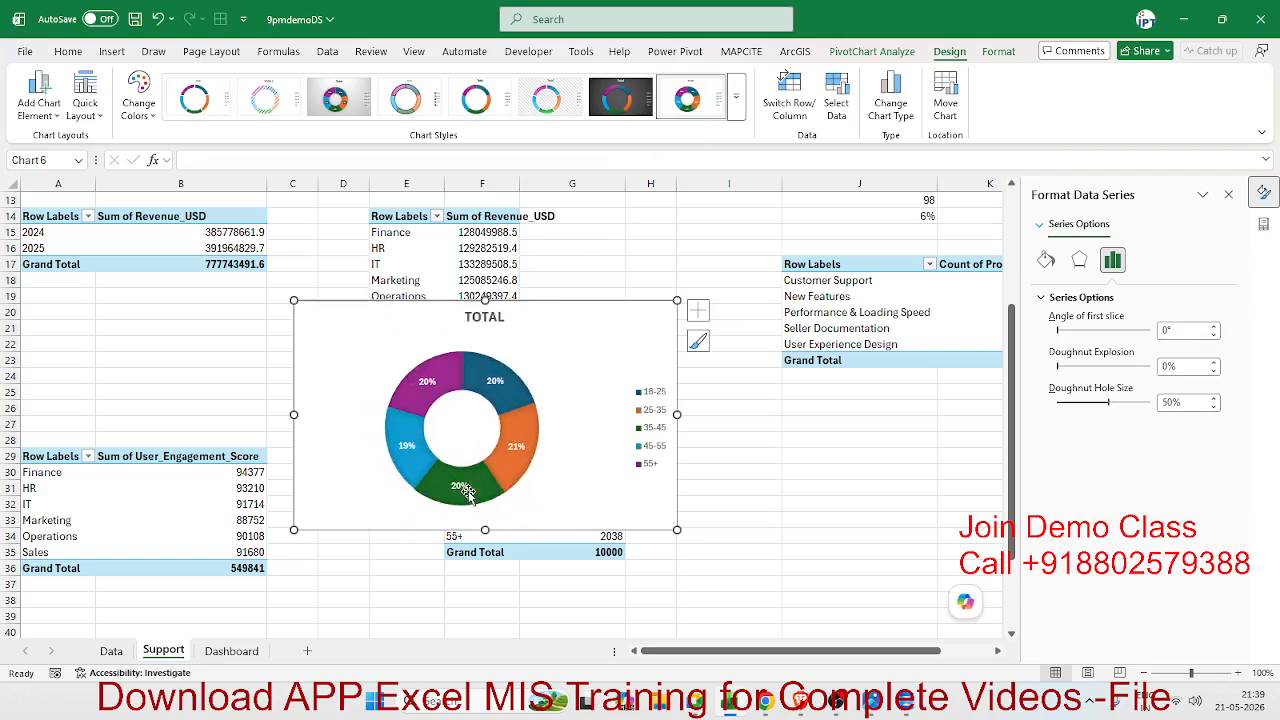
# Change the doughnut chart's title to "AGE GROUP SHARE"
pyautogui.click(588, 330)
pyautogui.click(493, 318)
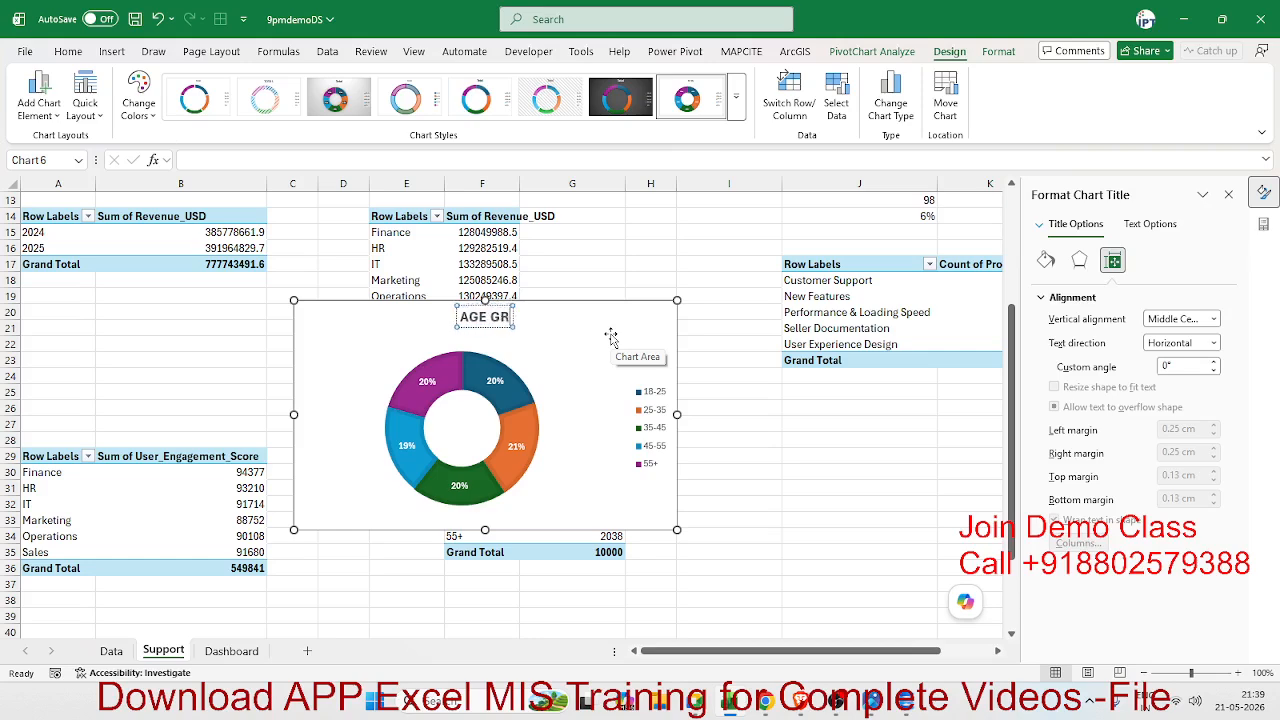
pyautogui.write('SHARE')
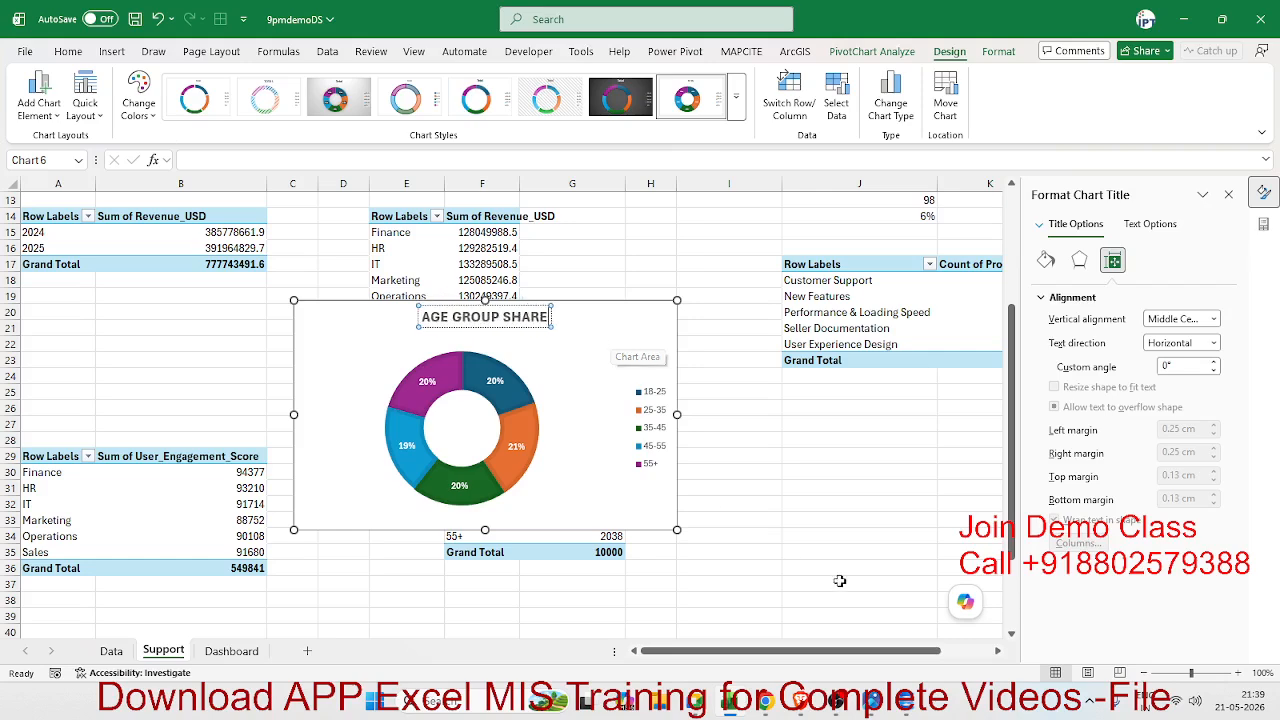
pyautogui.click(648, 514)
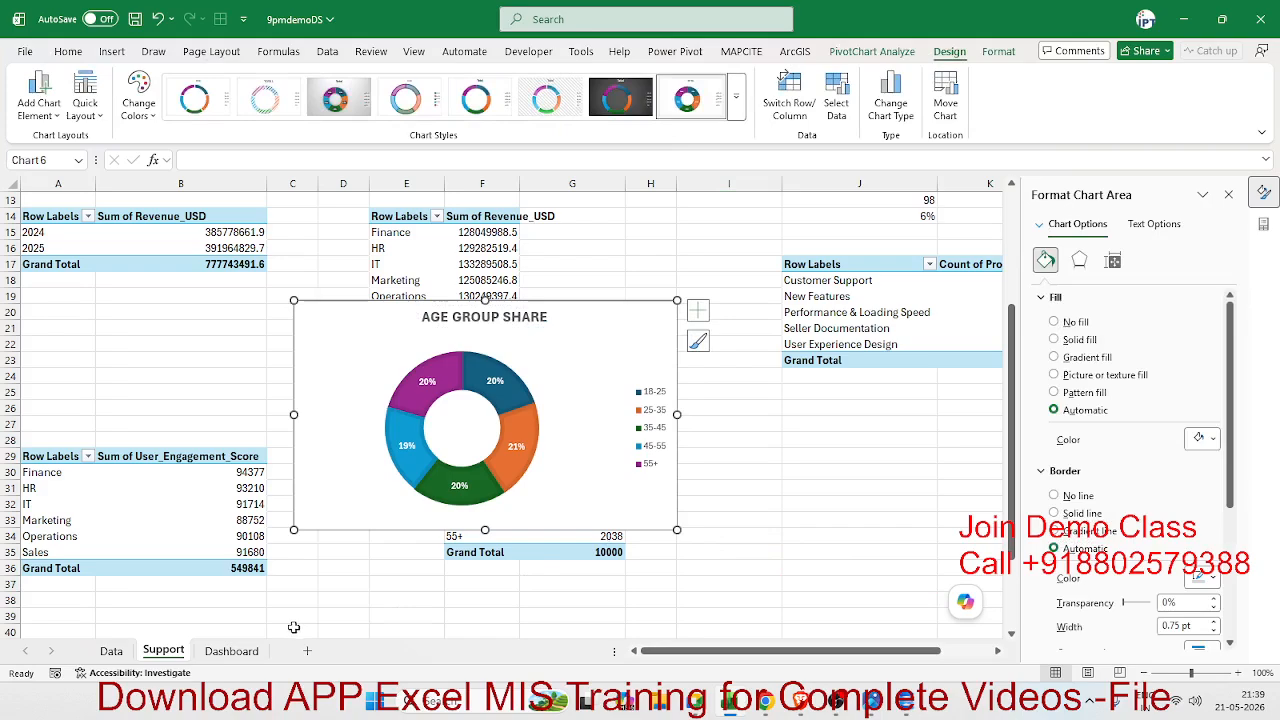
# Move the AGE GROUP SHARE doughnut chart from the Support sheet to the Dashboard sheet
pyautogui.press('Delete')
pyautogui.click(258, 650)
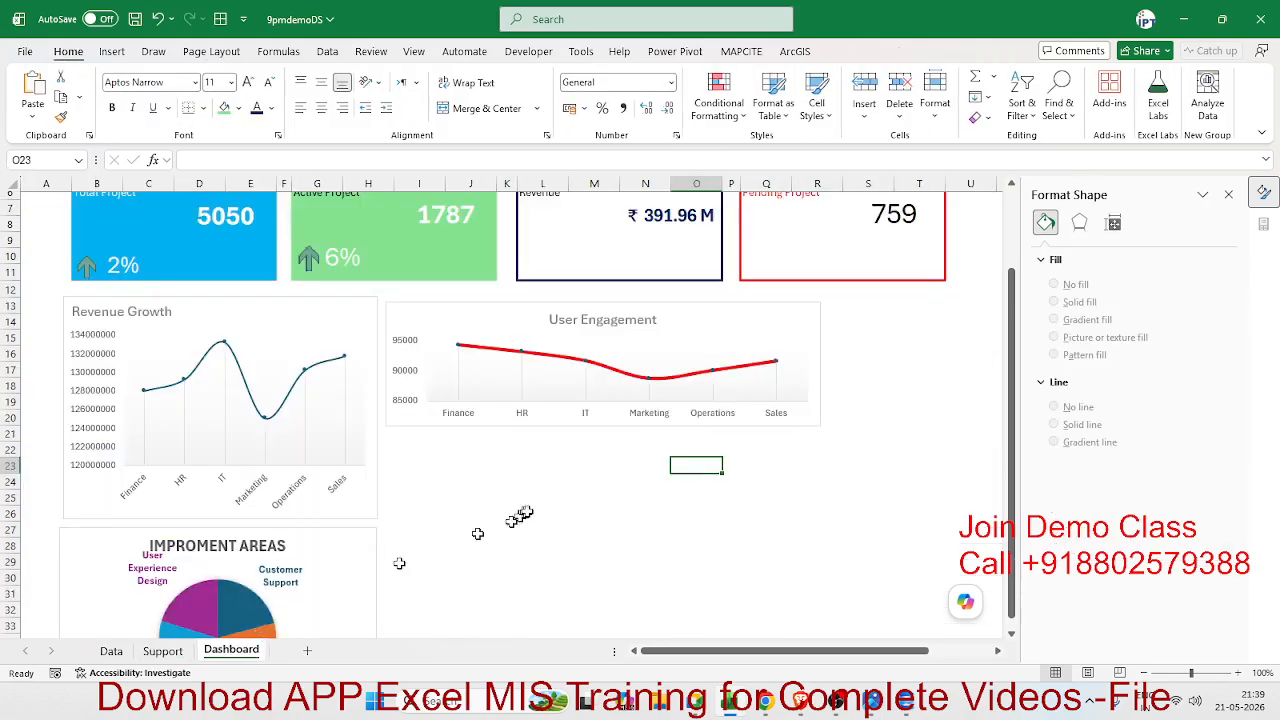
pyautogui.hotkey('ctrl', 'v')
pyautogui.scroll(-2, 437, 457)
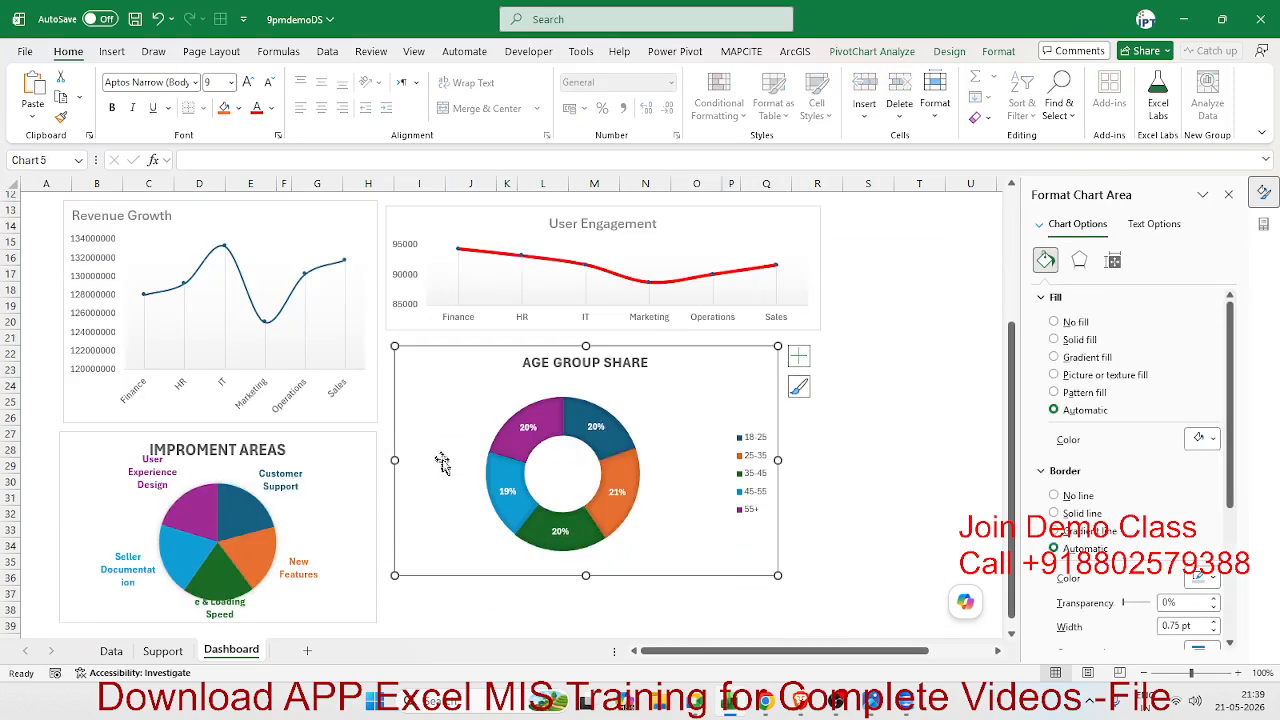
# Place the AGE GROUP SHARE chart directly below User Engagement, enlarge it to about the same width, and close the formatting pane
pyautogui.click(429, 364)
pyautogui.scroll(-1, 723, 569)
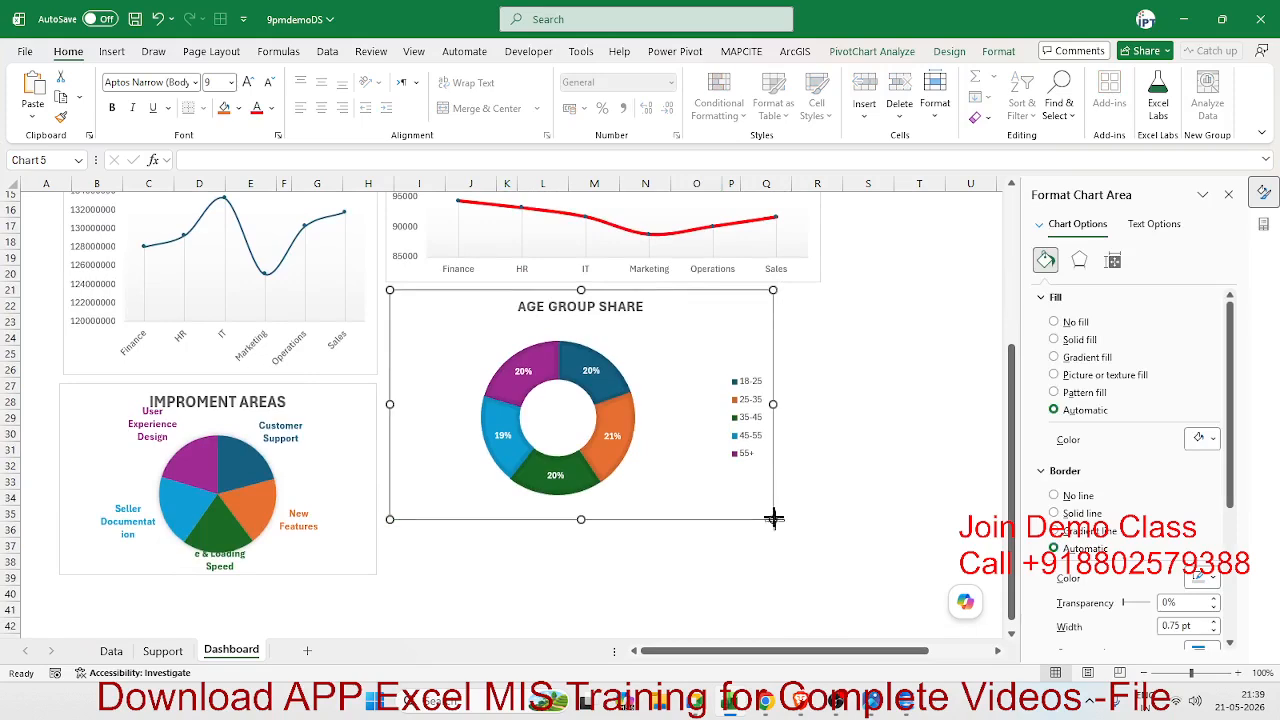
pyautogui.moveTo(773, 519); pyautogui.dragTo(814, 566)
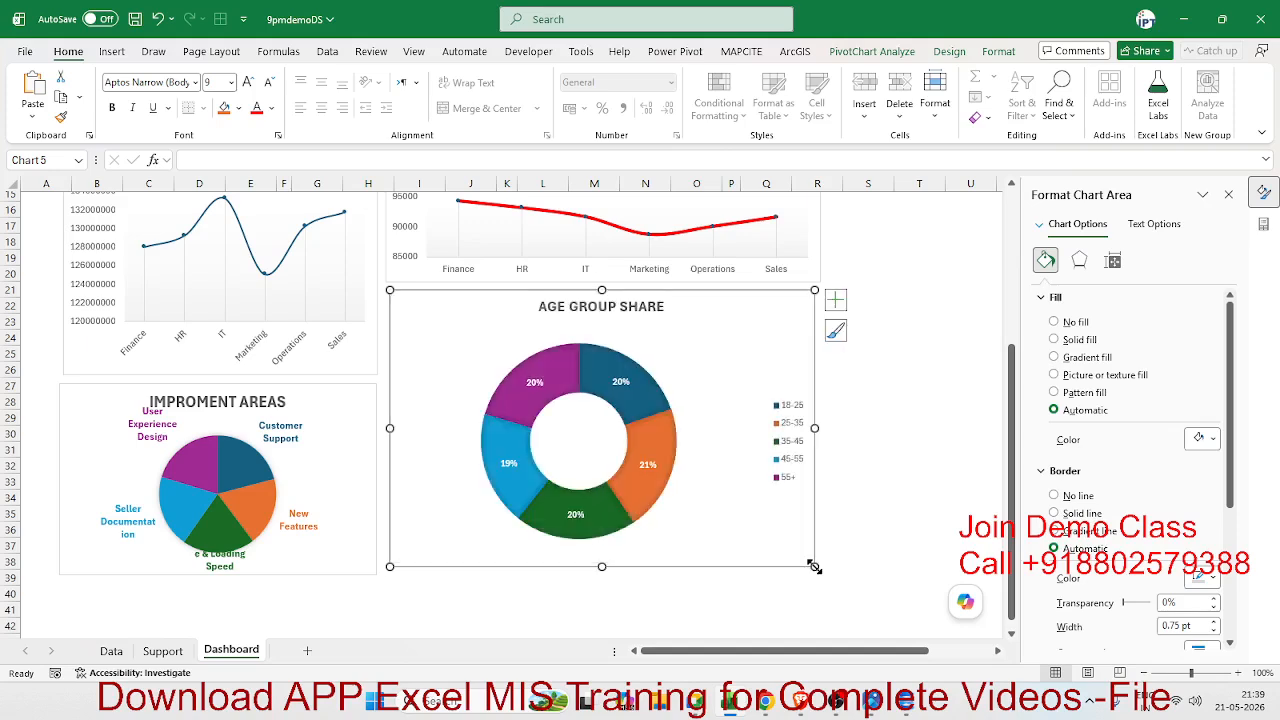
pyautogui.click(878, 532)
pyautogui.scroll(4, 890, 530)
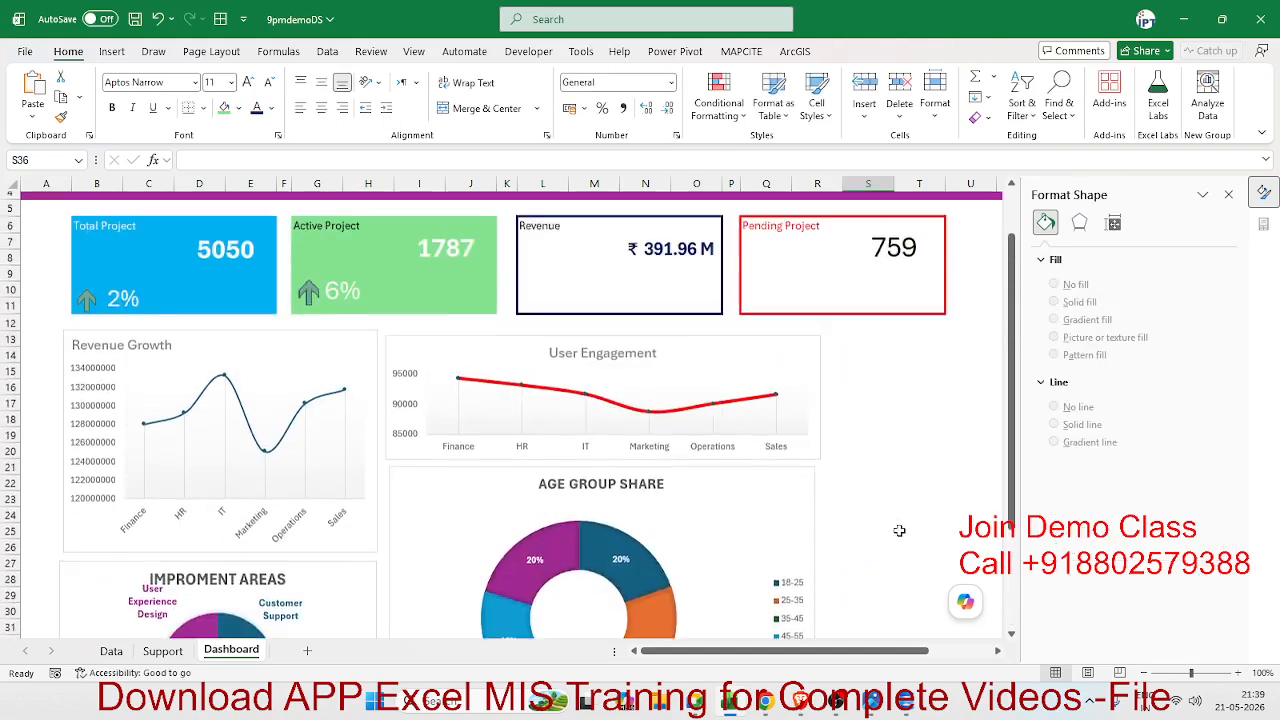
pyautogui.click(1227, 195)
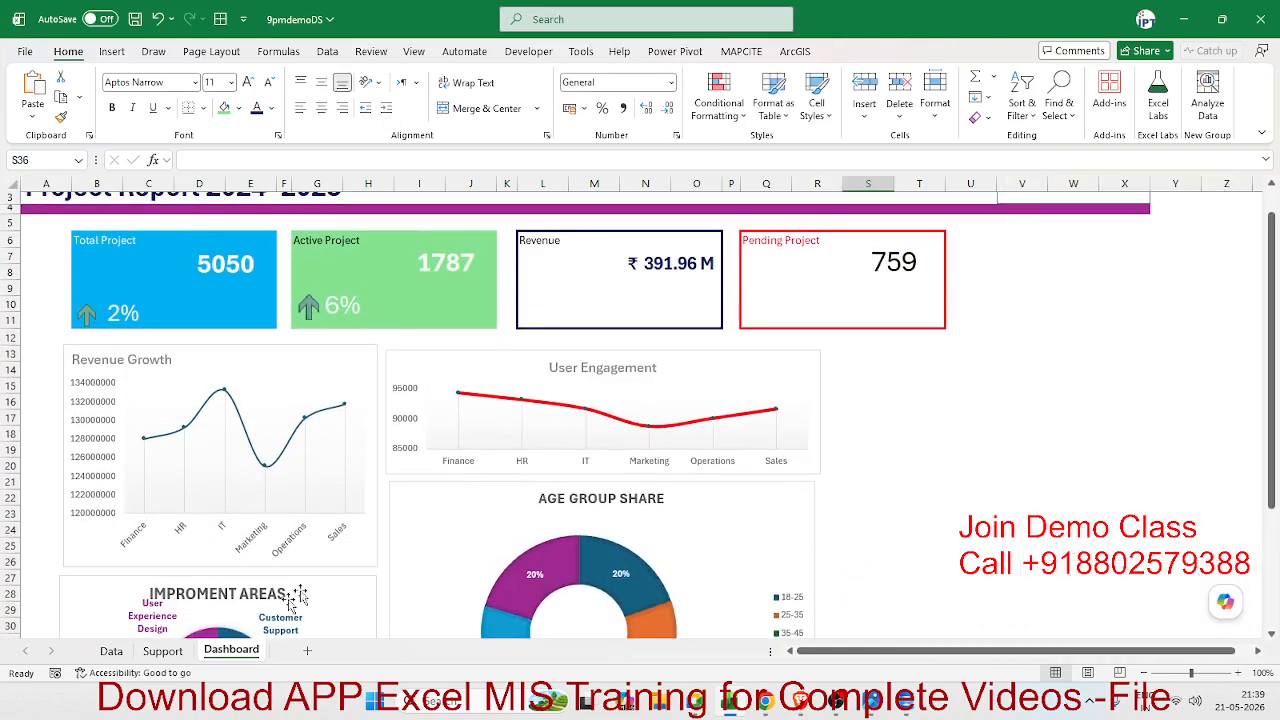
# Check the User_Visits column on the Data sheet and review the charts already placed on the Dashboard
pyautogui.click(163, 651)
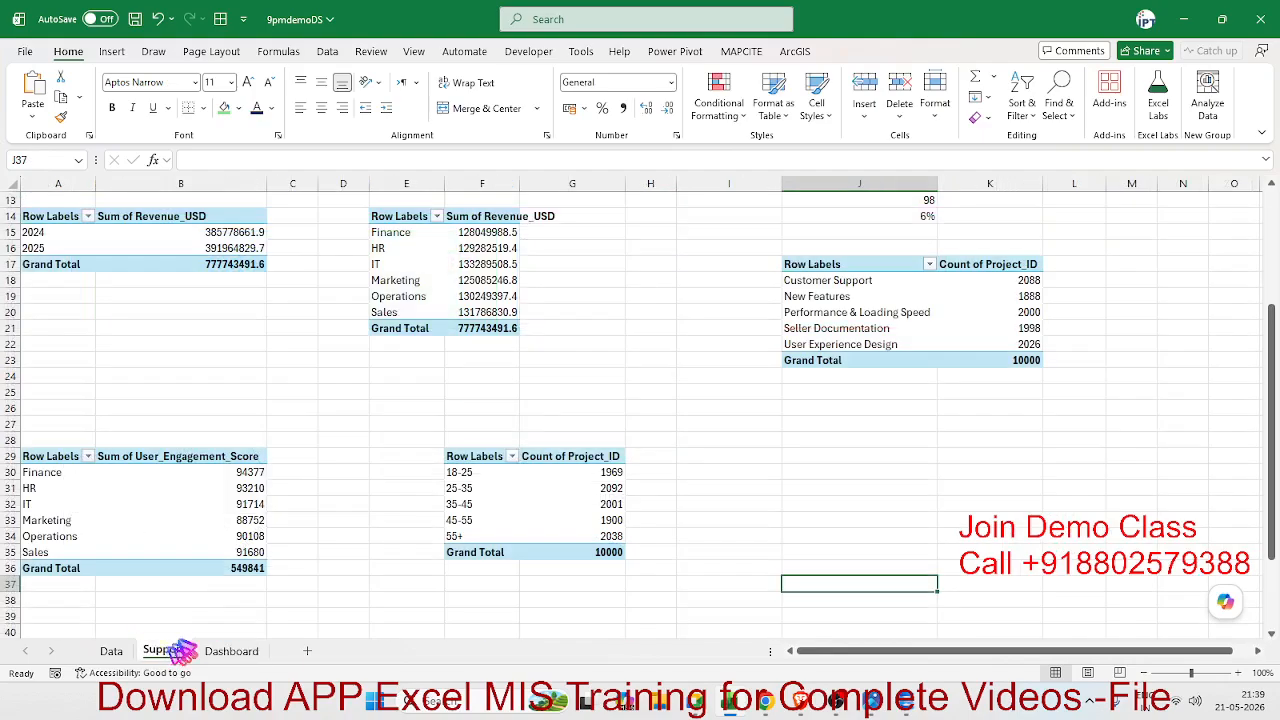
pyautogui.click(104, 655)
pyautogui.click(592, 291)
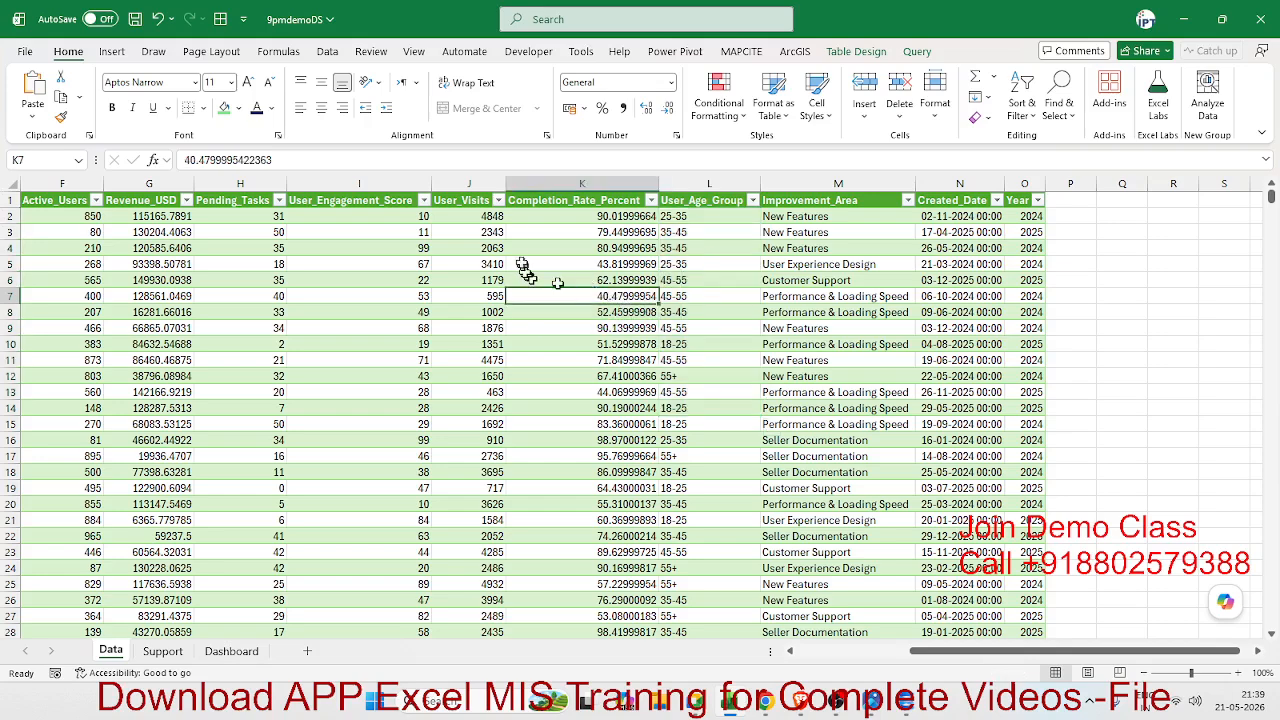
pyautogui.click(471, 201)
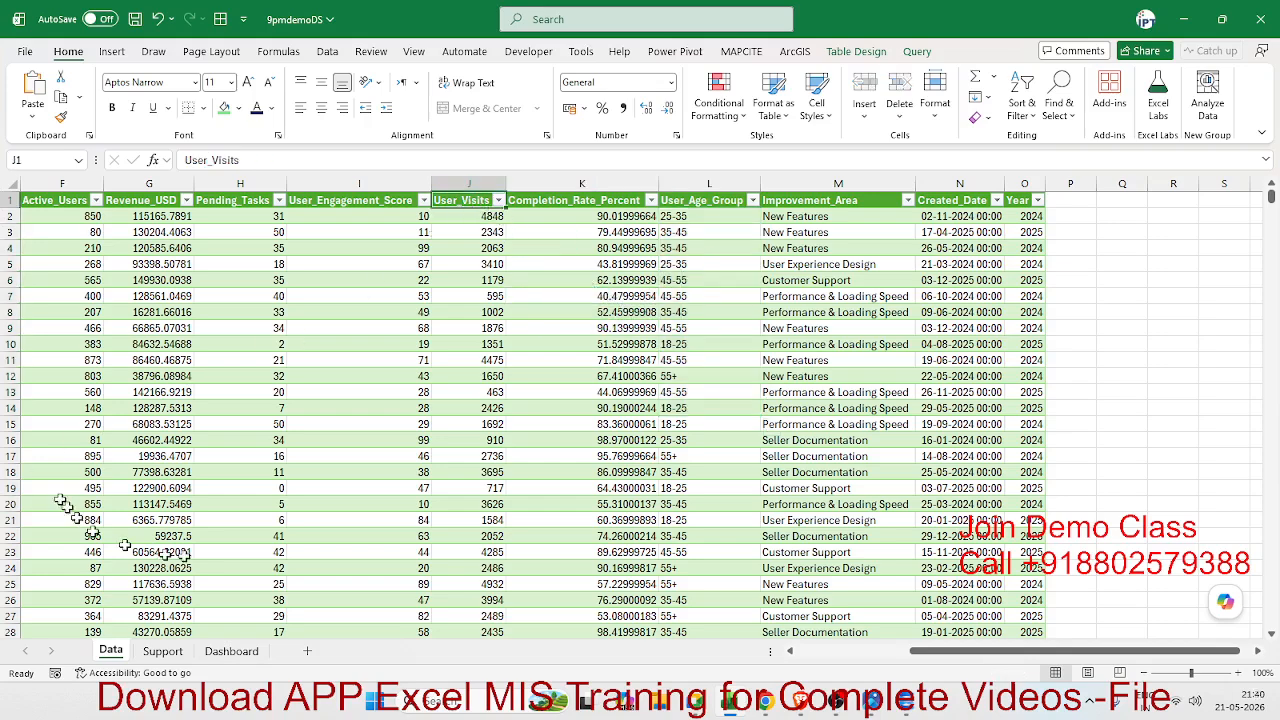
pyautogui.click(238, 653)
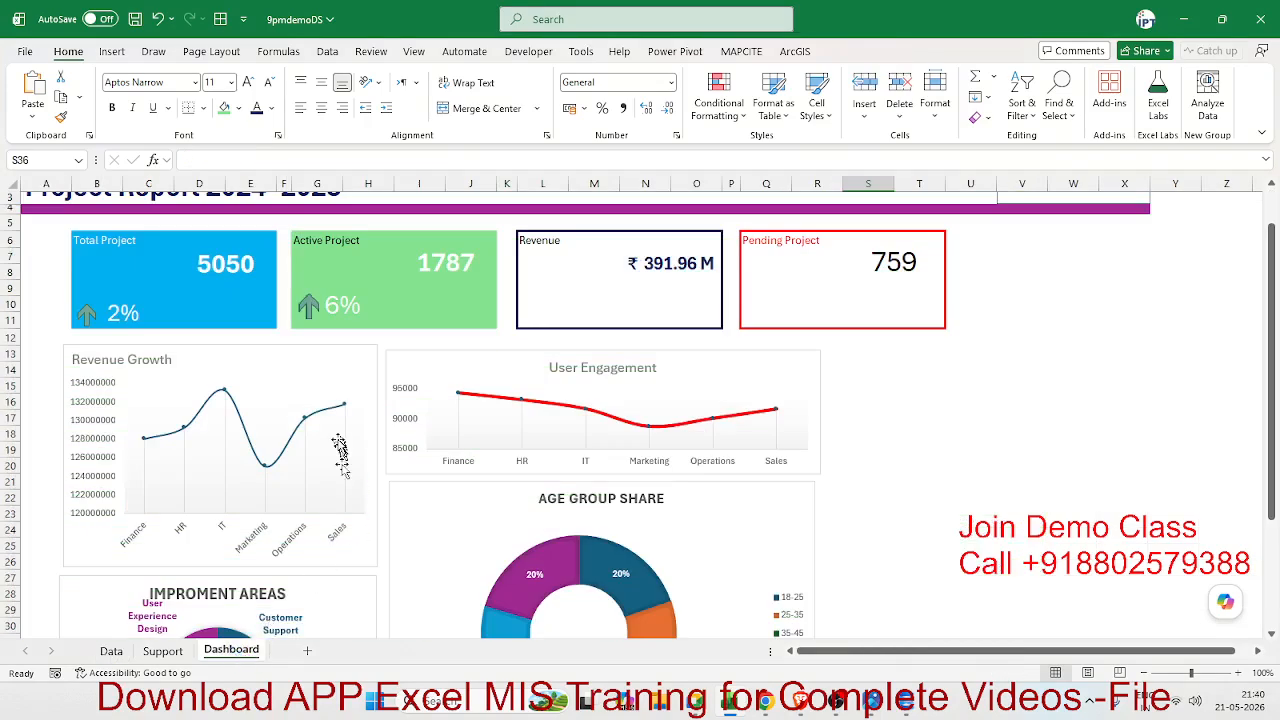
pyautogui.scroll(-2, 340, 455)
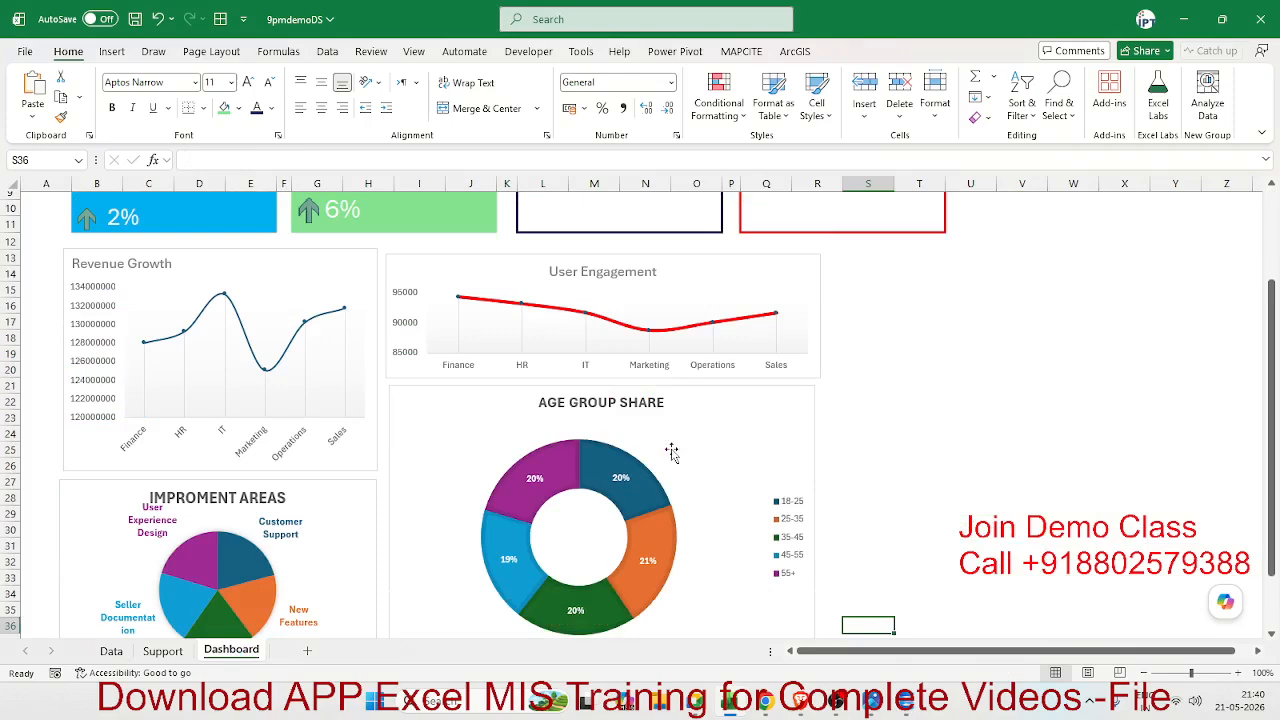
# Create a pivot table from the DT table on the existing Support sheet at cell B44
pyautogui.click(163, 651)
pyautogui.scroll(-10, 180, 510)
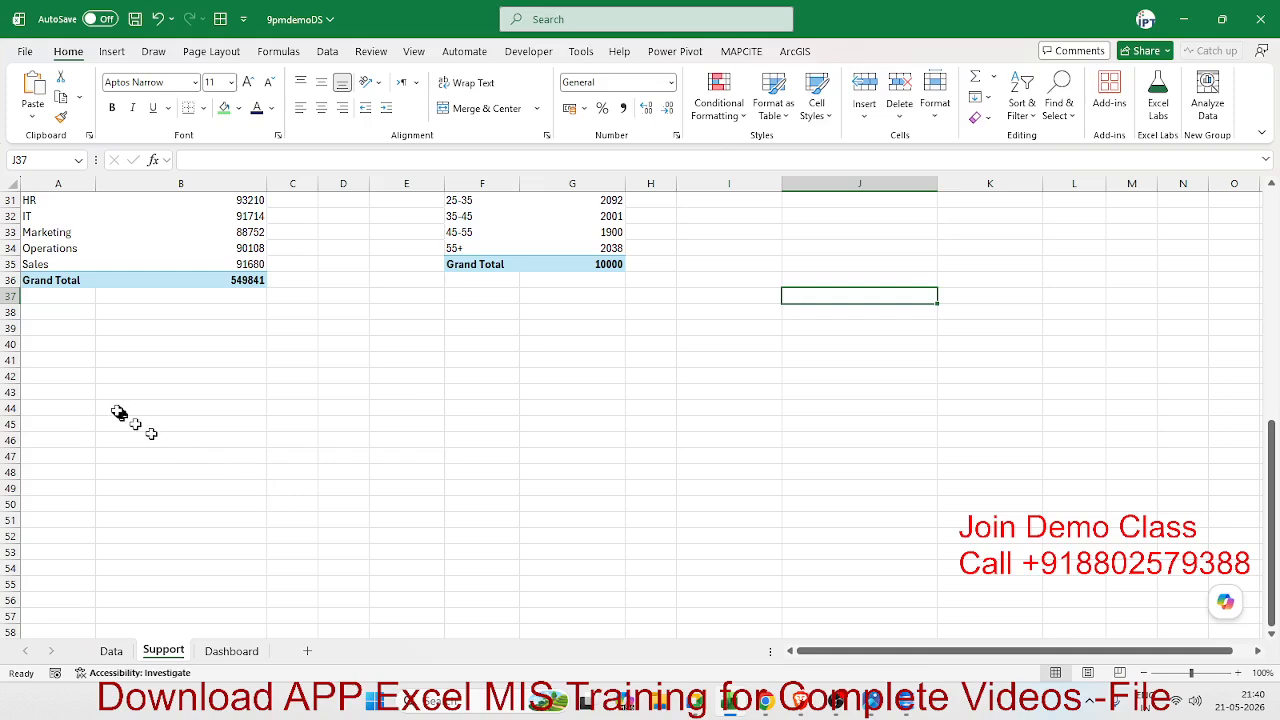
pyautogui.click(118, 410)
pyautogui.click(111, 51)
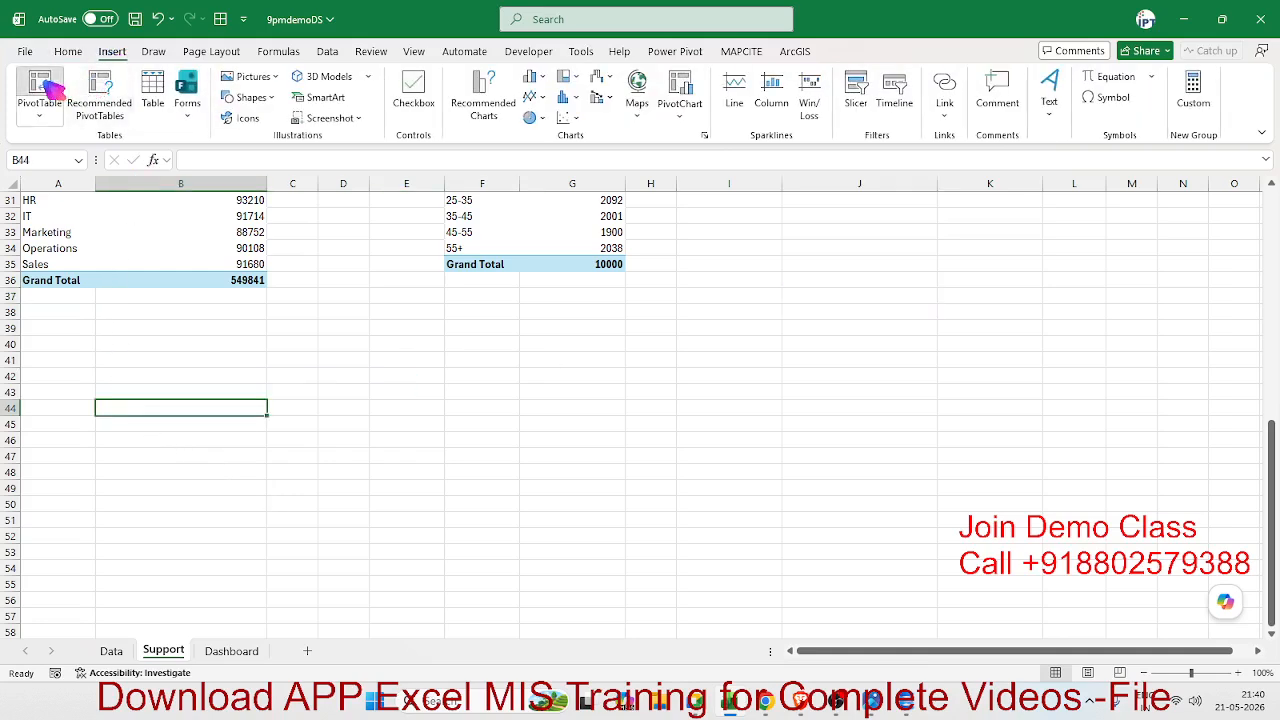
pyautogui.click(40, 90)
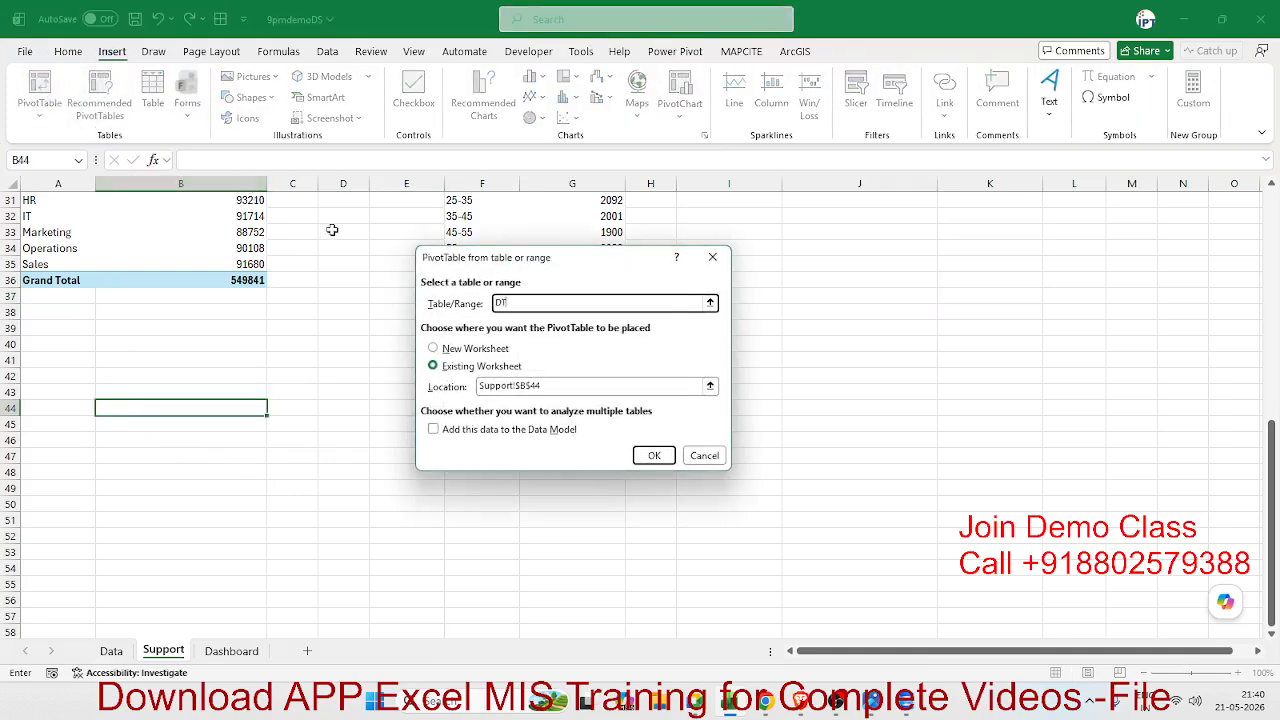
pyautogui.click(455, 349)
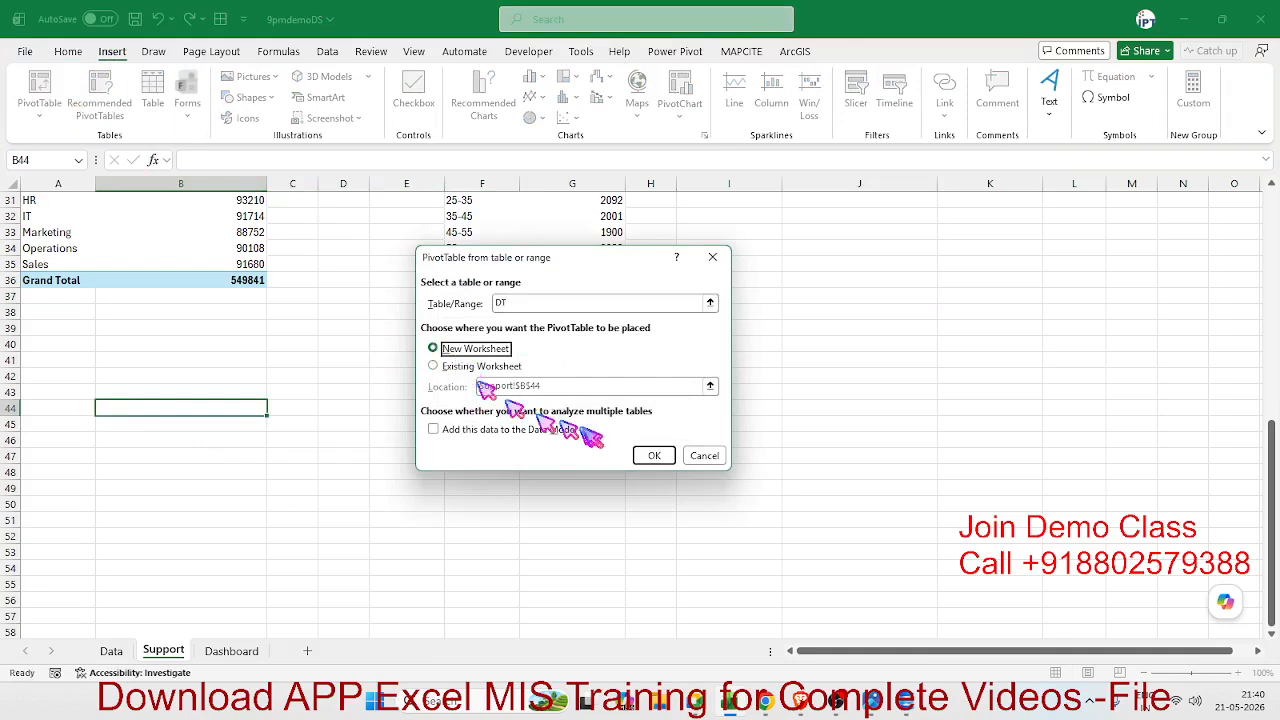
pyautogui.click(445, 367)
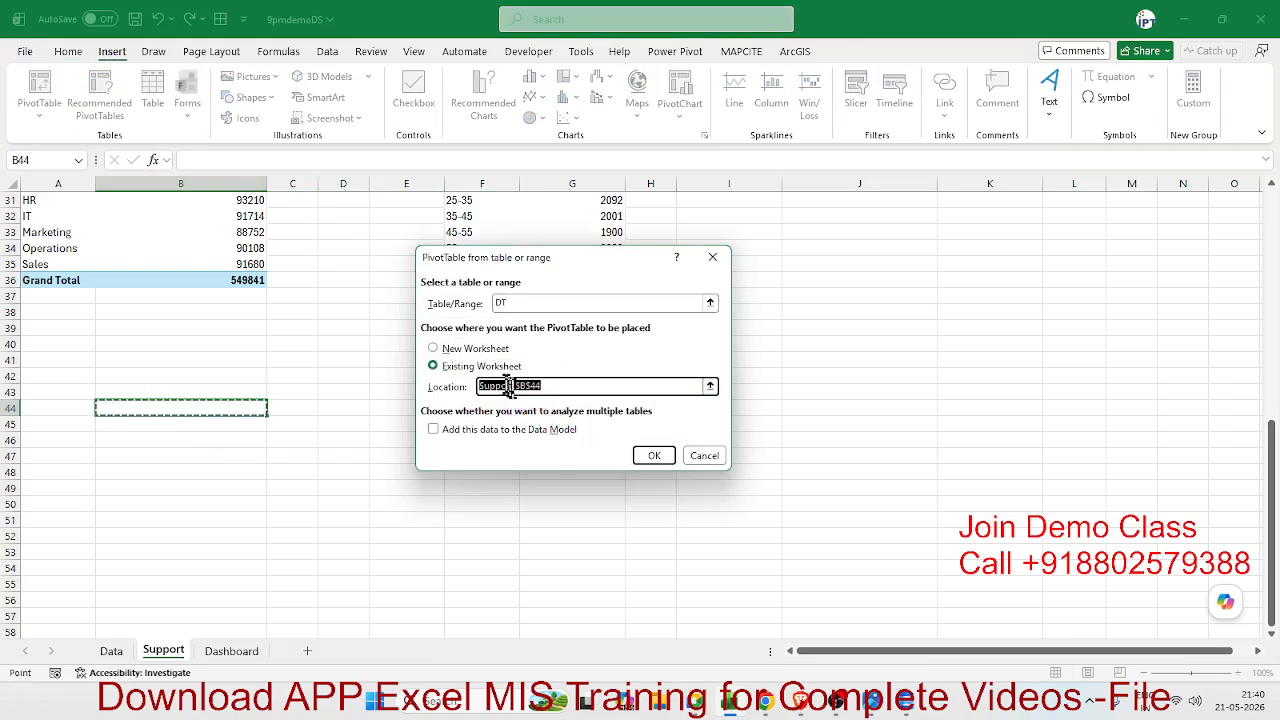
pyautogui.click(650, 456)
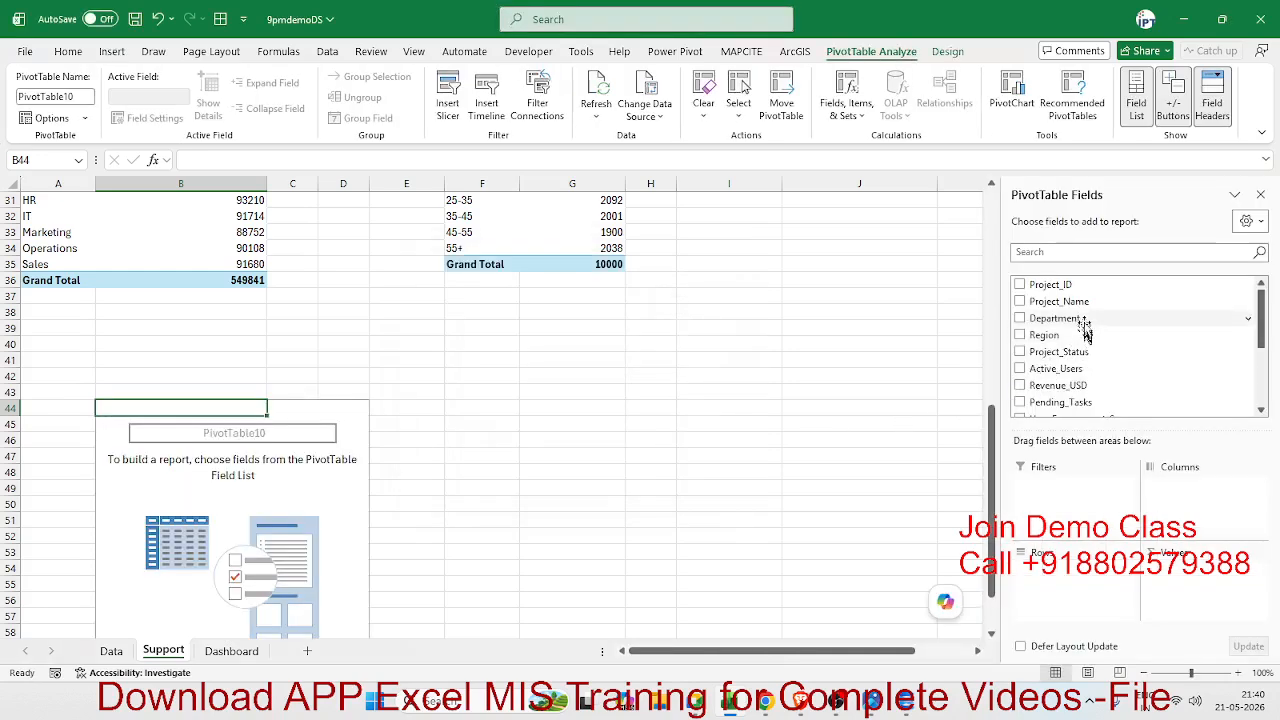
# Summarize the new pivot table with Department as rows and the sum of User_Visits as values
pyautogui.moveTo(1088, 325); pyautogui.dragTo(1105, 596)
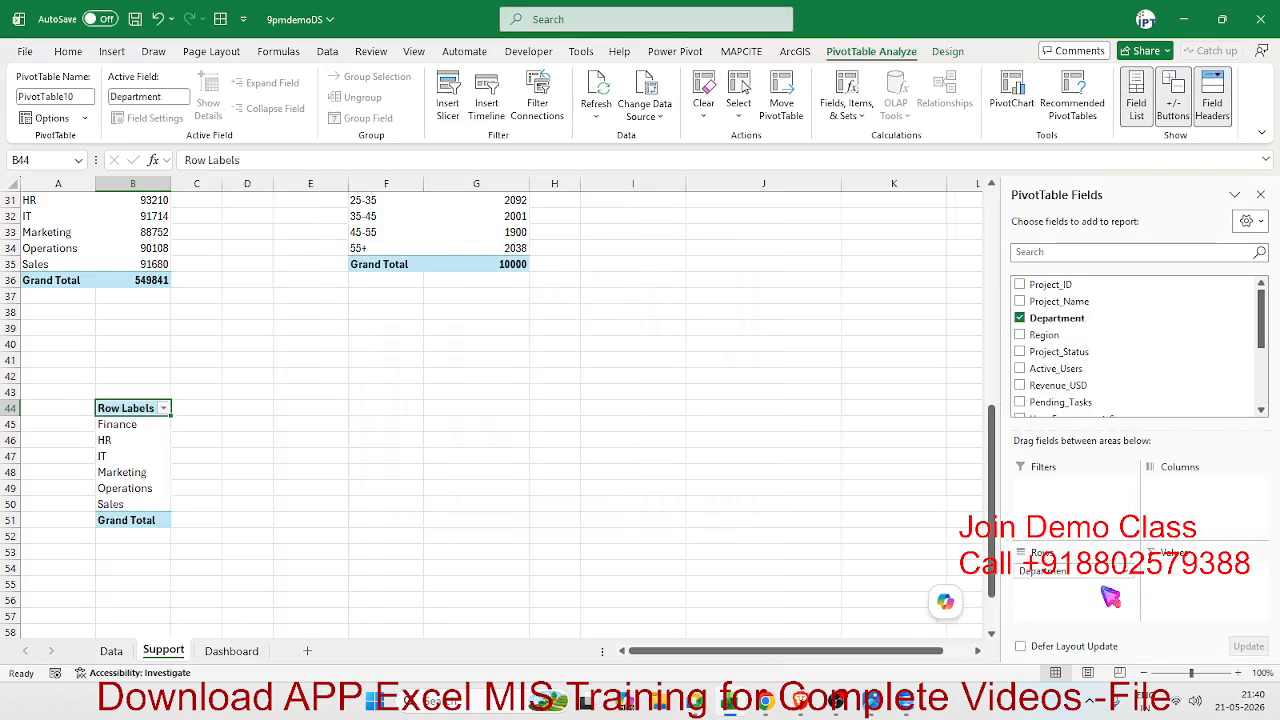
pyautogui.scroll(-2, 1080, 355)
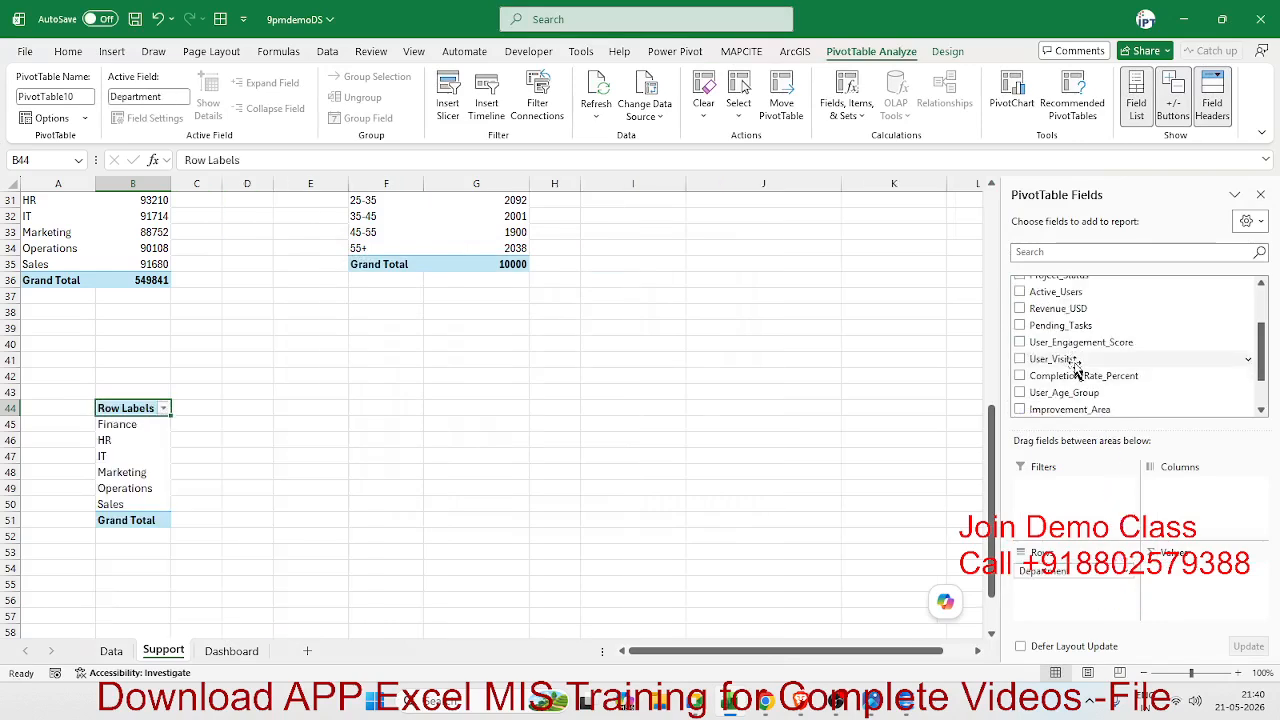
pyautogui.moveTo(1068, 362); pyautogui.dragTo(1182, 583)
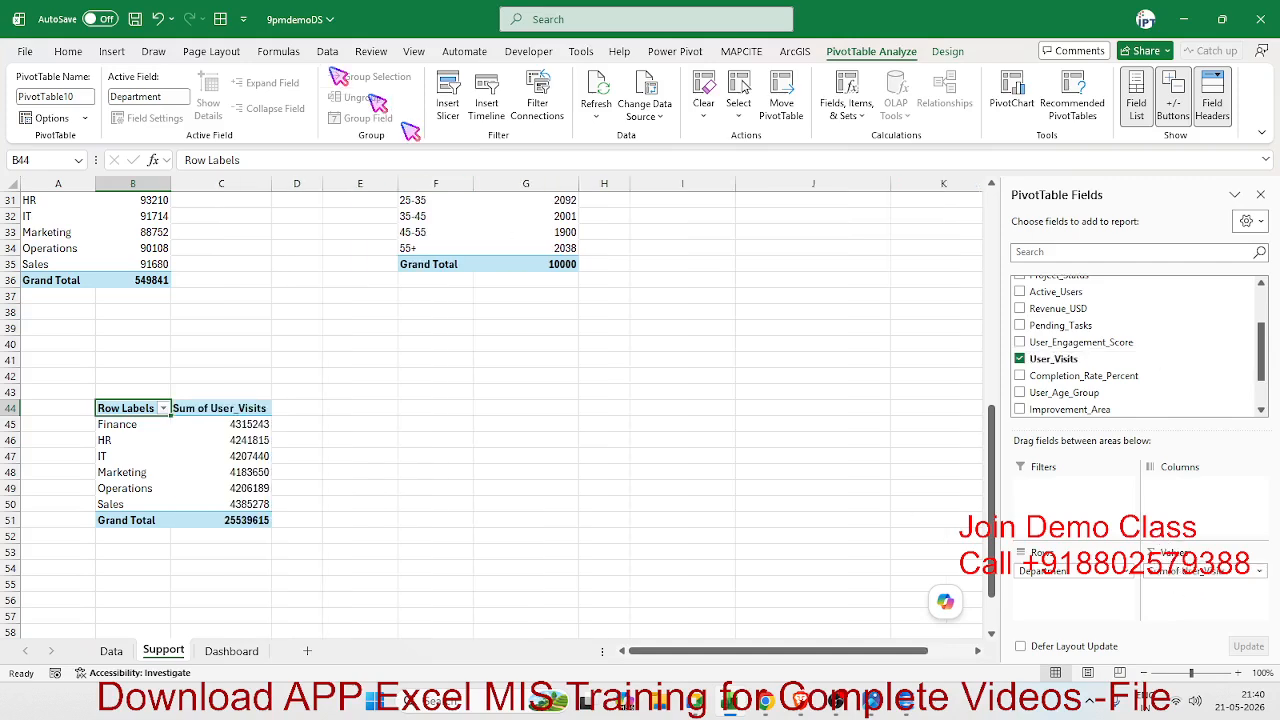
# Insert a clustered column chart based on the department user visits pivot table
pyautogui.click(111, 51)
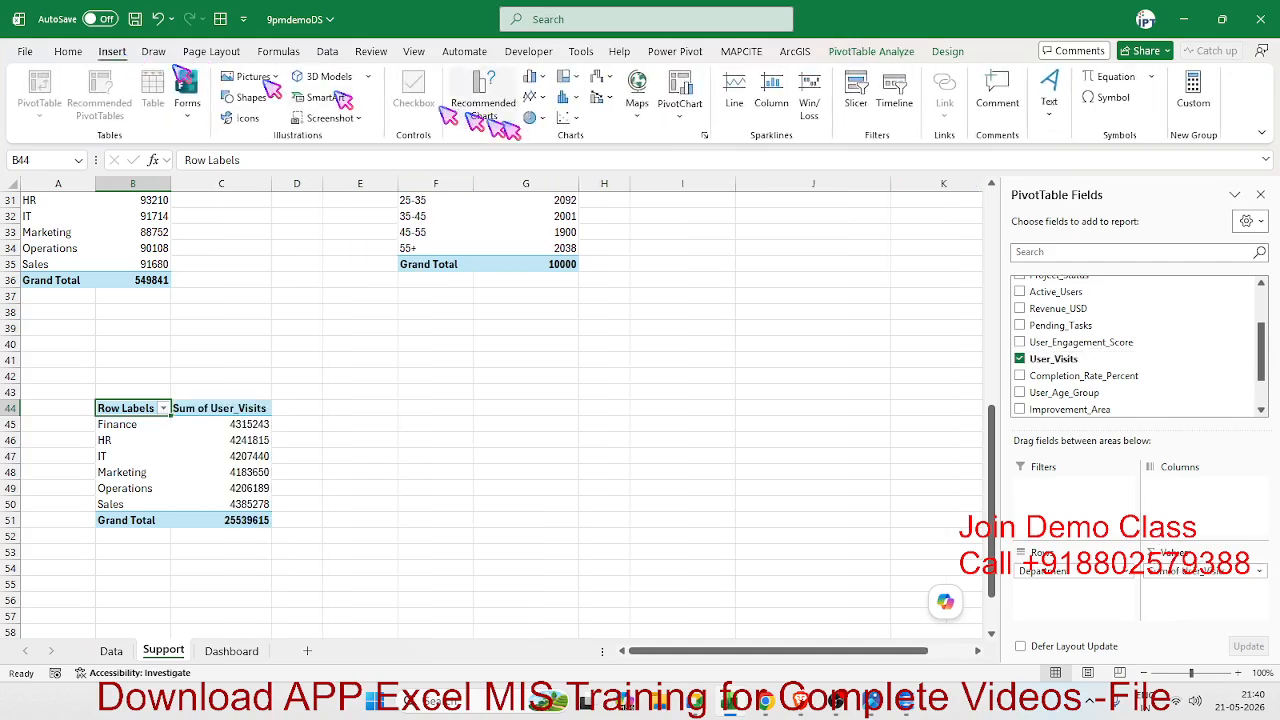
pyautogui.click(536, 77)
pyautogui.click(545, 112)
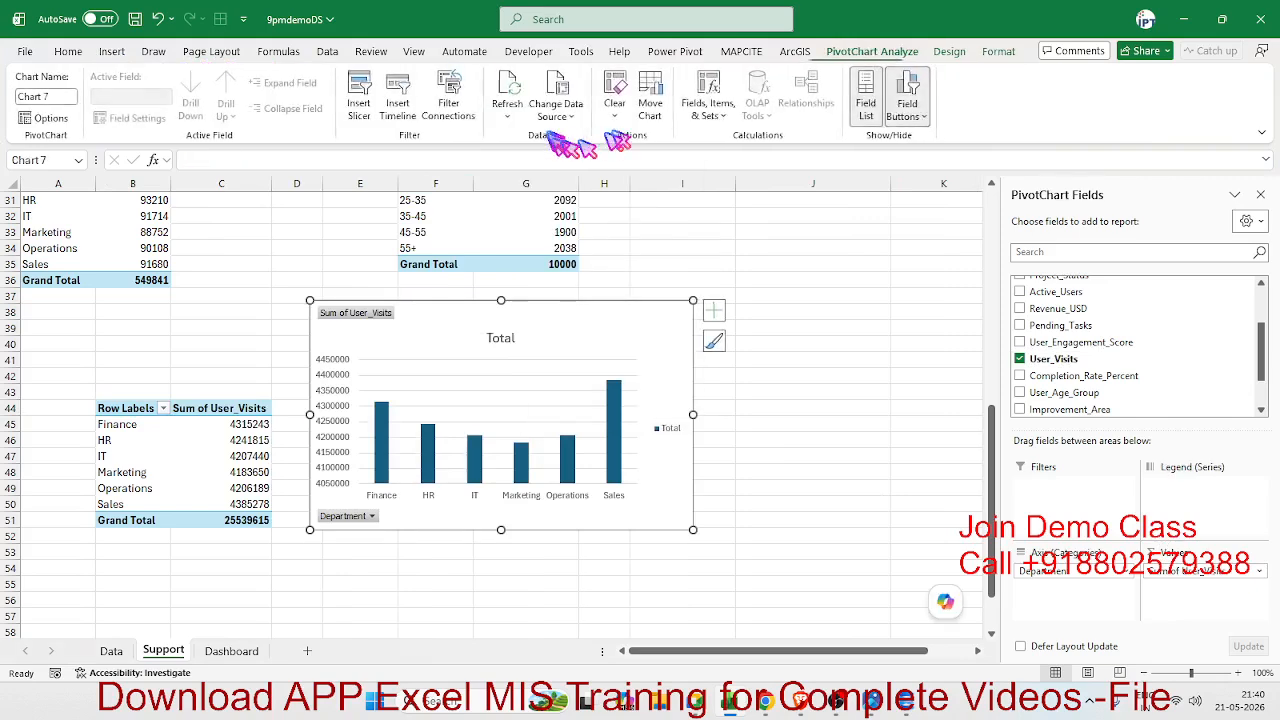
# Hide all field buttons on the user visits column chart and remove its legend
pyautogui.rightClick(384, 311)
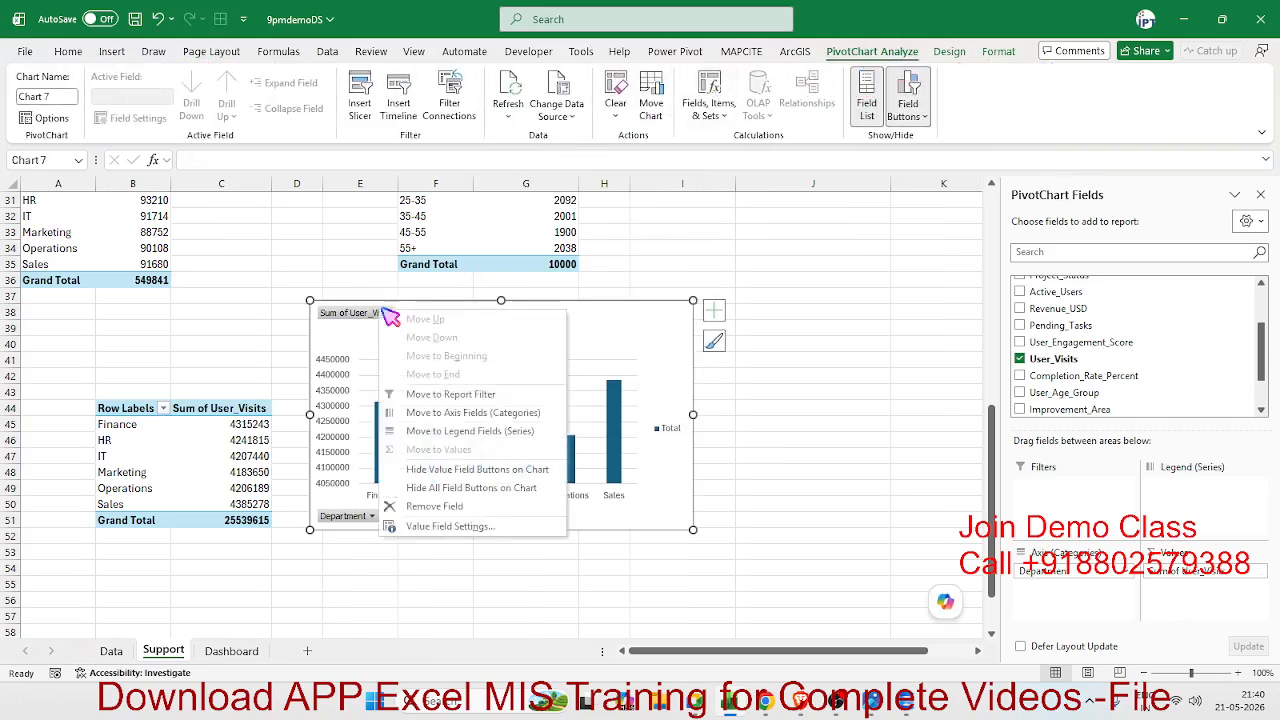
pyautogui.click(436, 489)
pyautogui.click(713, 310)
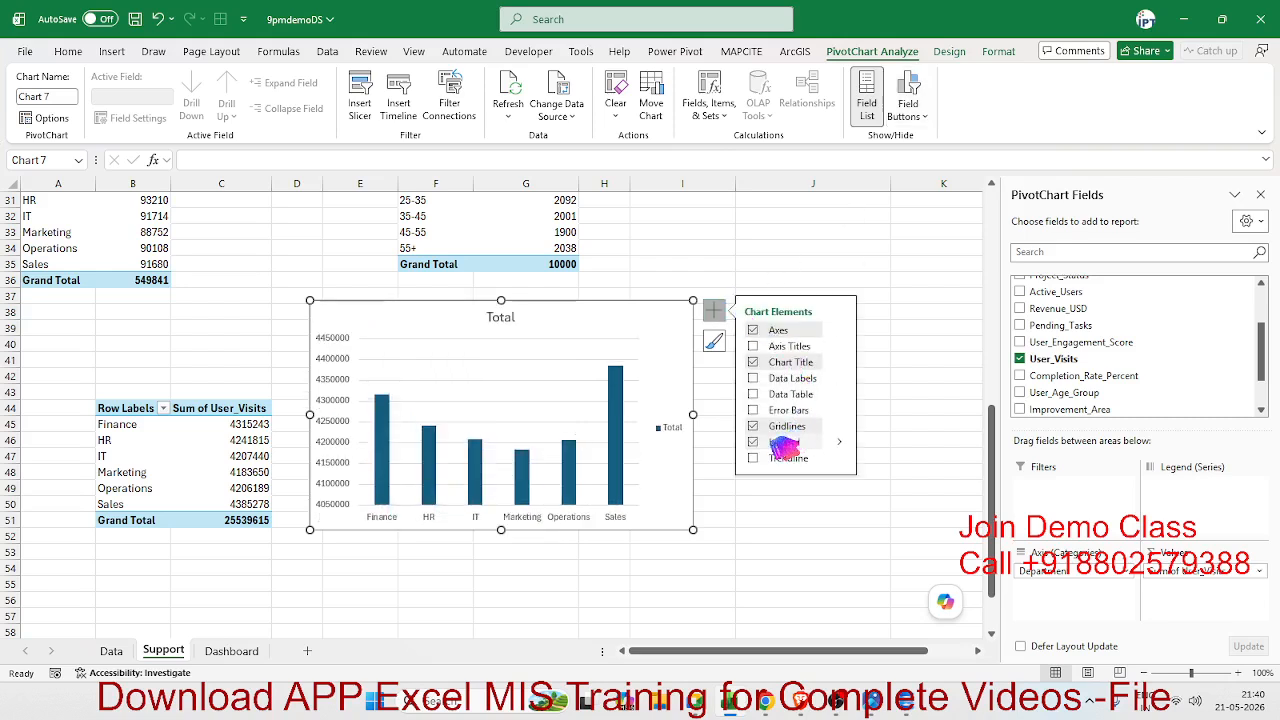
pyautogui.click(754, 443)
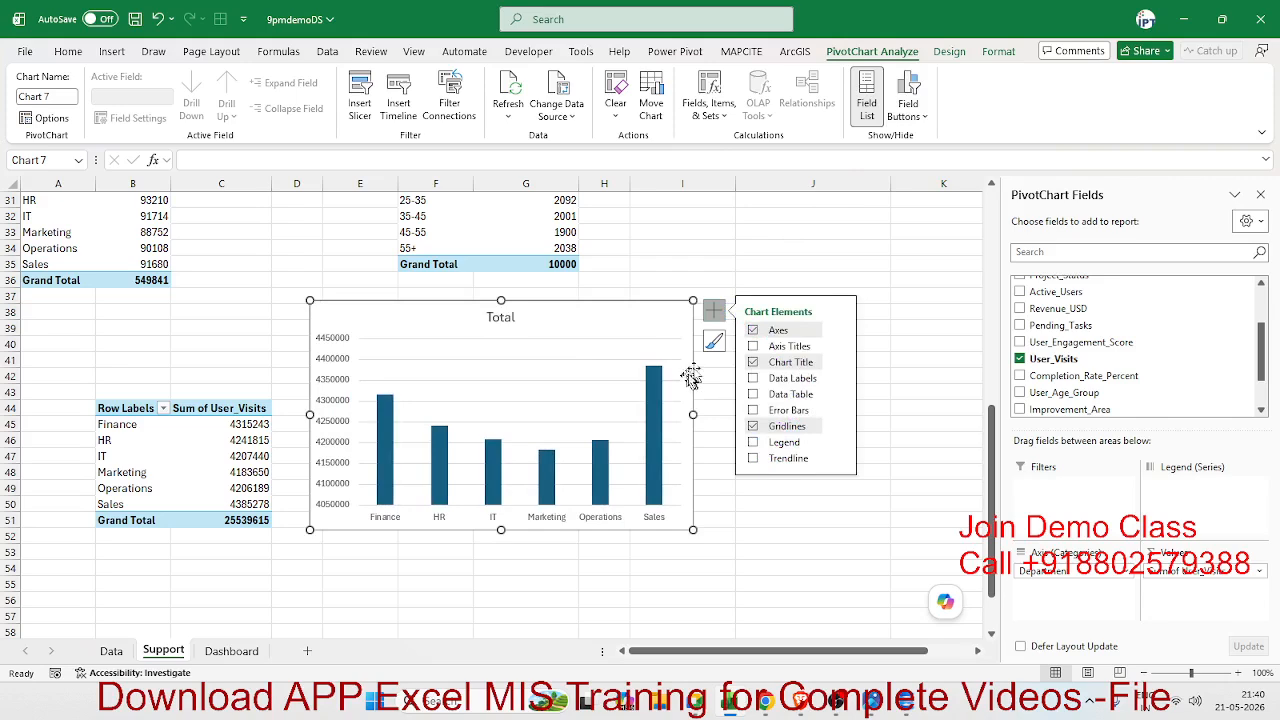
pyautogui.click(998, 51)
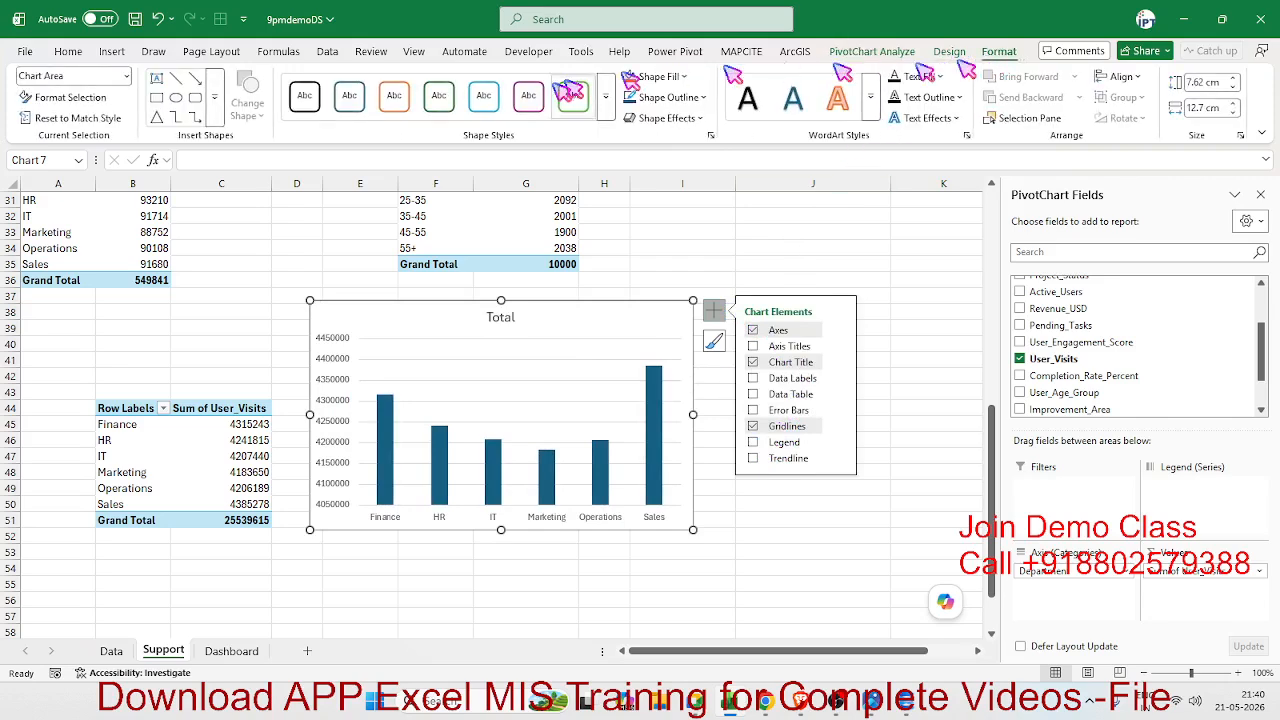
pyautogui.click(949, 51)
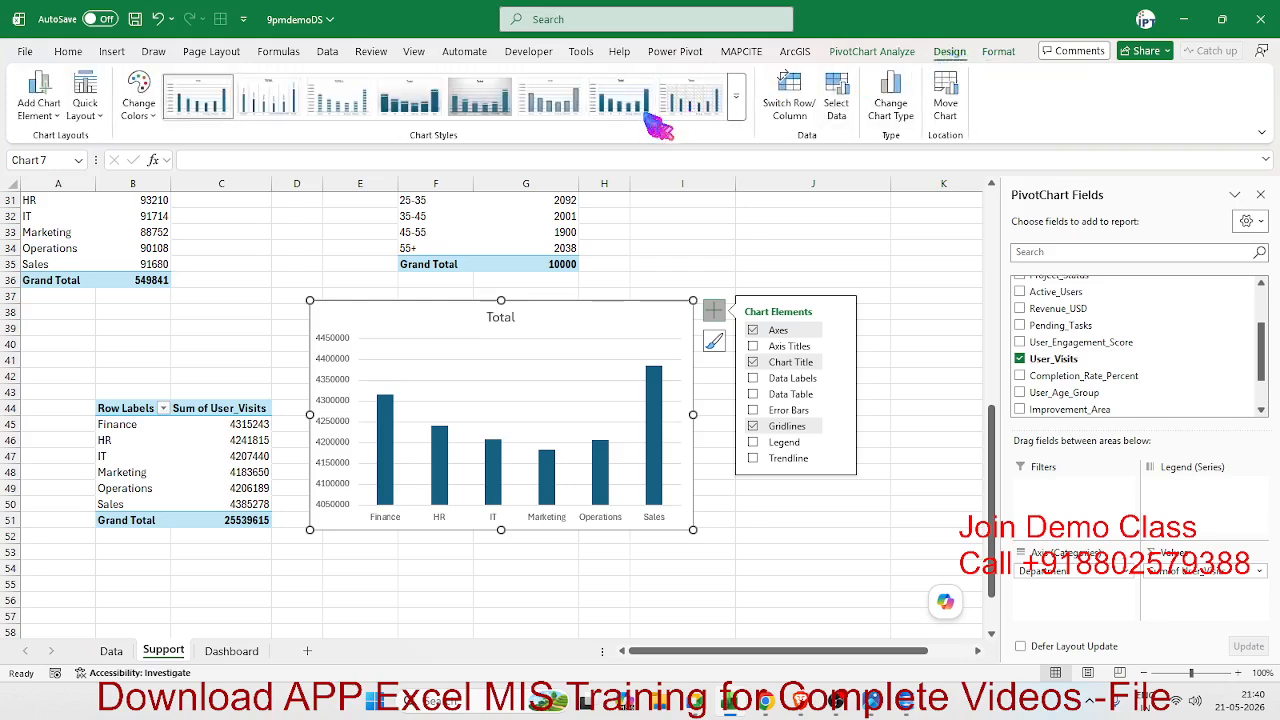
pyautogui.click(738, 112)
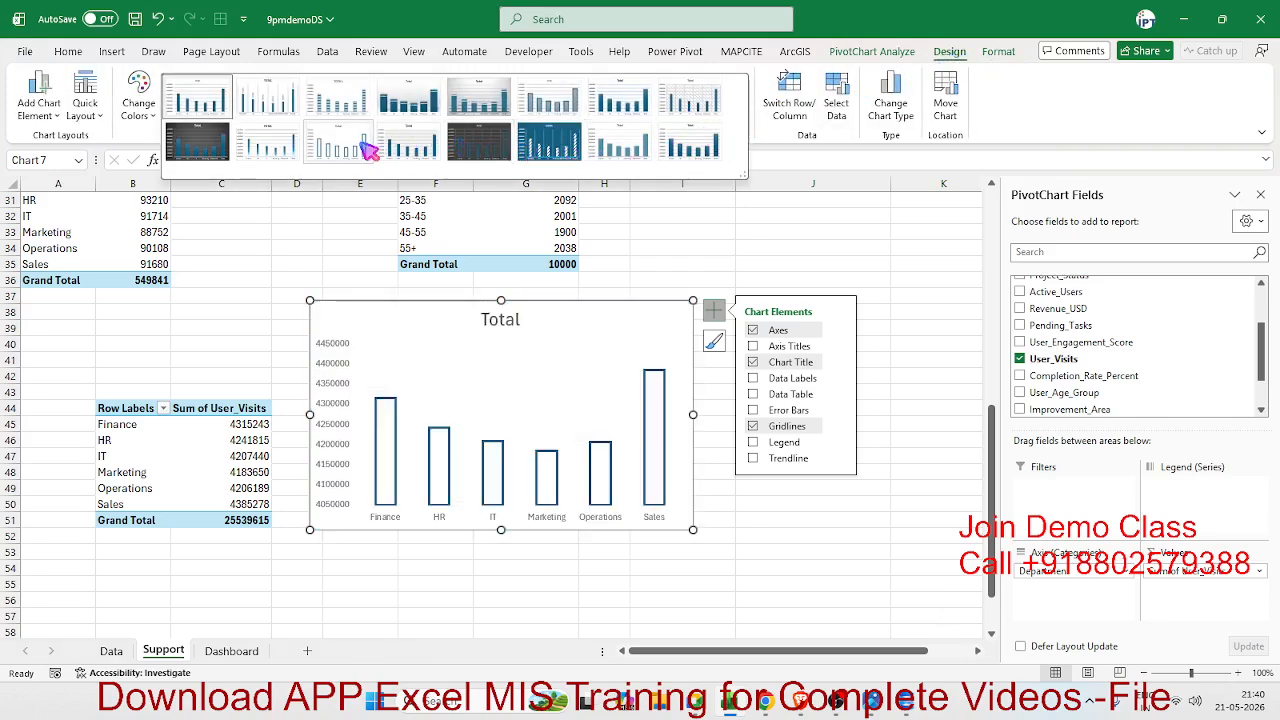
pyautogui.click(240, 505)
pyautogui.click(240, 505)
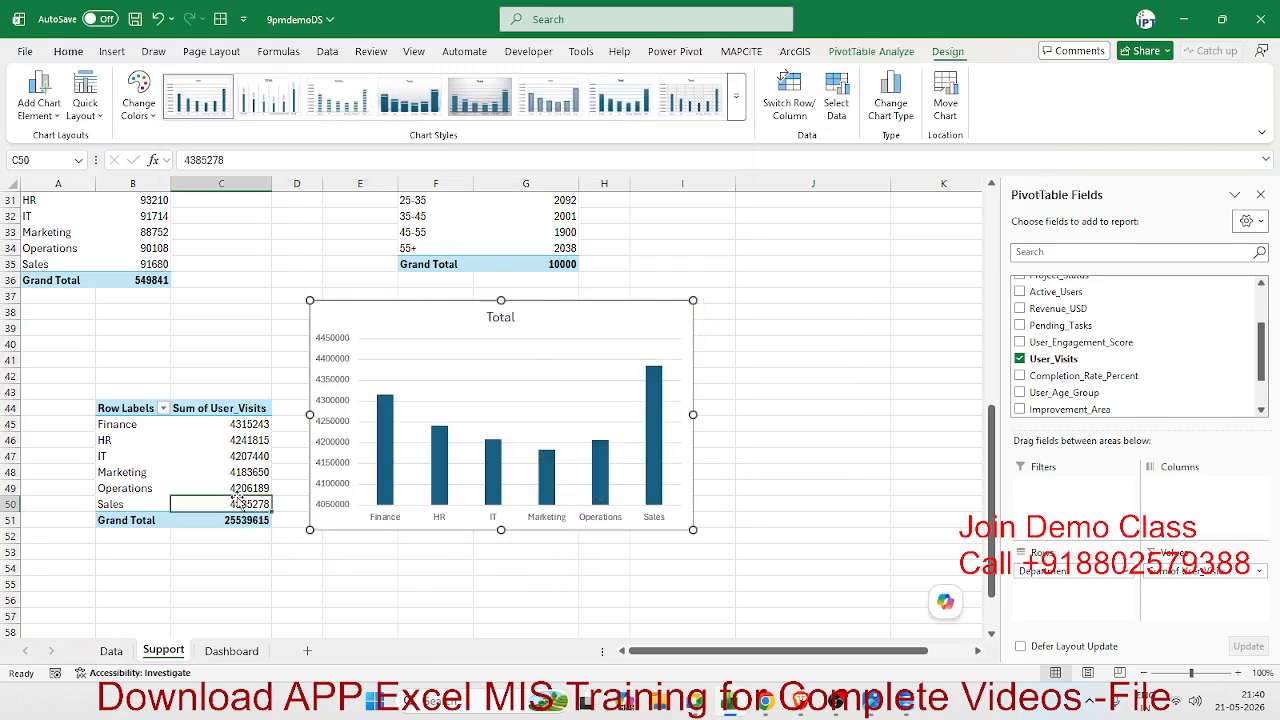
# Examine the Data sheet's columns, including User_Visits, Revenue_USD and Active_Users, and the project fields before them
pyautogui.scroll(2, 1104, 316)
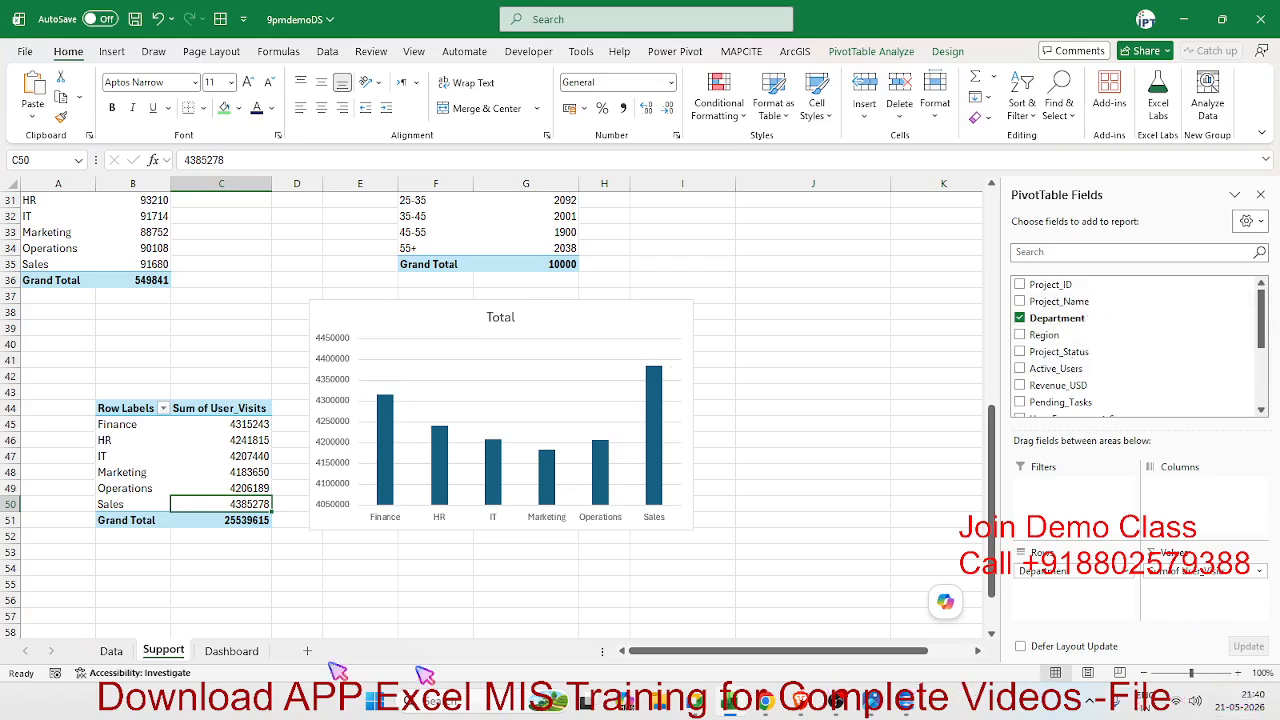
pyautogui.click(231, 651)
pyautogui.click(111, 651)
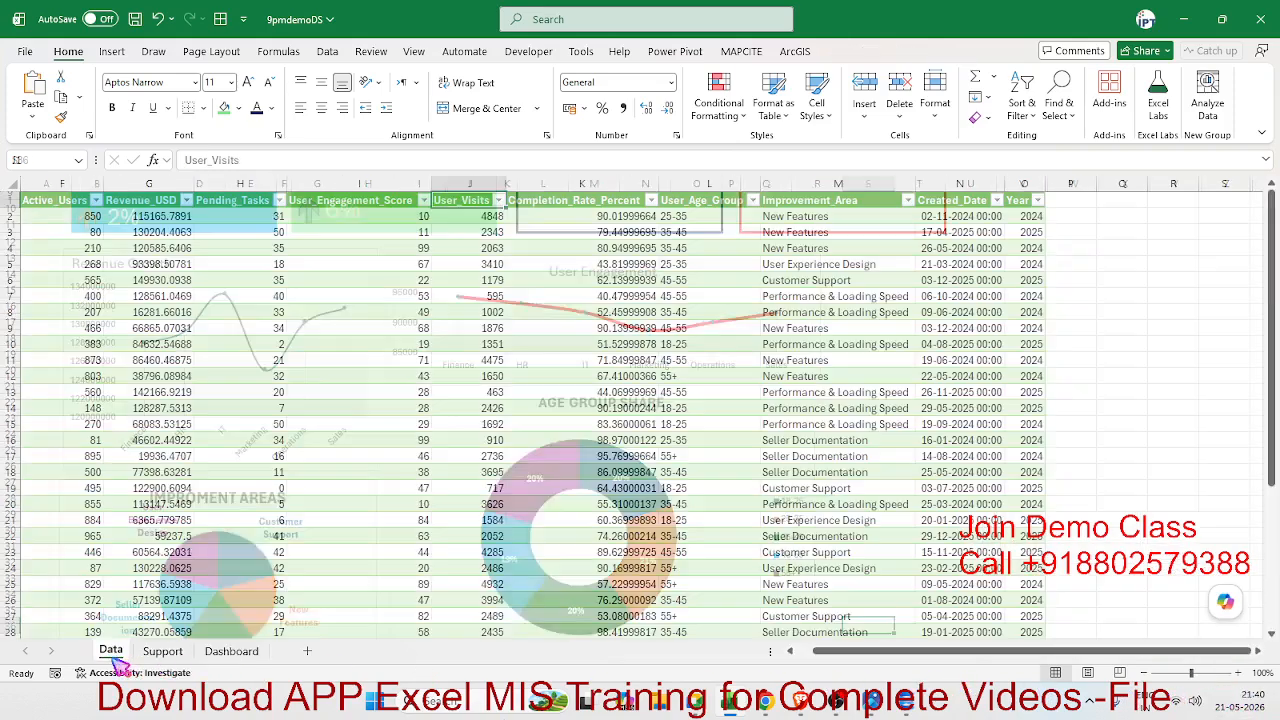
pyautogui.click(380, 224)
pyautogui.click(466, 217)
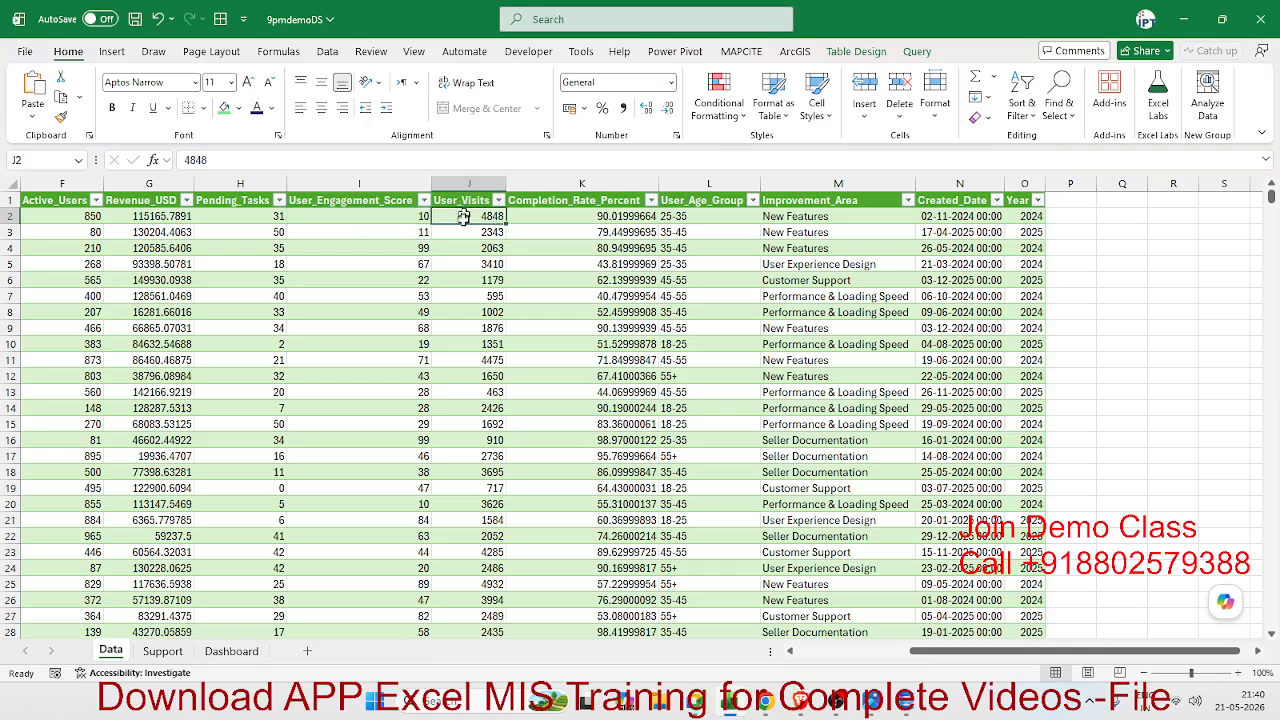
pyautogui.click(150, 217)
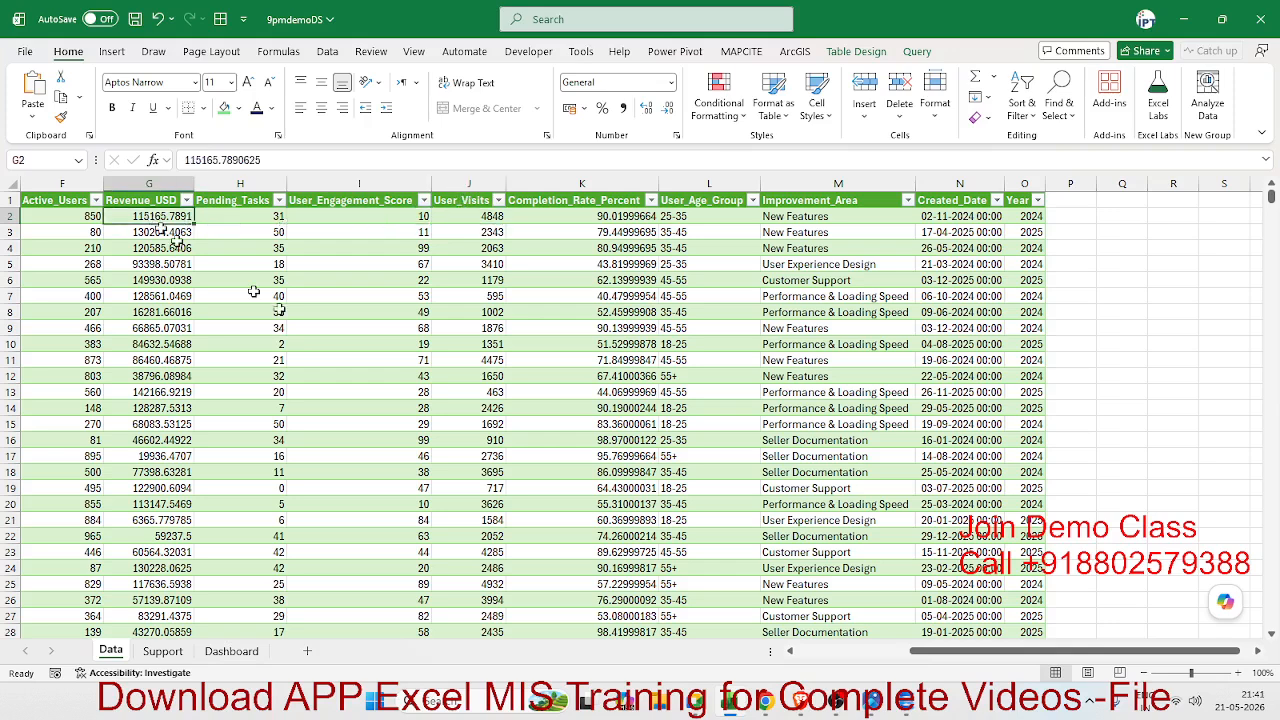
pyautogui.click(70, 226)
pyautogui.click(70, 216)
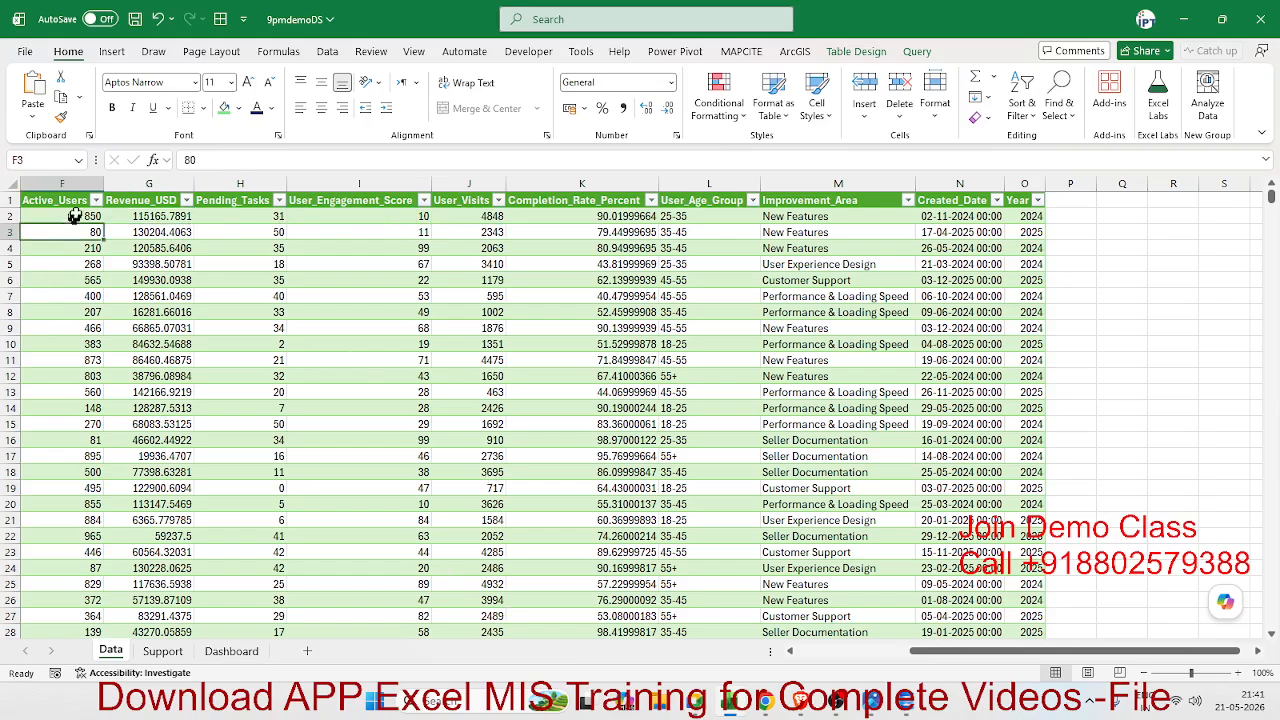
pyautogui.moveTo(920, 660); pyautogui.dragTo(890, 660)
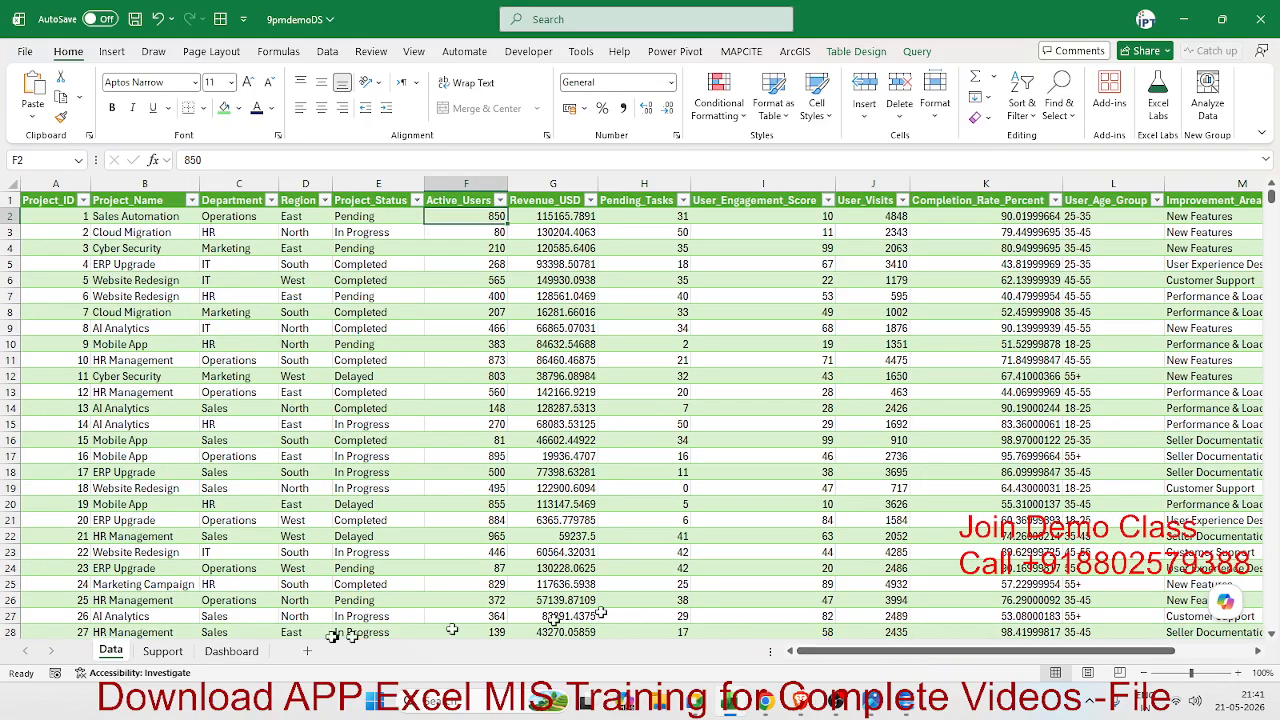
# Move the user visits column chart from the Support sheet to the Dashboard, placing it beside the User Engagement chart
pyautogui.click(231, 651)
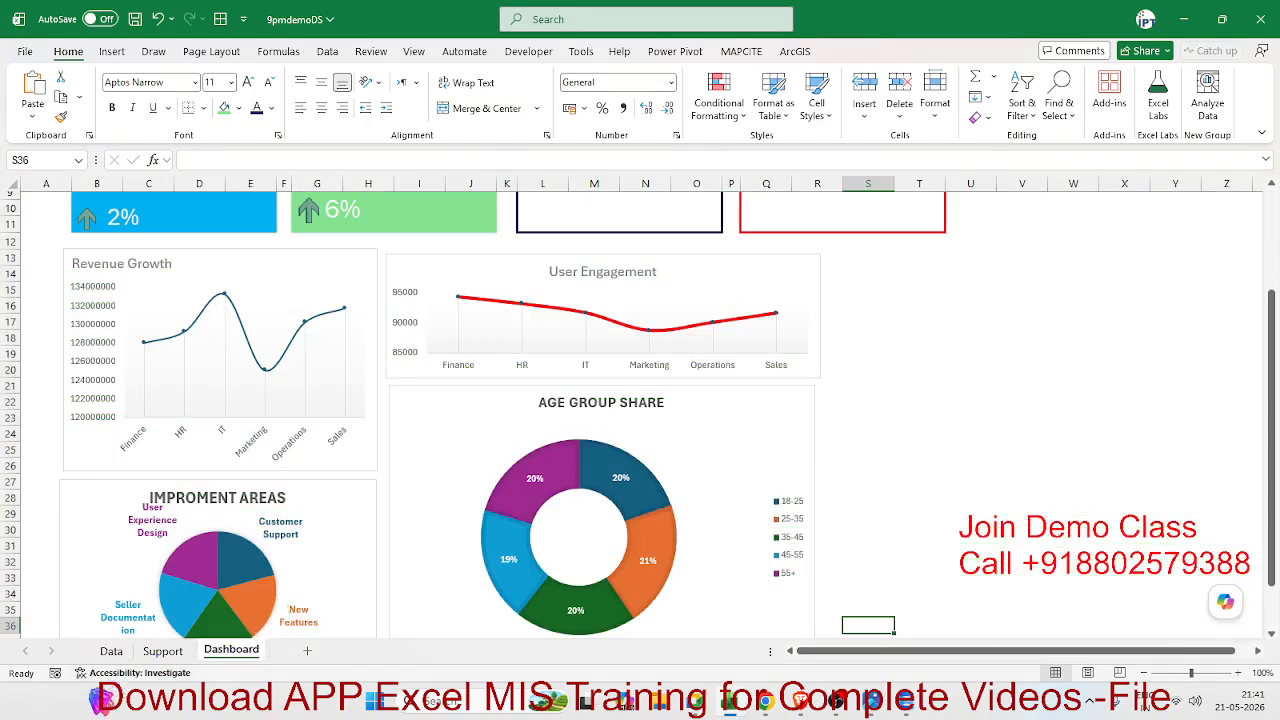
pyautogui.click(163, 651)
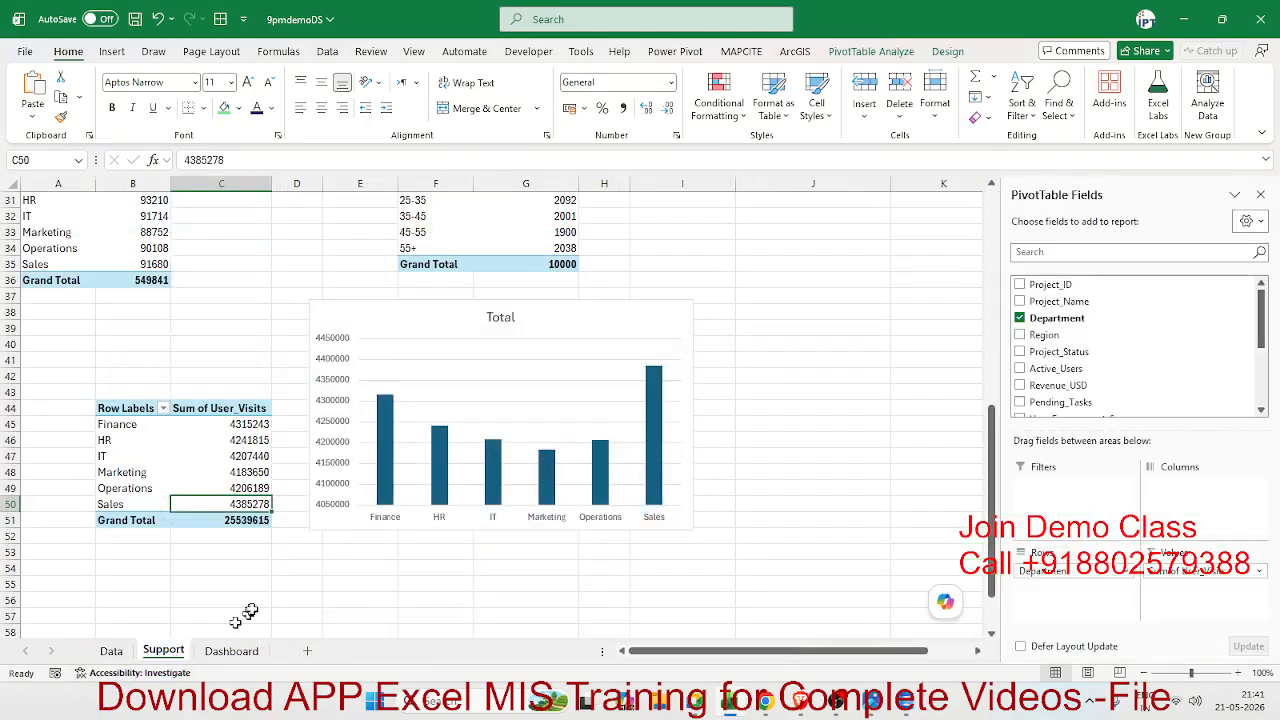
pyautogui.click(352, 524)
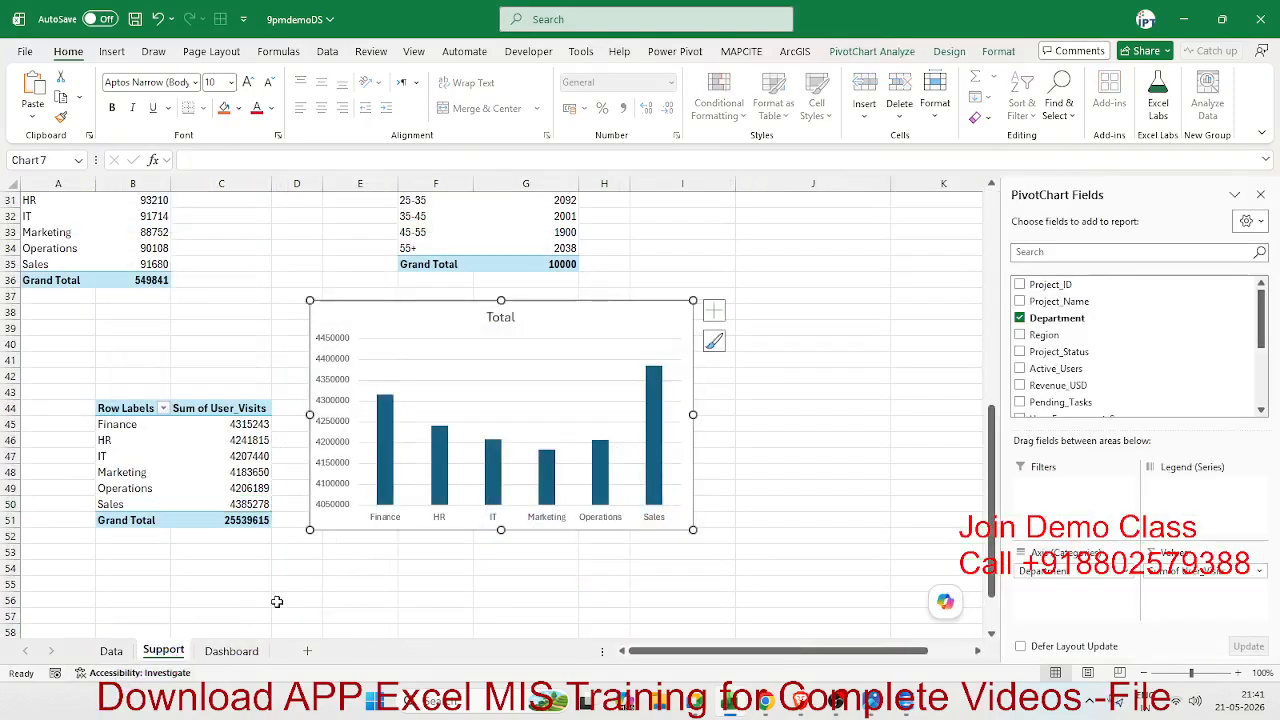
pyautogui.press('Delete')
pyautogui.click(231, 651)
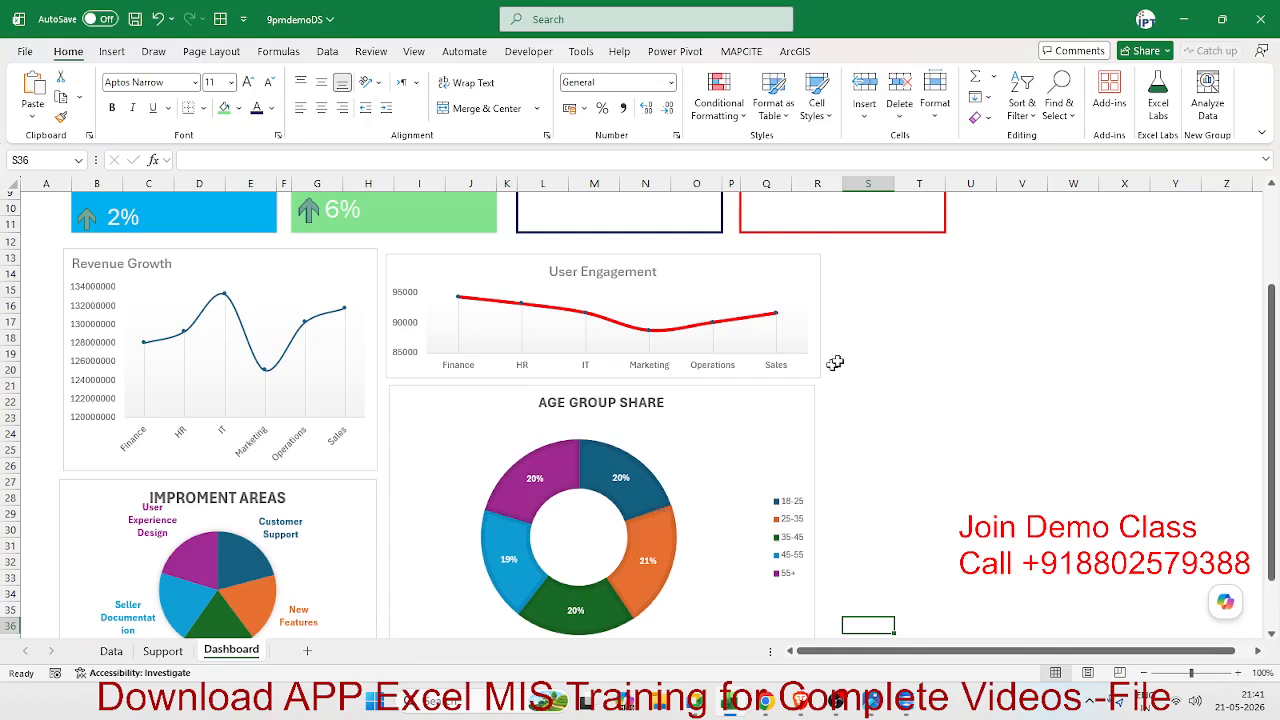
pyautogui.click(868, 321)
pyautogui.scroll(2, 948, 330)
pyautogui.hotkey('ctrl', 'v')
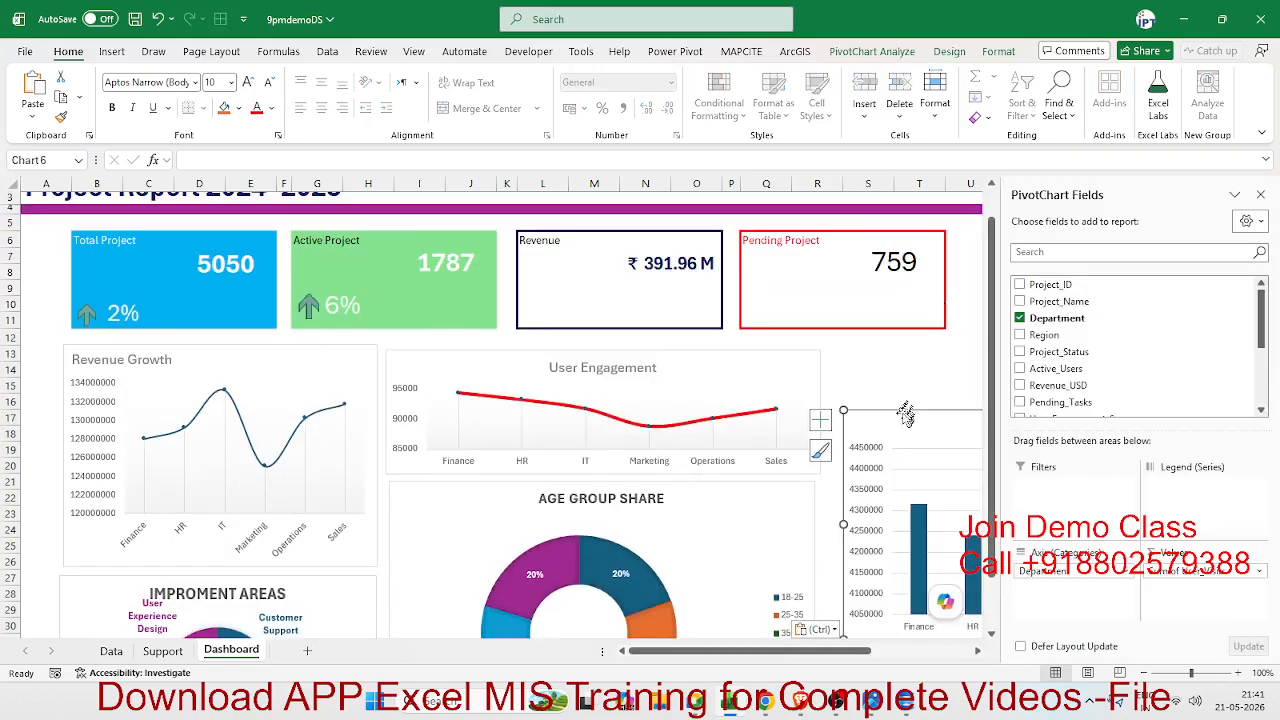
pyautogui.moveTo(894, 414); pyautogui.dragTo(896, 358)
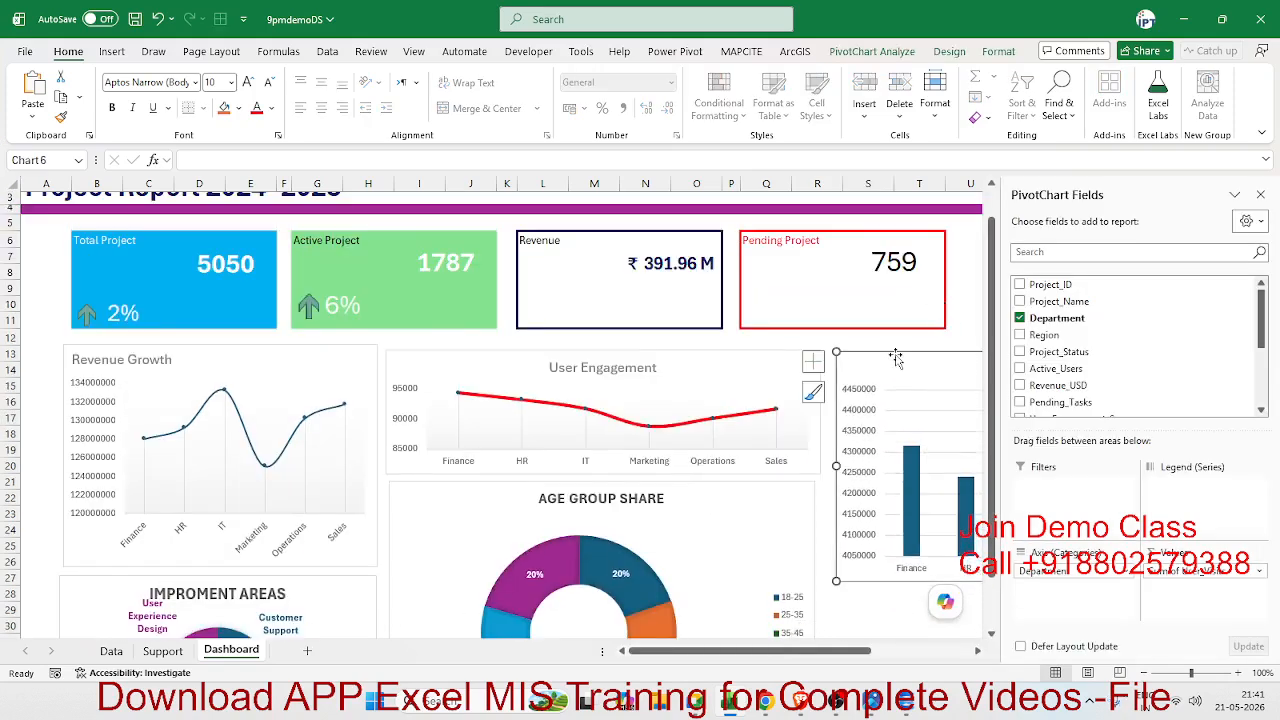
pyautogui.click(1260, 195)
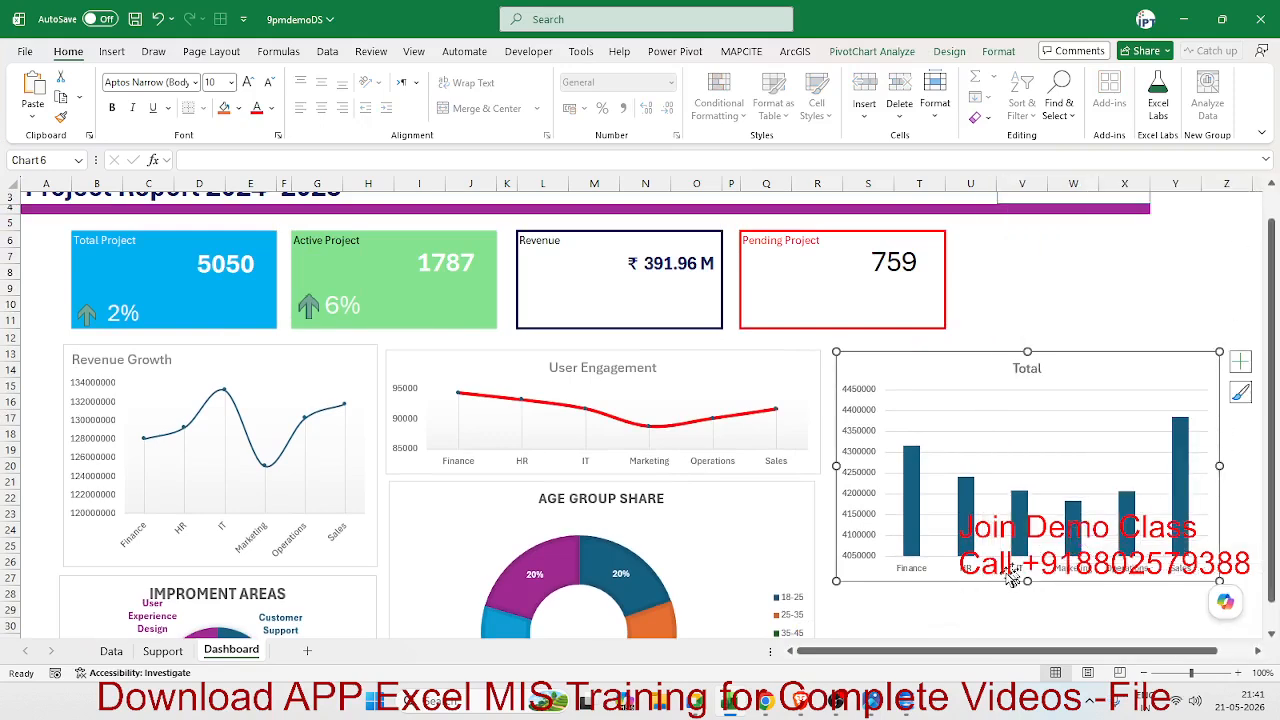
pyautogui.scroll(-2, 1012, 578)
pyautogui.click(954, 526)
# Check the Completion_Rate_Percent data and create a pivot table from table dt at cell G44 of the Support sheet
pyautogui.click(163, 651)
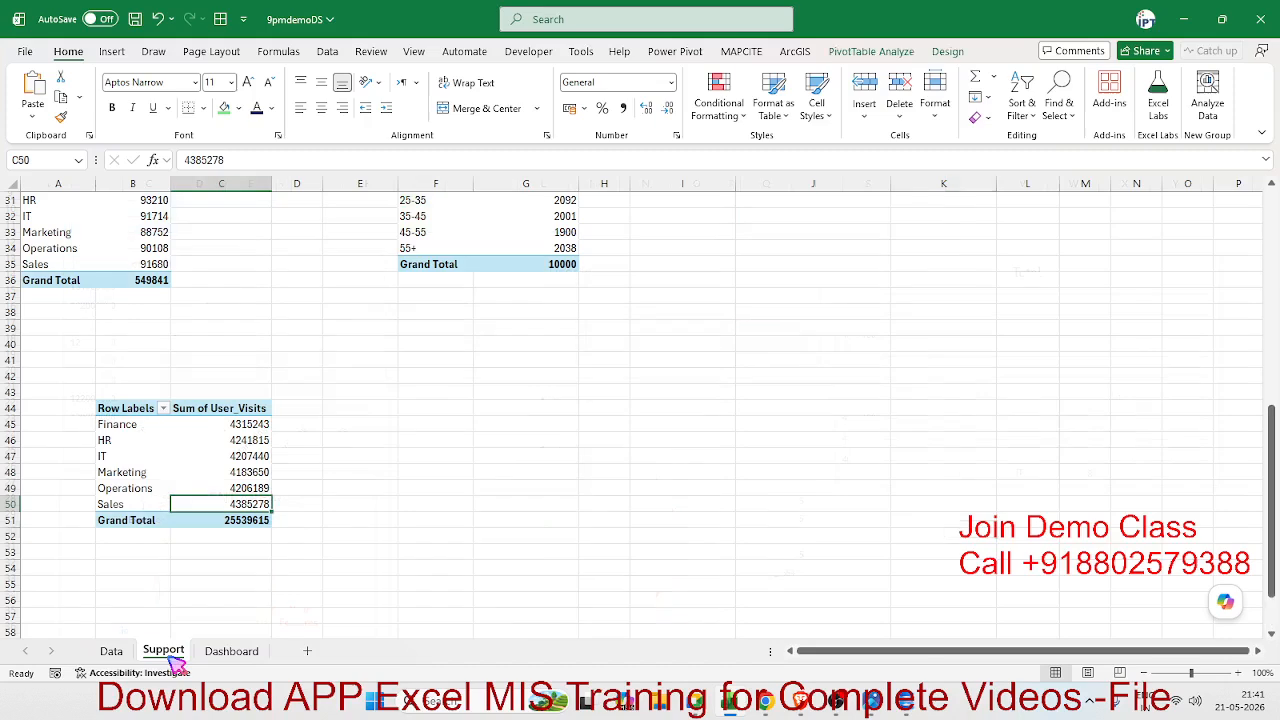
pyautogui.click(111, 651)
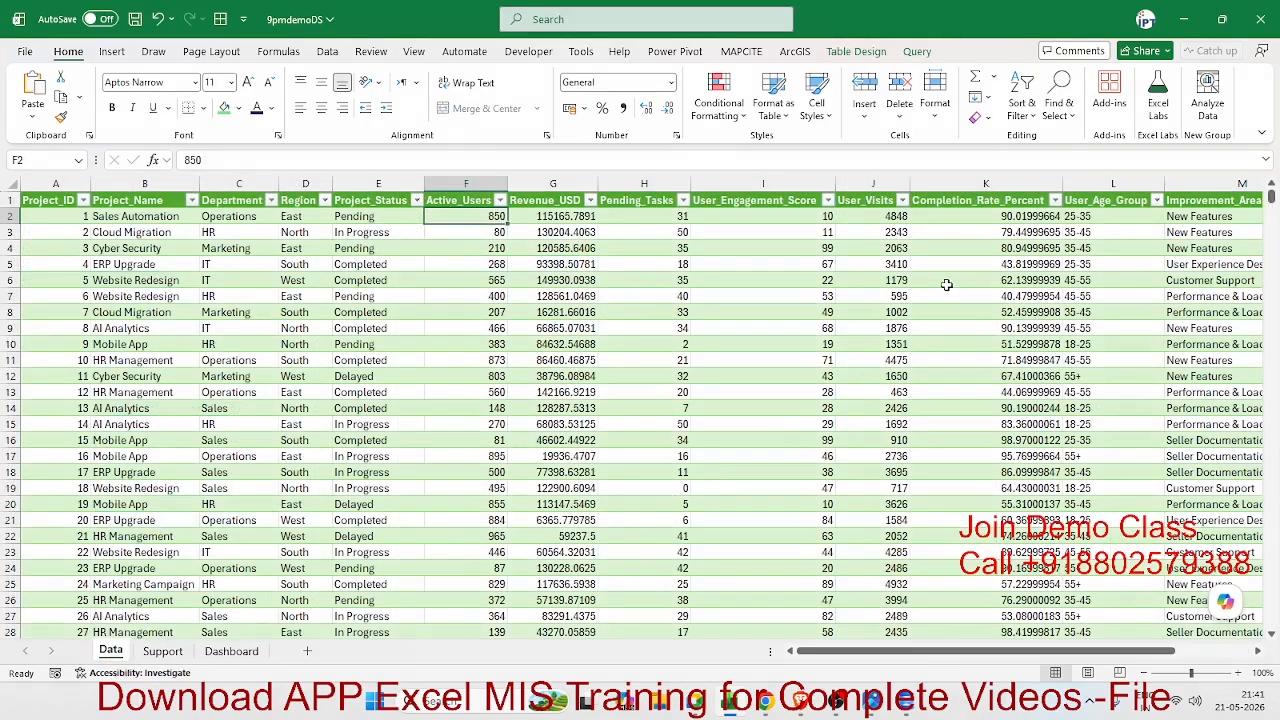
pyautogui.moveTo(1003, 216); pyautogui.dragTo(1022, 428)
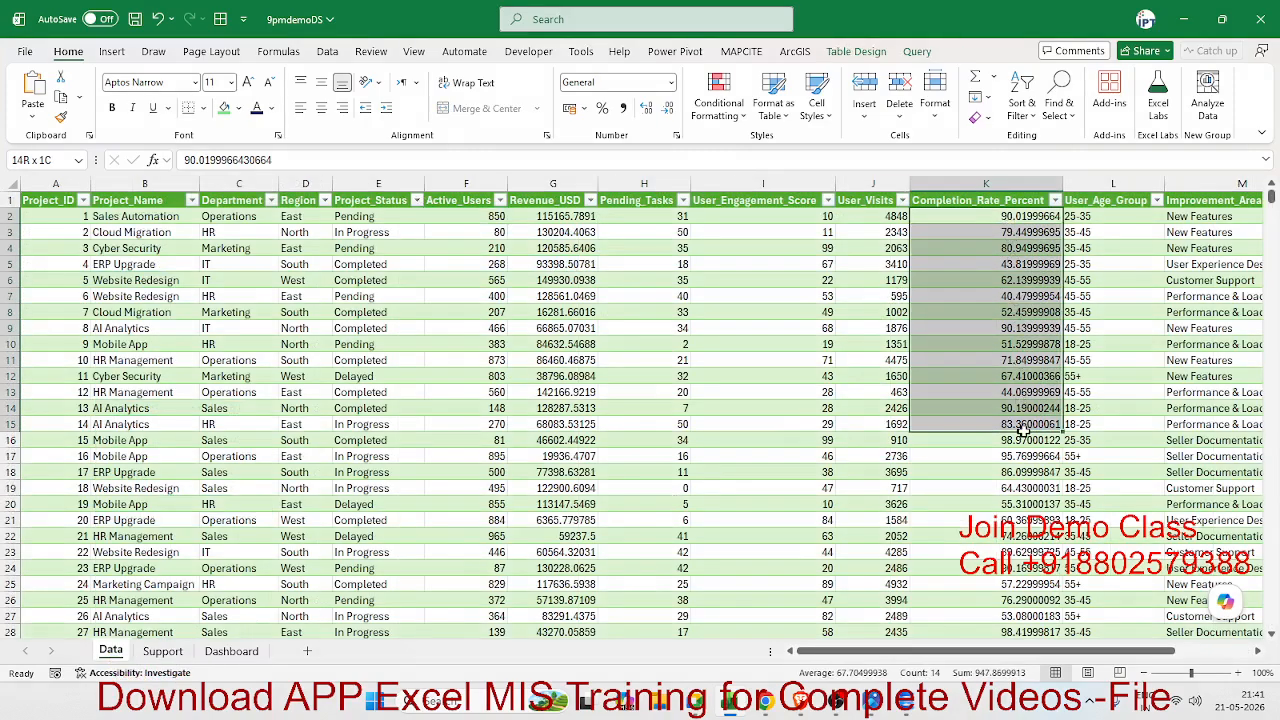
pyautogui.click(163, 651)
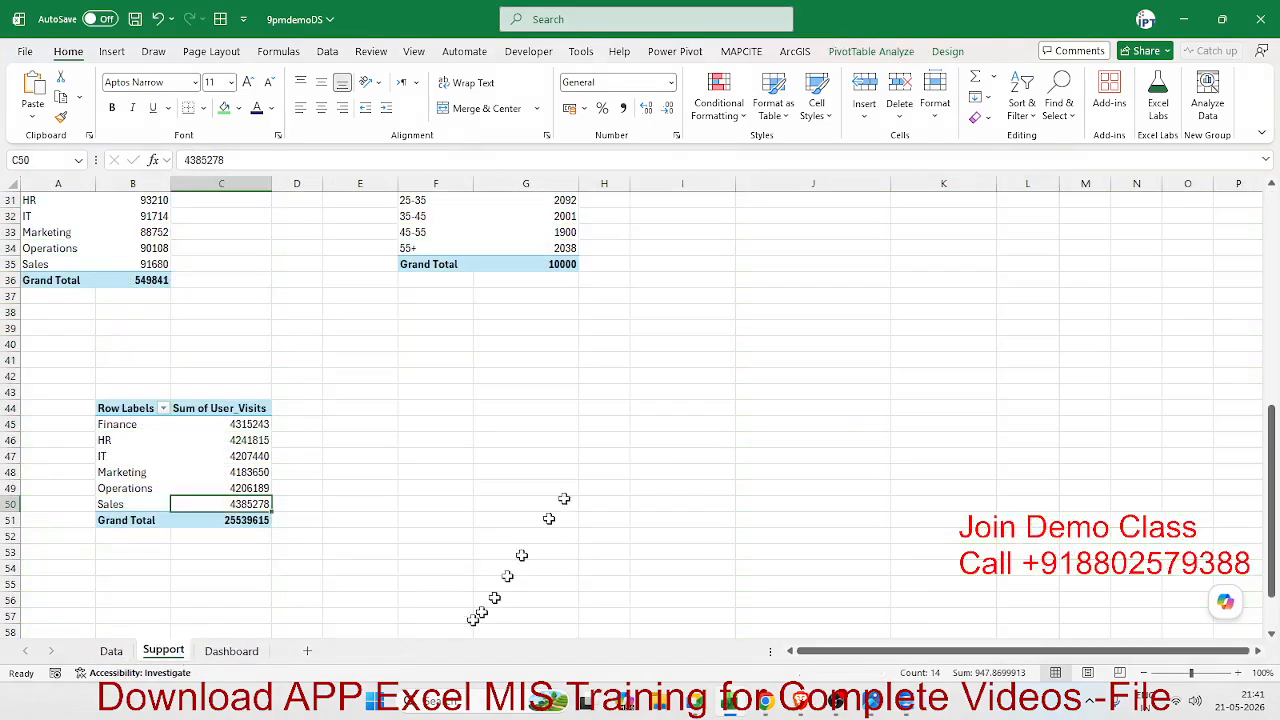
pyautogui.click(490, 410)
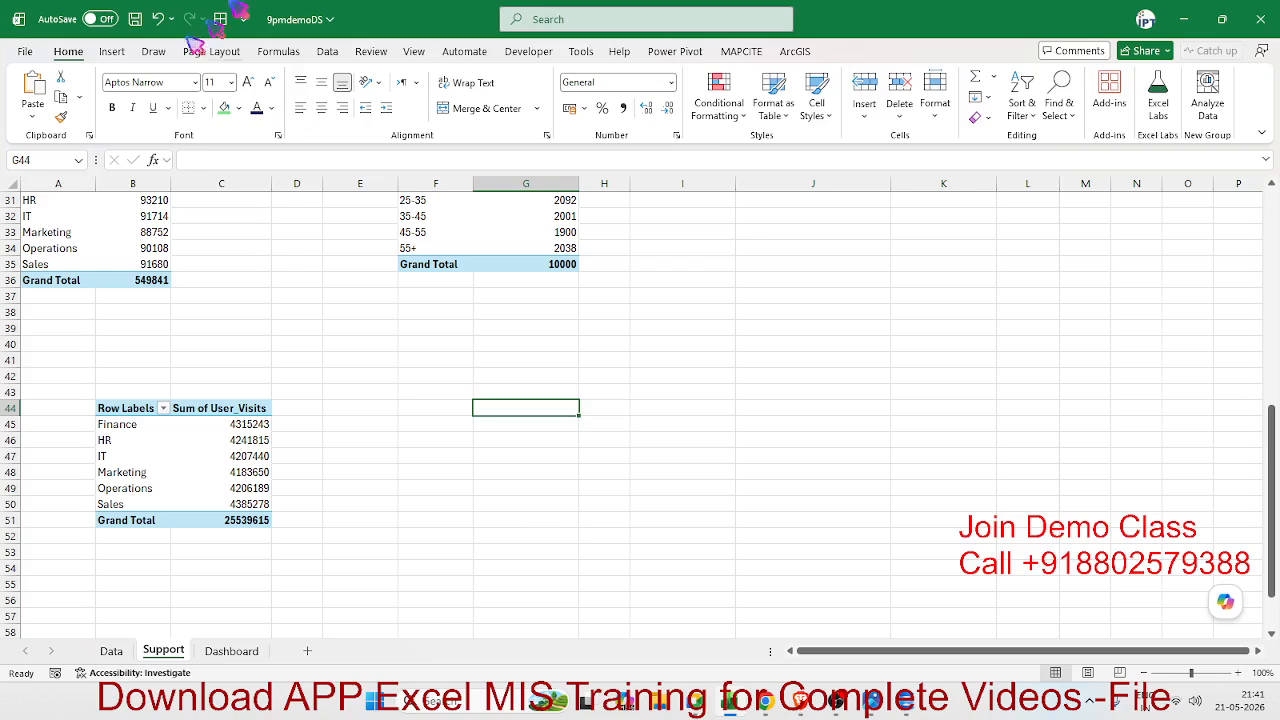
pyautogui.click(112, 51)
pyautogui.click(40, 88)
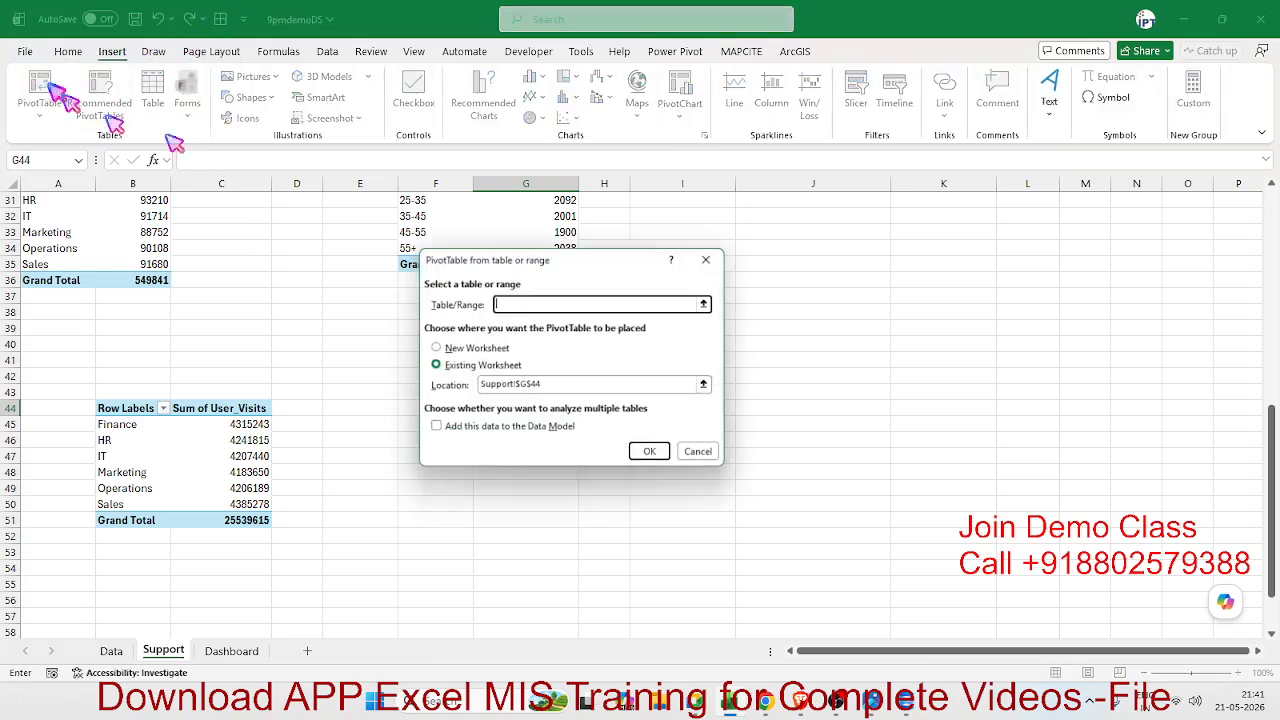
pyautogui.write('dt')
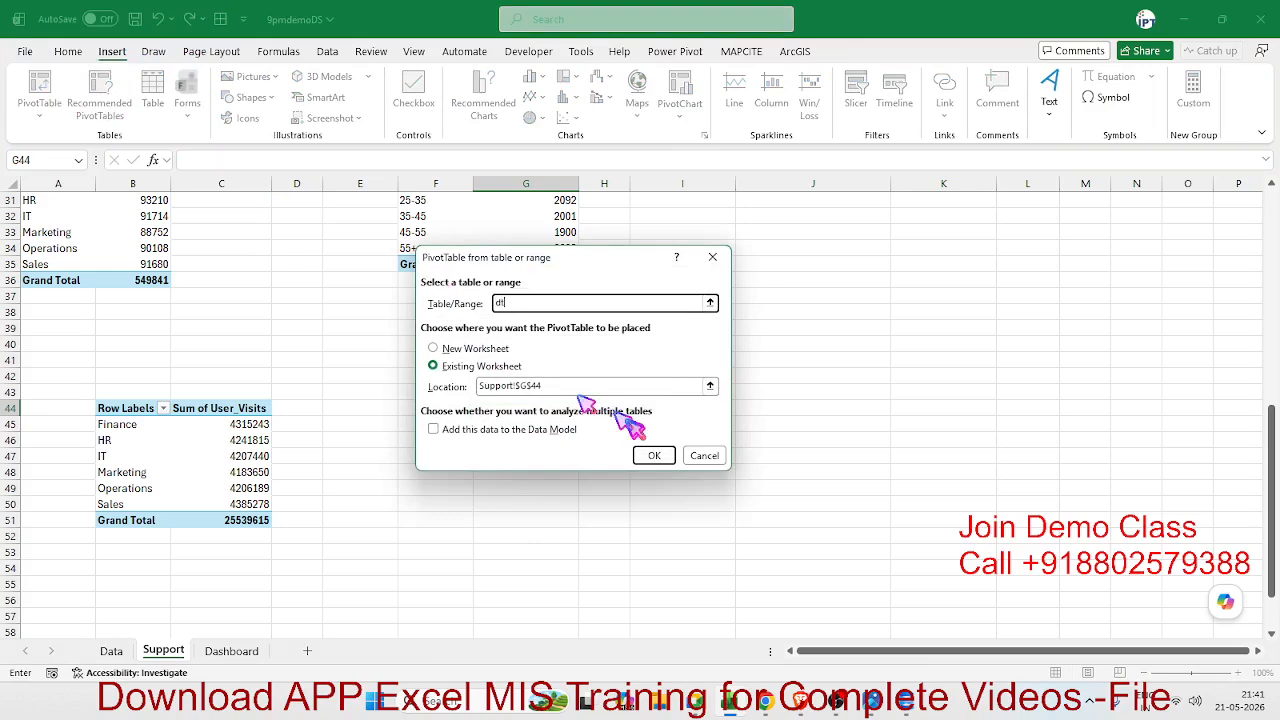
pyautogui.click(654, 455)
# Add Completion_Rate_Percent to the new pivot table's values, summarized by Average
pyautogui.scroll(-2, 1137, 366)
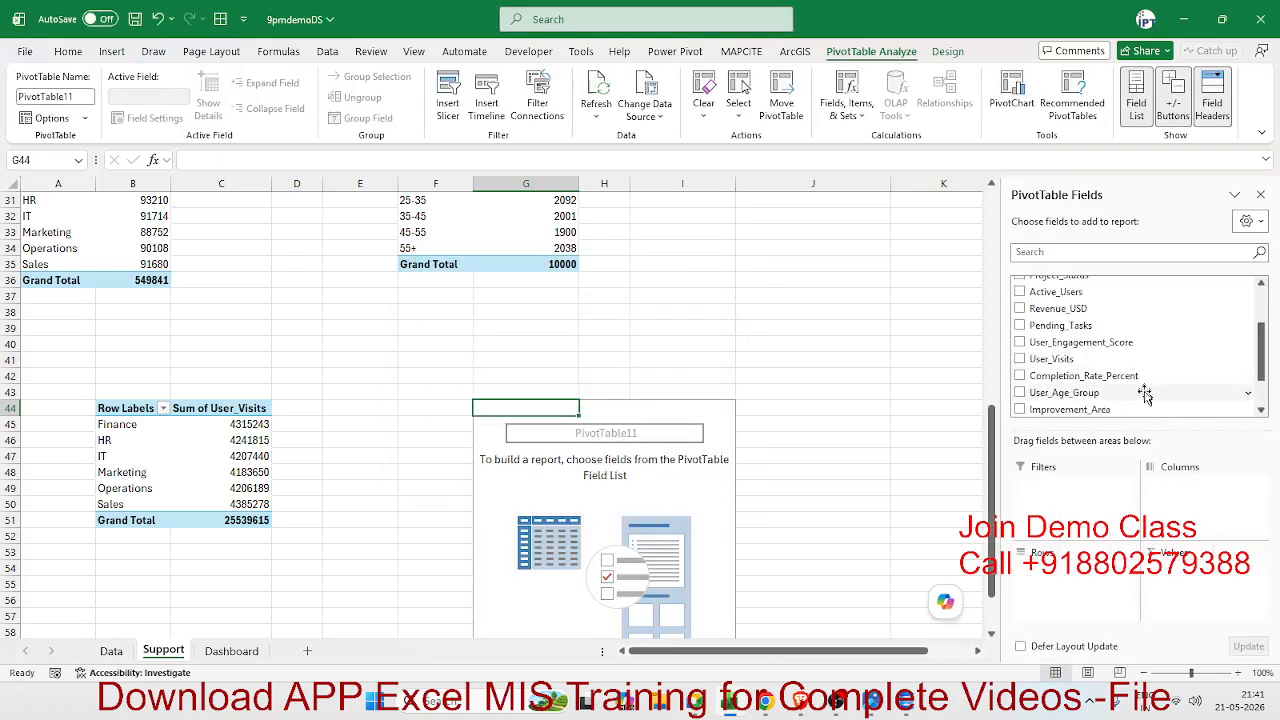
pyautogui.click(1100, 377)
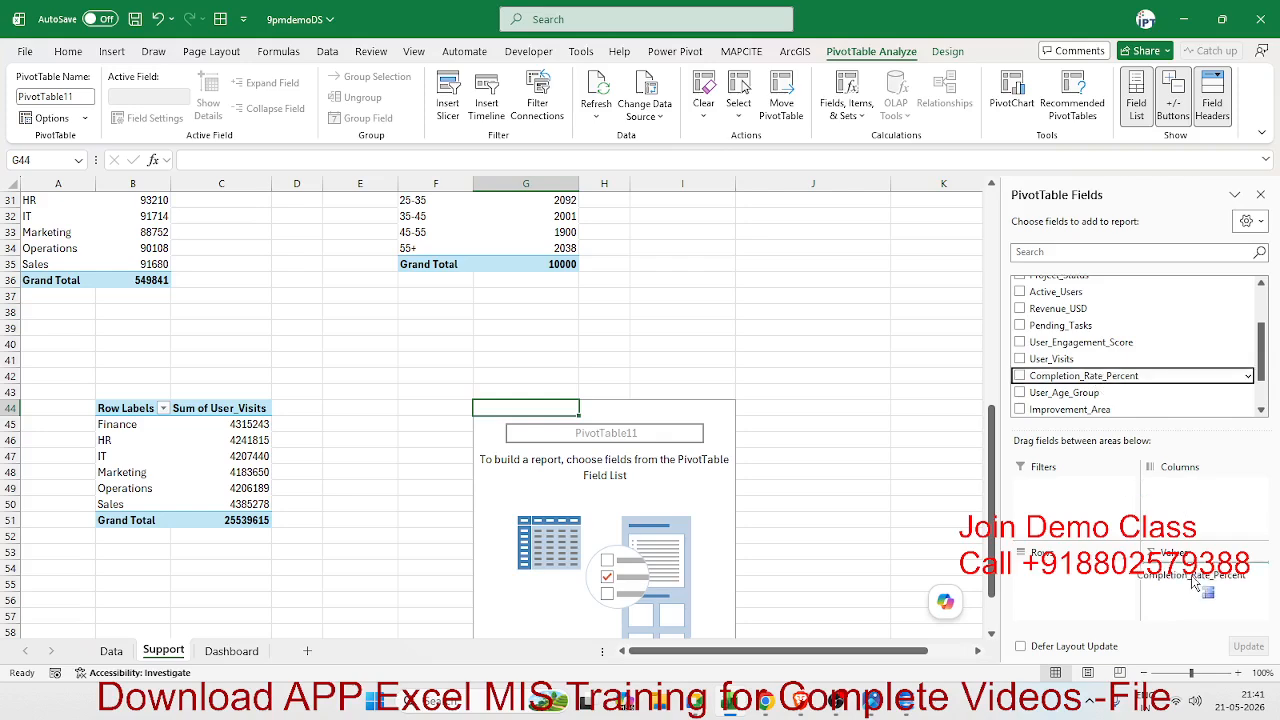
pyautogui.click(1190, 568)
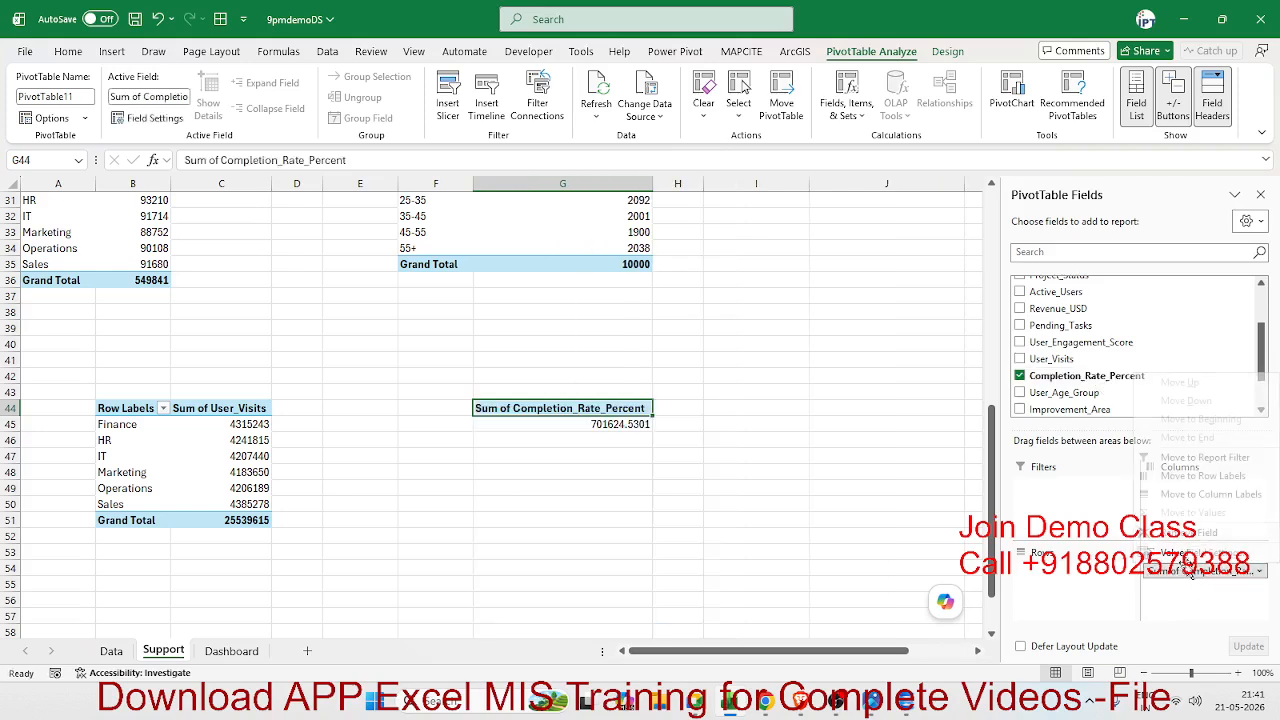
pyautogui.click(1190, 552)
pyautogui.click(420, 378)
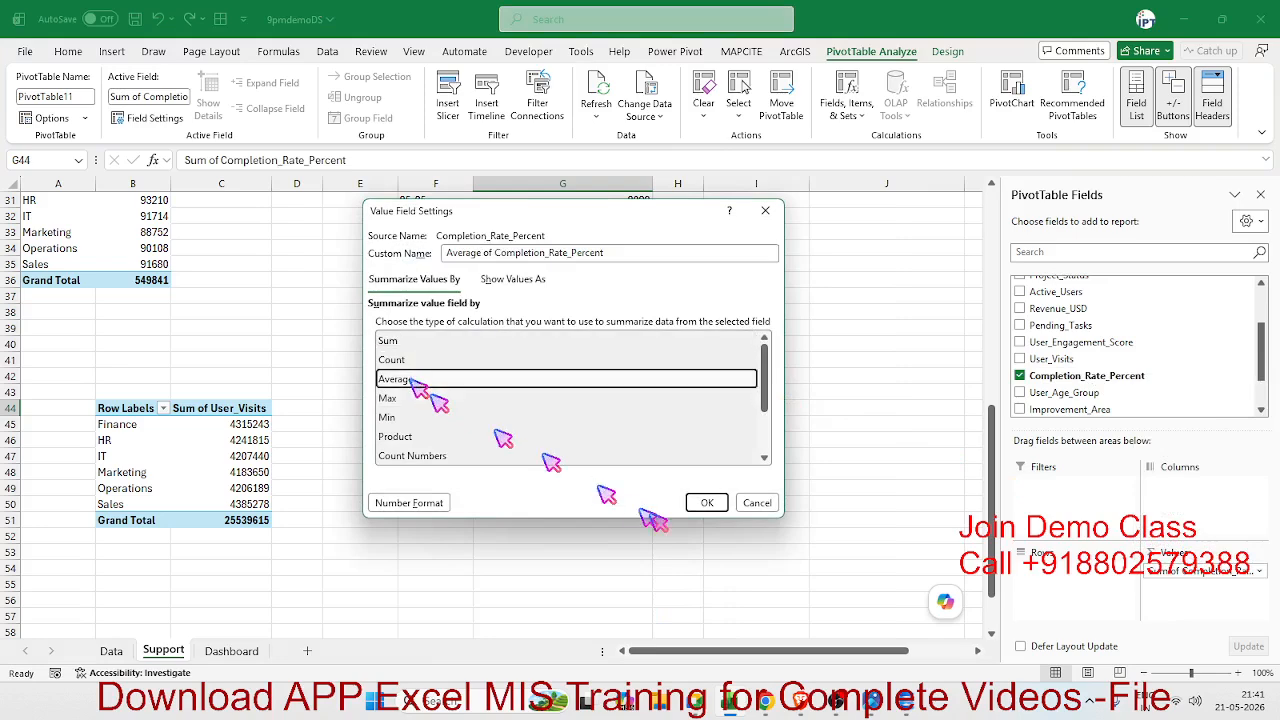
pyautogui.click(706, 503)
pyautogui.click(622, 425)
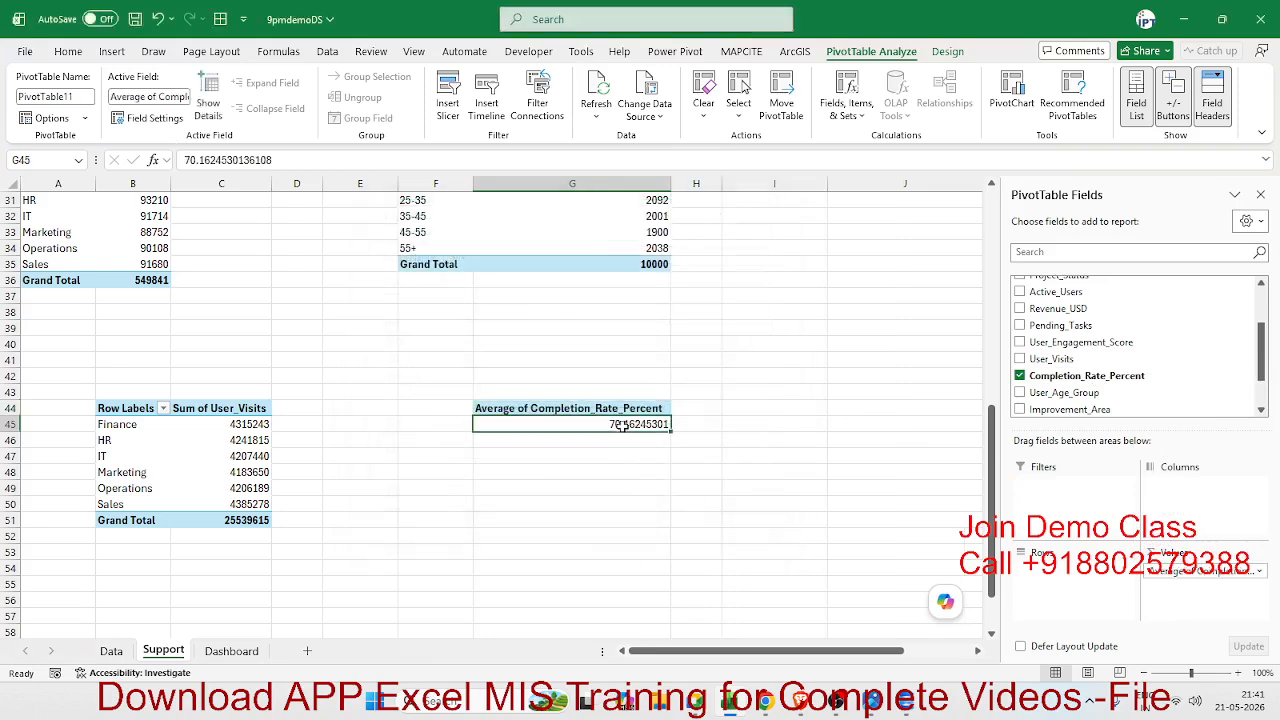
# Link cell G49 to the pivot table's average completion rate in G45 with a formula
pyautogui.click(625, 484)
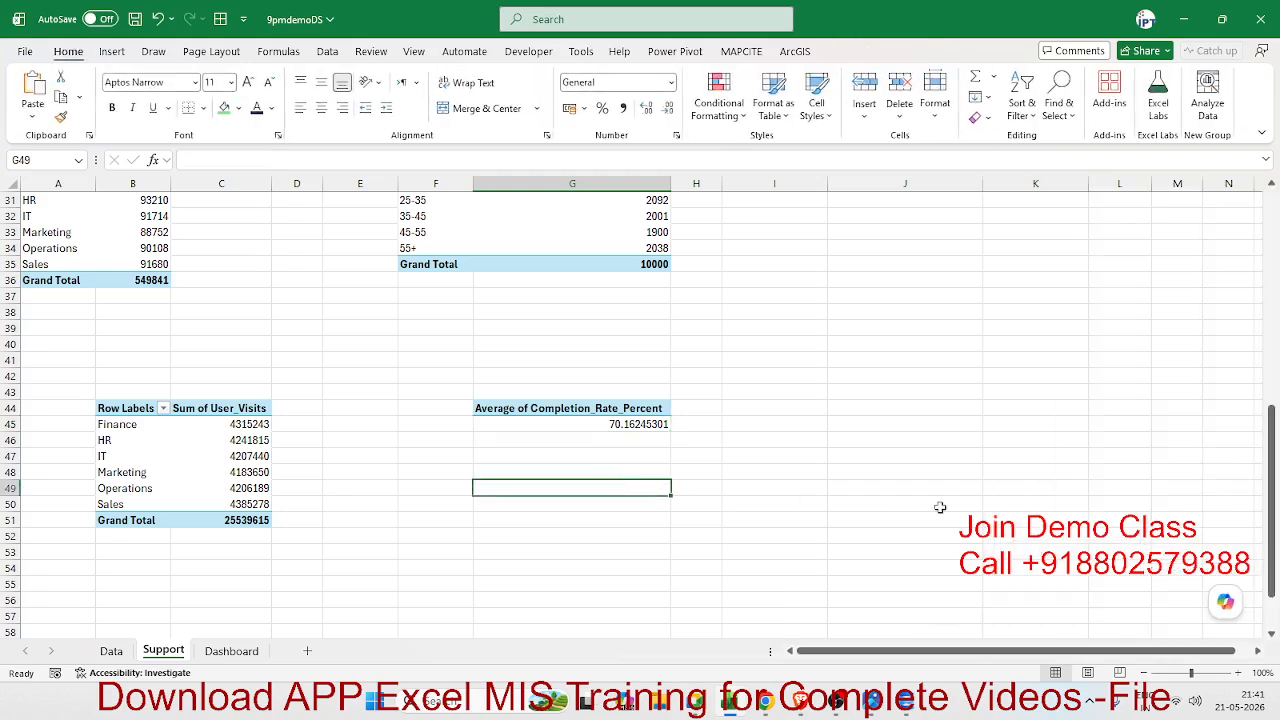
pyautogui.write('100')
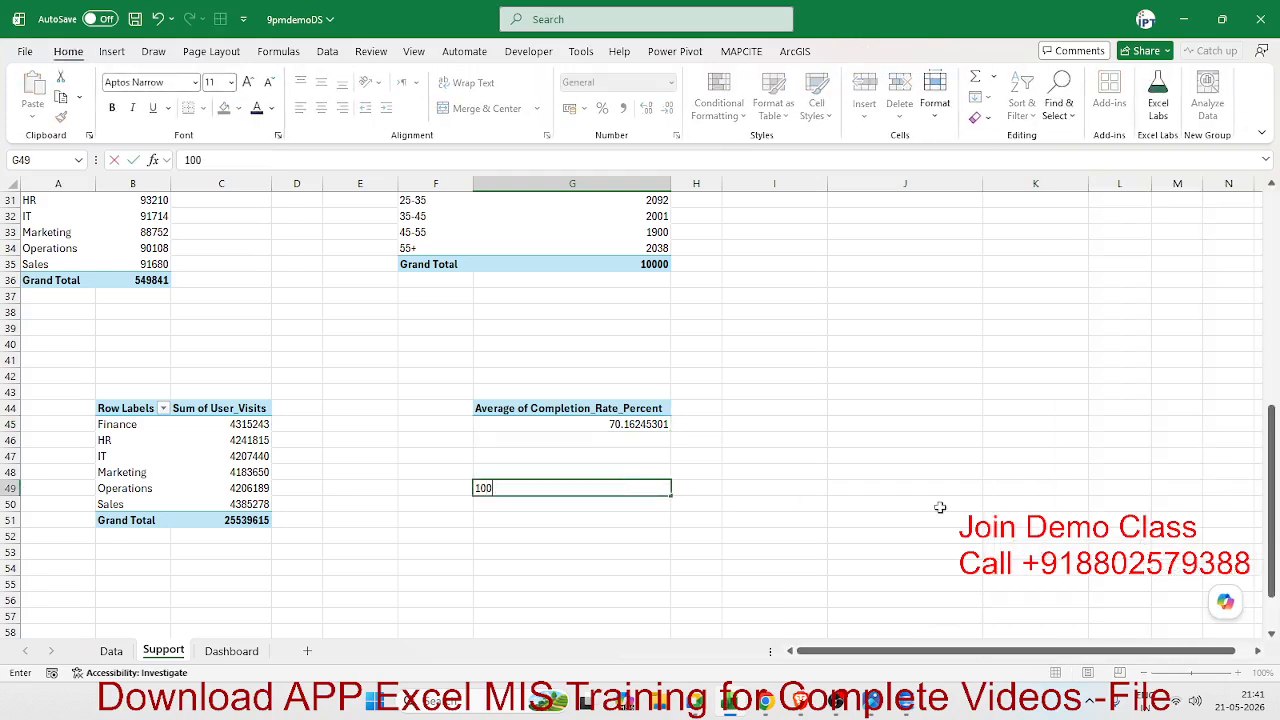
pyautogui.press('Escape')
pyautogui.write('=')
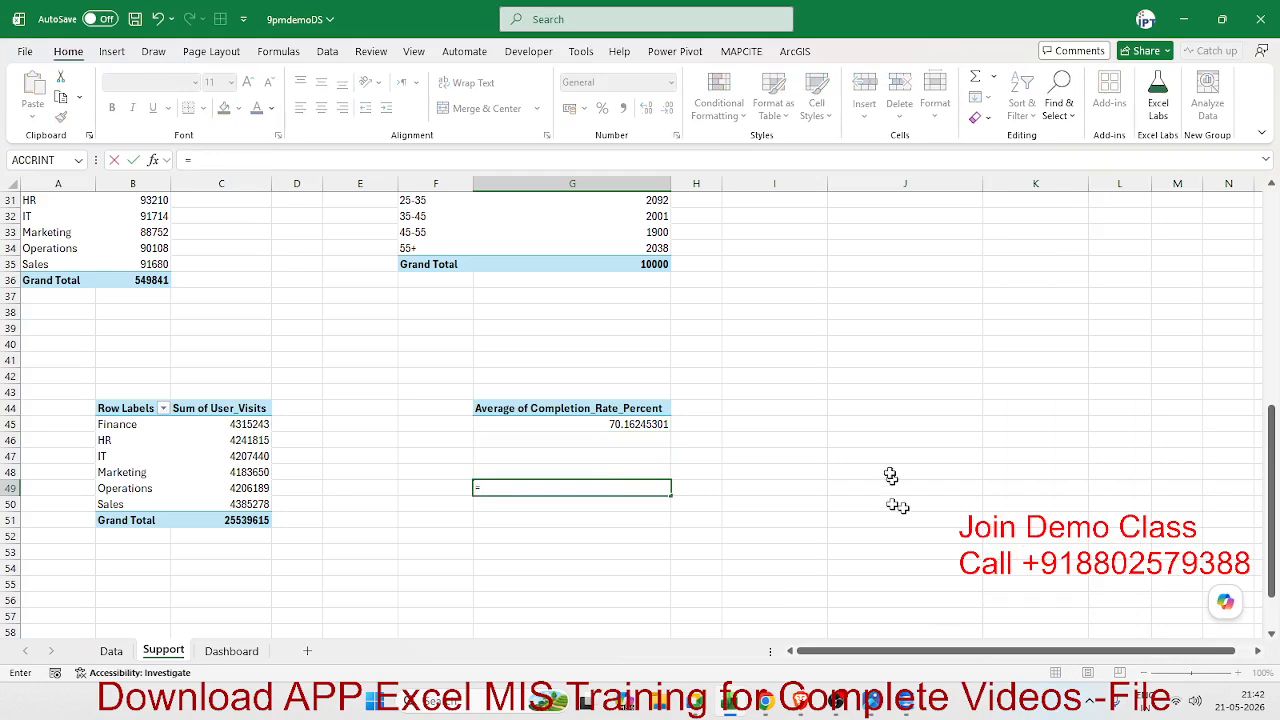
pyautogui.click(600, 424)
pyautogui.press('Return')
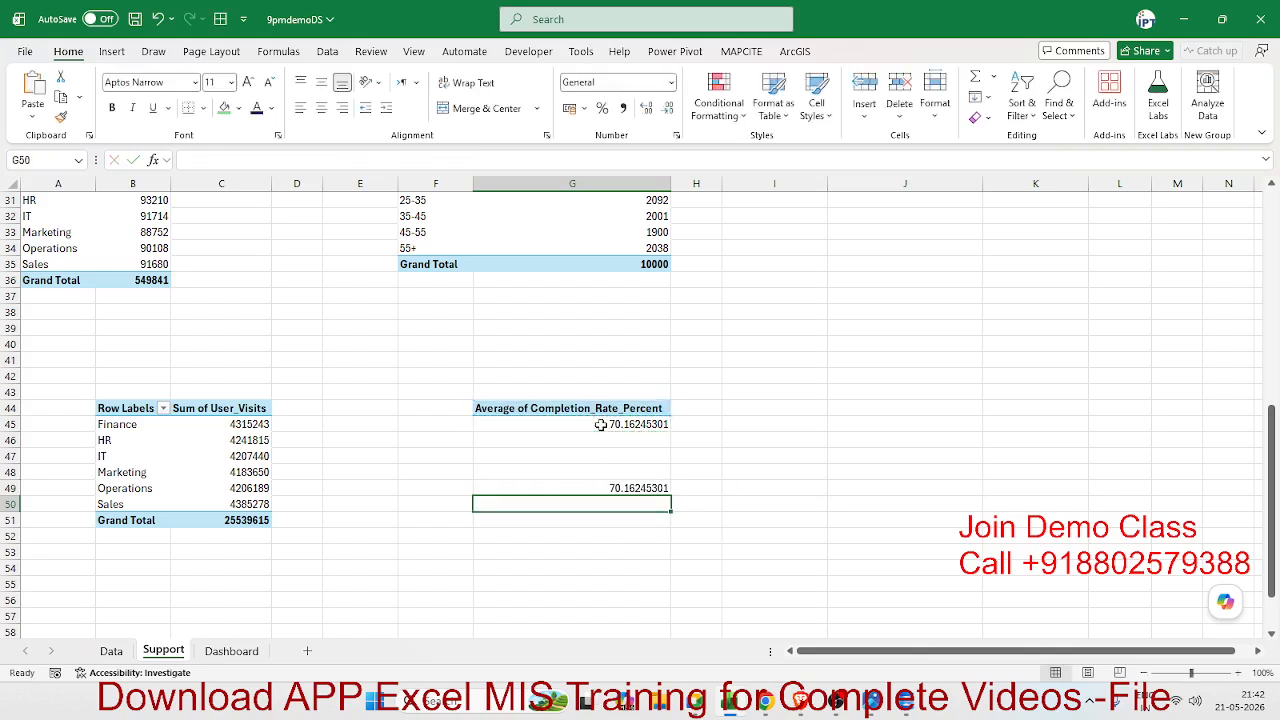
# Calculate the remaining percentage in cell G50 with the formula =100-G49
pyautogui.write('=')
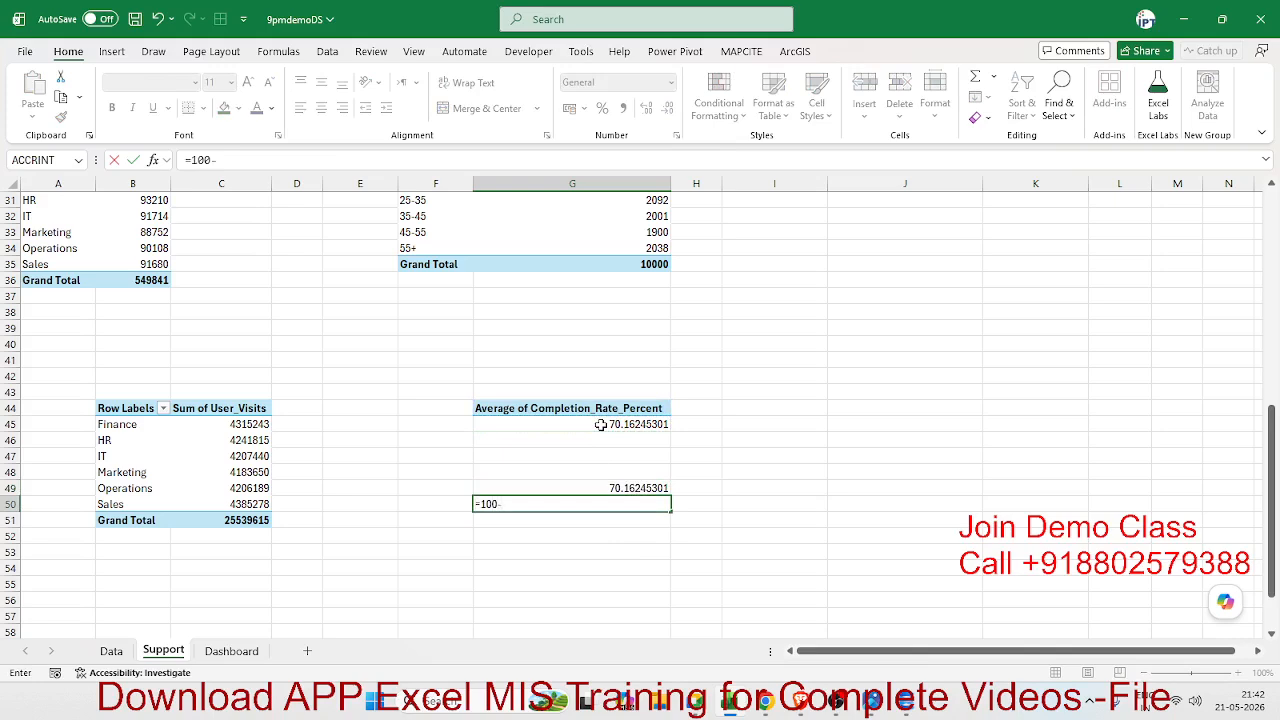
pyautogui.write('100-')
pyautogui.press('Up')
pyautogui.press('Return')
# Try a stacked bar chart based on G49:G50, move it beside the data and delete it
pyautogui.press('Up')
pyautogui.hotkey('shift', 'Up')
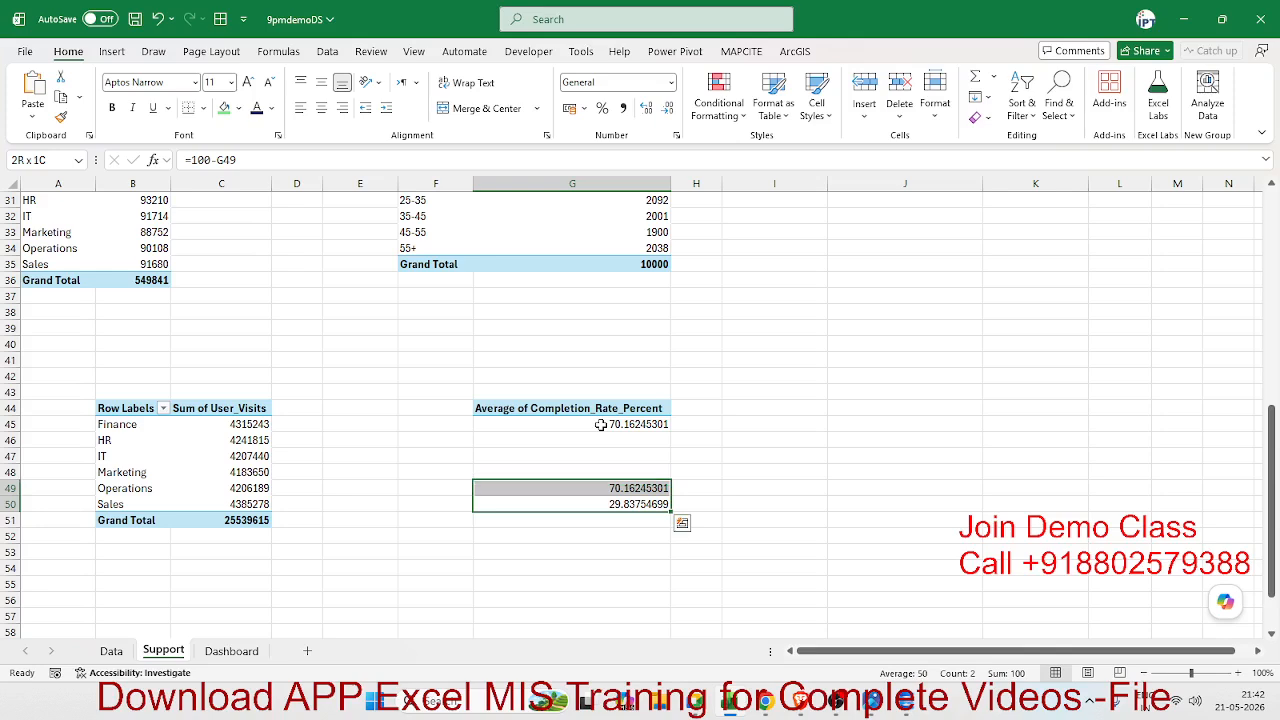
pyautogui.click(112, 51)
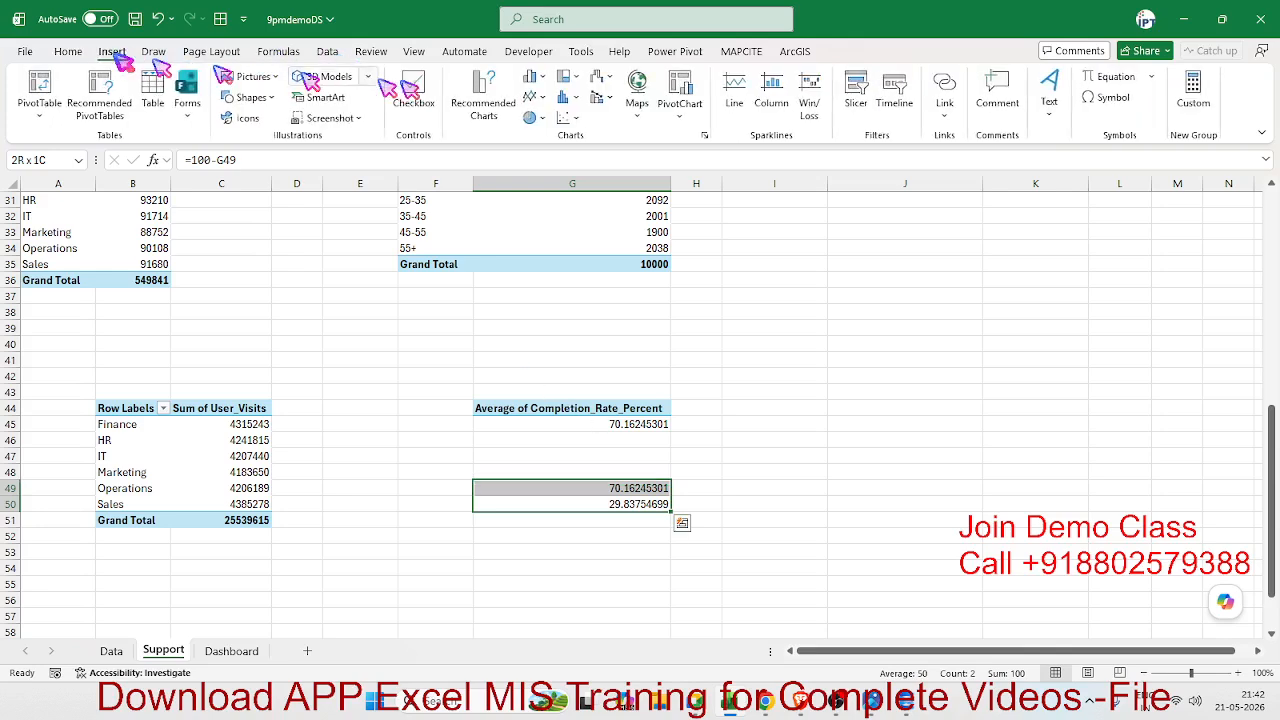
pyautogui.click(546, 80)
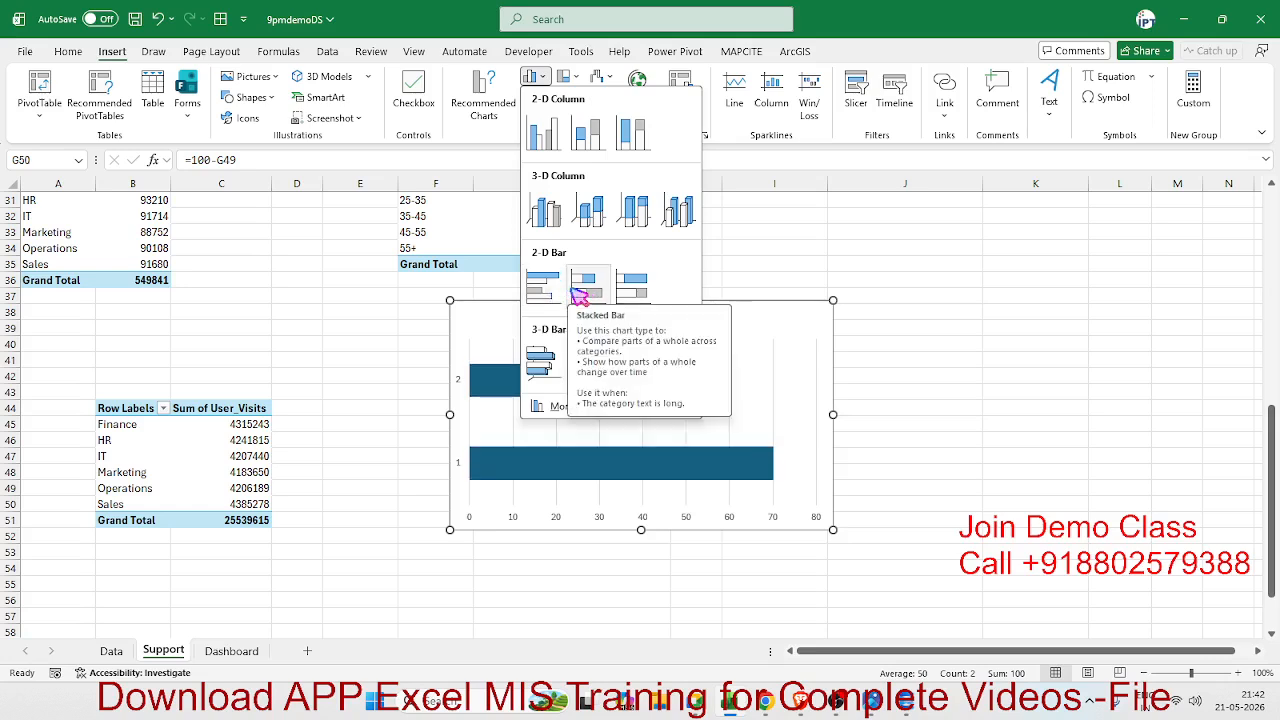
pyautogui.click(580, 294)
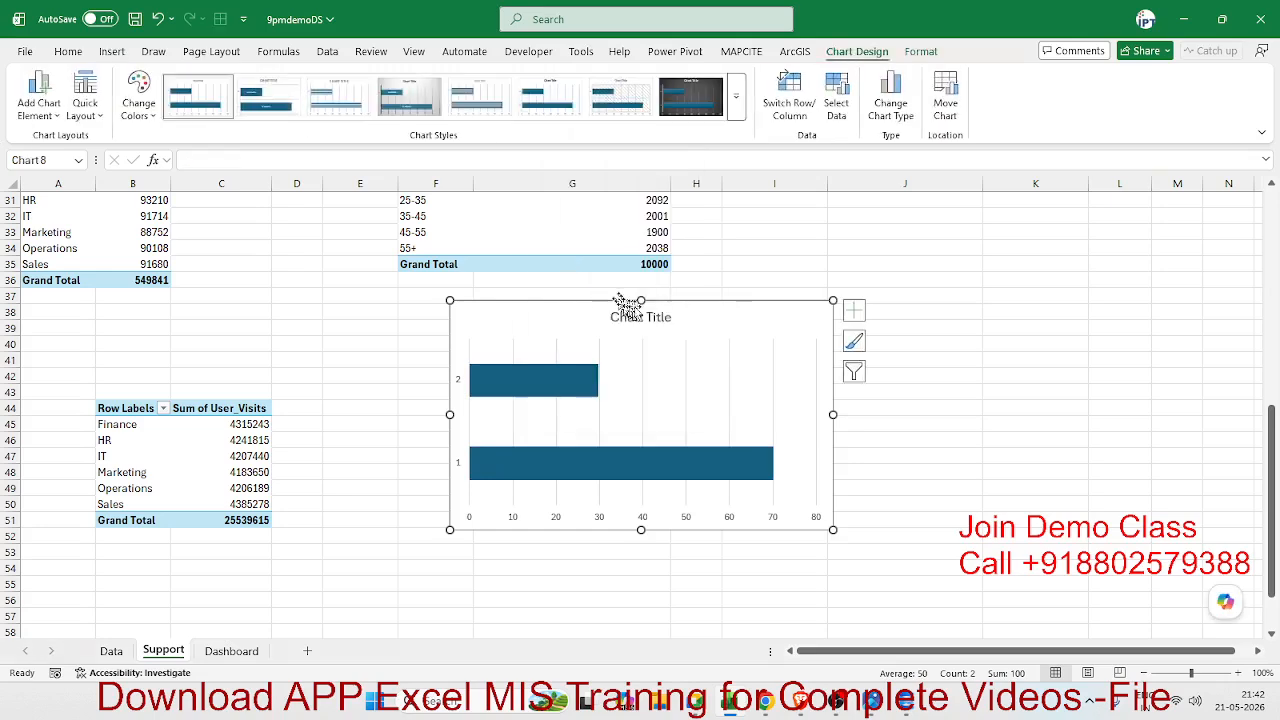
pyautogui.moveTo(697, 308)
pyautogui.mouseDown()
pyautogui.moveTo(1039, 380)
pyautogui.moveTo(1000, 319)
pyautogui.mouseUp()
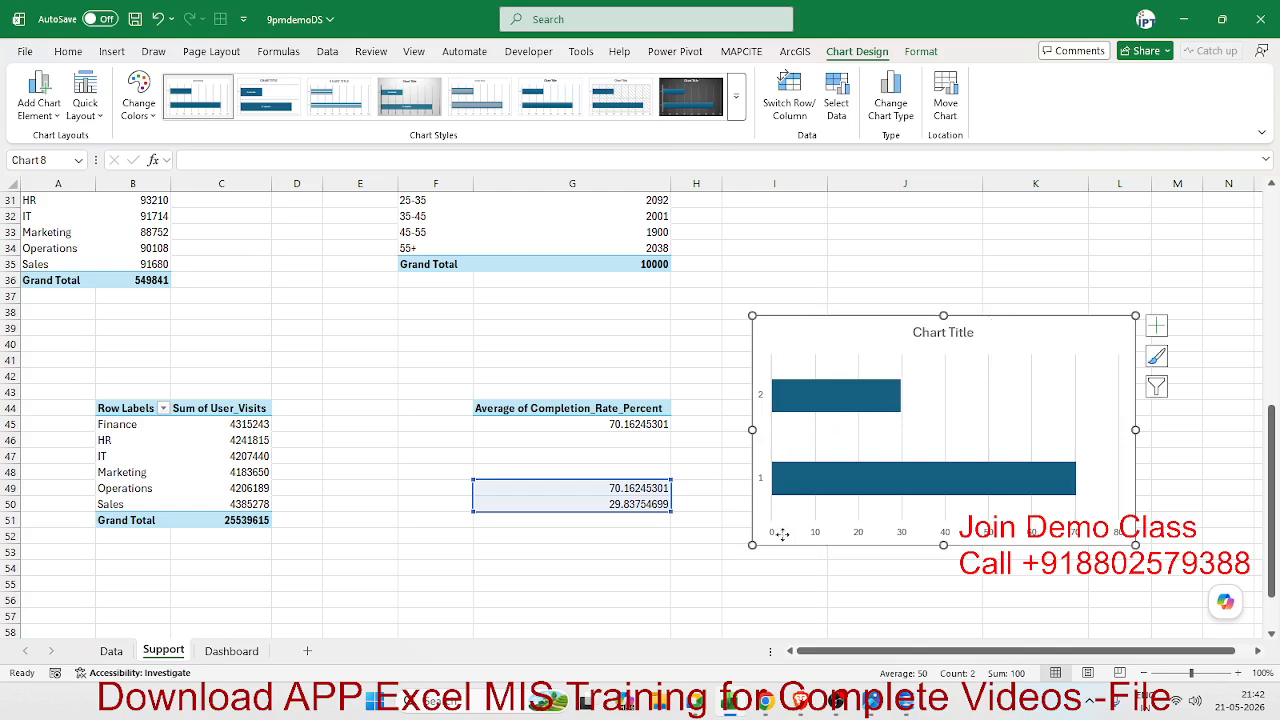
pyautogui.press('Delete')
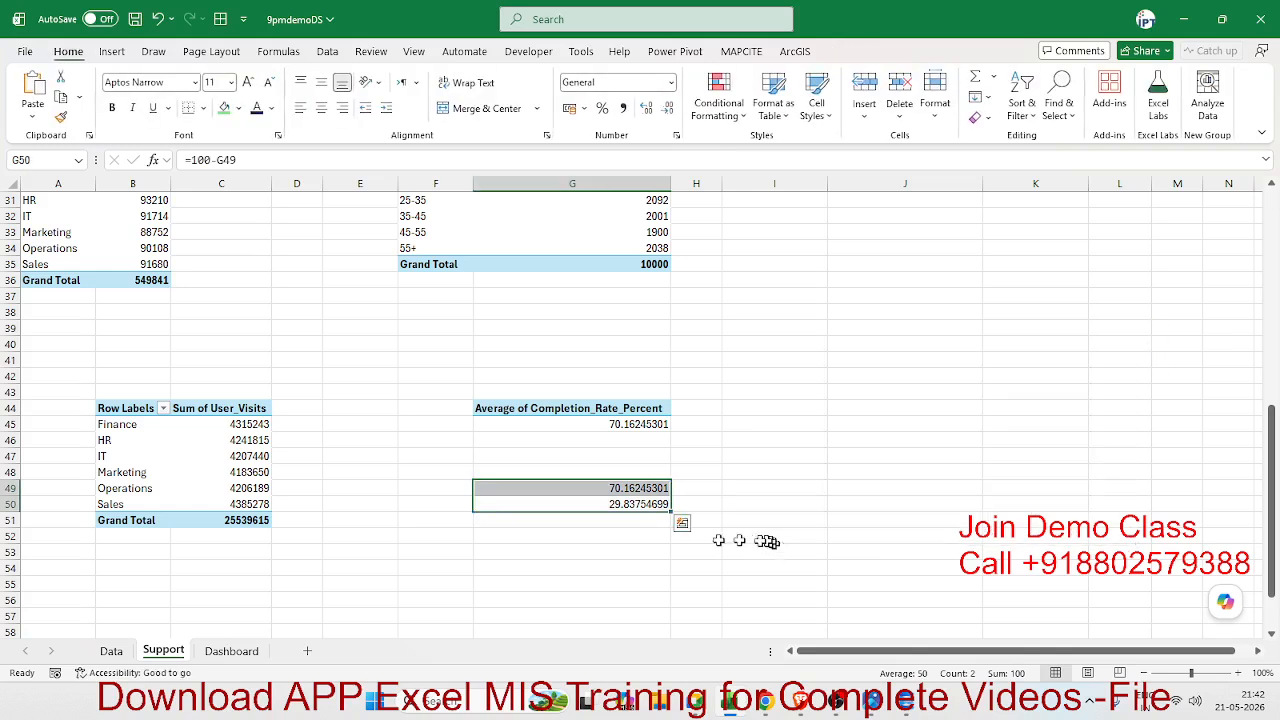
# Replace the formula in cell G50 with the value 100
pyautogui.click(655, 487)
pyautogui.click(638, 505)
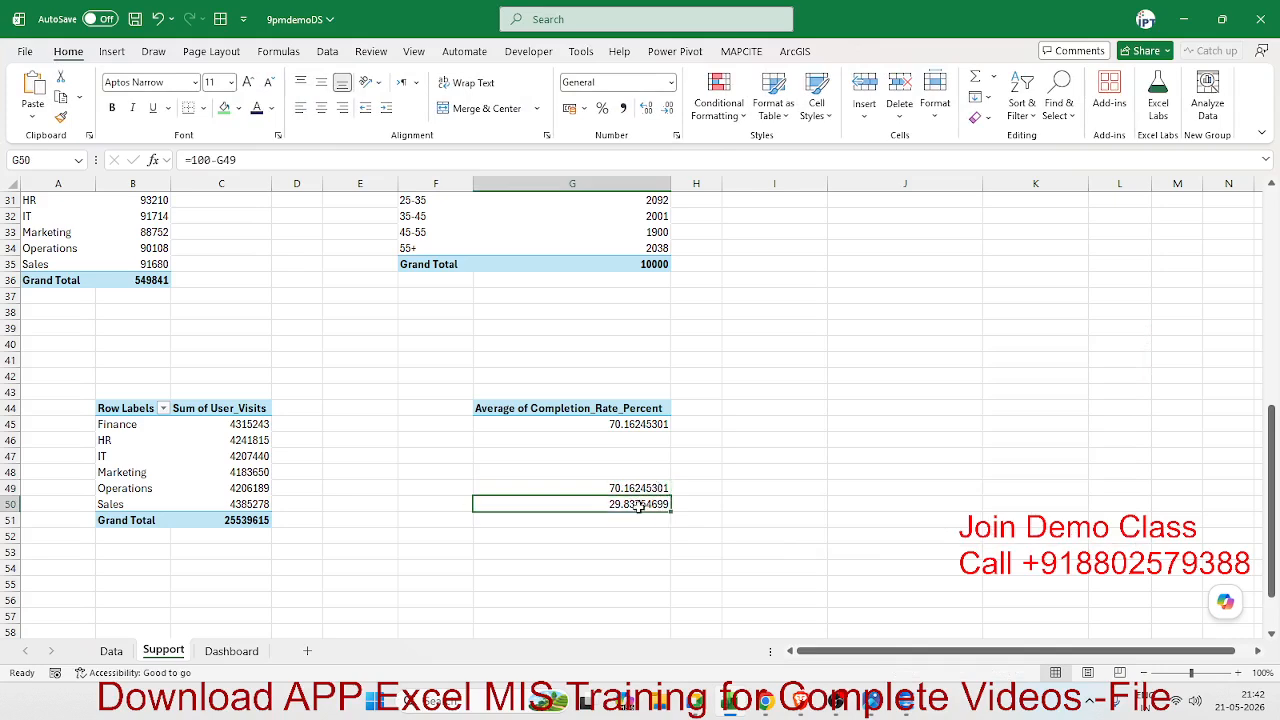
pyautogui.press('Return')
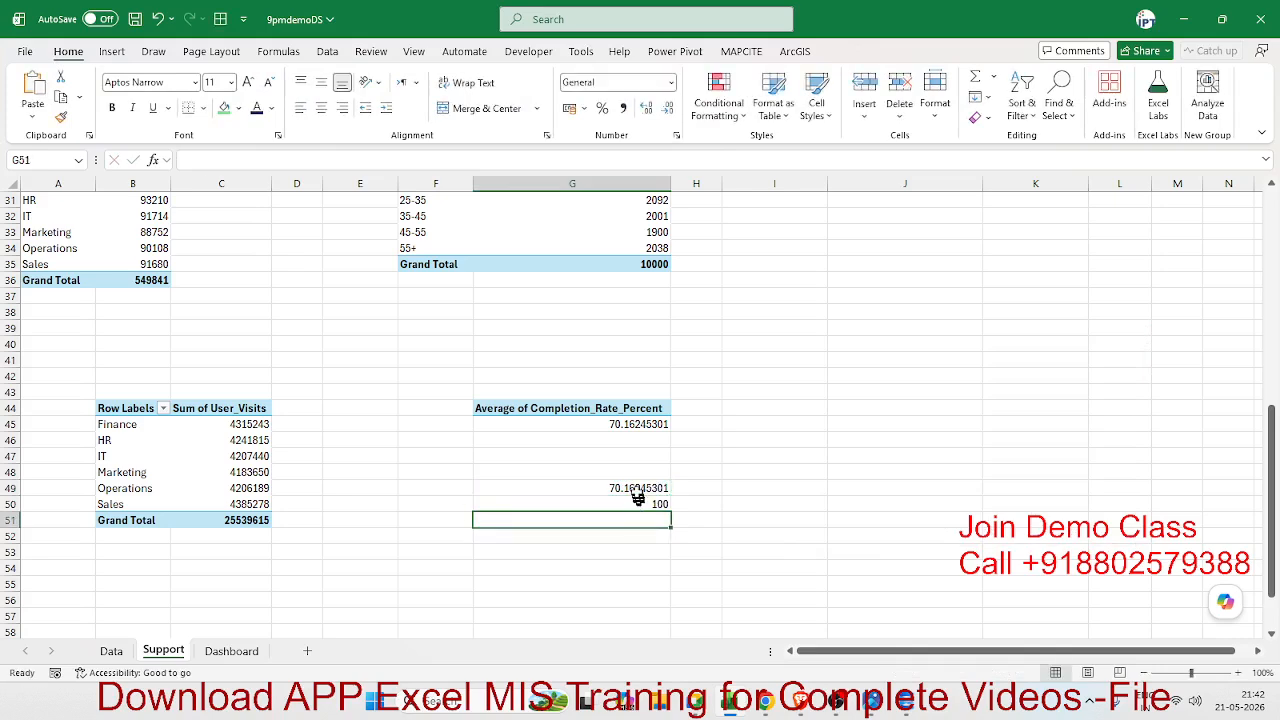
# Insert a 2-D clustered bar chart based on cells G49:G50
pyautogui.moveTo(638, 490); pyautogui.dragTo(637, 506)
pyautogui.click(113, 53)
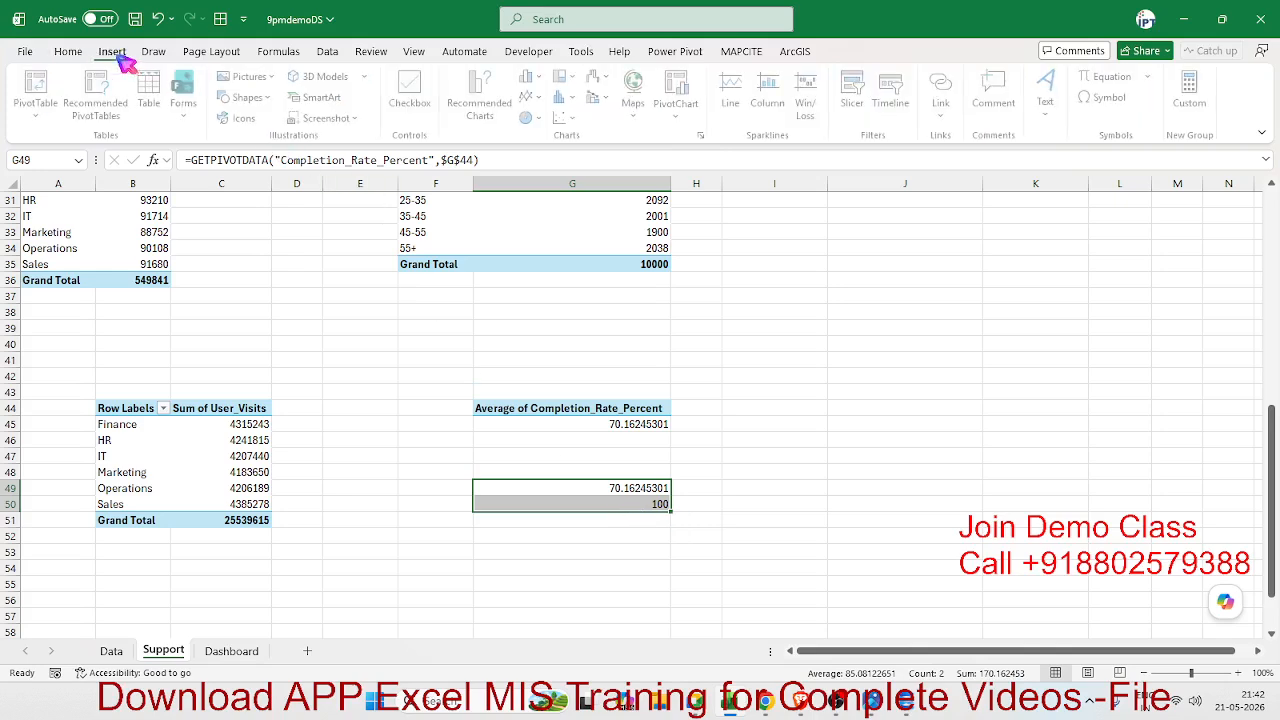
pyautogui.click(537, 77)
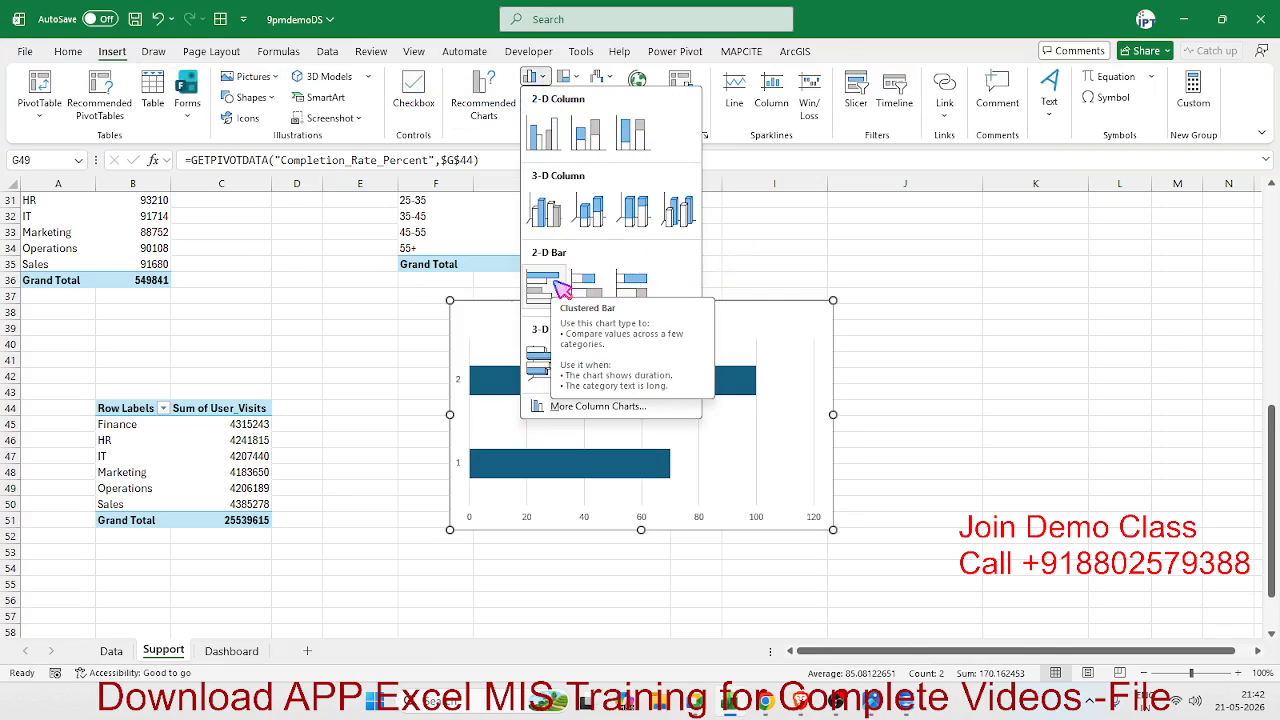
pyautogui.click(560, 285)
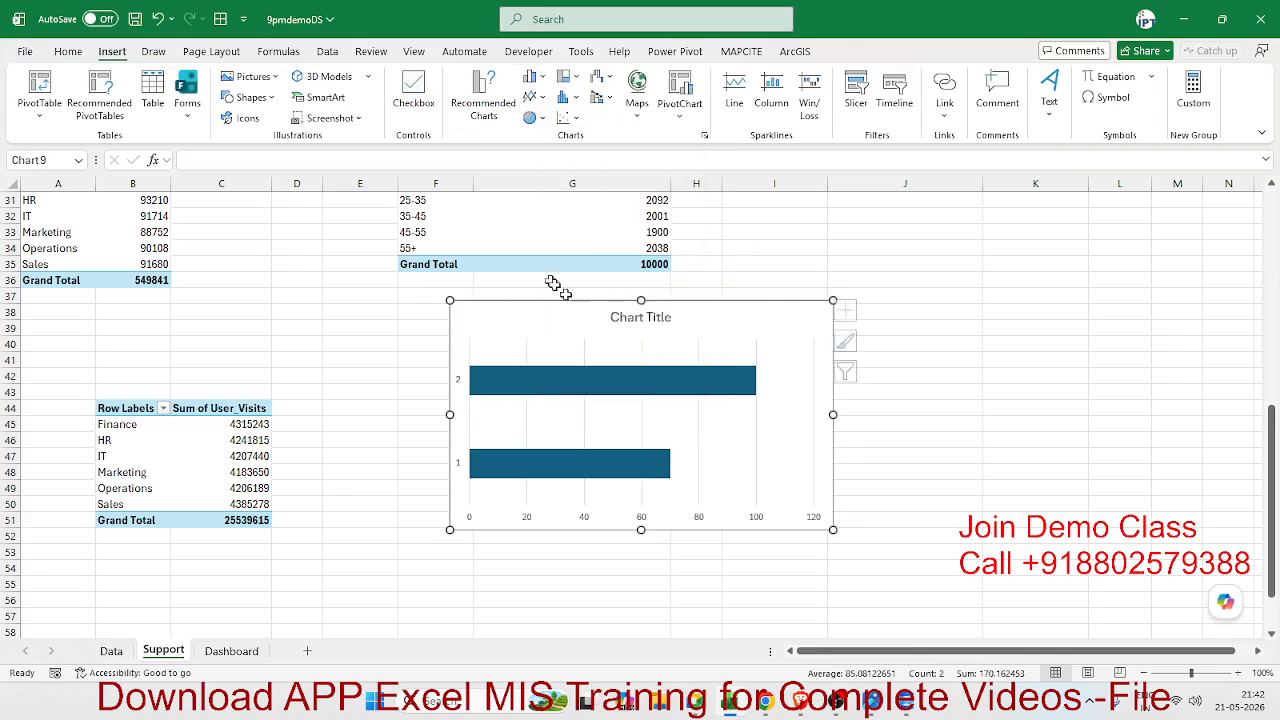
# Remove the axes and gridlines from the bar chart, leaving the data labels off
pyautogui.rightClick(620, 388)
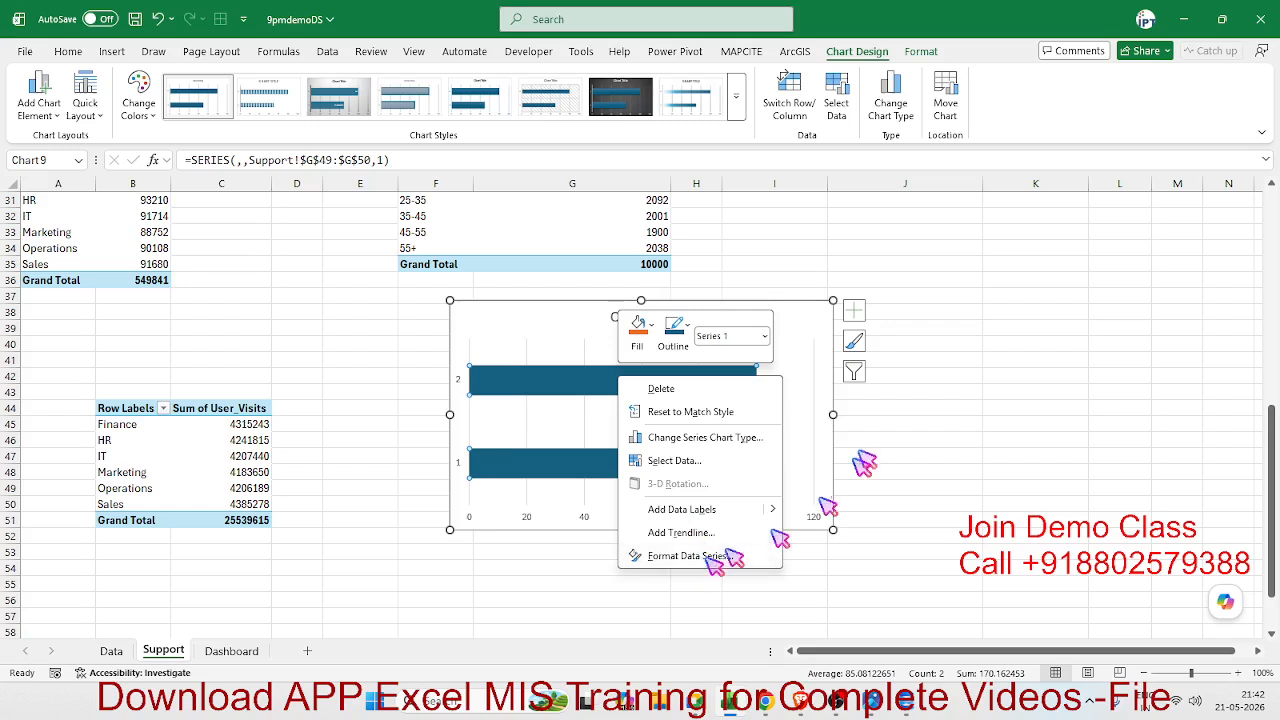
pyautogui.click(854, 311)
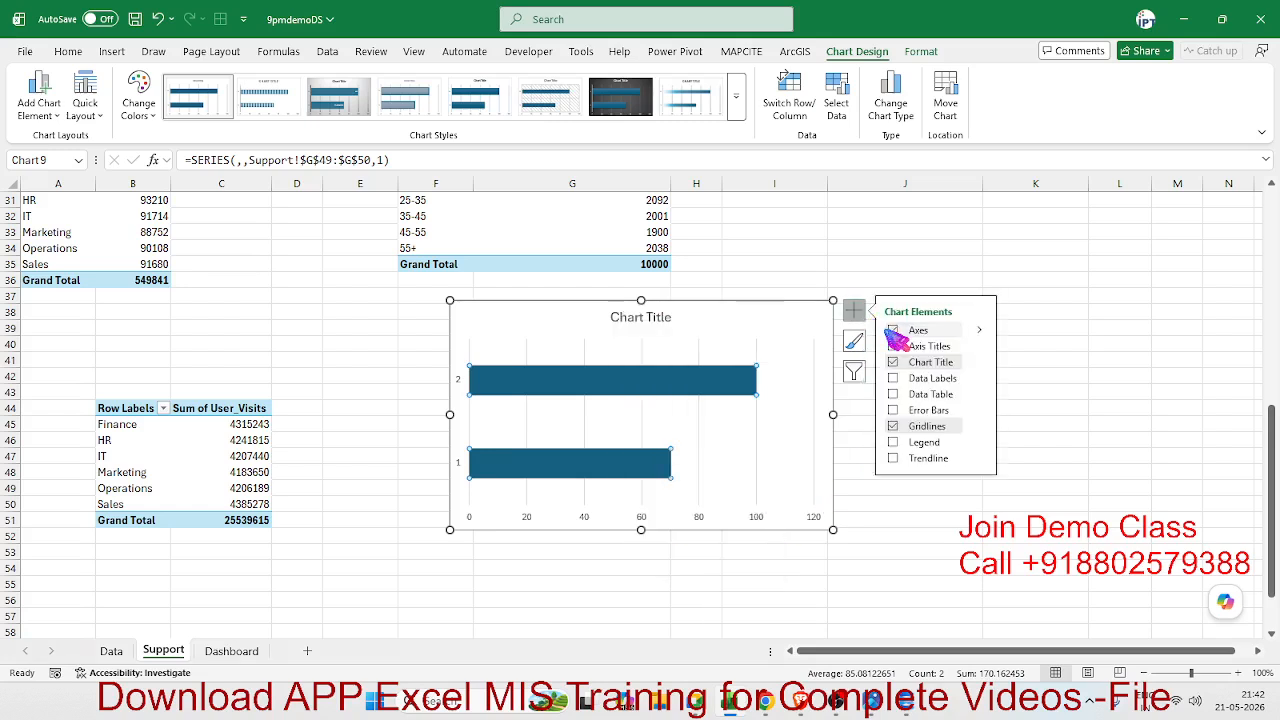
pyautogui.click(893, 379)
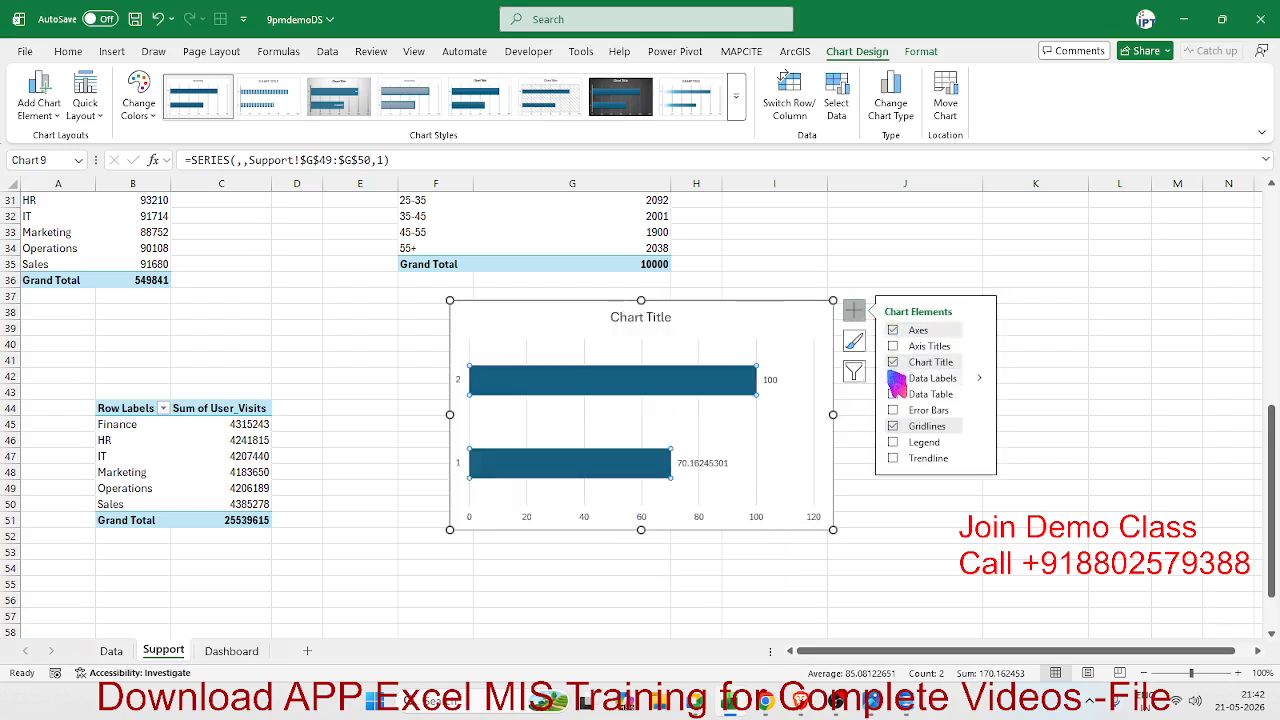
pyautogui.click(893, 330)
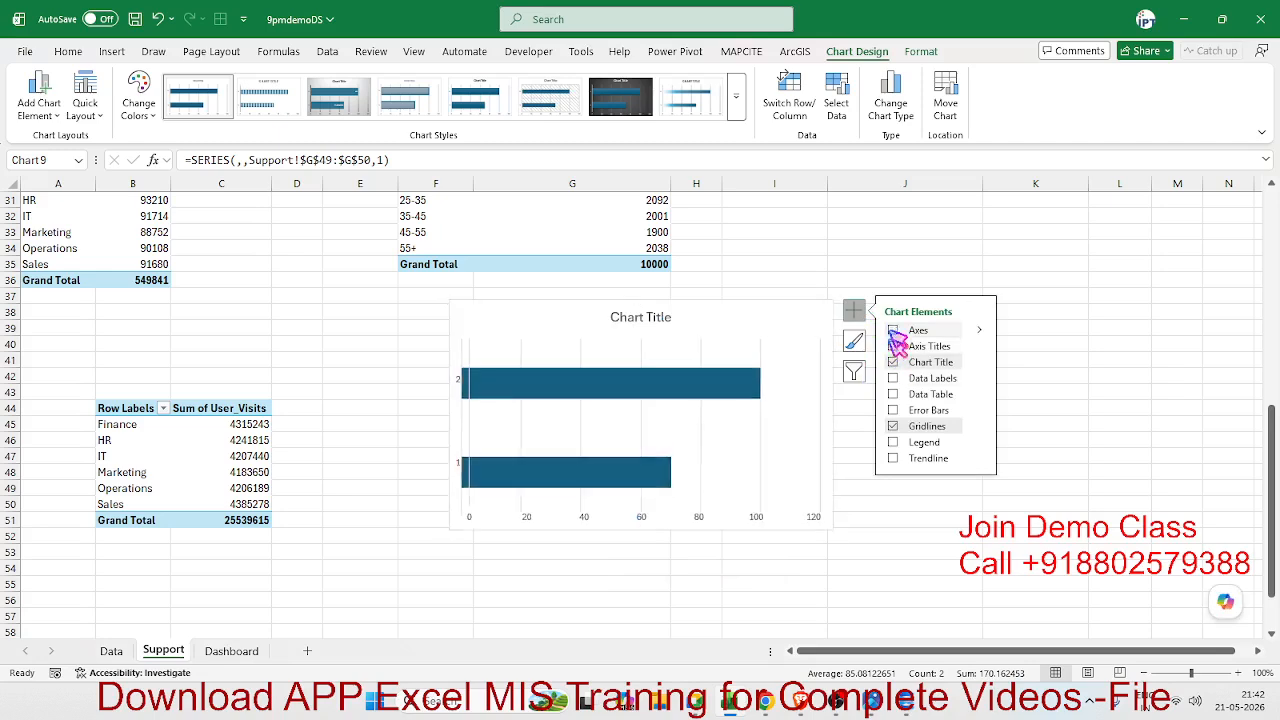
pyautogui.click(893, 426)
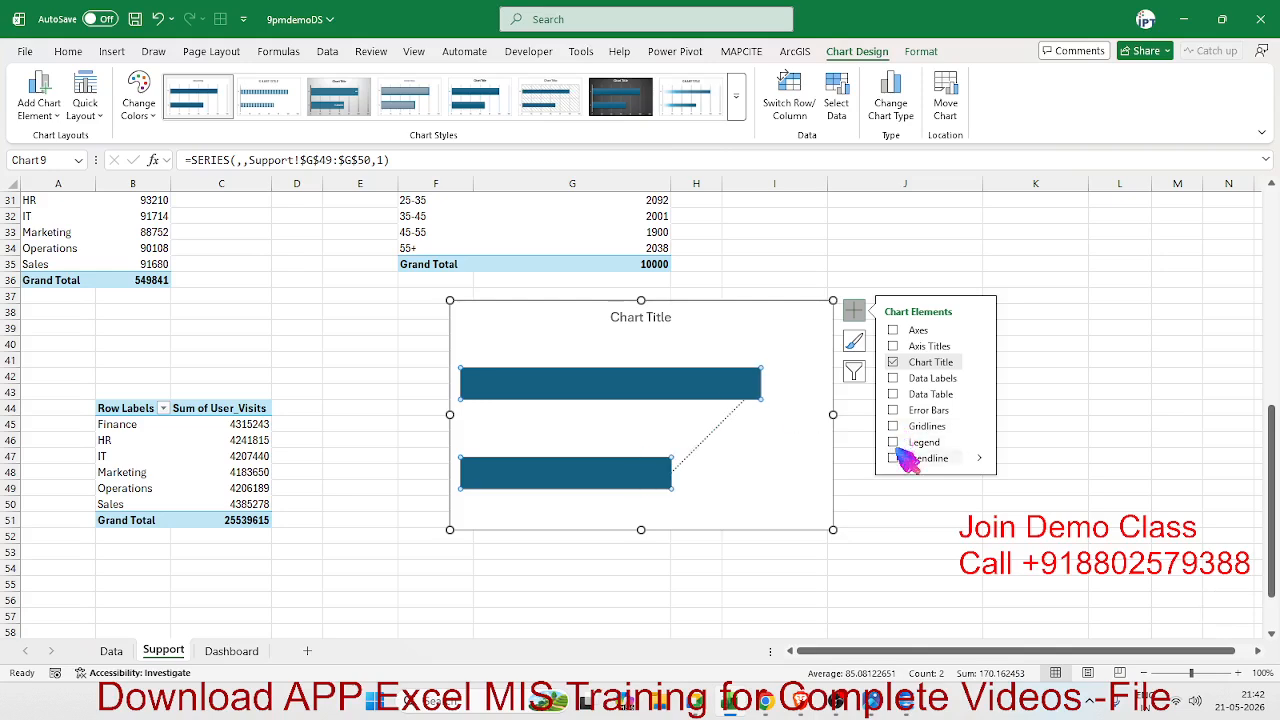
pyautogui.click(810, 538)
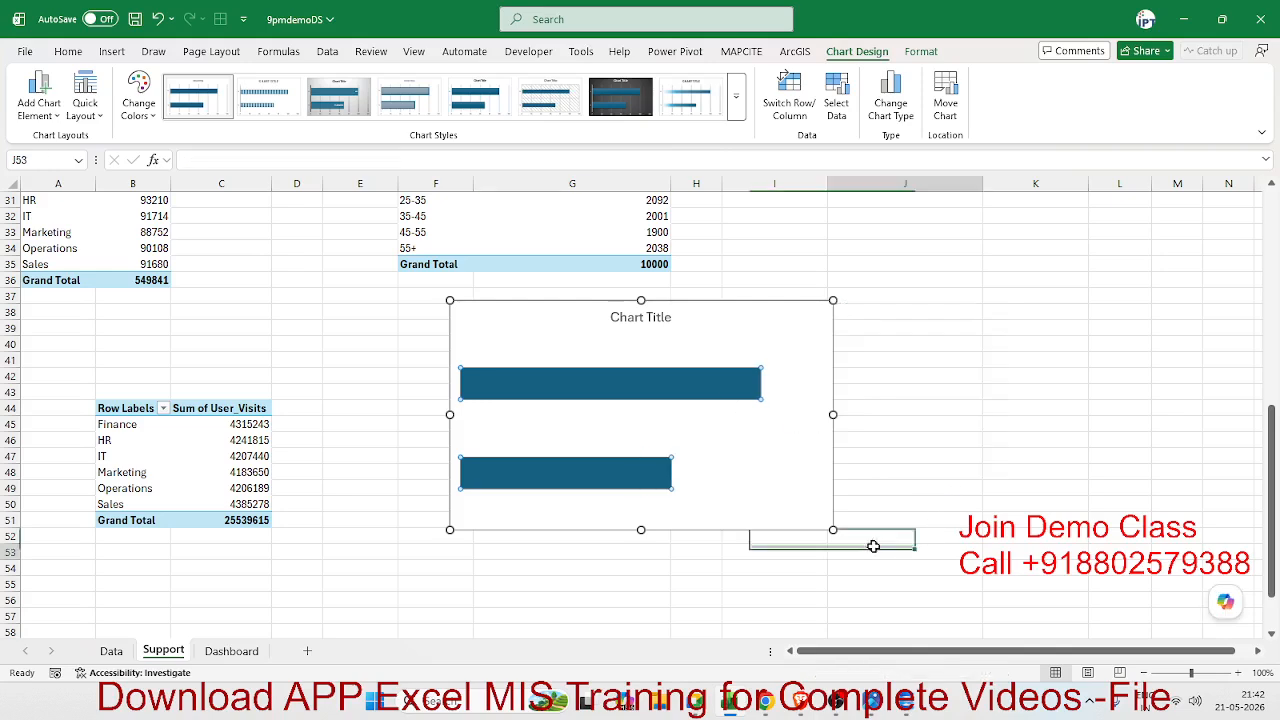
# Fill only the upper bar, representing the value 100, with light grey
pyautogui.click(757, 400)
pyautogui.click(757, 400)
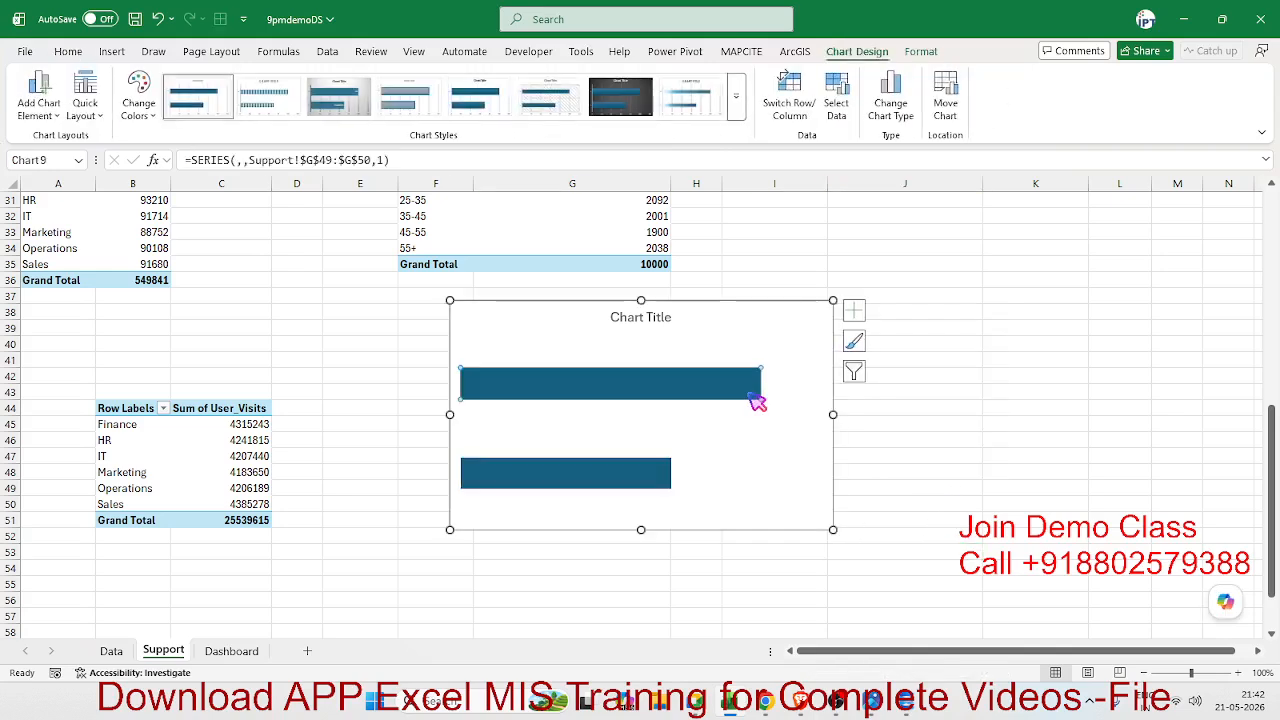
pyautogui.click(68, 51)
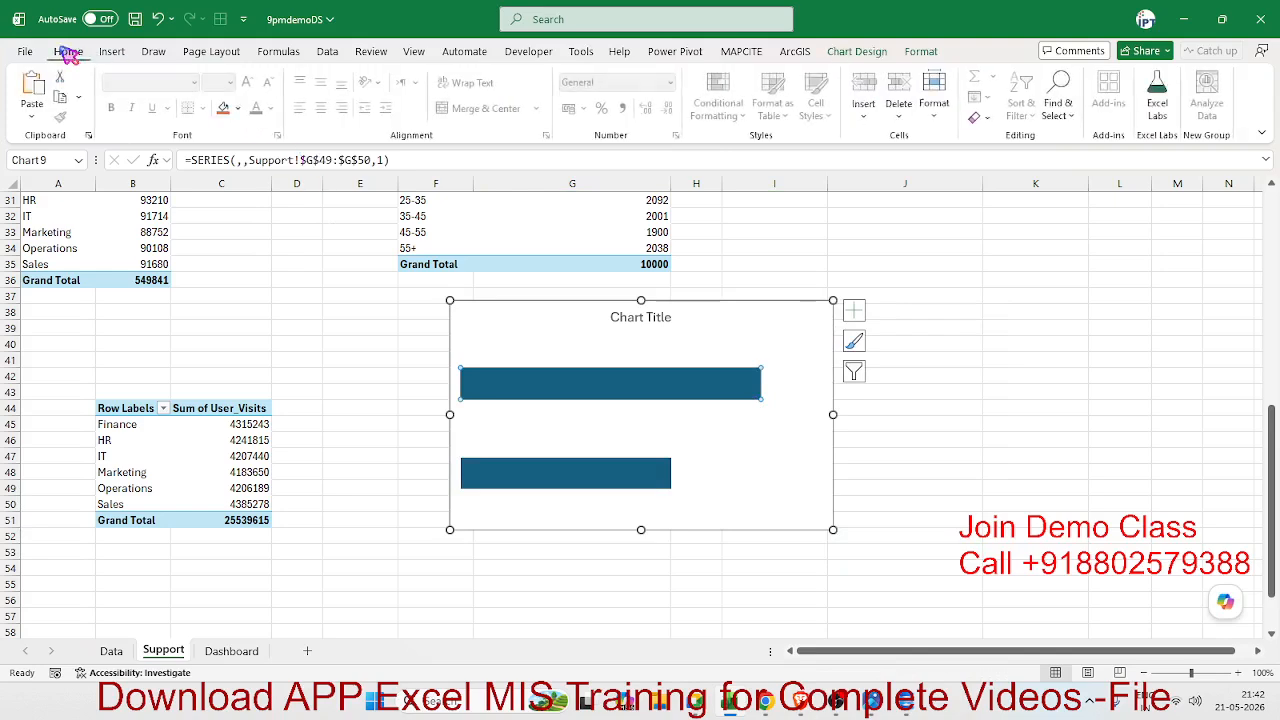
pyautogui.click(240, 109)
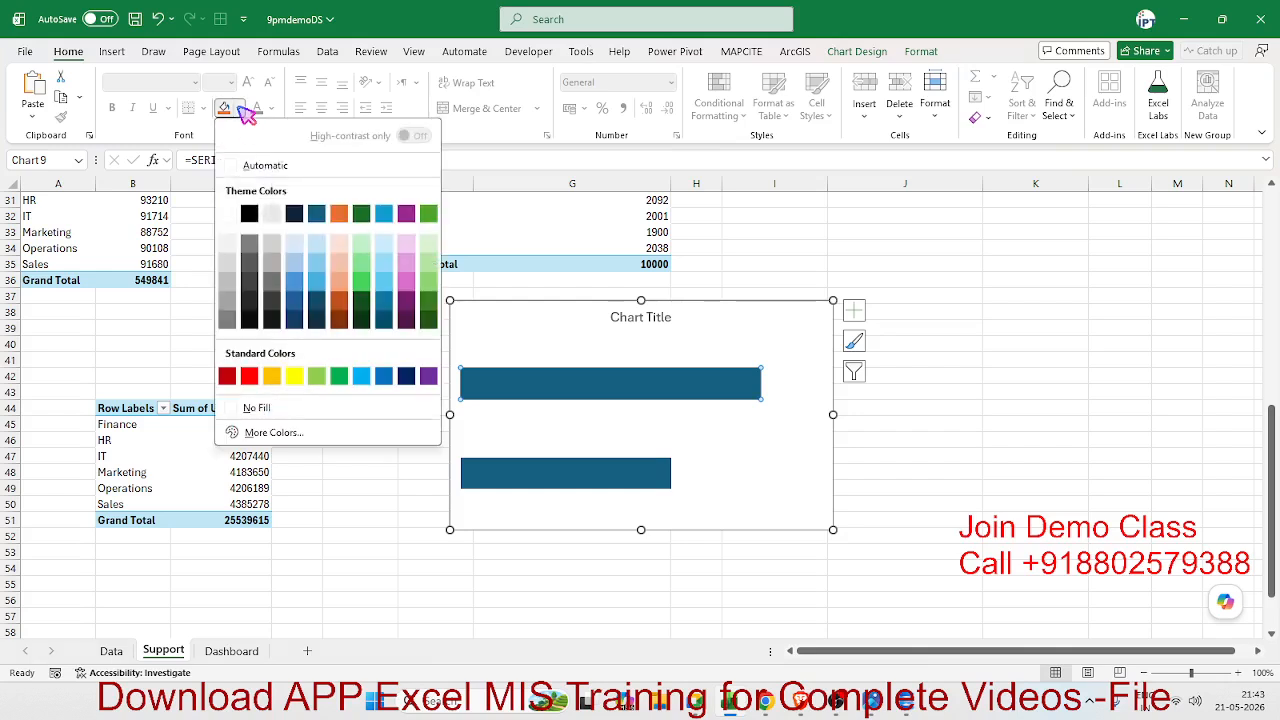
pyautogui.click(229, 260)
# Set the gap width of the bar series to 132%
pyautogui.click(537, 485)
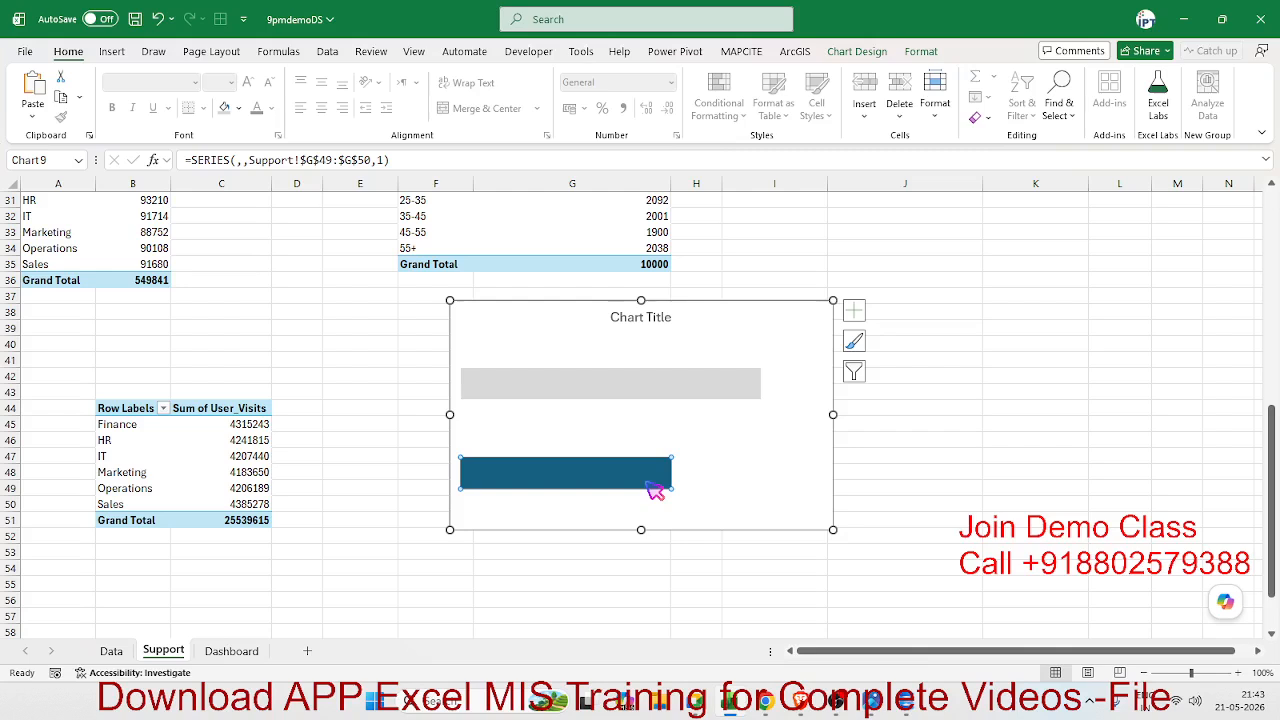
pyautogui.click(609, 395)
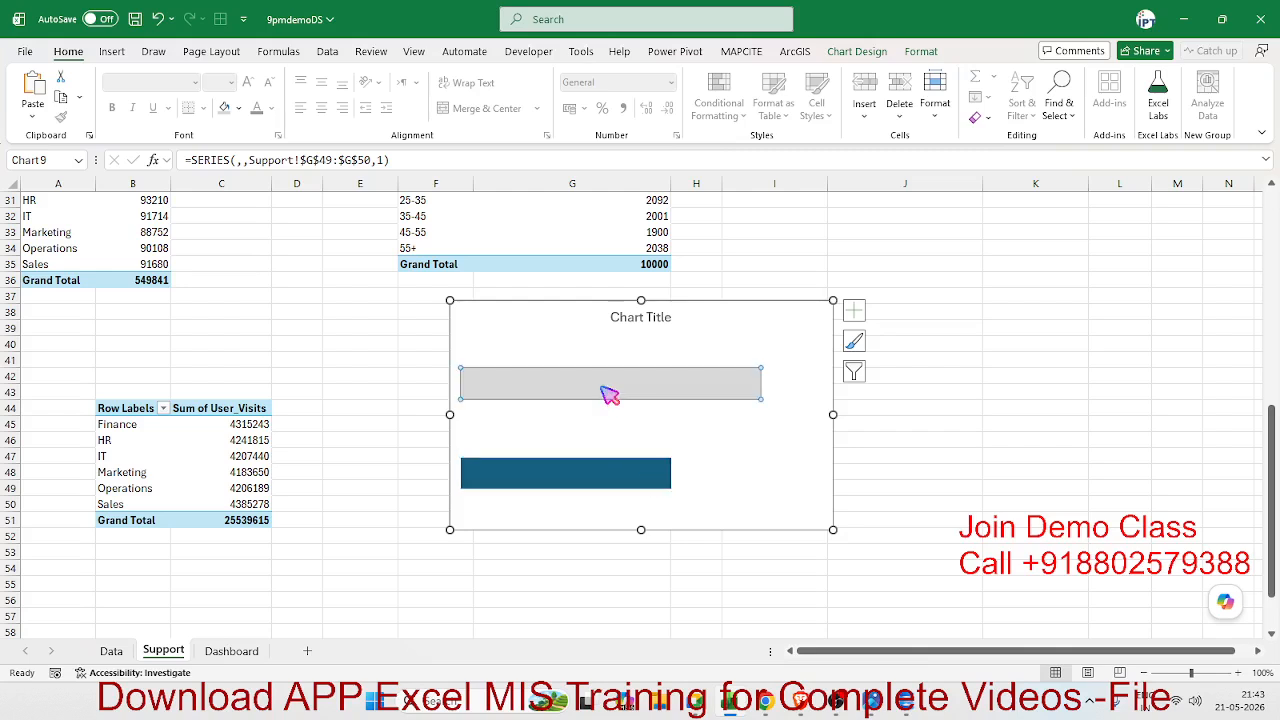
pyautogui.rightClick(663, 386)
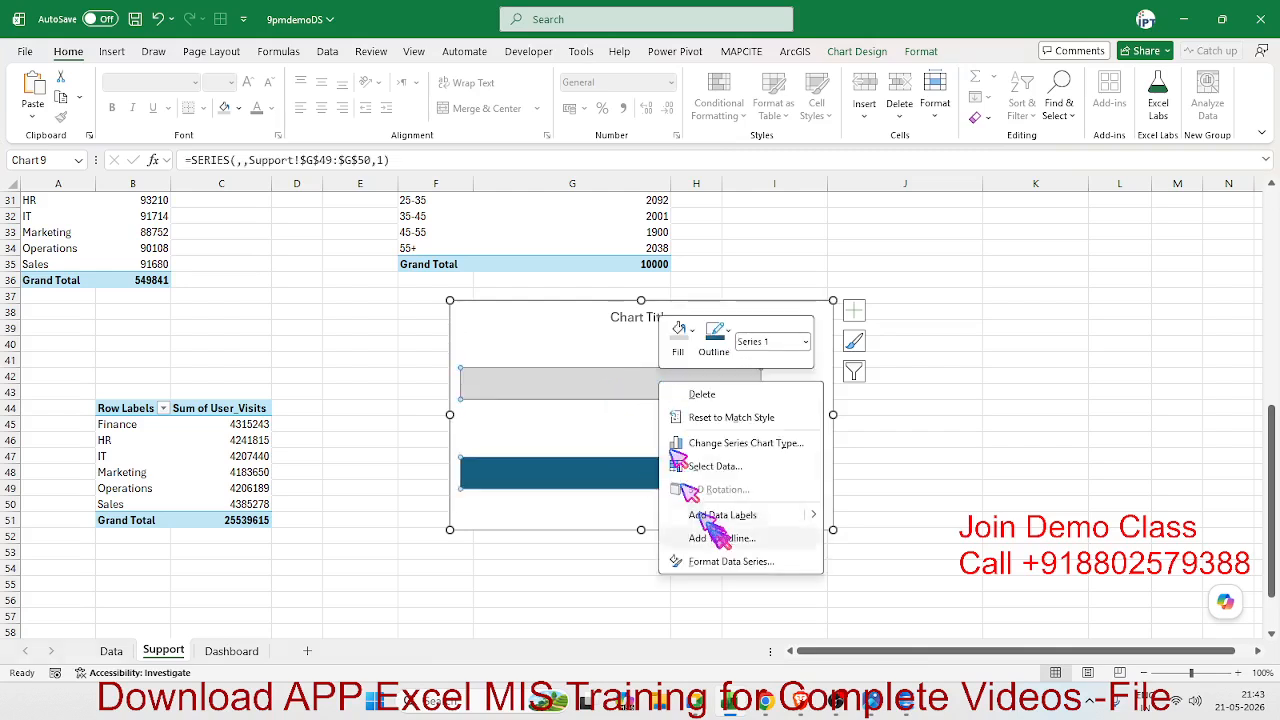
pyautogui.click(734, 562)
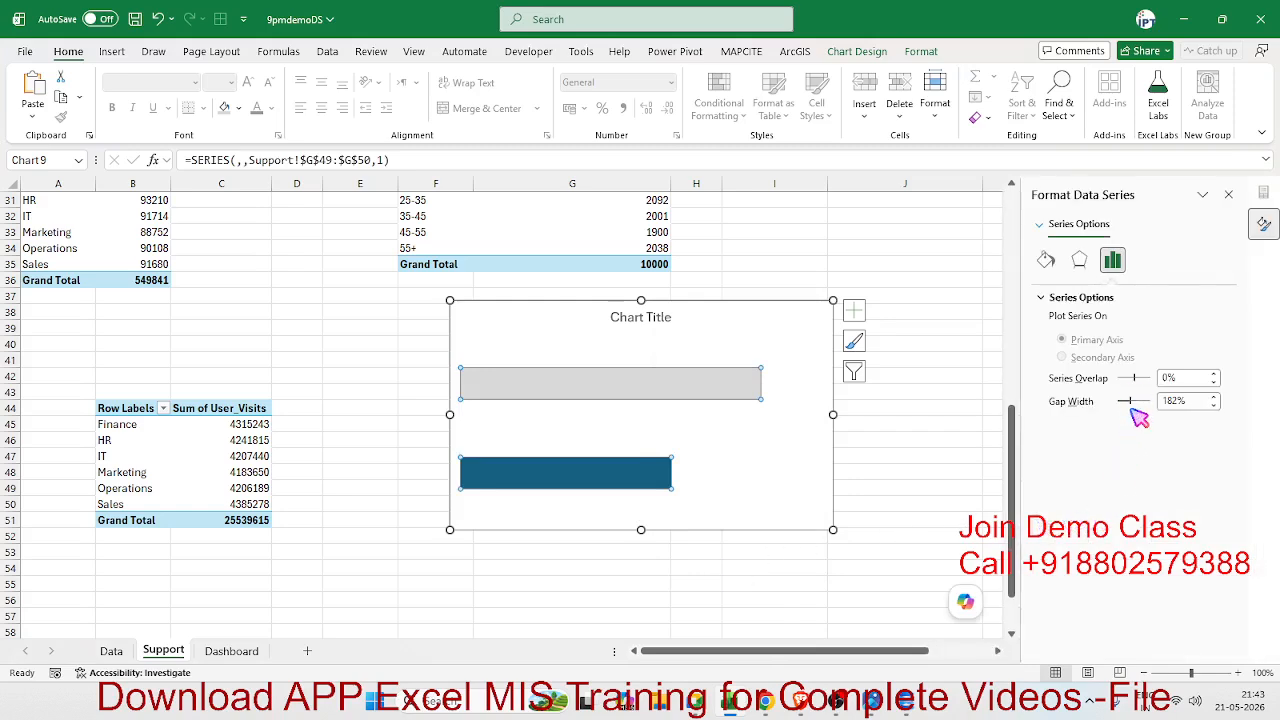
pyautogui.moveTo(1134, 403); pyautogui.dragTo(1132, 405)
pyautogui.click(1129, 402)
pyautogui.click(1142, 402)
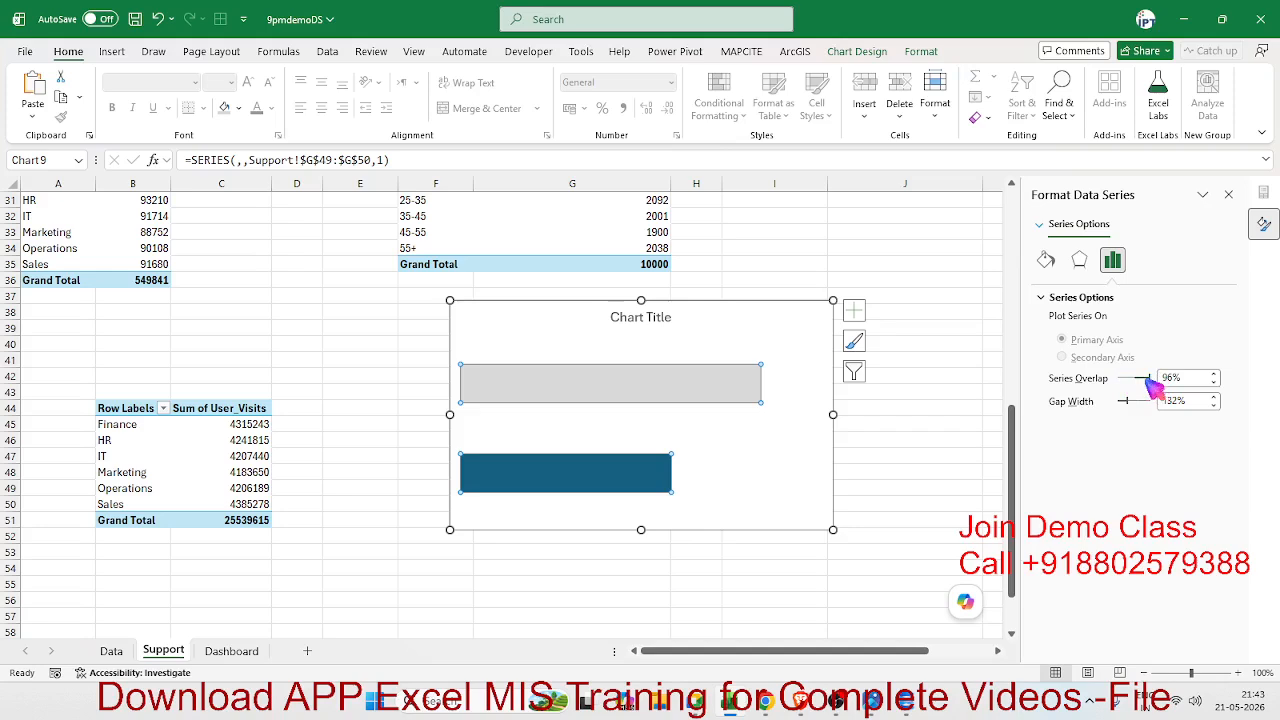
# Try a series overlap of -100% and switch the chart's rows and columns so each bar is its own series
pyautogui.moveTo(1136, 380); pyautogui.dragTo(1114, 379)
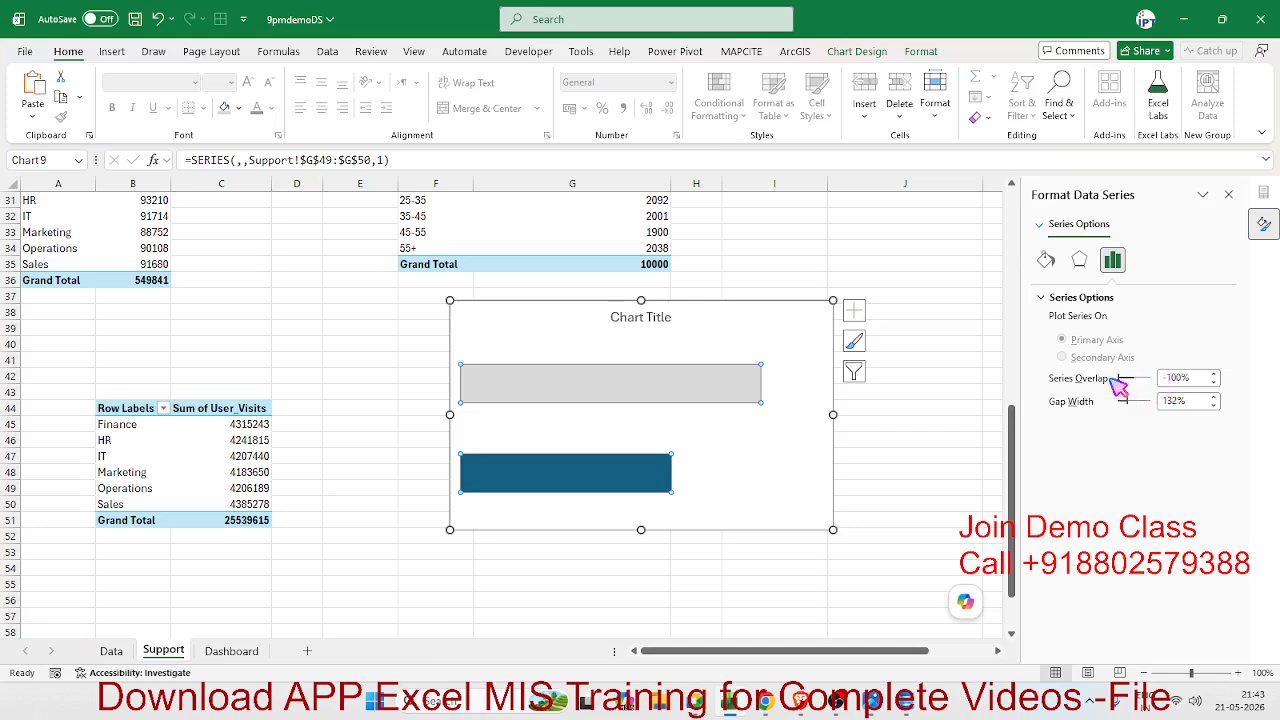
pyautogui.click(920, 54)
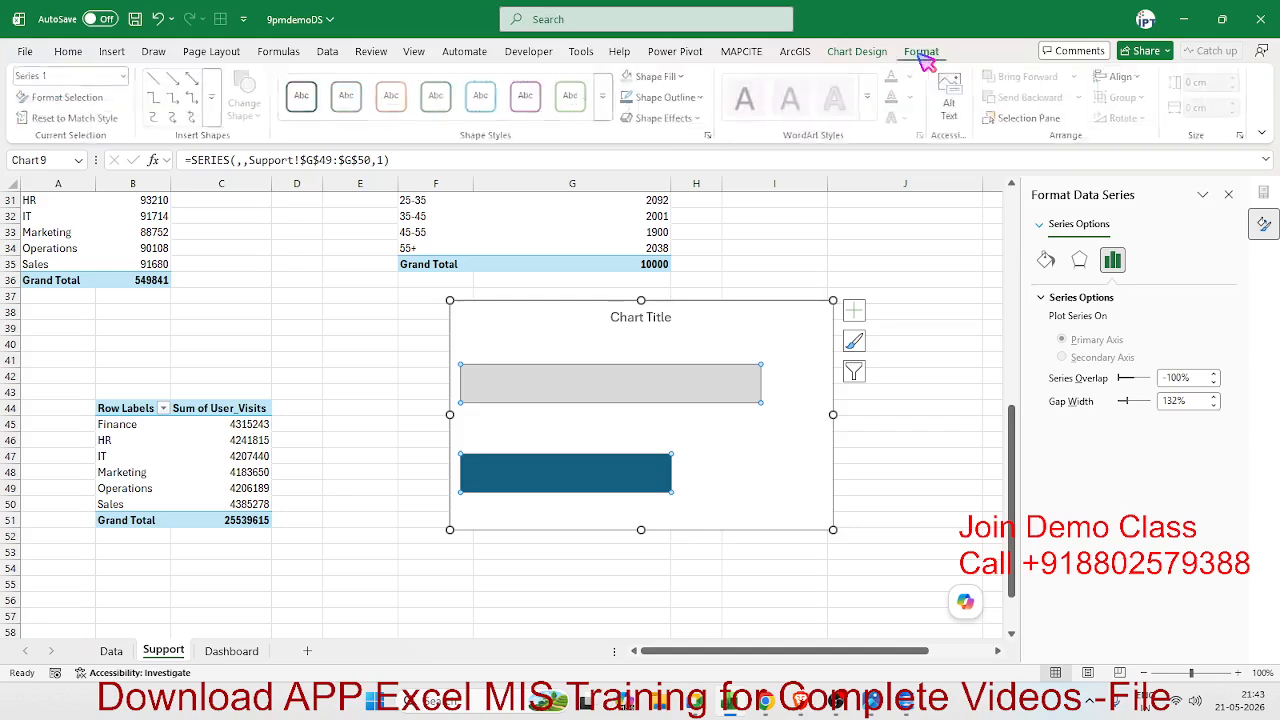
pyautogui.click(857, 52)
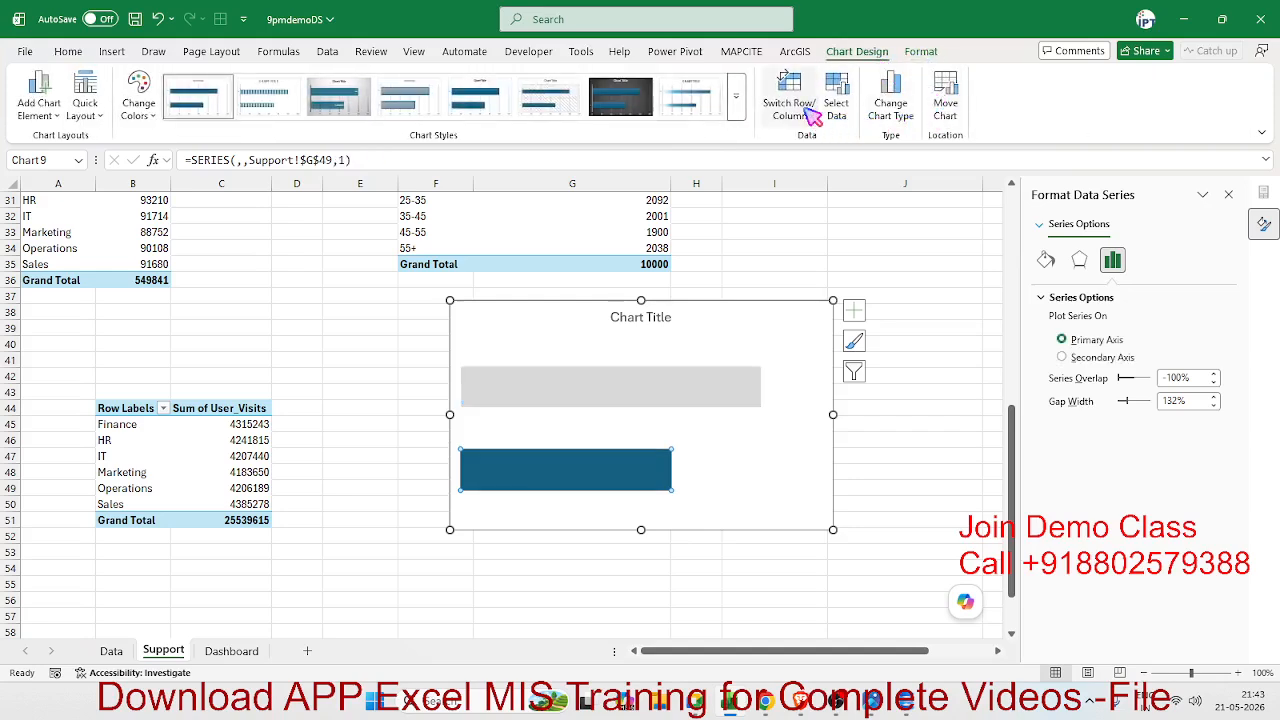
# Set the series overlap to 100% and change the grey G50 series' plot order to 1 in its SERIES formula
pyautogui.click(690, 398)
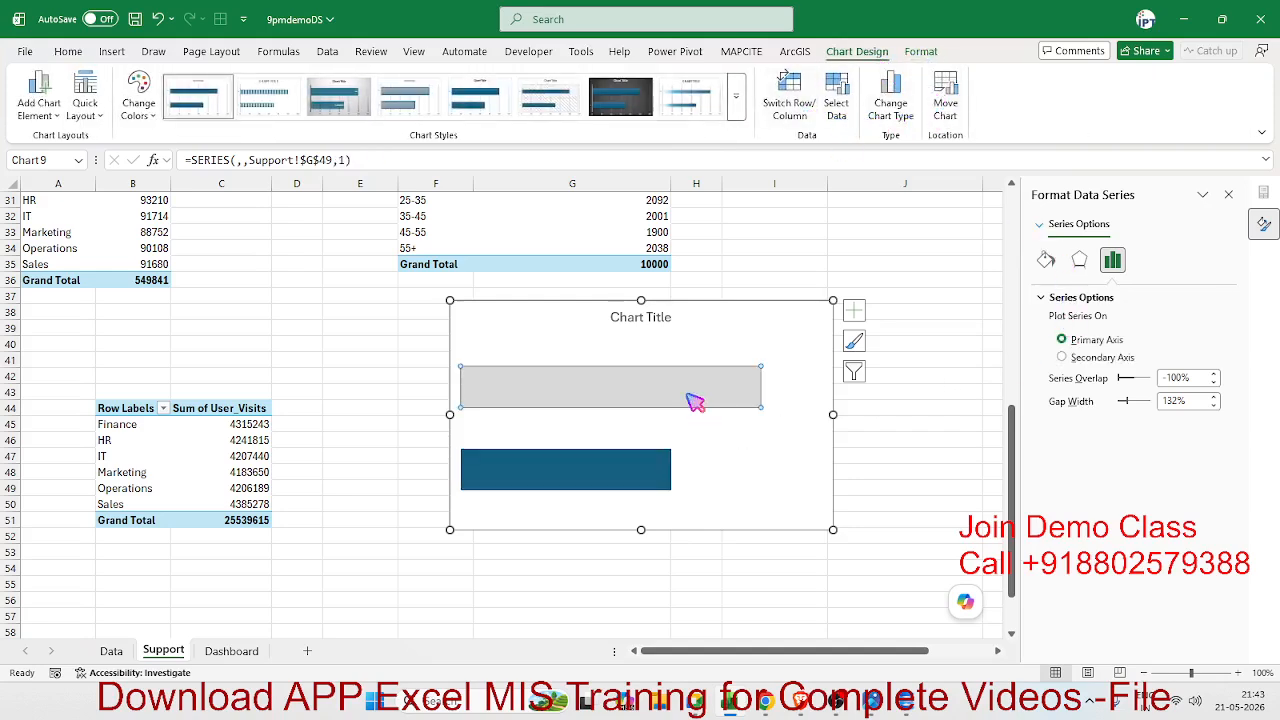
pyautogui.moveTo(1120, 379); pyautogui.dragTo(1167, 385)
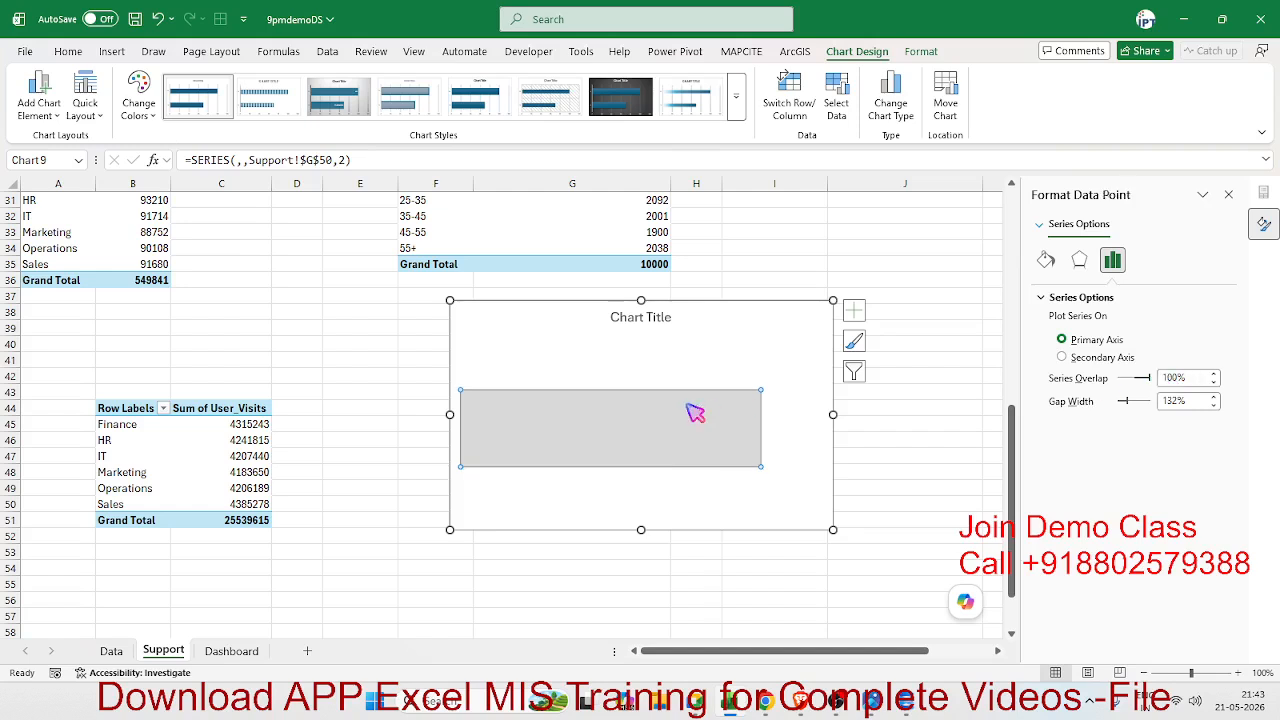
pyautogui.click(352, 160)
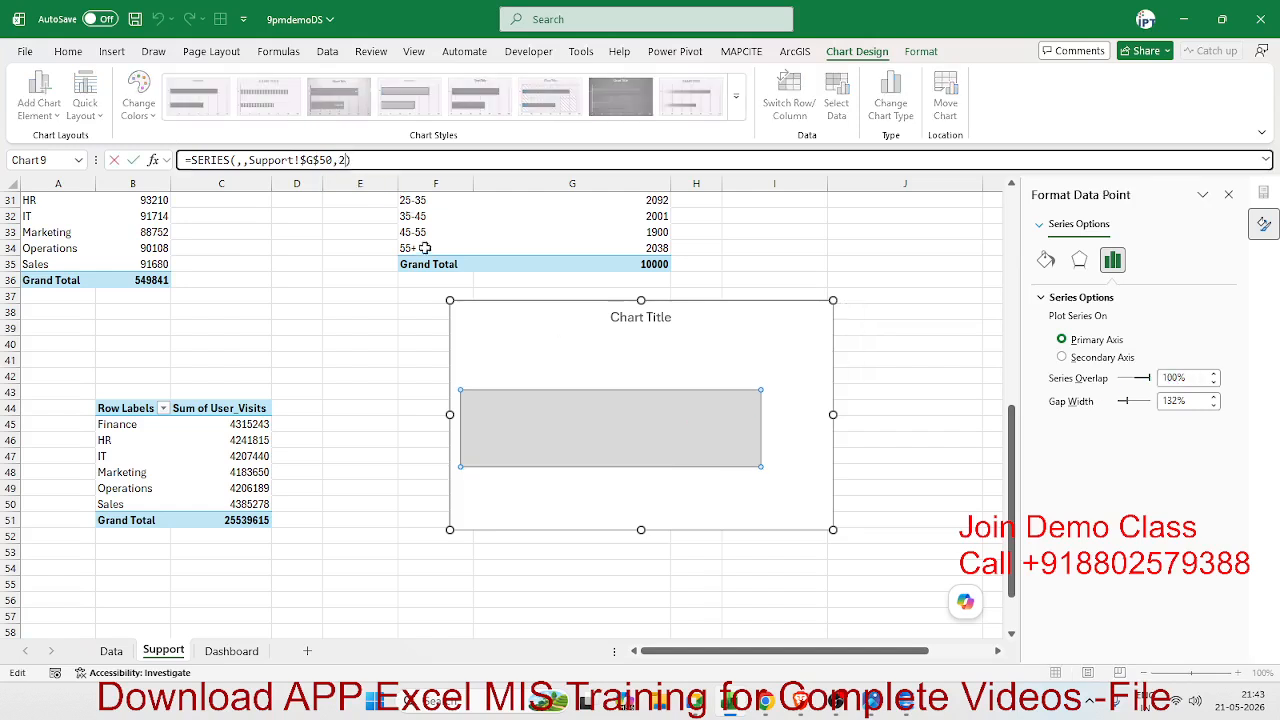
pyautogui.press('Return')
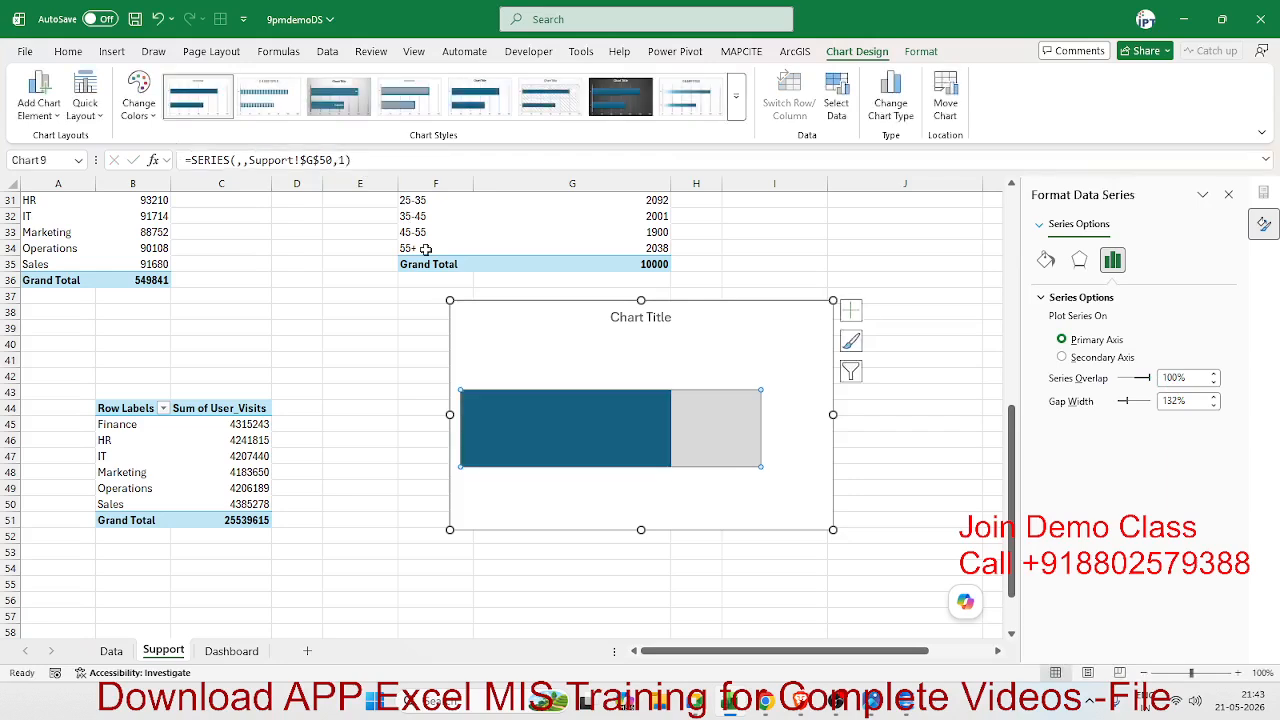
# Replace the chart title with "Project Completion Rate"
pyautogui.click(853, 311)
pyautogui.click(692, 326)
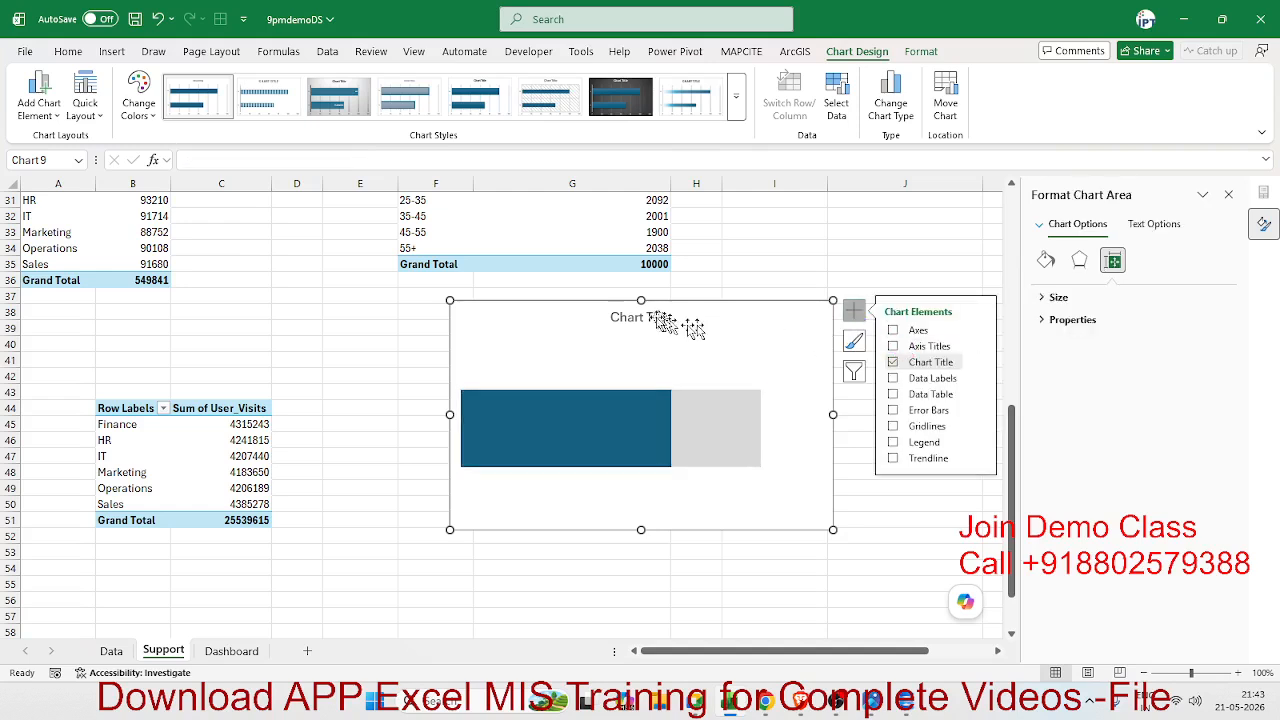
pyautogui.click(663, 317)
pyautogui.doubleClick(659, 317)
pyautogui.press('BackSpace')
pyautogui.press('BackSpace')
pyautogui.press('BackSpace')
pyautogui.press('BackSpace')
pyautogui.press('BackSpace')
pyautogui.press('BackSpace')
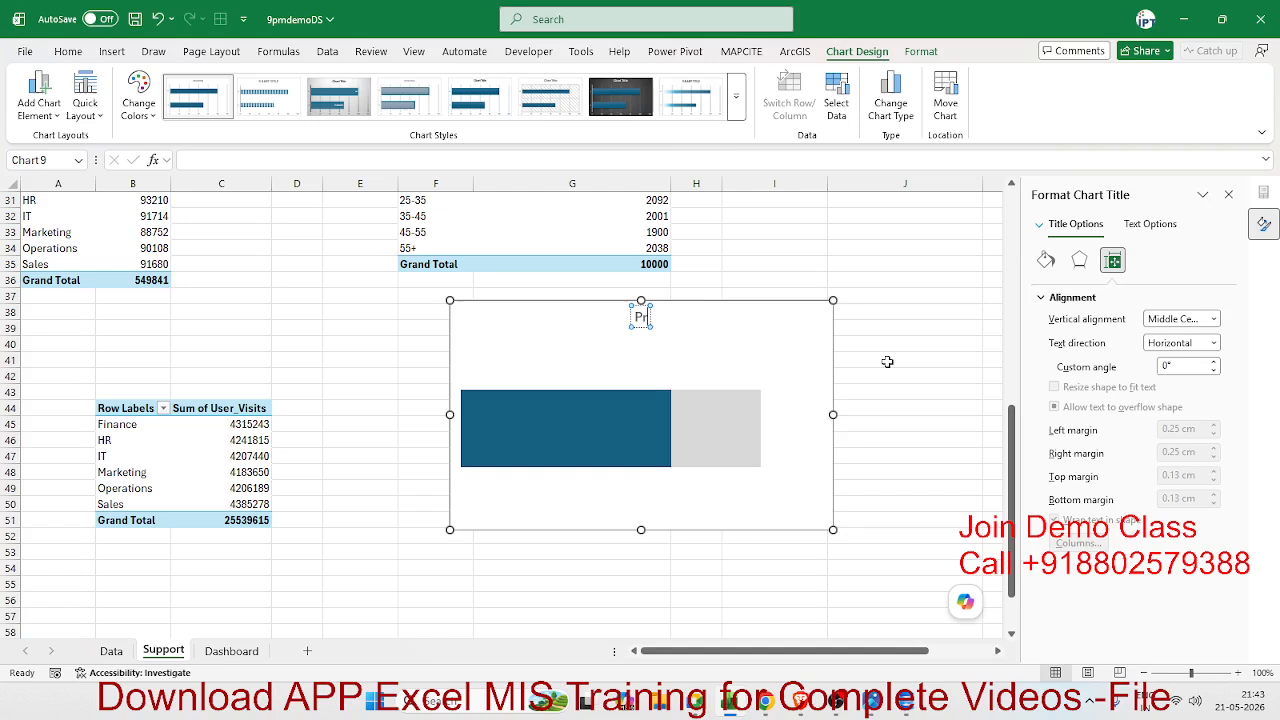
pyautogui.write('Project Co')
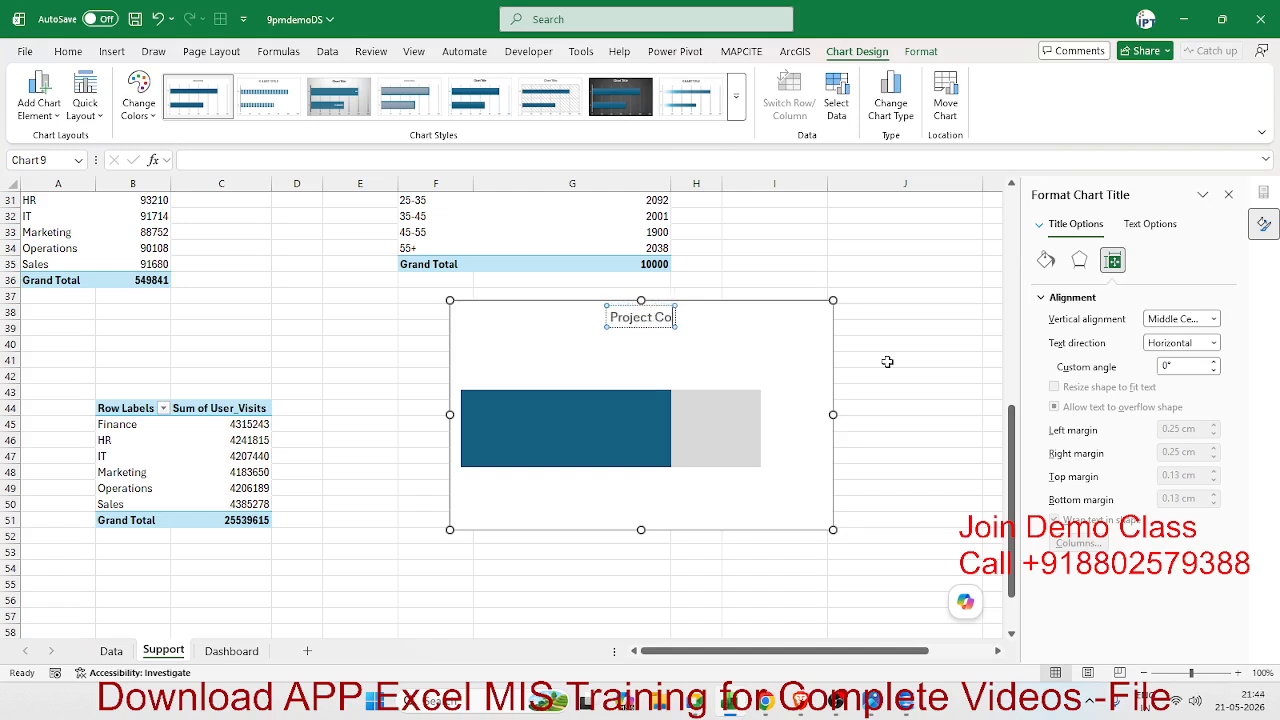
pyautogui.write('mpo')
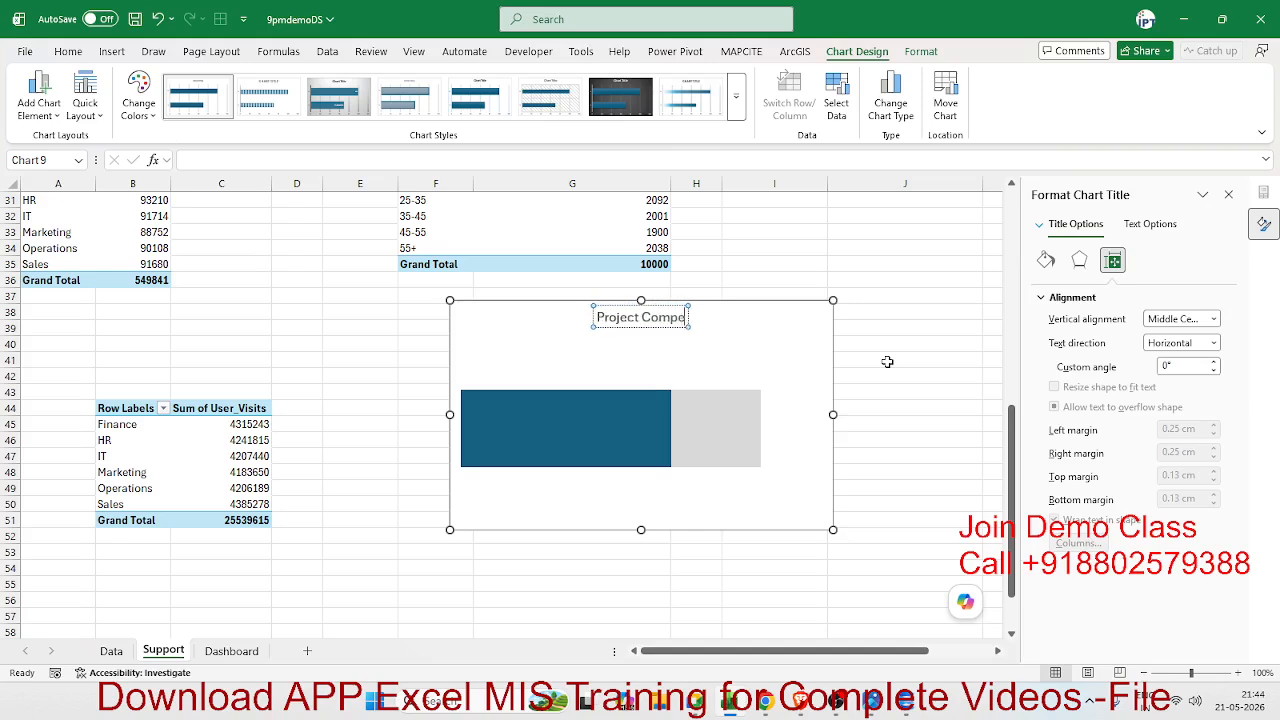
pyautogui.press('BackSpace')
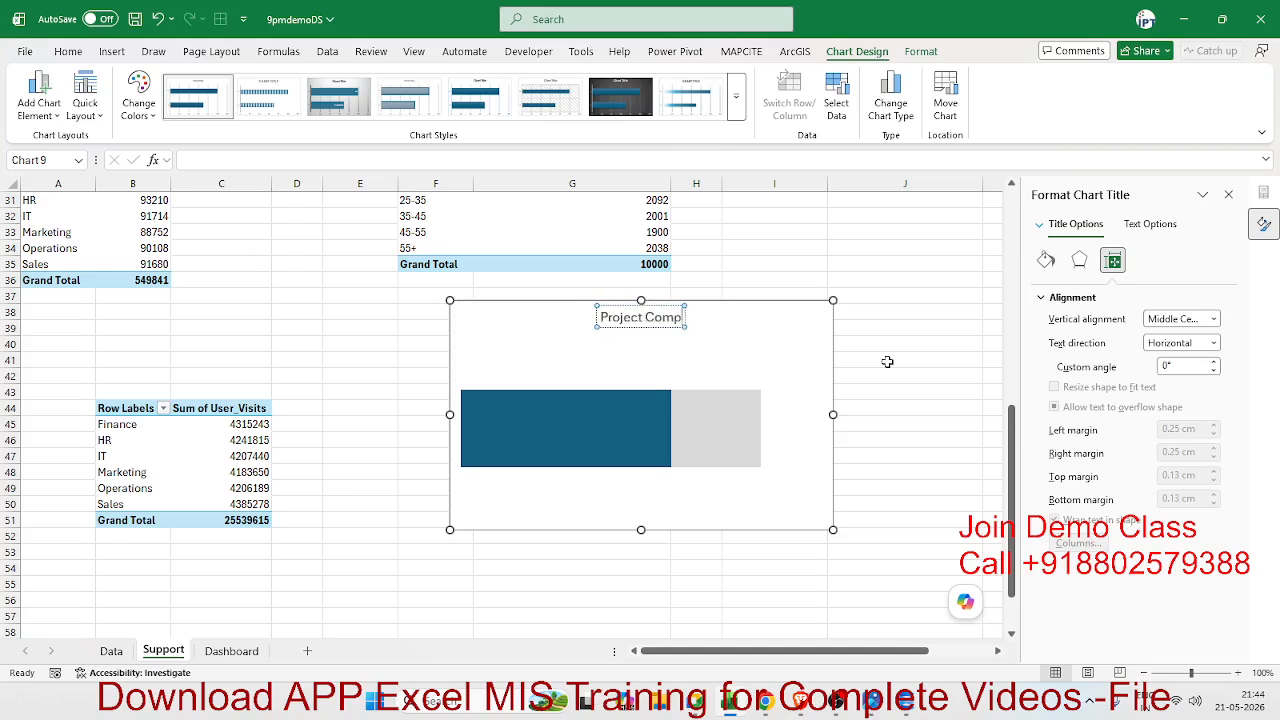
pyautogui.write('let')
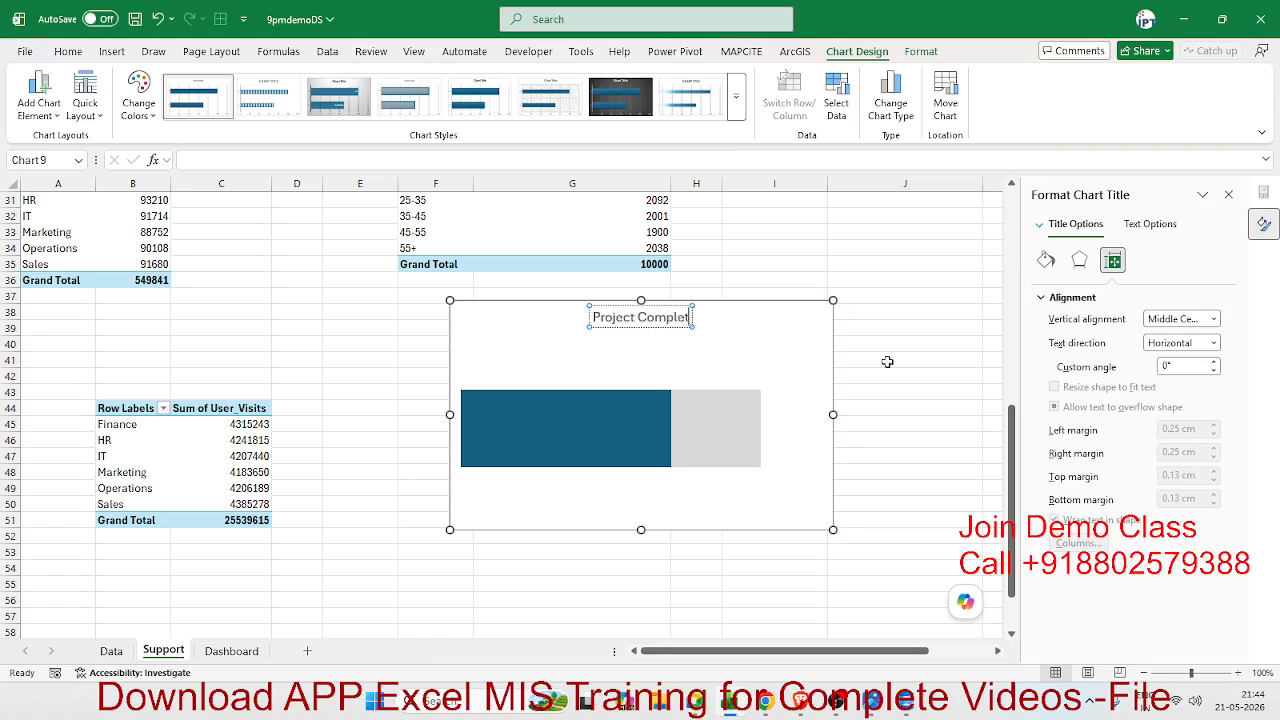
pyautogui.write('ion Rate')
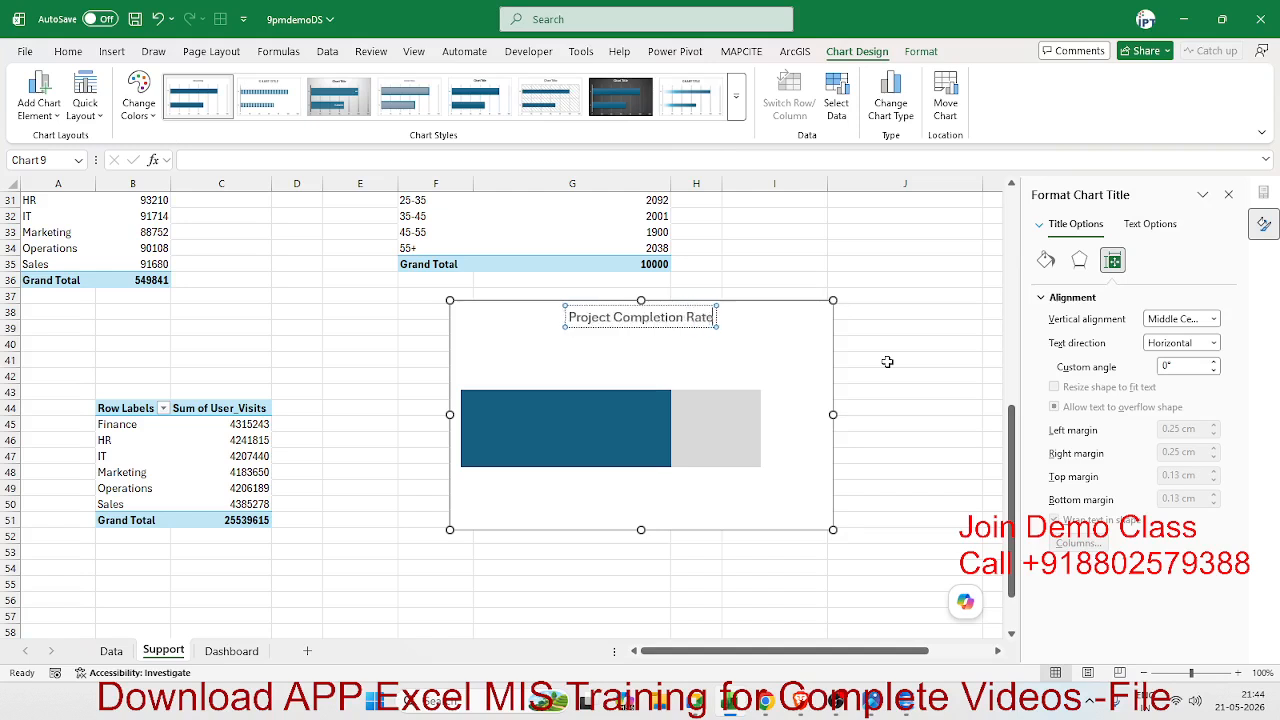
# Add a data label to the blue completion bar based on cell G49
pyautogui.click(686, 451)
pyautogui.click(674, 443)
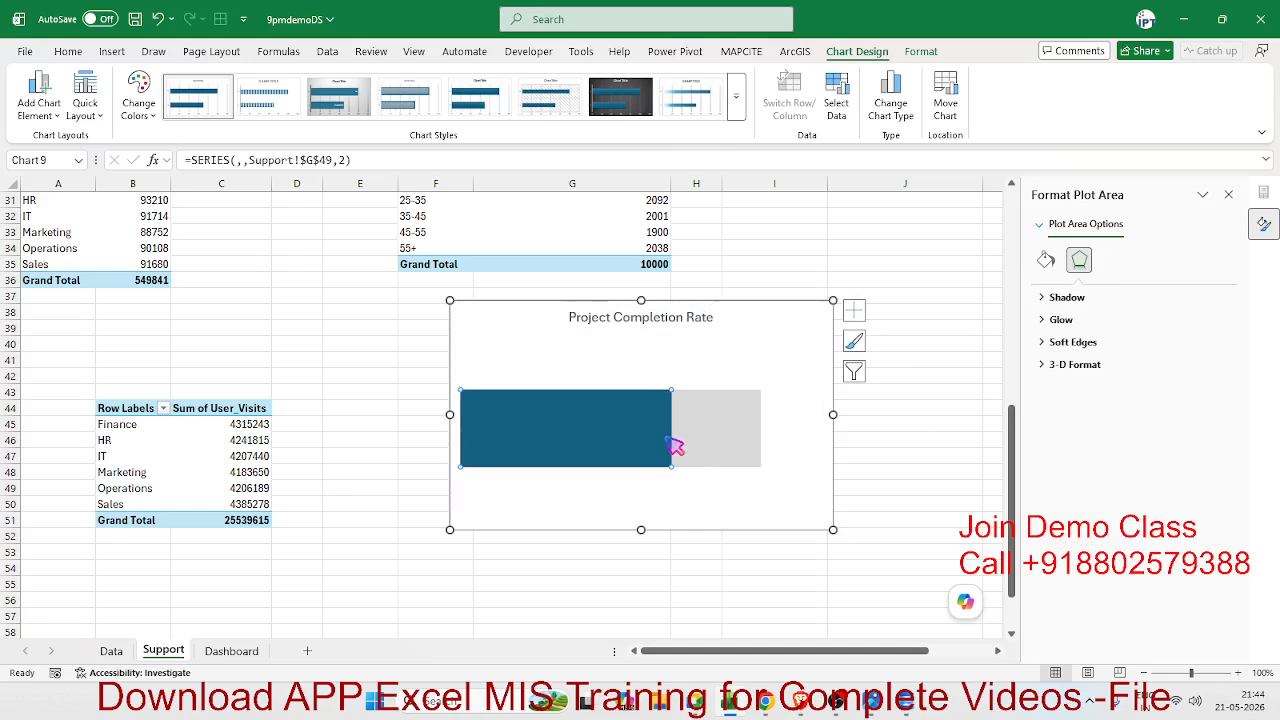
pyautogui.rightClick(673, 445)
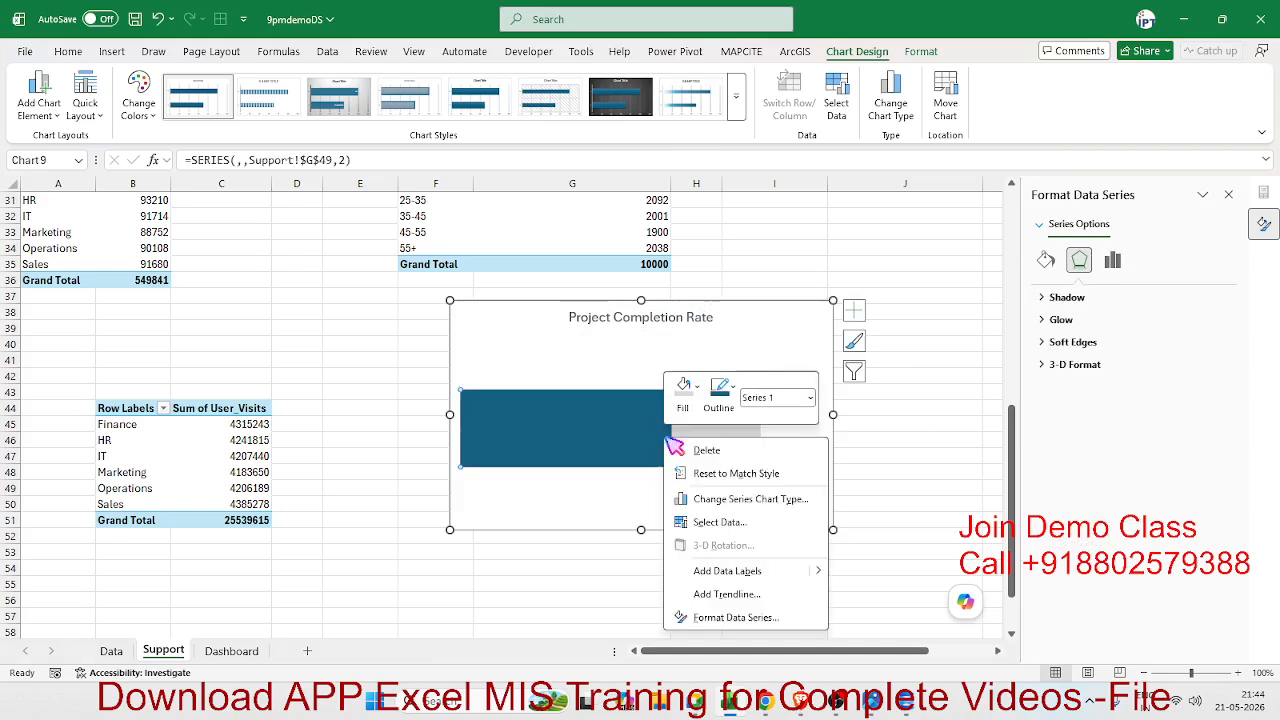
pyautogui.click(752, 572)
# Format the blue completion bar's data label with the custom number format 0 "%"
pyautogui.click(714, 430)
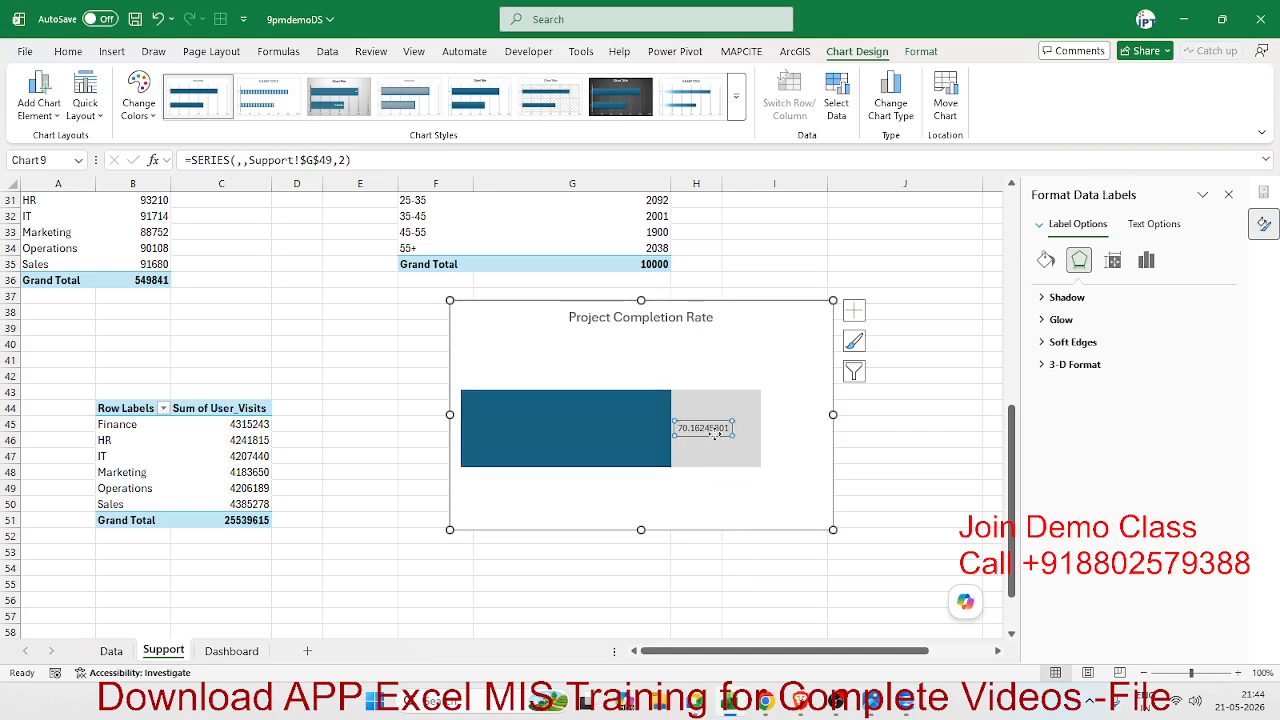
pyautogui.rightClick(714, 433)
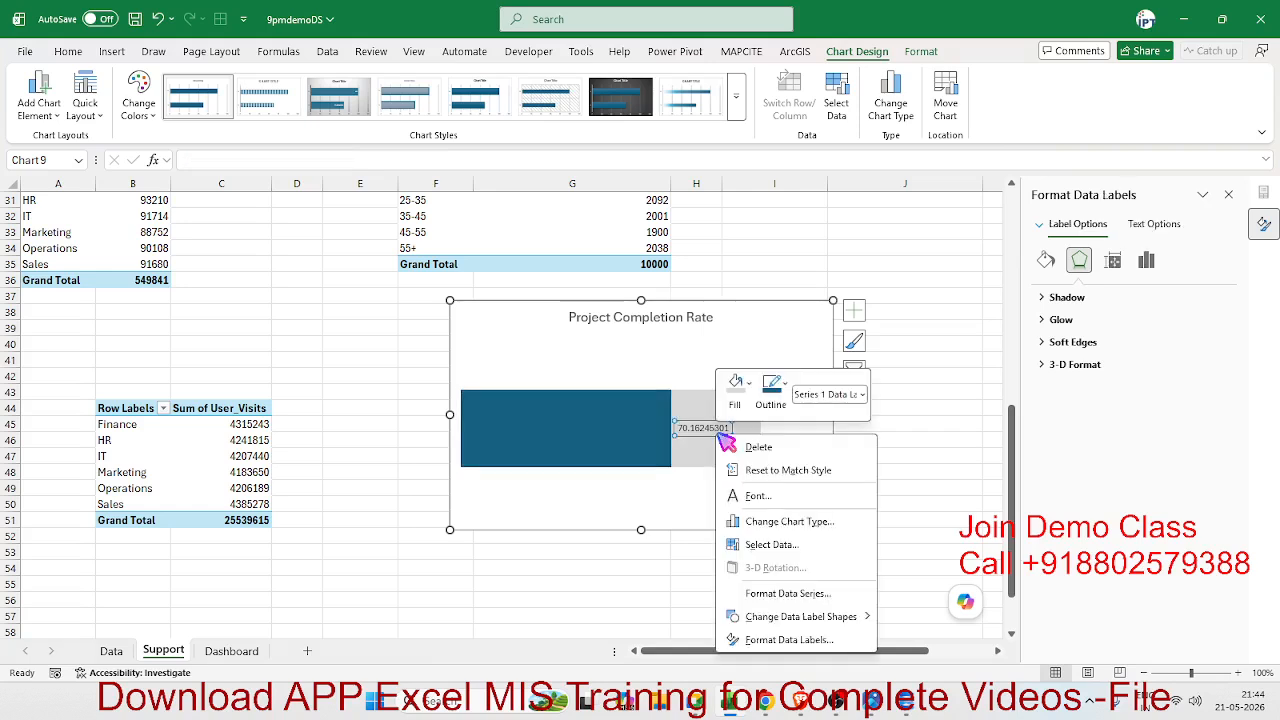
pyautogui.click(808, 653)
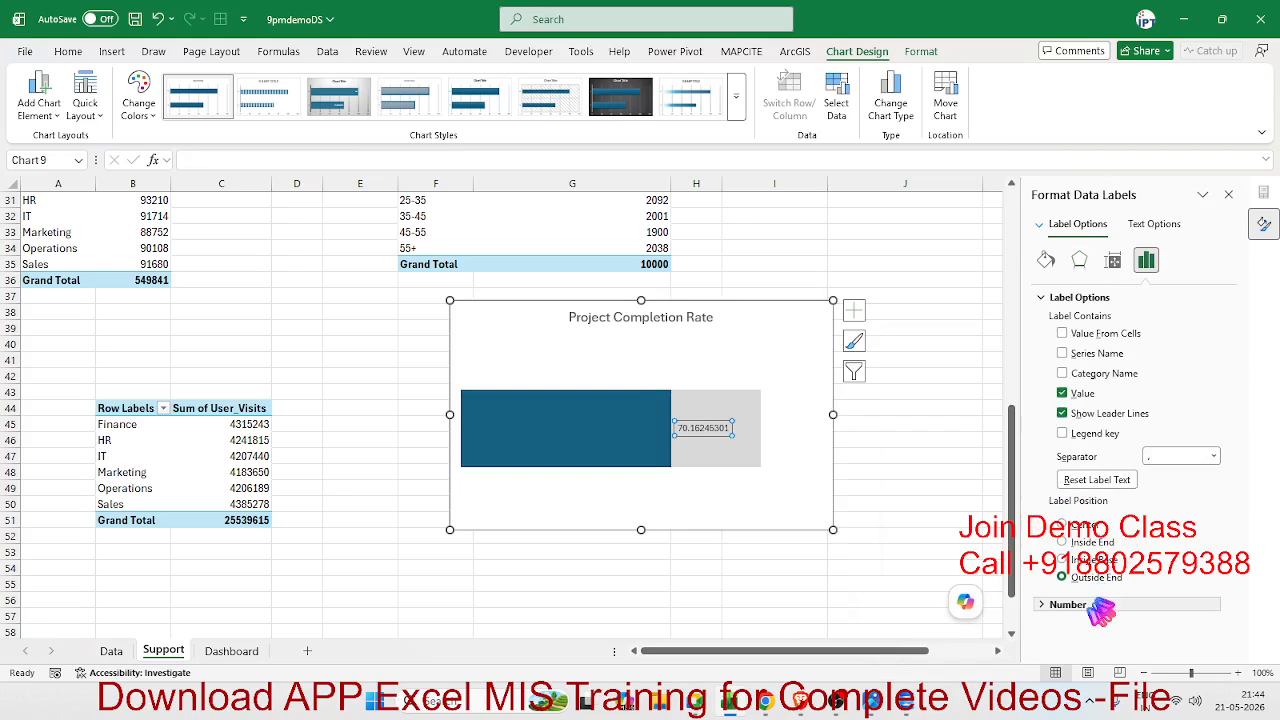
pyautogui.click(1090, 606)
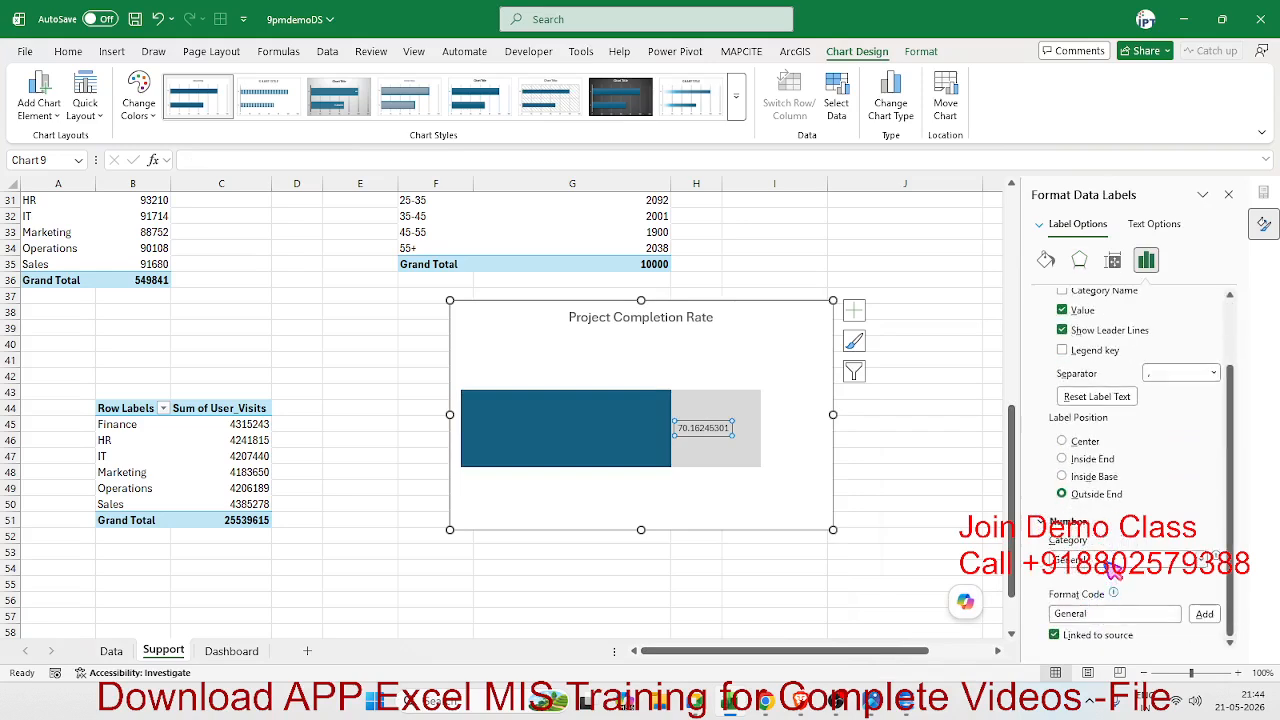
pyautogui.click(1106, 563)
pyautogui.click(1109, 564)
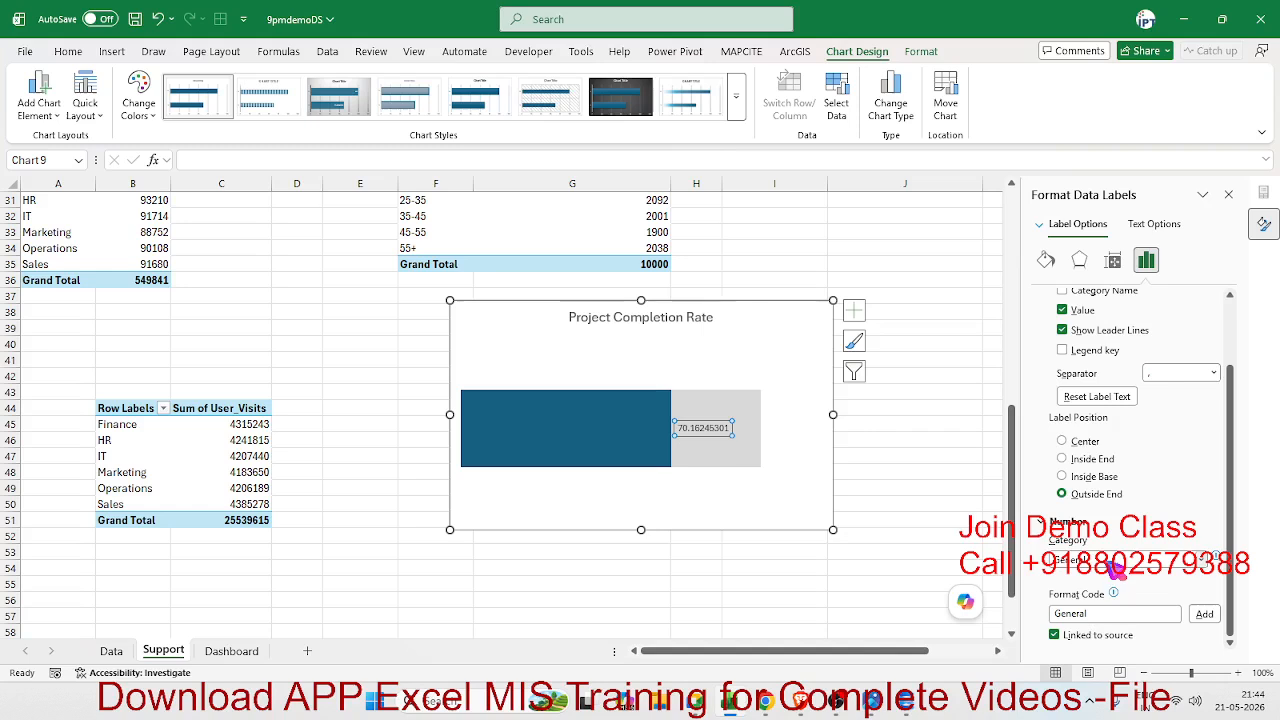
pyautogui.doubleClick(1095, 613)
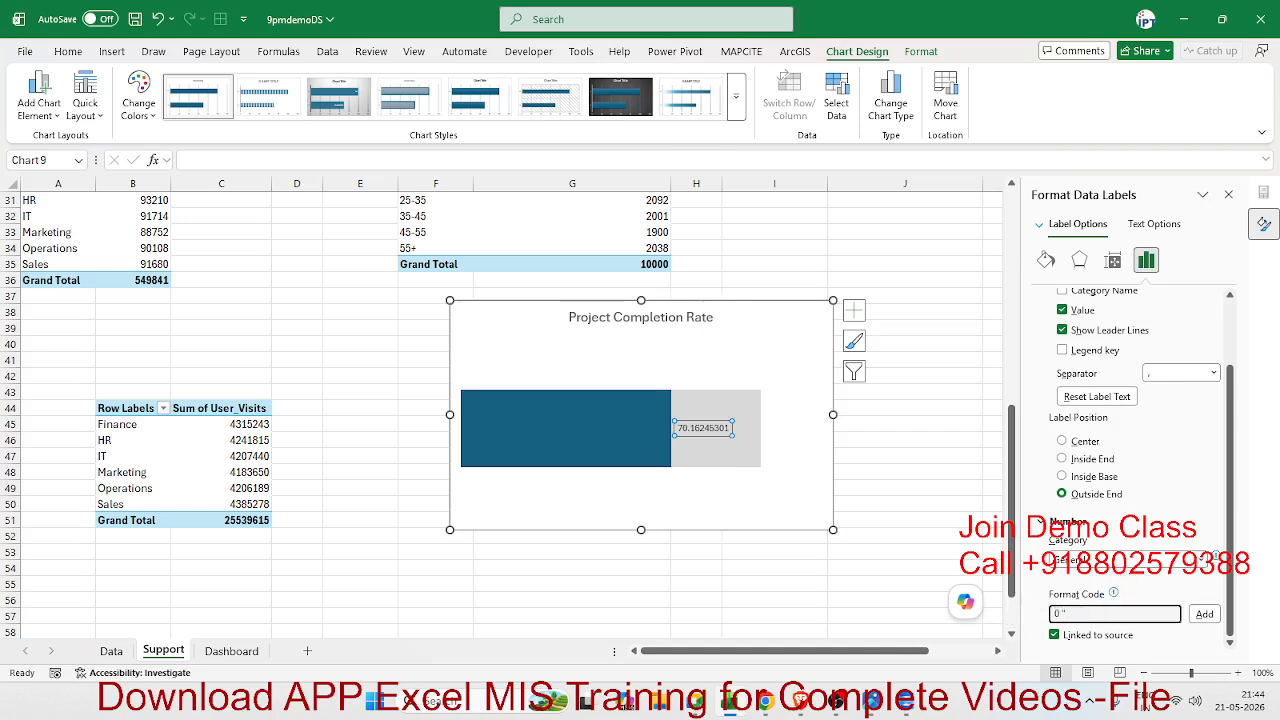
pyautogui.write('0 "%"')
pyautogui.click(1204, 613)
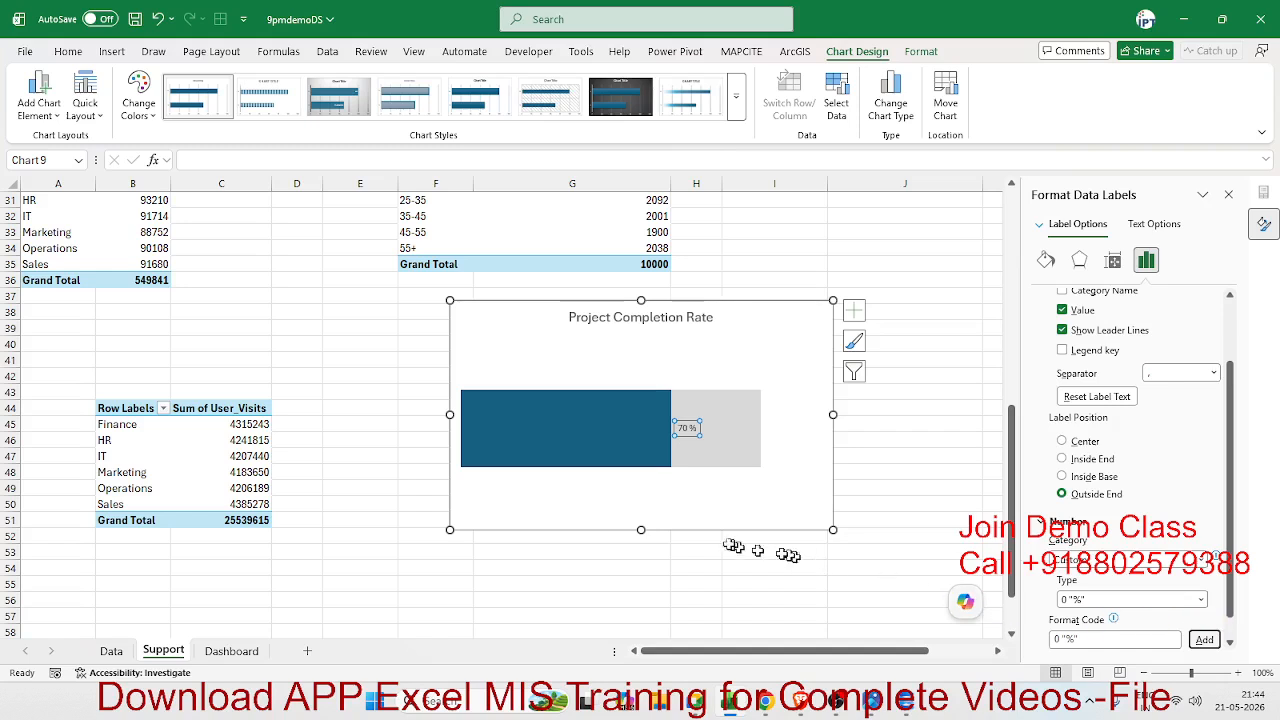
pyautogui.click(708, 527)
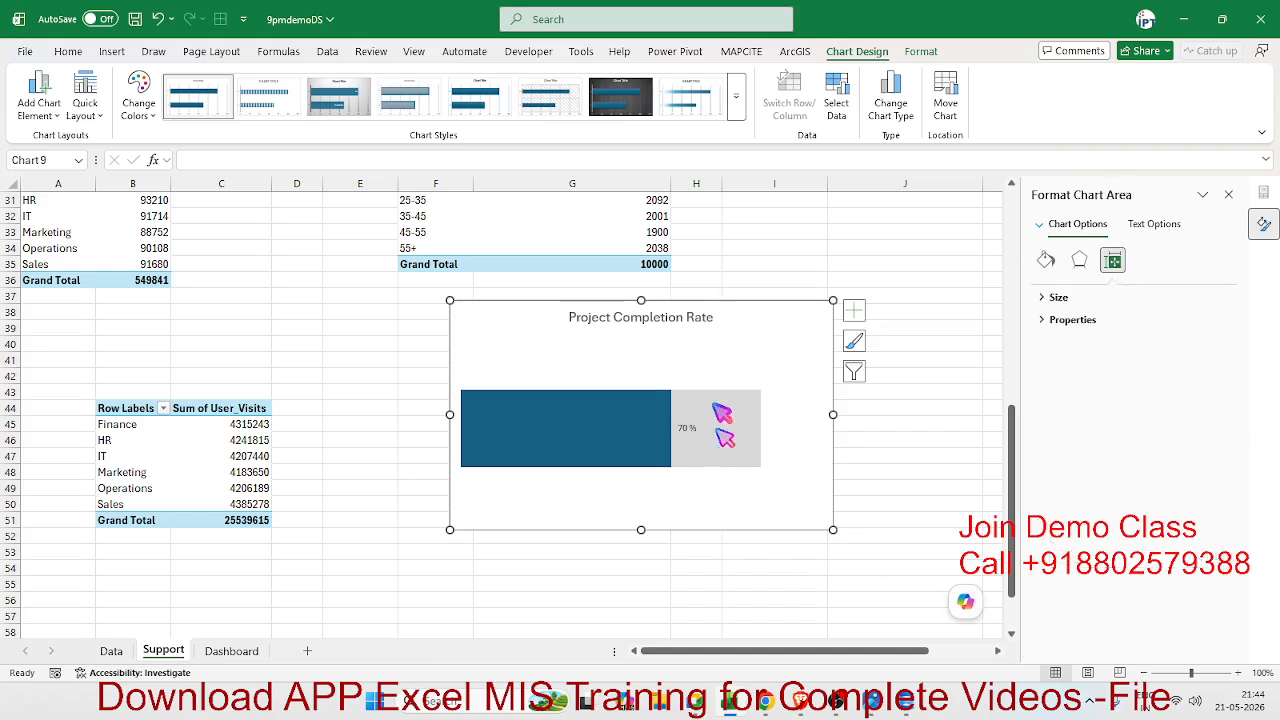
# Move the Project Completion Rate chart from the Support sheet to the Dashboard sheet, pasting it at T30
pyautogui.click(795, 520)
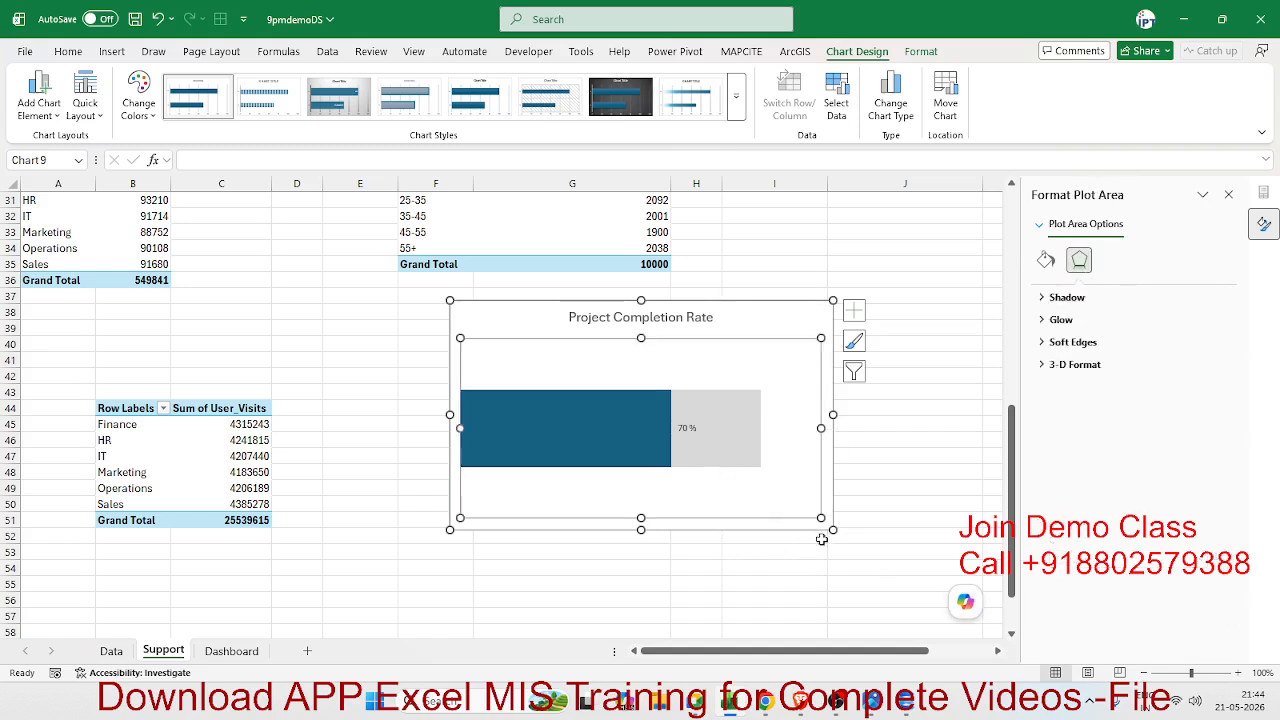
pyautogui.click(823, 531)
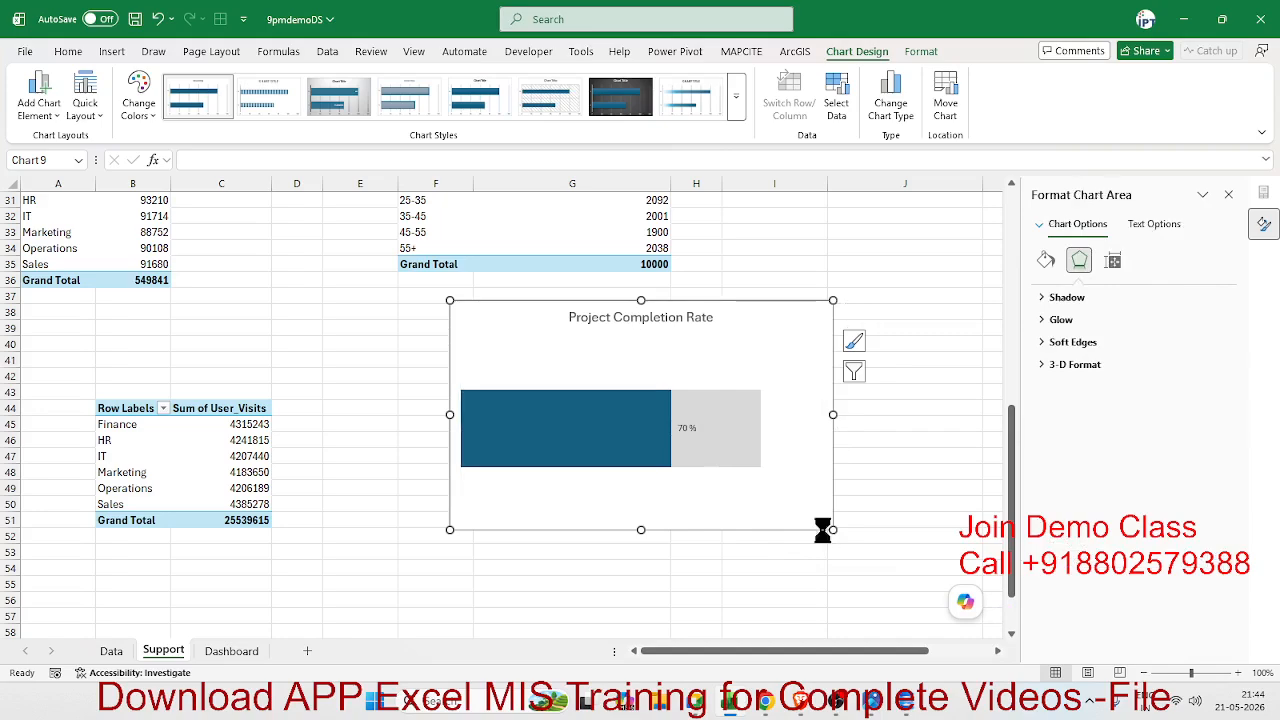
pyautogui.hotkey('ctrl', 'x')
pyautogui.click(231, 650)
pyautogui.scroll(-3, 888, 557)
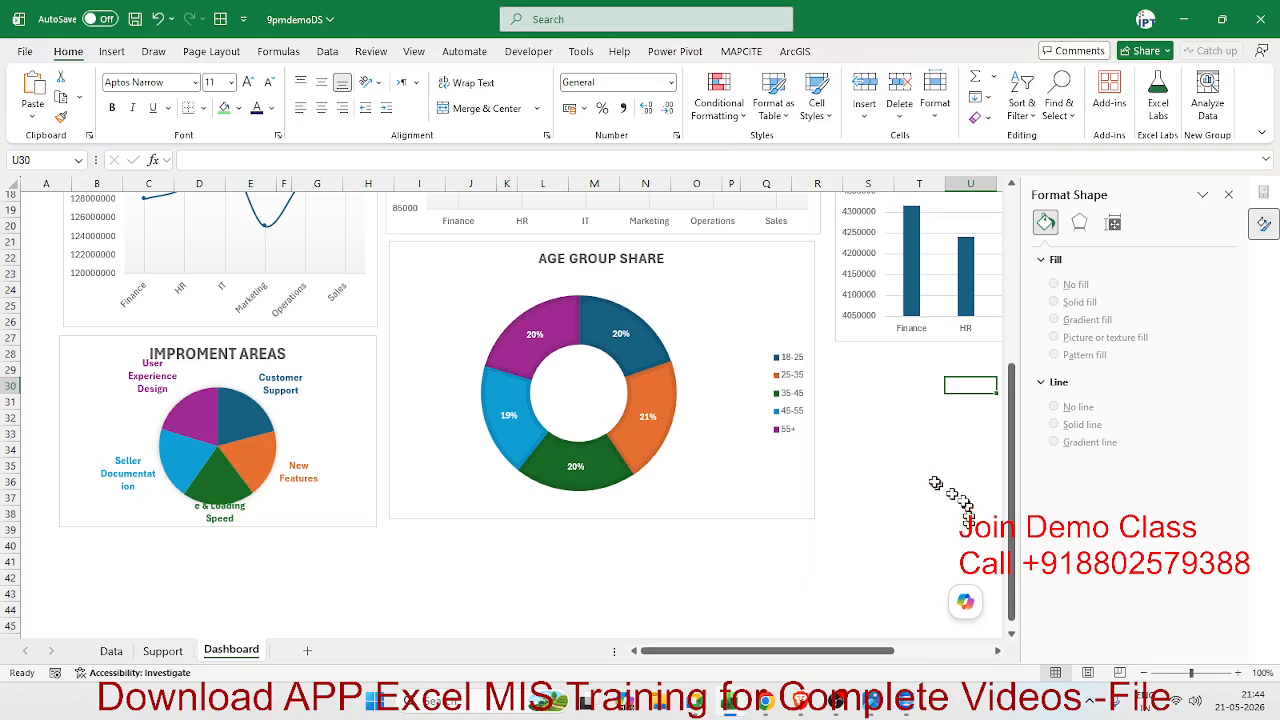
pyautogui.click(919, 481)
pyautogui.click(1263, 225)
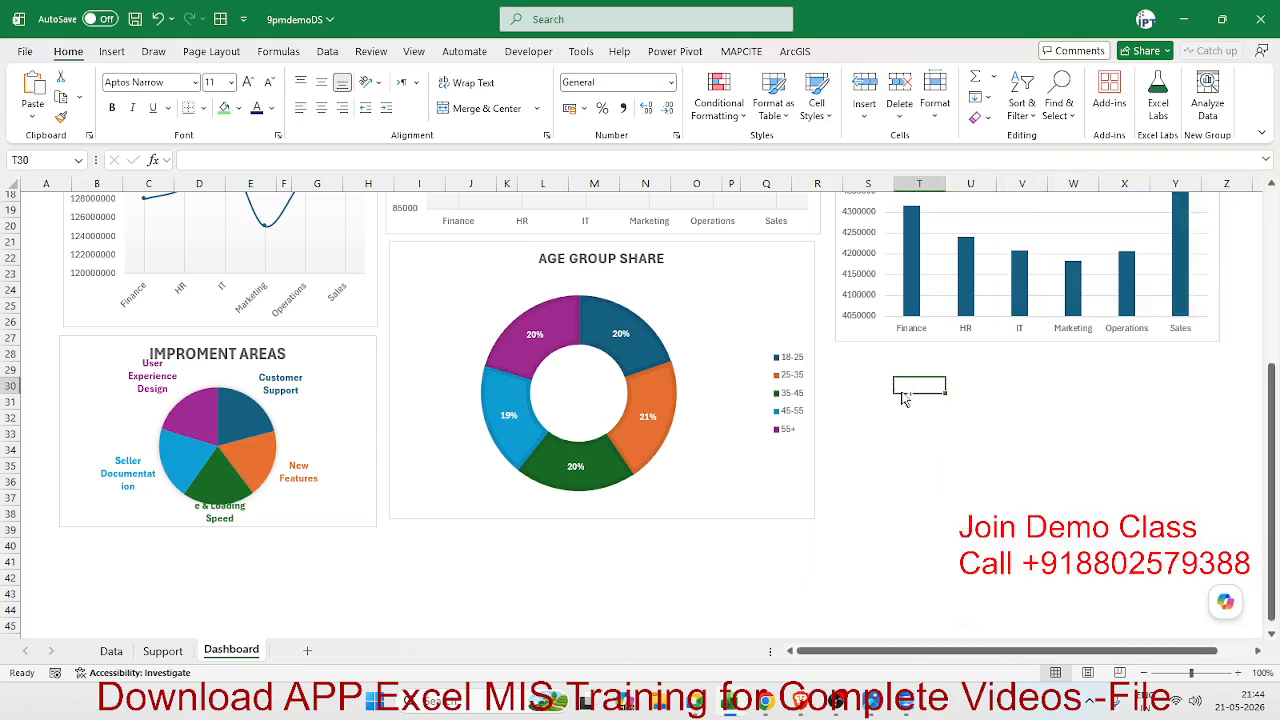
pyautogui.hotkey('ctrl', 'v')
# Position the Project Completion Rate chart under the Total chart and shorten it to align with the Age Group Share chart's lower edge
pyautogui.moveTo(922, 384); pyautogui.dragTo(872, 360)
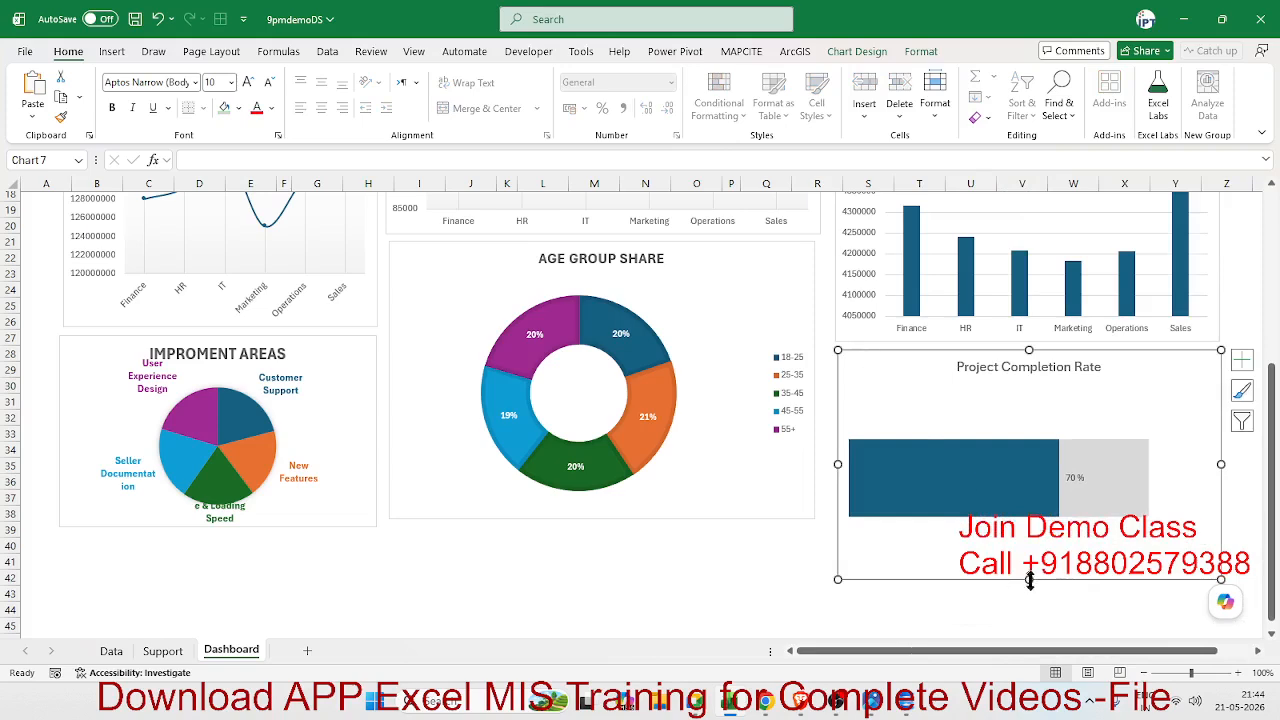
pyautogui.moveTo(1029, 579); pyautogui.dragTo(1031, 517)
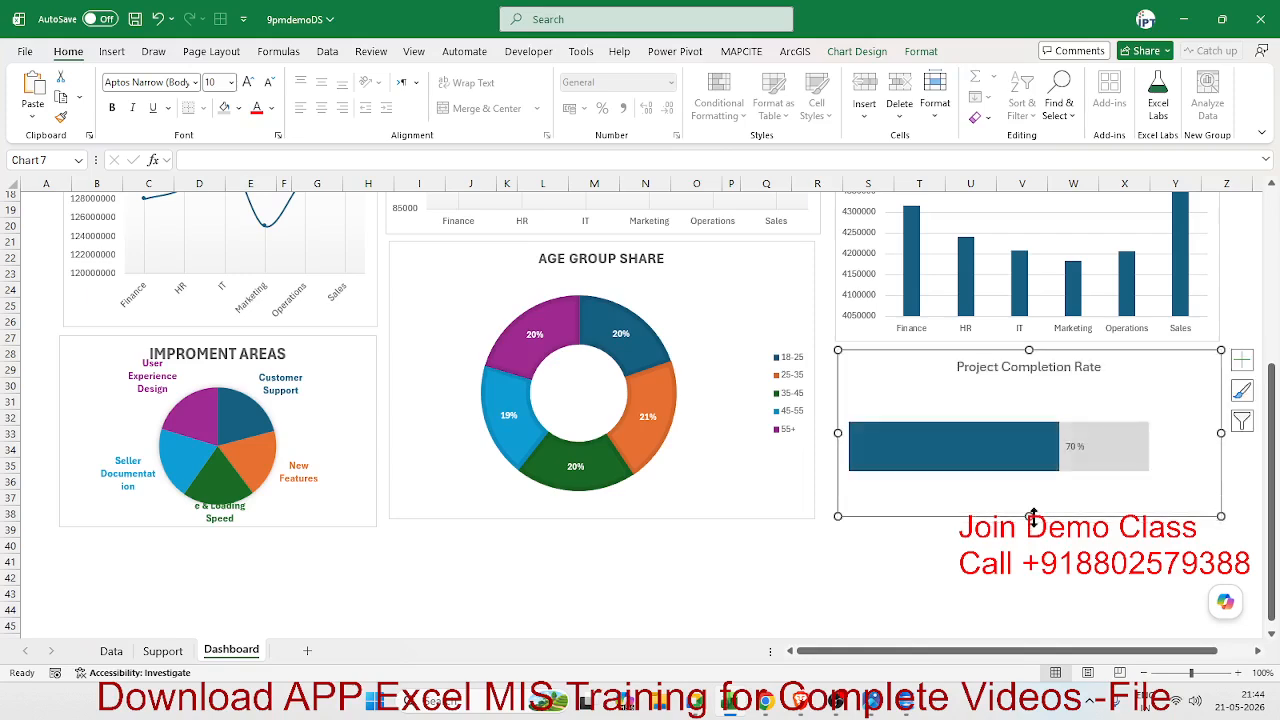
pyautogui.click(1021, 545)
pyautogui.click(1215, 490)
pyautogui.click(1124, 561)
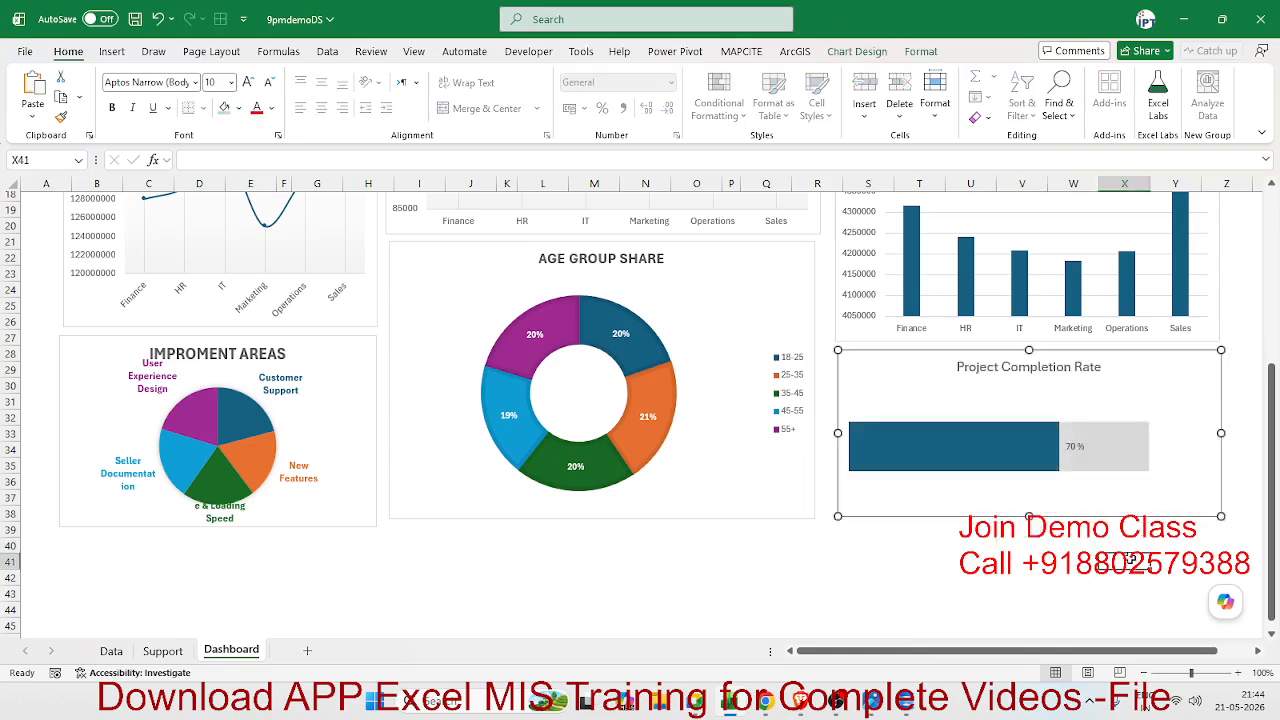
pyautogui.scroll(6, 903, 597)
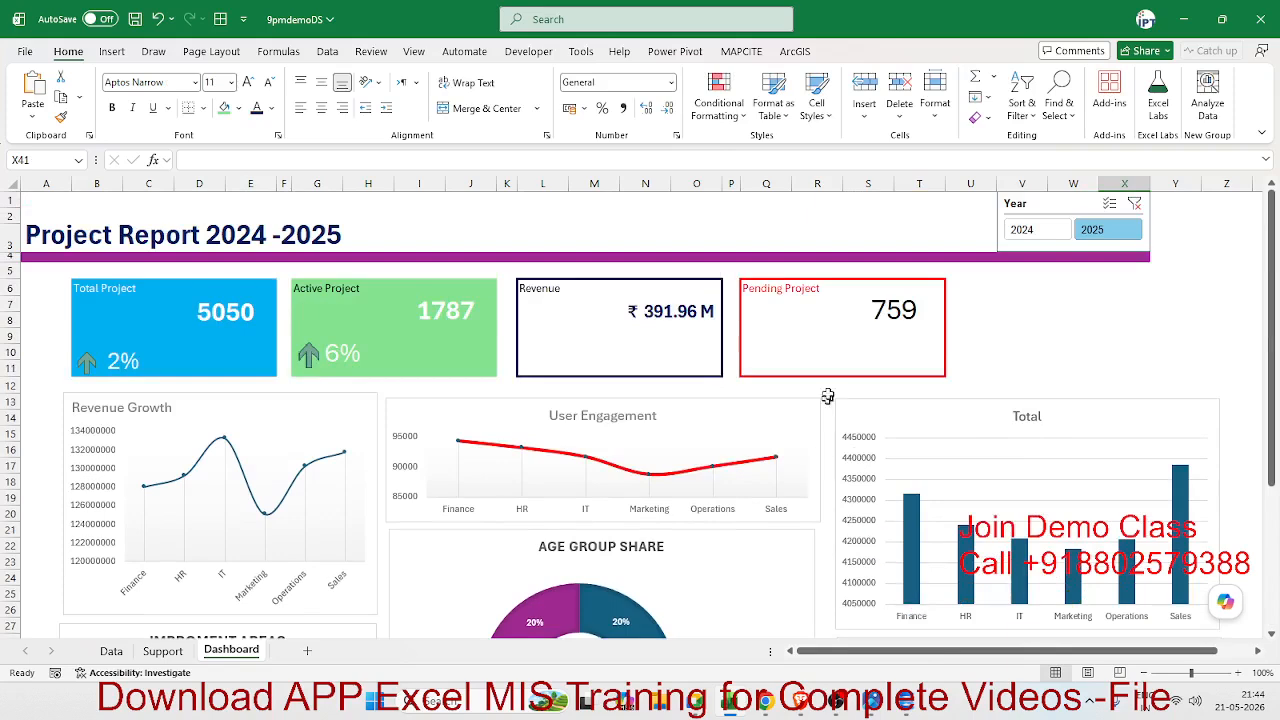
pyautogui.click(905, 312)
pyautogui.moveTo(1008, 285); pyautogui.dragTo(1117, 351)
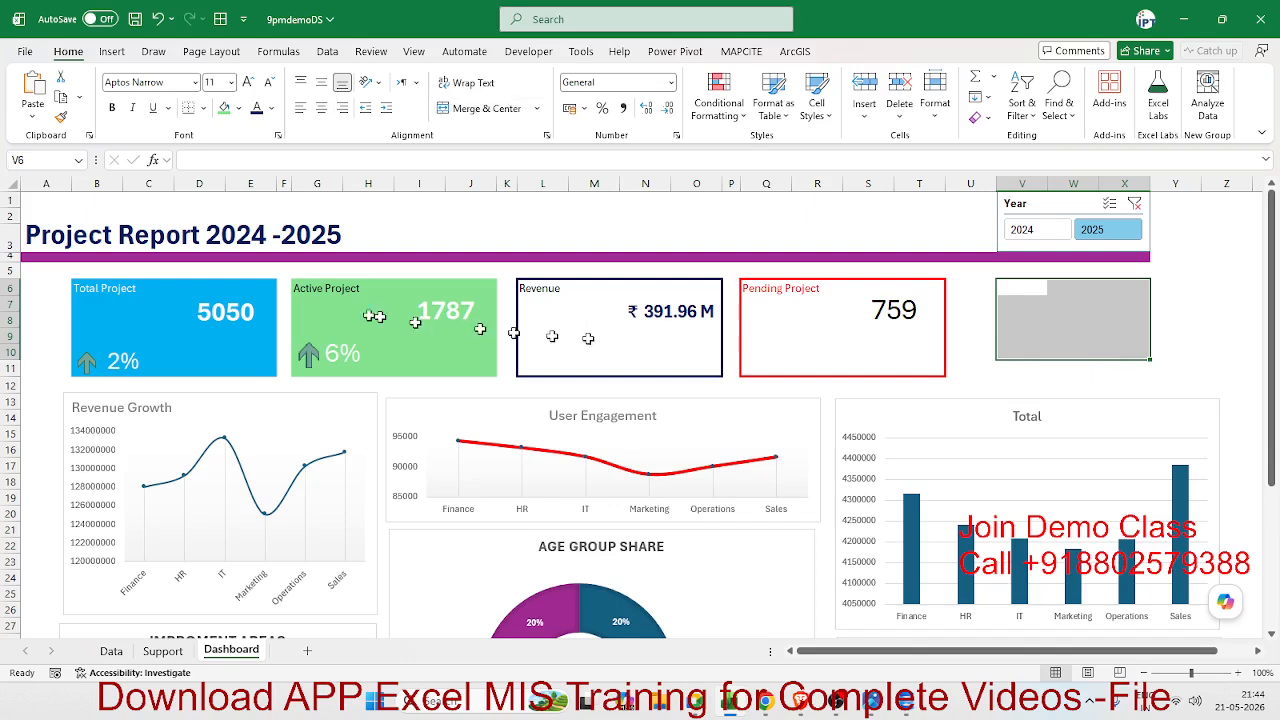
pyautogui.click(222, 308)
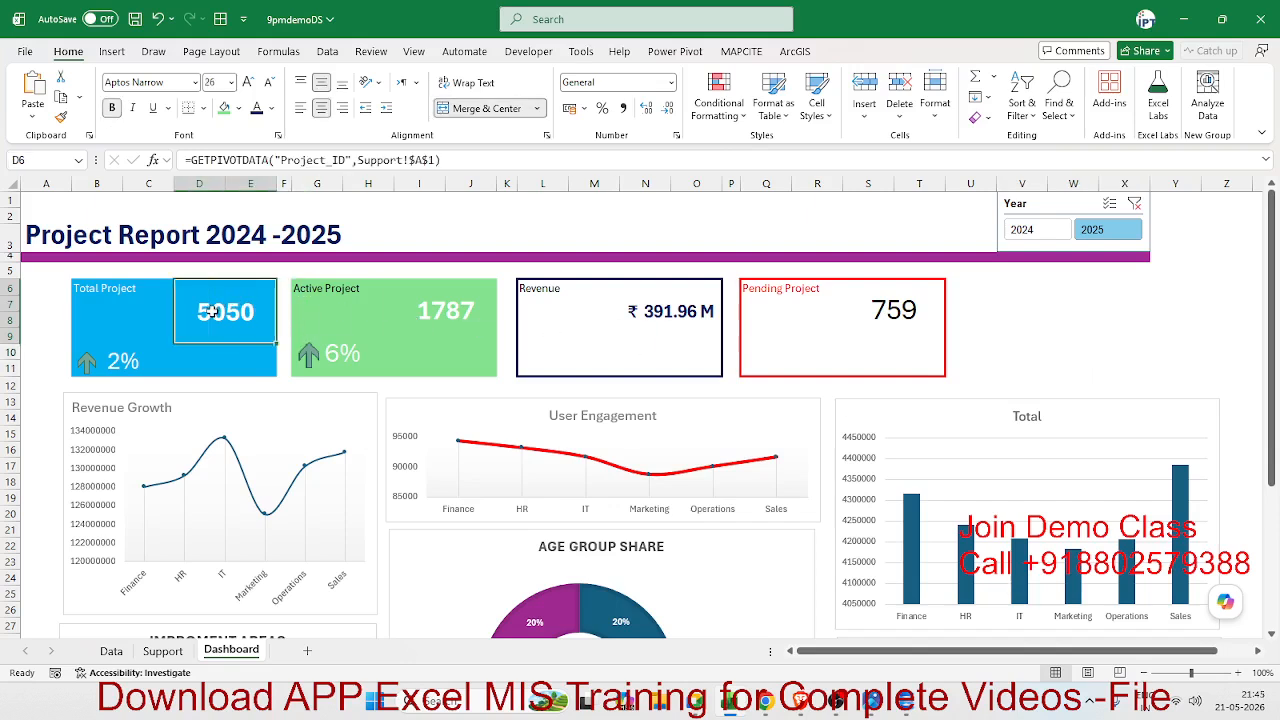
pyautogui.click(885, 313)
pyautogui.moveTo(1006, 288); pyautogui.dragTo(1127, 378)
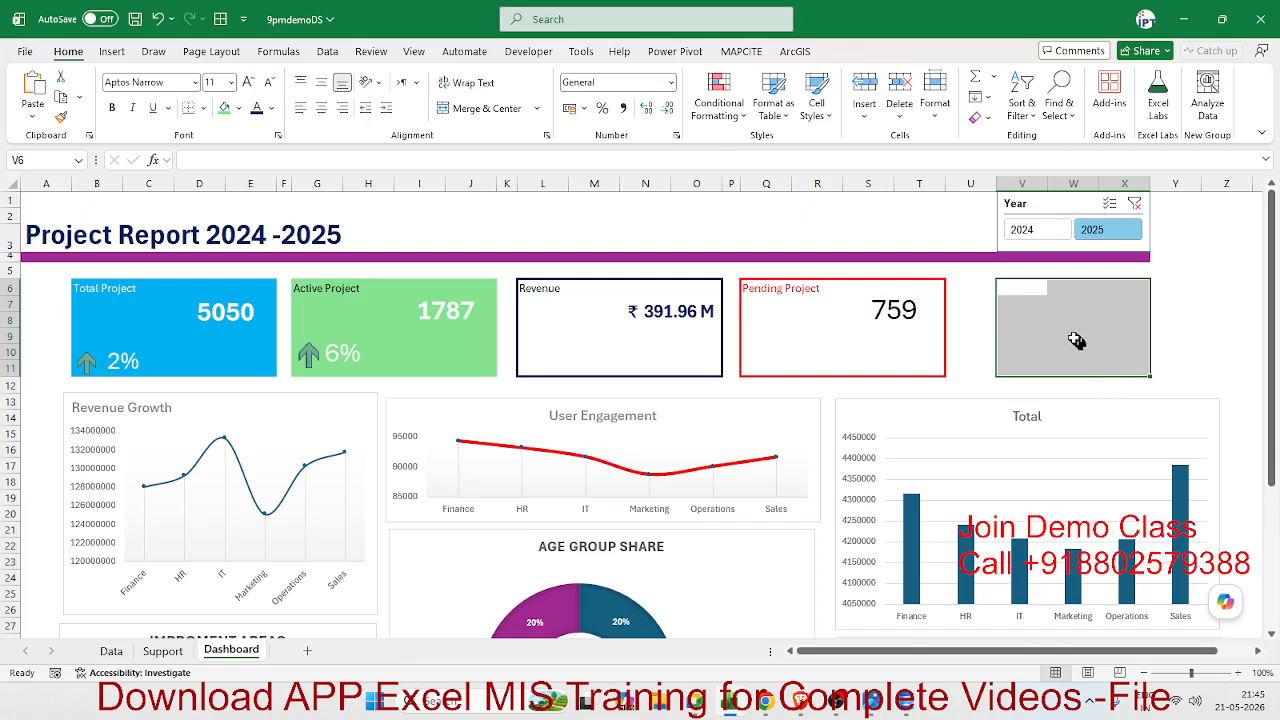
# Link cell V6 to the Total Project card's value with the formula =D6
pyautogui.click(1041, 295)
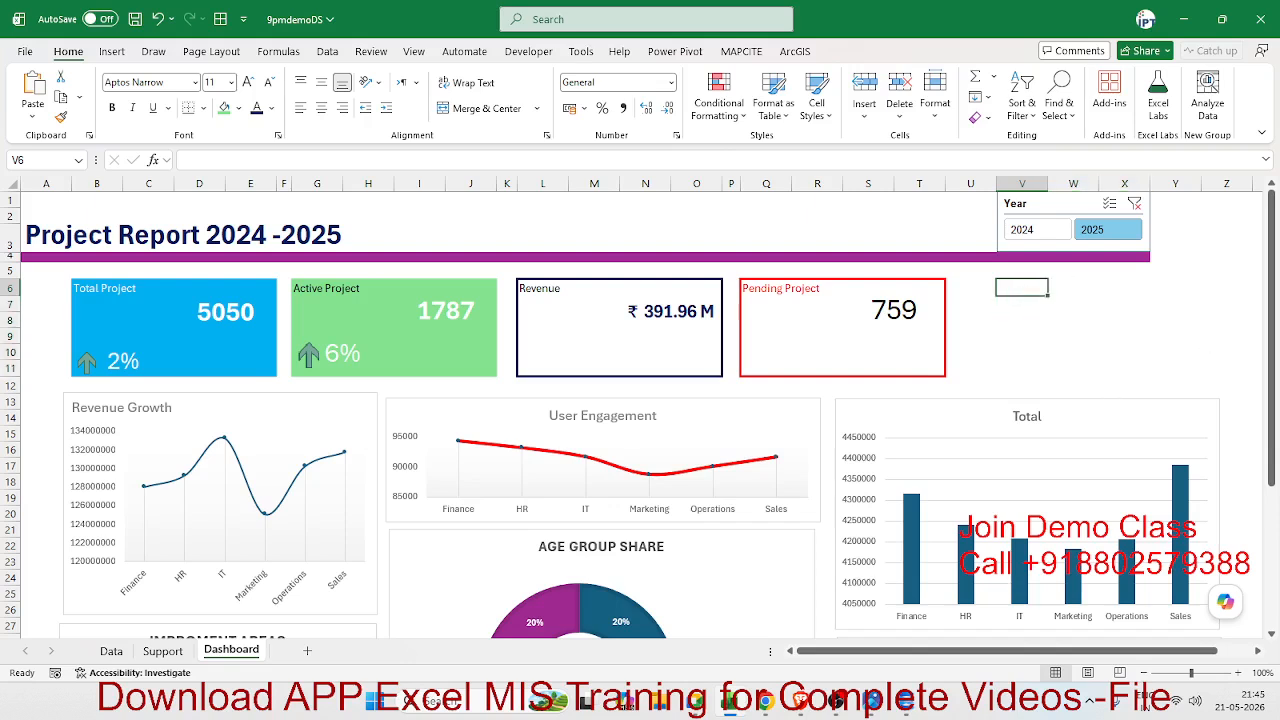
pyautogui.write('=')
pyautogui.press('Left')
pyautogui.press('Left')
pyautogui.press('Left')
pyautogui.press('Left')
pyautogui.press('Left')
pyautogui.press('Left')
pyautogui.press('Left')
pyautogui.press('Left')
pyautogui.press('Left')
pyautogui.press('Left')
pyautogui.press('Left')
pyautogui.press('Left')
pyautogui.press('Left')
pyautogui.press('Left')
pyautogui.press('Left')
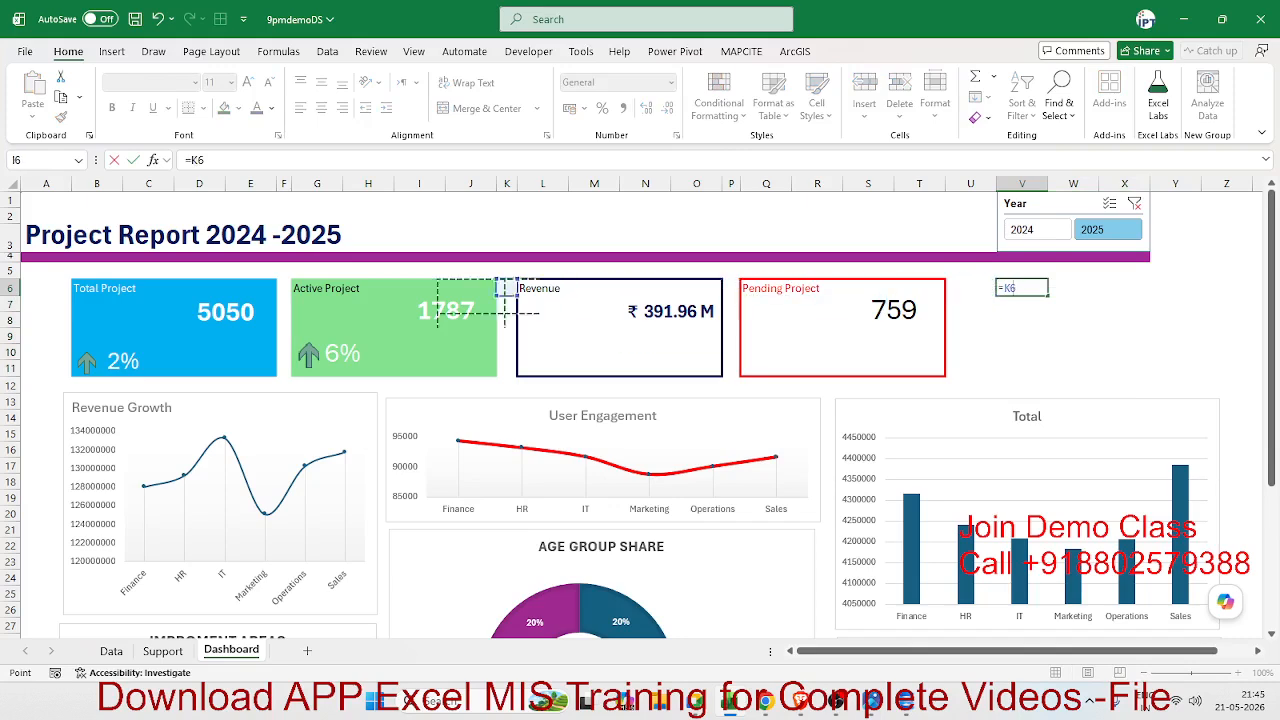
pyautogui.press('Down')
pyautogui.press('Right')
pyautogui.press('Return')
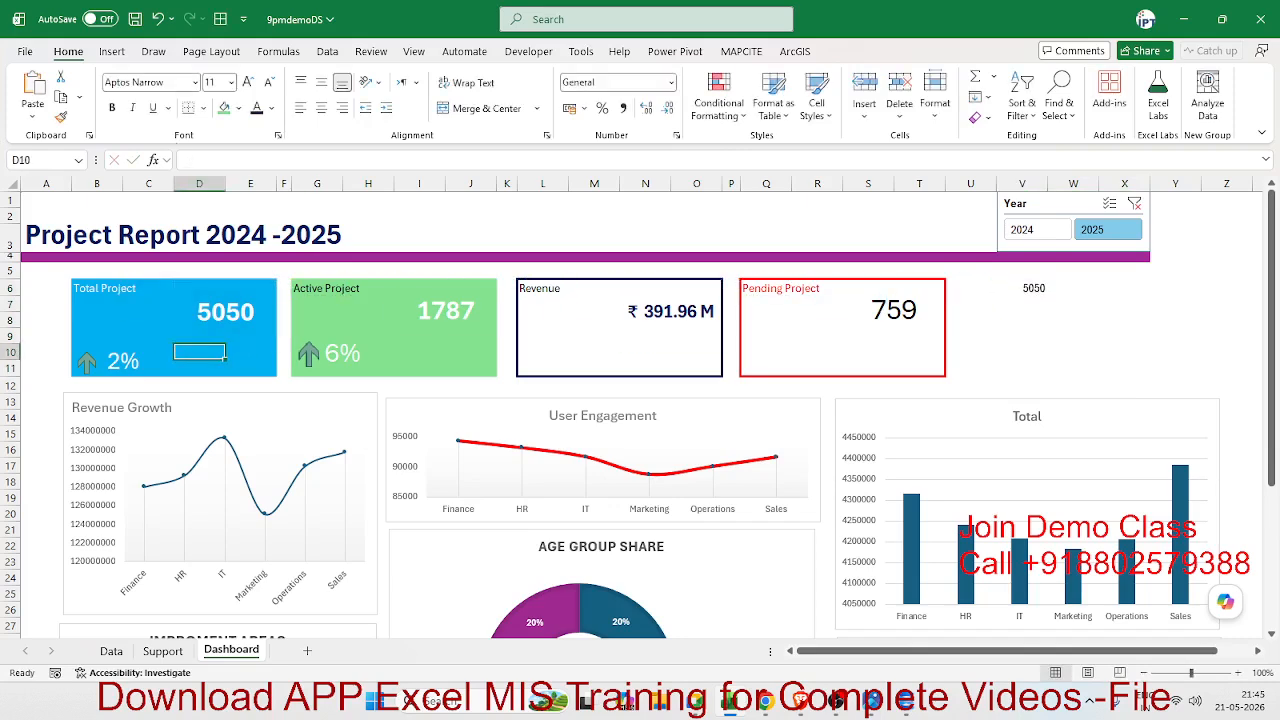
pyautogui.write('=')
pyautogui.press('Escape')
# Link cell V7 to the Pending Project card's value with the formula =S6
pyautogui.click(1022, 303)
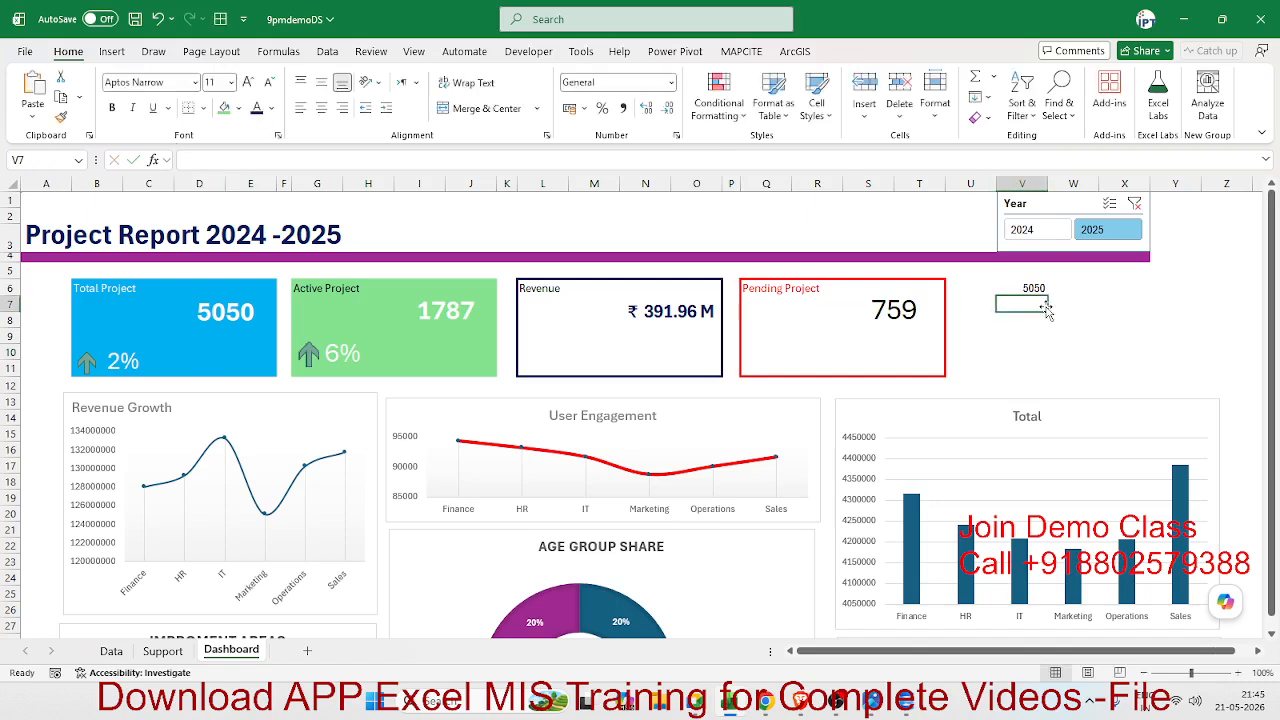
pyautogui.write('=')
pyautogui.click(900, 310)
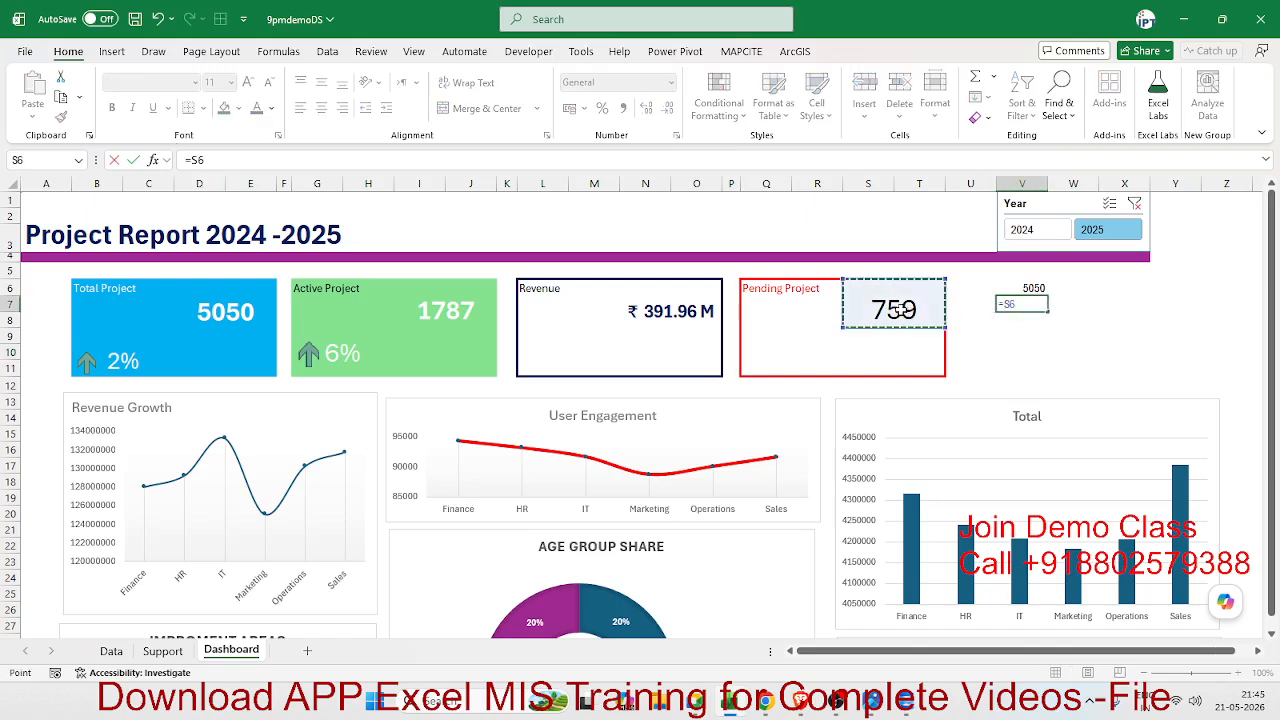
pyautogui.press('Return')
# Add the total and pending project values in cell V8 with the formula =V6+V7
pyautogui.write('=')
pyautogui.press('Up')
pyautogui.press('Up')
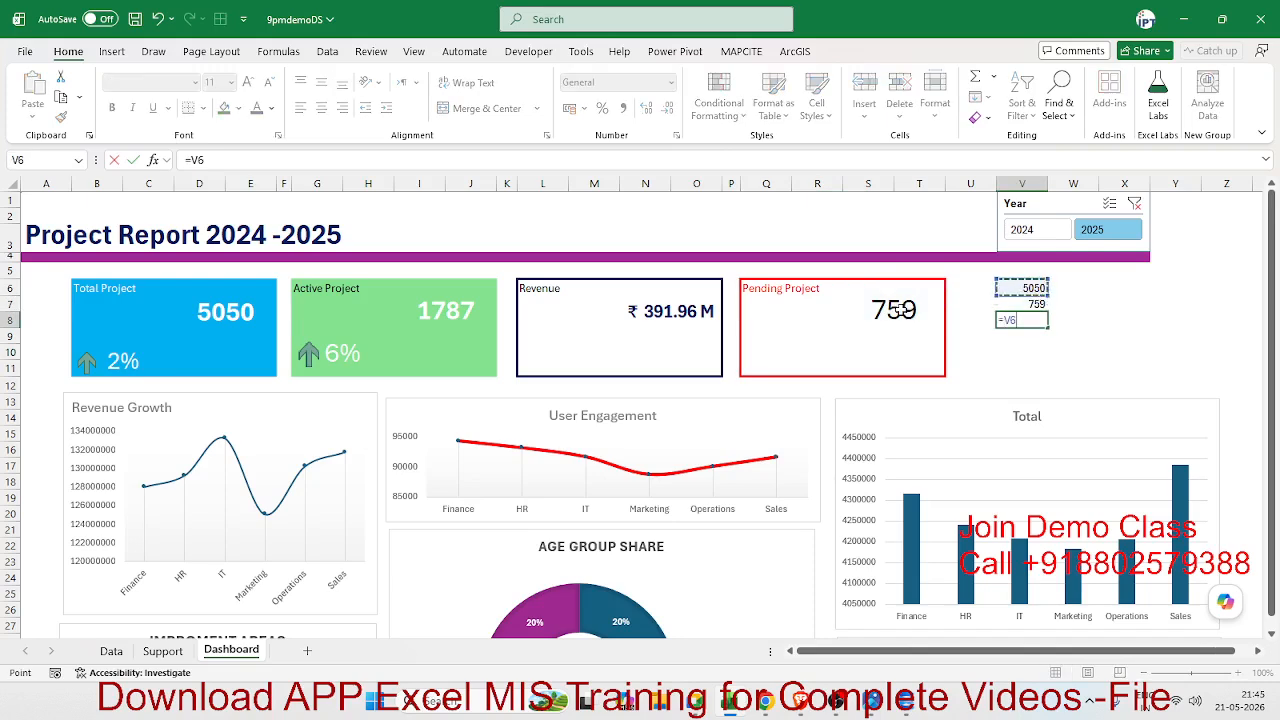
pyautogui.write('+')
pyautogui.press('Up')
pyautogui.press('Return')
pyautogui.press('Up')
pyautogui.press('Up')
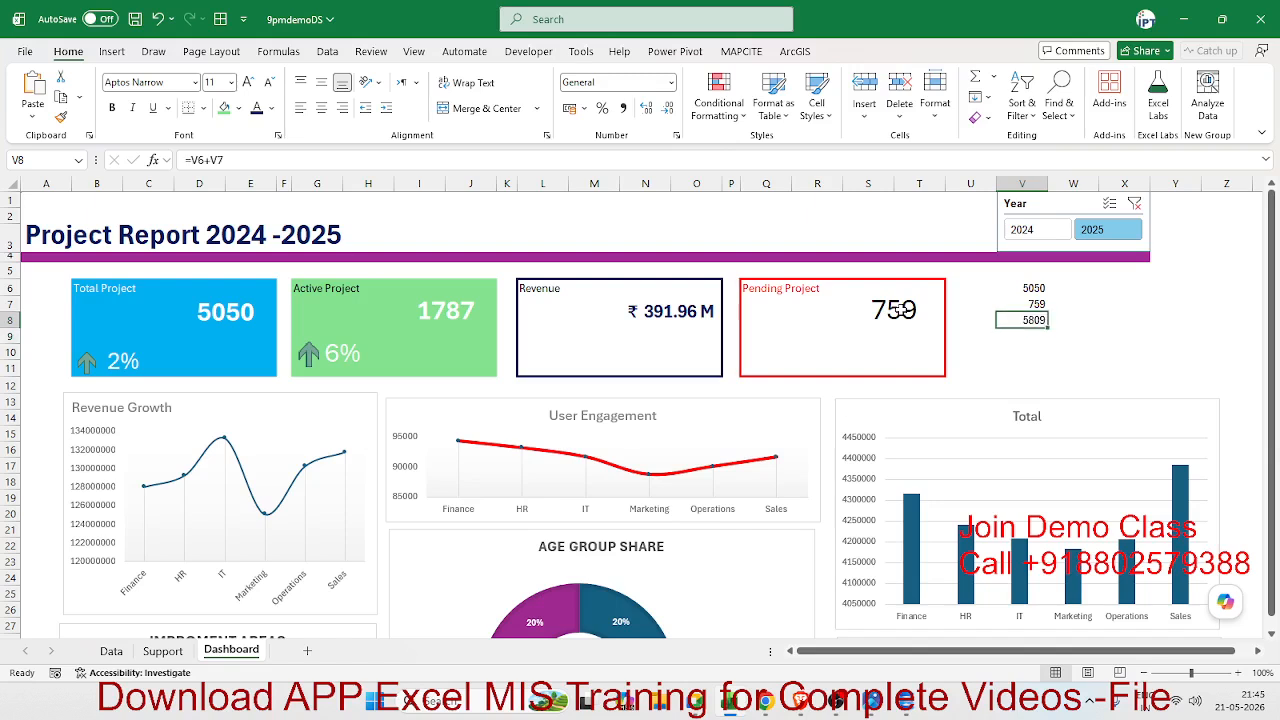
# Insert a doughnut chart based on cells V6:V8
pyautogui.hotkey('shift', 'Up')
pyautogui.press('Down')
pyautogui.press('Up')
pyautogui.press('Up')
pyautogui.hotkey('shift', 'Down')
pyautogui.hotkey('shift', 'Down')
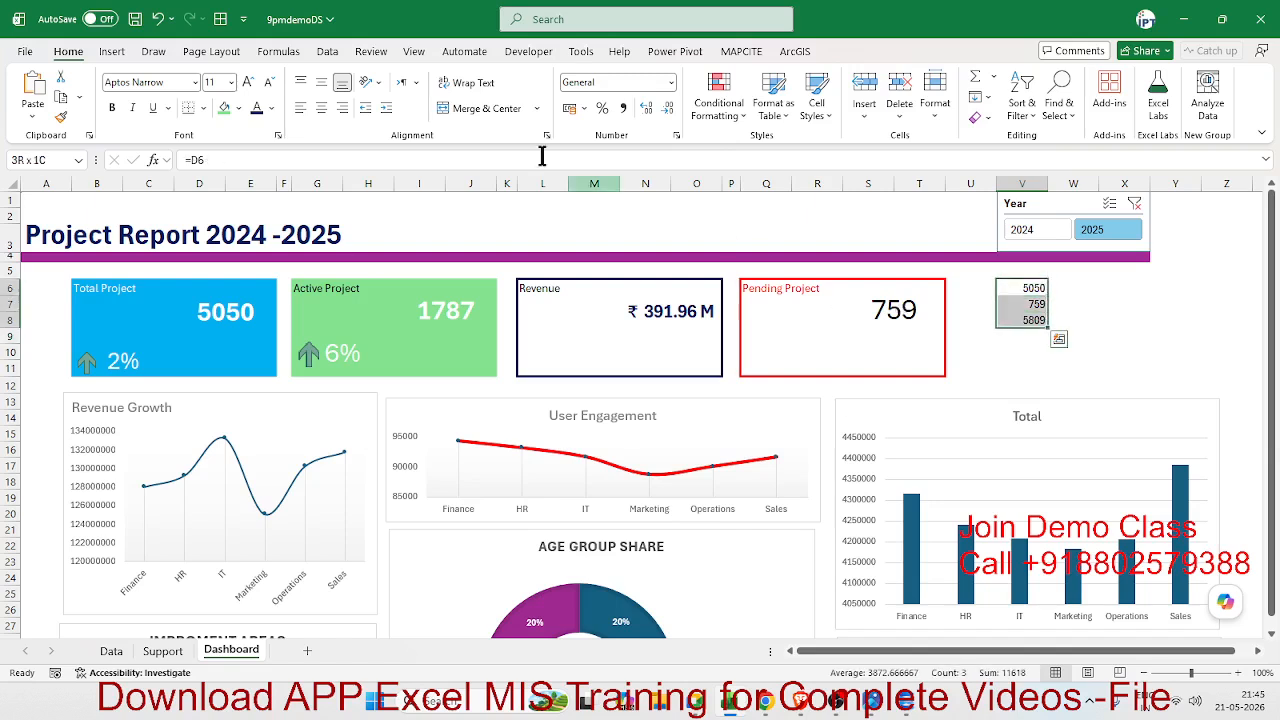
pyautogui.click(112, 51)
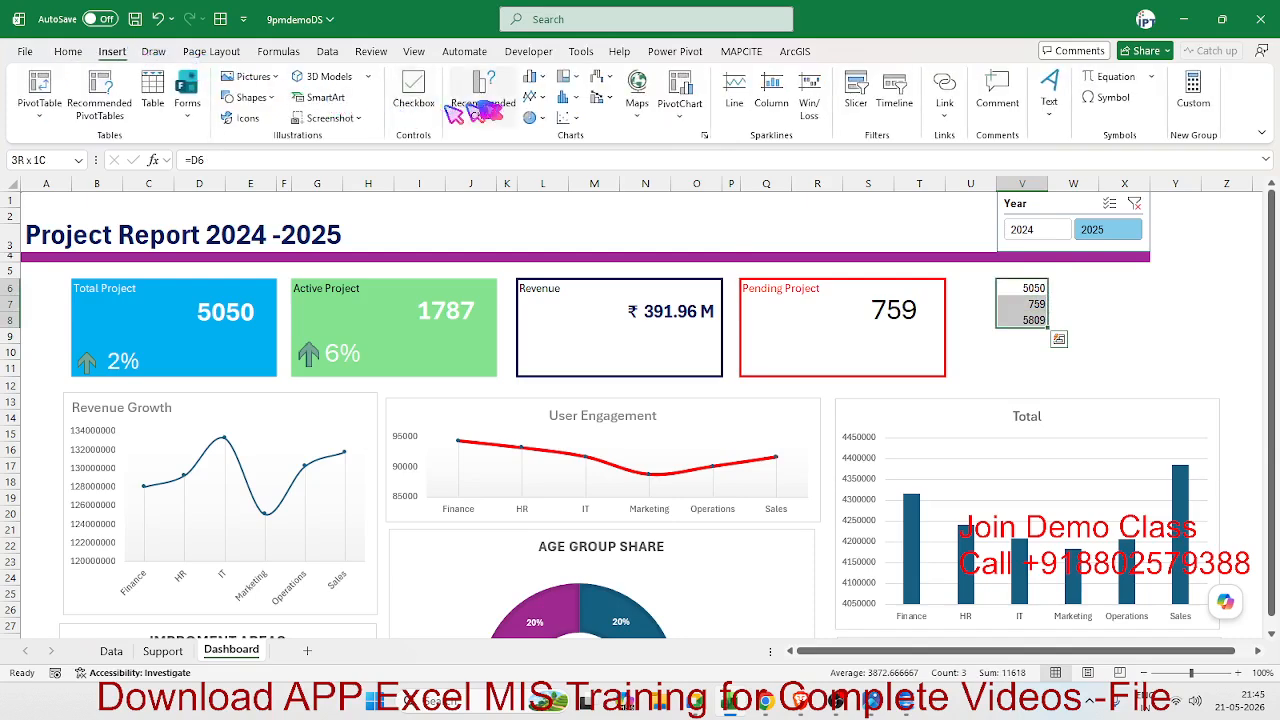
pyautogui.click(534, 118)
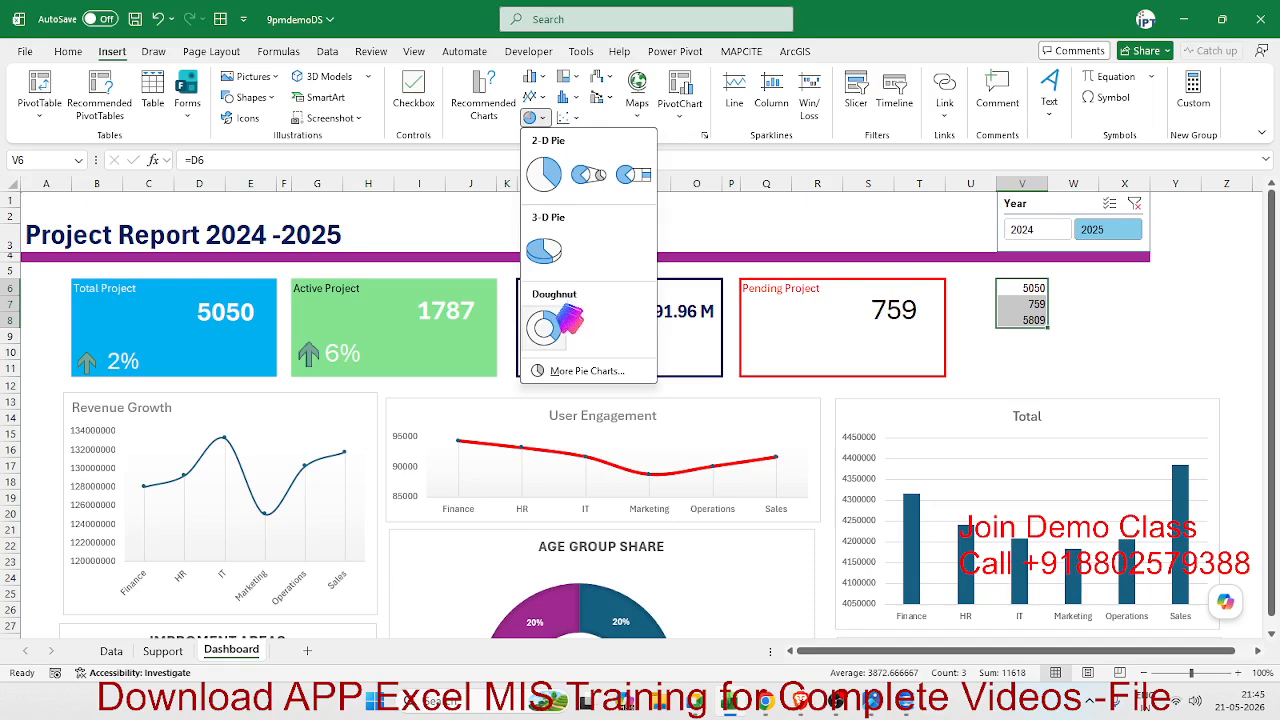
pyautogui.click(543, 326)
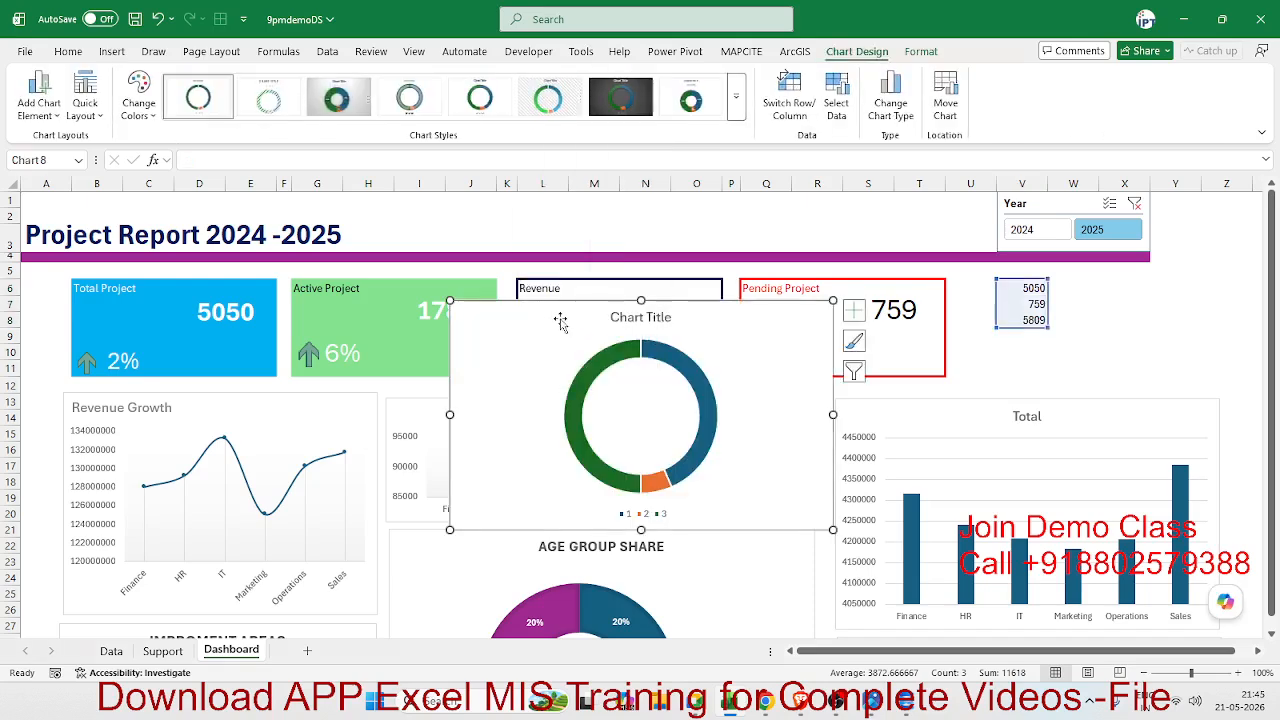
# Set the doughnut series' hole size to 45% and its angle of first slice to 270°
pyautogui.rightClick(648, 352)
pyautogui.click(724, 532)
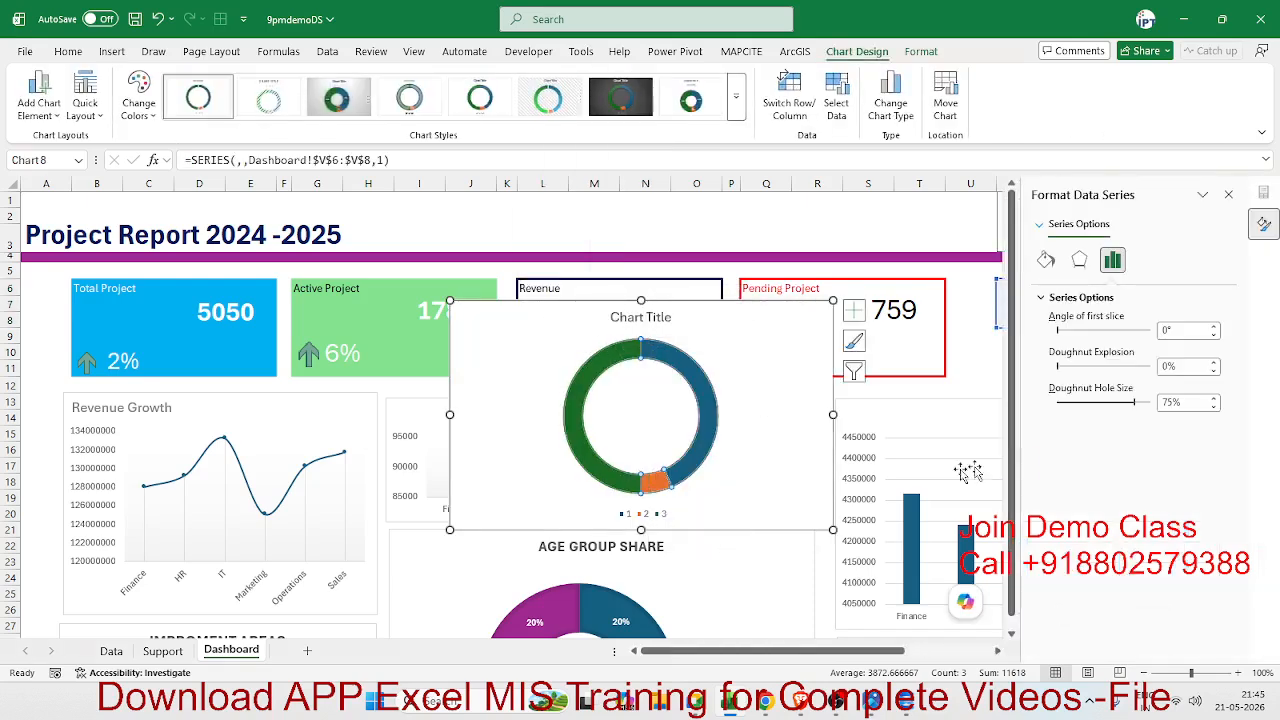
pyautogui.moveTo(1133, 402); pyautogui.dragTo(1105, 403)
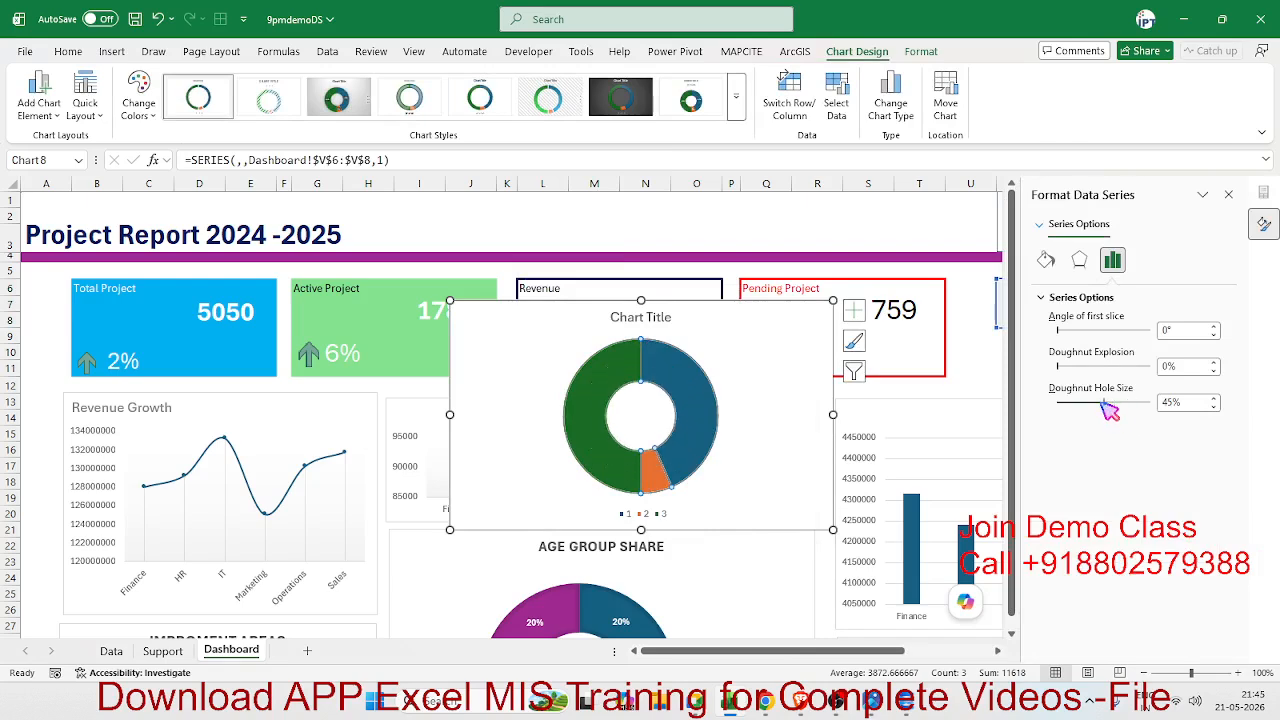
pyautogui.click(1186, 333)
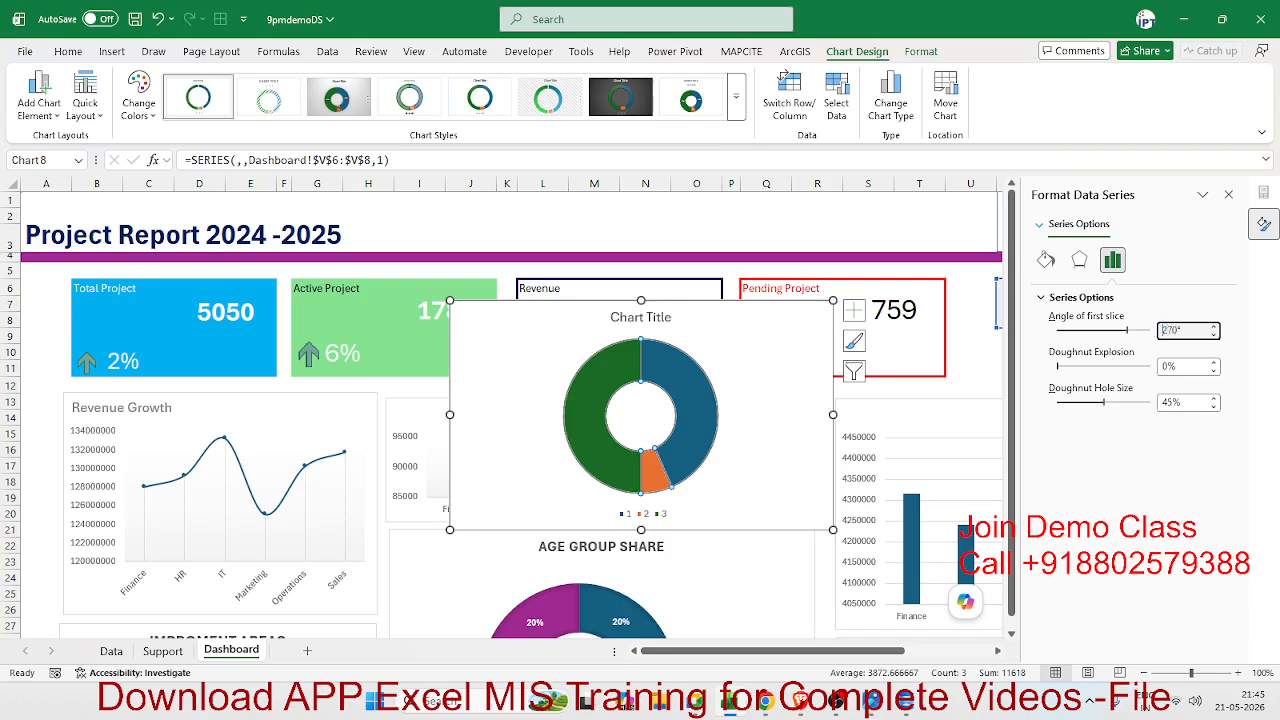
pyautogui.press('Return')
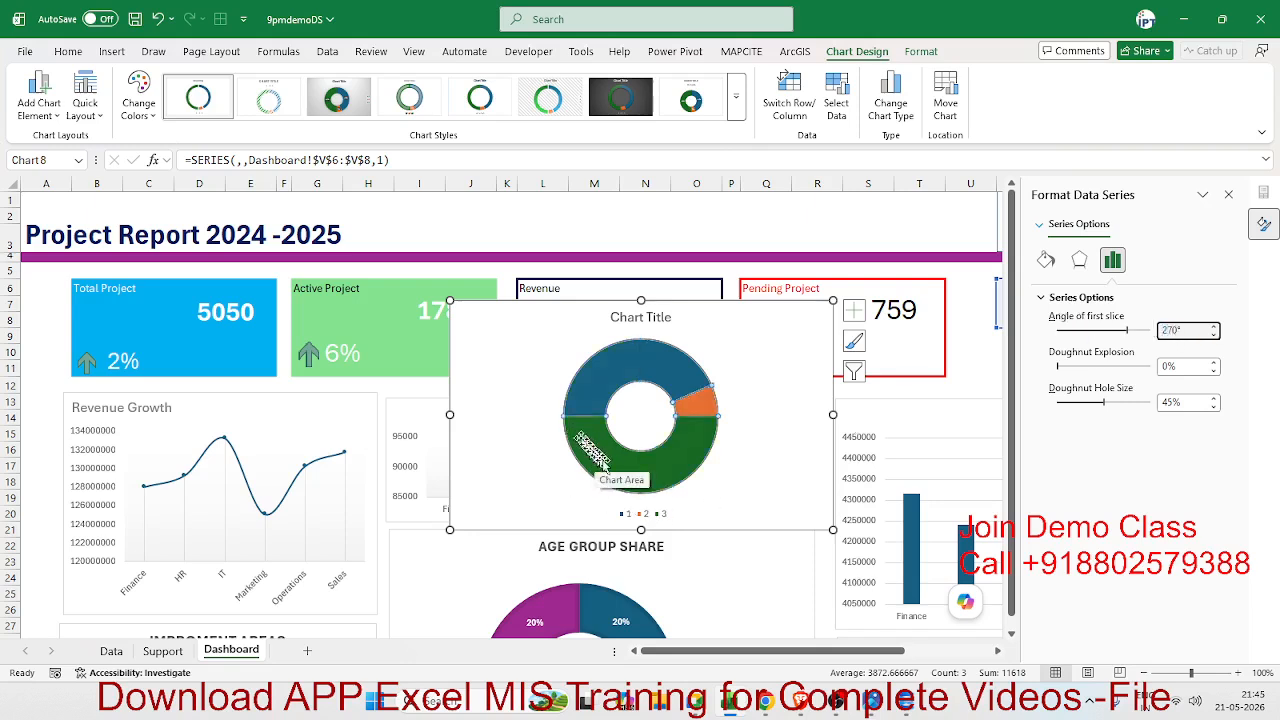
# Remove the fill and border line from the doughnut's bottom half slice
pyautogui.click(675, 462)
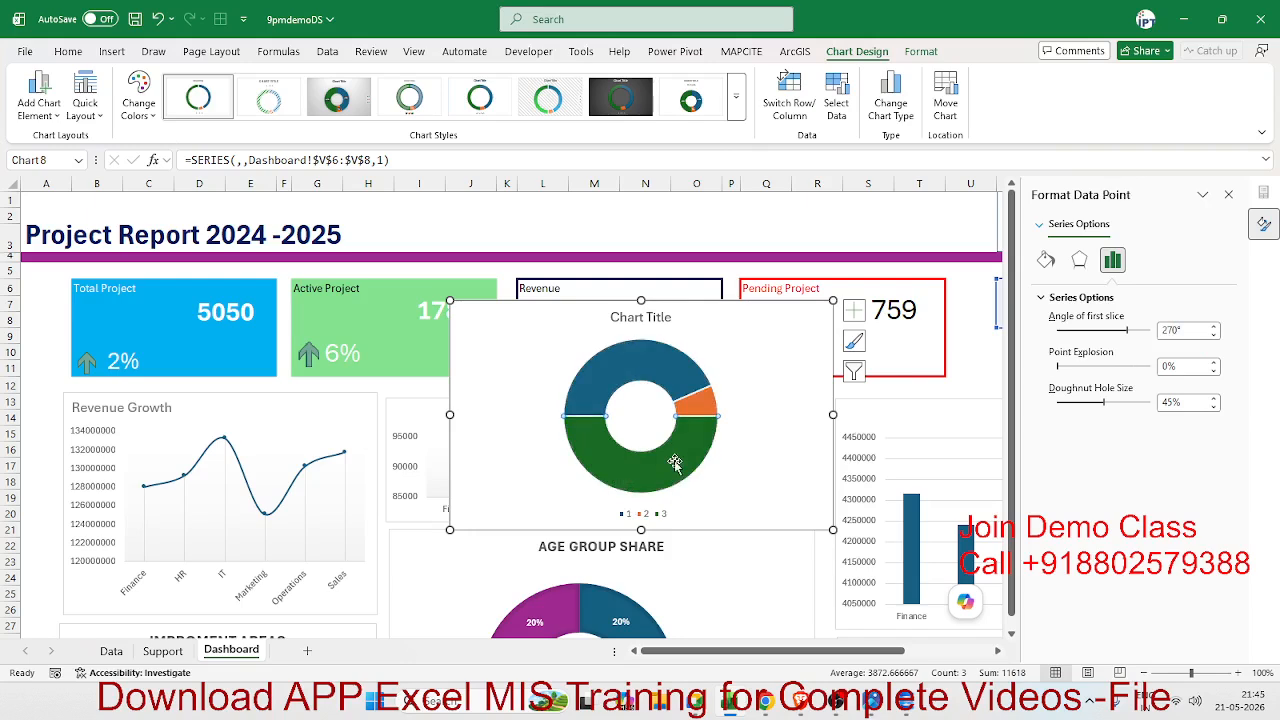
pyautogui.click(1046, 262)
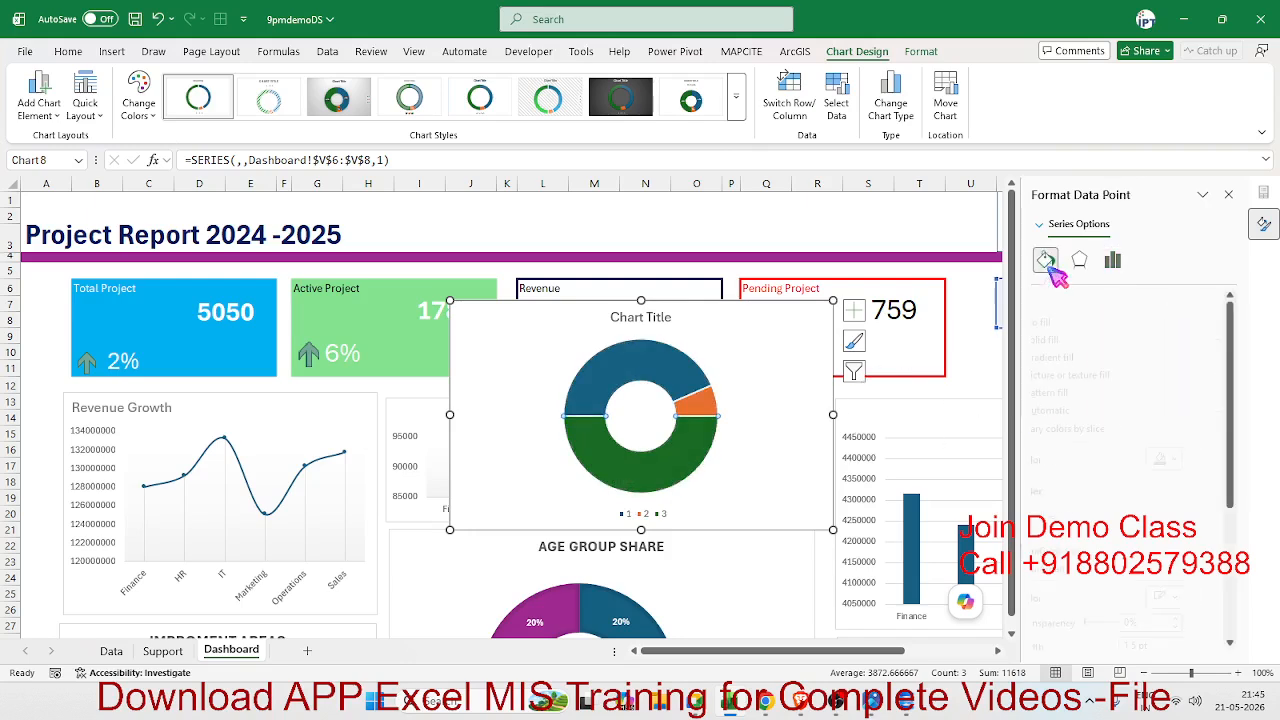
pyautogui.click(1070, 323)
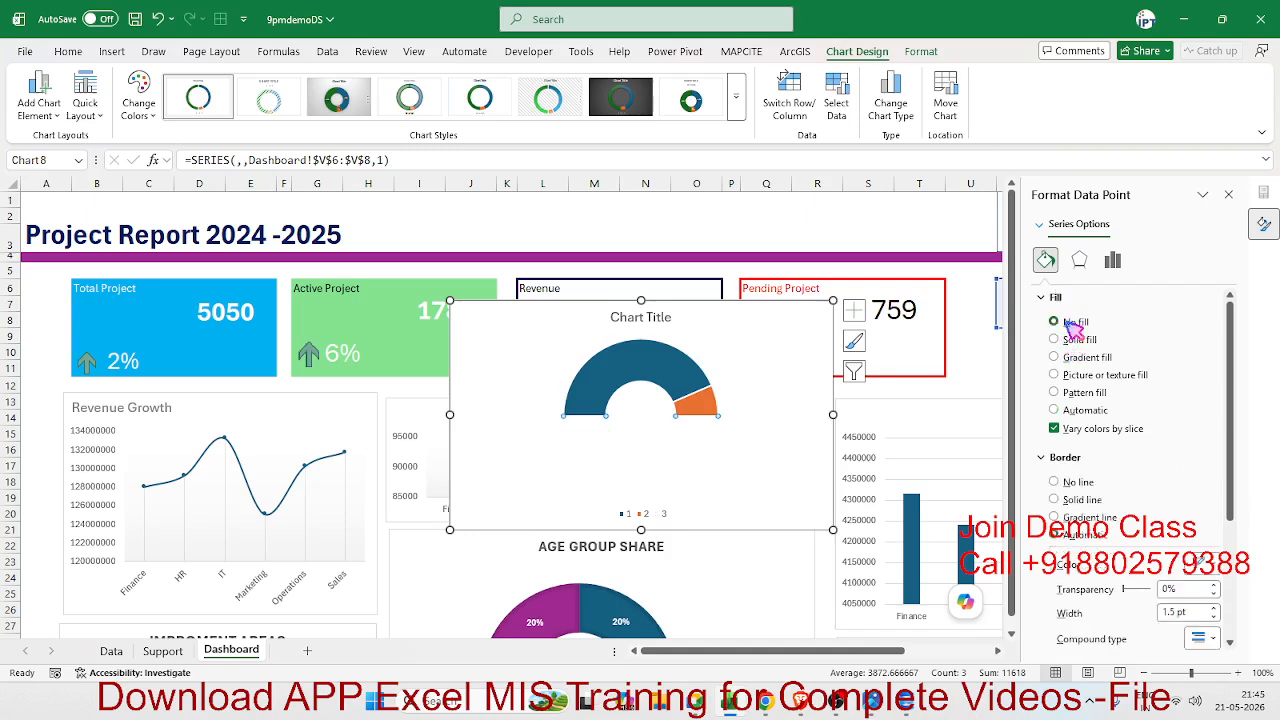
pyautogui.click(1080, 484)
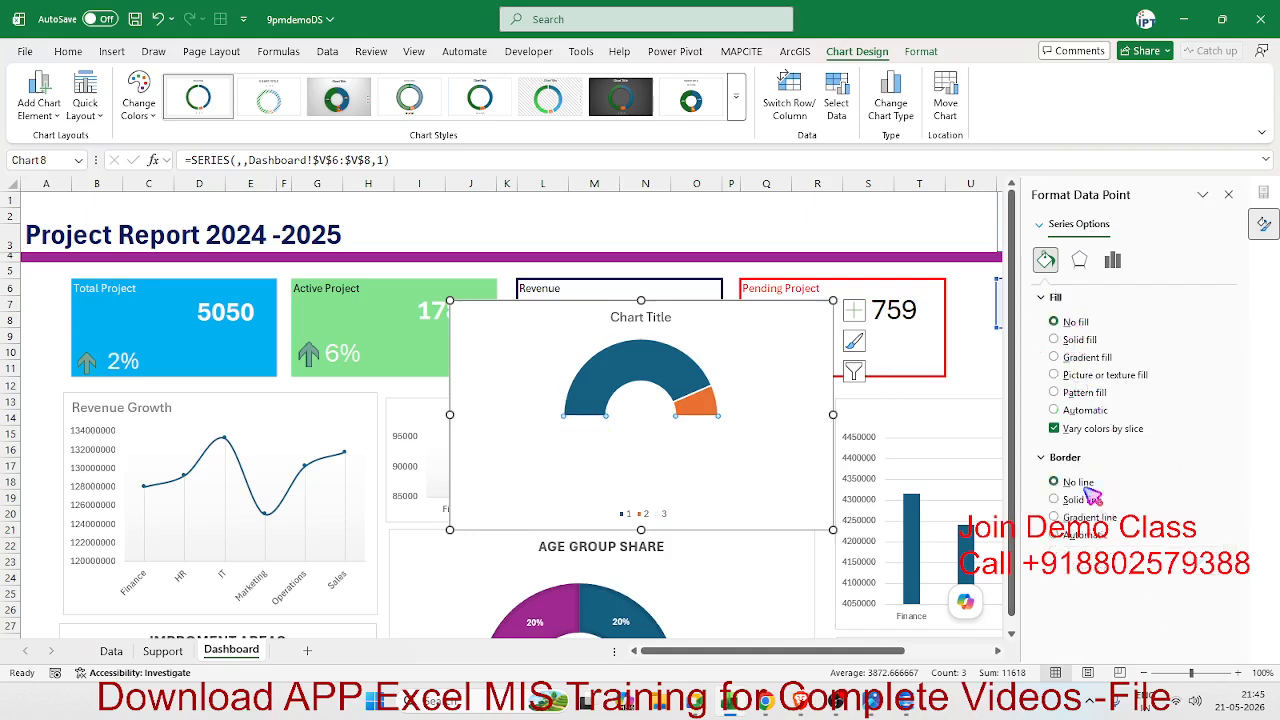
# Give the pending-project slice a solid light gray fill and no border line
pyautogui.click(705, 404)
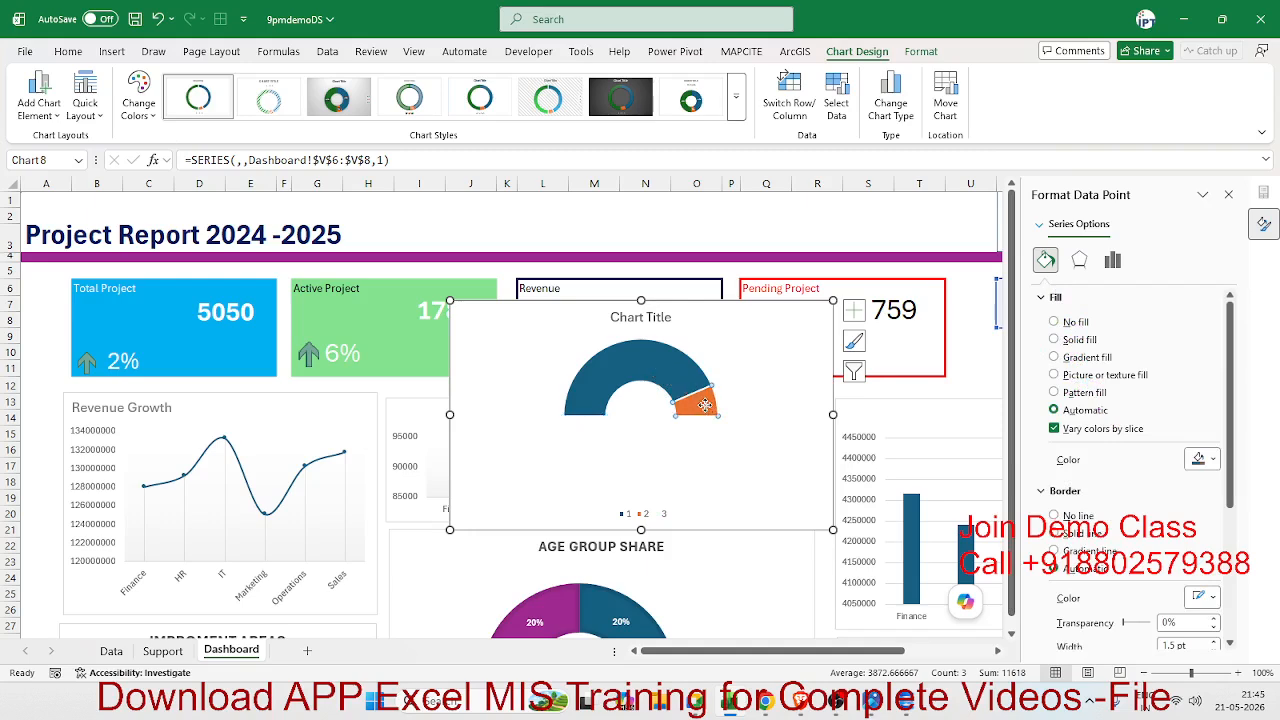
pyautogui.click(1090, 341)
pyautogui.click(1205, 459)
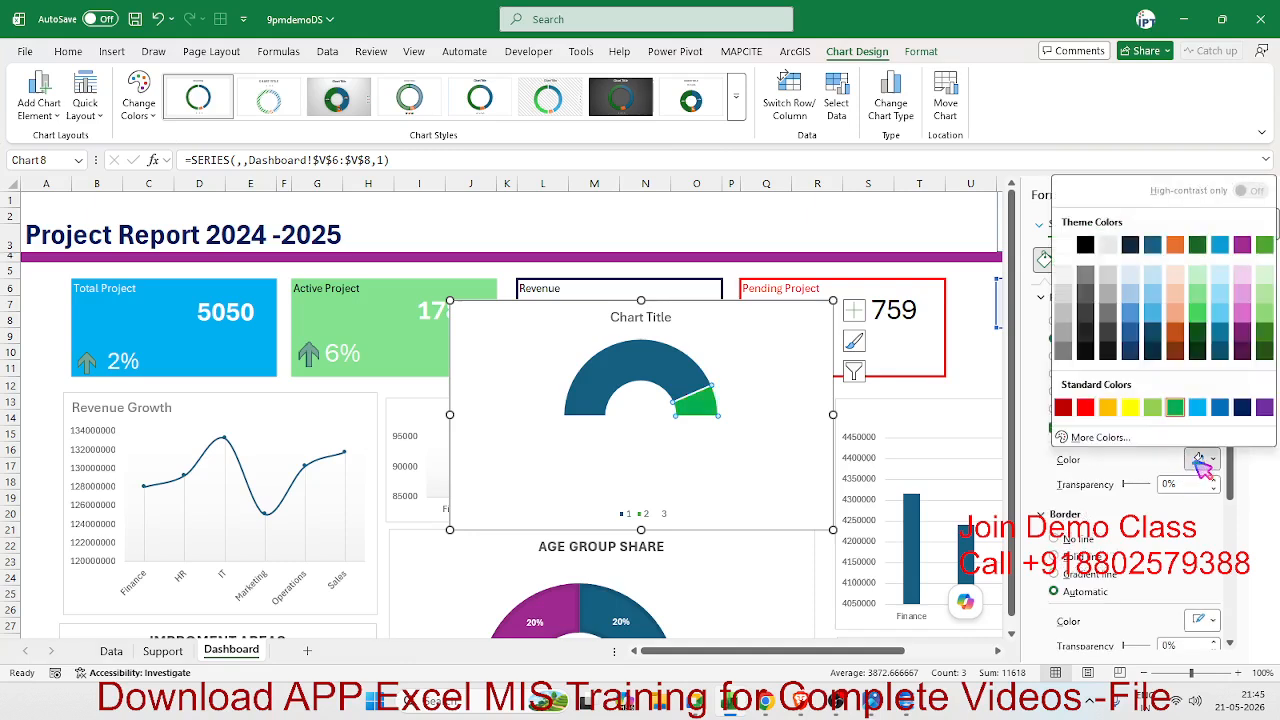
pyautogui.click(1064, 290)
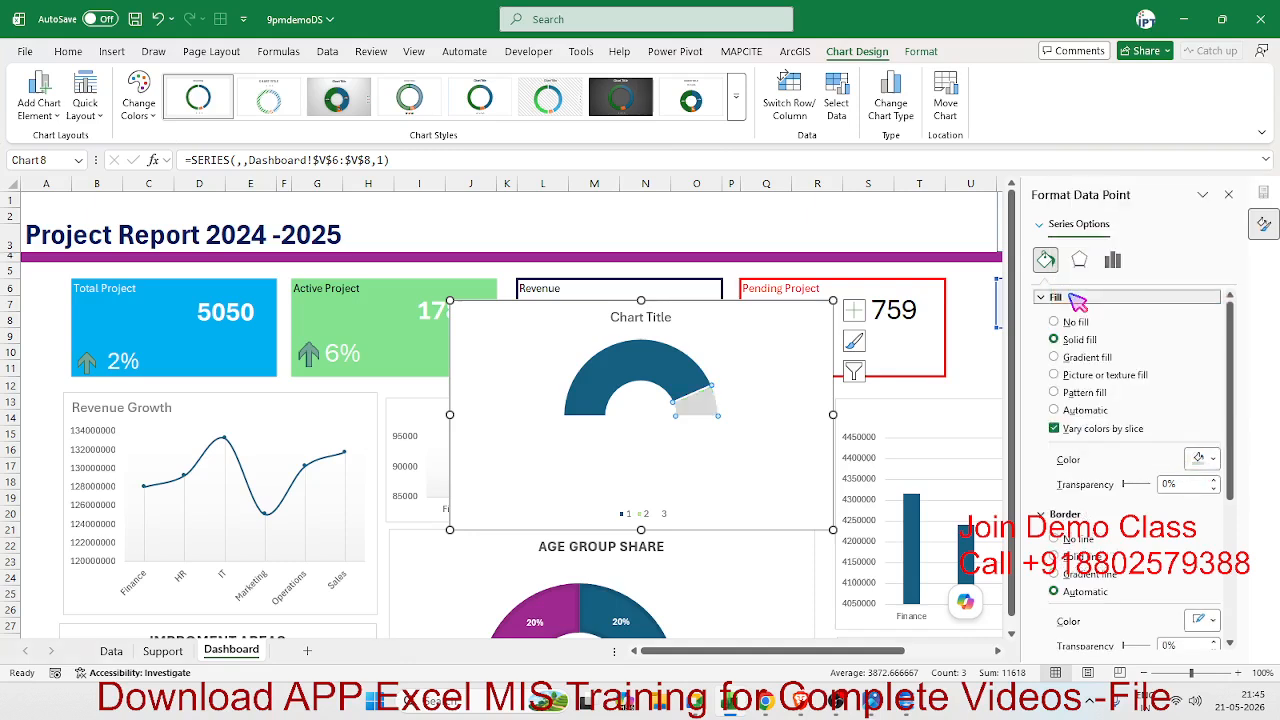
pyautogui.click(1070, 541)
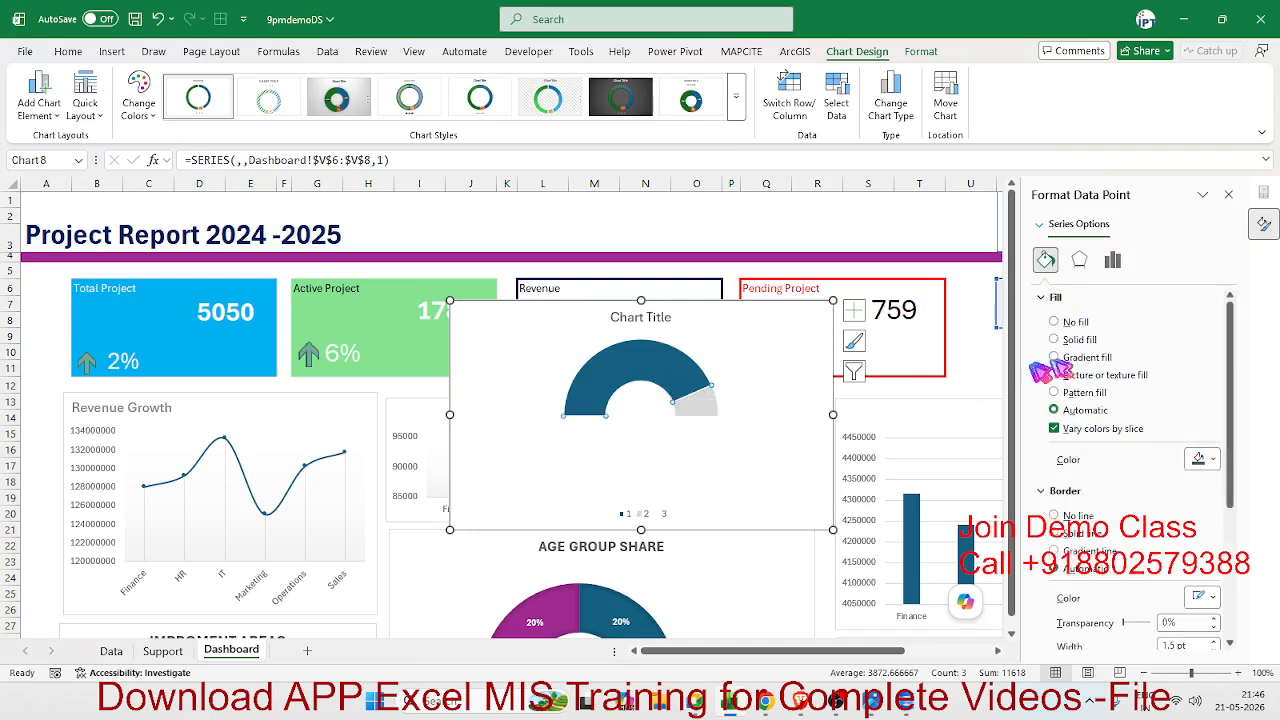
# Set the total-project slice to a solid fill in standard green
pyautogui.click(1078, 339)
pyautogui.click(1203, 458)
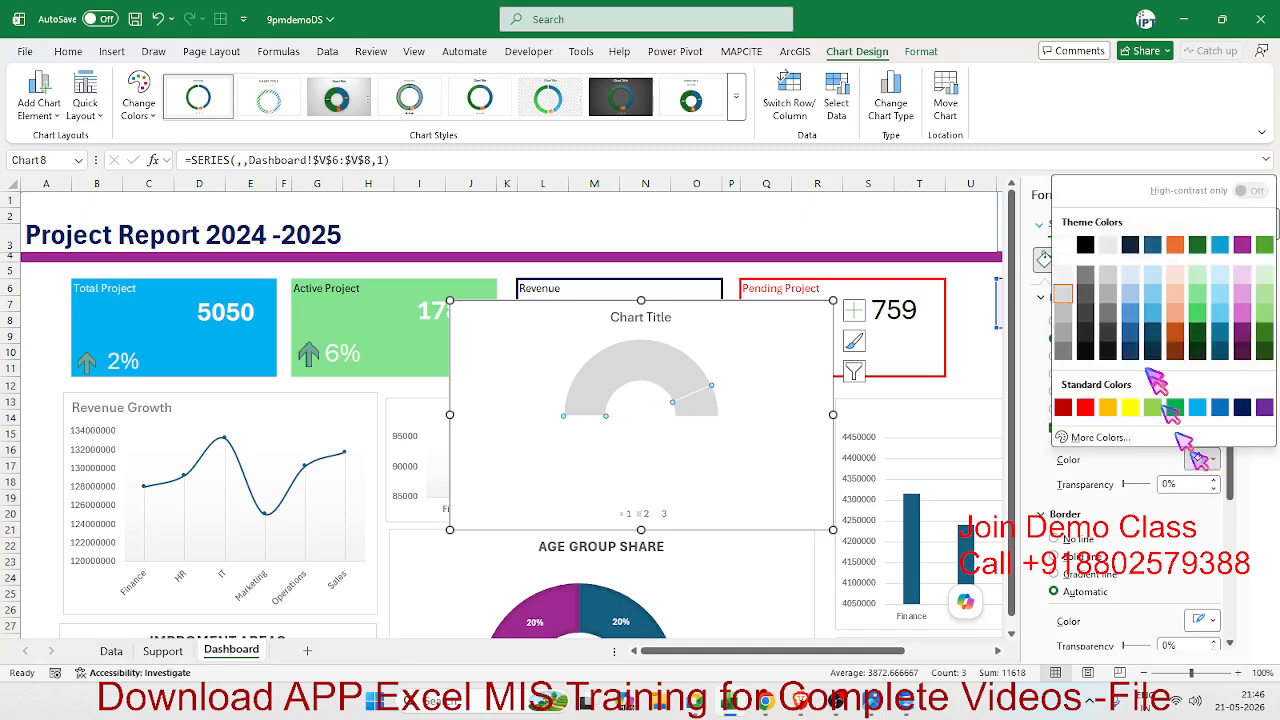
pyautogui.click(1172, 408)
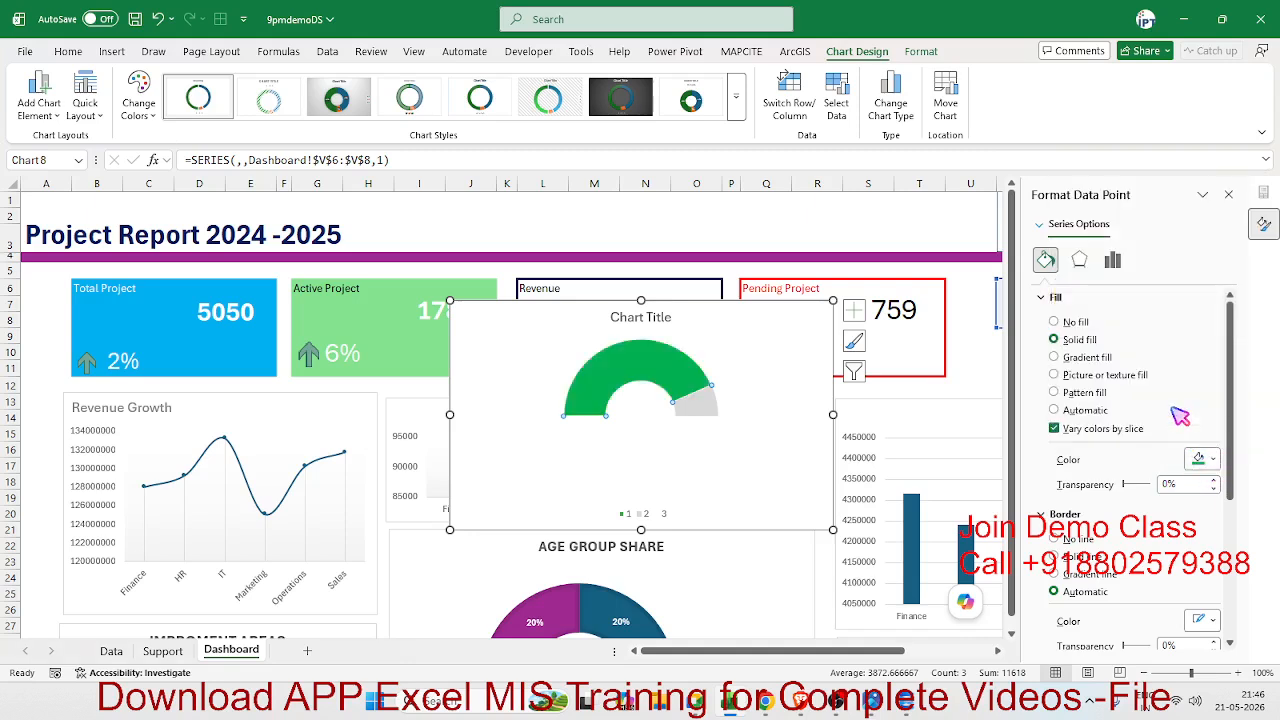
# Add a thicker solid border in standard green around the total-project slice and finish formatting the slices
pyautogui.scroll(-2, 1088, 530)
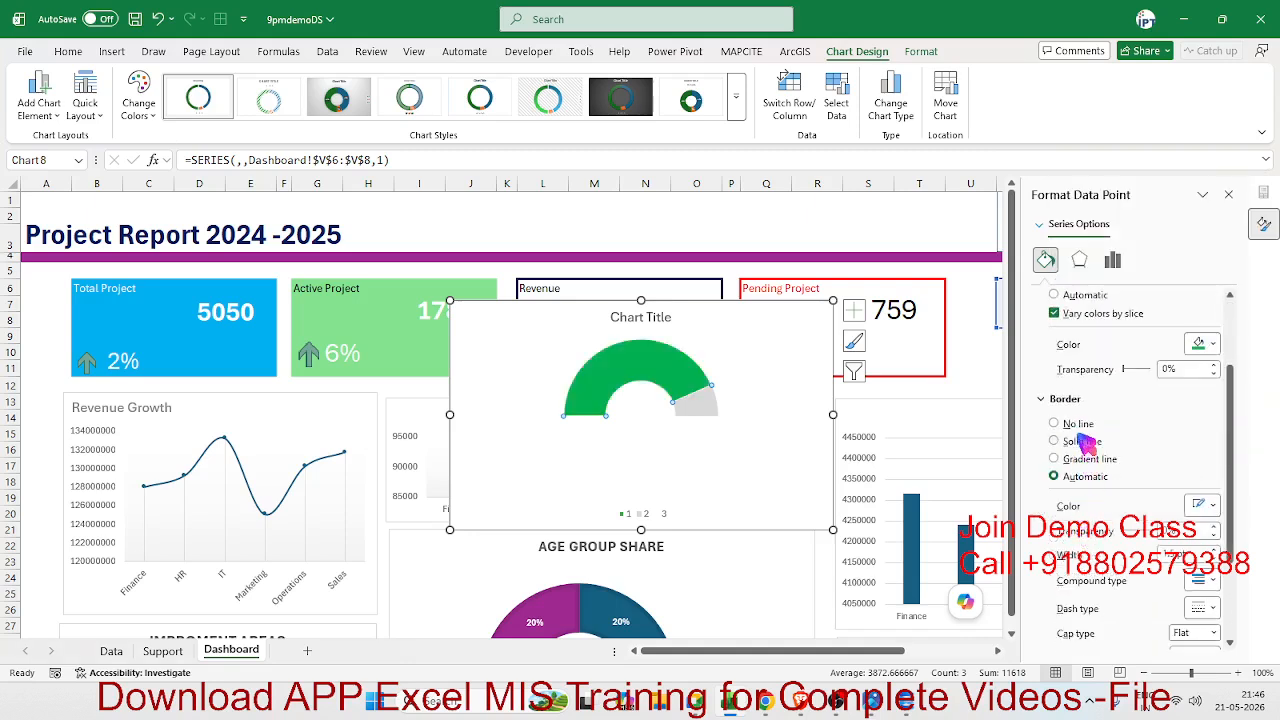
pyautogui.click(1082, 441)
pyautogui.click(1198, 505)
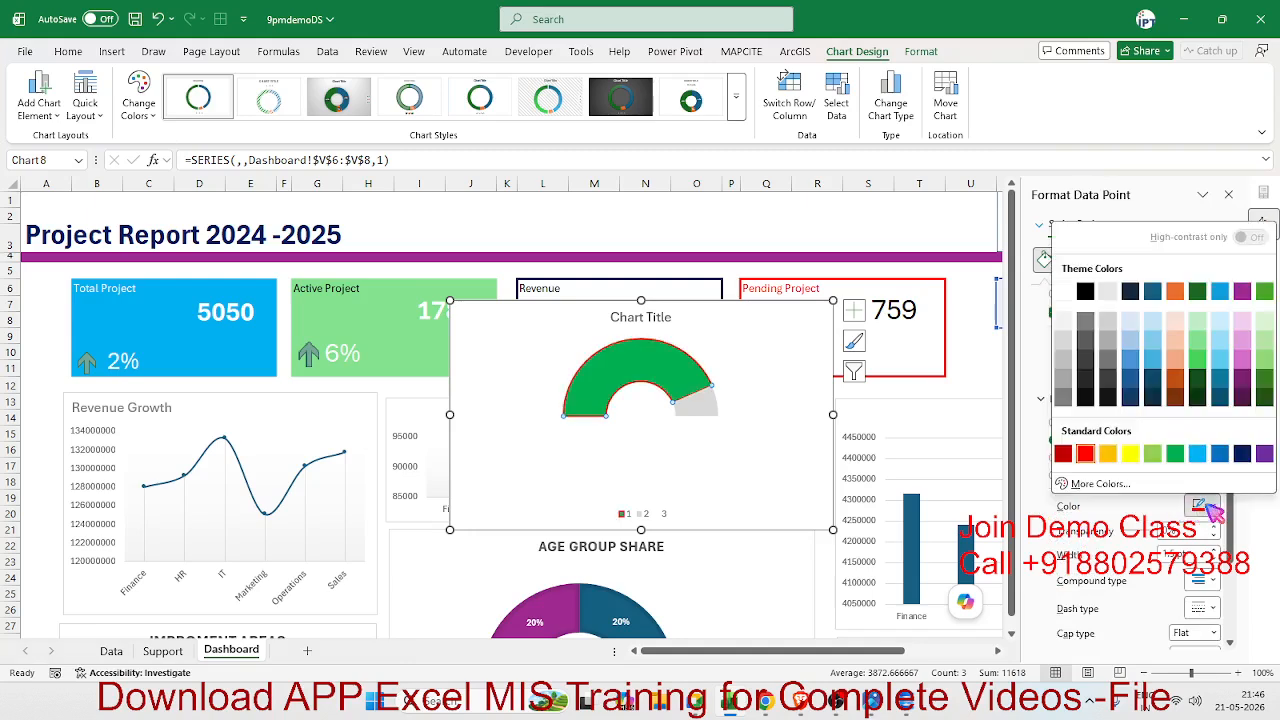
pyautogui.click(1175, 455)
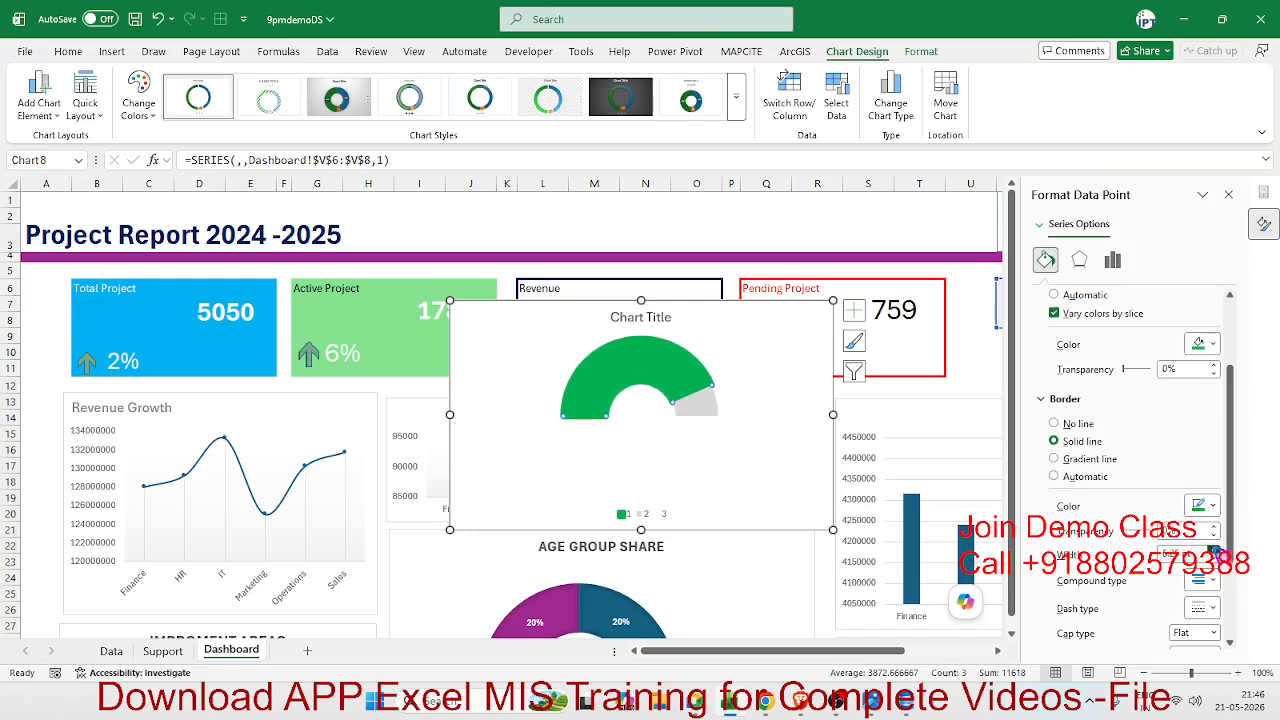
pyautogui.click(695, 402)
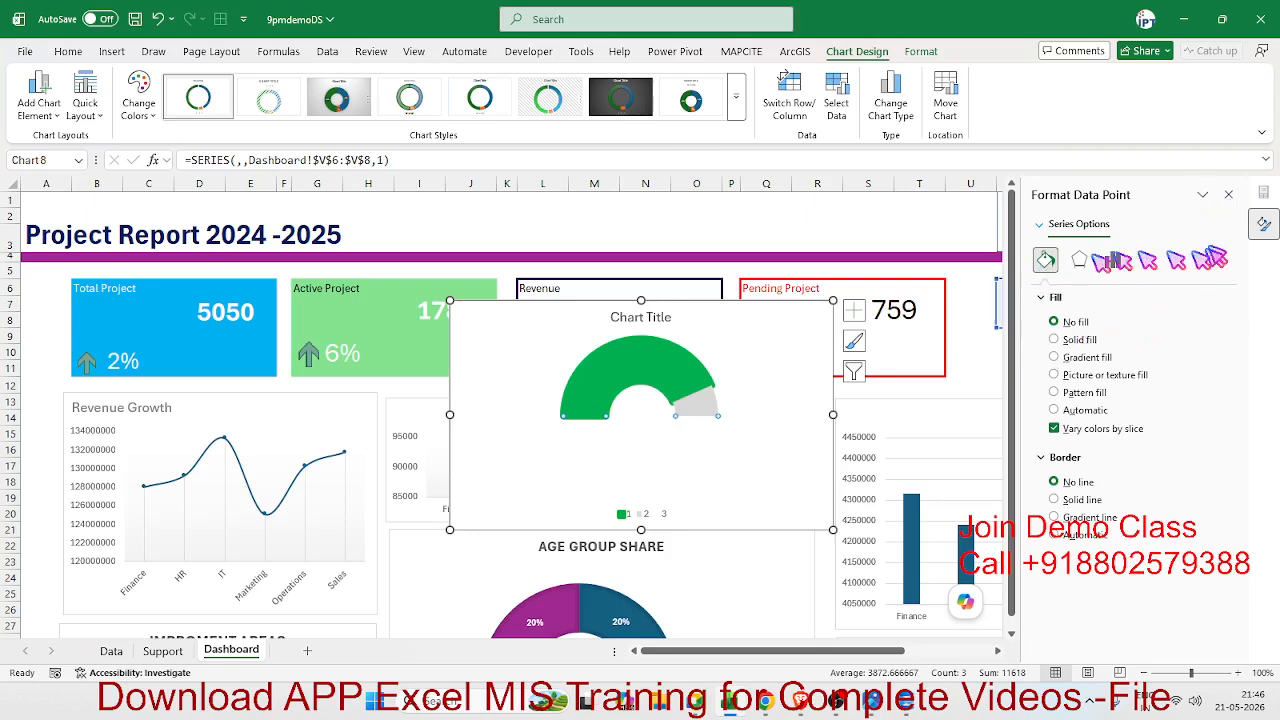
pyautogui.click(1228, 194)
# Replace the doughnut chart's title with Project %
pyautogui.click(640, 317)
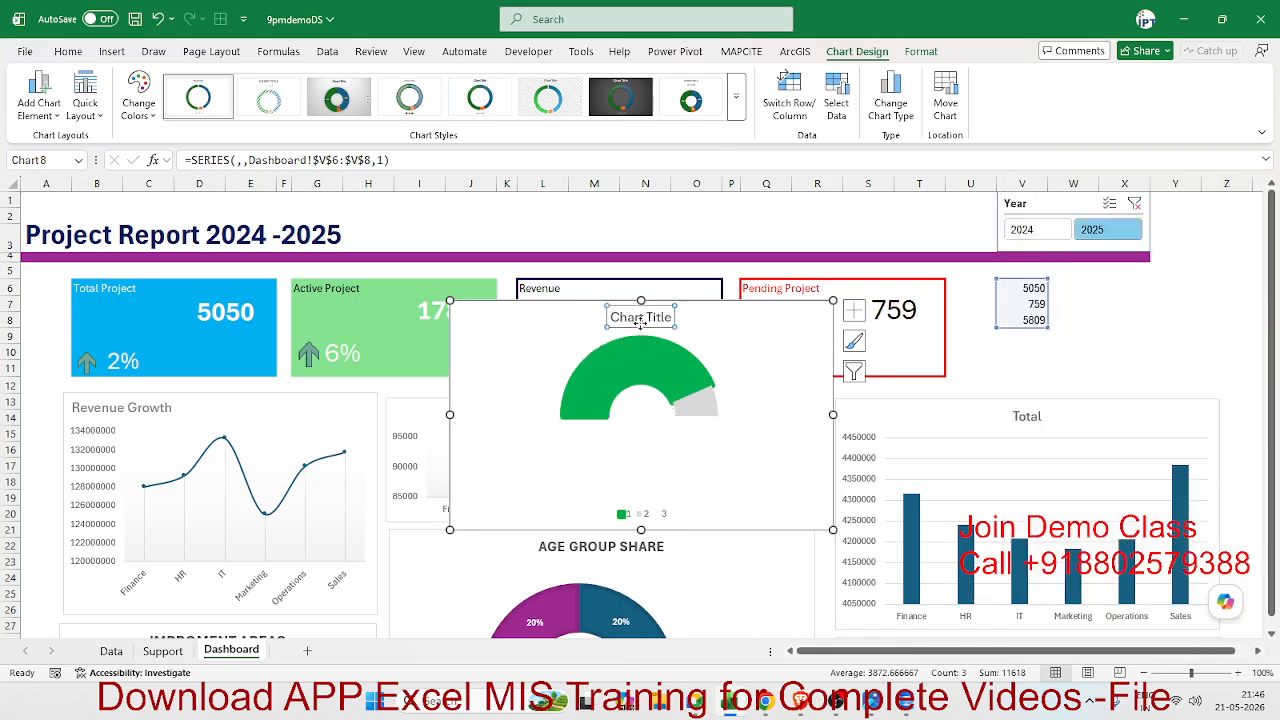
pyautogui.moveTo(643, 317); pyautogui.dragTo(665, 325)
pyautogui.tripleClick(658, 320)
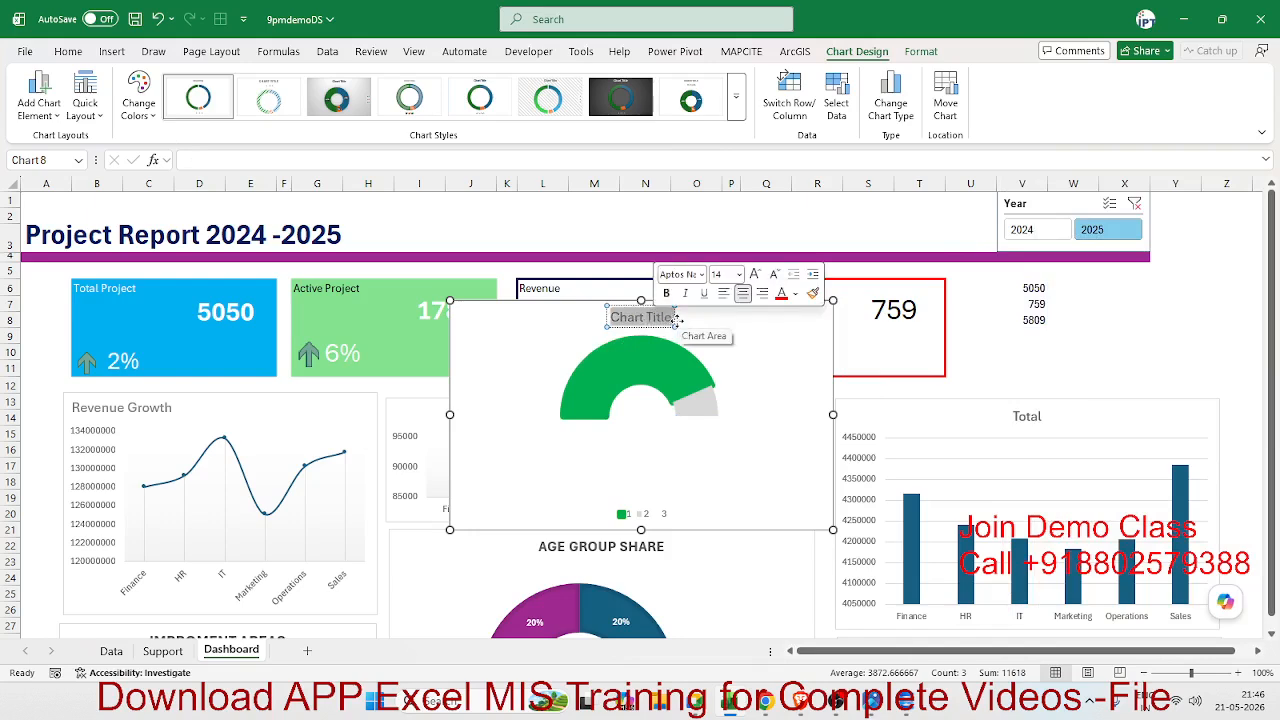
pyautogui.press('Delete')
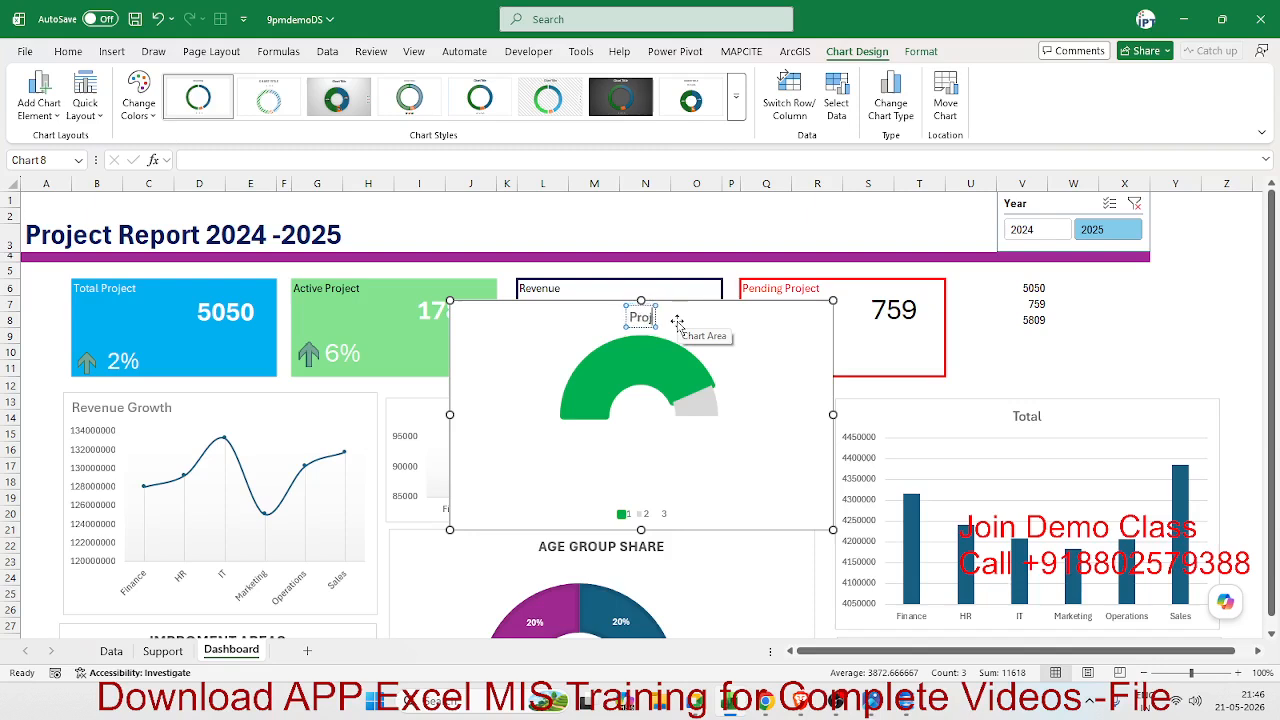
pyautogui.write('%')
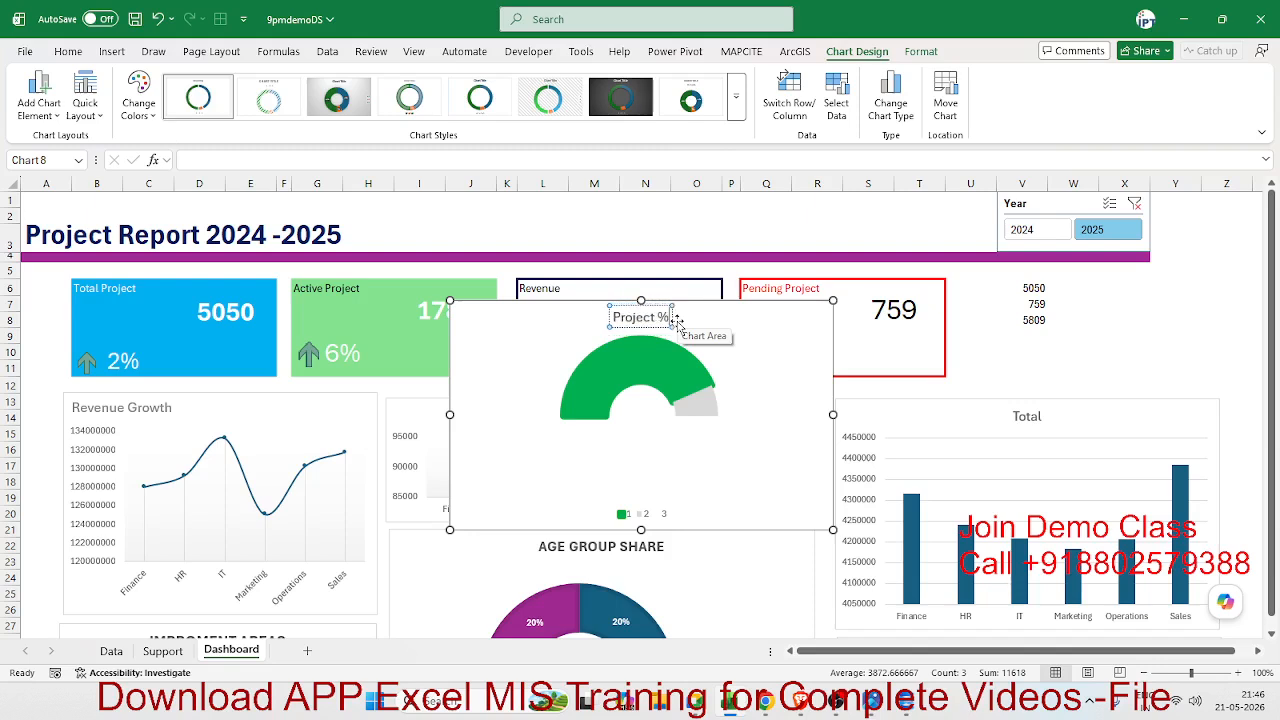
# Remove the legend from the Project % chart and deselect the chart
pyautogui.click(674, 443)
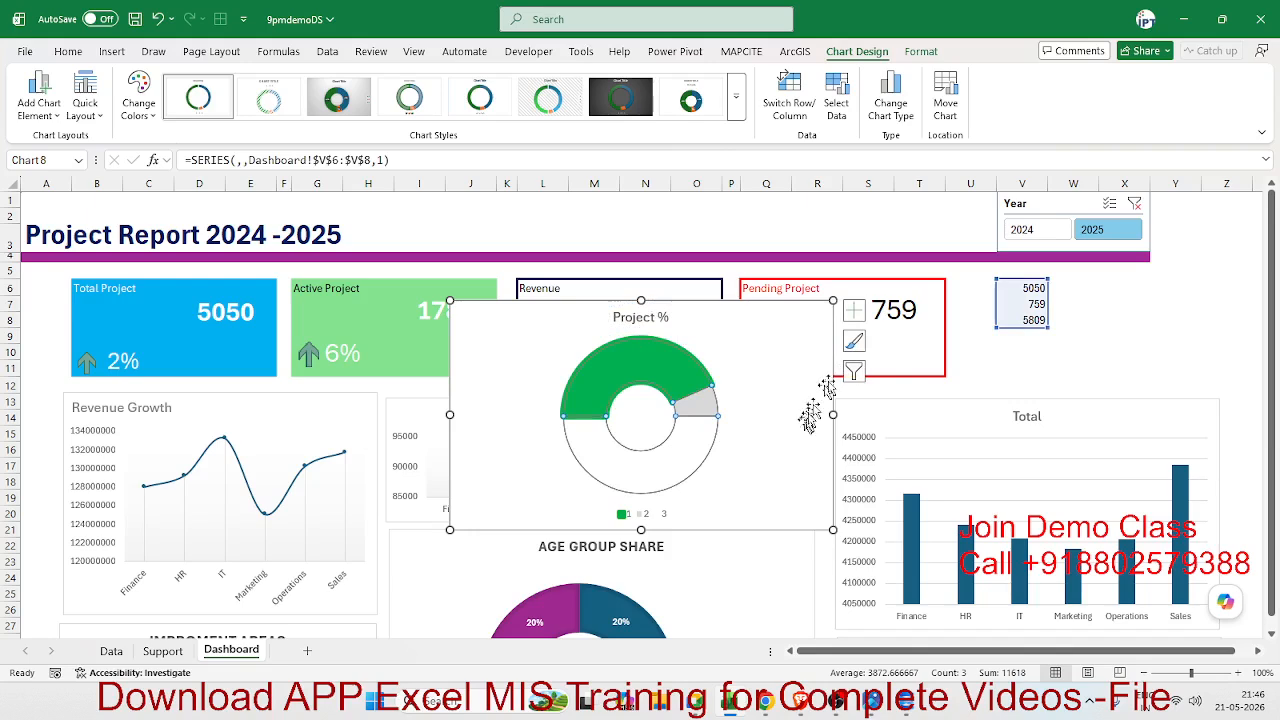
pyautogui.click(856, 313)
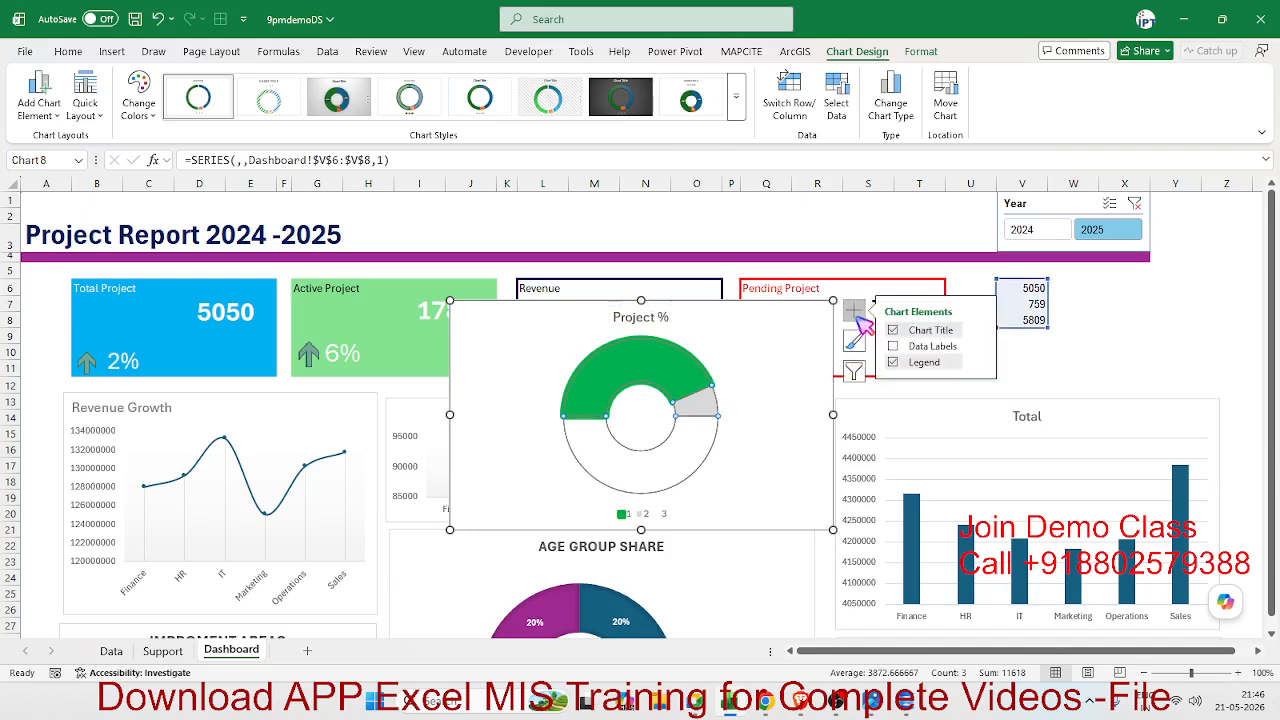
pyautogui.click(896, 363)
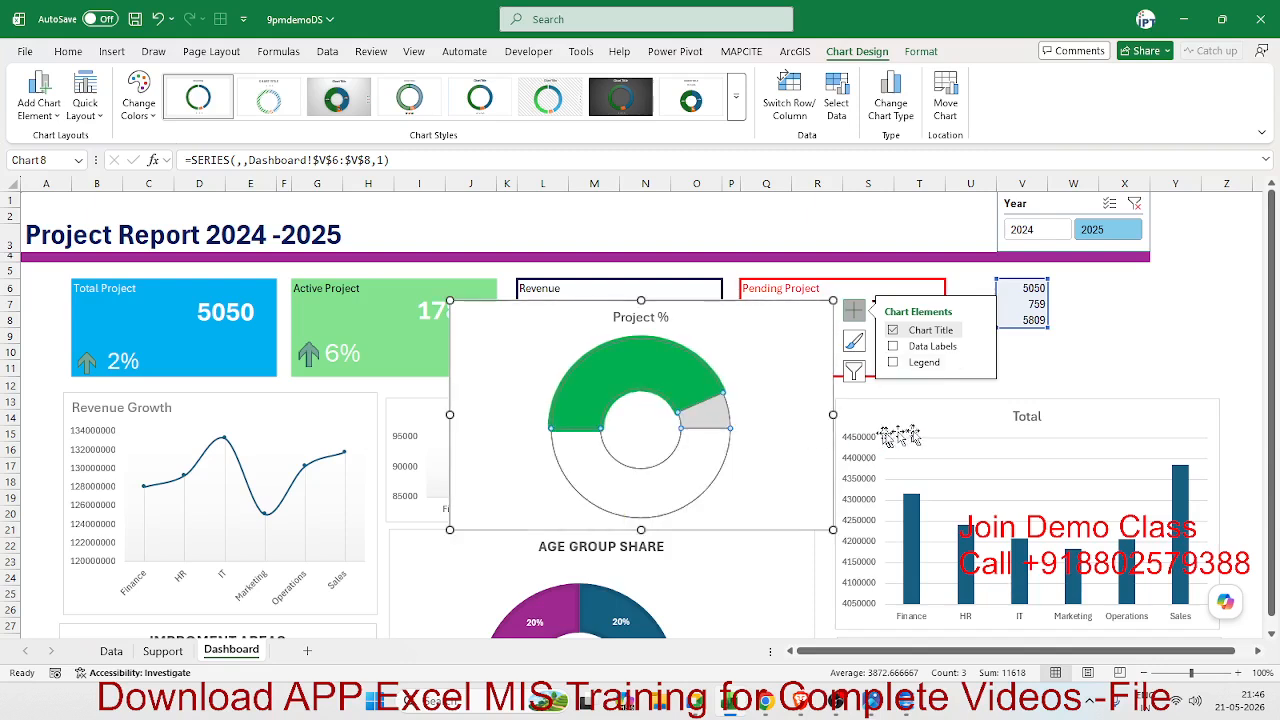
pyautogui.click(1157, 363)
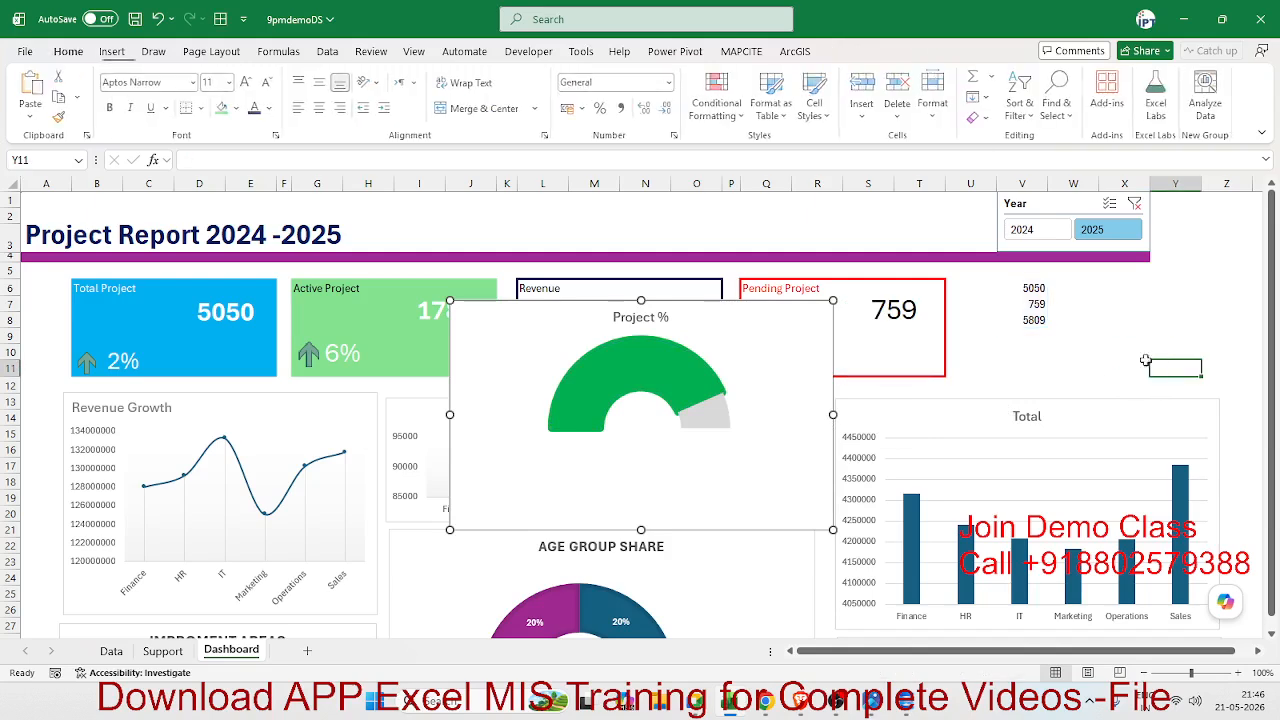
pyautogui.moveTo(1022, 320); pyautogui.dragTo(1028, 288)
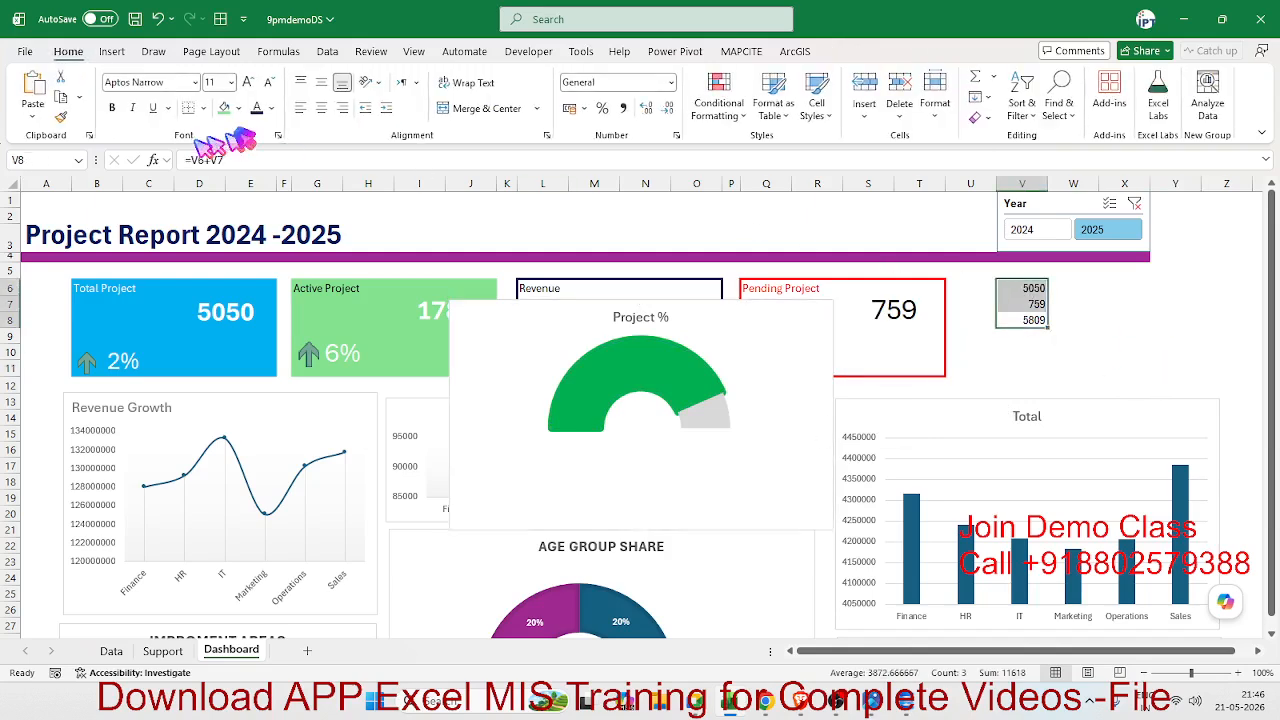
pyautogui.click(272, 108)
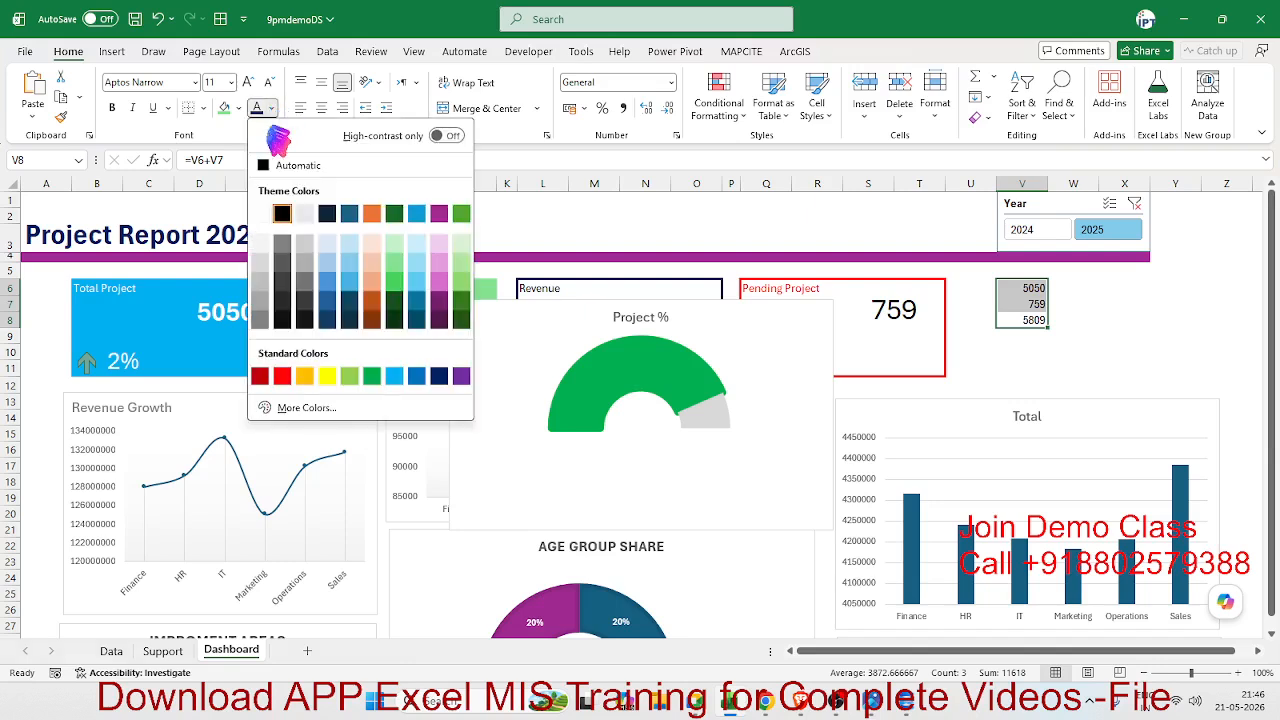
pyautogui.press('Escape')
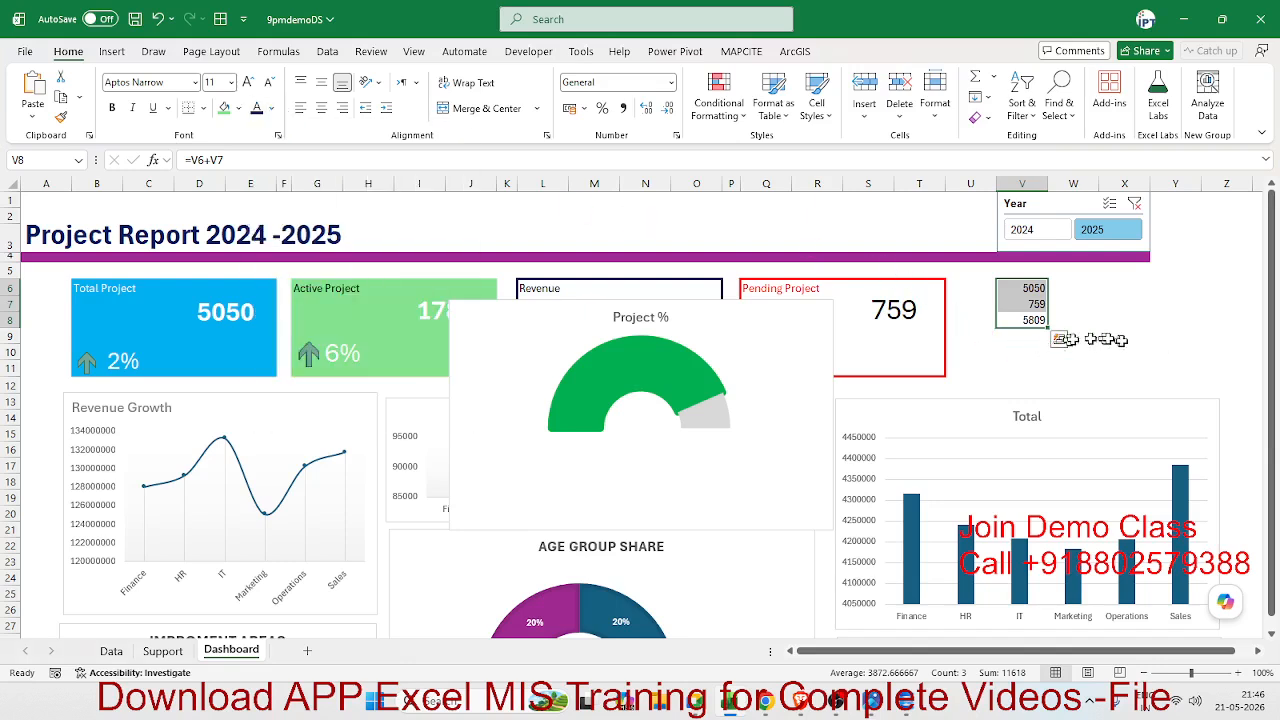
# Shrink the Project % chart towards its upper-left corner and set its text color to white
pyautogui.click(575, 312)
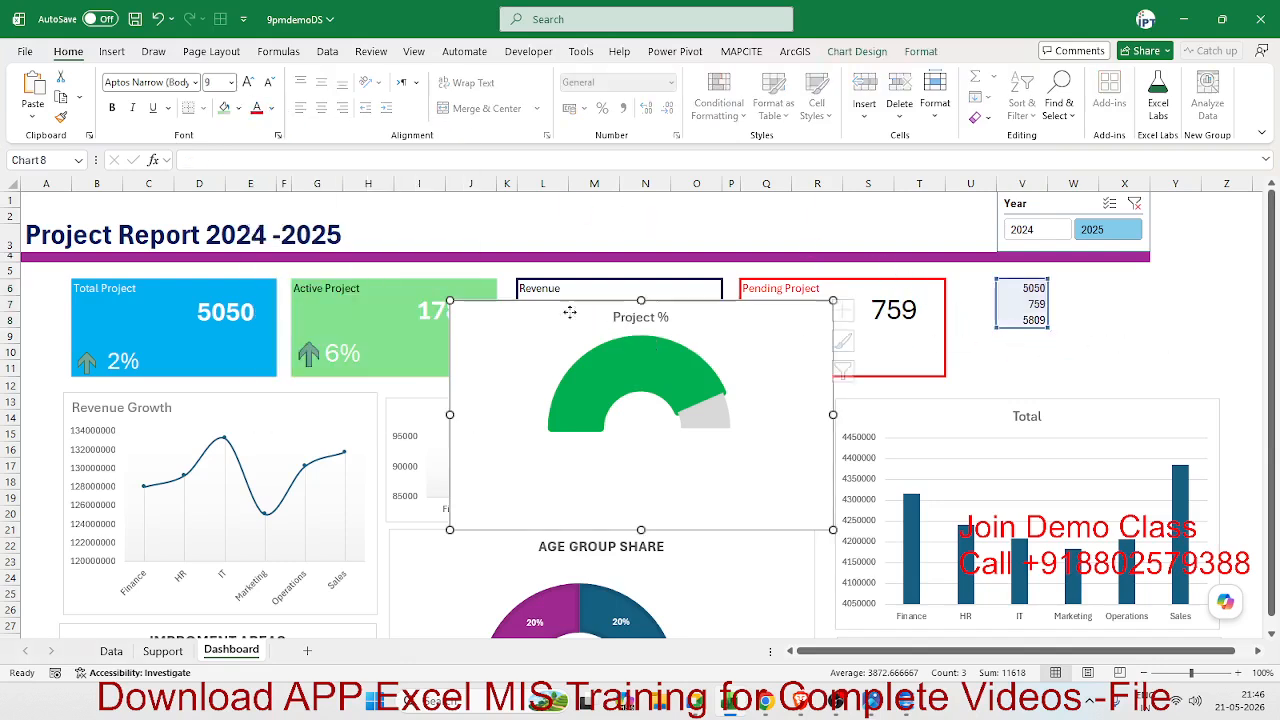
pyautogui.moveTo(833, 529); pyautogui.dragTo(753, 460)
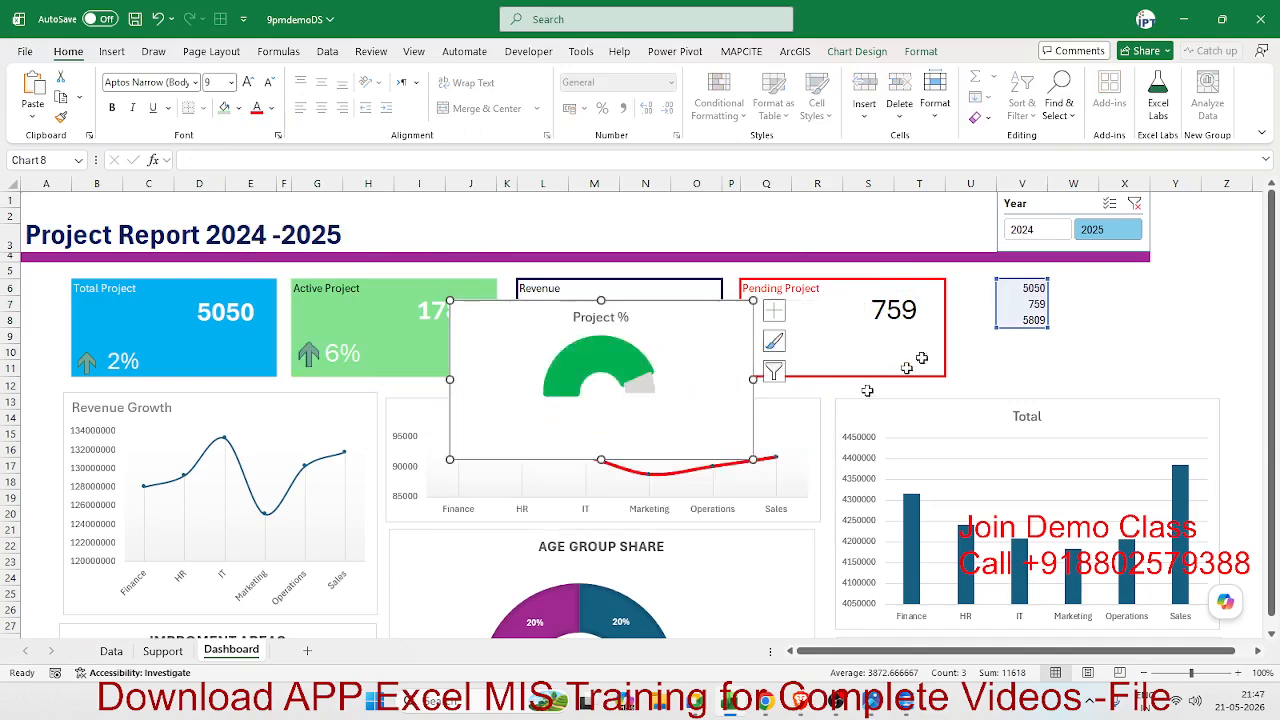
pyautogui.click(270, 108)
pyautogui.click(262, 213)
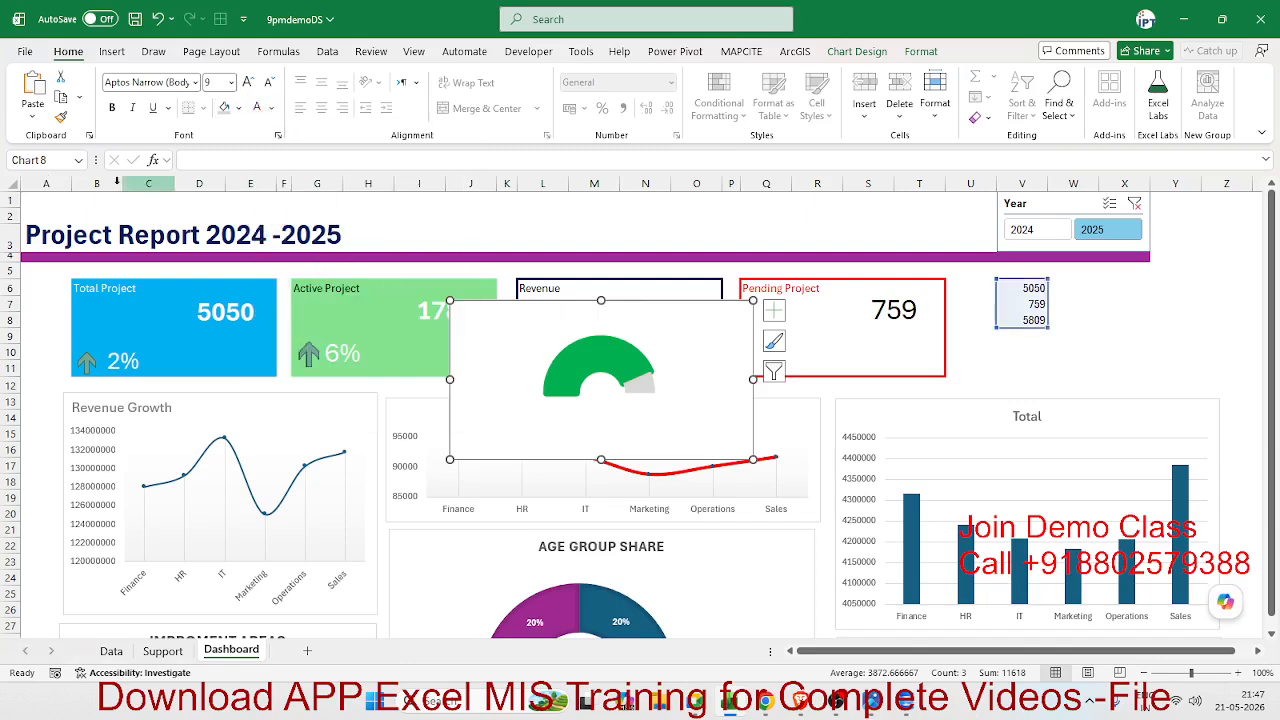
pyautogui.click(765, 701)
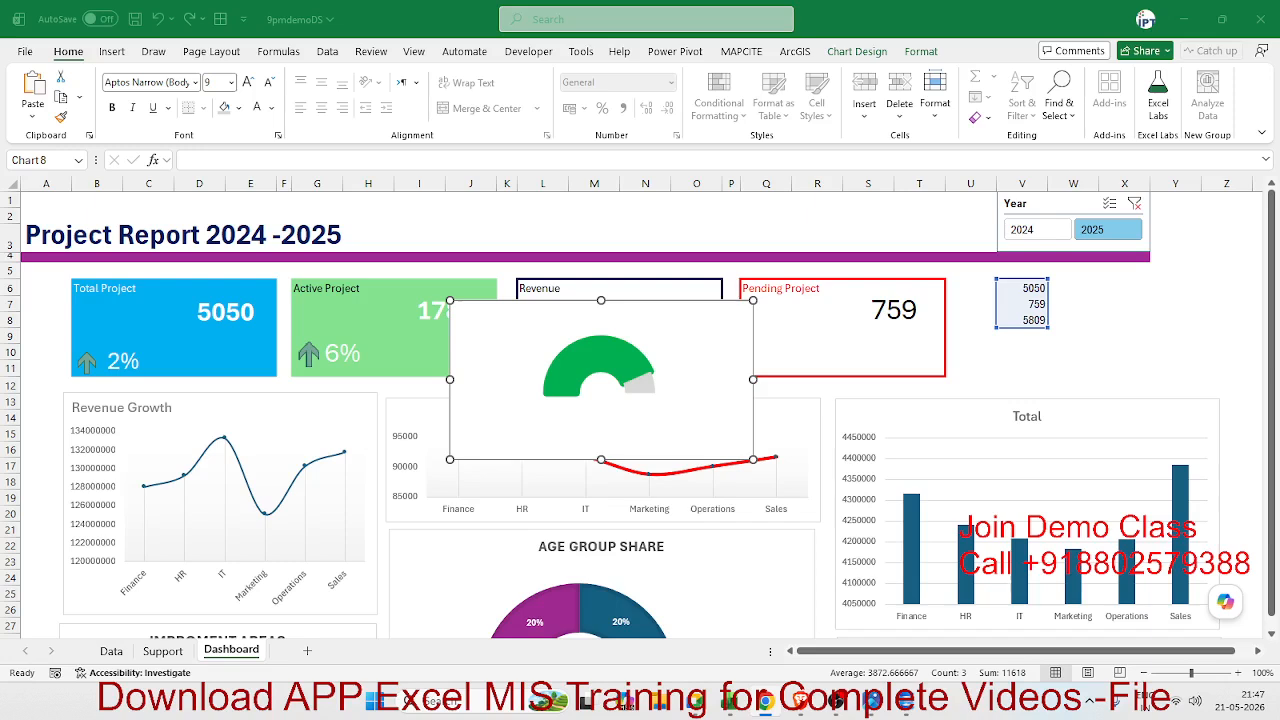
# Enlarge the gauge's plot area so the Project % title sits on the green arc, and move the chart below the Year slicer
pyautogui.click(700, 430)
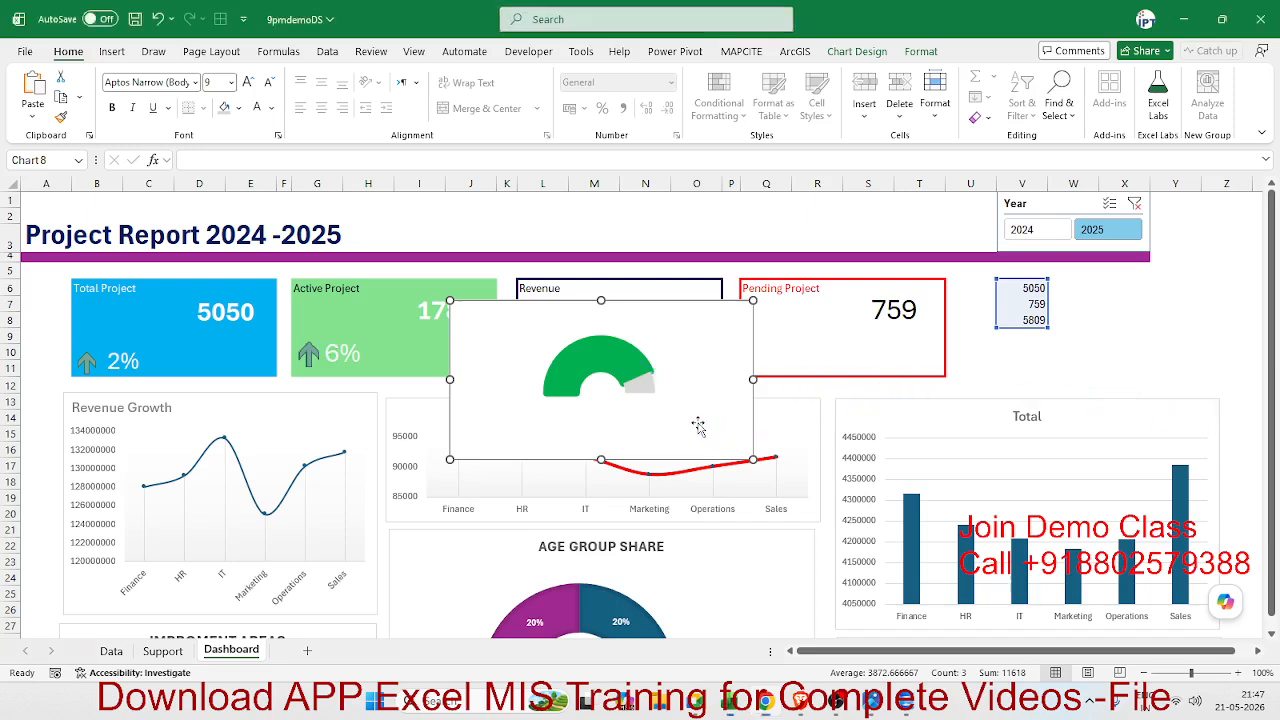
pyautogui.click(646, 386)
pyautogui.click(608, 393)
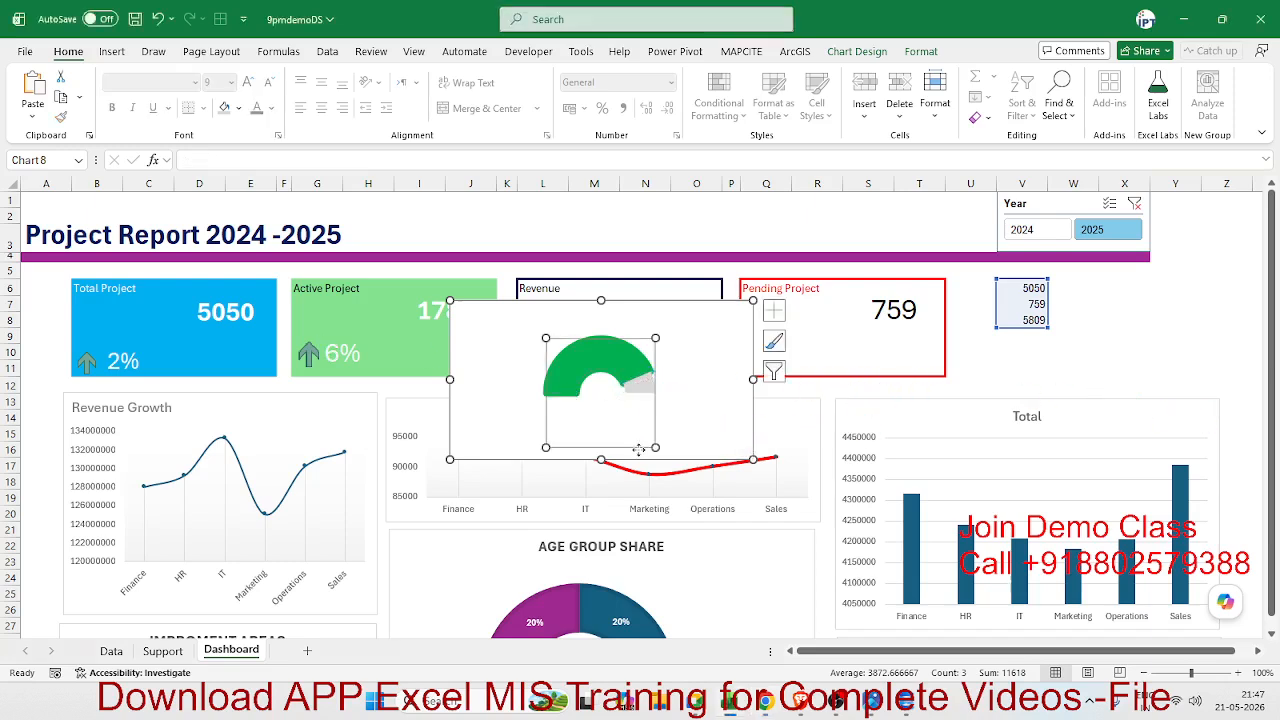
pyautogui.moveTo(657, 447); pyautogui.dragTo(679, 459)
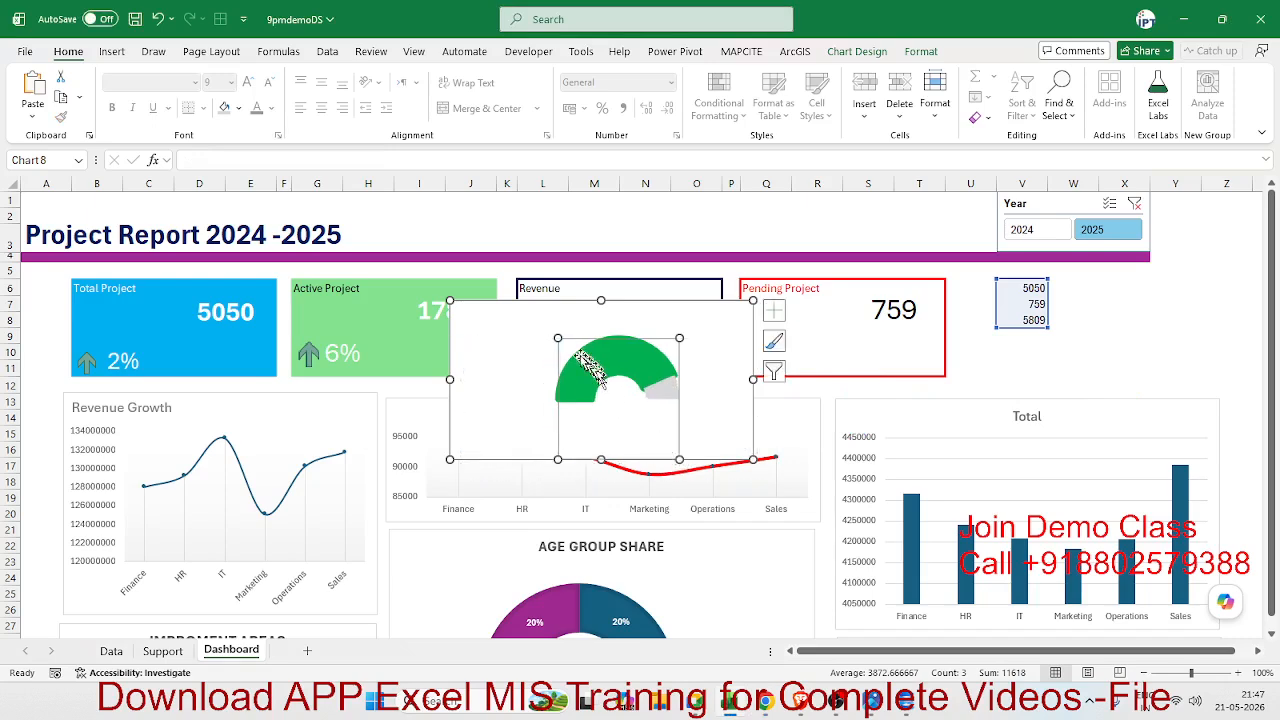
pyautogui.moveTo(560, 338); pyautogui.dragTo(519, 300)
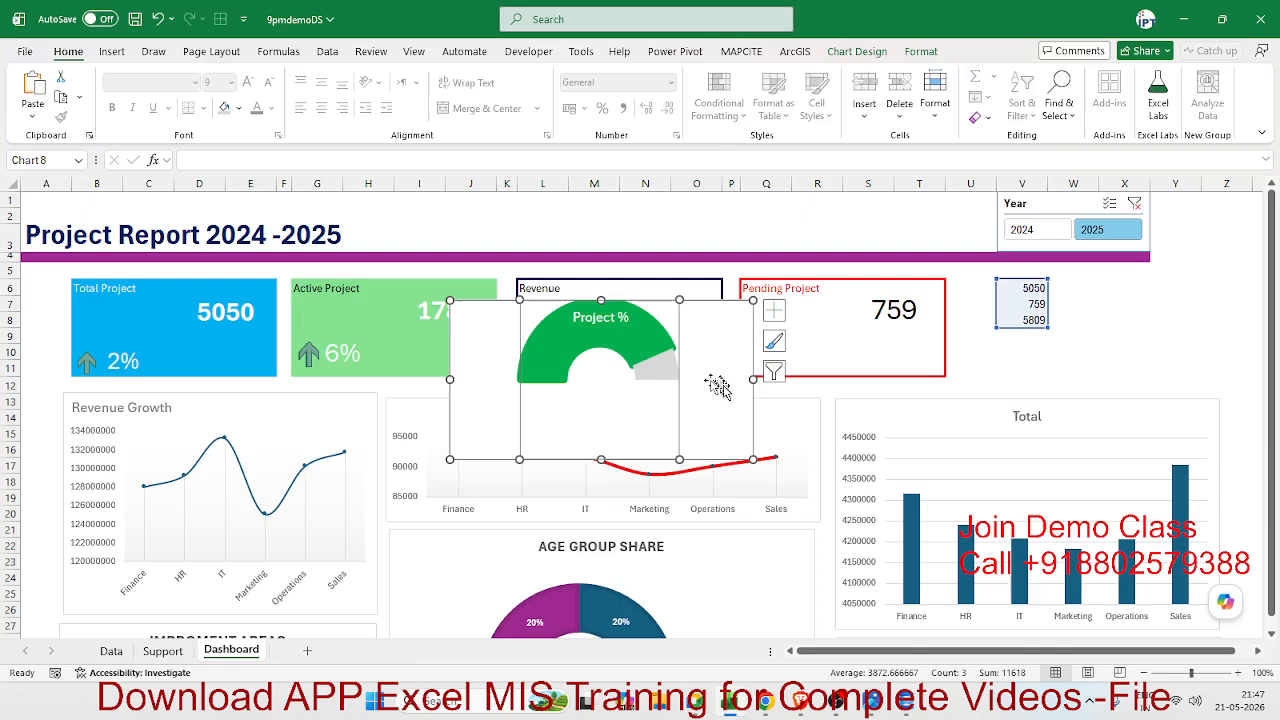
pyautogui.click(690, 432)
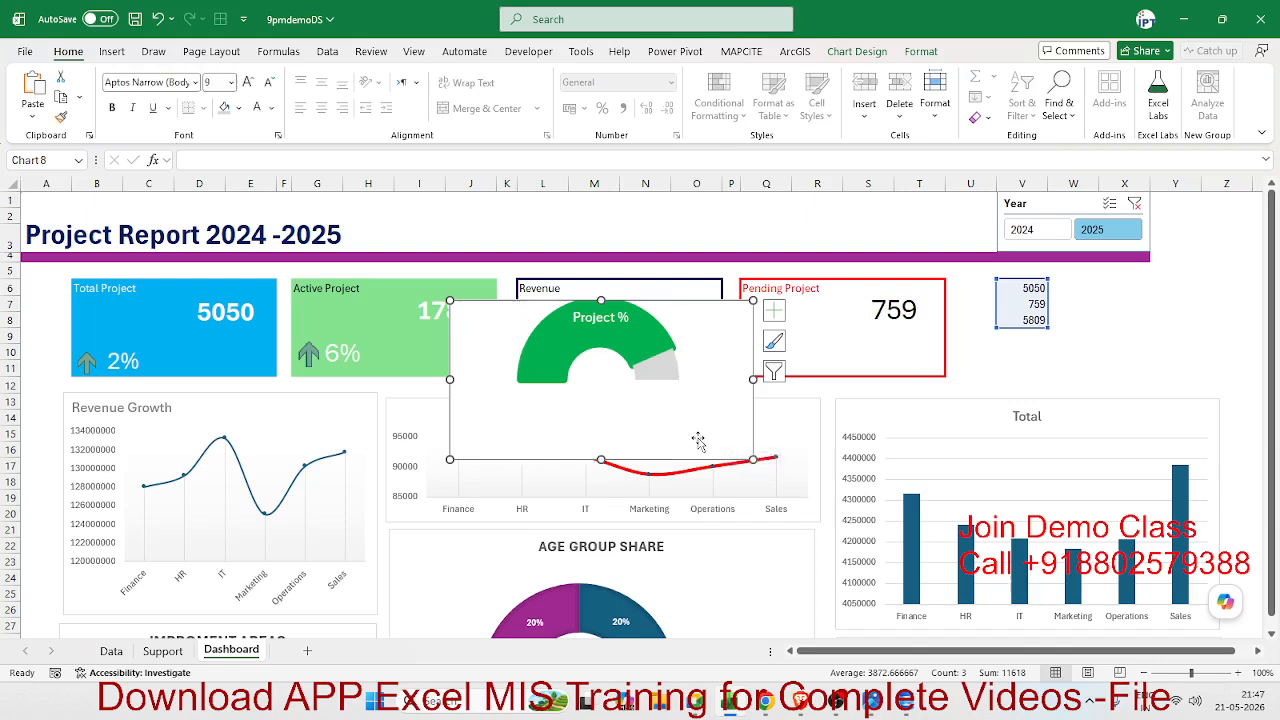
pyautogui.moveTo(708, 453); pyautogui.dragTo(1162, 414)
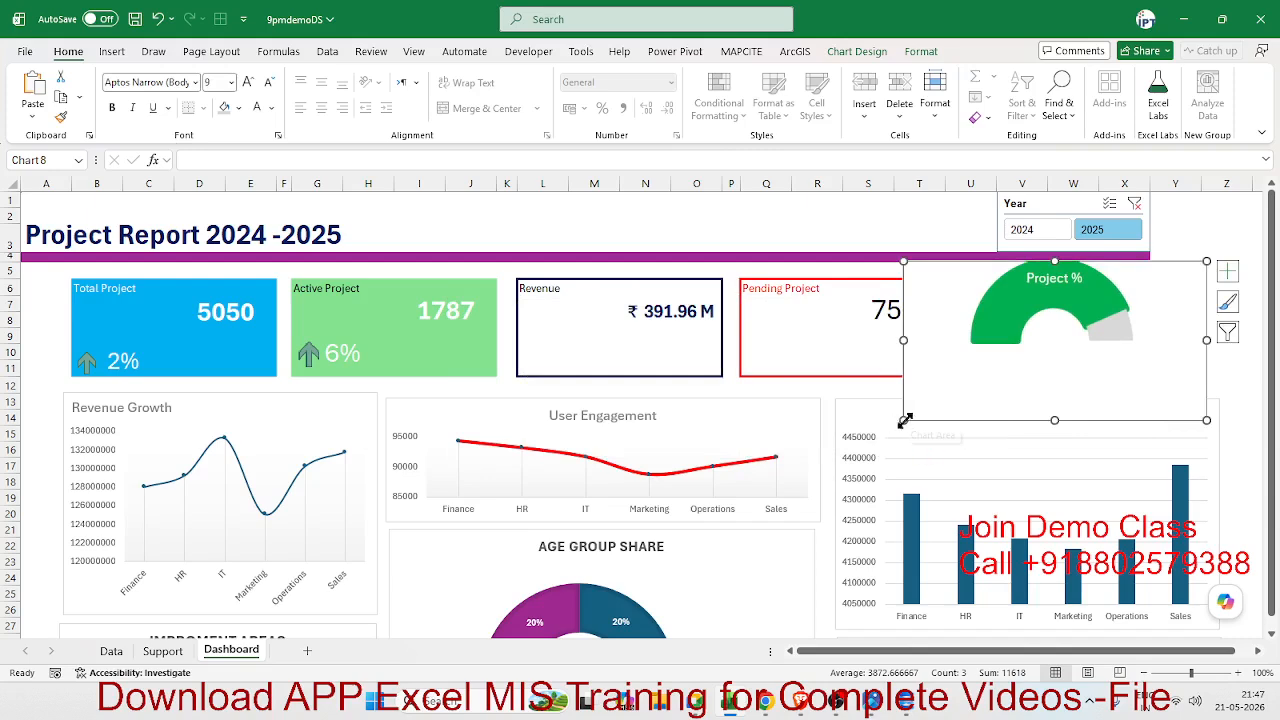
# Shrink the Project % chart to fit beside the Pending Project card, above the Total chart
pyautogui.moveTo(904, 420); pyautogui.dragTo(952, 379)
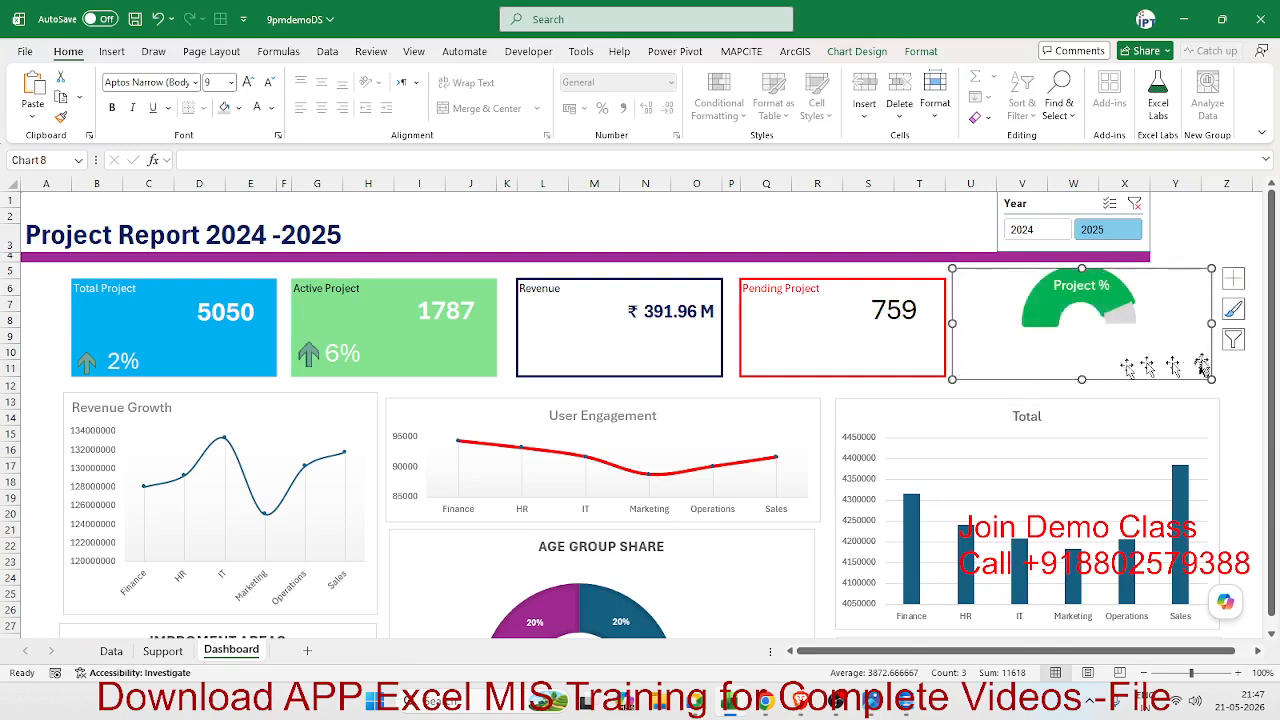
pyautogui.click(1112, 330)
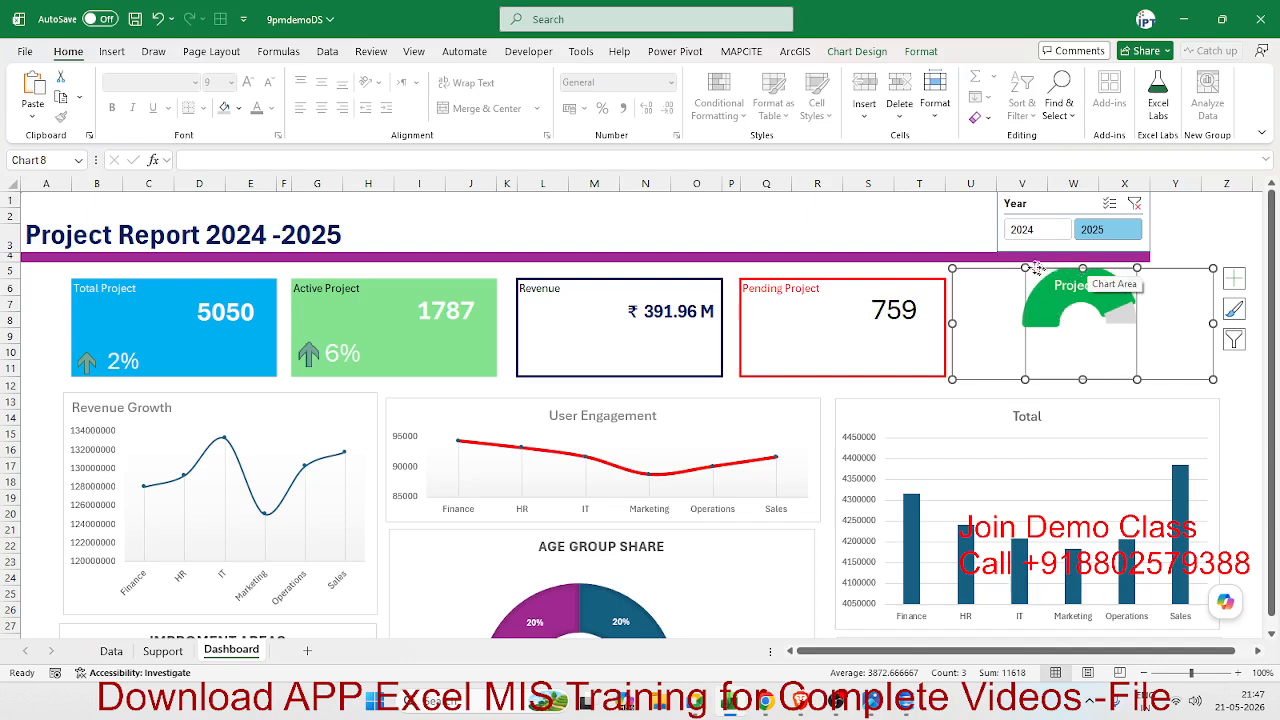
pyautogui.moveTo(1026, 267); pyautogui.dragTo(1027, 287)
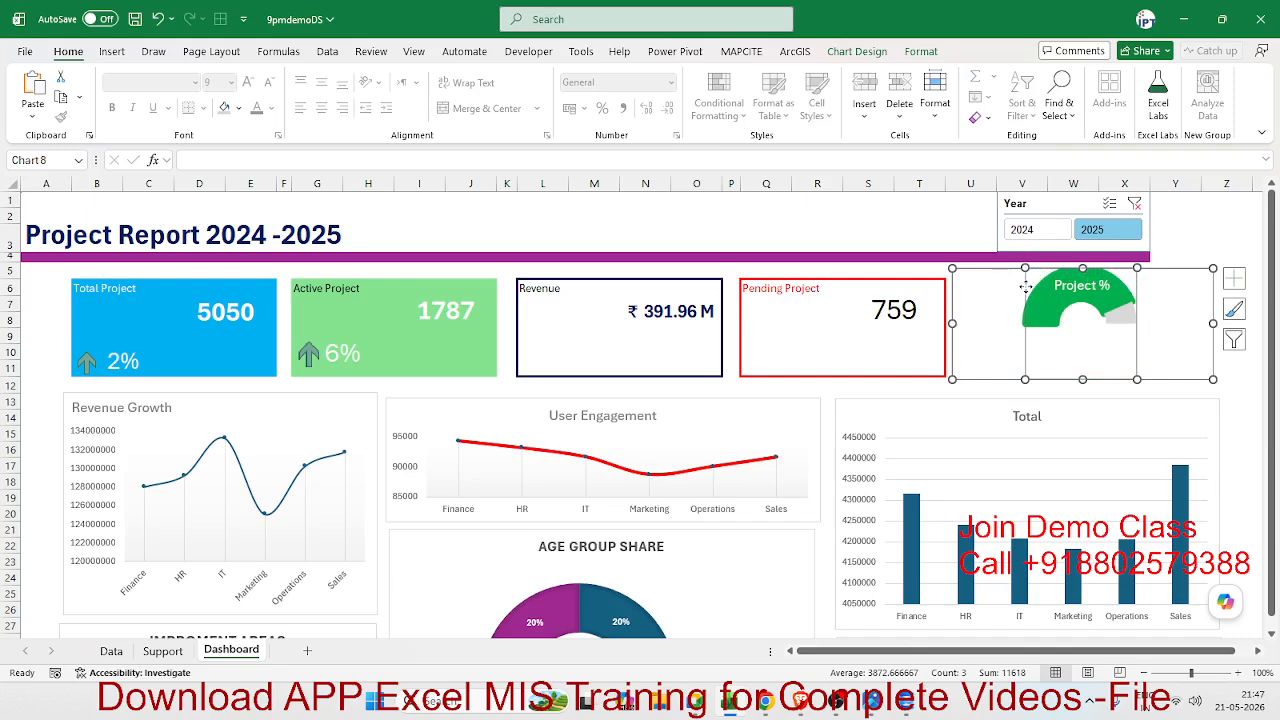
pyautogui.click(1175, 372)
# Move the Project % title to the chart's upper-left corner and color its text dark green
pyautogui.click(1083, 288)
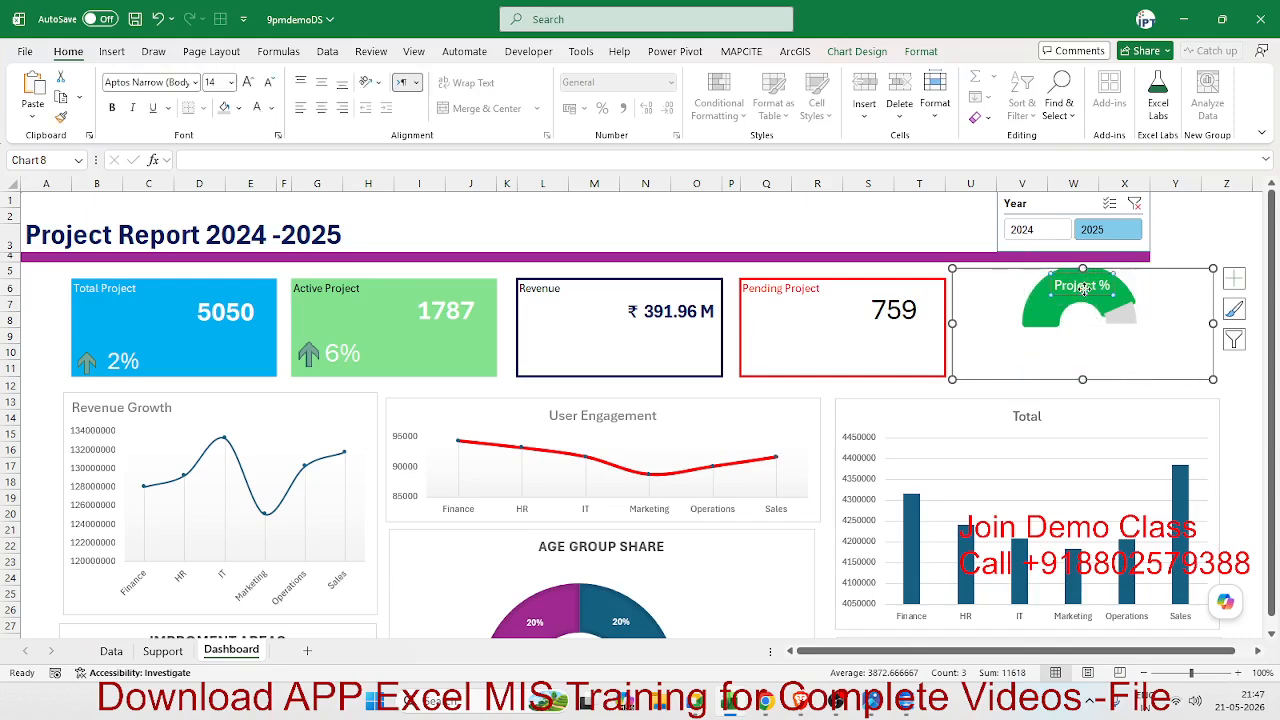
pyautogui.moveTo(1082, 296); pyautogui.dragTo(980, 293)
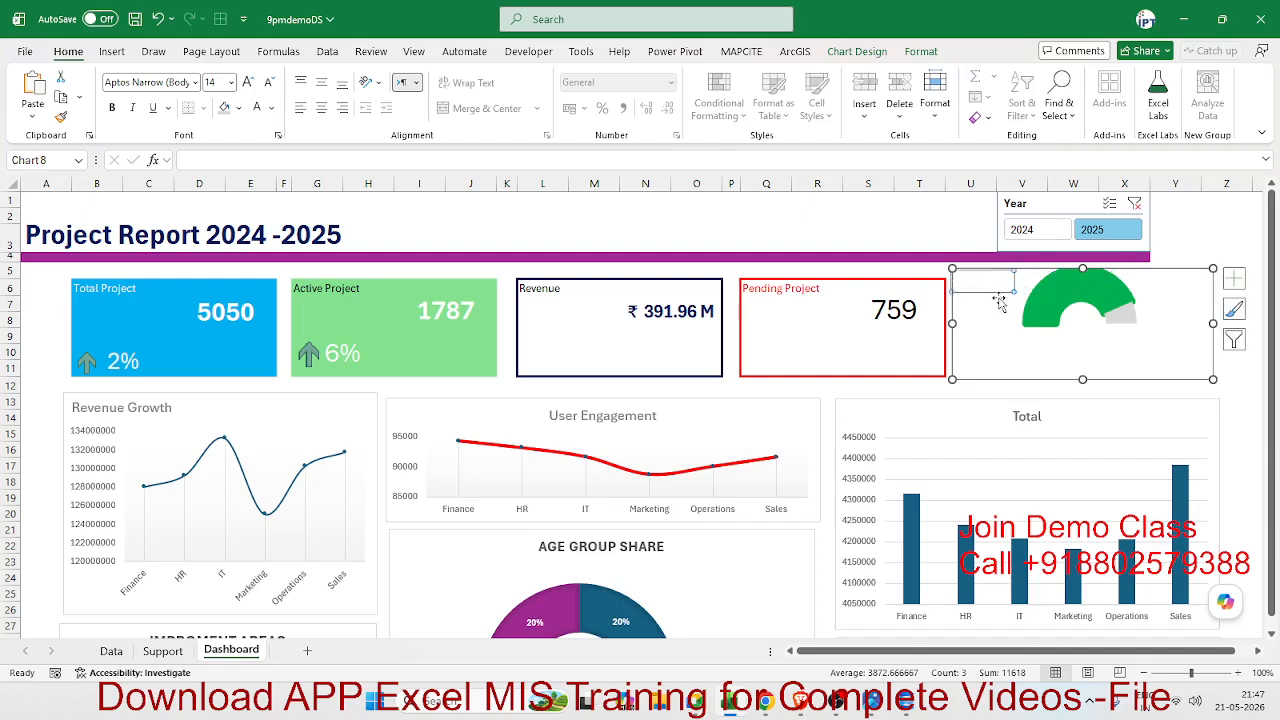
pyautogui.click(273, 108)
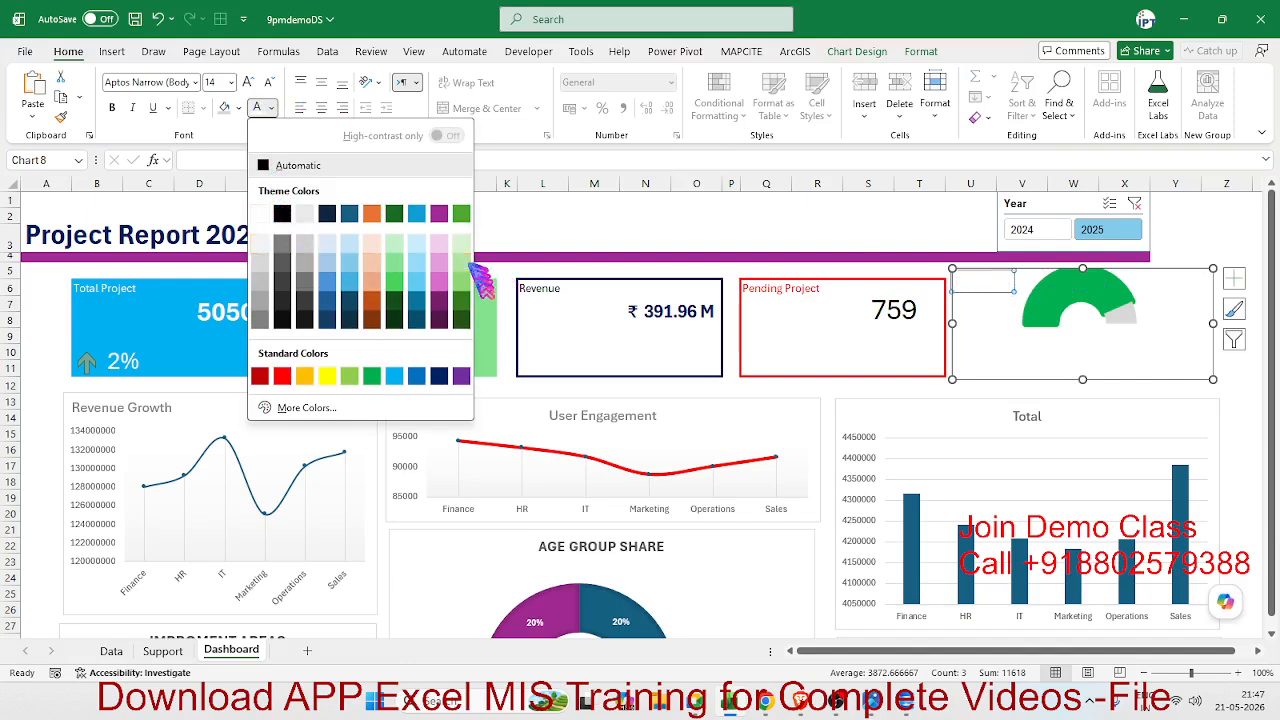
pyautogui.click(461, 316)
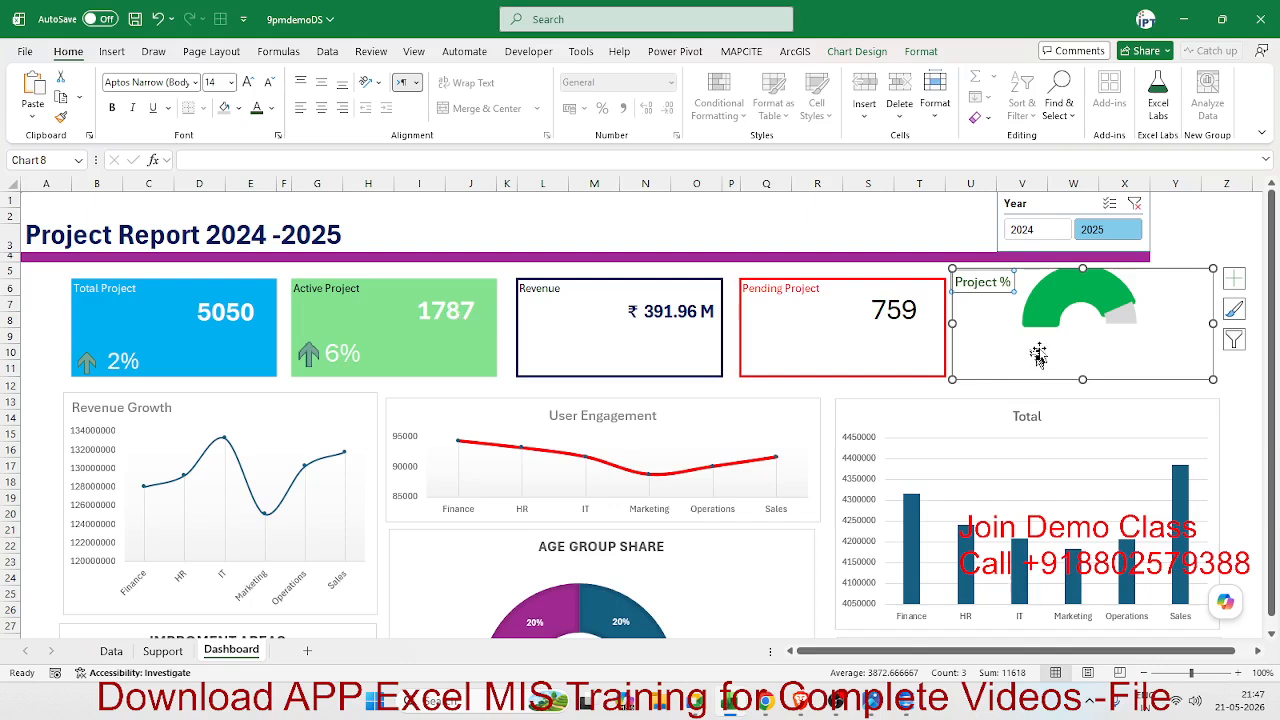
pyautogui.click(1236, 383)
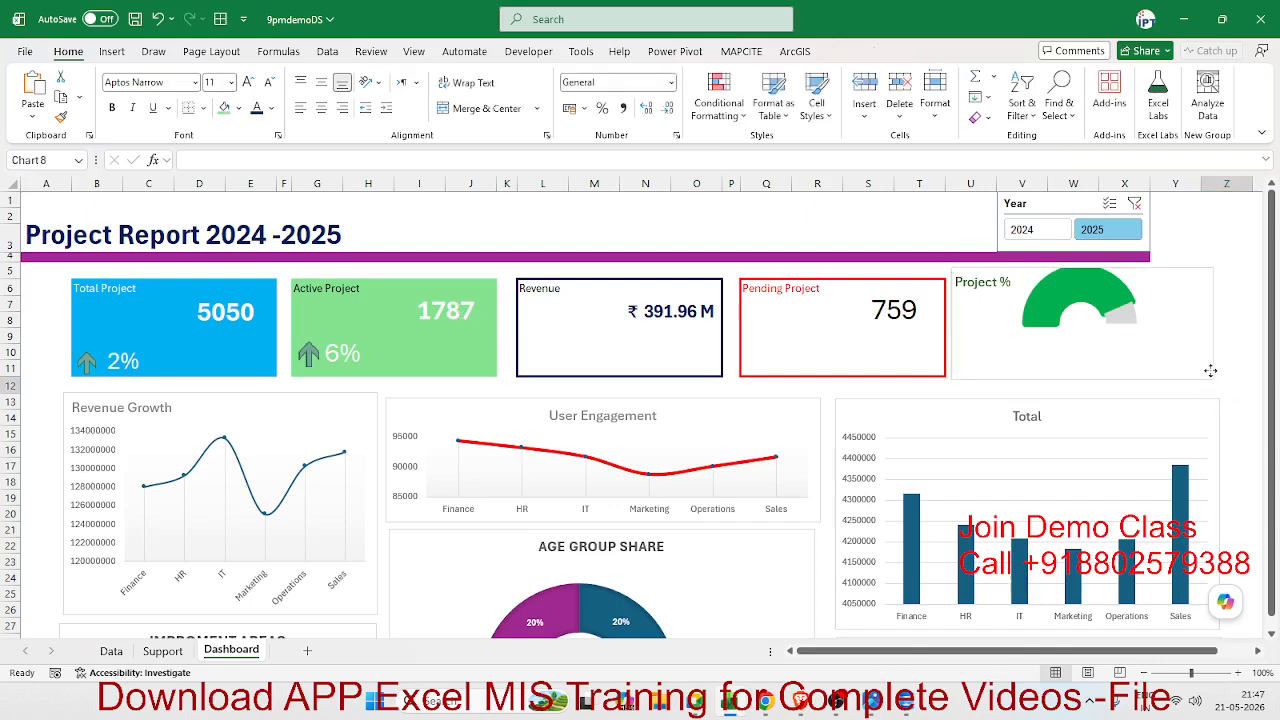
pyautogui.click(1208, 377)
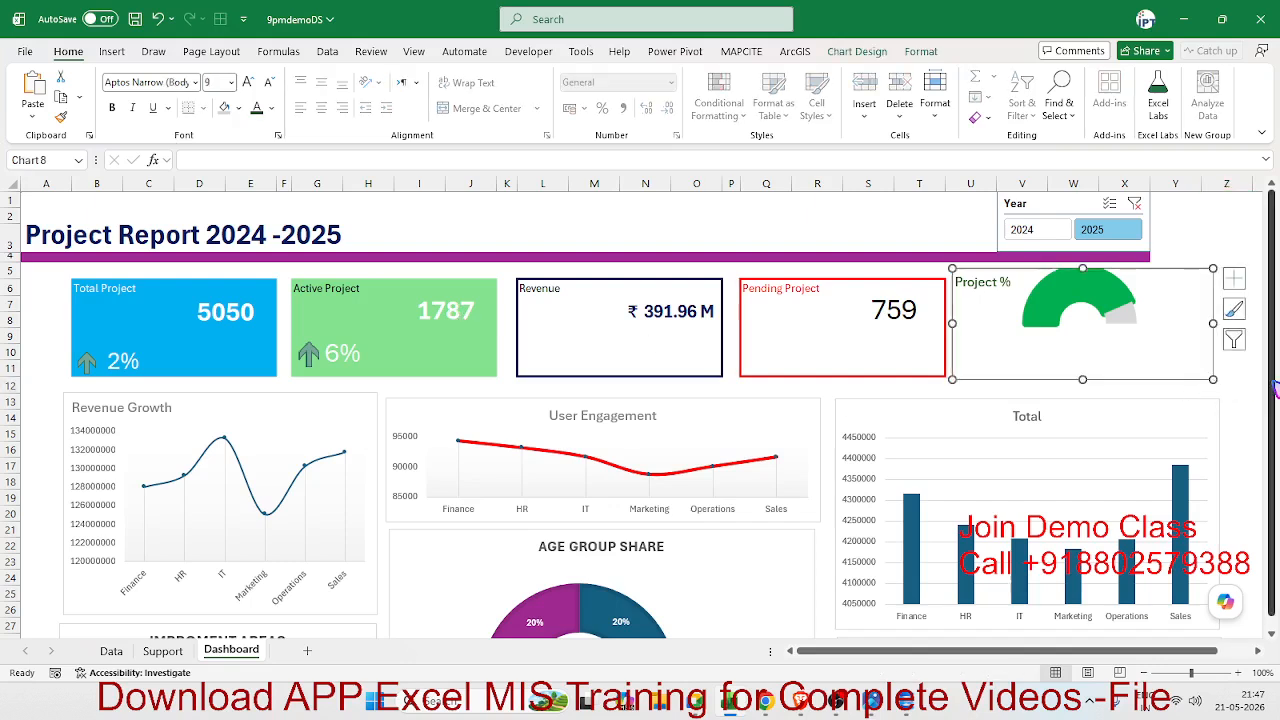
pyautogui.click(1093, 396)
pyautogui.click(1075, 352)
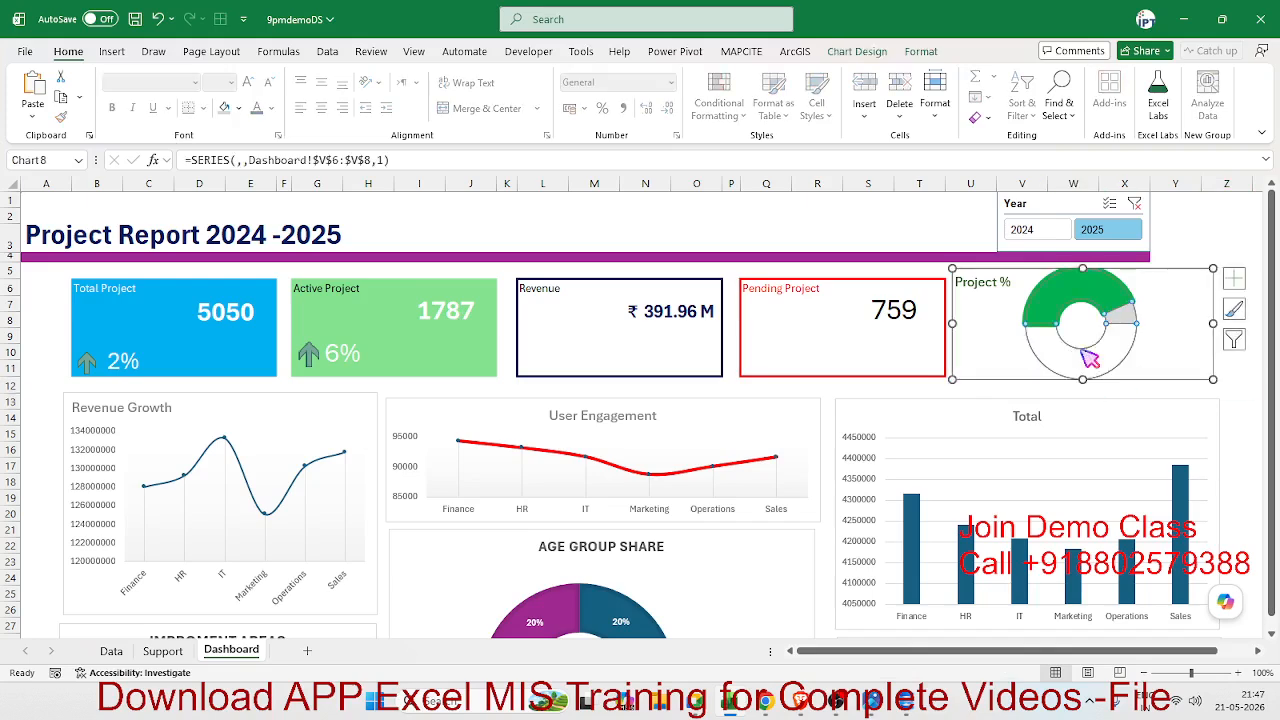
pyautogui.click(1207, 366)
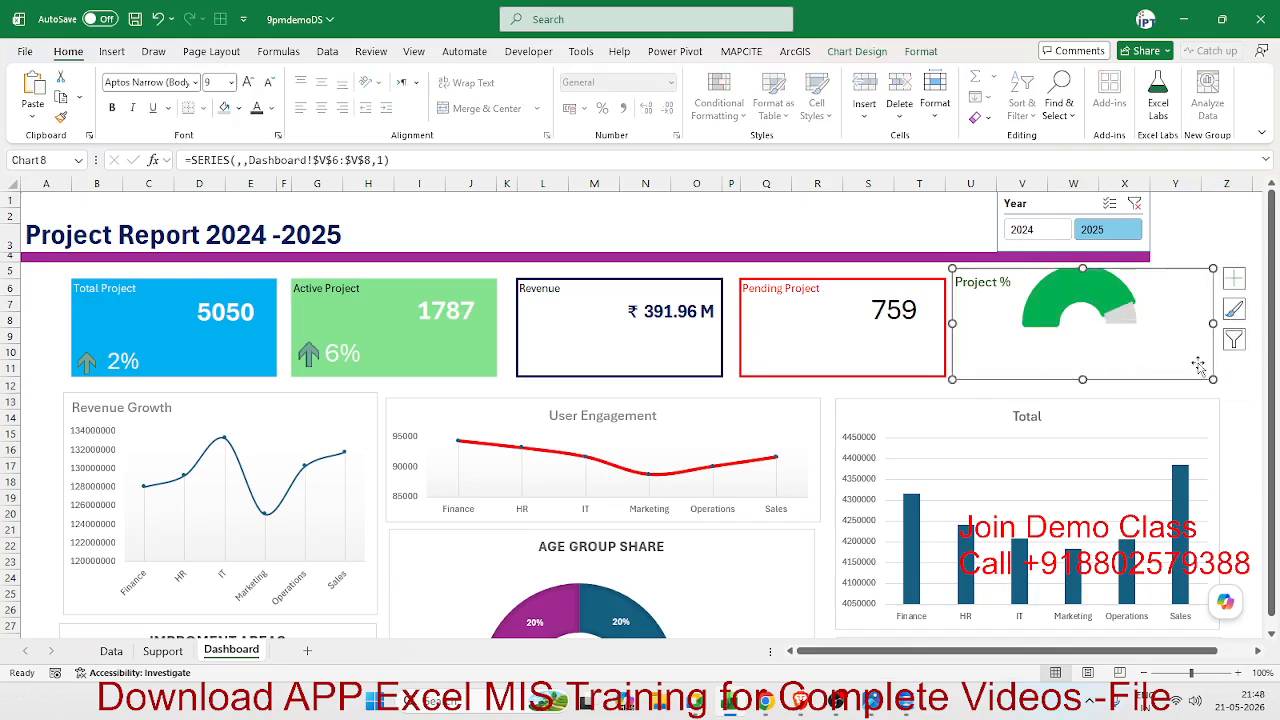
pyautogui.click(1243, 285)
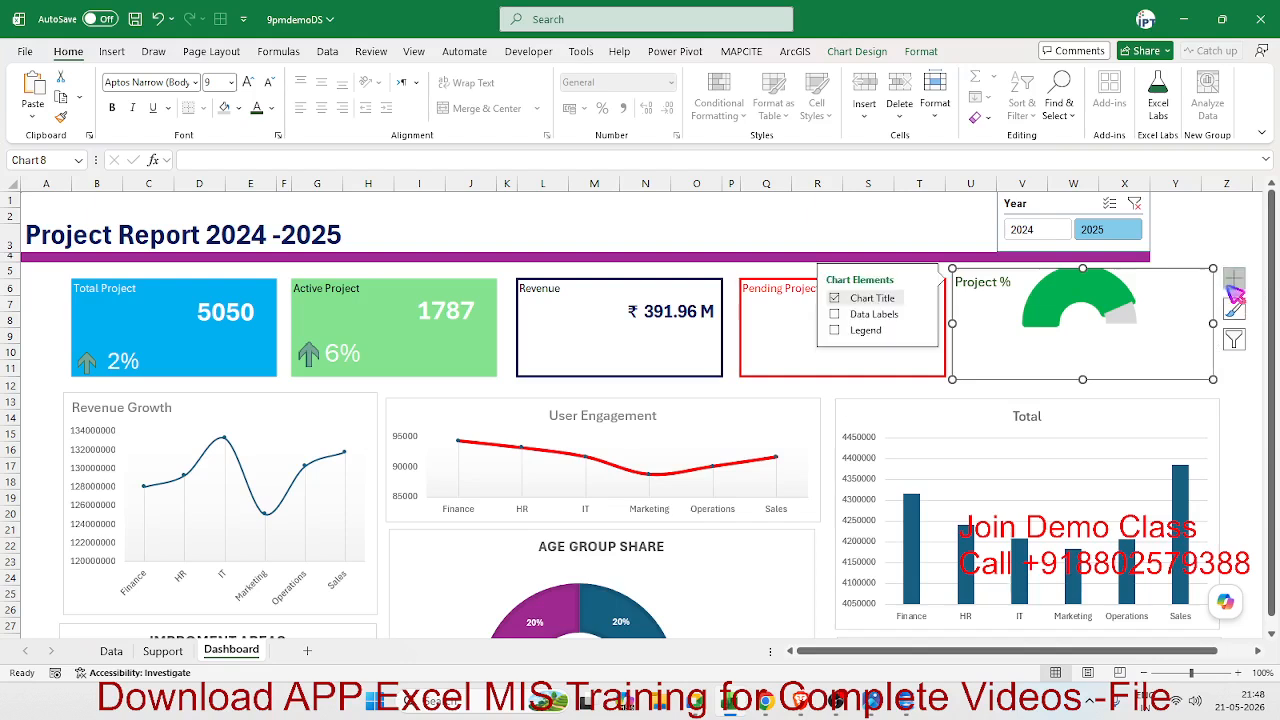
# Set the Project % chart area to no fill with a solid line border 2.25 pt wide
pyautogui.rightClick(1185, 294)
pyautogui.click(1074, 640)
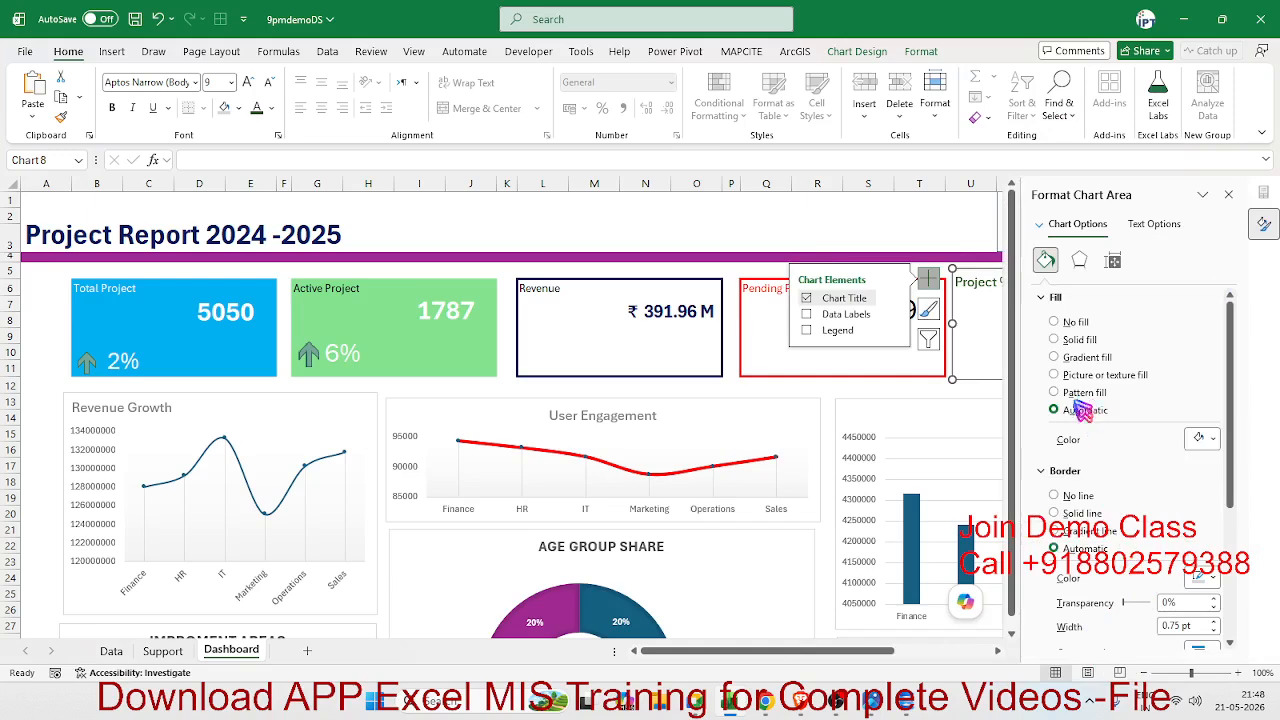
pyautogui.click(1074, 324)
pyautogui.click(1075, 481)
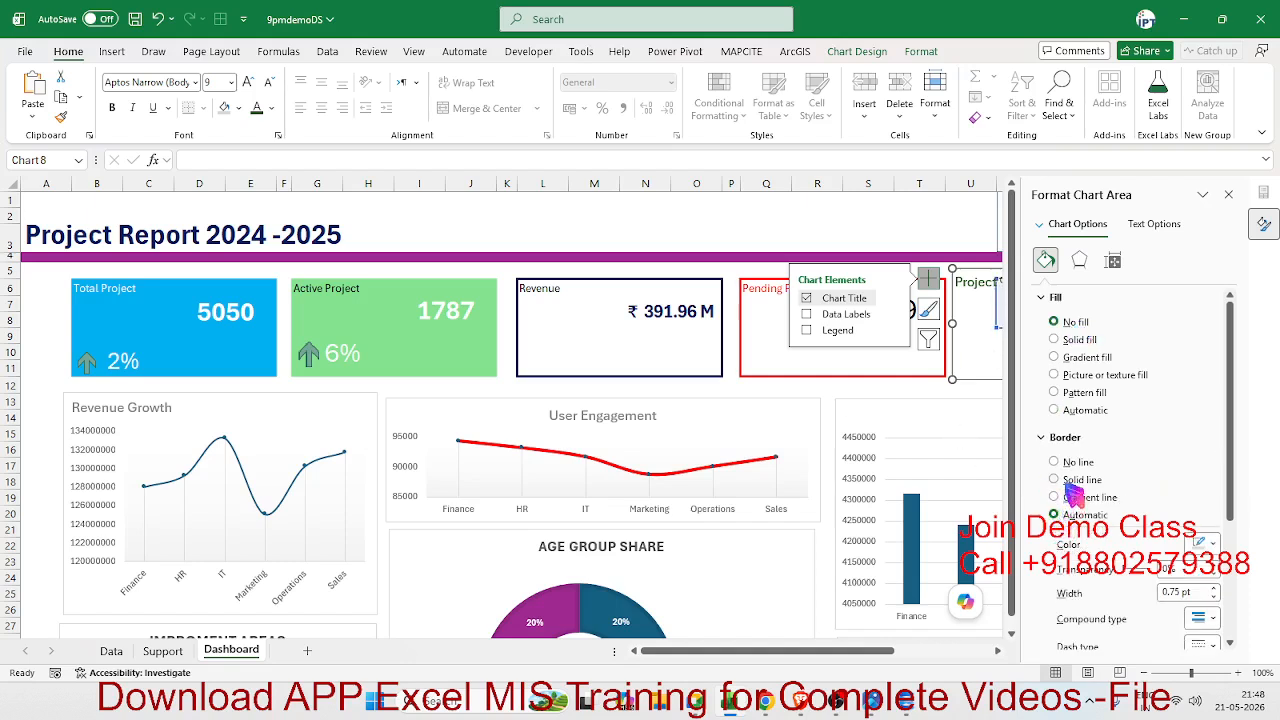
pyautogui.click(1214, 588)
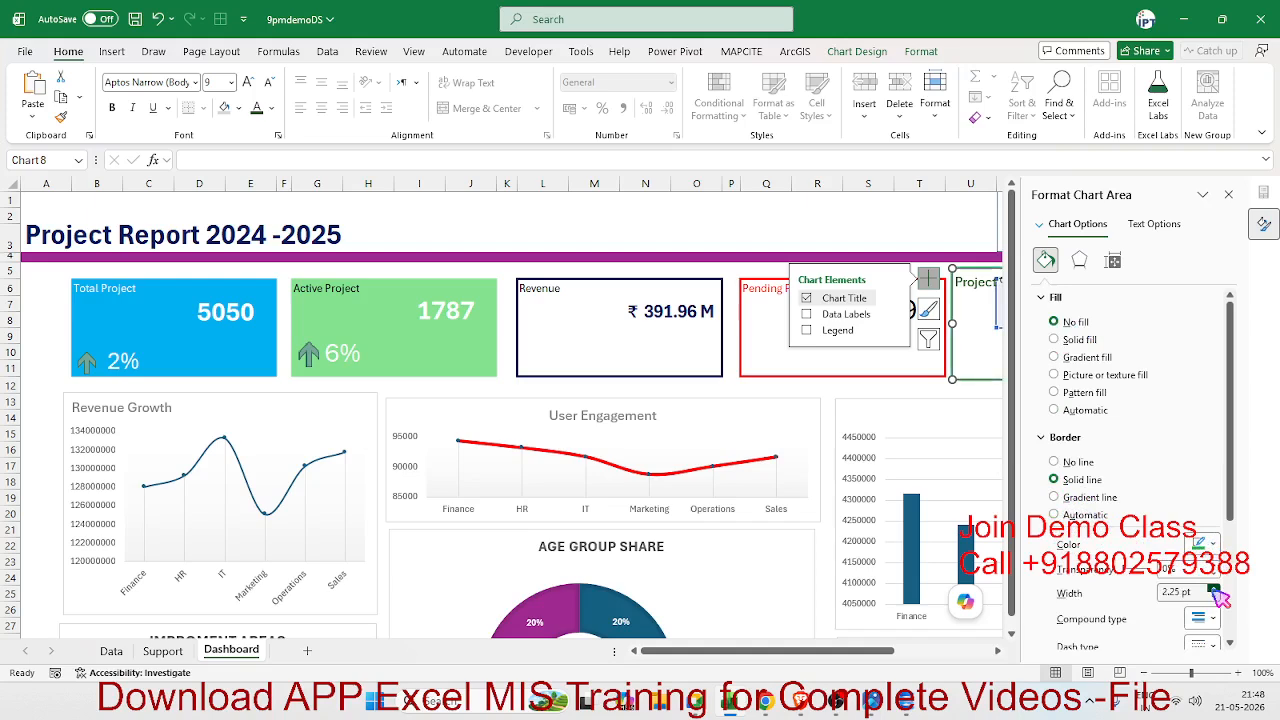
pyautogui.click(1228, 194)
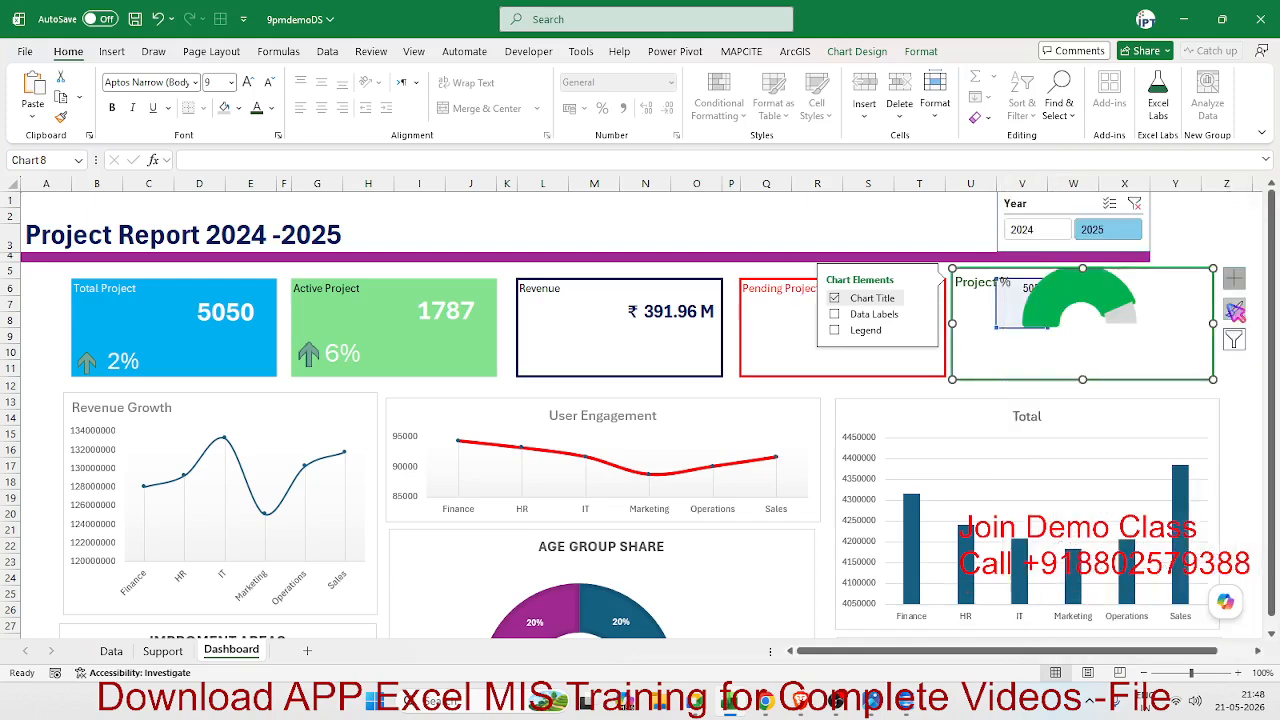
pyautogui.click(1160, 425)
# Merge and center cells W9:X10 beneath the half-doughnut gauge
pyautogui.click(920, 386)
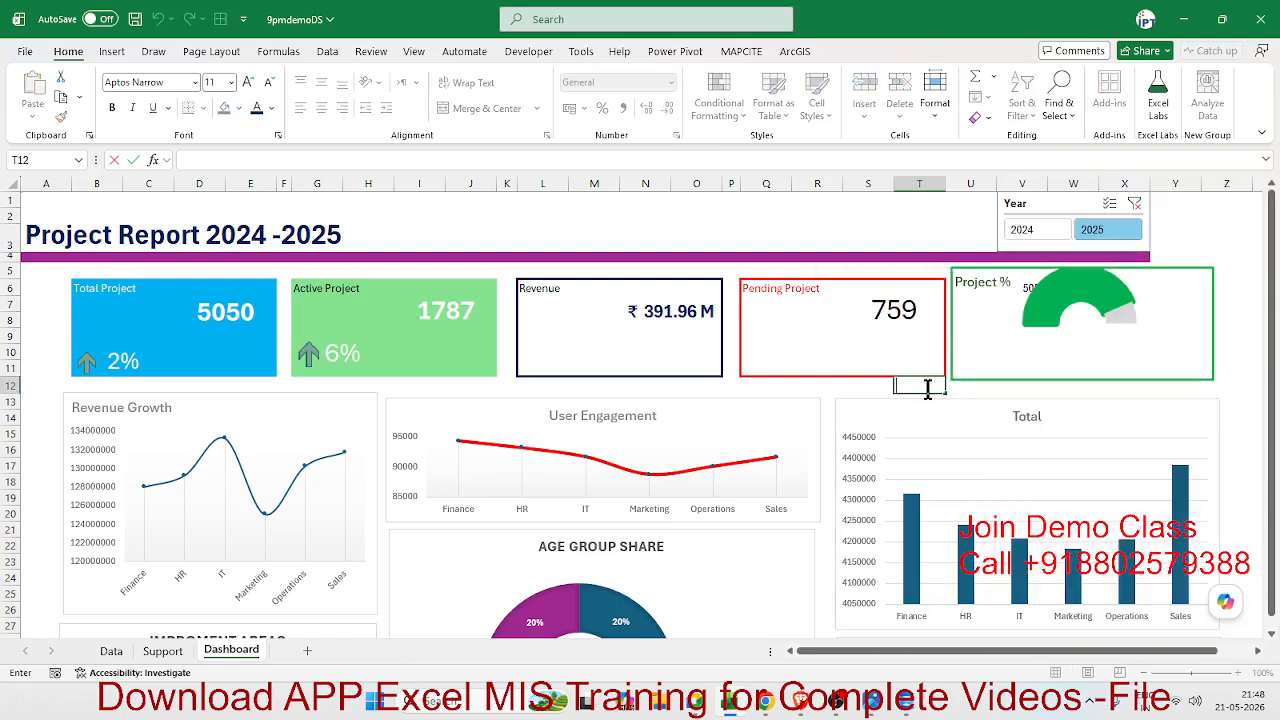
pyautogui.press('Up')
pyautogui.press('Up')
pyautogui.press('Up')
pyautogui.press('Up')
pyautogui.press('Up')
pyautogui.press('Up')
pyautogui.press('Up')
pyautogui.press('Up')
pyautogui.press('Up')
pyautogui.press('Right')
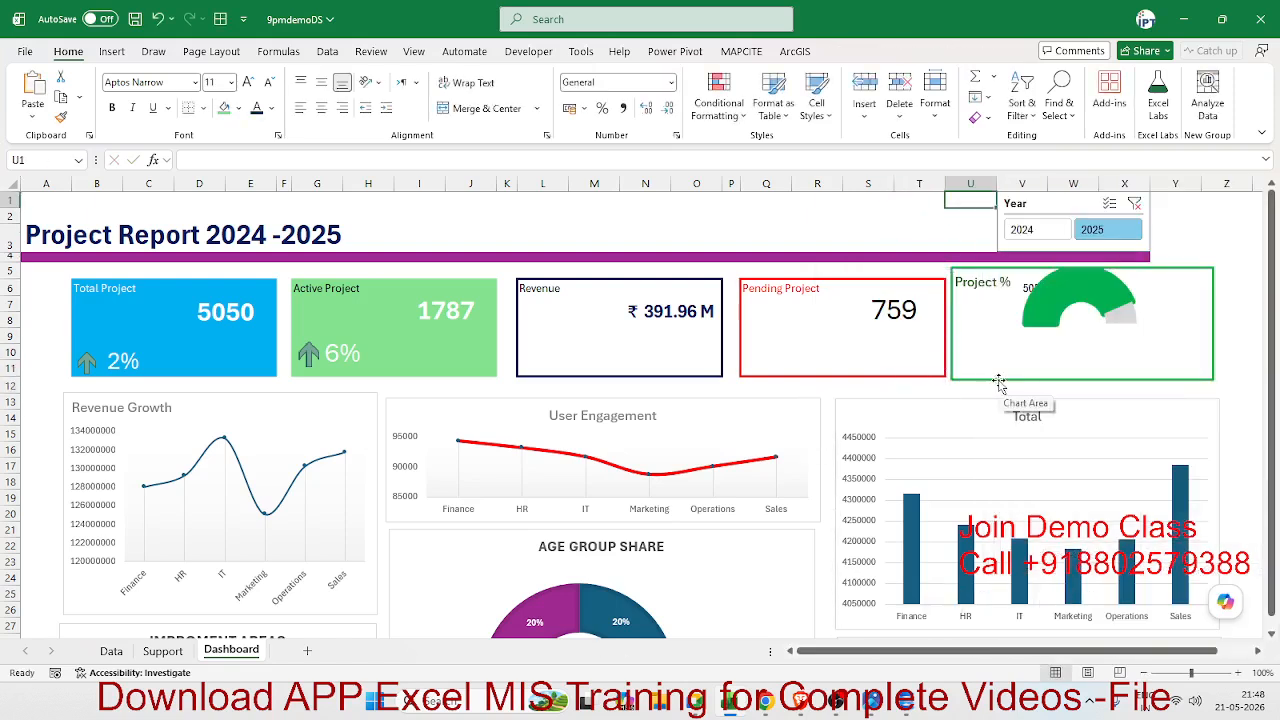
pyautogui.press('Down')
pyautogui.press('Down')
pyautogui.press('Down')
pyautogui.press('Right')
pyautogui.press('Down')
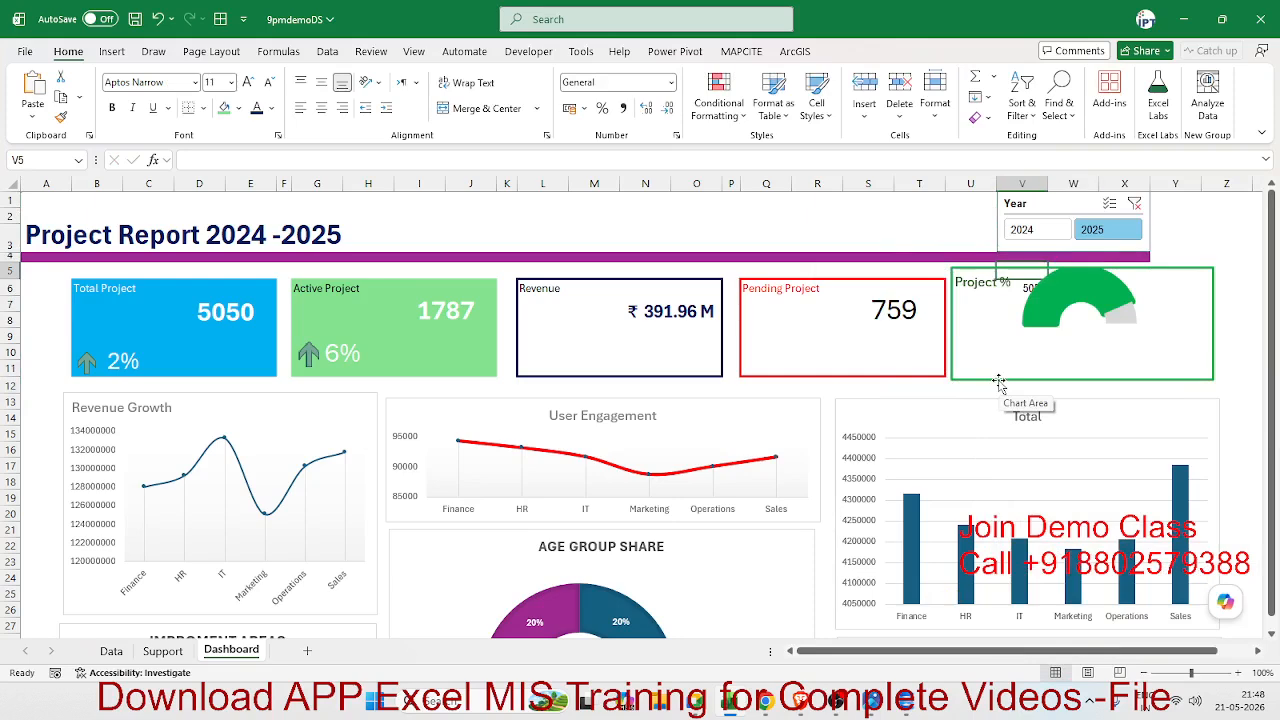
pyautogui.press('Down')
pyautogui.press('Down')
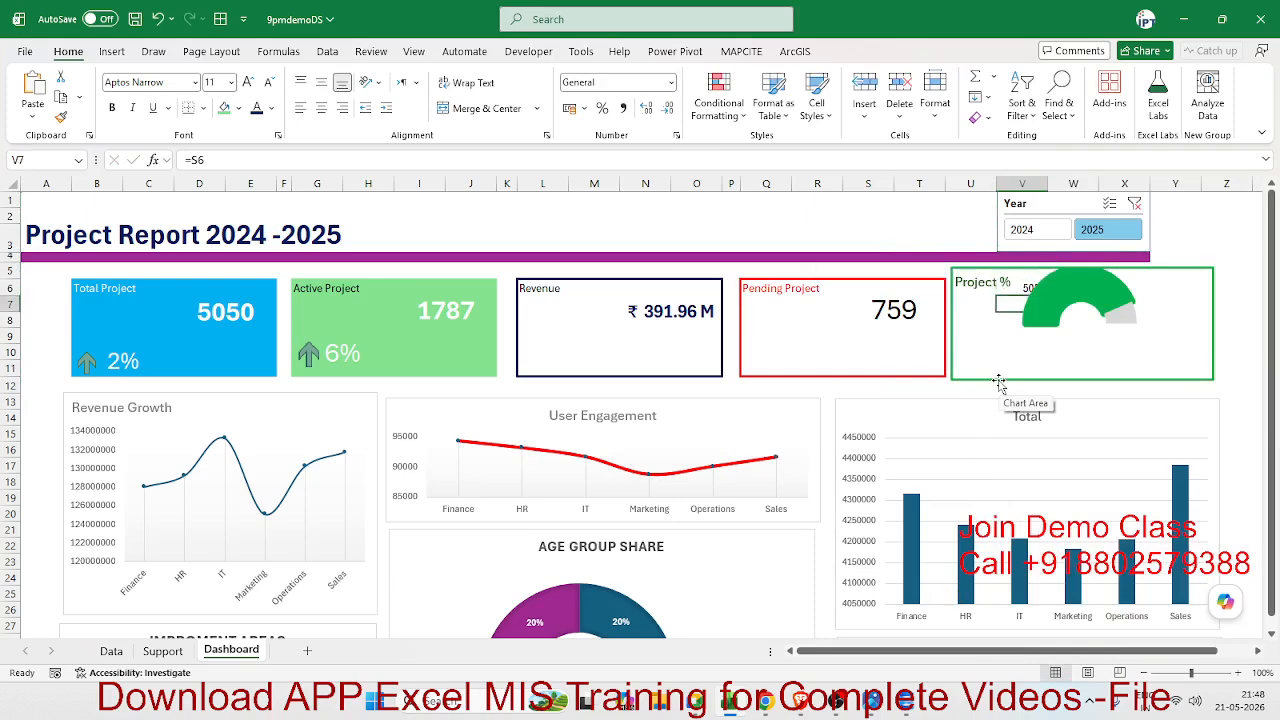
pyautogui.press('Down')
pyautogui.press('Down')
pyautogui.press('Right')
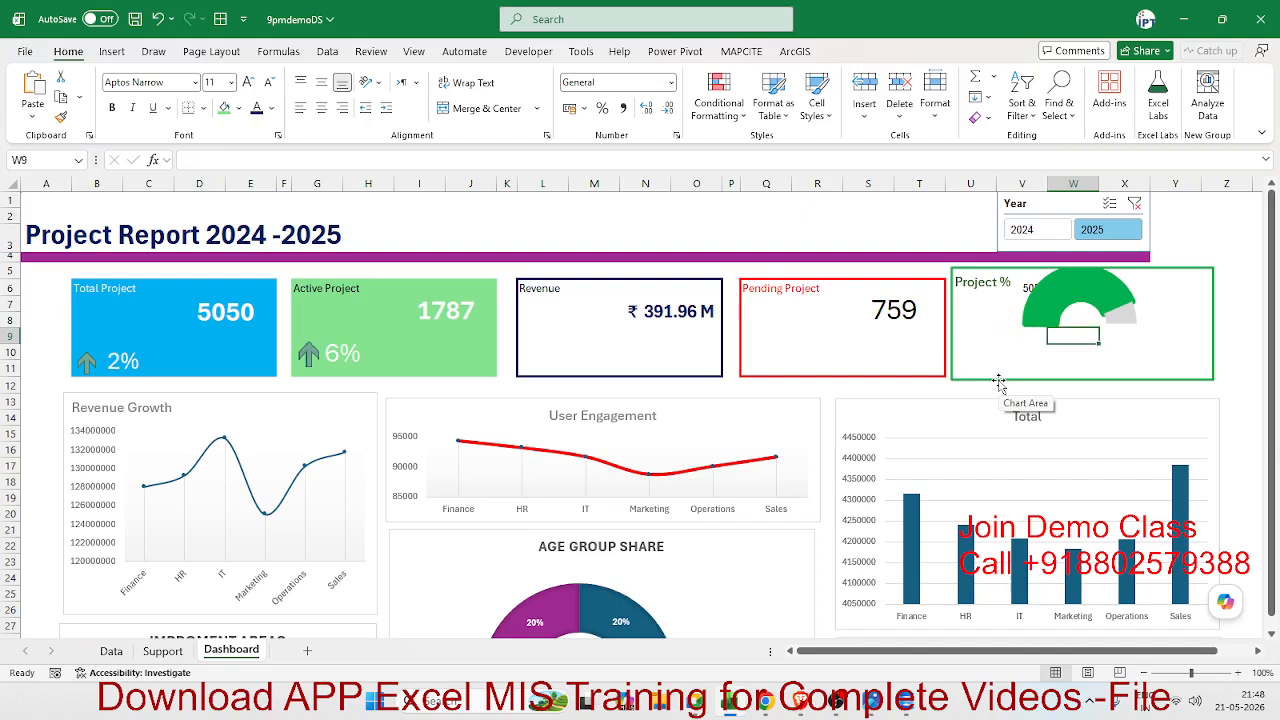
pyautogui.hotkey('shift', 'Right')
pyautogui.hotkey('shift', 'Down')
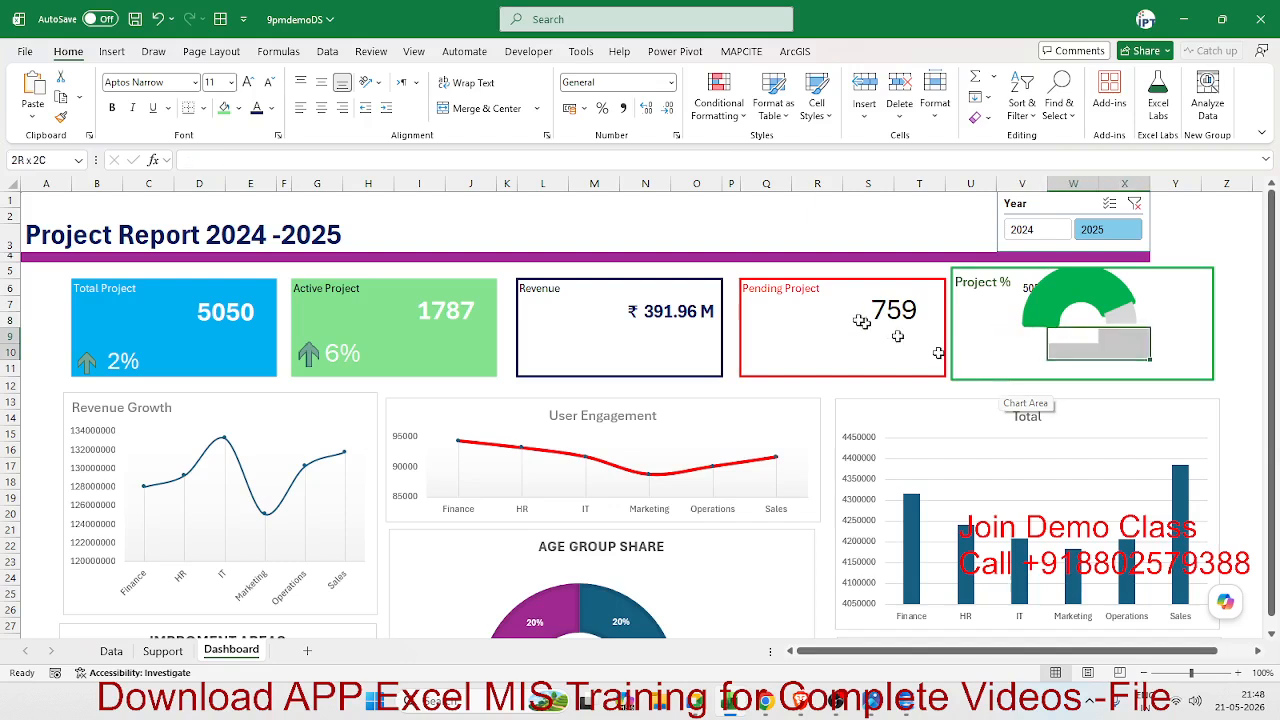
pyautogui.click(500, 110)
# Enter the formula =S6/D6 in the merged cell to divide pending projects by total projects
pyautogui.write('=')
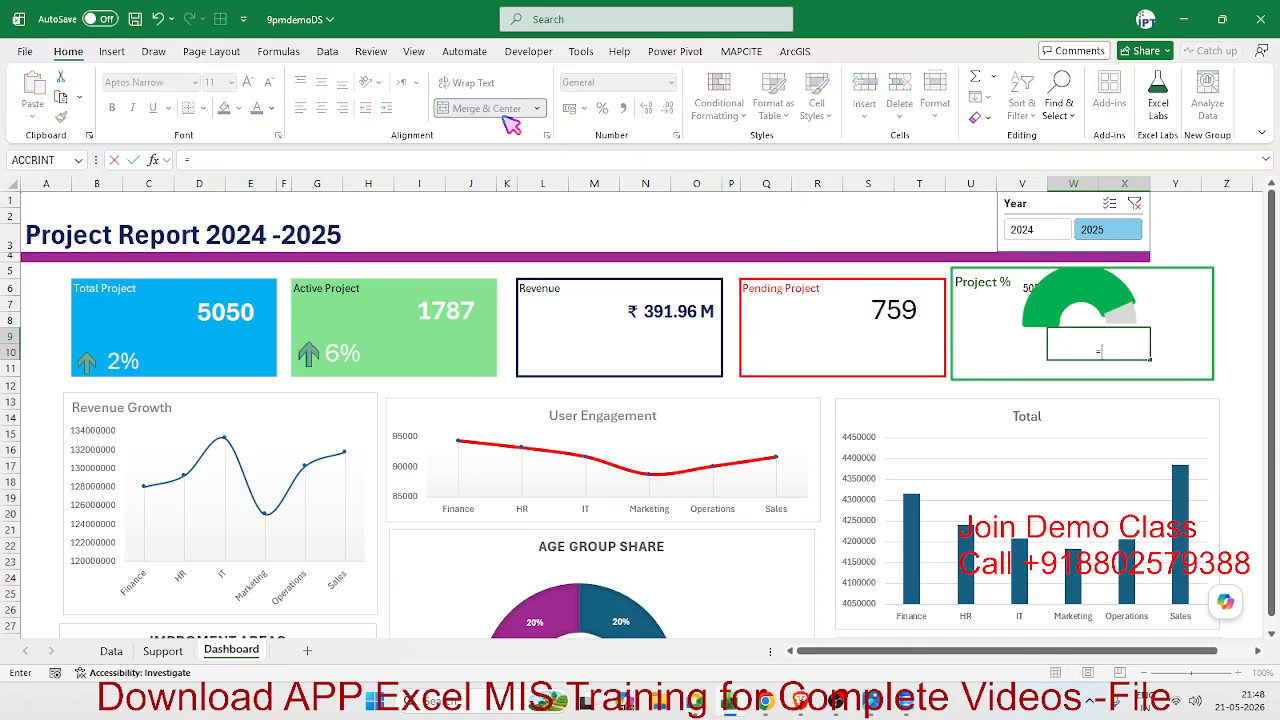
pyautogui.press('Left')
pyautogui.press('Left')
pyautogui.press('Left')
pyautogui.press('Up')
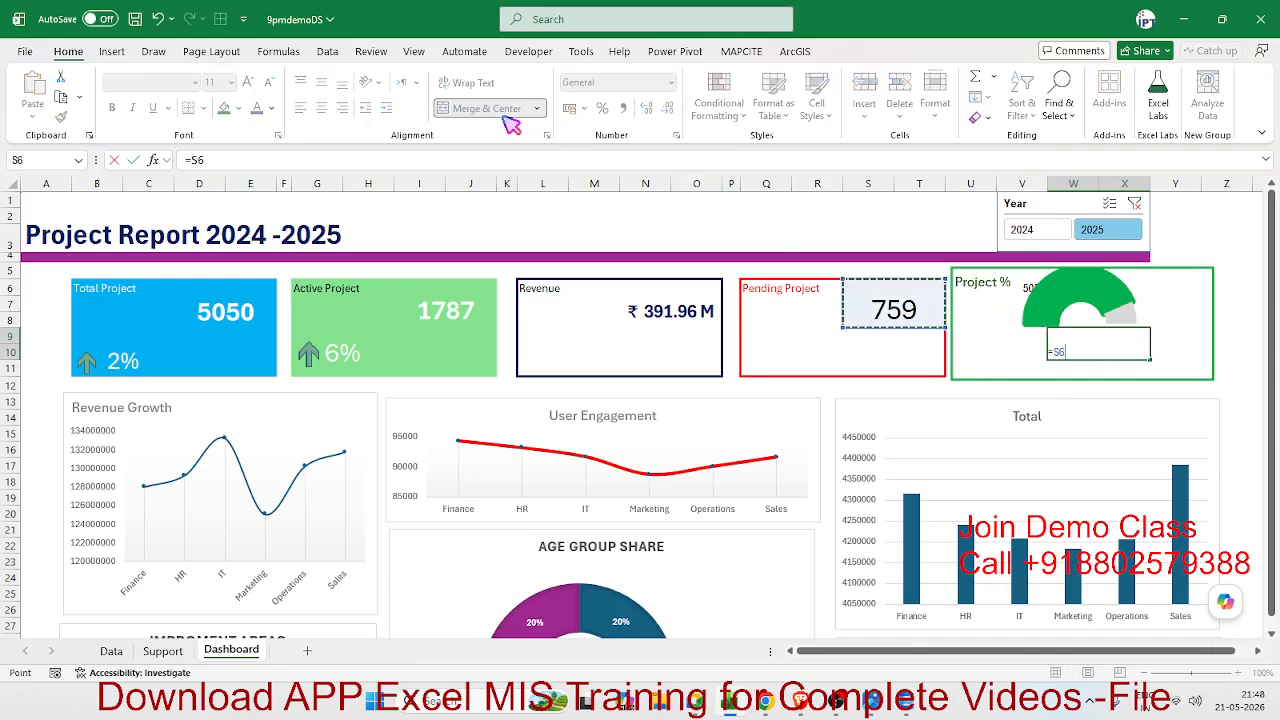
pyautogui.write('/')
pyautogui.press('Up')
pyautogui.press('Left')
pyautogui.press('Left')
pyautogui.press('Left')
pyautogui.press('Left')
pyautogui.press('Left')
pyautogui.press('Left')
pyautogui.press('Left')
pyautogui.press('Left')
pyautogui.press('Left')
pyautogui.press('Left')
pyautogui.press('Left')
pyautogui.press('Left')
pyautogui.press('Left')
pyautogui.press('Left')
pyautogui.press('Left')
pyautogui.press('Left')
pyautogui.press('Left')
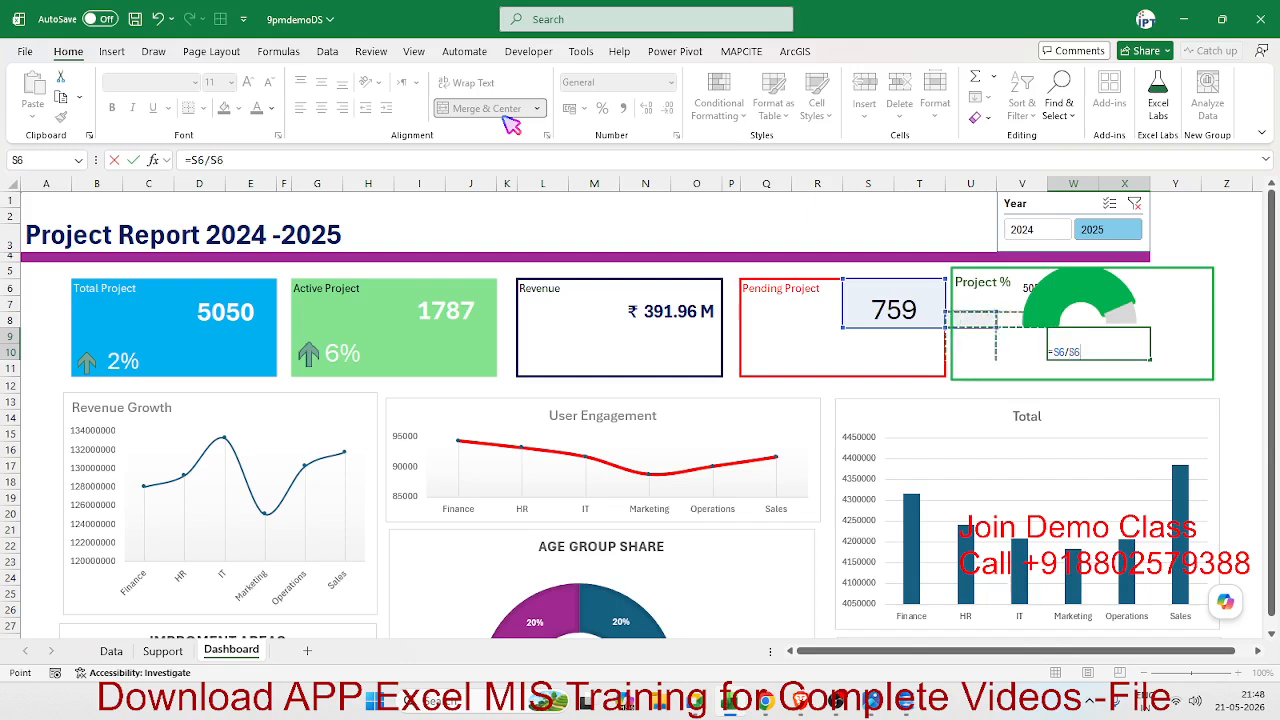
pyautogui.press('Left')
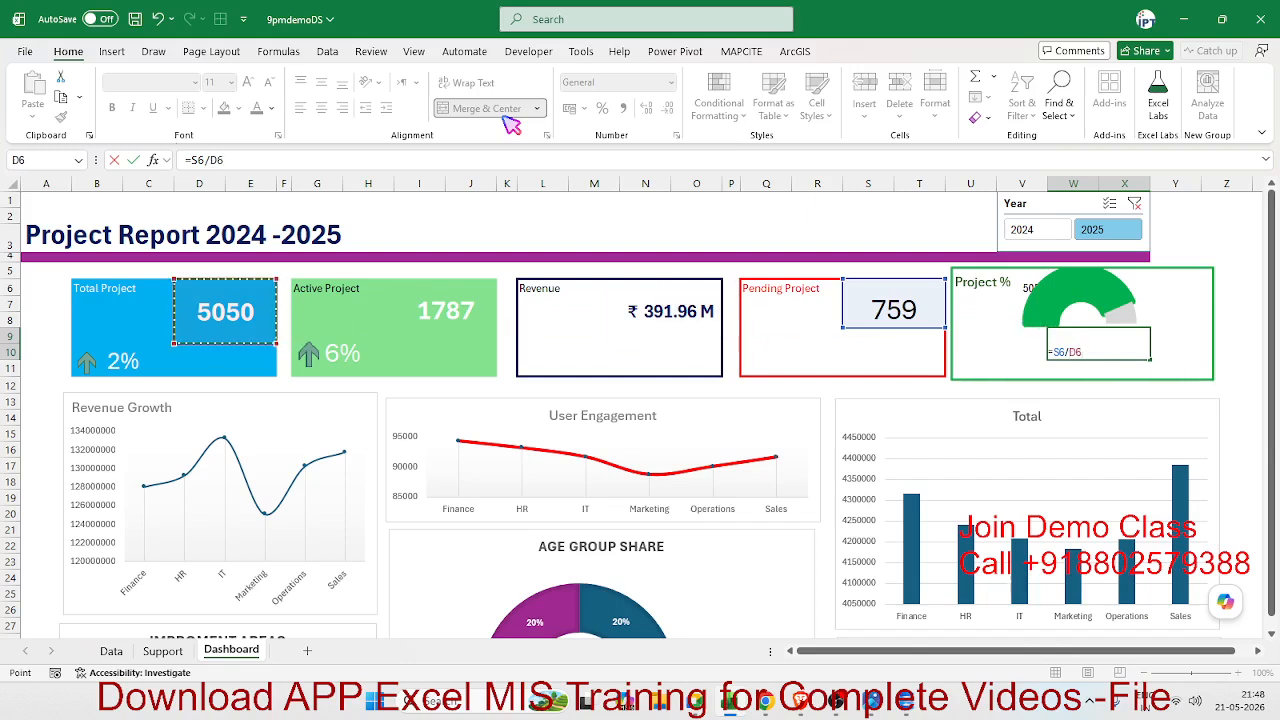
pyautogui.press('Return')
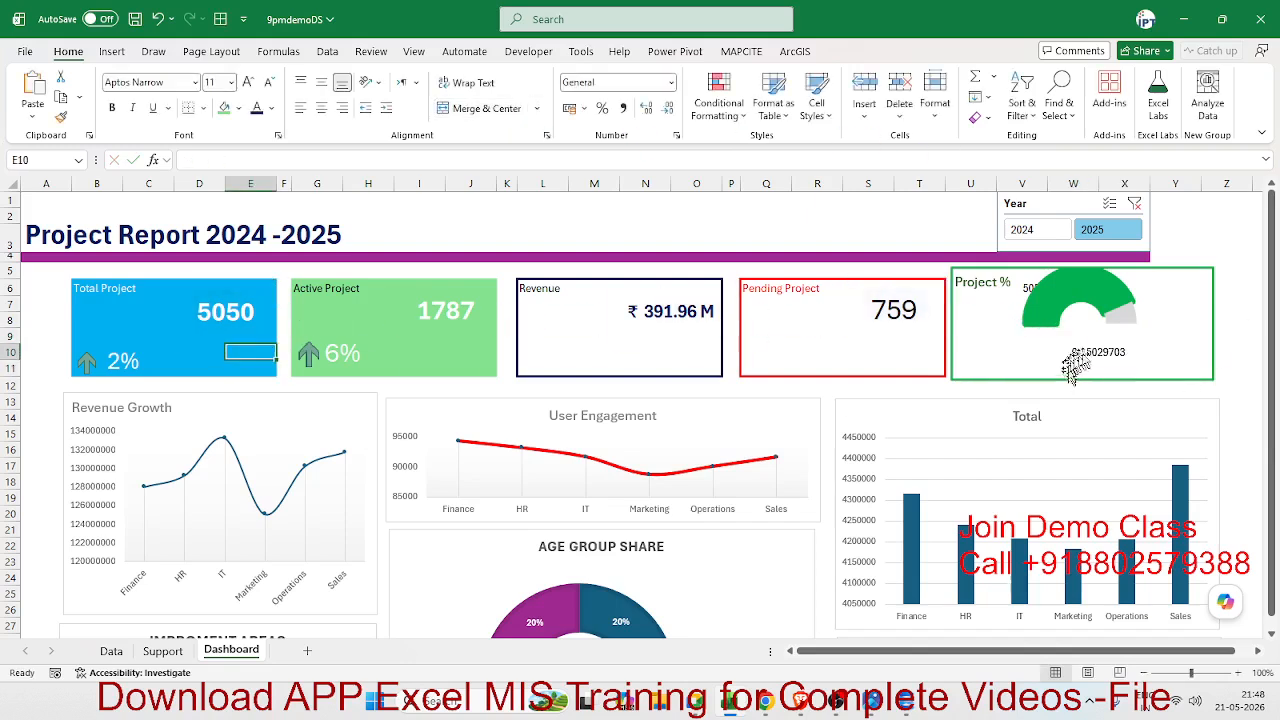
# Nudge the Project % chart so it lines up beside the Pending Project card
pyautogui.click(1072, 368)
pyautogui.click(1172, 350)
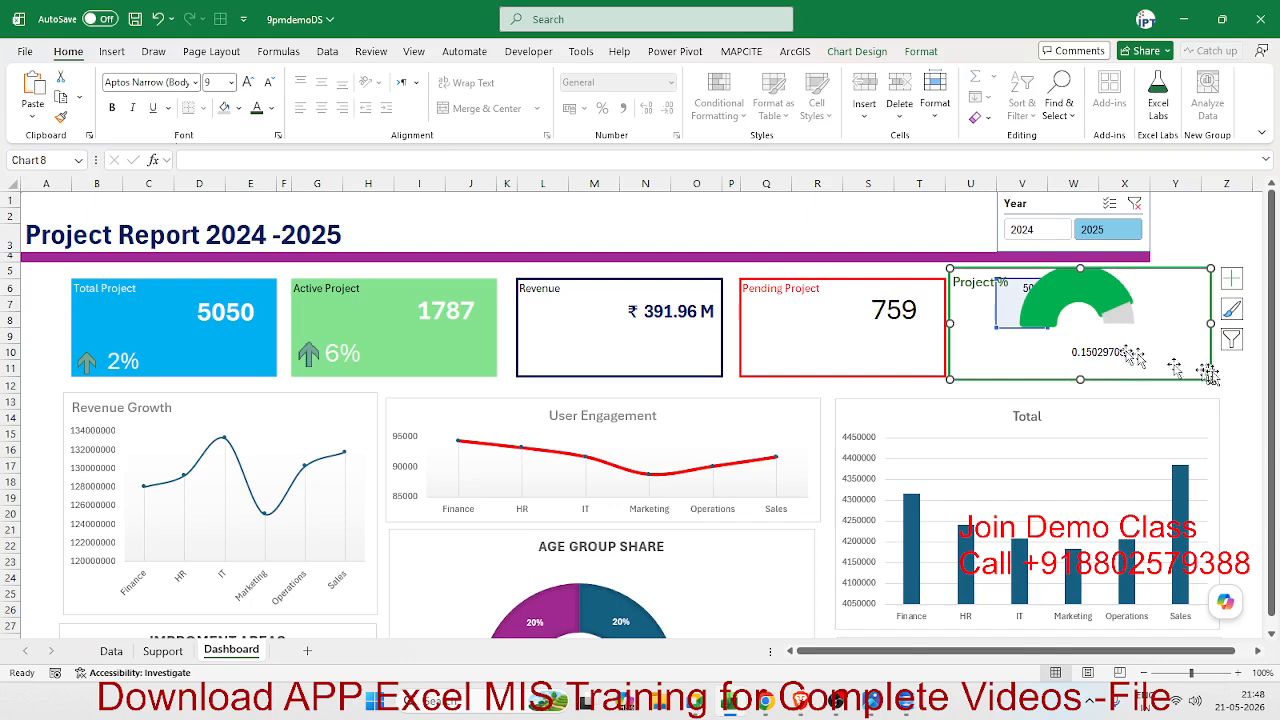
pyautogui.click(1232, 383)
pyautogui.moveTo(1182, 377); pyautogui.dragTo(1181, 371)
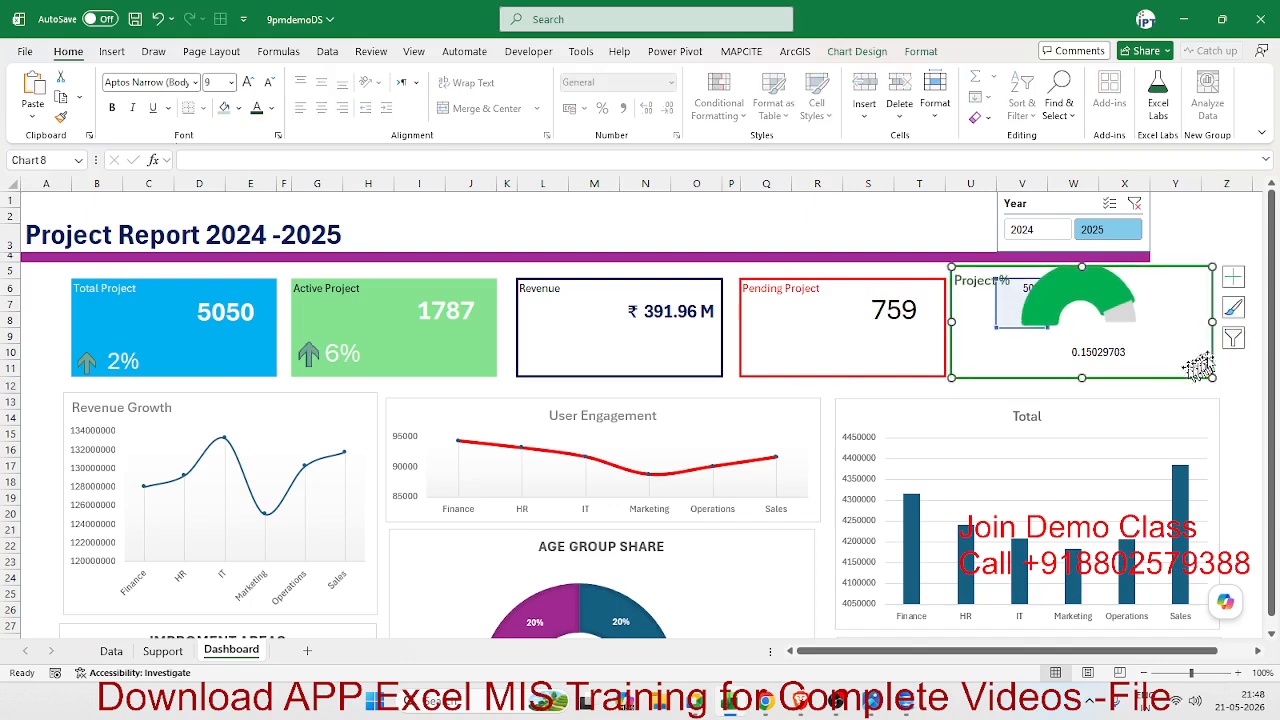
# Format the merged cell W9 beneath the gauge as a percentage with red text at size 18
pyautogui.click(1228, 364)
pyautogui.press('Up')
pyautogui.press('Up')
pyautogui.press('Left')
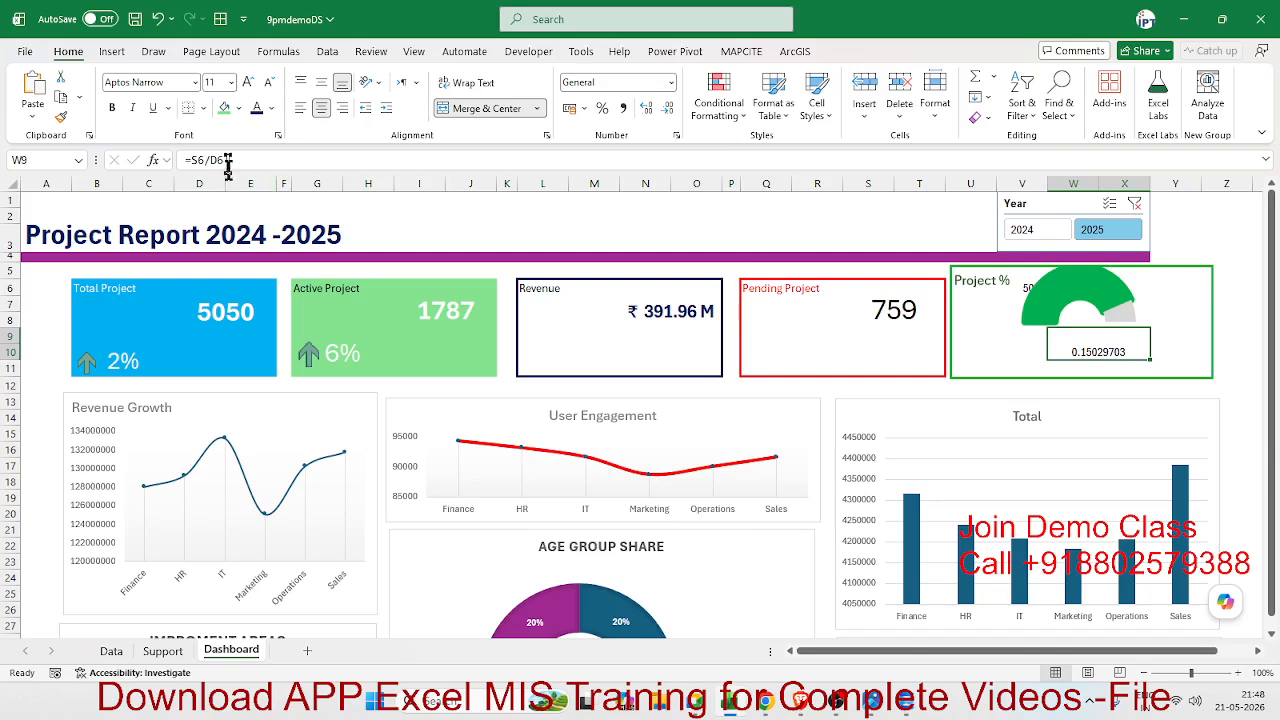
pyautogui.click(612, 110)
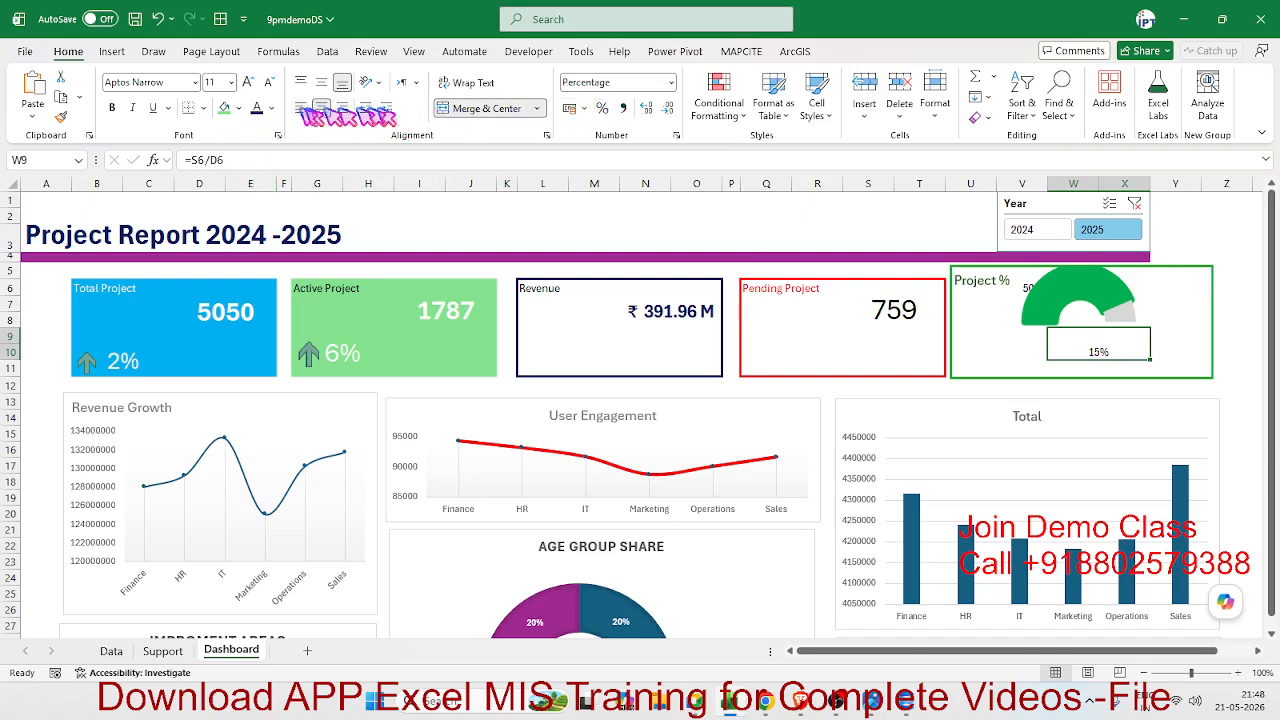
pyautogui.click(271, 108)
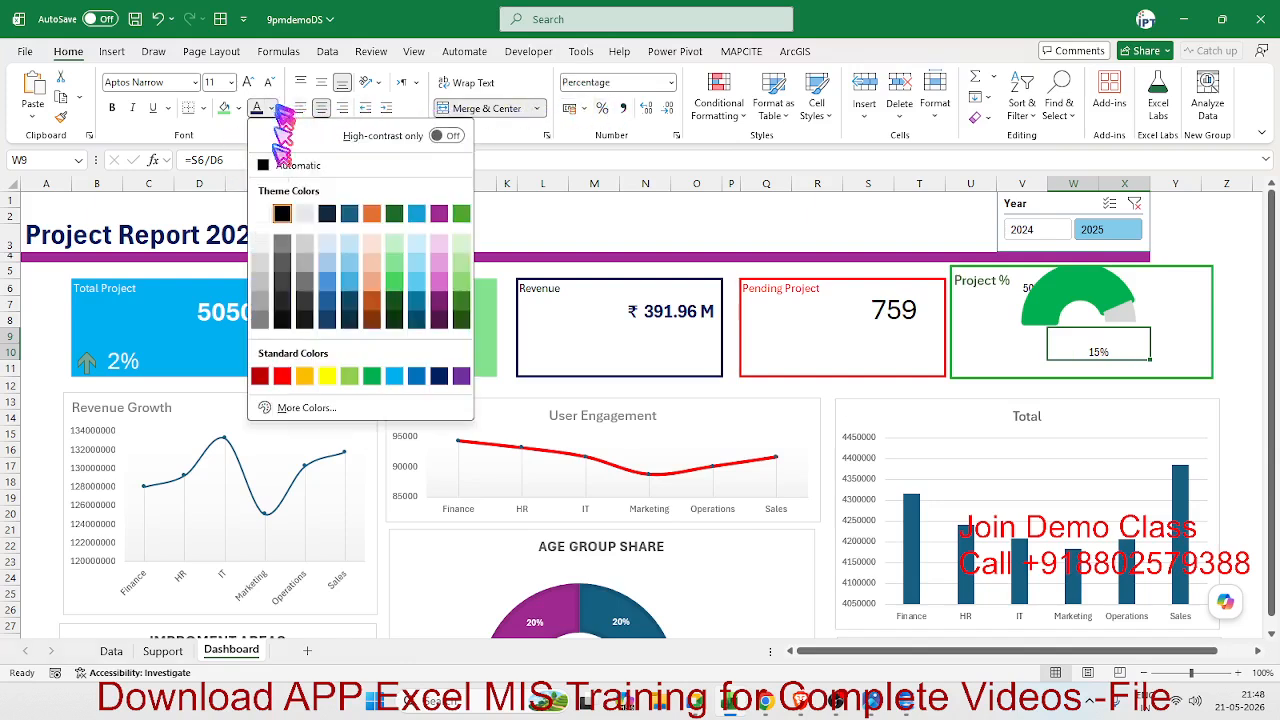
pyautogui.click(281, 375)
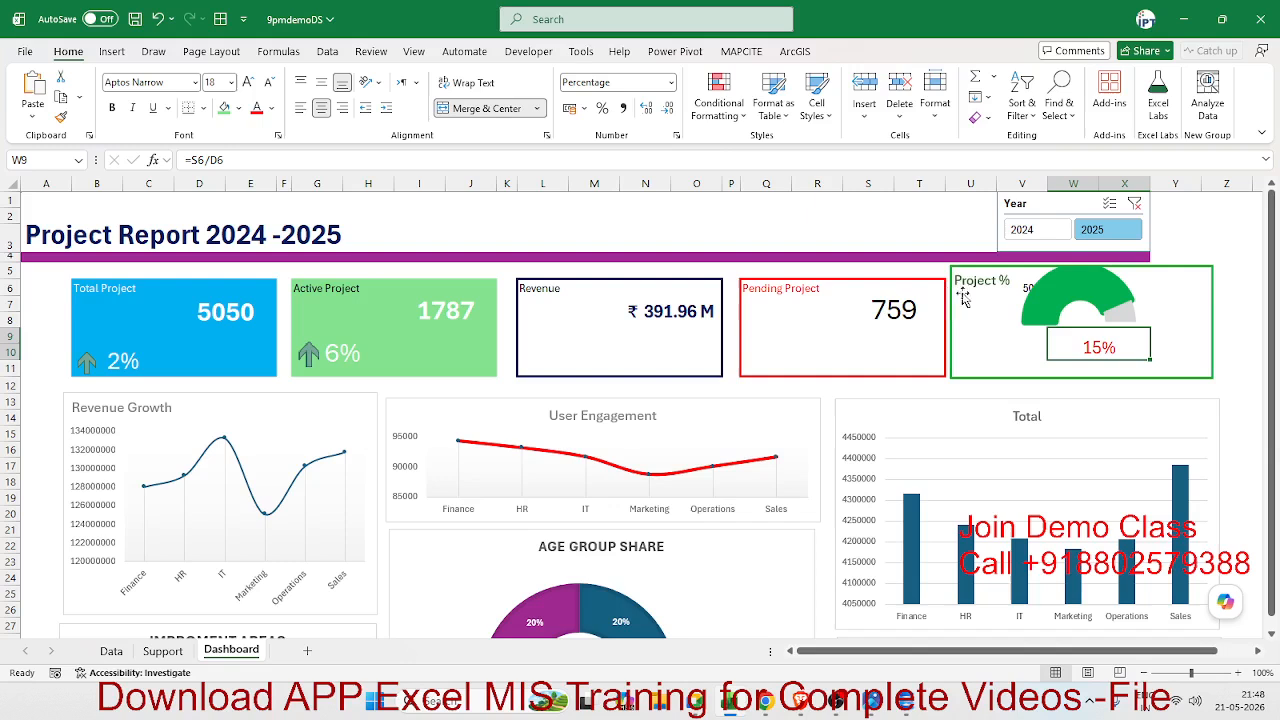
pyautogui.click(963, 299)
pyautogui.click(1022, 292)
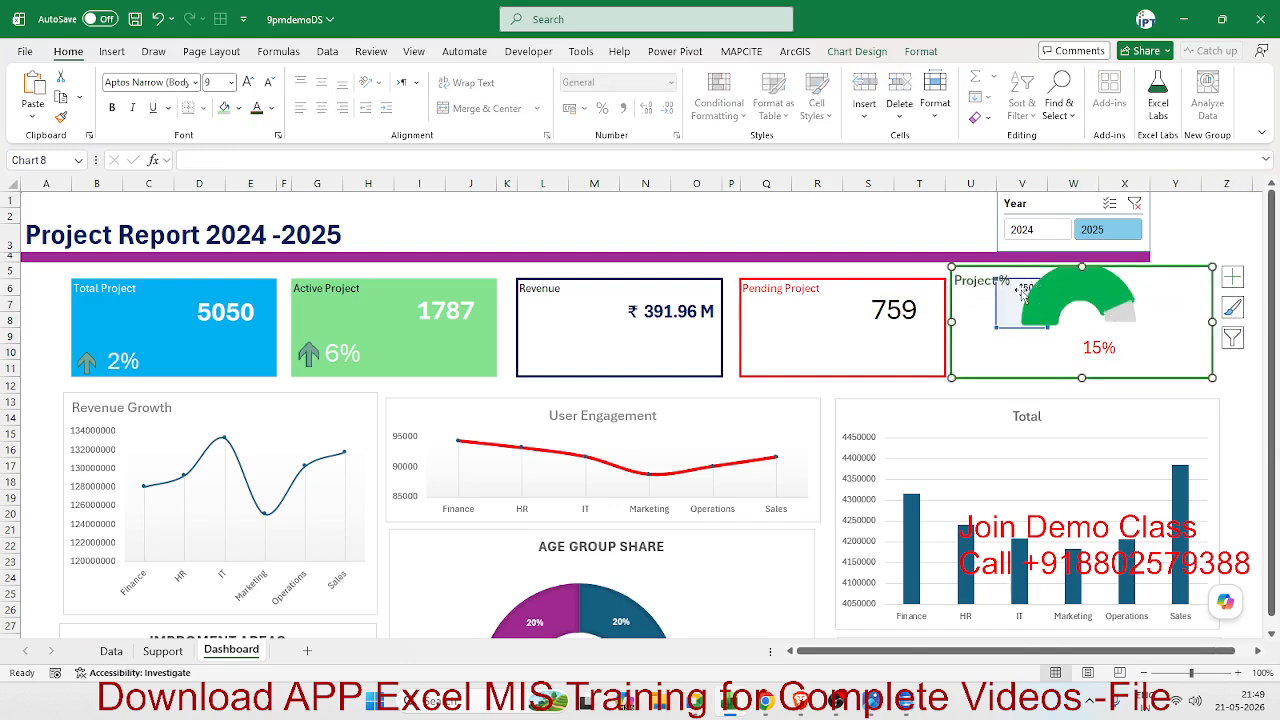
pyautogui.click(272, 109)
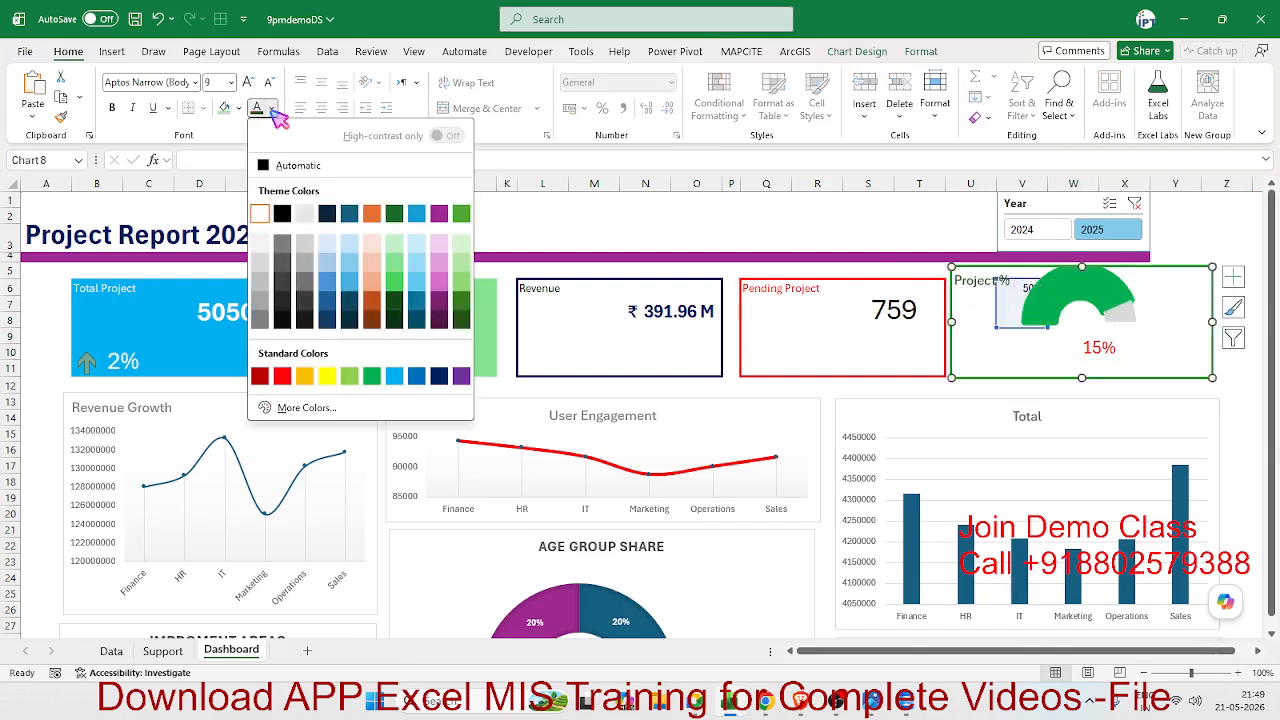
pyautogui.click(261, 213)
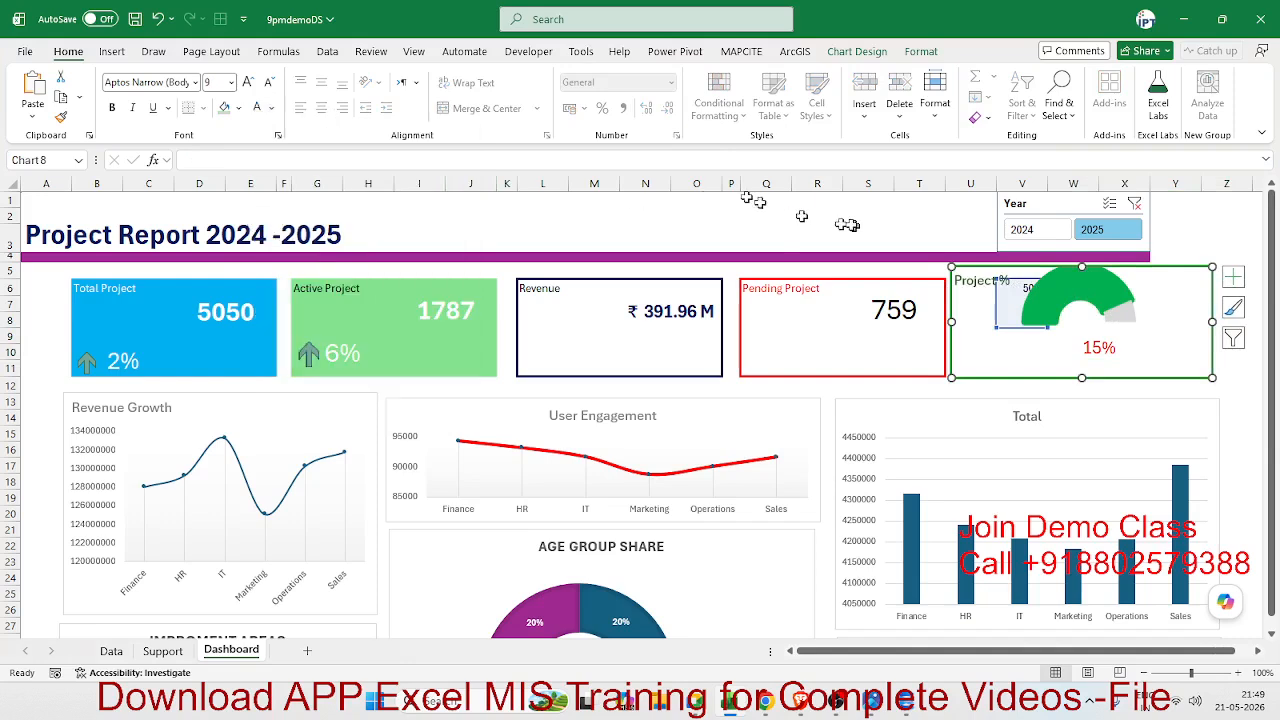
pyautogui.press('Escape')
pyautogui.press('Escape')
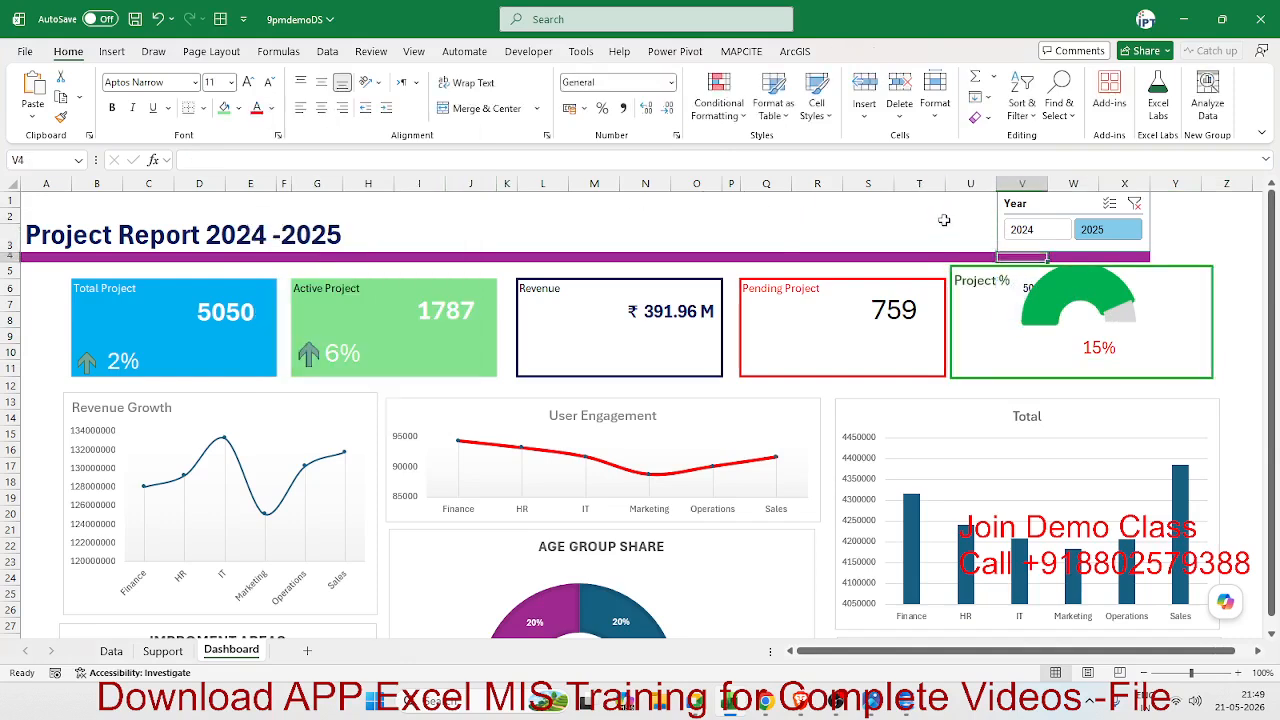
# Hide the helper values in V6:V8 behind the Project % chart by setting their font color to white
pyautogui.press('Down')
pyautogui.press('Down')
pyautogui.hotkey('shift', 'Down')
pyautogui.hotkey('shift', 'Down')
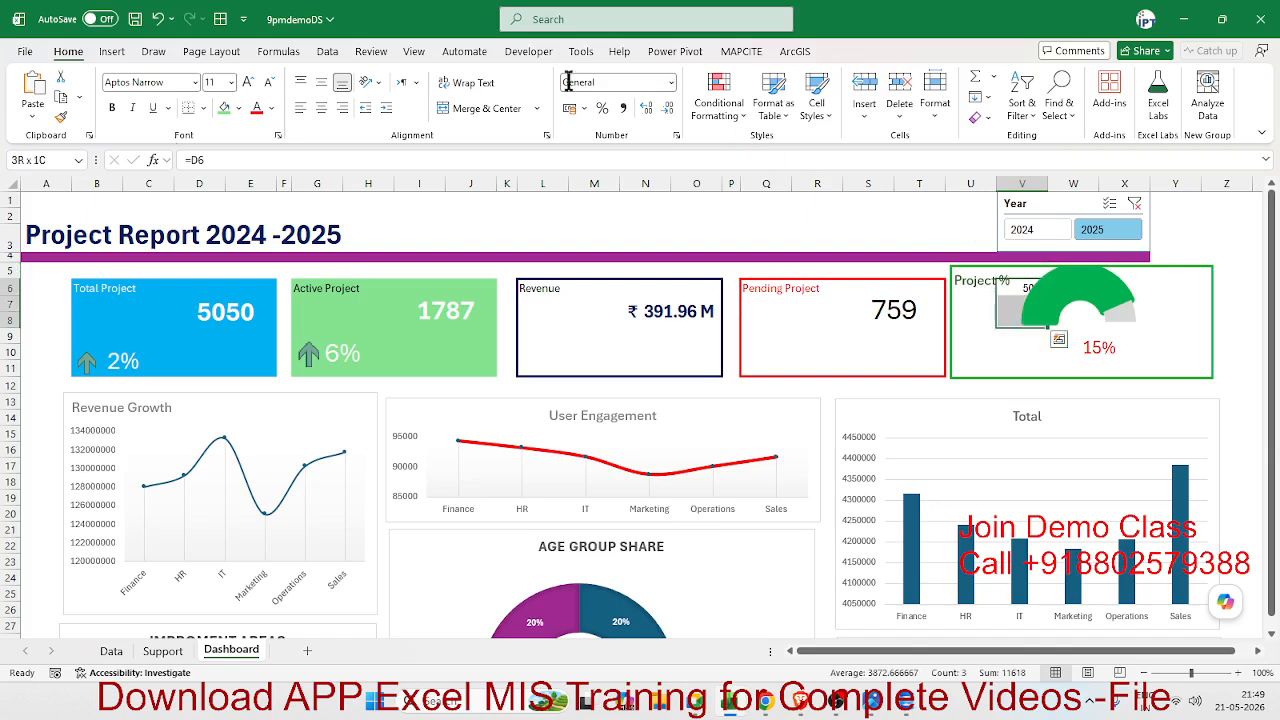
pyautogui.click(271, 108)
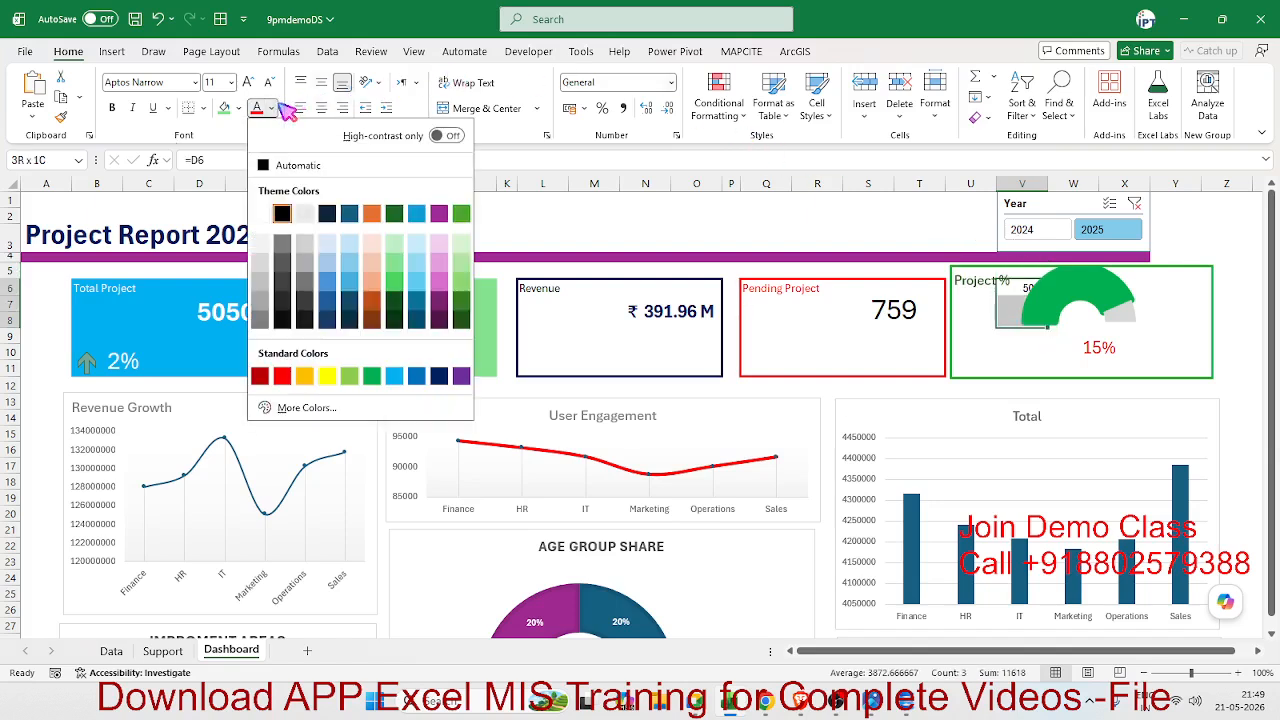
pyautogui.click(266, 214)
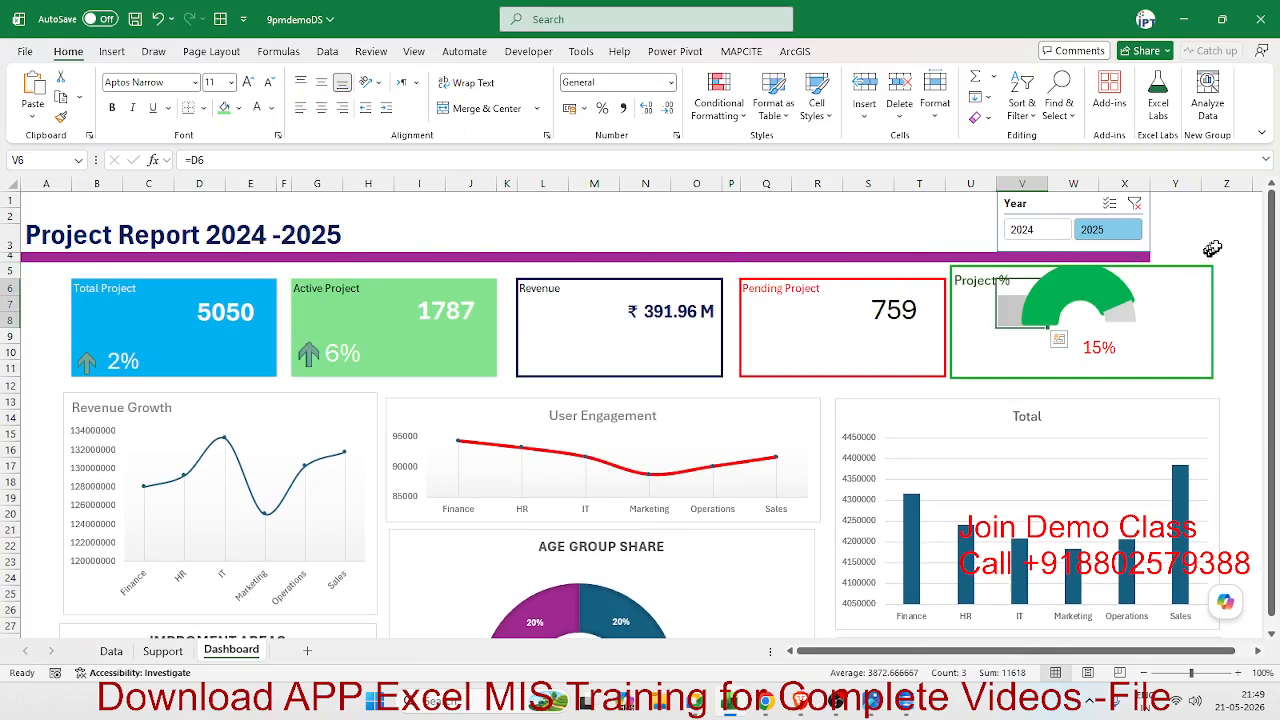
# Slightly shrink and shift the half-doughnut plot area inside the Project % chart so it clears the card's upper edge
pyautogui.click(1070, 296)
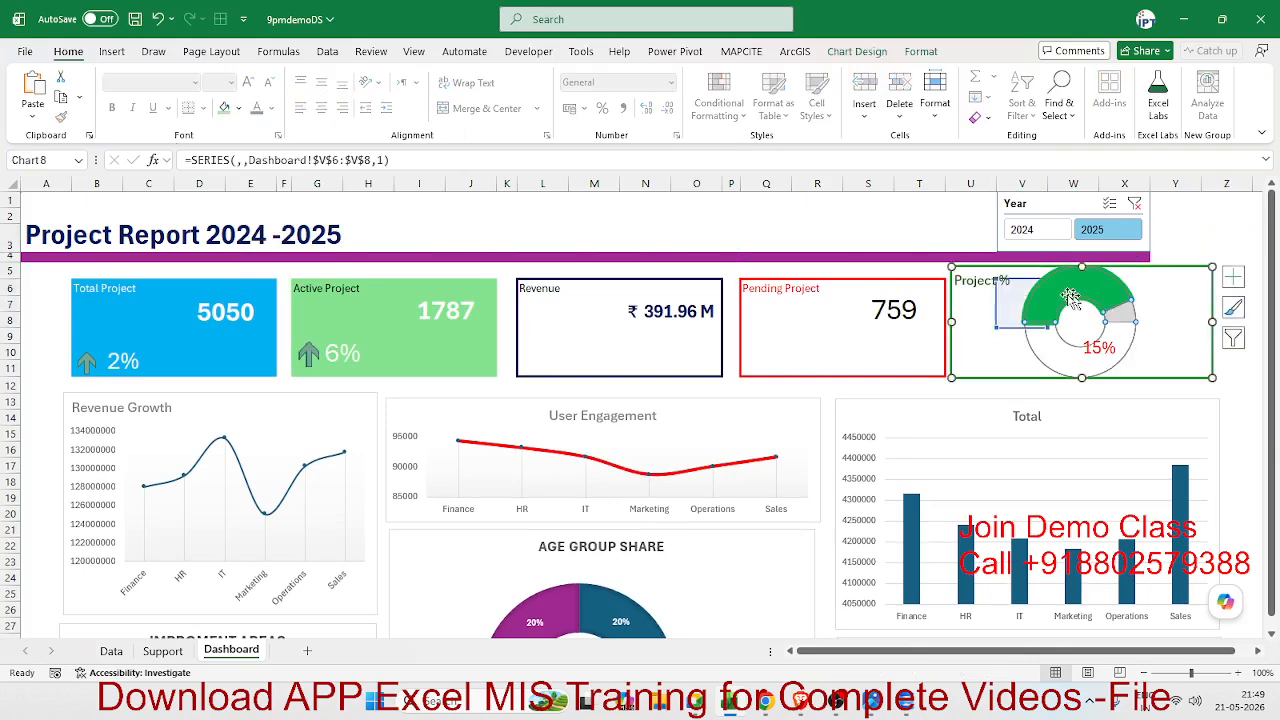
pyautogui.click(1145, 303)
pyautogui.click(1130, 295)
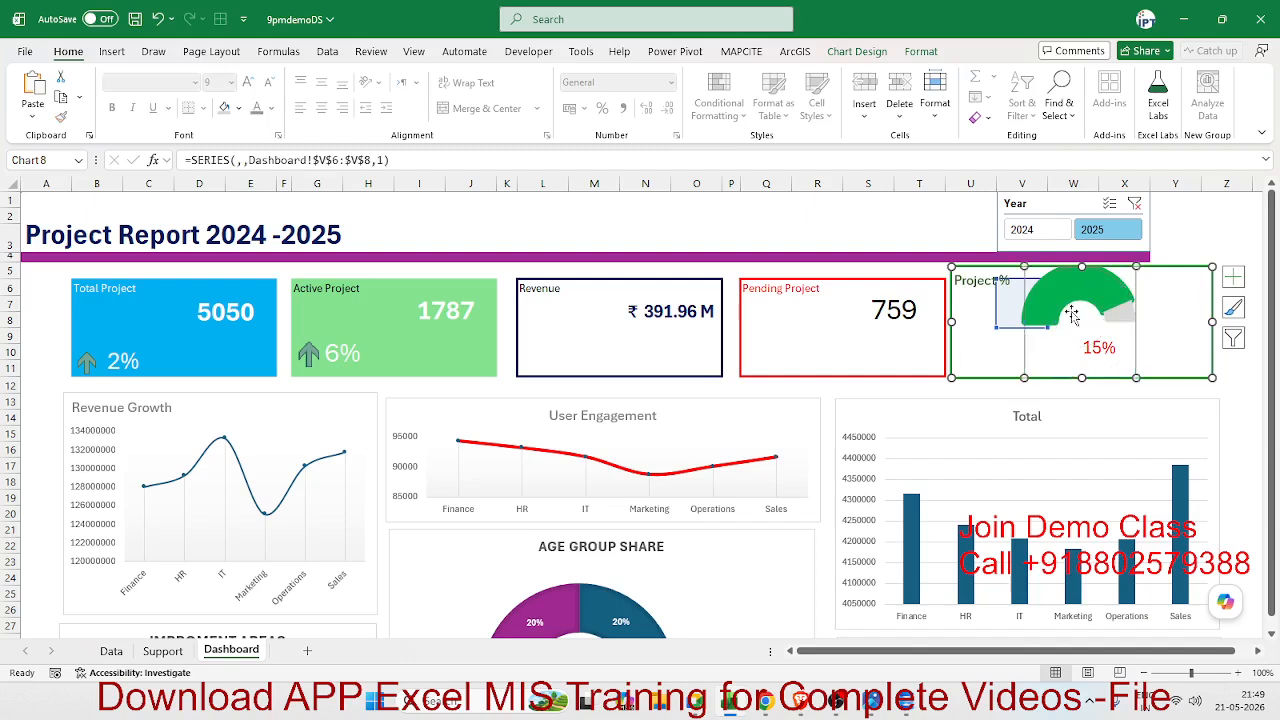
pyautogui.click(1045, 290)
pyautogui.moveTo(1025, 267)
pyautogui.mouseDown()
pyautogui.moveTo(1030, 277)
pyautogui.moveTo(1018, 274)
pyautogui.mouseUp()
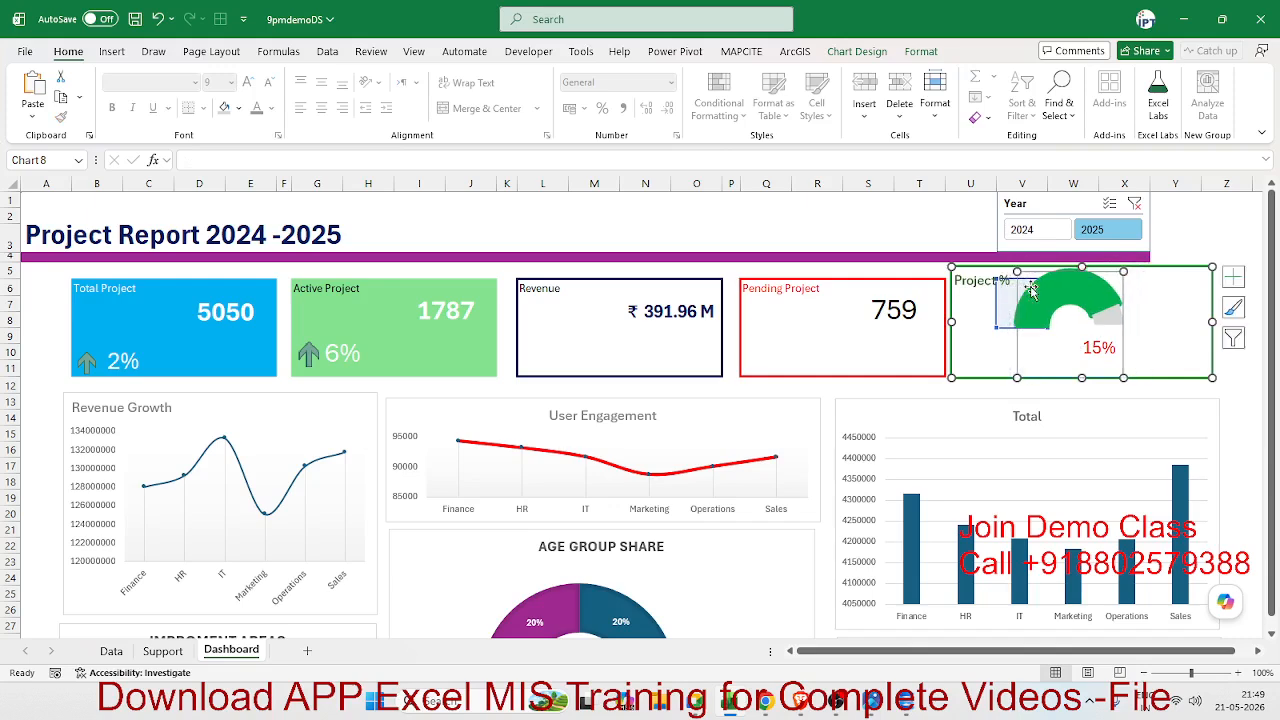
pyautogui.click(1178, 233)
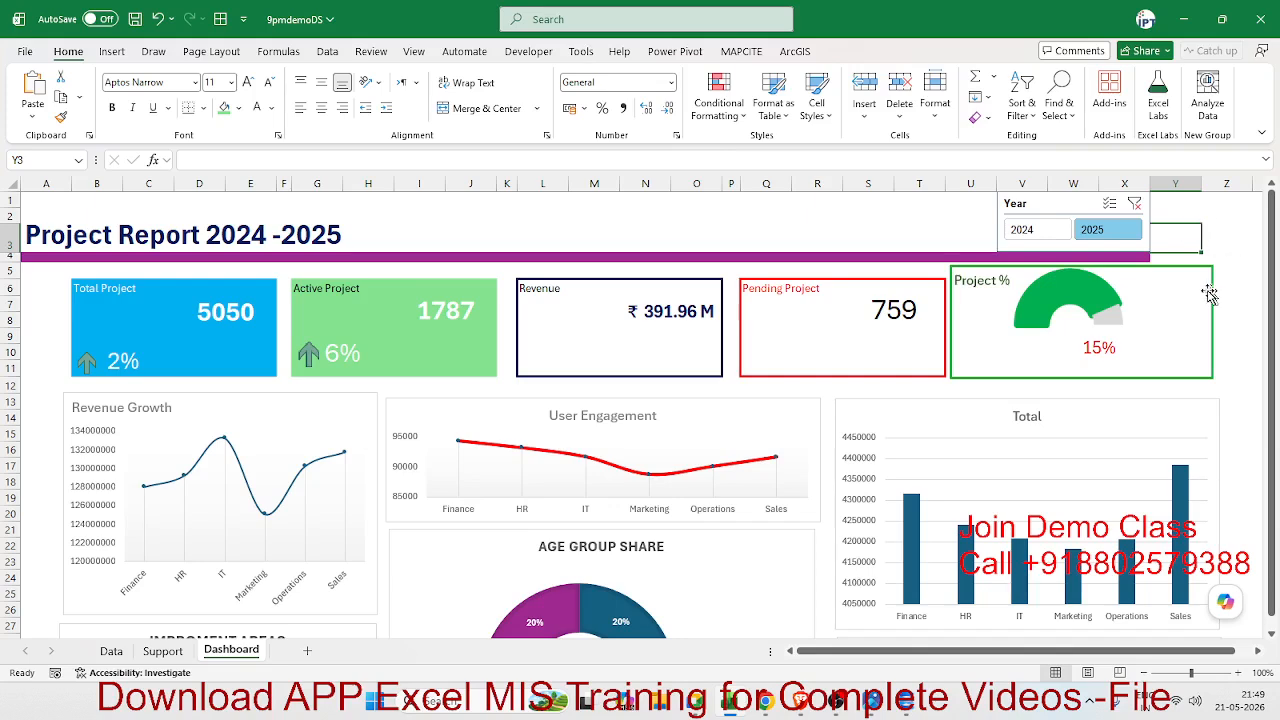
# On the Support sheet, connect the pivot table of Revenue_USD by department to the Year slicer
pyautogui.scroll(-4, 287, 482)
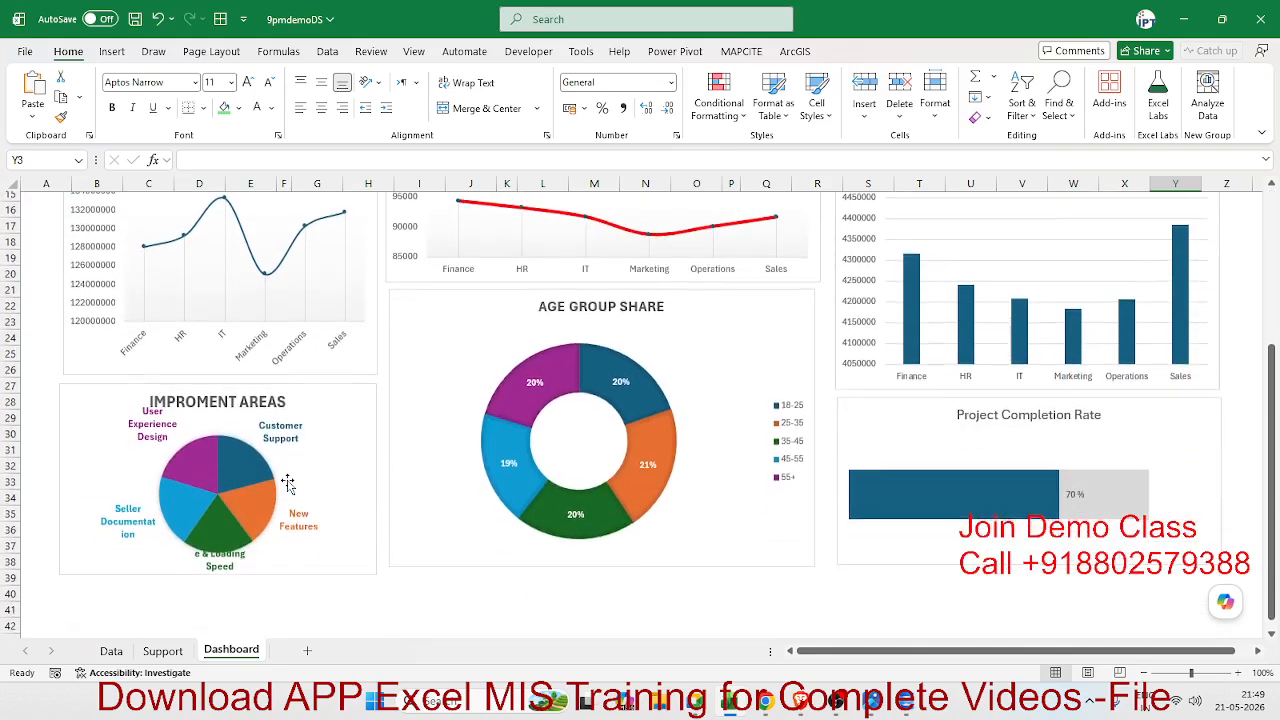
pyautogui.scroll(4, 287, 482)
pyautogui.click(165, 651)
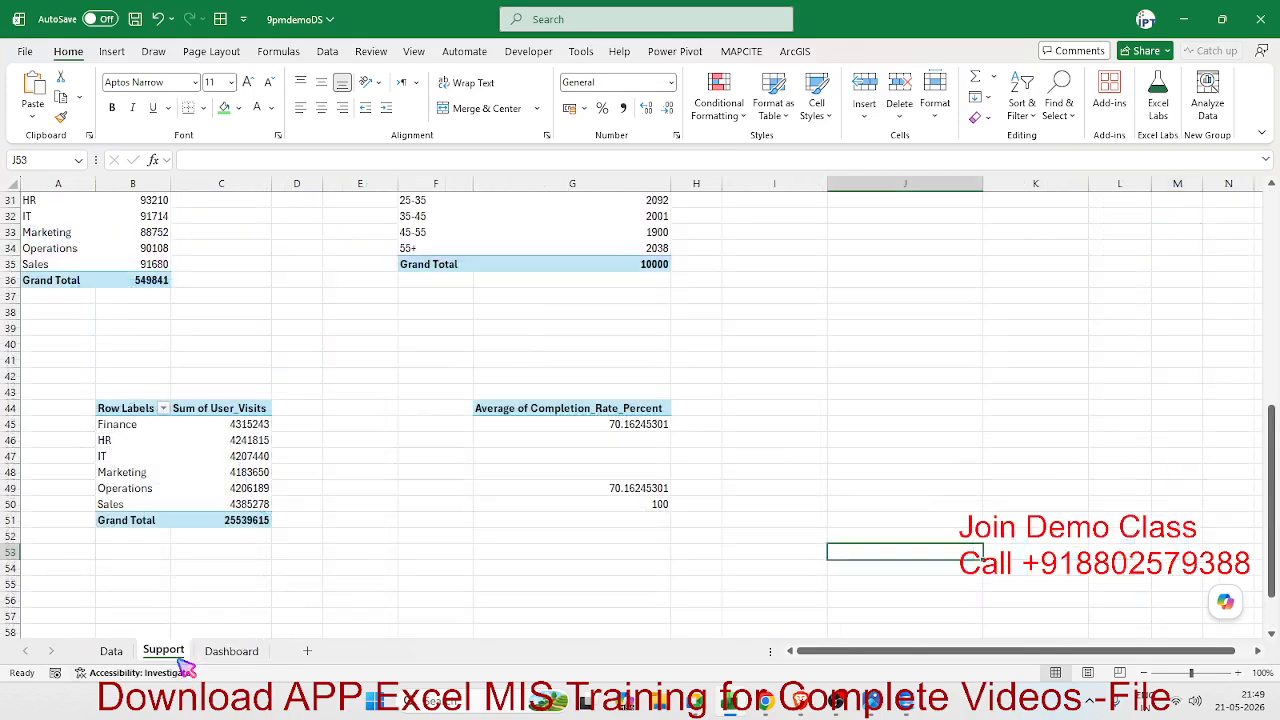
pyautogui.scroll(10, 216, 551)
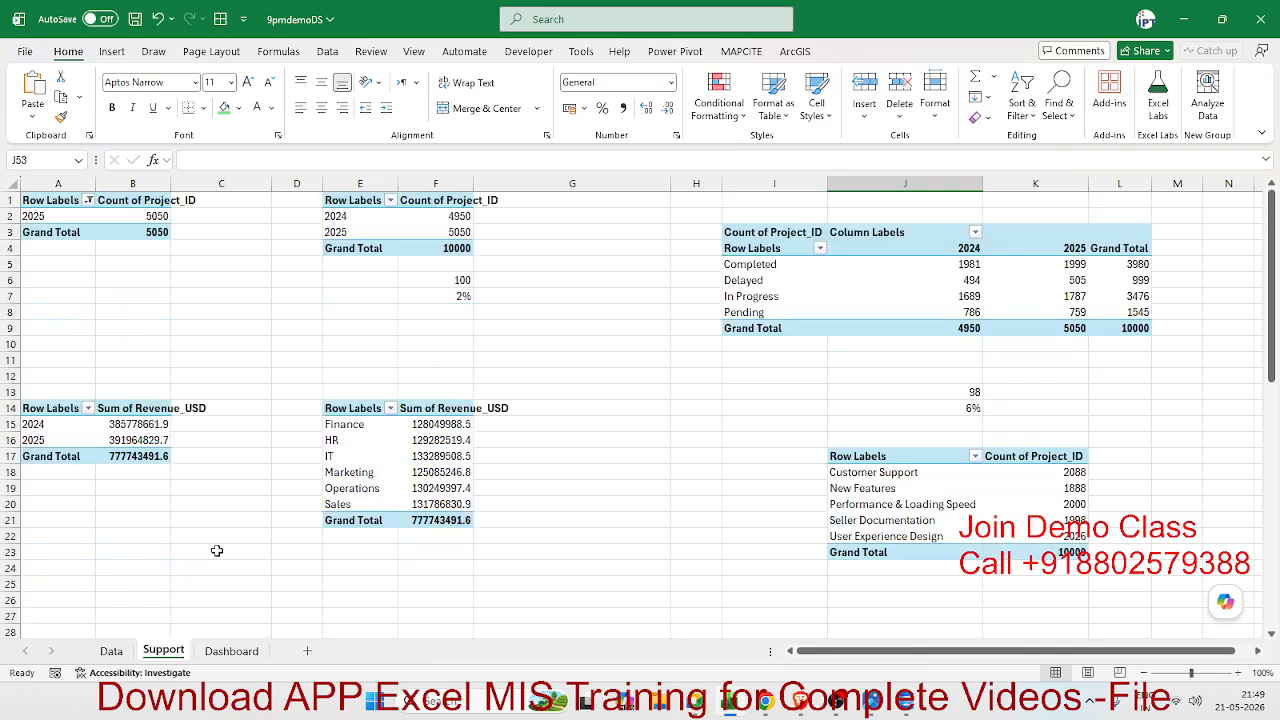
pyautogui.click(362, 477)
pyautogui.scroll(-3, 828, 450)
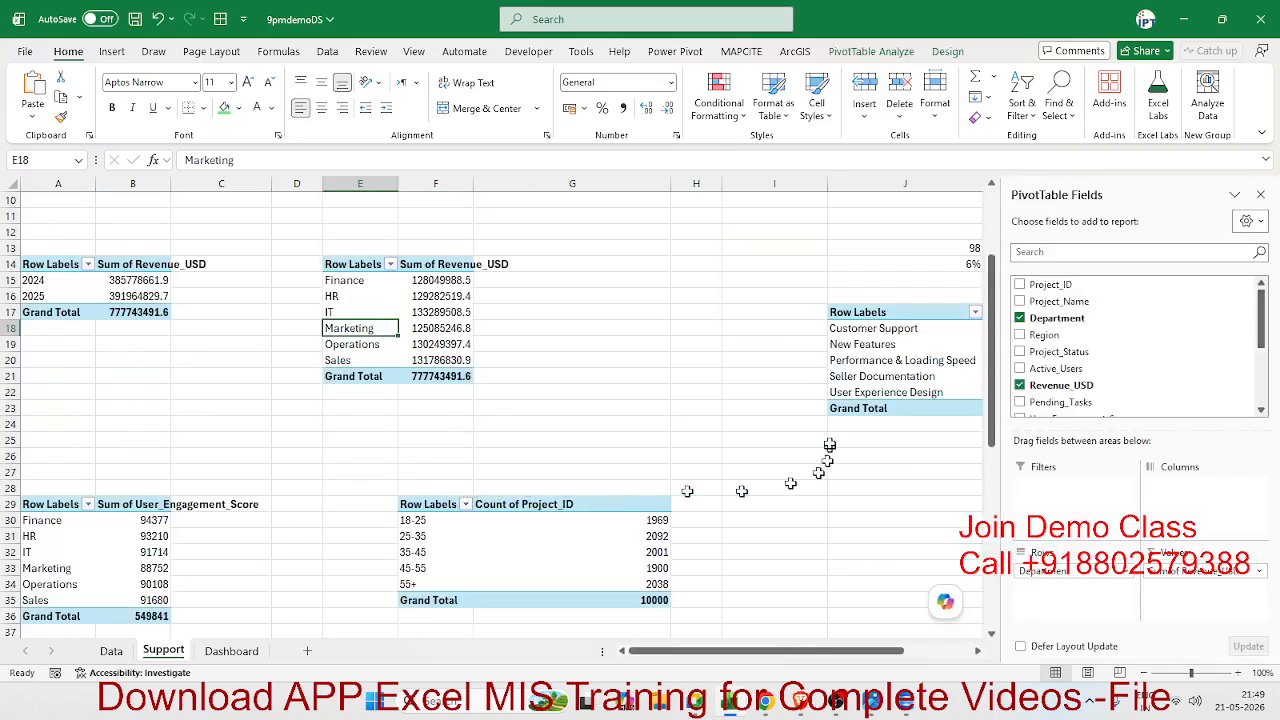
pyautogui.click(884, 346)
pyautogui.click(436, 296)
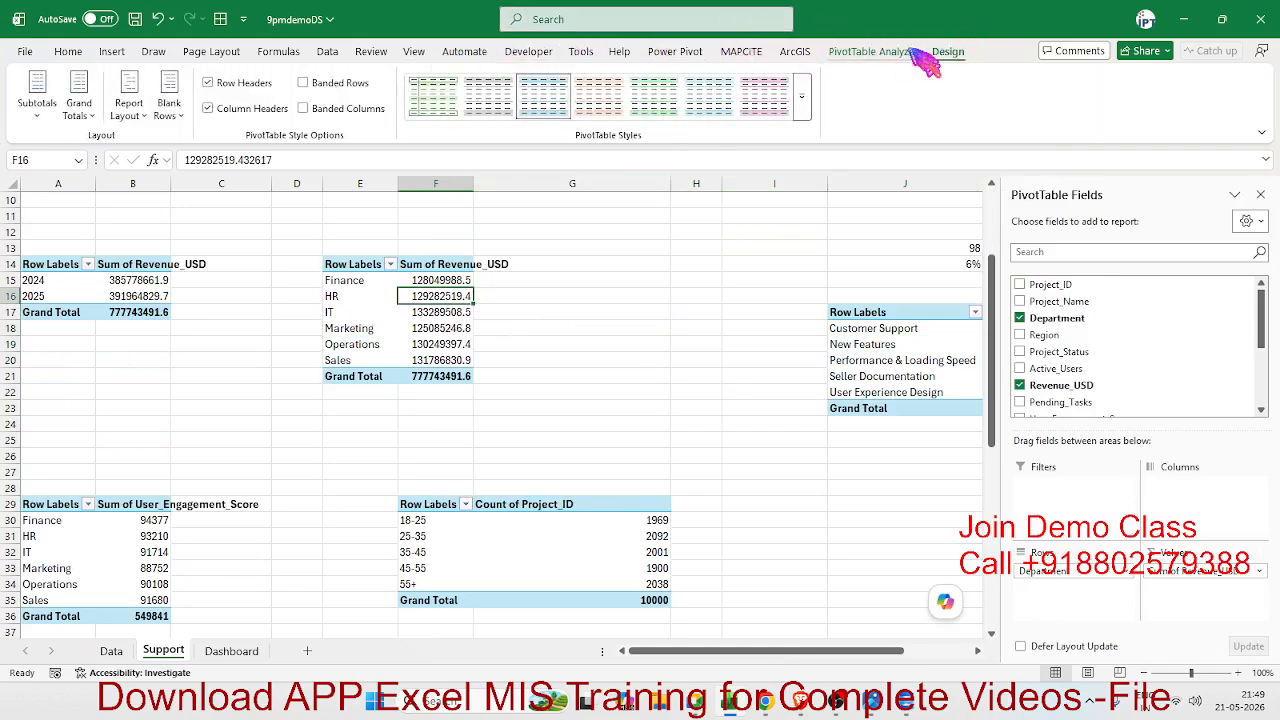
pyautogui.click(871, 51)
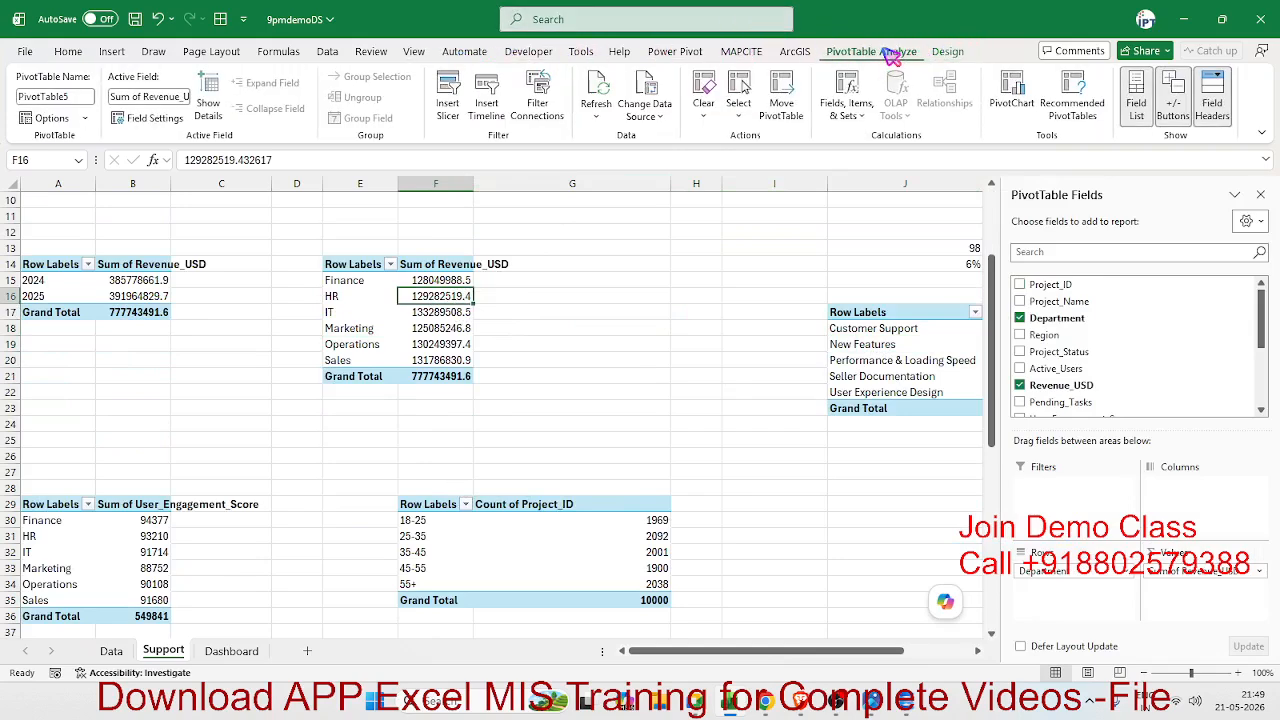
pyautogui.click(537, 106)
pyautogui.click(465, 356)
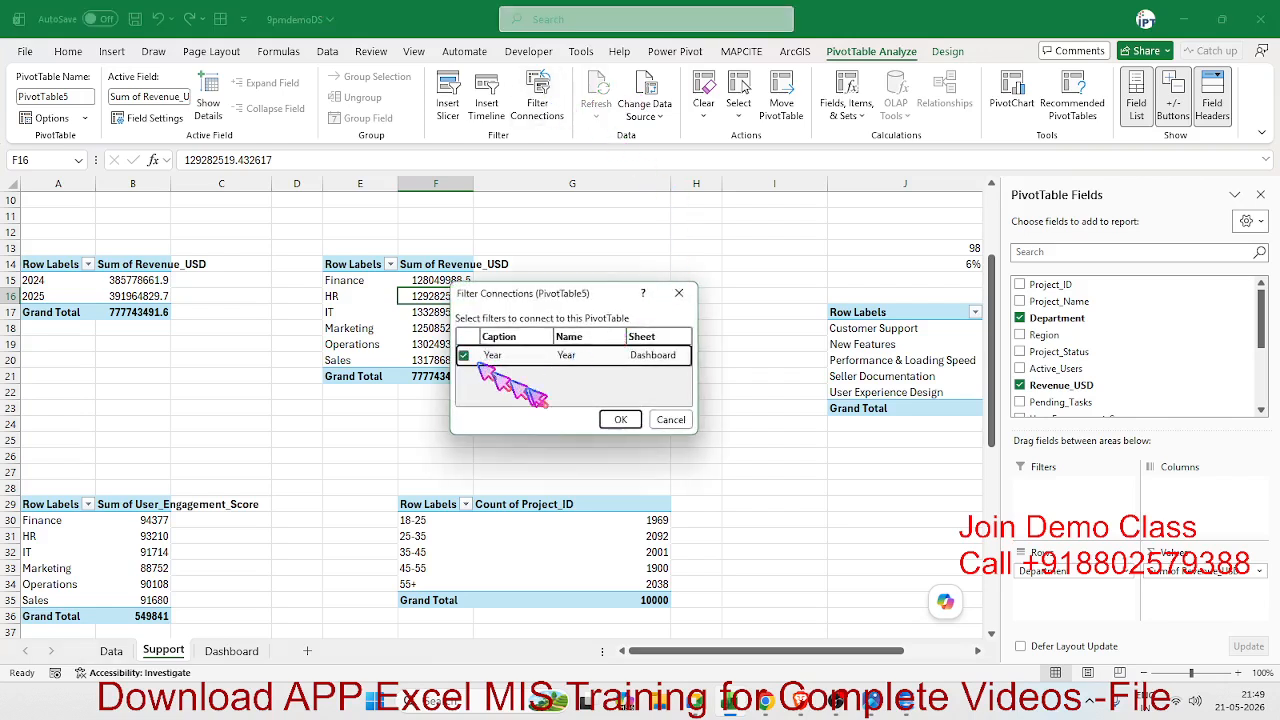
pyautogui.click(620, 419)
# Connect the improvement areas pivot table to the Year slicer through its filter connections
pyautogui.click(927, 376)
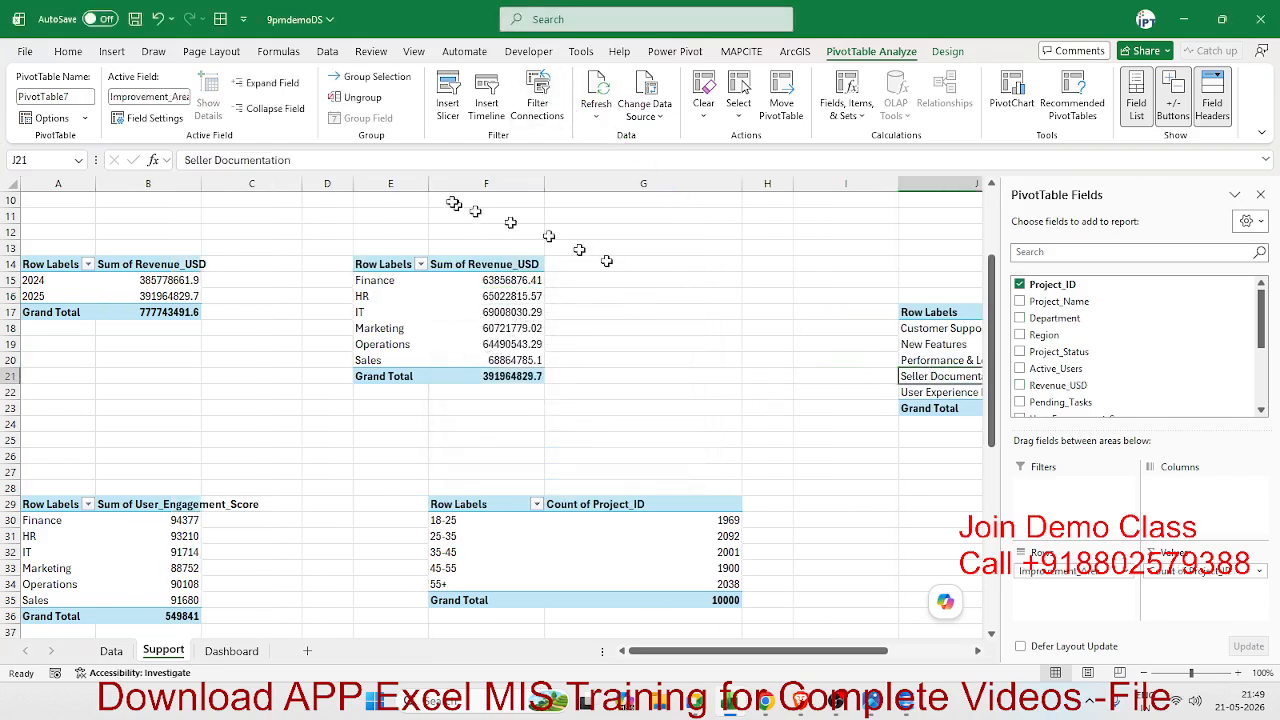
pyautogui.click(537, 106)
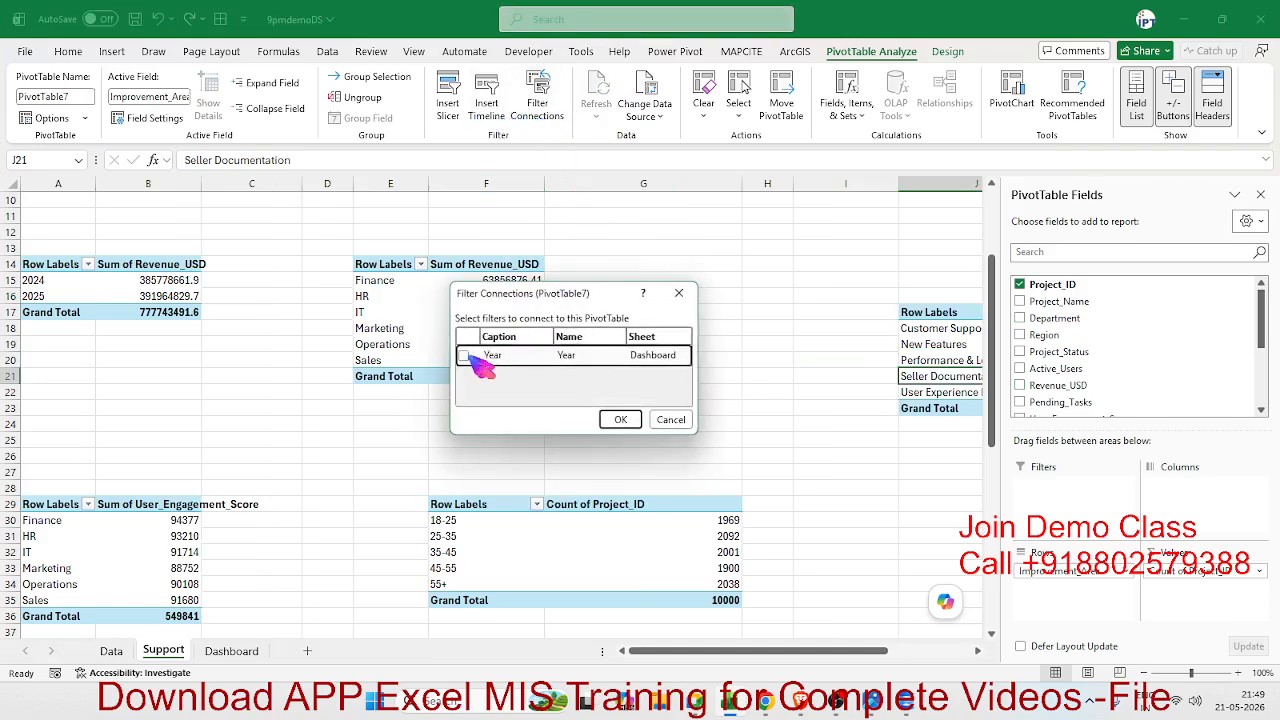
pyautogui.click(465, 356)
pyautogui.click(620, 419)
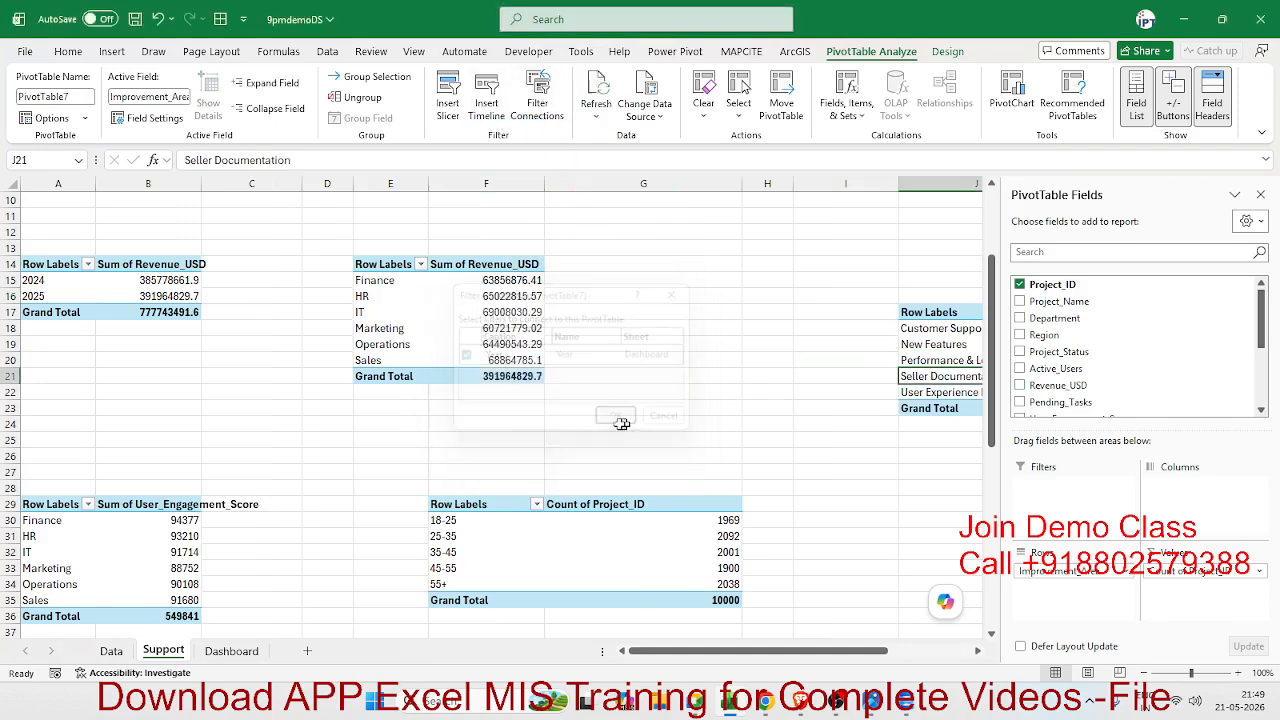
# Connect the User_Engagement_Score by department pivot table to the Year slicer
pyautogui.click(190, 540)
pyautogui.click(537, 106)
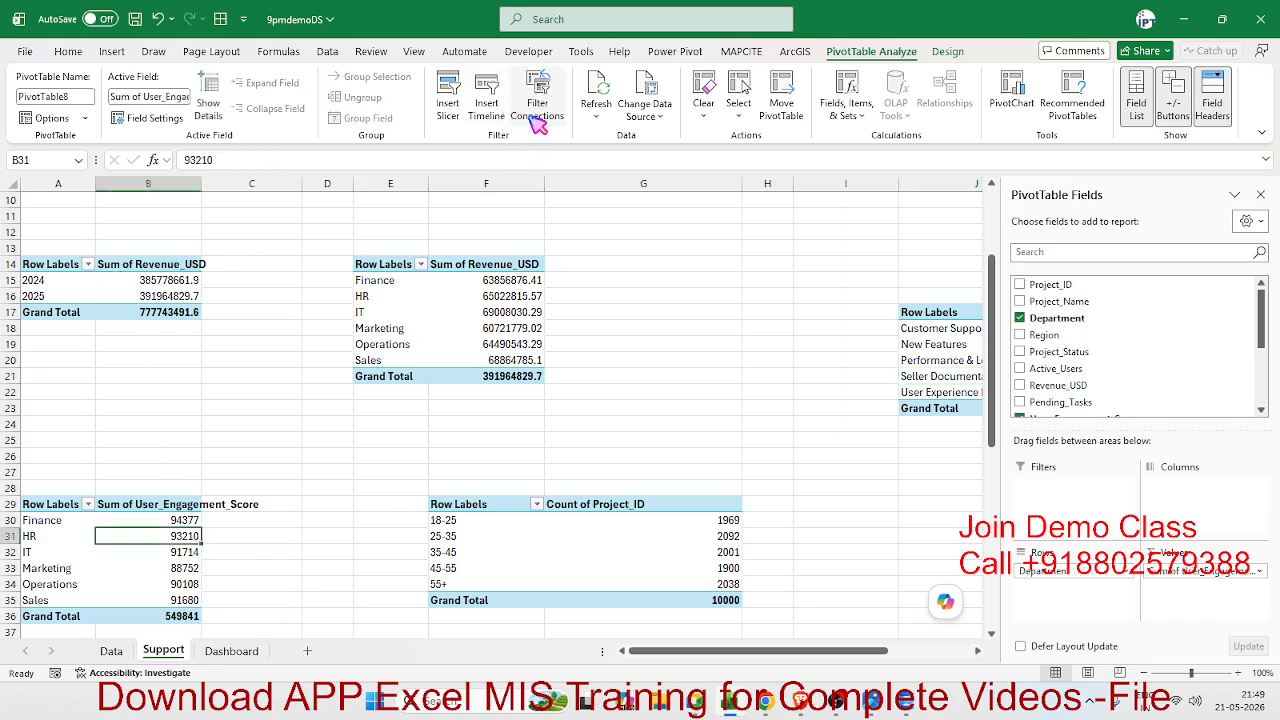
pyautogui.click(463, 355)
pyautogui.click(620, 419)
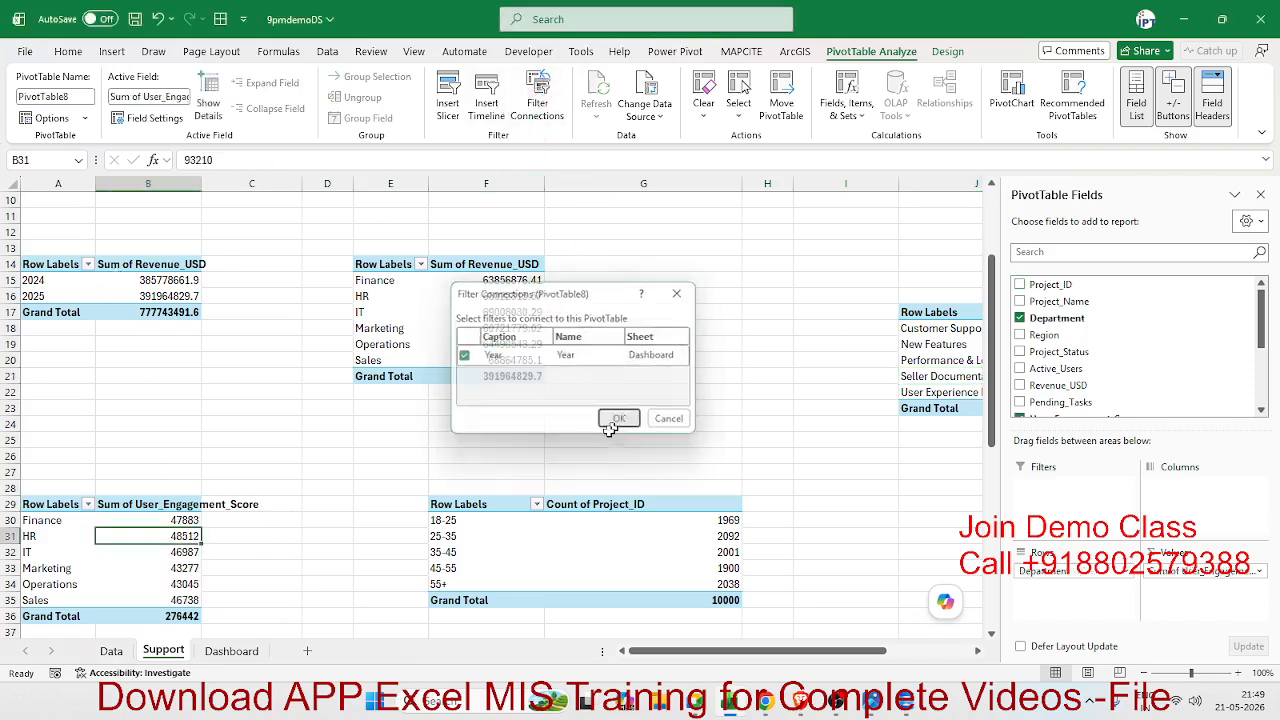
# Connect the age group project count pivot table to the Year slicer
pyautogui.click(597, 550)
pyautogui.click(540, 110)
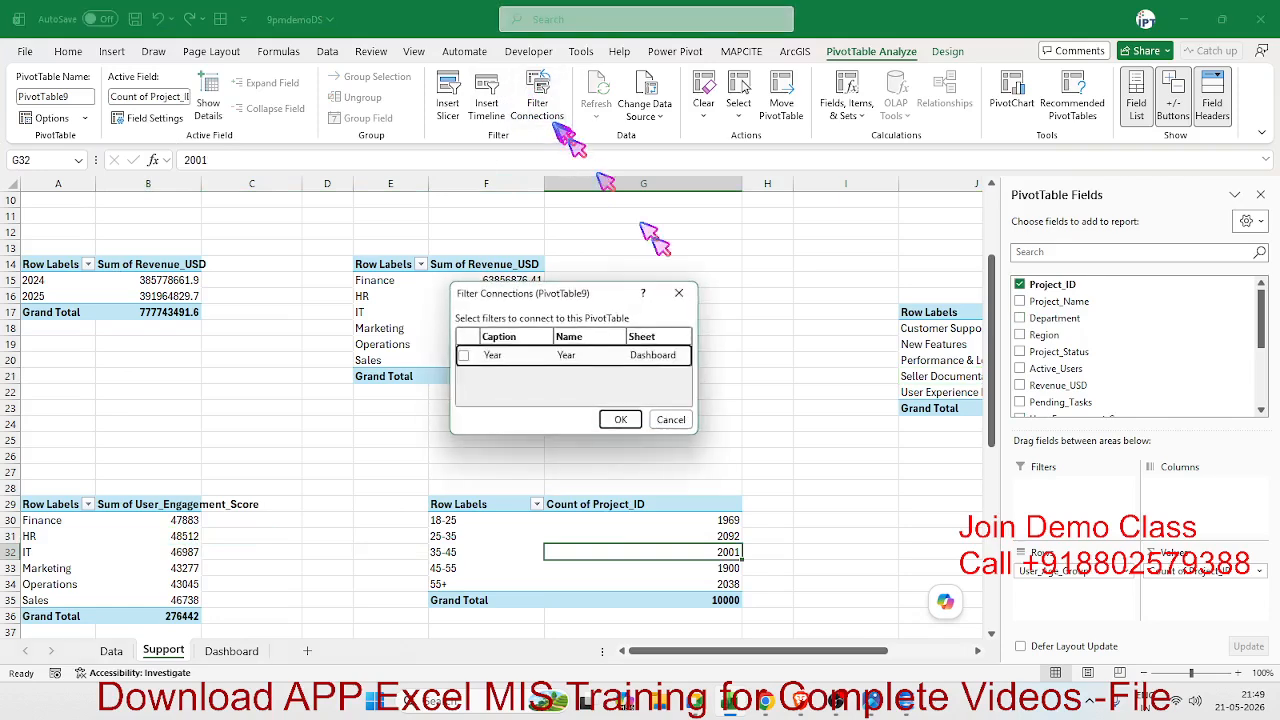
pyautogui.click(463, 355)
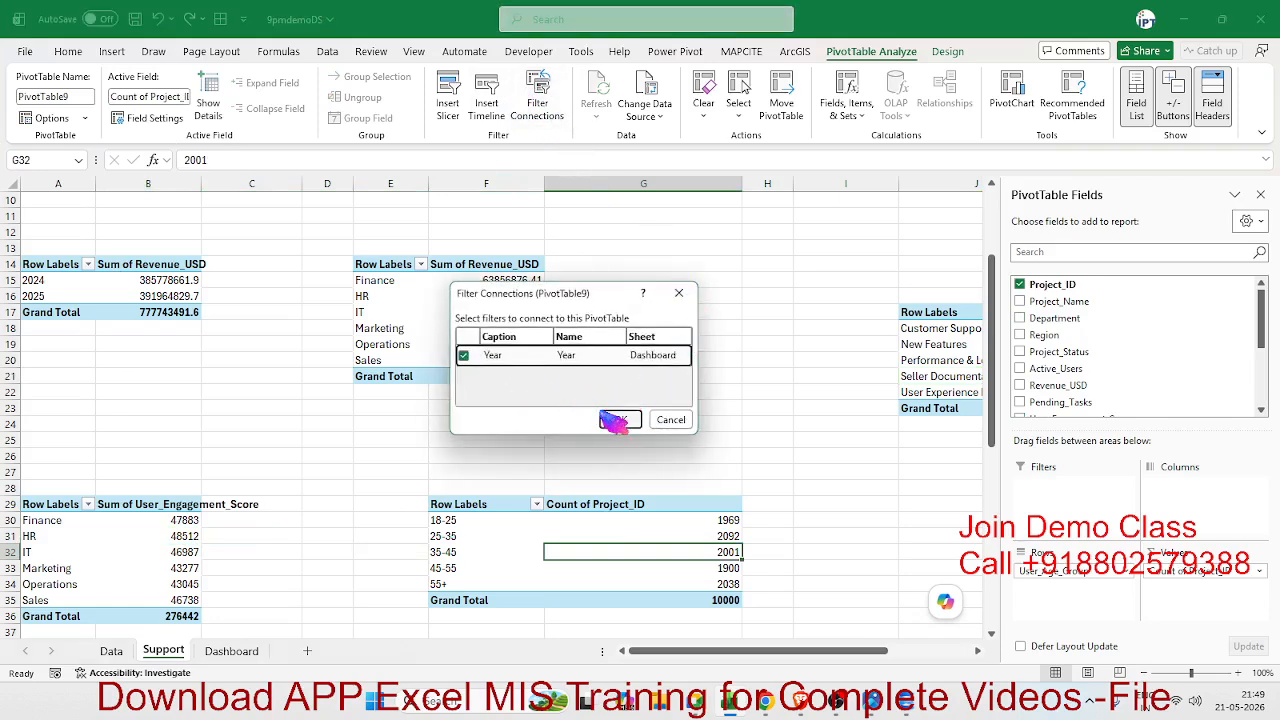
pyautogui.click(615, 419)
pyautogui.click(795, 440)
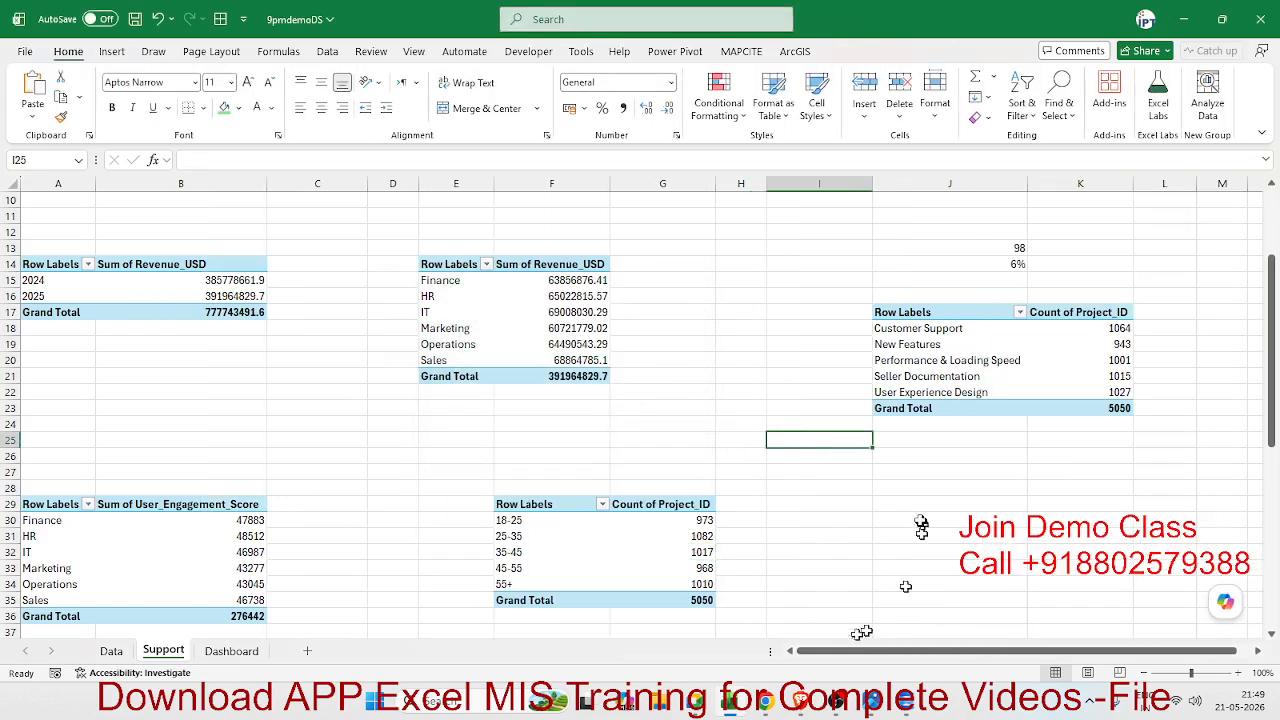
# Test the Year slicer on the Dashboard sheet by switching between 2024 and 2025, ending on 2025
pyautogui.scroll(3, 917, 523)
pyautogui.click(1027, 302)
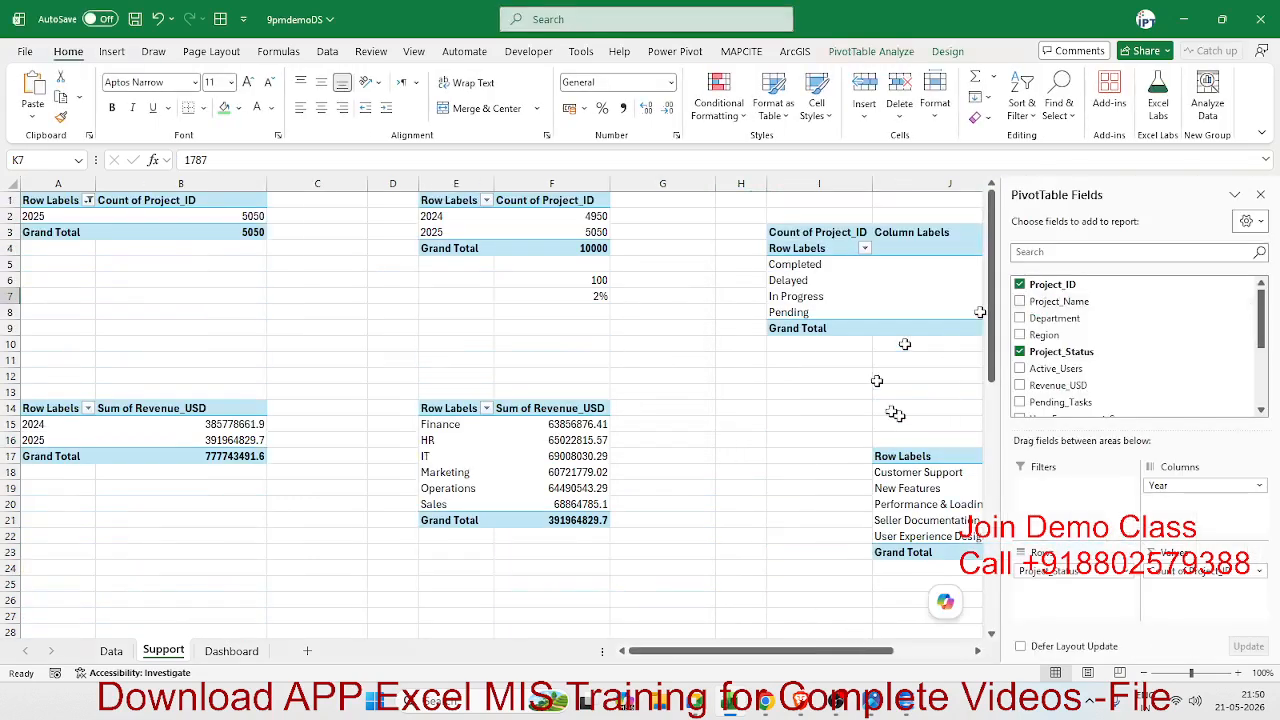
pyautogui.click(945, 426)
pyautogui.click(231, 651)
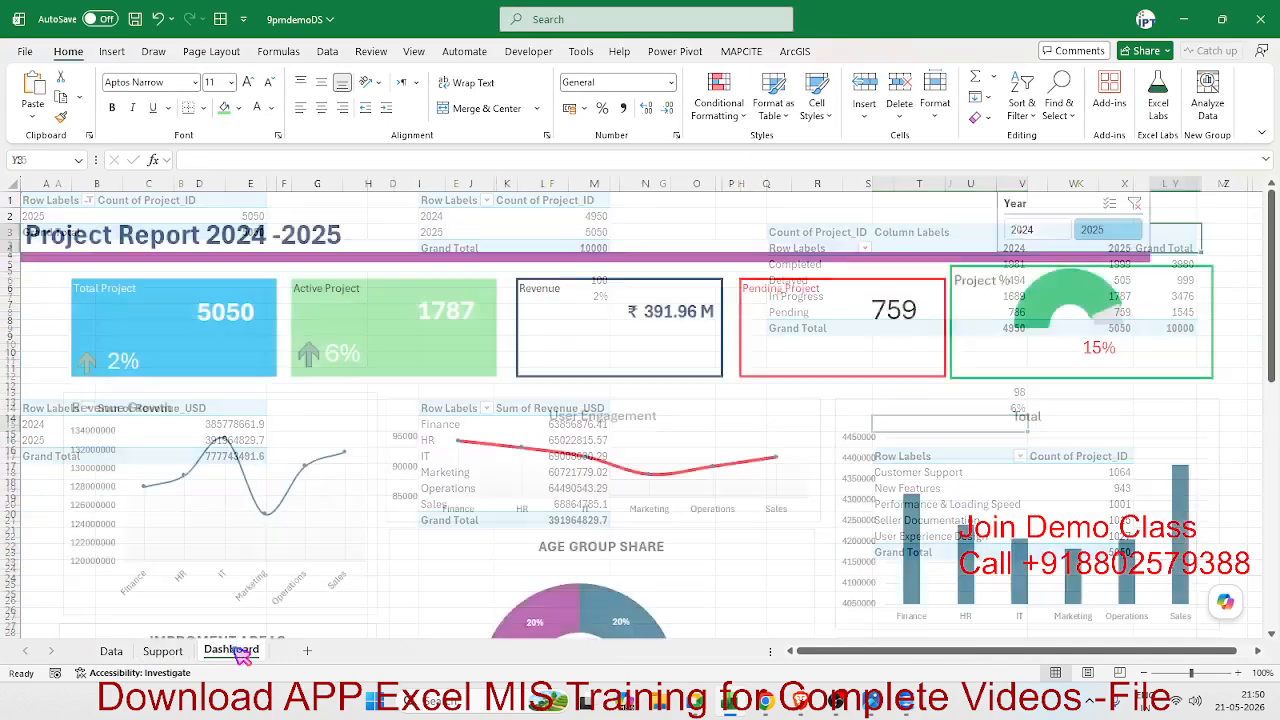
pyautogui.click(1022, 231)
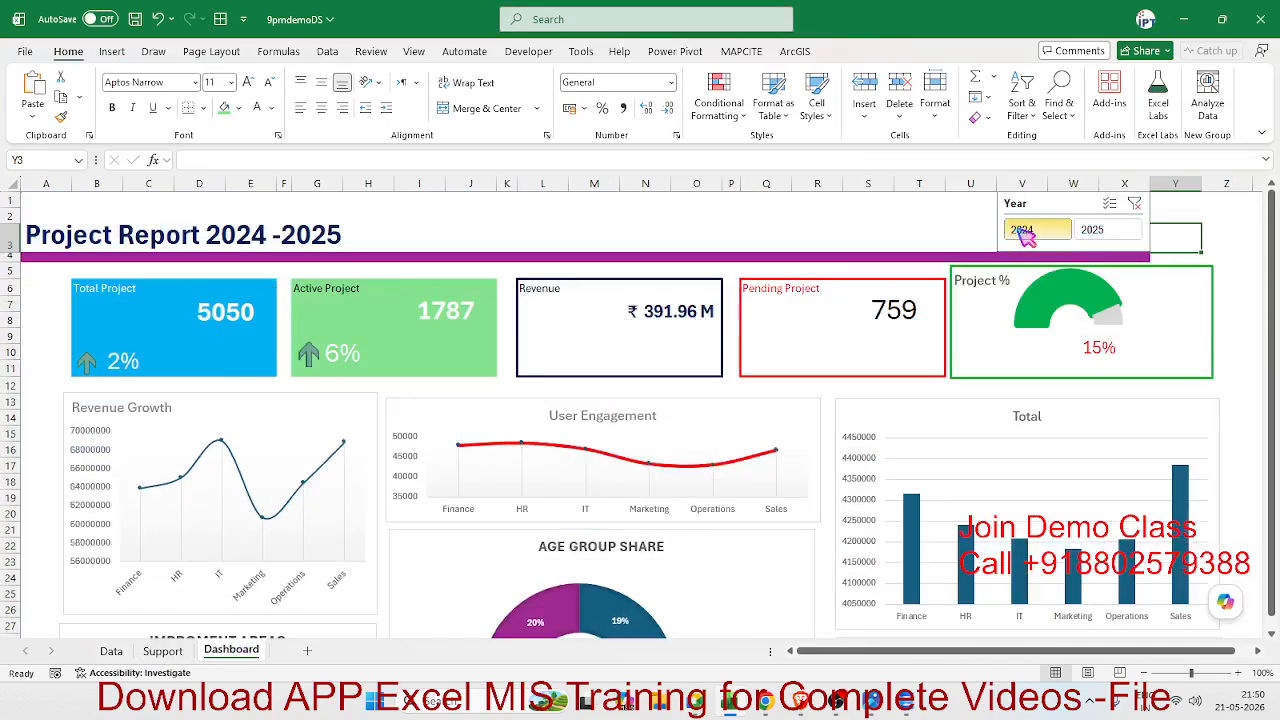
pyautogui.click(1080, 227)
pyautogui.click(1059, 228)
pyautogui.click(1063, 231)
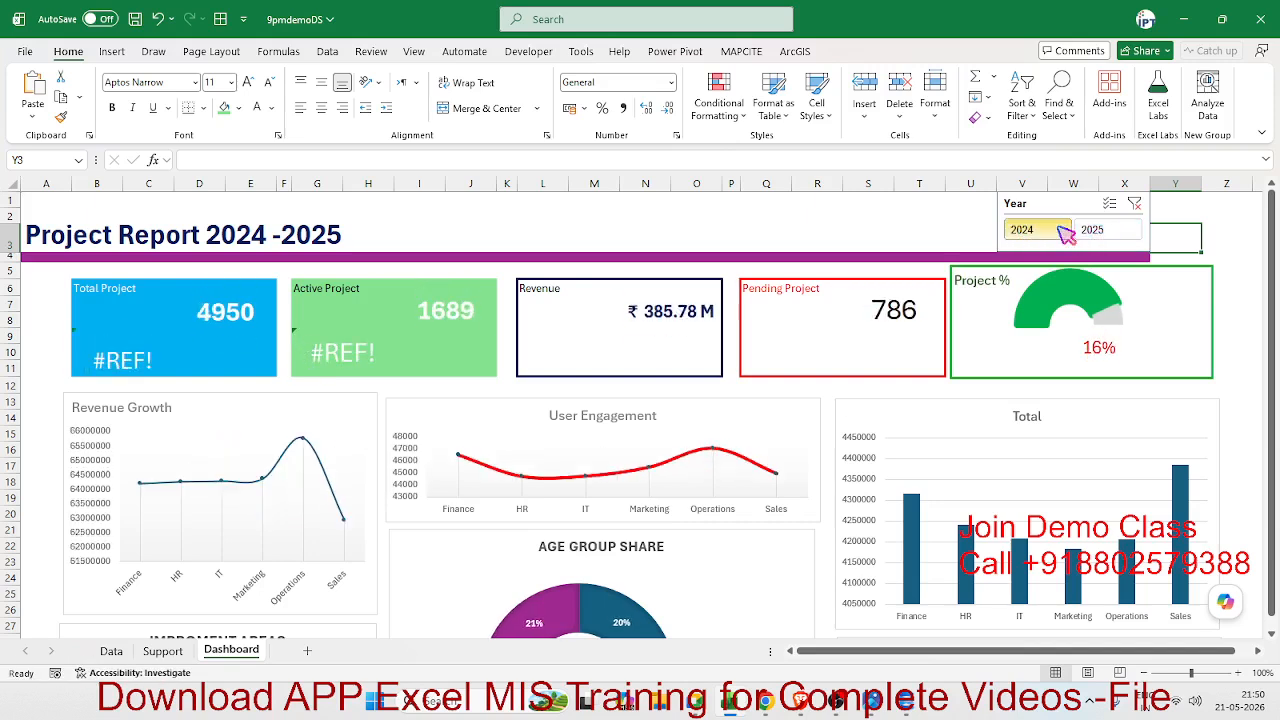
pyautogui.click(1098, 230)
# Review all cards and charts on the dashboard with the 2025 filter applied
pyautogui.scroll(-6, 1095, 230)
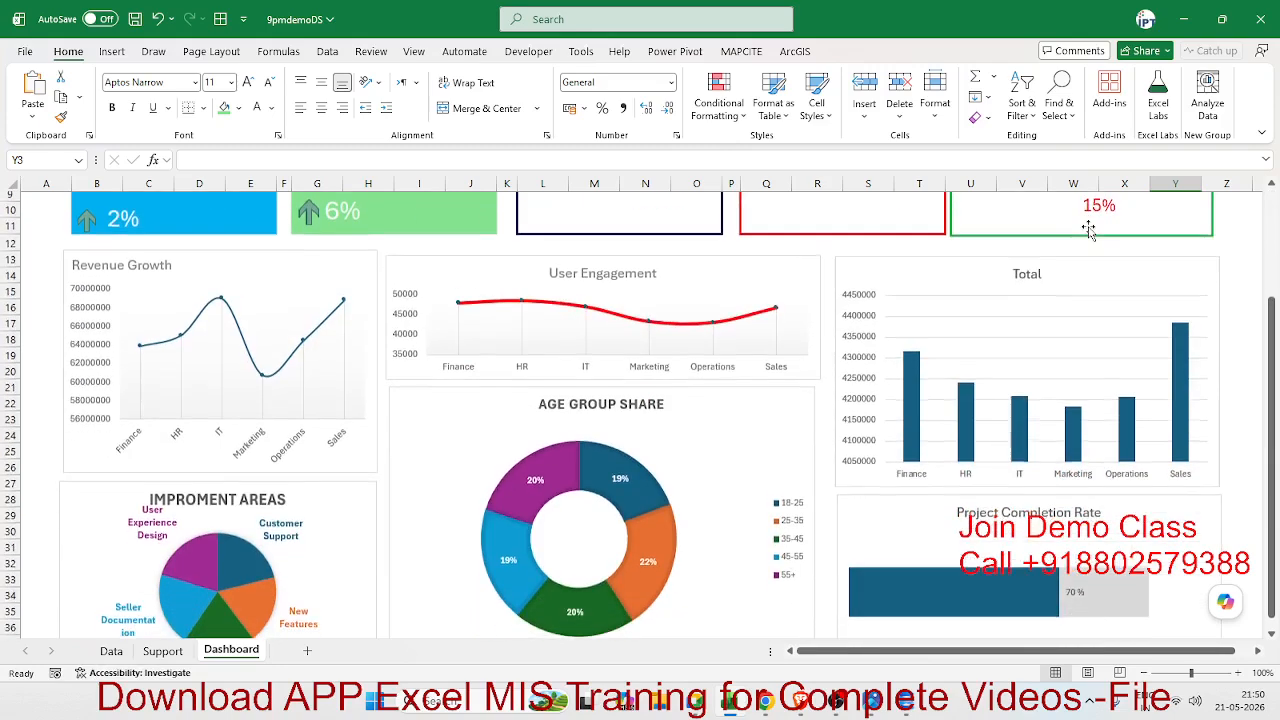
pyautogui.scroll(6, 1090, 230)
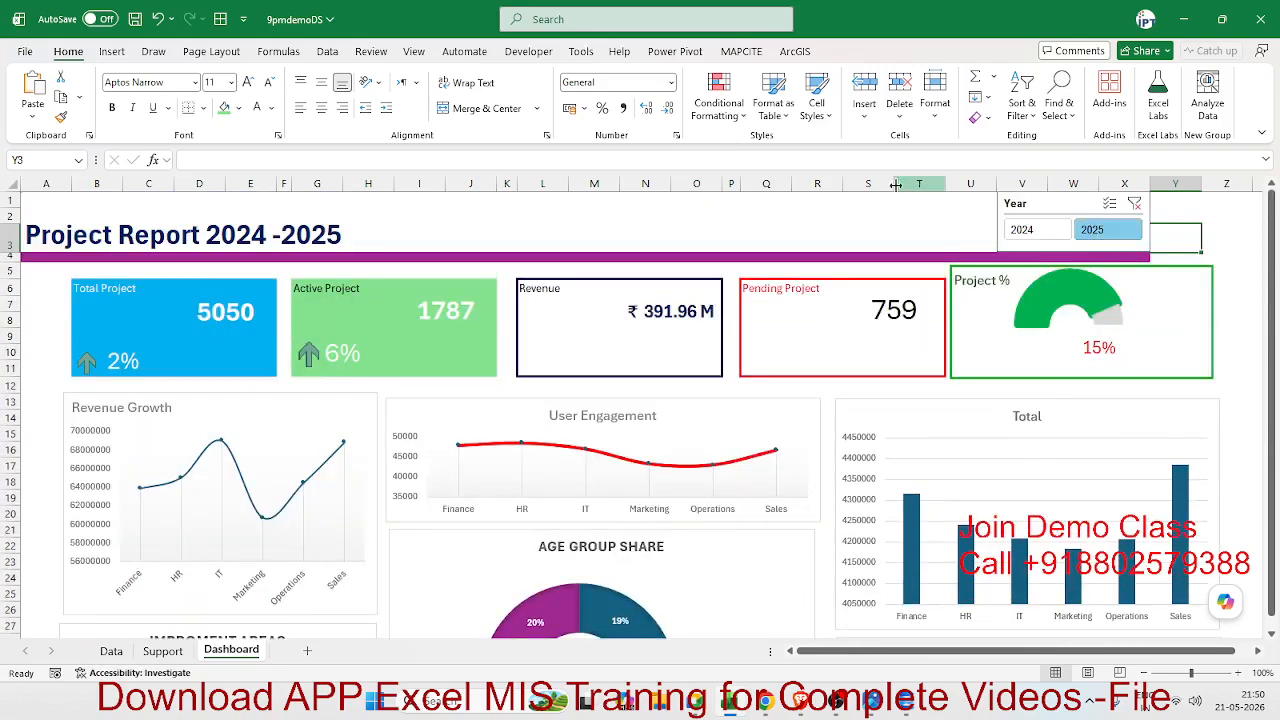
pyautogui.click(663, 197)
pyautogui.scroll(-9, 663, 200)
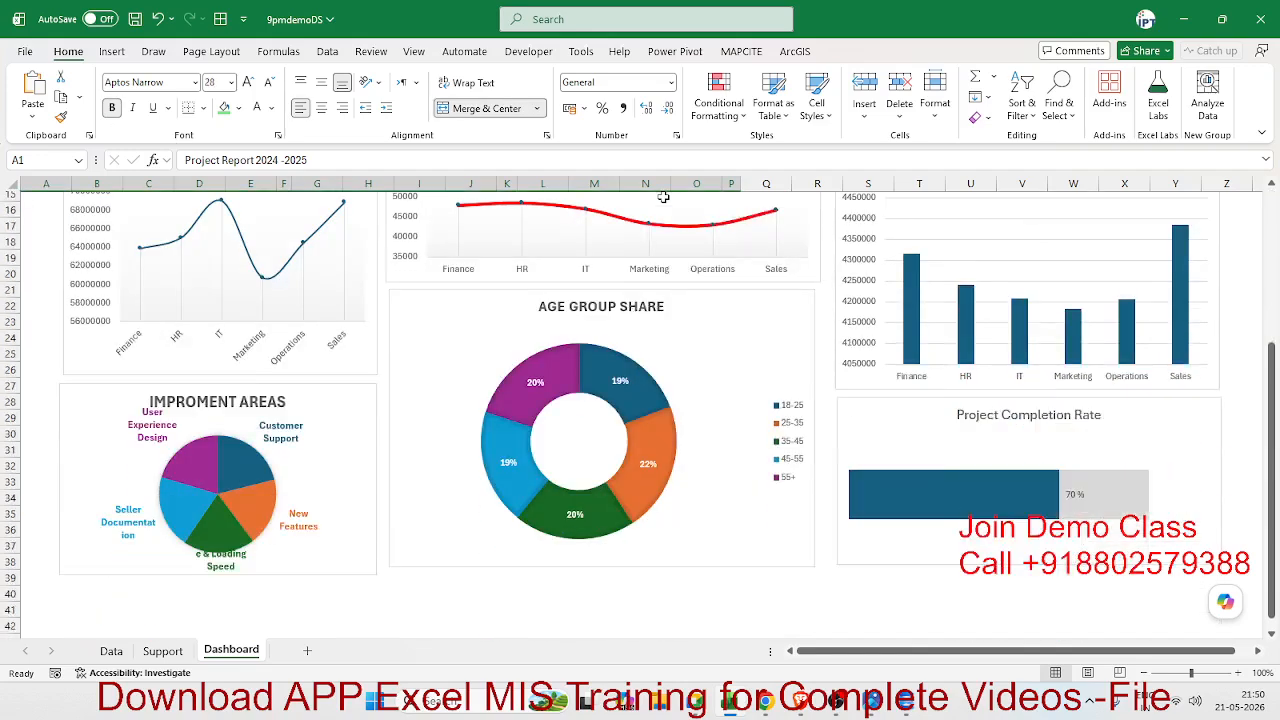
pyautogui.scroll(3, 660, 207)
pyautogui.scroll(4, 660, 207)
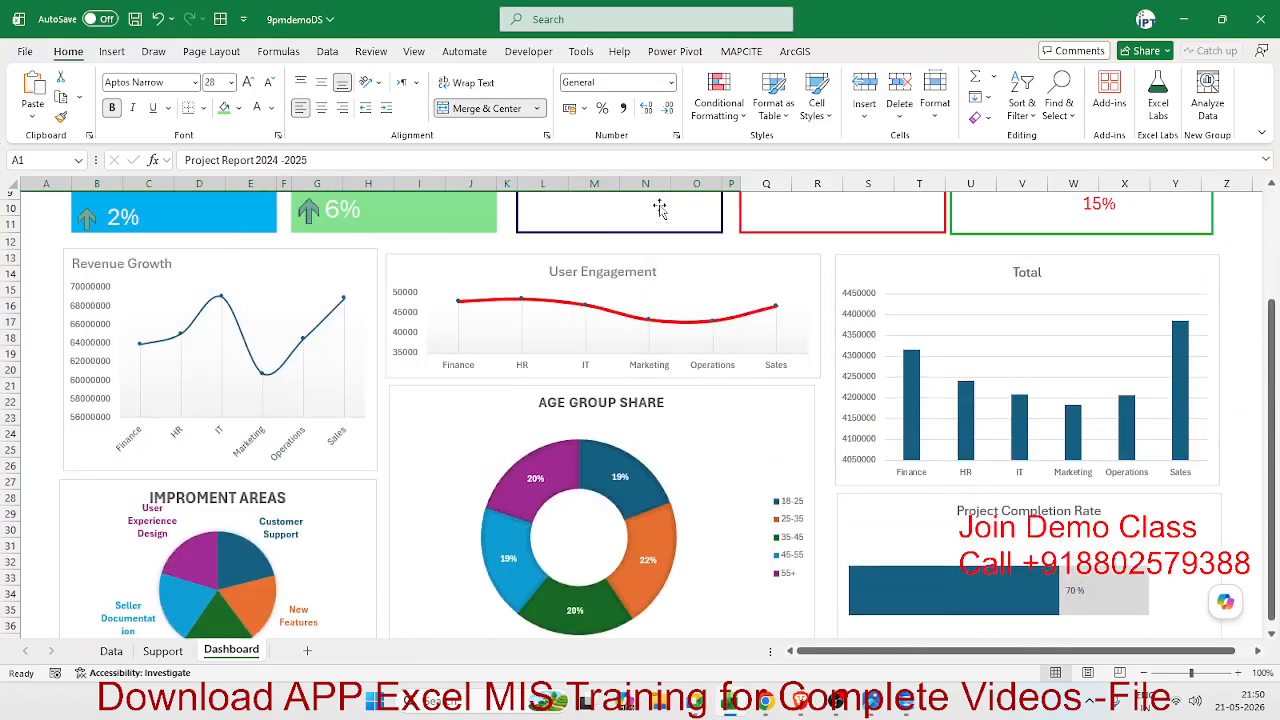
pyautogui.scroll(-5, 466, 414)
pyautogui.scroll(7, 300, 500)
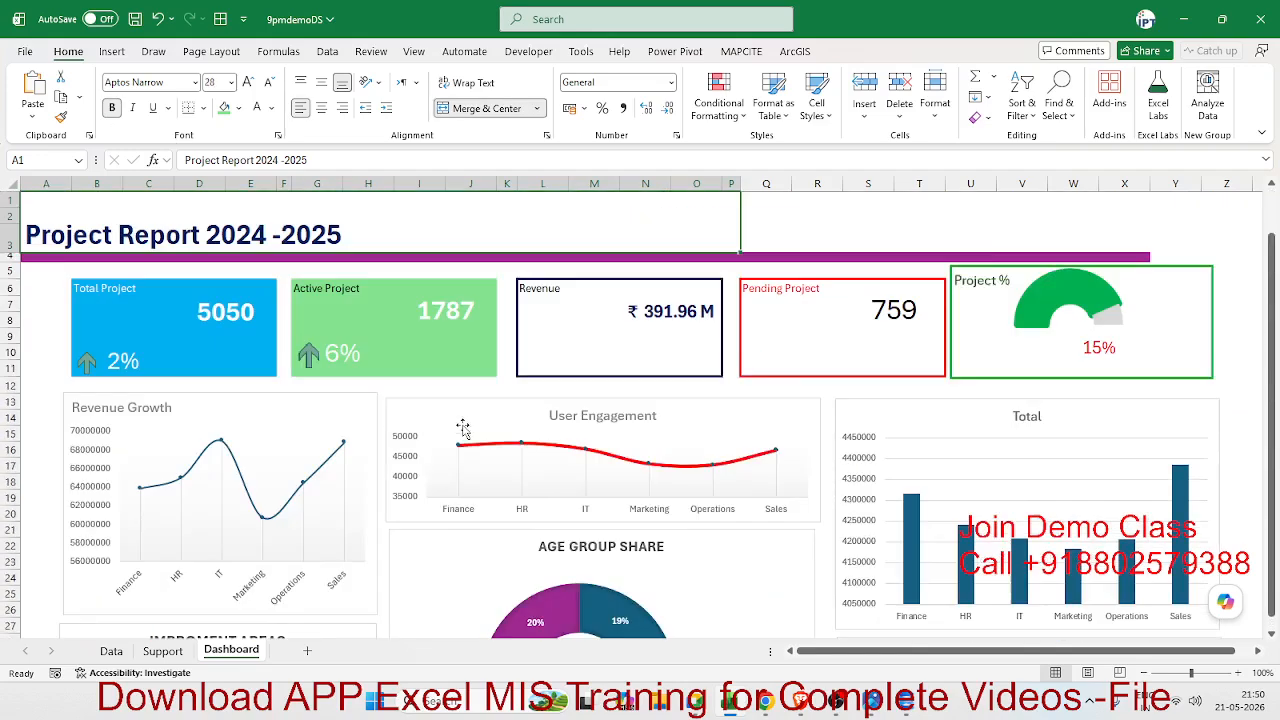
# Refresh the project table's query on the Data sheet
pyautogui.click(111, 651)
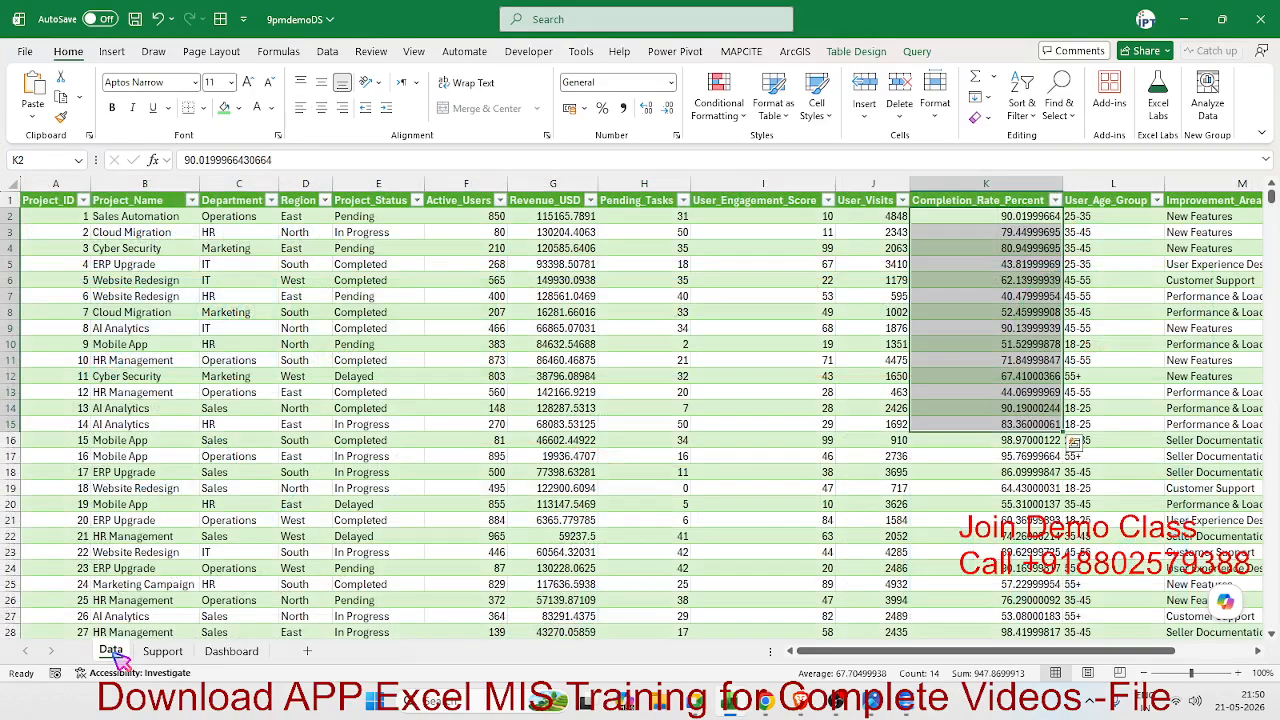
pyautogui.click(343, 409)
pyautogui.rightClick(343, 409)
pyautogui.click(395, 282)
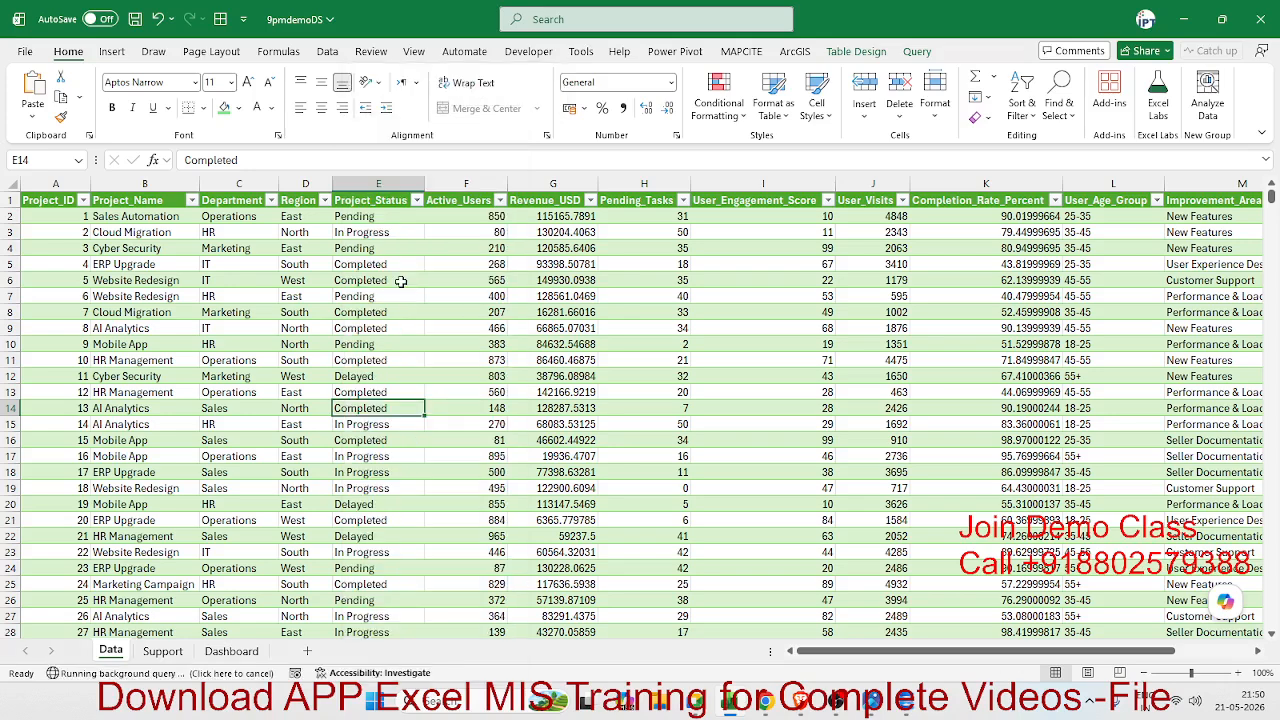
# Check the pivot tables on the Support sheet and the cards and charts on the Dashboard sheet after the refresh
pyautogui.click(165, 651)
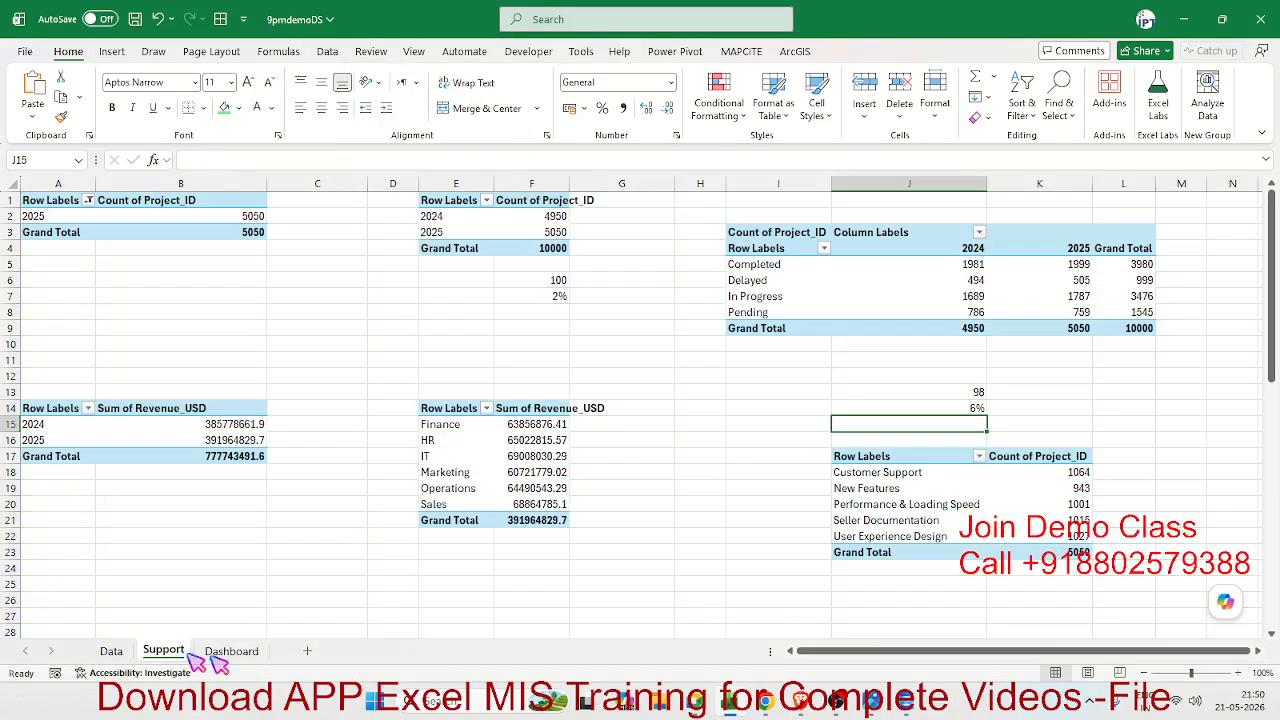
pyautogui.click(231, 651)
pyautogui.scroll(-3, 641, 497)
pyautogui.scroll(3, 641, 497)
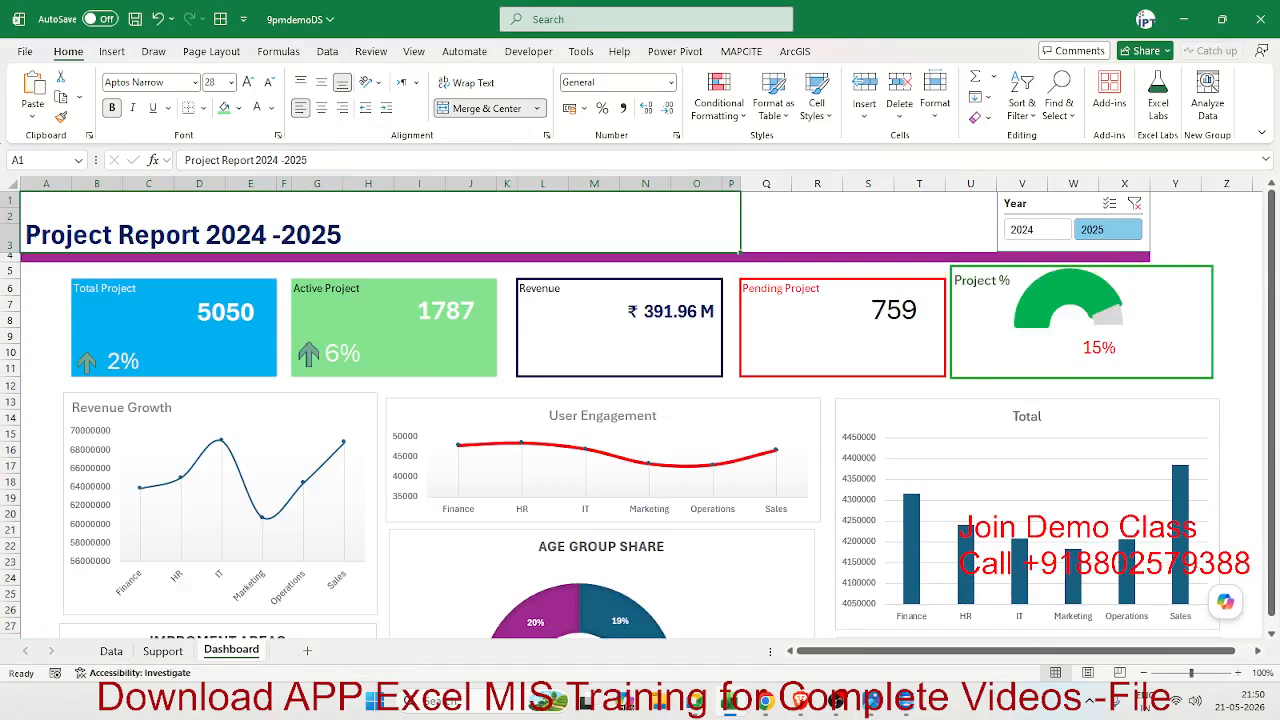
pyautogui.scroll(-3, 1086, 306)
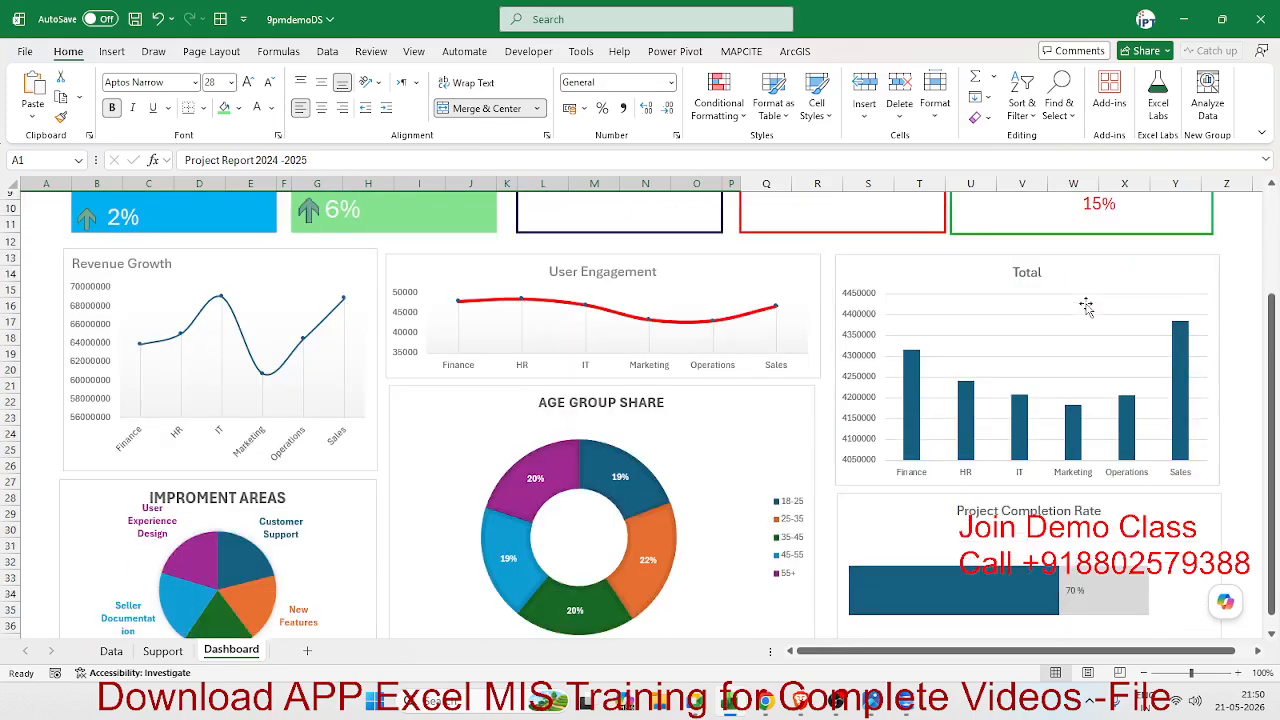
pyautogui.scroll(3, 1086, 306)
pyautogui.moveTo(1086, 306)
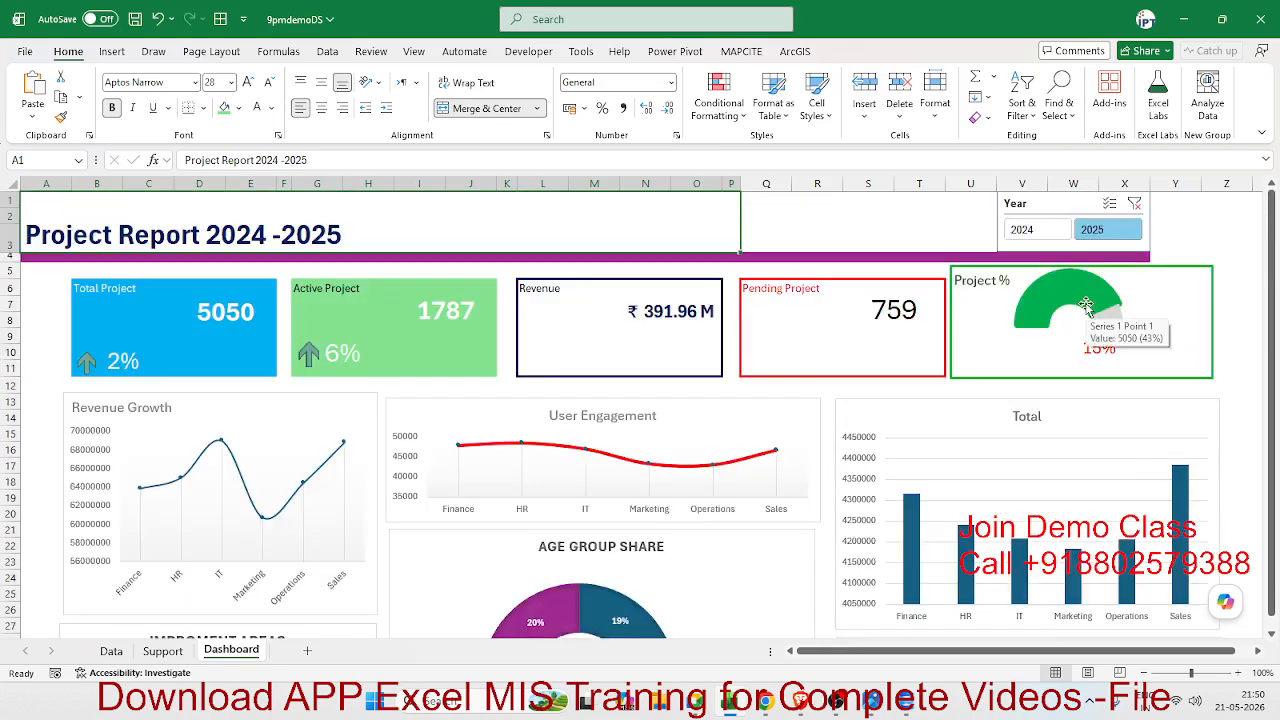
# Shrink the Project % gauge chart slightly from its upper corner so its top edge lines up with the neighbouring KPI cards
pyautogui.click(1154, 273)
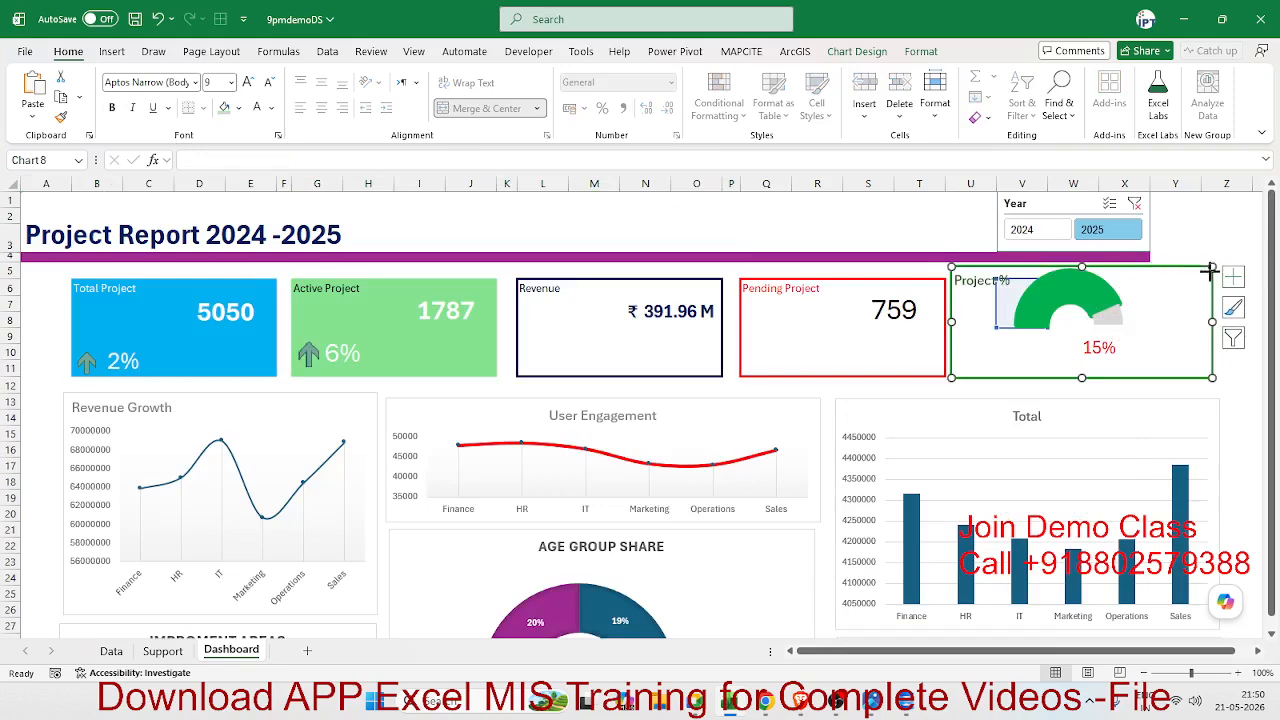
pyautogui.moveTo(1211, 268); pyautogui.dragTo(1203, 280)
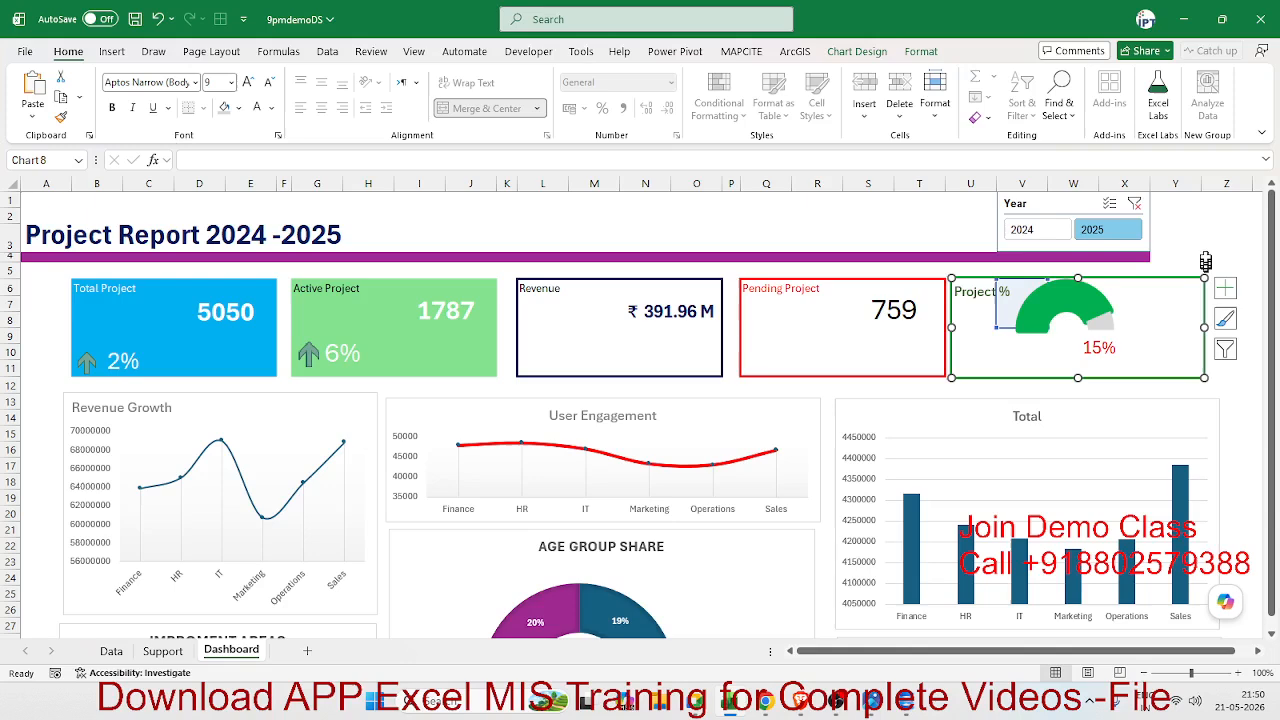
pyautogui.click(1207, 257)
# Save the 9pmdemoDS workbook with the finished dashboard and switch away from its window
pyautogui.scroll(-3, 1207, 257)
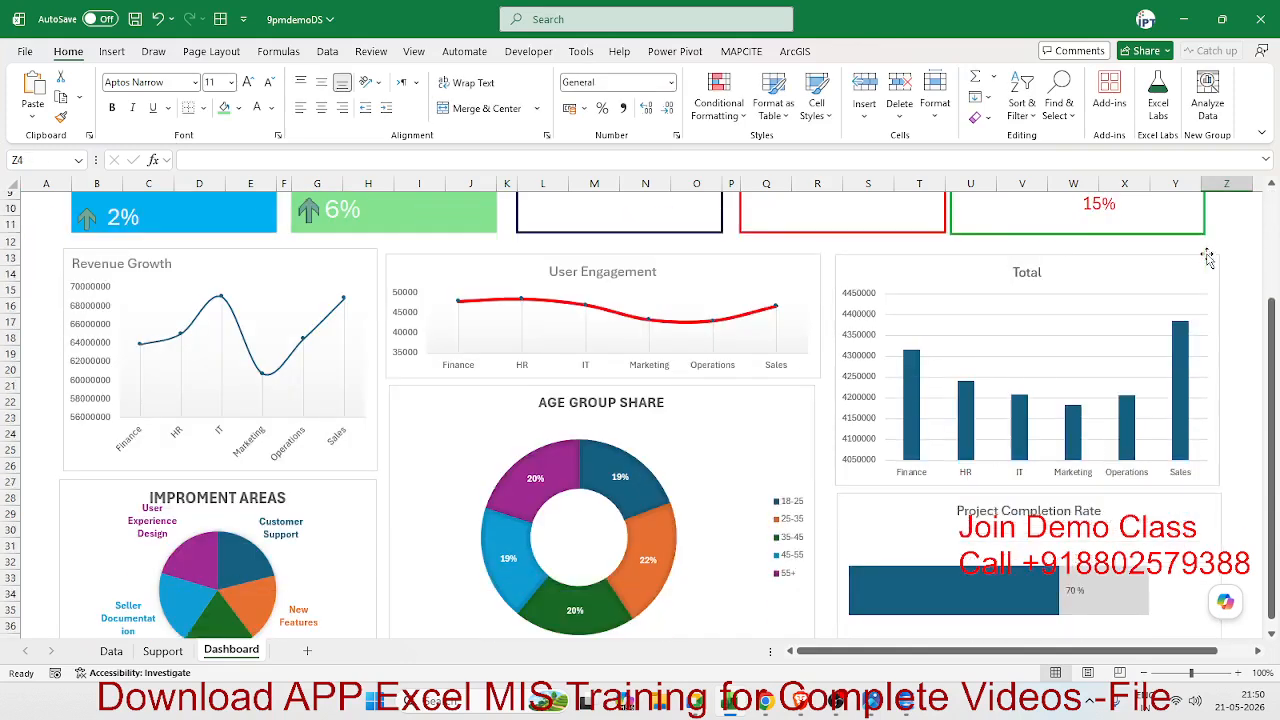
pyautogui.scroll(3, 1207, 257)
pyautogui.scroll(-6, 1207, 257)
pyautogui.scroll(2, 1207, 257)
pyautogui.scroll(4, 1207, 257)
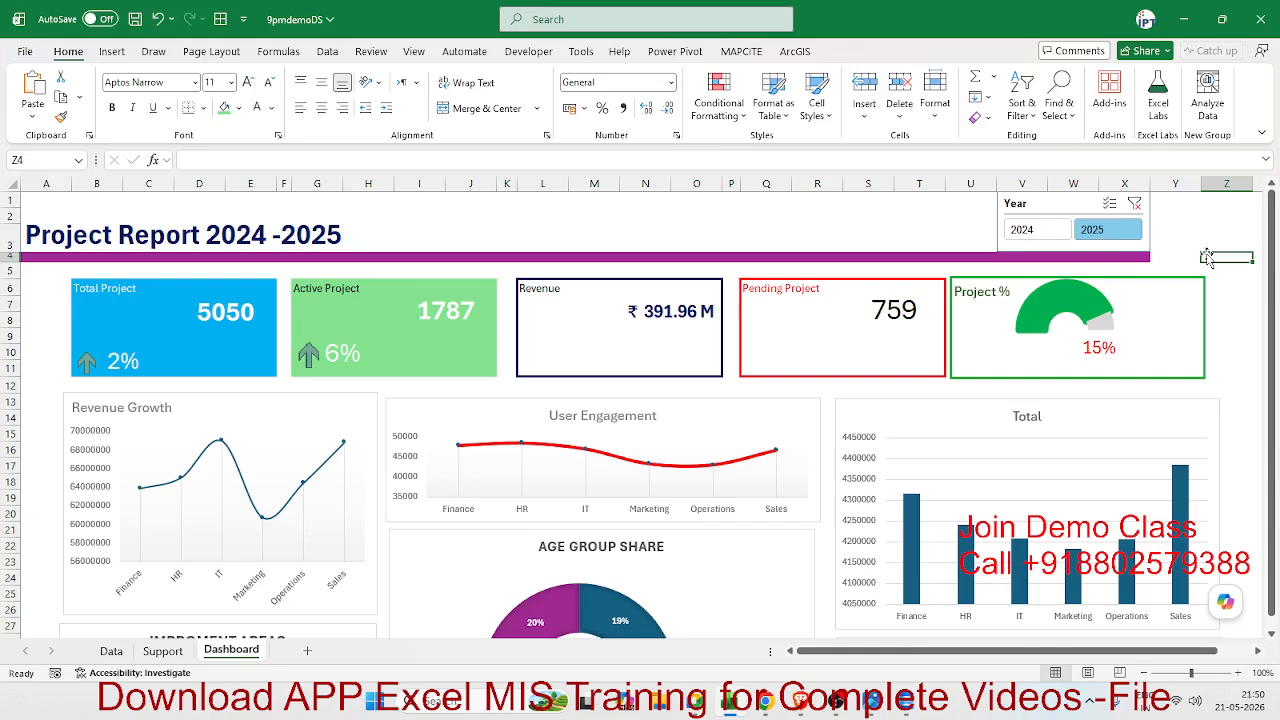
pyautogui.hotkey('ctrl', 's')
pyautogui.hotkey('alt', 'Tab')
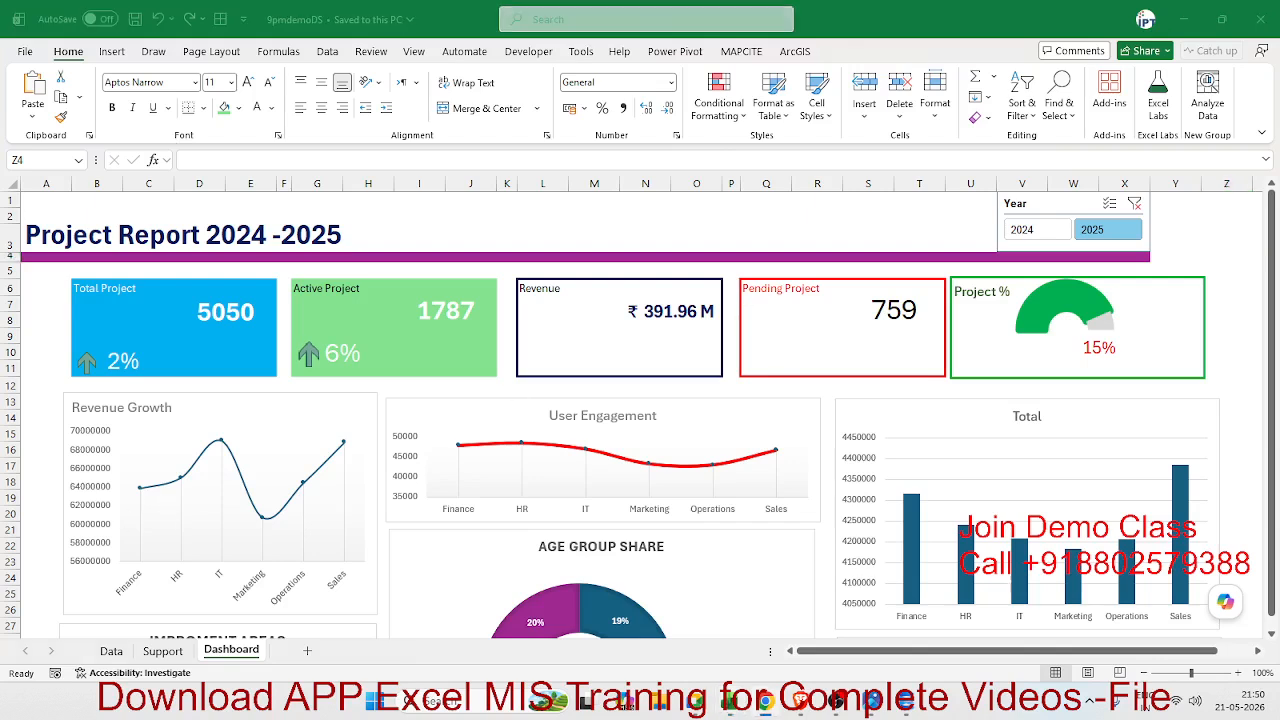